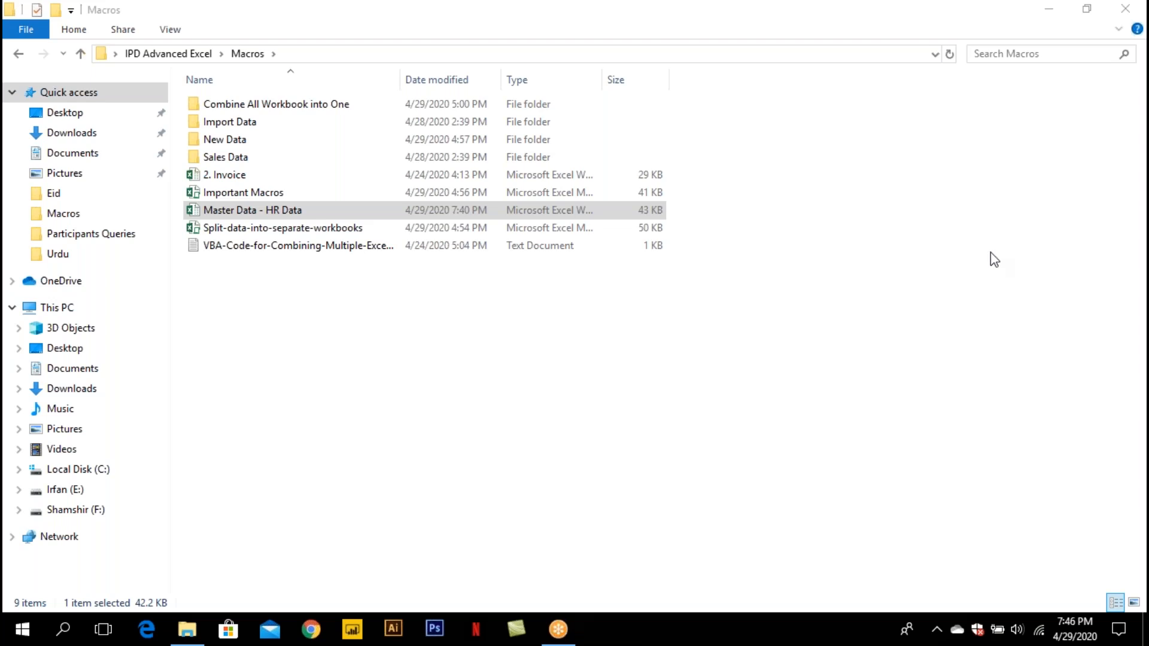
# Open the Master Data - HR Data workbook from the Macros folder.
pyautogui.click(593, 304)
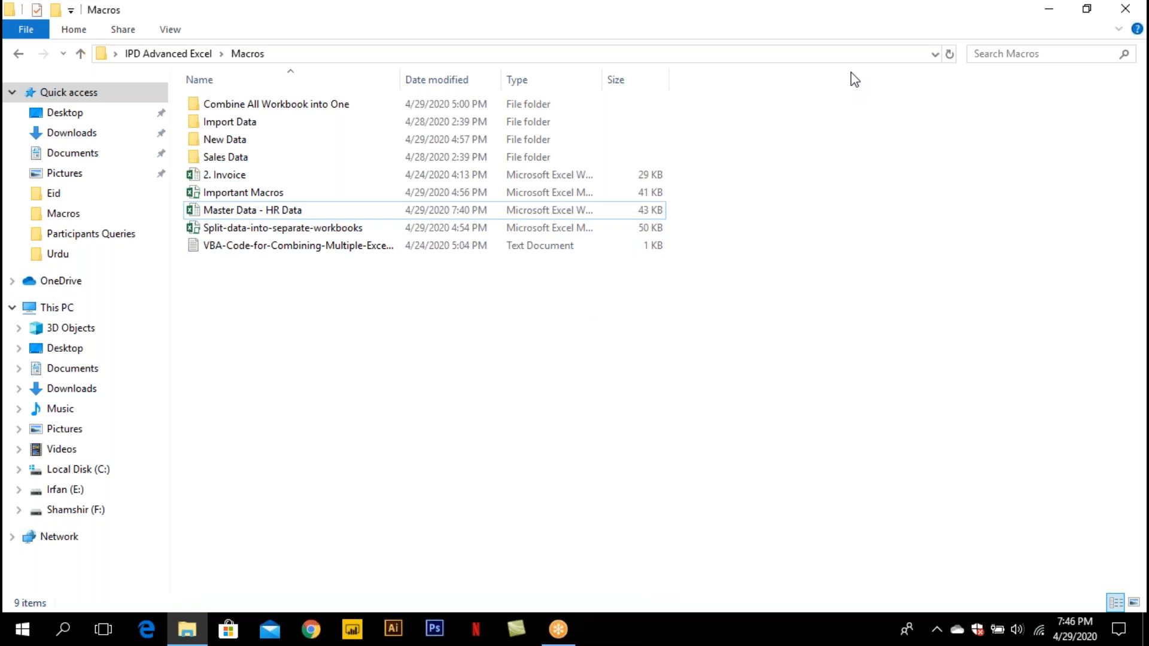
pyautogui.click(858, 79)
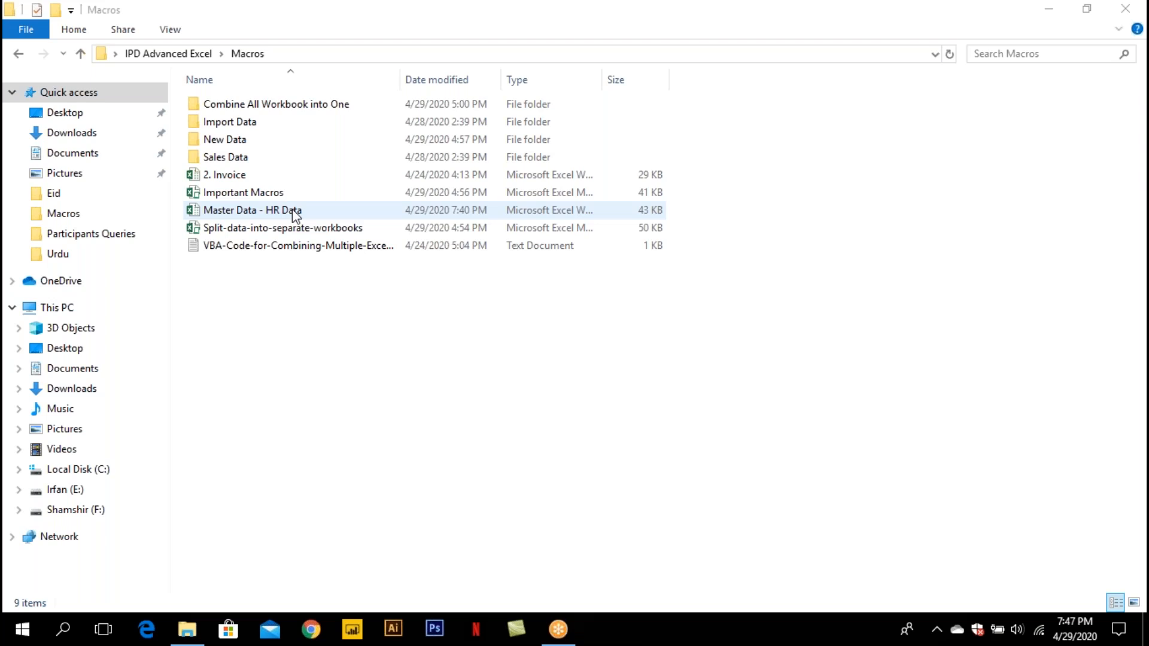
pyautogui.doubleClick(295, 213)
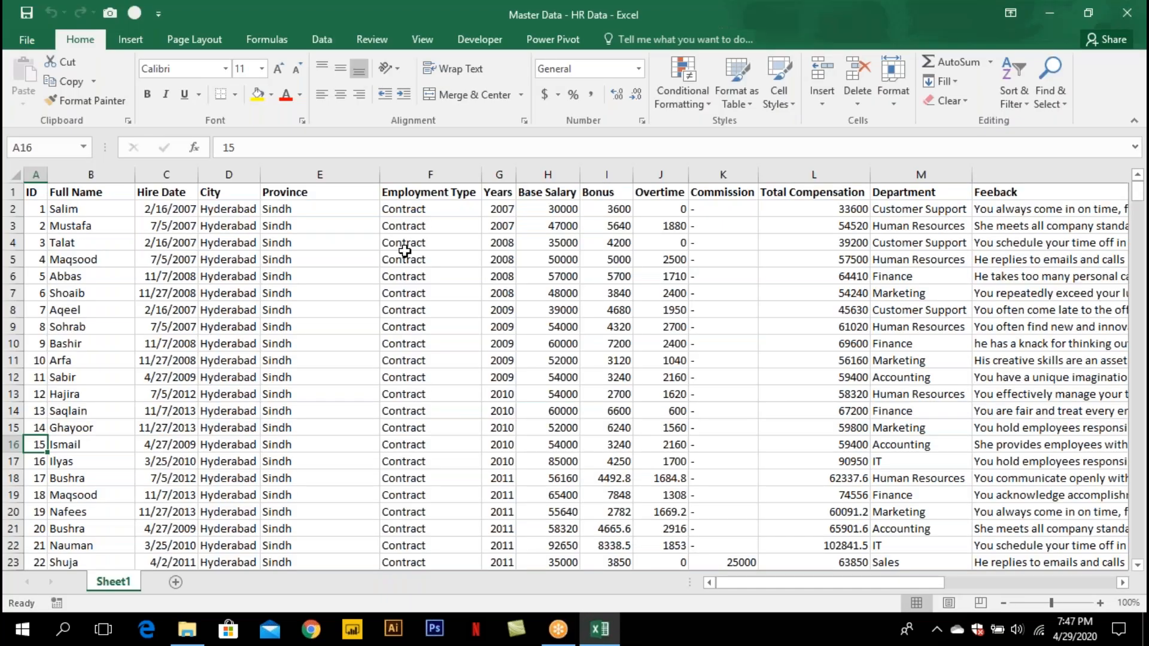
pyautogui.click(406, 255)
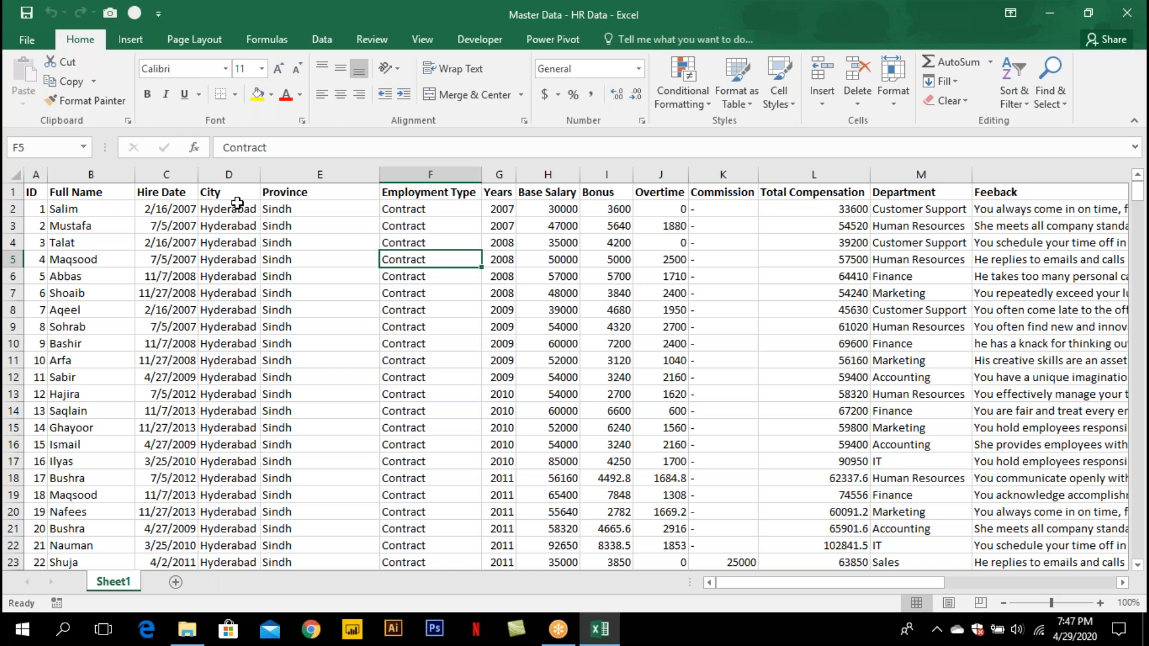
pyautogui.click(36, 192)
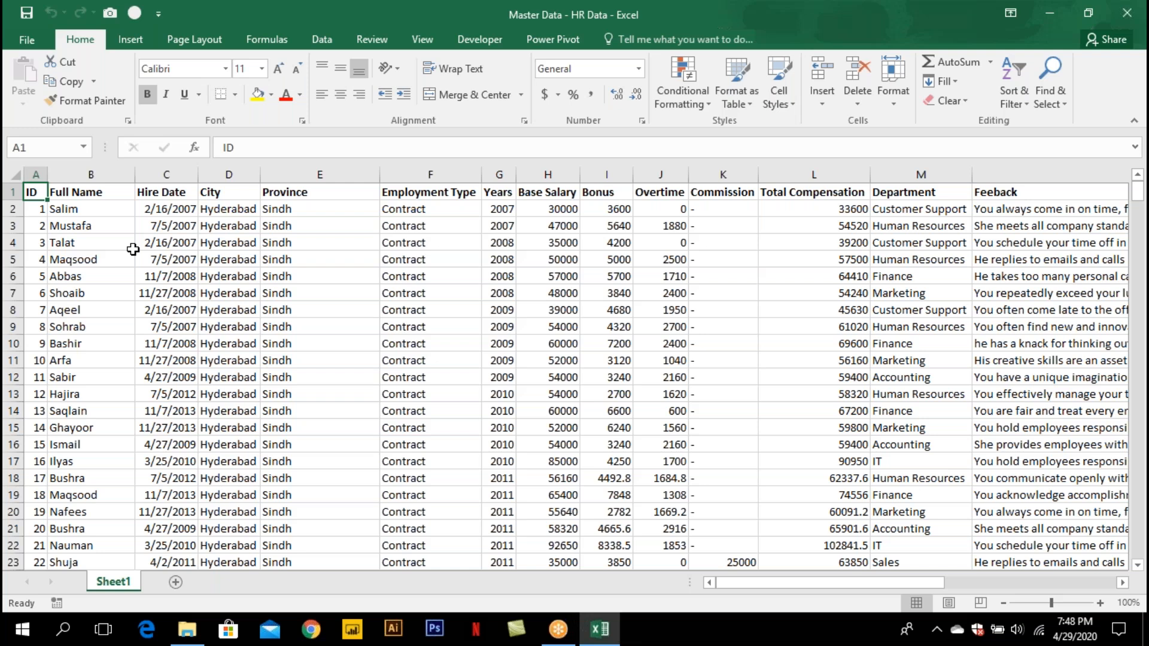
pyautogui.write('=SUM(')
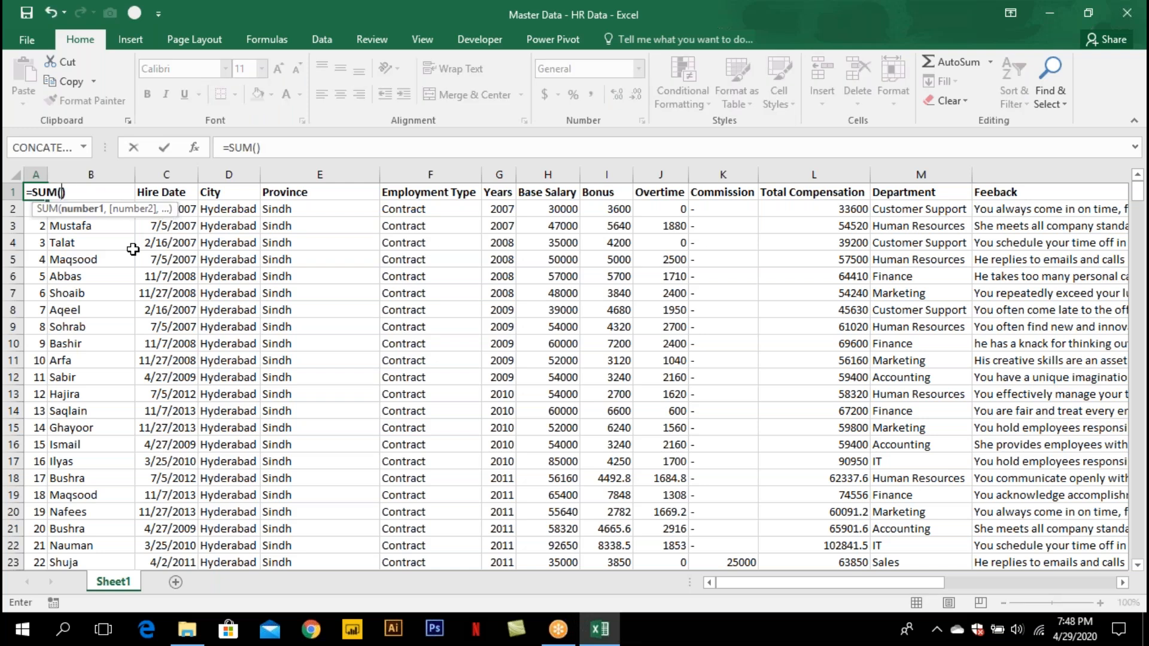
pyautogui.press('Return')
pyautogui.press('Return')
pyautogui.press('Escape')
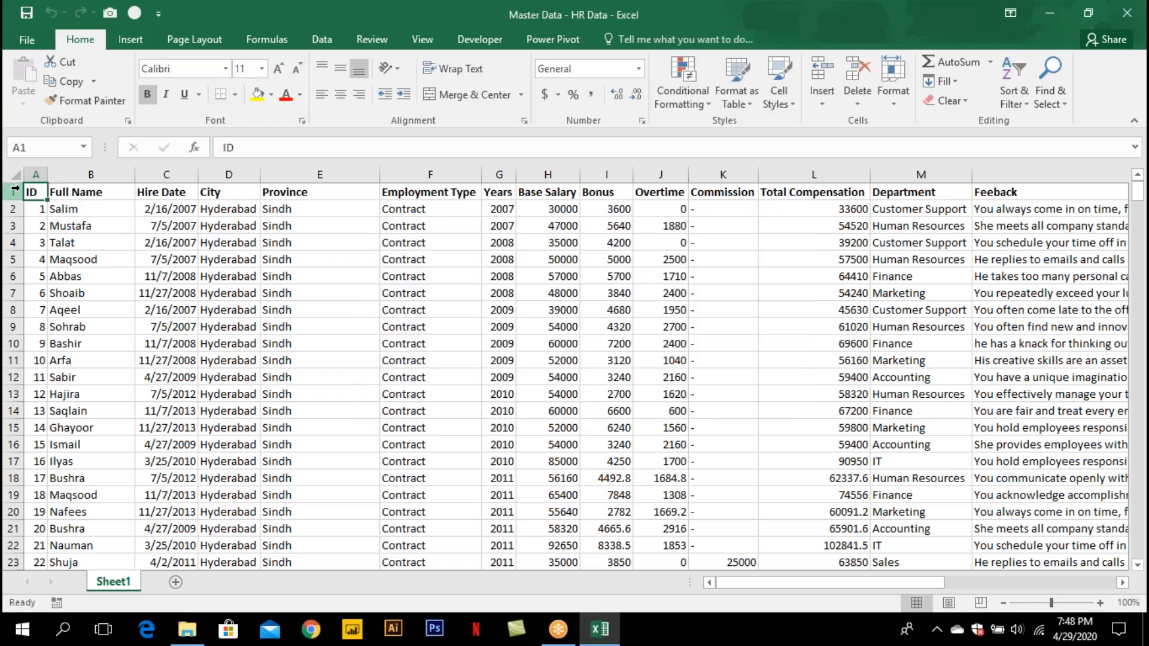
# Insert nine blank rows above the header row of the HR data on Sheet1.
pyautogui.moveTo(14, 189); pyautogui.dragTo(13, 326)
pyautogui.rightClick(14, 329)
pyautogui.click(56, 449)
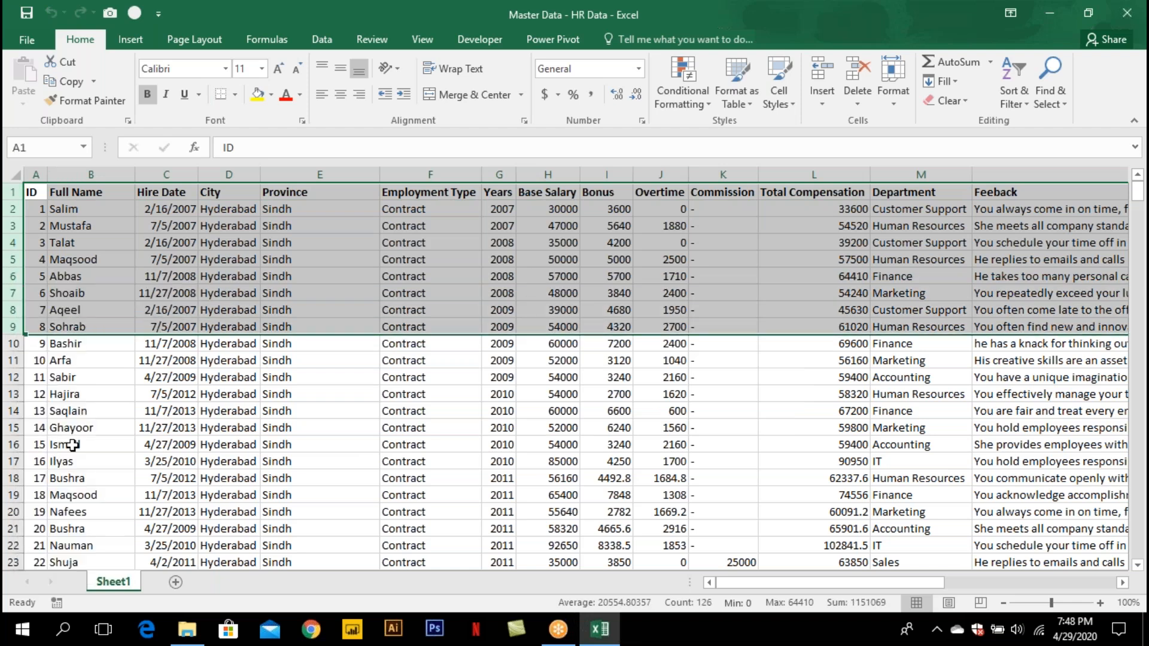
# Copy the data table's header row from row 10 into row 1 as the headings of a criteria area.
pyautogui.hotkey('ctrl', 'Down')
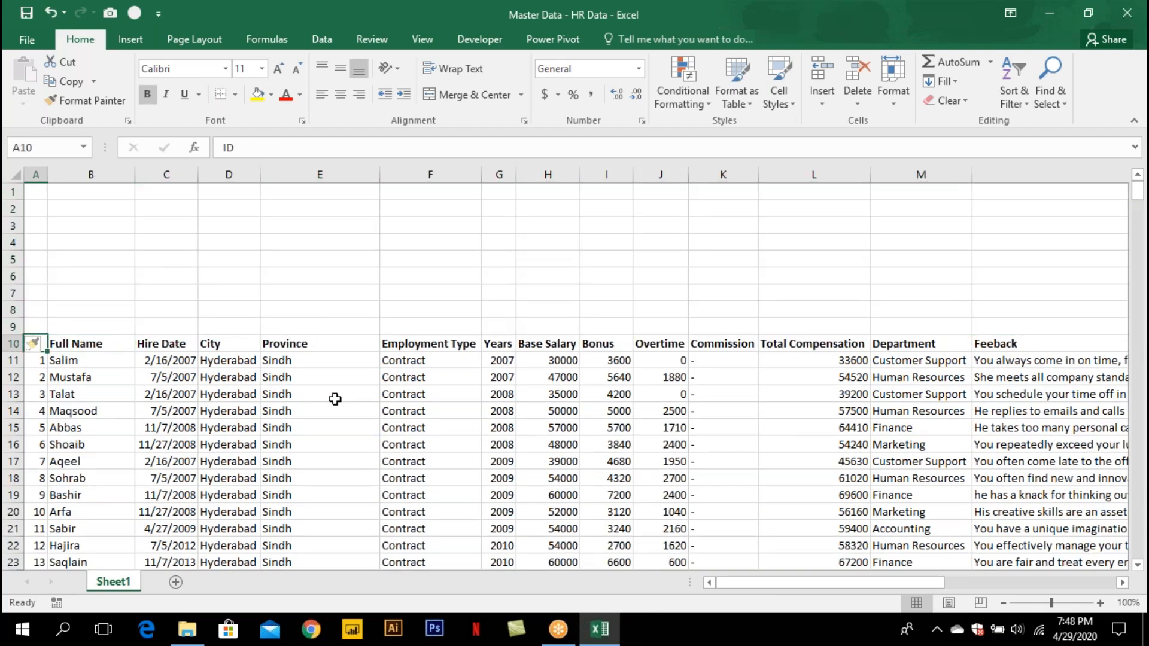
pyautogui.hotkey('ctrl', 'shift', 'Right')
pyautogui.hotkey('ctrl', 'c')
pyautogui.press('Up')
pyautogui.press('Up')
pyautogui.press('Up')
pyautogui.press('Up')
pyautogui.press('Up')
pyautogui.press('Up')
pyautogui.press('Up')
pyautogui.press('Up')
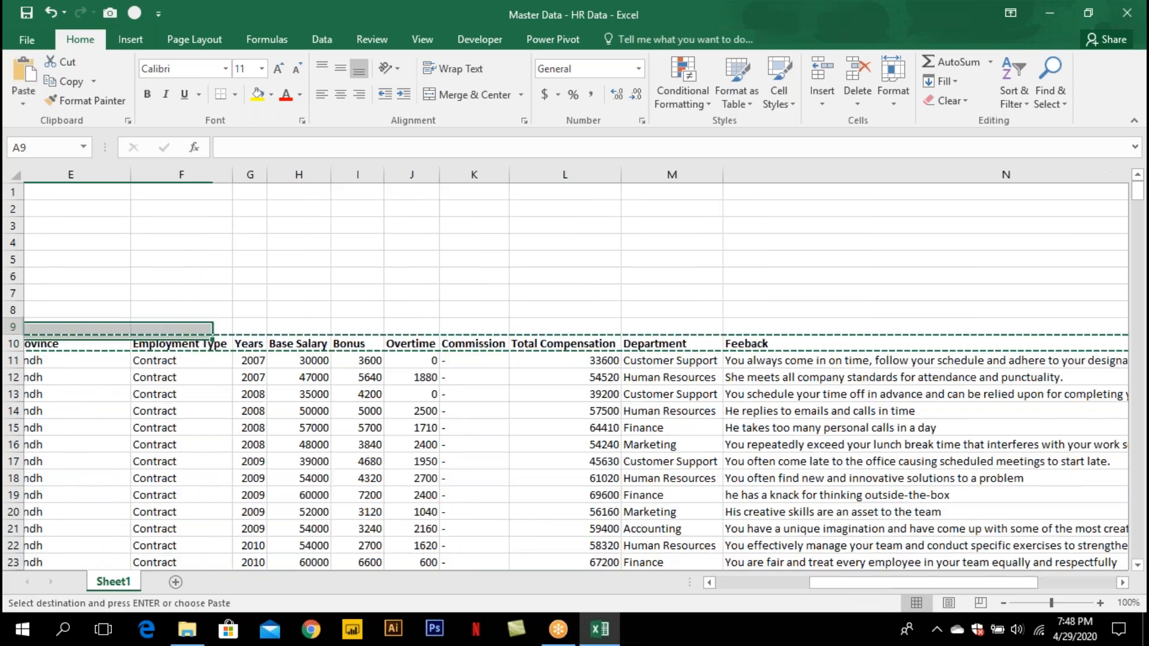
pyautogui.press('Up')
pyautogui.press('Return')
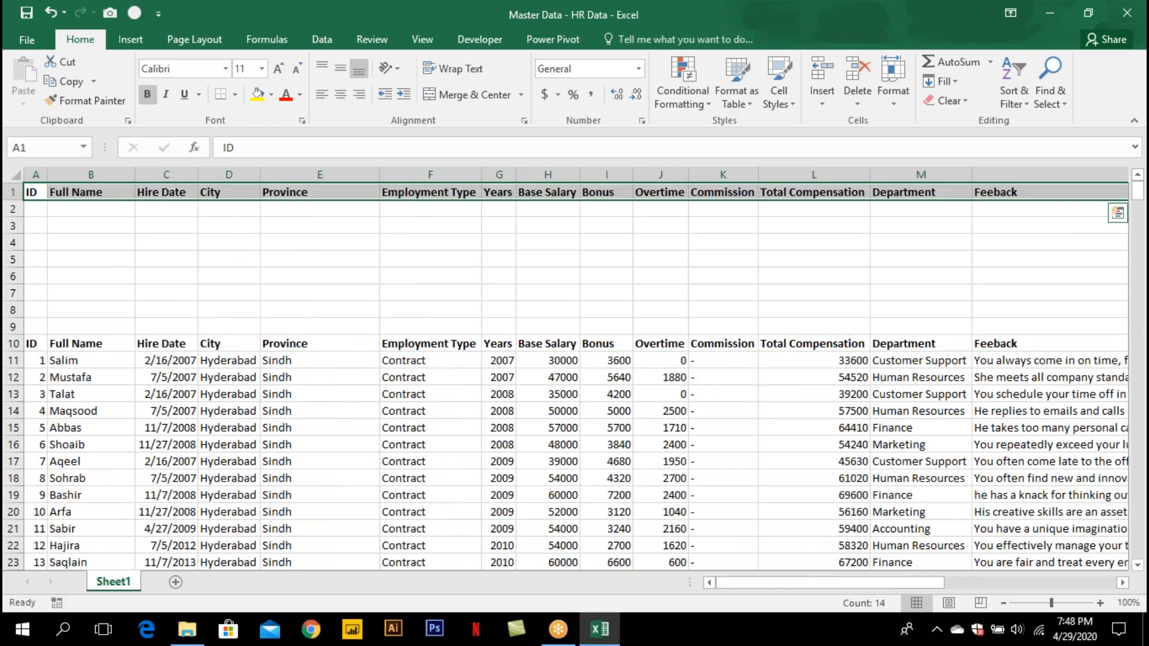
# Enter Karachi as the City criterion in cell D2.
pyautogui.click(243, 211)
pyautogui.write('Karachi')
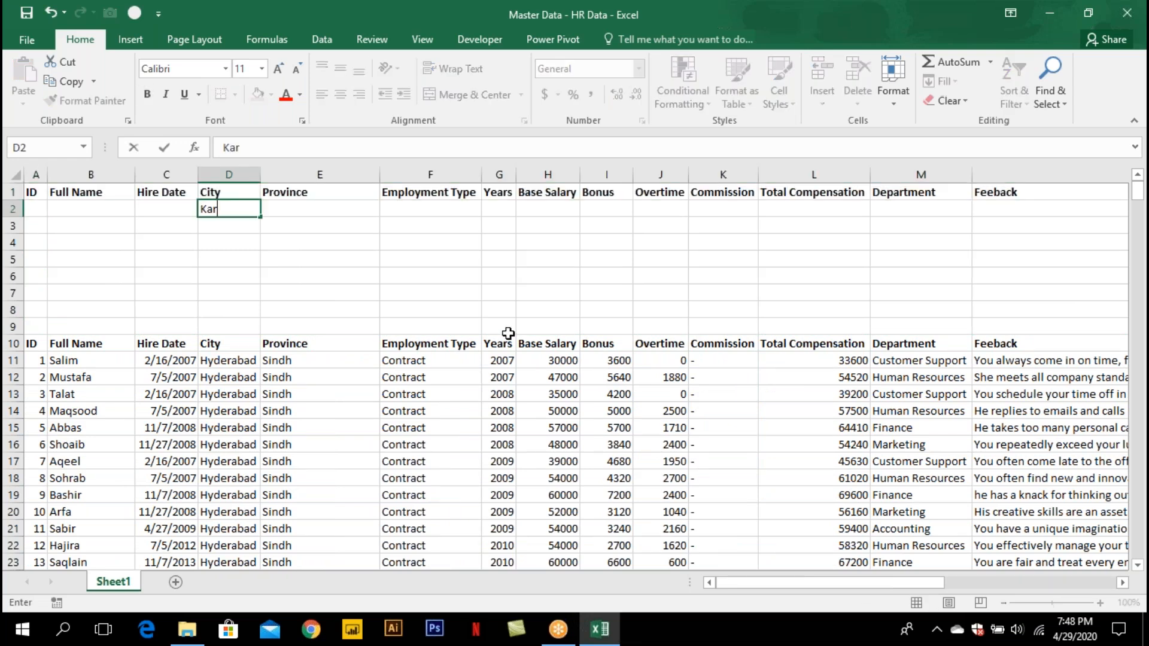
pyautogui.press('Return')
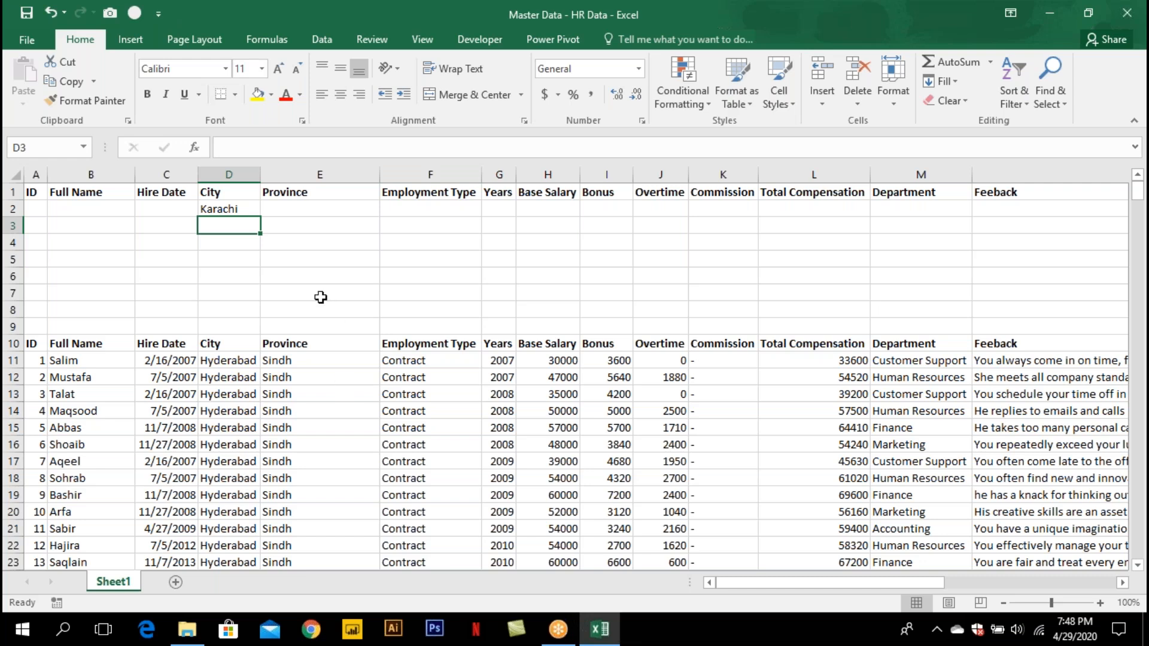
pyautogui.click(37, 342)
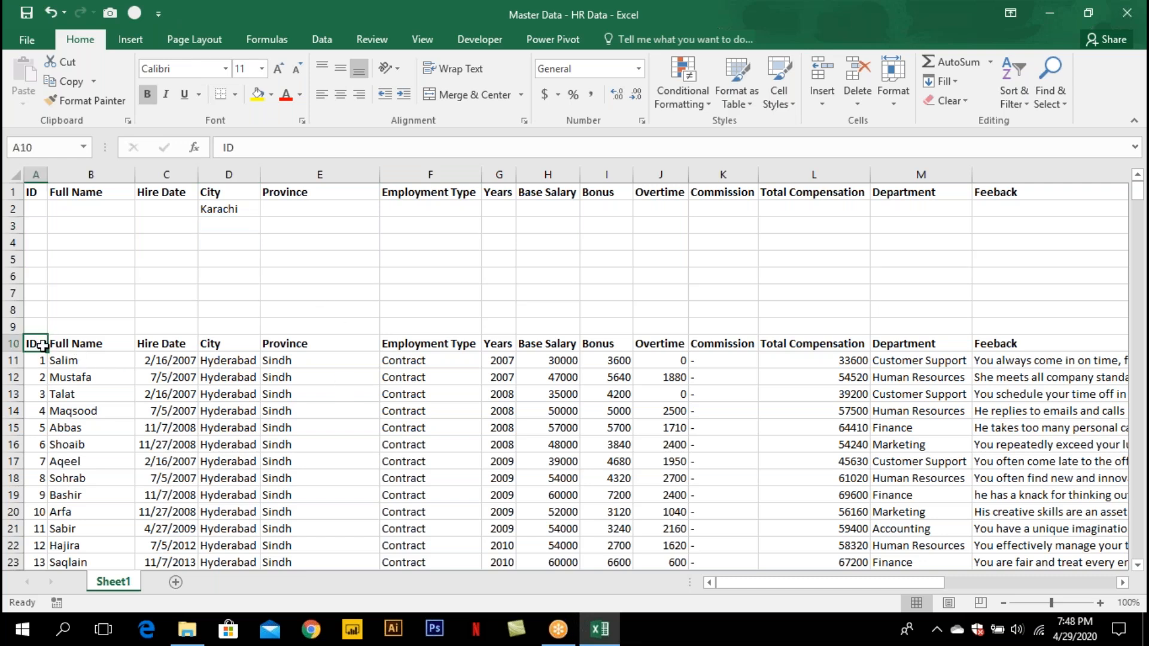
pyautogui.click(232, 215)
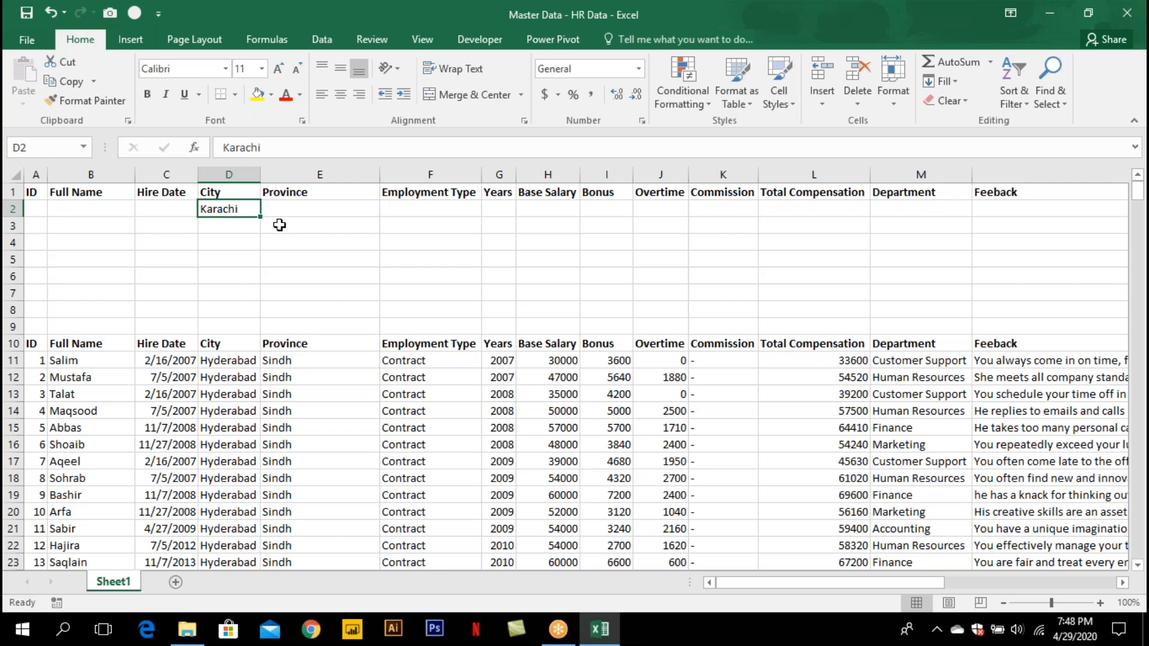
pyautogui.click(502, 209)
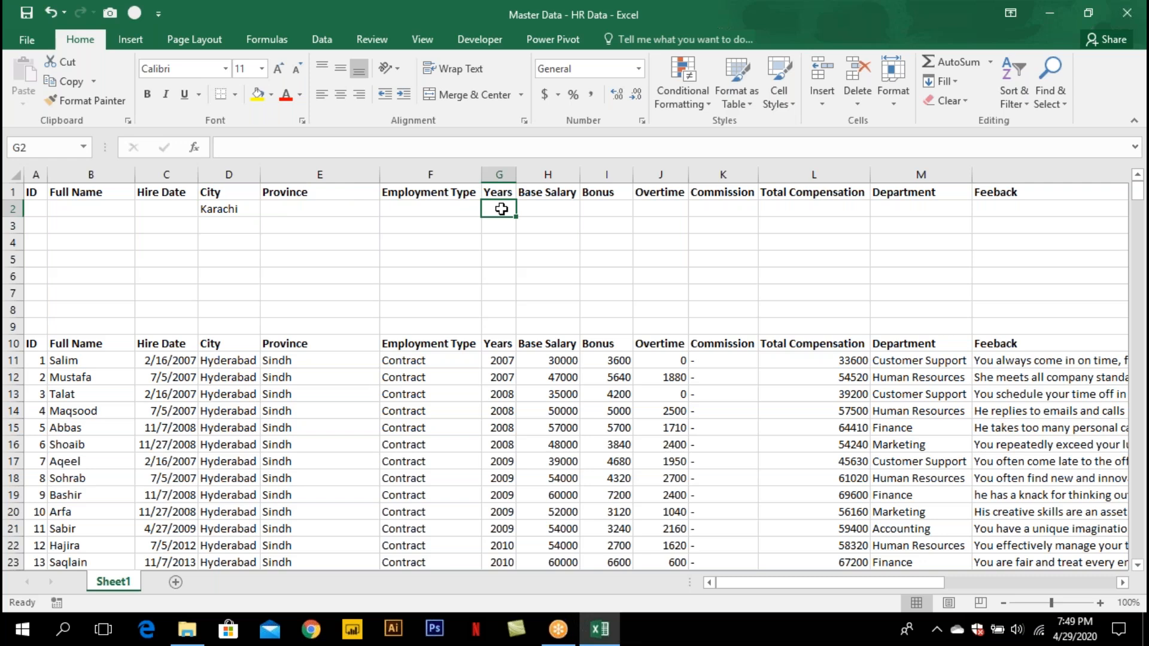
# With cell A10 selected, start recording a macro named AdvFilter, stored in This Workbook.
pyautogui.click(30, 342)
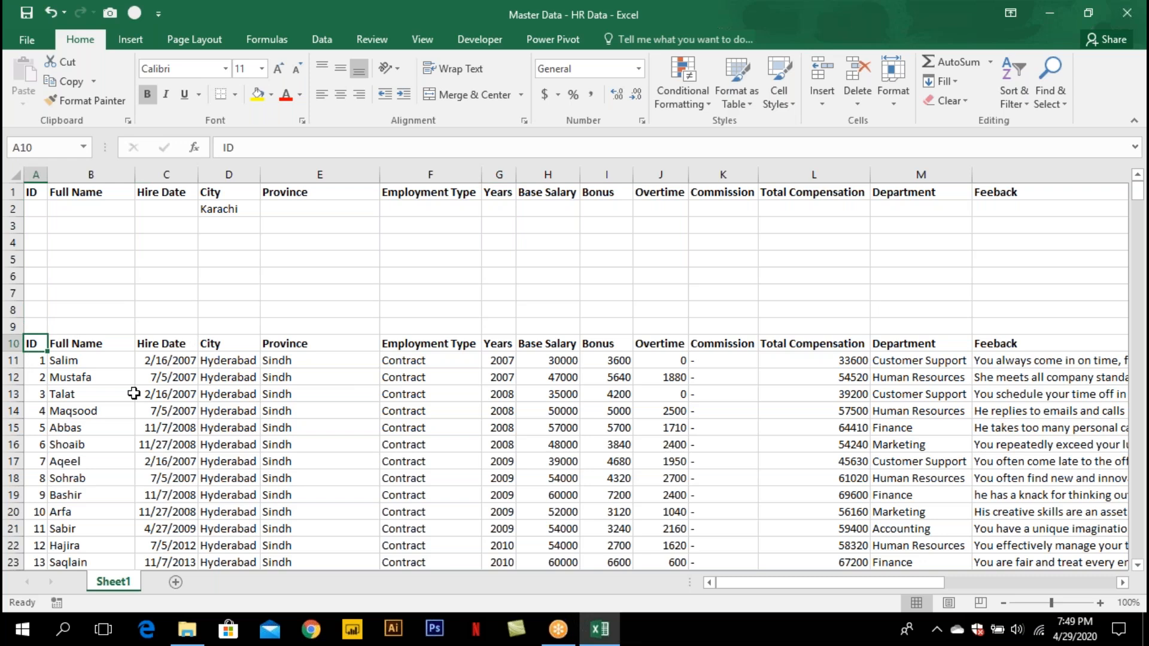
pyautogui.click(505, 43)
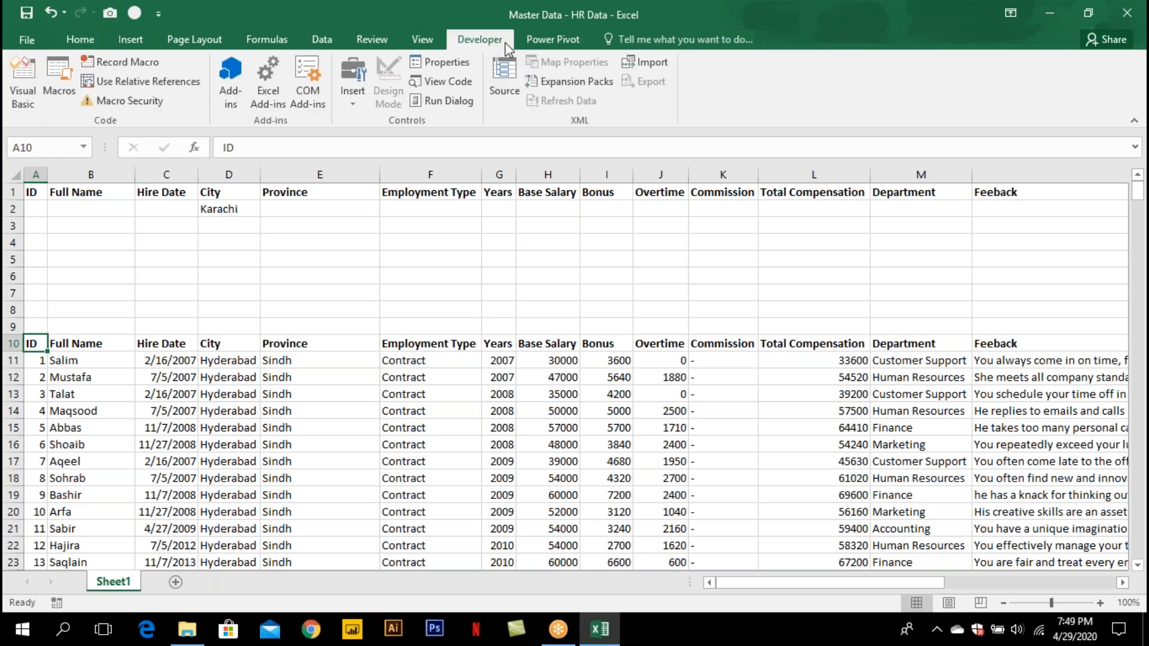
pyautogui.click(130, 65)
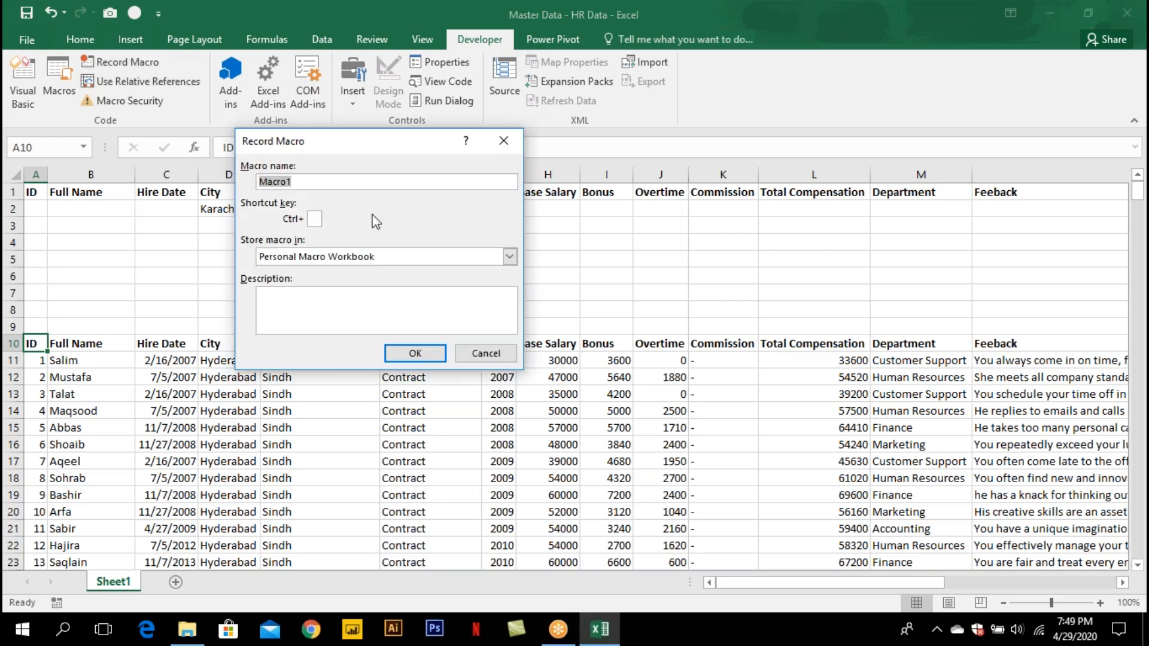
pyautogui.write('AdvFilter')
pyautogui.click(387, 256)
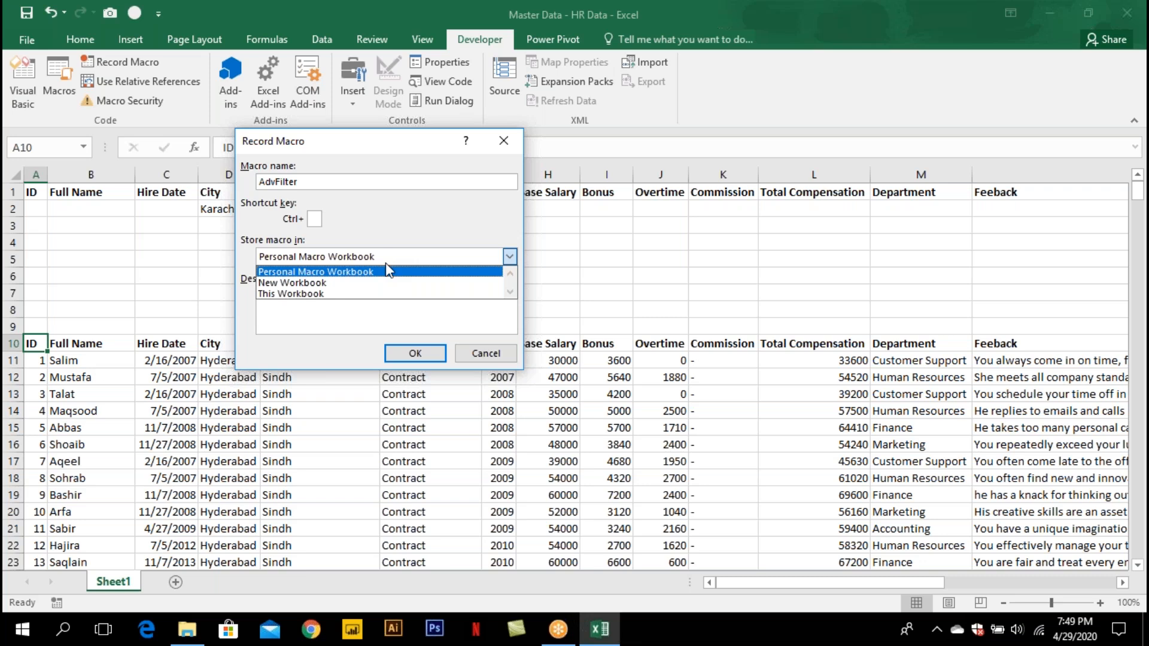
pyautogui.click(386, 293)
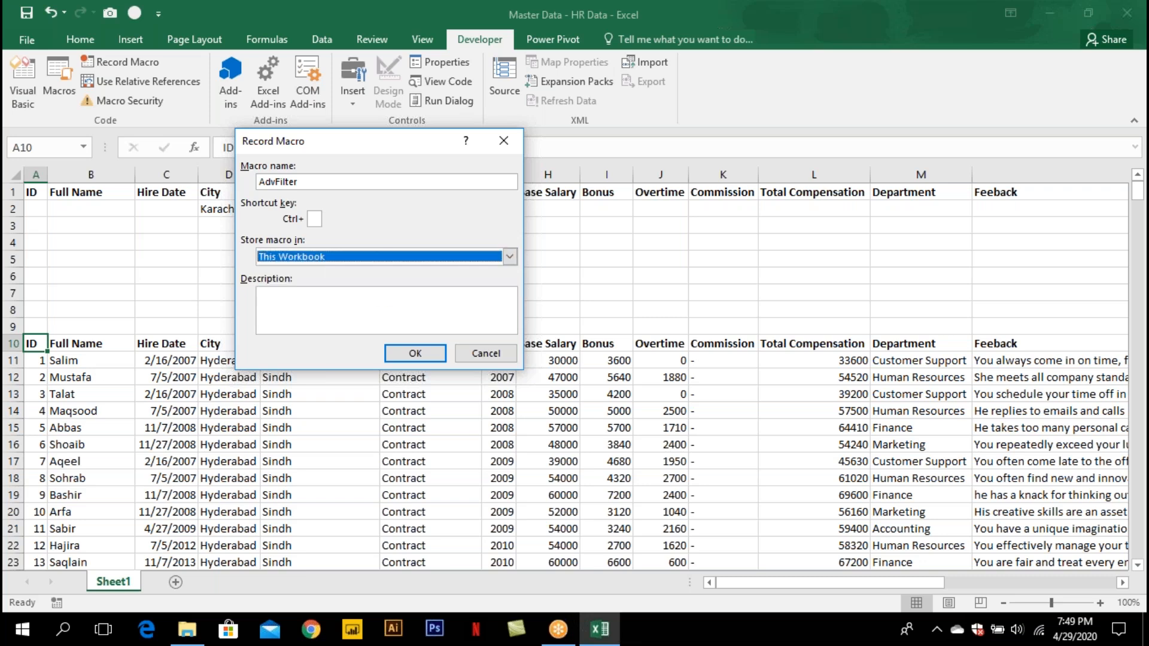
pyautogui.click(425, 355)
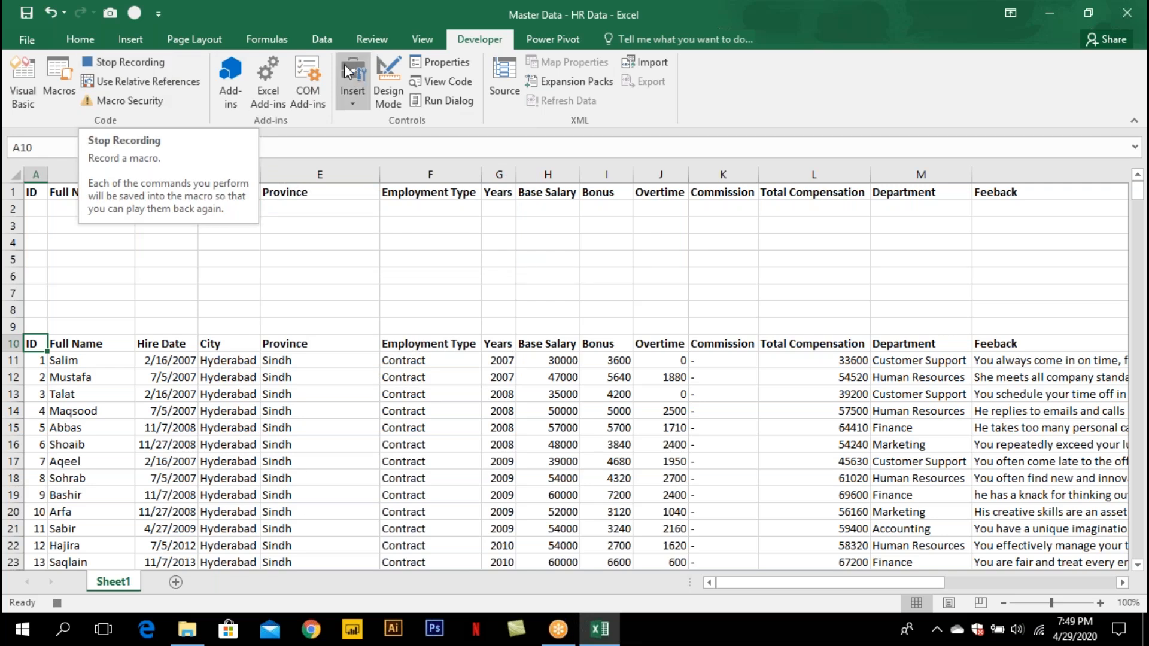
# Apply an in-place Advanced Filter to the list A10:N431 using A1:N2 as the criteria range.
pyautogui.click(323, 40)
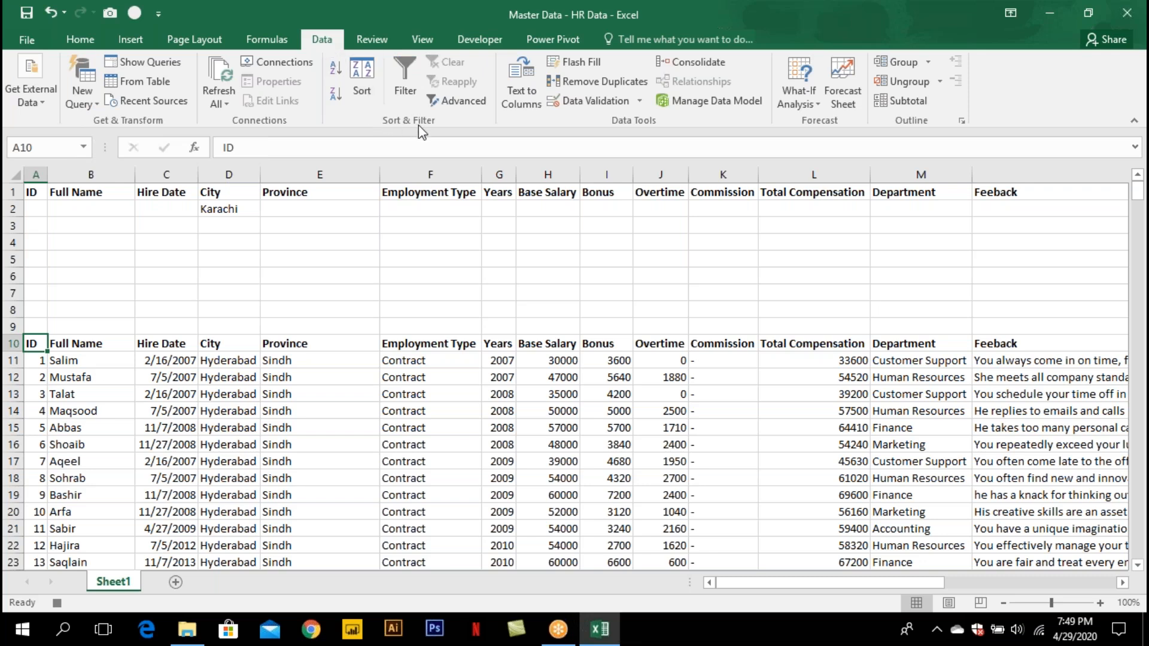
pyautogui.click(472, 112)
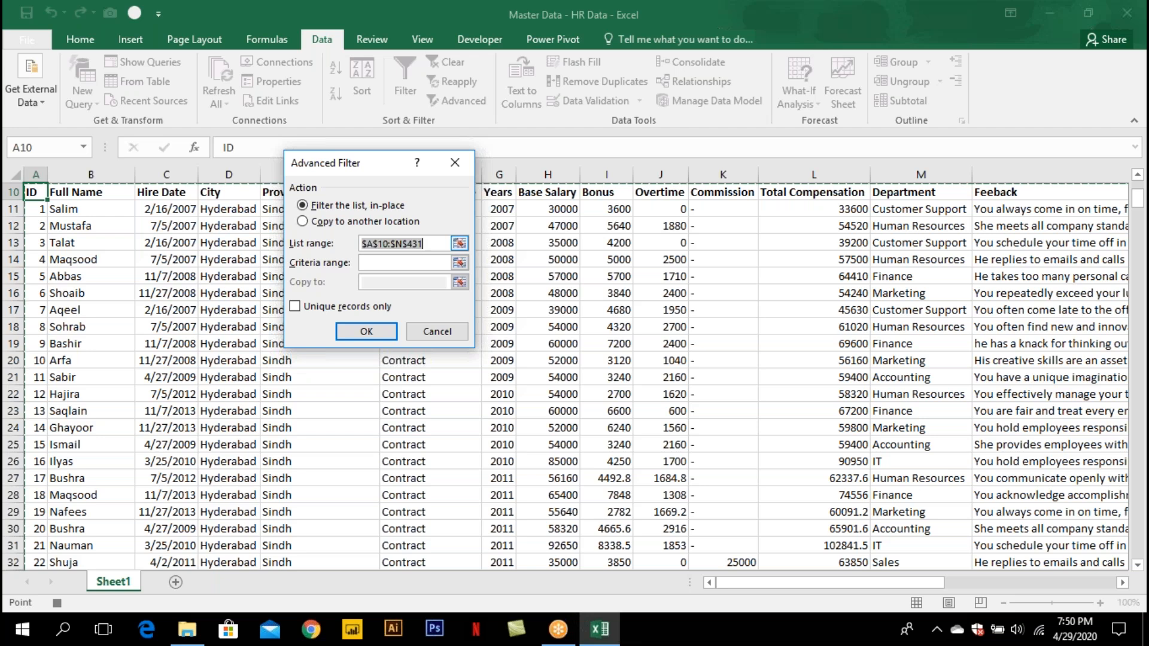
pyautogui.click(417, 263)
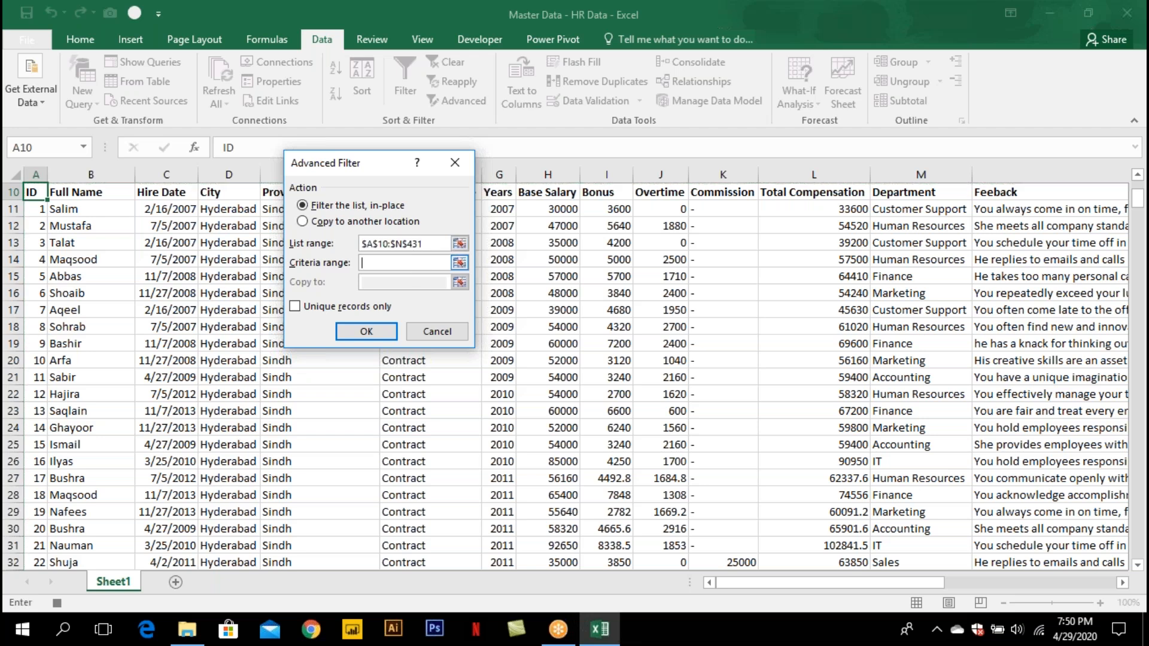
pyautogui.scroll(3, 417, 263)
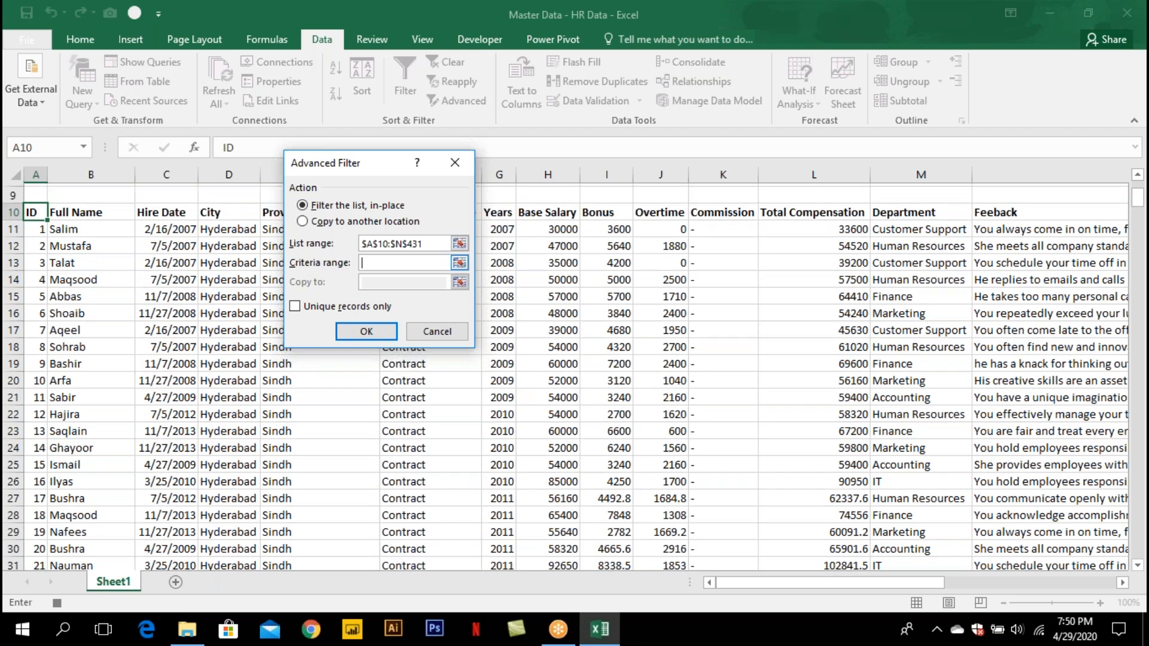
pyautogui.moveTo(373, 162); pyautogui.dragTo(372, 290)
pyautogui.moveTo(41, 193); pyautogui.dragTo(990, 205)
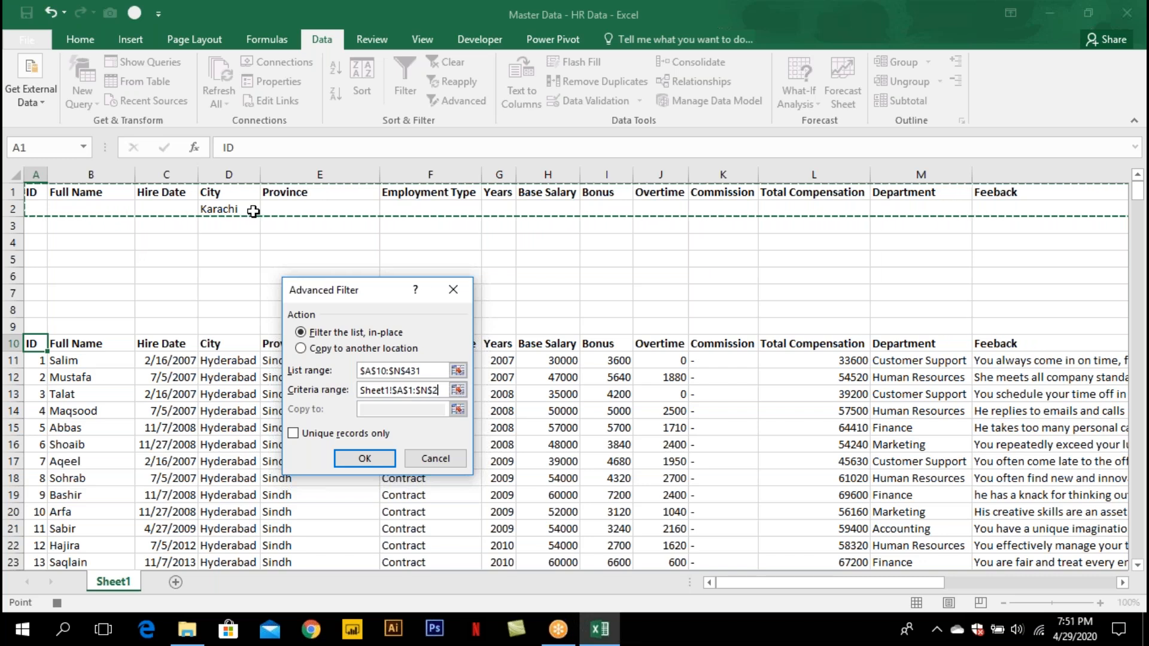
pyautogui.click(362, 459)
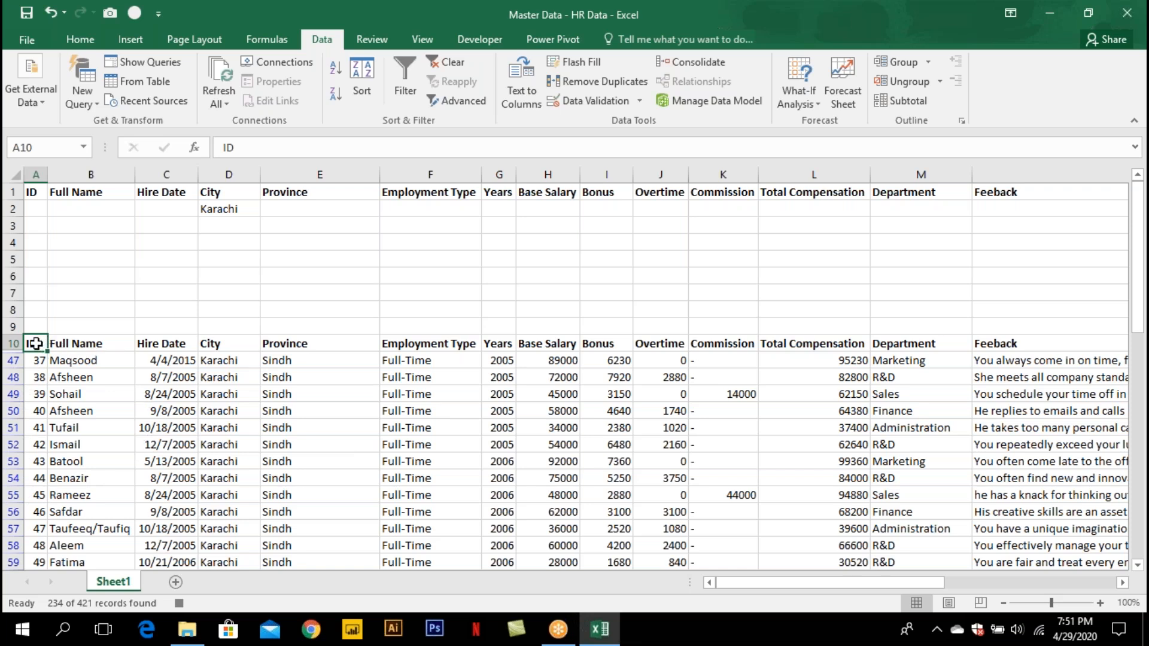
# Copy the filtered table with its headers from A10 and paste it into cell A1 of a new sheet.
pyautogui.hotkey('ctrl', 'shift', 'Right')
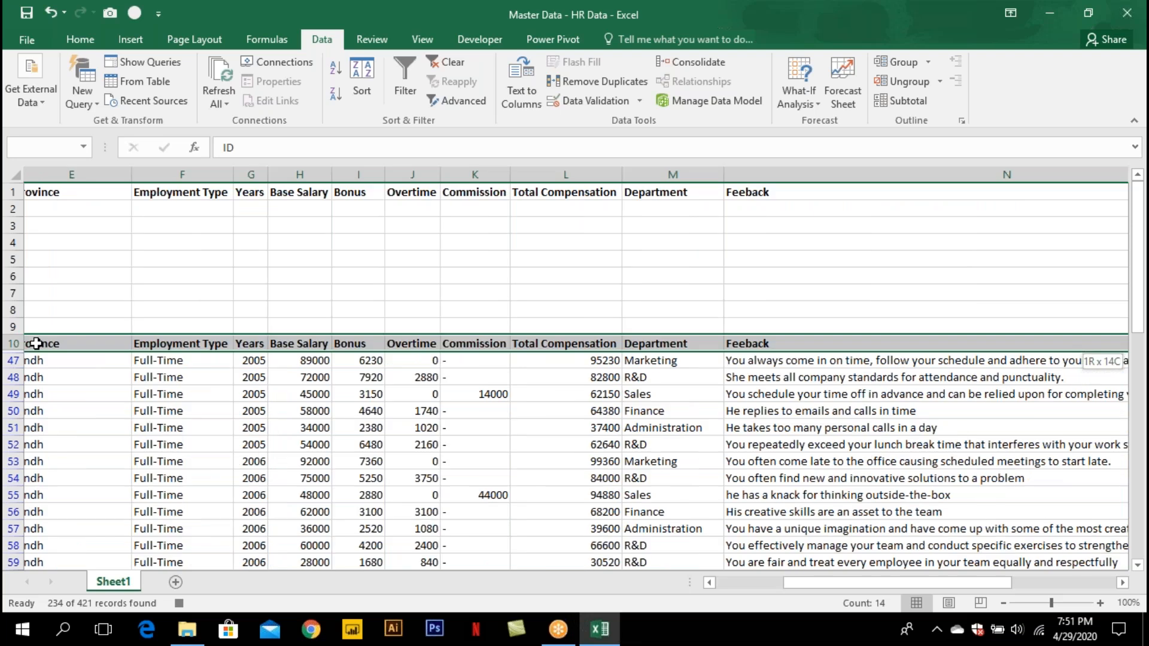
pyautogui.hotkey('ctrl', 'shift', 'Down')
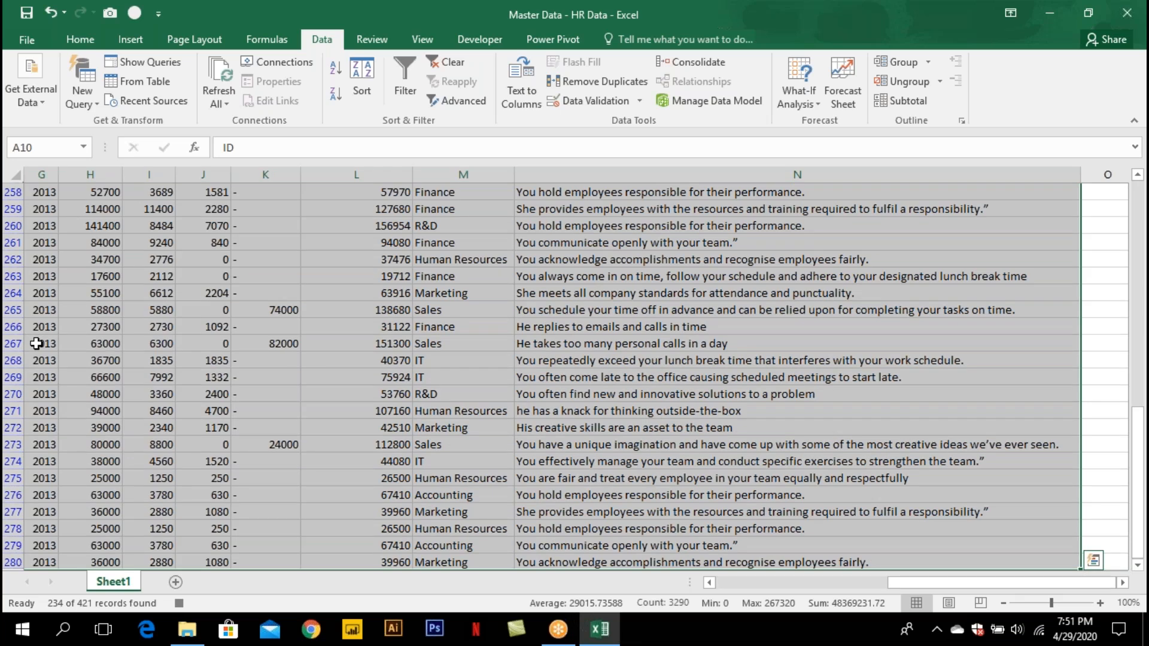
pyautogui.hotkey('ctrl', 'c')
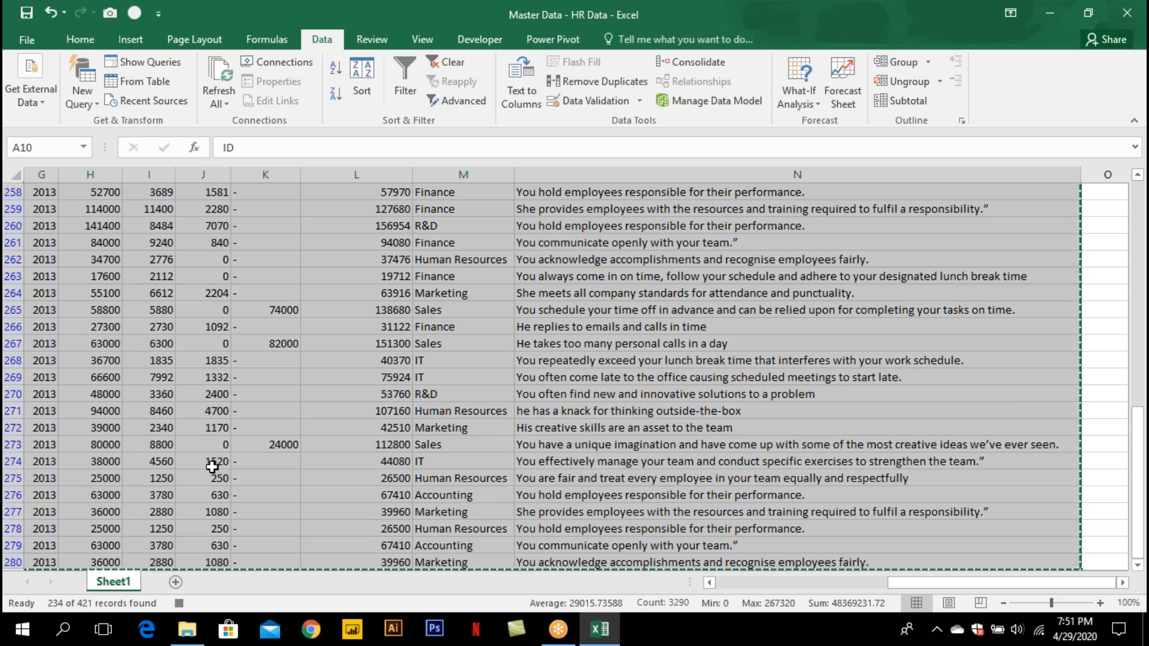
pyautogui.click(176, 582)
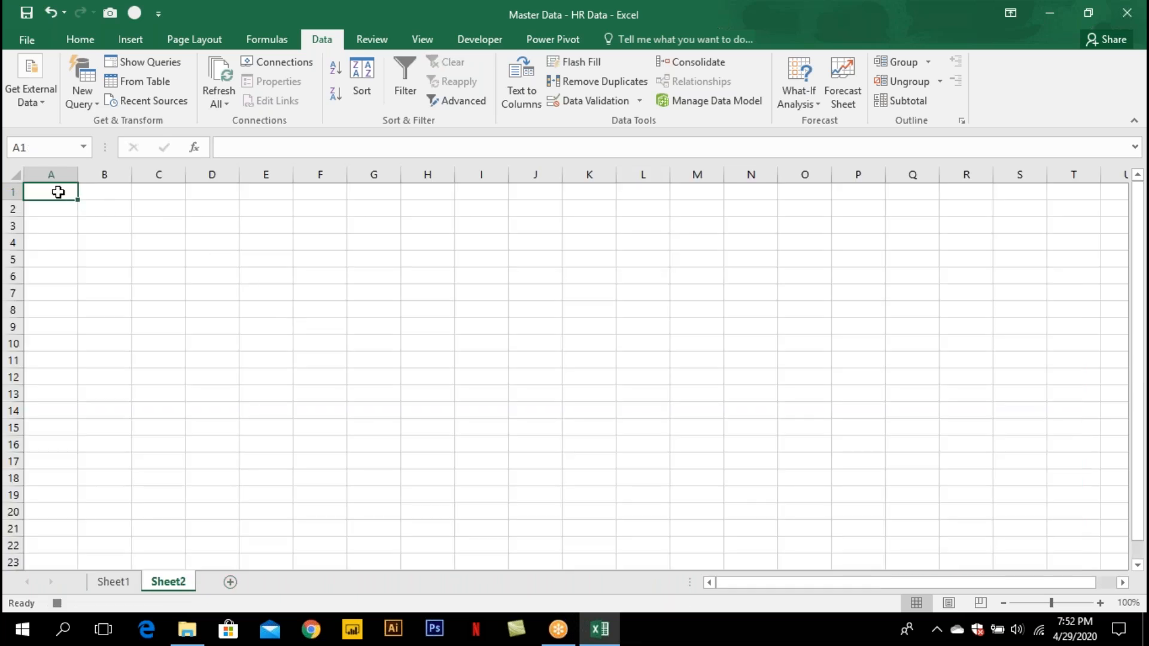
pyautogui.hotkey('ctrl', 'v')
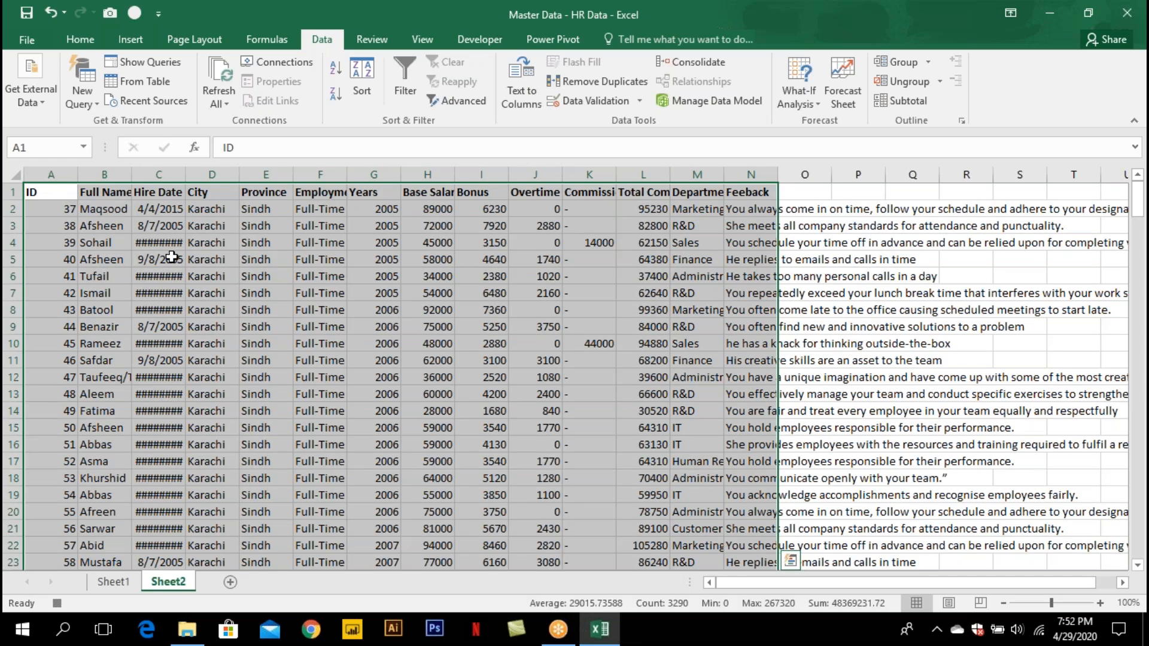
# Deselect the pasted records on Sheet2, leaving header cell B1 selected.
pyautogui.click(103, 227)
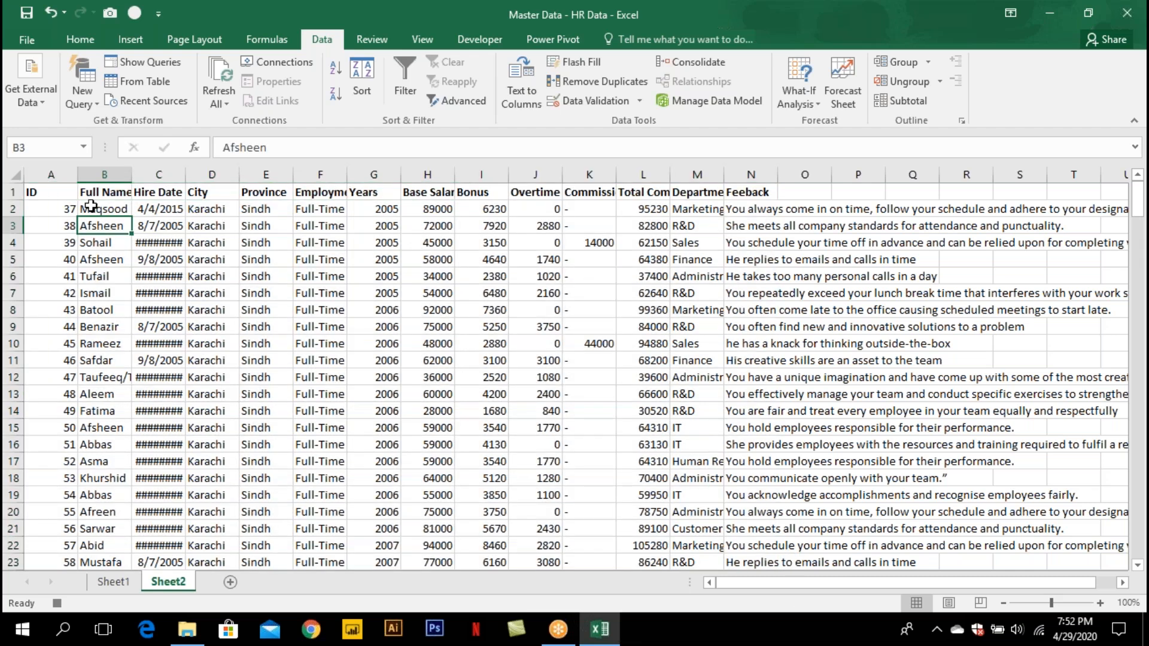
pyautogui.click(15, 174)
pyautogui.click(48, 194)
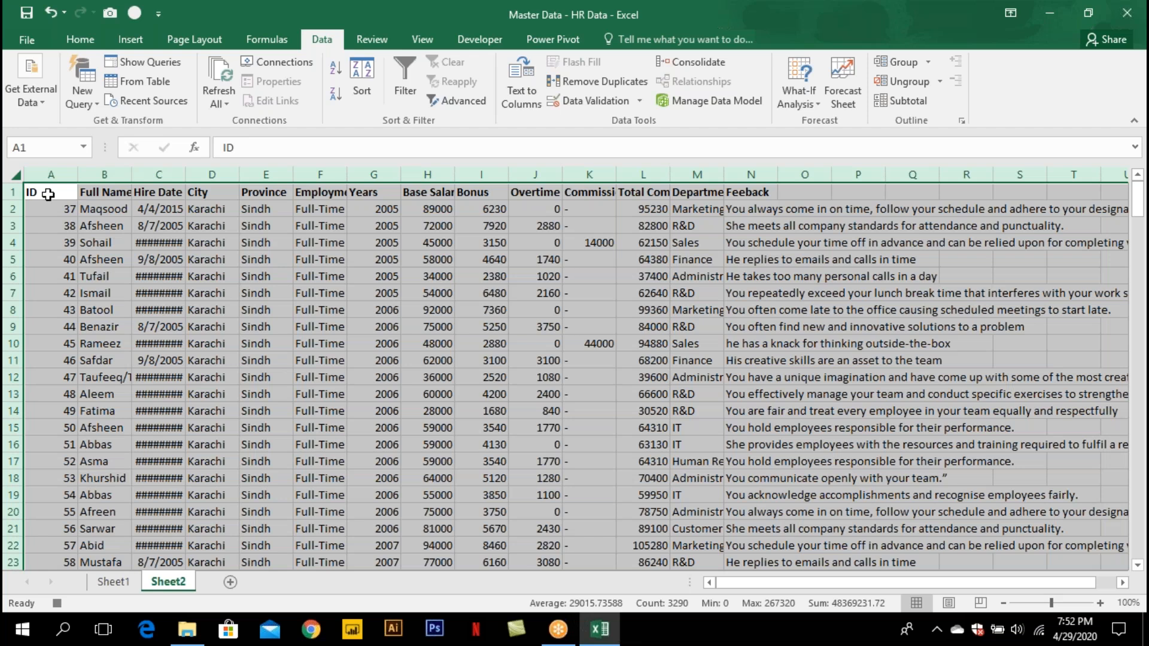
pyautogui.click(79, 174)
pyautogui.click(111, 191)
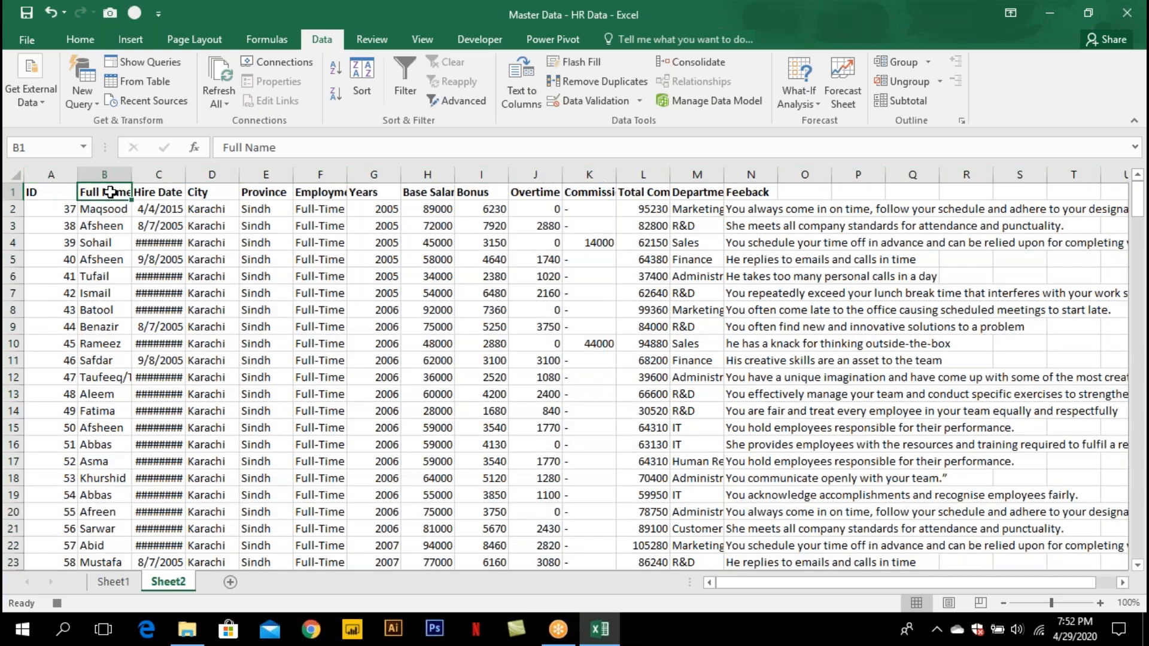
# Return to Sheet1 and clear the advanced filter from the HR list.
pyautogui.click(112, 580)
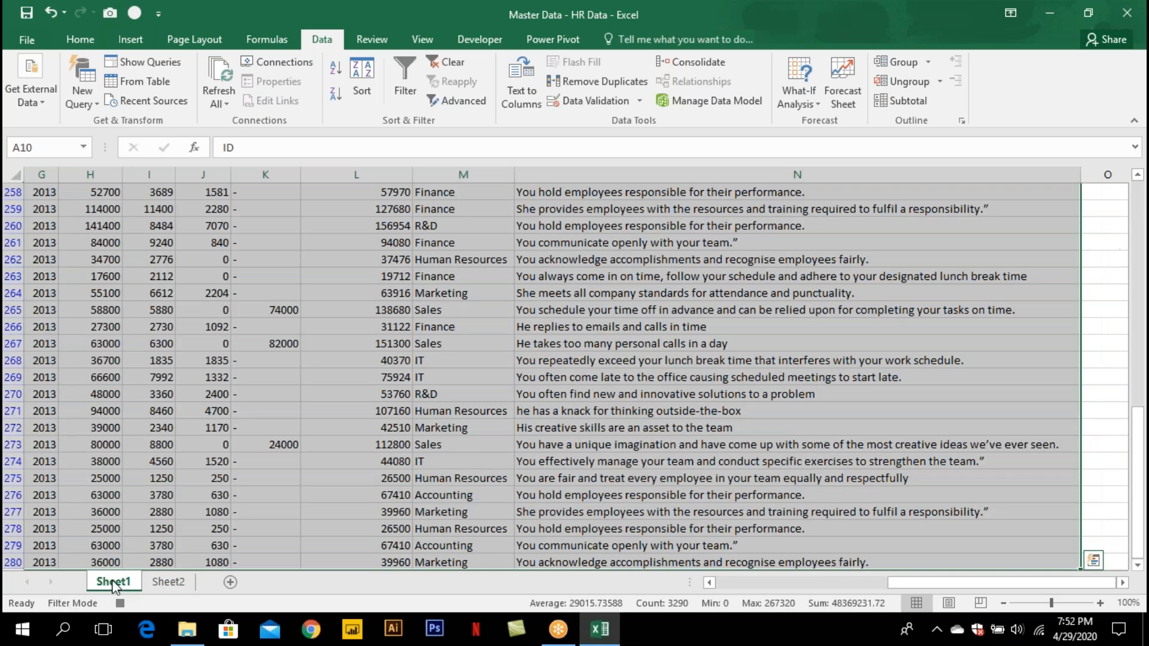
pyautogui.click(114, 210)
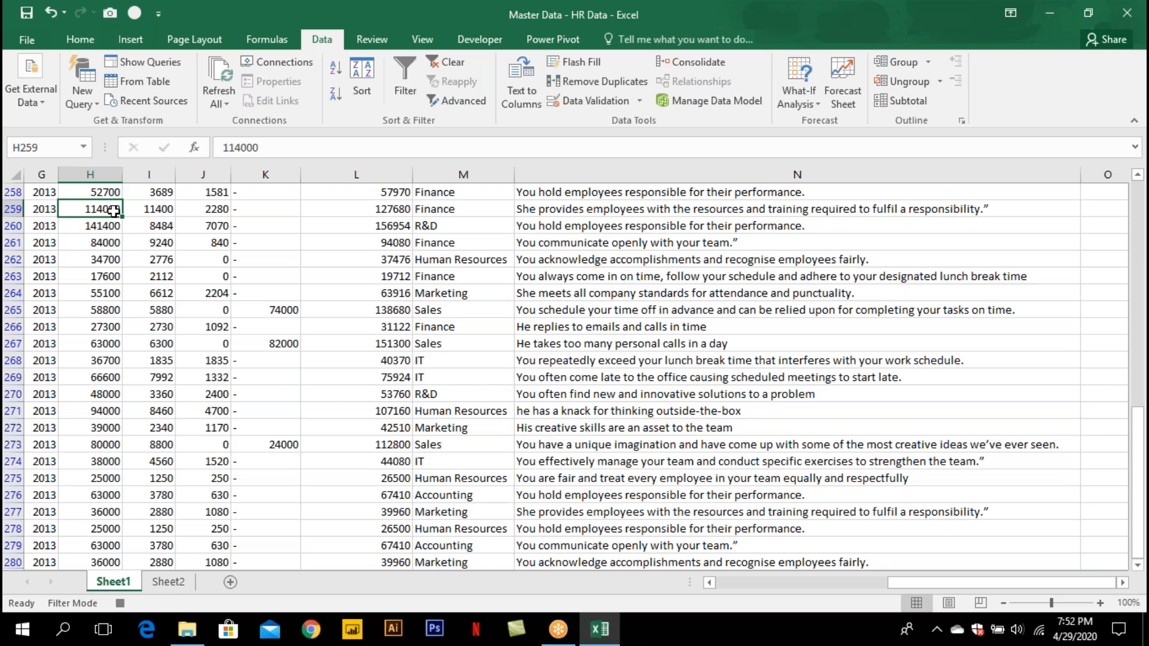
pyautogui.click(446, 72)
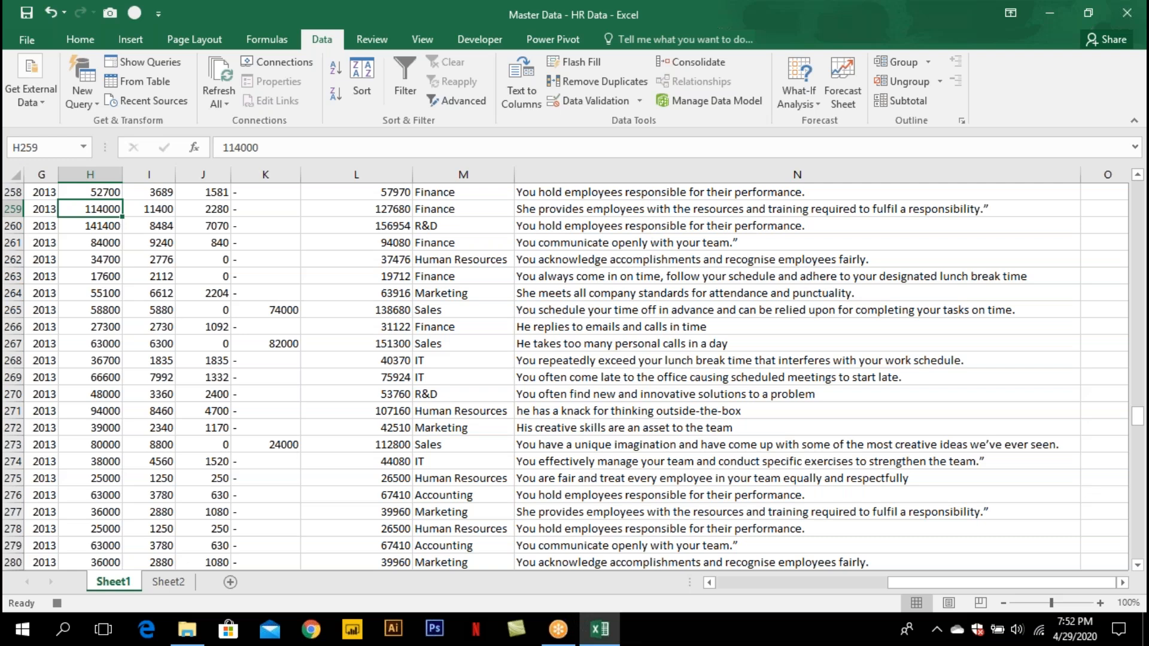
# Select the ID header cell A10 on Sheet1 and stop recording the macro.
pyautogui.moveTo(898, 584); pyautogui.dragTo(742, 592)
pyautogui.moveTo(1135, 413); pyautogui.dragTo(1137, 191)
pyautogui.click(33, 344)
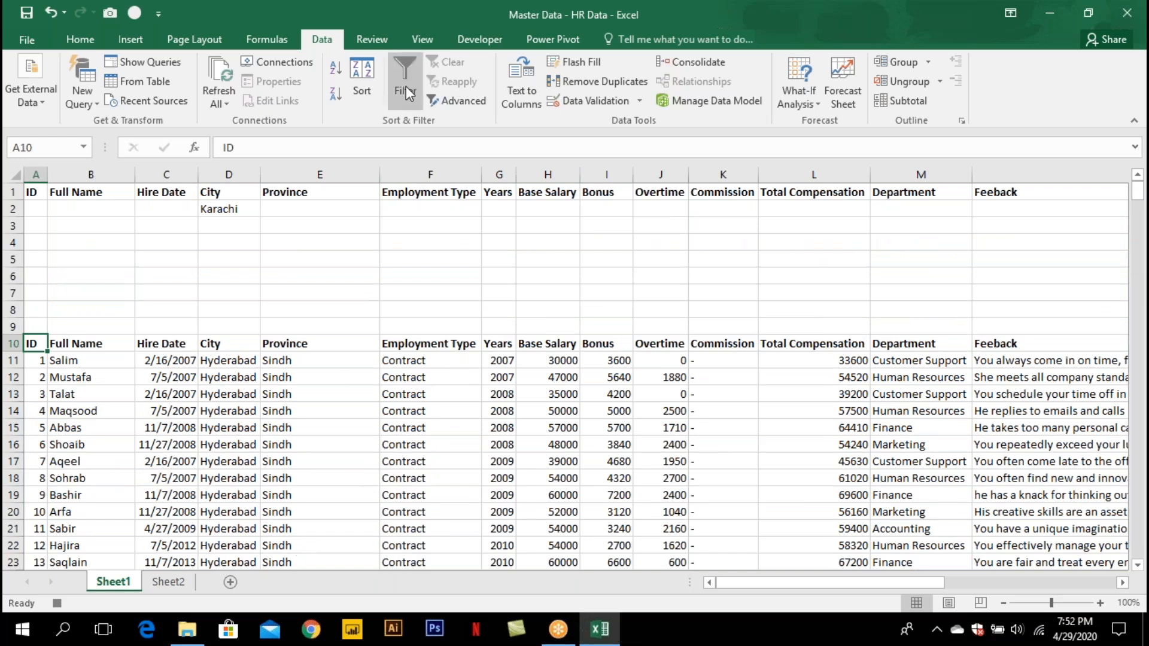
pyautogui.click(481, 40)
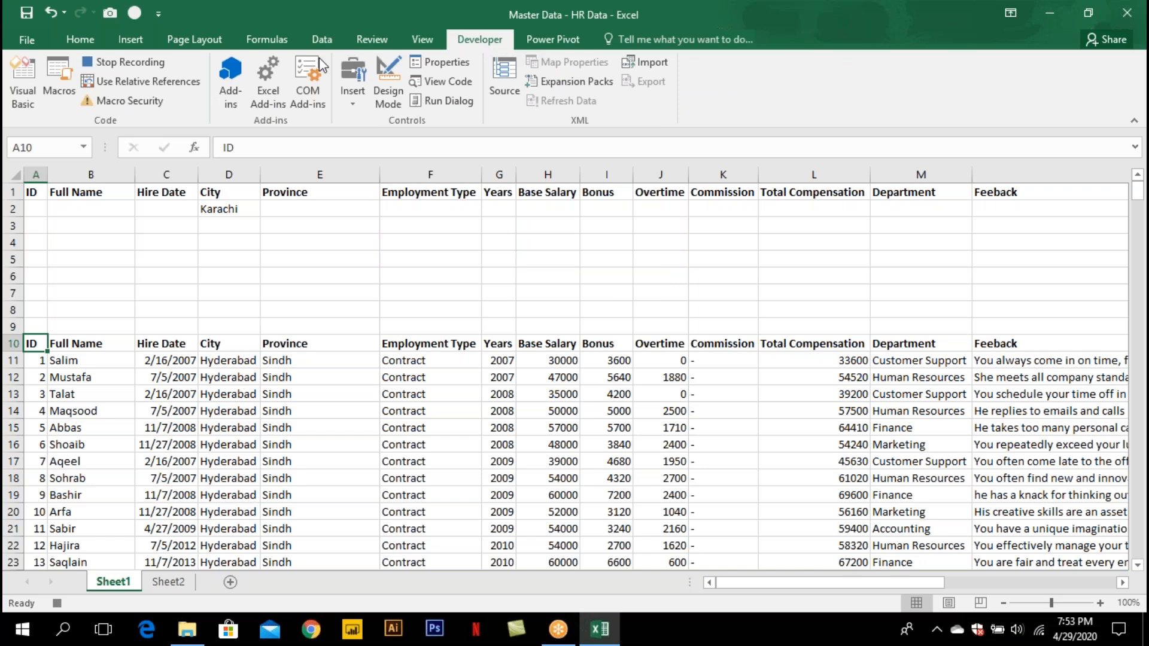
pyautogui.click(155, 63)
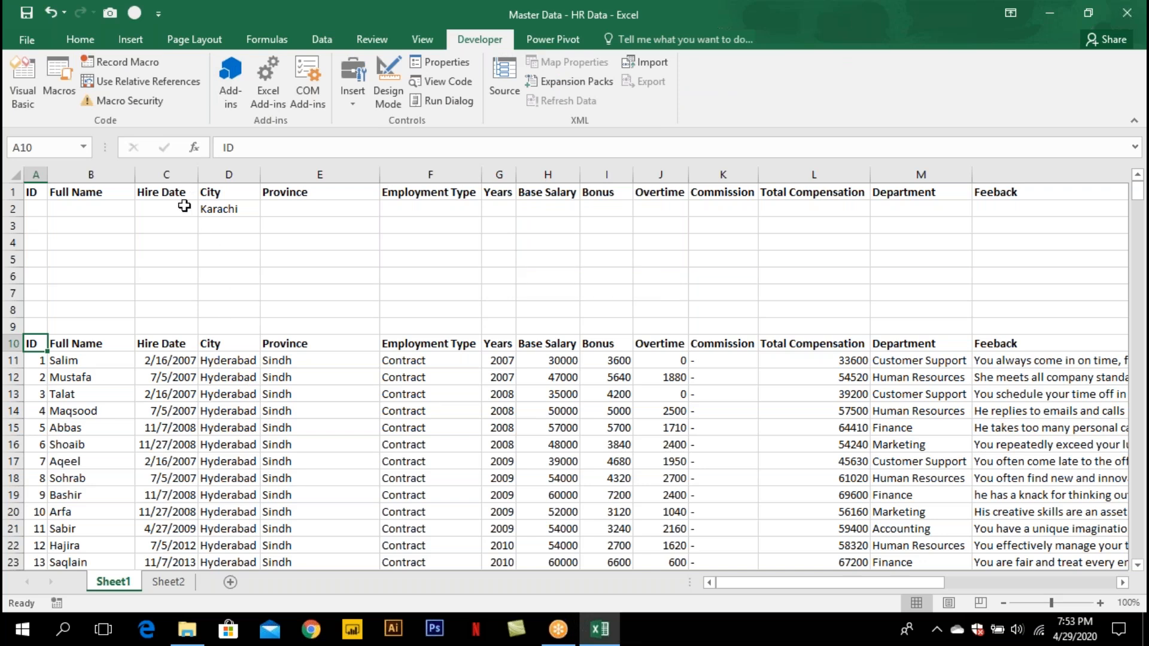
pyautogui.click(226, 210)
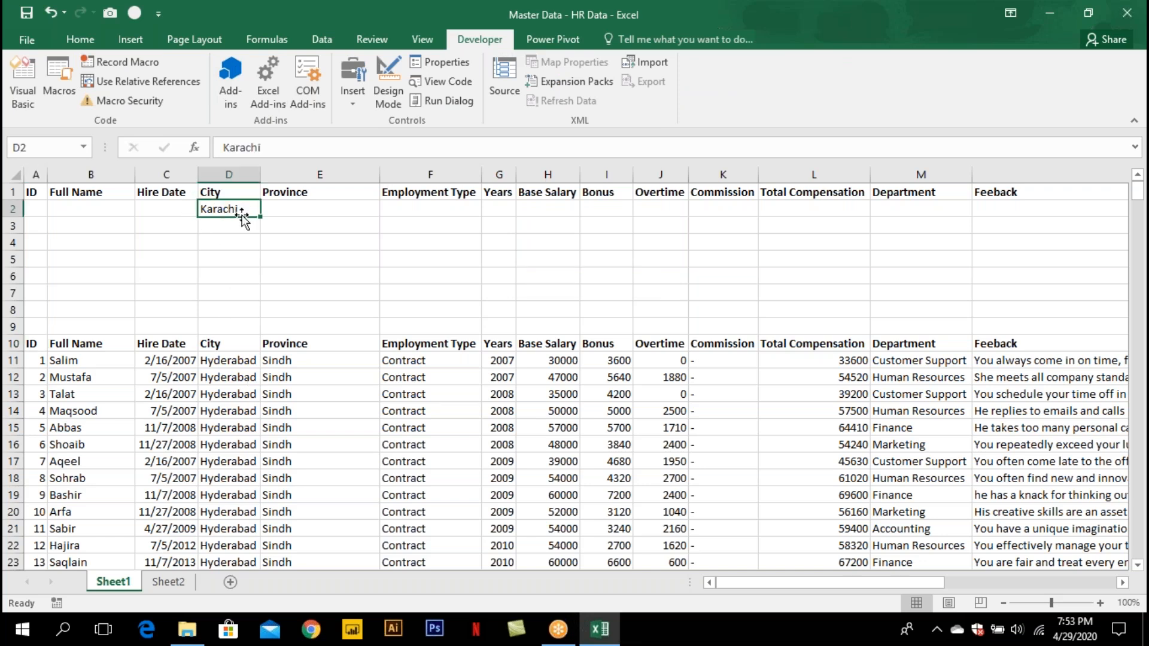
pyautogui.click(176, 580)
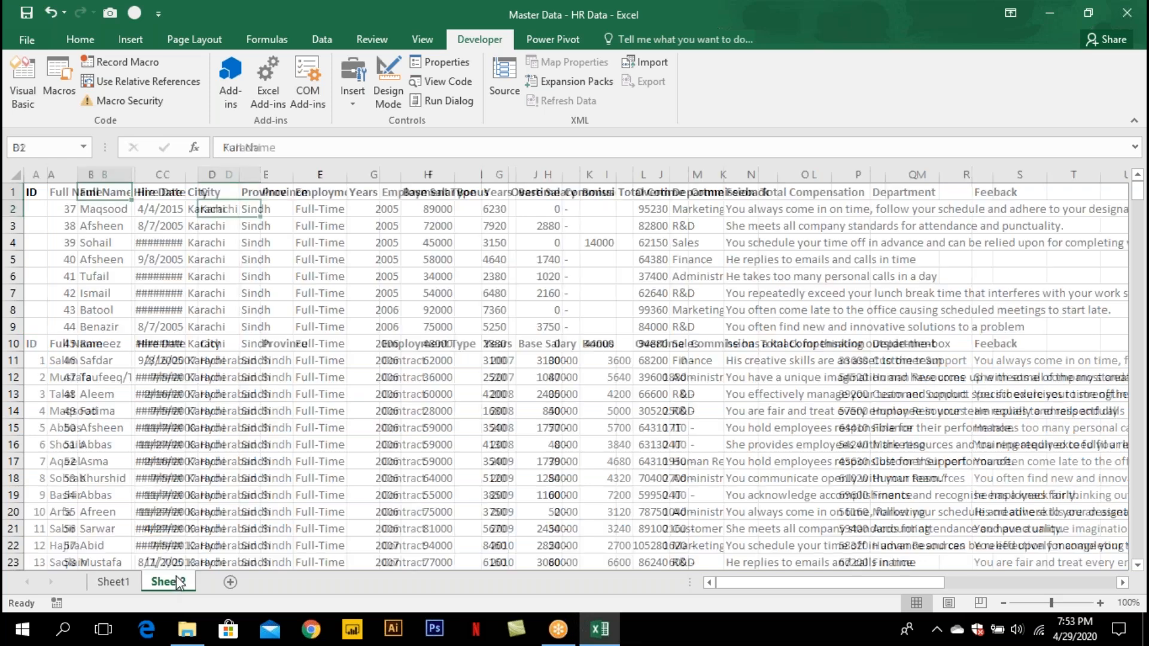
pyautogui.click(113, 581)
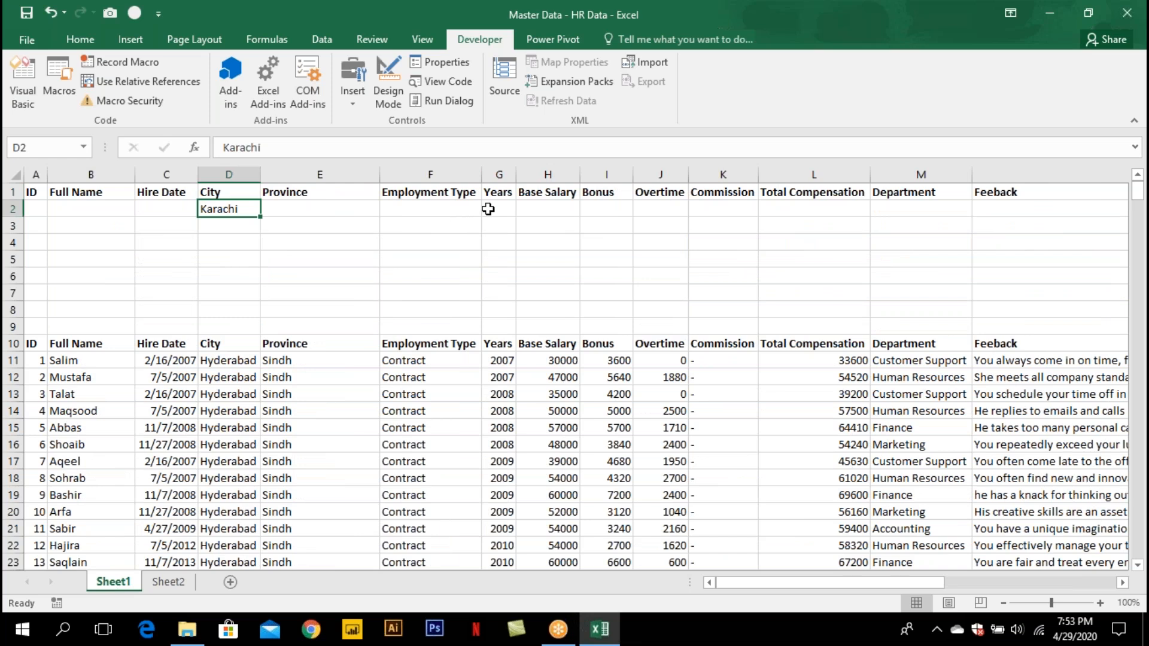
pyautogui.click(889, 206)
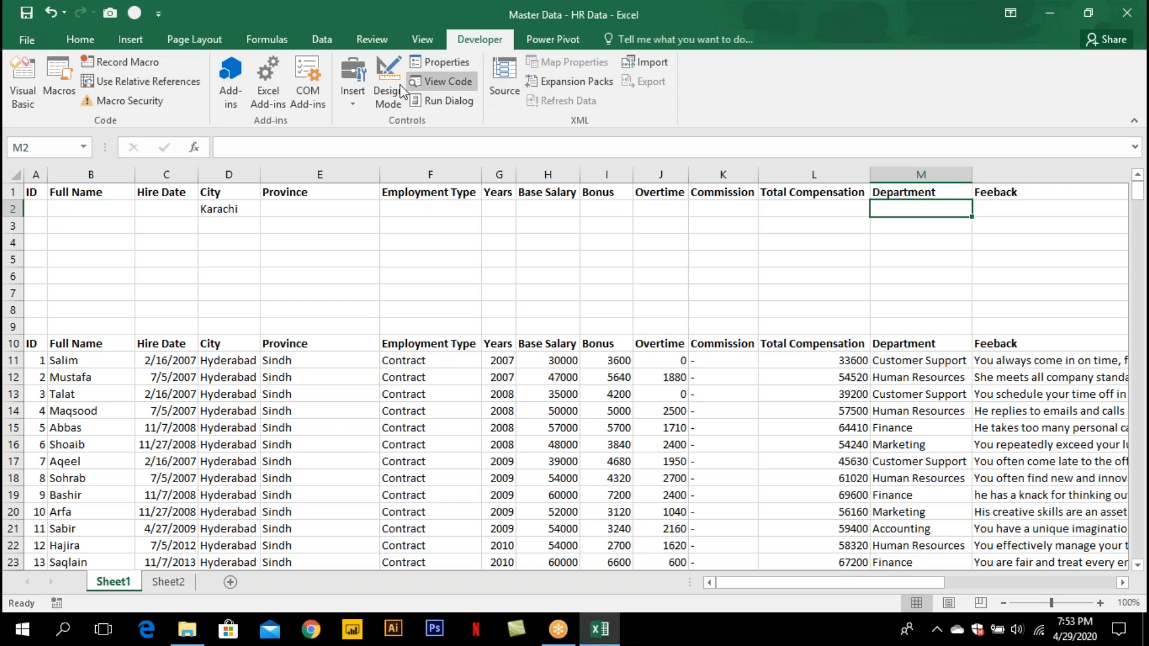
# Draw a form control button over cells O1:P2 of Sheet1 and assign the AdvFilter macro to it.
pyautogui.click(358, 104)
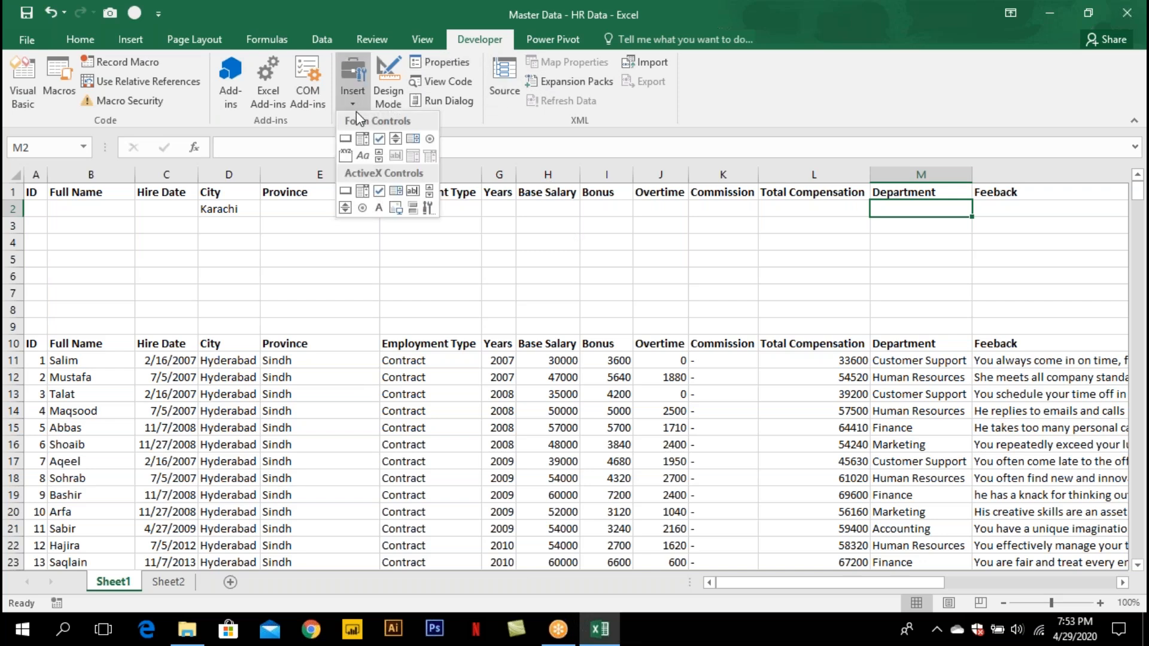
pyautogui.click(350, 145)
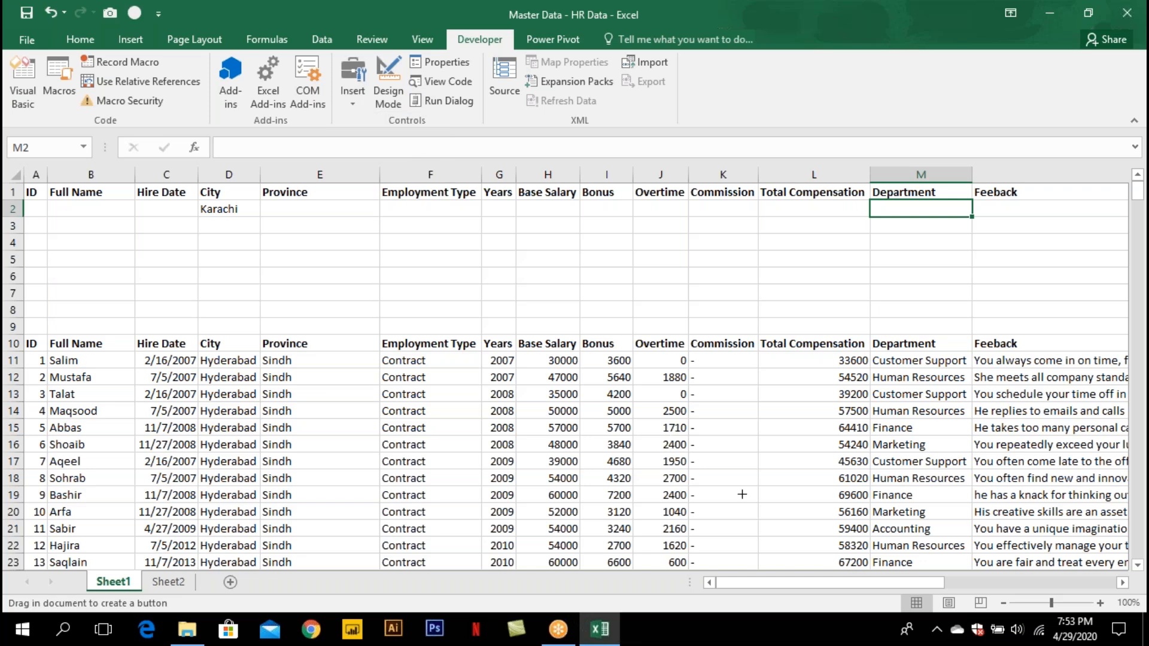
pyautogui.moveTo(852, 585); pyautogui.dragTo(1036, 588)
pyautogui.moveTo(1088, 189); pyautogui.dragTo(1018, 215)
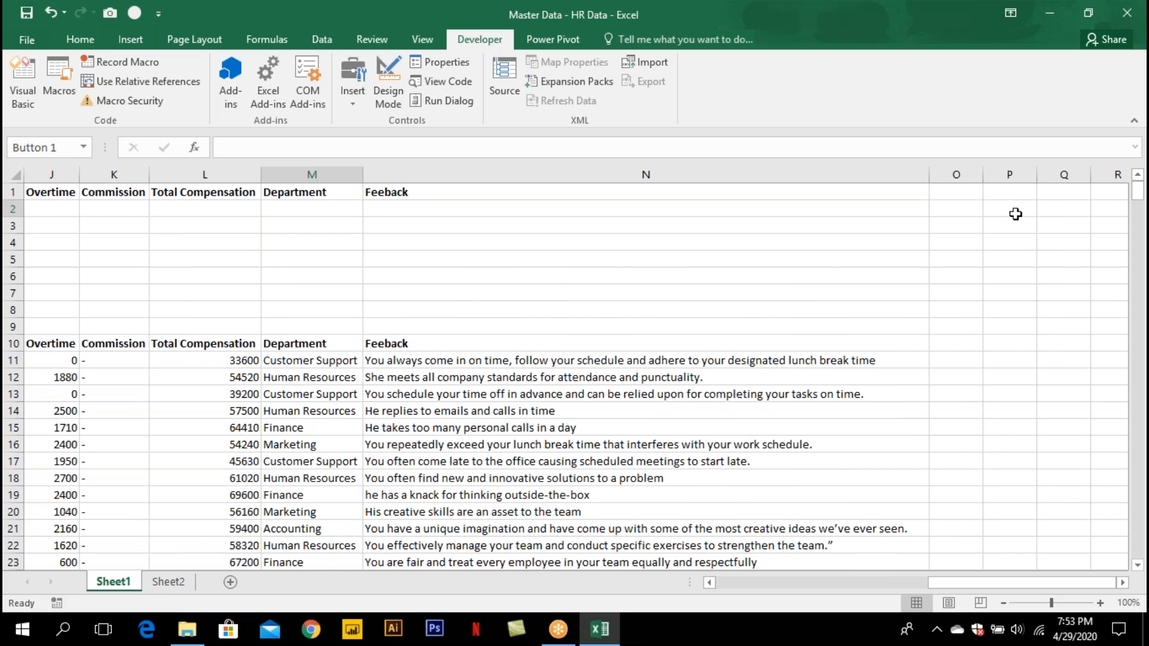
pyautogui.click(281, 295)
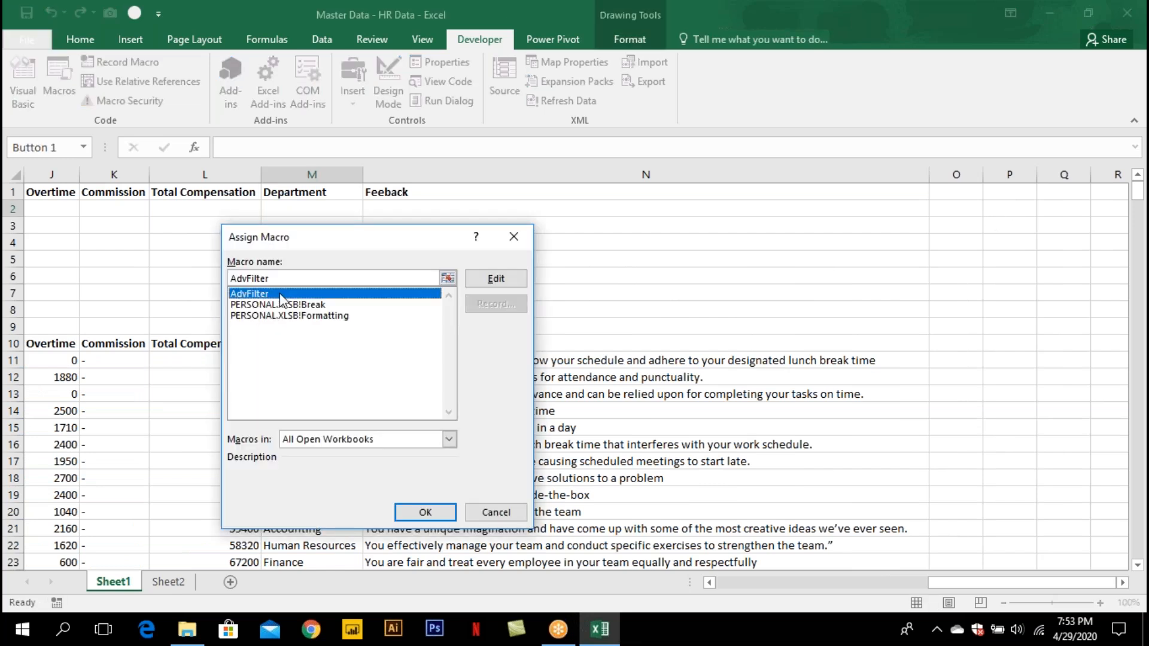
pyautogui.click(425, 512)
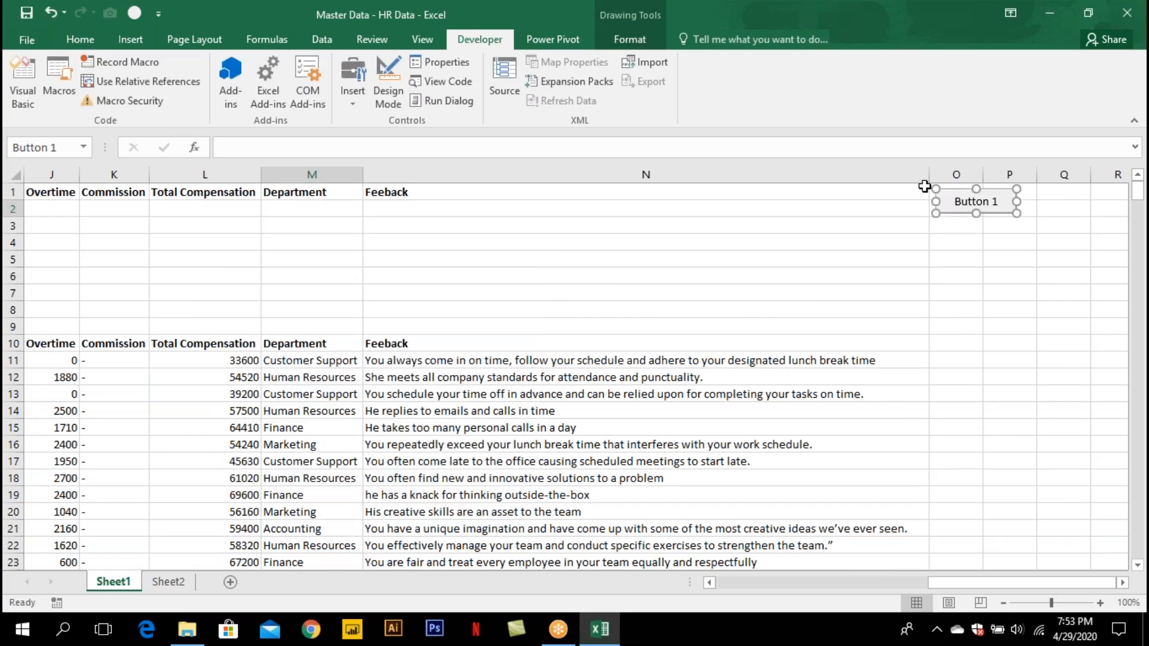
# Narrow the Feeback column N and change the macro button's label to Click Me.
pyautogui.click(940, 258)
pyautogui.moveTo(929, 175); pyautogui.dragTo(465, 175)
pyautogui.rightClick(515, 206)
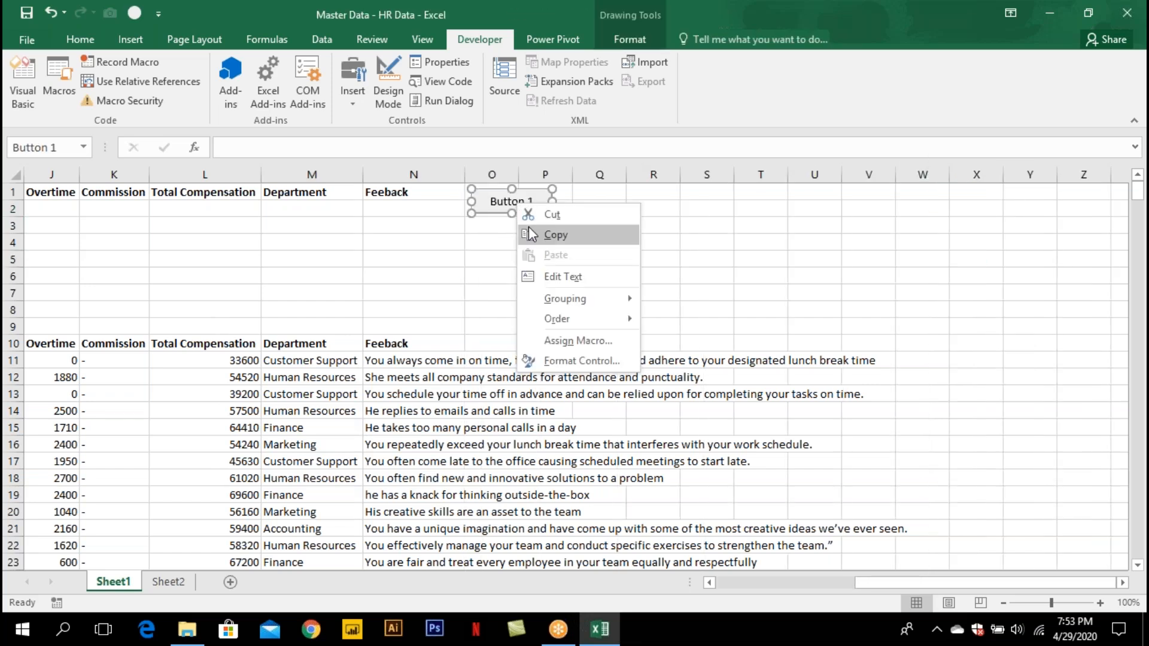
pyautogui.click(563, 276)
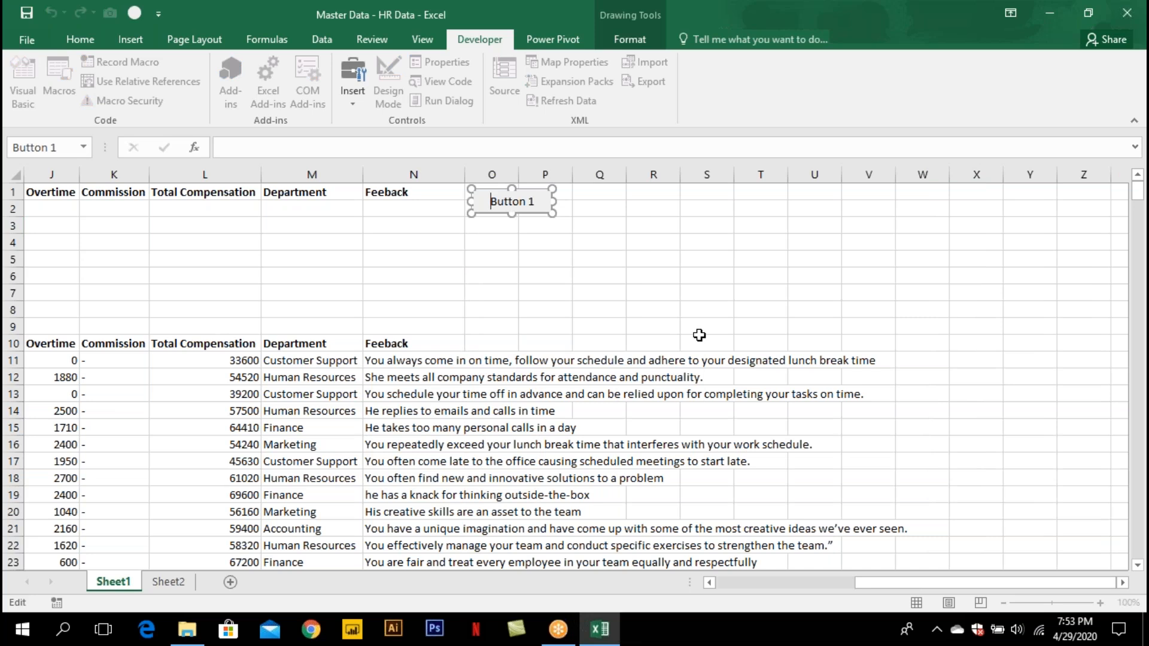
pyautogui.hotkey('ctrl', 'a')
pyautogui.write('Click Me')
pyautogui.press('Escape')
pyautogui.click(602, 343)
# Remove the City criterion from cell D2 and enter IT as the Department criterion in cell M2.
pyautogui.moveTo(907, 580); pyautogui.dragTo(745, 584)
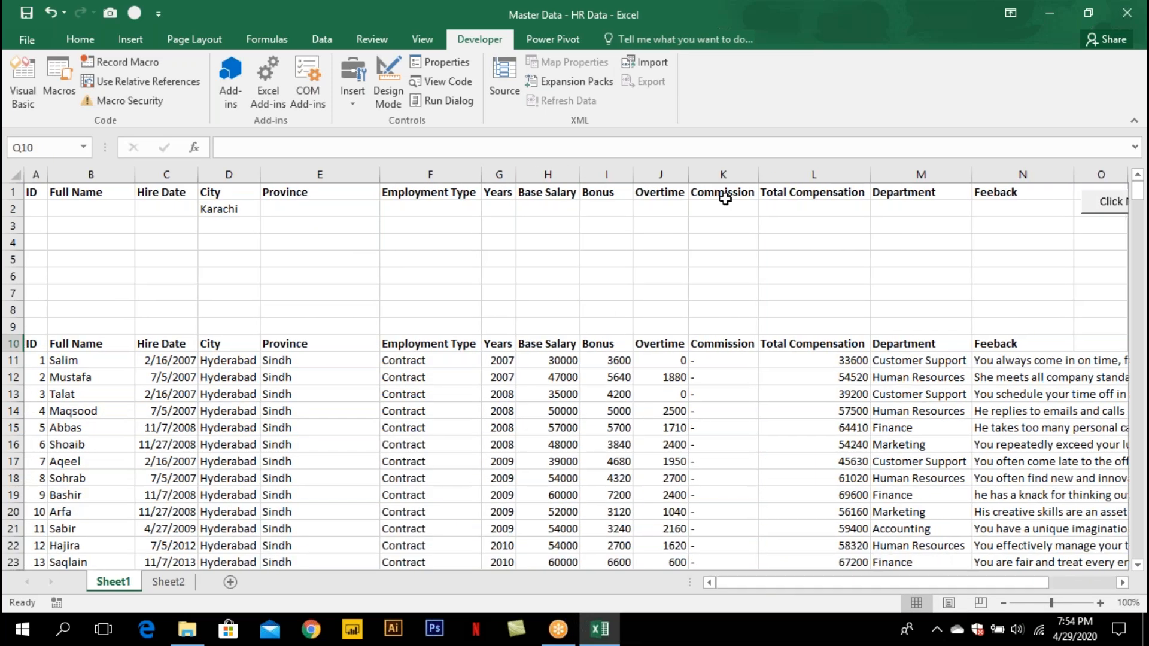
pyautogui.click(234, 209)
pyautogui.press('Delete')
pyautogui.press('Right')
pyautogui.press('Right')
pyautogui.press('Right')
pyautogui.press('Right')
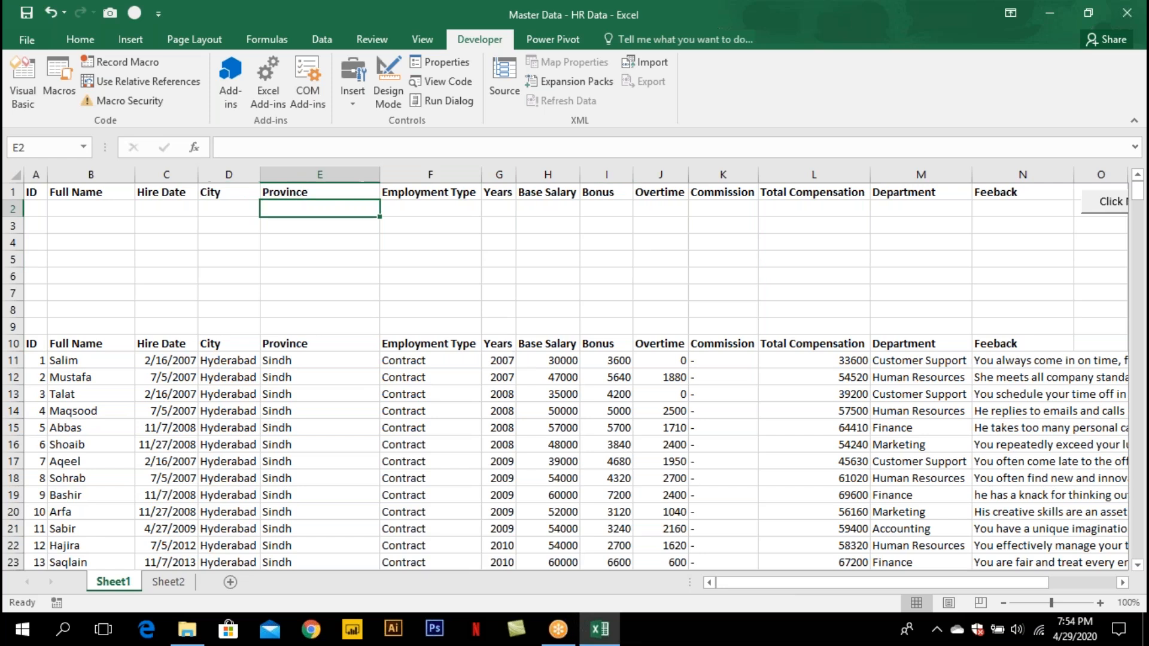
pyautogui.press('Right')
pyautogui.press('Right')
pyautogui.press('Right')
pyautogui.press('Right')
pyautogui.press('Right')
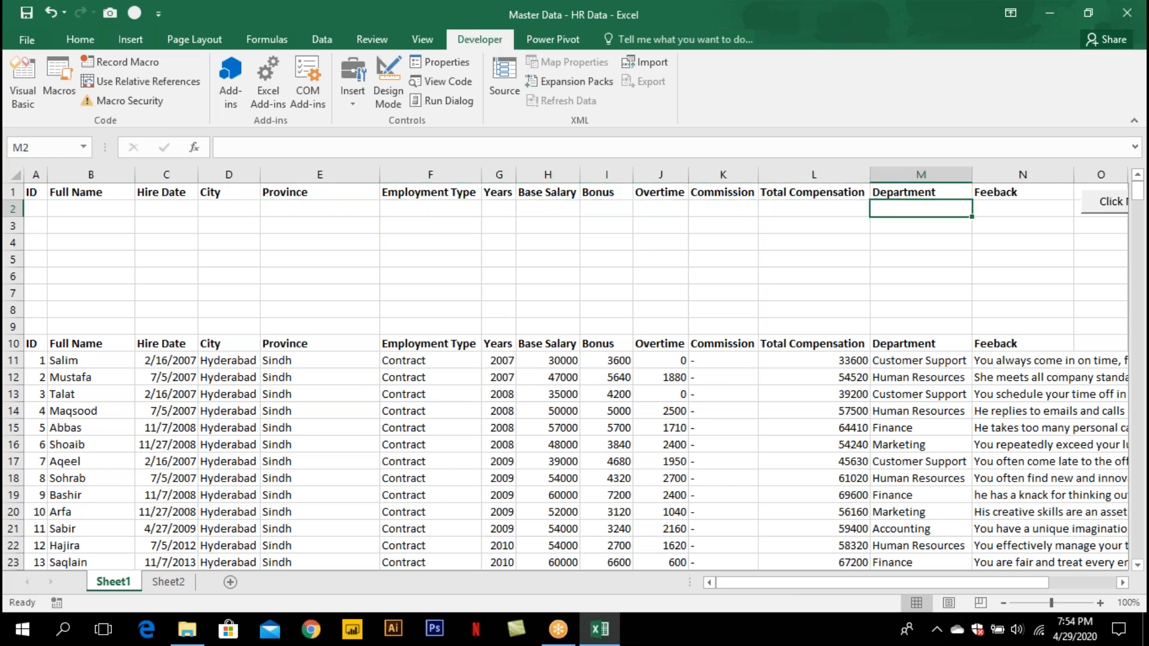
pyautogui.write('IT')
# Run the AdvFilter macro with the Click Me button and check the Department column on the newly created sheet.
pyautogui.click(1105, 209)
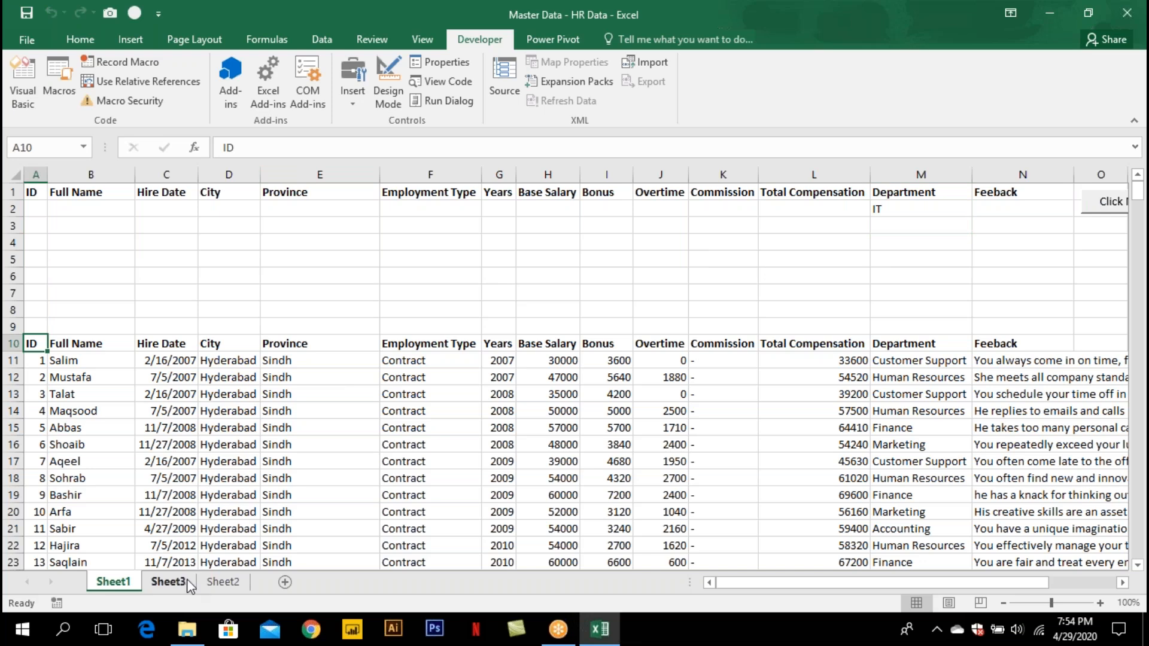
pyautogui.click(181, 587)
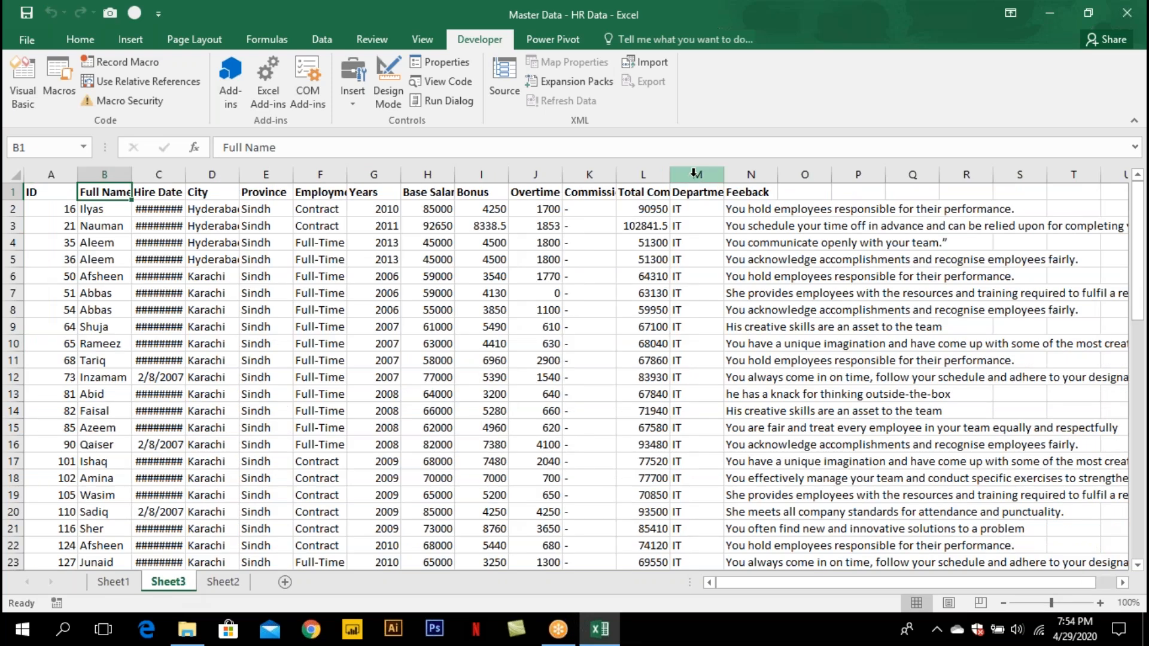
pyautogui.click(694, 173)
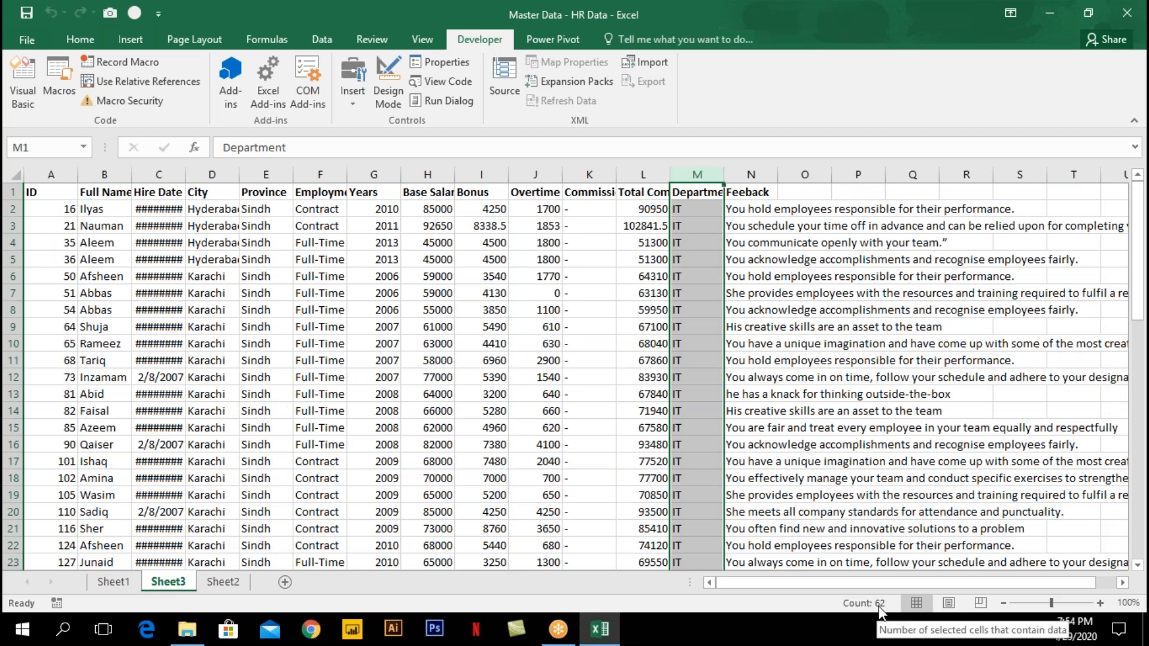
pyautogui.click(225, 313)
pyautogui.press('Escape')
pyautogui.click(710, 347)
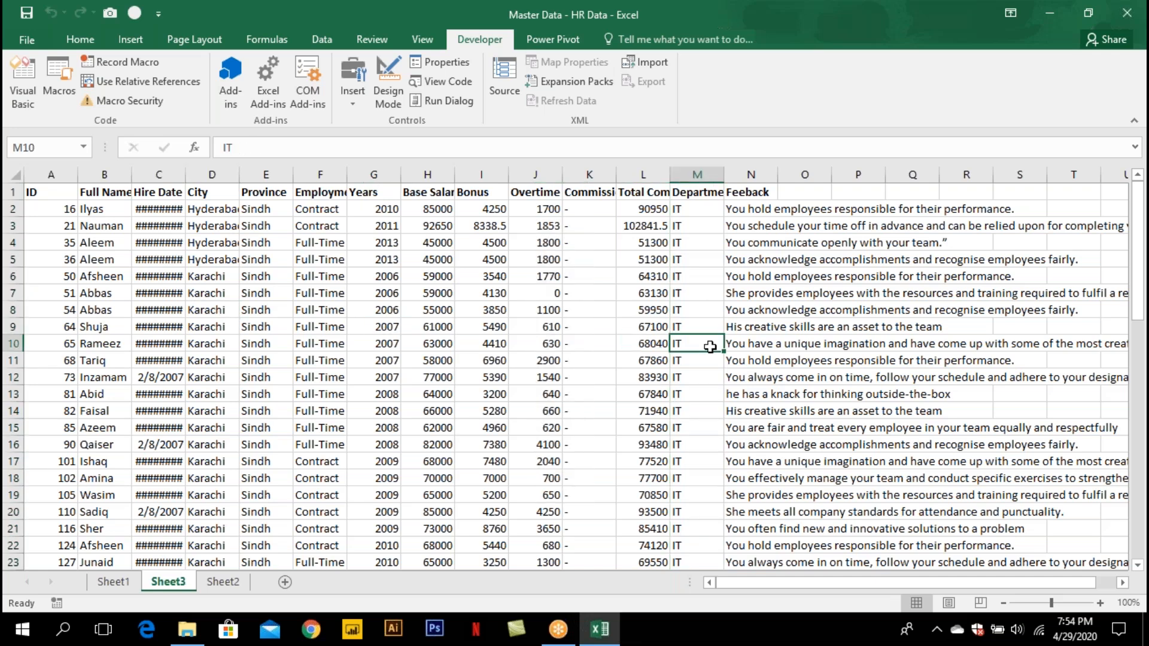
pyautogui.click(389, 292)
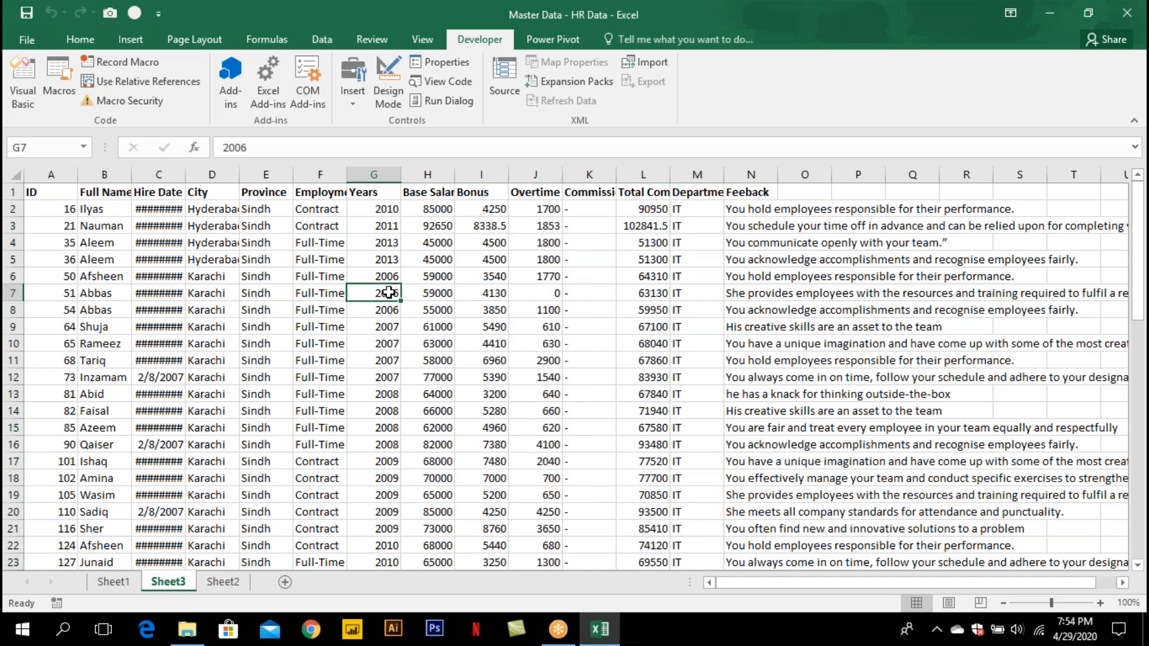
# Back on Sheet1, enter Karachi as the City criterion in D2 and 2016 as the Years criterion in G2.
pyautogui.click(113, 583)
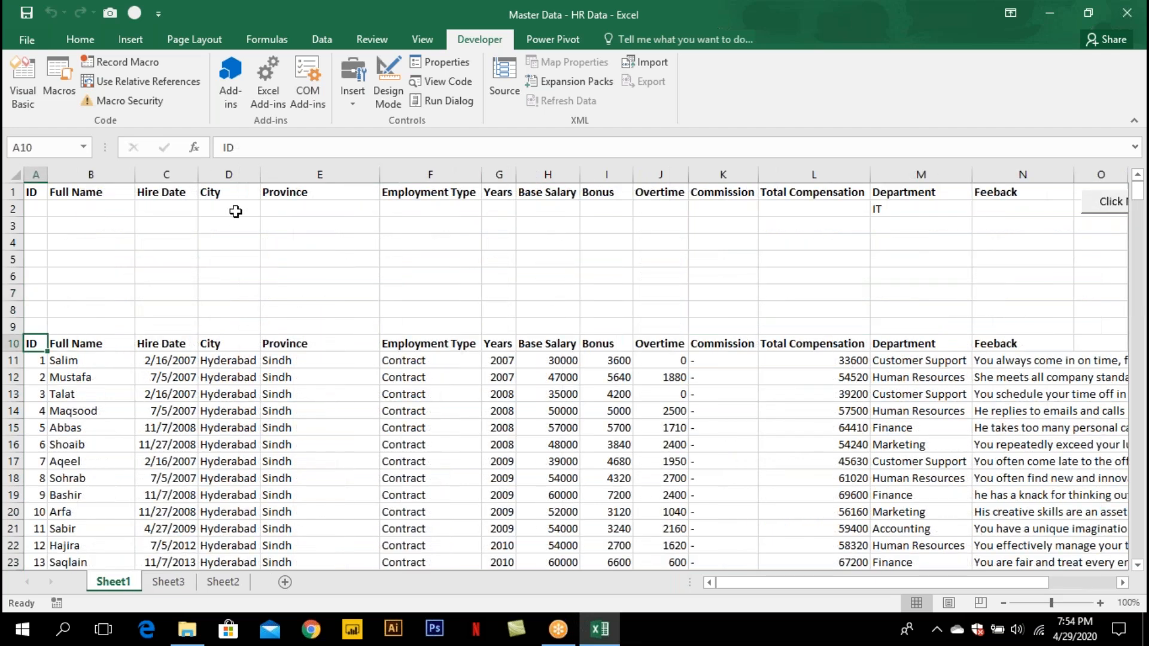
pyautogui.click(235, 211)
pyautogui.write('Karachi')
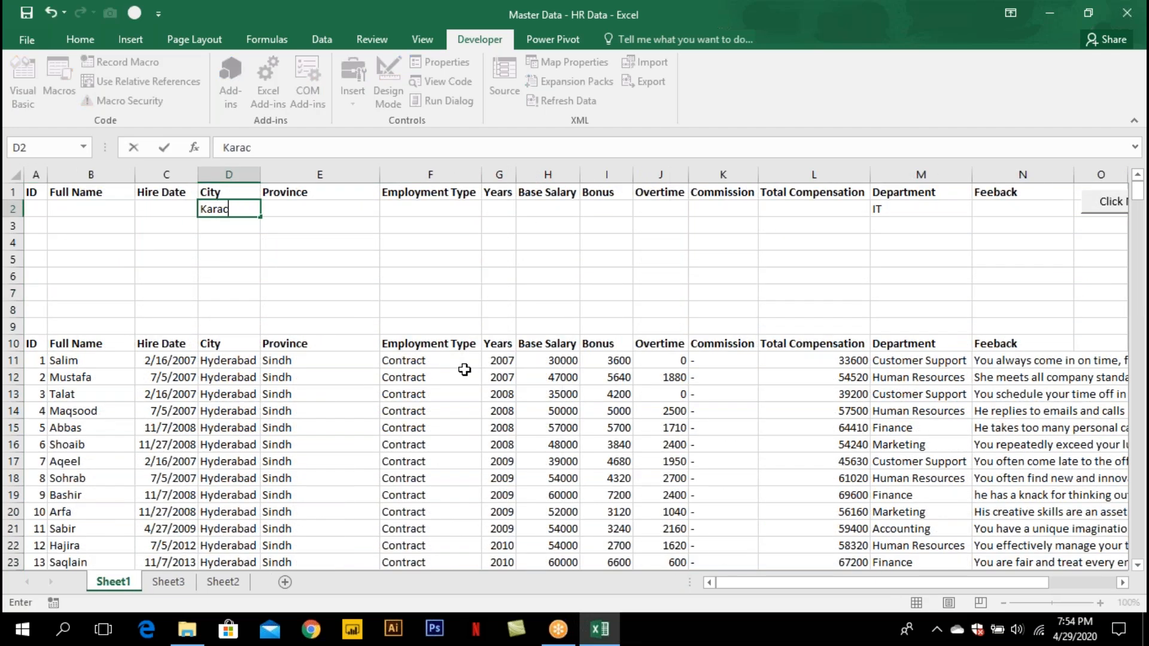
pyautogui.press('Tab')
pyautogui.press('Tab')
pyautogui.press('Tab')
pyautogui.write('20')
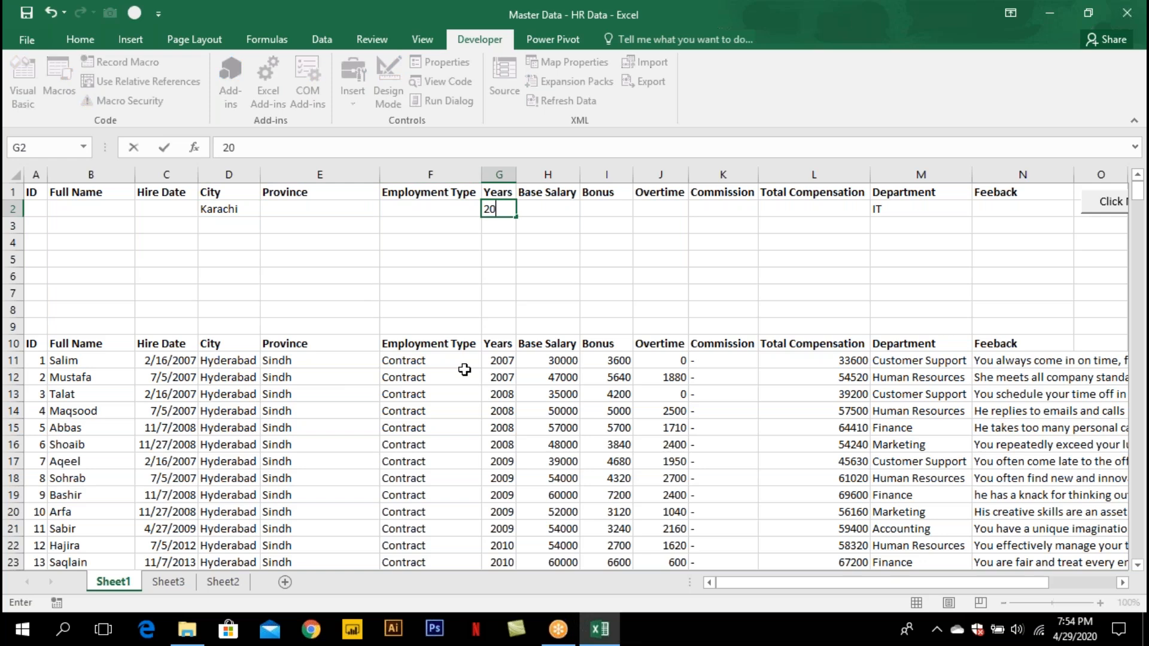
pyautogui.write('16')
pyautogui.press('Tab')
# Run the AdvFilter macro again with the Karachi, 2016 and IT criteria and open the new results sheet.
pyautogui.press('Tab')
pyautogui.press('Tab')
pyautogui.press('Tab')
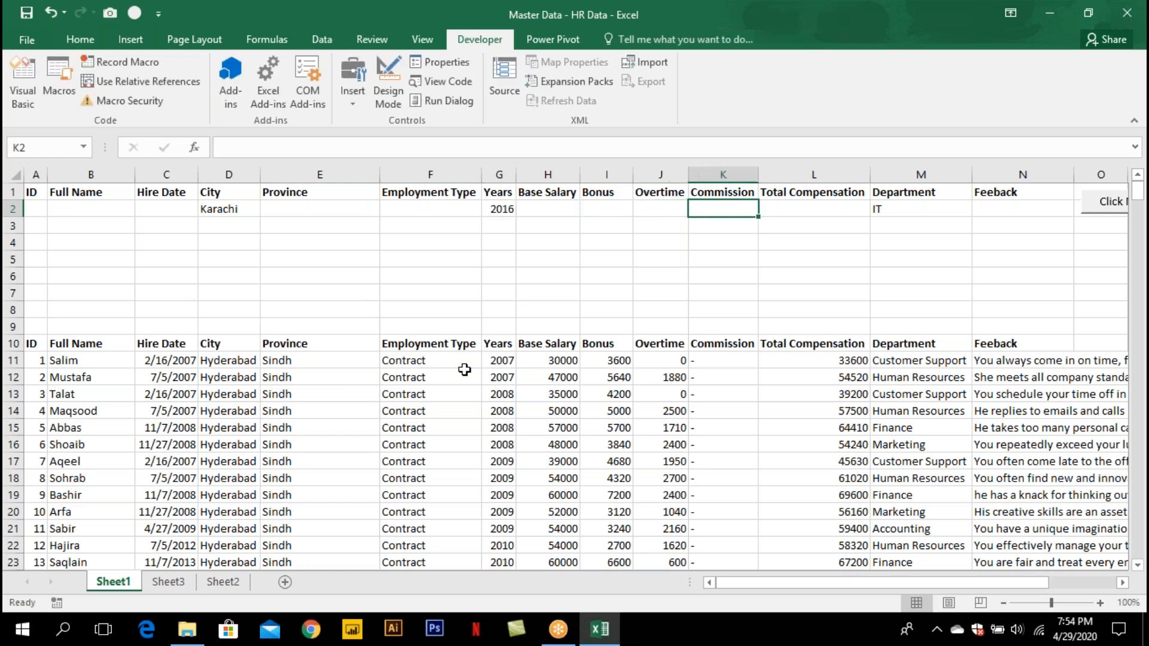
pyautogui.press('Tab')
pyautogui.press('Tab')
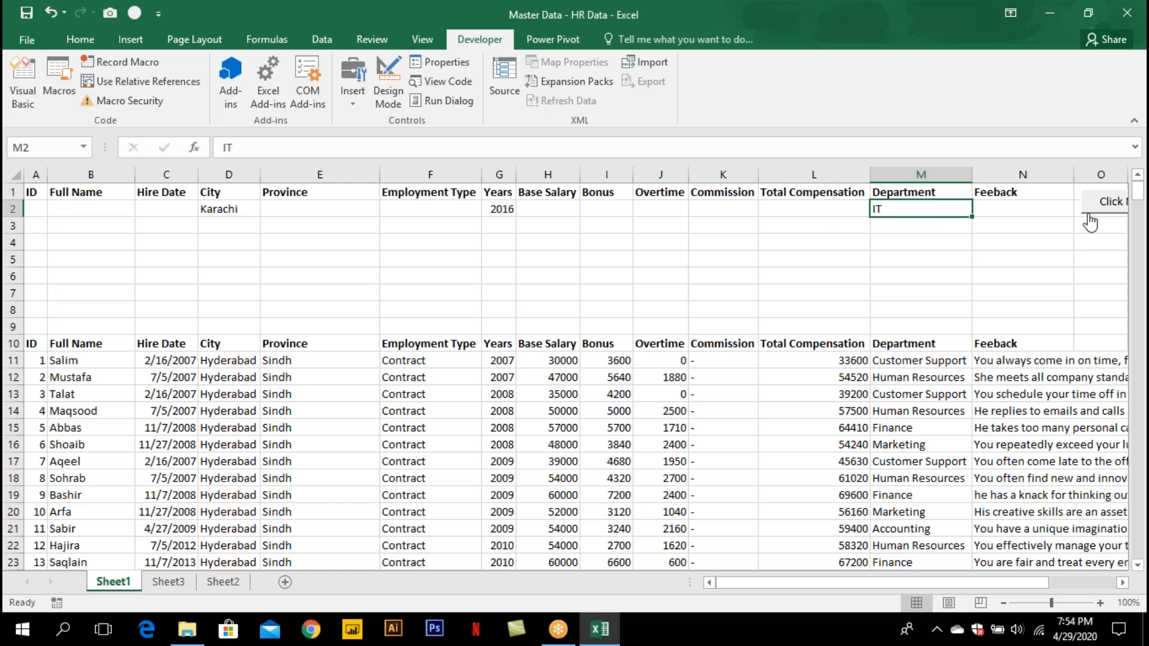
pyautogui.click(1109, 203)
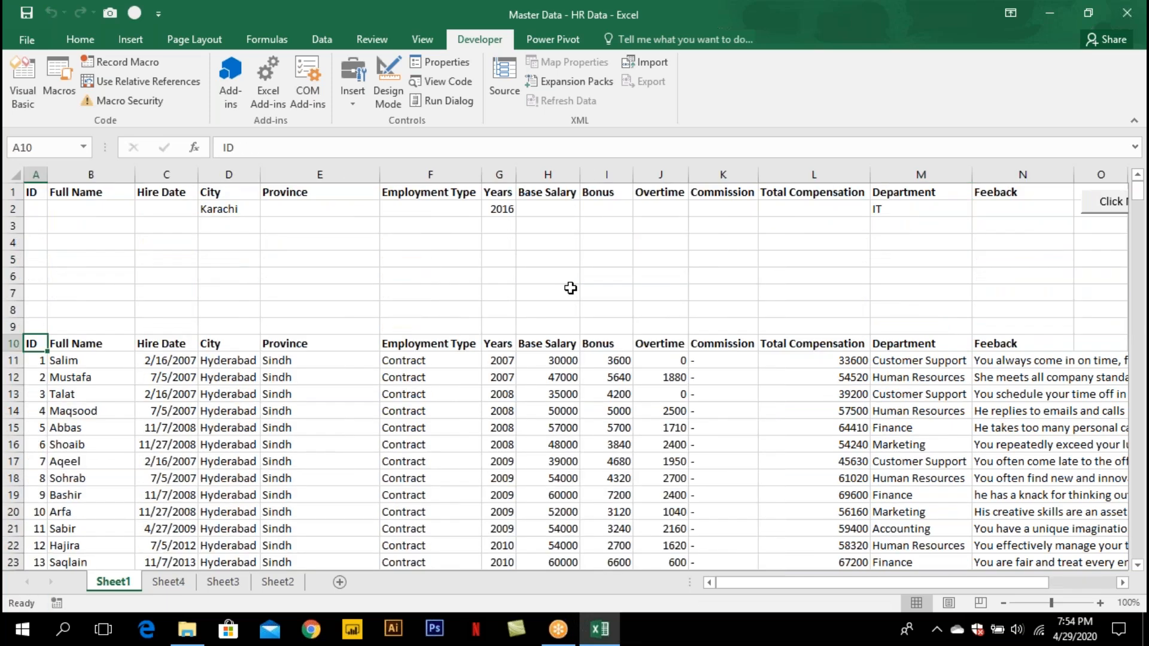
pyautogui.click(169, 582)
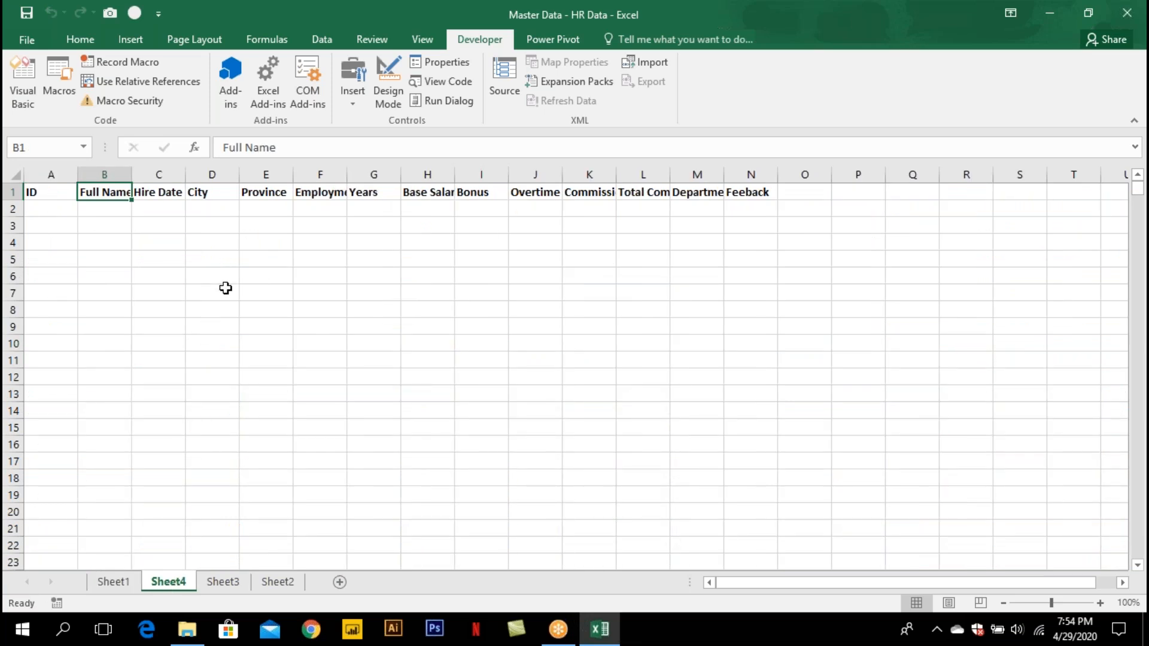
# Open the earlier IT results on Sheet3 and examine the City to Years values of the Karachi records.
pyautogui.click(220, 582)
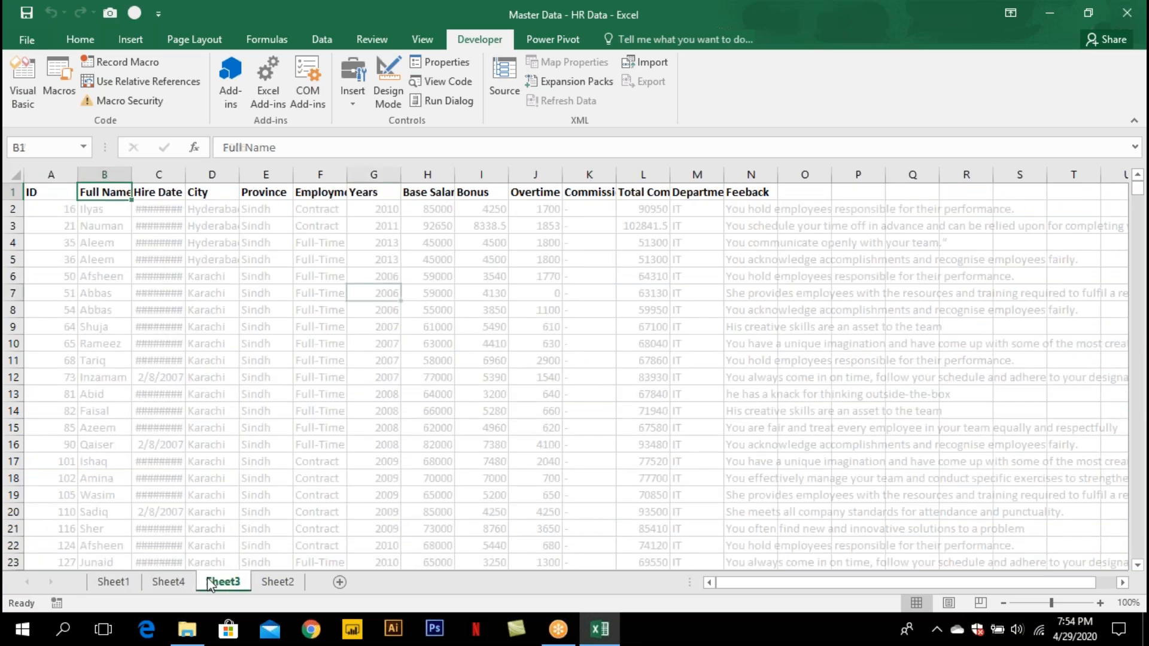
pyautogui.click(381, 259)
pyautogui.moveTo(210, 306); pyautogui.dragTo(383, 377)
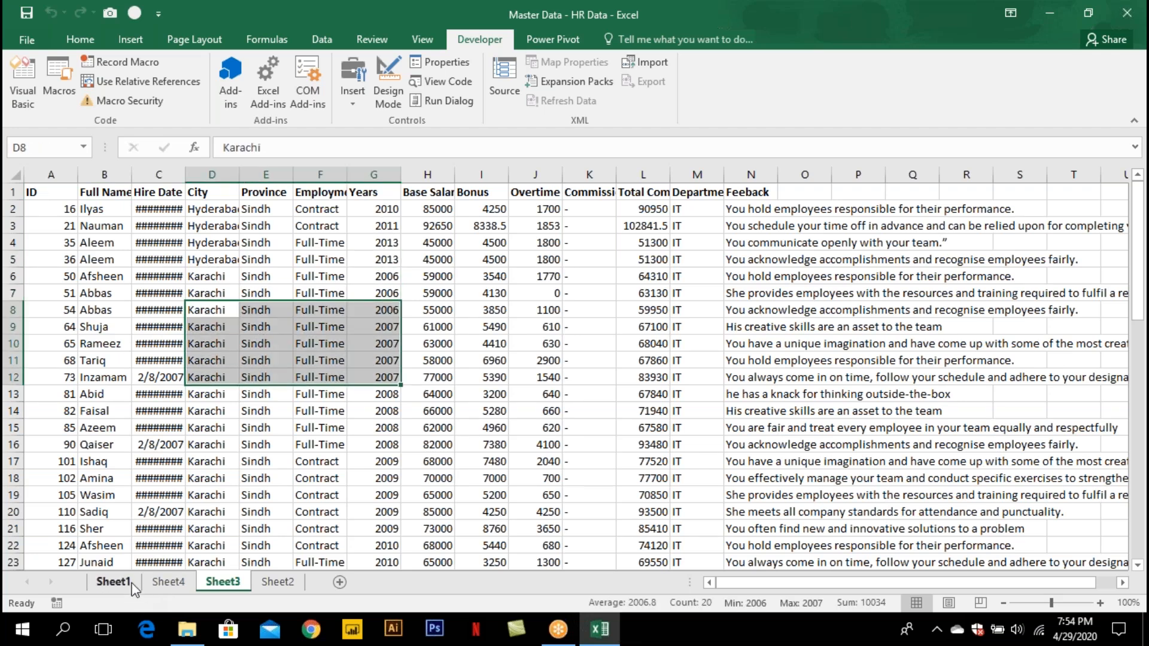
# Back on Sheet1, set the Years criterion in G2 to 2006.
pyautogui.click(114, 581)
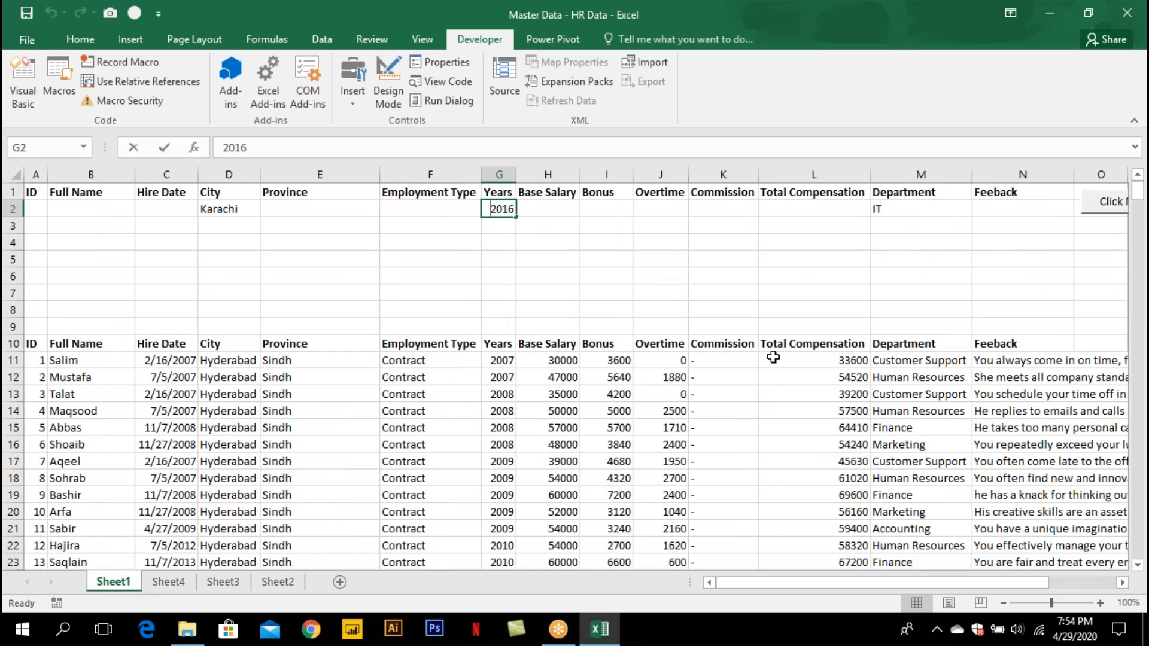
pyautogui.press('BackSpace')
pyautogui.press('BackSpace')
pyautogui.write('06')
pyautogui.press('Return')
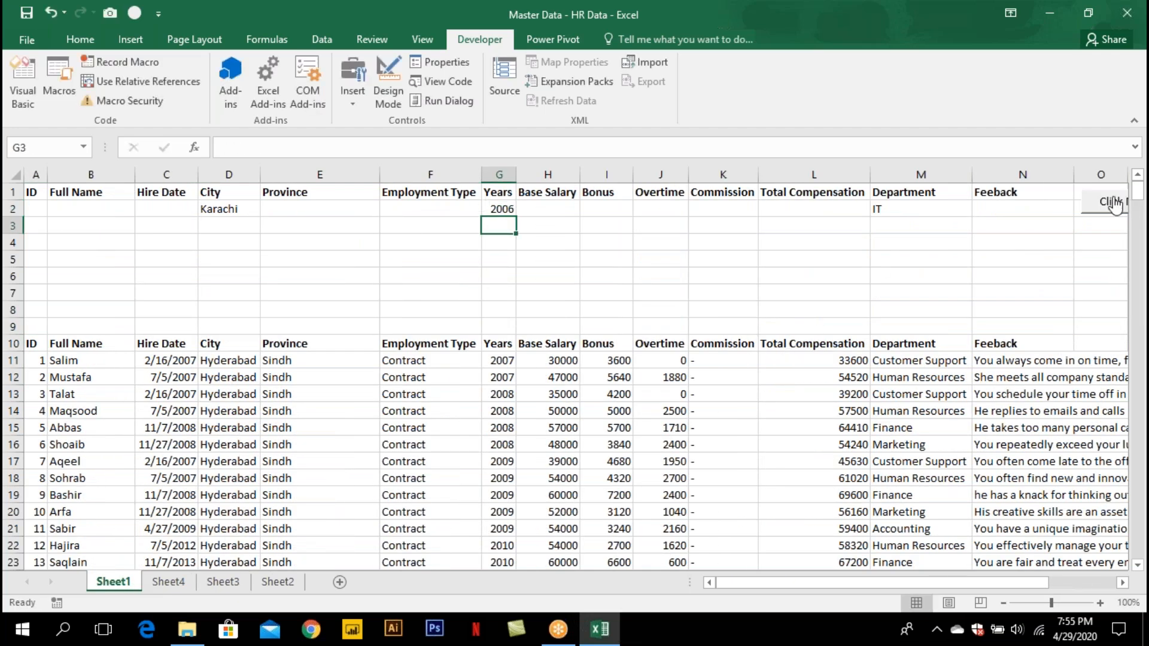
# Run the AdvFilter macro with the Click Me button and check the Years, City and Department columns on the new sheet.
pyautogui.click(1113, 202)
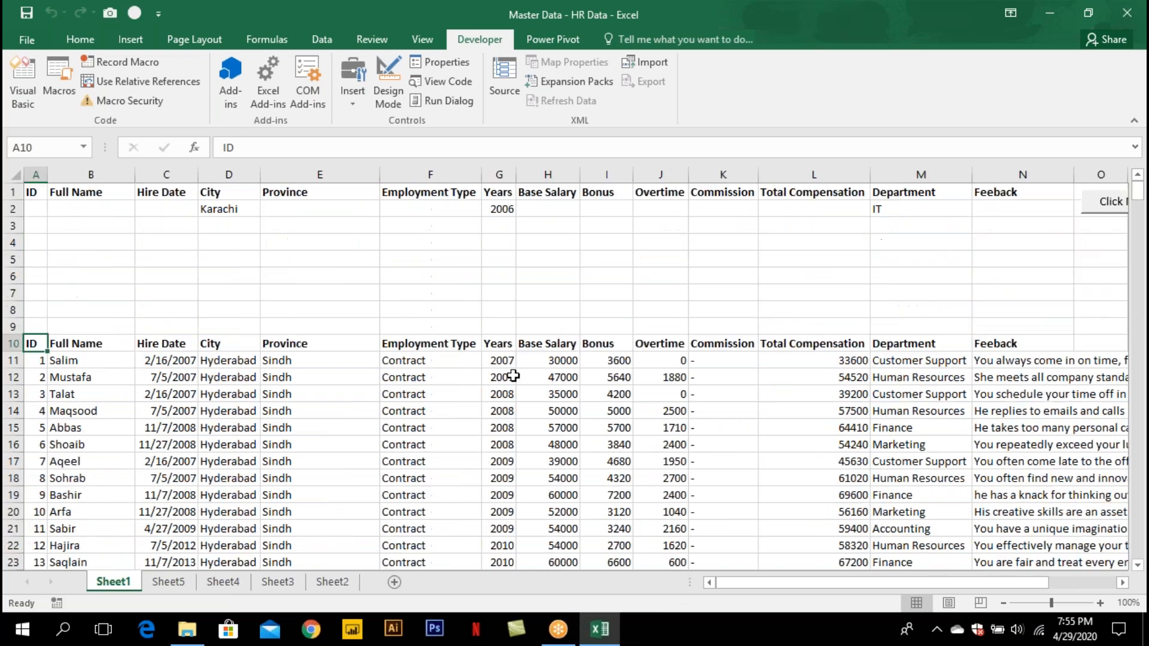
pyautogui.click(168, 581)
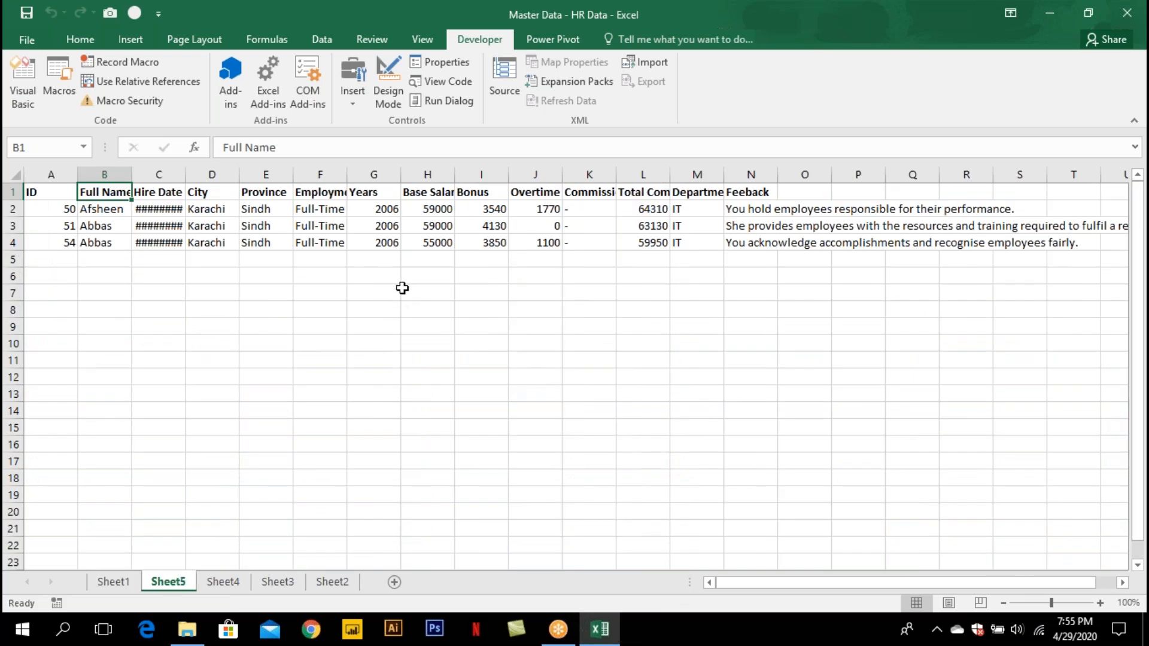
pyautogui.click(376, 175)
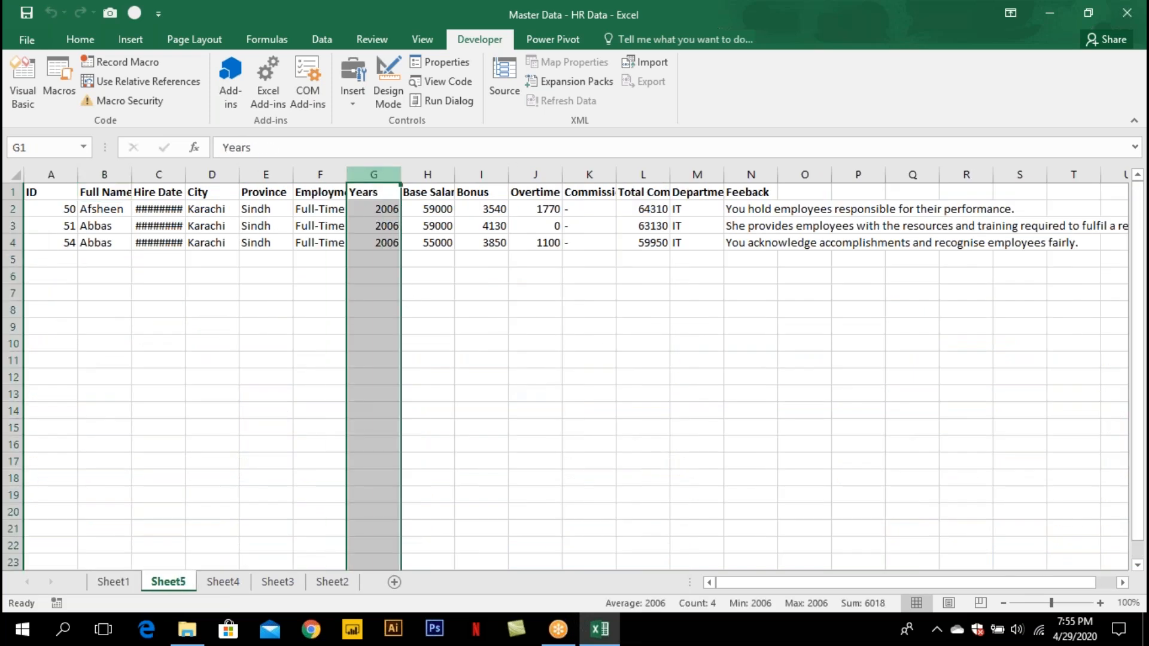
pyautogui.click(214, 175)
pyautogui.click(698, 174)
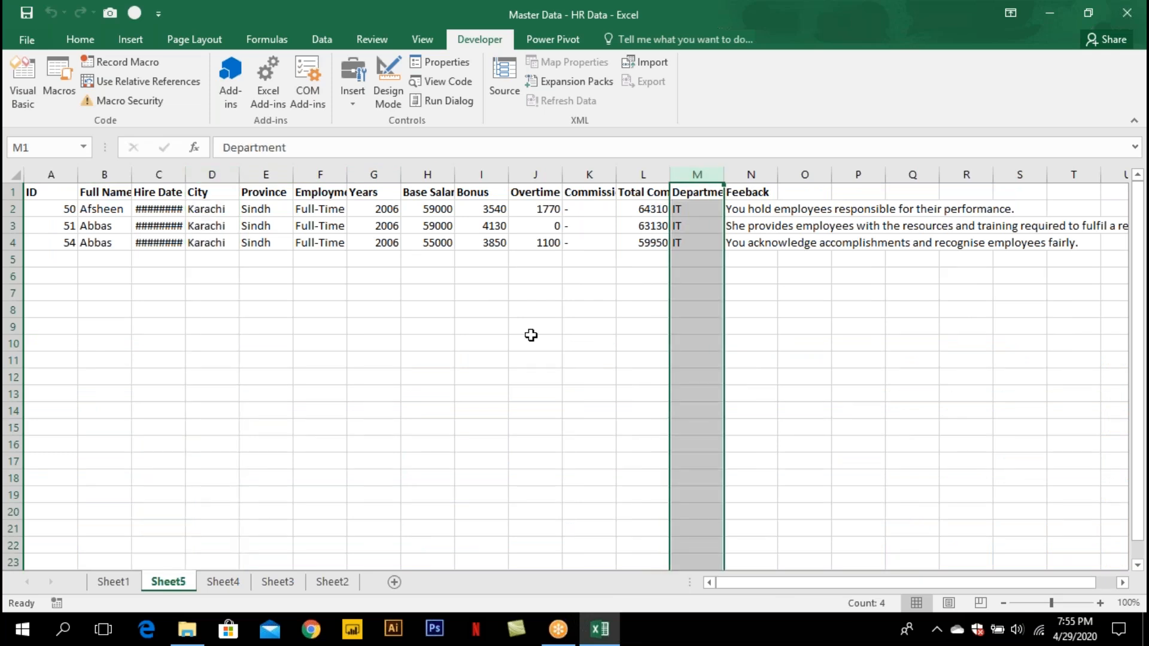
# Return to Sheet1 and save the workbook in the Macros folder as an Excel Macro-Enabled Workbook named Master Data - HR Data.
pyautogui.click(113, 582)
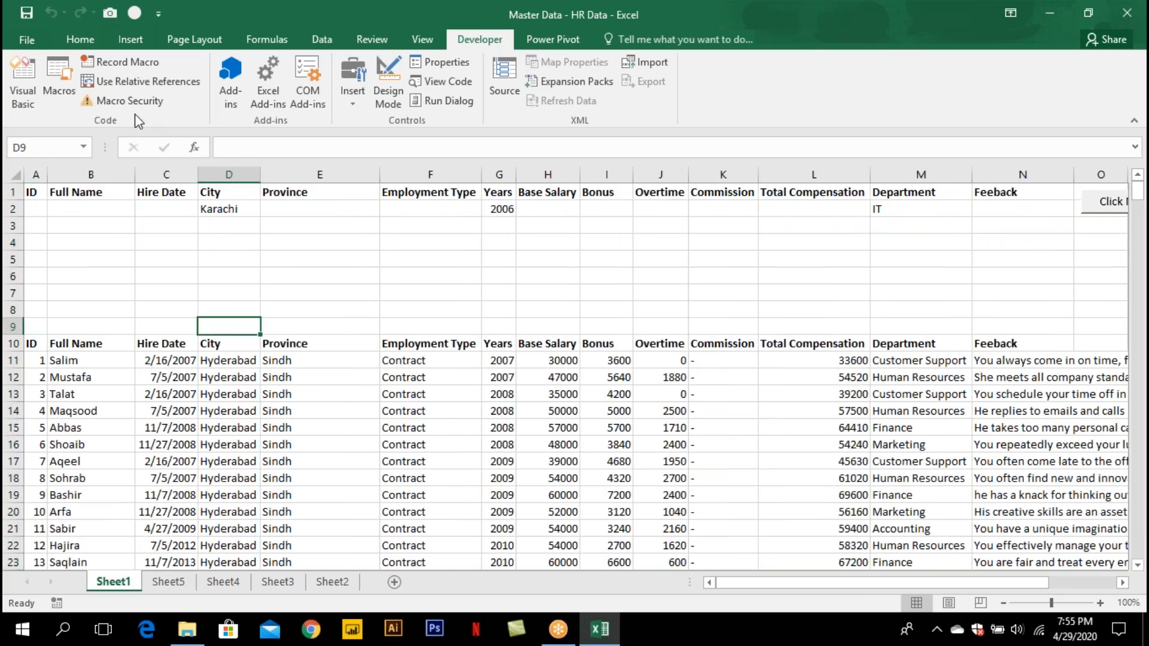
pyautogui.click(27, 40)
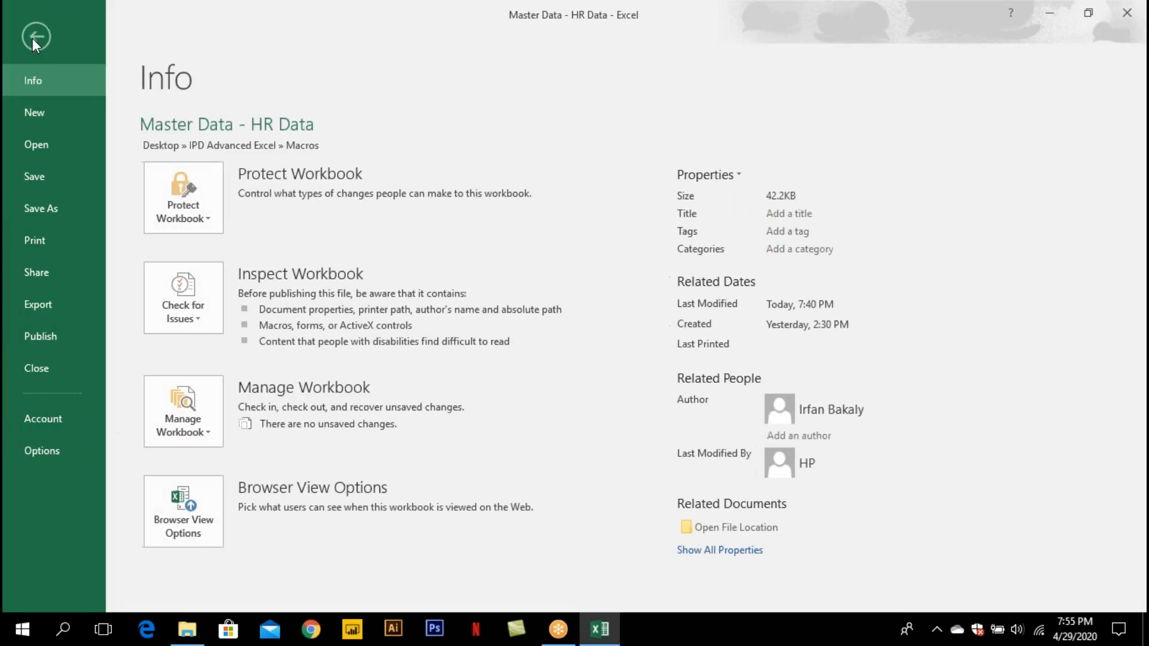
pyautogui.click(58, 208)
pyautogui.click(485, 177)
pyautogui.click(167, 360)
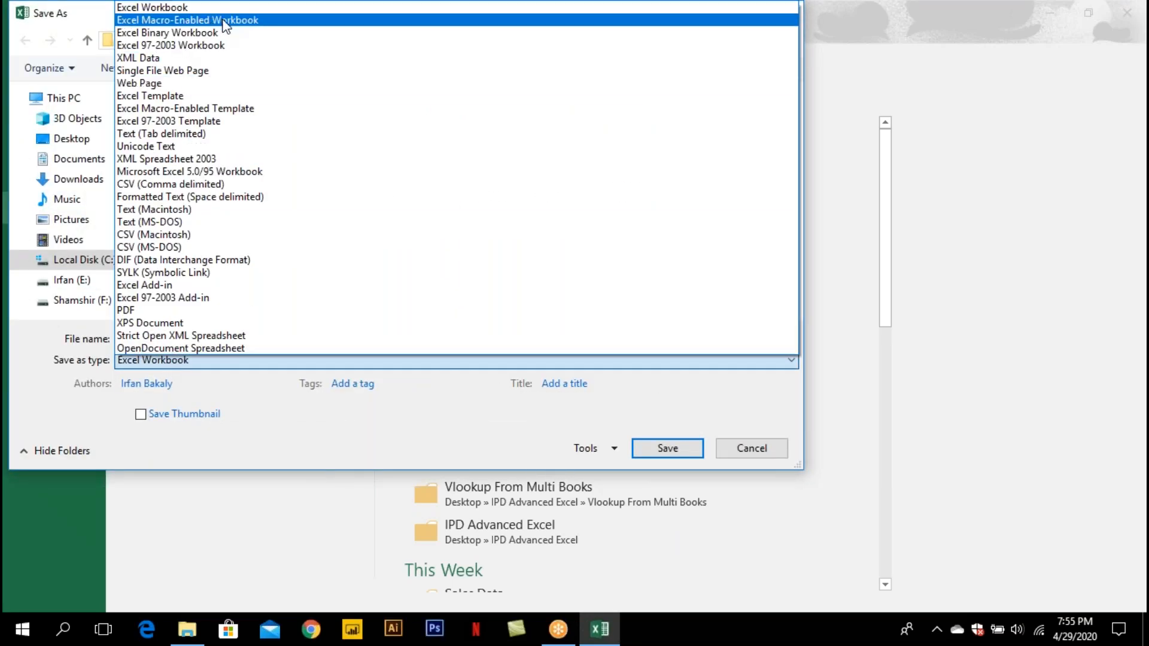
pyautogui.click(223, 21)
pyautogui.click(165, 346)
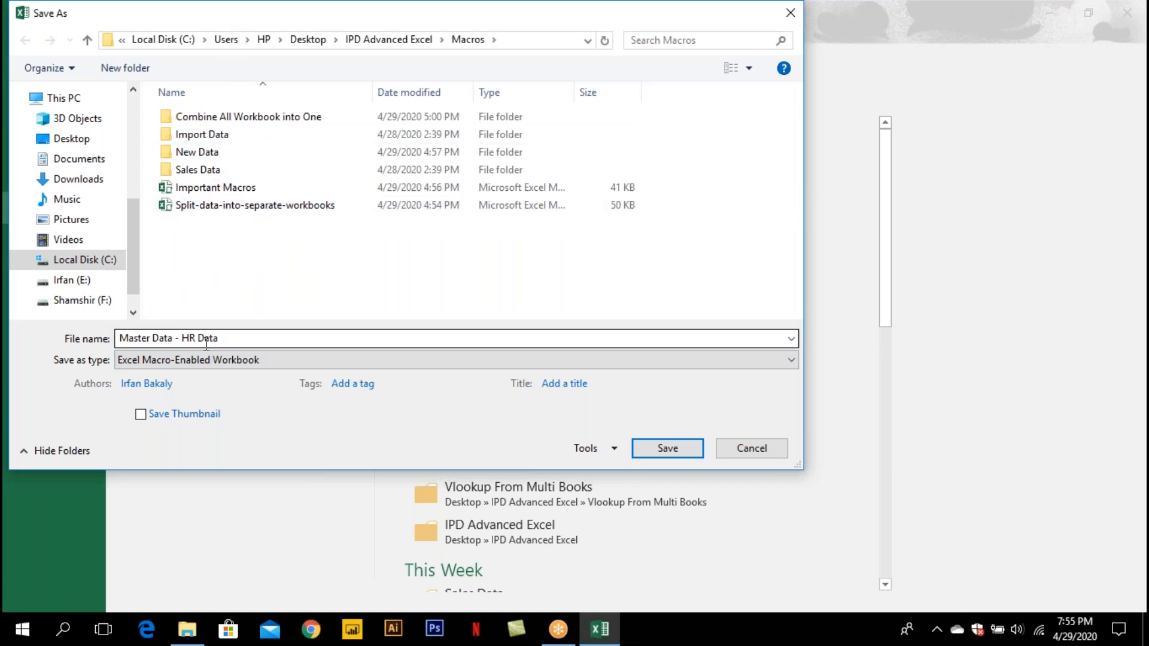
pyautogui.click(663, 449)
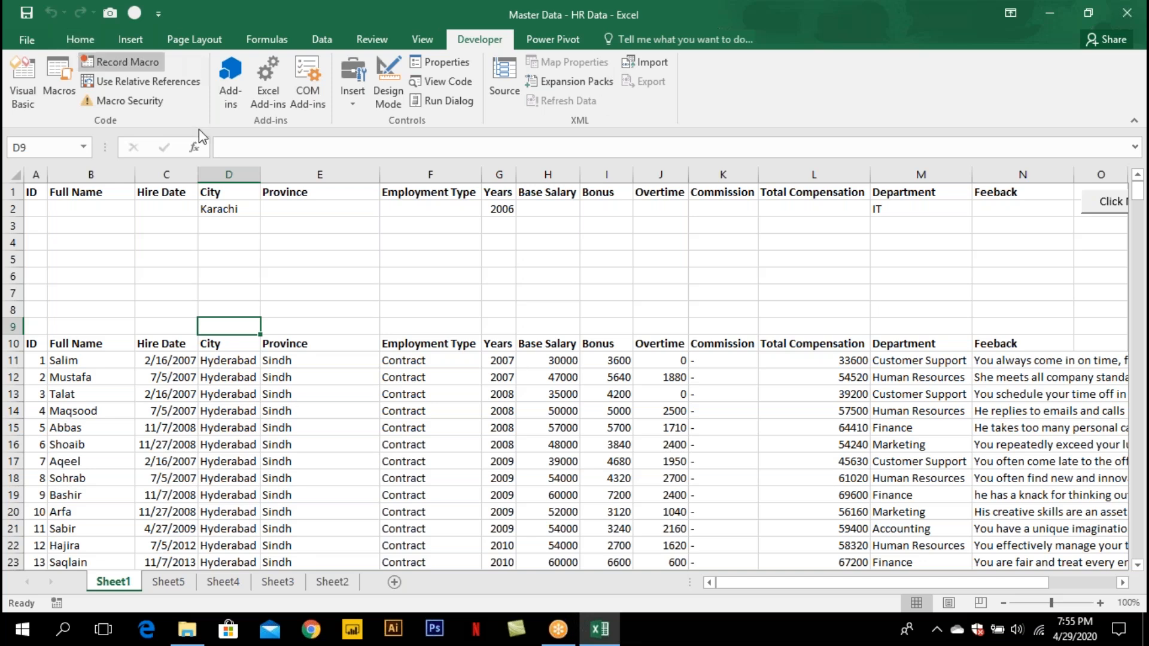
# Close the HR workbook, open Split-data-into-separate-workbooks from the Macros folder and show its Settings sheet.
pyautogui.click(249, 372)
pyautogui.hotkey('alt', 'F4')
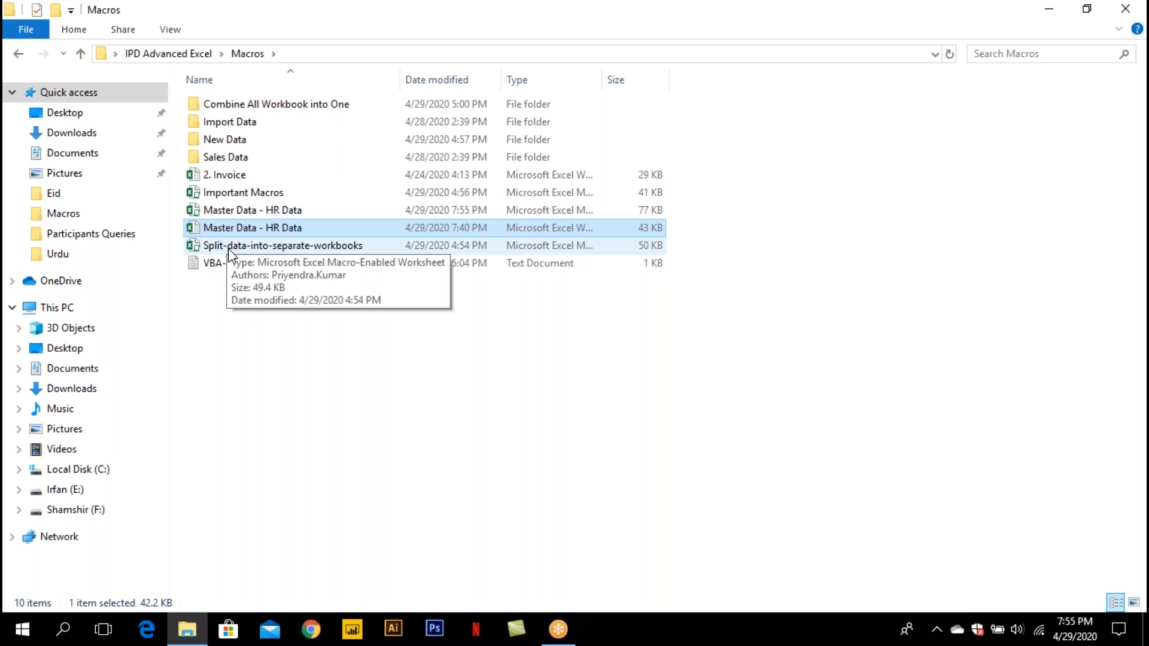
pyautogui.doubleClick(230, 247)
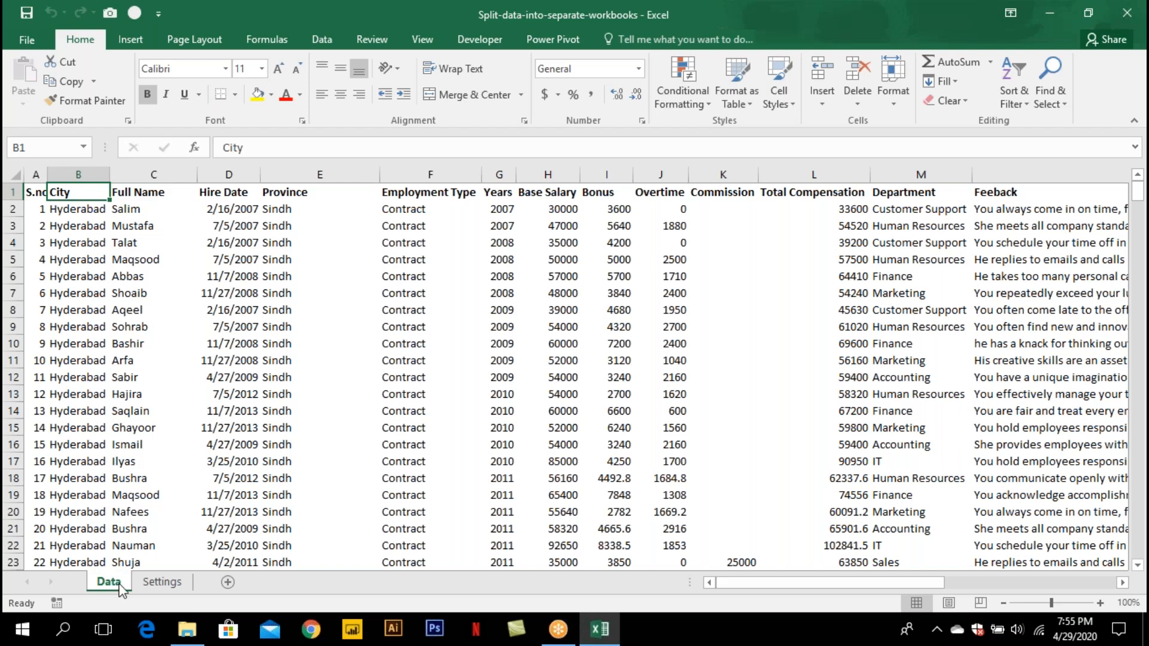
pyautogui.click(158, 583)
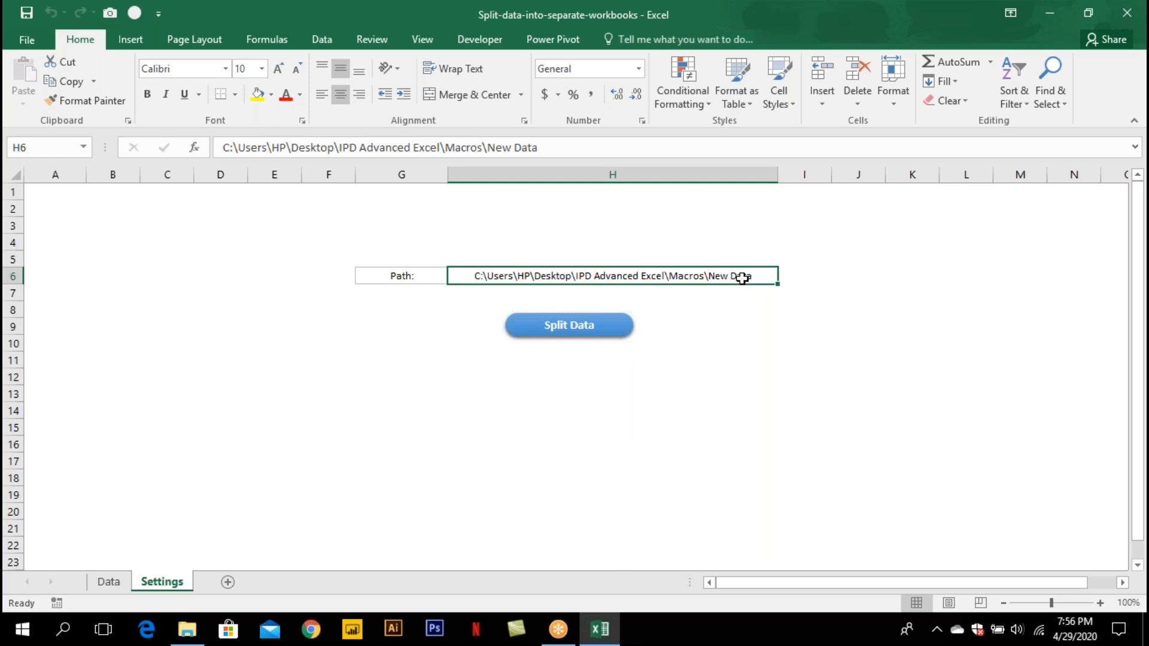
# Copy the path of the New Data folder in File Explorer and paste it into the Path cell H6 in Excel.
pyautogui.click(188, 628)
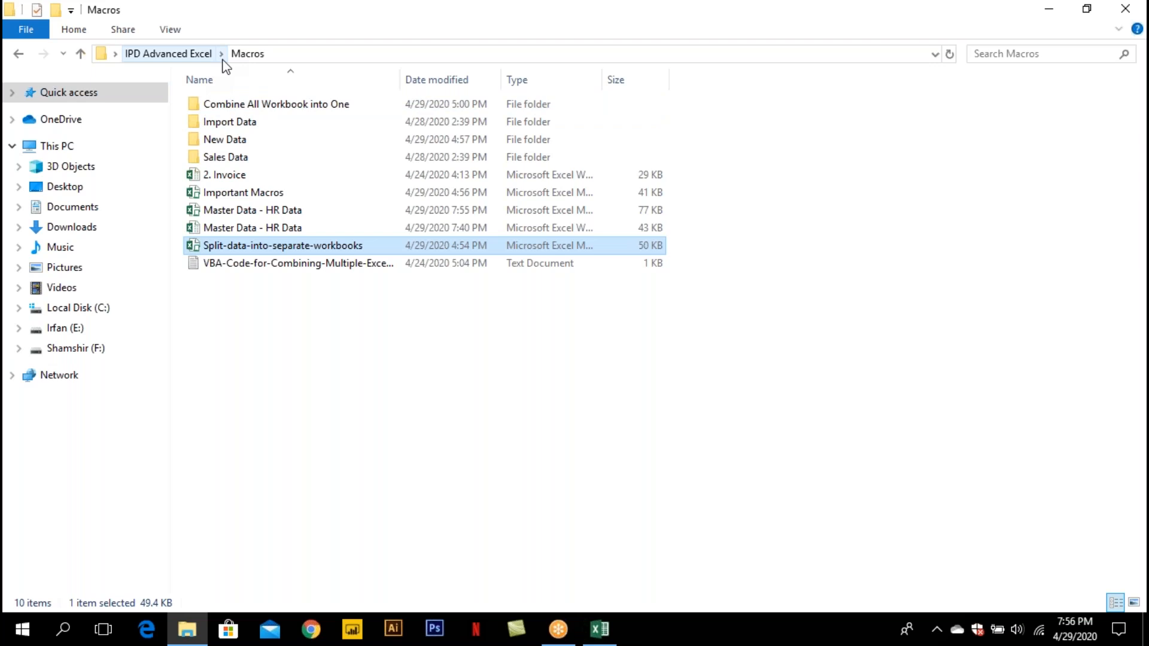
pyautogui.doubleClick(232, 141)
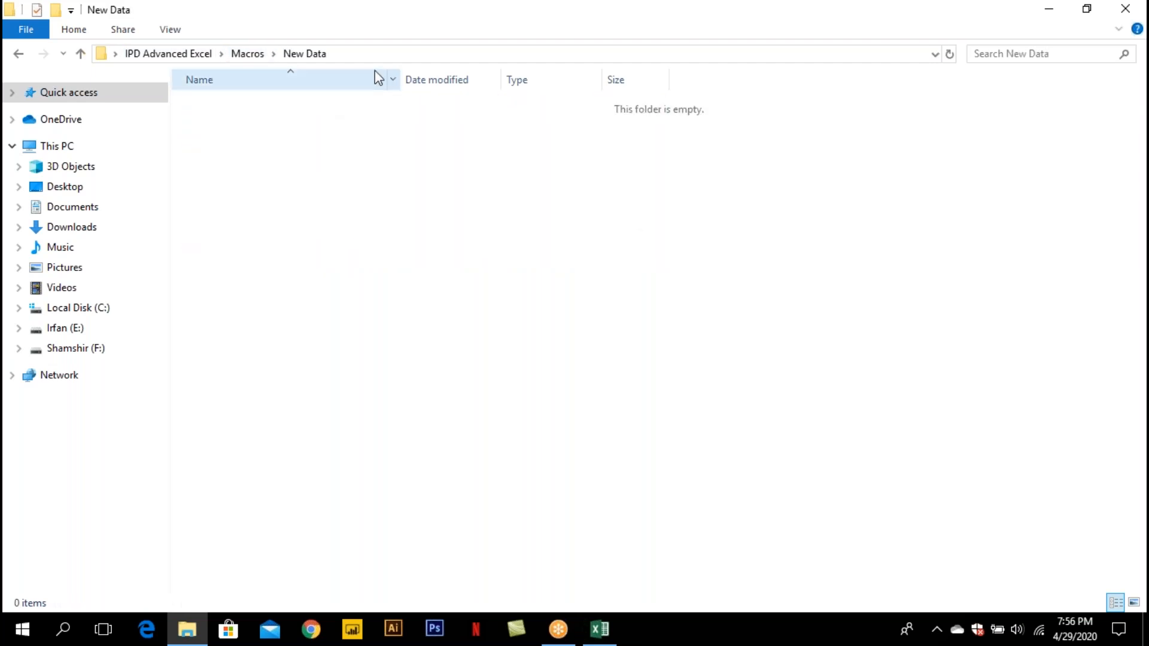
pyautogui.click(429, 54)
pyautogui.hotkey('ctrl', 'c')
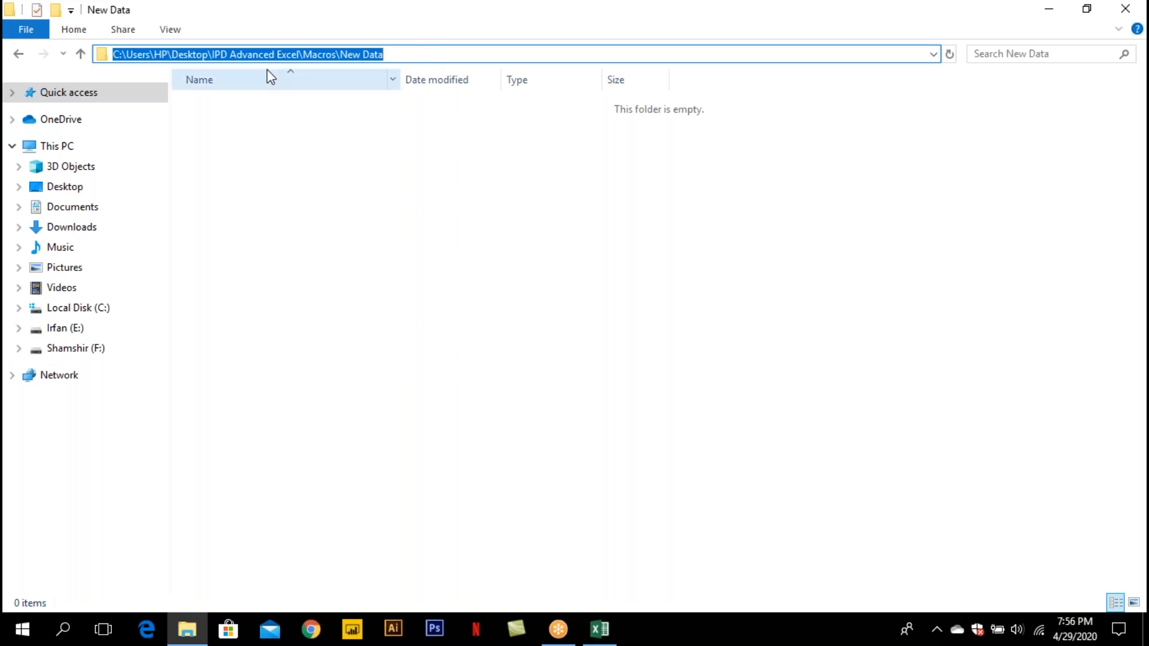
pyautogui.hotkey('alt', 'Tab')
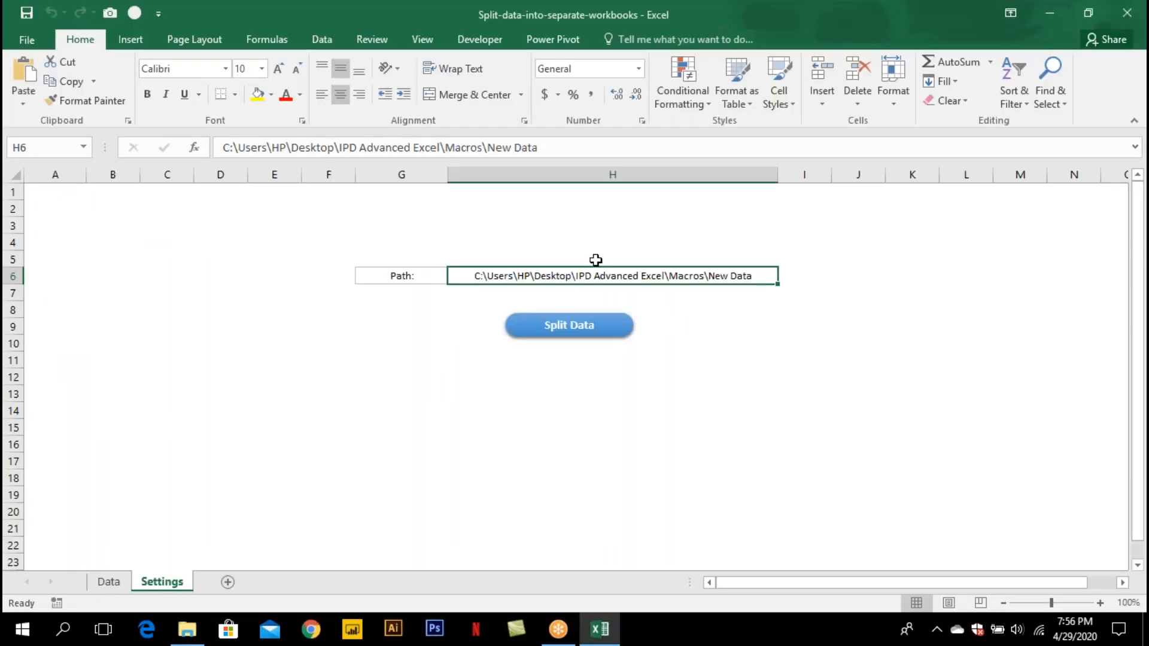
pyautogui.hotkey('ctrl', 'v')
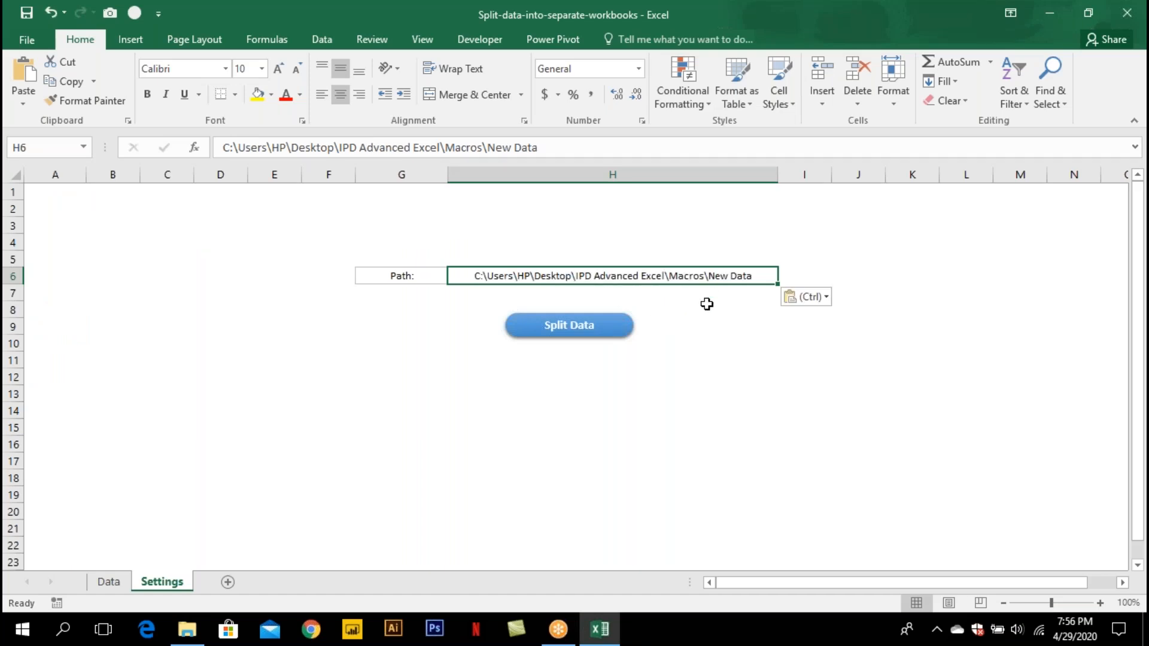
# On the Data sheet, widen the City column B.
pyautogui.click(108, 582)
pyautogui.click(173, 258)
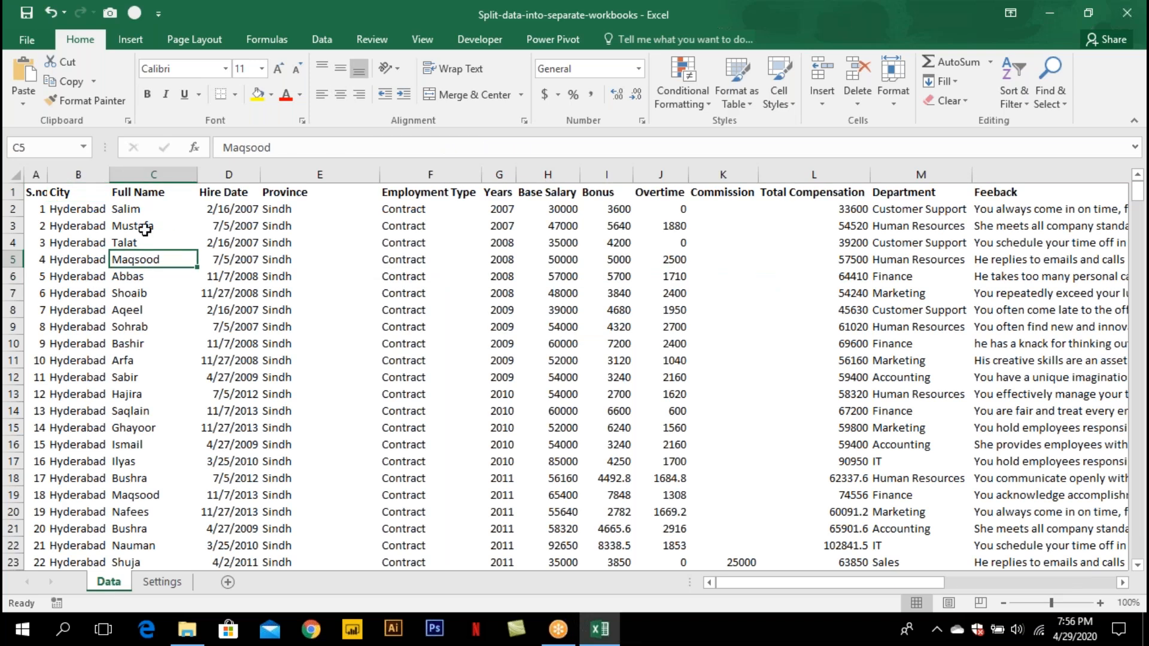
pyautogui.moveTo(106, 171); pyautogui.dragTo(143, 172)
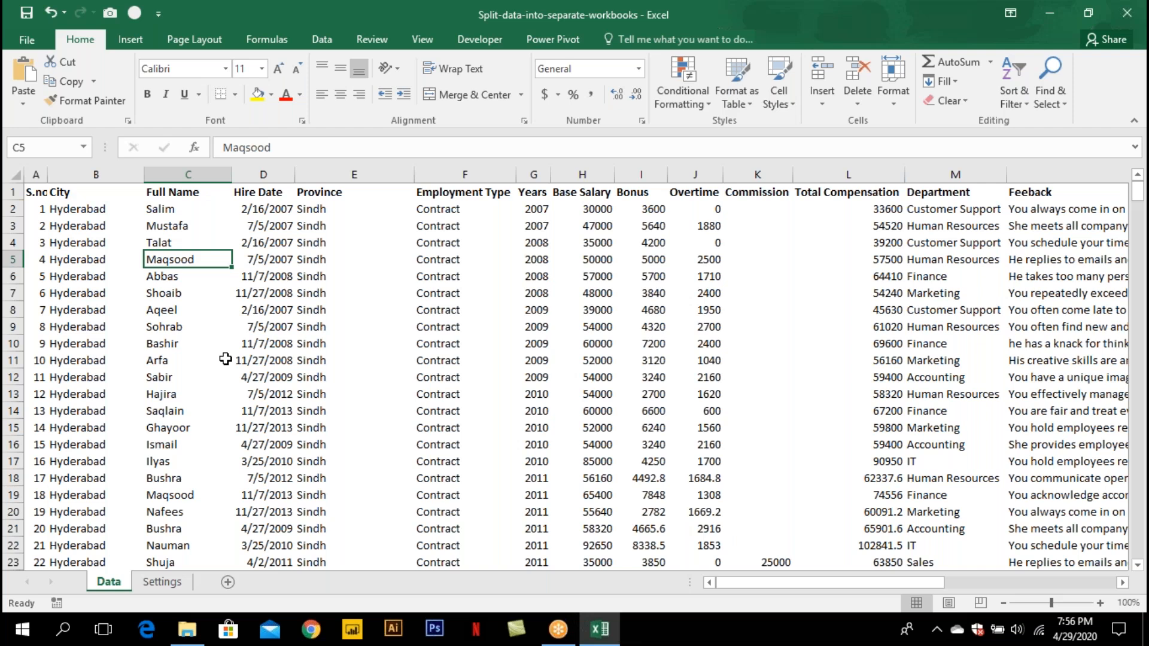
# Examine the City, Employment Type and Province values of the records on the Data sheet.
pyautogui.click(84, 209)
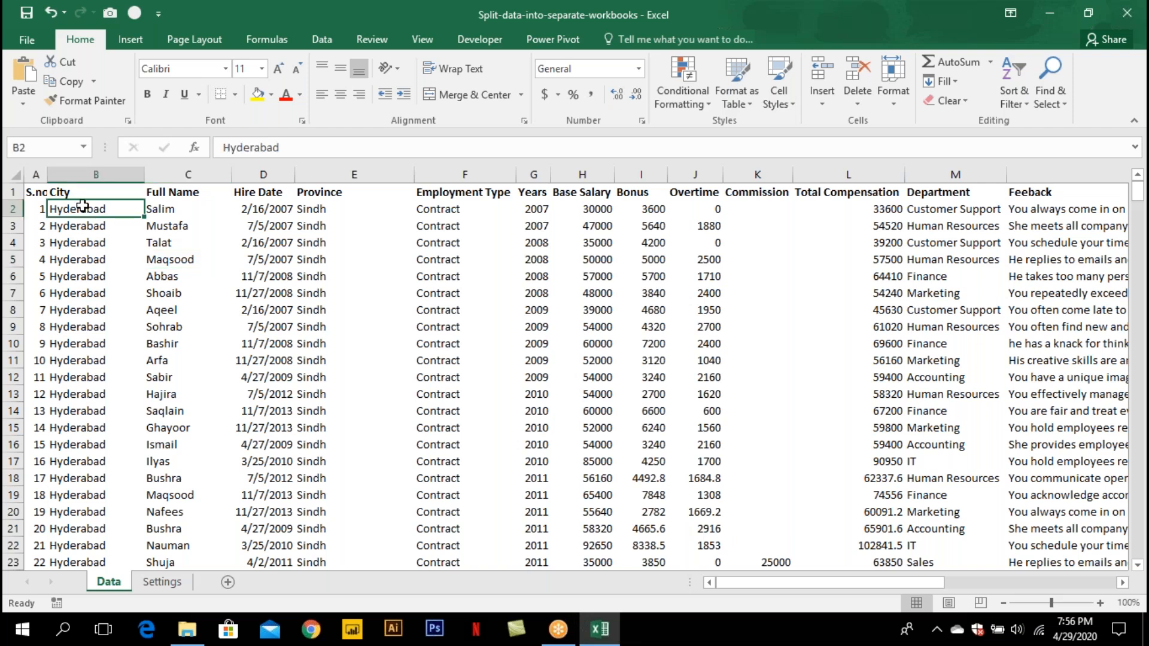
pyautogui.scroll(-1, 81, 400)
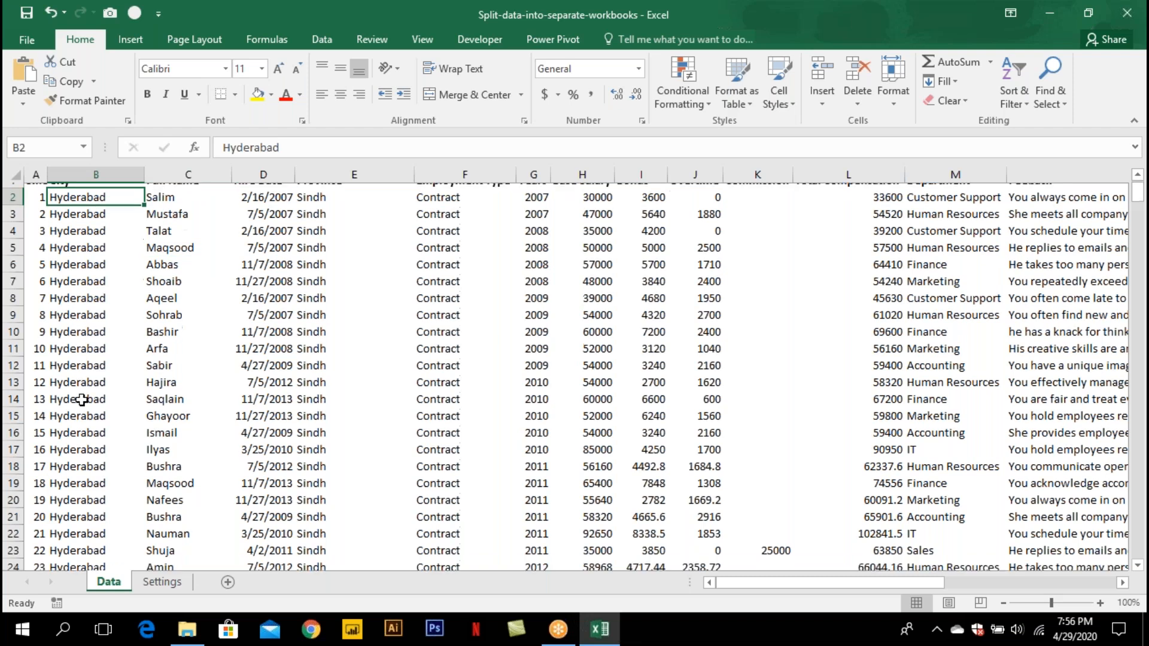
pyautogui.scroll(-3, 81, 399)
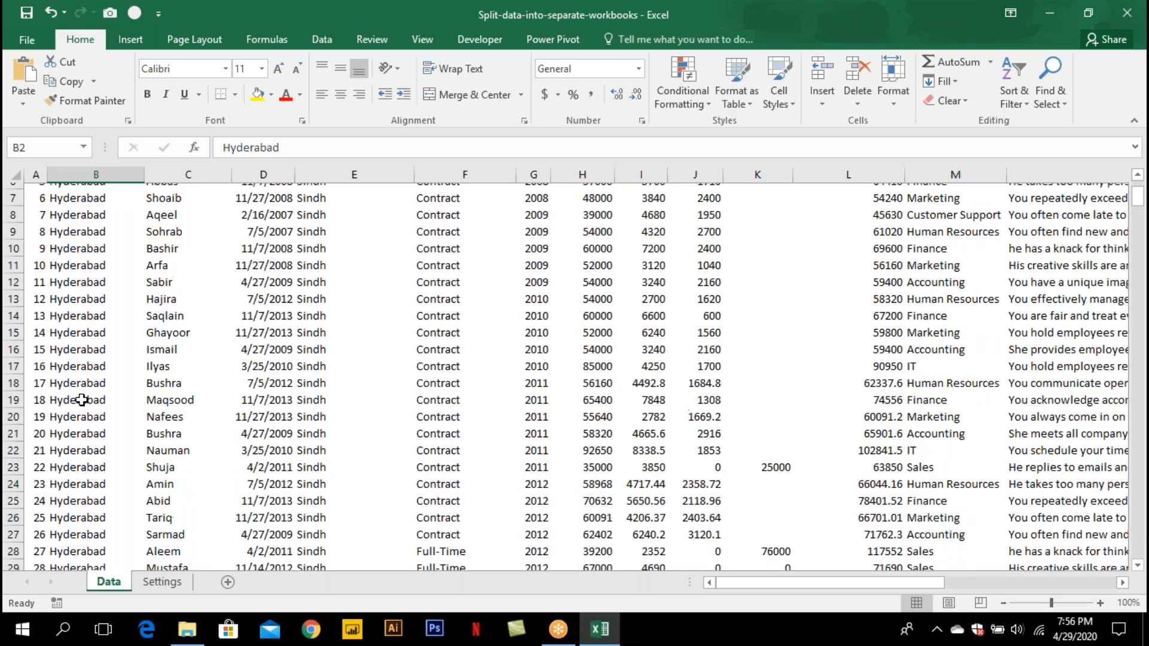
pyautogui.scroll(1, 82, 400)
pyautogui.scroll(4, 81, 400)
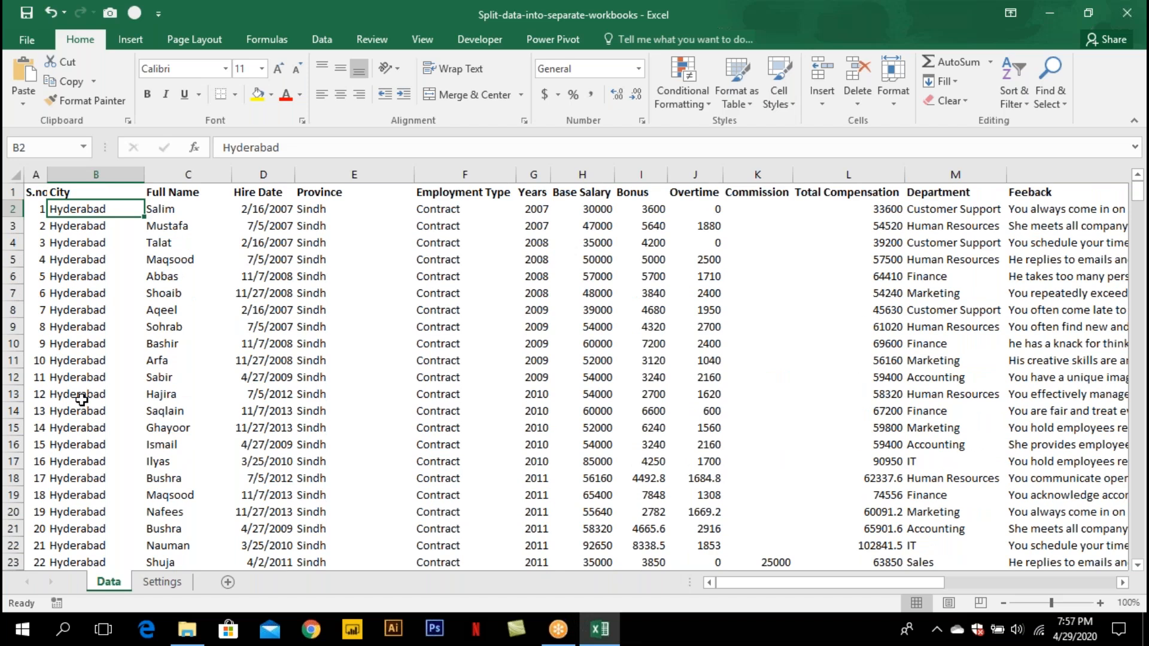
pyautogui.click(426, 210)
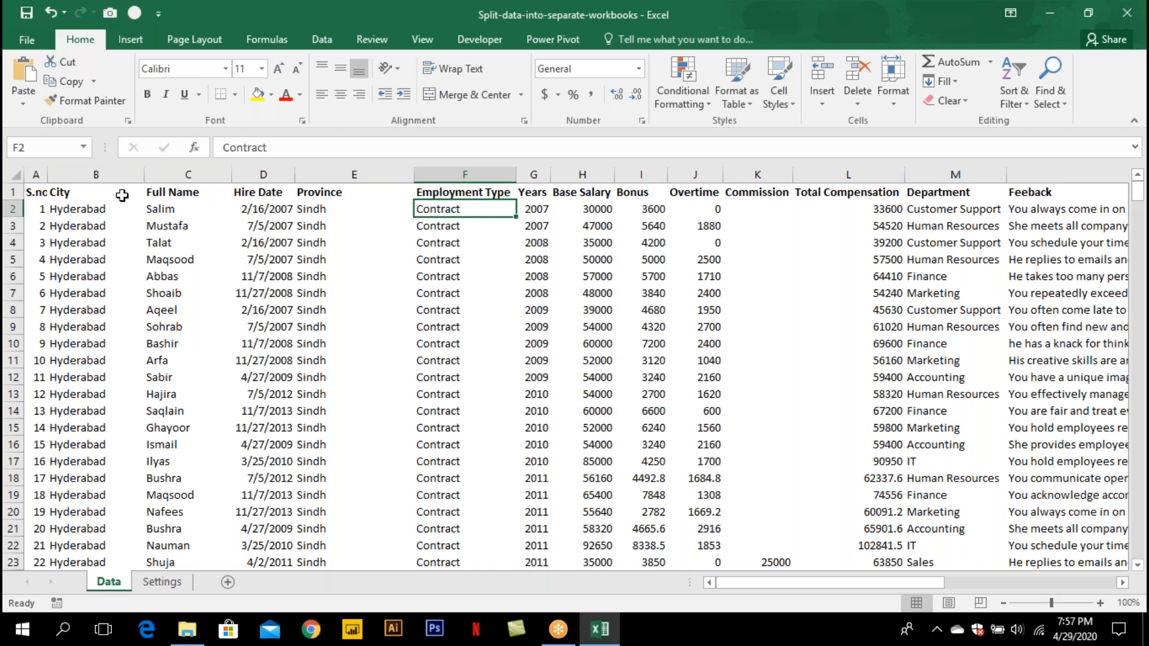
pyautogui.click(329, 213)
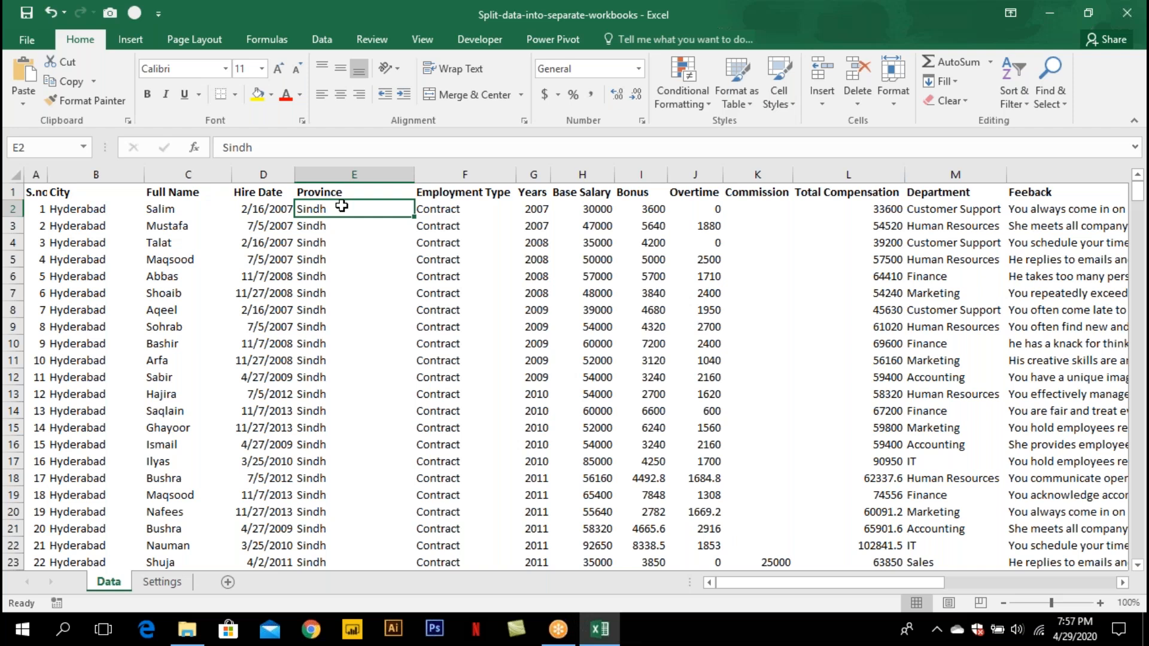
# Turn on filters for the data table and filter the City column to Hyderabad only.
pyautogui.click(120, 196)
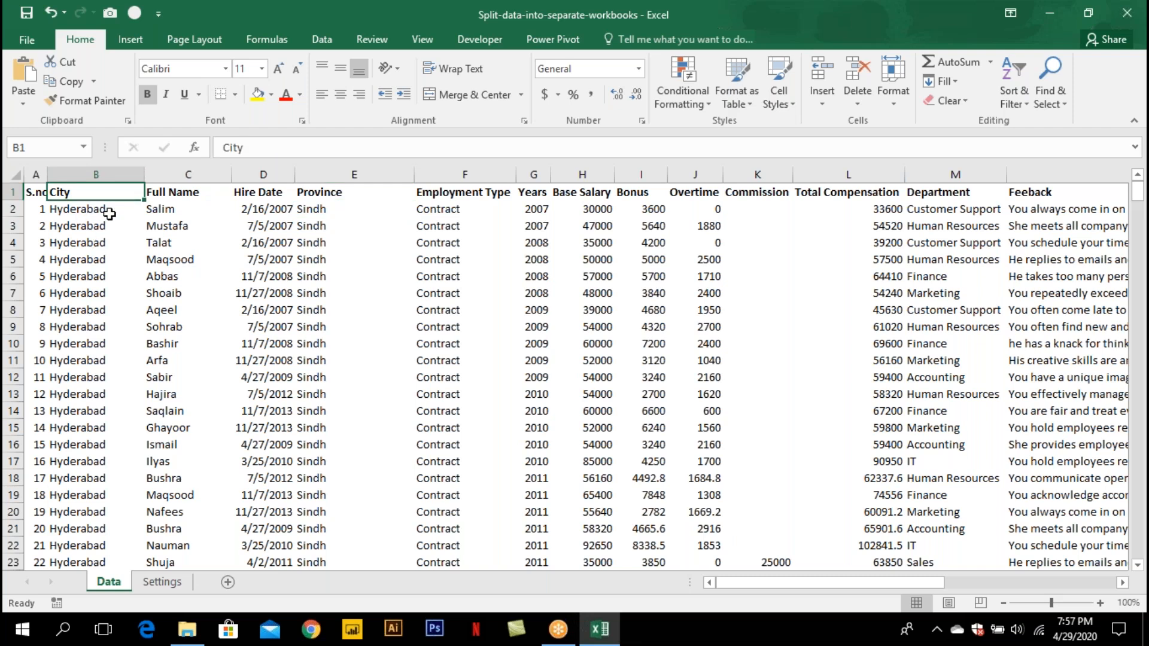
pyautogui.hotkey('ctrl', 'shift', 'l')
pyautogui.click(137, 192)
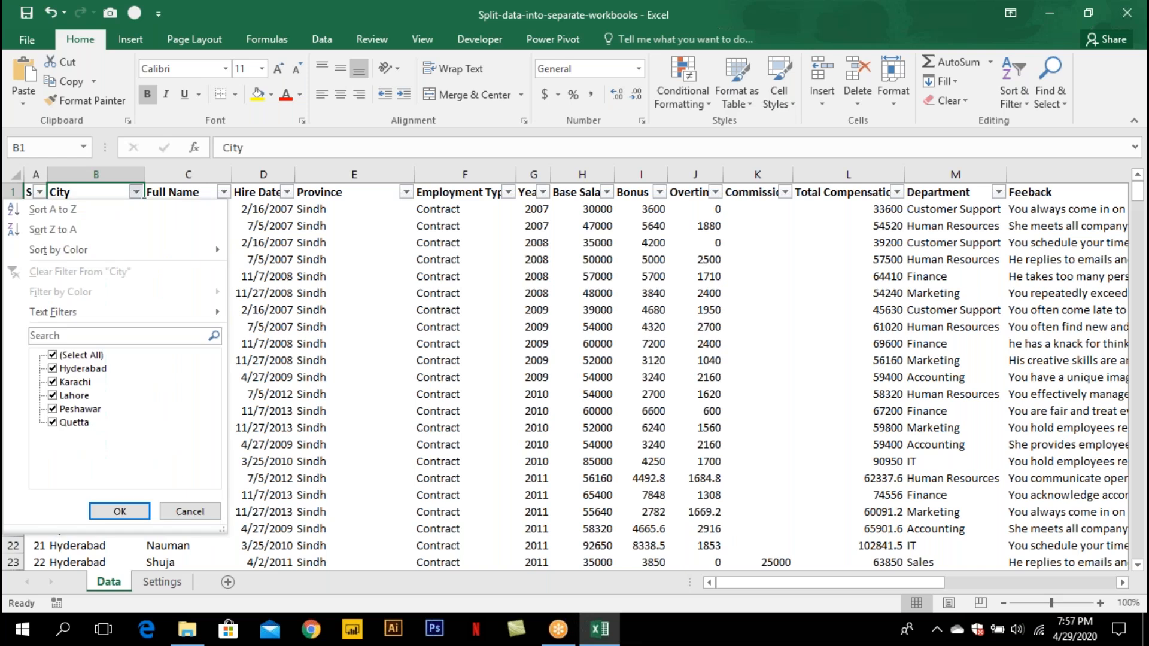
pyautogui.click(81, 355)
pyautogui.click(82, 369)
pyautogui.click(120, 510)
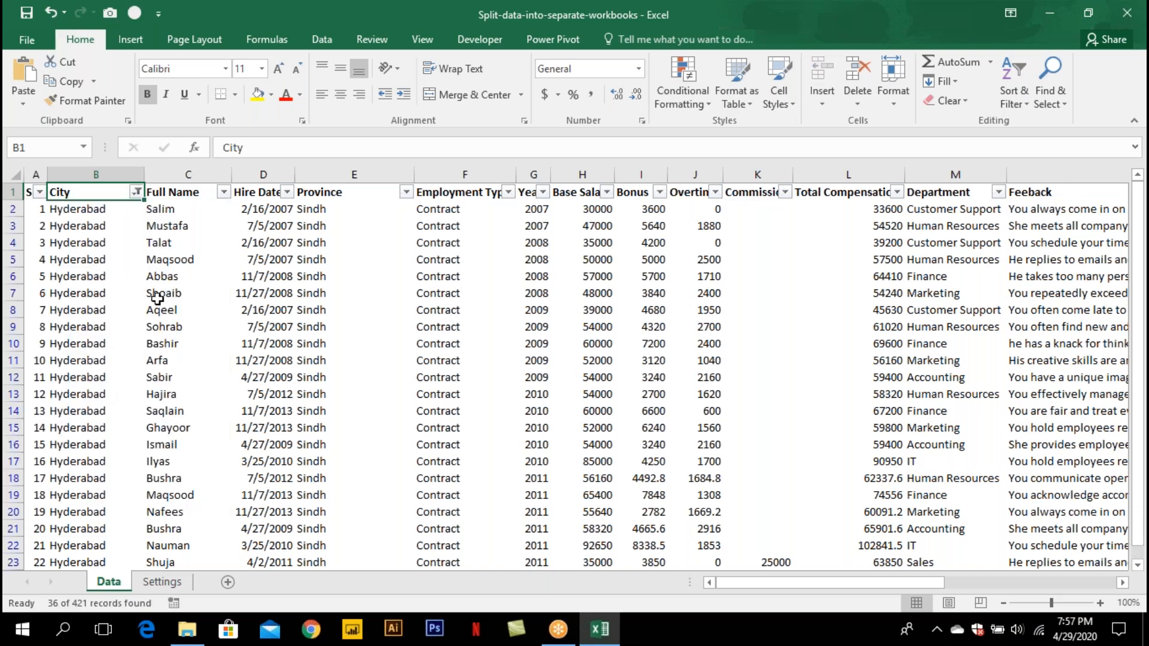
# Look through the filtered Hyderabad records and clear the filter from the City column.
pyautogui.scroll(-2, 157, 297)
pyautogui.scroll(2, 156, 297)
pyautogui.click(137, 191)
pyautogui.click(79, 269)
pyautogui.click(238, 262)
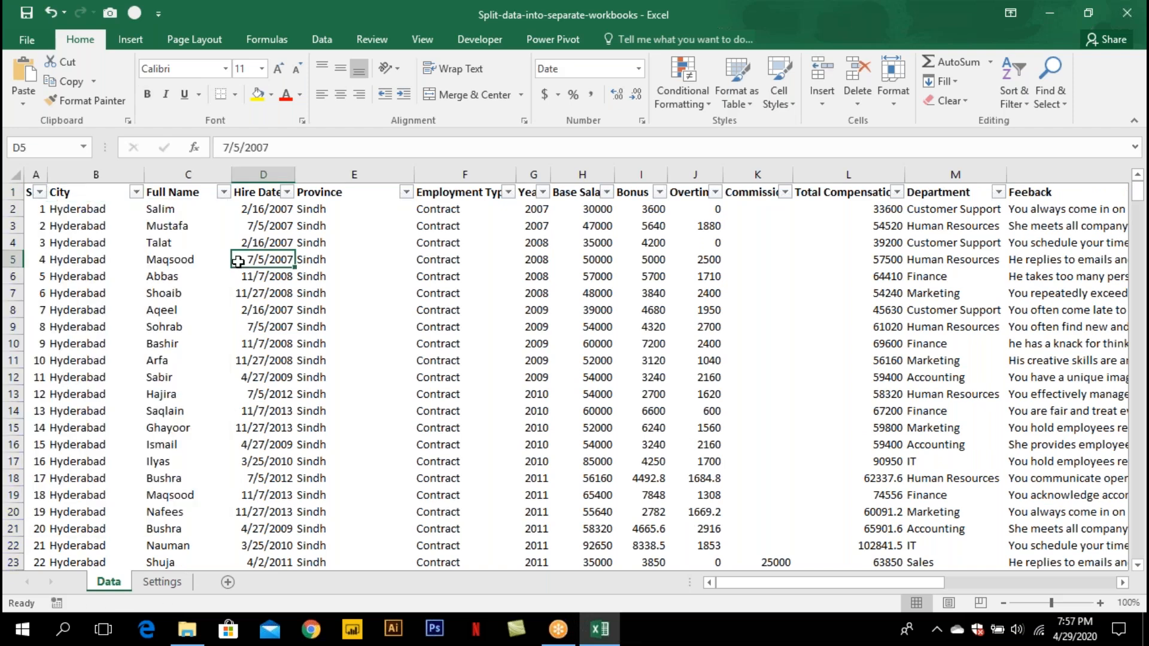
# Run the Split Data macro from the Settings sheet.
pyautogui.click(162, 581)
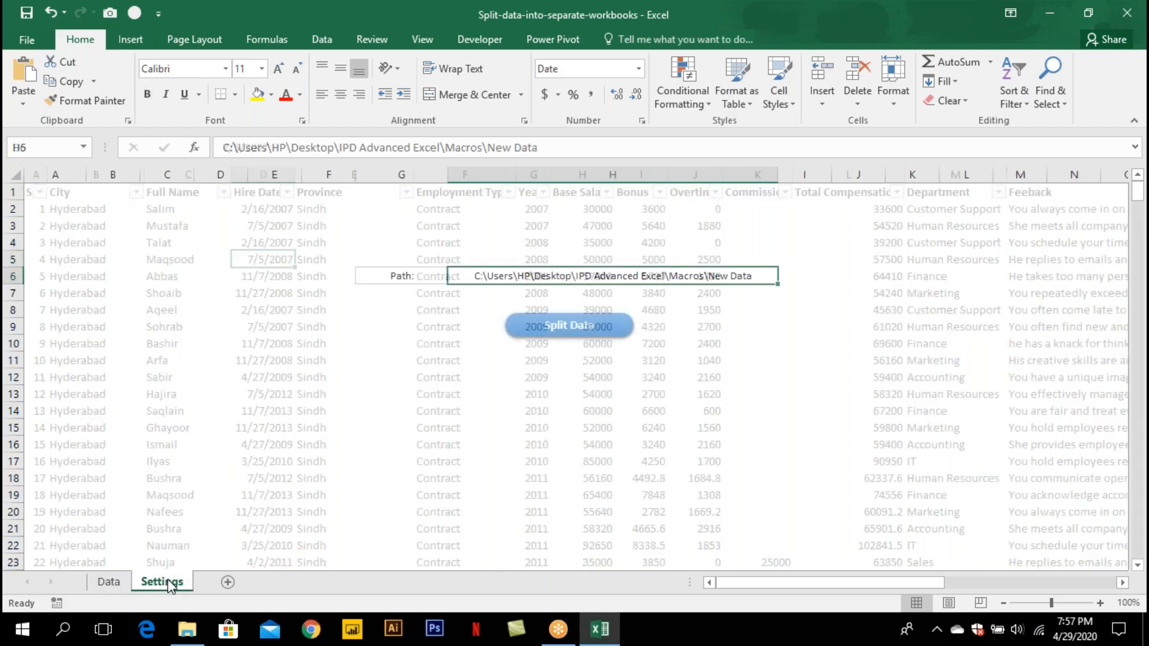
pyautogui.click(565, 336)
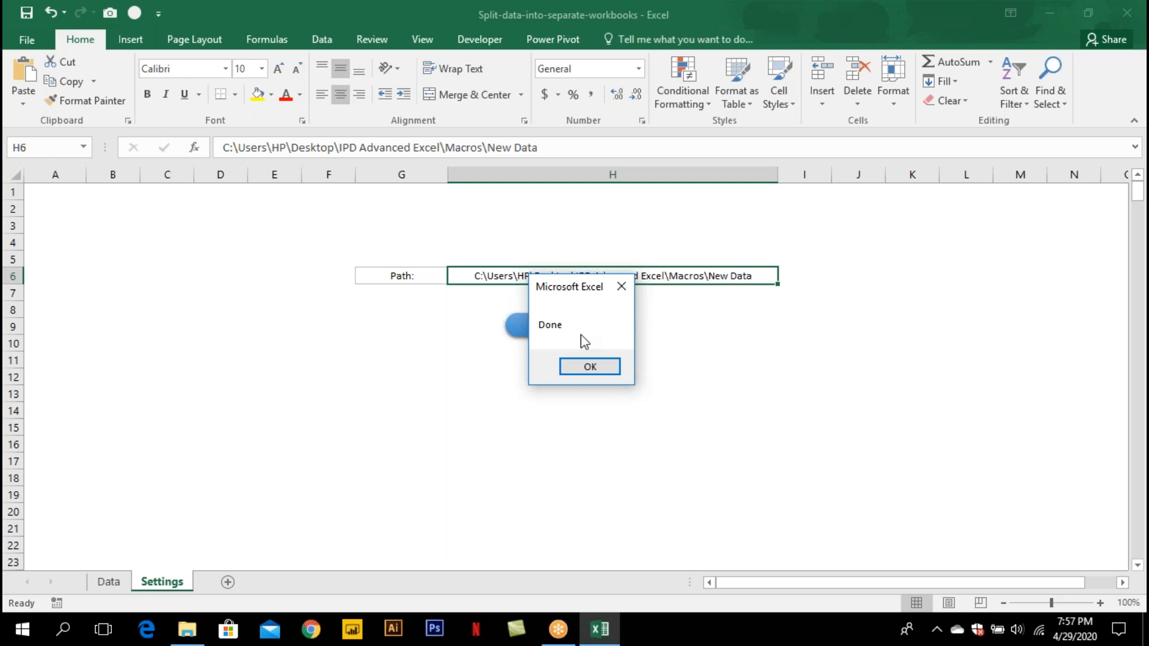
# Dismiss the macro's completion message and check the records in the Hyderabad workbook from the New Data folder.
pyautogui.click(590, 368)
pyautogui.click(189, 631)
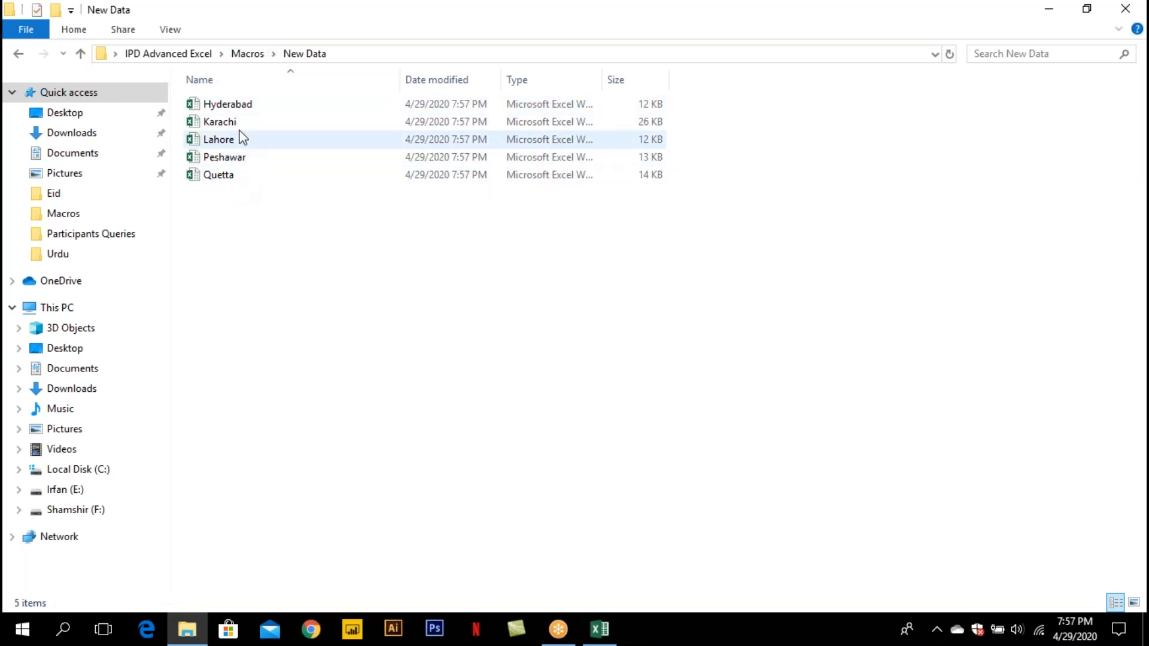
pyautogui.click(244, 107)
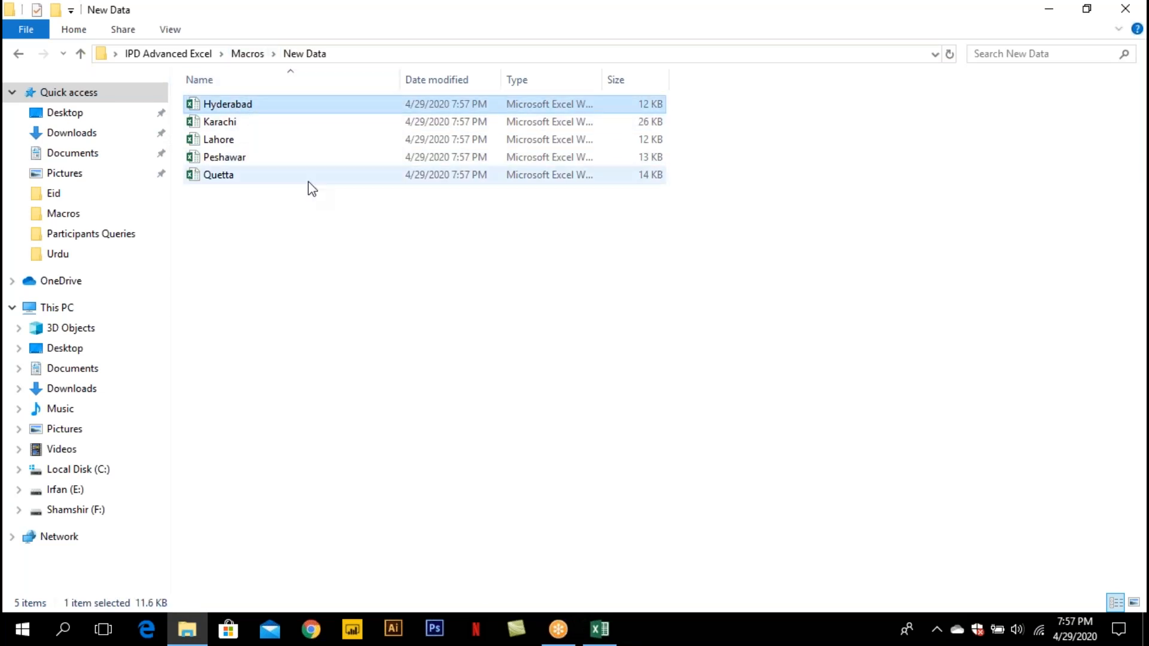
pyautogui.press('Return')
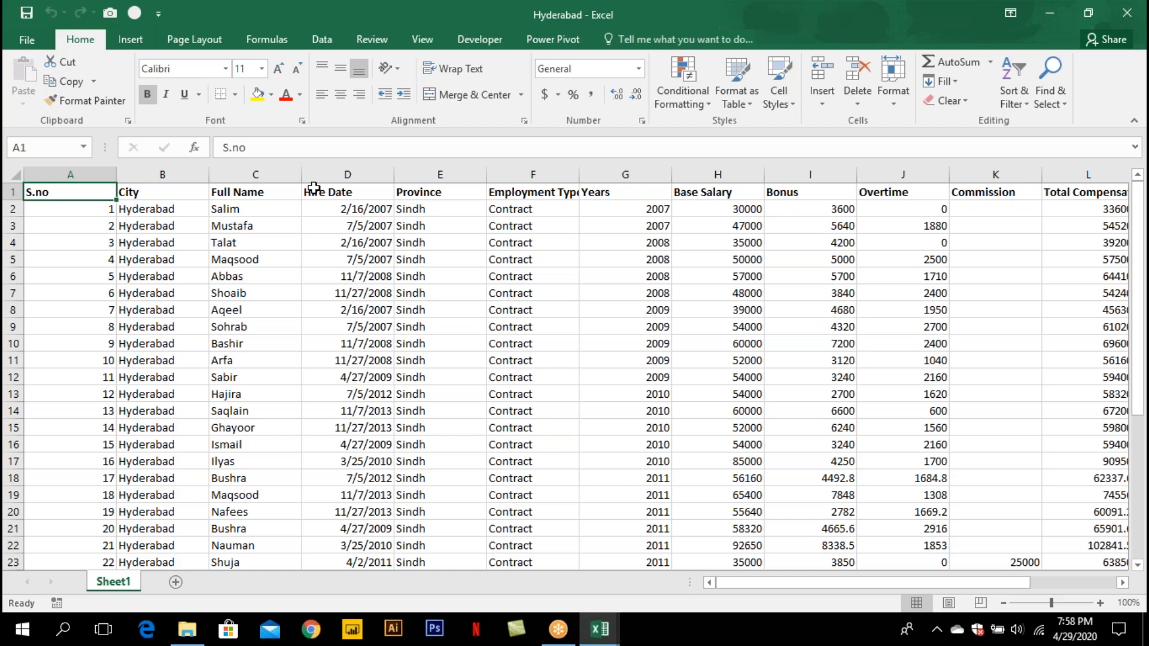
pyautogui.click(479, 330)
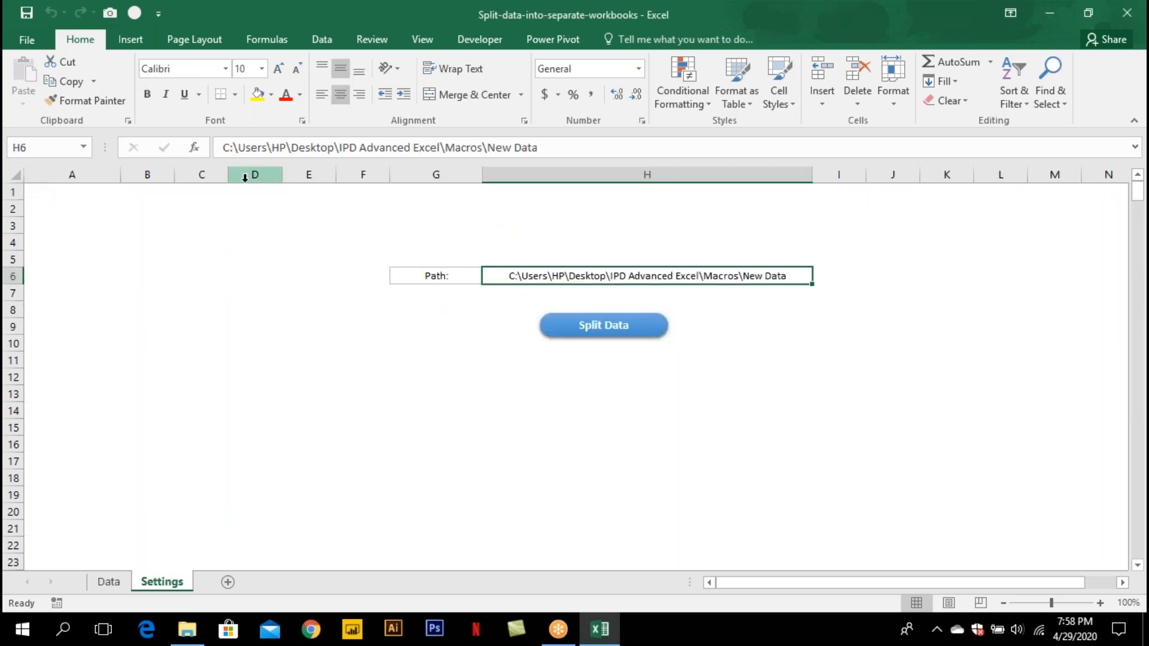
# Check the Peshawar workbook from New Data with its filters turned on, closing it and the Split-data-into-separate-workbooks file without saving.
pyautogui.hotkey('alt', 'Tab')
pyautogui.click(230, 160)
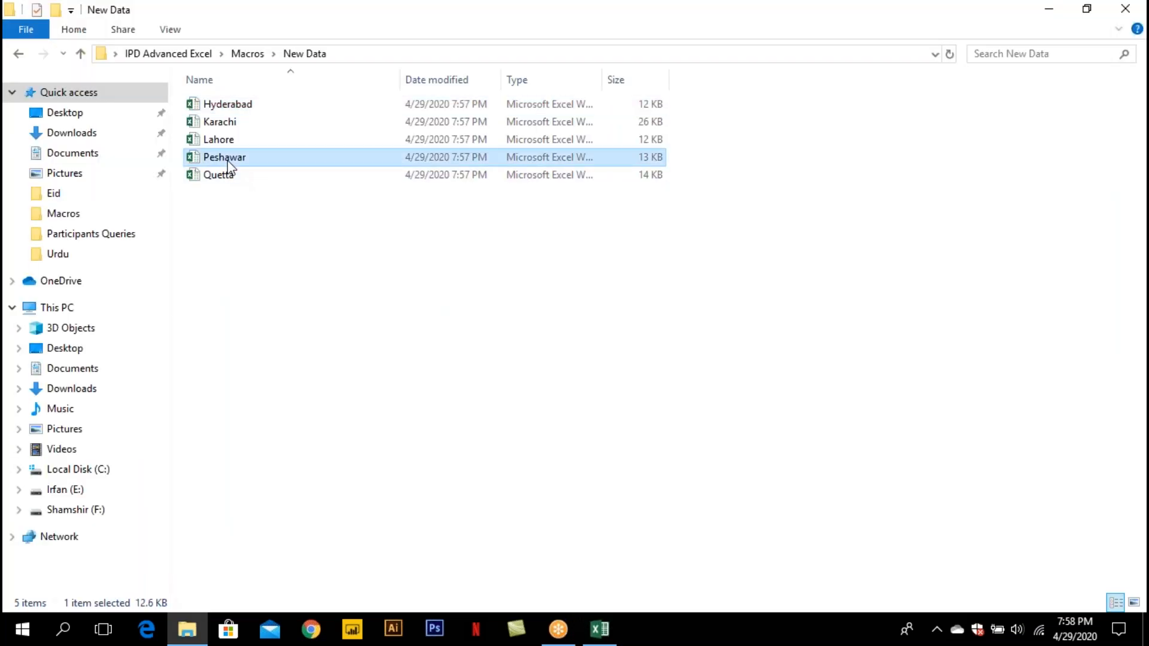
pyautogui.doubleClick(227, 162)
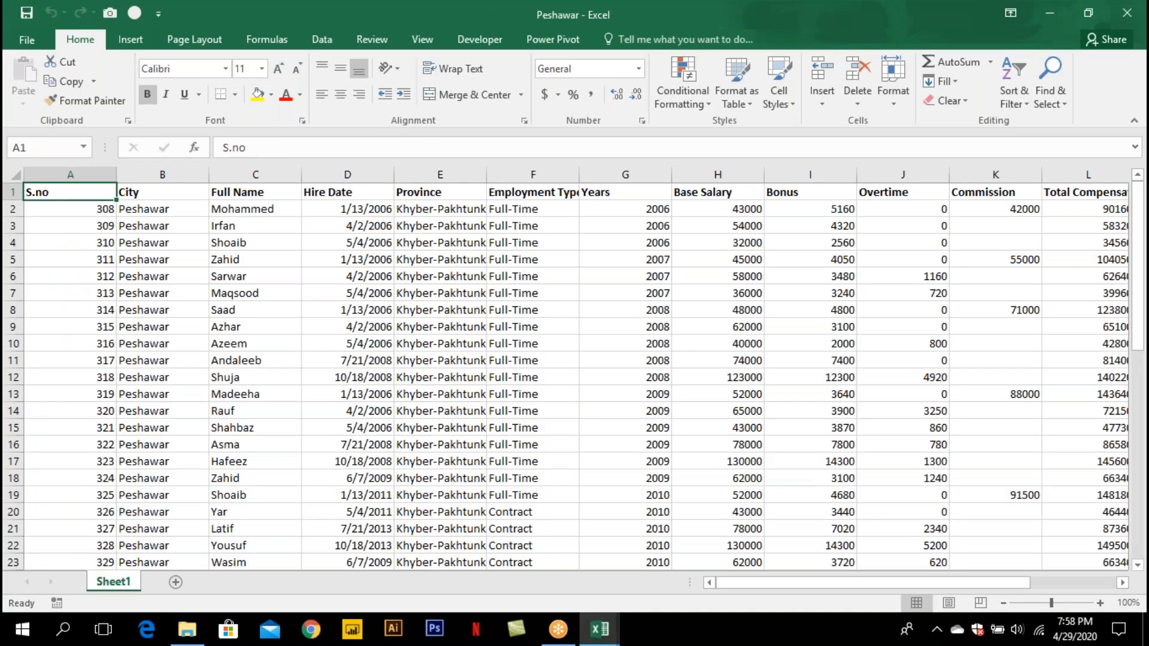
pyautogui.hotkey('ctrl', 'shift', 'l')
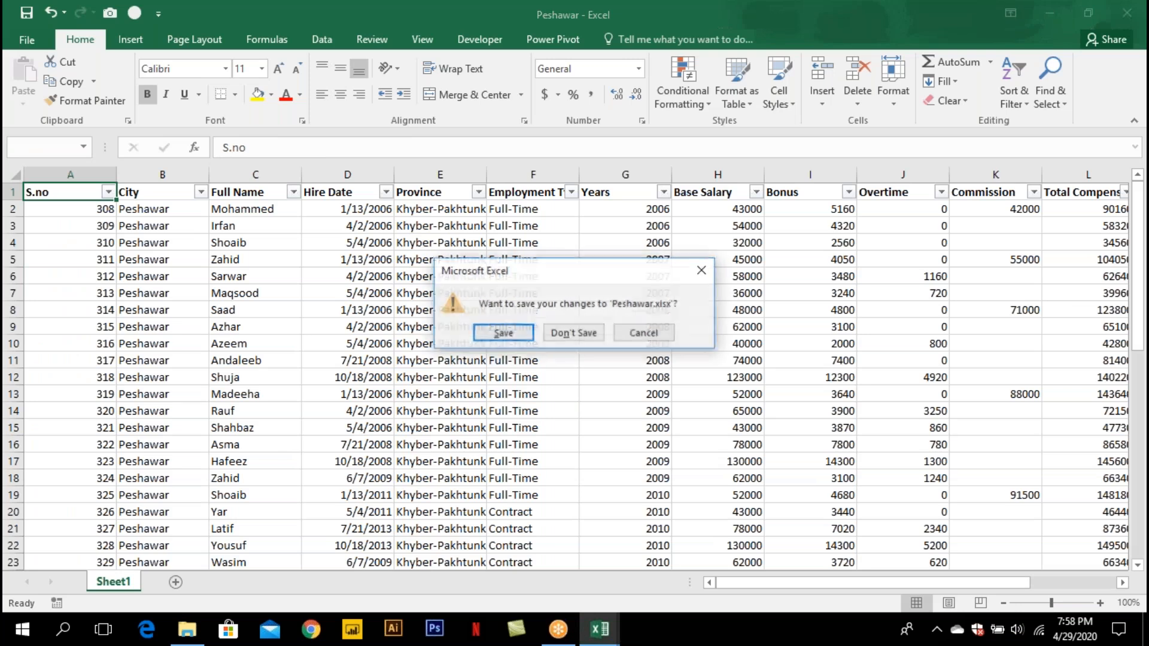
pyautogui.click(559, 329)
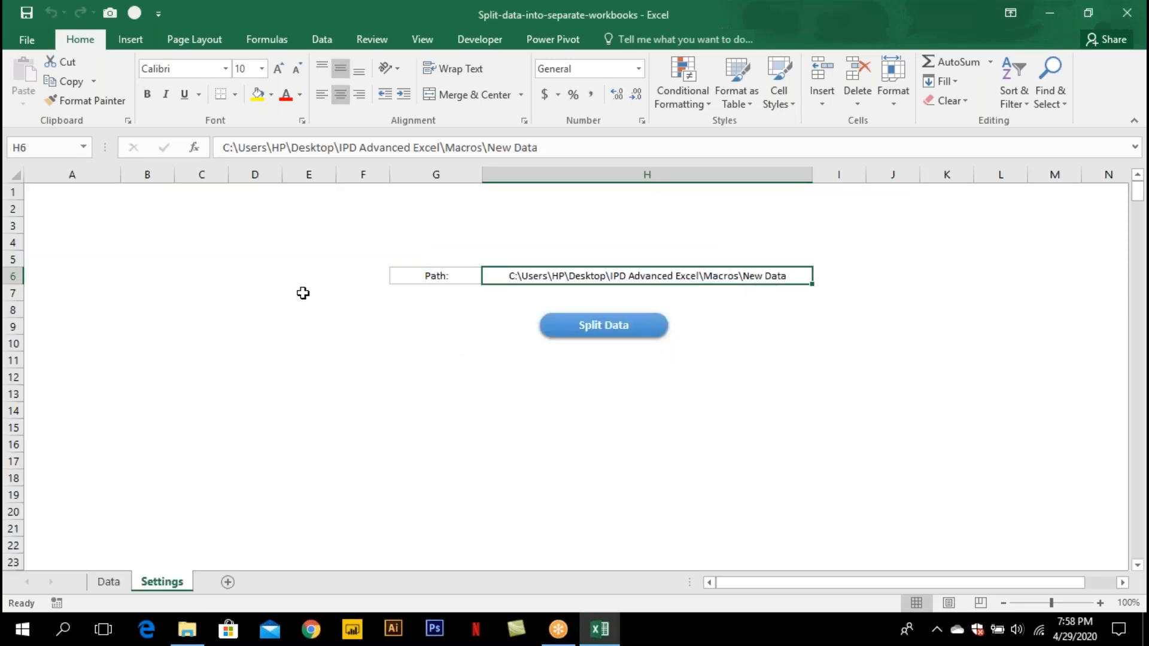
pyautogui.click(585, 339)
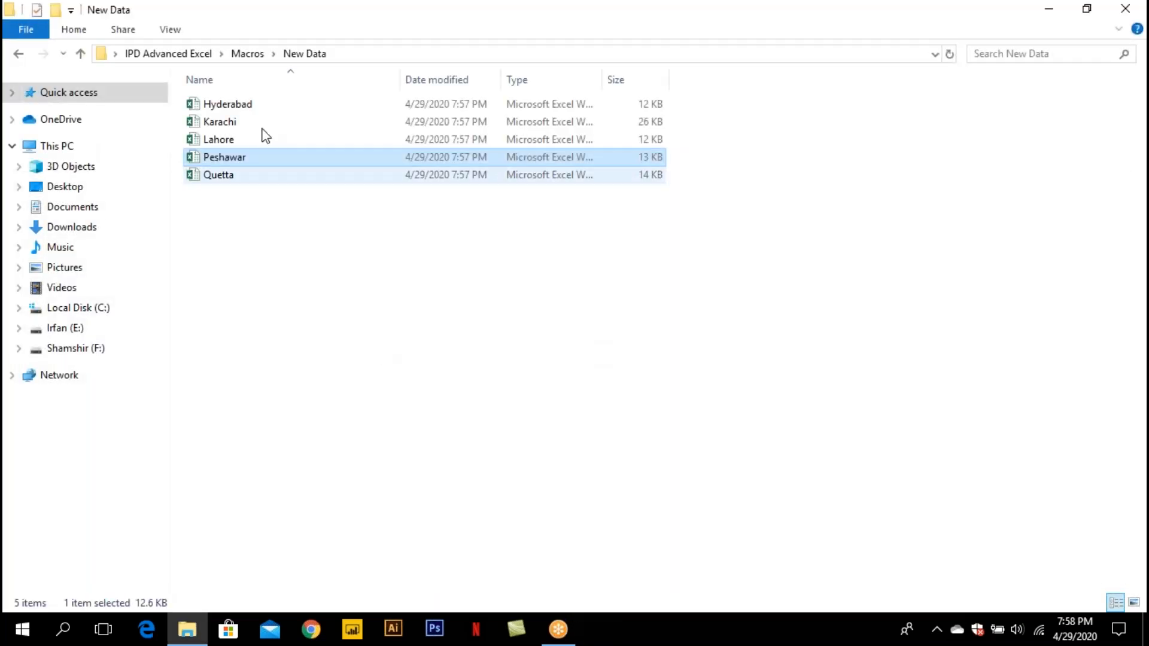
# Open the macro-enabled Master Data - HR Data workbook from the Macros folder and look up its AdvFilter macro.
pyautogui.click(240, 55)
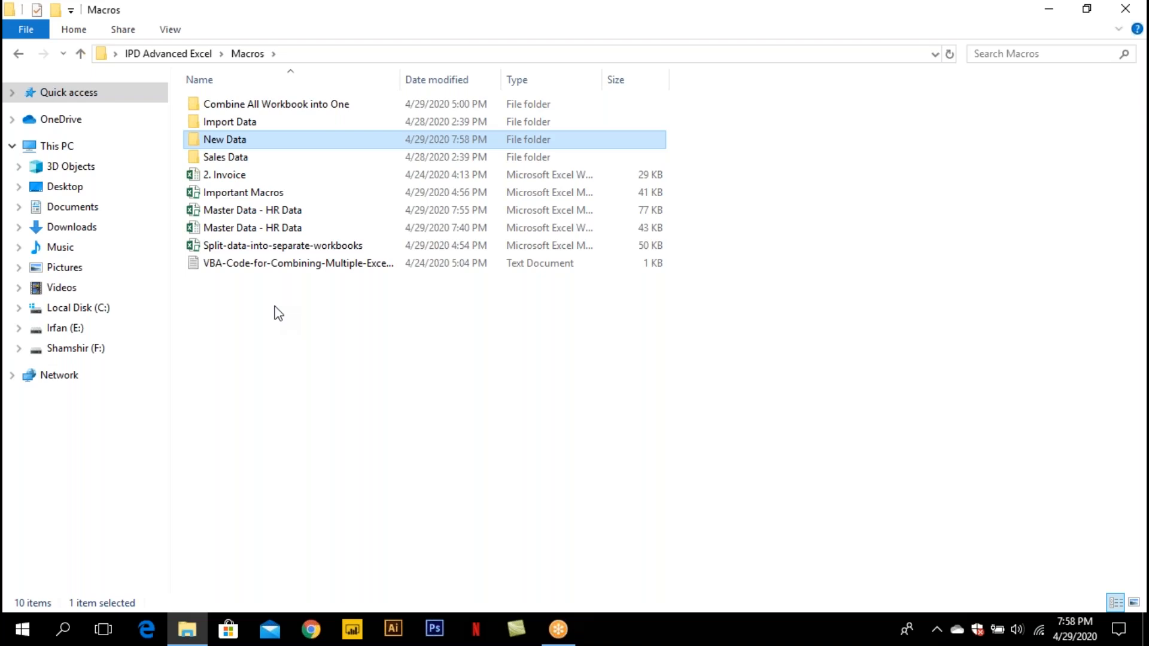
pyautogui.click(273, 210)
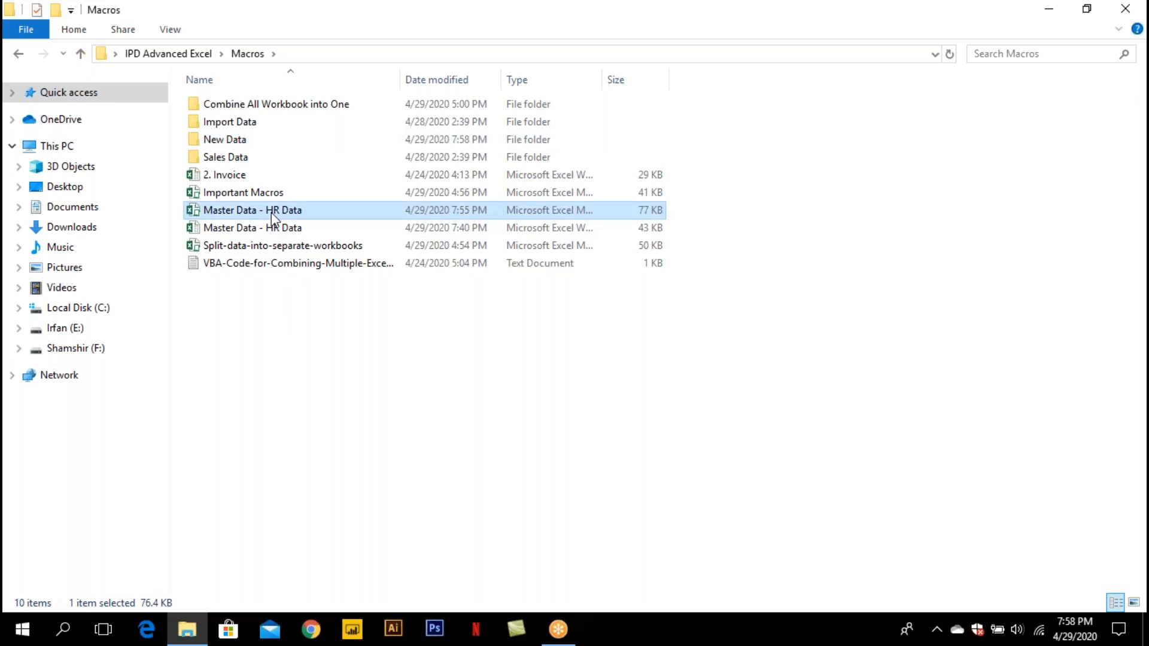
pyautogui.doubleClick(272, 212)
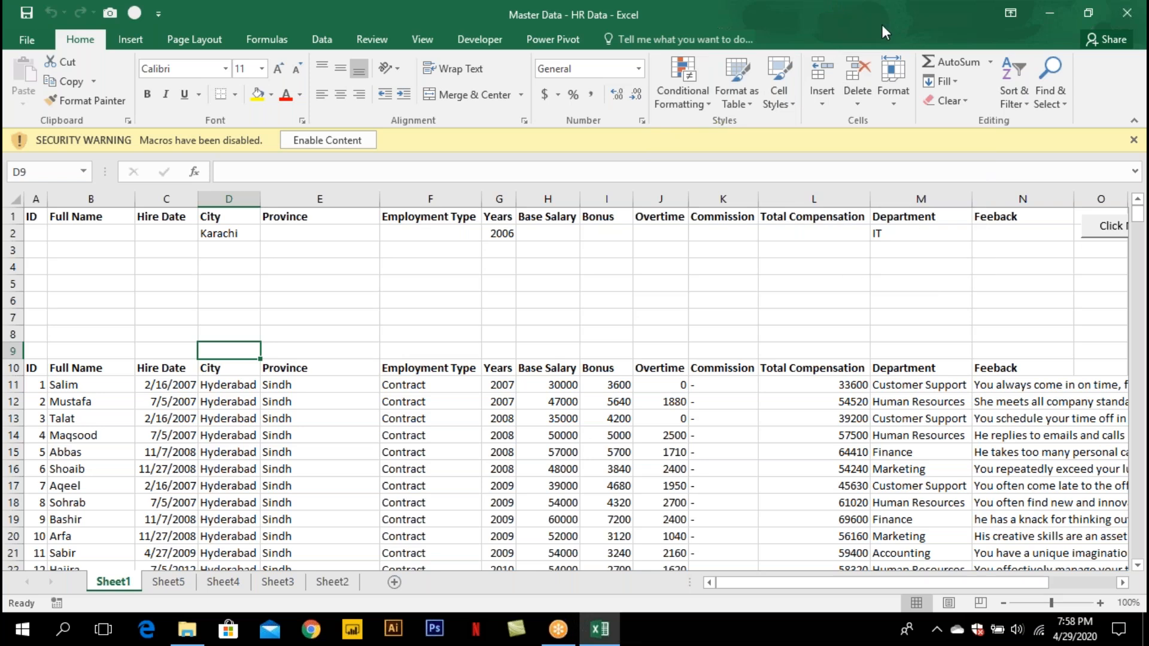
pyautogui.hotkey('alt', 'F11')
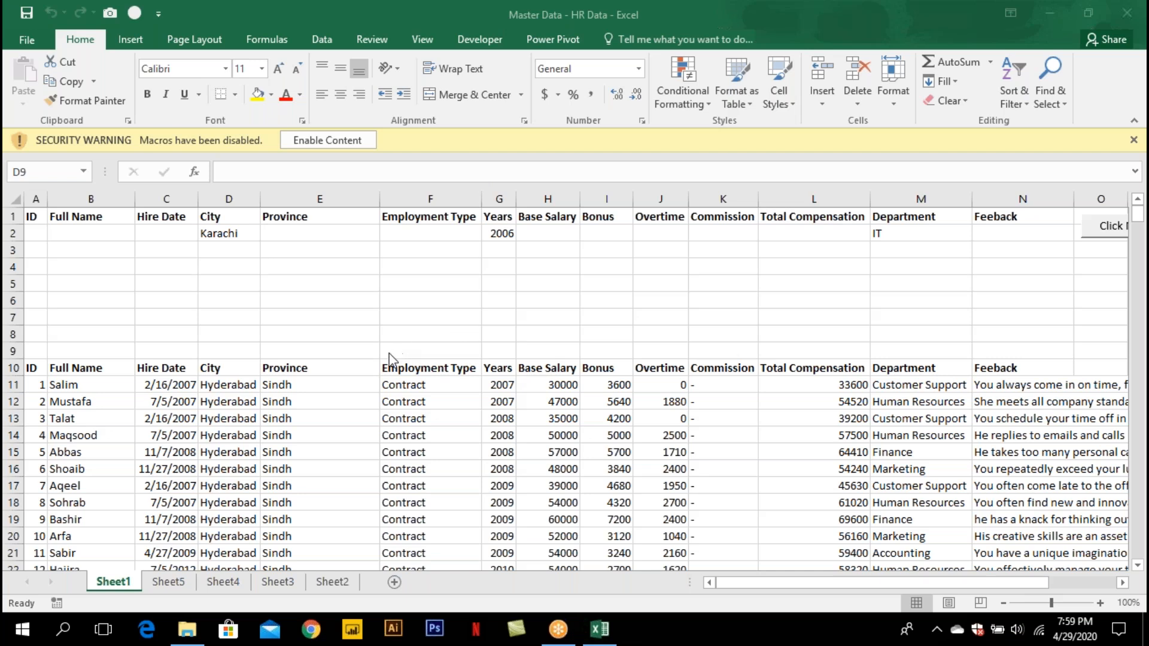
pyautogui.click(480, 39)
pyautogui.click(57, 72)
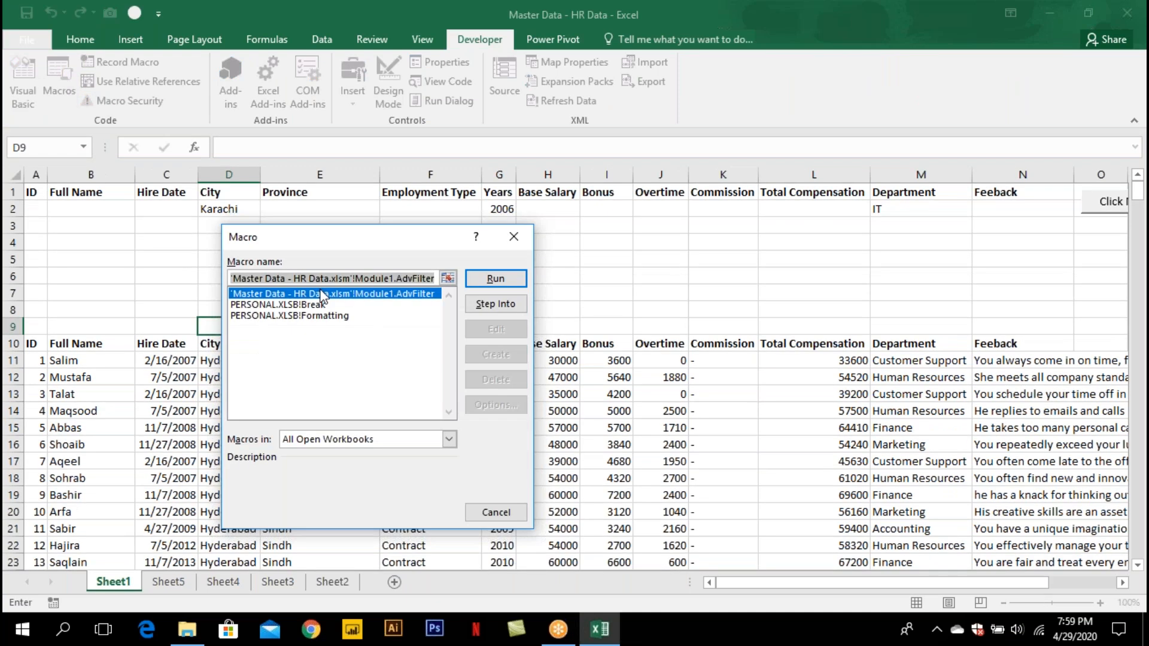
pyautogui.doubleClick(323, 296)
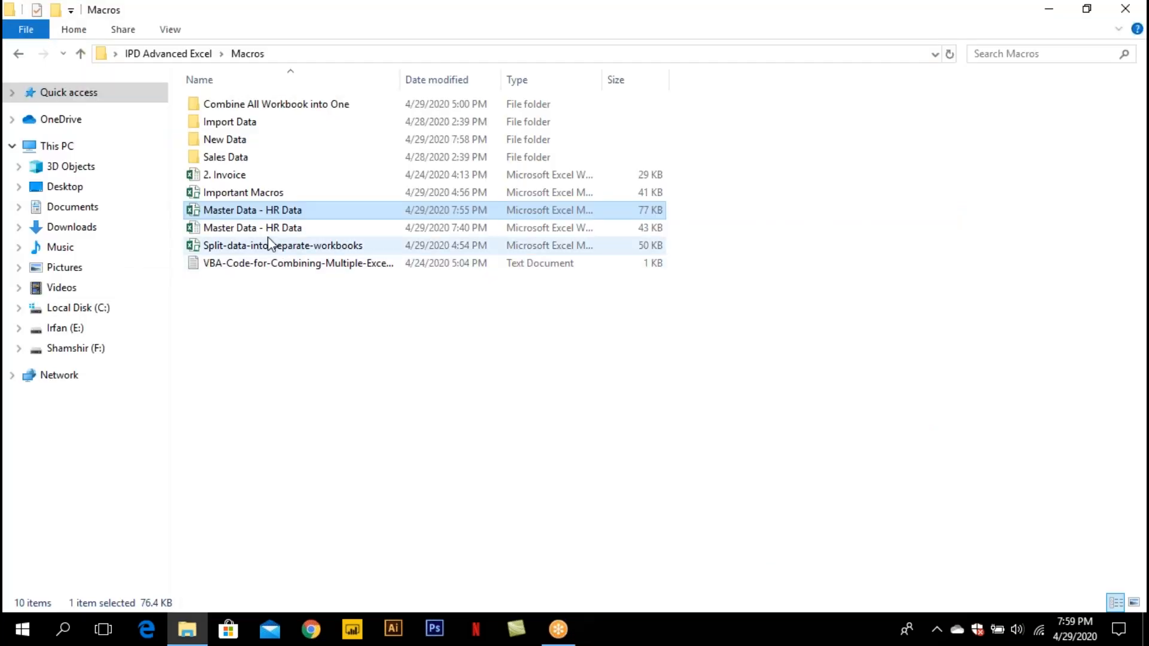
# Open the Important Macros workbook from the Macros folder and view the list of available macros.
pyautogui.doubleClick(264, 193)
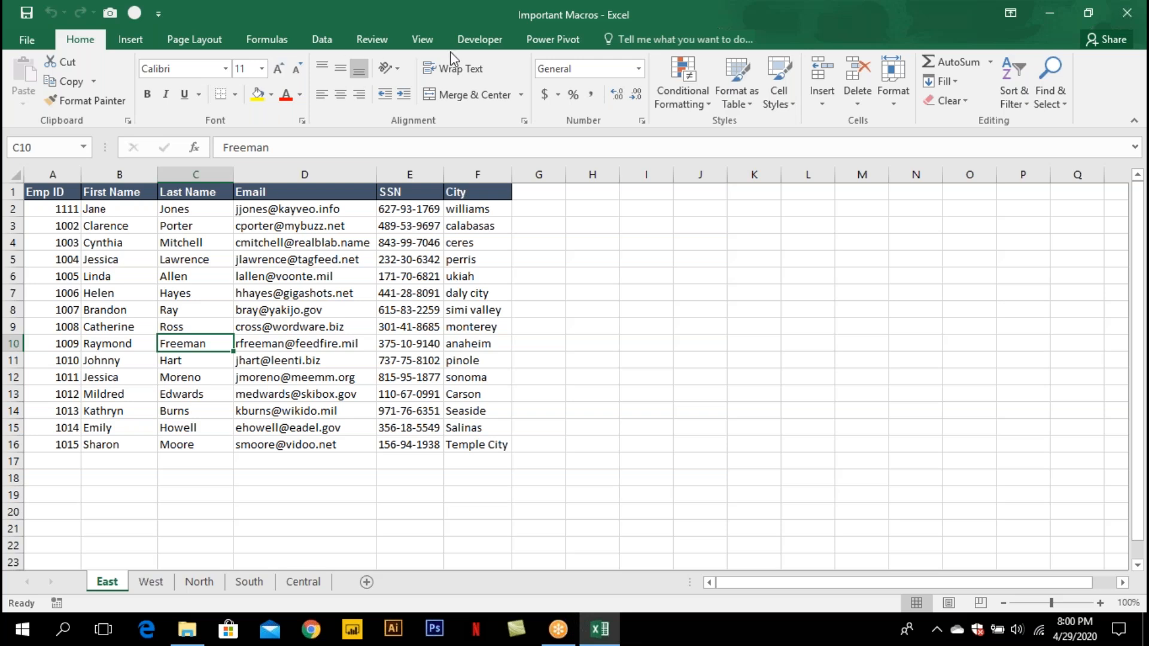
pyautogui.click(479, 40)
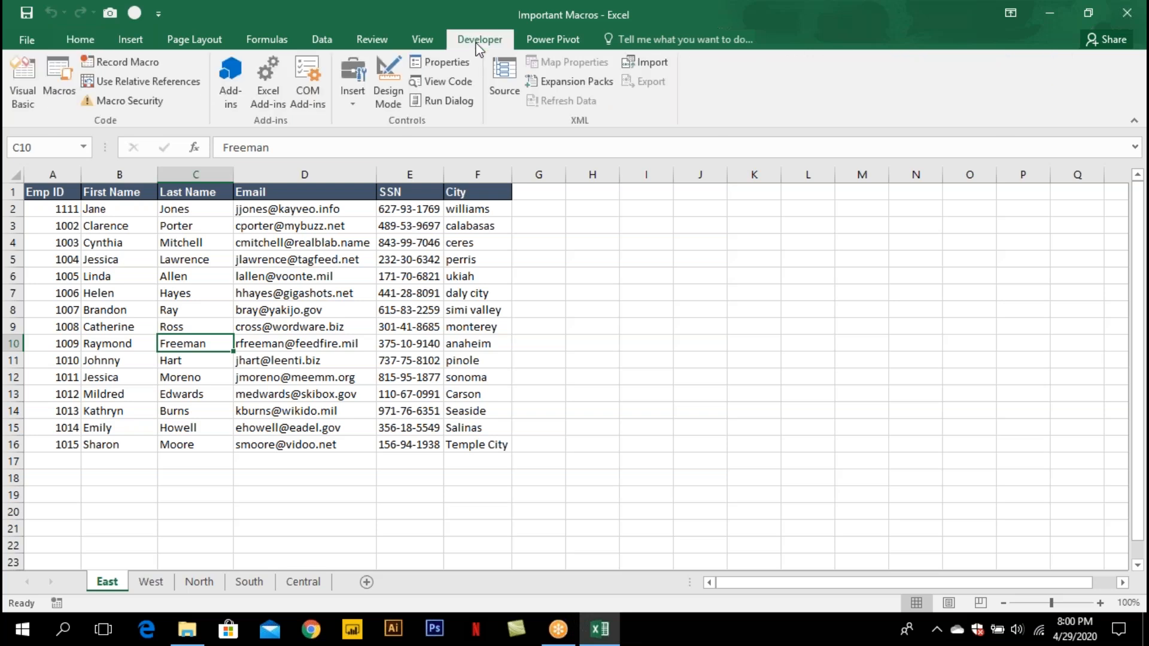
pyautogui.click(59, 70)
pyautogui.moveTo(448, 324); pyautogui.dragTo(447, 300)
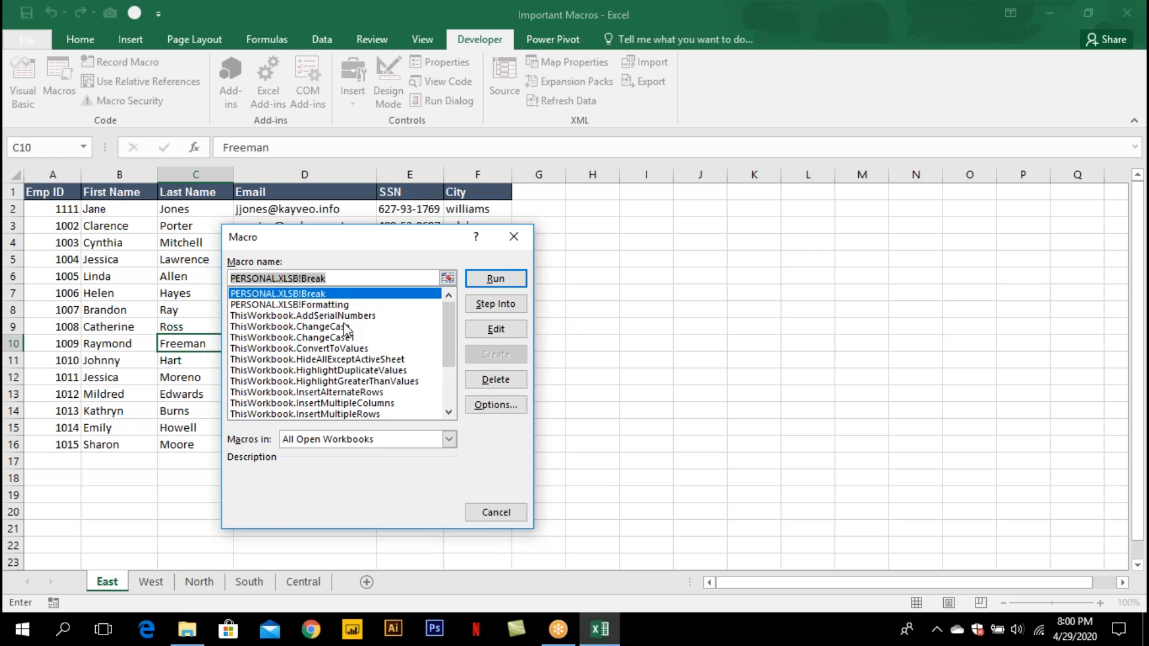
pyautogui.click(513, 236)
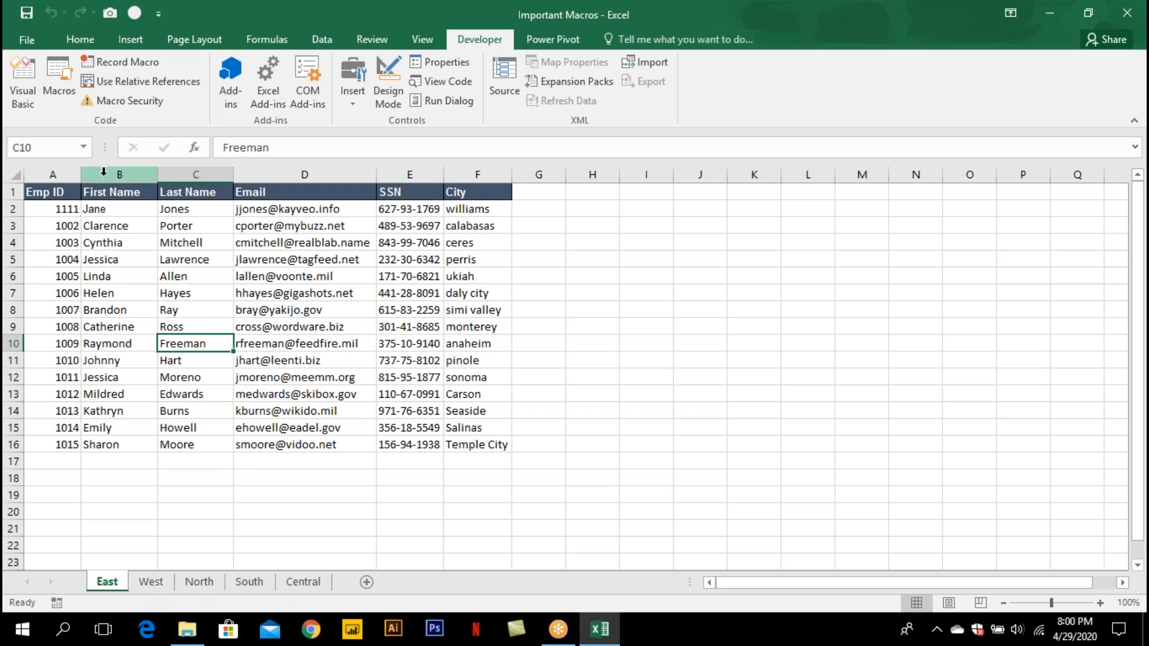
# Look through the workbook's macros and run SortSheetsTabName to sort the worksheets alphabetically.
pyautogui.click(64, 90)
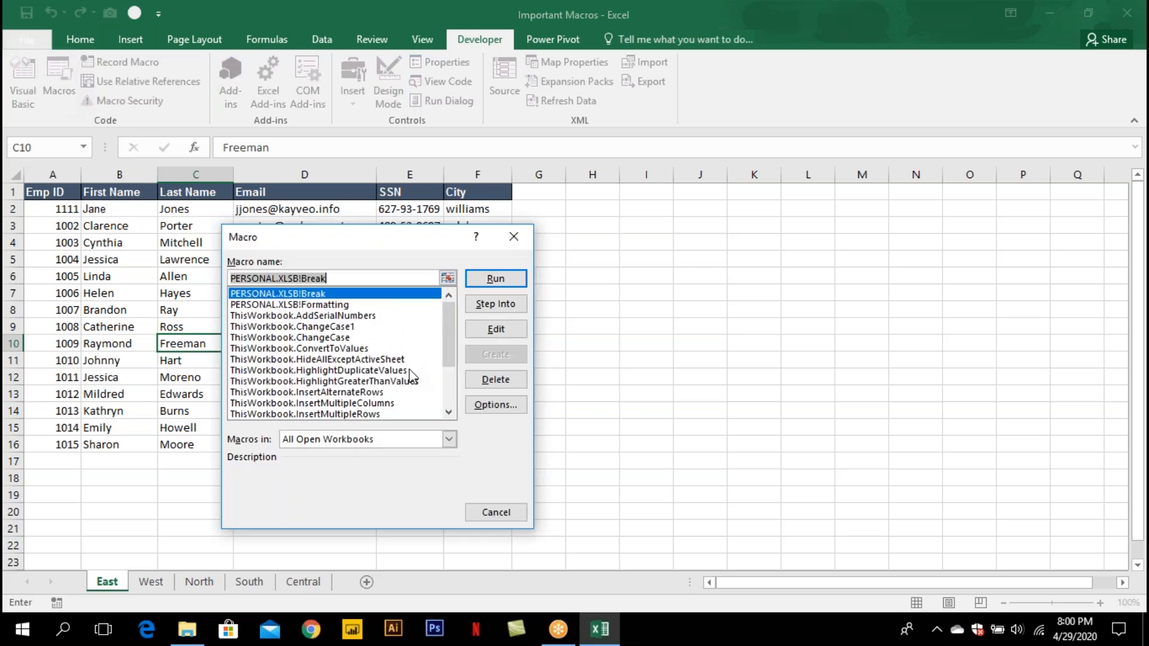
pyautogui.click(448, 413)
pyautogui.click(447, 413)
pyautogui.click(447, 413)
pyautogui.click(448, 413)
pyautogui.click(447, 413)
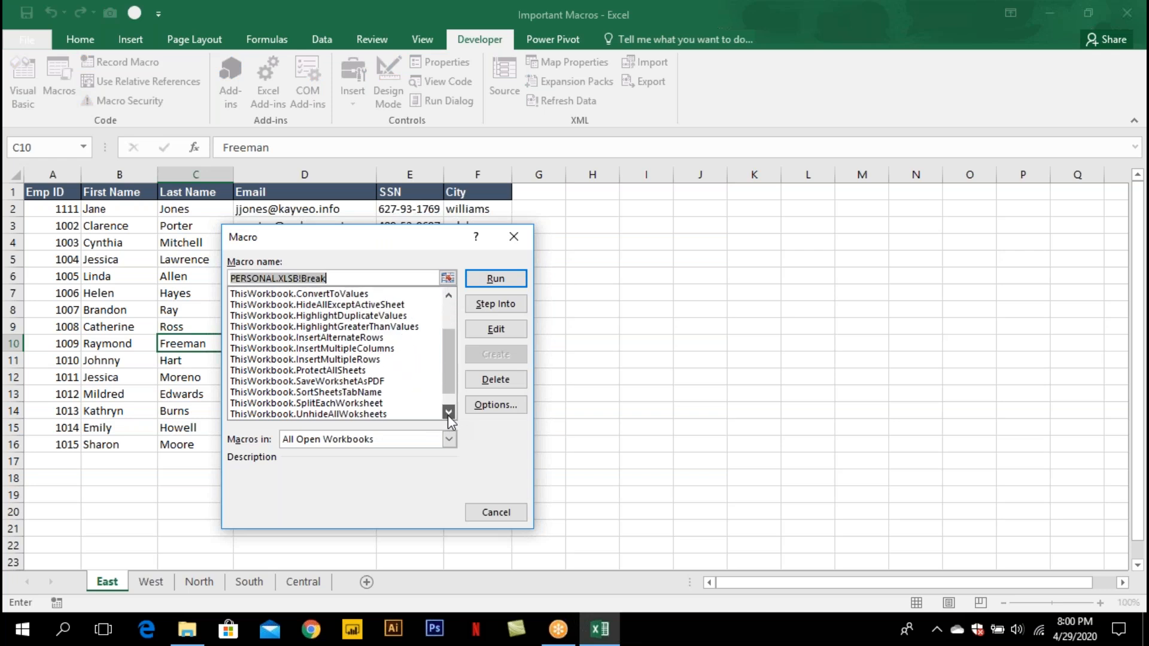
pyautogui.click(447, 413)
pyautogui.click(448, 412)
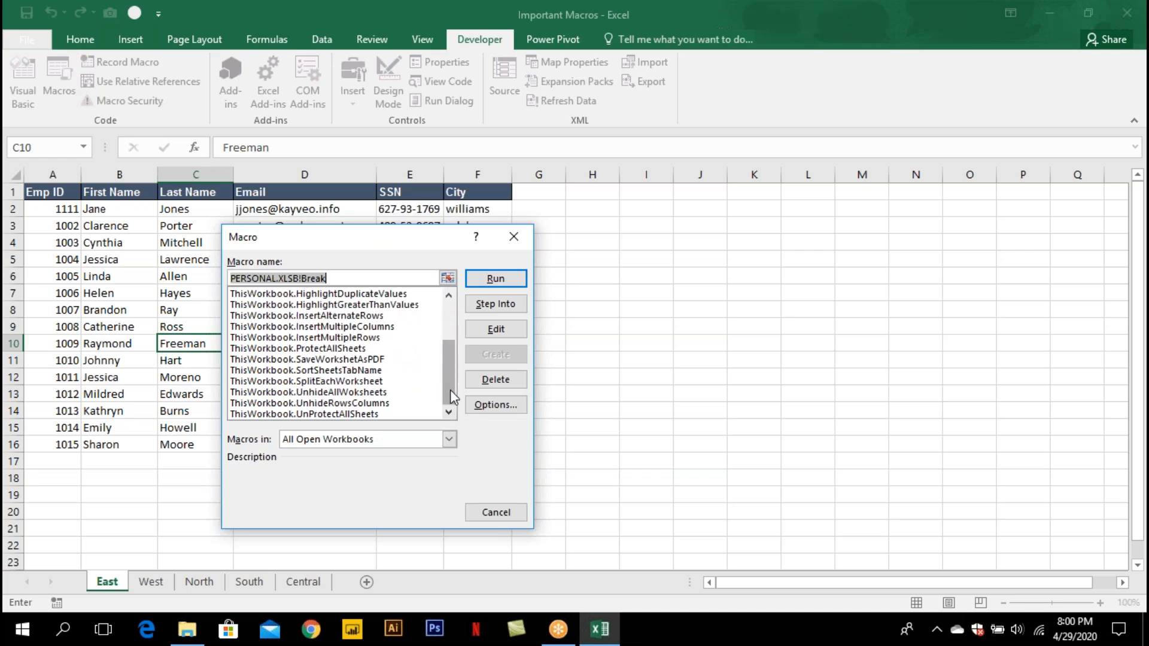
pyautogui.moveTo(450, 390); pyautogui.dragTo(452, 348)
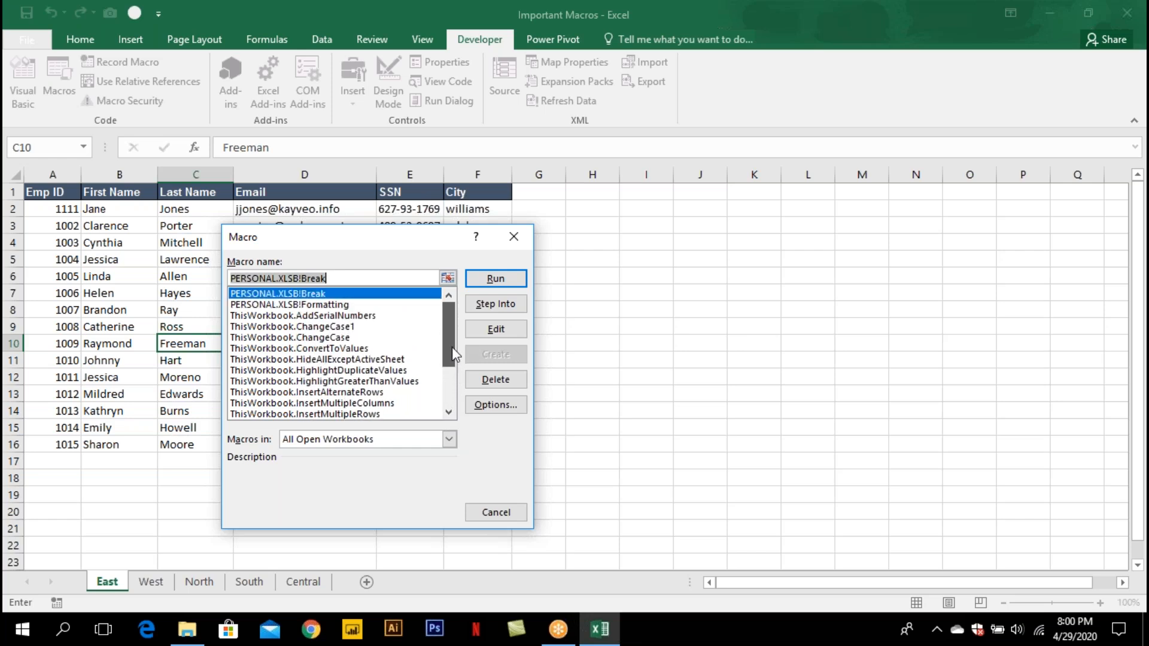
pyautogui.moveTo(455, 354); pyautogui.dragTo(458, 392)
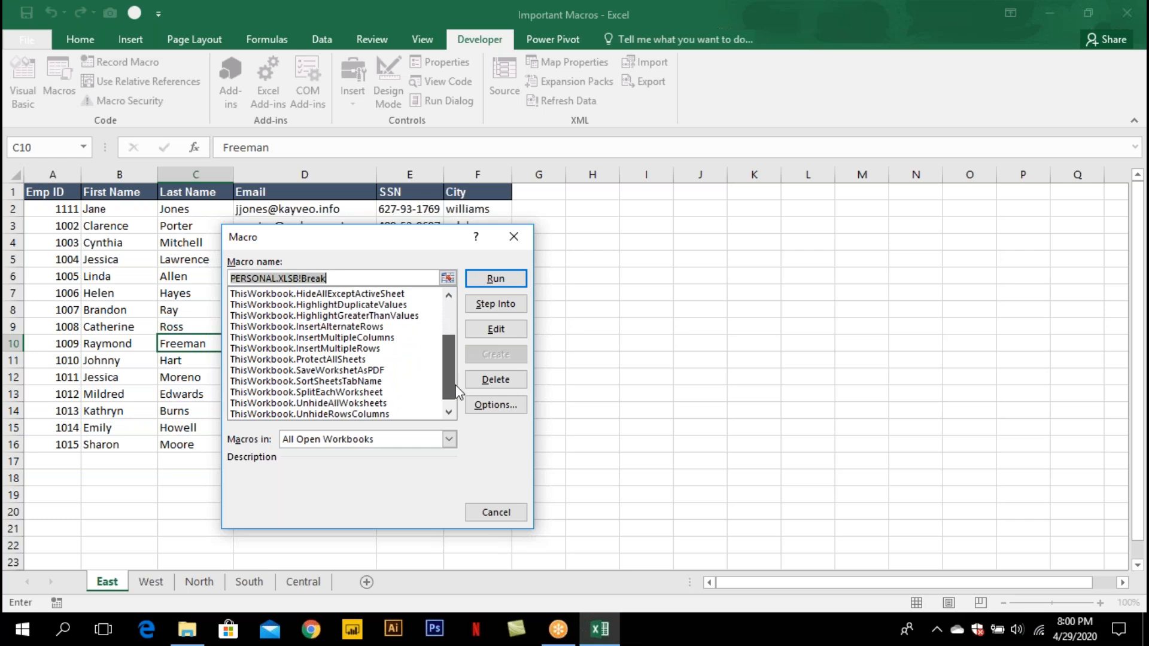
pyautogui.click(347, 382)
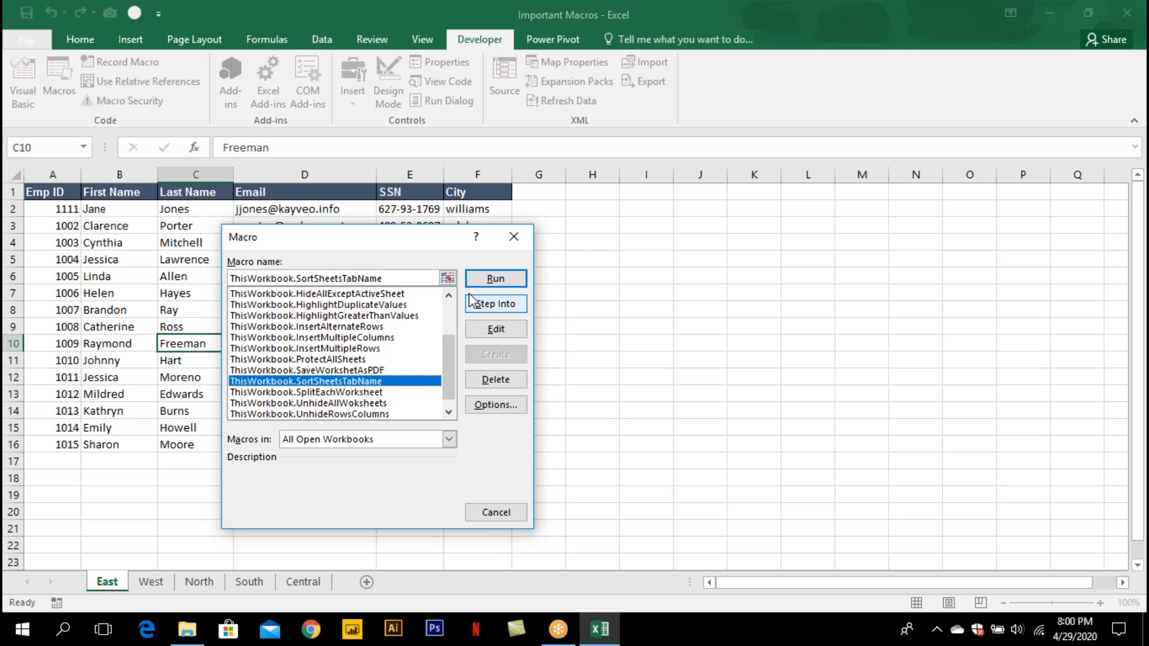
pyautogui.click(494, 278)
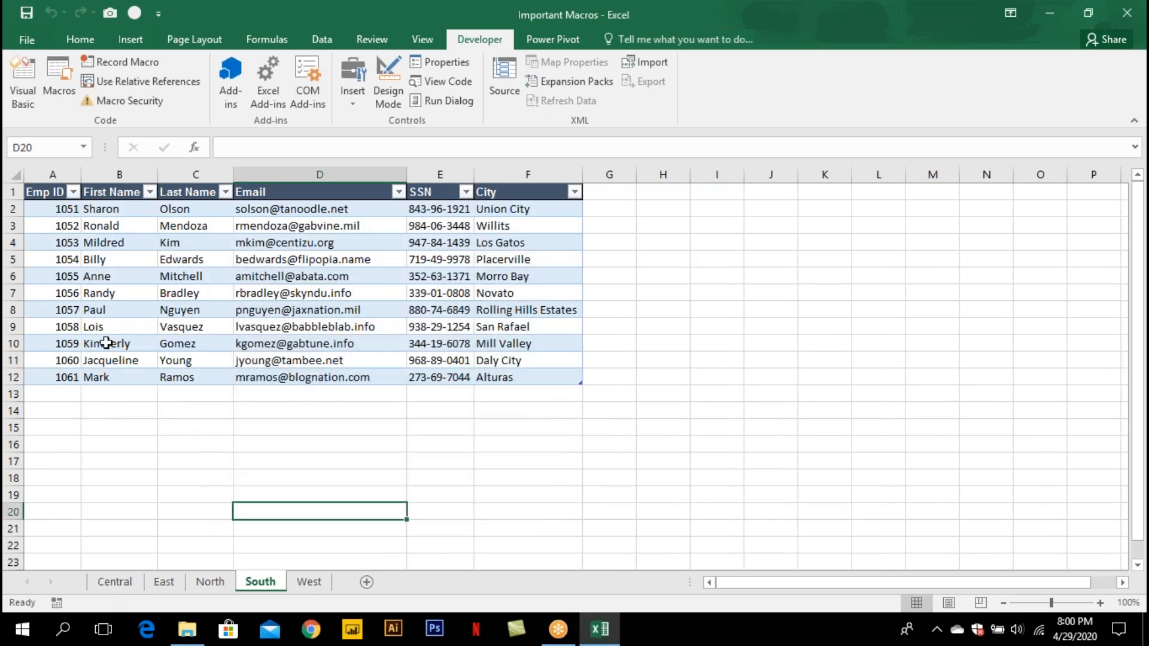
# Open the ThisWorkbook code of Important Macros.xlsm in the Visual Basic editor.
pyautogui.click(130, 278)
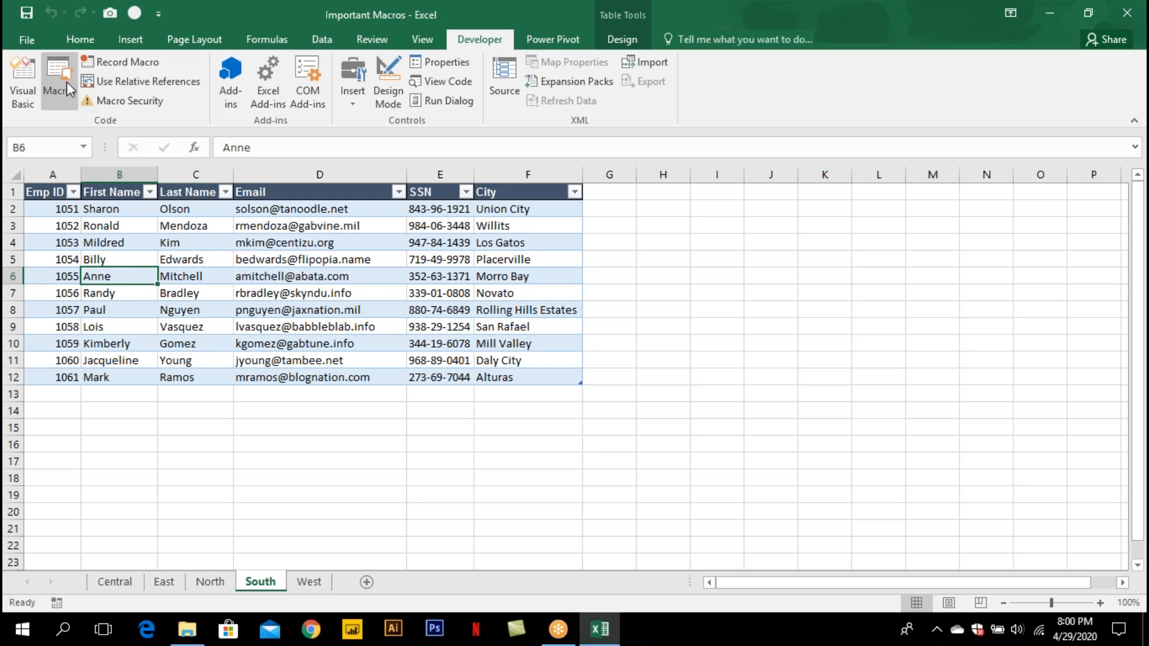
pyautogui.click(298, 293)
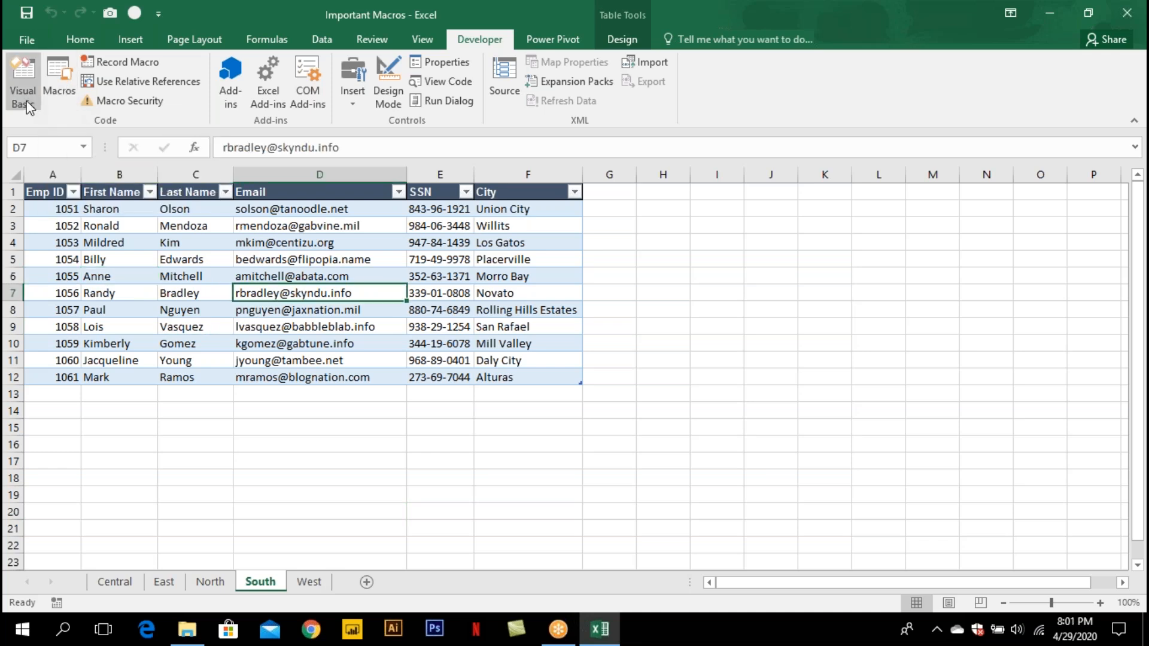
pyautogui.click(27, 85)
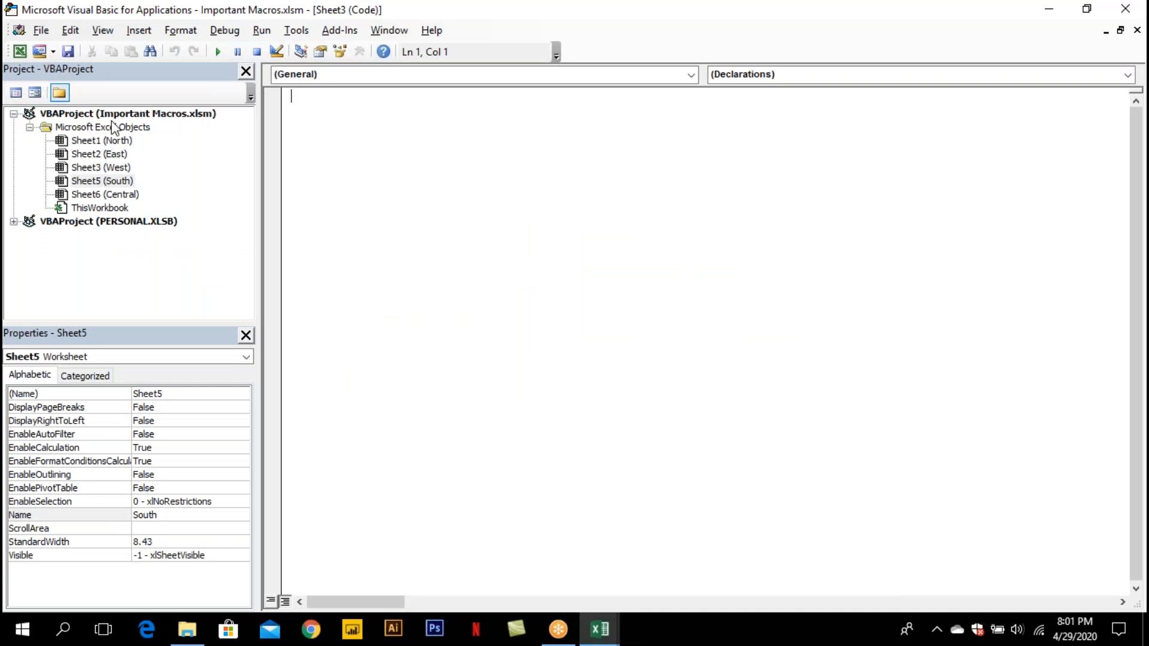
pyautogui.doubleClick(110, 210)
# Read through the macro code to SplitEachWorksheet and select its save path C:\Users\HP\Desktop\IPD Advanced Excel\Macros\New Data.
pyautogui.scroll(-4, 648, 261)
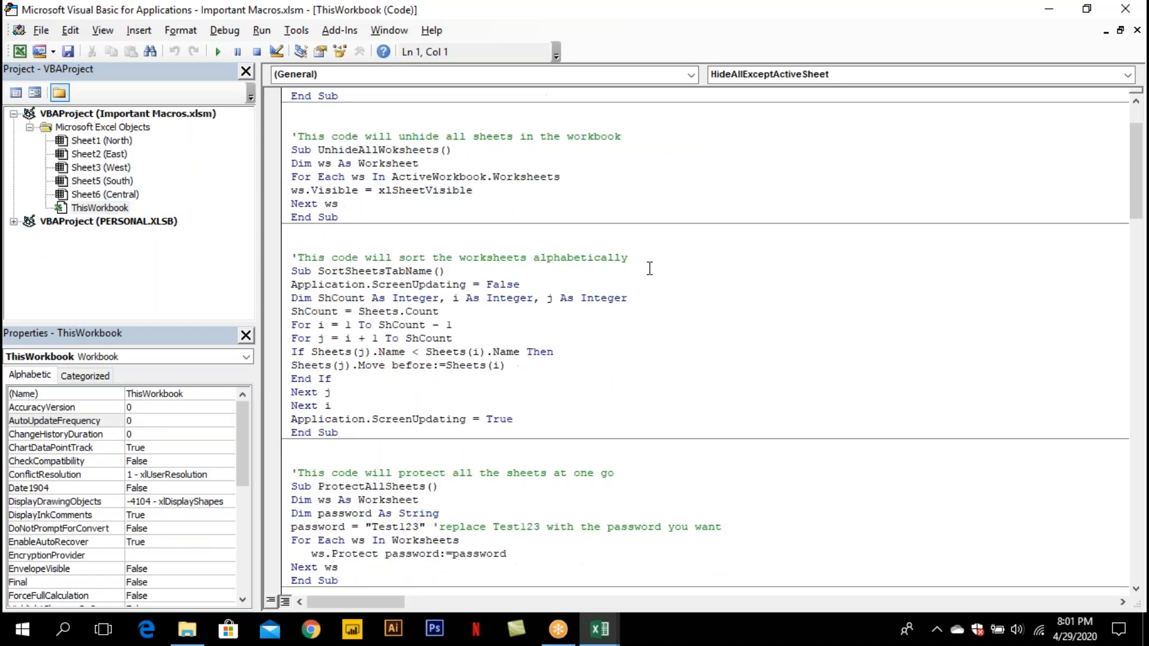
pyautogui.scroll(-9, 649, 268)
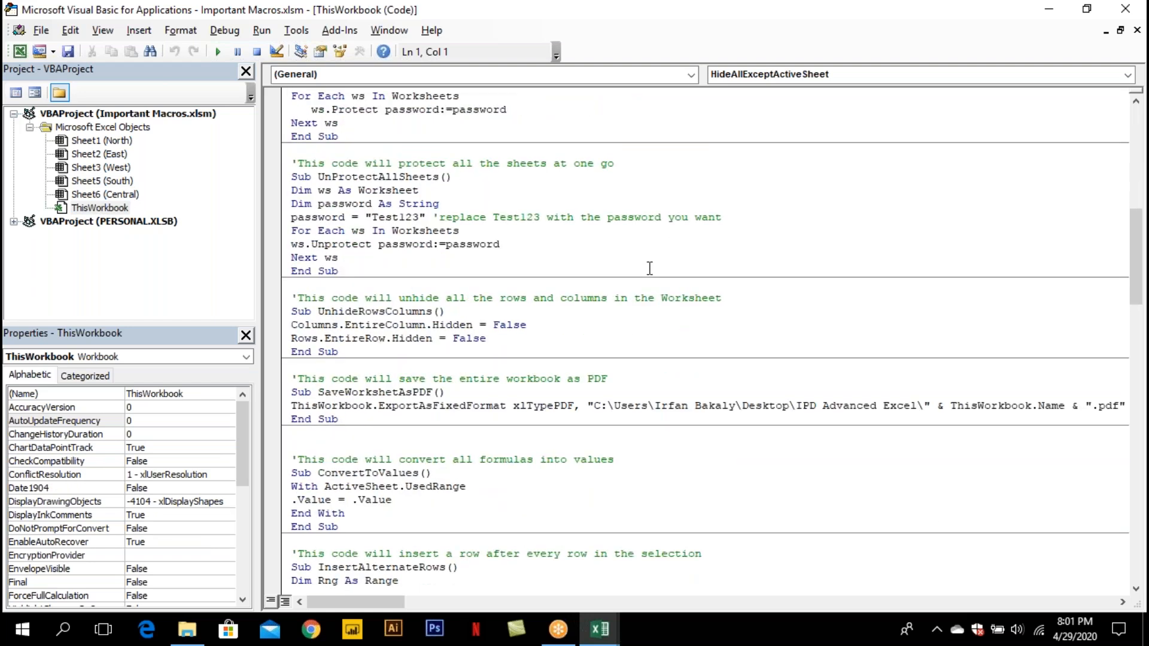
pyautogui.scroll(-1, 649, 268)
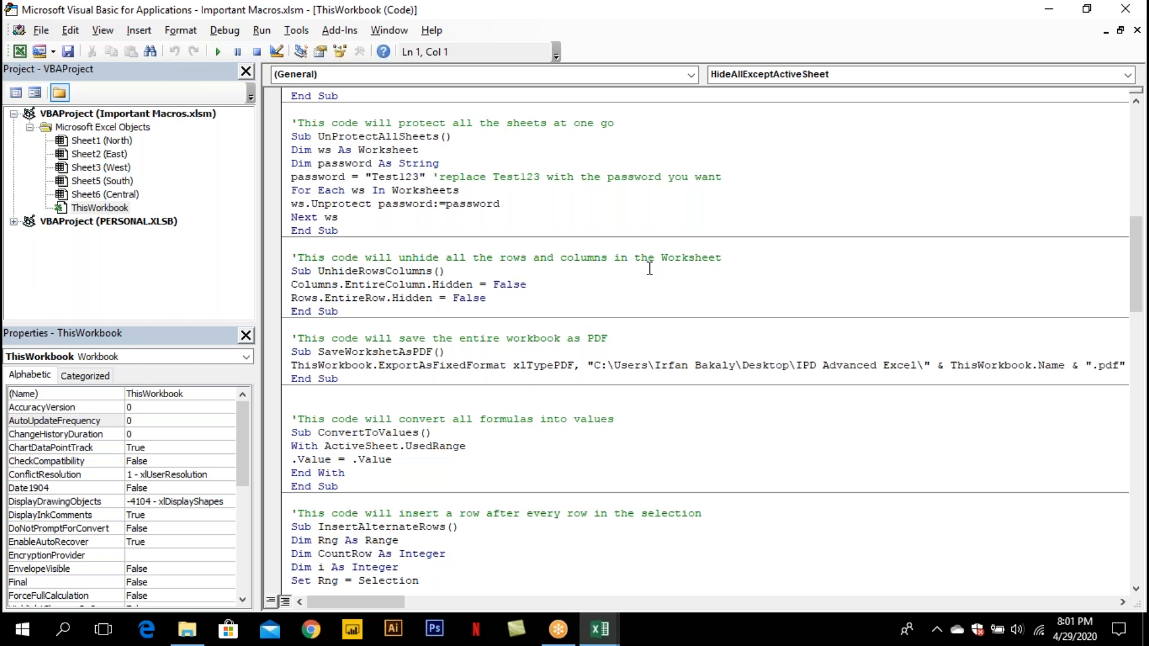
pyautogui.scroll(-5, 532, 374)
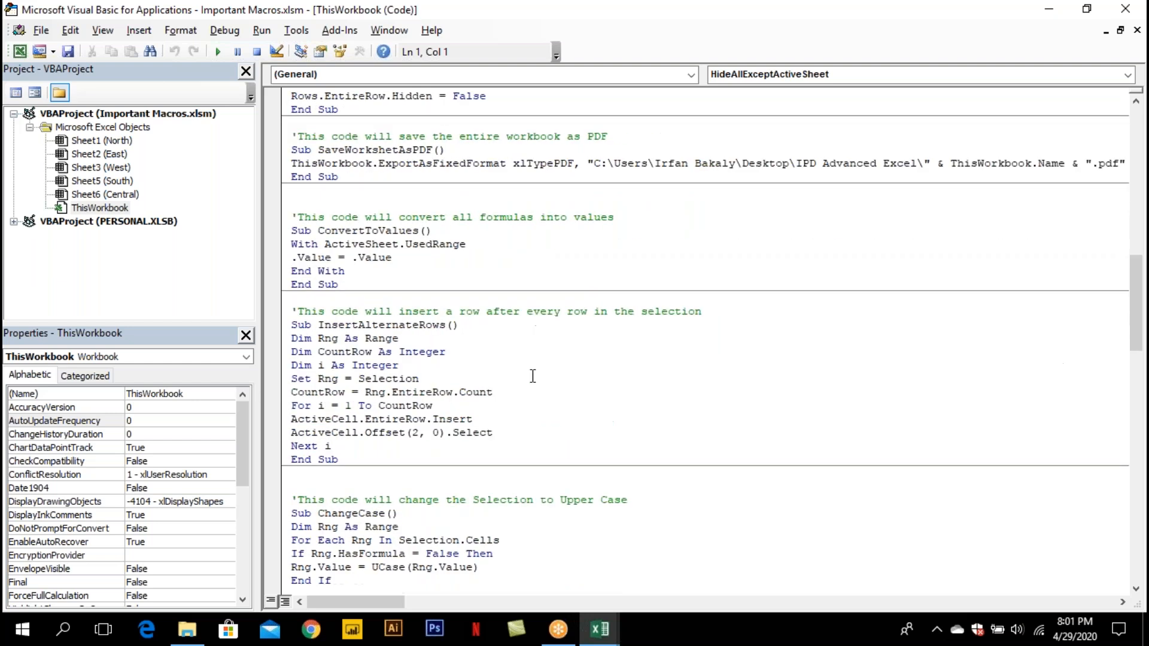
pyautogui.scroll(-14, 532, 376)
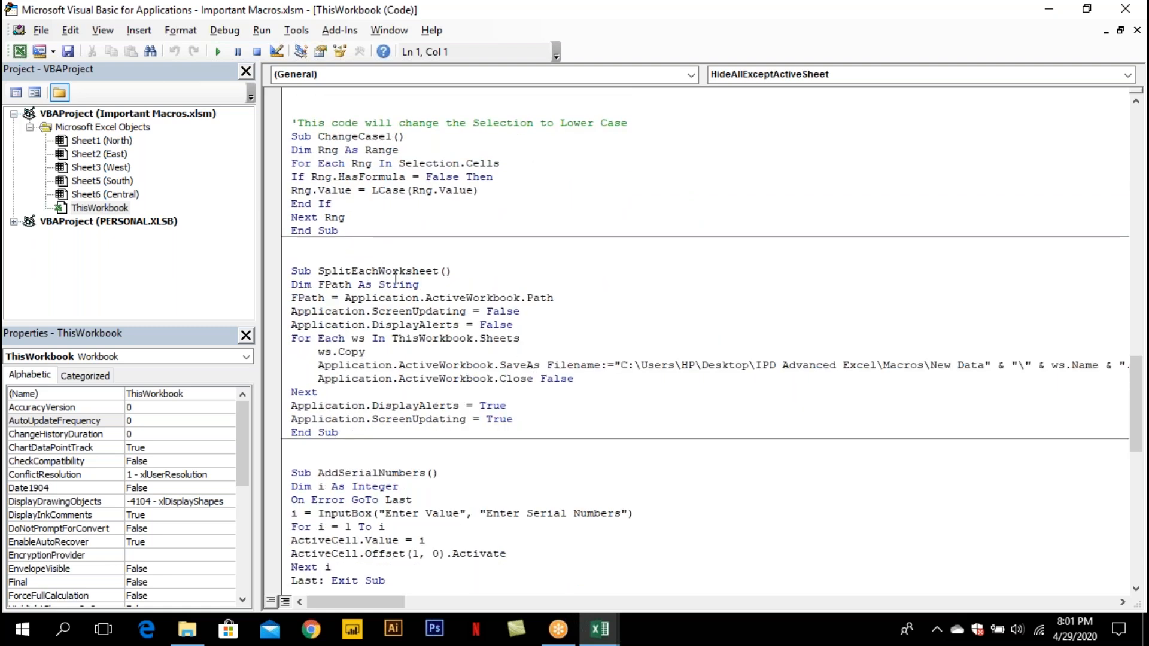
pyautogui.click(624, 364)
pyautogui.moveTo(623, 364); pyautogui.dragTo(987, 365)
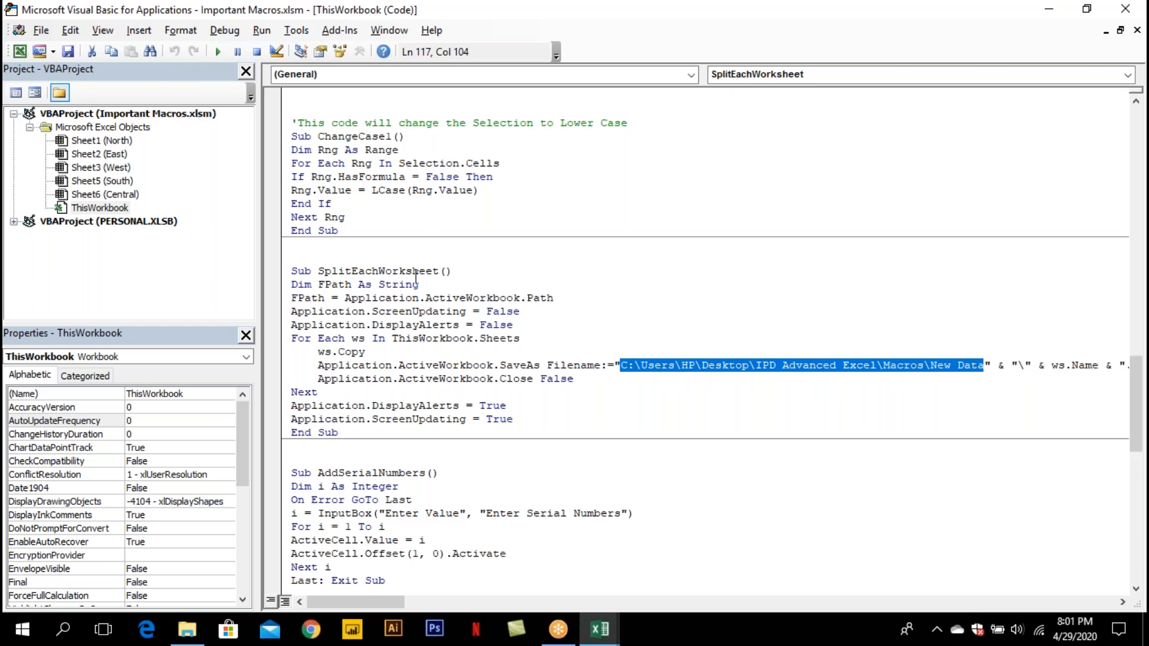
# Open the New Data folder inside Macros in File Explorer and copy its full path.
pyautogui.hotkey('alt', 'Tab')
pyautogui.press('Tab')
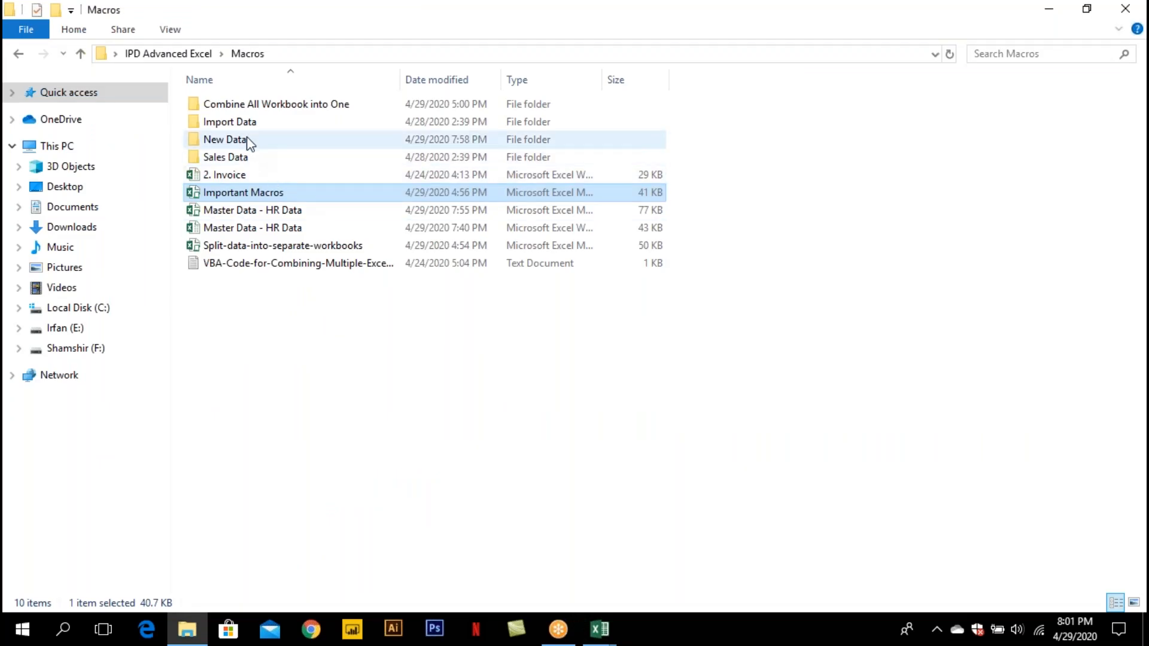
pyautogui.doubleClick(250, 144)
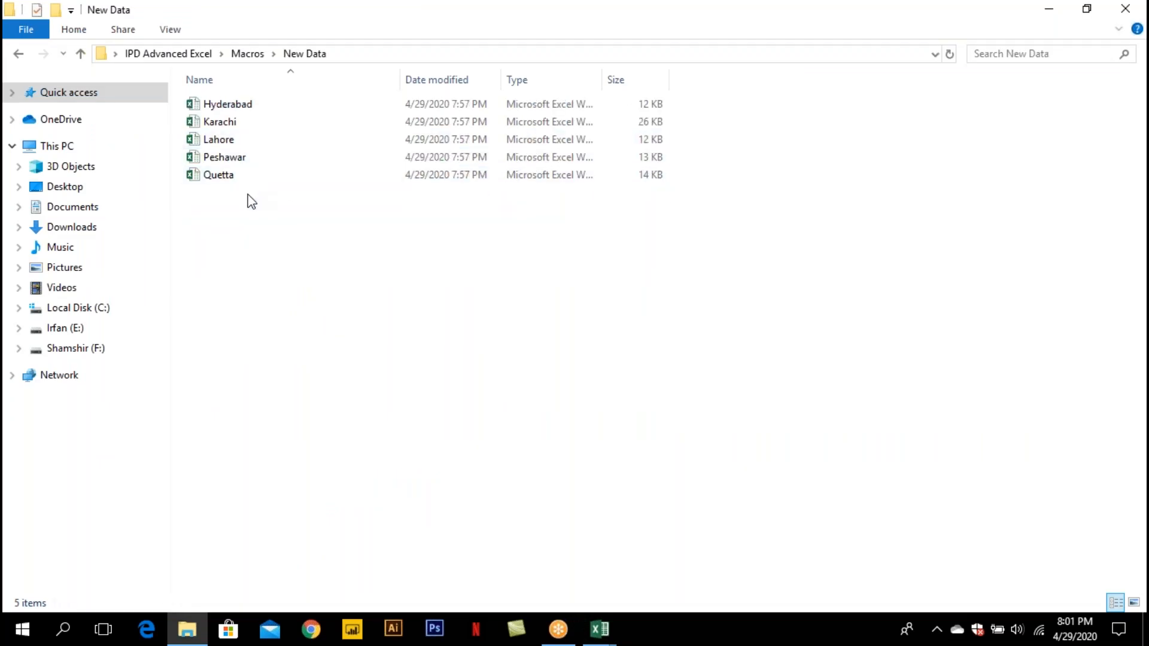
pyautogui.click(579, 55)
pyautogui.hotkey('ctrl', 'c')
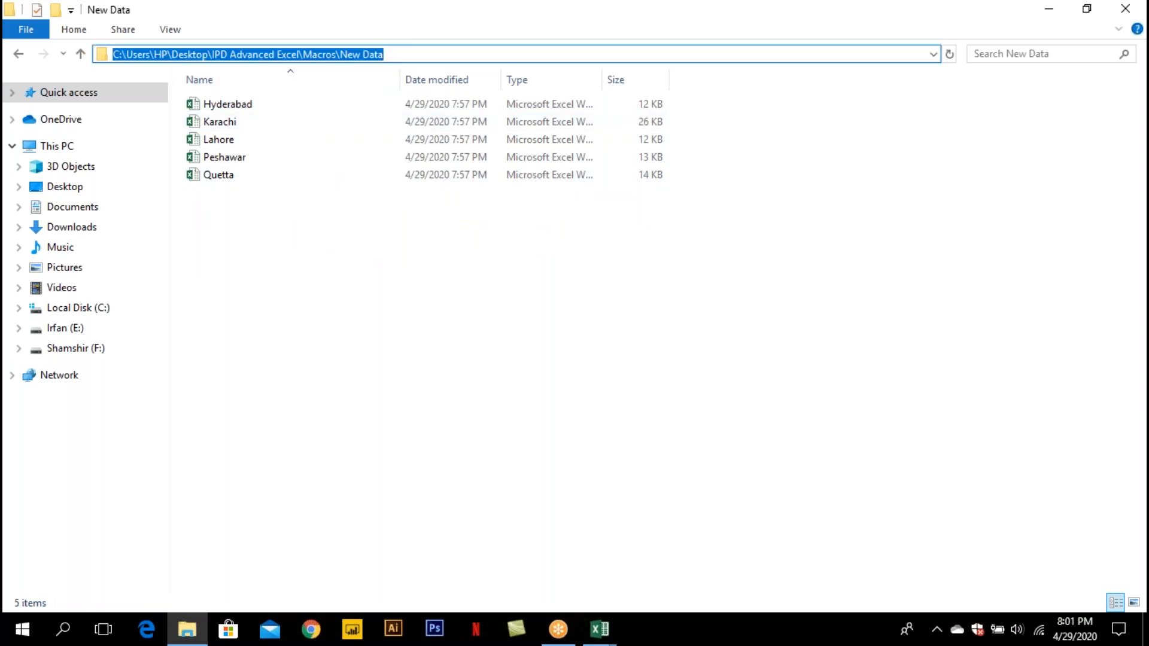
# Paste the copied folder path into the SaveAs line of SplitEachWorksheet and close the Visual Basic editor.
pyautogui.hotkey('alt', 'Tab')
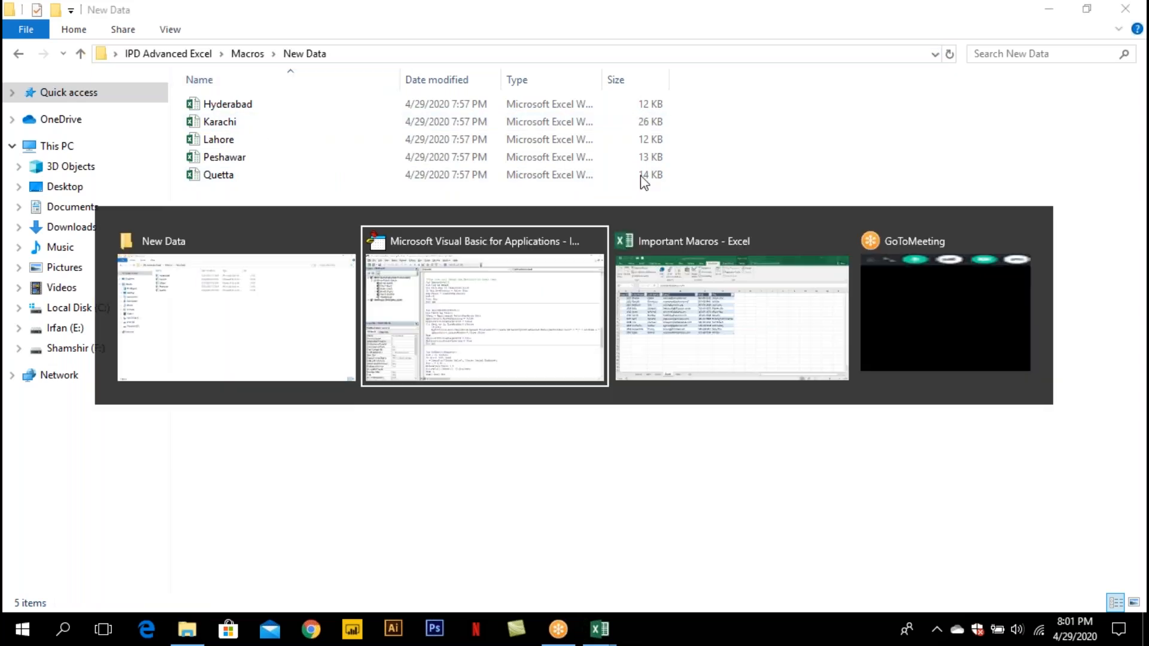
pyautogui.click(703, 264)
pyautogui.hotkey('alt', 'Tab')
pyautogui.press('Tab')
pyautogui.hotkey('alt', 'Tab')
pyautogui.hotkey('alt', 'Tab')
pyautogui.hotkey('ctrl', 'v')
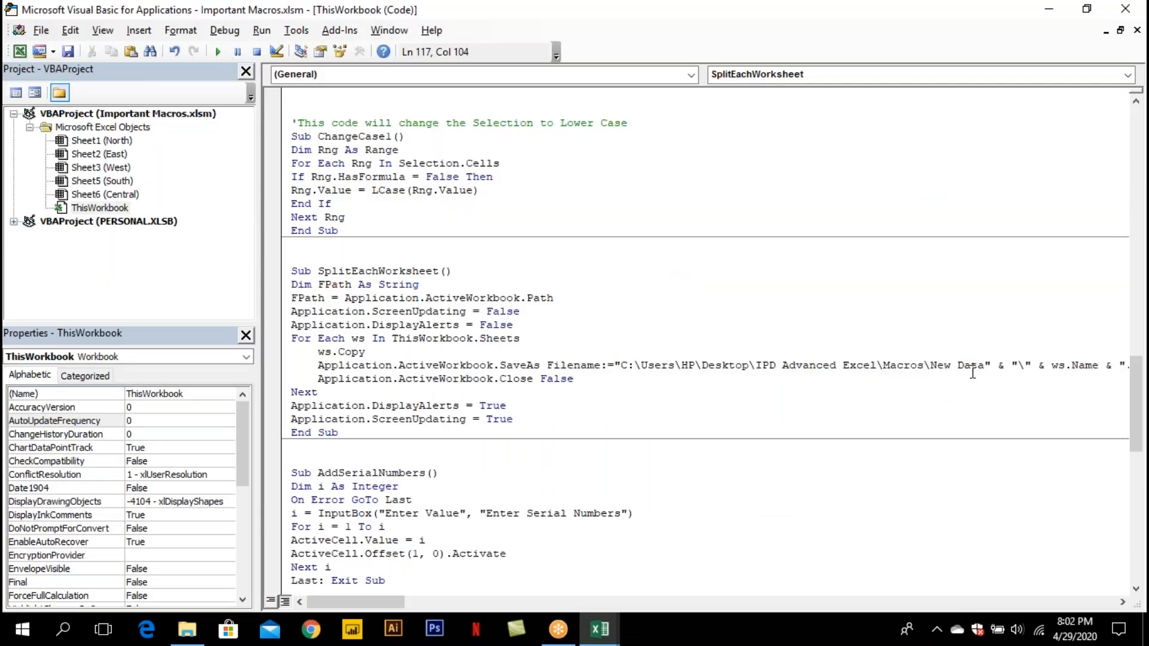
pyautogui.click(615, 366)
pyautogui.doubleClick(13, 8)
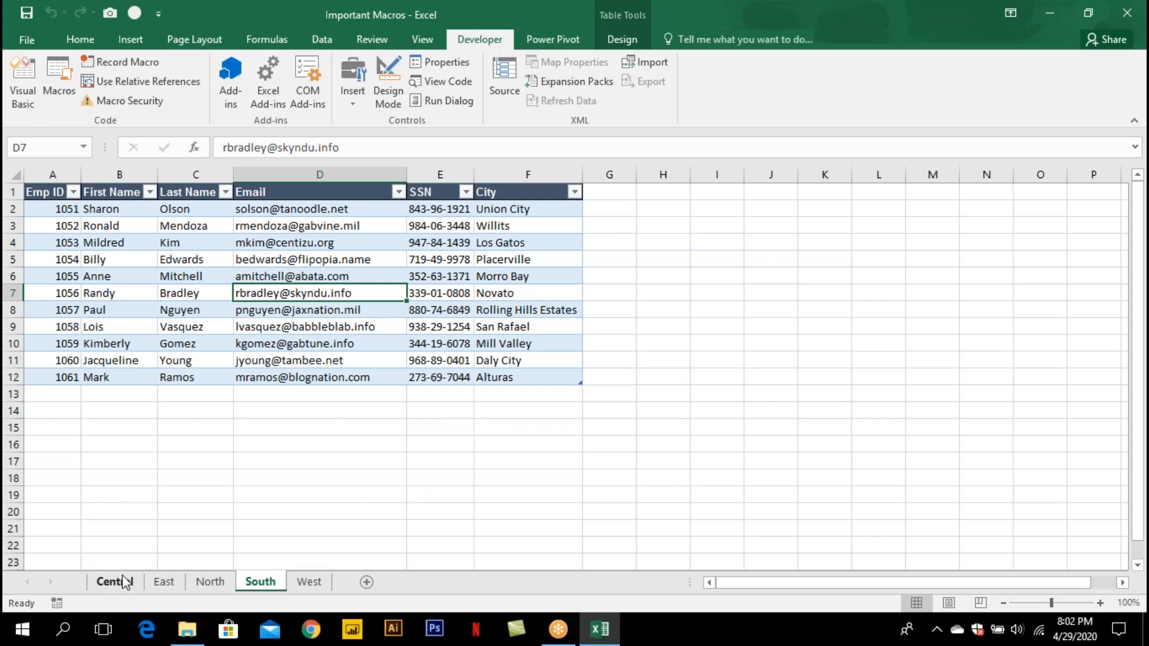
# Run the ThisWorkbook.SplitEachWorksheet macro on Important Macros to save each sheet as a separate workbook.
pyautogui.click(117, 584)
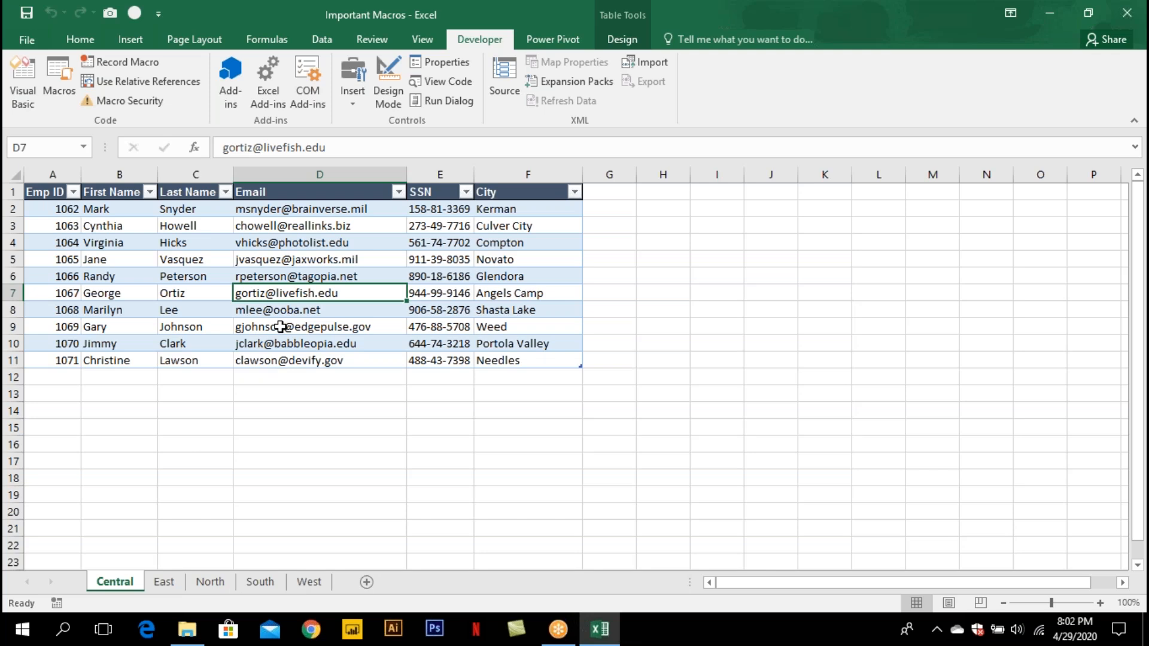
pyautogui.hotkey('alt', 'Tab')
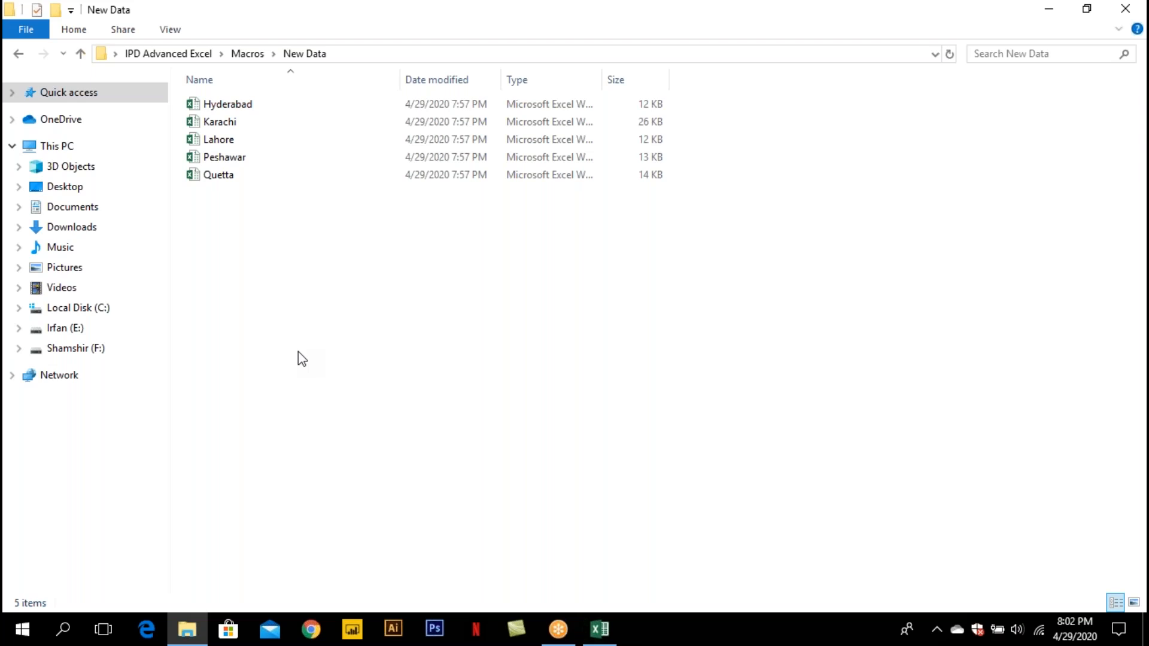
pyautogui.hotkey('alt', 'Tab')
pyautogui.click(133, 226)
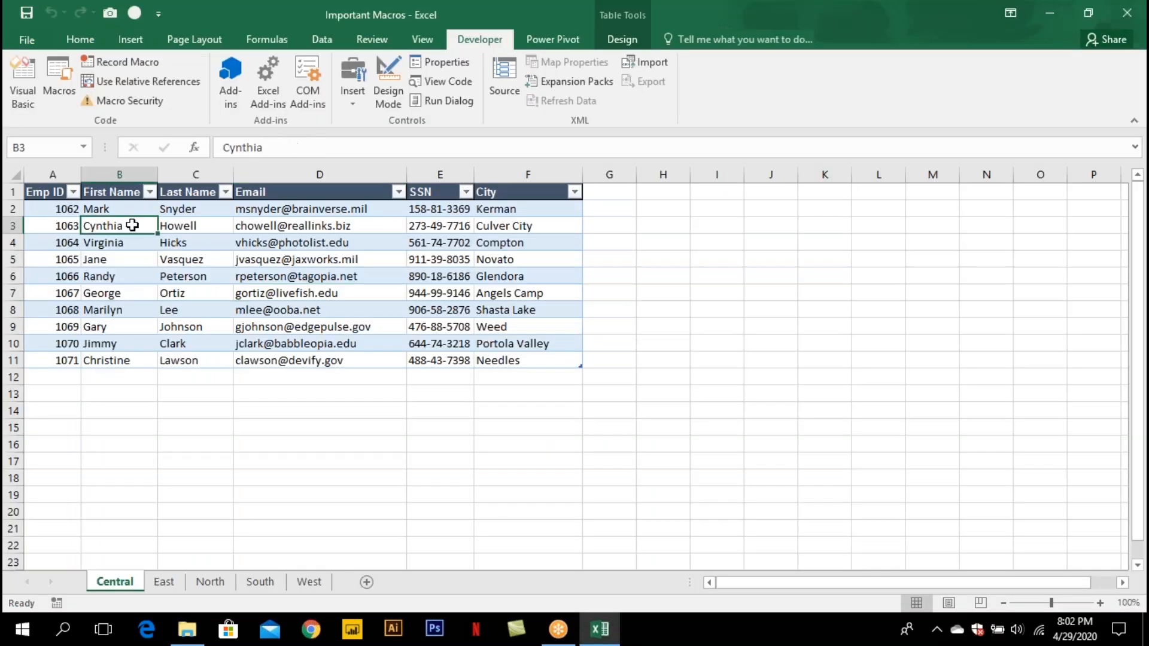
pyautogui.click(62, 79)
pyautogui.scroll(-3, 449, 395)
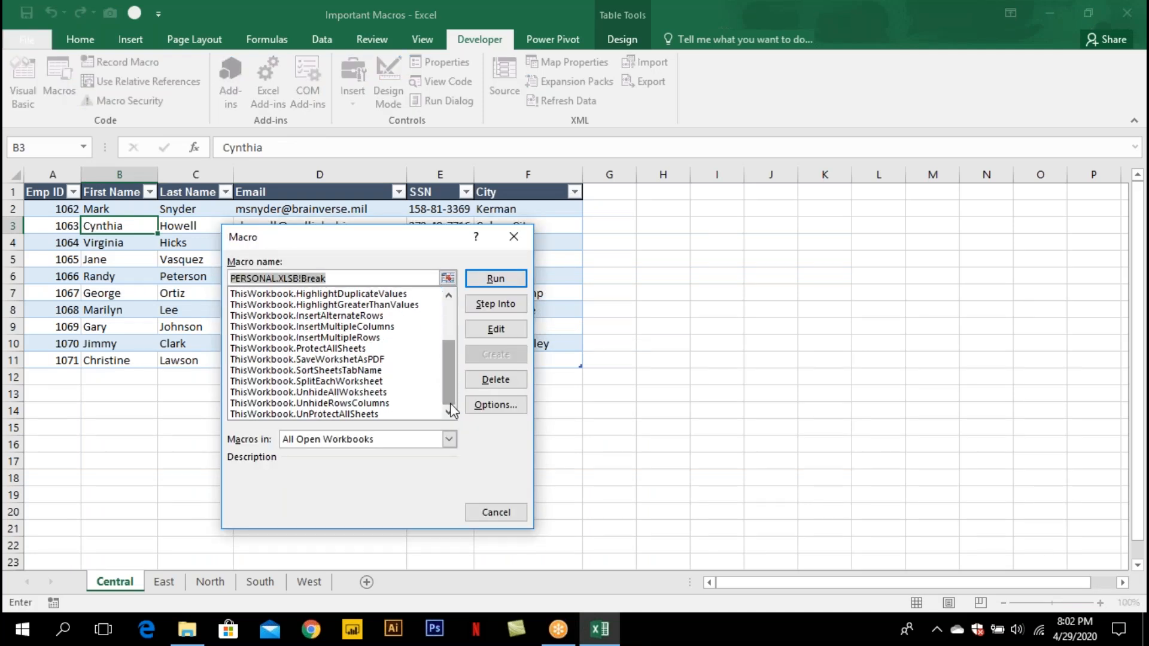
pyautogui.click(330, 383)
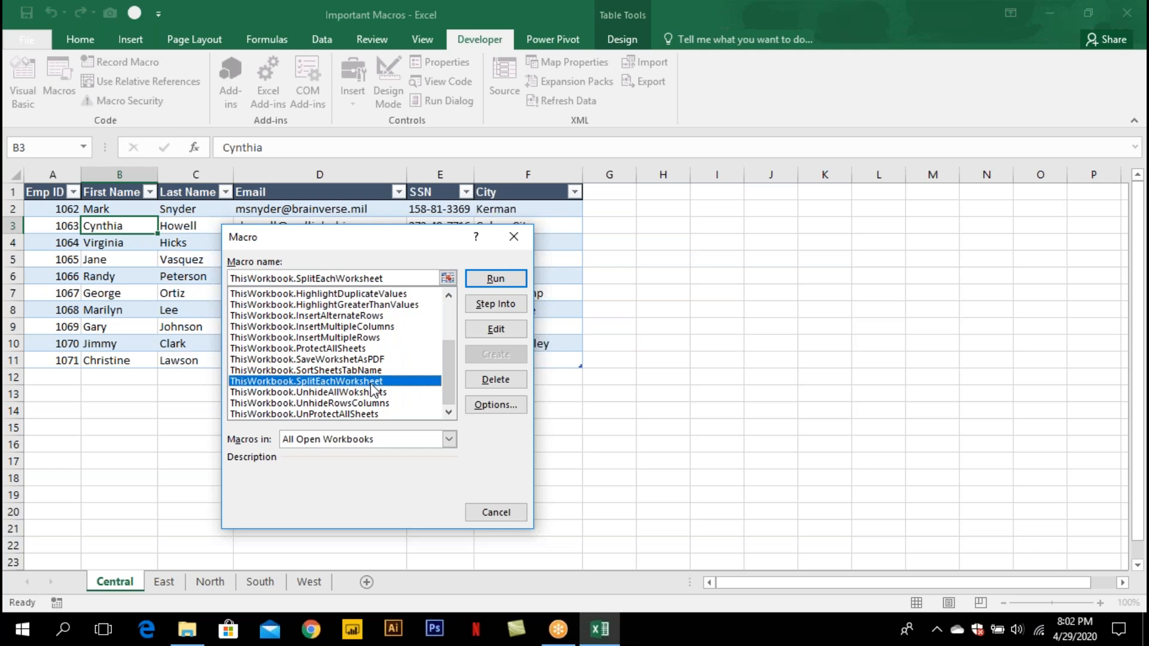
pyautogui.click(494, 278)
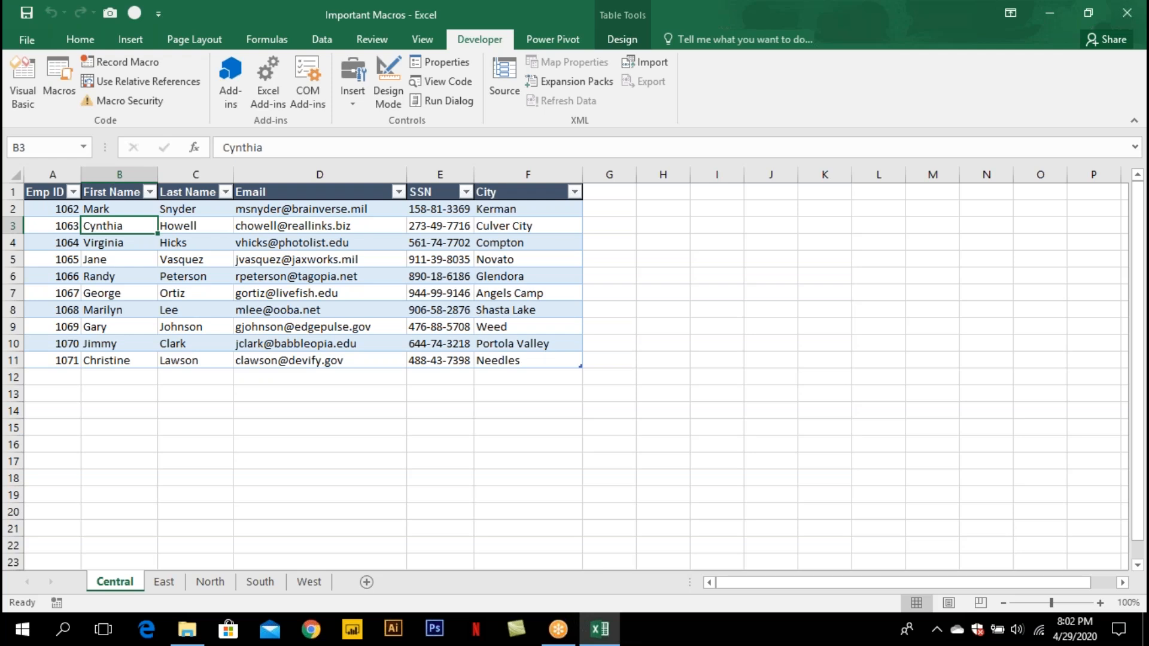
# Sort the New Data folder by date modified and inspect the exported North workbook, then return to the folder.
pyautogui.hotkey('alt', 'Tab')
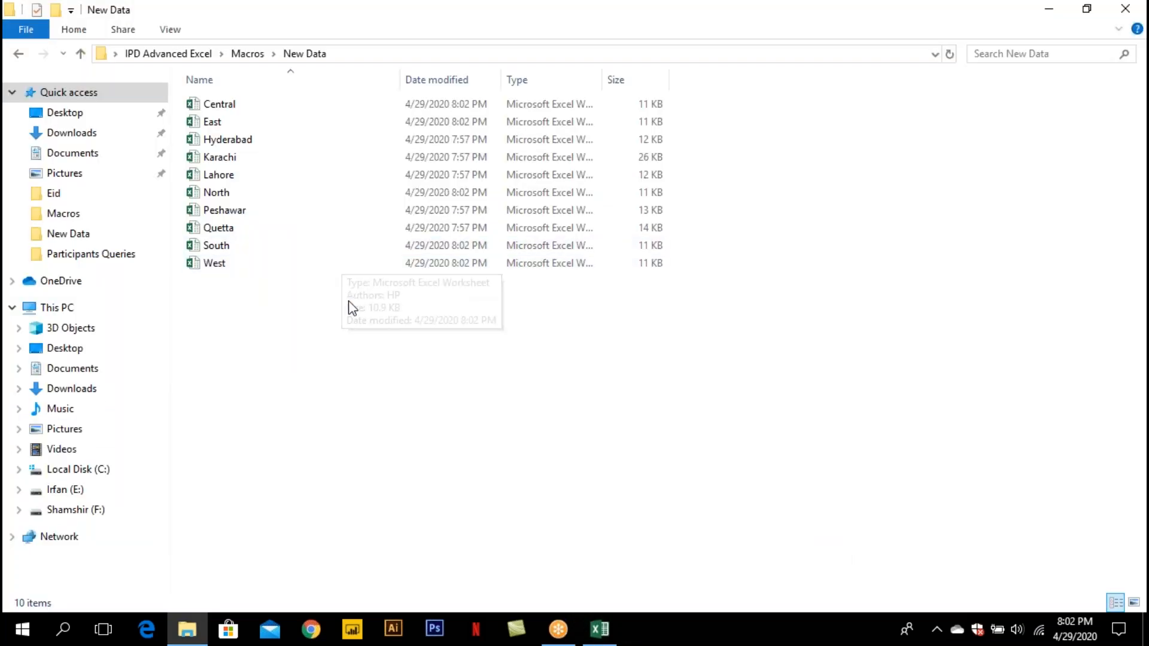
pyautogui.click(462, 81)
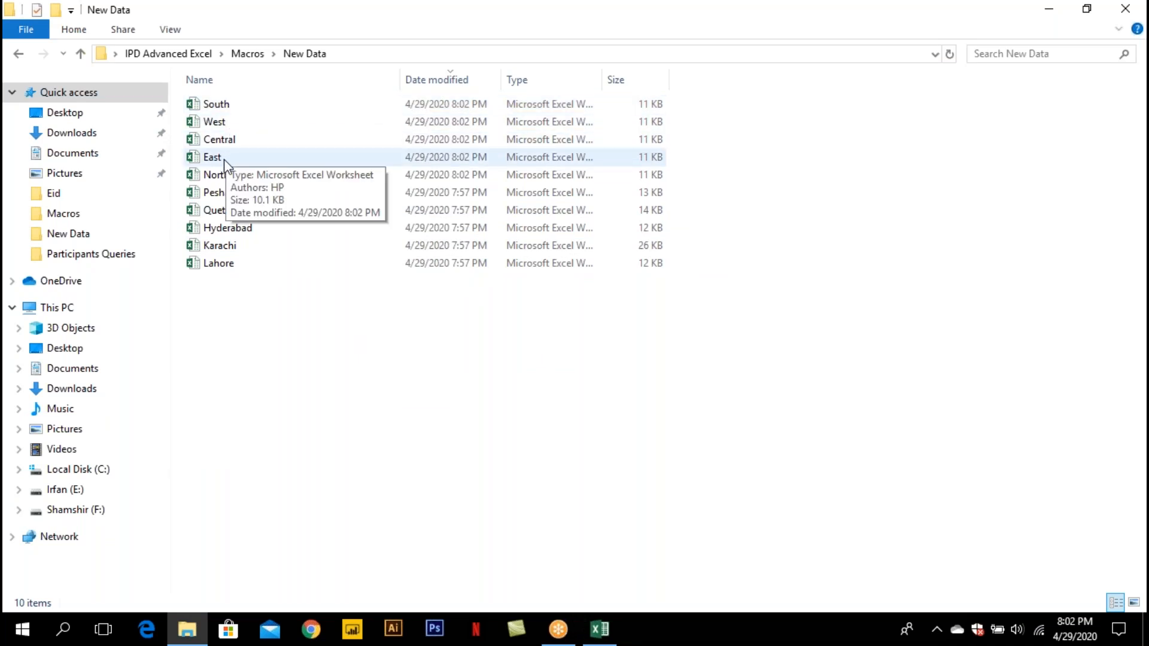
pyautogui.doubleClick(227, 178)
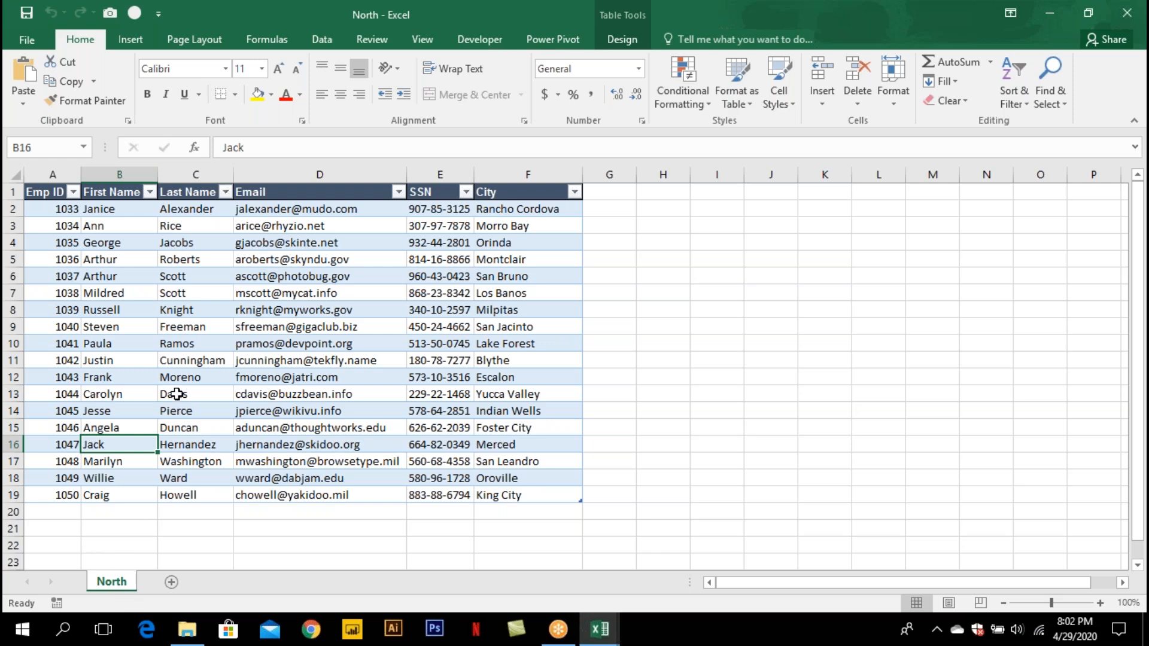
pyautogui.hotkey('ctrl', 'w')
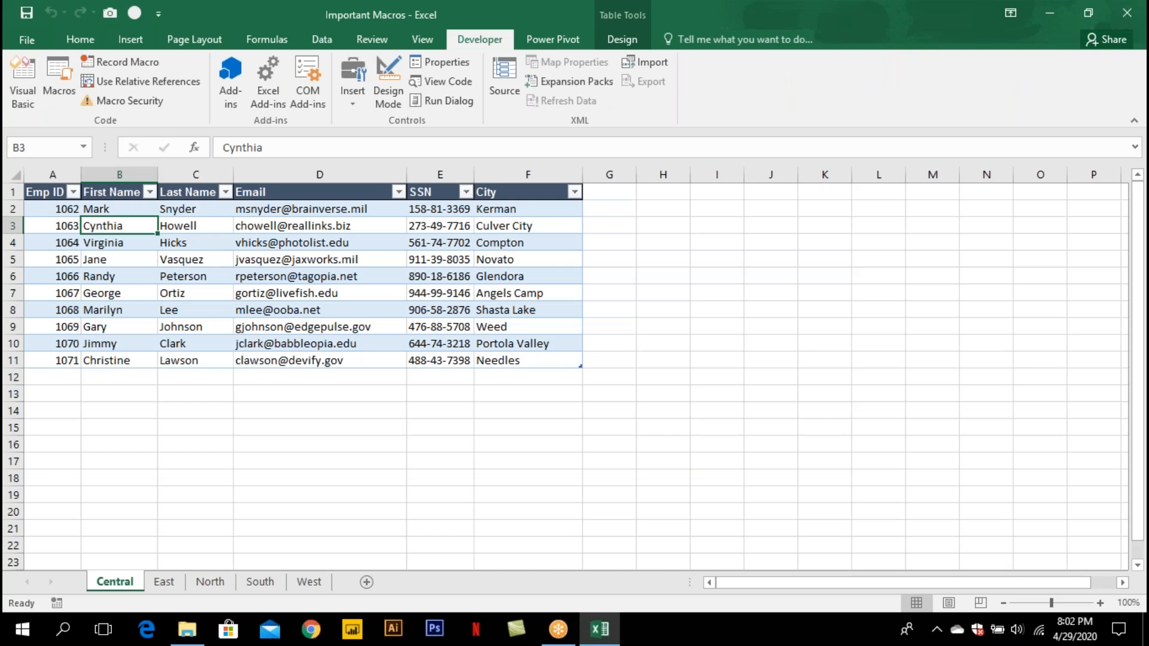
pyautogui.hotkey('alt', 'Tab')
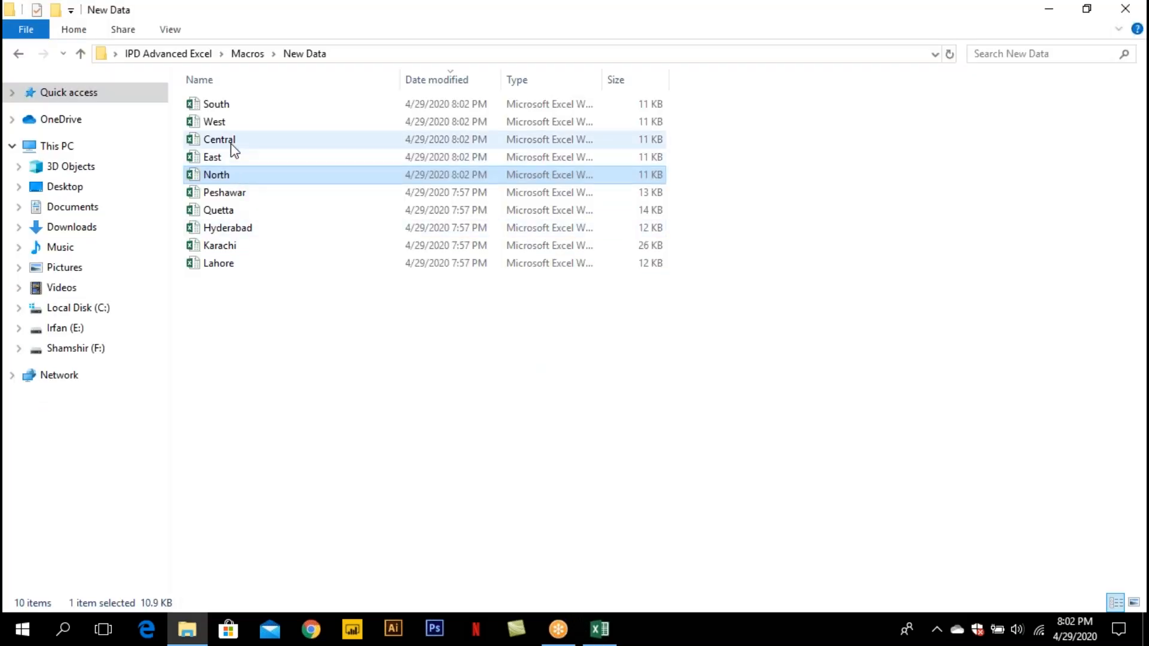
# Open the exported Central workbook, then select the files South through North in the New Data folder.
pyautogui.click(233, 147)
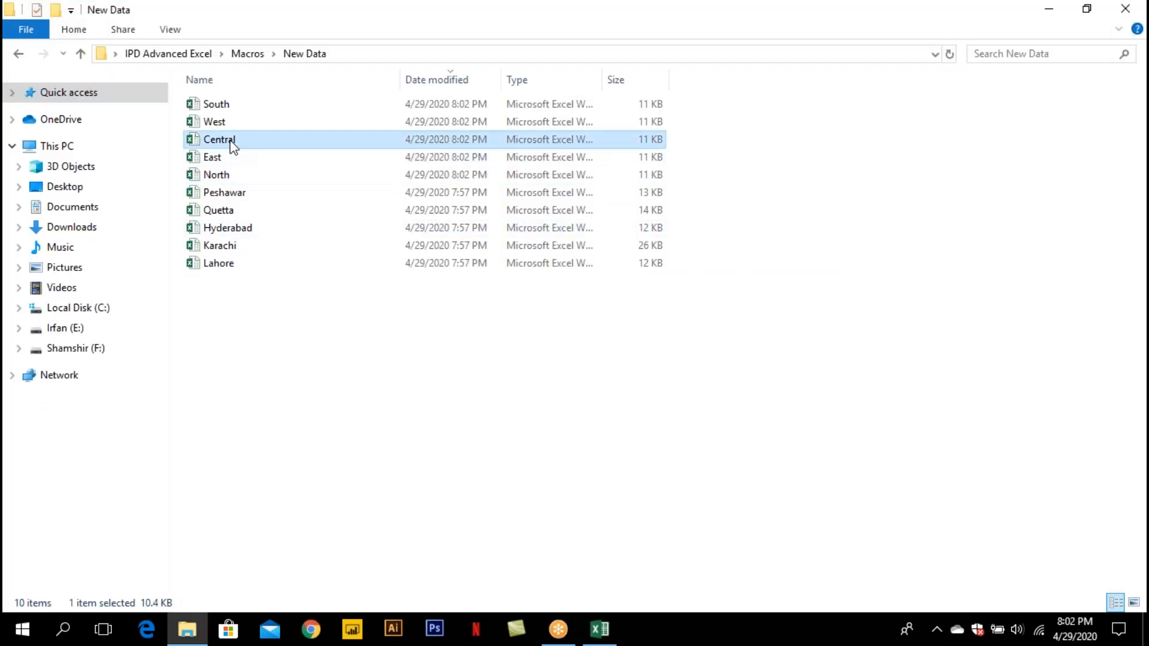
pyautogui.doubleClick(234, 147)
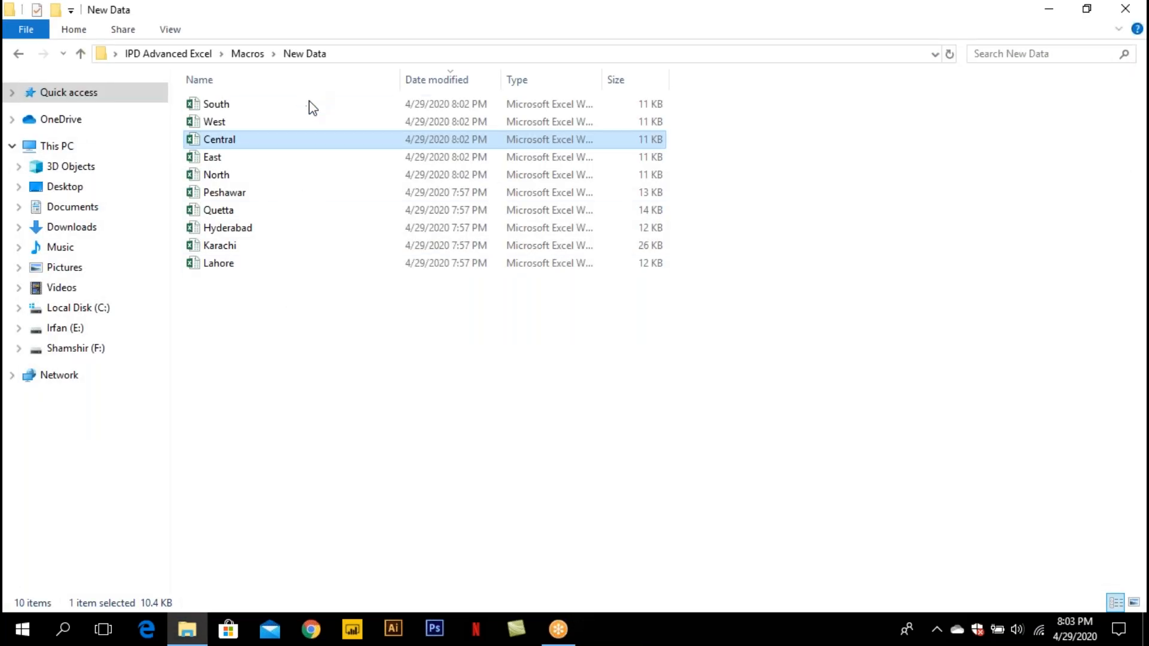
pyautogui.click(228, 104)
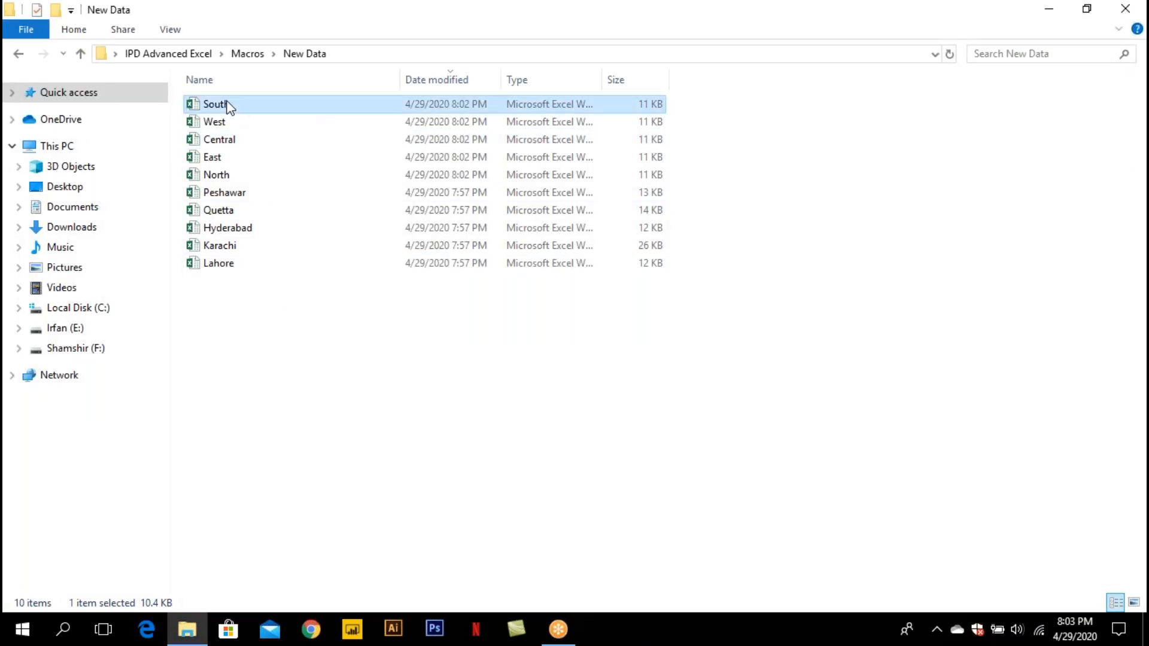
pyautogui.keyDown('shift'); pyautogui.click(239, 177); pyautogui.keyUp('shift')
# Open the workbook 00. Multi Vlookup Using Helper Column from the Day - 3 folder of IPD Advanced Excel.
pyautogui.click(242, 54)
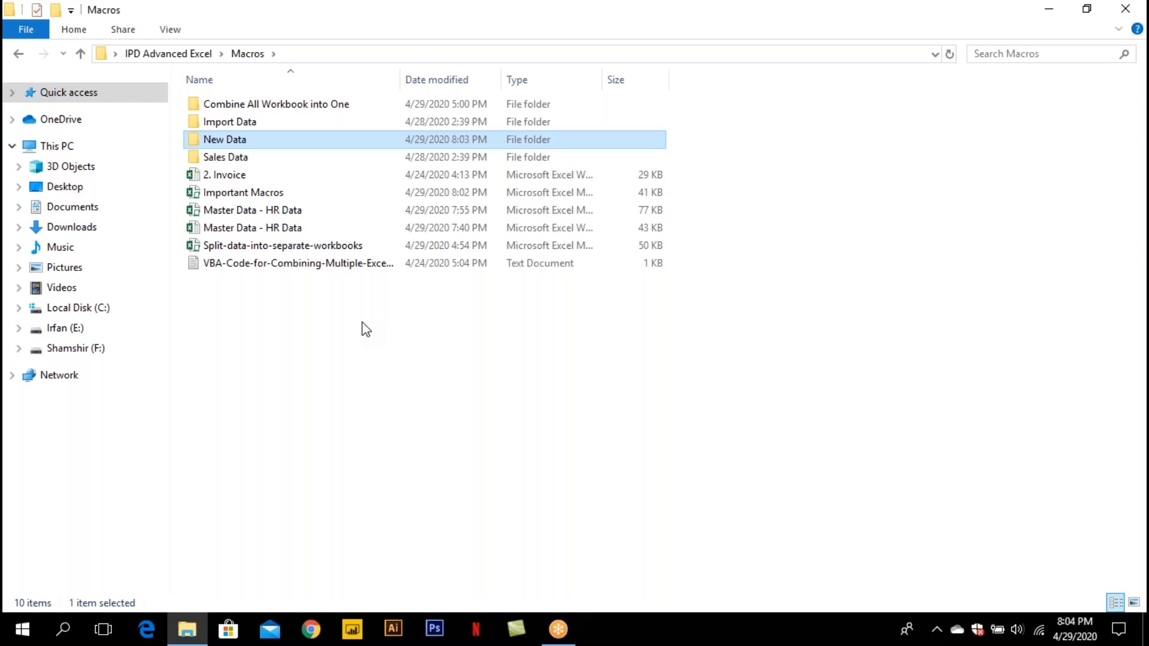
pyautogui.click(203, 59)
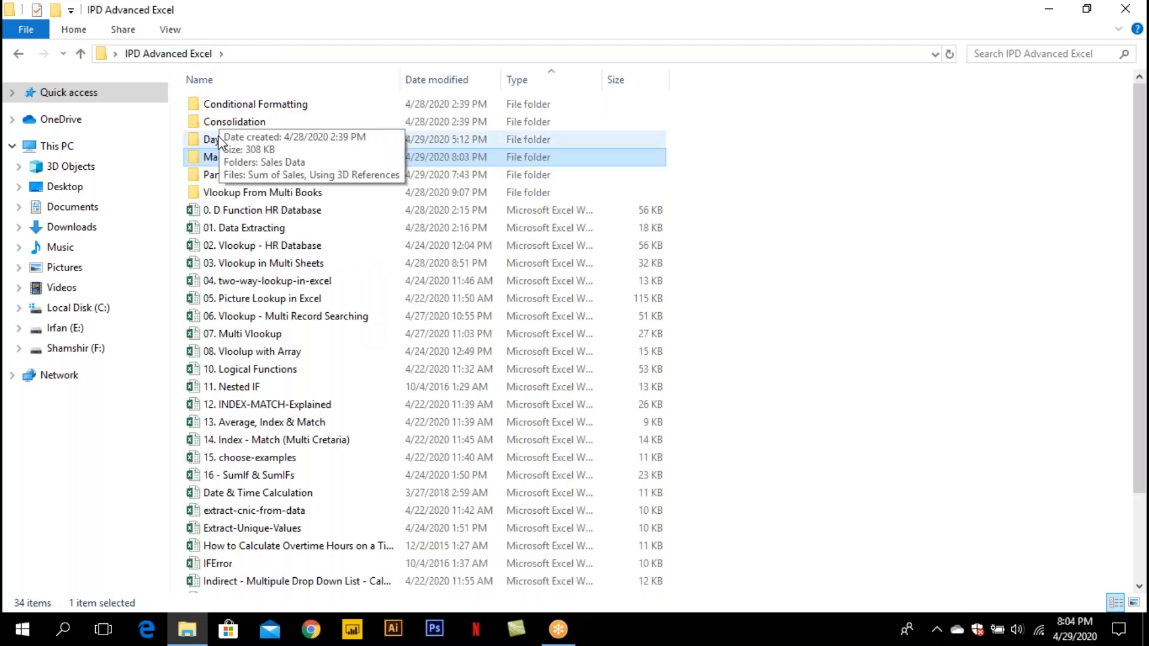
pyautogui.doubleClick(219, 143)
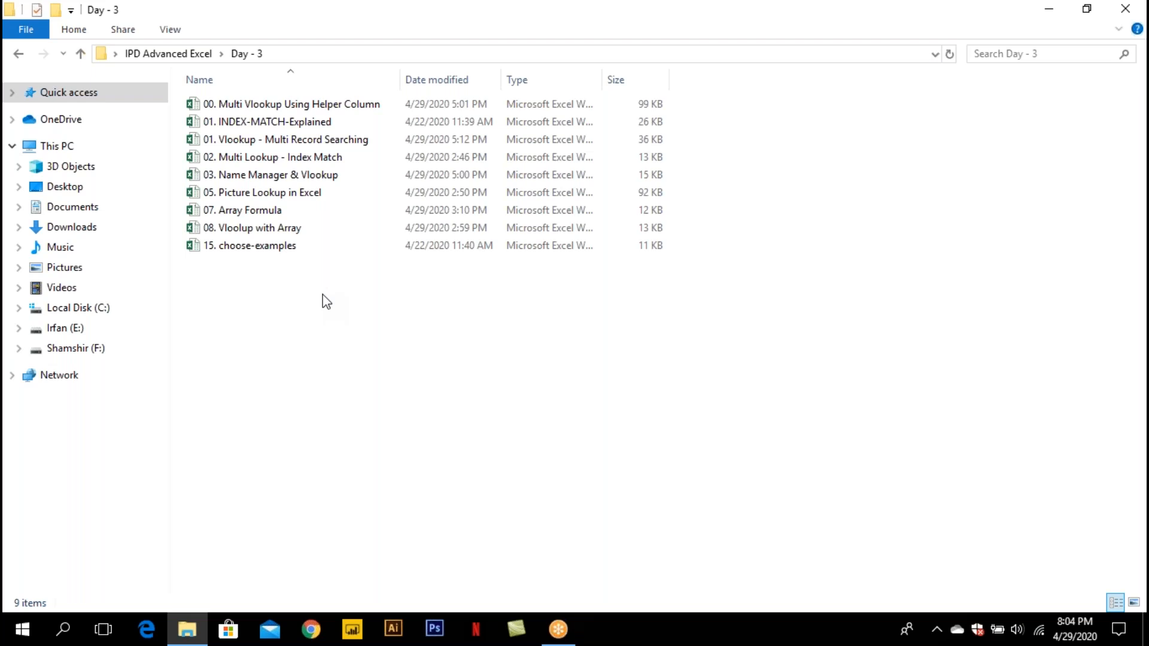
pyautogui.doubleClick(334, 103)
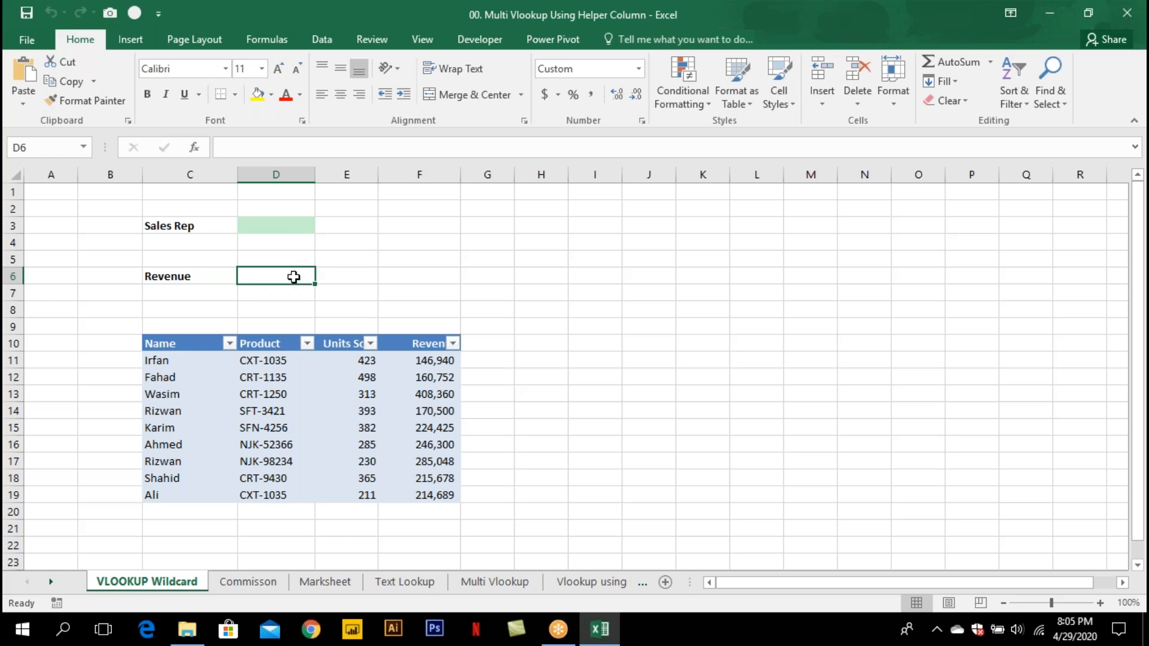
# Enter the sales rep's name from the table's first row in cell D3 of the VLOOKUP Wildcard sheet.
pyautogui.click(300, 226)
pyautogui.write('Irfan')
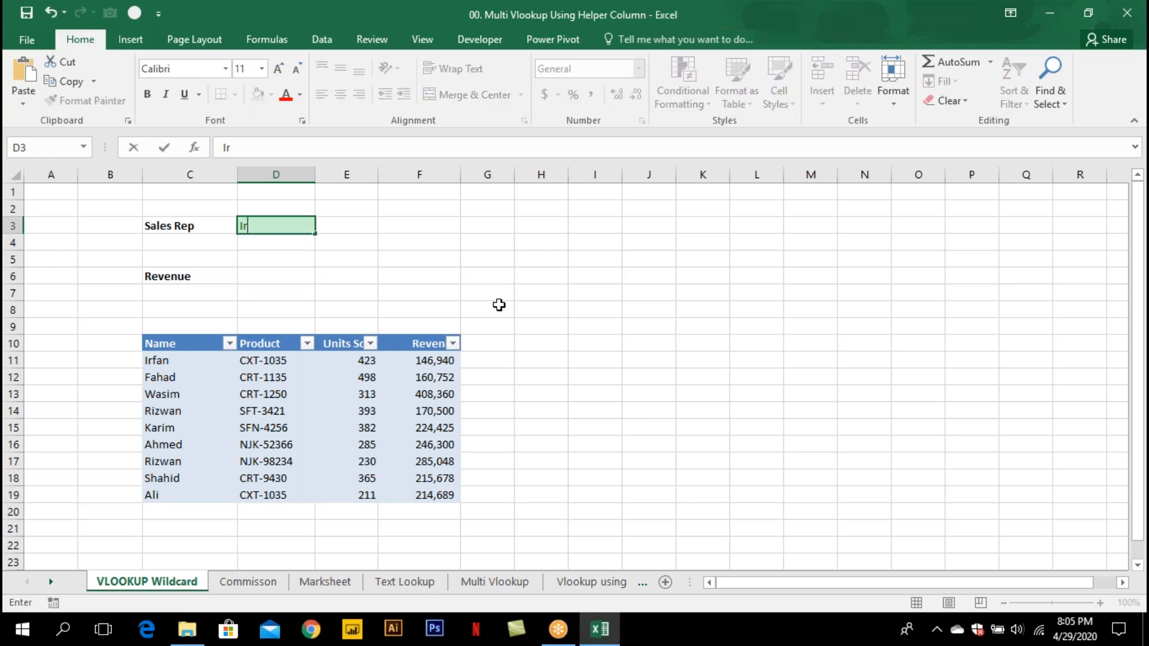
pyautogui.press('Return')
pyautogui.press('Return')
pyautogui.press('Return')
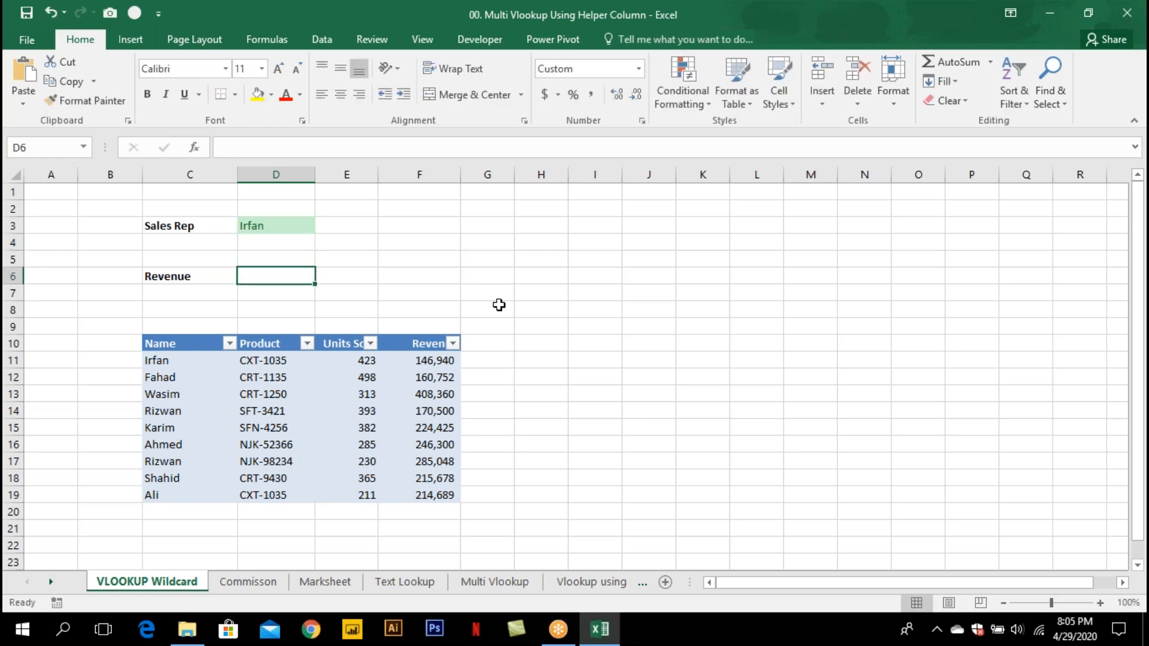
# Enter the formula =VLOOKUP(D3,C10:F19,4,0) in Revenue cell D6 to look up the sales rep's revenue.
pyautogui.scroll(1, 497, 377)
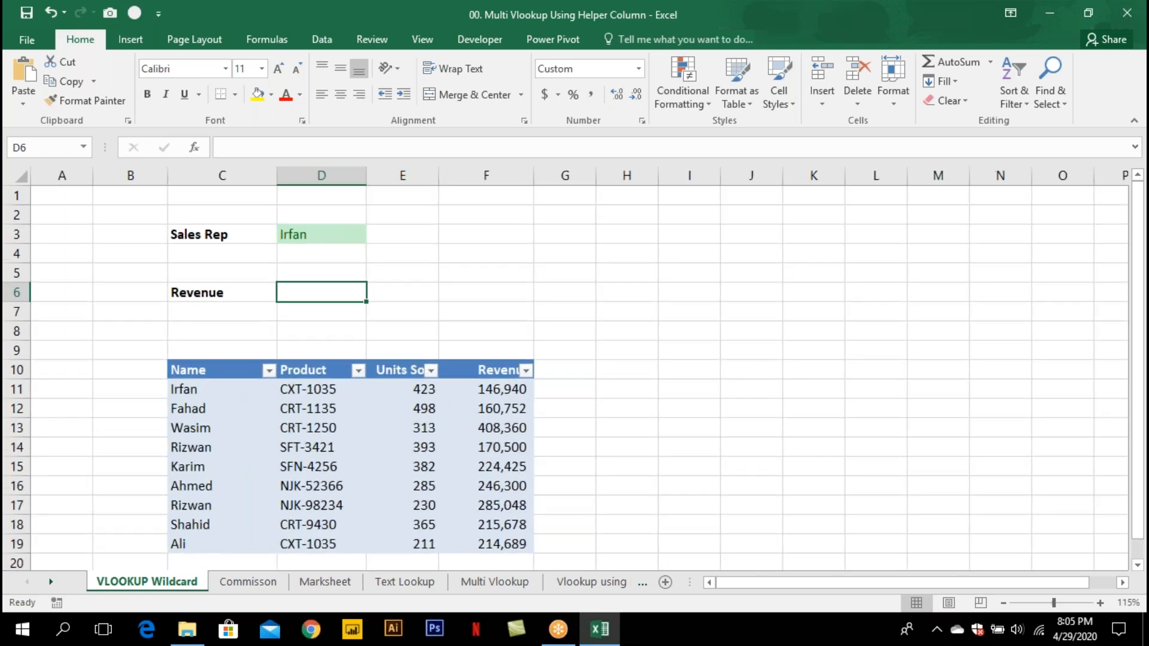
pyautogui.write('=vlookup(')
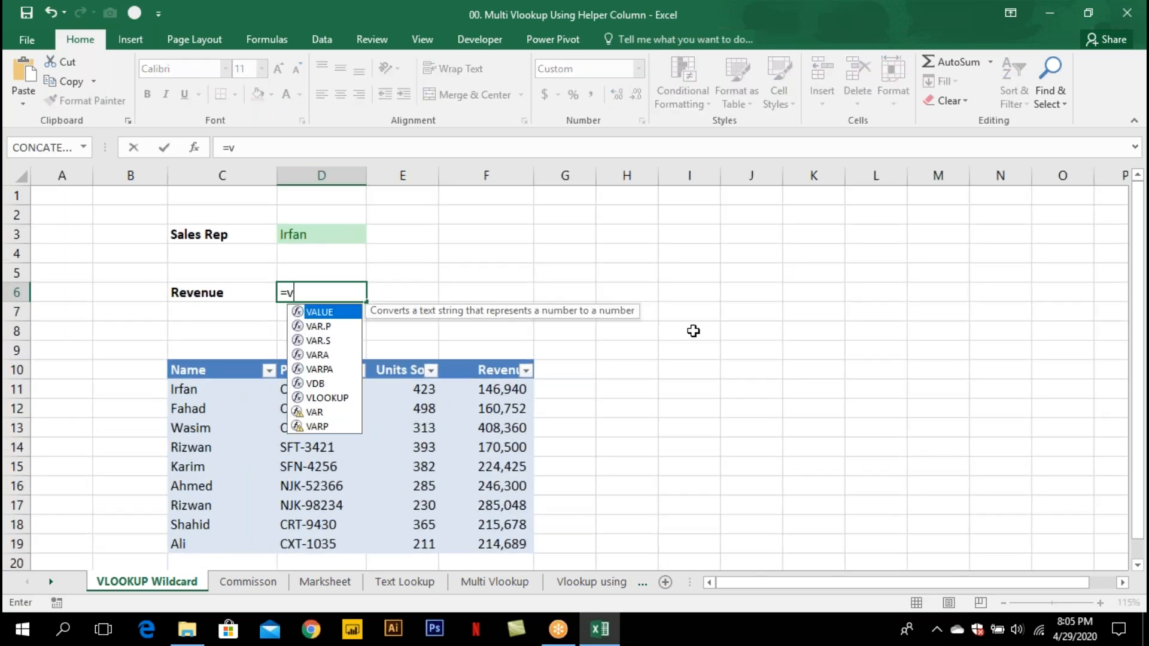
pyautogui.press('Up')
pyautogui.press('Up')
pyautogui.press('Up')
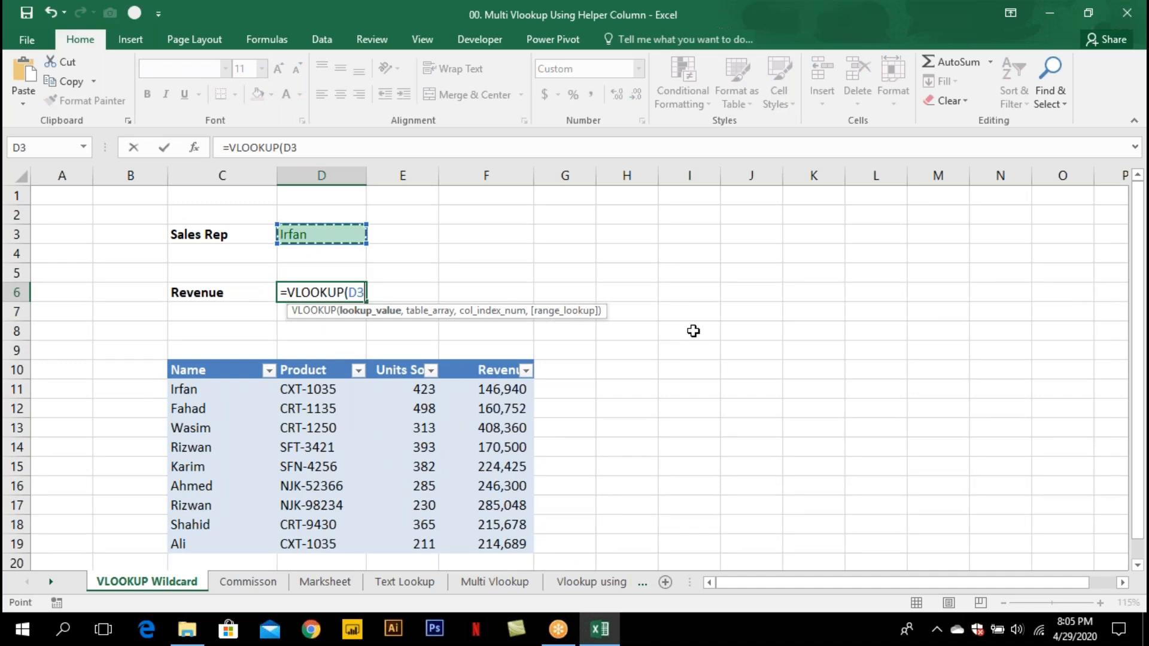
pyautogui.write('m')
pyautogui.press('BackSpace')
pyautogui.write(',')
pyautogui.moveTo(225, 370); pyautogui.dragTo(482, 545)
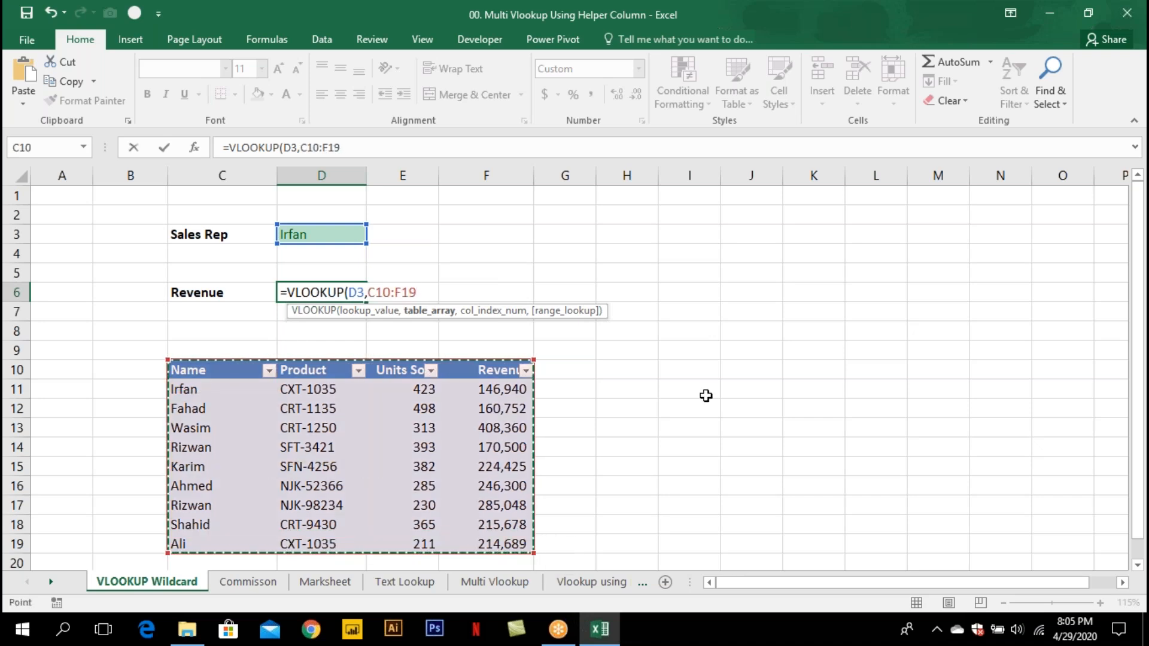
pyautogui.write(',2,')
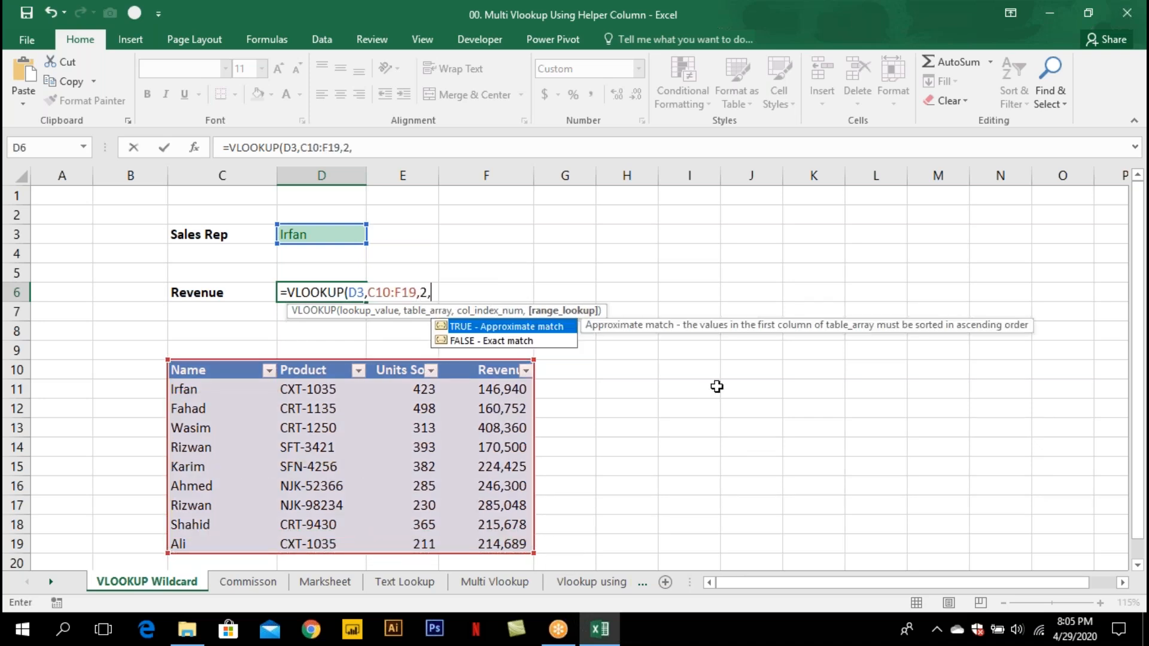
pyautogui.write('0')
pyautogui.press('BackSpace')
pyautogui.press('BackSpace')
pyautogui.press('BackSpace')
pyautogui.write('4,0')
pyautogui.press('Return')
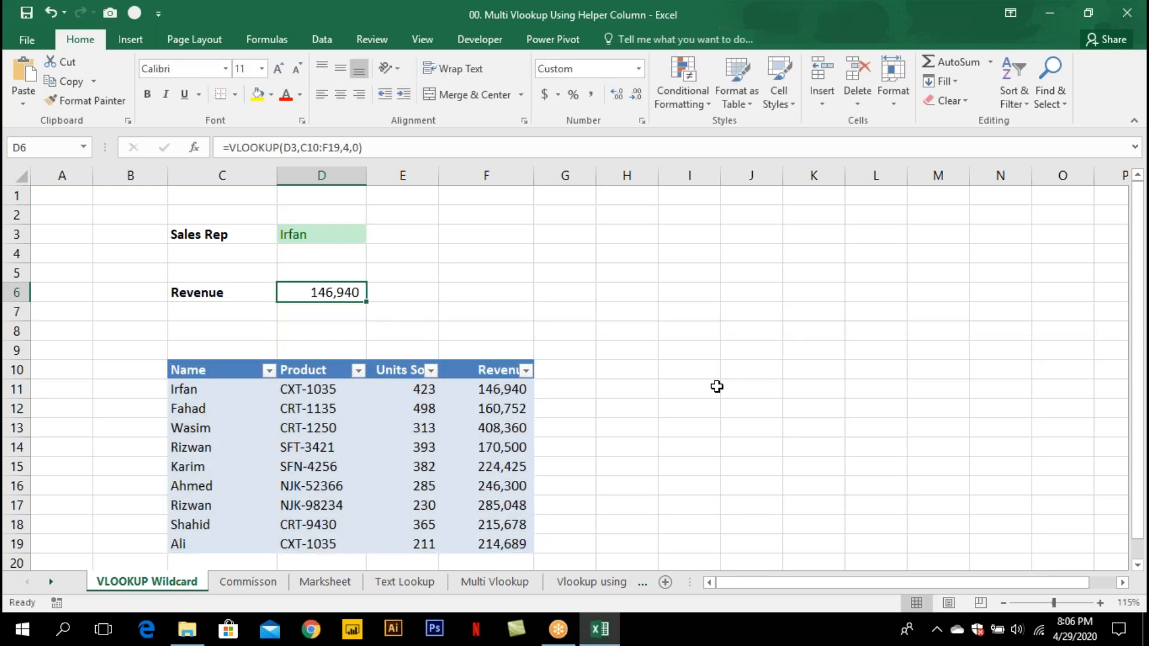
# Review the Sales Rep entry in D3 and the Revenue lookup formula in D6.
pyautogui.press('Up')
pyautogui.press('Up')
pyautogui.press('Up')
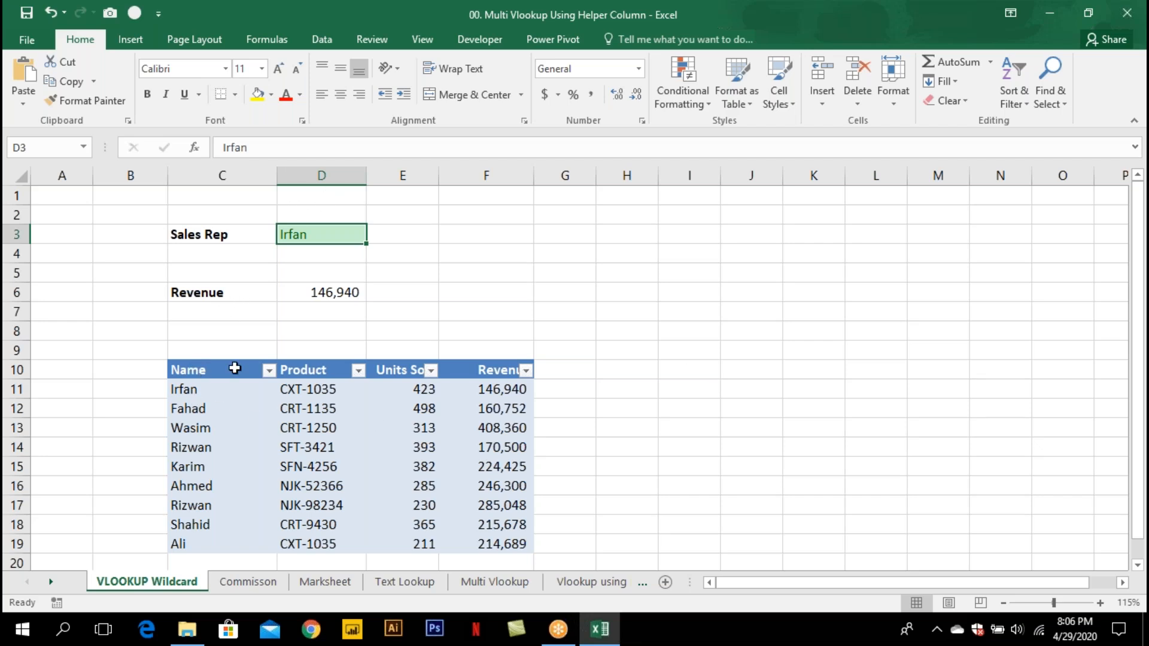
pyautogui.click(346, 291)
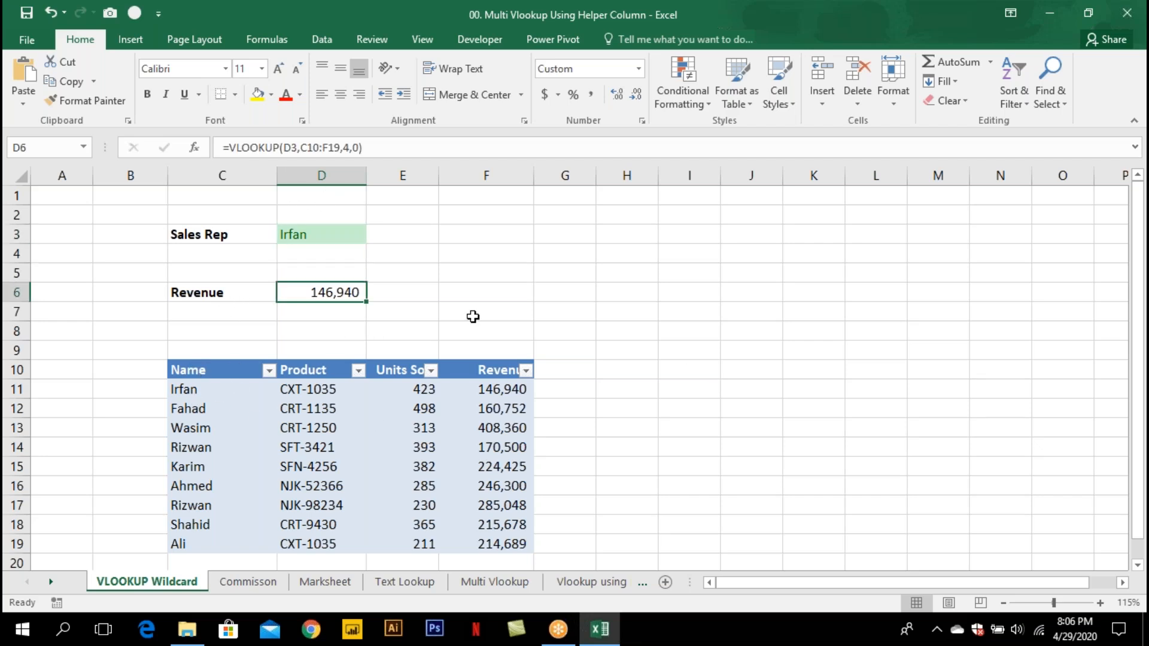
pyautogui.click(338, 234)
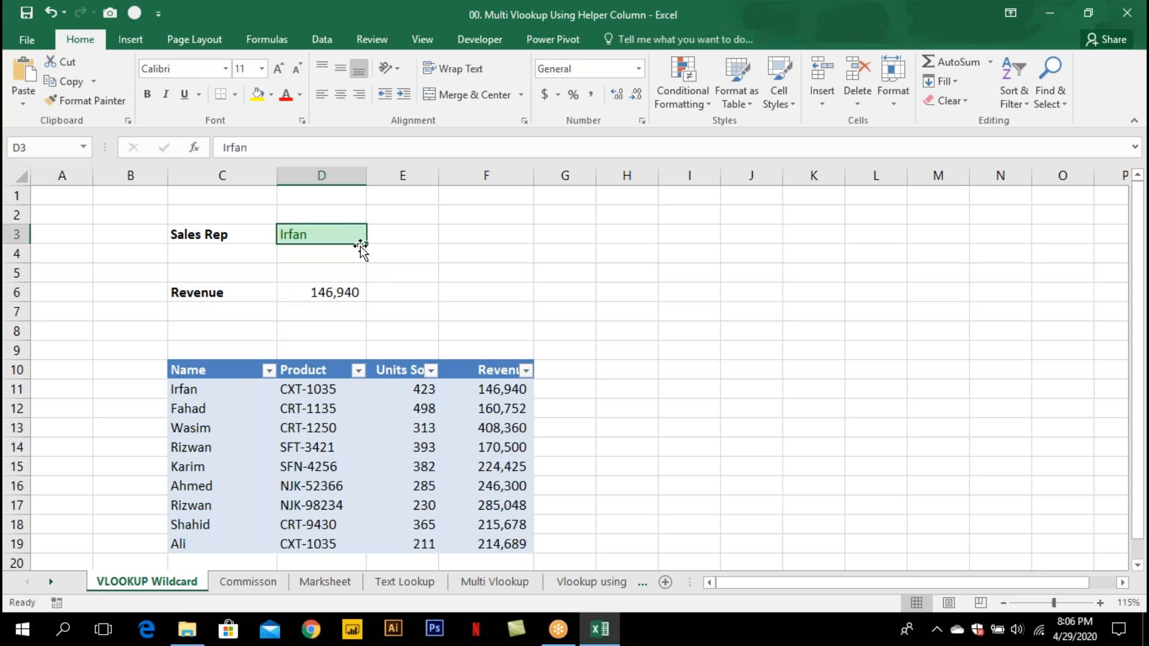
# Shorten the sales rep's name in cell D3 to its first three letters to test the Revenue lookup.
pyautogui.press('F2')
pyautogui.press('BackSpace')
pyautogui.press('BackSpace')
pyautogui.press('Return')
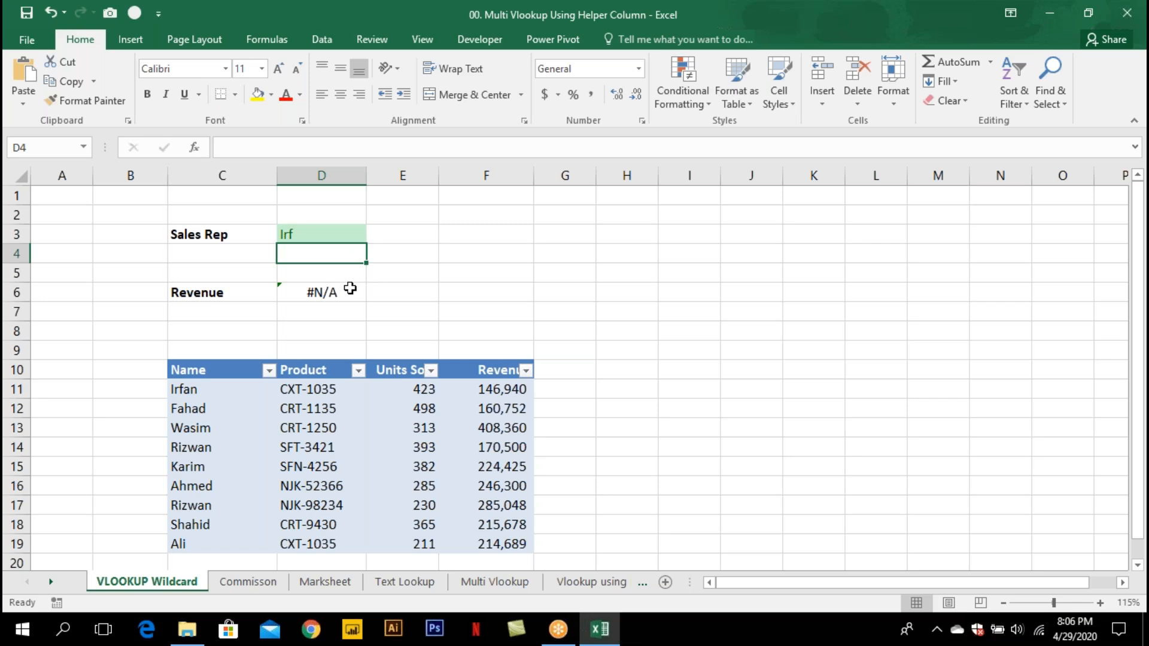
pyautogui.click(200, 390)
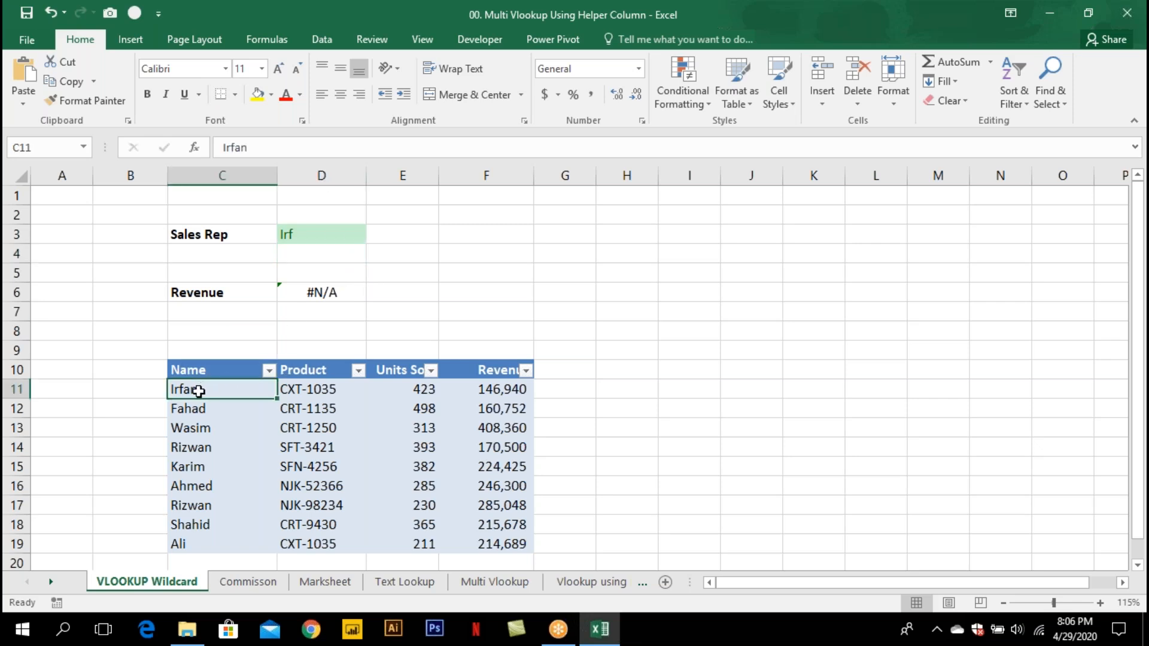
# Append the ? wildcard to the shortened sales rep name in D3.
pyautogui.click(331, 234)
pyautogui.press('F2')
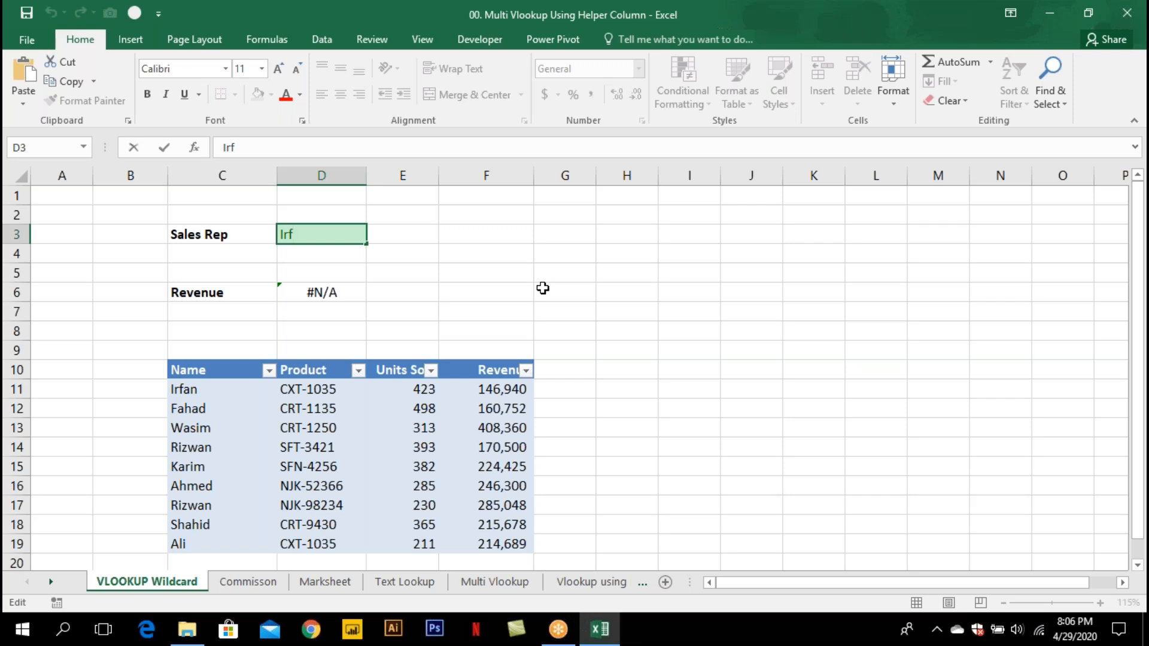
pyautogui.write('?')
pyautogui.press('Return')
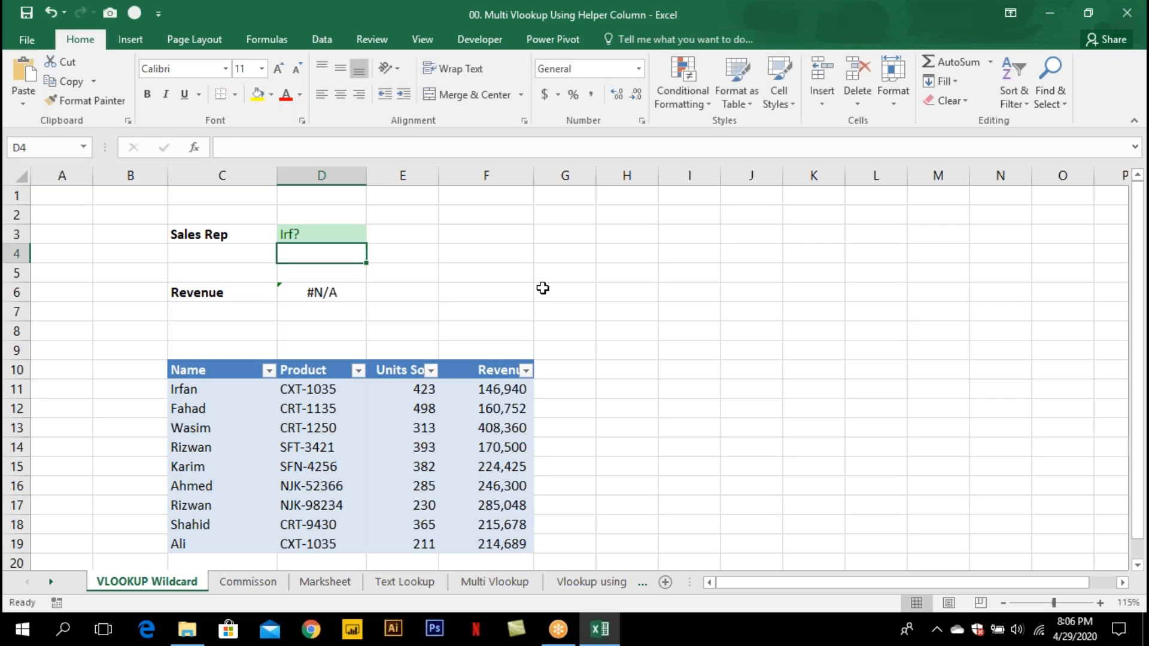
# Replace the ? wildcard in D3 with the * wildcard, keeping the name's first three letters.
pyautogui.press('Up')
pyautogui.press('F2')
pyautogui.press('BackSpace')
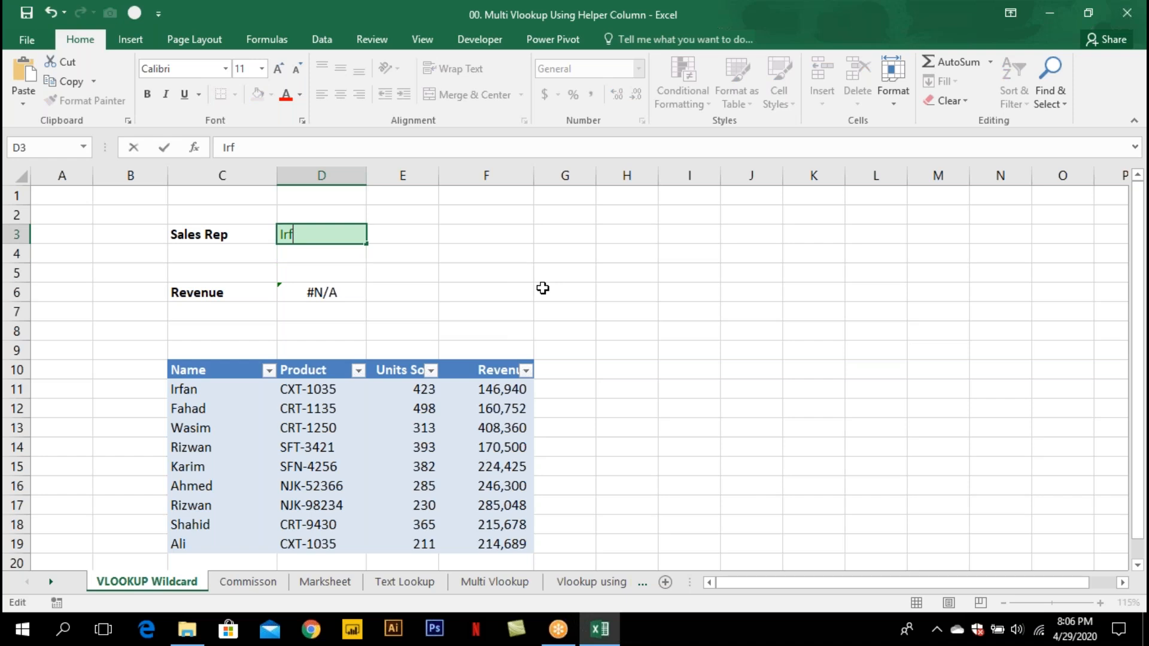
pyautogui.write('*')
pyautogui.press('Return')
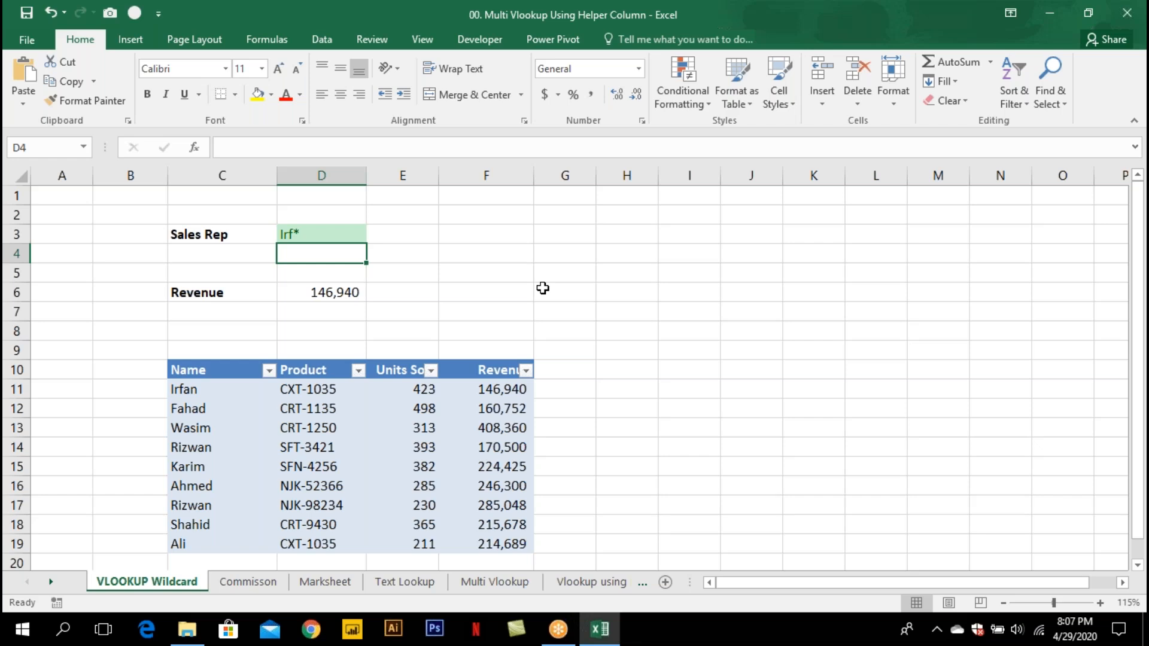
pyautogui.press('Up')
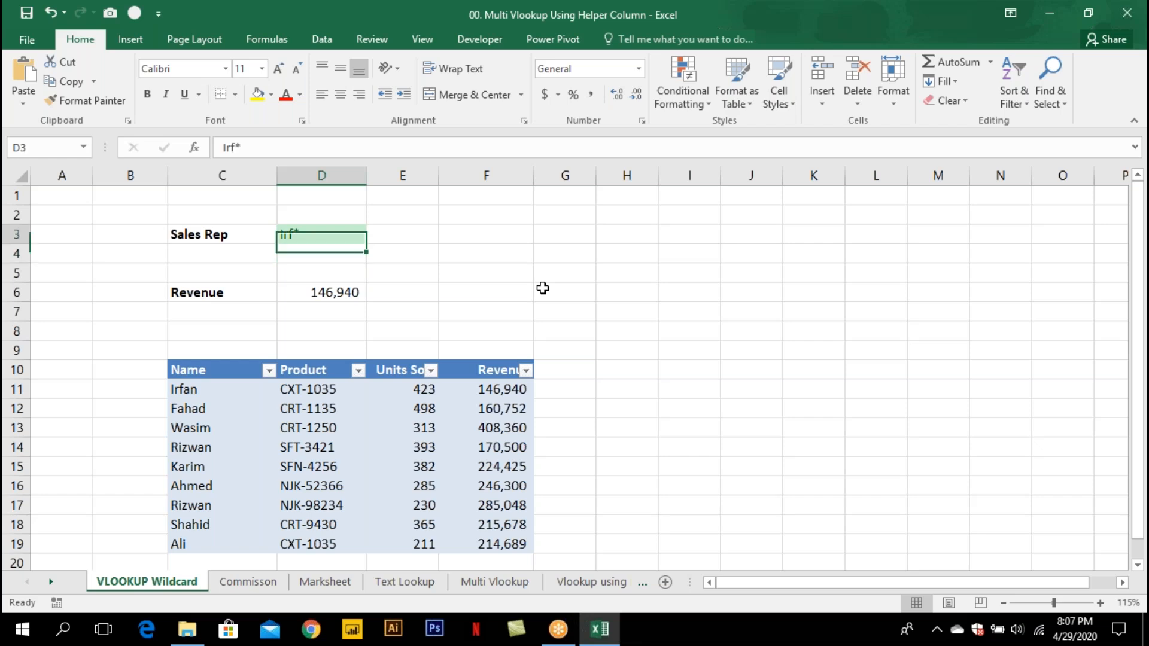
pyautogui.press('F2')
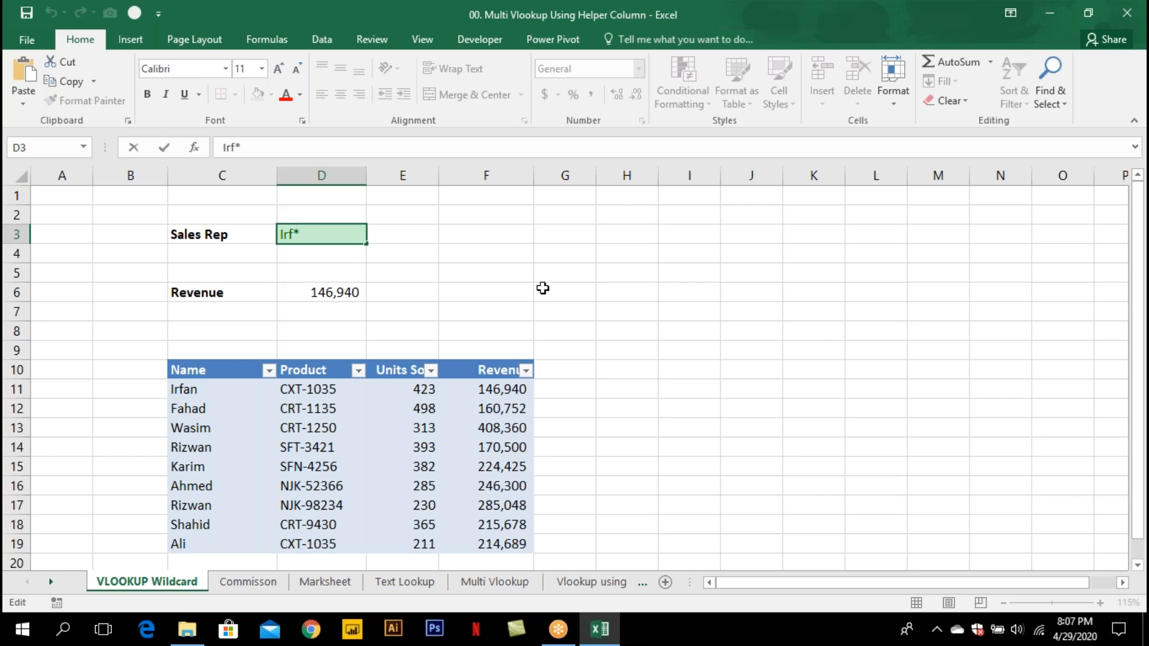
pyautogui.press('Return')
pyautogui.press('Down')
pyautogui.press('Down')
pyautogui.press('Down')
pyautogui.press('Down')
pyautogui.press('Down')
pyautogui.press('Up')
pyautogui.press('Up')
pyautogui.press('Up')
pyautogui.press('Up')
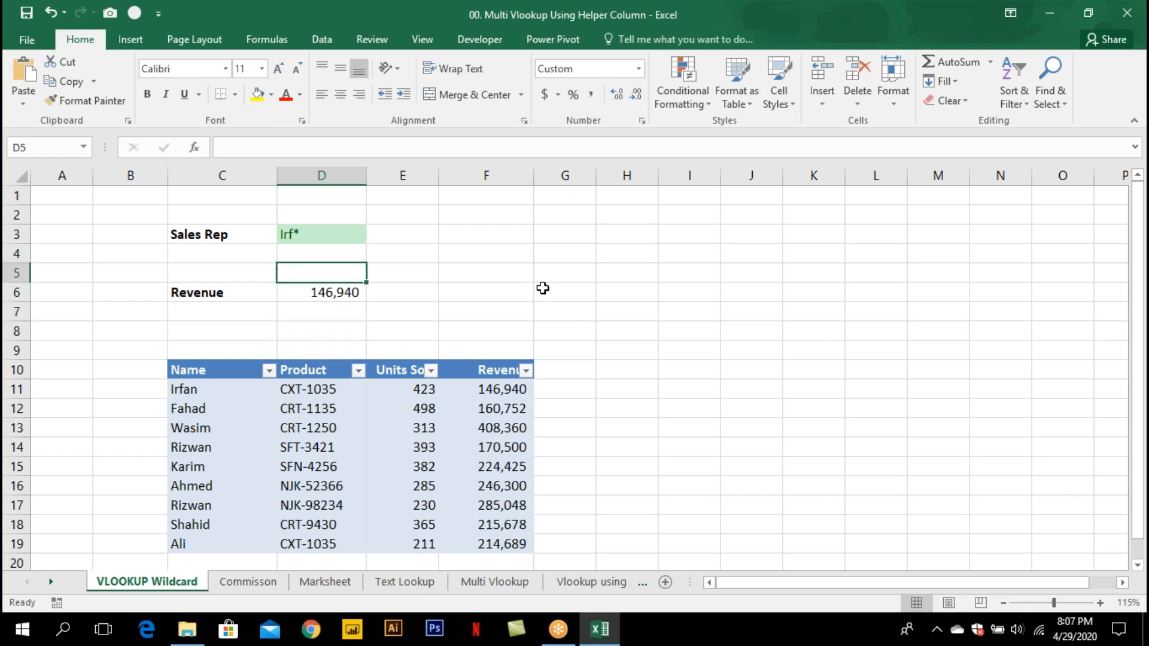
# Enter the first three letters of the table's second name followed by * in D3 and compare the lookup with F12.
pyautogui.press('Up')
pyautogui.press('Up')
pyautogui.write('Fahad')
pyautogui.press('BackSpace')
pyautogui.press('BackSpace')
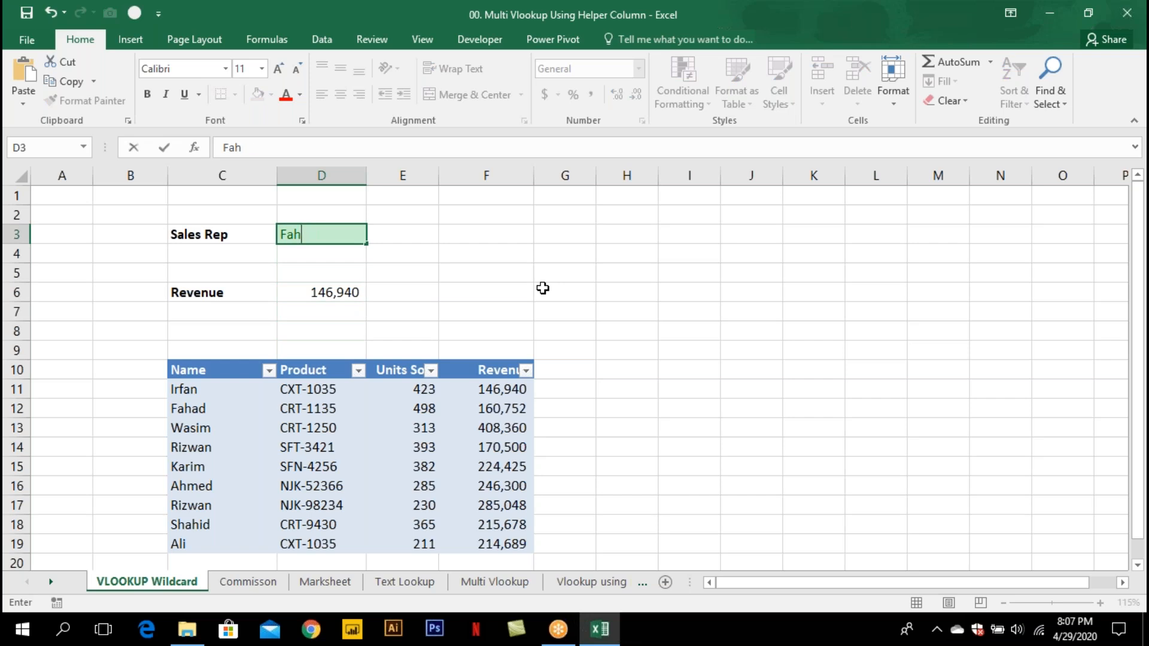
pyautogui.write('*')
pyautogui.press('Return')
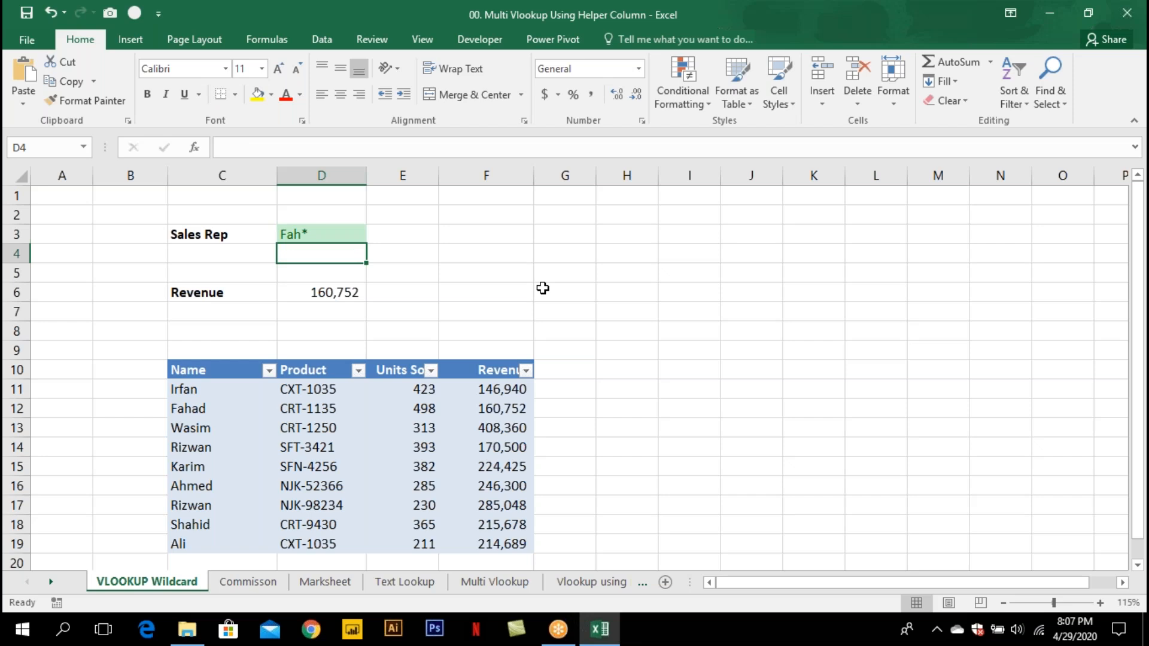
pyautogui.click(491, 407)
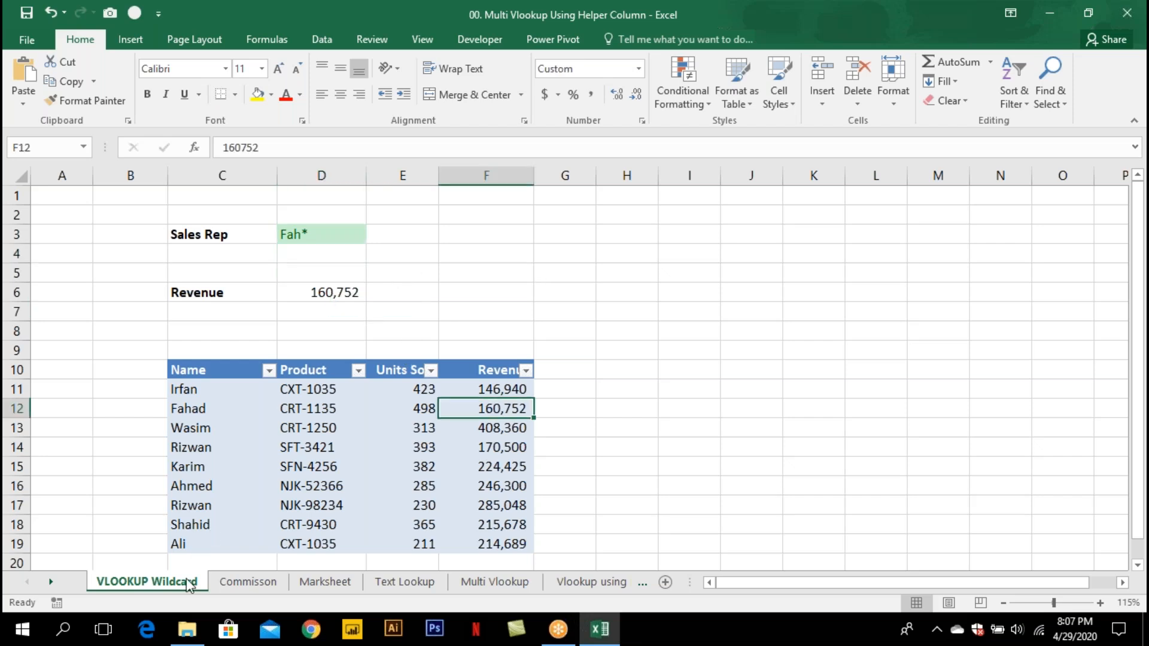
pyautogui.click(341, 238)
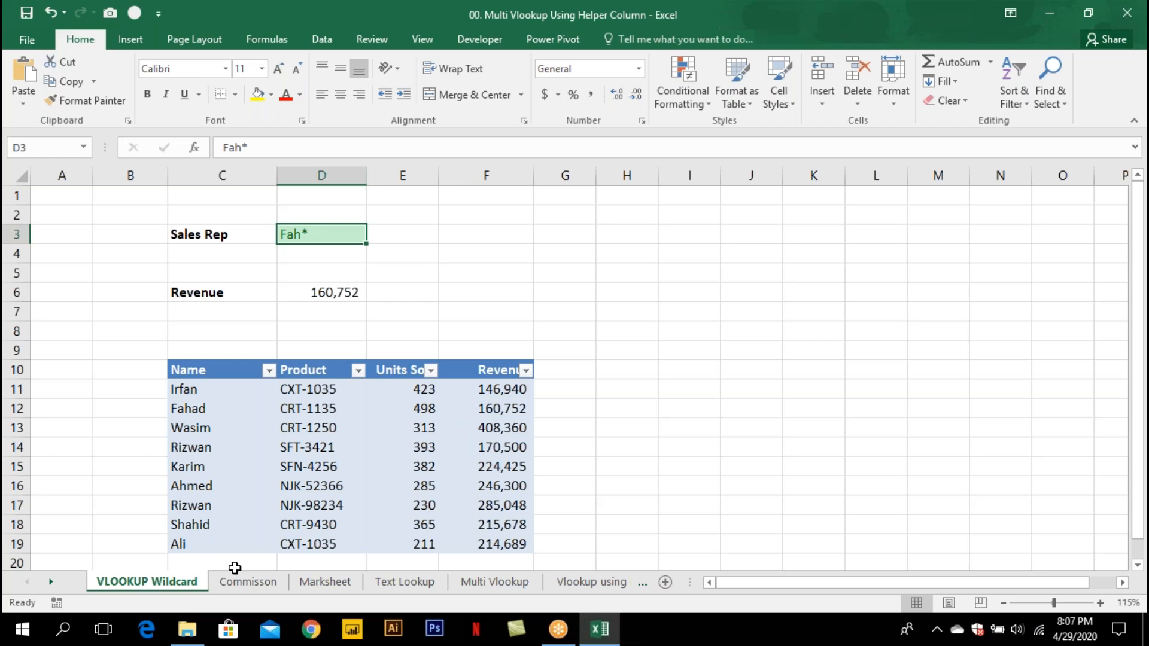
# View the Comm% column on the Commisson sheet and return to the VLOOKUP Wildcard sheet.
pyautogui.click(246, 583)
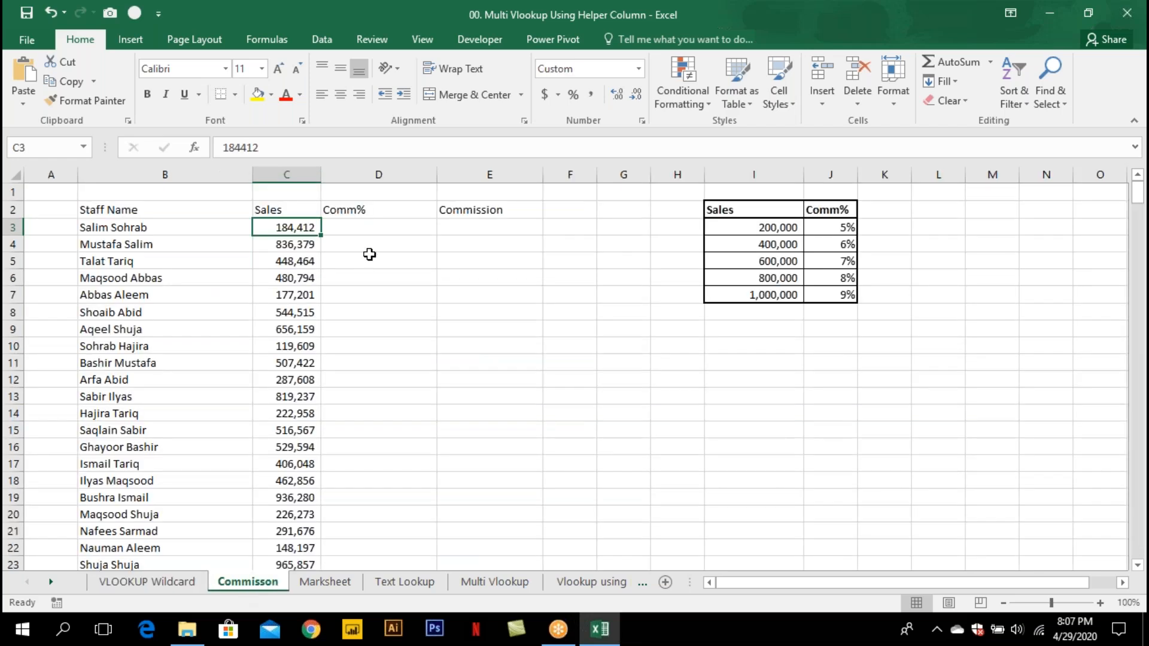
pyautogui.click(370, 230)
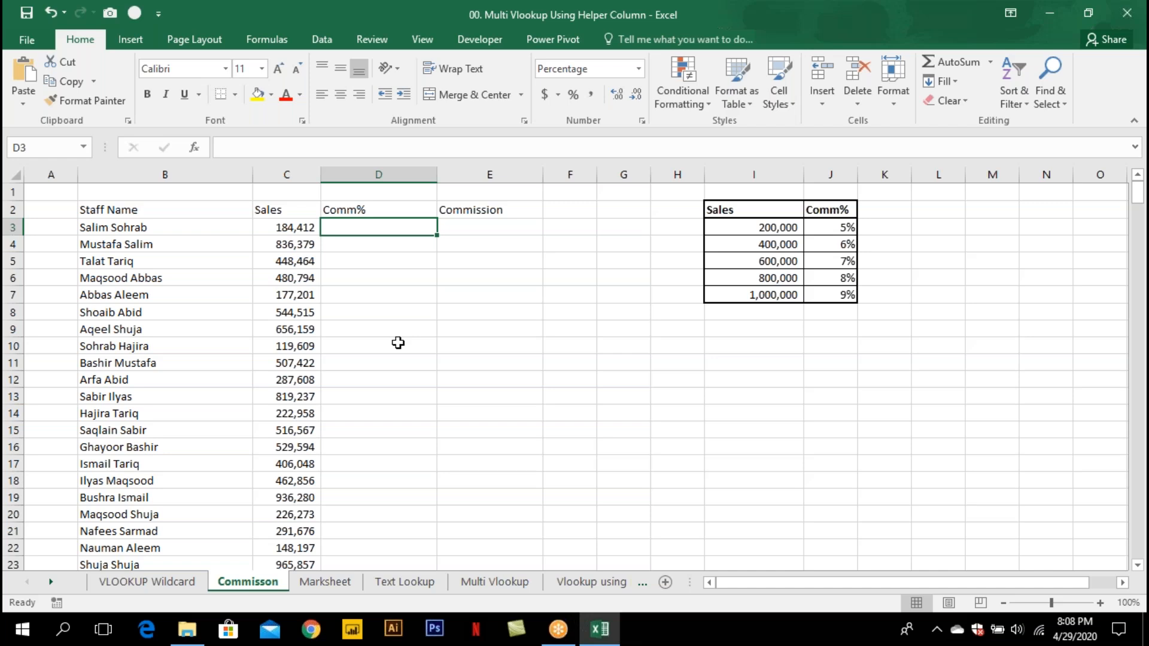
pyautogui.click(167, 584)
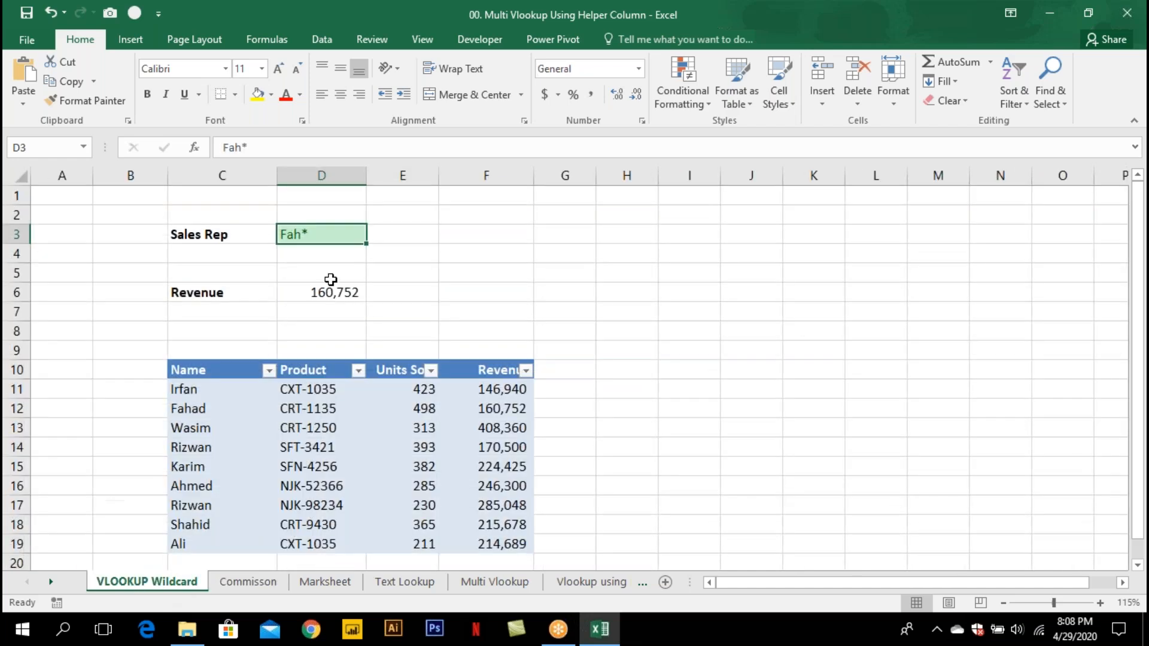
# Replace the range_lookup argument of the VLOOKUP formula in D6 with FALSE for an exact match.
pyautogui.click(331, 288)
pyautogui.doubleClick(331, 288)
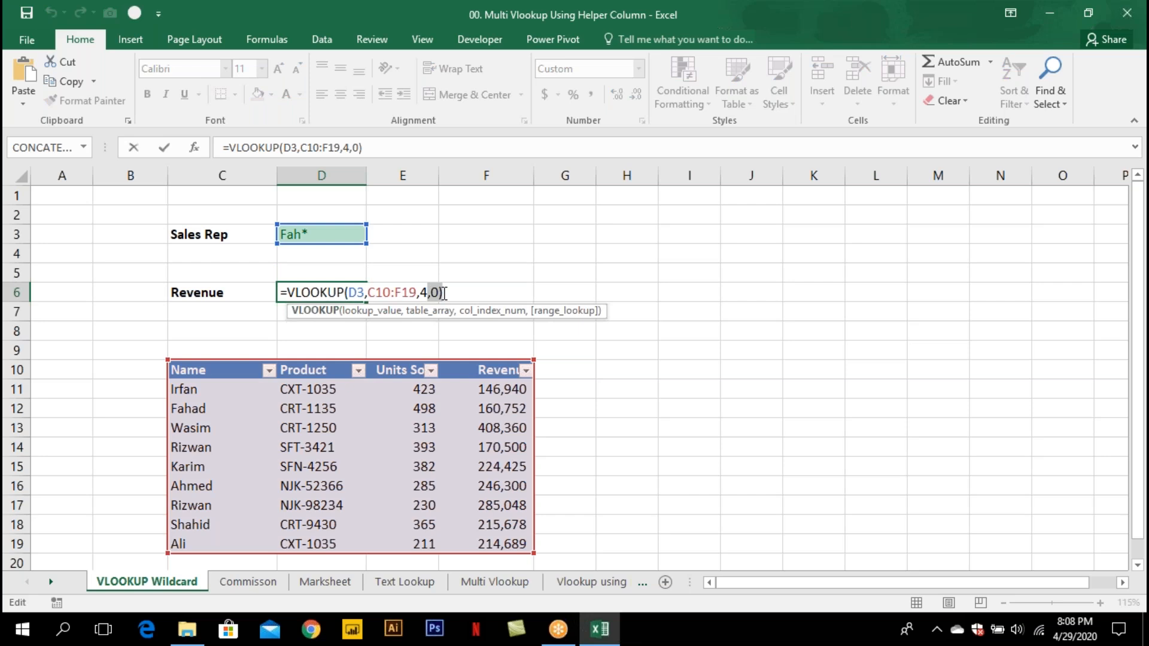
pyautogui.press('BackSpace')
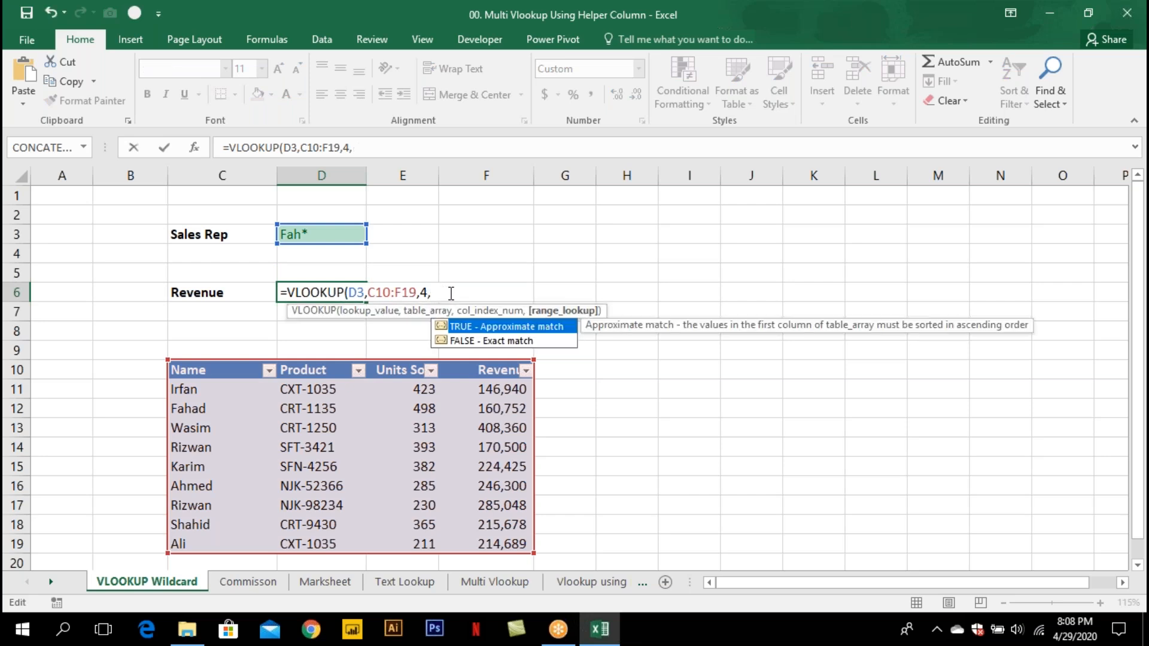
pyautogui.press('Down')
pyautogui.press('Tab')
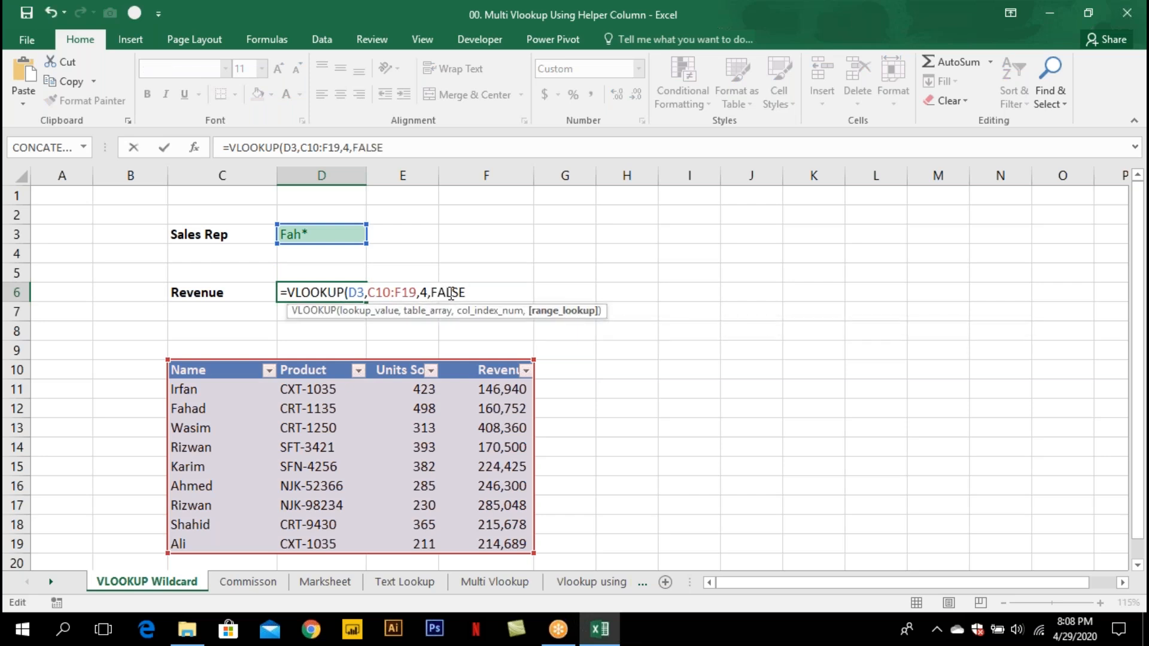
# Change the range_lookup argument in the D6 formula to TRUE for an approximate match.
pyautogui.press('BackSpace')
pyautogui.press('BackSpace')
pyautogui.press('BackSpace')
pyautogui.press('BackSpace')
pyautogui.press('BackSpace')
pyautogui.write('t')
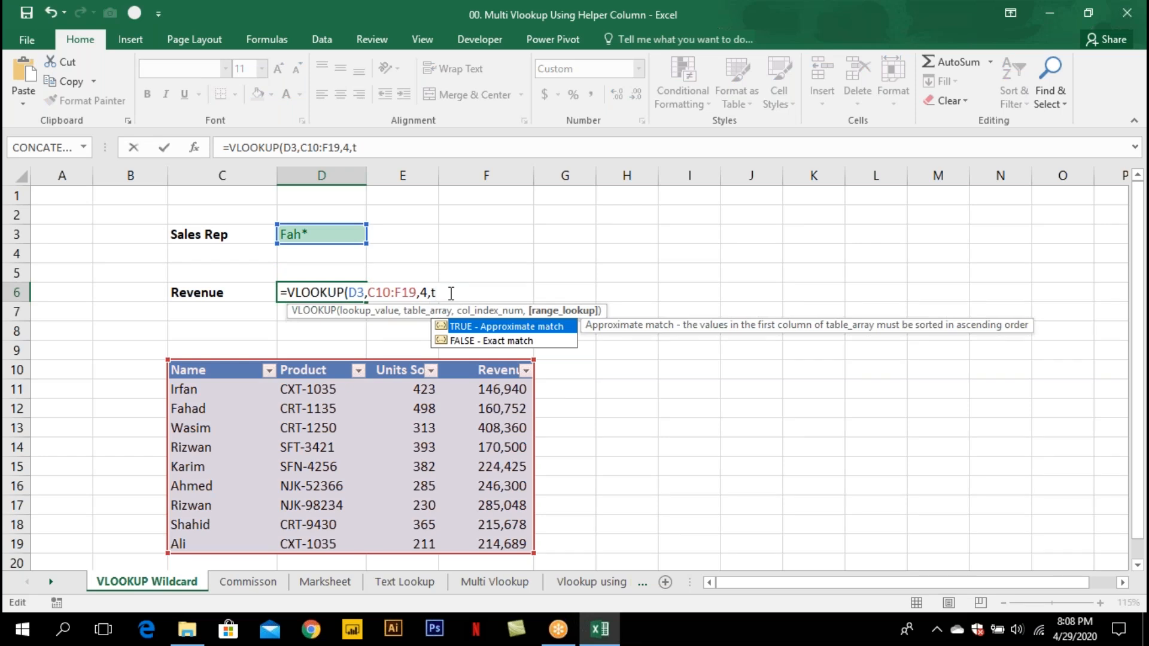
pyautogui.press('Tab')
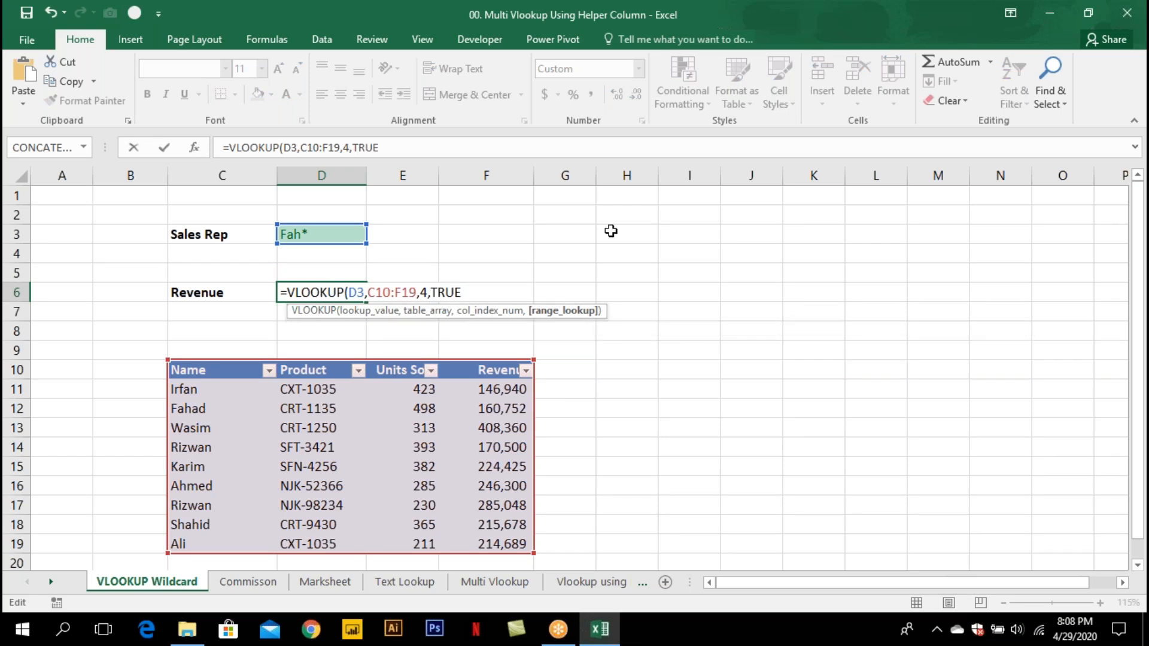
# Try 1 as the range_lookup argument in D6, replace it with 0 and complete the formula =VLOOKUP(D3,C10:F19,4,0).
pyautogui.press('BackSpace')
pyautogui.press('BackSpace')
pyautogui.press('BackSpace')
pyautogui.press('BackSpace')
pyautogui.write('1')
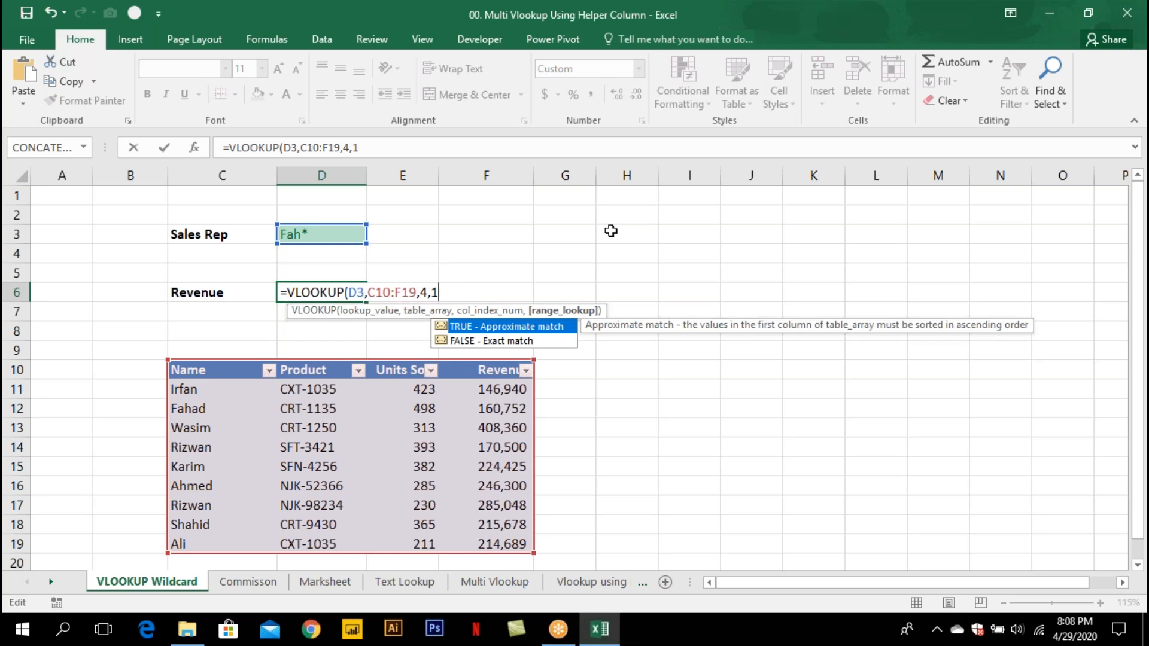
pyautogui.press('BackSpace')
pyautogui.write('0')
pyautogui.hotkey('ctrl', 'Return')
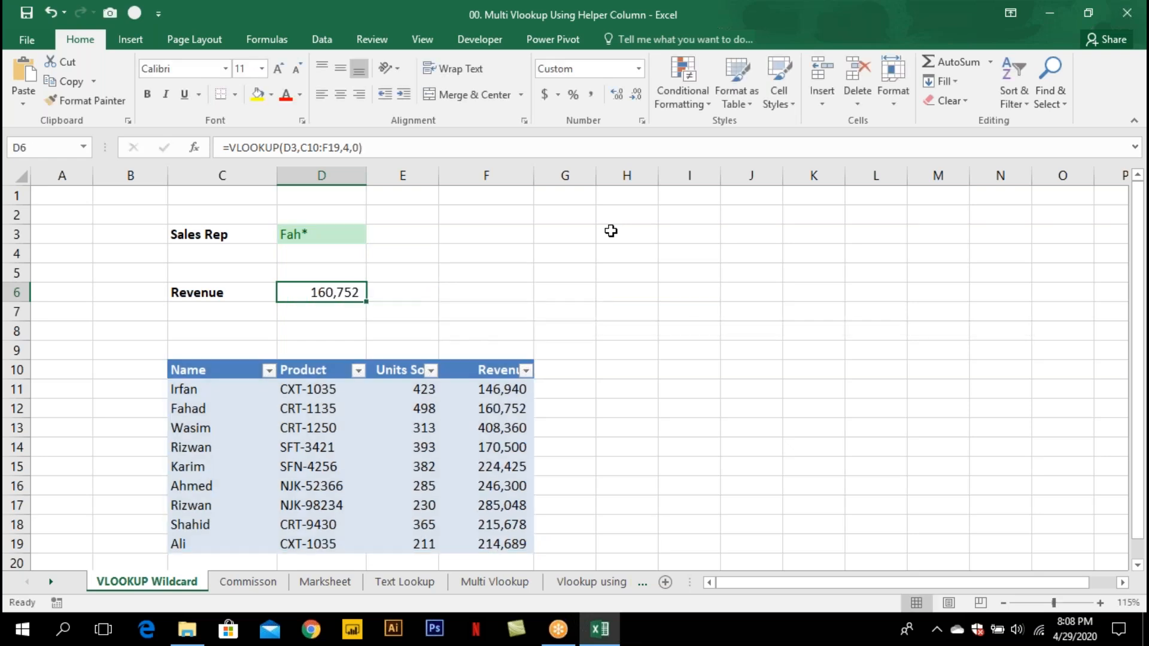
# Switch to the Commisson sheet and examine the staff sales, the Comm% column and the rate table in I3:J7.
pyautogui.click(261, 578)
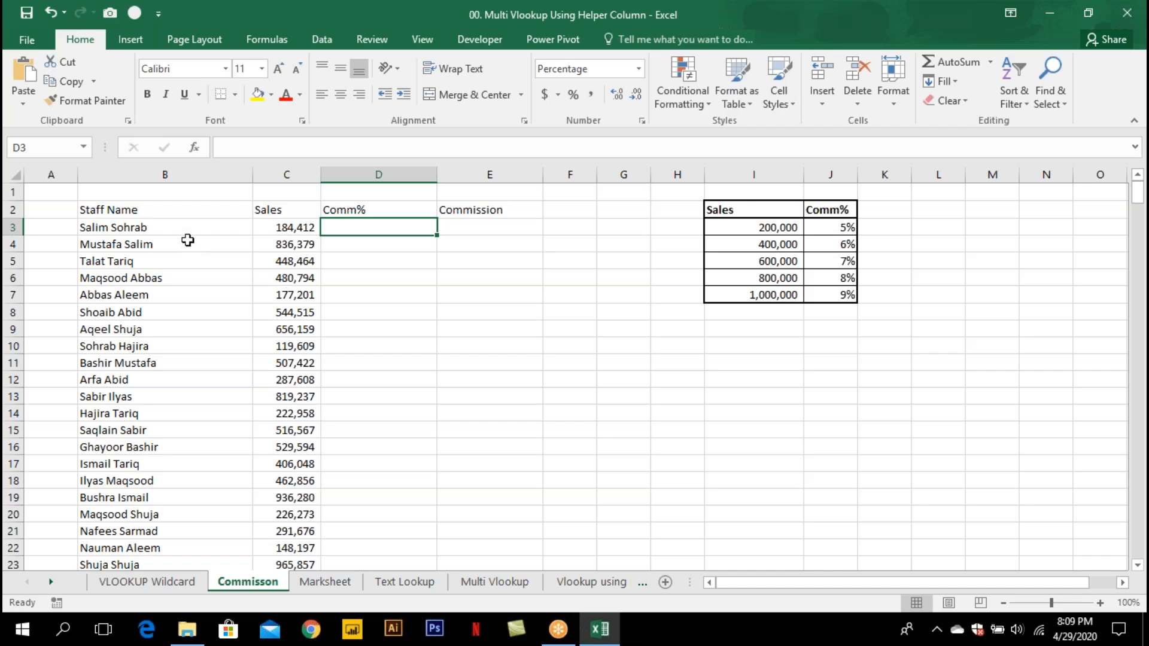
pyautogui.click(302, 228)
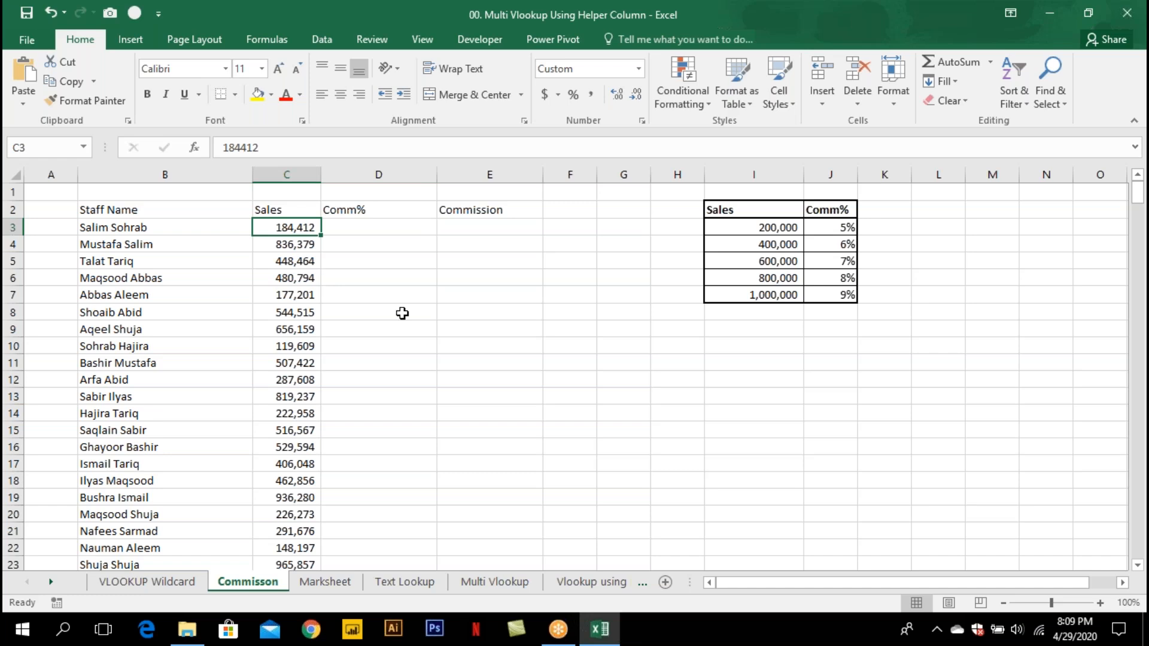
pyautogui.doubleClick(381, 229)
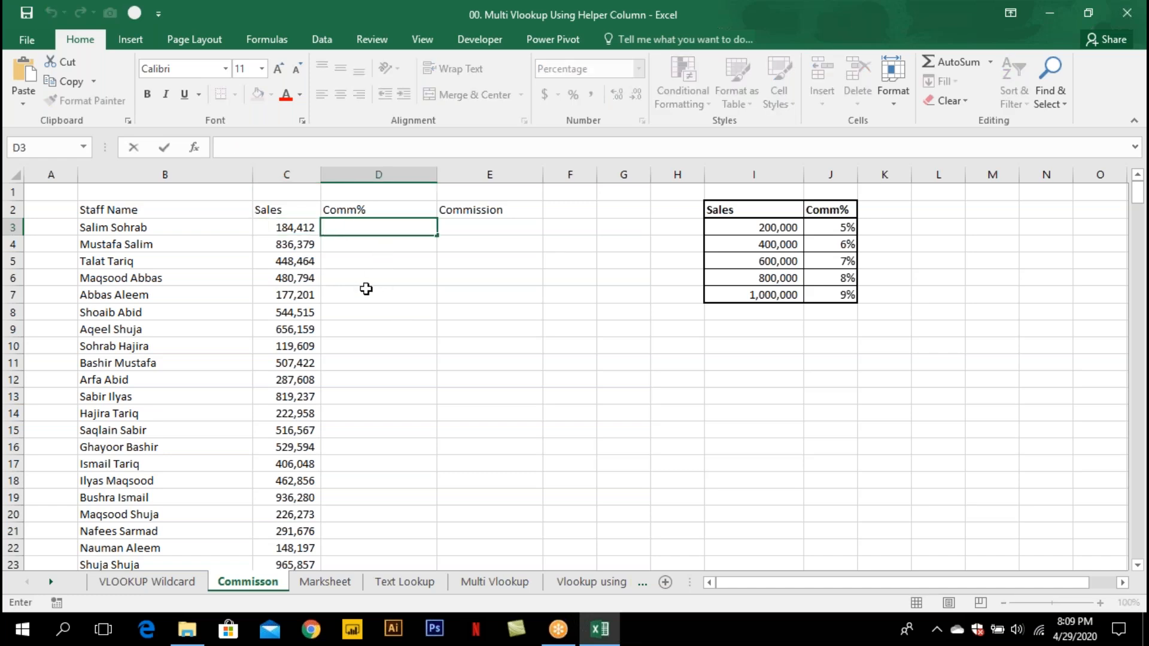
pyautogui.press('Escape')
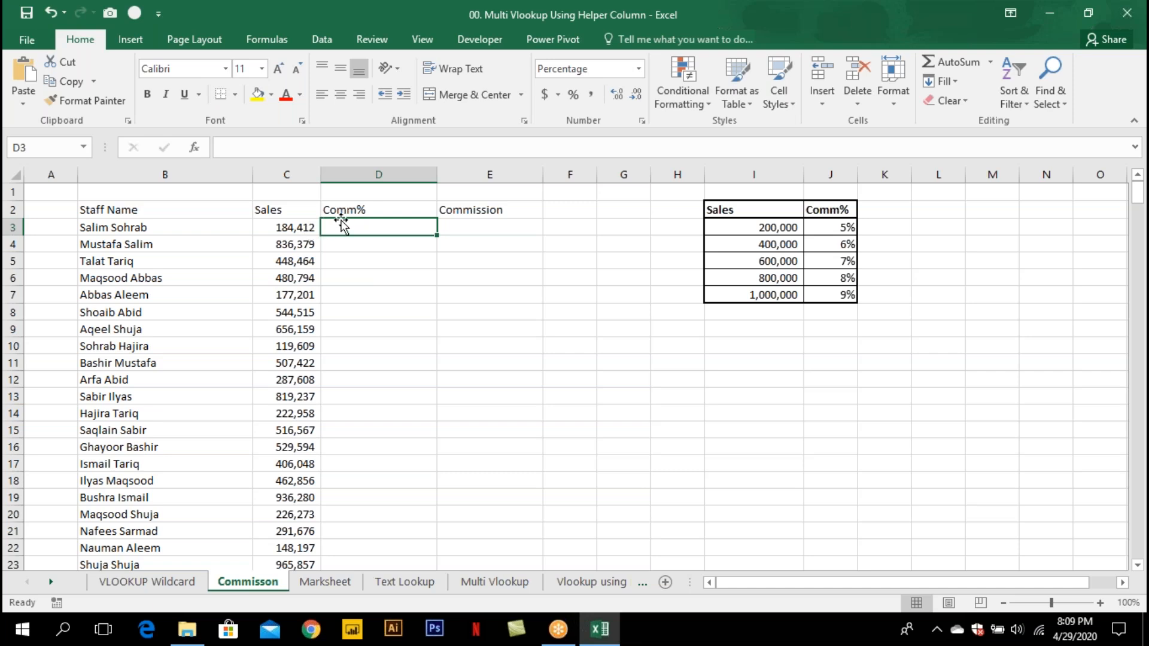
pyautogui.moveTo(742, 227); pyautogui.dragTo(839, 294)
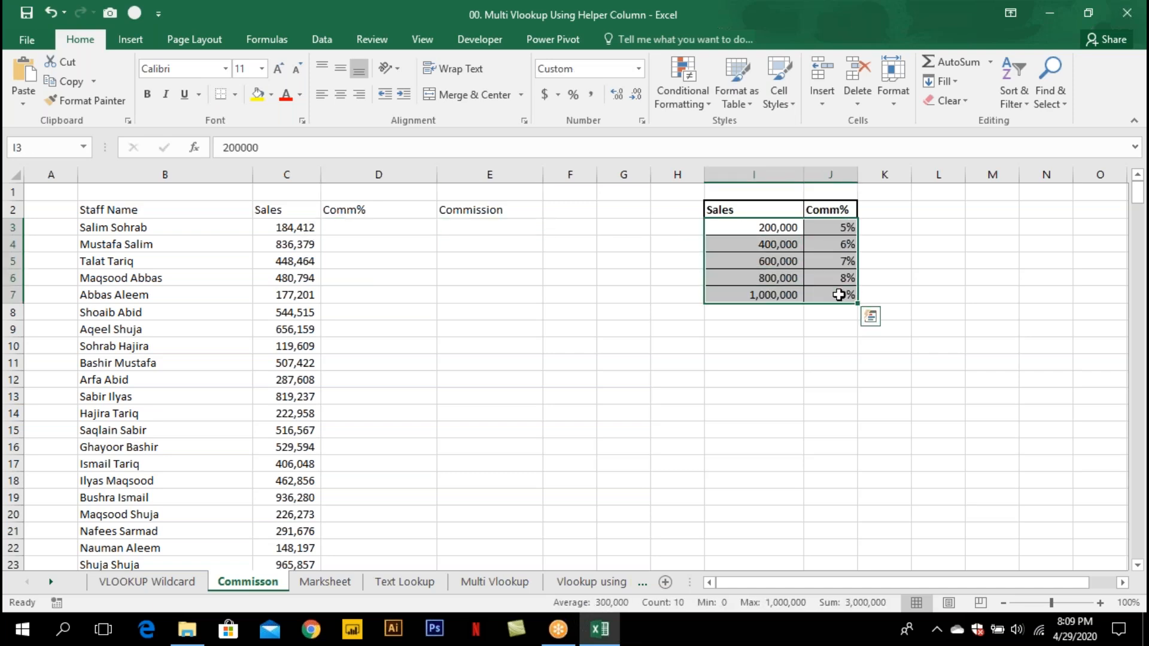
pyautogui.click(359, 228)
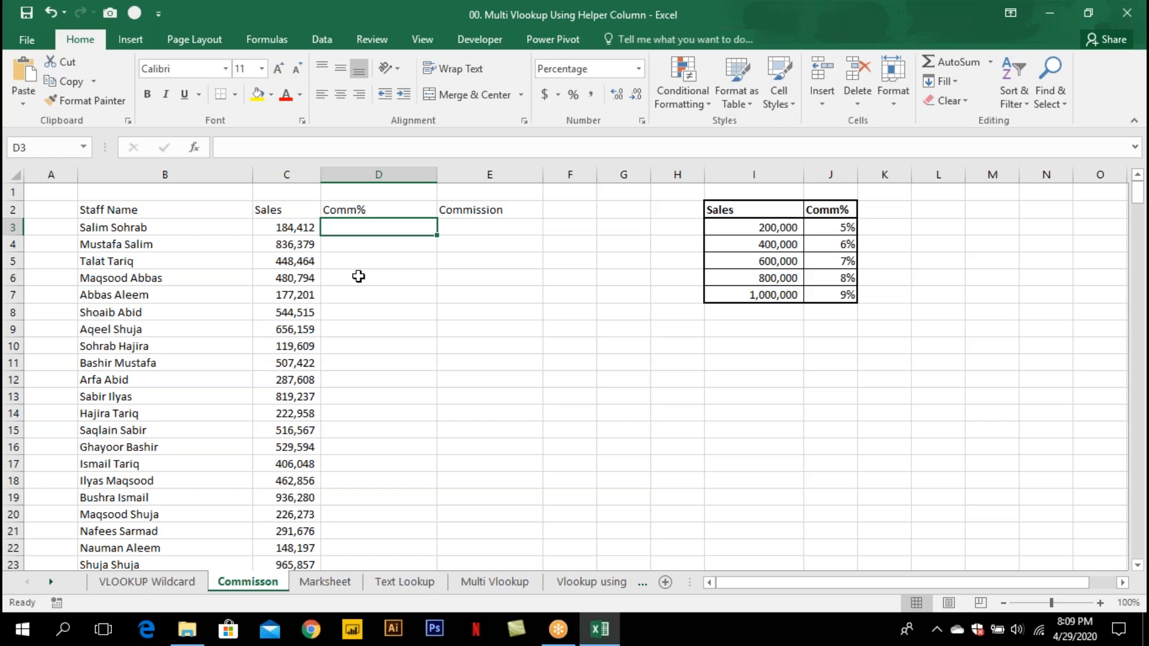
pyautogui.moveTo(736, 227); pyautogui.dragTo(736, 240)
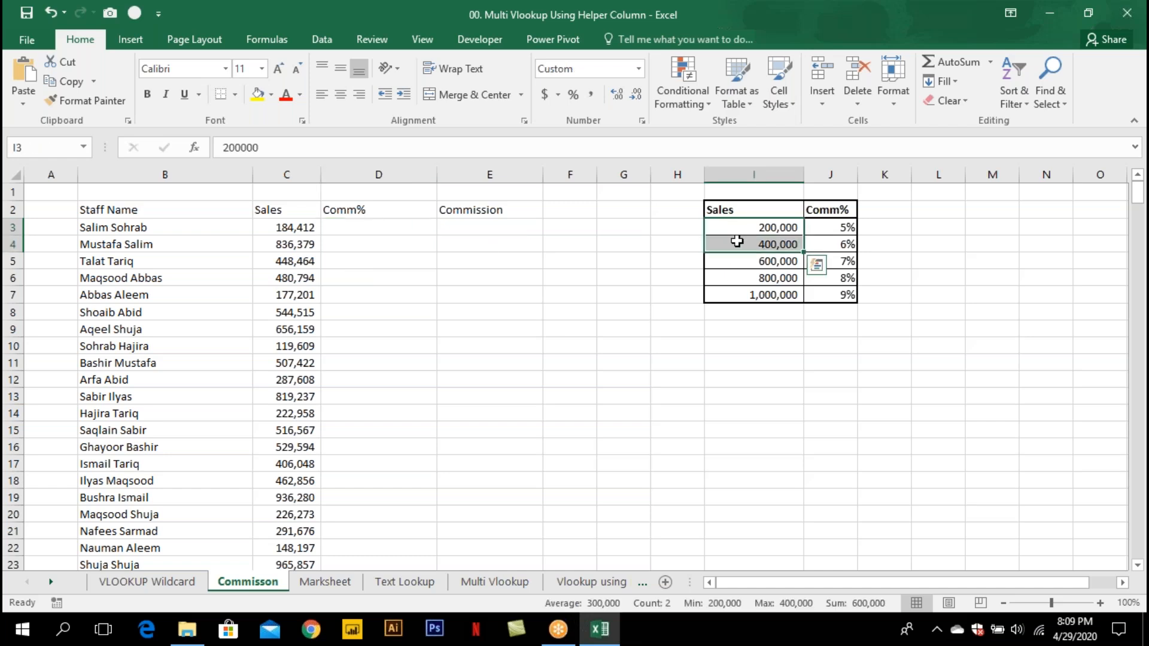
# Enter the approximate-match formula =VLOOKUP(C3,I3:J7,2,TRUE) in D3 of the Comm% column.
pyautogui.click(397, 228)
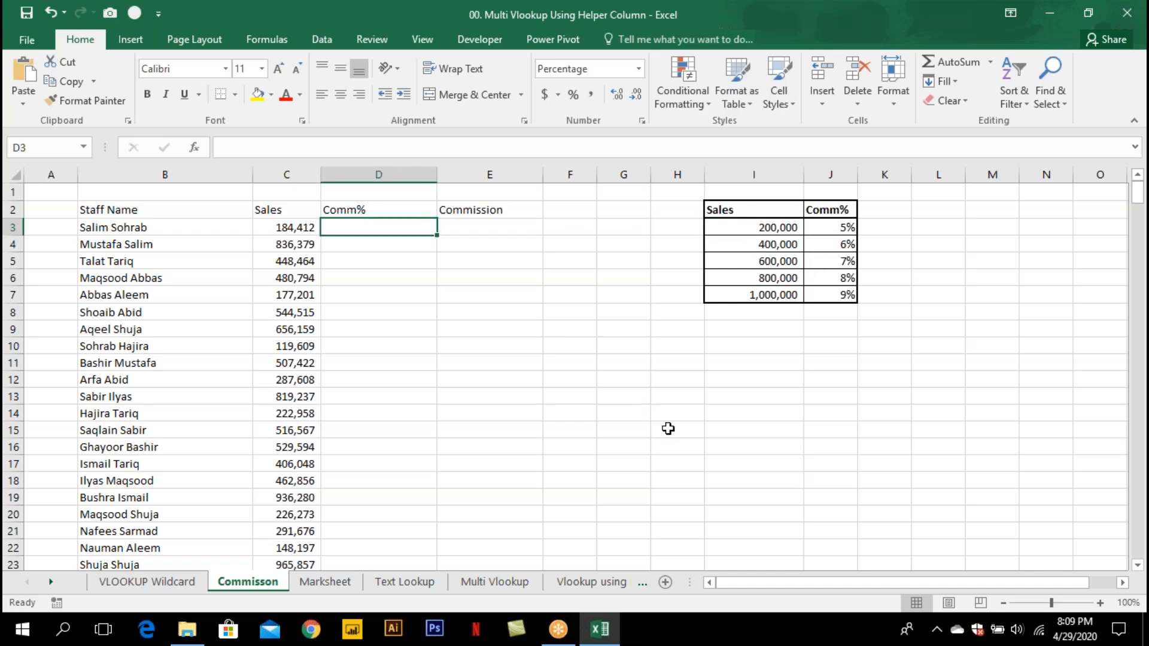
pyautogui.write('=vlo')
pyautogui.press('Tab')
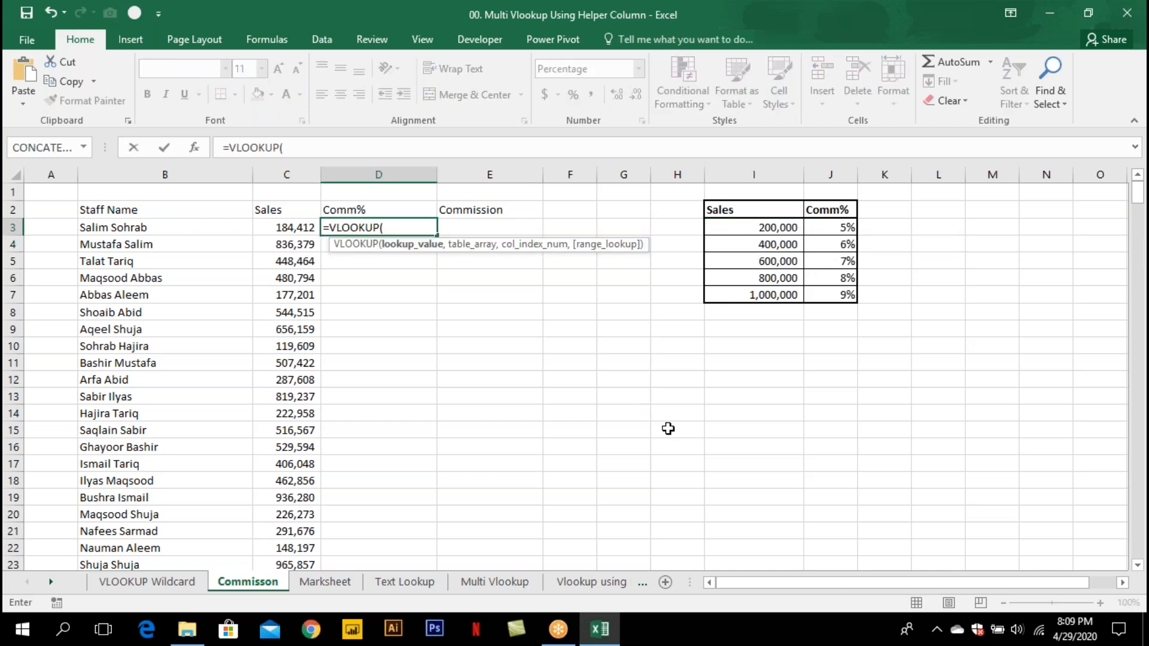
pyautogui.press('Left')
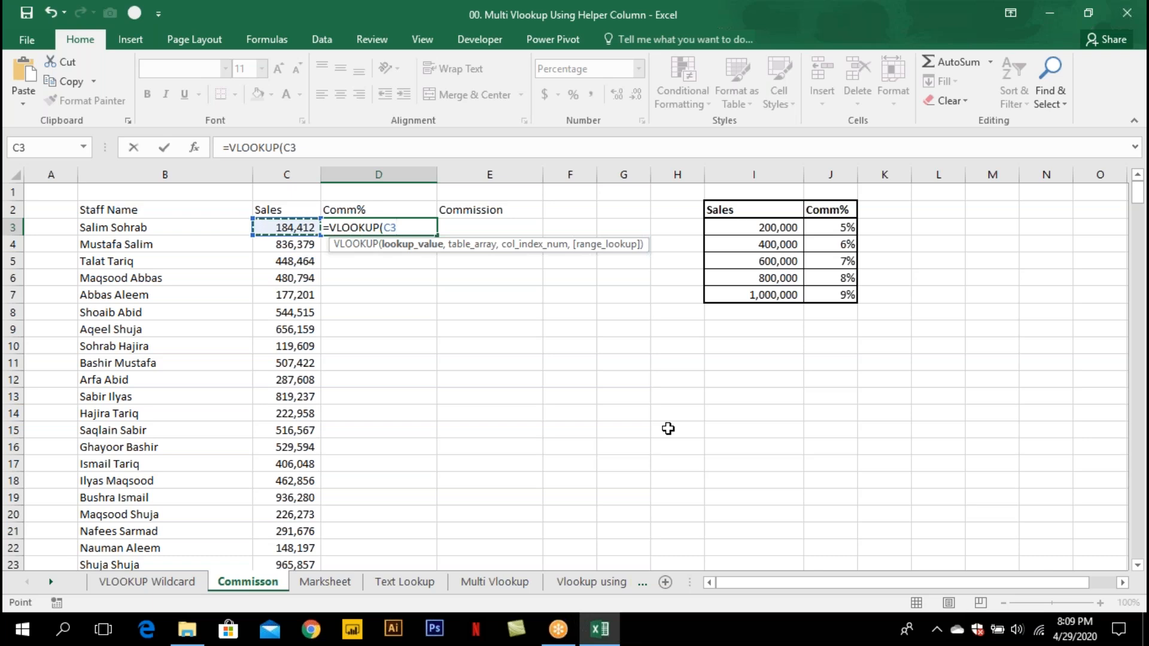
pyautogui.write(',')
pyautogui.press('Right')
pyautogui.press('Right')
pyautogui.press('Right')
pyautogui.press('Right')
pyautogui.press('Right')
pyautogui.hotkey('shift', 'Right')
pyautogui.hotkey('ctrl', 'shift', 'Down')
pyautogui.write(',2,')
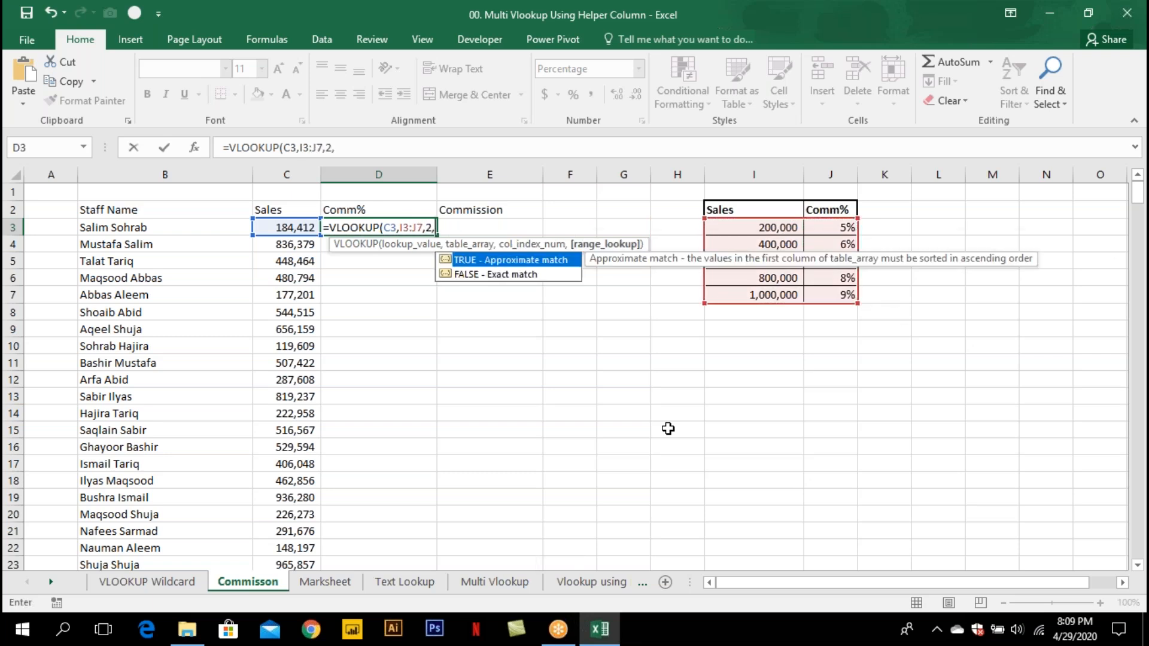
pyautogui.press('Tab')
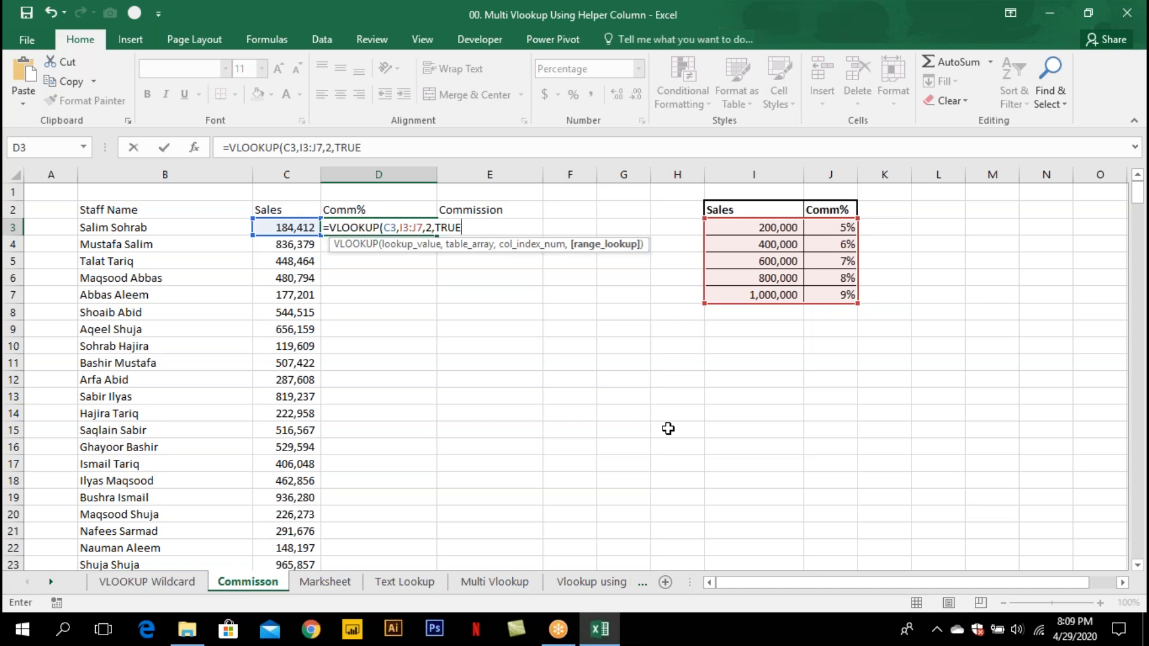
pyautogui.hotkey('ctrl', 'Return')
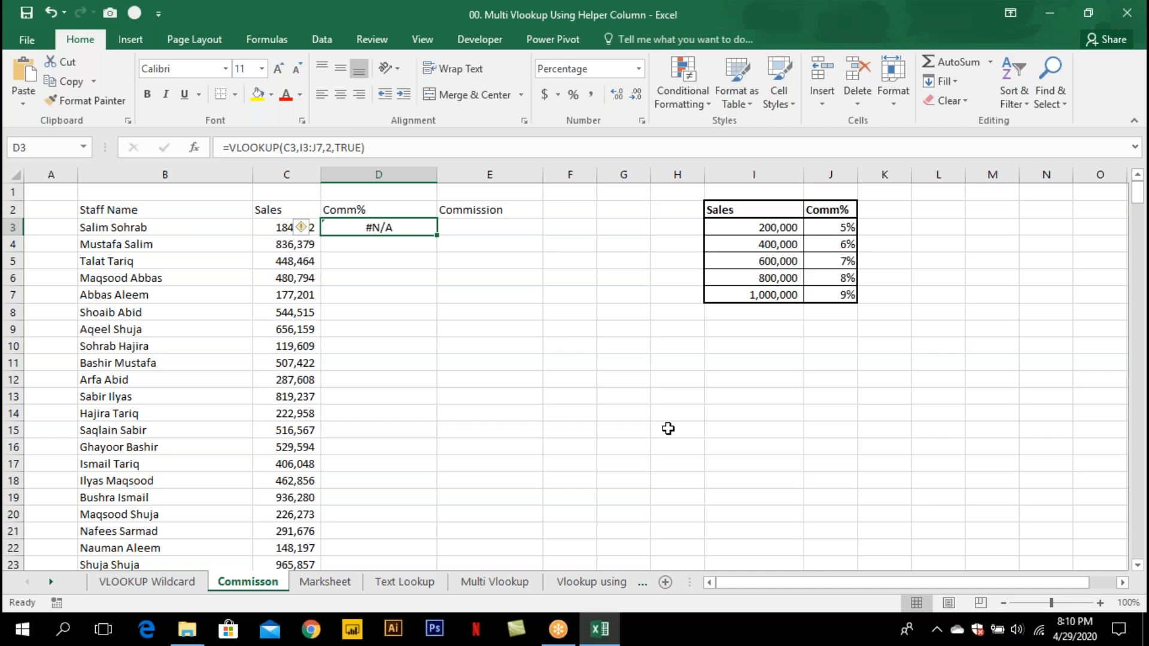
# Wrap the VLOOKUP in D3 in IFERROR with 0 as the value_if_error.
pyautogui.press('F2')
pyautogui.press('Left')
pyautogui.press('Left')
pyautogui.press('Left')
pyautogui.press('Left')
pyautogui.press('Left')
pyautogui.press('Left')
pyautogui.press('Left')
pyautogui.press('Left')
pyautogui.press('Left')
pyautogui.press('Left')
pyautogui.press('Left')
pyautogui.press('Left')
pyautogui.press('Left')
pyautogui.press('Left')
pyautogui.press('Left')
pyautogui.press('Left')
pyautogui.press('Left')
pyautogui.press('Left')
pyautogui.press('Left')
pyautogui.press('Left')
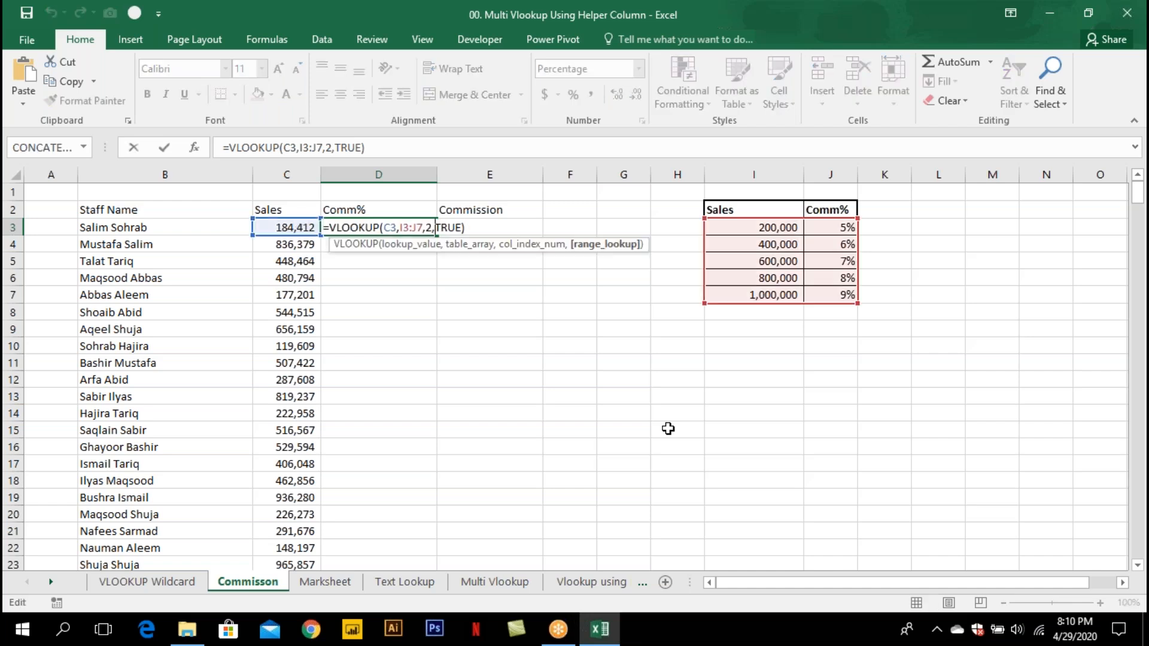
pyautogui.press('Right')
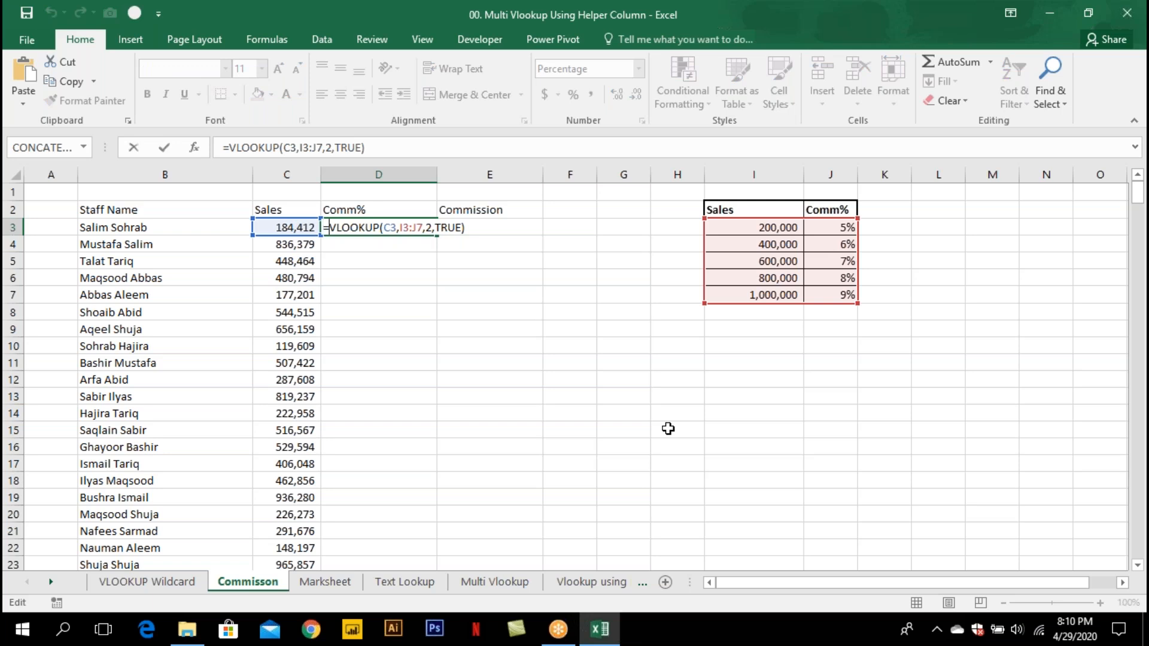
pyautogui.write('IFERROR(')
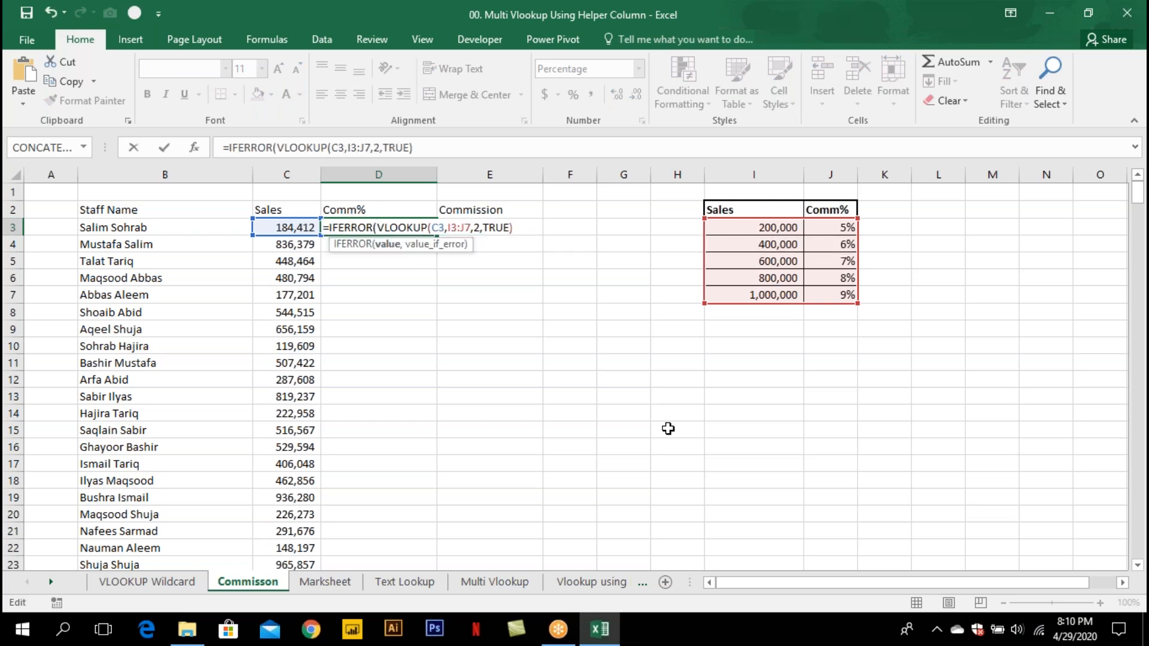
pyautogui.press('Right')
pyautogui.press('Right')
pyautogui.press('Right')
pyautogui.press('Right')
pyautogui.press('Right')
pyautogui.press('Right')
pyautogui.press('Right')
pyautogui.press('Right')
pyautogui.press('Right')
pyautogui.press('Right')
pyautogui.press('Right')
pyautogui.press('Right')
pyautogui.press('Right')
pyautogui.press('Right')
pyautogui.press('Right')
pyautogui.press('Right')
pyautogui.press('Right')
pyautogui.press('Right')
pyautogui.press('Right')
pyautogui.press('Right')
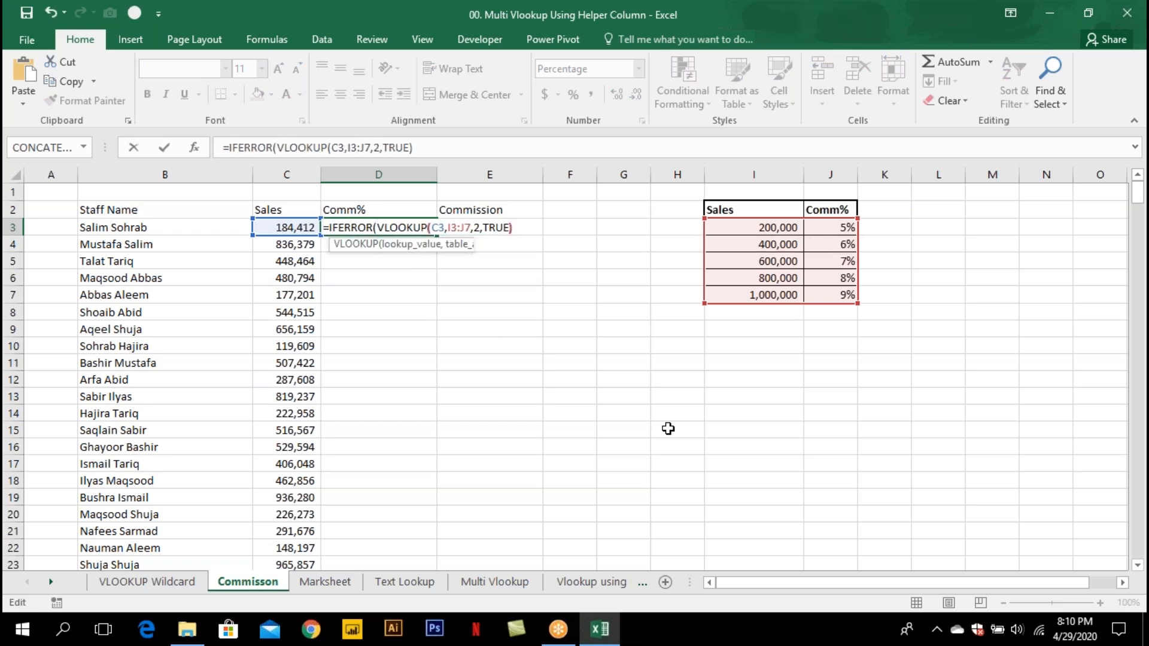
pyautogui.write(',"")')
pyautogui.press('Return')
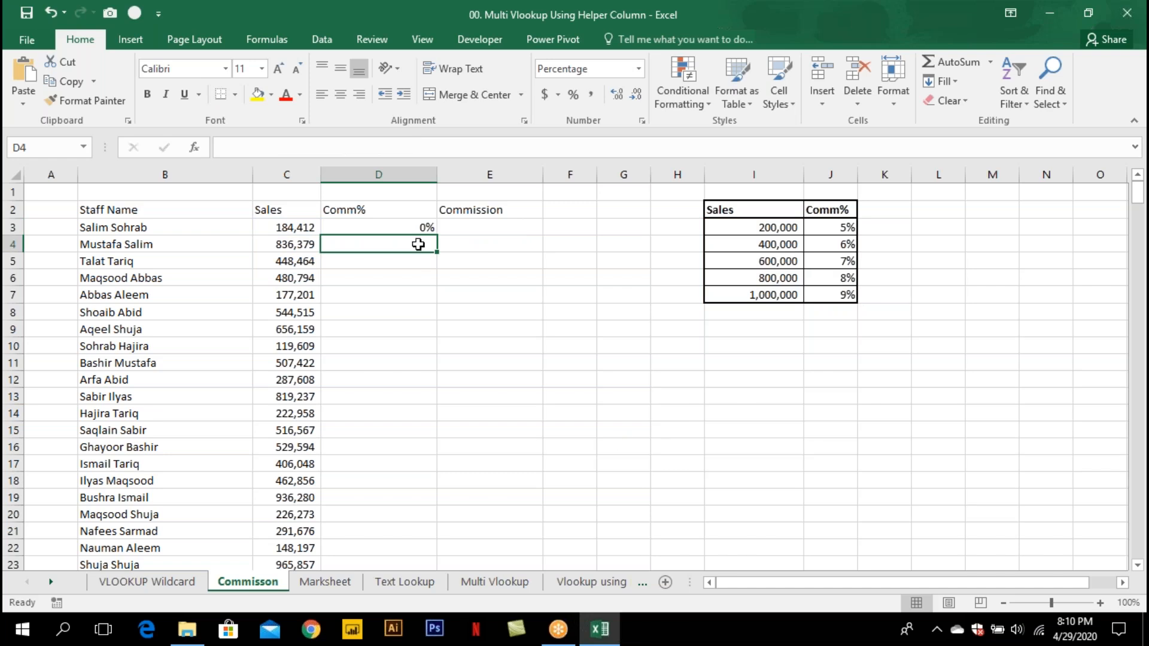
# Fill the D3 formula down the Comm% column and inspect the table references in D3, D4 and D5.
pyautogui.click(426, 228)
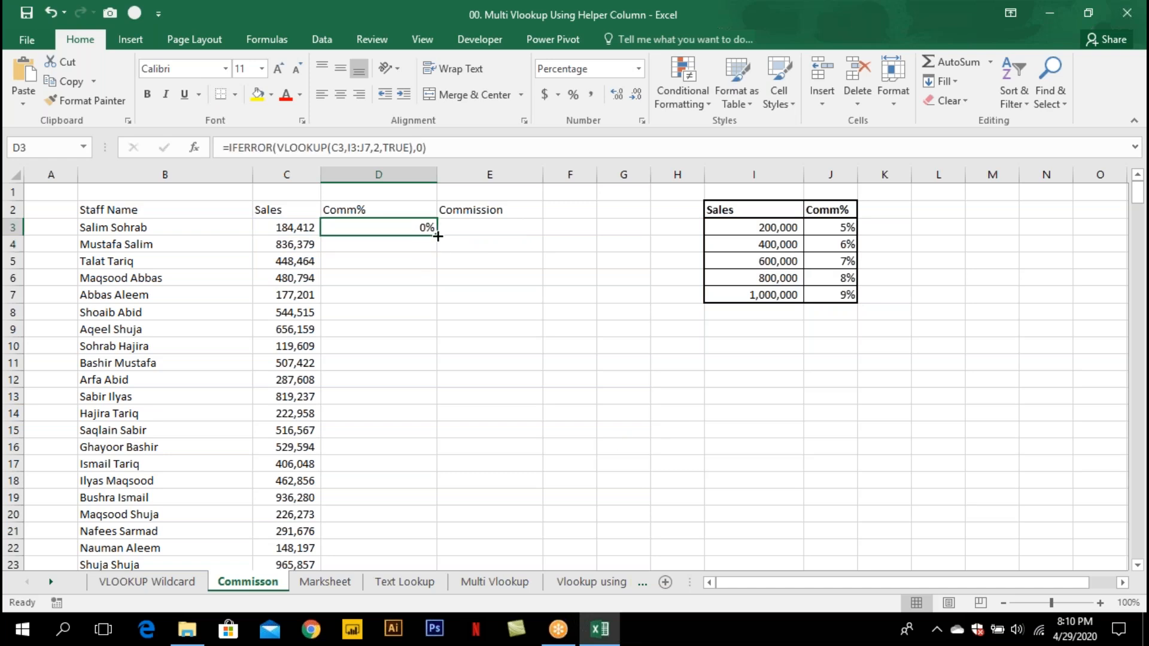
pyautogui.doubleClick(437, 235)
pyautogui.click(426, 244)
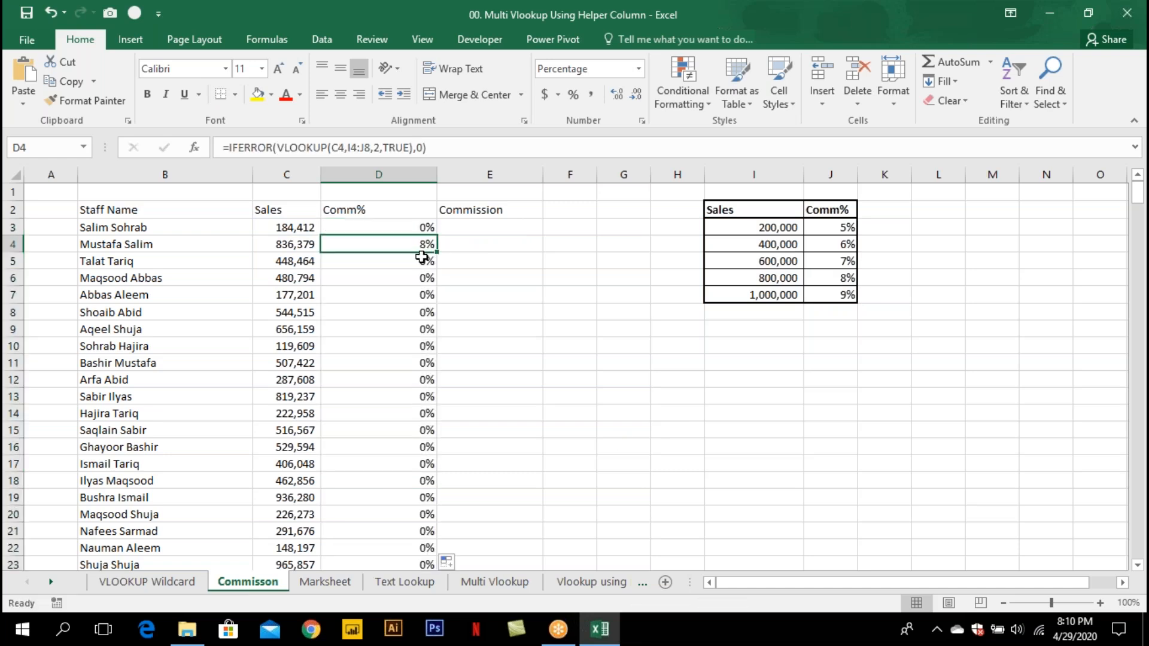
pyautogui.doubleClick(426, 228)
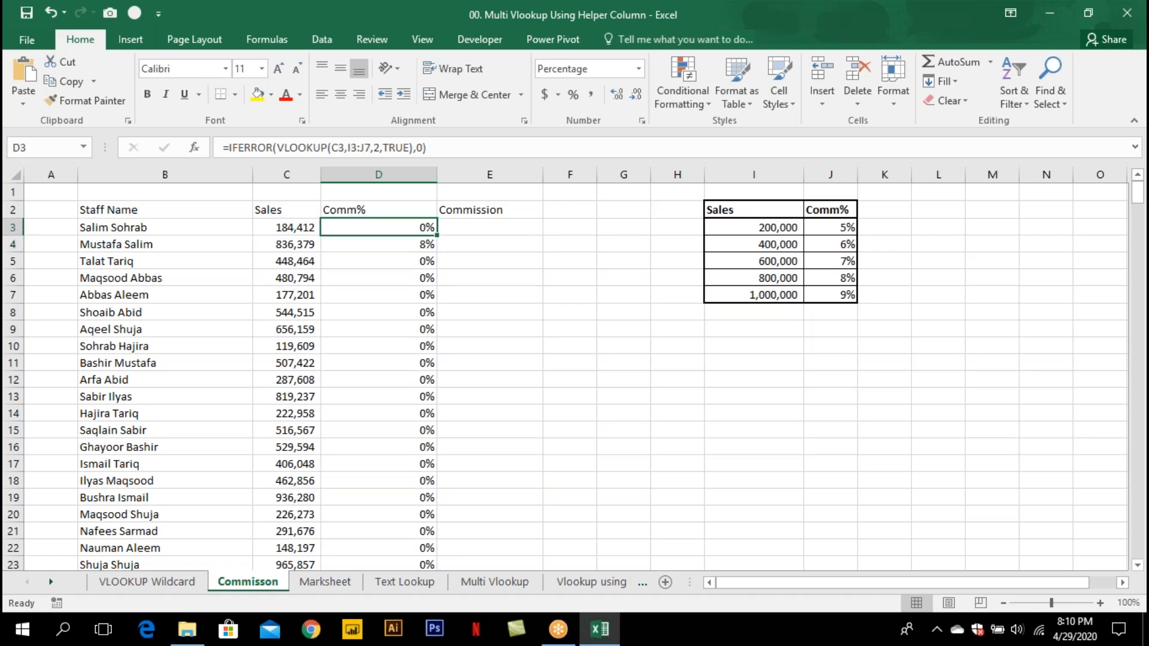
pyautogui.press('Escape')
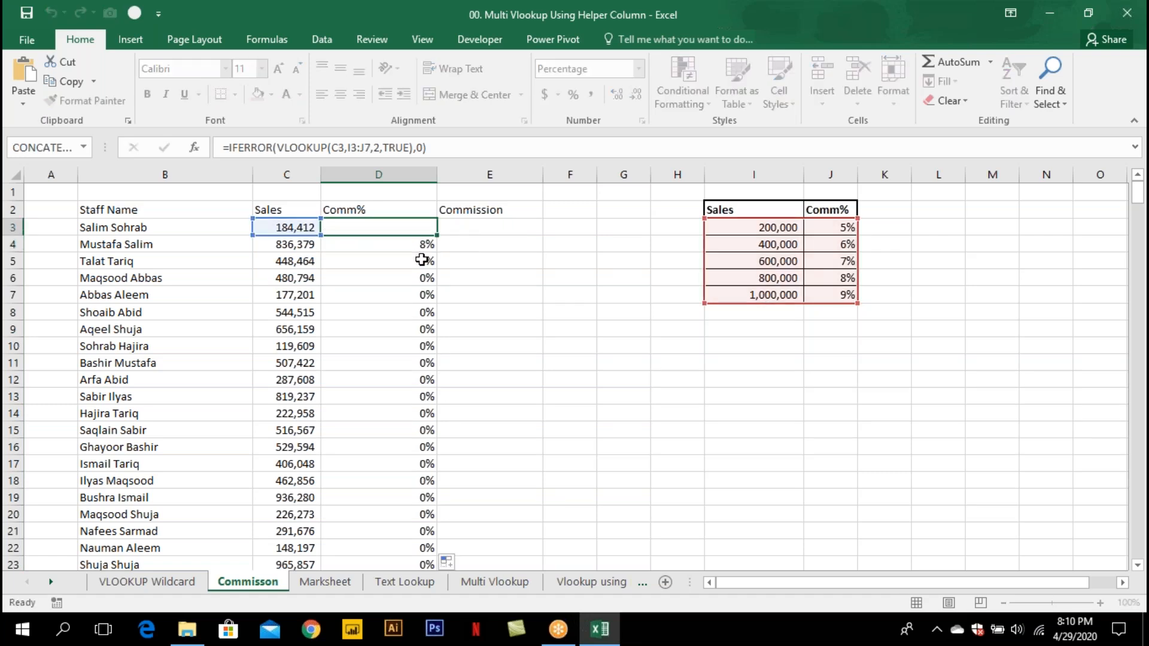
pyautogui.doubleClick(417, 261)
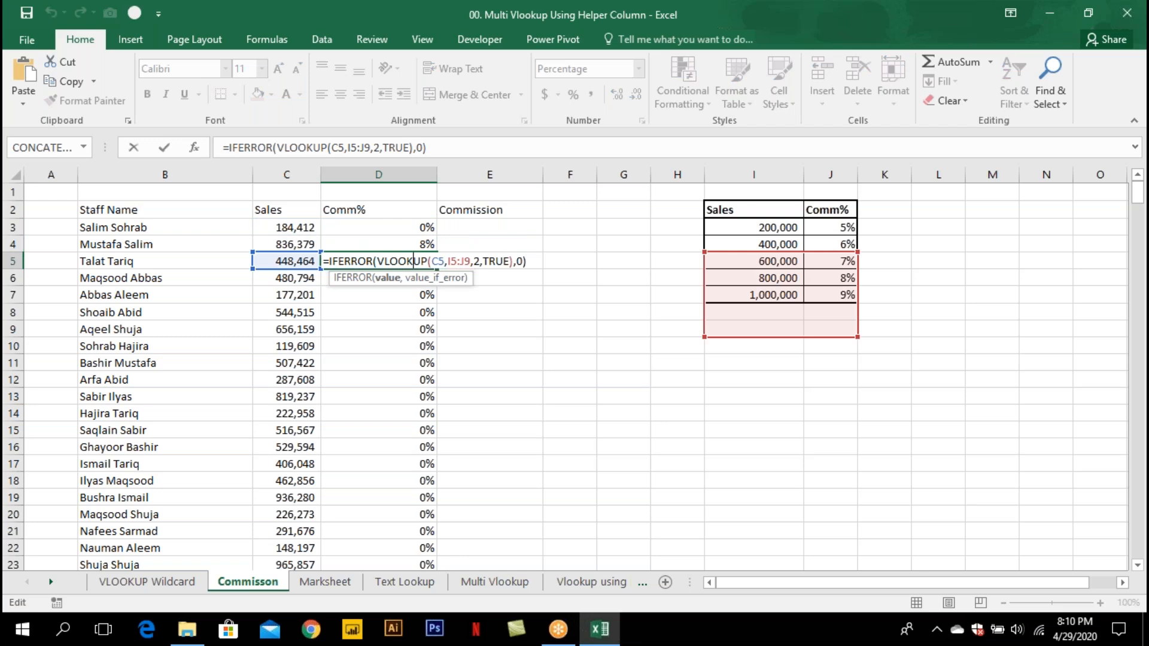
pyautogui.press('Escape')
# Make the table range in the D3 formula absolute as $I$3:$J$7 and refill the Comm% column with it.
pyautogui.doubleClick(419, 229)
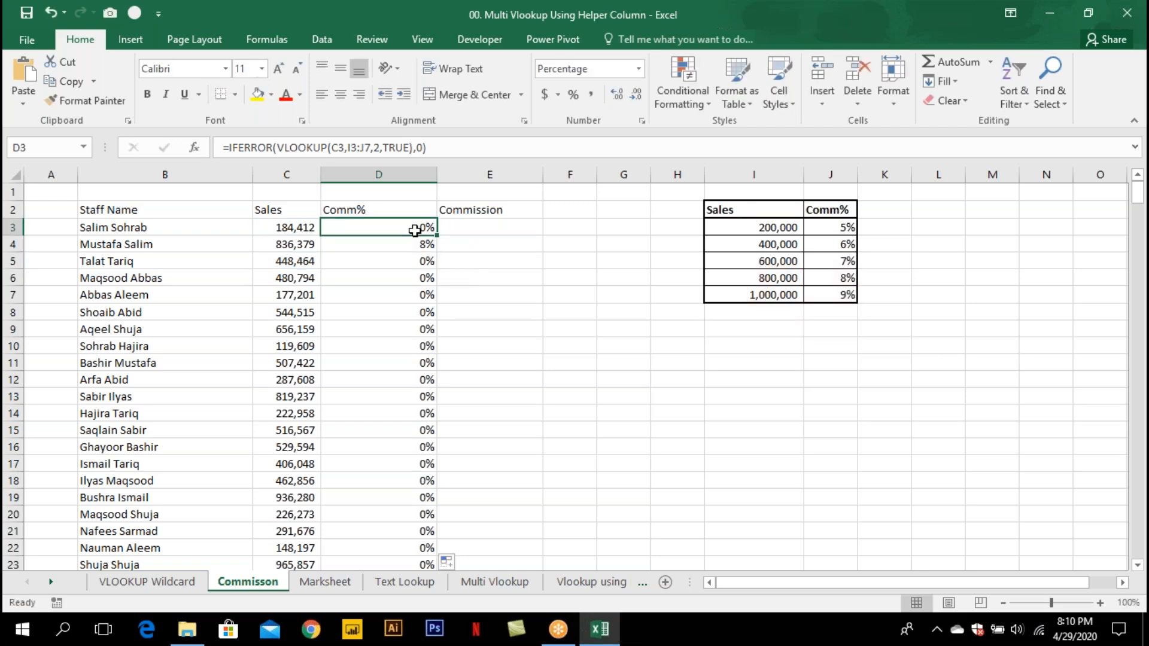
pyautogui.click(458, 228)
pyautogui.press('F4')
pyautogui.click(475, 228)
pyautogui.press('F4')
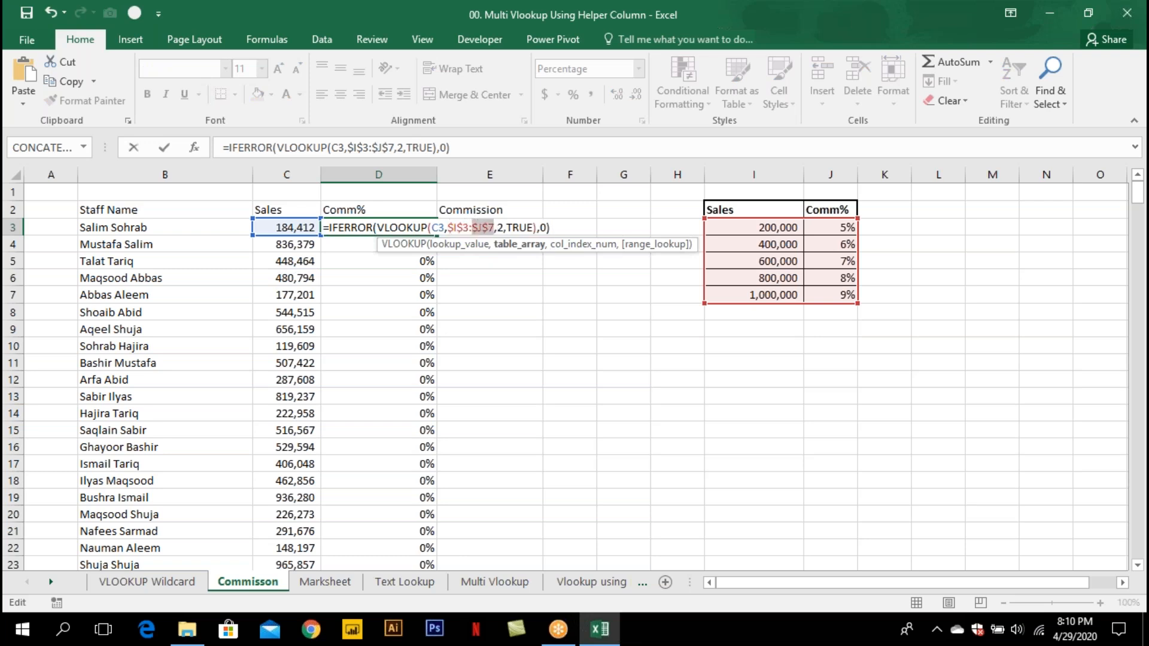
pyautogui.press('Return')
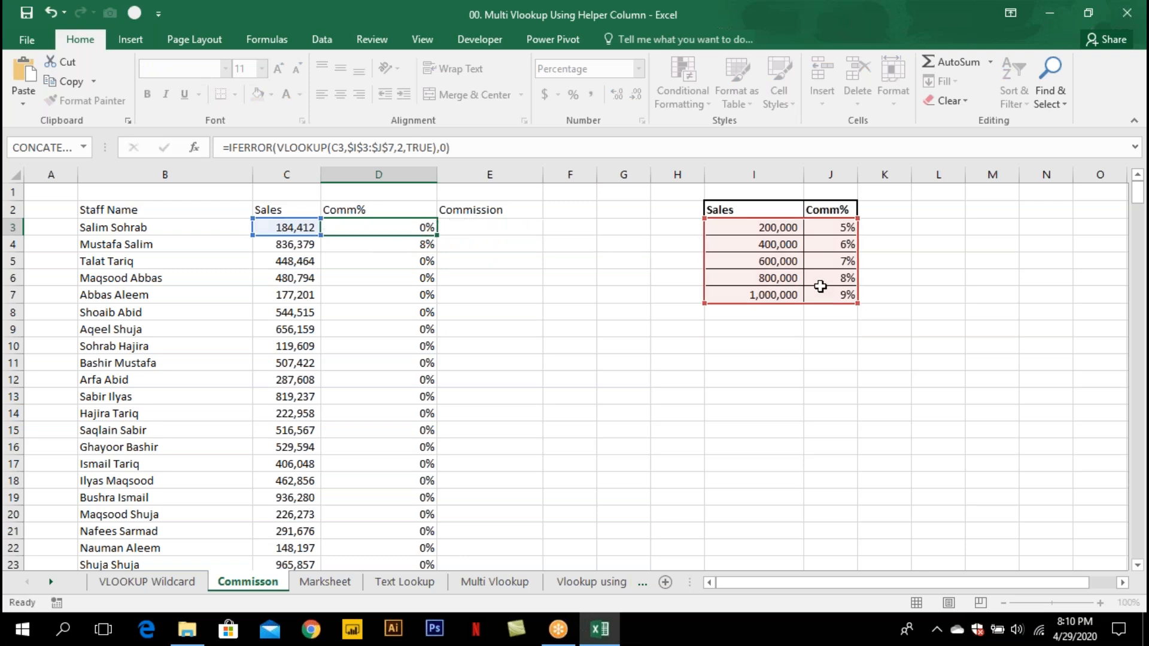
pyautogui.press('Up')
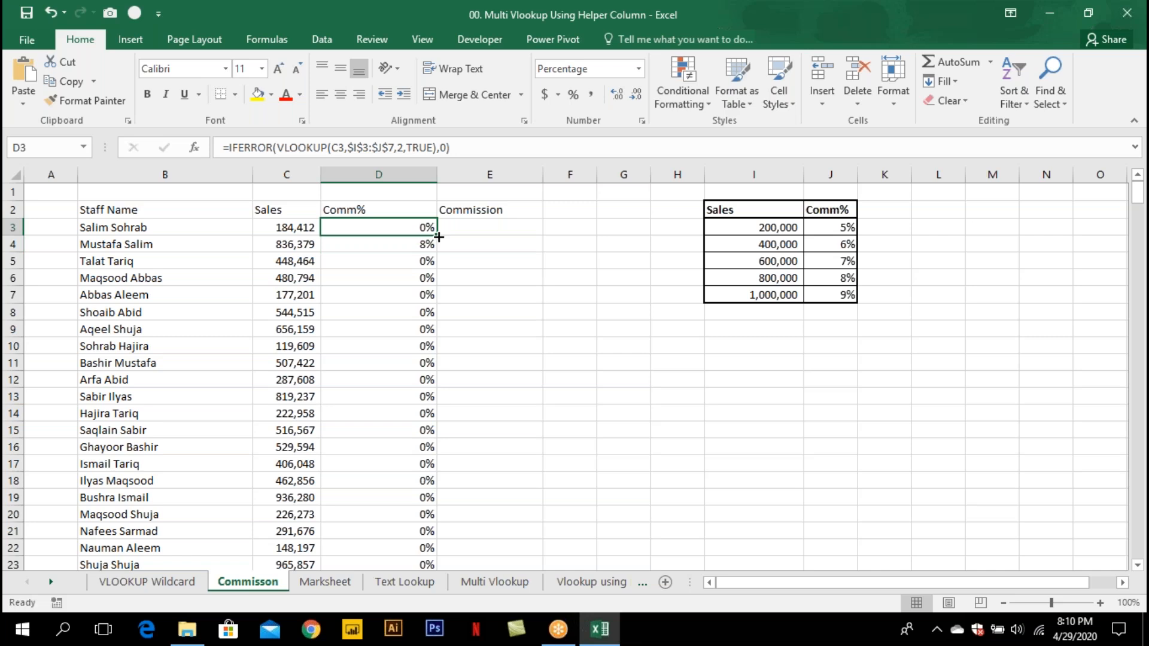
pyautogui.doubleClick(438, 235)
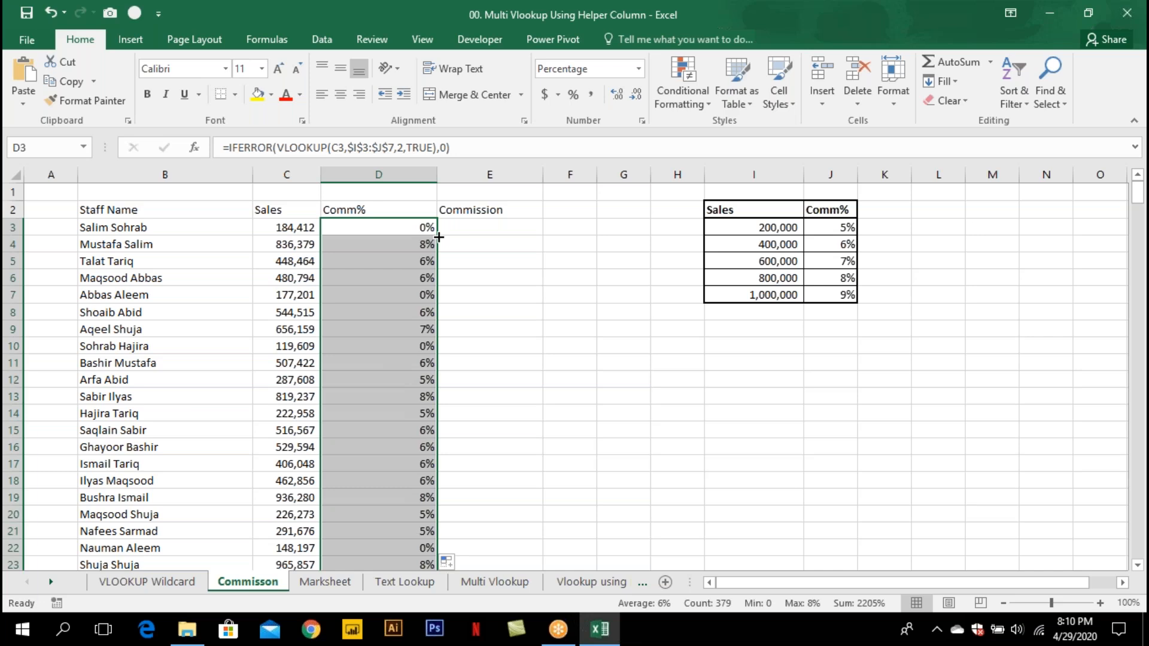
# Review the IFERROR and VLOOKUP formula in D3 with its referenced ranges.
pyautogui.press('Left')
pyautogui.press('Right')
pyautogui.press('Right')
pyautogui.press('Left')
pyautogui.press('F2')
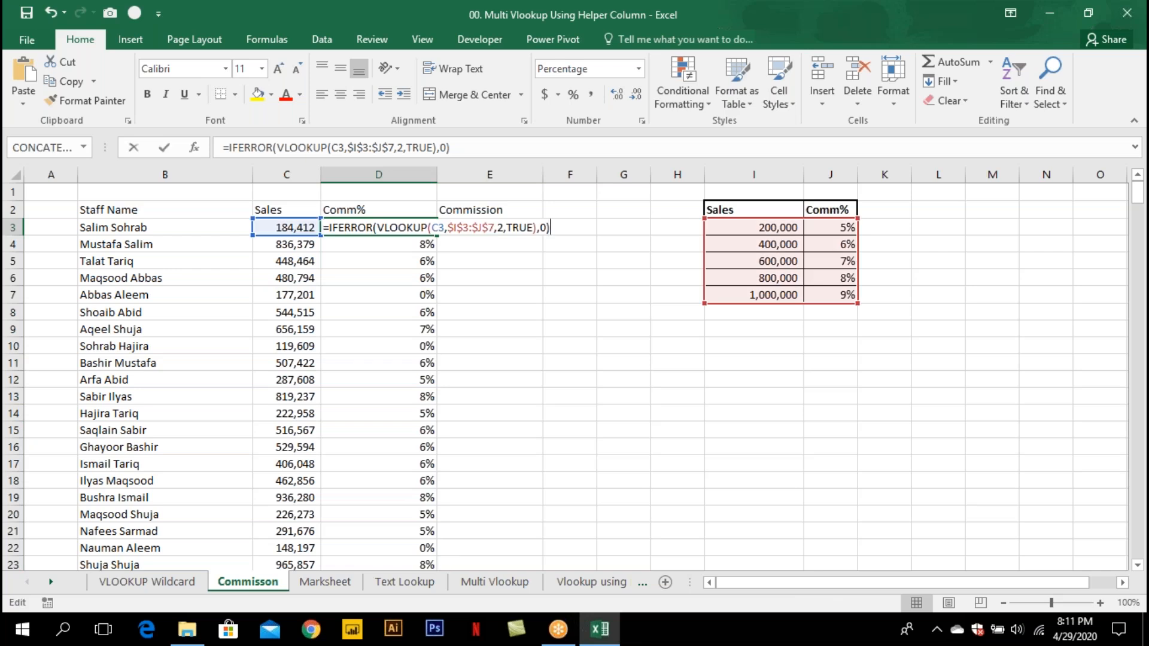
pyautogui.press('Escape')
# Calculate the commission in E3 with =C3*D3 and fill it down the Commission column.
pyautogui.press('Right')
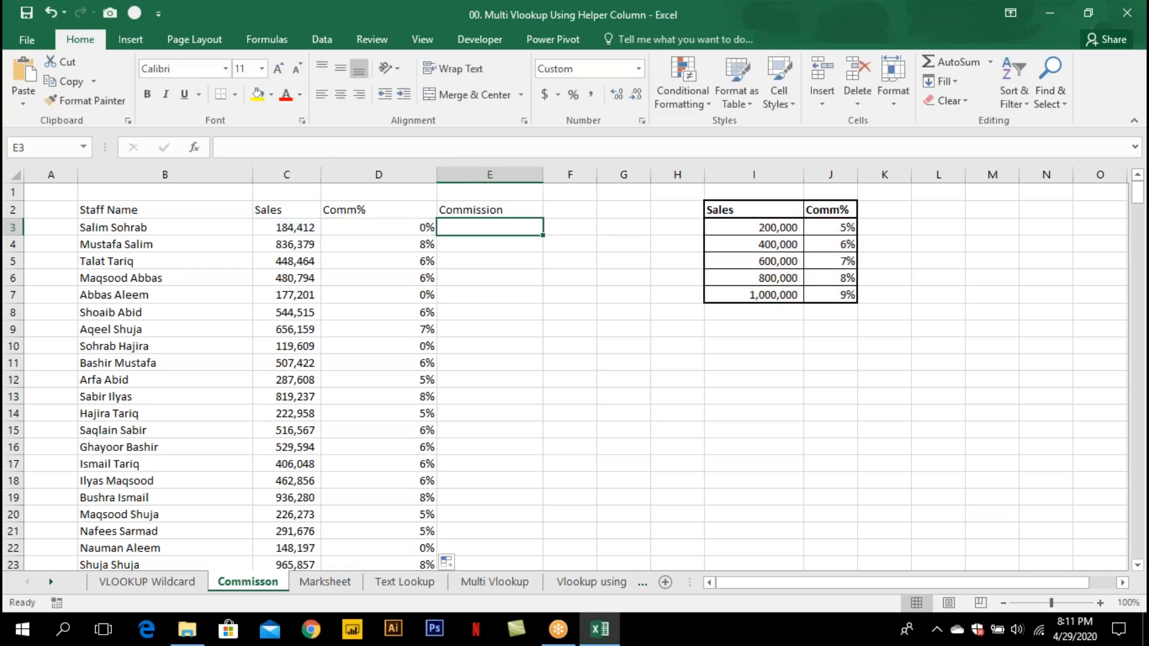
pyautogui.write('=')
pyautogui.press('Left')
pyautogui.press('Left')
pyautogui.write('*')
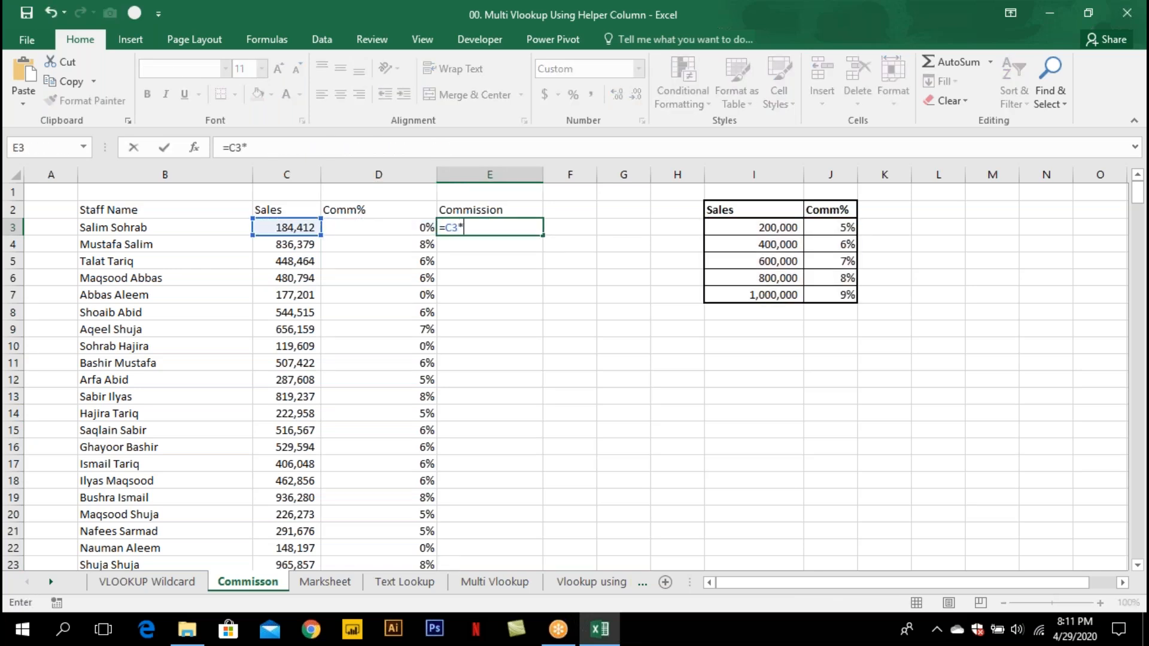
pyautogui.press('Left')
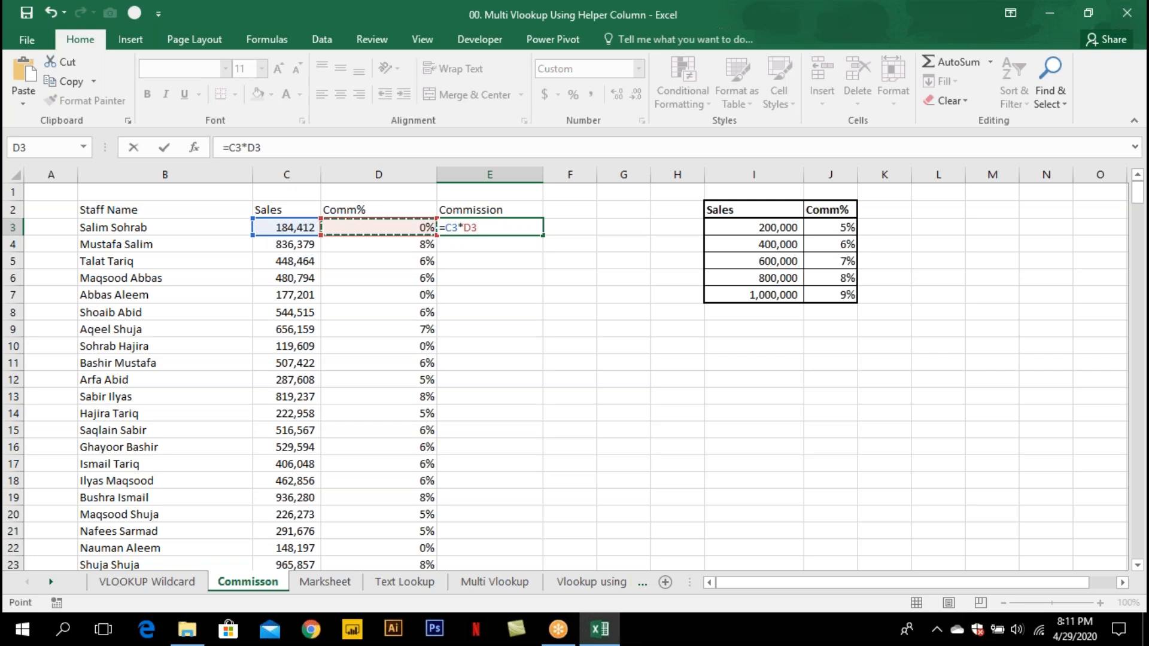
pyautogui.press('Return')
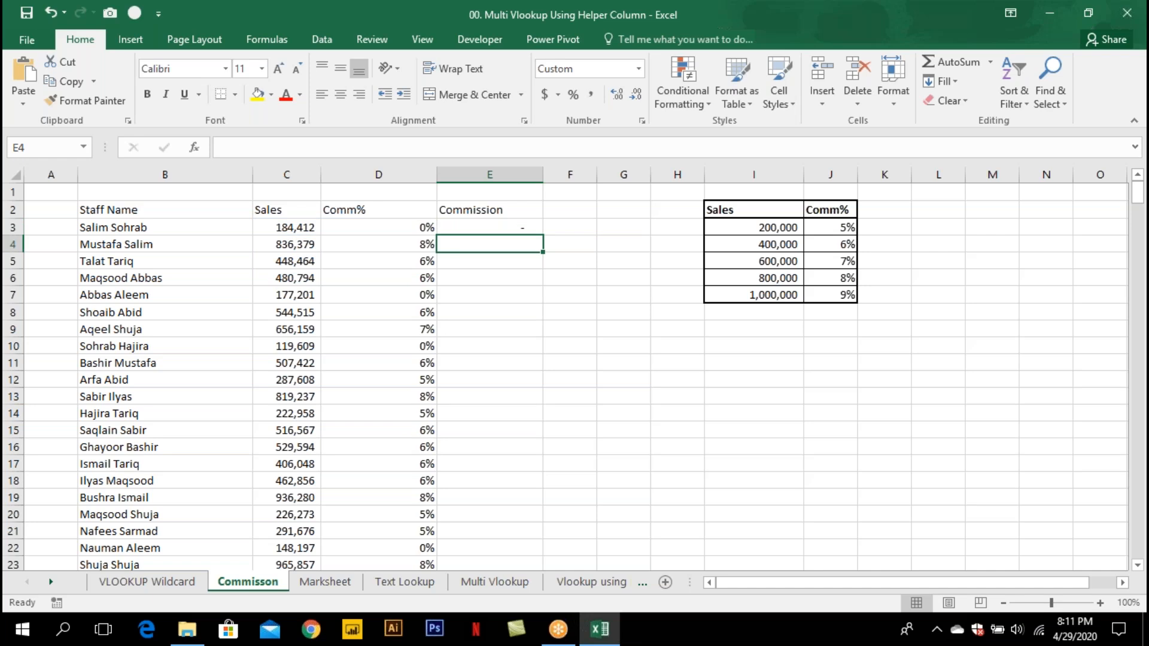
pyautogui.click(487, 226)
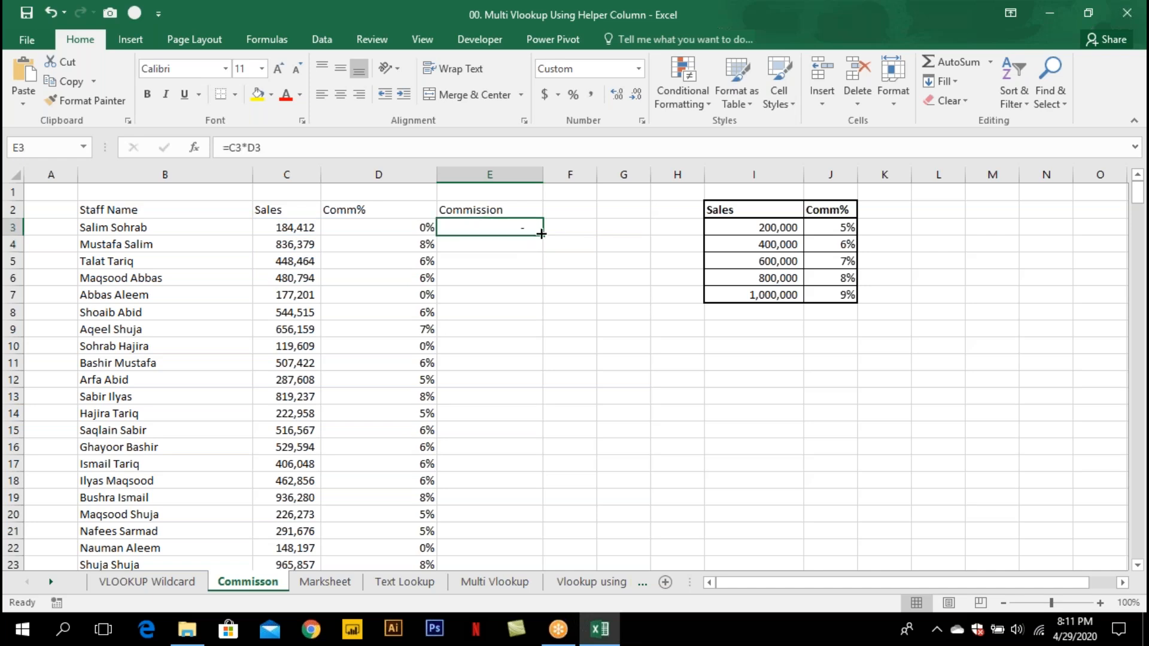
pyautogui.doubleClick(542, 235)
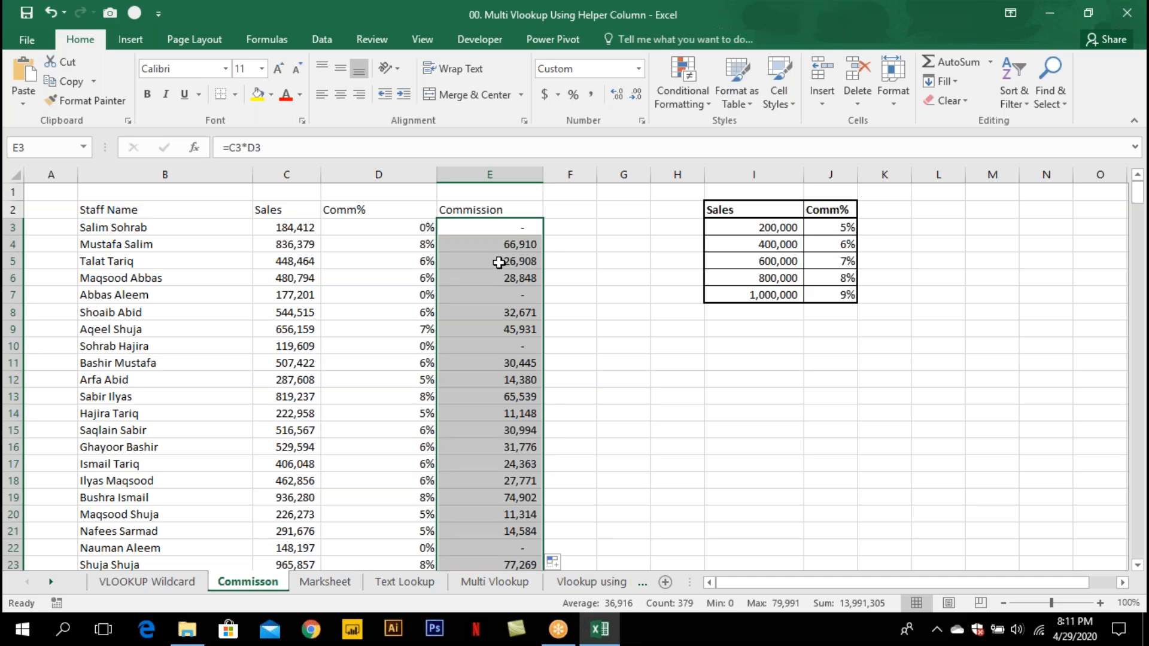
pyautogui.click(498, 262)
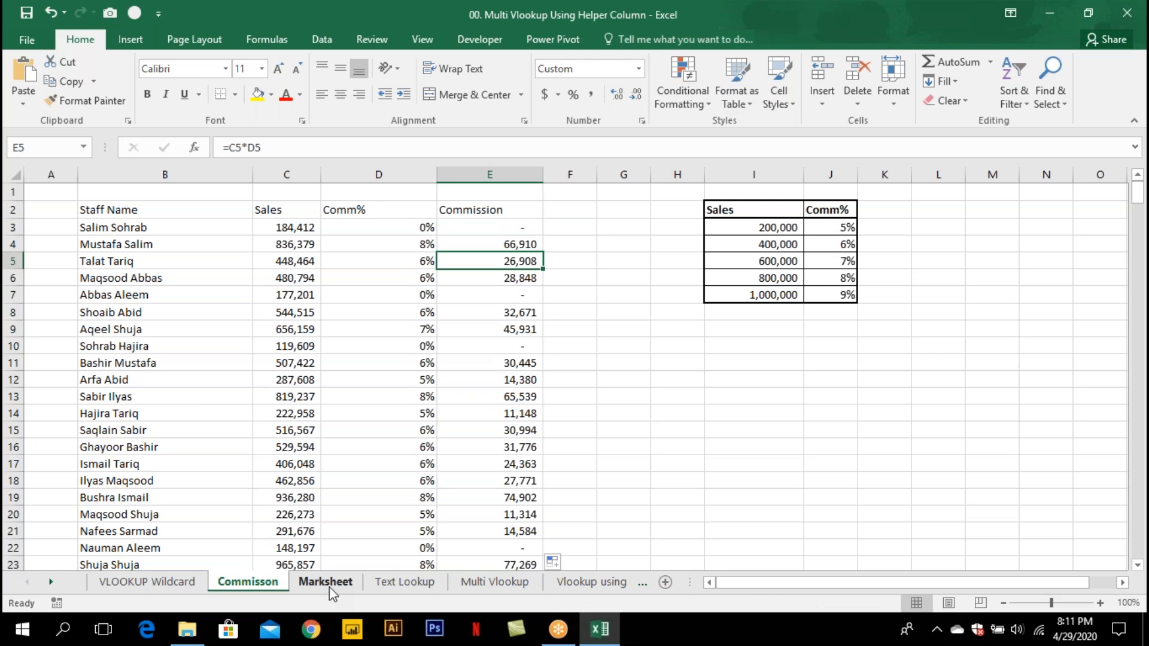
# Switch to the Marksheet sheet and examine the student scores and the grade table in H3:I8.
pyautogui.click(329, 584)
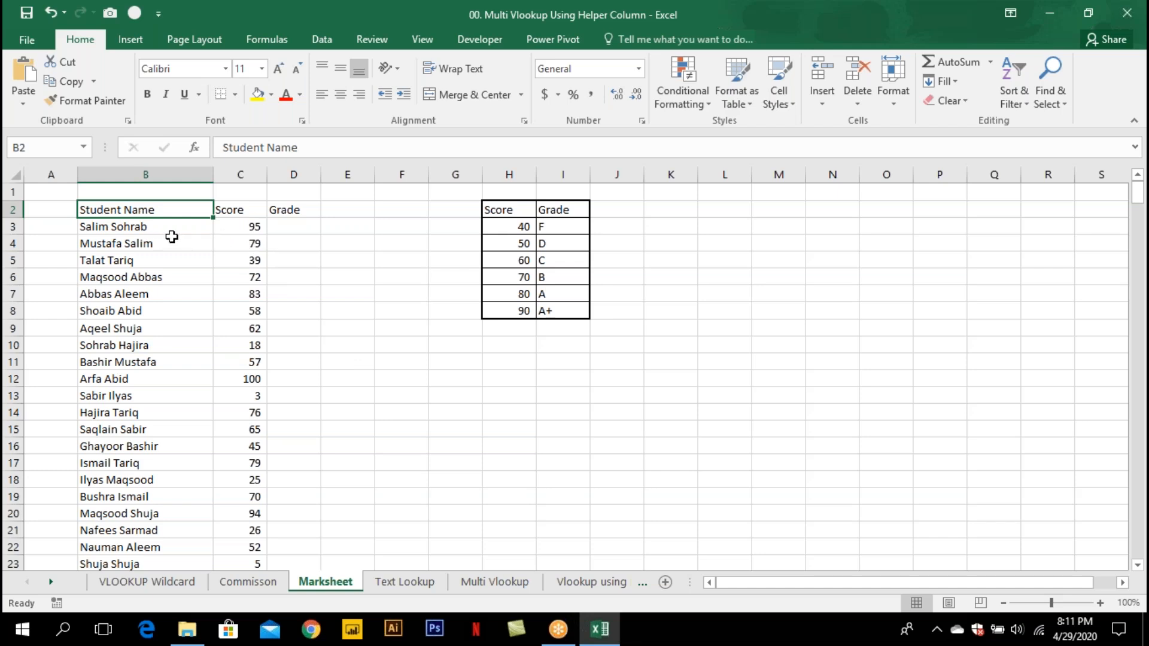
pyautogui.click(239, 229)
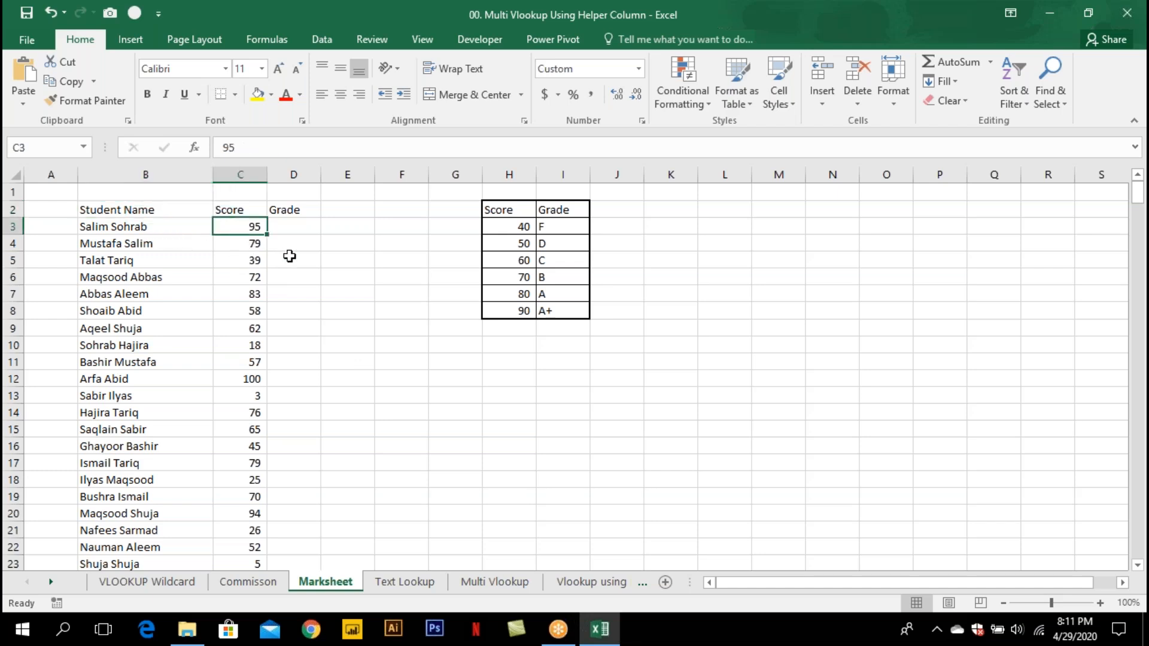
pyautogui.moveTo(493, 233); pyautogui.dragTo(568, 310)
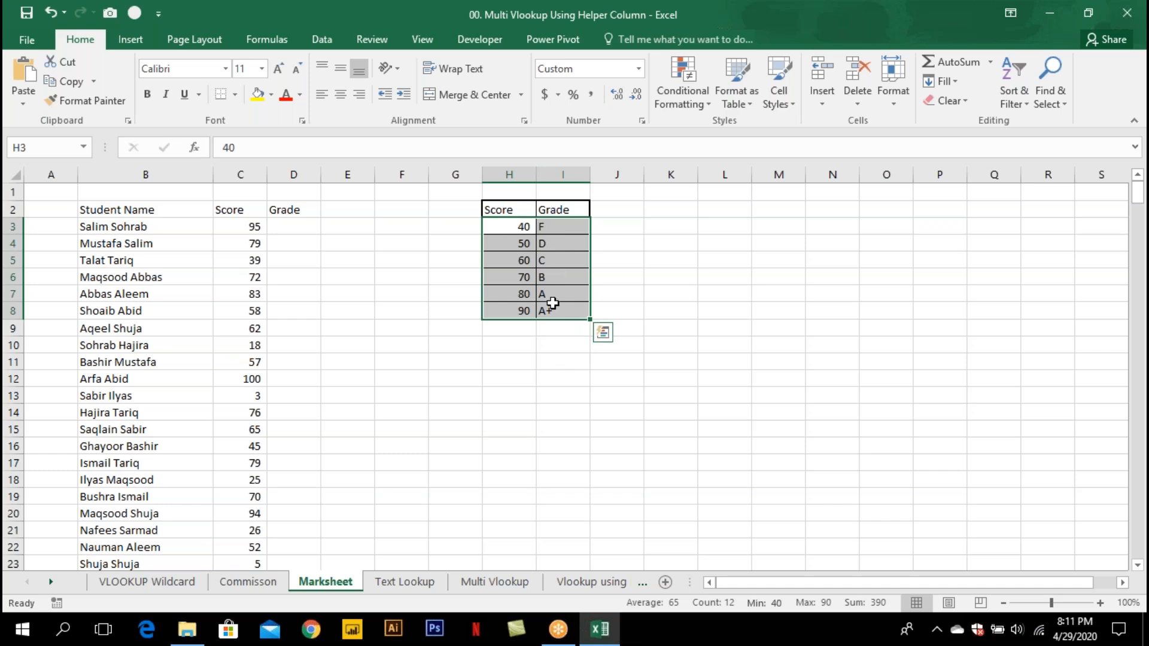
pyautogui.click(523, 327)
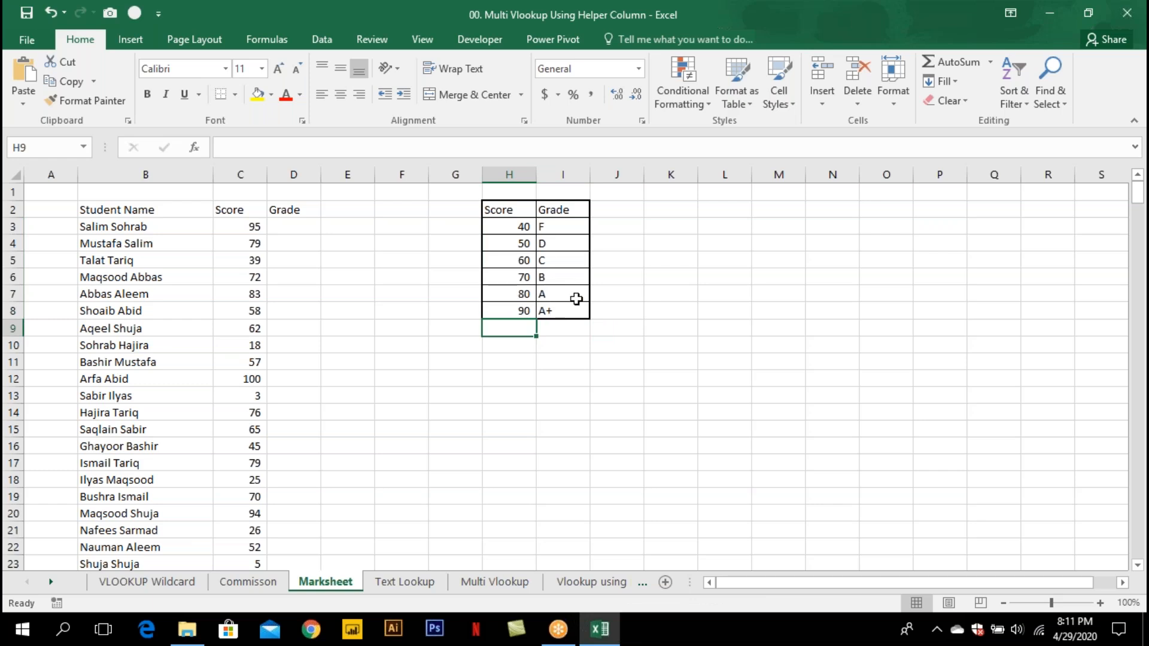
# Start a VLOOKUP formula in D3 with the score in C3 as the lookup value.
pyautogui.click(301, 228)
pyautogui.write('=')
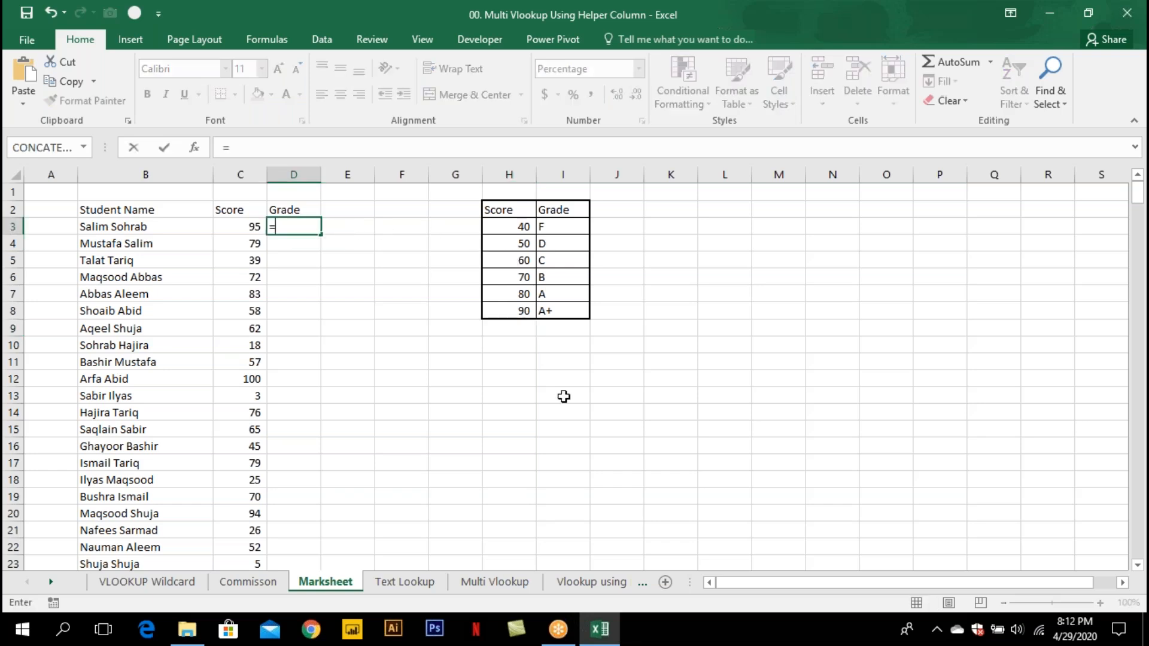
pyautogui.write('vl')
pyautogui.press('Tab')
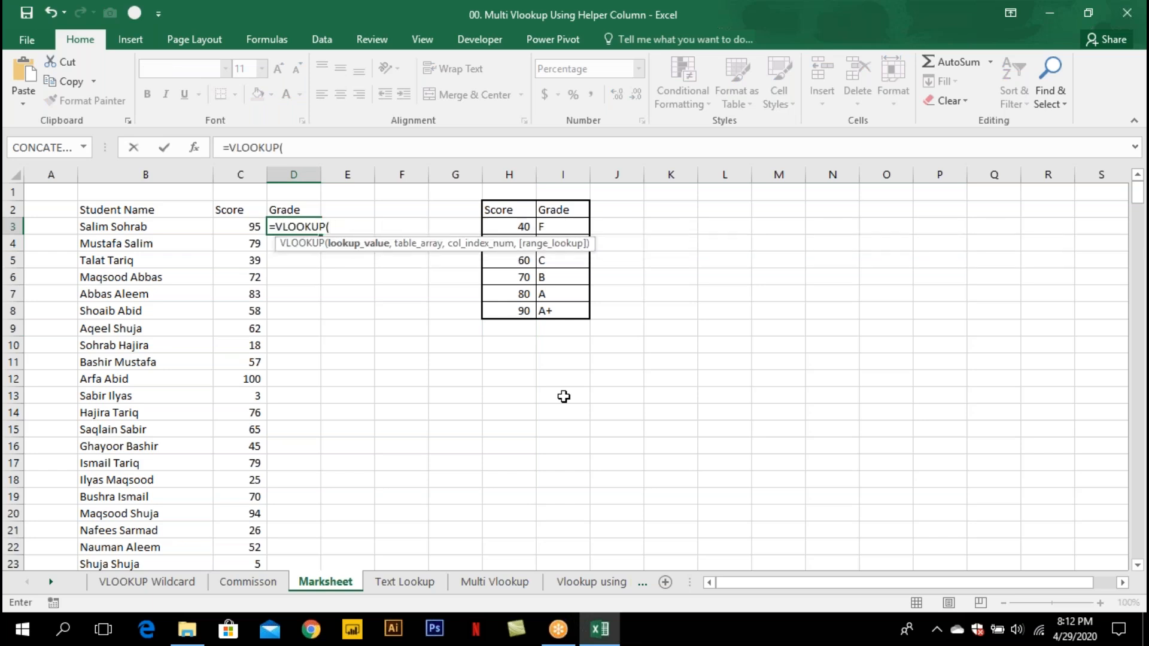
pyautogui.press('Left')
pyautogui.write(',')
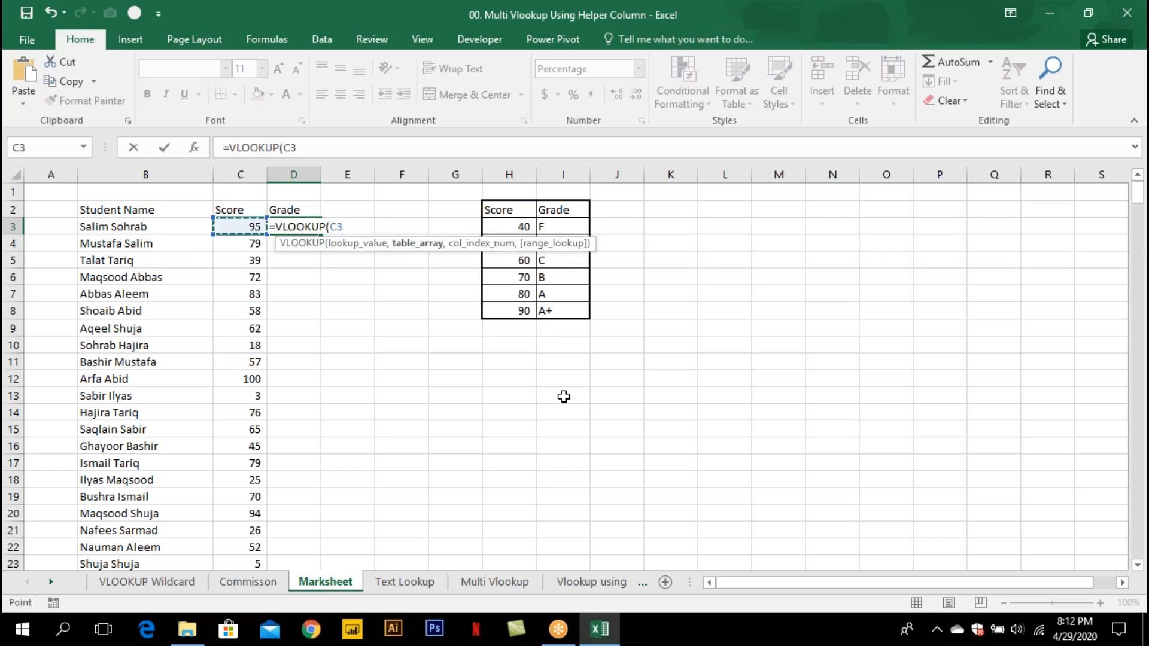
# Give the D3 formula the score and grade table as its absolute table range $H$3:$I$8.
pyautogui.press('Right')
pyautogui.press('Right')
pyautogui.press('Right')
pyautogui.press('Right')
pyautogui.hotkey('shift', 'Right')
pyautogui.hotkey('ctrl', 'shift', 'Down')
pyautogui.press('F4')
pyautogui.write(',')
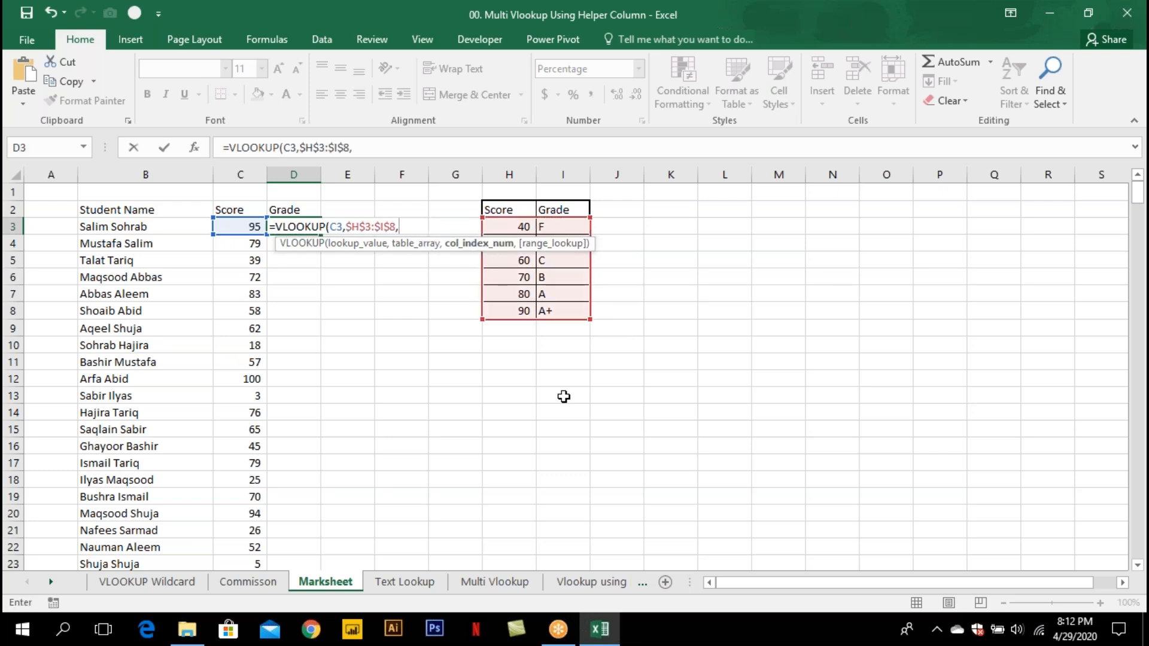
# Complete the D3 formula with column 2 and approximate match TRUE, and fill it down the Grade column.
pyautogui.write('2,')
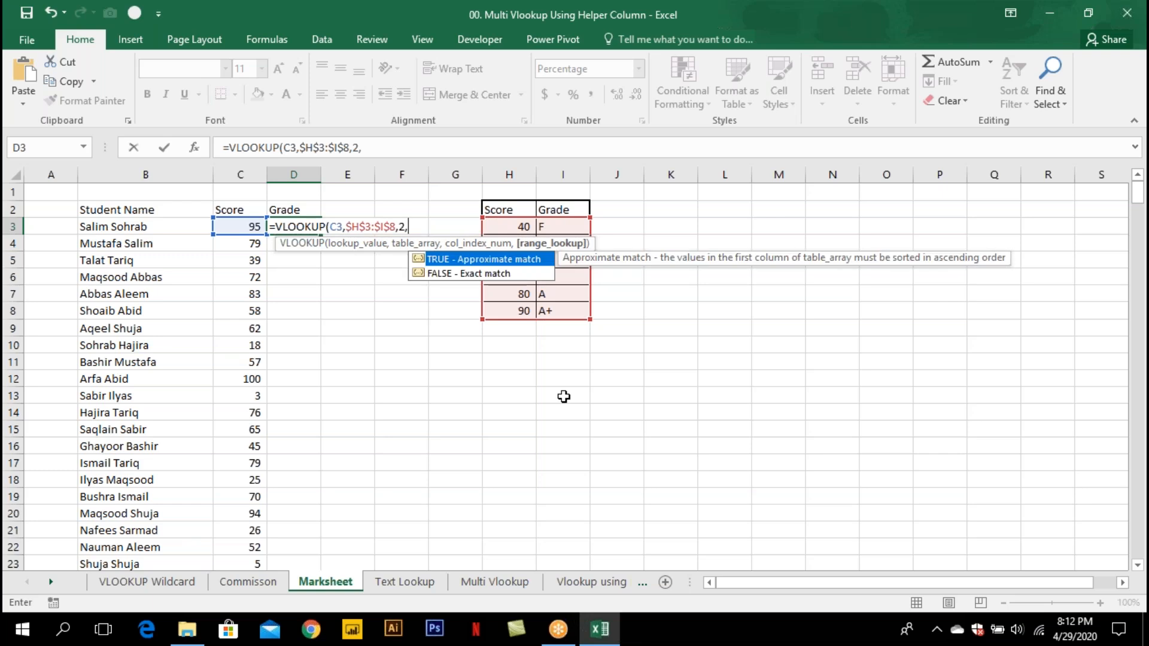
pyautogui.press('Tab')
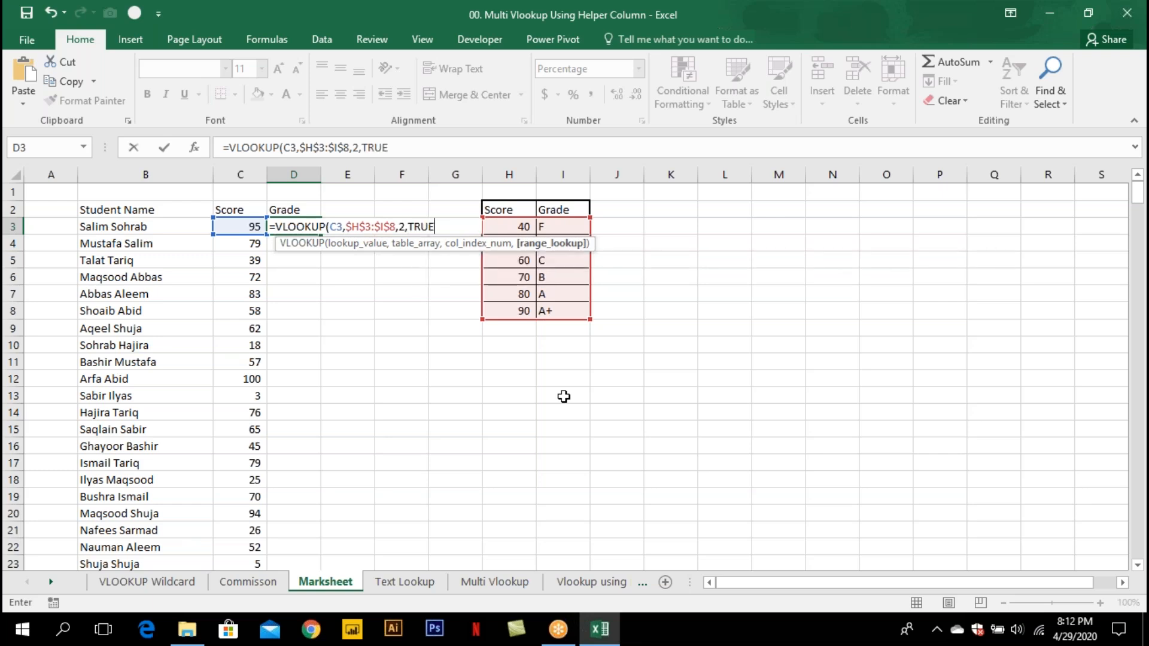
pyautogui.press('Return')
pyautogui.press('Up')
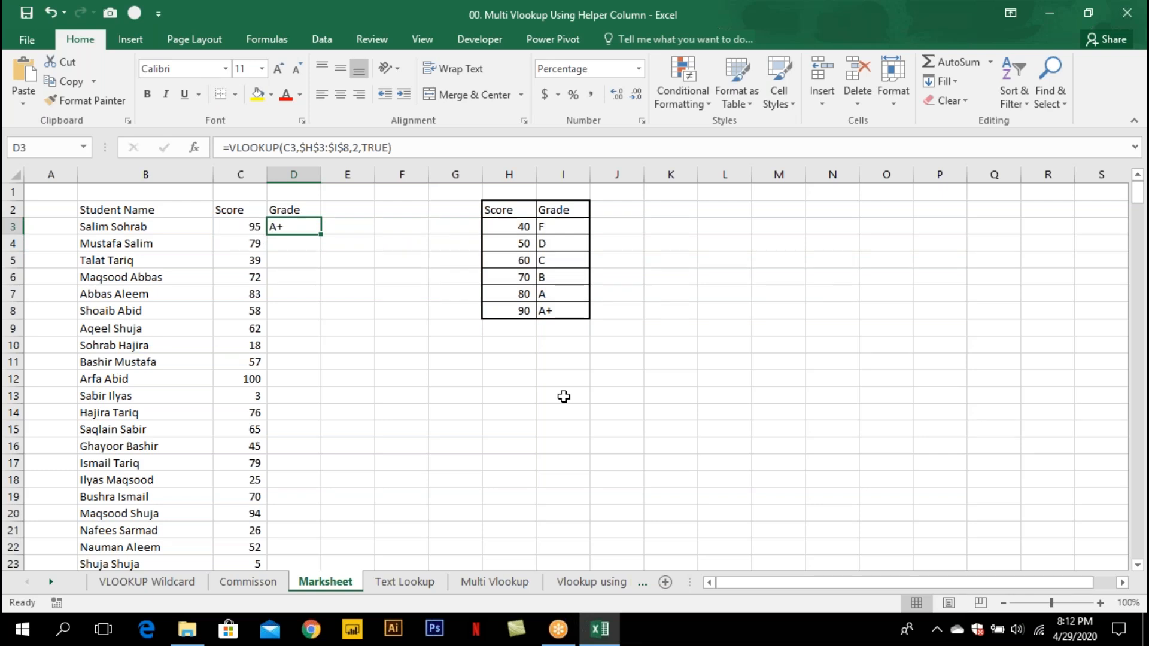
pyautogui.doubleClick(321, 234)
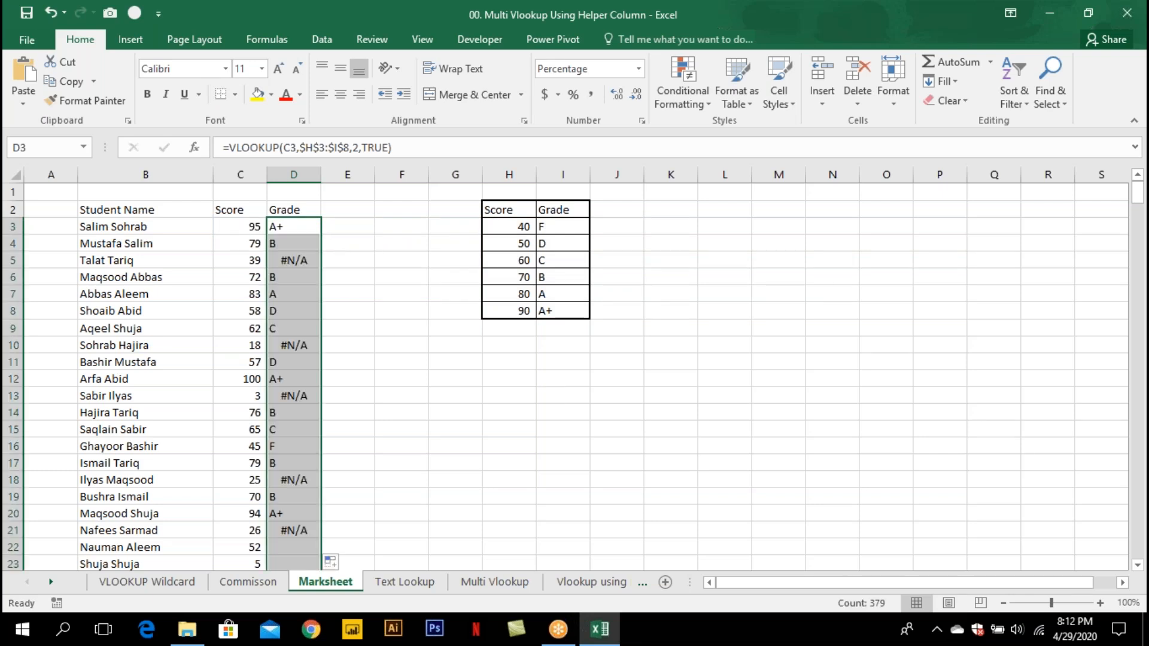
# Inspect the VLOOKUP formula in D5 and the ranges it references.
pyautogui.click(307, 260)
pyautogui.doubleClick(307, 261)
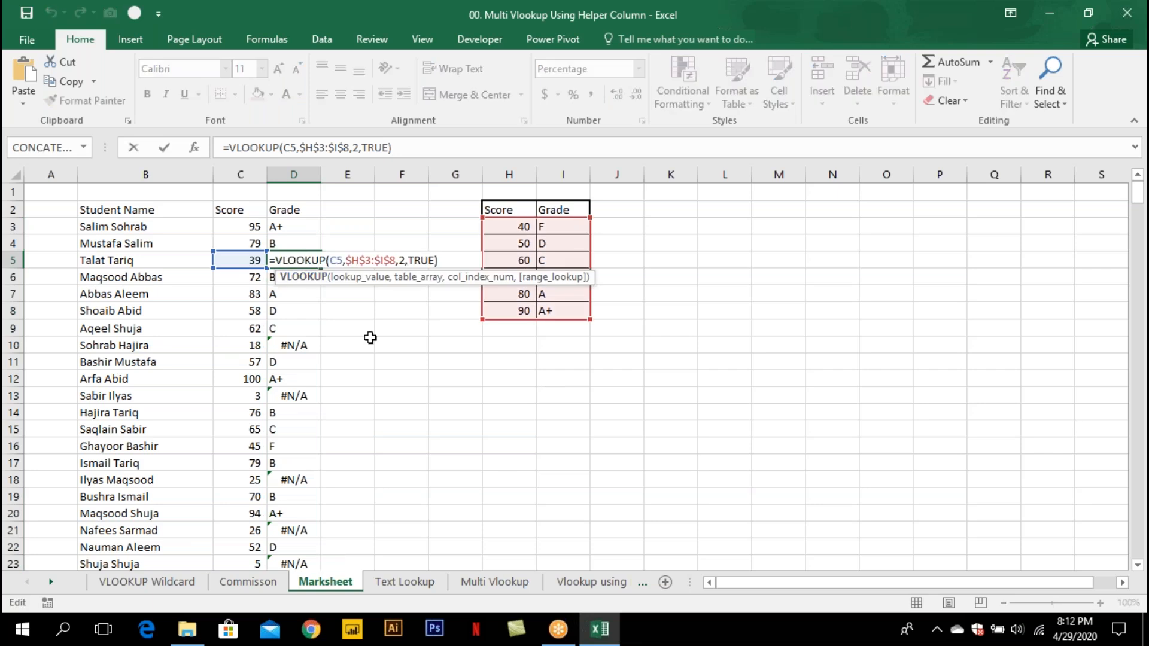
pyautogui.press('Escape')
# Set the lowest score threshold in H3 of the grade table to 0.
pyautogui.click(524, 226)
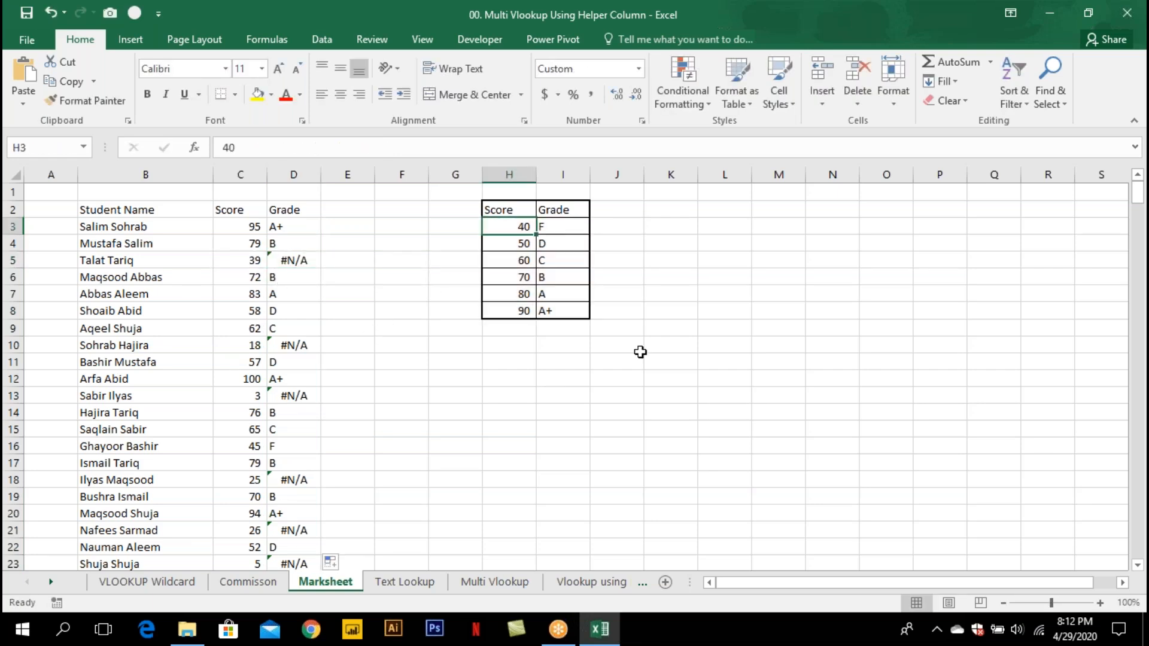
pyautogui.write('0')
pyautogui.press('Return')
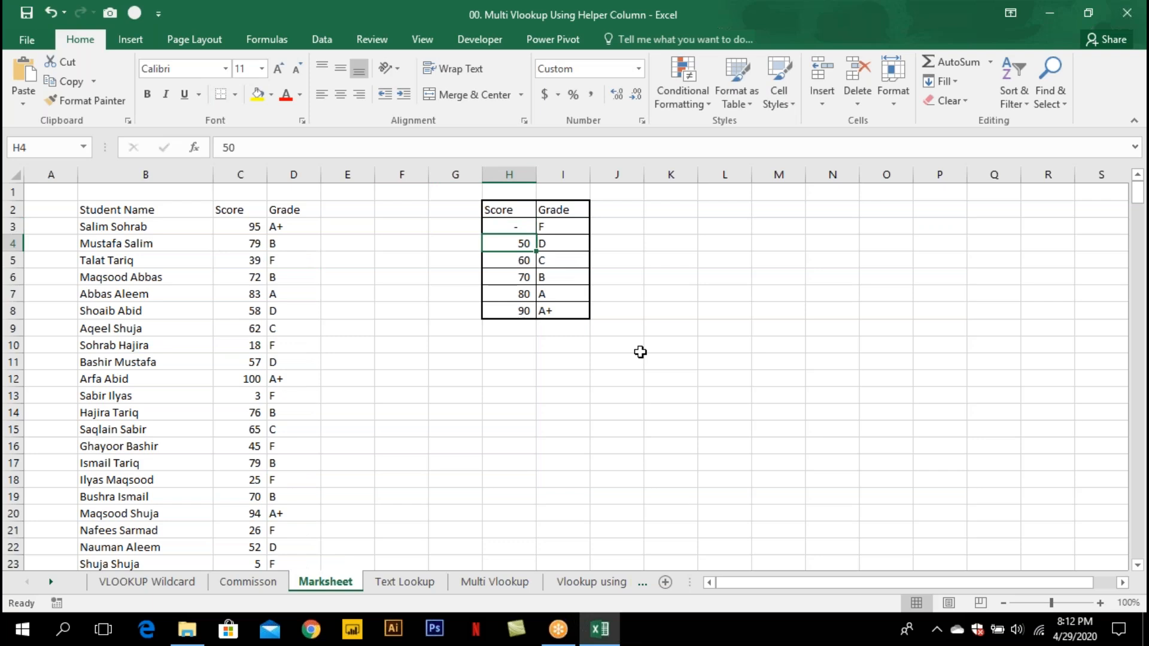
pyautogui.click(529, 226)
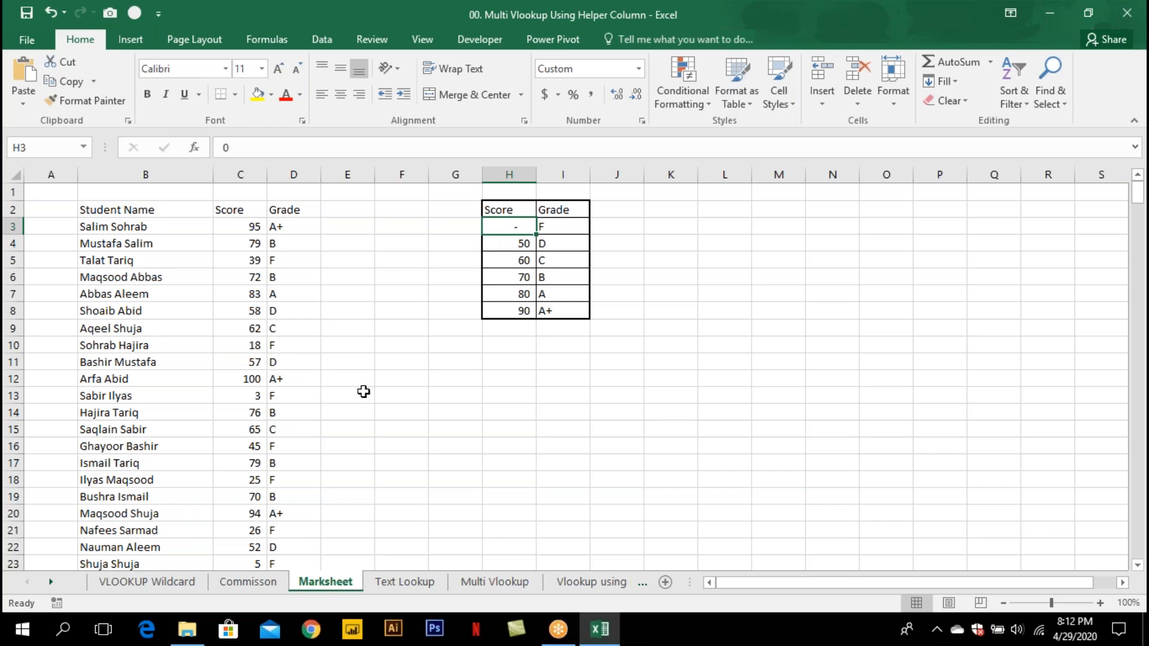
# Review the VLOOKUP formula in D3, including its range_lookup argument.
pyautogui.doubleClick(299, 228)
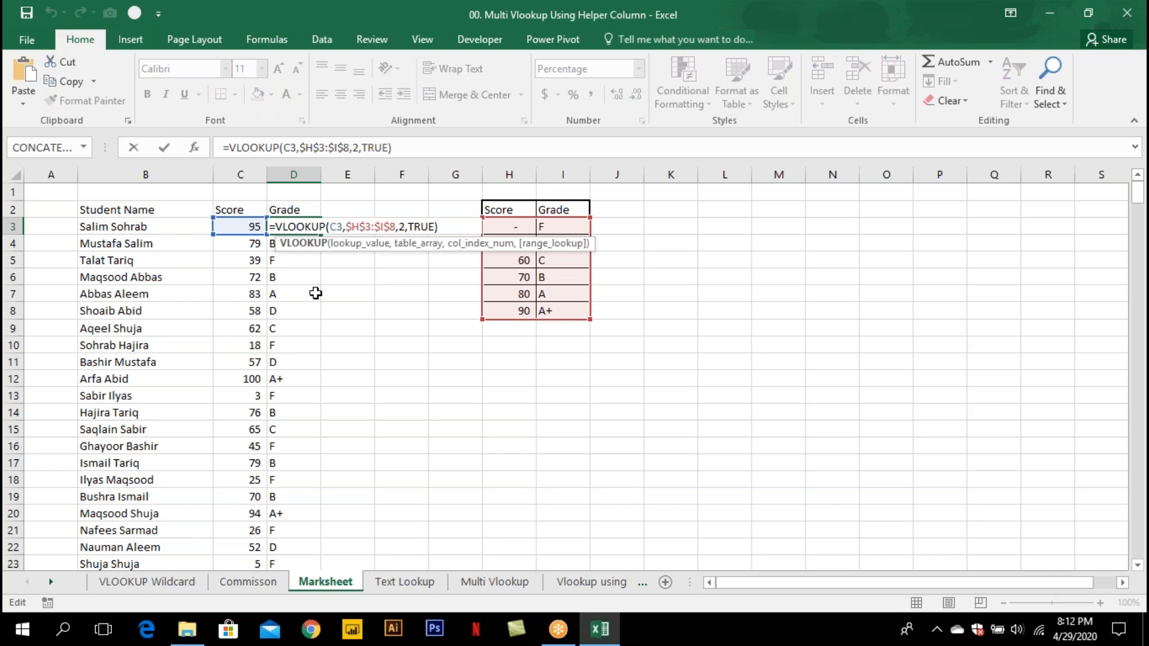
pyautogui.click(414, 227)
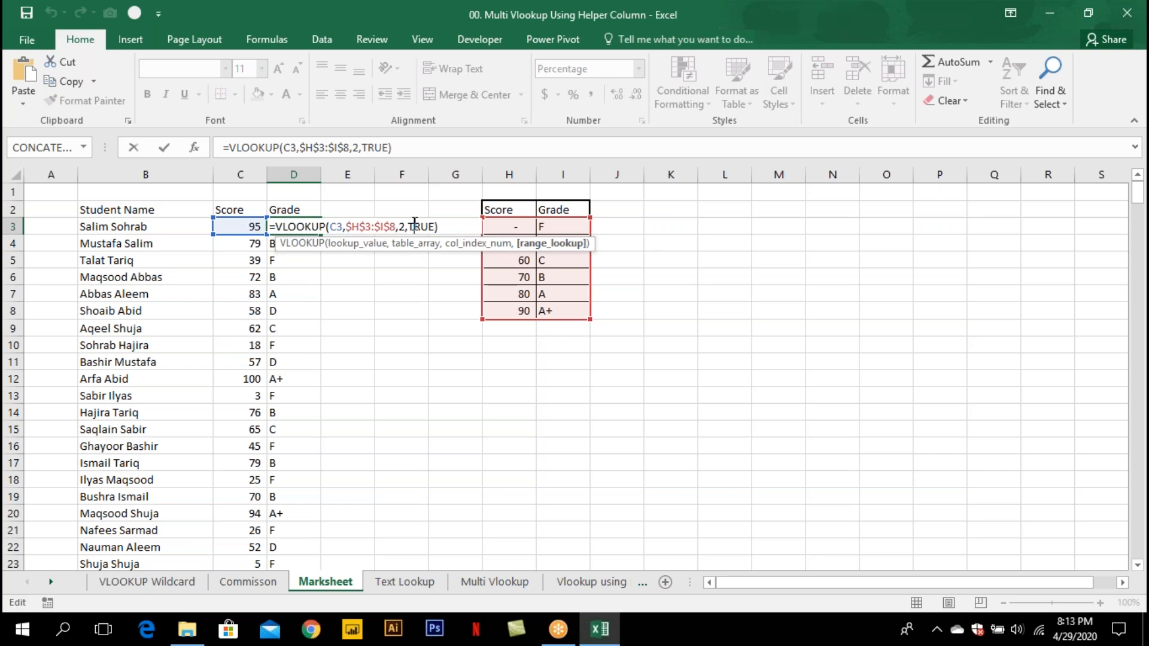
pyautogui.hotkey('ctrl', 'Return')
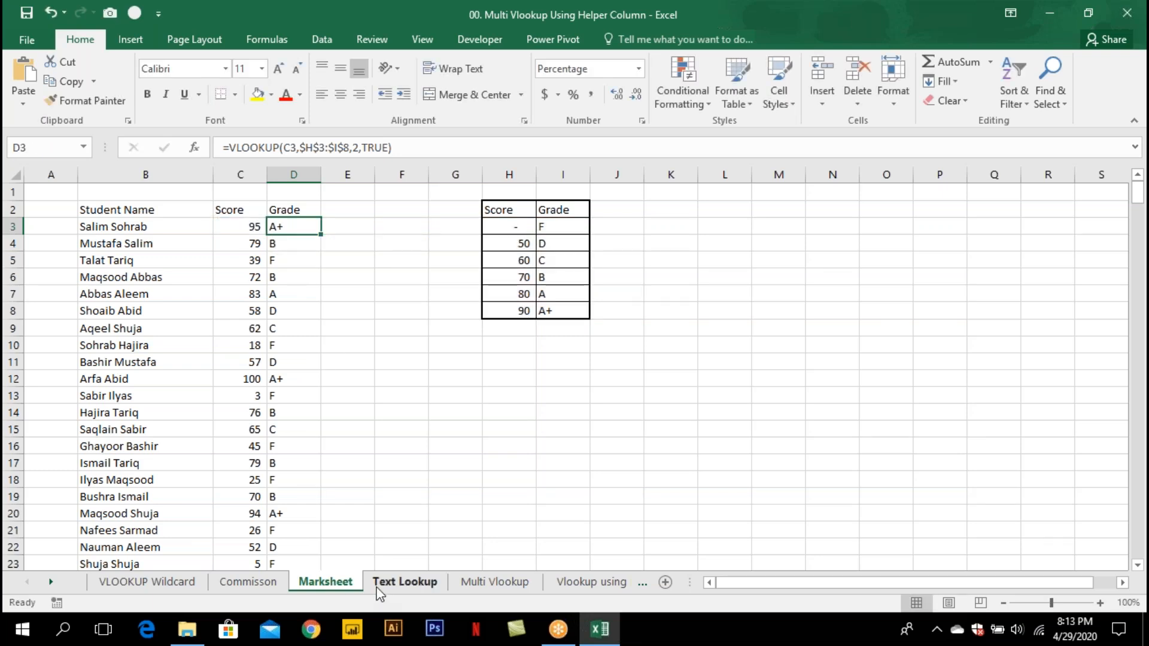
# Switch to the Text Lookup sheet and examine how the values in the id column are stored.
pyautogui.click(405, 581)
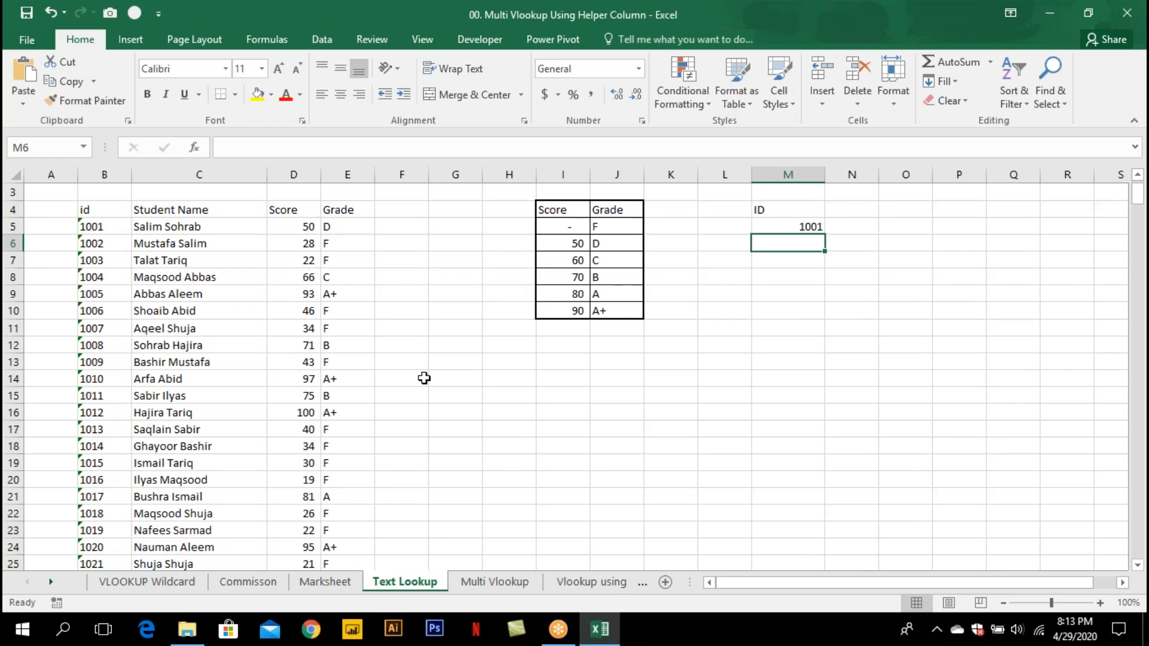
pyautogui.moveTo(90, 227); pyautogui.dragTo(94, 466)
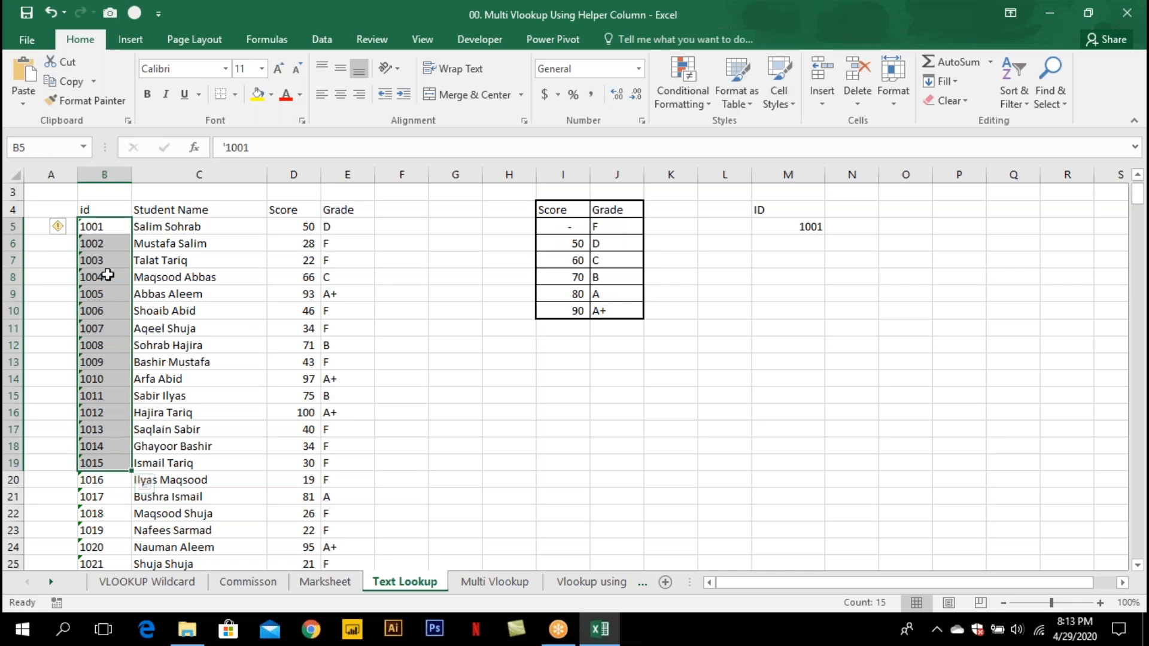
pyautogui.click(115, 228)
pyautogui.doubleClick(116, 246)
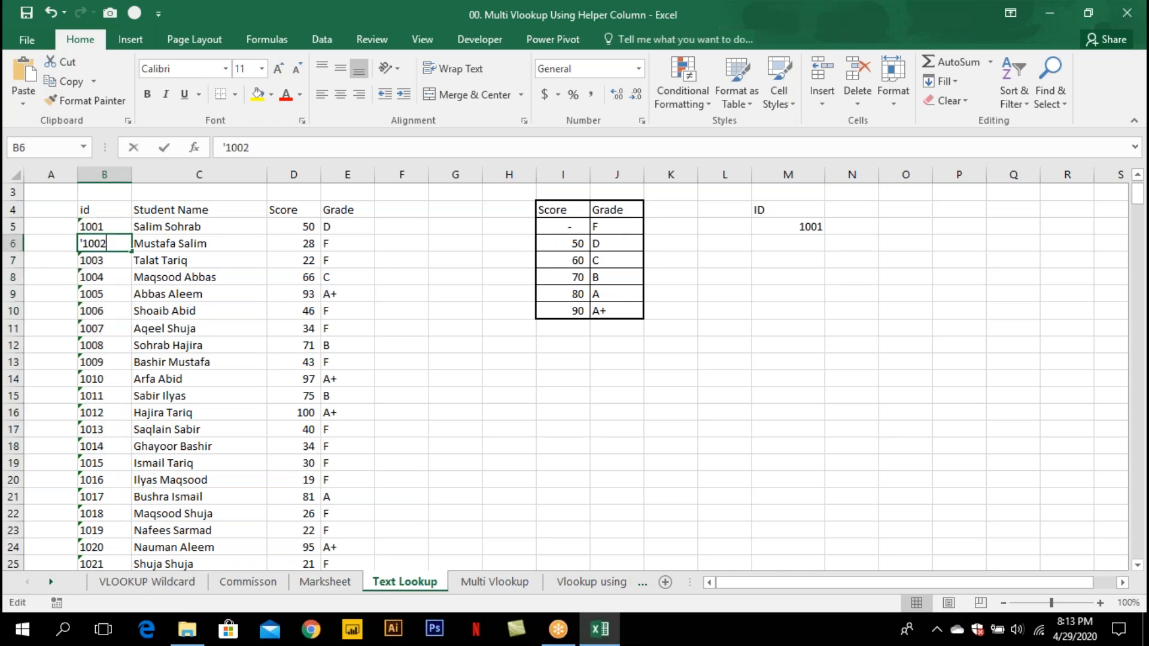
pyautogui.press('Escape')
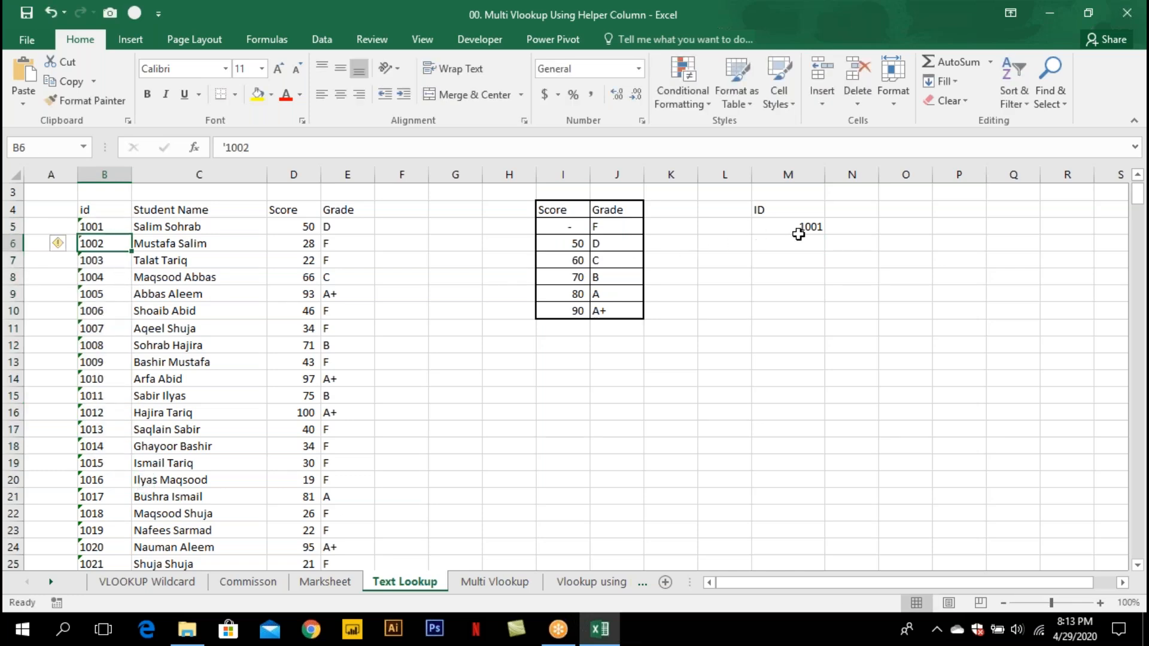
# Choose the second student's ID and then the first one from the list in M5.
pyautogui.click(799, 230)
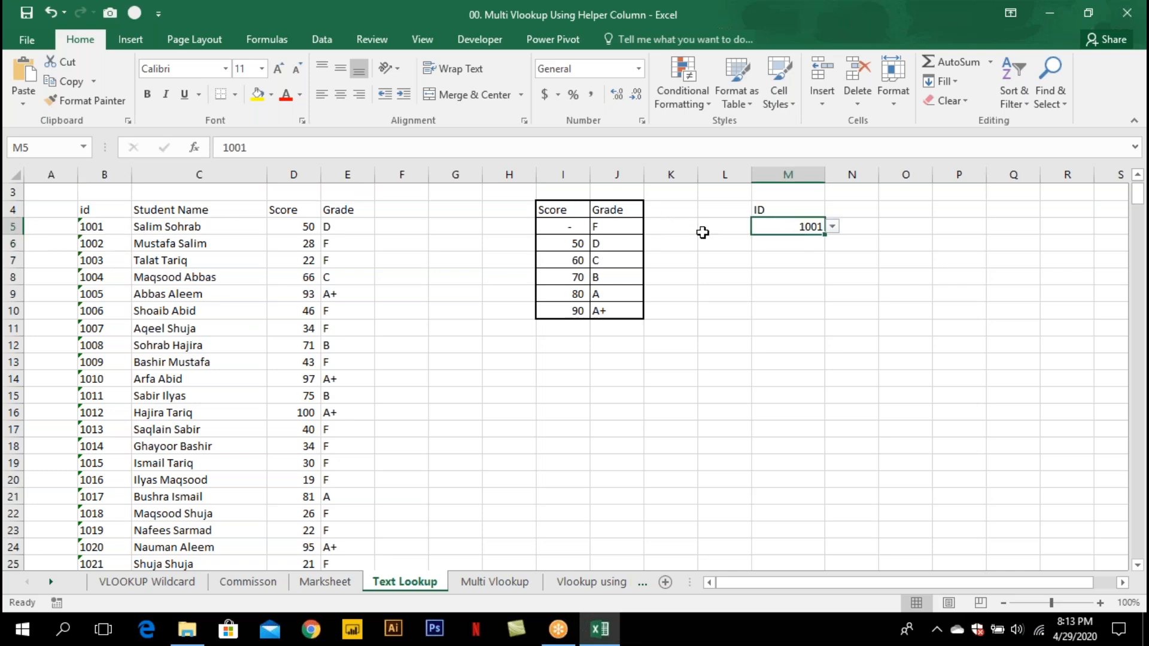
pyautogui.click(790, 244)
pyautogui.click(814, 230)
pyautogui.click(832, 227)
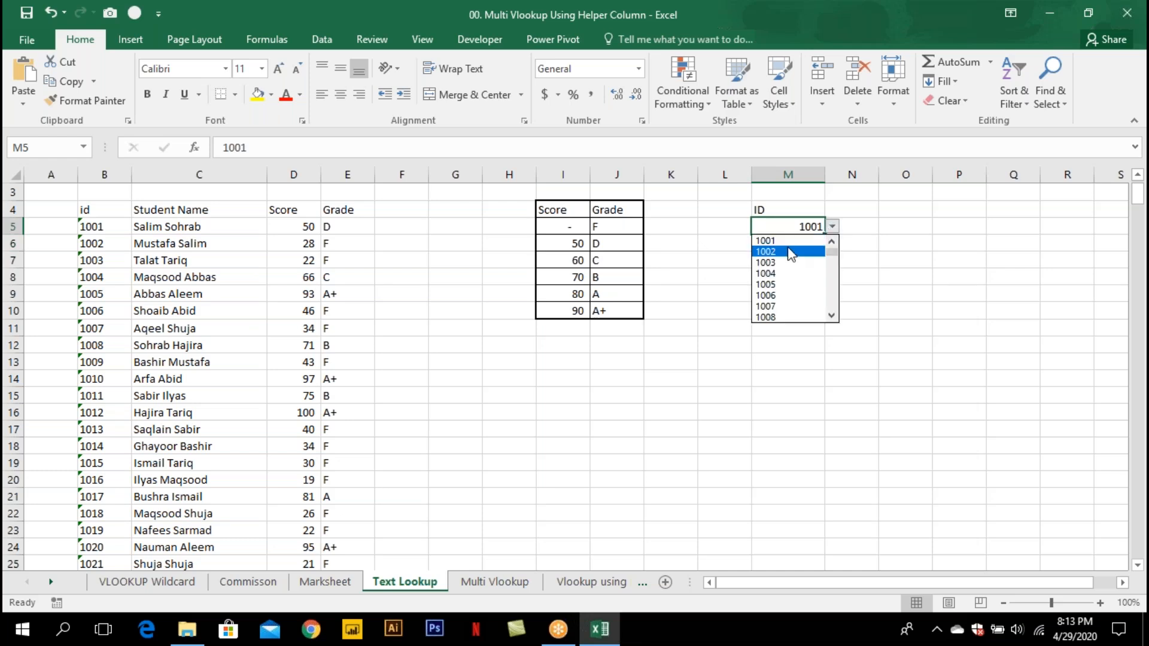
pyautogui.click(787, 252)
pyautogui.click(832, 228)
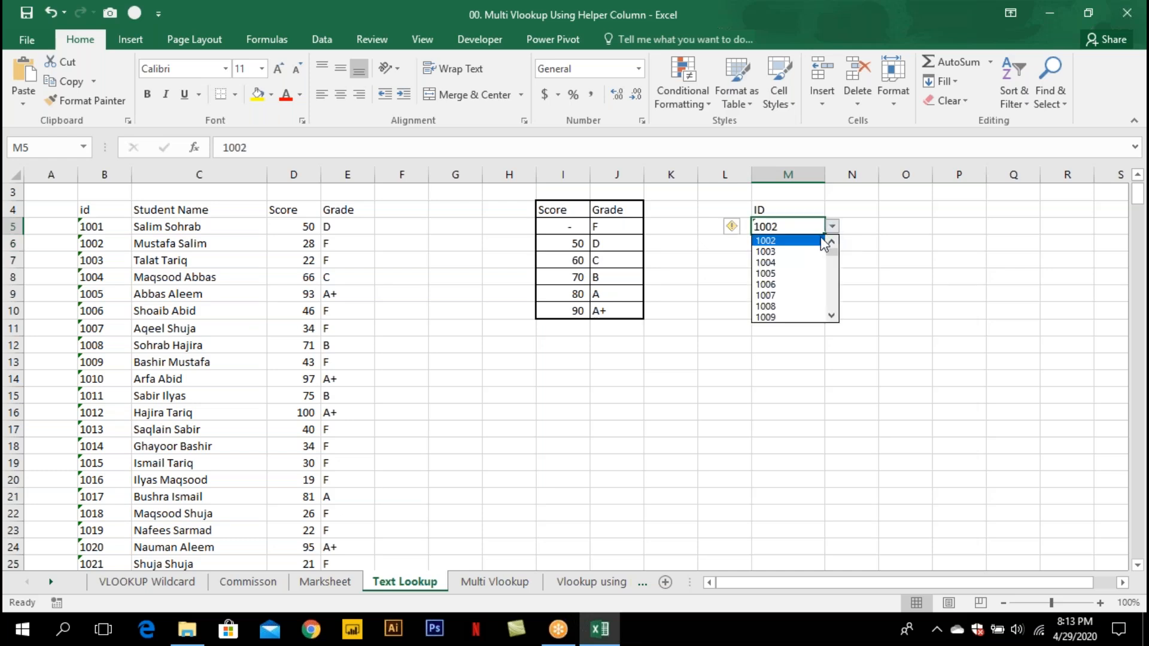
pyautogui.click(829, 241)
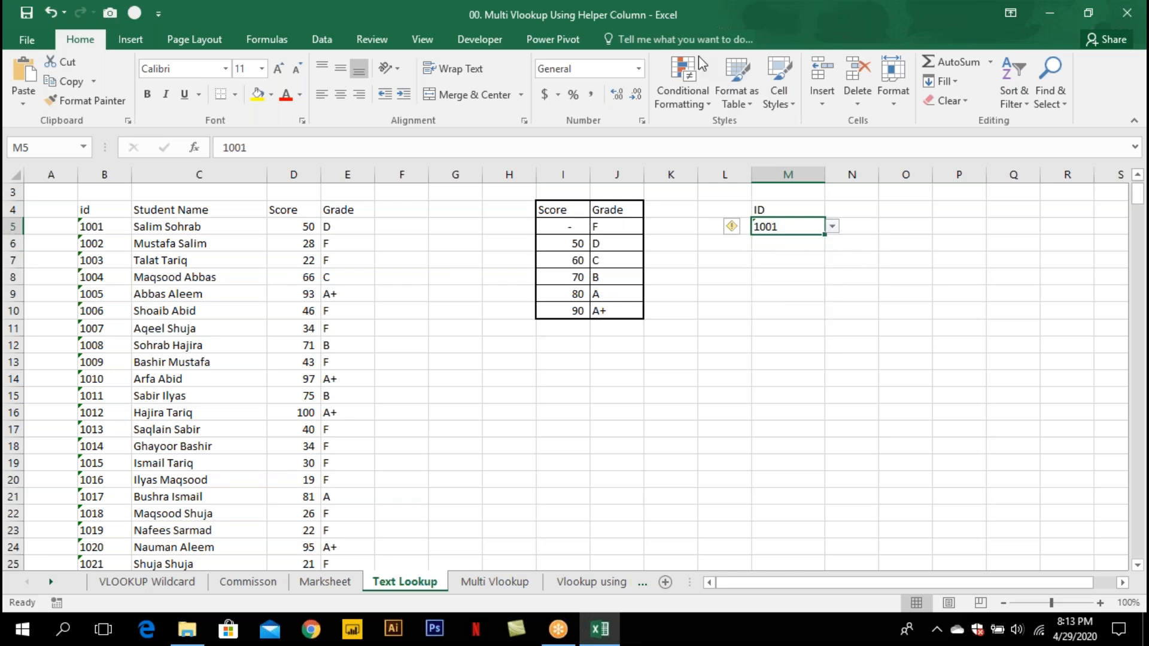
# Clear all contents, formats and validation from M5 and enter the first student's ID as a plain number.
pyautogui.click(965, 100)
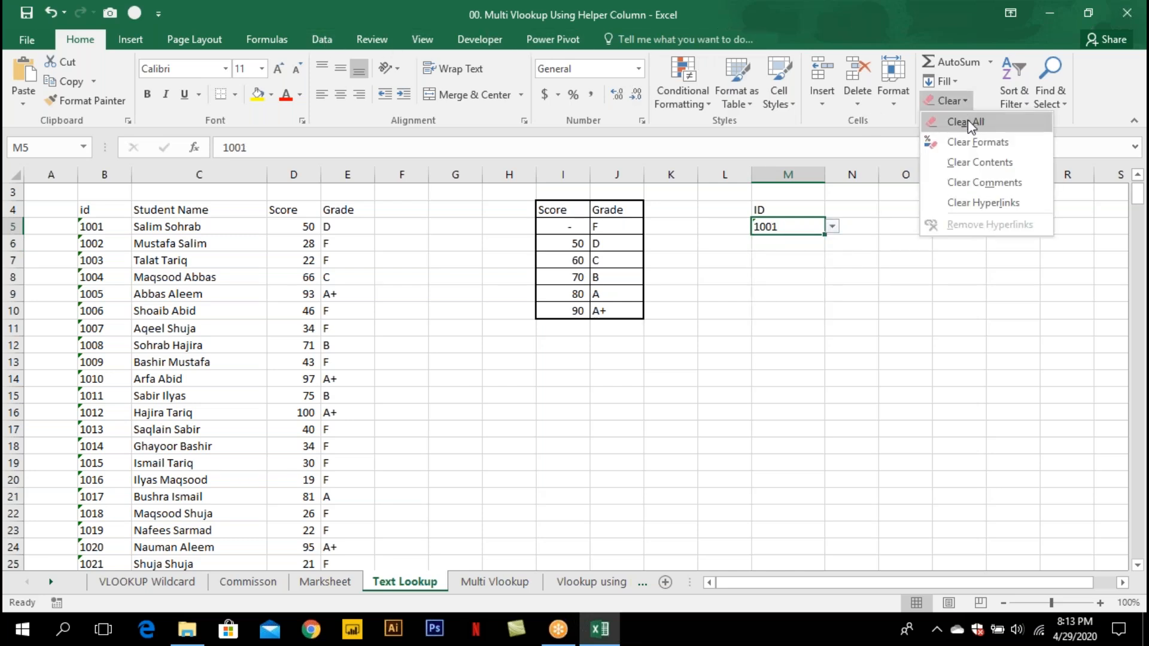
pyautogui.click(966, 119)
pyautogui.press('F2')
pyautogui.write('1001')
pyautogui.press('Return')
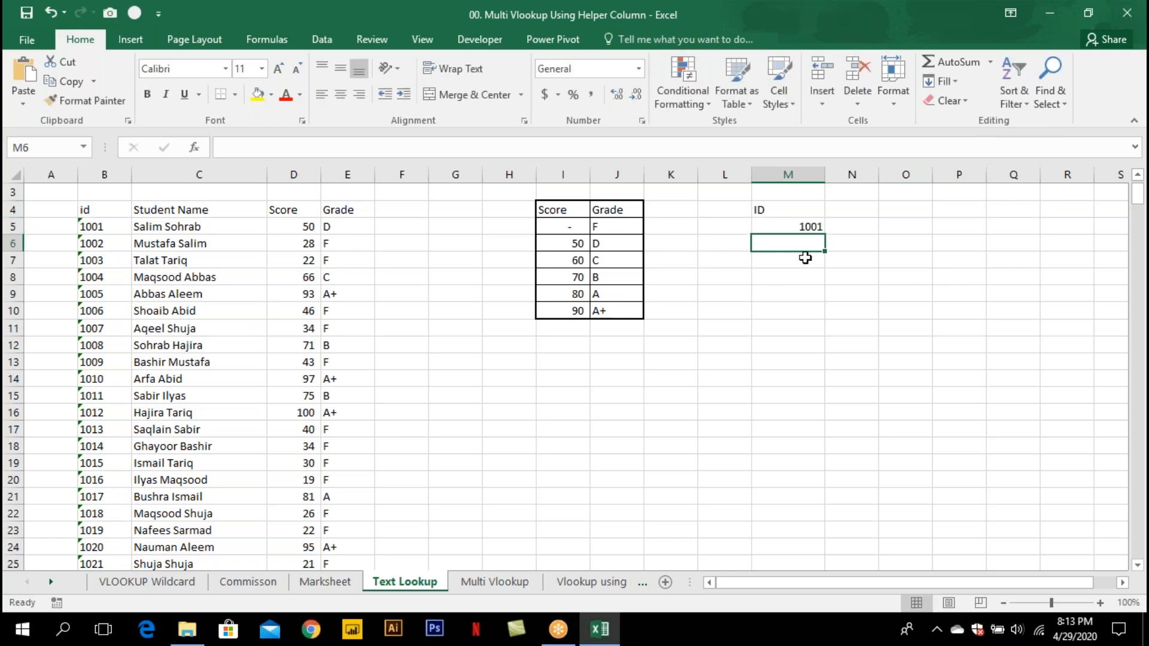
# Start a VLOOKUP formula in M6 with the ID in M5 as the lookup value.
pyautogui.press('F2')
pyautogui.write('=vlo')
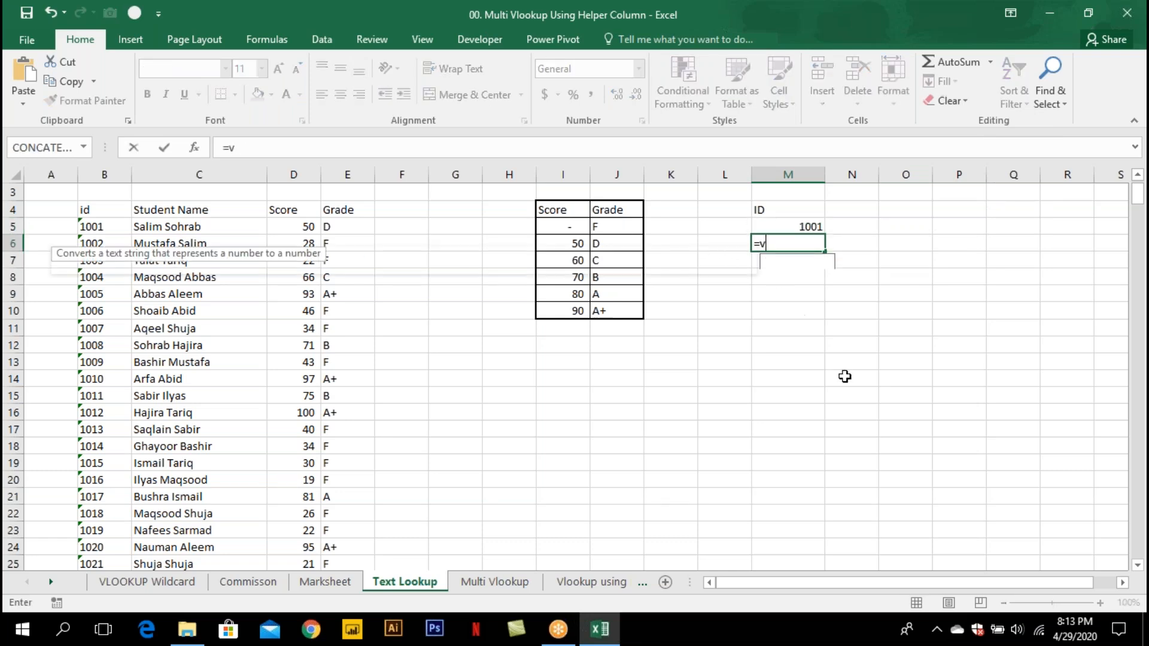
pyautogui.press('Tab')
pyautogui.click(811, 229)
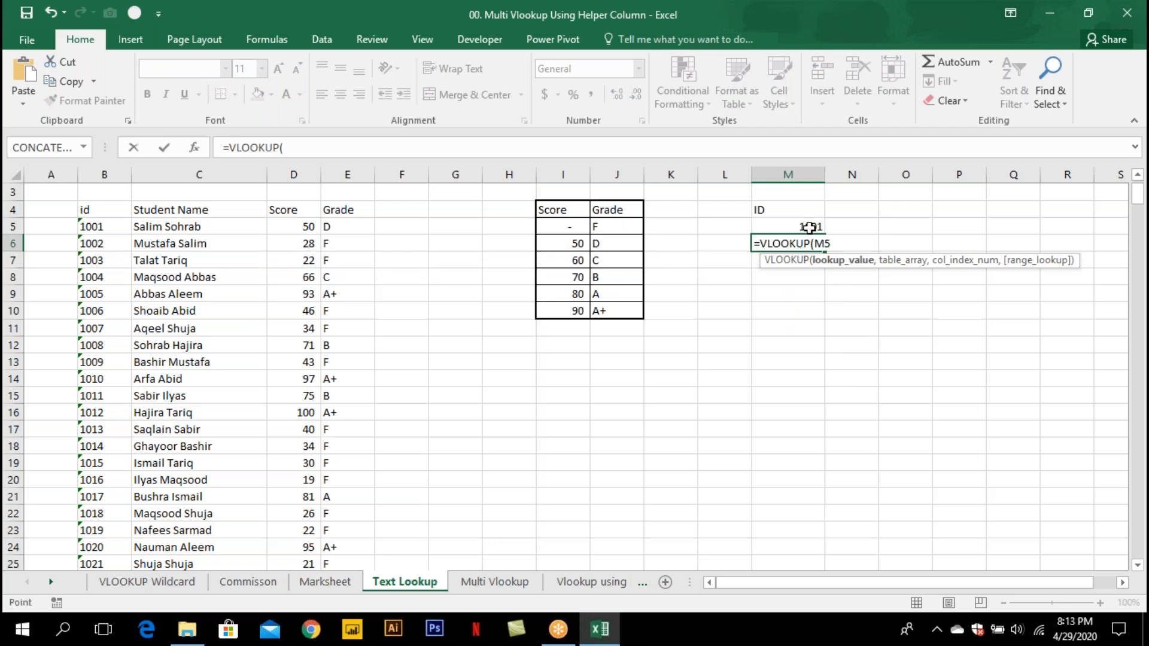
pyautogui.write(',')
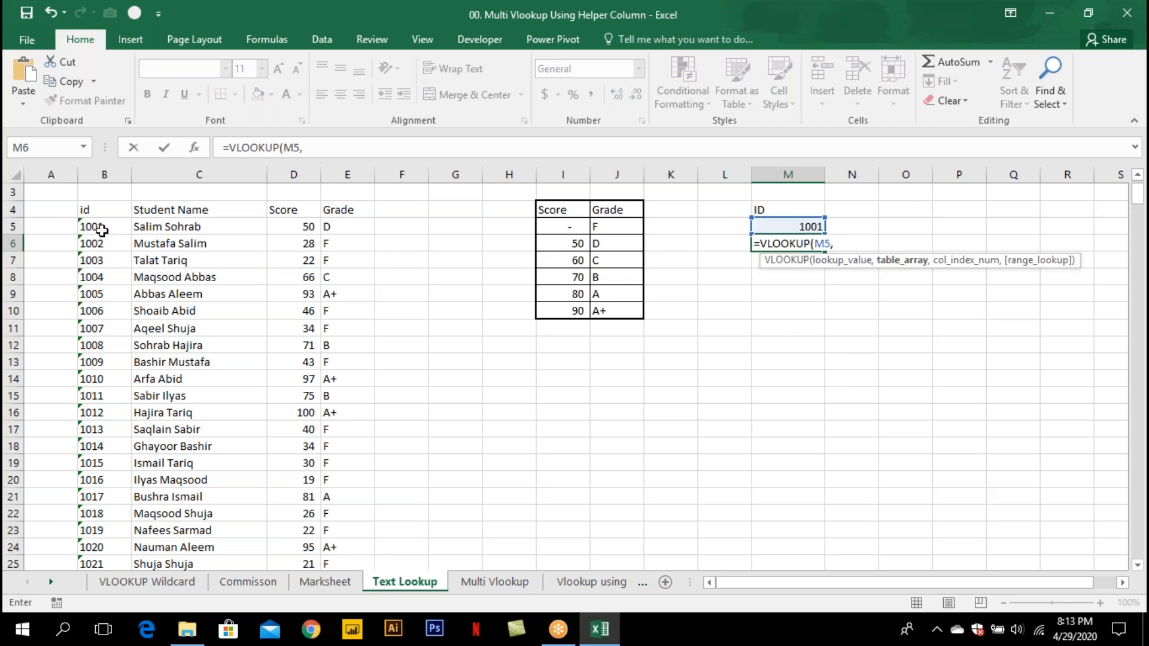
# Complete the M6 formula with table range B5:E383, column 4 and exact match 0.
pyautogui.click(98, 227)
pyautogui.hotkey('shift', 'Right')
pyautogui.hotkey('shift', 'Right')
pyautogui.hotkey('shift', 'Right')
pyautogui.hotkey('ctrl', 'shift', 'Down')
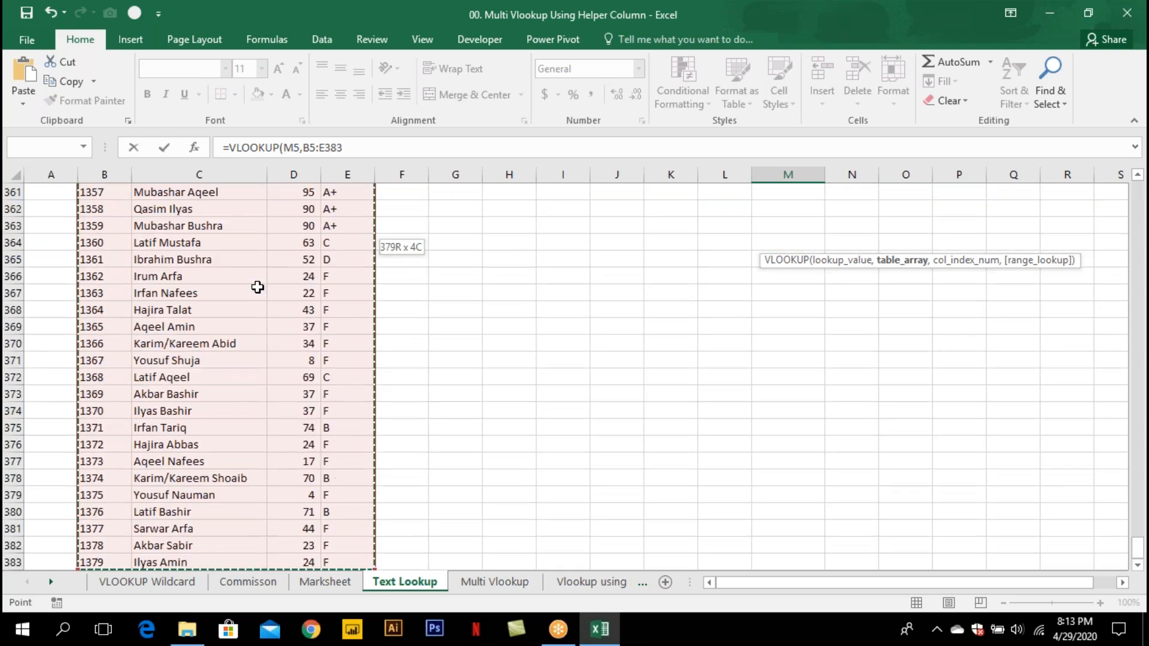
pyautogui.write(',')
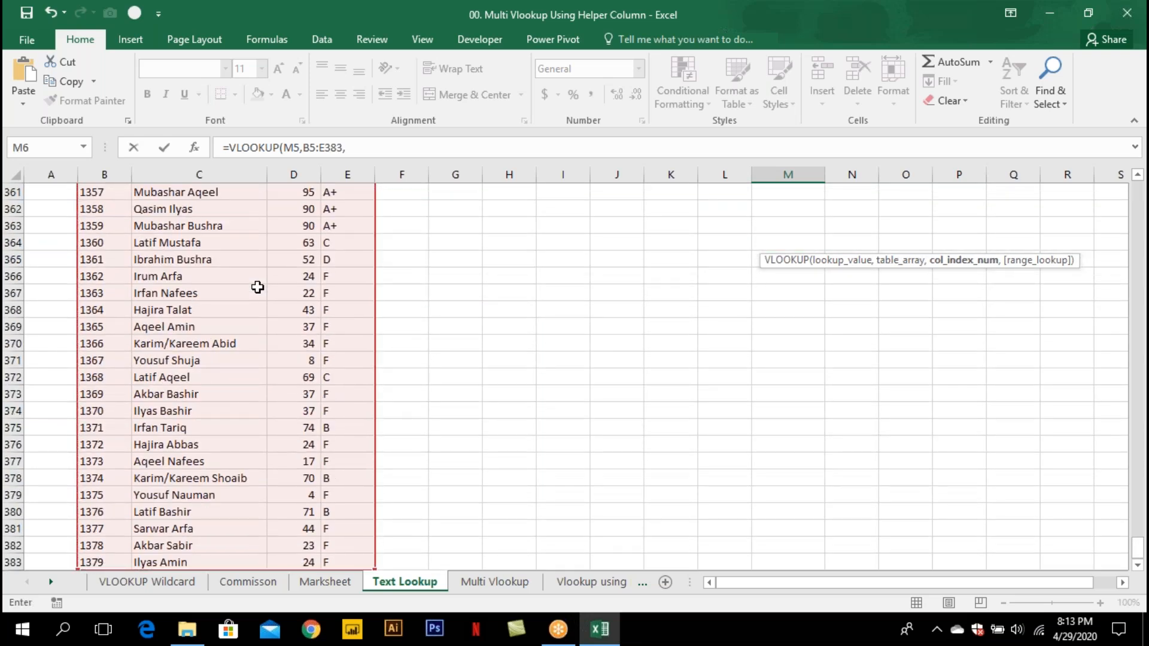
pyautogui.write('4,0')
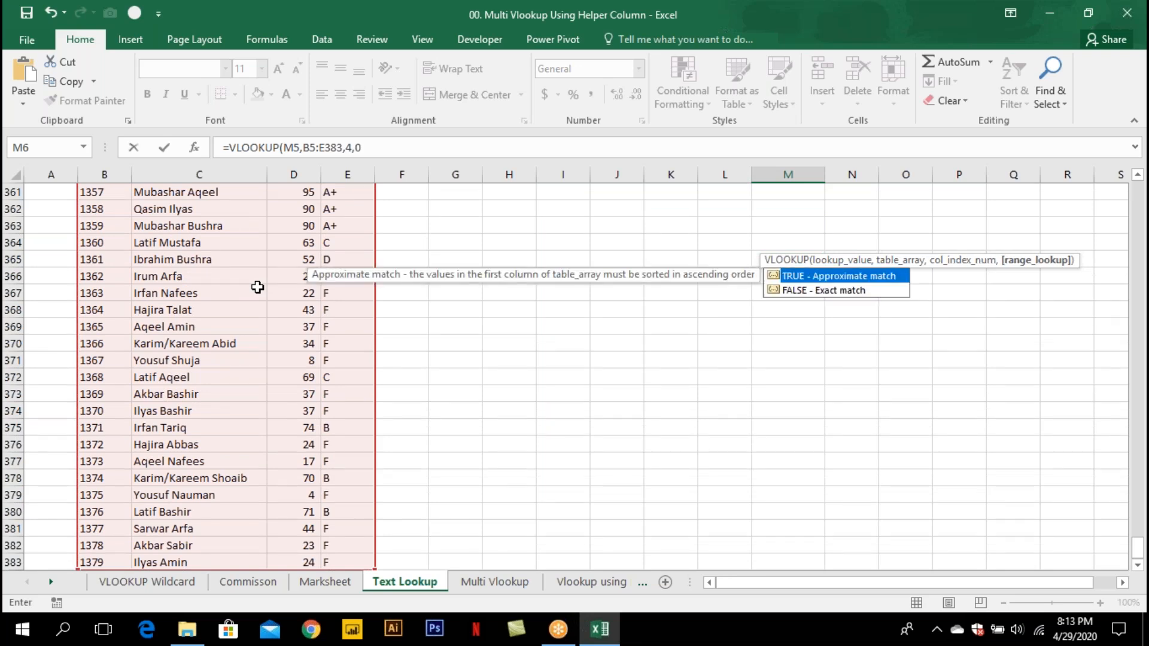
pyautogui.press('Return')
pyautogui.scroll(2, 745, 333)
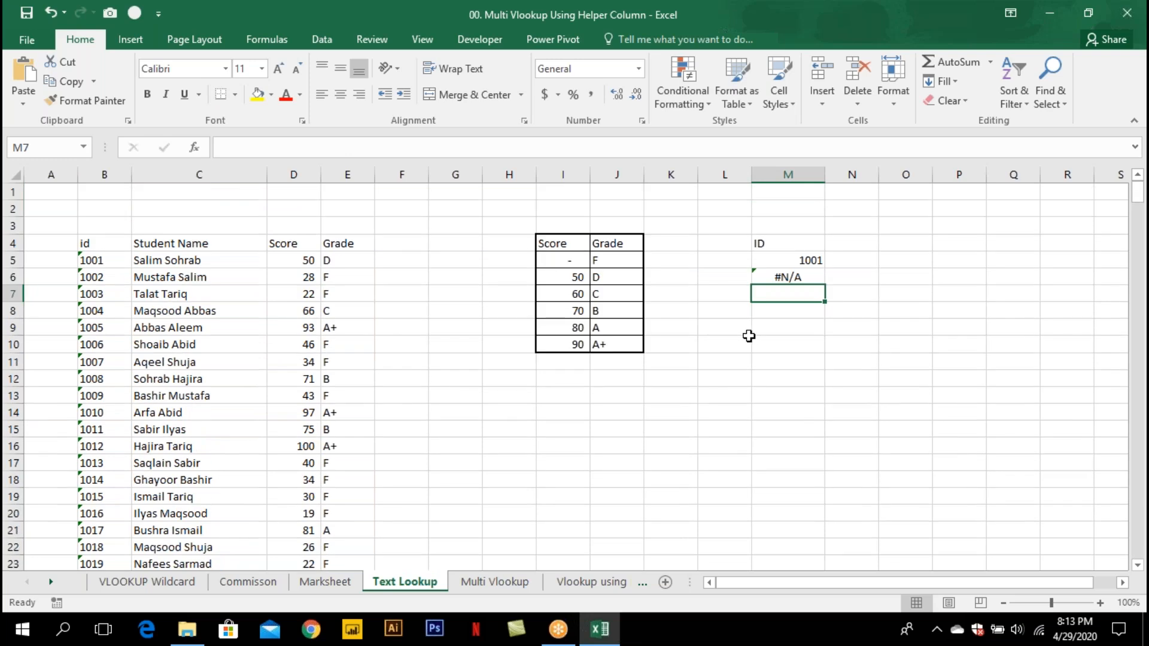
# Change the range_lookup argument of the VLOOKUP formula in M6 to 2.
pyautogui.click(789, 277)
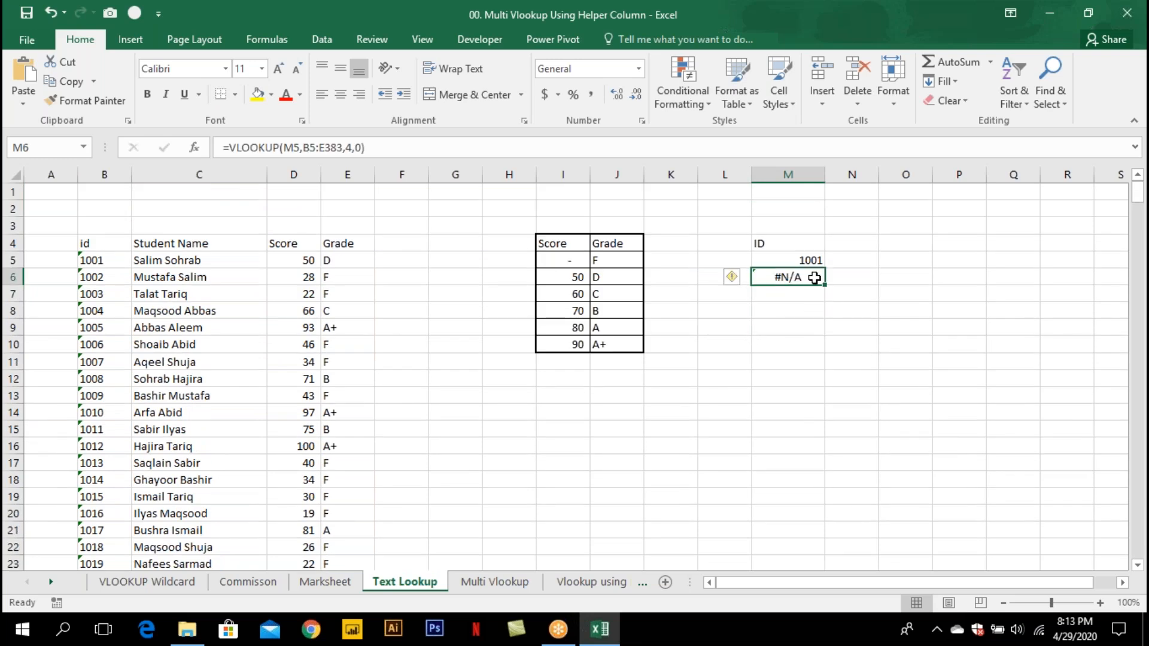
pyautogui.doubleClick(815, 277)
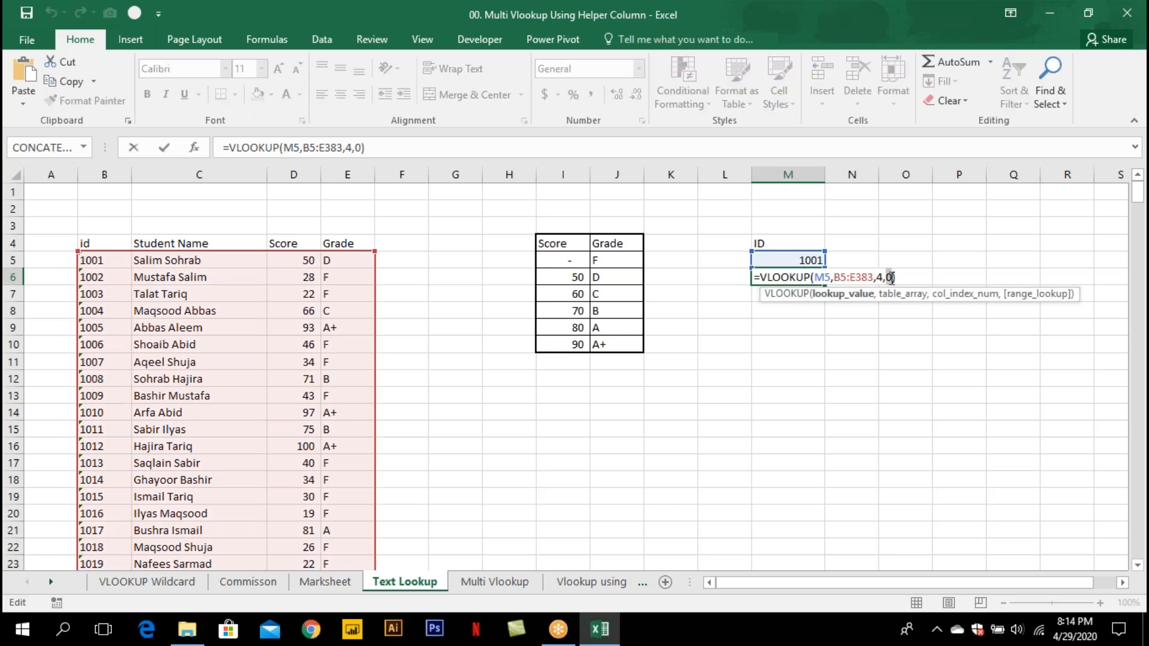
pyautogui.press('BackSpace')
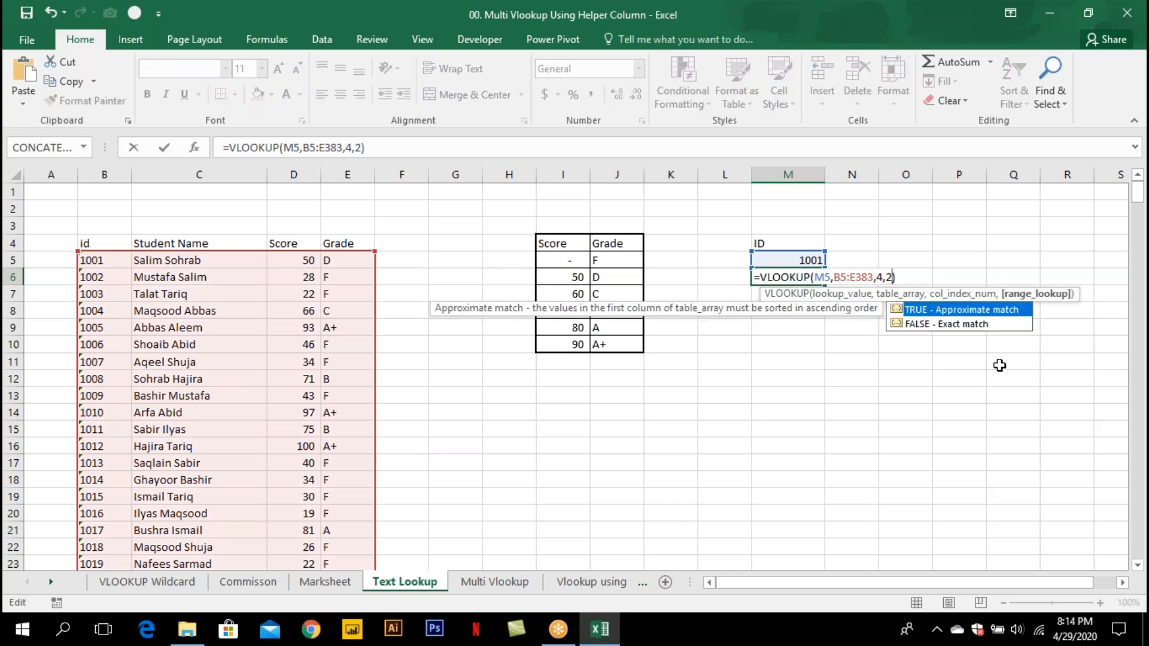
pyautogui.press('Return')
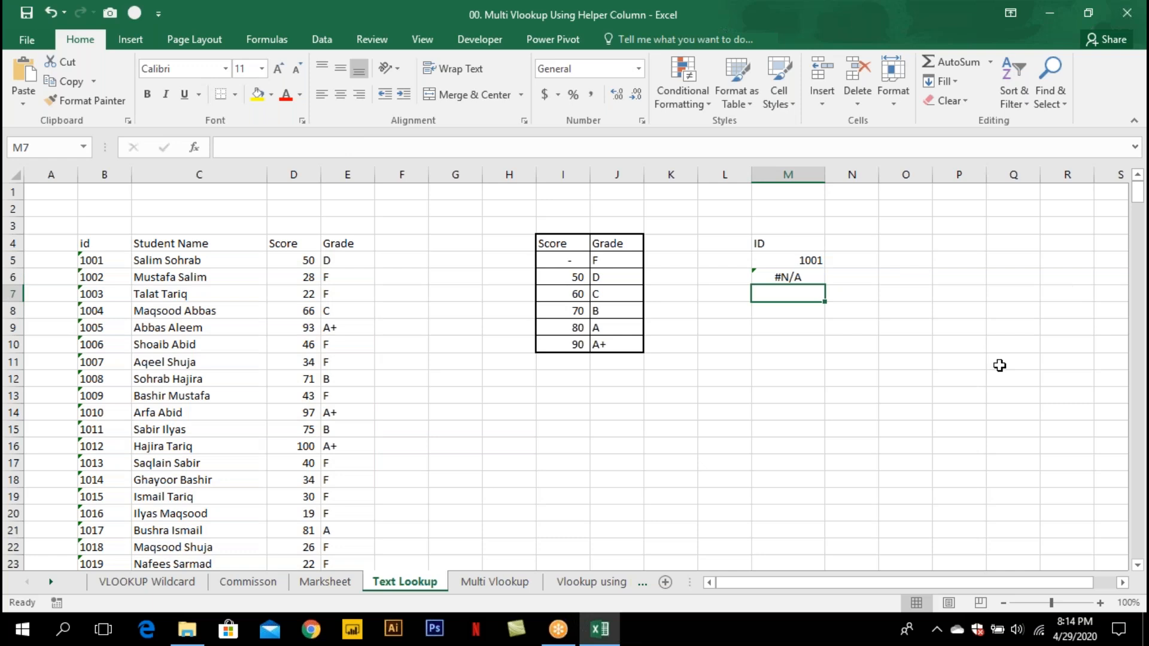
# Compare the IDs in M5 and B5, and convert the M6 formula's lookup value to text as M5&"".
pyautogui.click(793, 262)
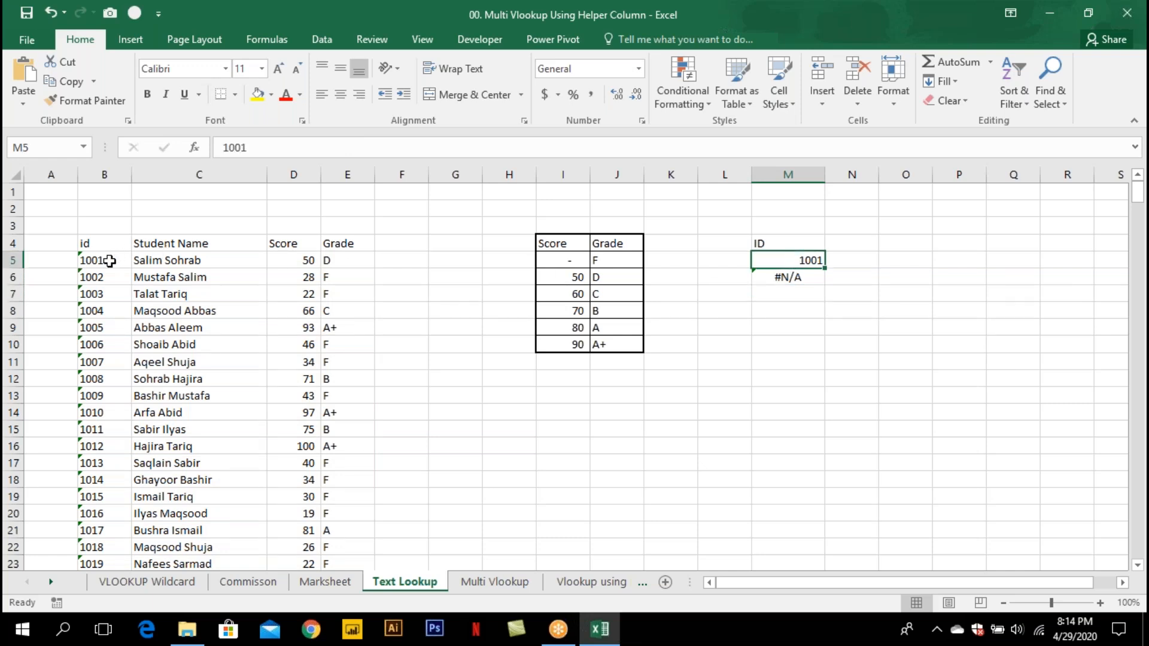
pyautogui.click(109, 261)
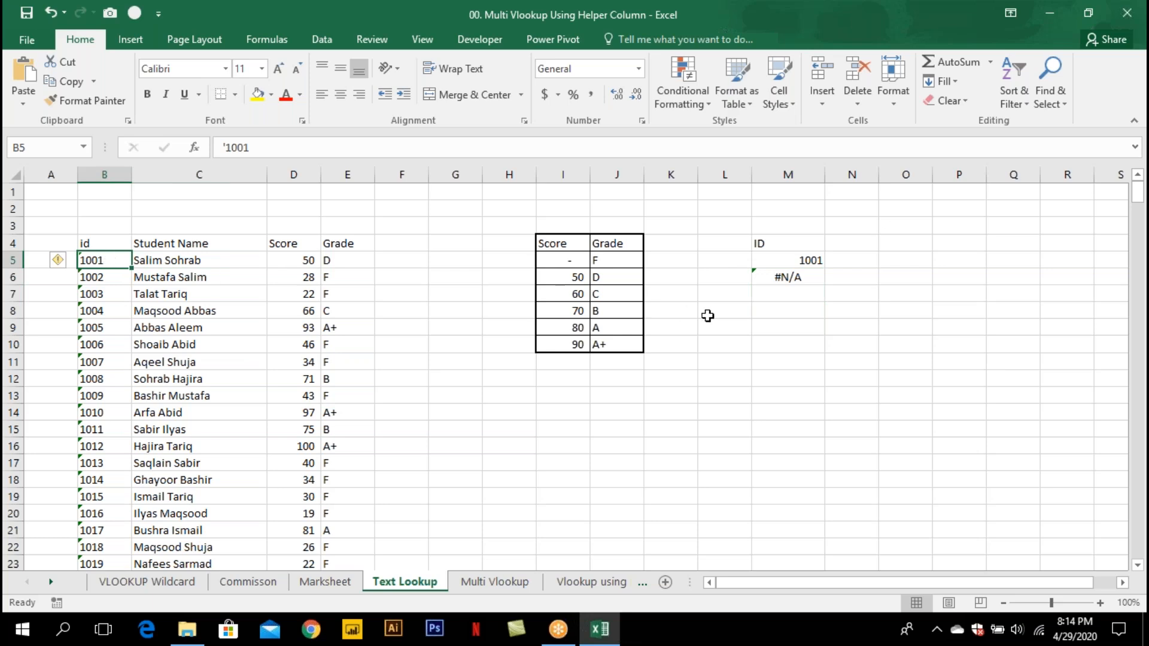
pyautogui.doubleClick(800, 278)
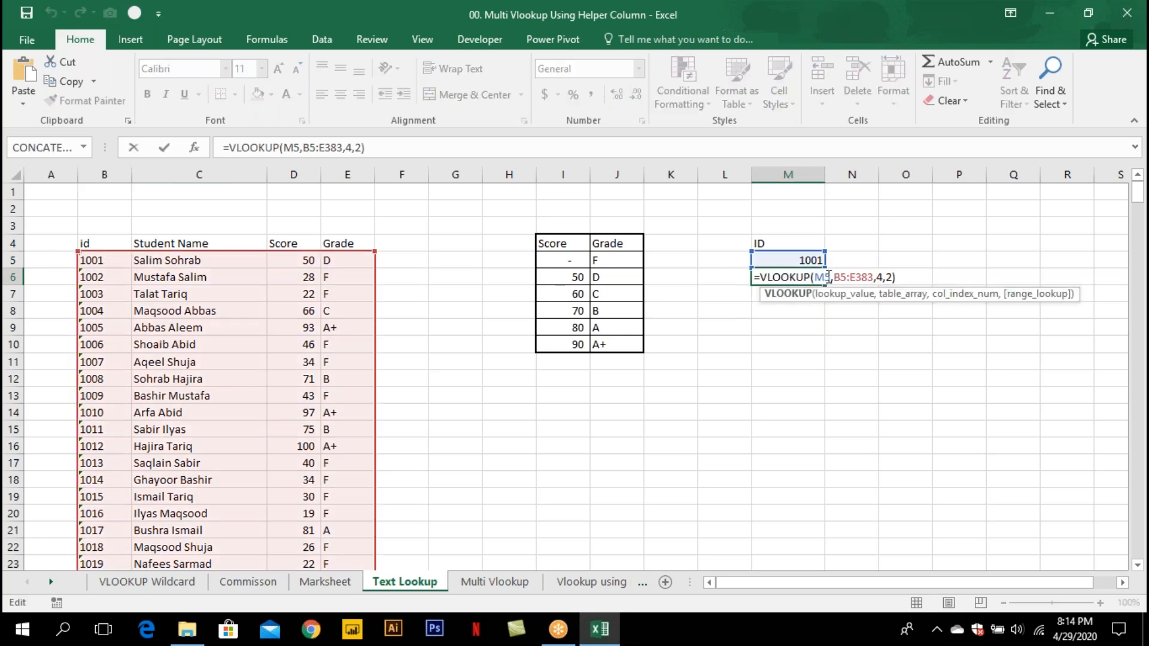
pyautogui.click(830, 277)
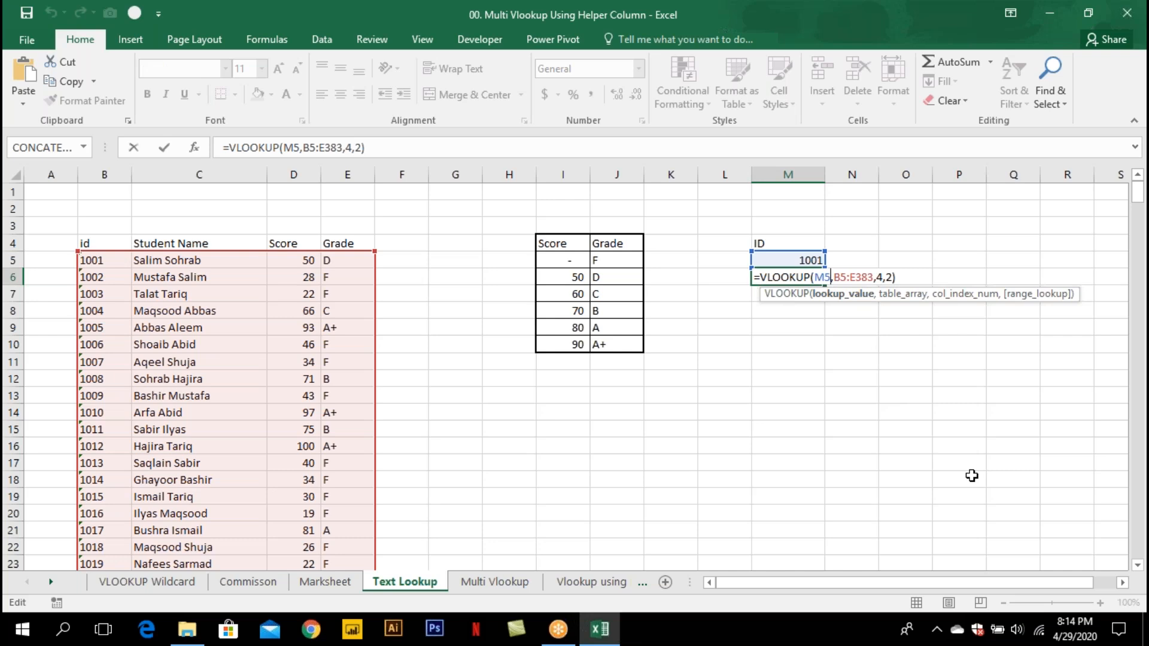
pyautogui.write('&"')
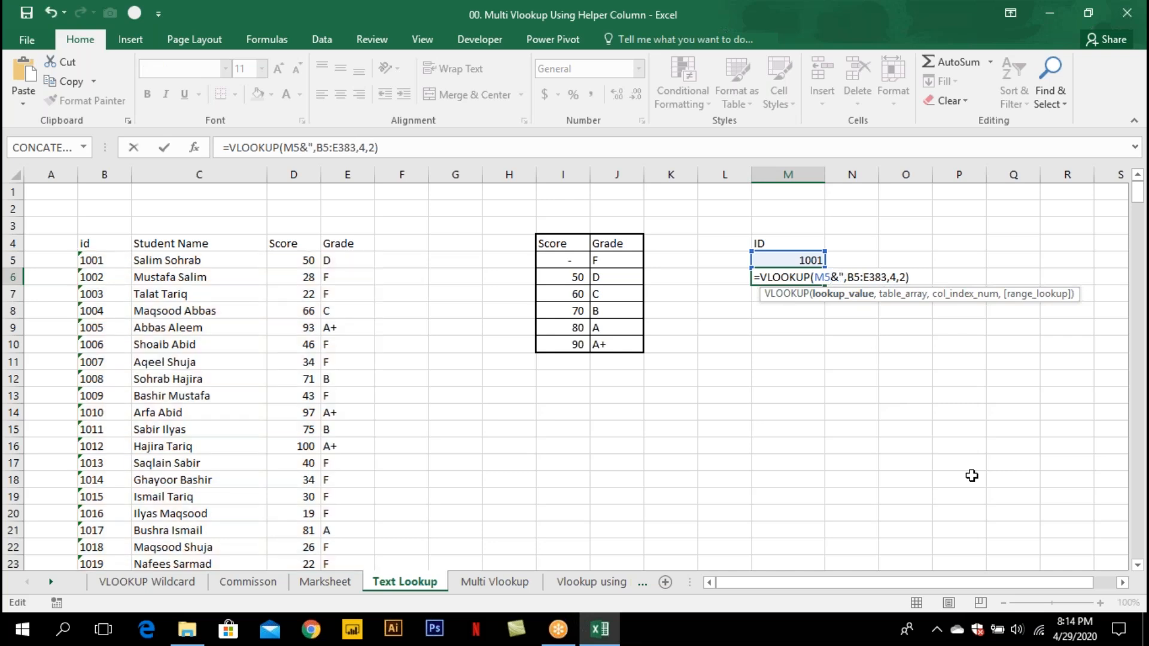
pyautogui.write('"')
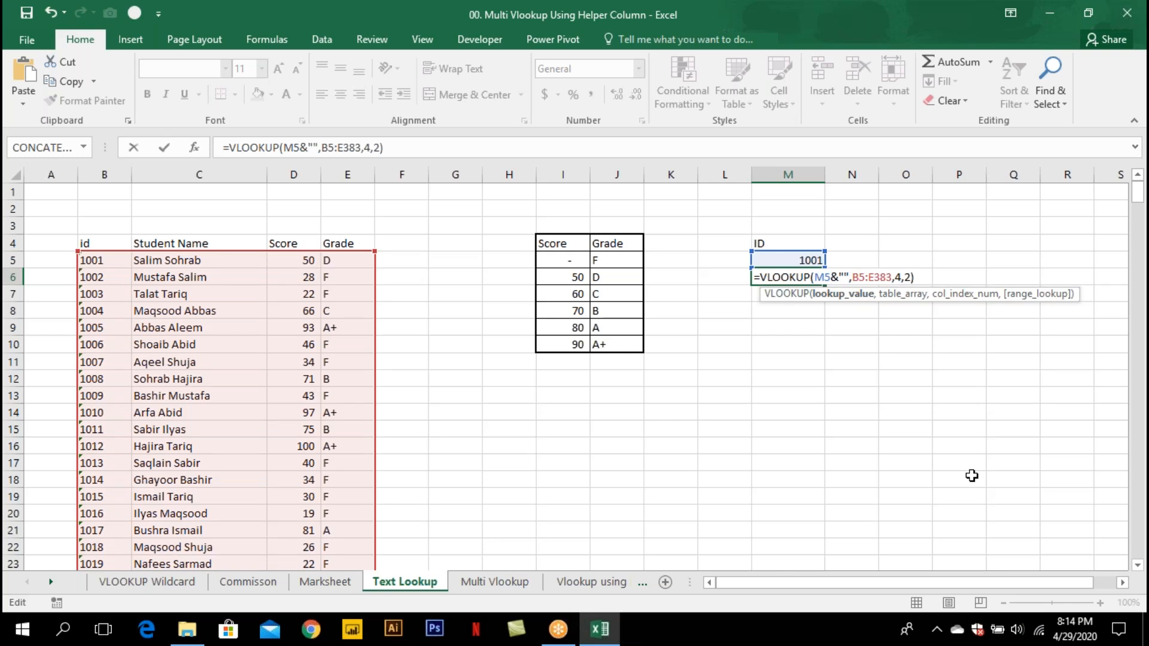
pyautogui.press('Return')
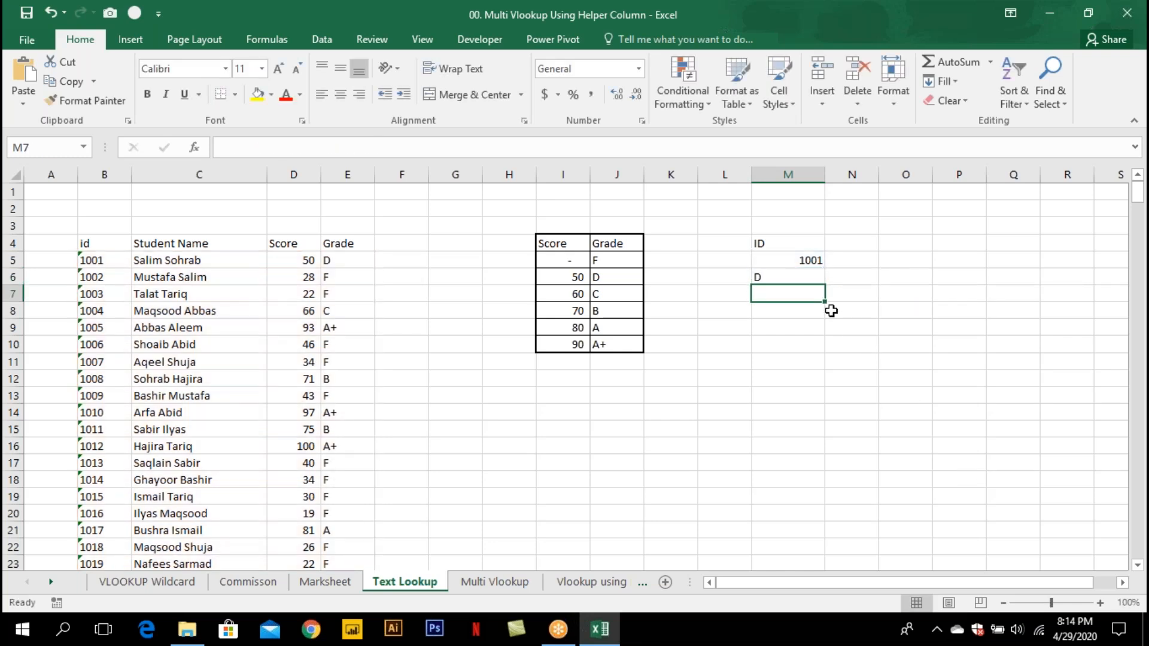
pyautogui.click(811, 272)
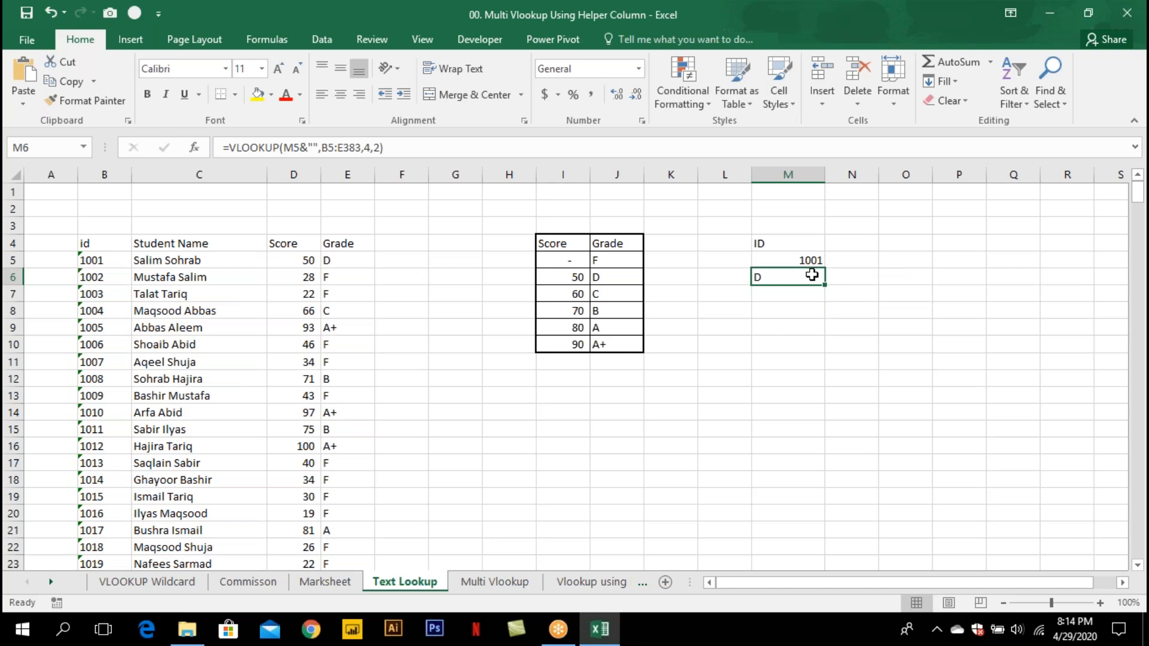
pyautogui.doubleClick(812, 275)
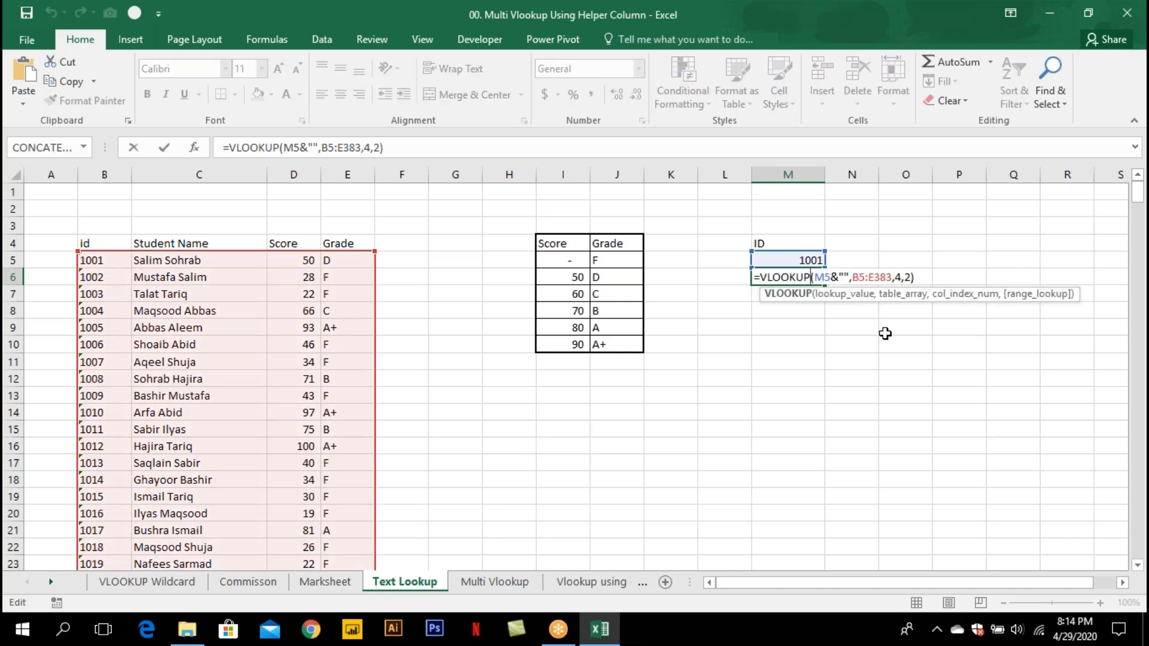
pyautogui.press('Escape')
pyautogui.press('Escape')
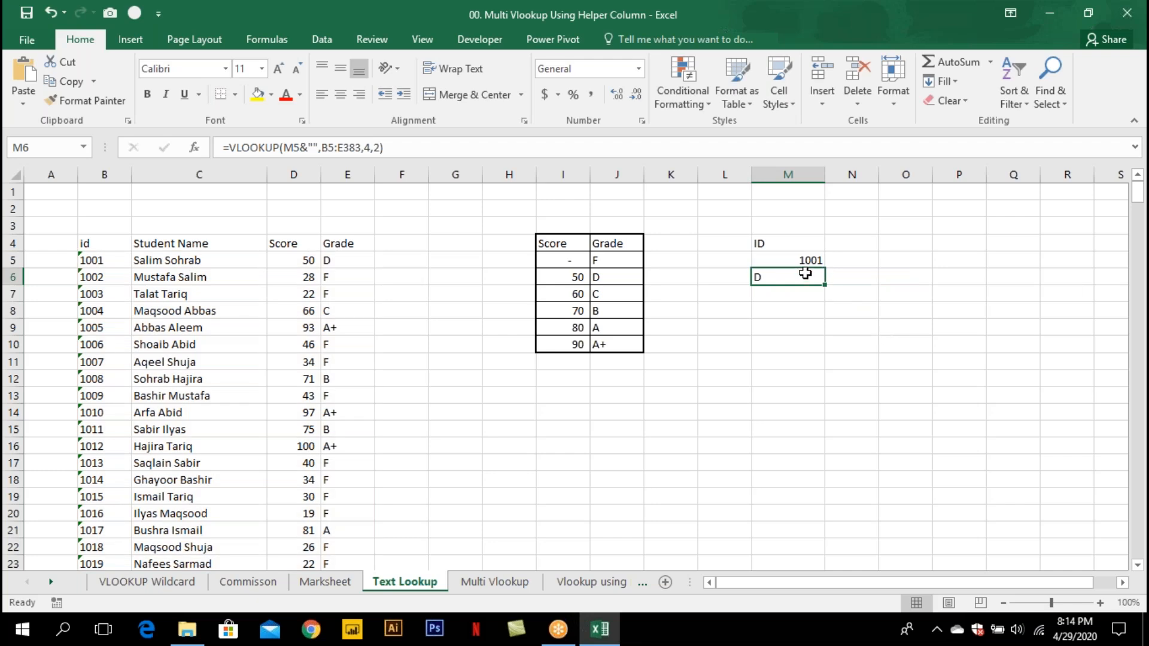
# Edit the M6 VLOOKUP to return column 2 with FALSE for an exact match.
pyautogui.doubleClick(805, 274)
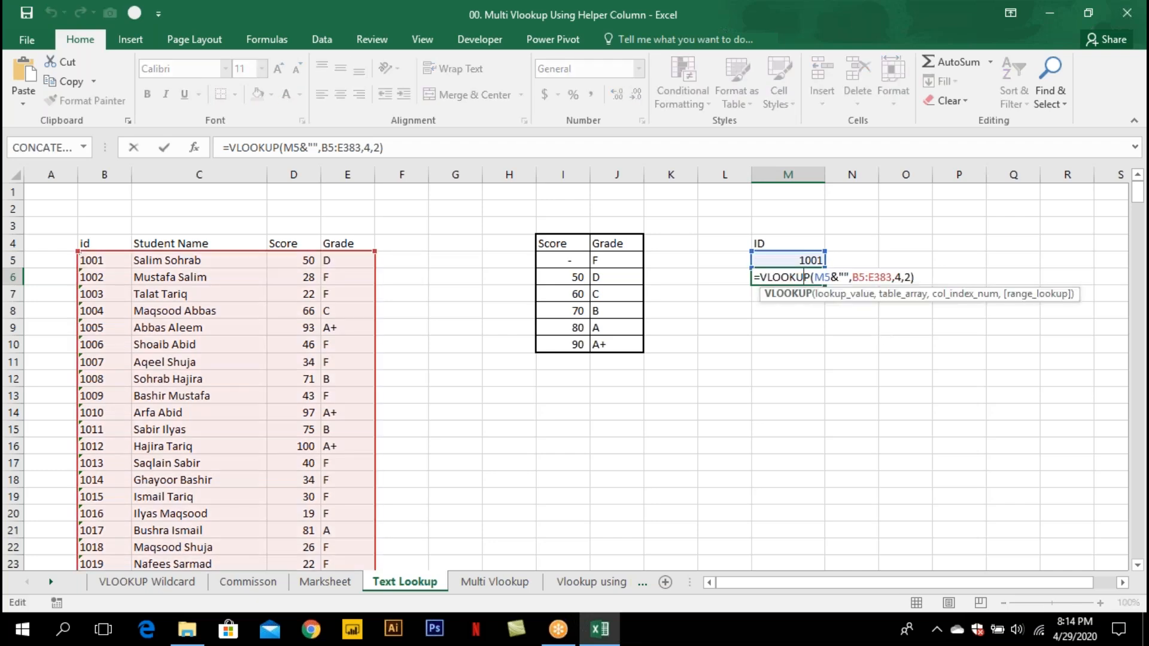
pyautogui.doubleClick(907, 277)
pyautogui.press('BackSpace')
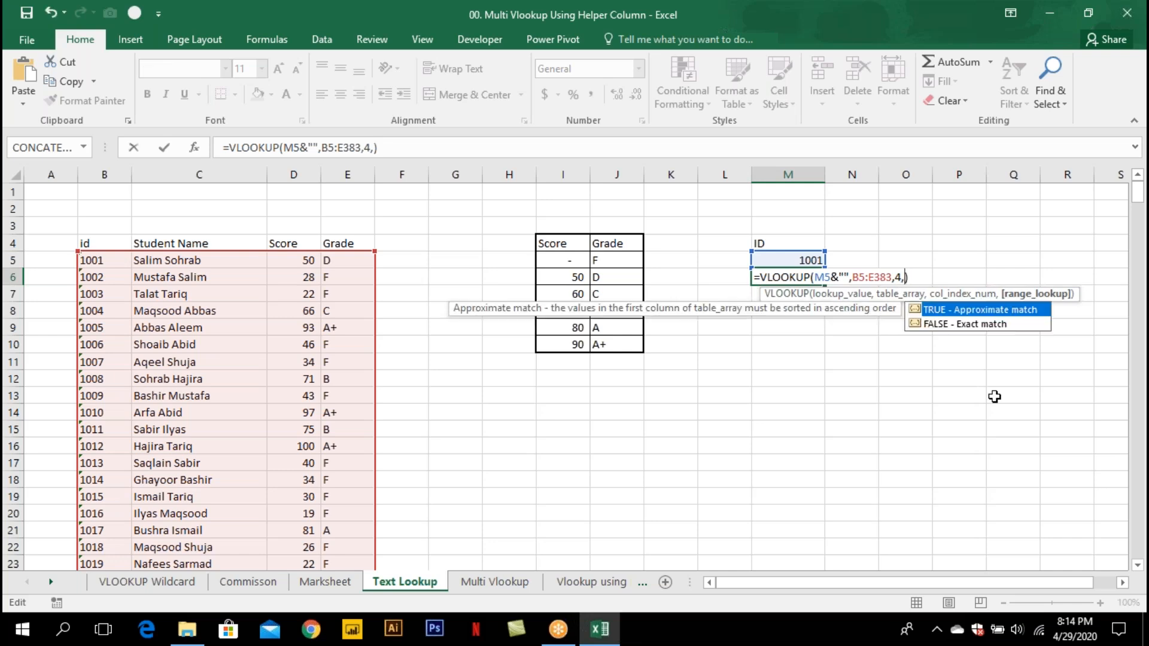
pyautogui.press('Tab')
pyautogui.press('BackSpace')
pyautogui.press('BackSpace')
pyautogui.press('BackSpace')
pyautogui.press('BackSpace')
pyautogui.press('BackSpace')
pyautogui.press('BackSpace')
pyautogui.write('2,')
pyautogui.press('Down')
pyautogui.press('Tab')
pyautogui.press('Return')
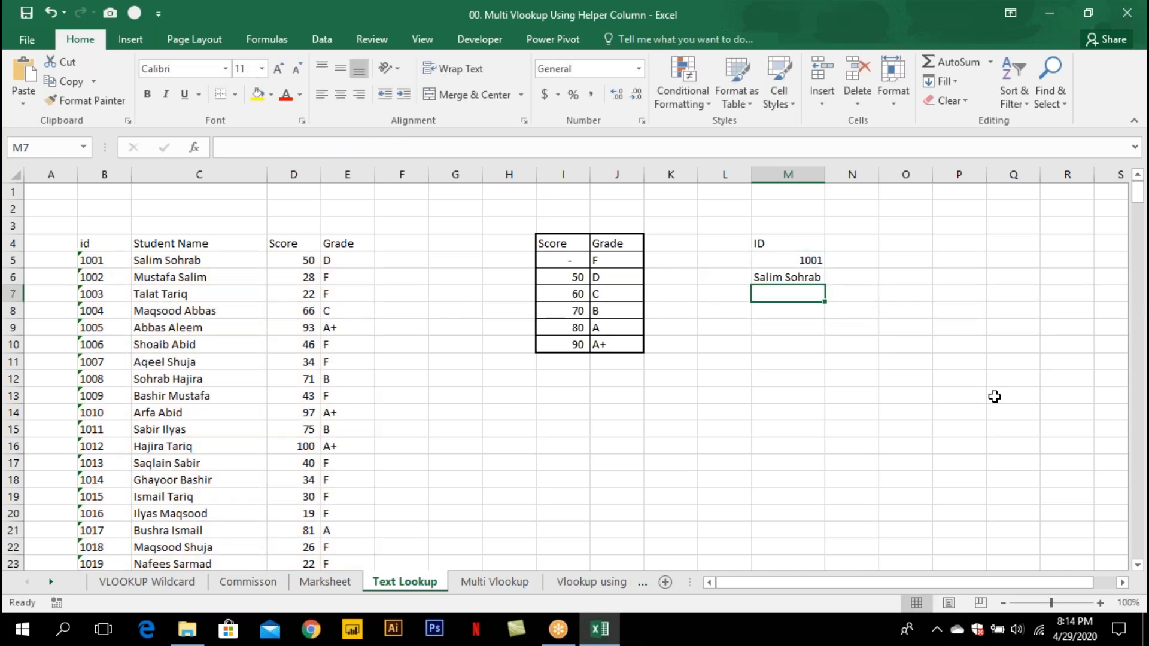
# Change the ID in M5 to the second student's ID and autofit the width of column M.
pyautogui.click(813, 261)
pyautogui.press('F2')
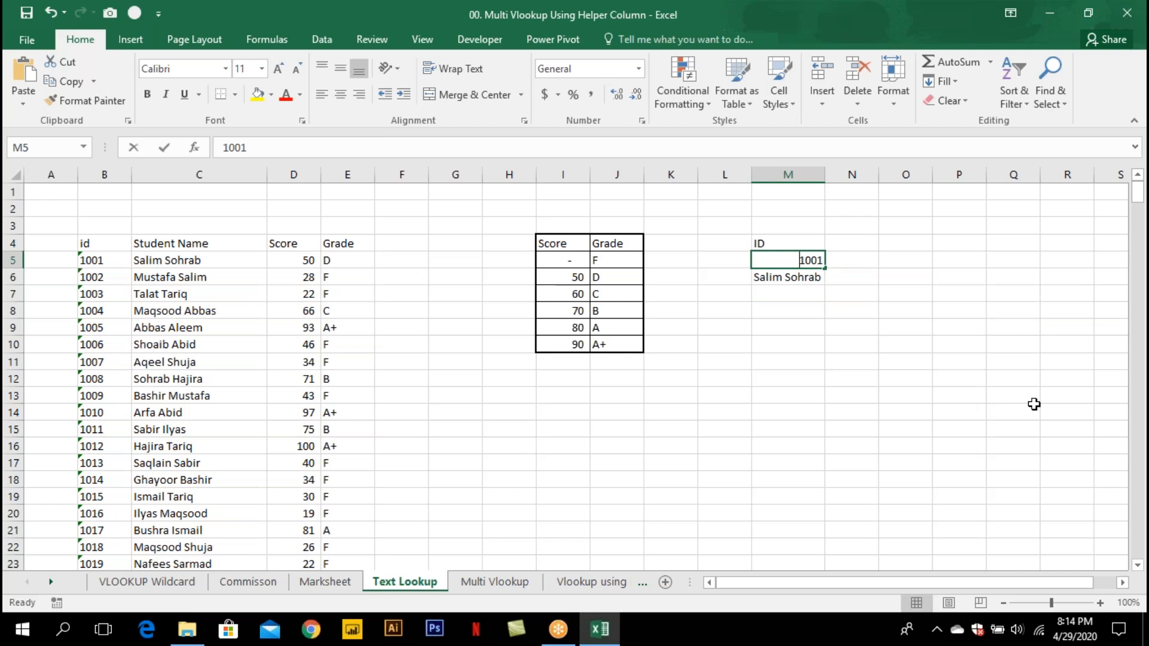
pyautogui.press('BackSpace')
pyautogui.write('2')
pyautogui.press('Return')
pyautogui.press('Up')
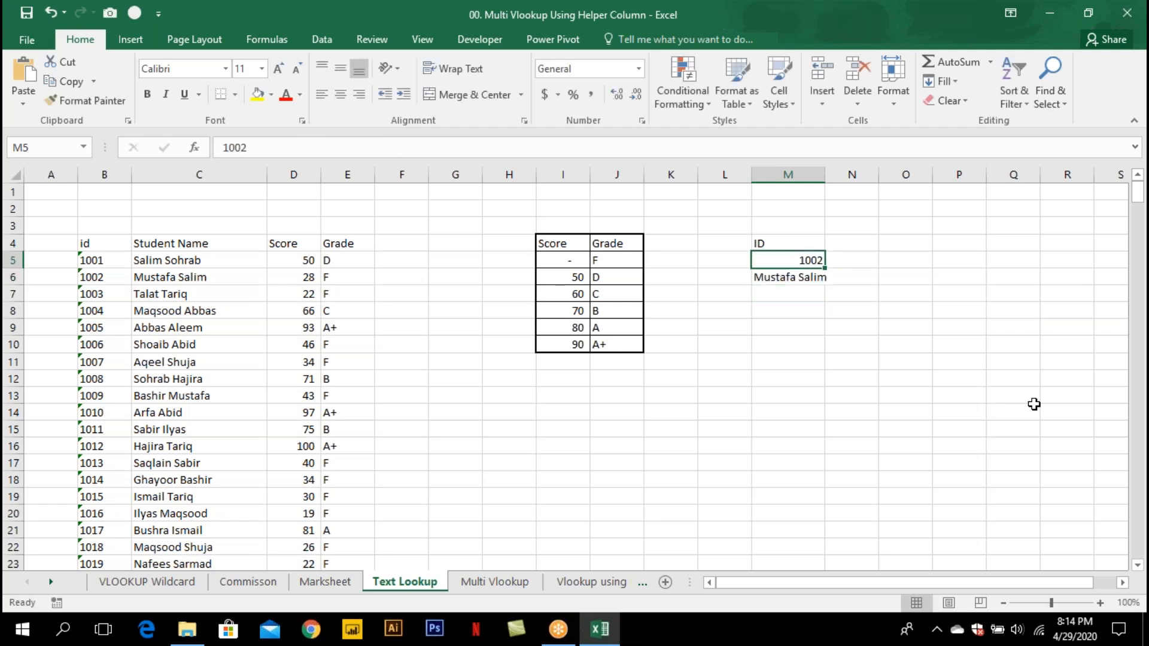
pyautogui.click(837, 172)
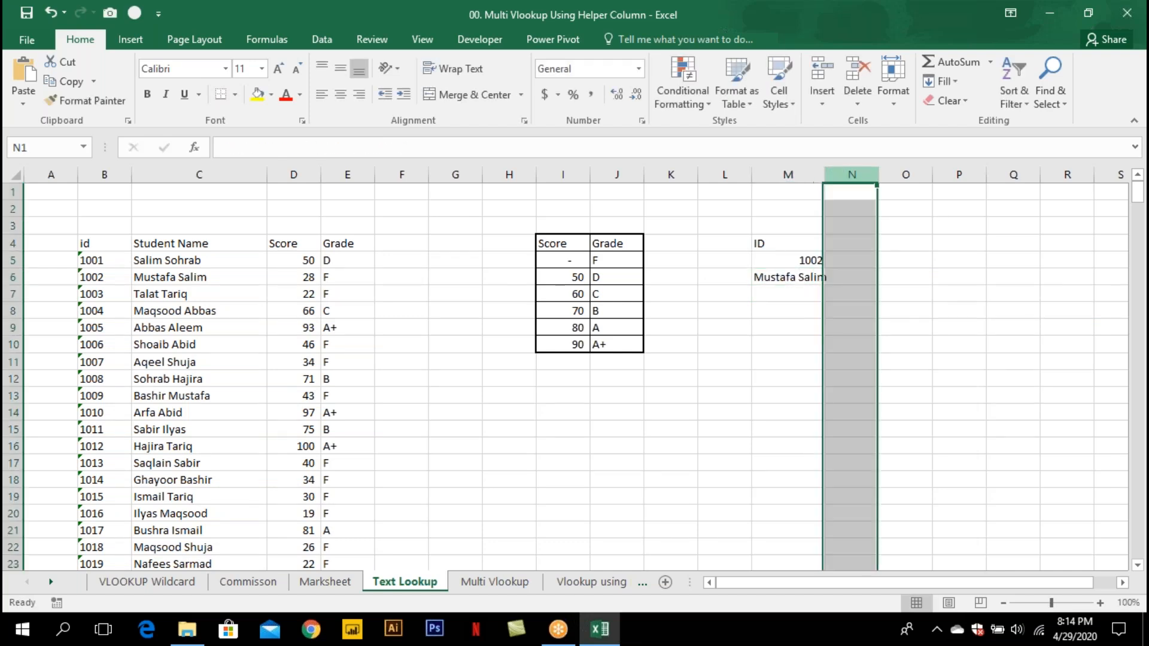
pyautogui.doubleClick(825, 174)
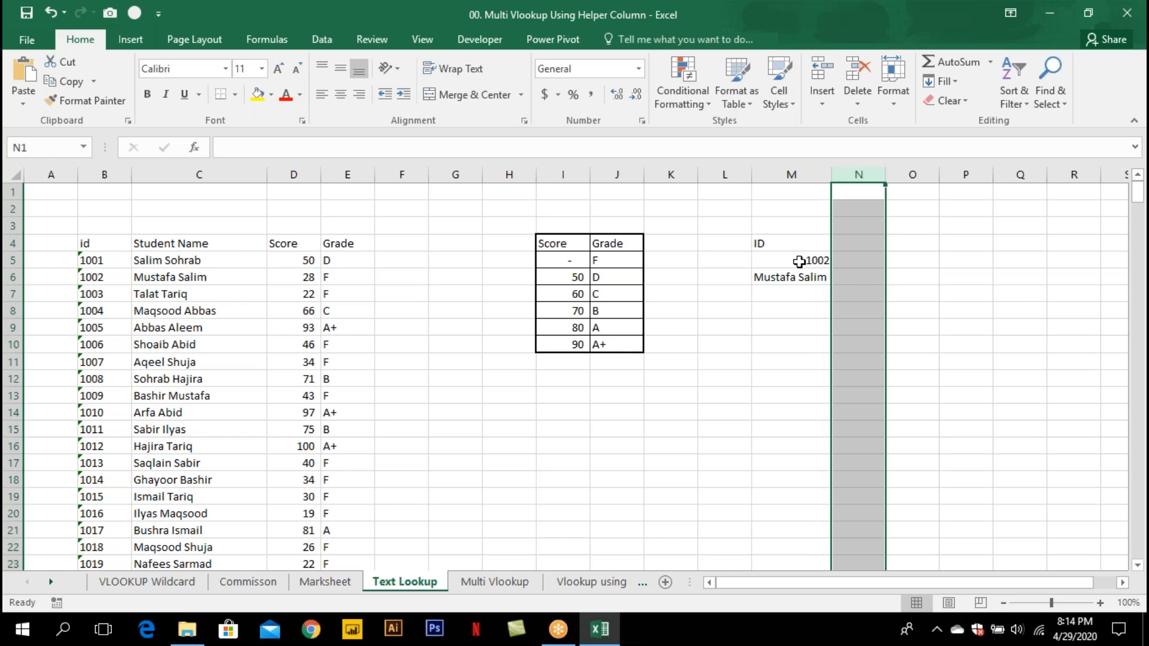
# Enter the third student's ID as a plain number in M5.
pyautogui.click(800, 261)
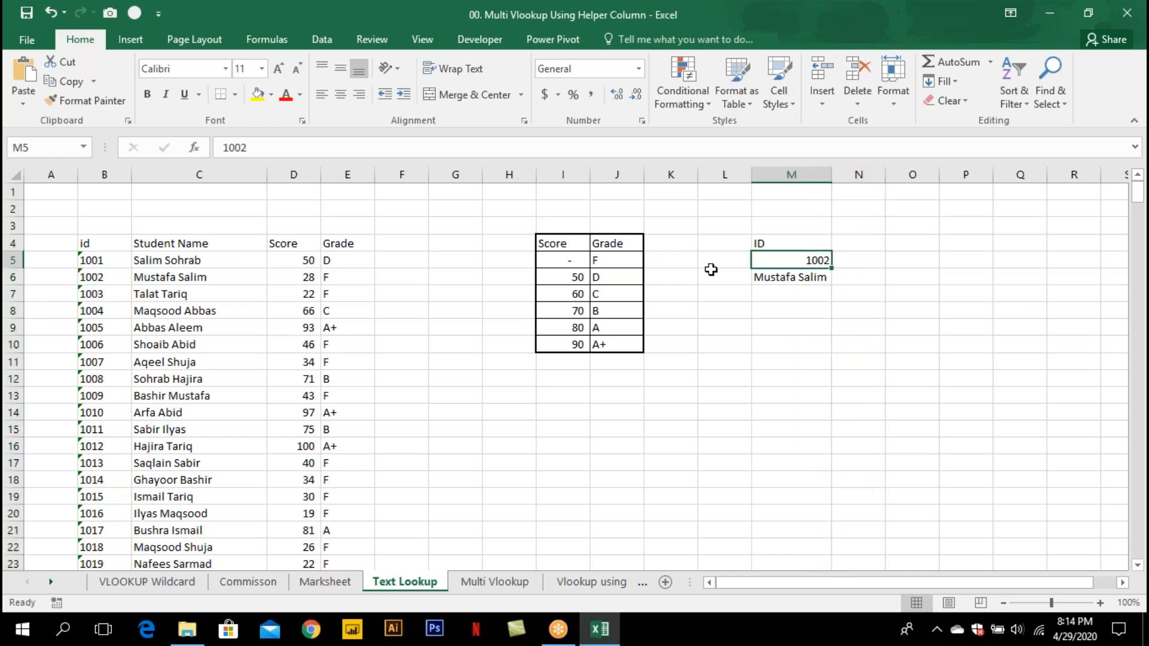
pyautogui.write('1003')
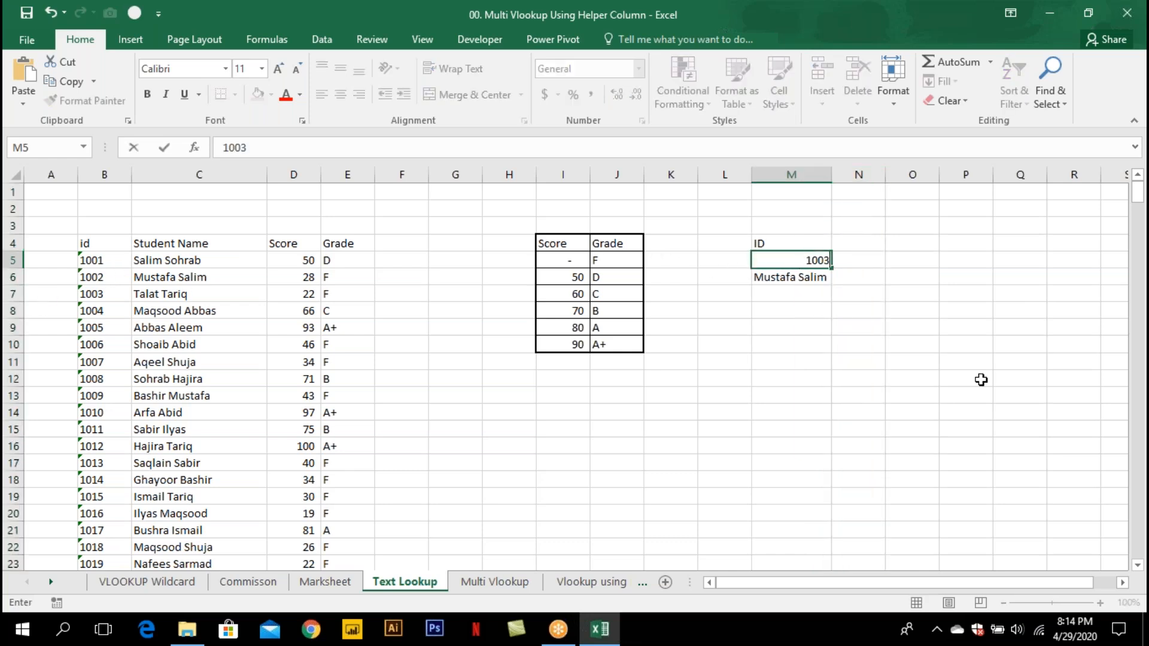
pyautogui.press('Return')
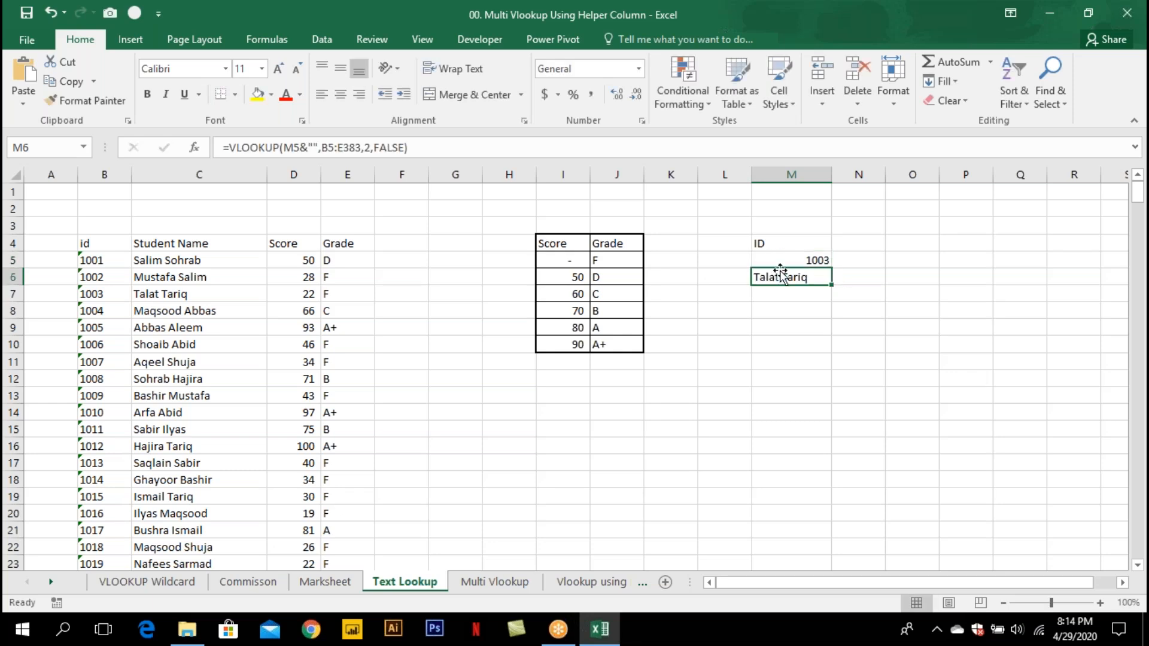
# Review the M6 formula and remove &"" from its lookup value, leaving plain M5.
pyautogui.doubleClick(781, 277)
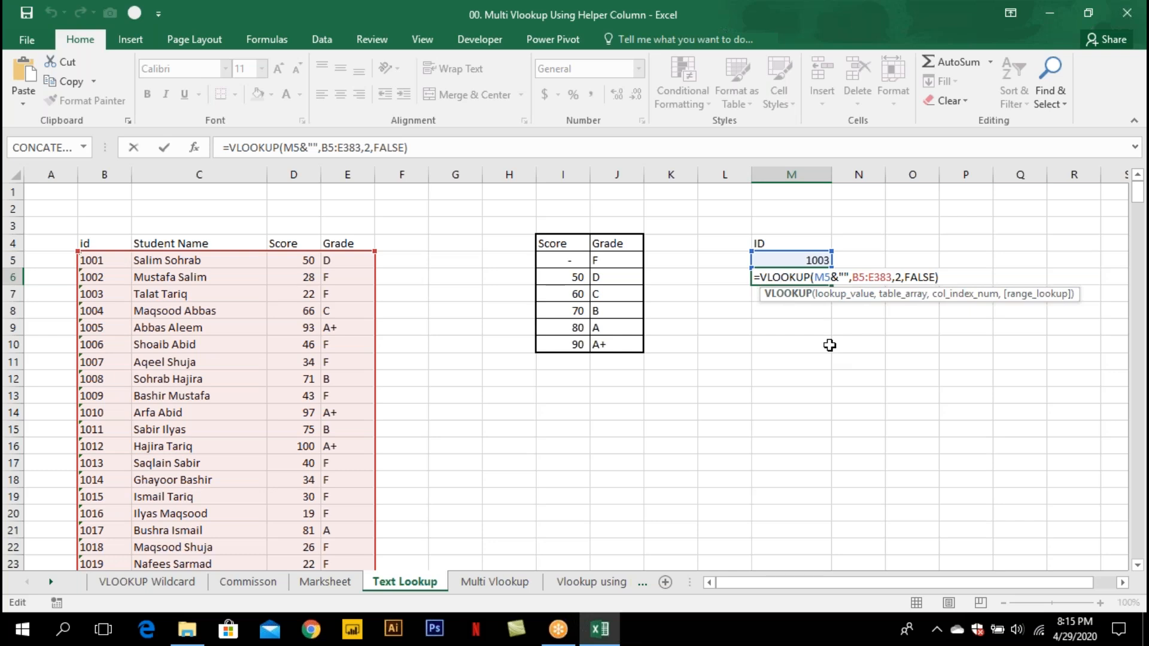
pyautogui.hotkey('ctrl', 'Return')
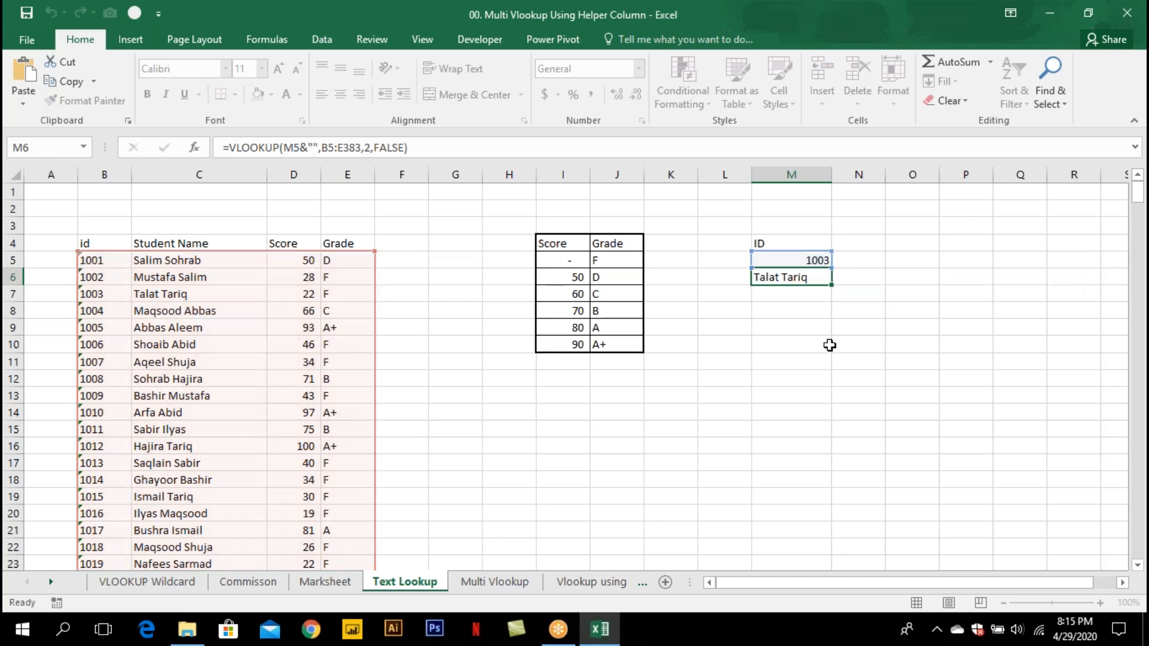
pyautogui.doubleClick(806, 279)
pyautogui.moveTo(830, 277); pyautogui.dragTo(849, 277)
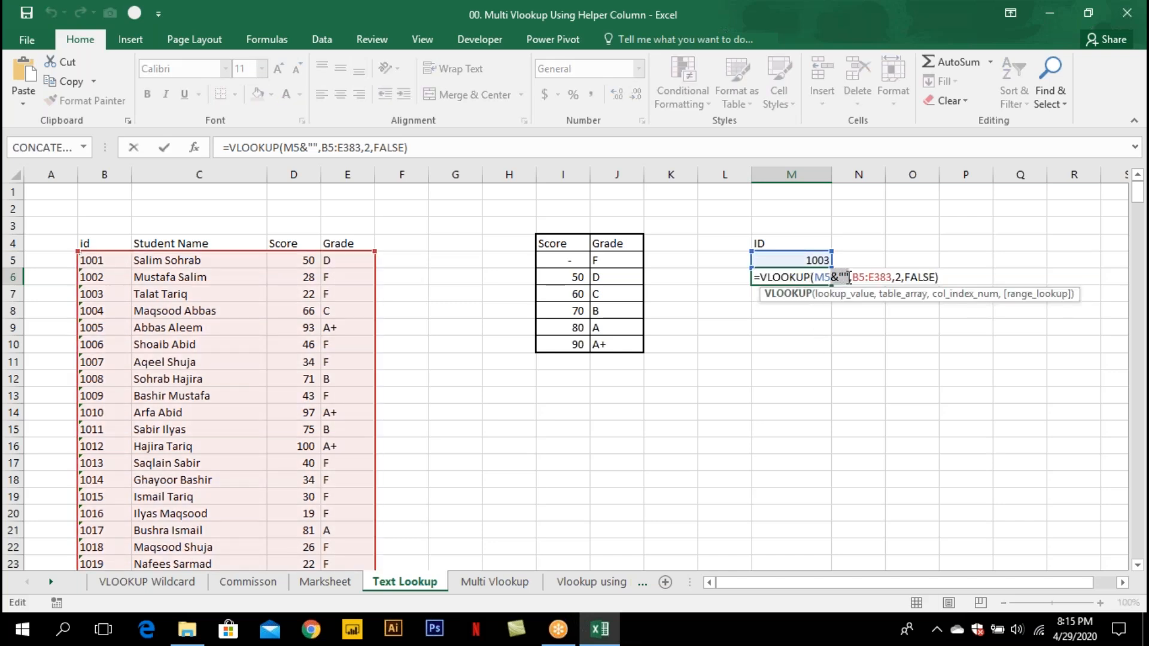
pyautogui.press('Delete')
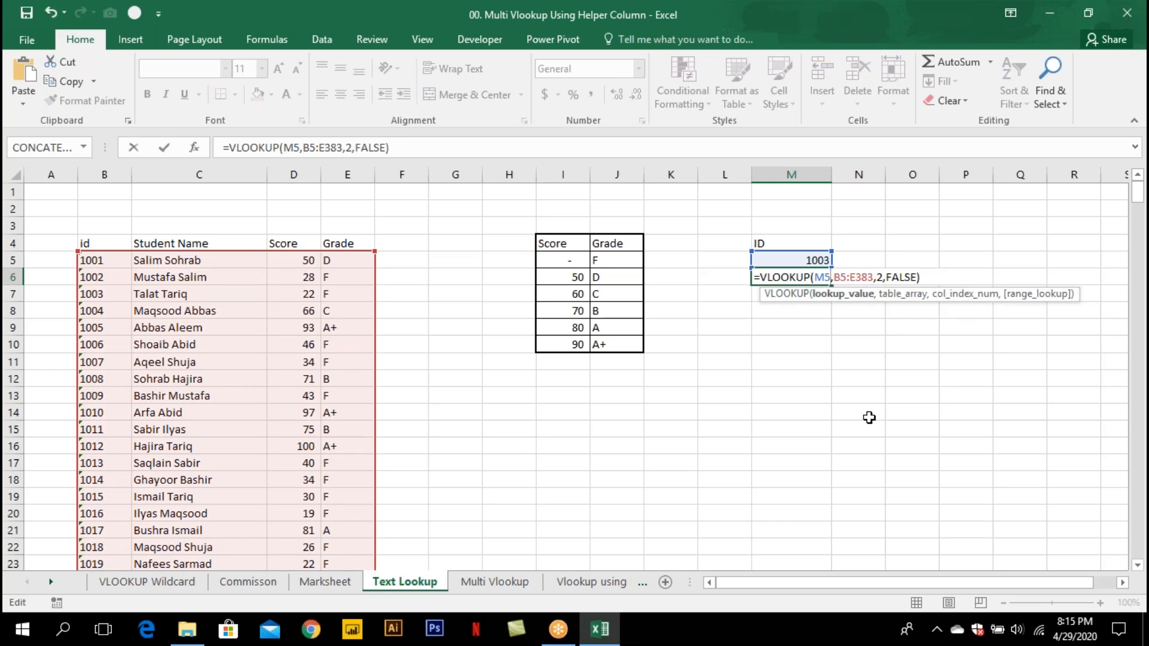
pyautogui.press('Return')
# Convert all the text-stored IDs from B5 down to numbers using Text to Columns with the Tab delimiter and General format.
pyautogui.click(104, 260)
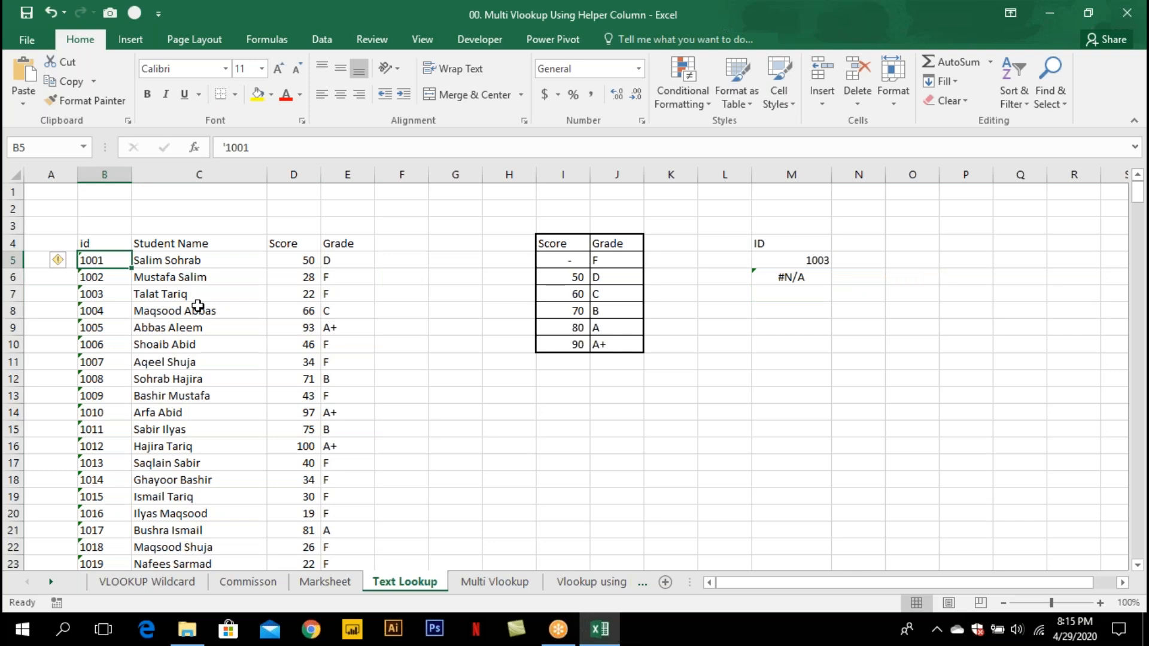
pyautogui.hotkey('ctrl', 'shift', 'Down')
pyautogui.click(322, 39)
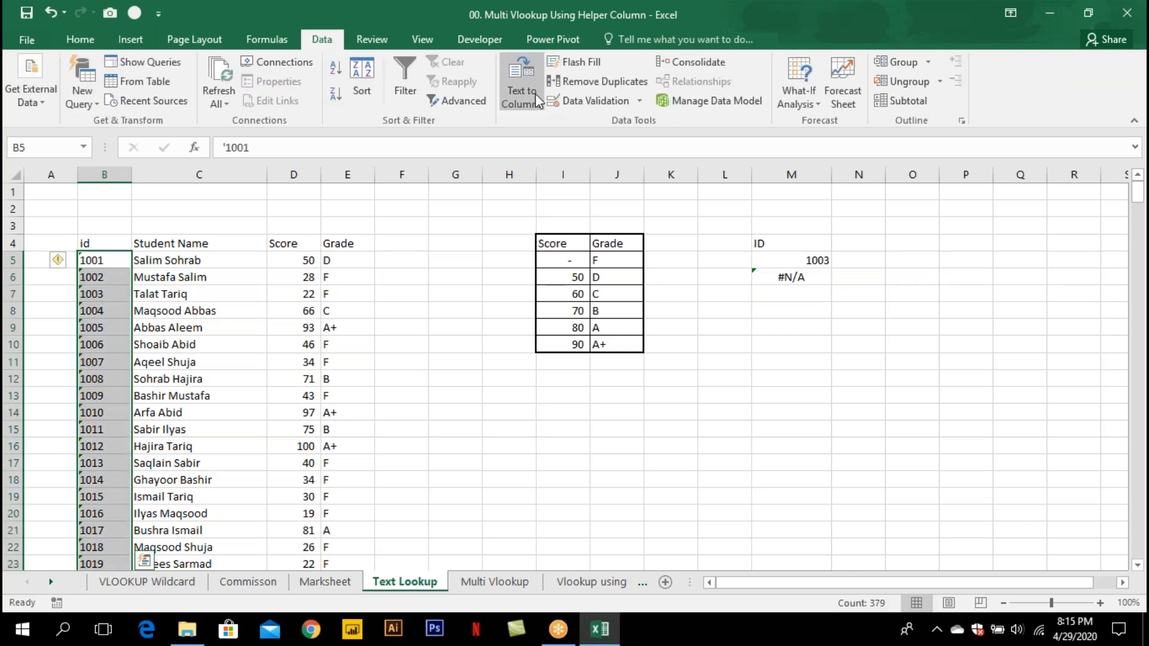
pyautogui.click(526, 82)
pyautogui.click(482, 533)
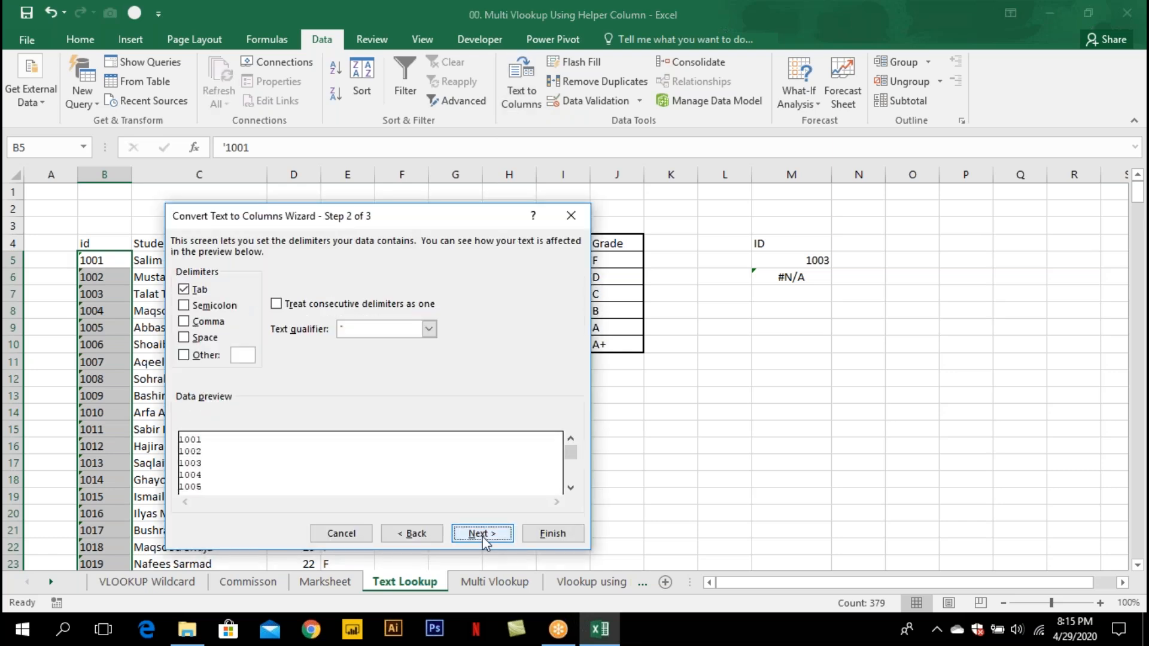
pyautogui.click(482, 533)
pyautogui.click(552, 534)
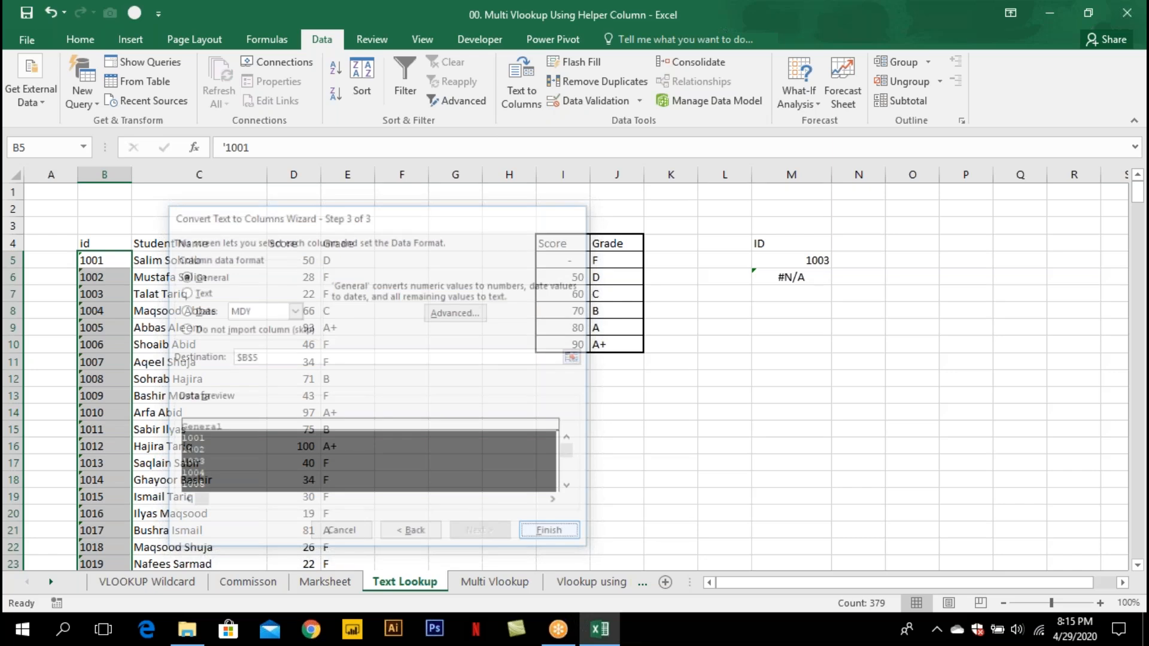
pyautogui.press('Up')
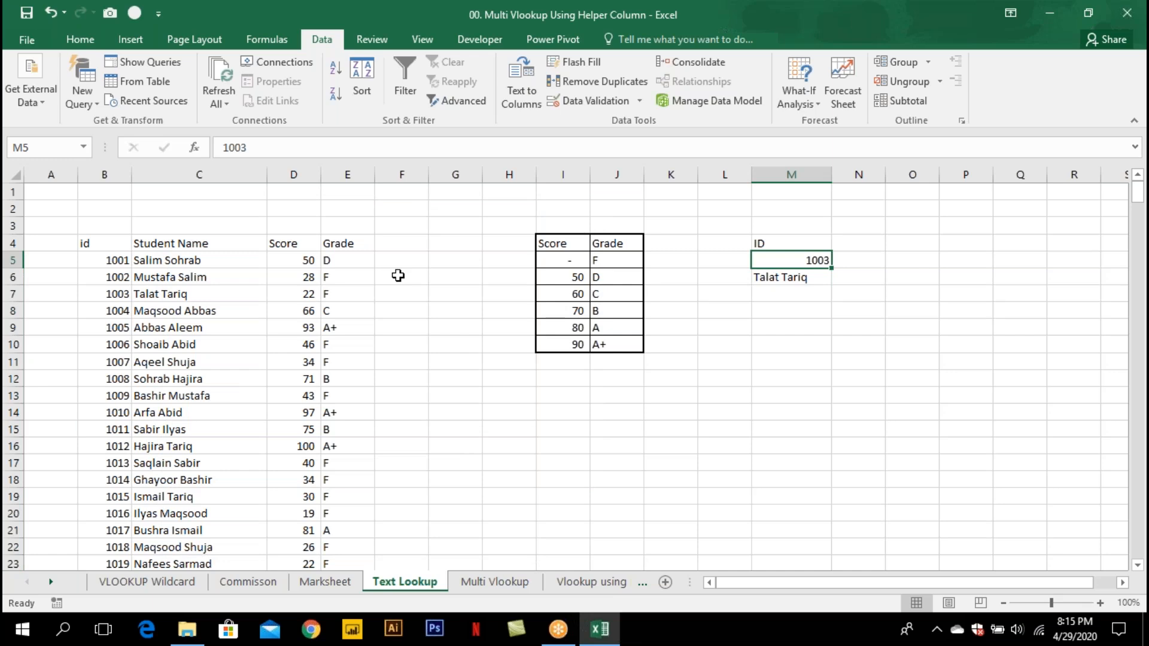
# Go to the Multi Vlookup sheet and examine how the sales number links through the Sales Person ID to the employee table.
pyautogui.hotkey('ctrl', 'pagedown')
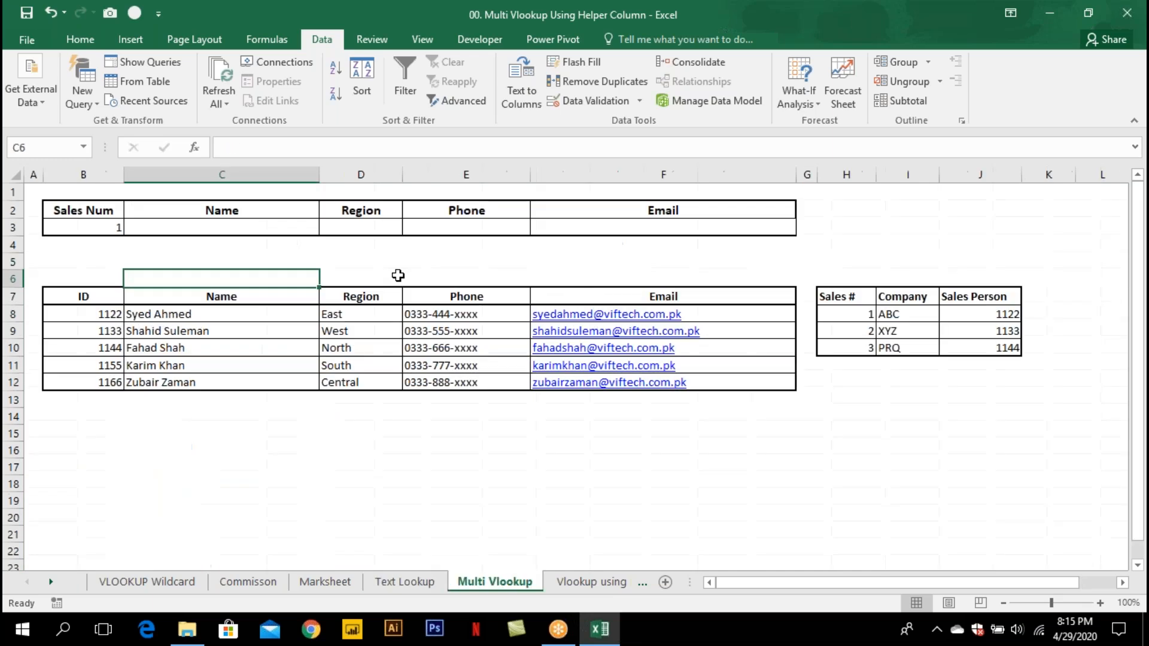
pyautogui.click(239, 230)
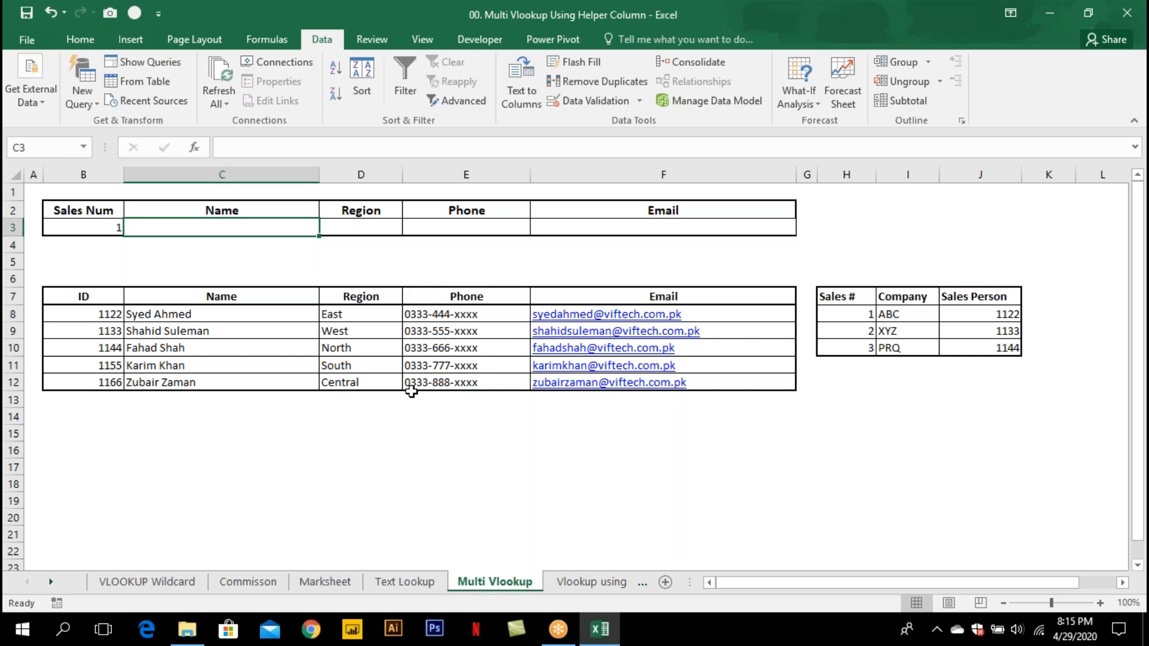
pyautogui.click(91, 226)
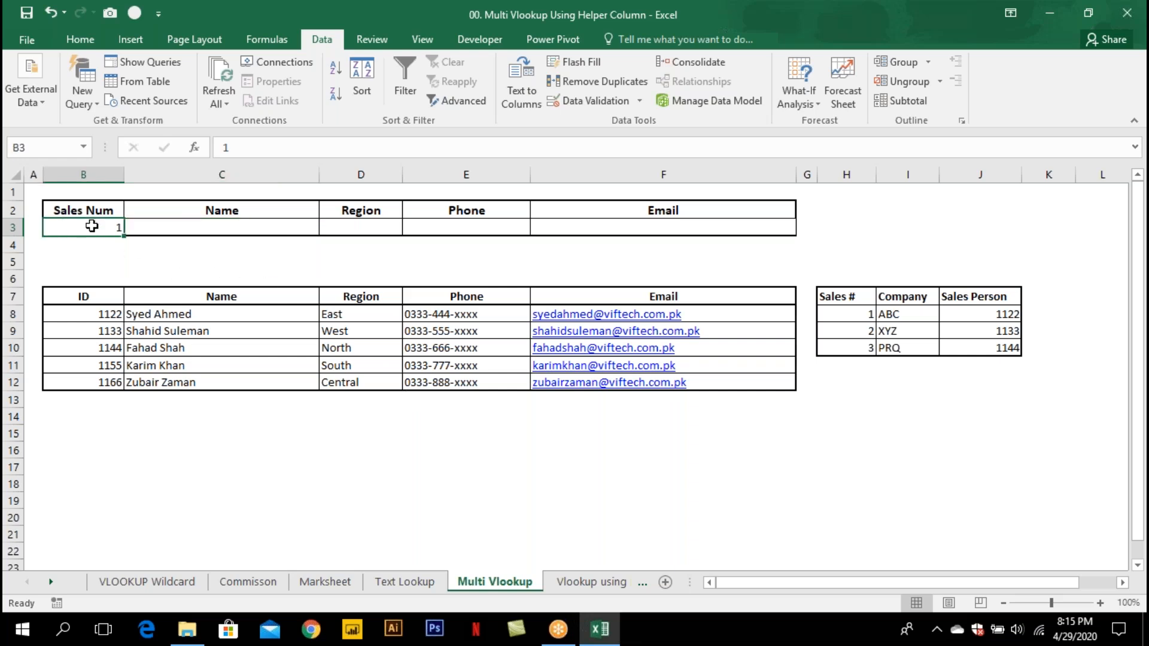
pyautogui.click(205, 226)
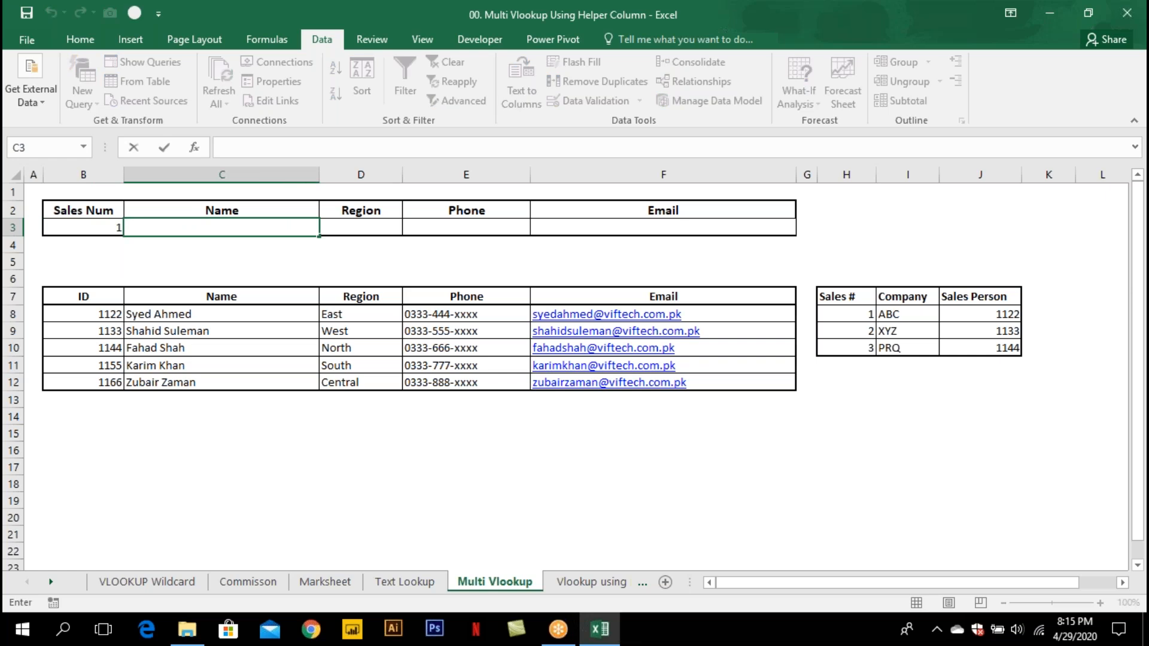
pyautogui.click(102, 229)
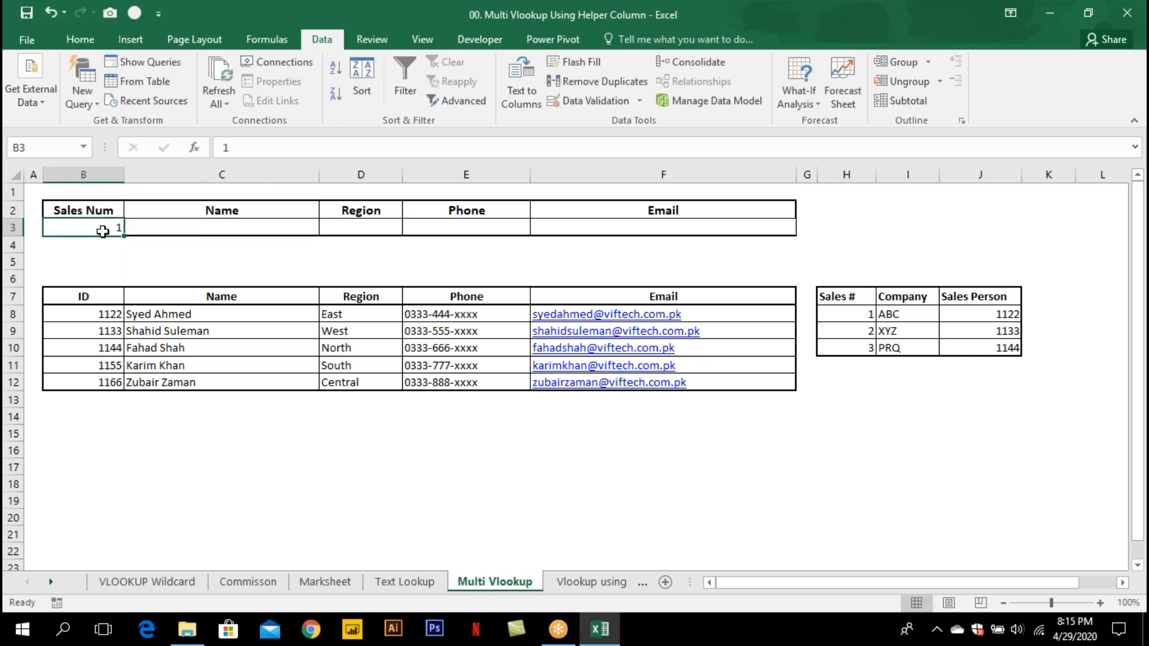
pyautogui.moveTo(854, 300); pyautogui.dragTo(954, 349)
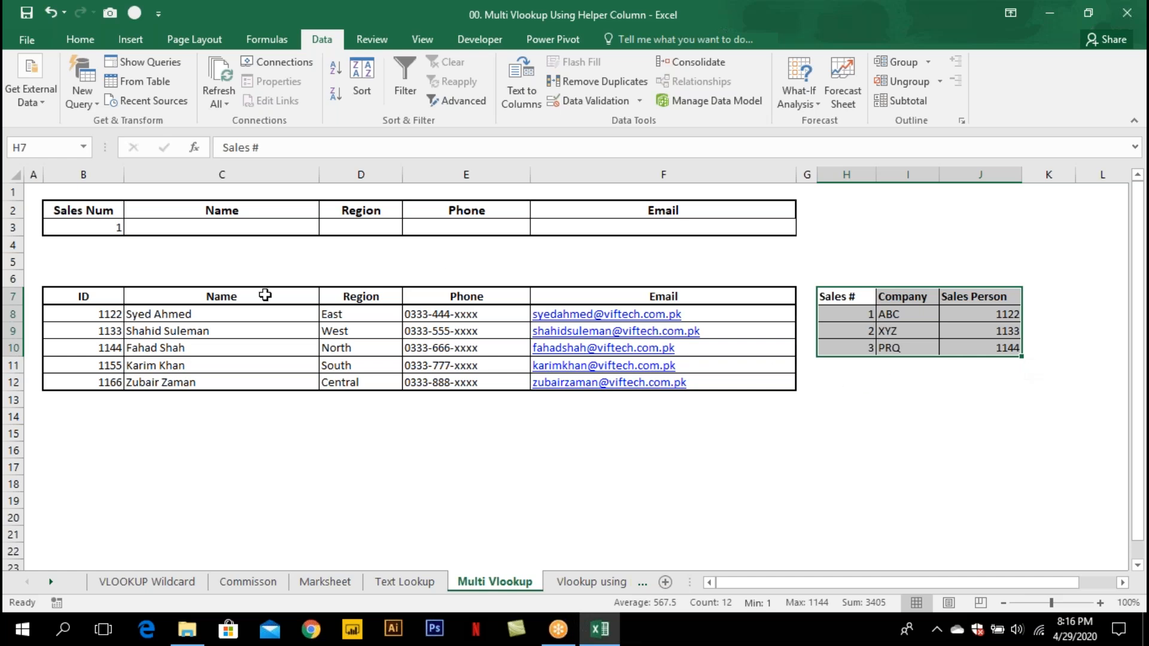
pyautogui.click(256, 314)
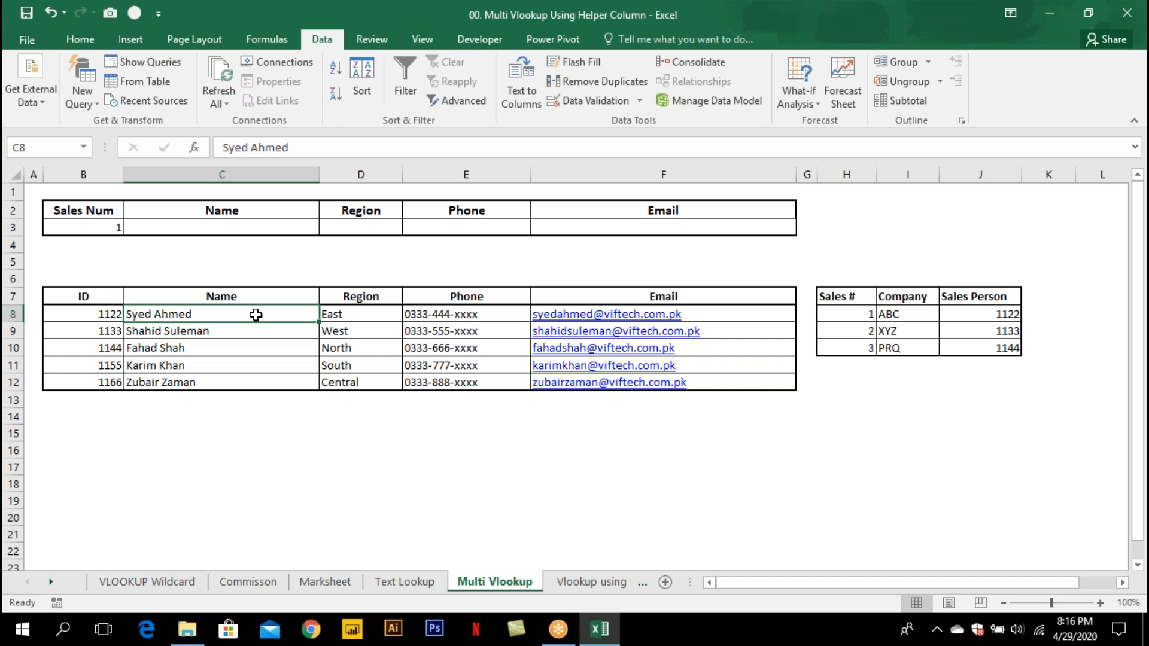
pyautogui.click(116, 227)
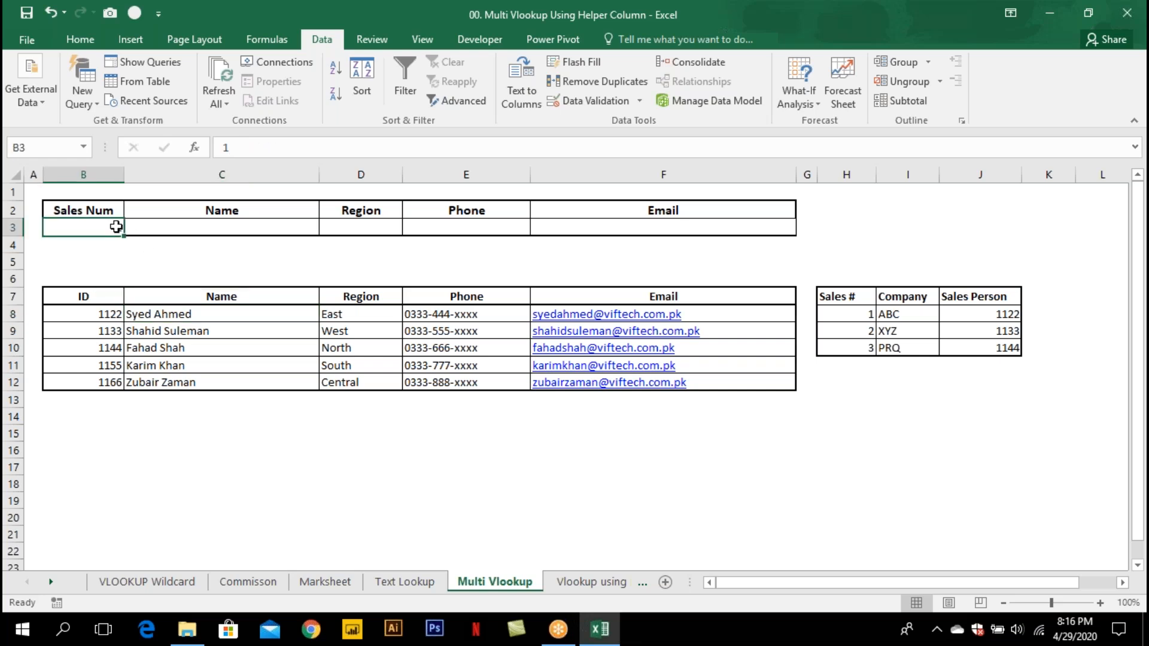
pyautogui.click(902, 315)
pyautogui.click(854, 314)
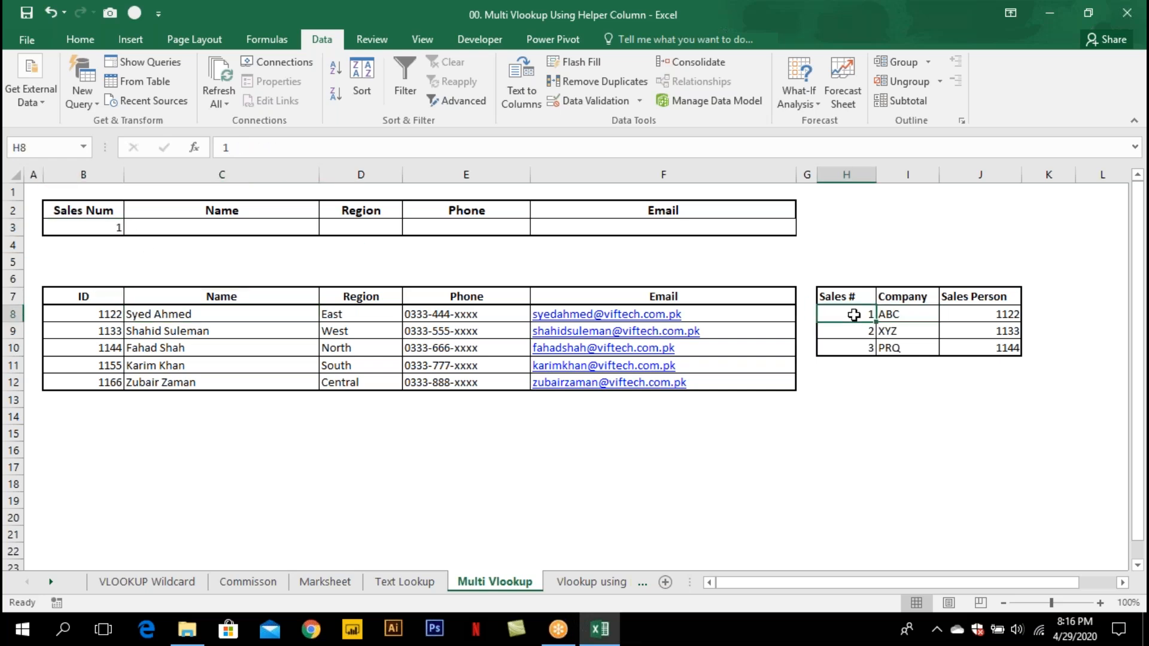
pyautogui.click(977, 314)
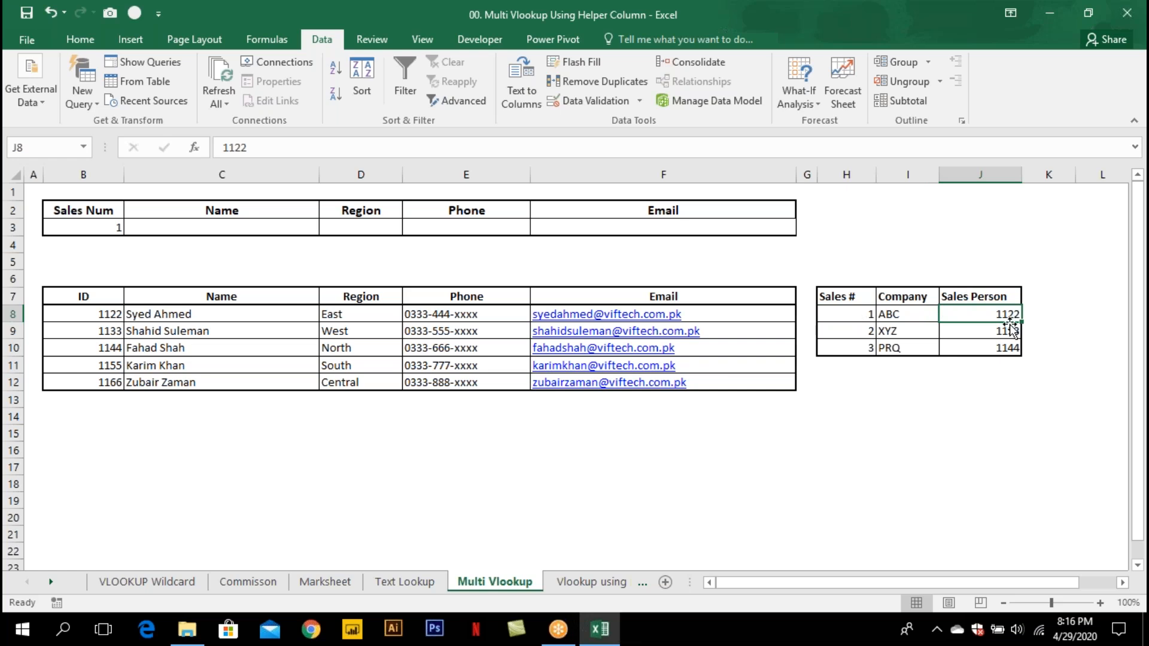
pyautogui.click(105, 315)
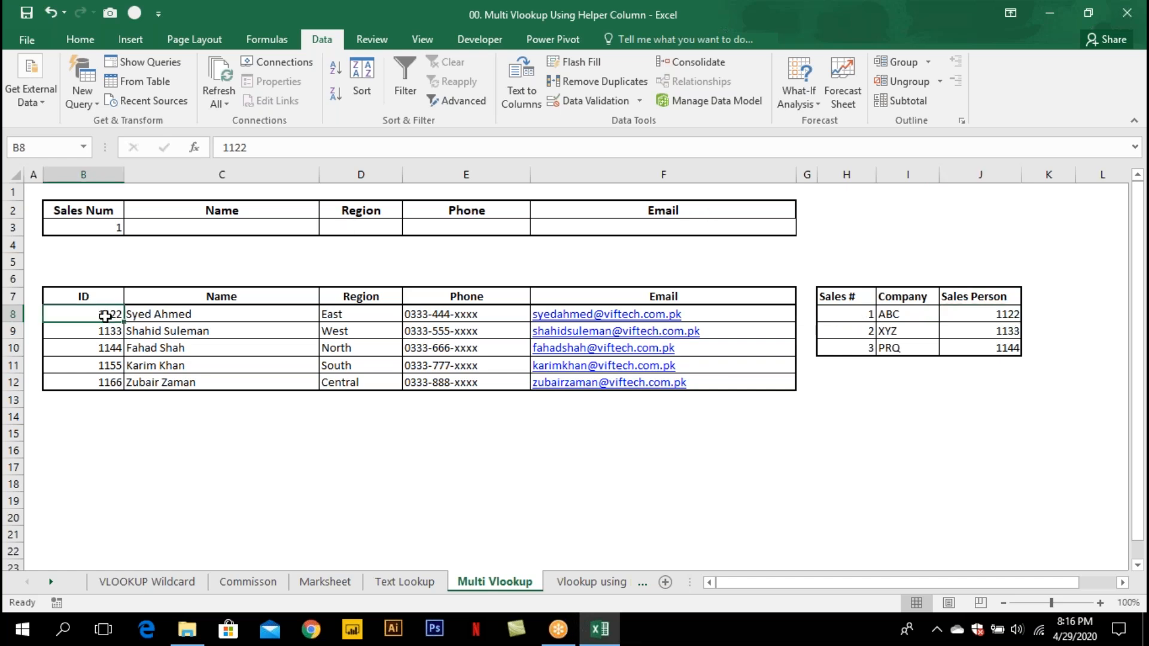
pyautogui.click(157, 315)
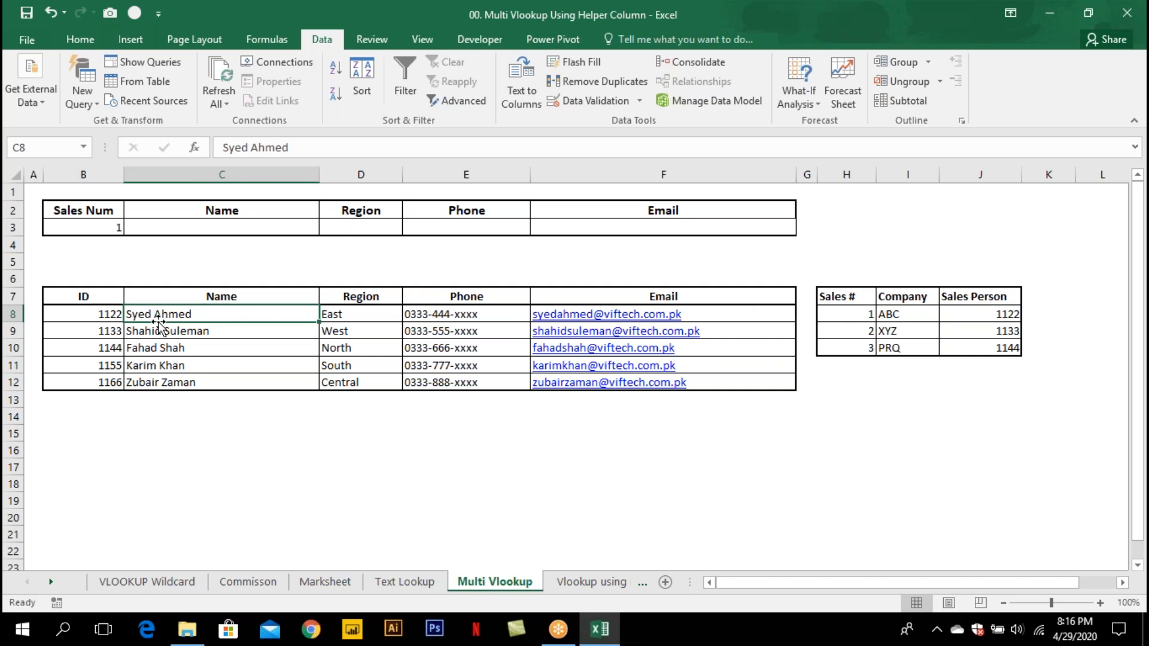
# Begin a nested lookup in C3 with =VLOOKUP(VLOOKUP($B$3,$H$8:$J$10,3,0), using absolute references for the sales number and sales table.
pyautogui.click(197, 229)
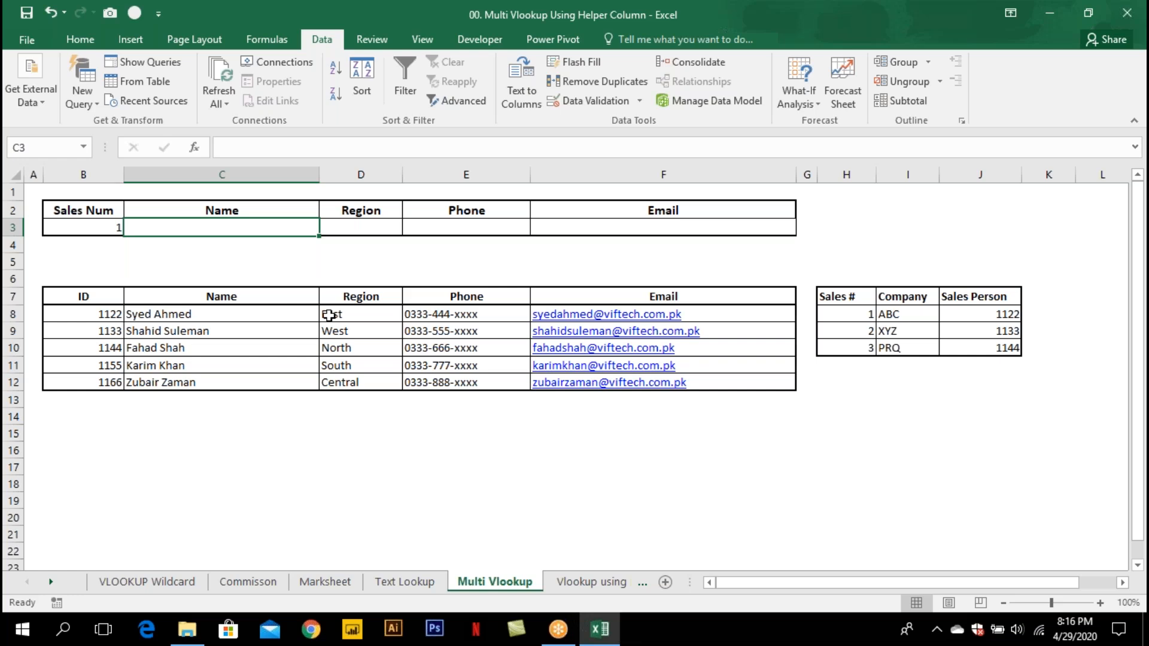
pyautogui.press('F2')
pyautogui.write('=VLOOKUP(VLOOKUP(')
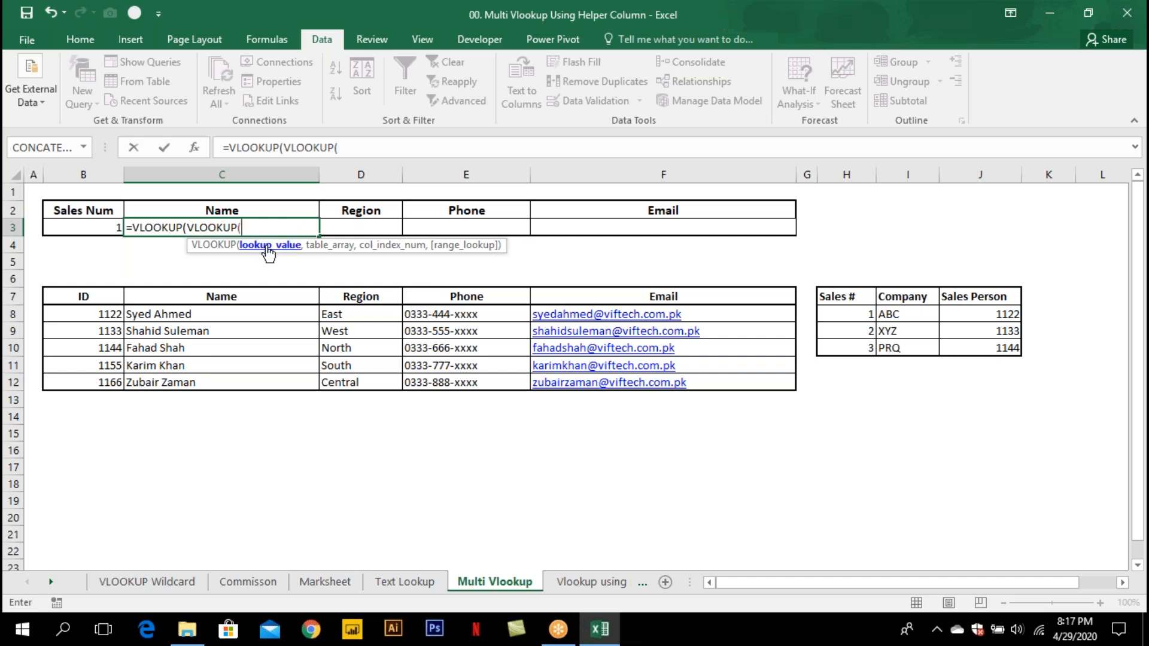
pyautogui.click(110, 227)
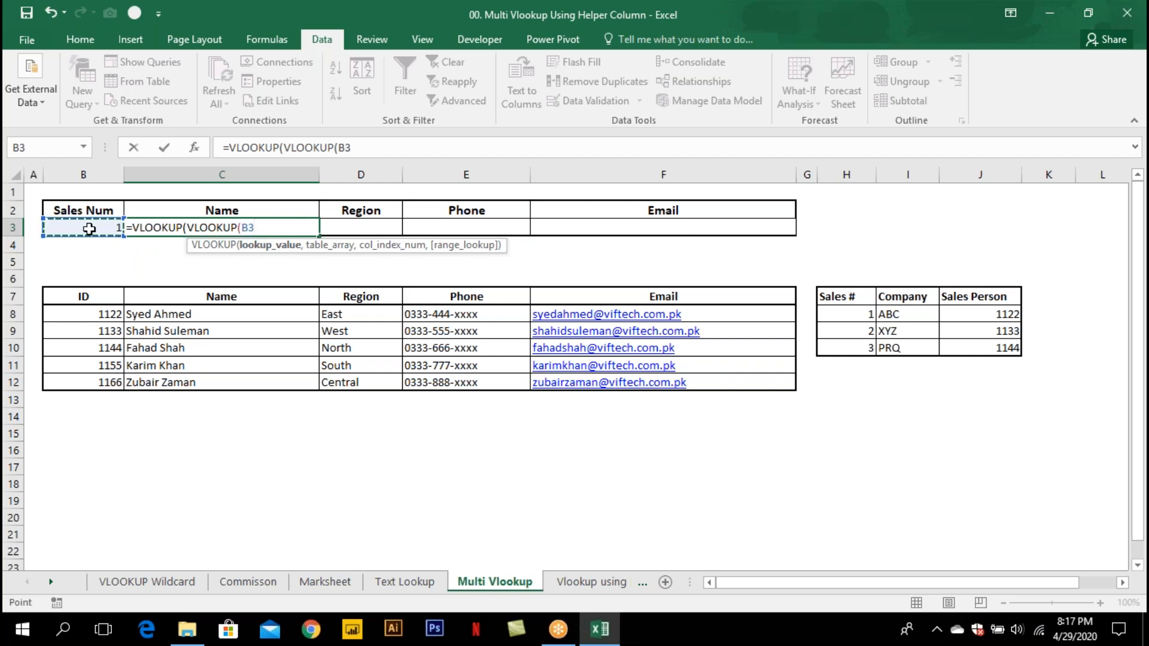
pyautogui.press('F4')
pyautogui.write(',')
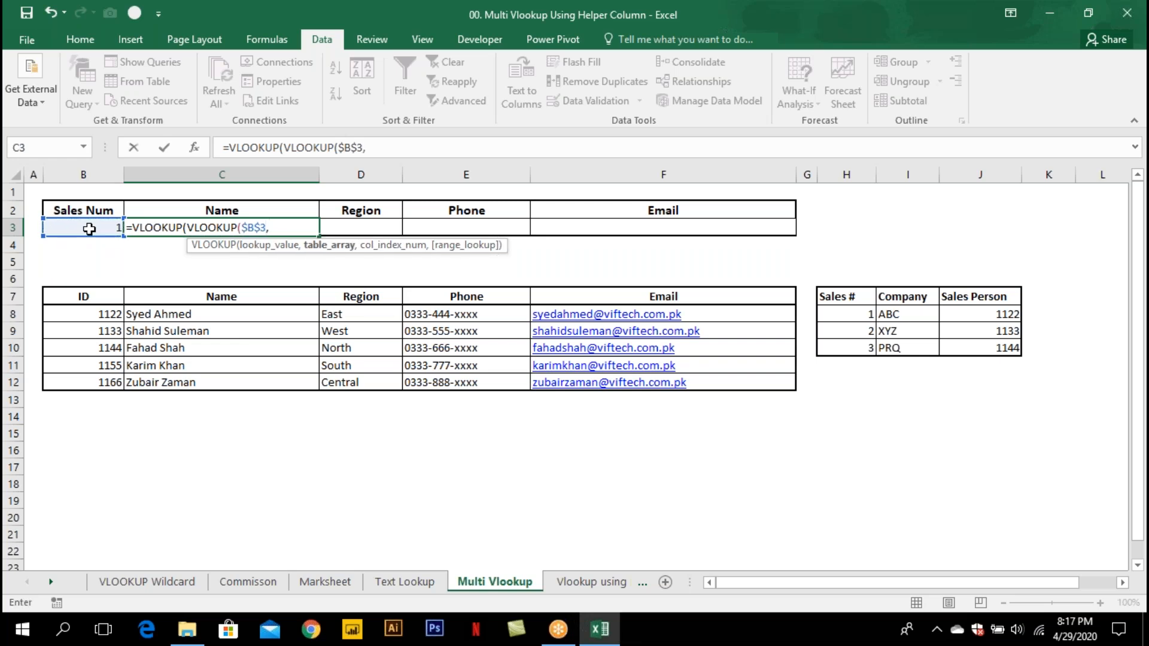
pyautogui.moveTo(859, 315); pyautogui.dragTo(1014, 350)
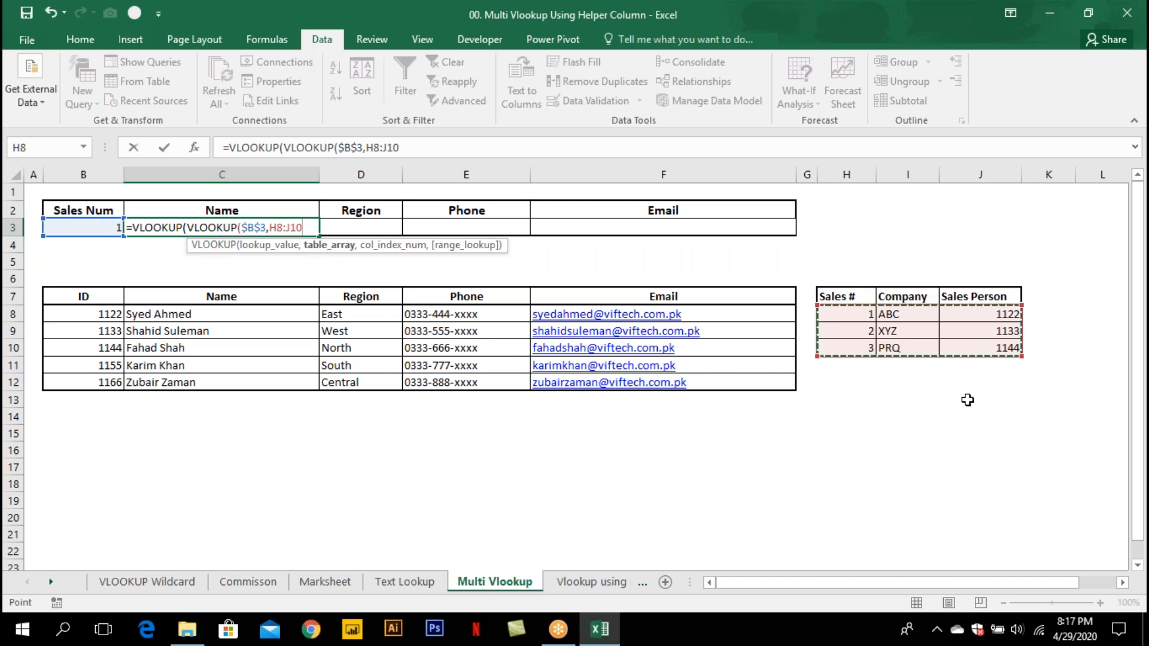
pyautogui.press('F4')
pyautogui.write(',')
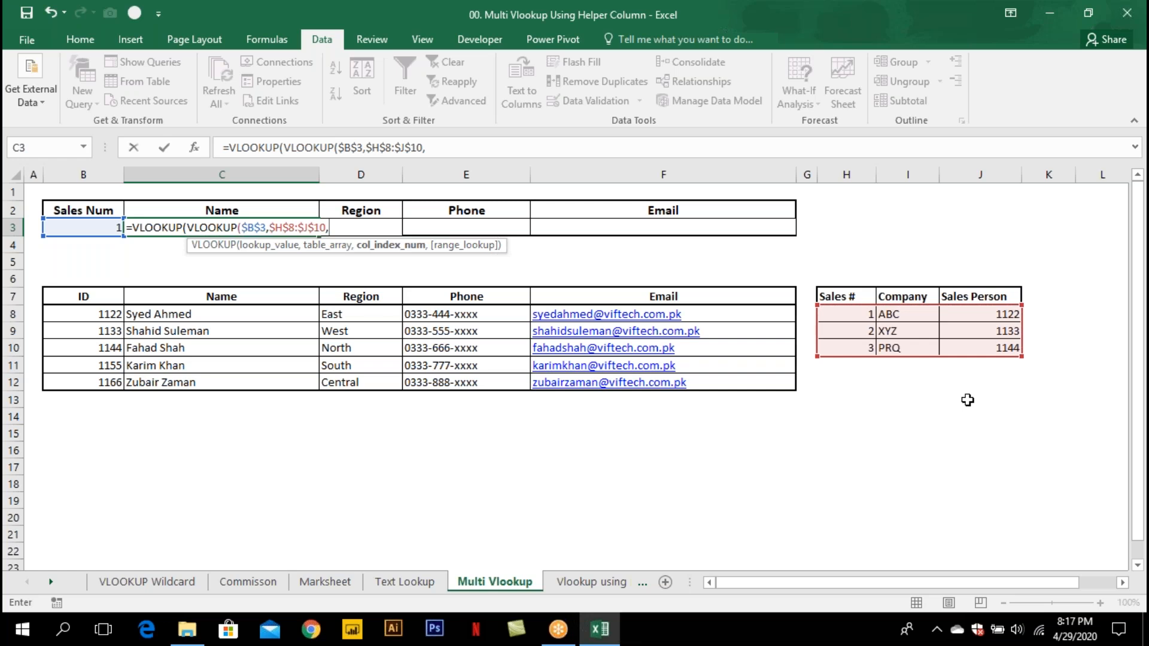
pyautogui.write('3,0)')
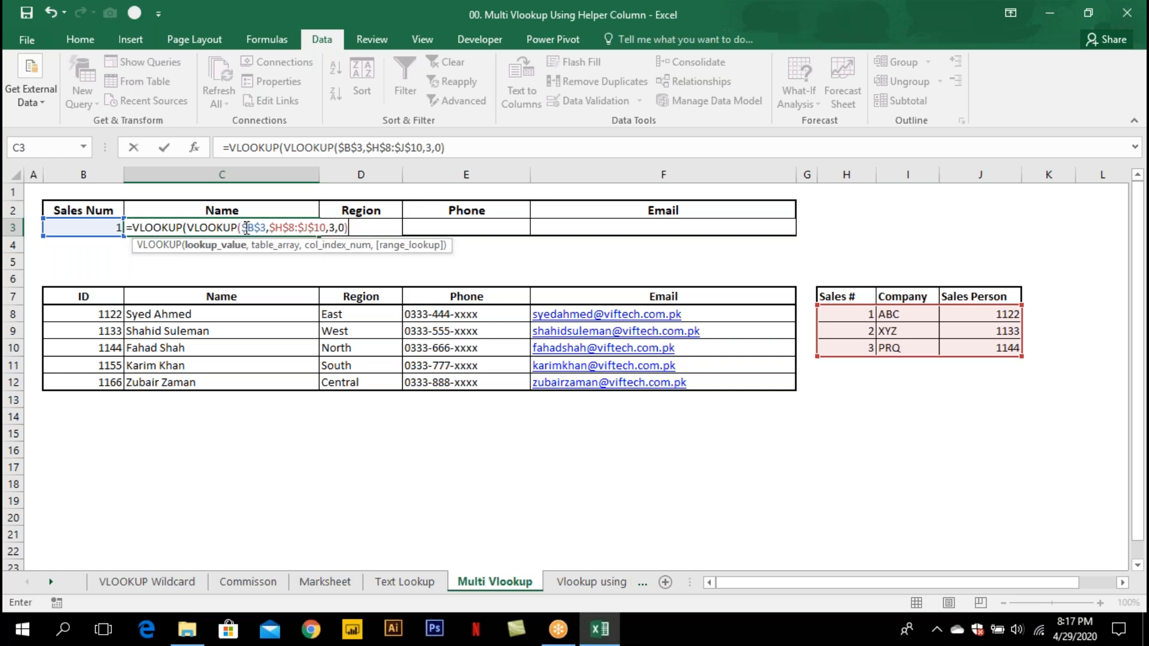
# Evaluate the inner VLOOKUP within the C3 formula to check its value, and restore the original expression.
pyautogui.moveTo(187, 227); pyautogui.dragTo(356, 230)
pyautogui.hotkey('ctrl', 'c')
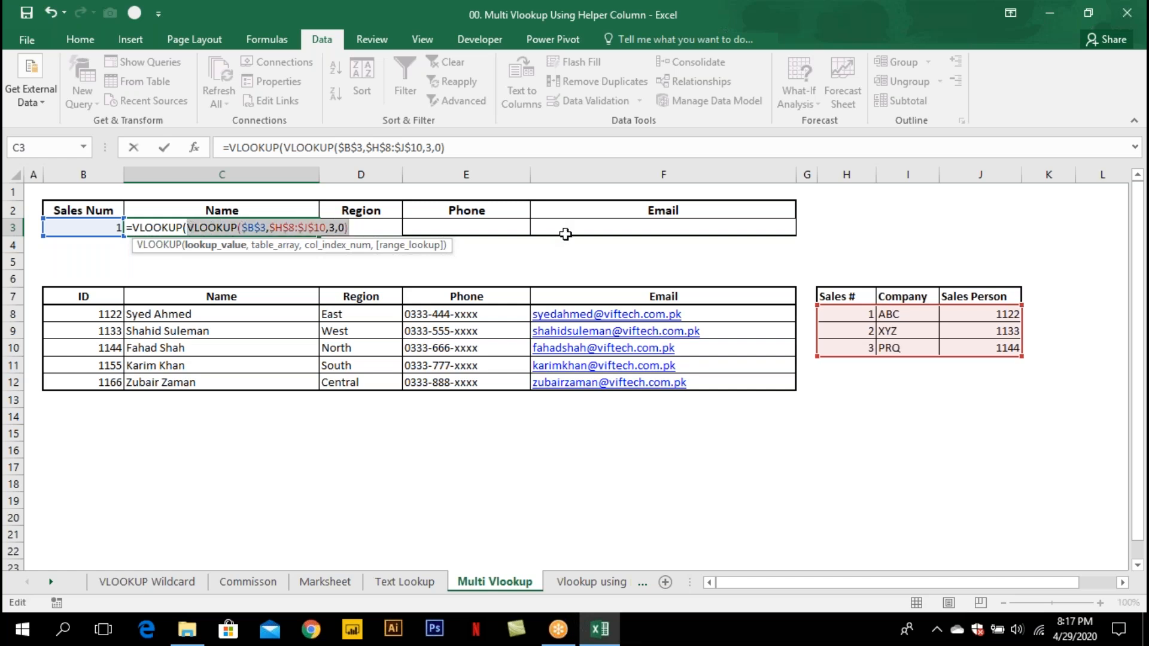
pyautogui.press('F9')
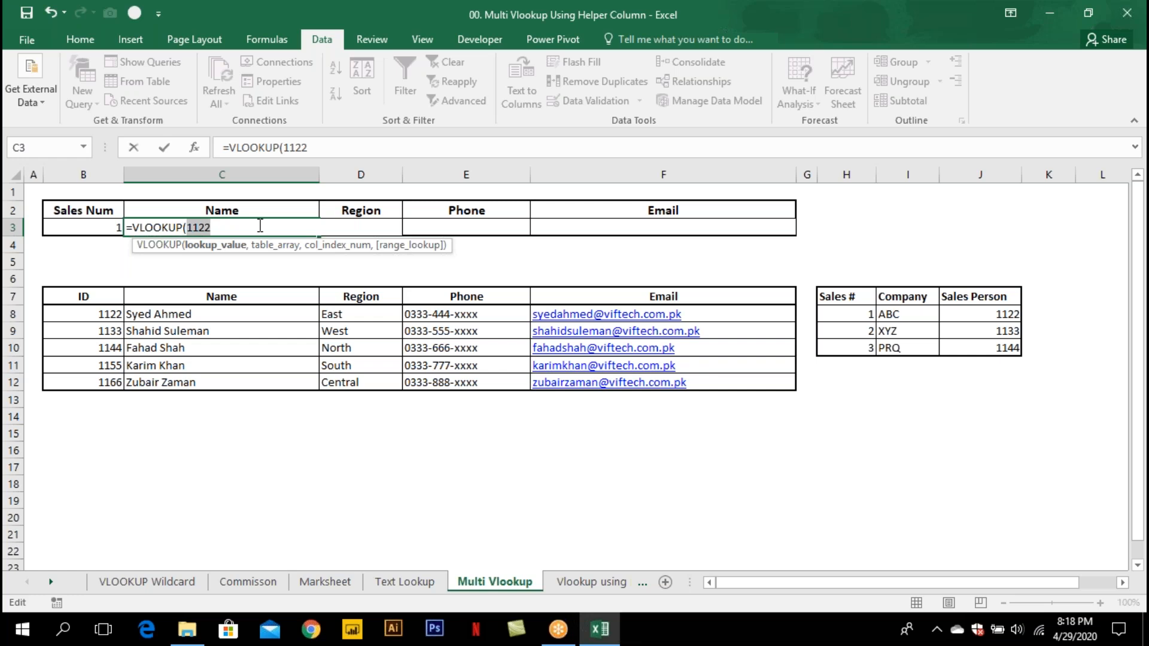
pyautogui.hotkey('ctrl', 'v')
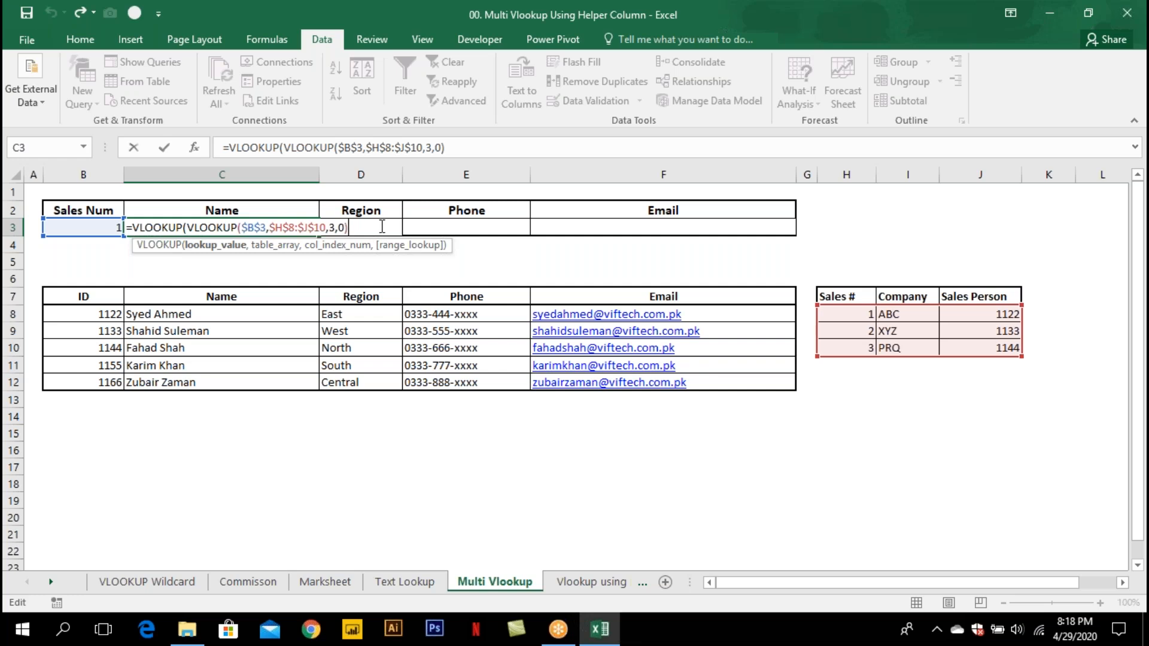
# Complete the C3 formula with table array $B$8:$F$12, column index 2 and exact match 0.
pyautogui.write(',')
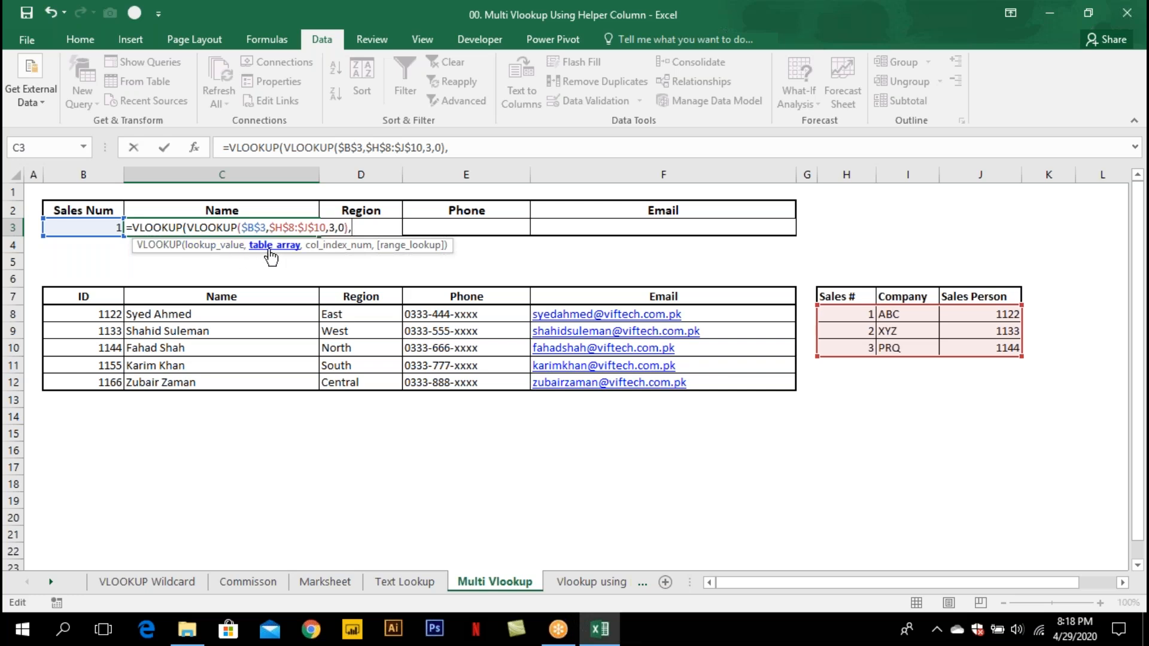
pyautogui.moveTo(79, 316); pyautogui.dragTo(694, 383)
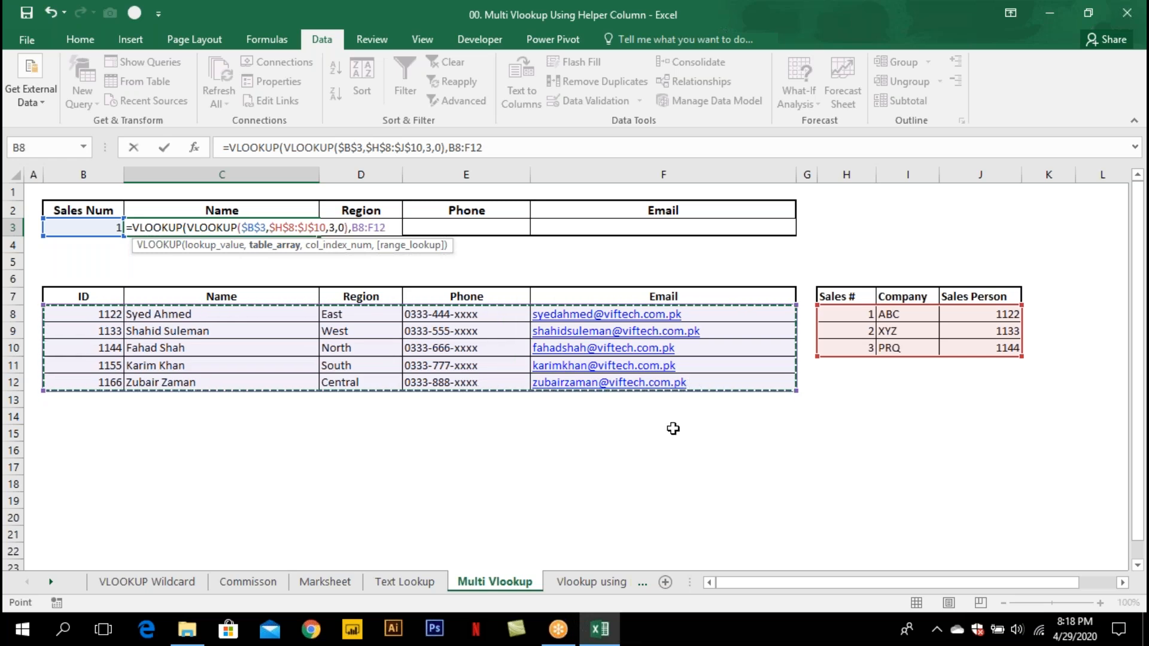
pyautogui.press('F4')
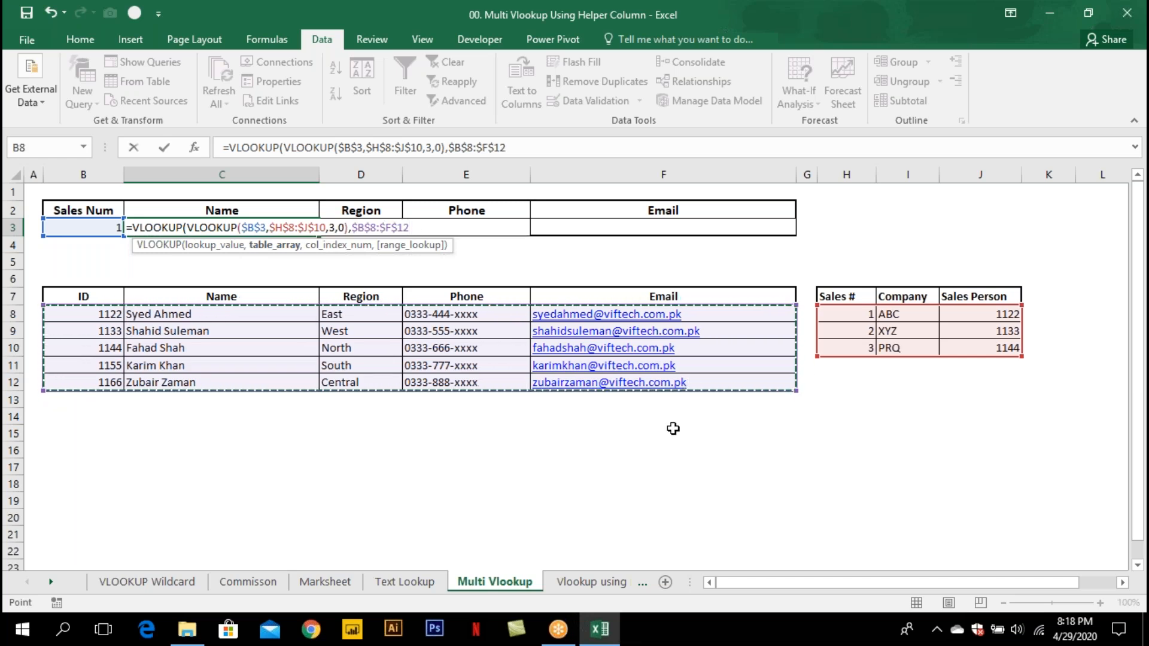
pyautogui.write(',')
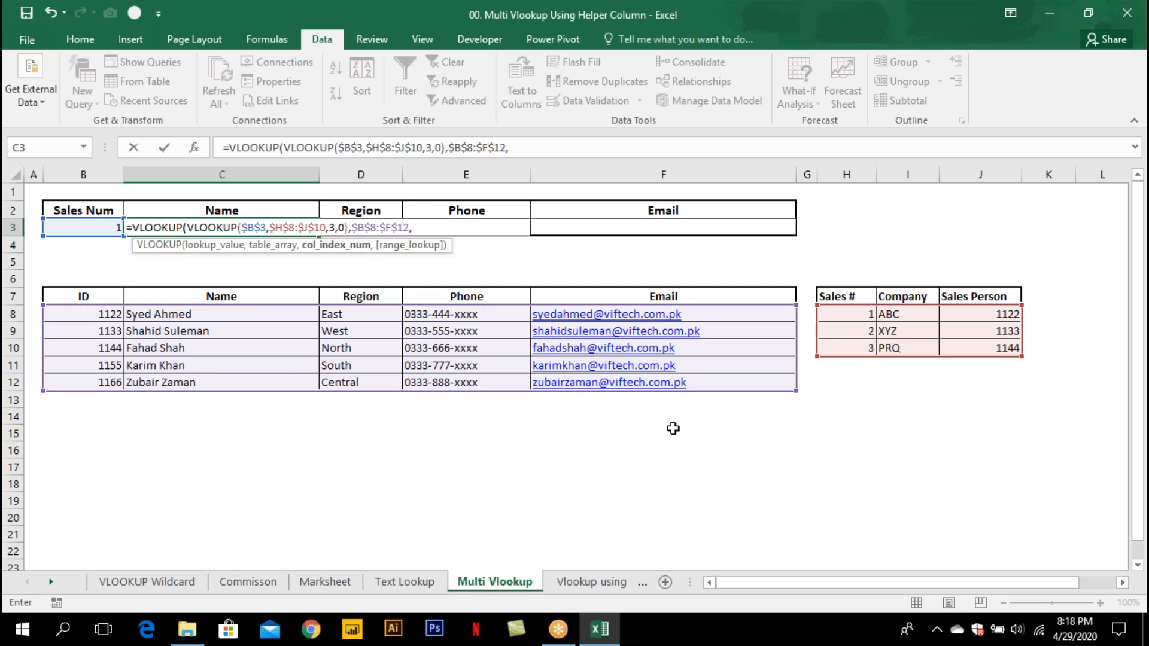
pyautogui.write('2')
pyautogui.write(',0')
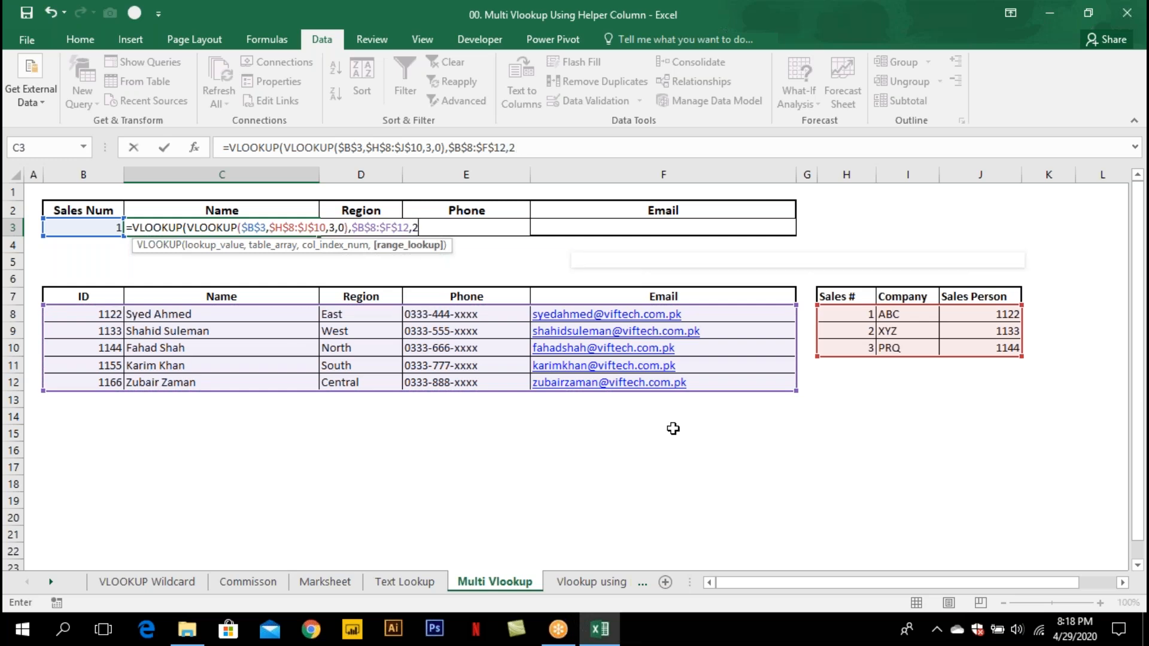
pyautogui.write(')')
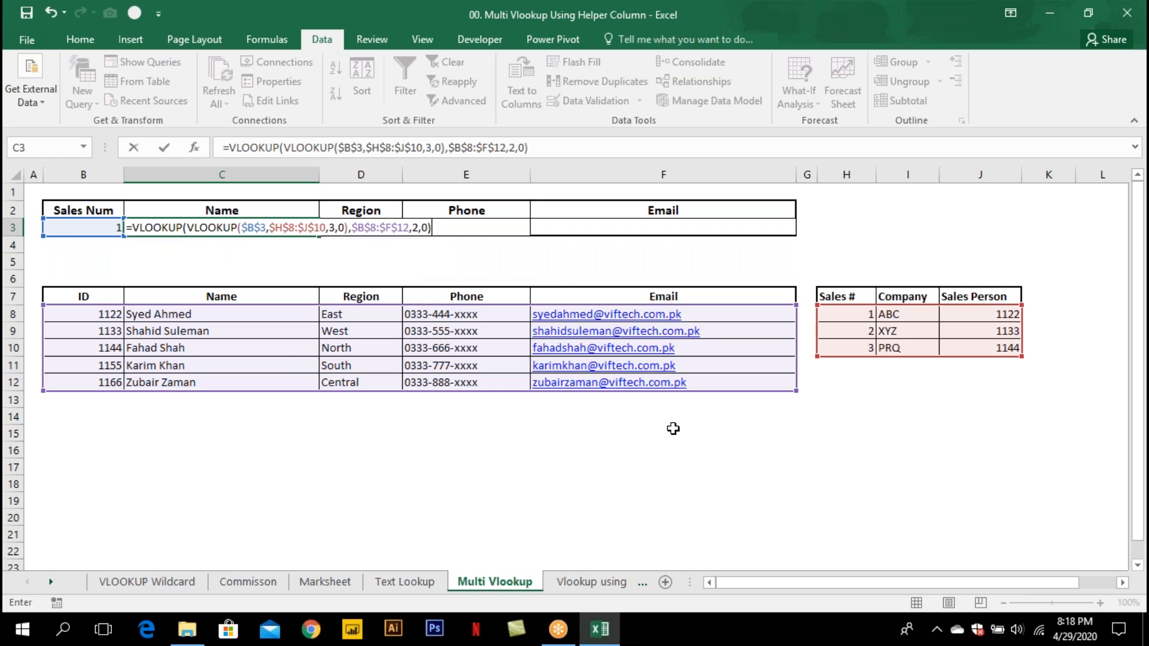
pyautogui.press('Return')
pyautogui.press('Up')
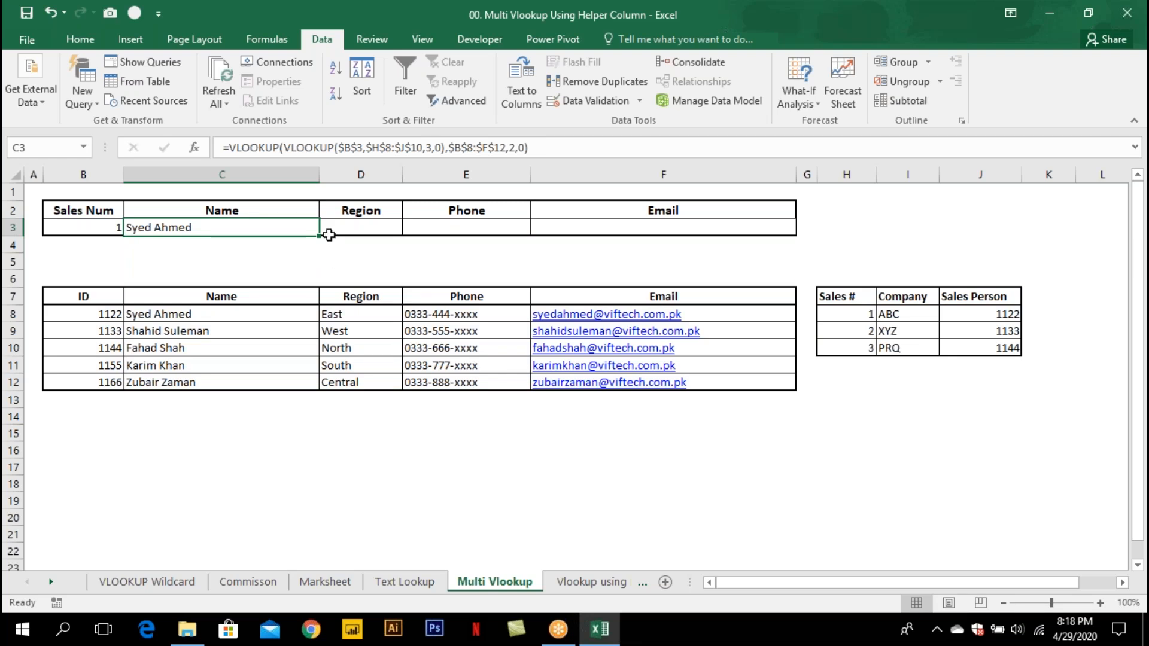
# Fill the C3 formula across to F3 and set the outer column index in the Region cell D3 to 3.
pyautogui.moveTo(319, 236); pyautogui.dragTo(607, 229)
pyautogui.click(386, 227)
pyautogui.doubleClick(386, 228)
pyautogui.write('3')
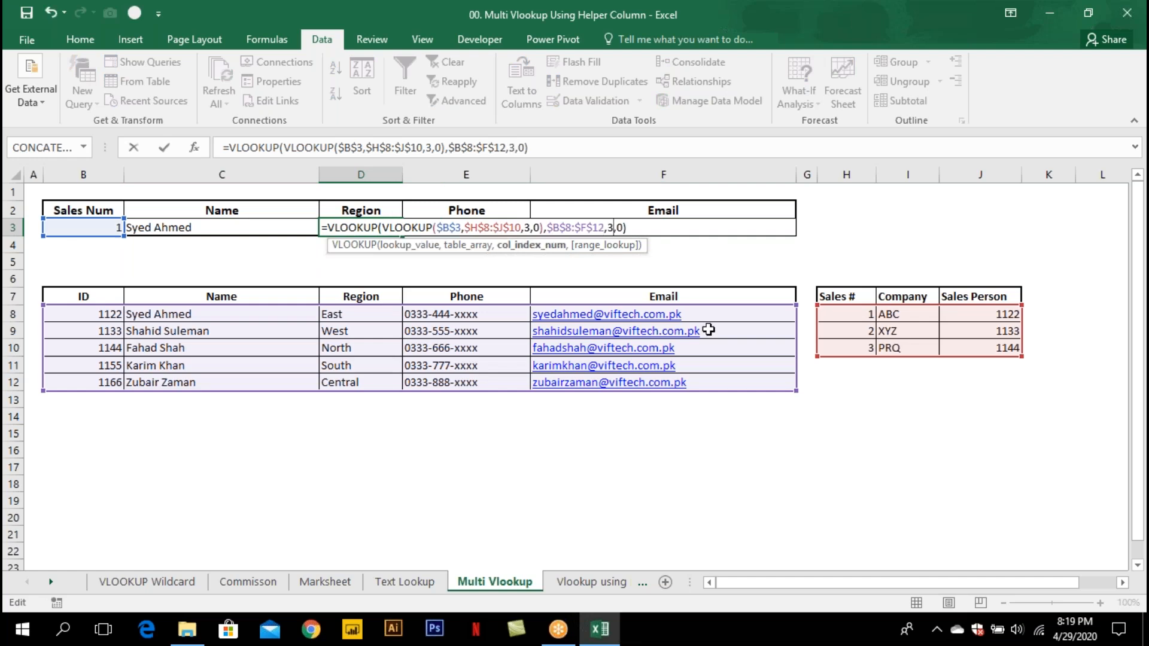
pyautogui.press('Return')
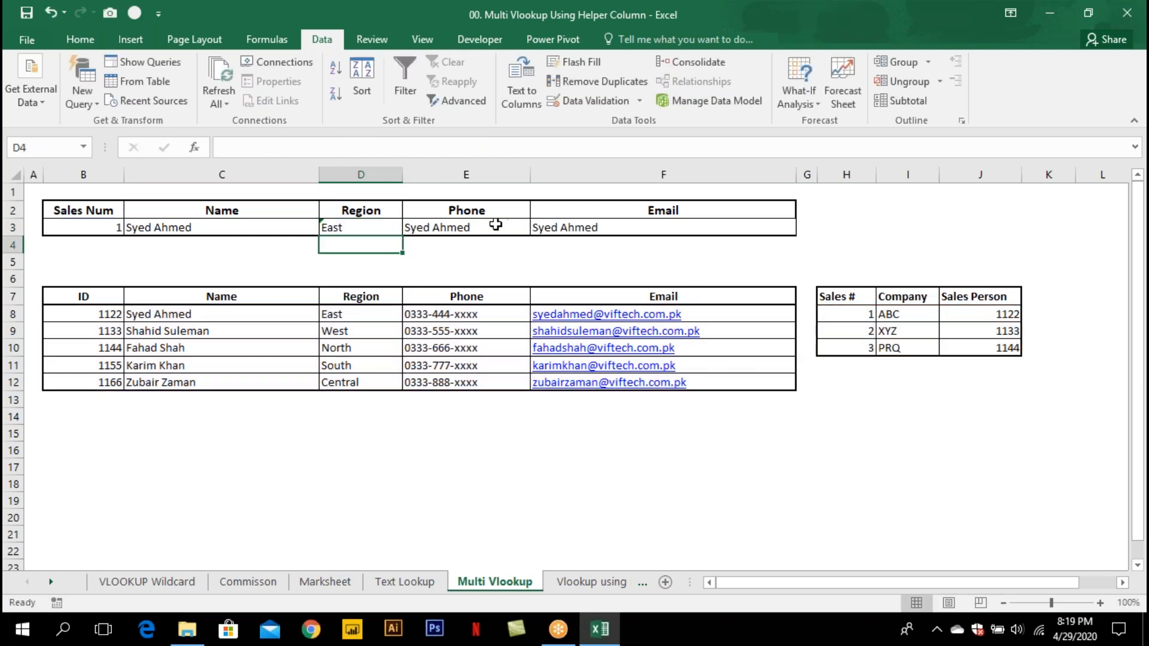
# Set the outer VLOOKUP column index in the Phone cell E3 to 4.
pyautogui.click(491, 227)
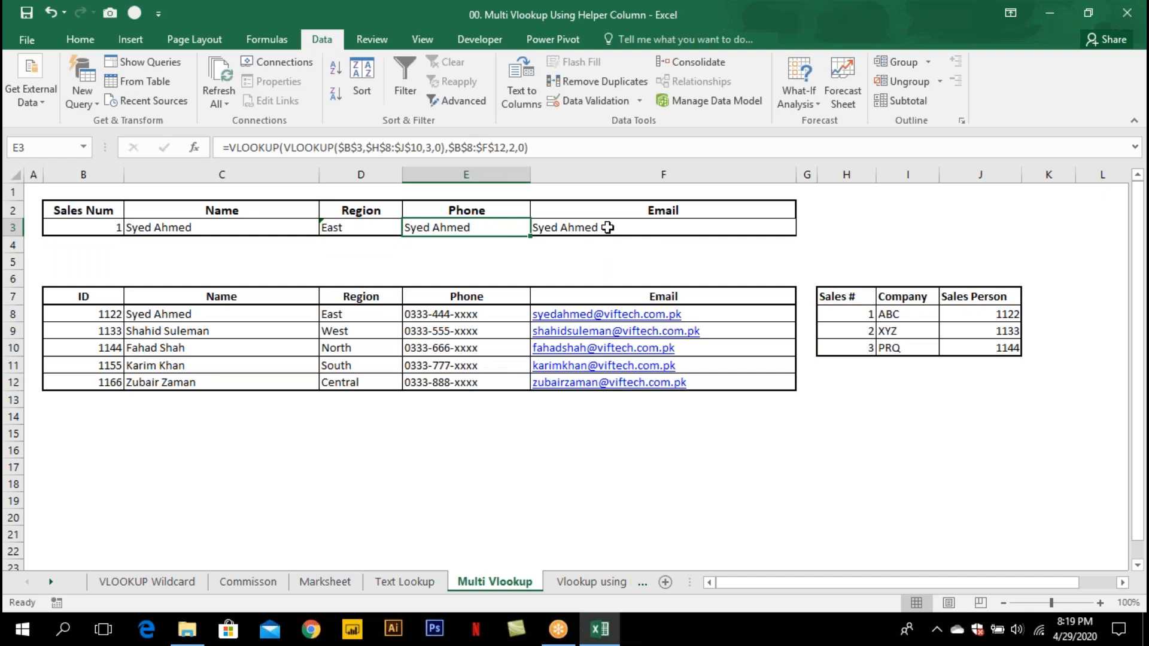
pyautogui.doubleClick(510, 226)
pyautogui.doubleClick(694, 227)
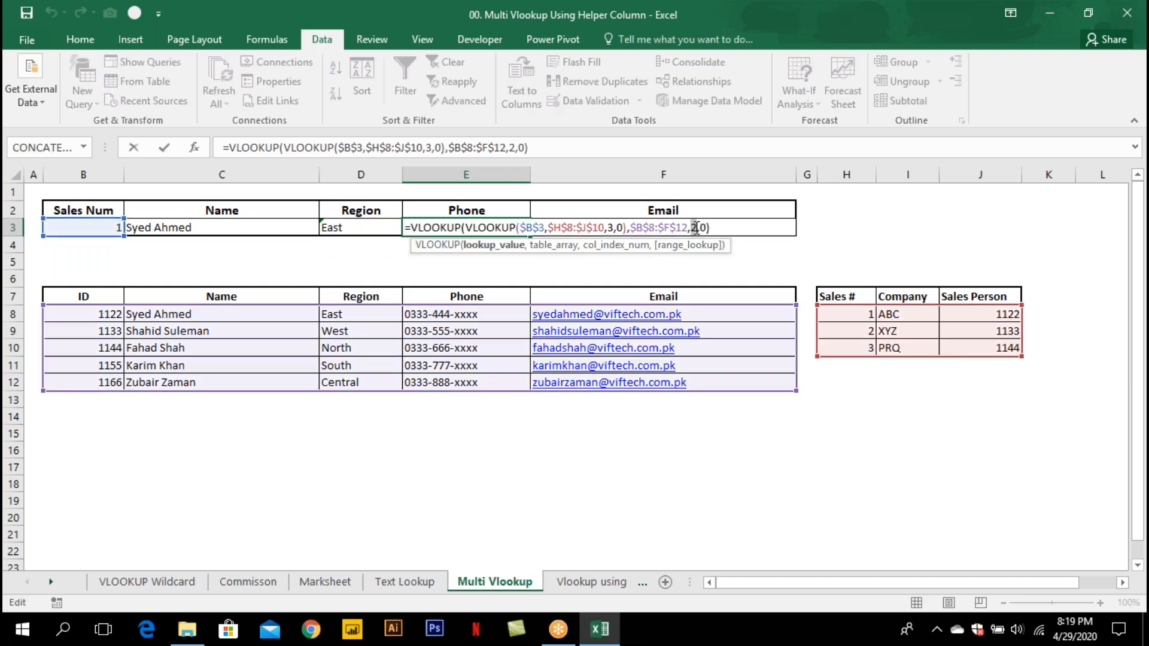
pyautogui.write('4')
pyautogui.press('Return')
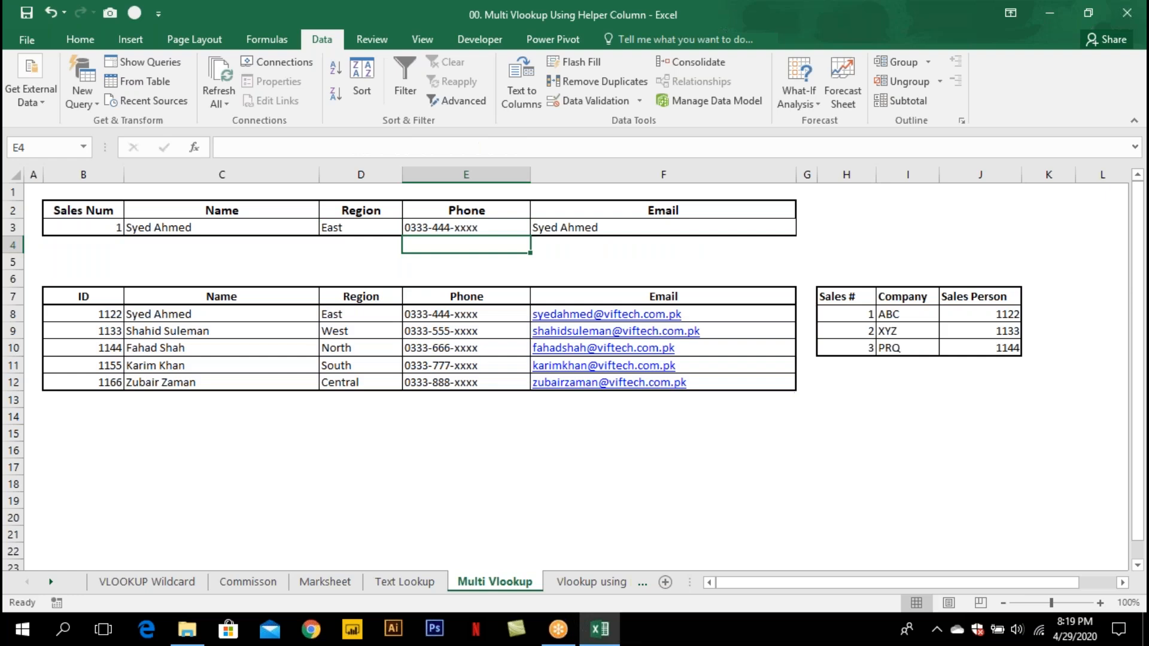
# Set the outer VLOOKUP column index in the Email cell F3 to 5.
pyautogui.click(732, 228)
pyautogui.doubleClick(732, 228)
pyautogui.doubleClick(822, 227)
pyautogui.write('5,0)')
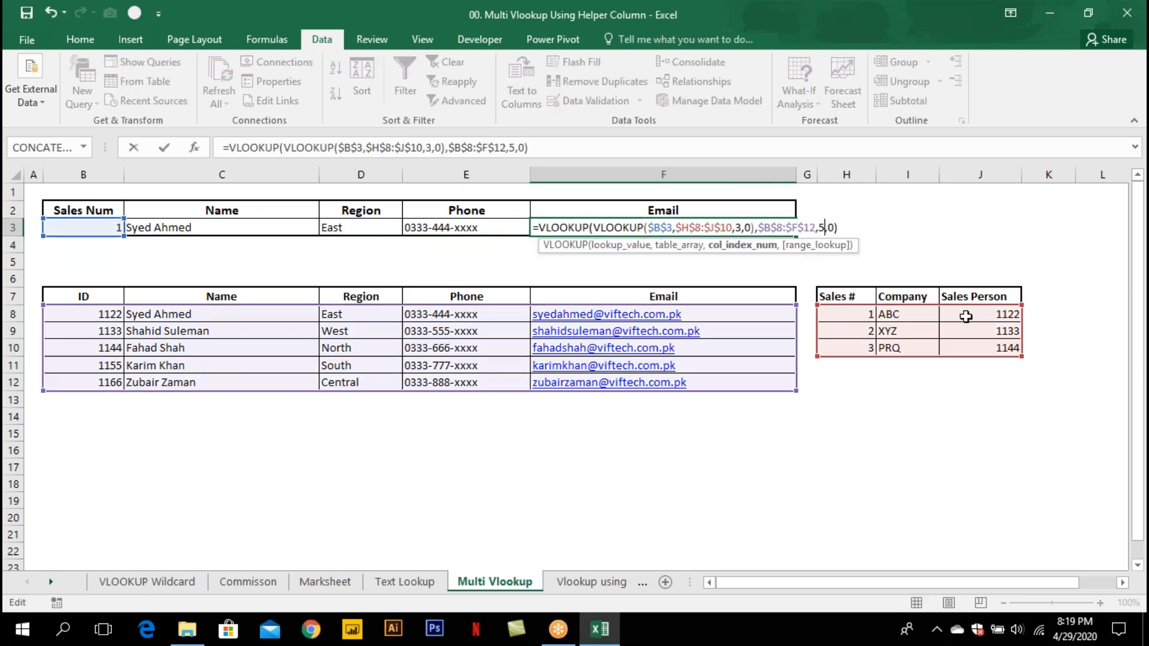
pyautogui.press('Return')
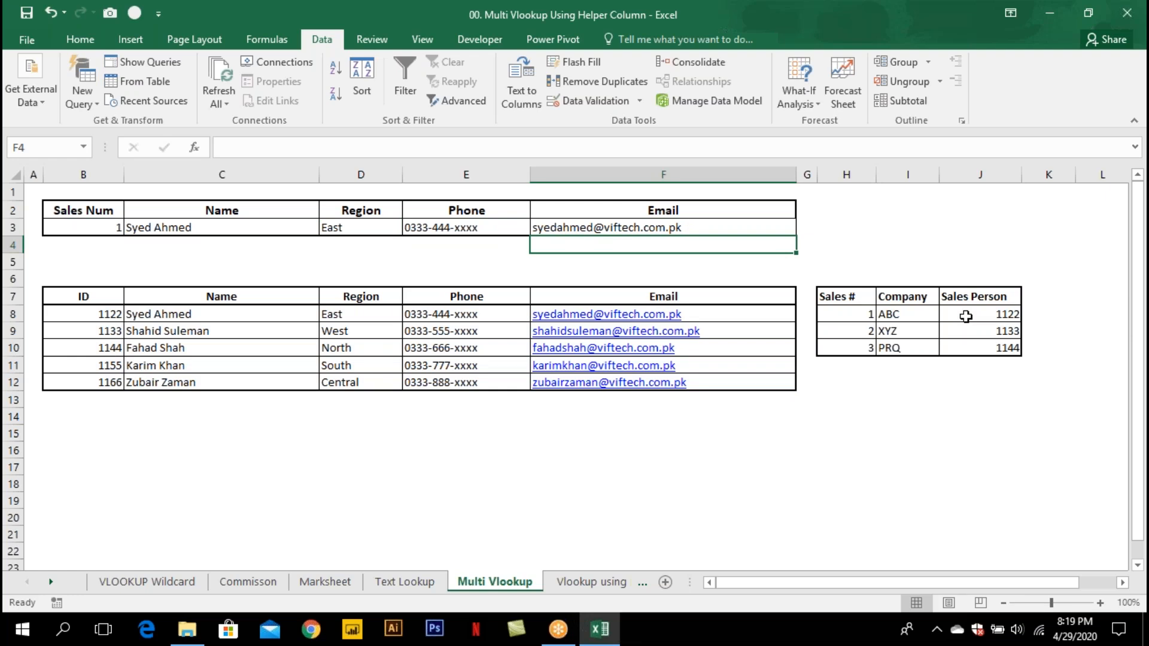
# Enter the column number 5 in F1 above the Email header.
pyautogui.press('Up')
pyautogui.press('Up')
pyautogui.press('Up')
pyautogui.write('5')
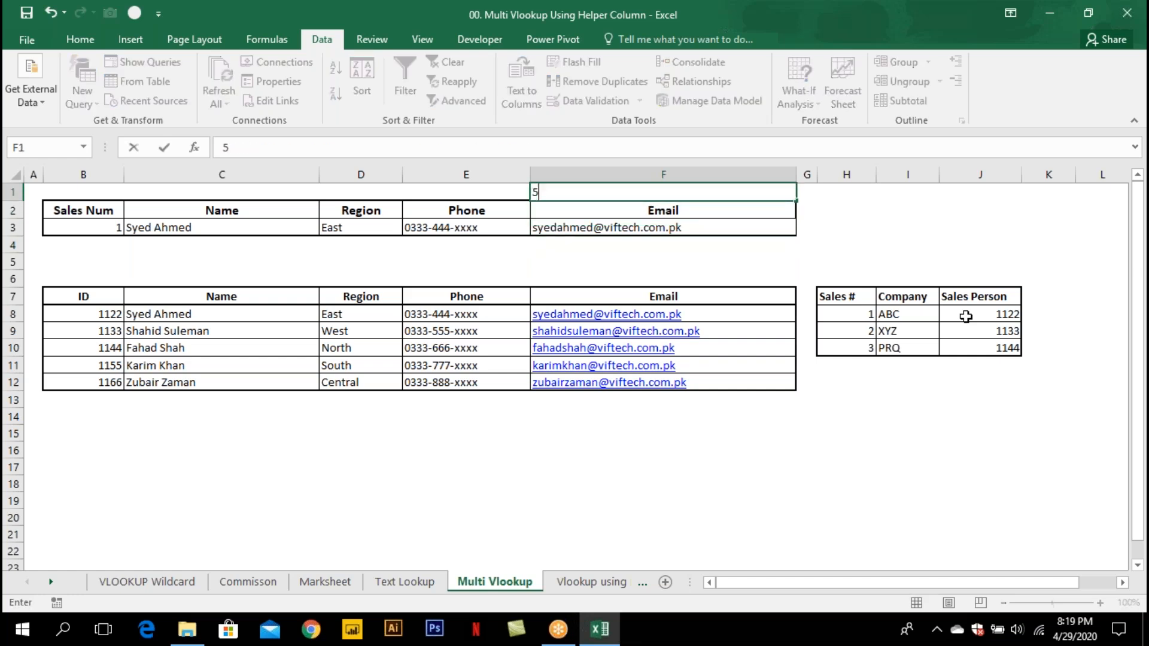
pyautogui.press('Return')
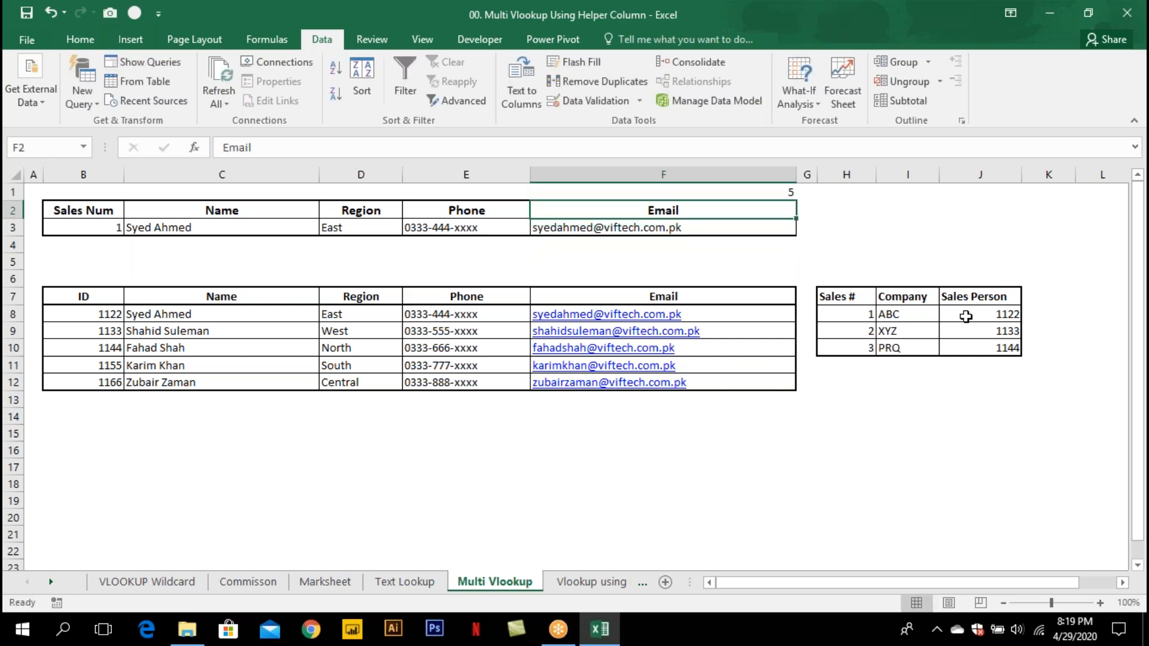
# Review the nested VLOOKUP formula in the Email result cell F3.
pyautogui.press('F2')
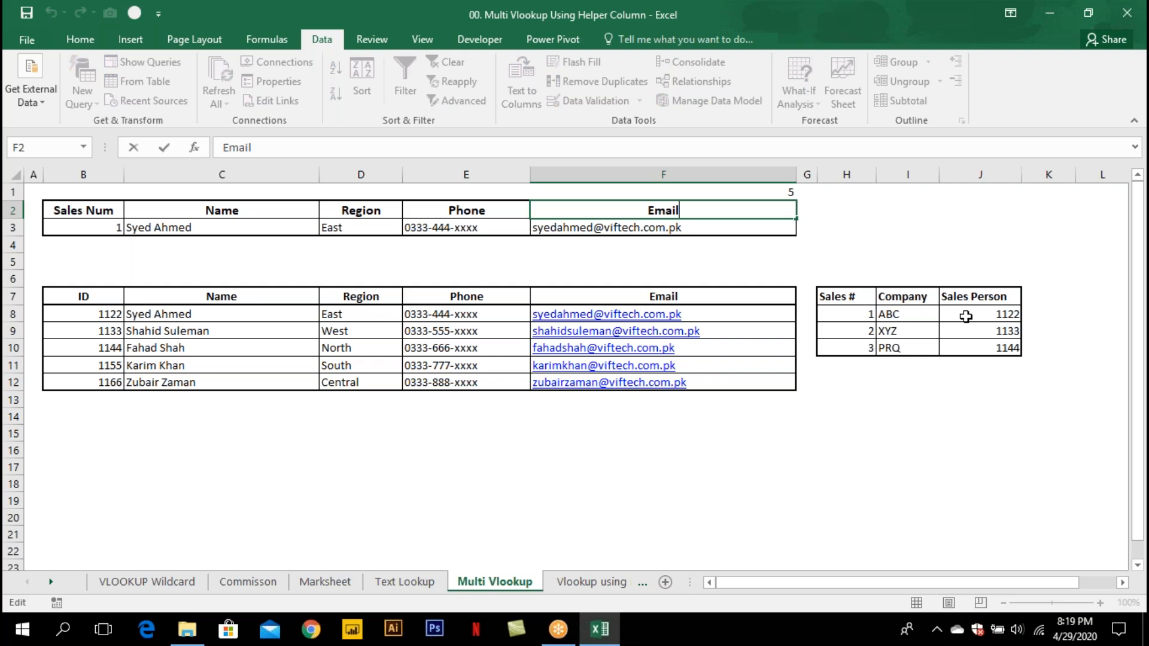
pyautogui.press('Return')
pyautogui.press('F2')
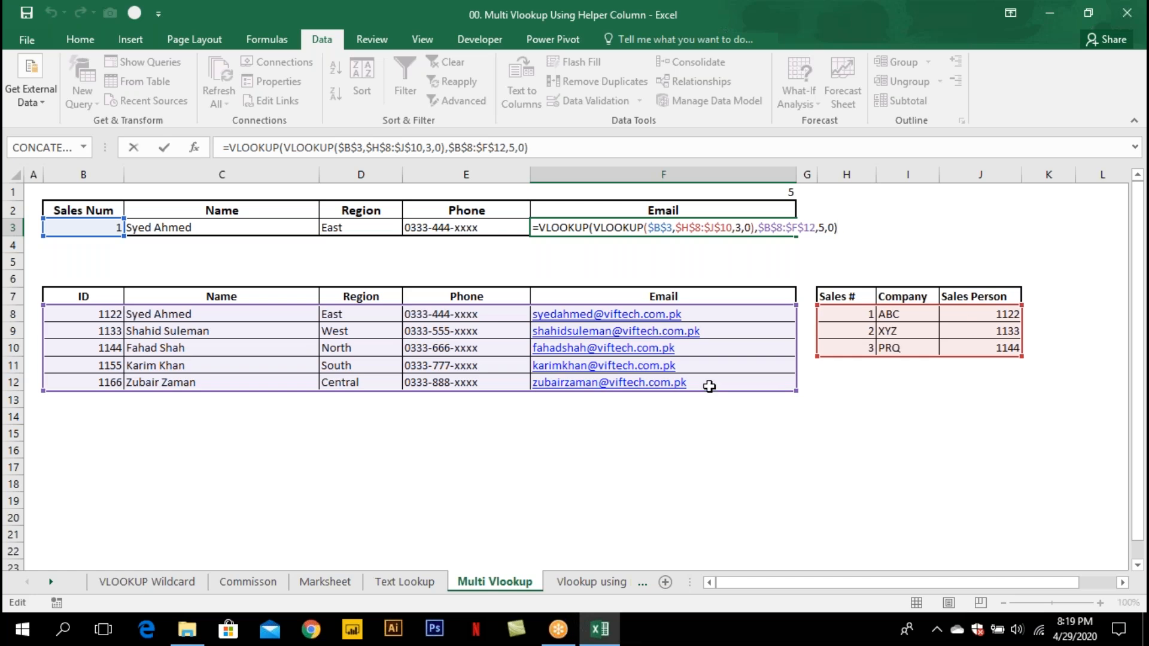
pyautogui.hotkey('ctrl', 'Return')
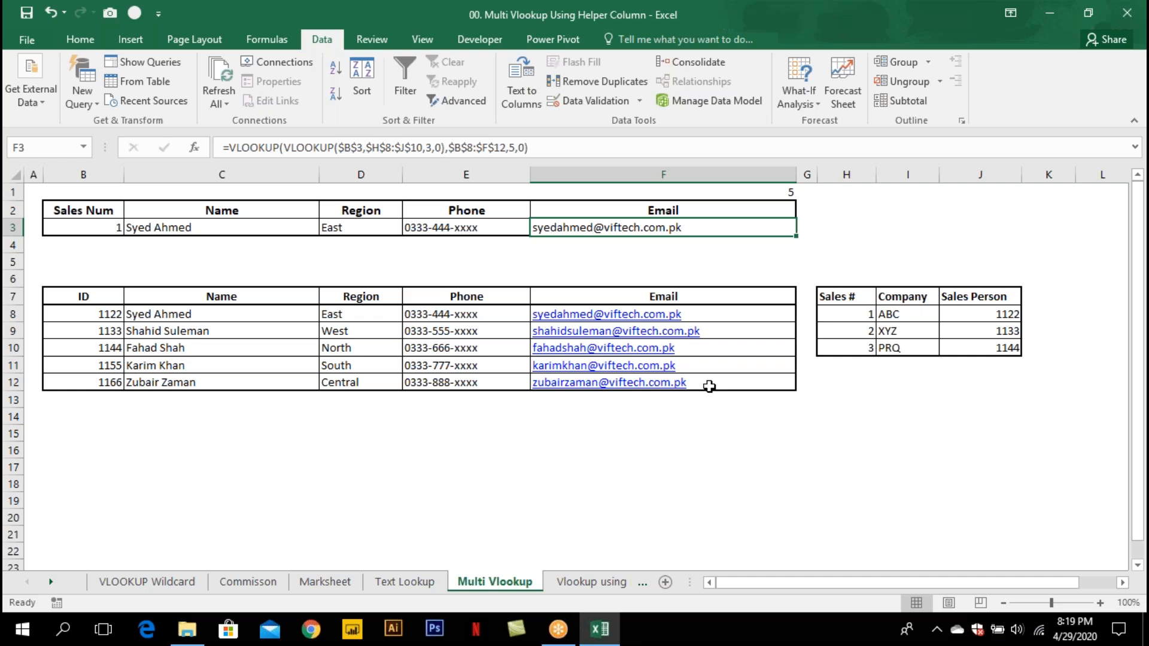
# On the sheet 'Vlookup using Helper 2 - WS', examine how each name repeats with a different region across the Name and Region columns.
pyautogui.click(584, 333)
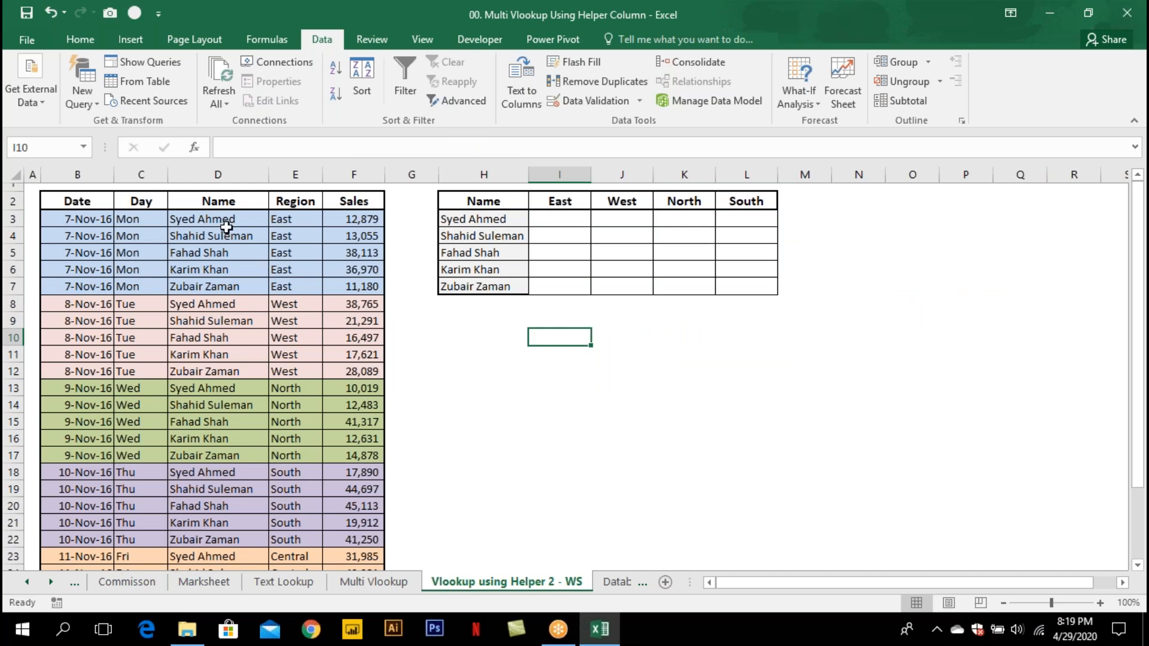
pyautogui.moveTo(222, 217); pyautogui.dragTo(305, 288)
pyautogui.moveTo(236, 219); pyautogui.dragTo(286, 220)
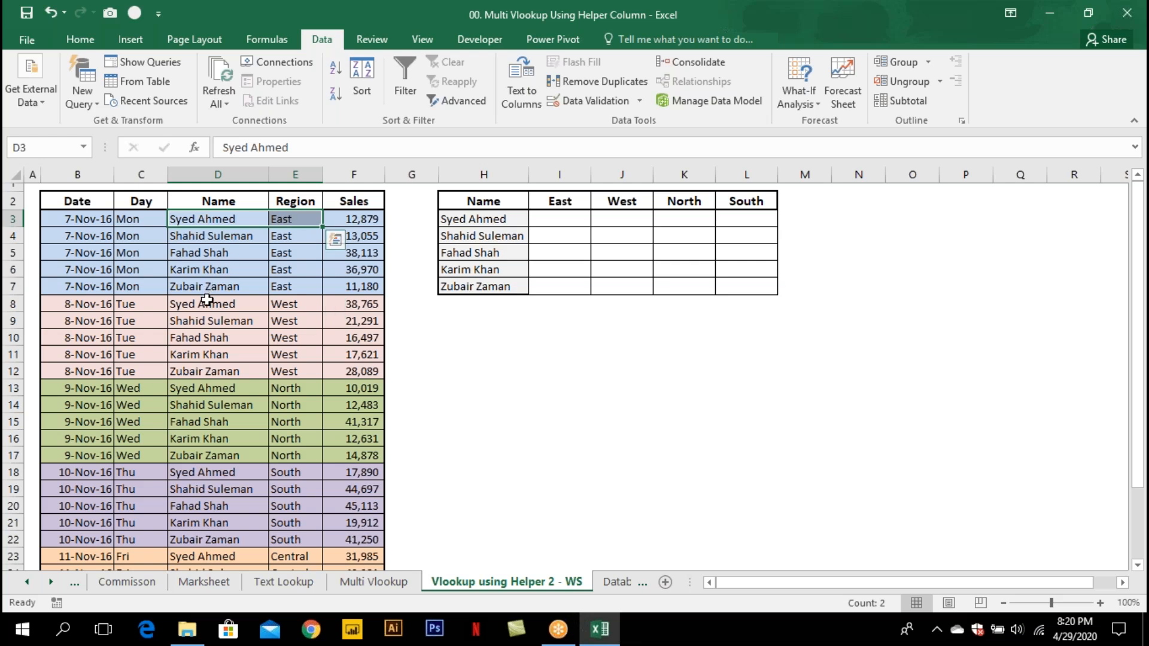
pyautogui.click(251, 302)
pyautogui.moveTo(270, 301); pyautogui.dragTo(279, 301)
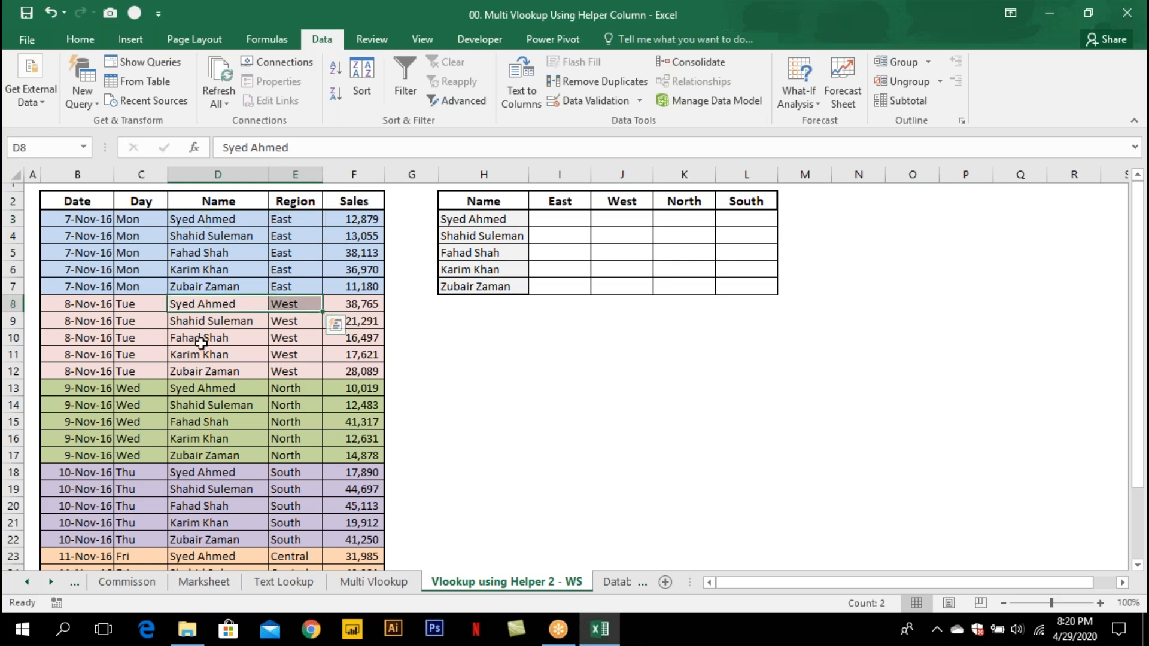
pyautogui.moveTo(207, 388); pyautogui.dragTo(282, 388)
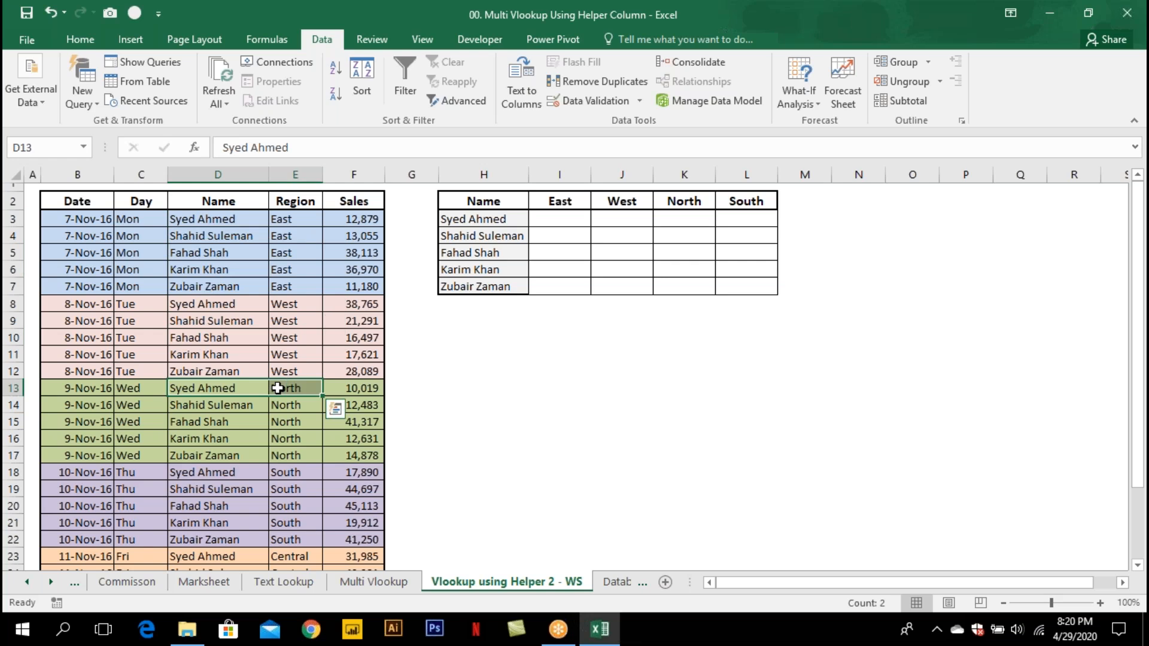
pyautogui.moveTo(226, 472); pyautogui.dragTo(282, 472)
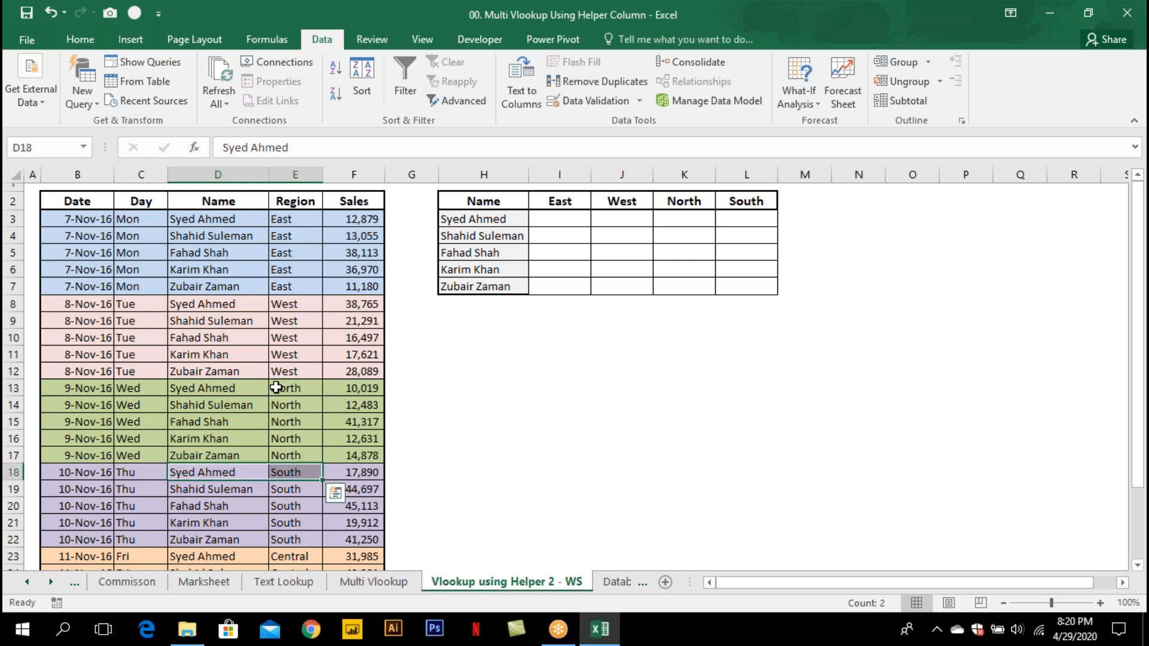
pyautogui.scroll(-3, 276, 388)
pyautogui.moveTo(220, 410); pyautogui.dragTo(281, 411)
pyautogui.scroll(3, 257, 365)
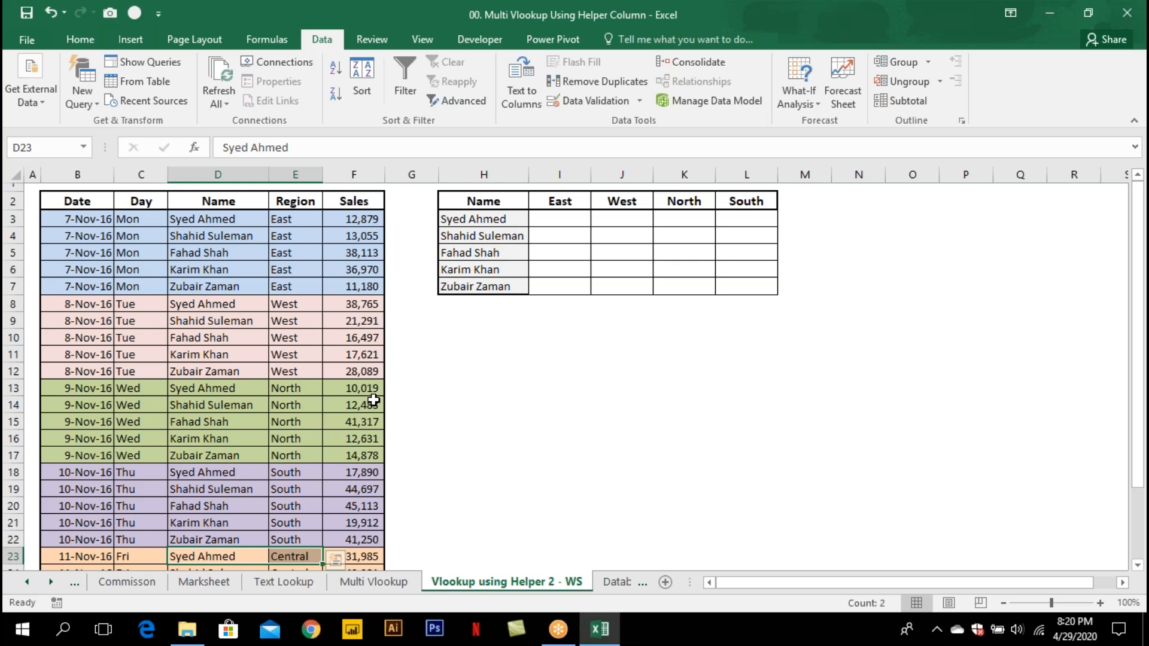
pyautogui.moveTo(203, 219); pyautogui.dragTo(270, 288)
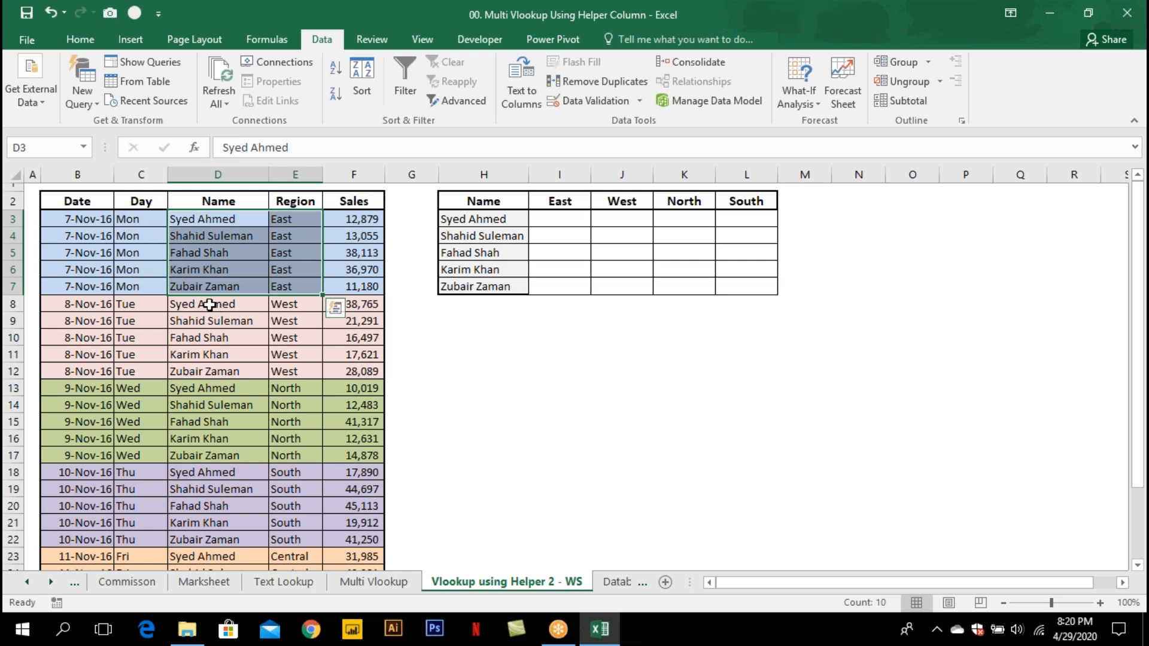
pyautogui.moveTo(209, 304); pyautogui.dragTo(281, 368)
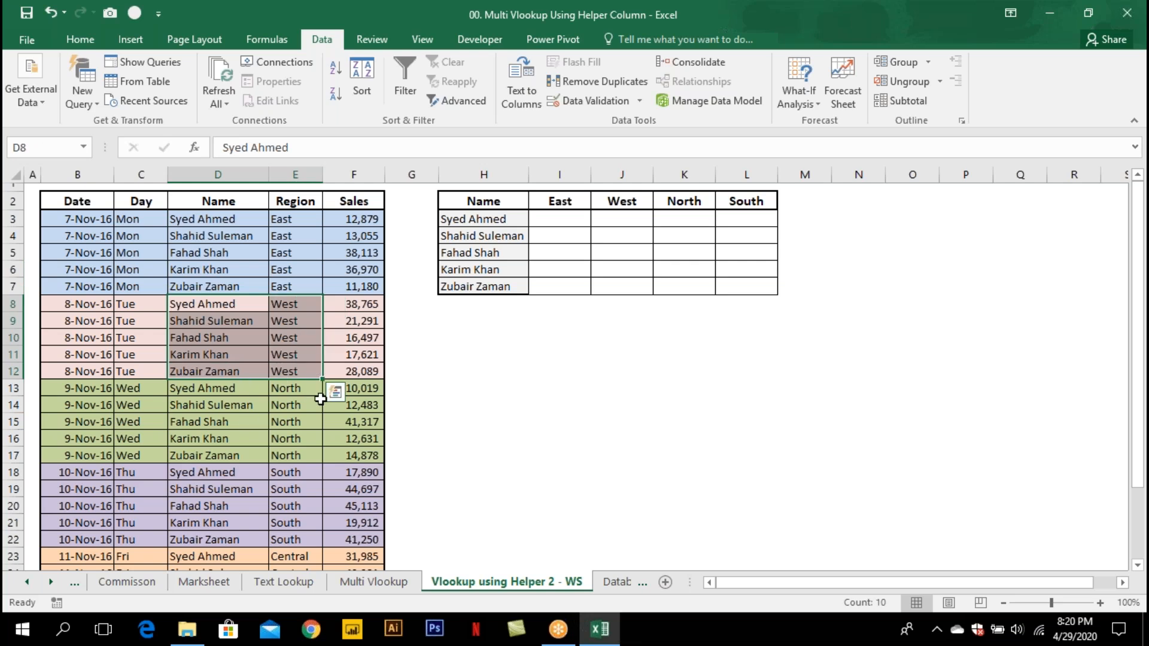
# Compare the first salesperson's East and West cells in the summary table with the matching figures in the Sales column.
pyautogui.click(557, 223)
pyautogui.click(483, 222)
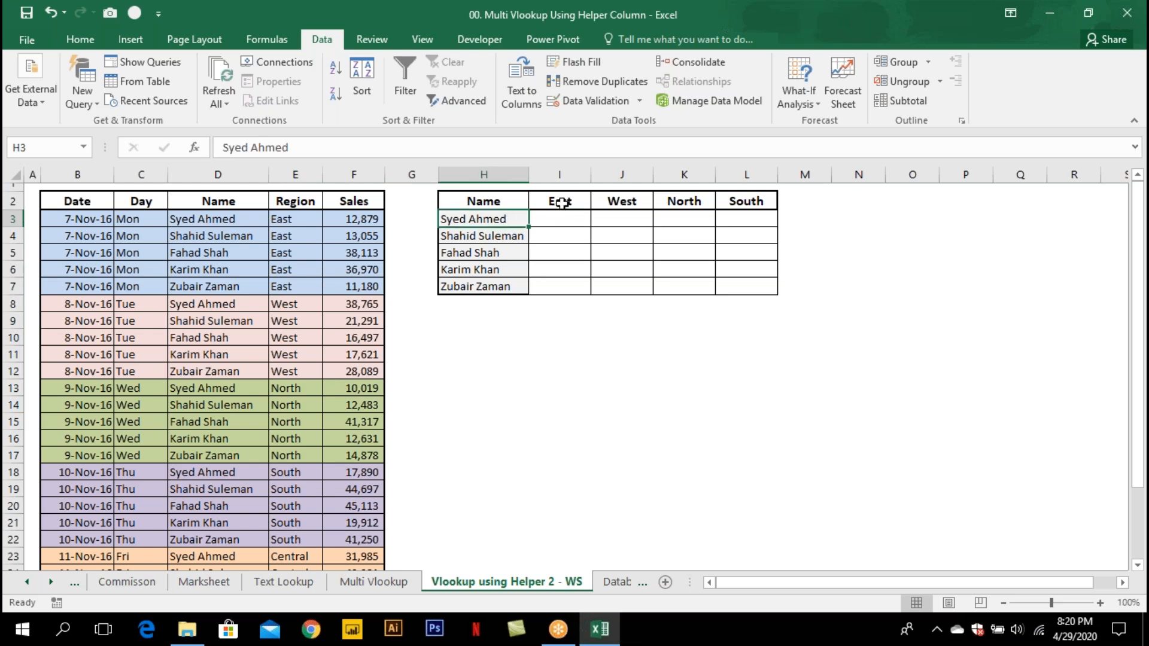
pyautogui.click(559, 206)
pyautogui.click(563, 221)
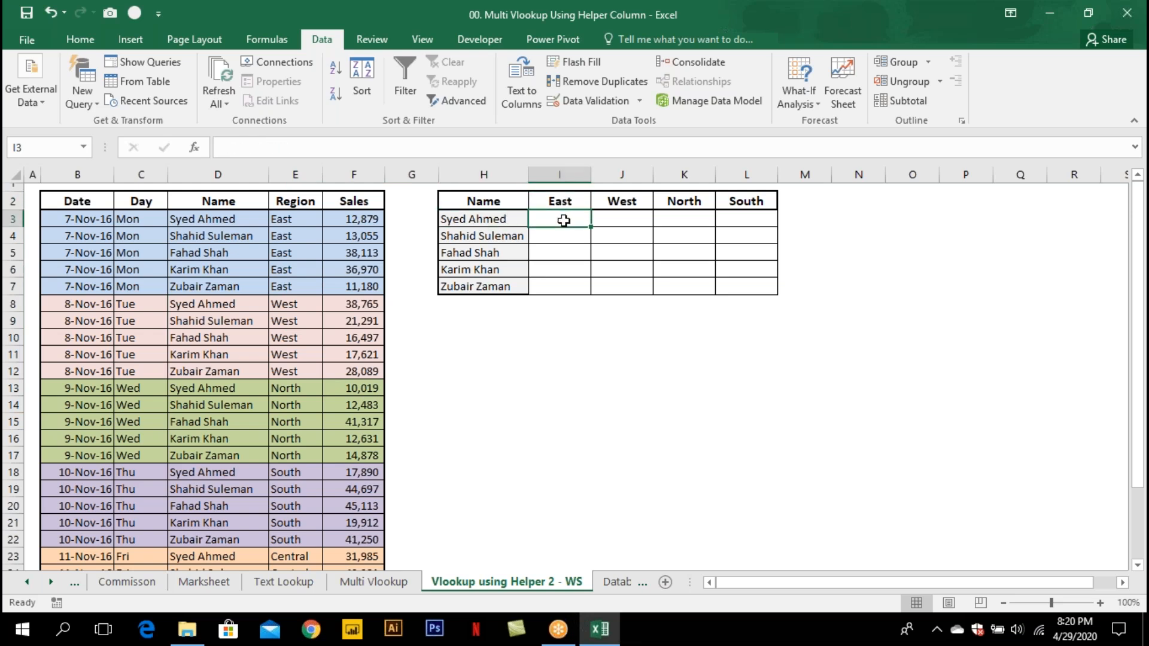
pyautogui.click(367, 220)
pyautogui.click(553, 218)
pyautogui.click(345, 303)
pyautogui.click(618, 217)
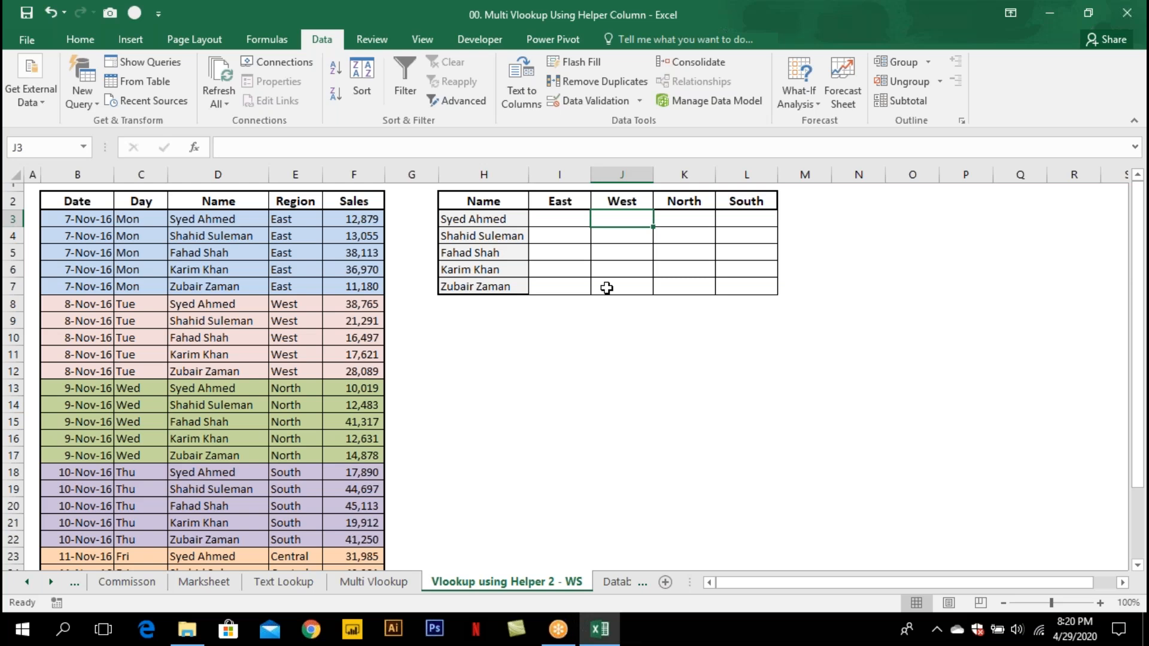
# Insert an empty helper column between the Region and Sales columns.
pyautogui.rightClick(354, 174)
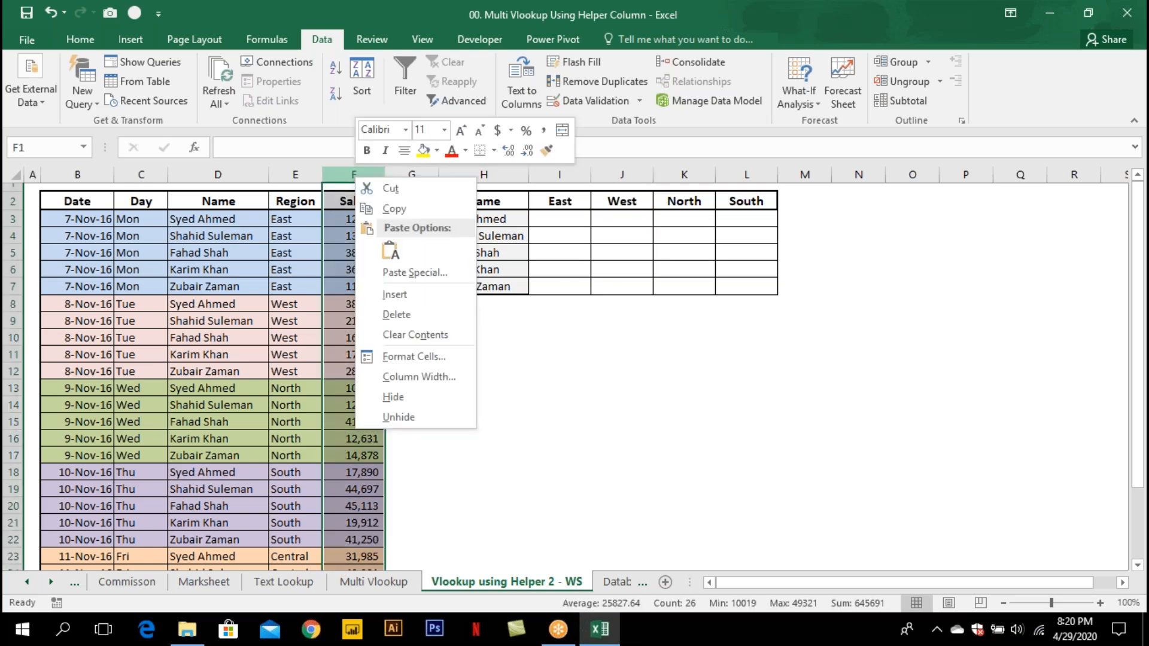
pyautogui.click(394, 294)
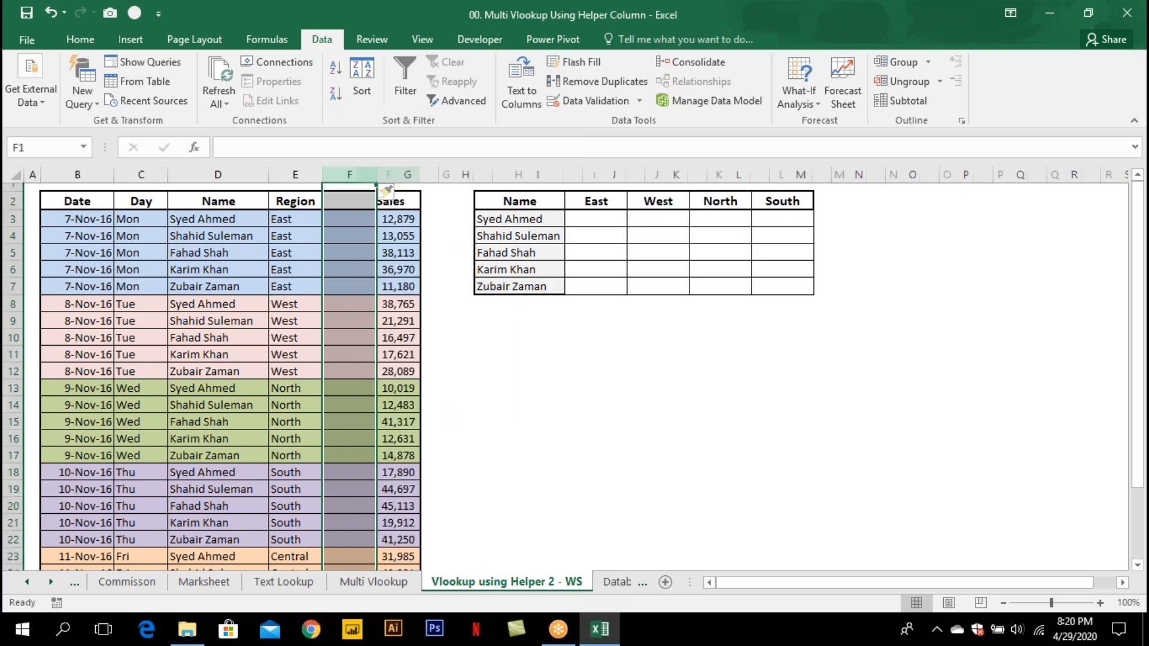
pyautogui.moveTo(361, 222); pyautogui.dragTo(350, 304)
# Enter =D3&E3 in F3 to join the first row's name and region.
pyautogui.click(362, 222)
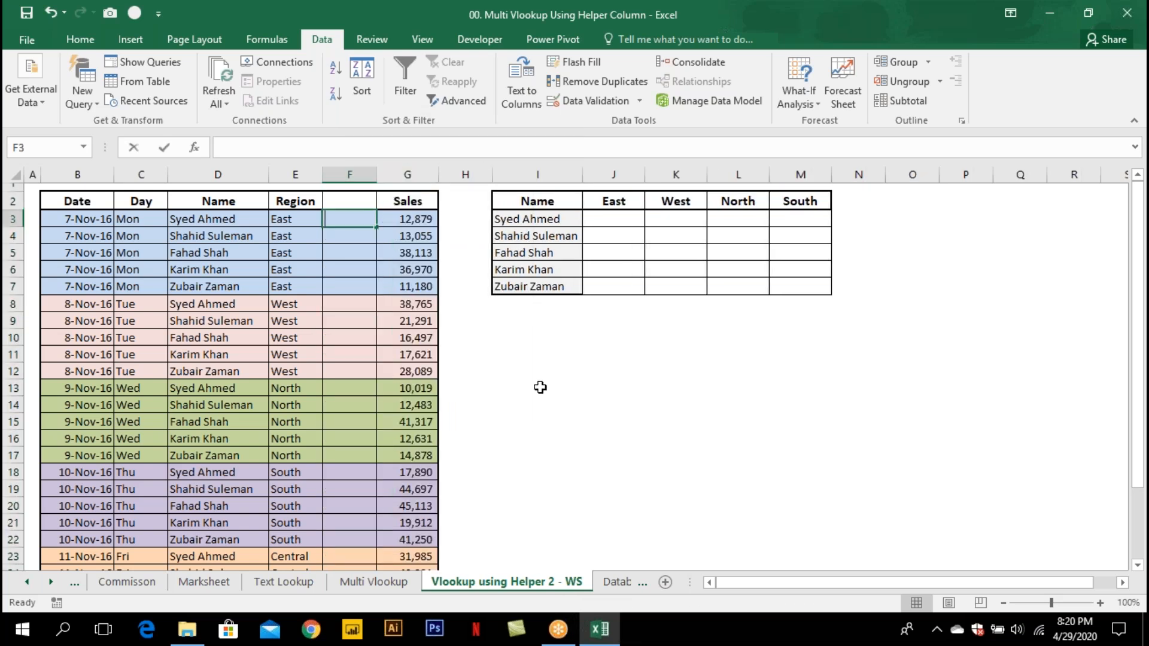
pyautogui.write('=')
pyautogui.press('Left')
pyautogui.press('Left')
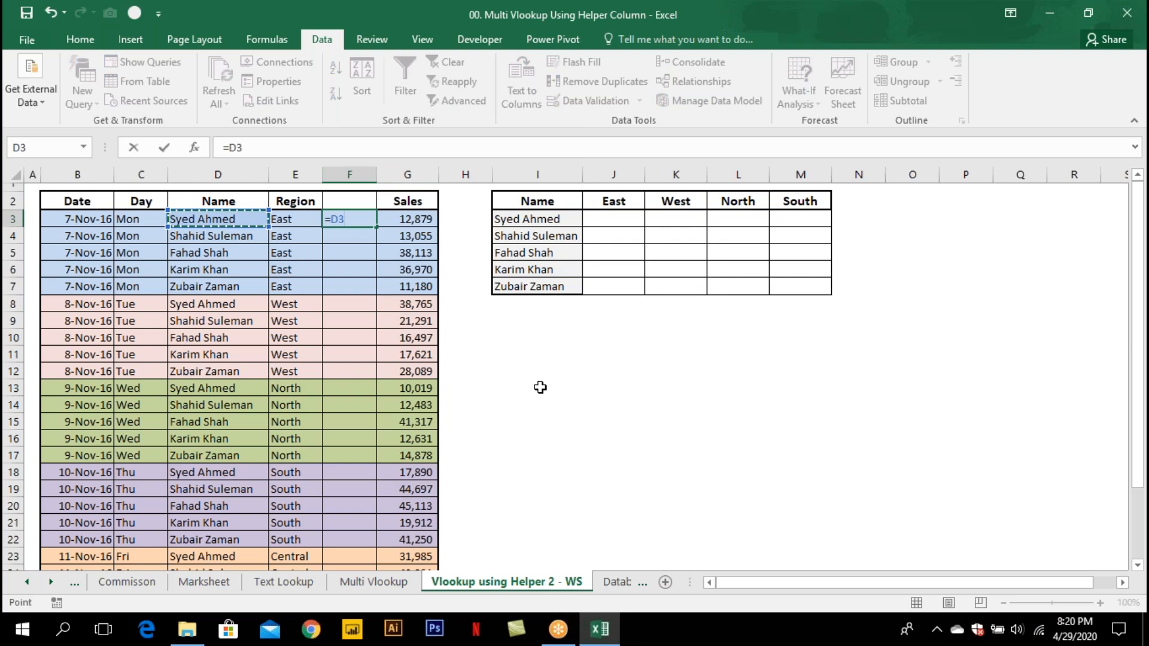
pyautogui.write('&')
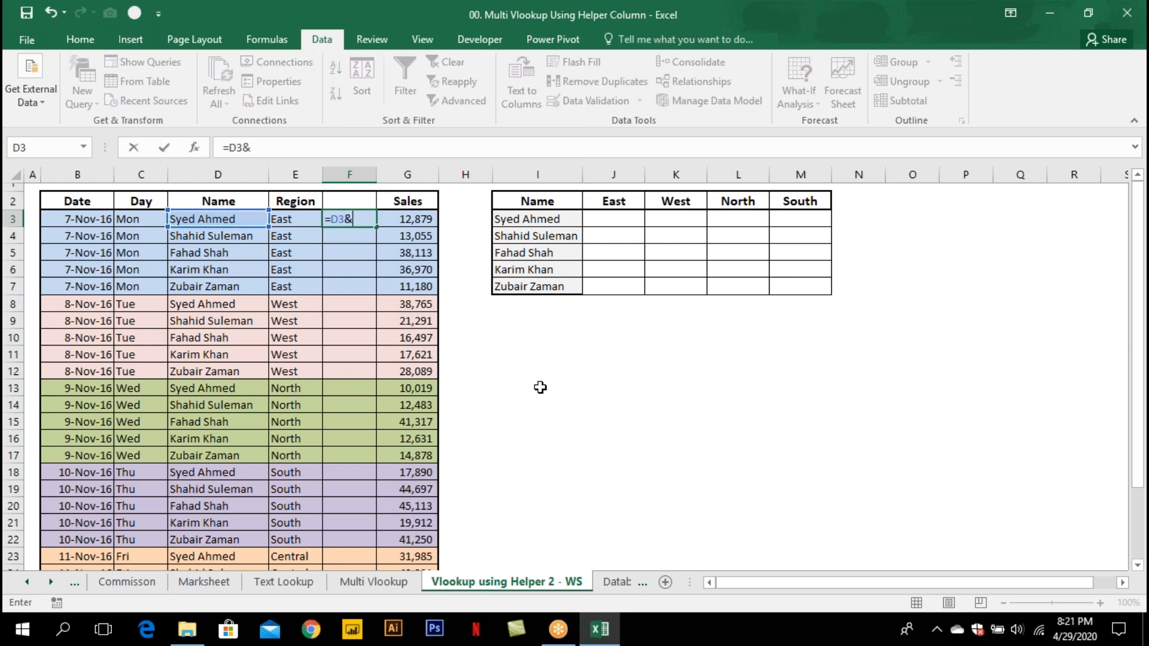
pyautogui.press('Left')
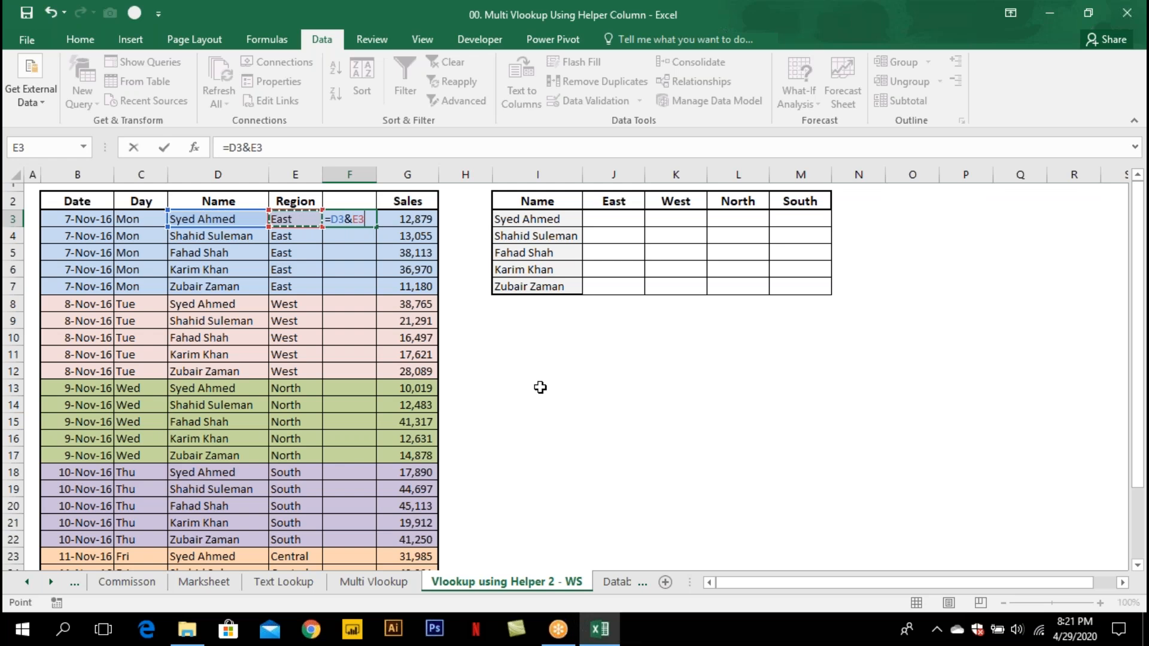
pyautogui.press('Return')
# Fill the helper formula from F3 down to the table's last row and fit column F's width to its contents.
pyautogui.moveTo(376, 174); pyautogui.dragTo(416, 174)
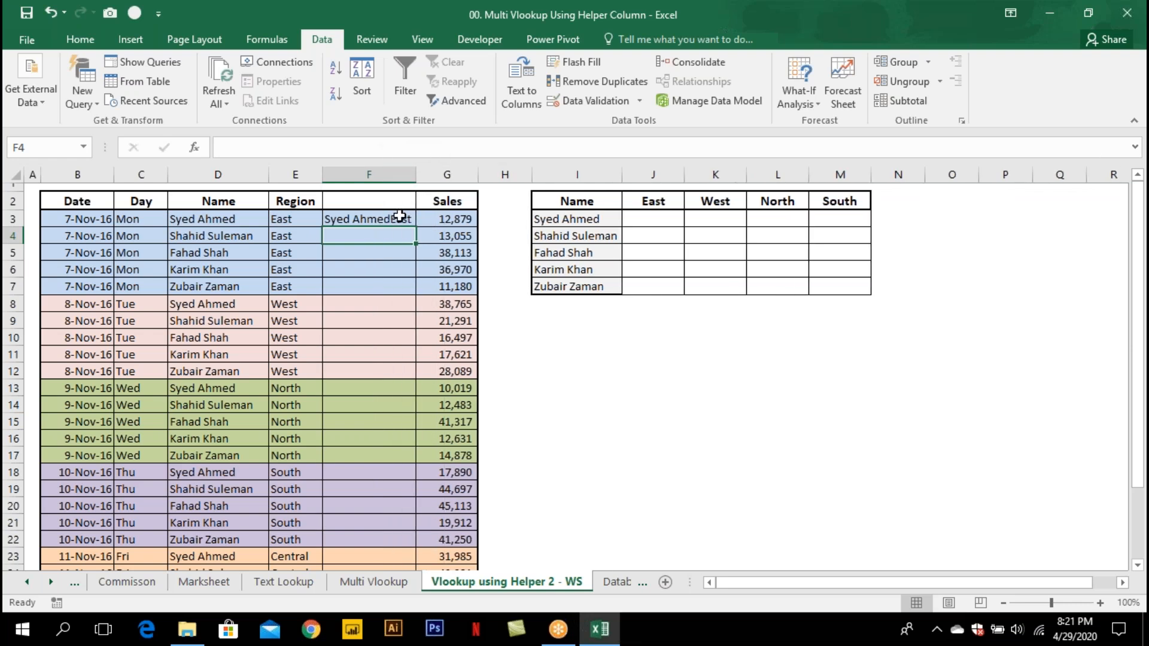
pyautogui.click(402, 219)
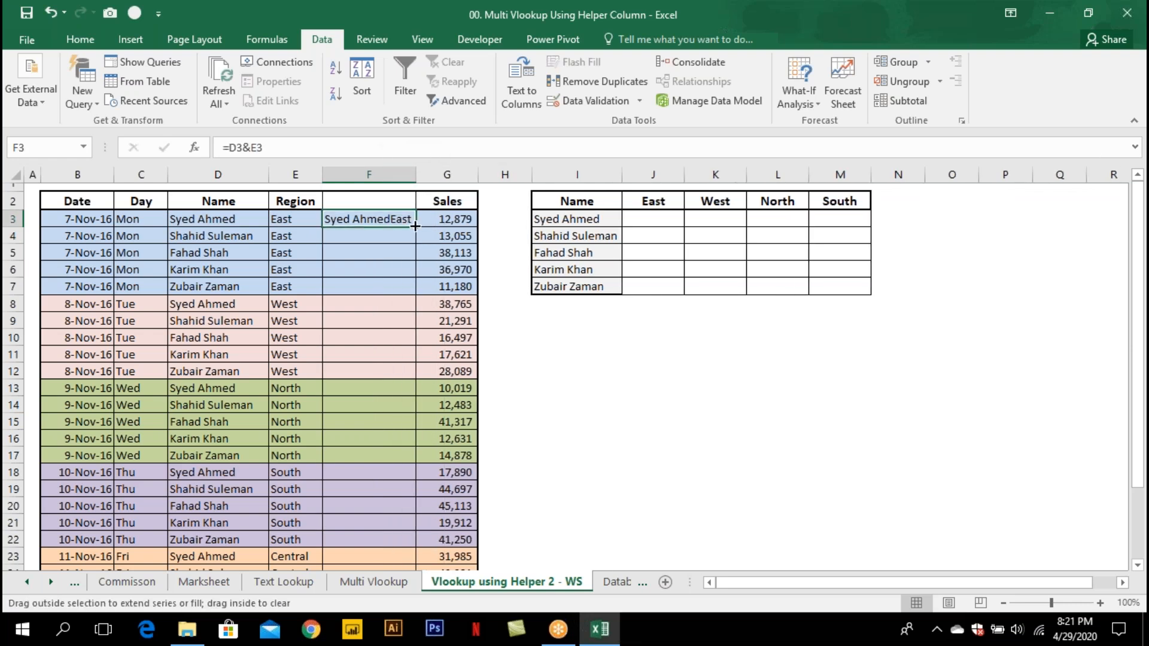
pyautogui.doubleClick(415, 226)
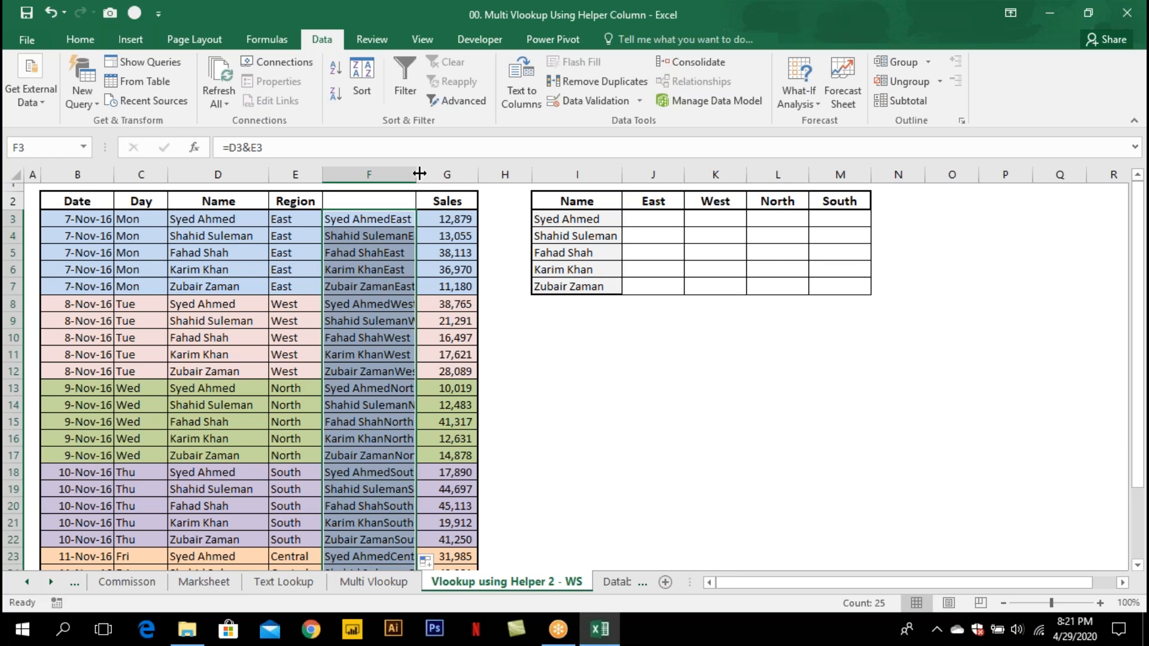
pyautogui.doubleClick(417, 173)
pyautogui.click(392, 220)
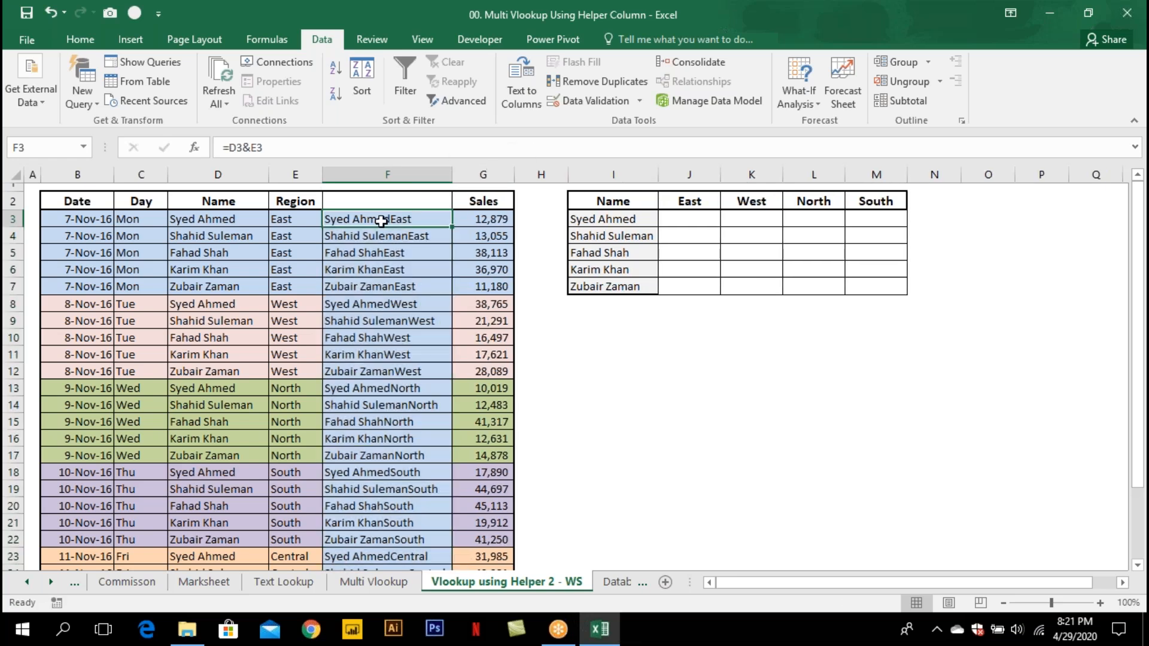
pyautogui.click(358, 304)
pyautogui.click(341, 388)
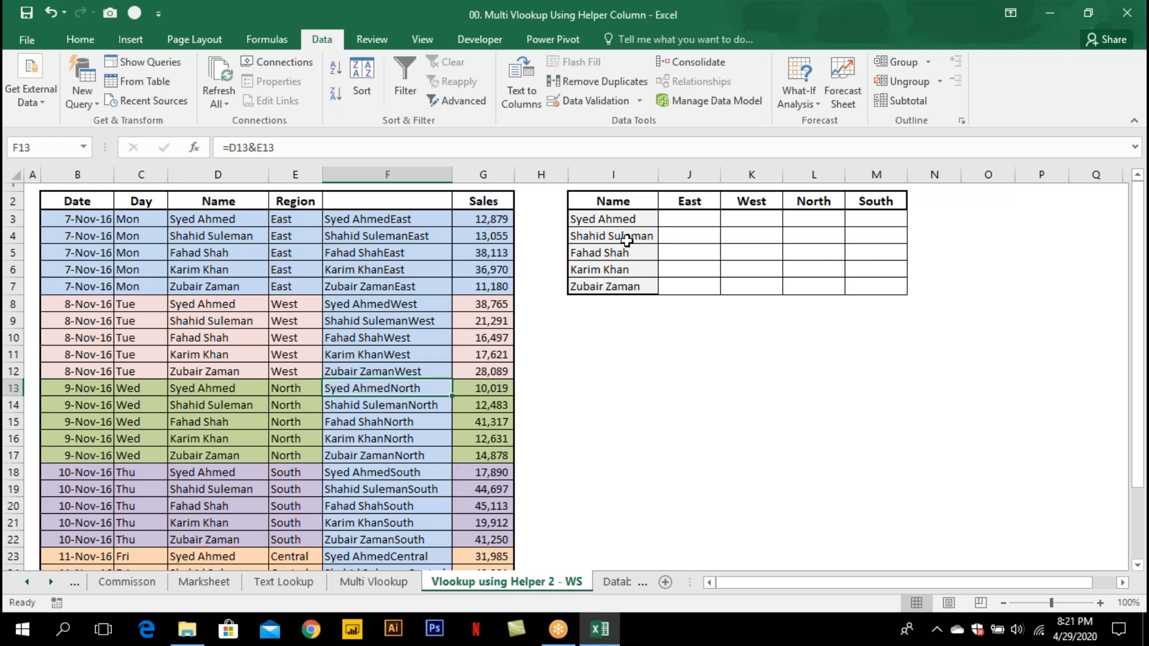
# Start a VLOOKUP formula in J3 with $I3&J$2 as the lookup value.
pyautogui.click(675, 223)
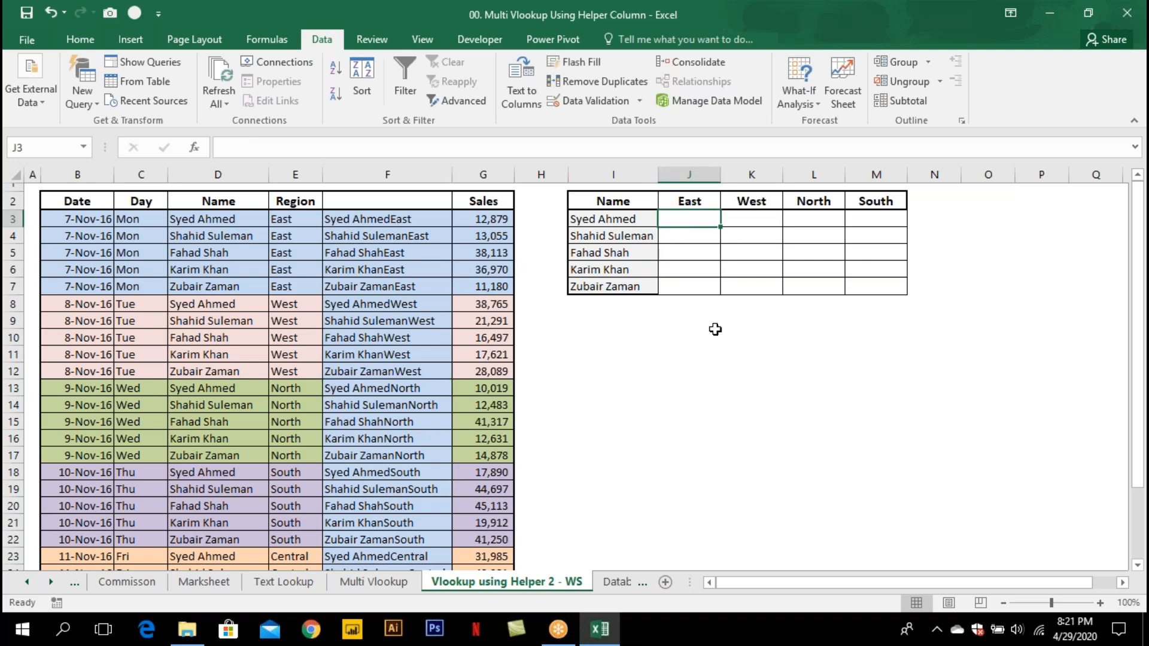
pyautogui.write('=VLOOKUP(')
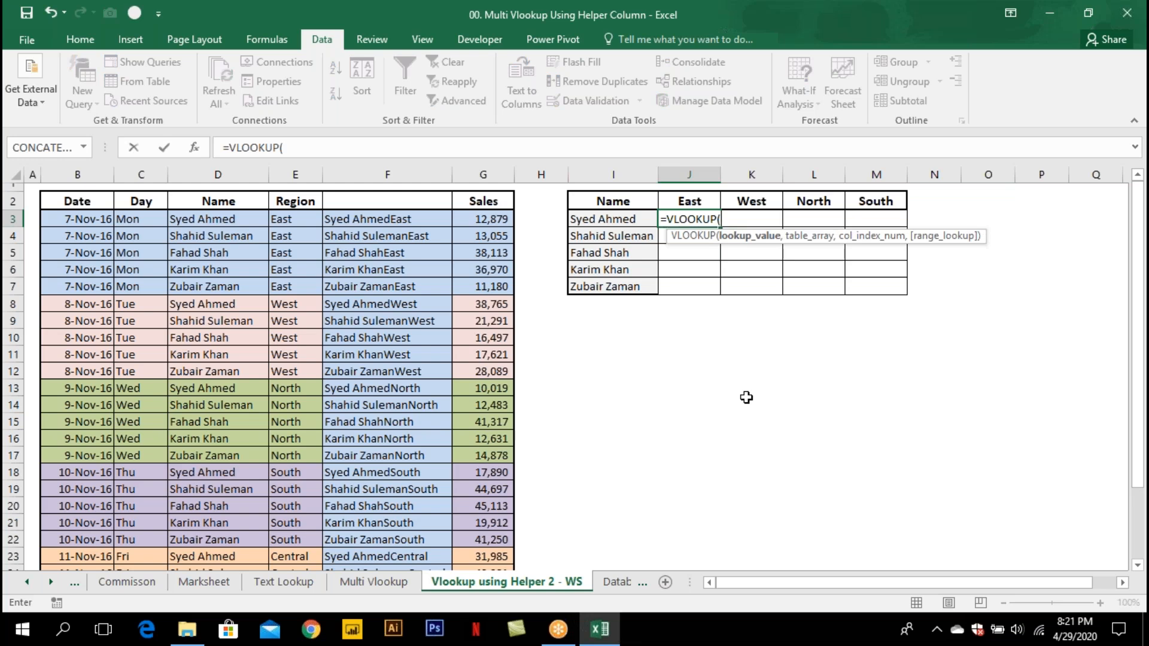
pyautogui.click(629, 219)
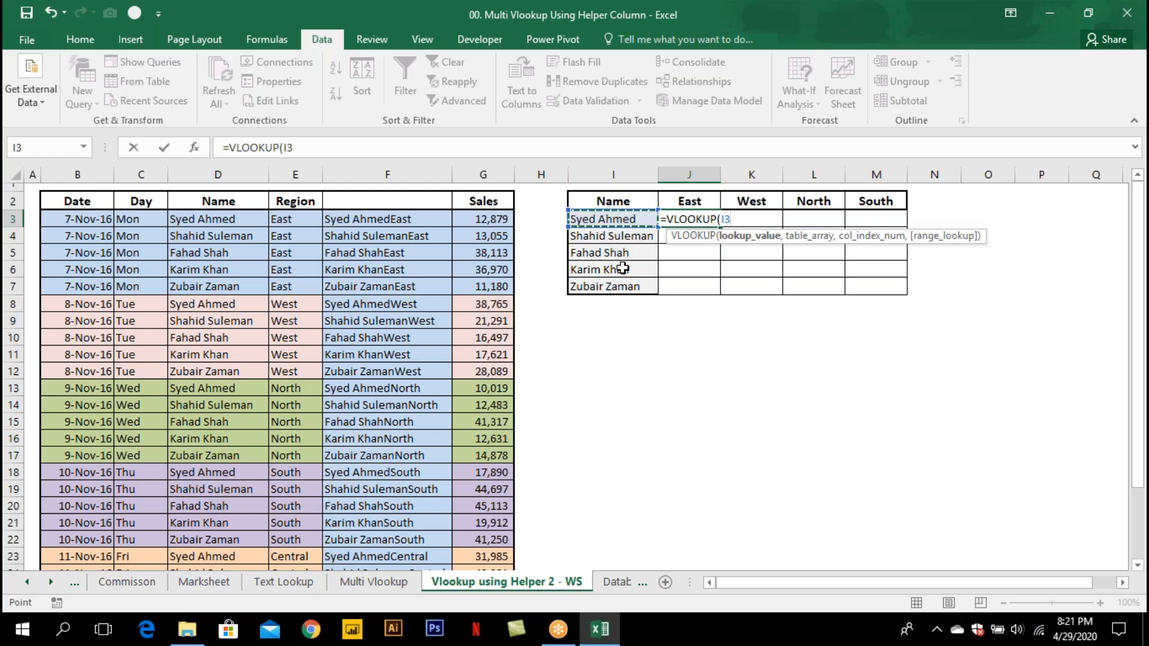
pyautogui.press('F4')
pyautogui.press('F4')
pyautogui.press('F4')
pyautogui.write('&')
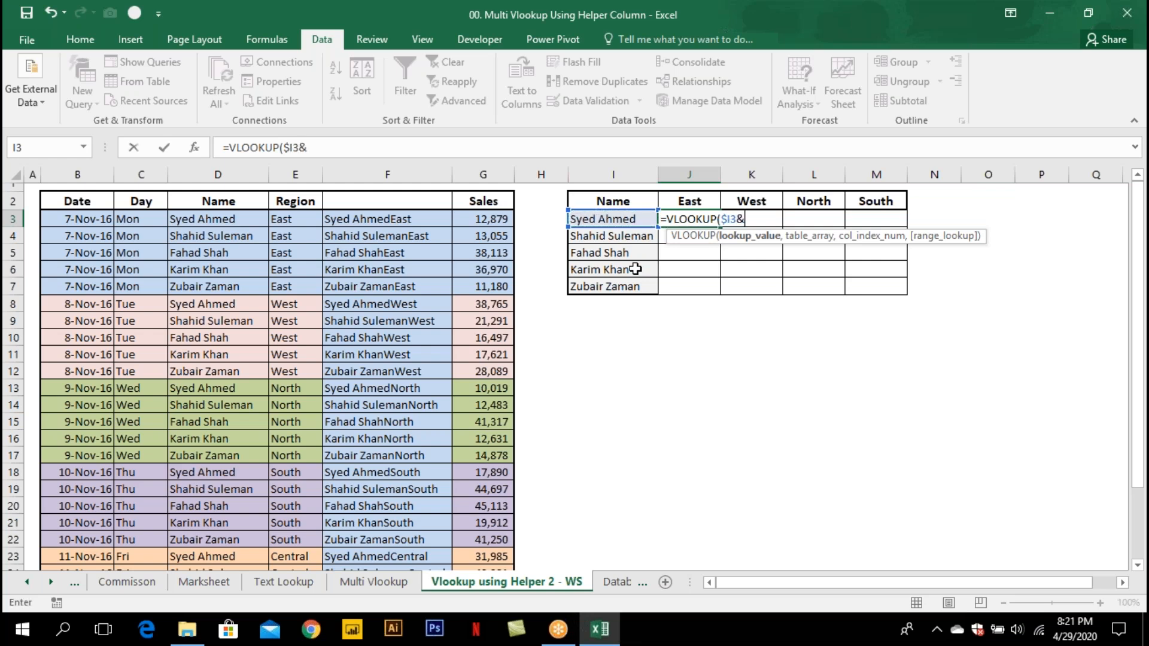
pyautogui.click(674, 202)
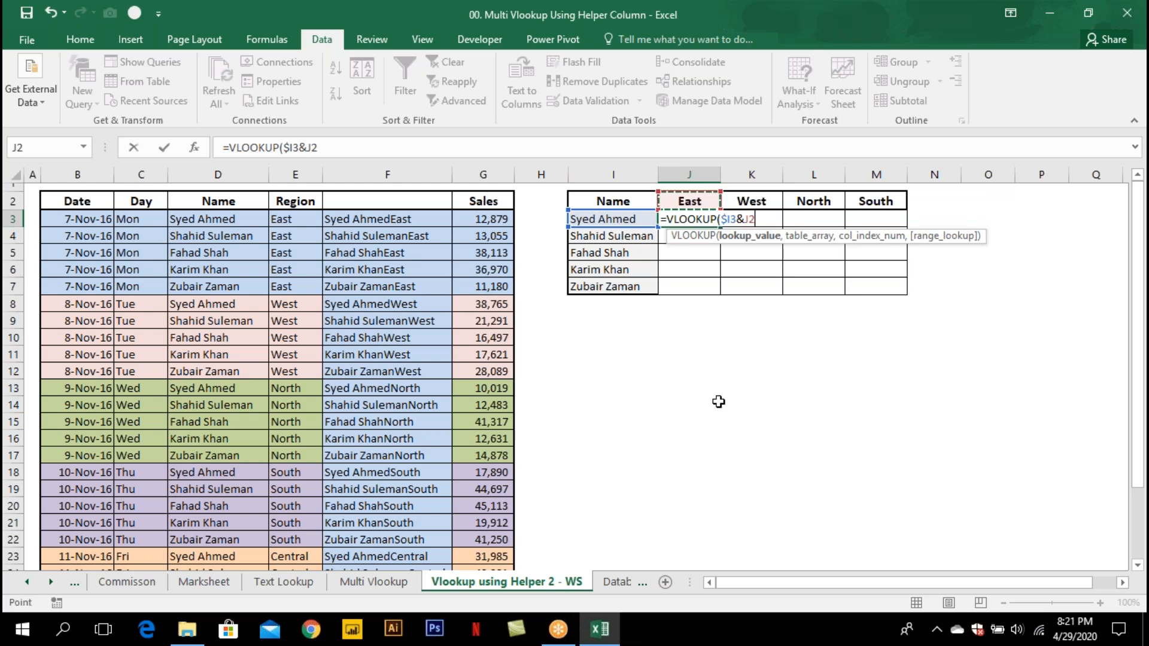
pyautogui.press('F4')
pyautogui.press('F4')
# Evaluate the lookup value $I3&J$2 inside the J3 formula to check it, then restore the cell references.
pyautogui.moveTo(766, 219); pyautogui.dragTo(721, 219)
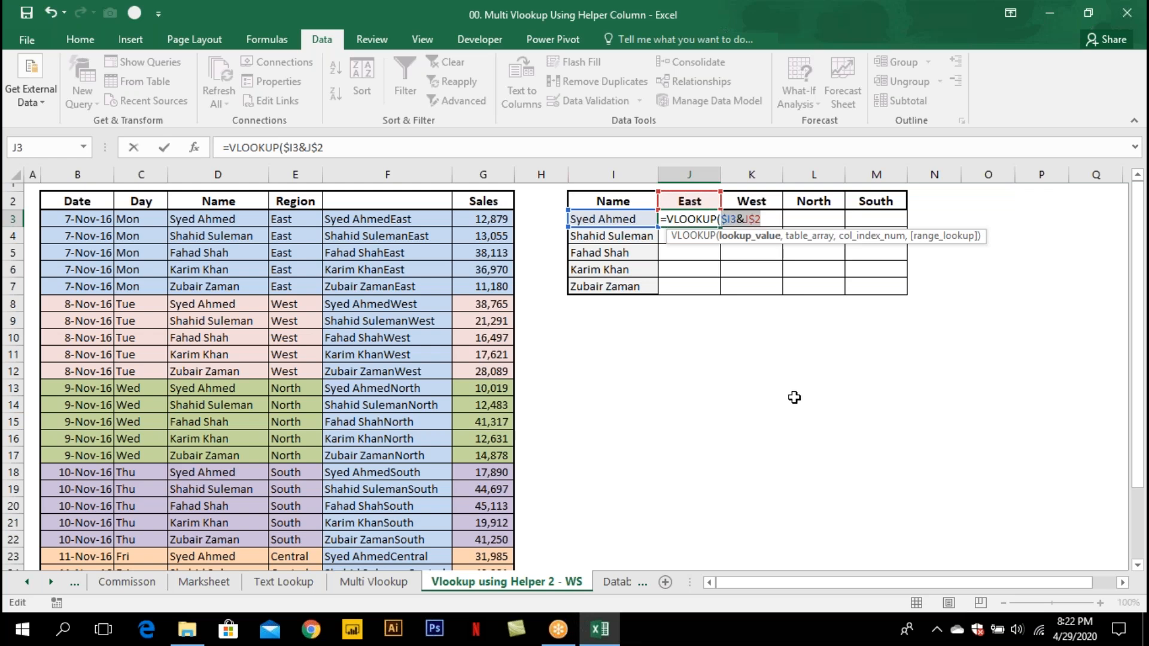
pyautogui.press('F9')
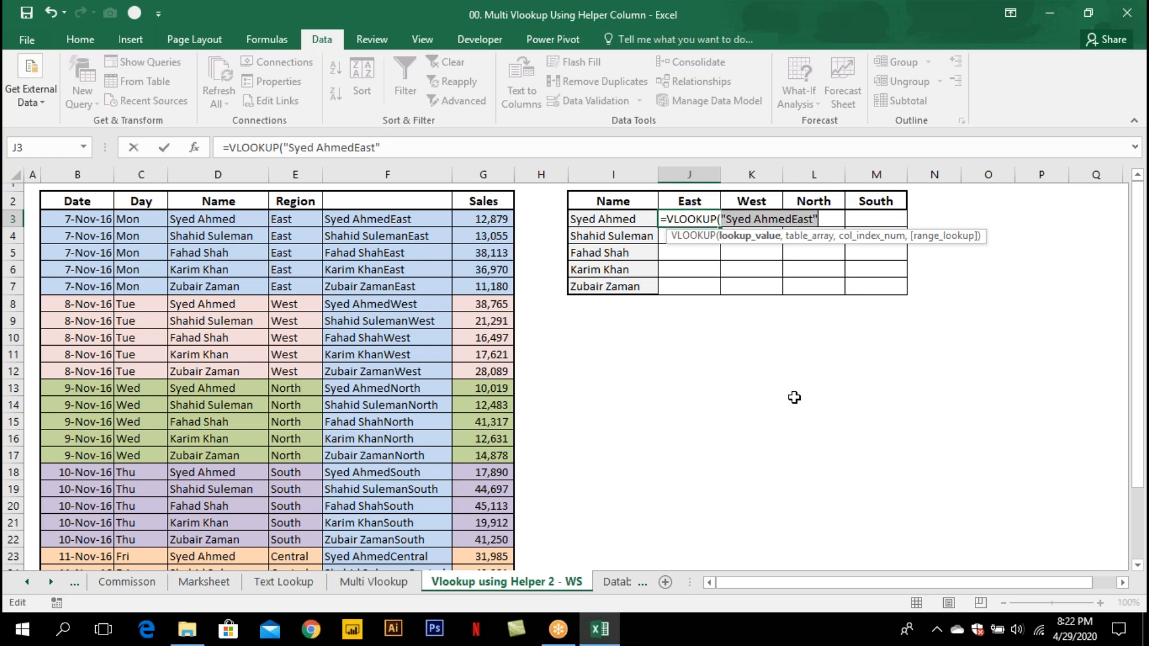
pyautogui.hotkey('ctrl', 'z')
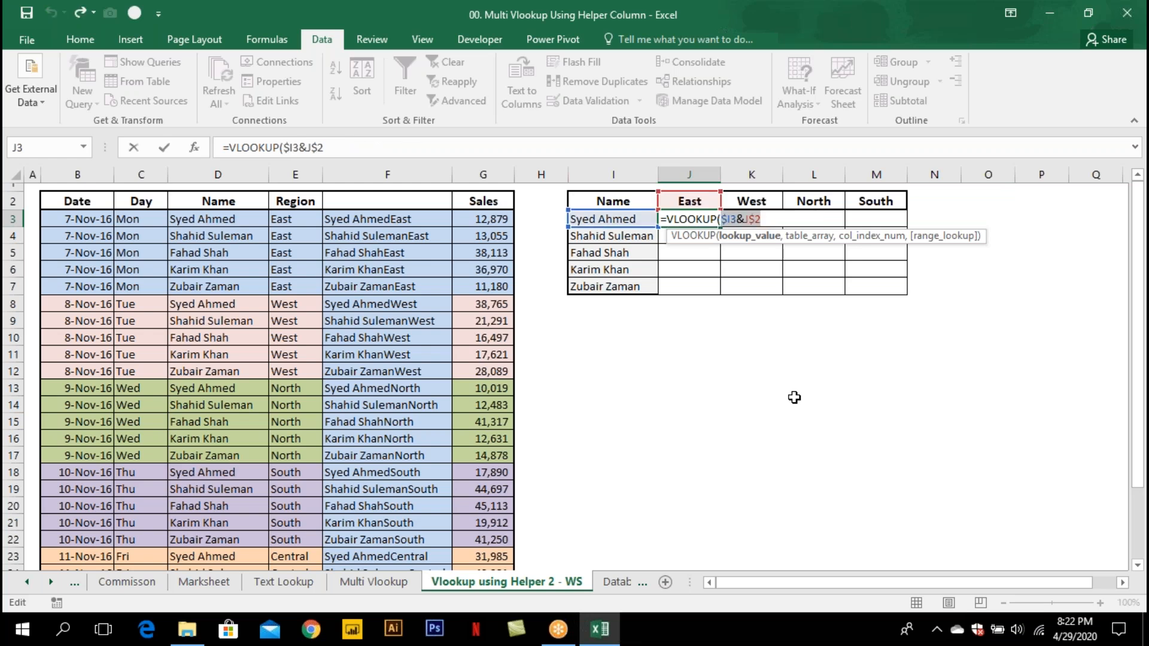
pyautogui.click(776, 219)
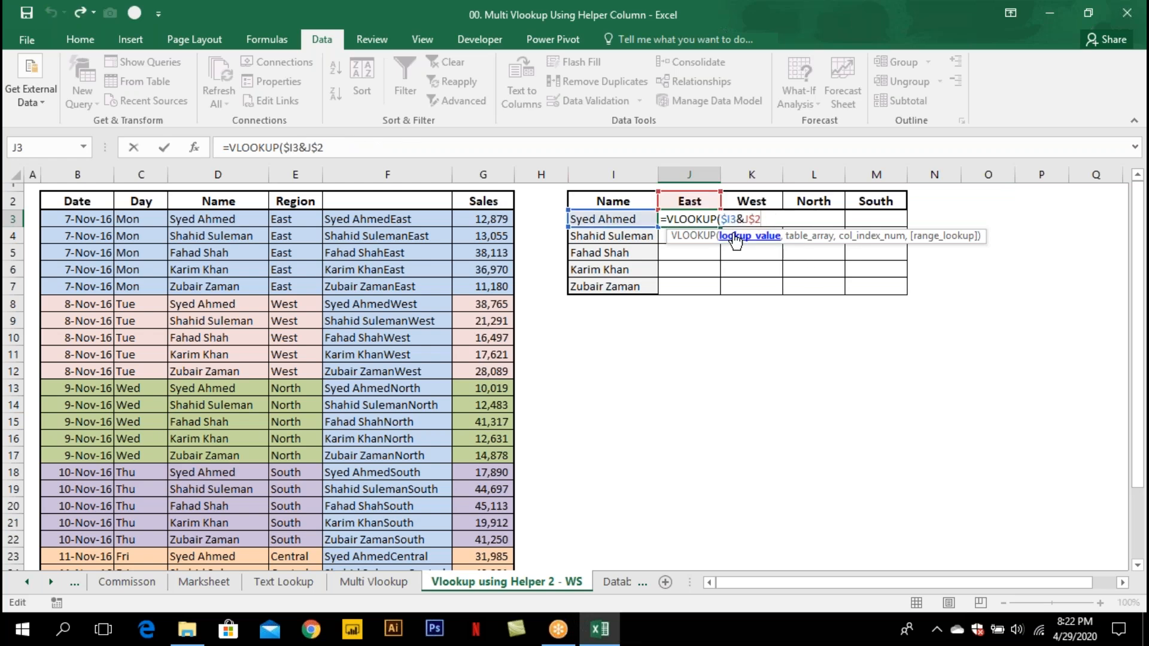
# Complete the J3 VLOOKUP with $F$3:$G$27 as the table array, column index 2 and exact match 0.
pyautogui.write(',')
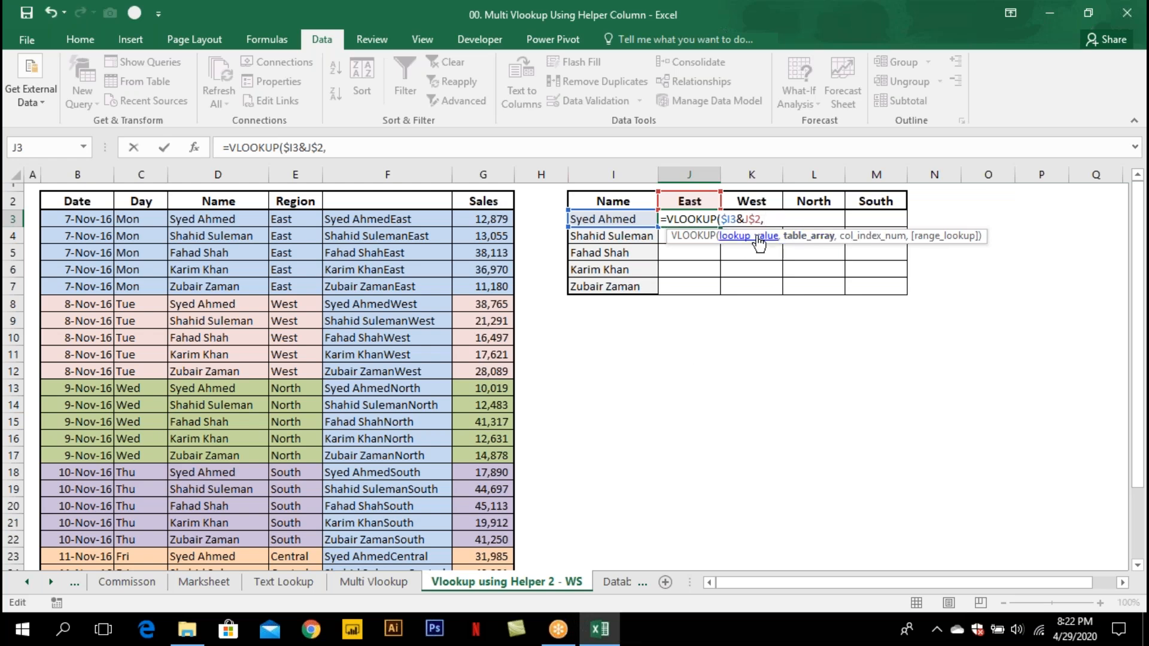
pyautogui.click(386, 223)
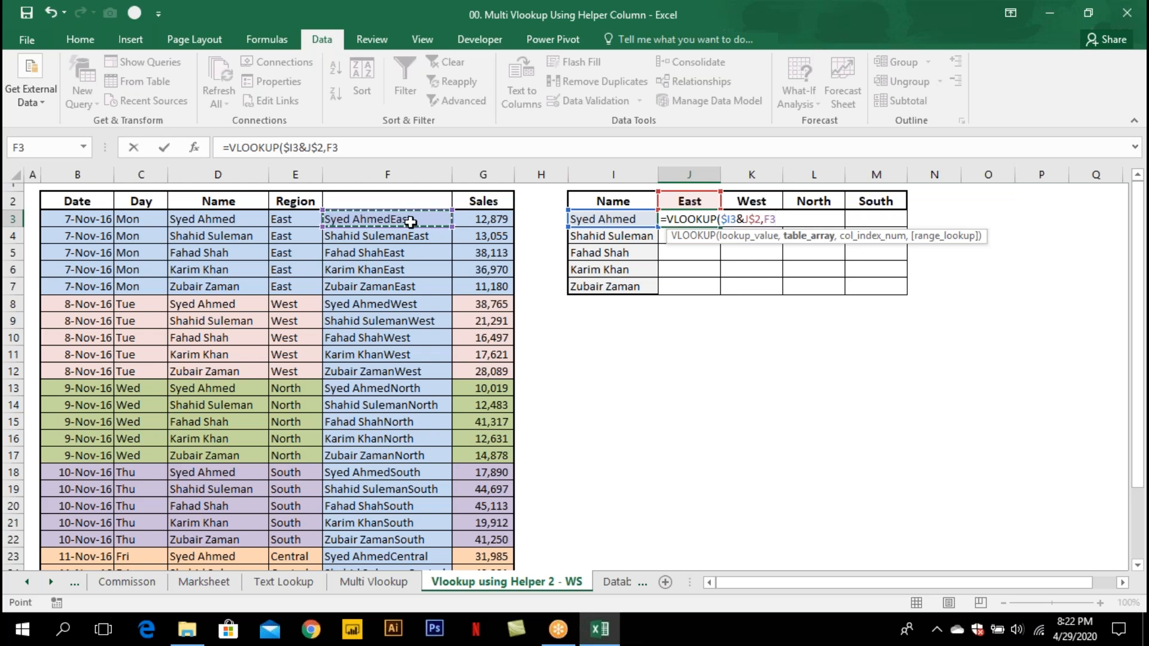
pyautogui.moveTo(408, 220); pyautogui.dragTo(492, 258)
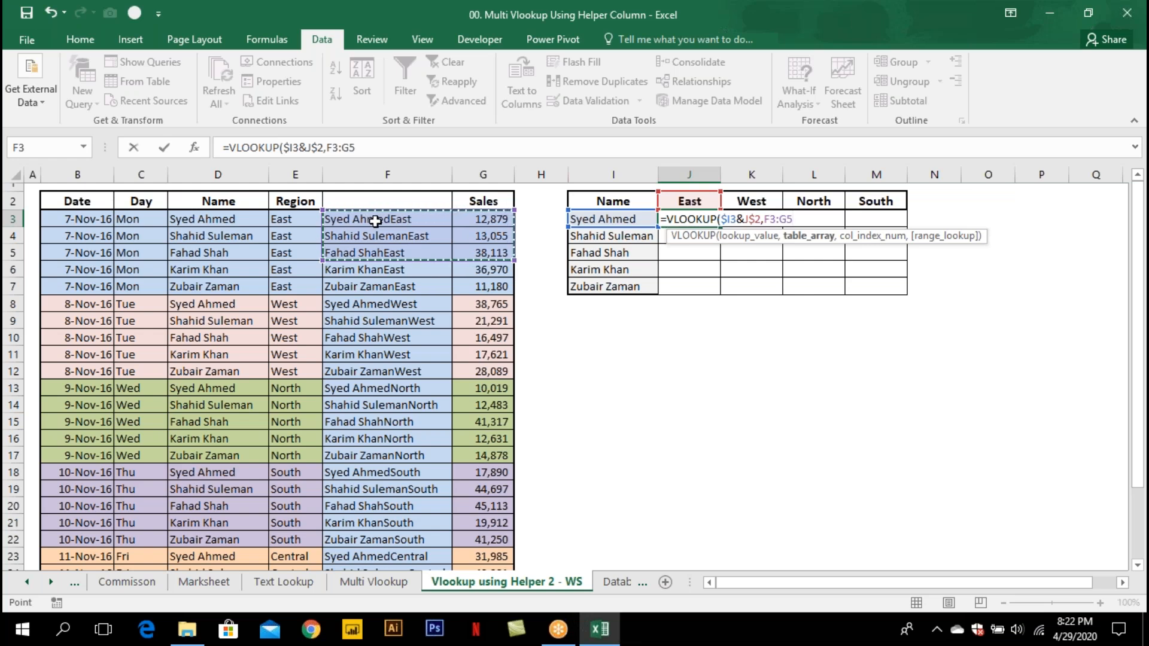
pyautogui.hotkey('ctrl', 'shift', 'Down')
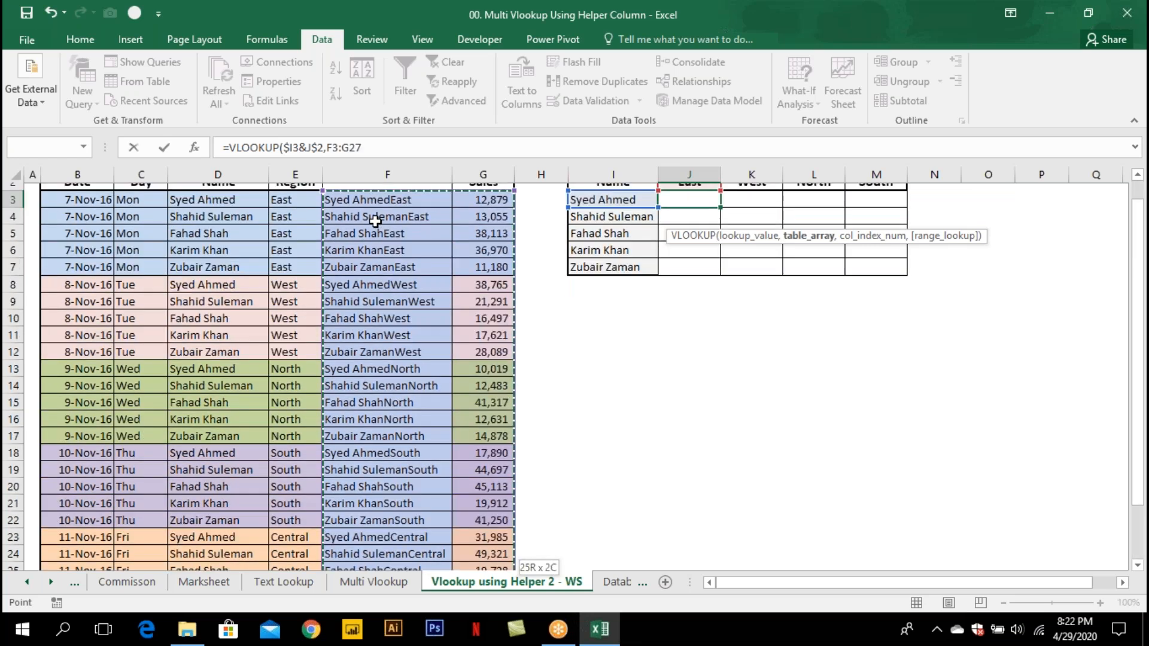
pyautogui.press('F4')
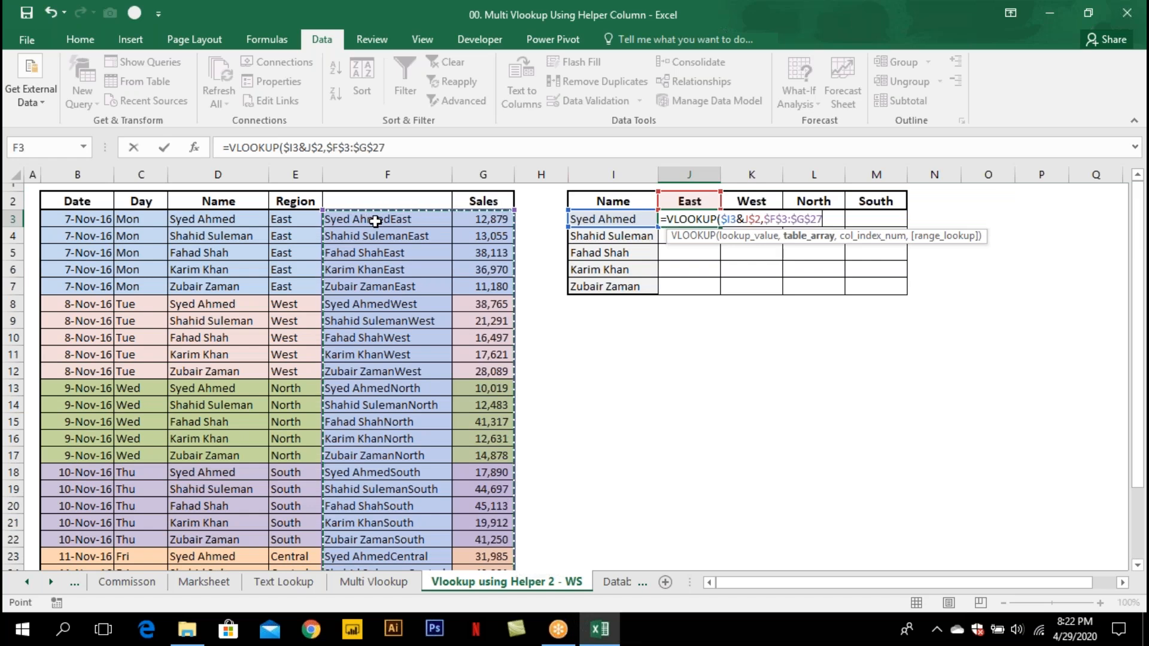
pyautogui.write(',')
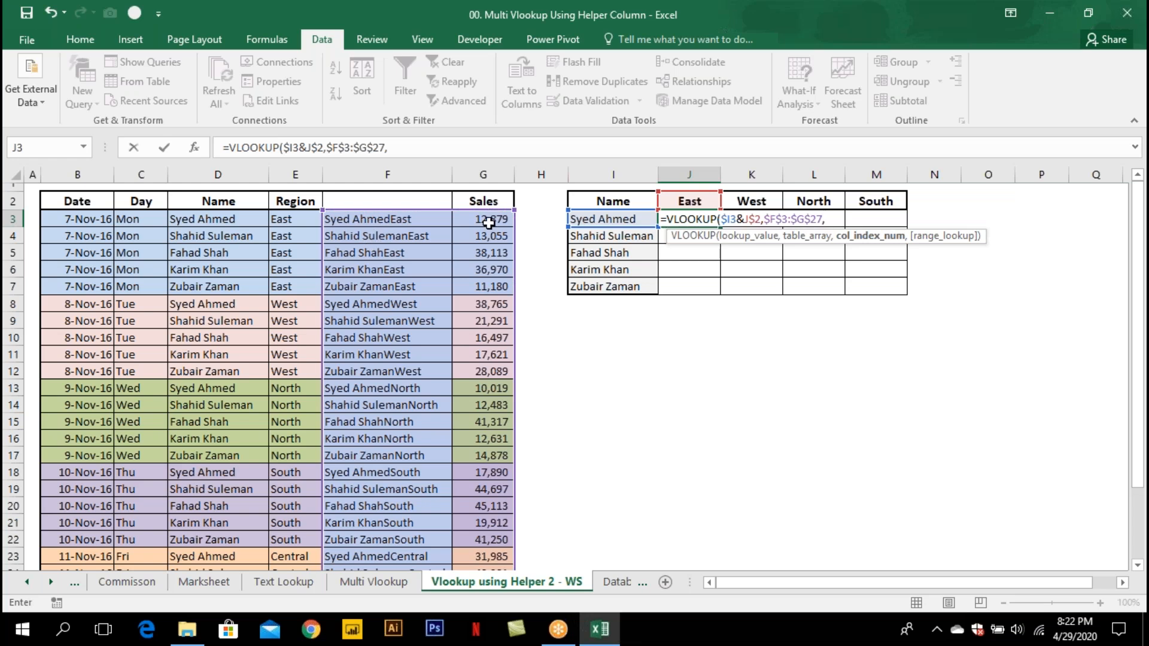
pyautogui.write('2,0')
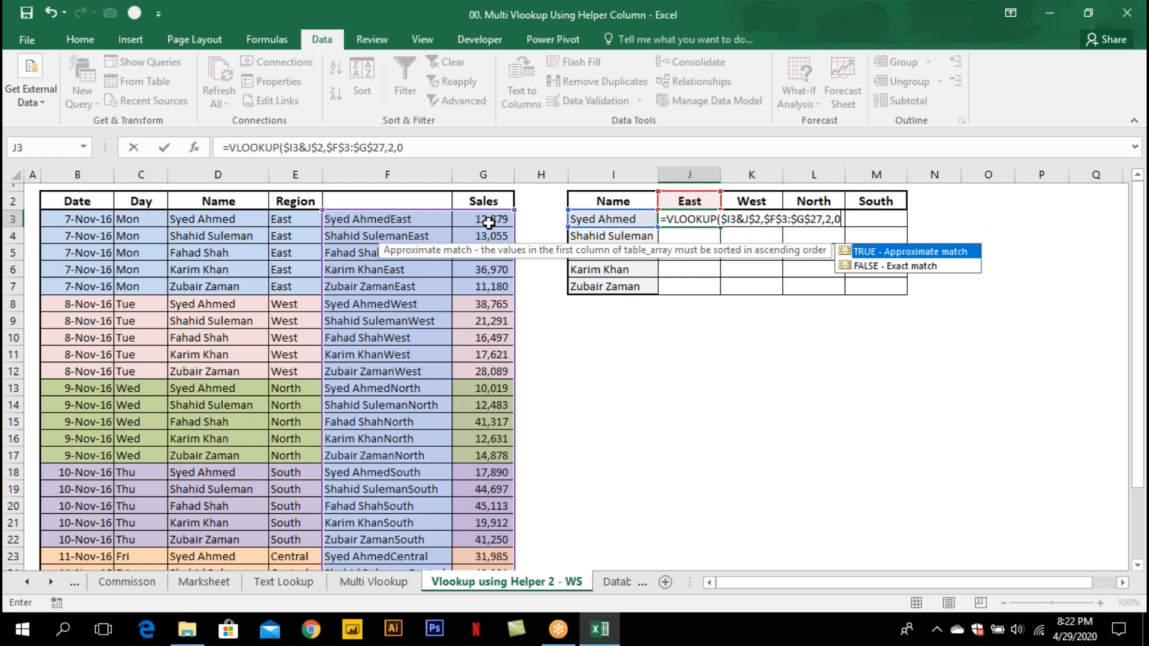
pyautogui.press('Return')
# Fill the J3 formula across J3:M7 and check the cell references in M7.
pyautogui.click(700, 217)
pyautogui.moveTo(720, 227); pyautogui.dragTo(893, 285)
pyautogui.doubleClick(893, 285)
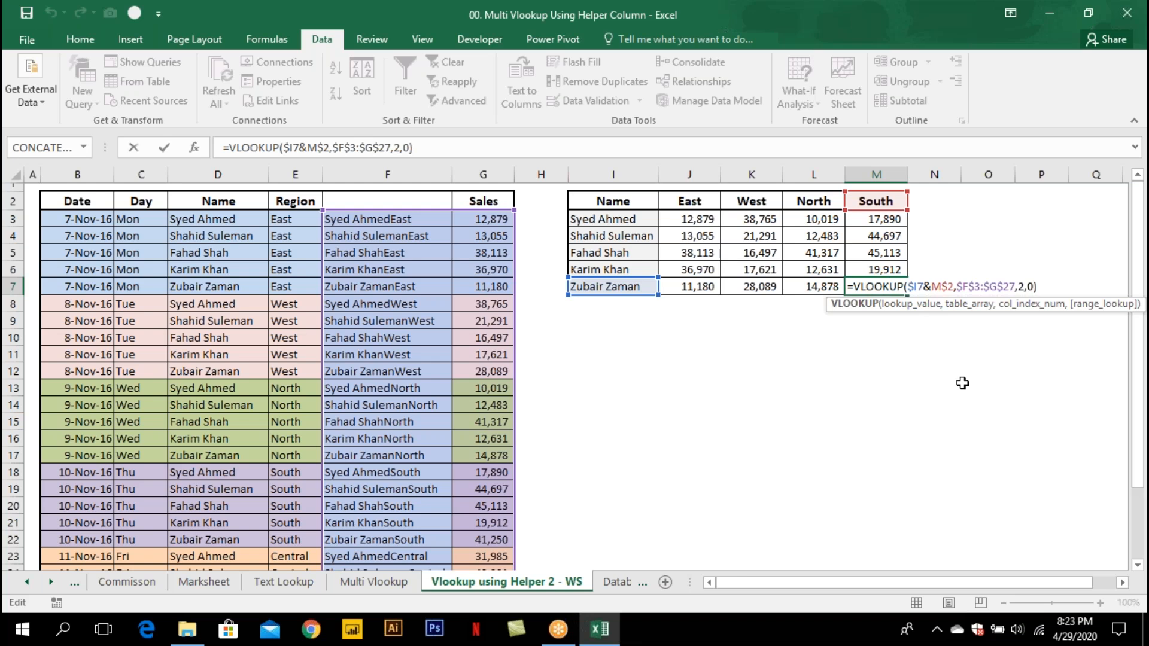
pyautogui.hotkey('ctrl', 'Return')
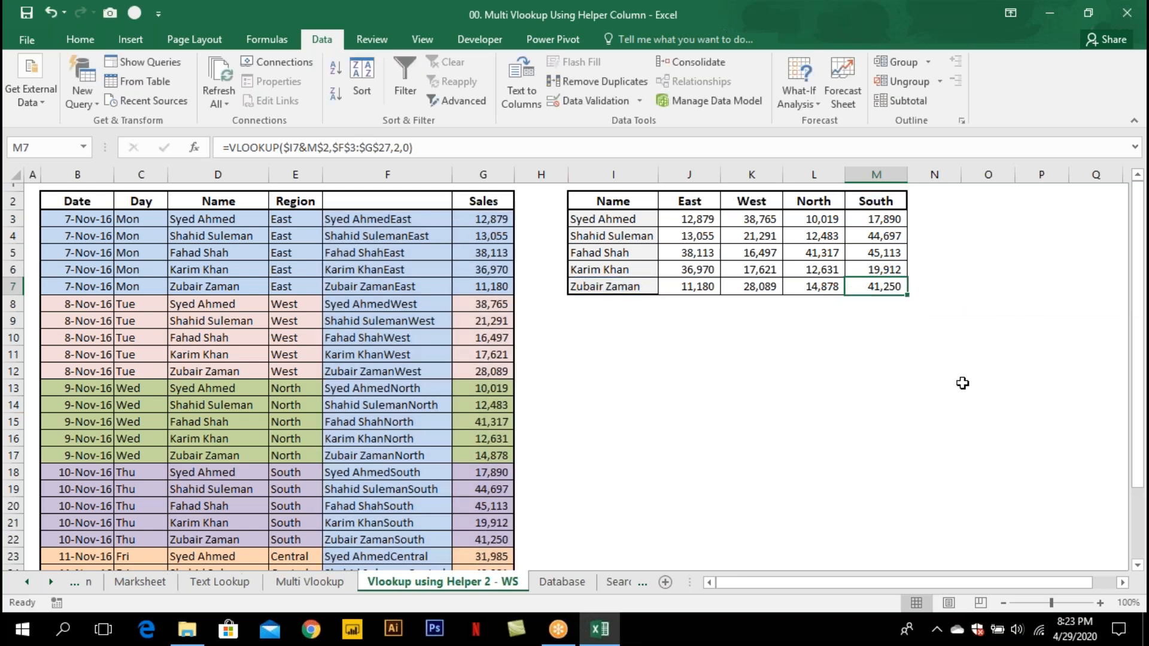
# Review the Database sheet's employee table and clear the existing full name from B3 on the Search sheet.
pyautogui.hotkey('ctrl', 'pagedown')
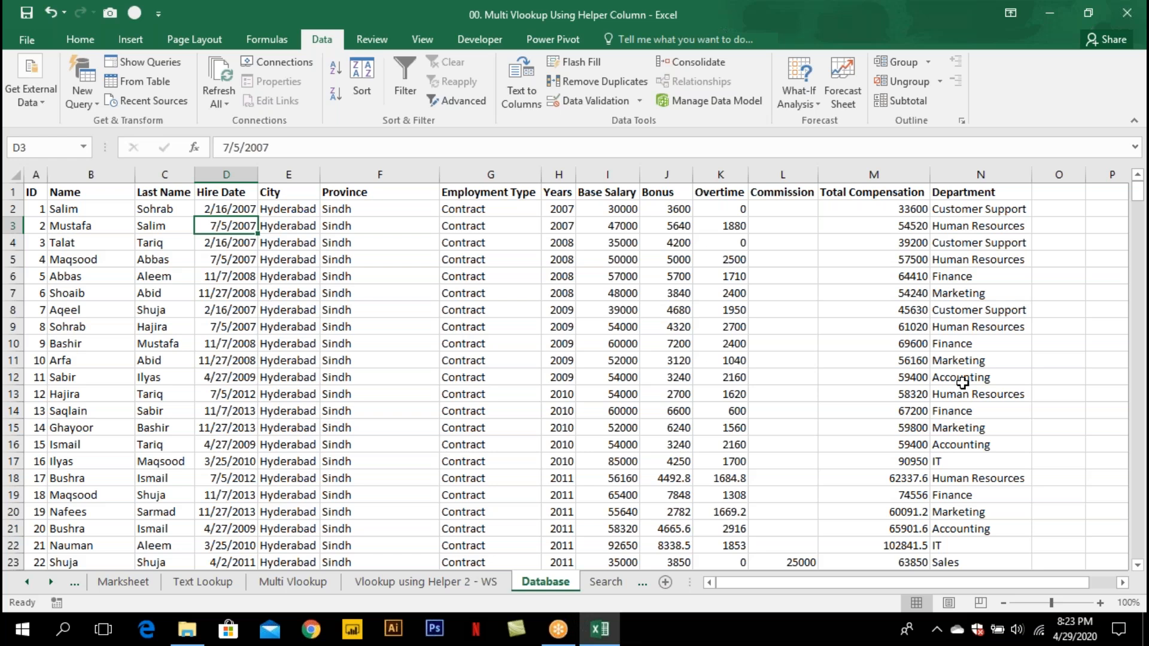
pyautogui.hotkey('ctrl', 'pagedown')
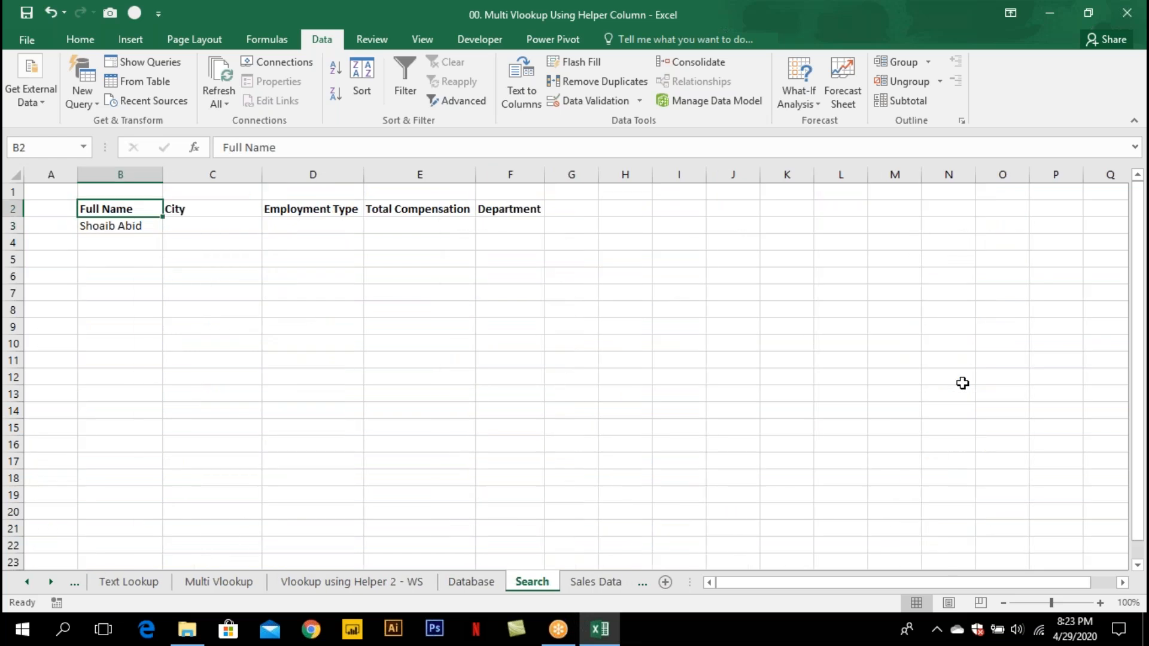
pyautogui.press('Down')
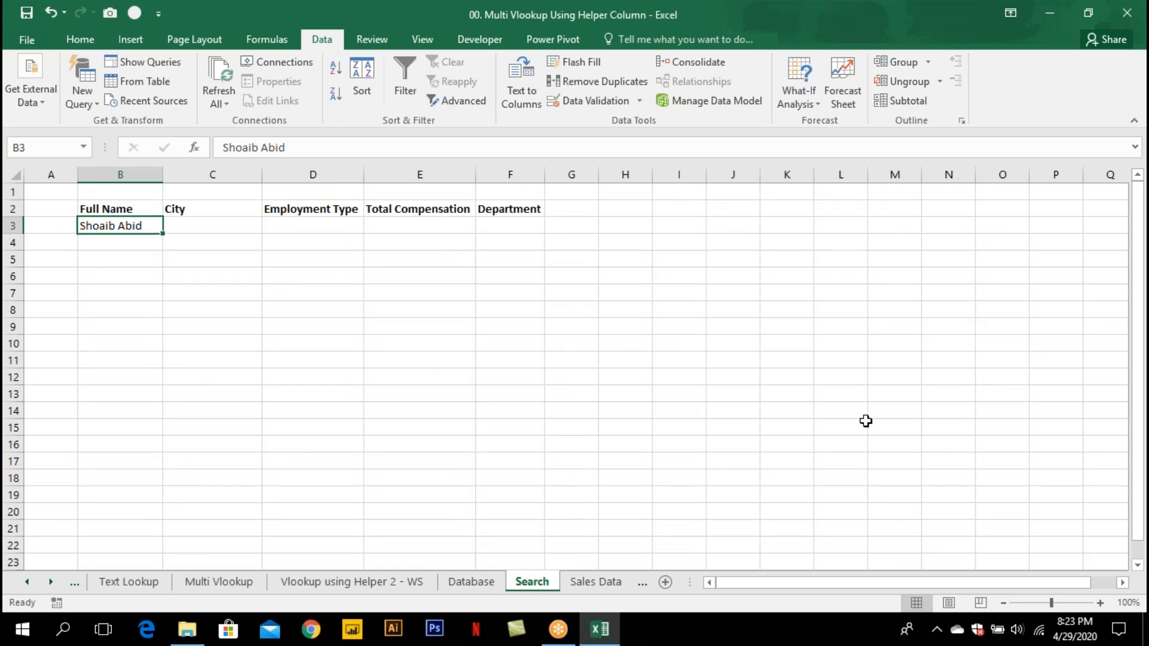
pyautogui.click(491, 580)
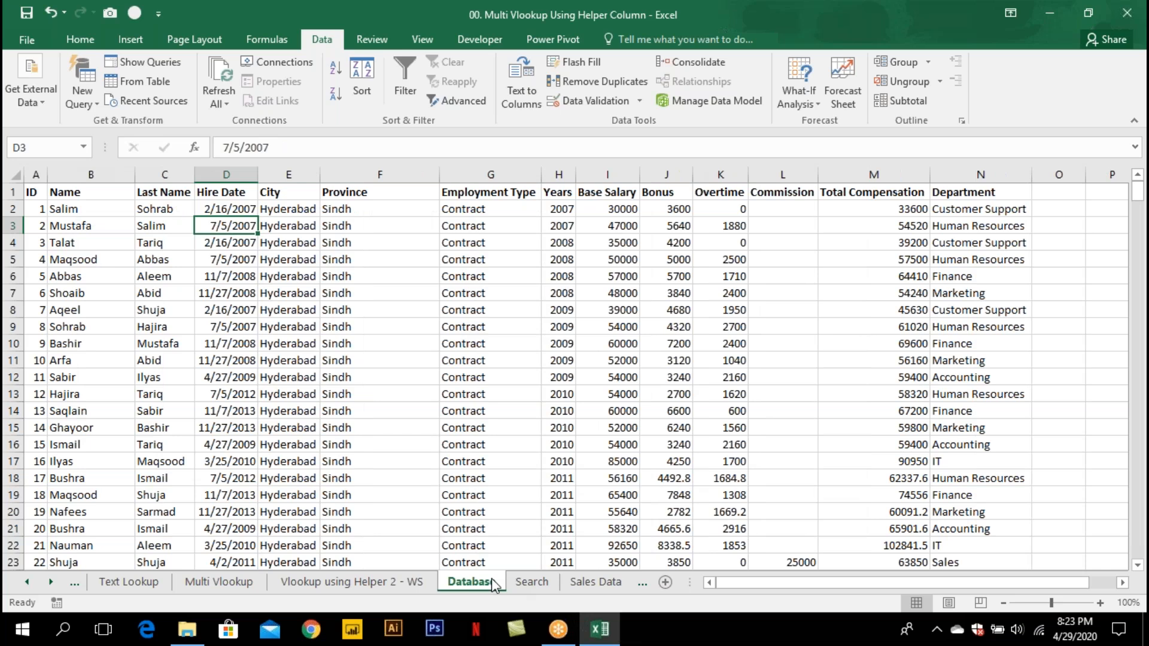
pyautogui.click(542, 585)
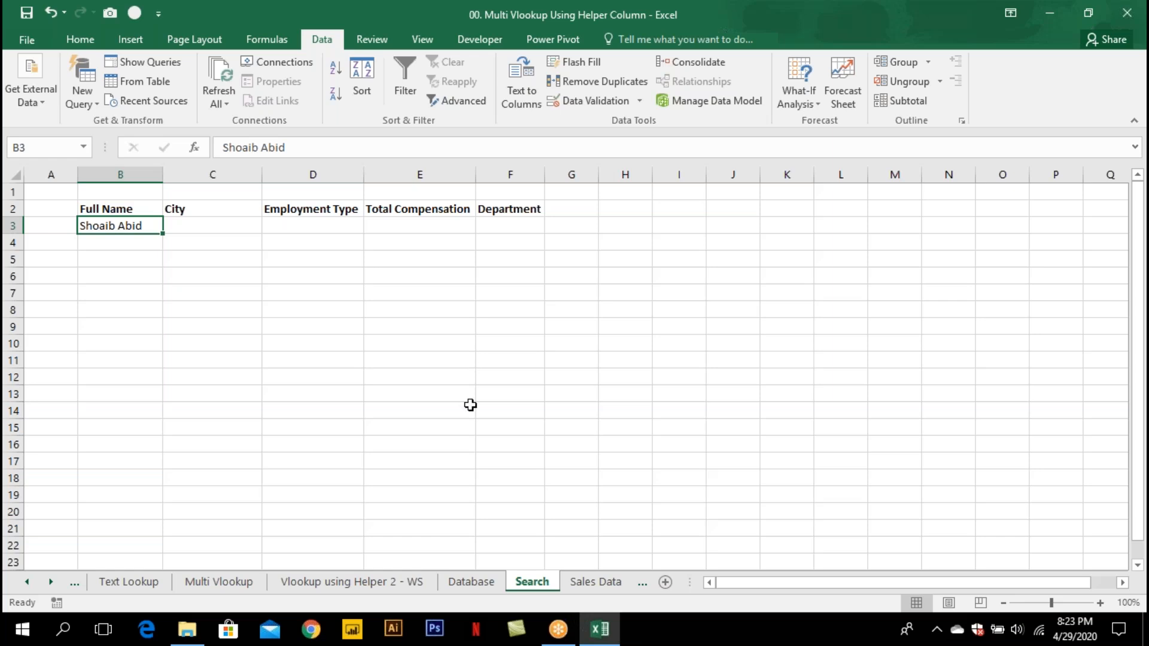
pyautogui.press('Delete')
# Examine the Database sheet's separate Name and Last Name columns and the Search sheet's City, Employment Type, Total Compensation and Department headers.
pyautogui.click(491, 583)
pyautogui.click(105, 210)
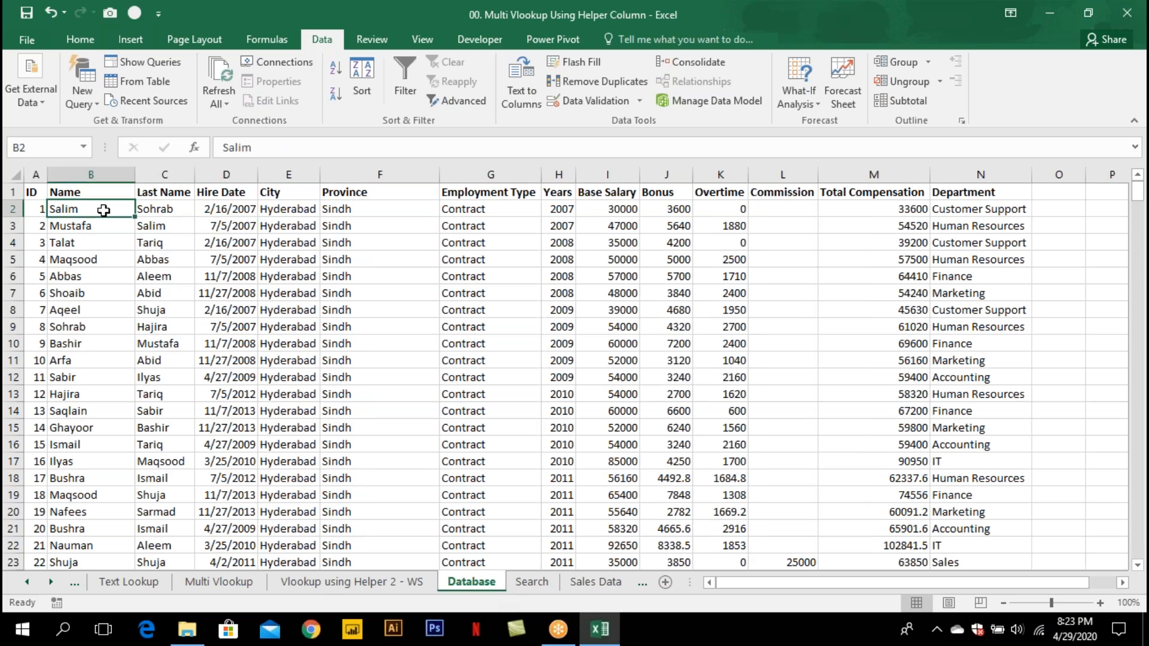
pyautogui.click(148, 212)
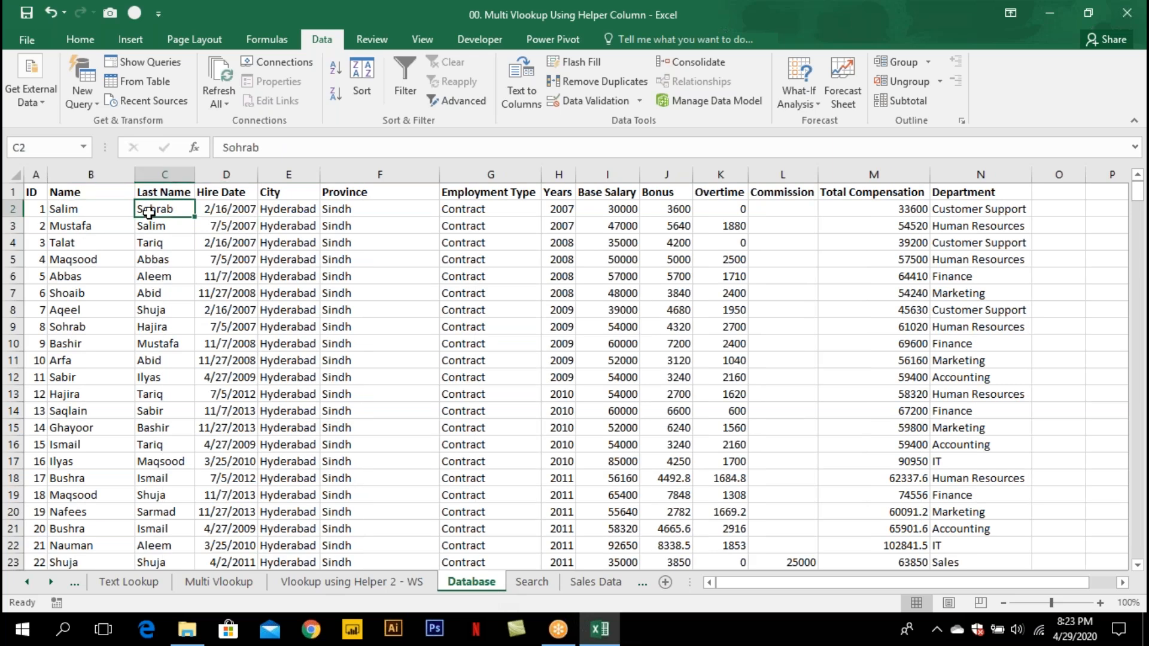
pyautogui.click(103, 210)
pyautogui.click(150, 210)
pyautogui.click(531, 581)
pyautogui.click(190, 213)
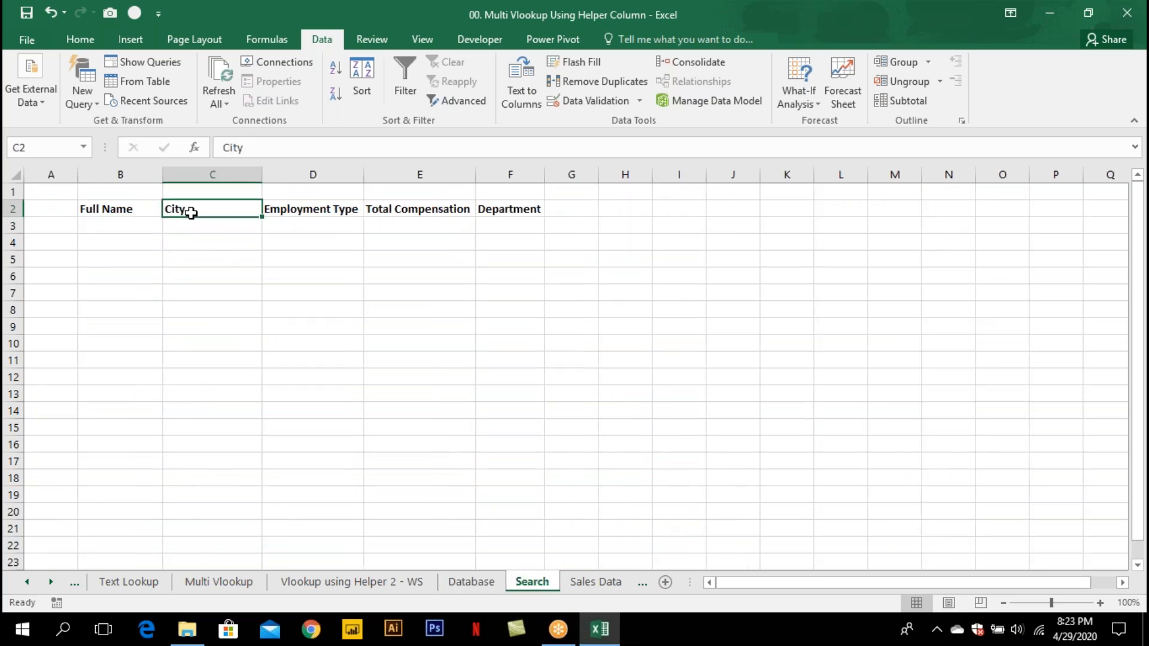
pyautogui.click(314, 209)
pyautogui.click(397, 207)
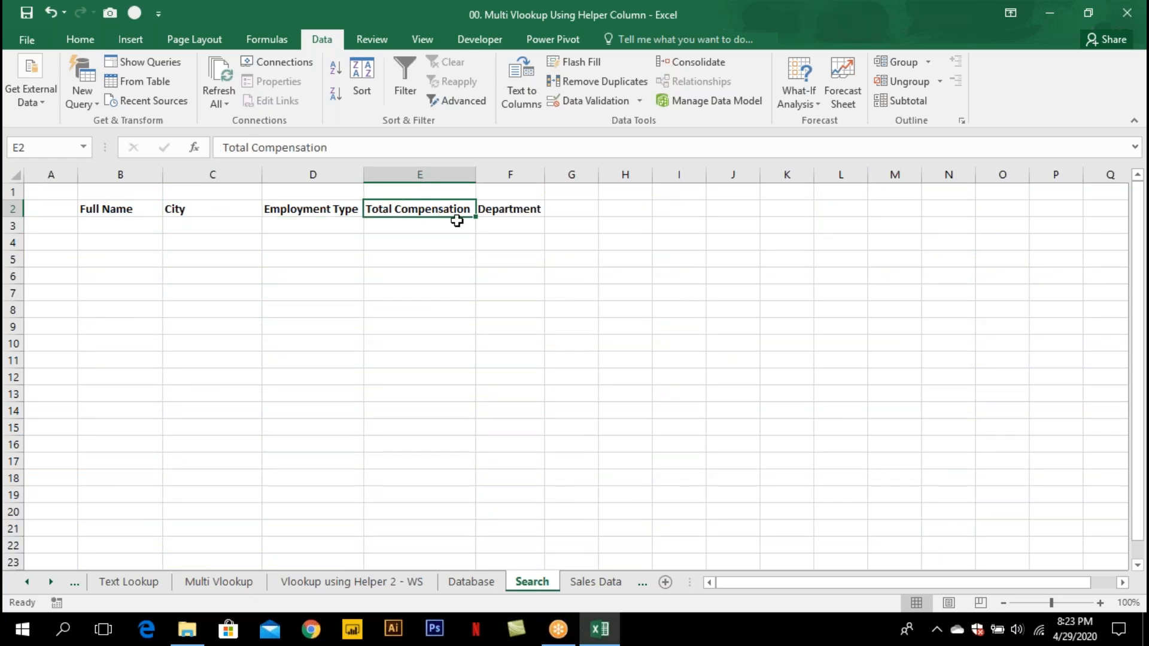
pyautogui.click(494, 210)
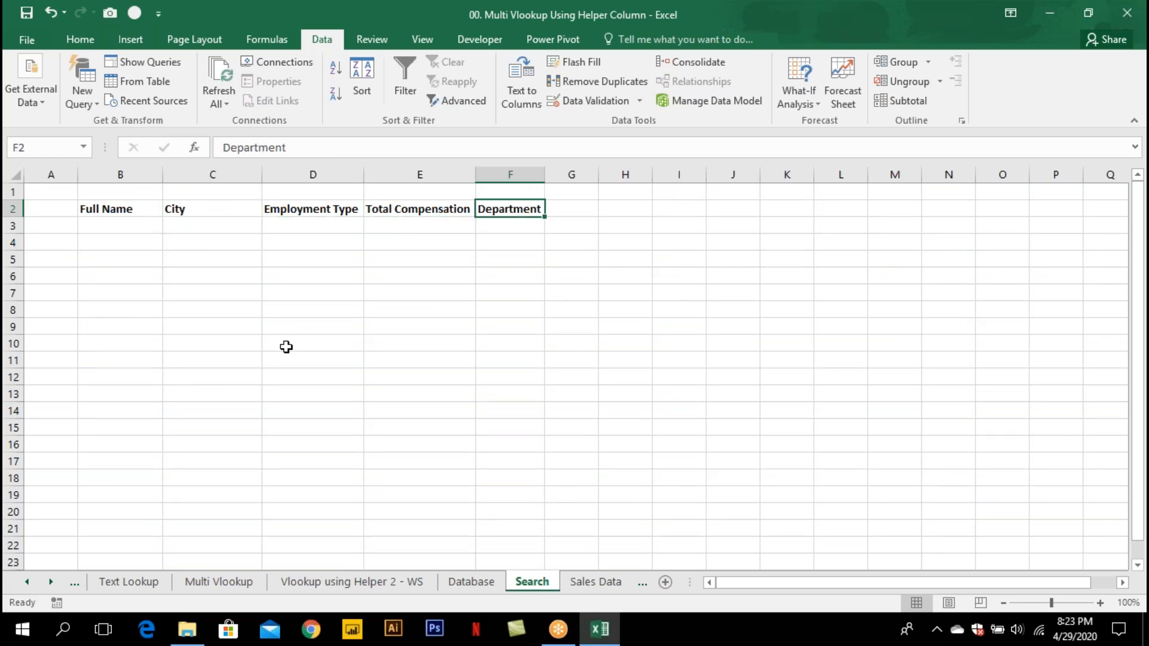
# Insert a column before Hire Date on the Database sheet and give it the header Full Name in D1.
pyautogui.click(471, 581)
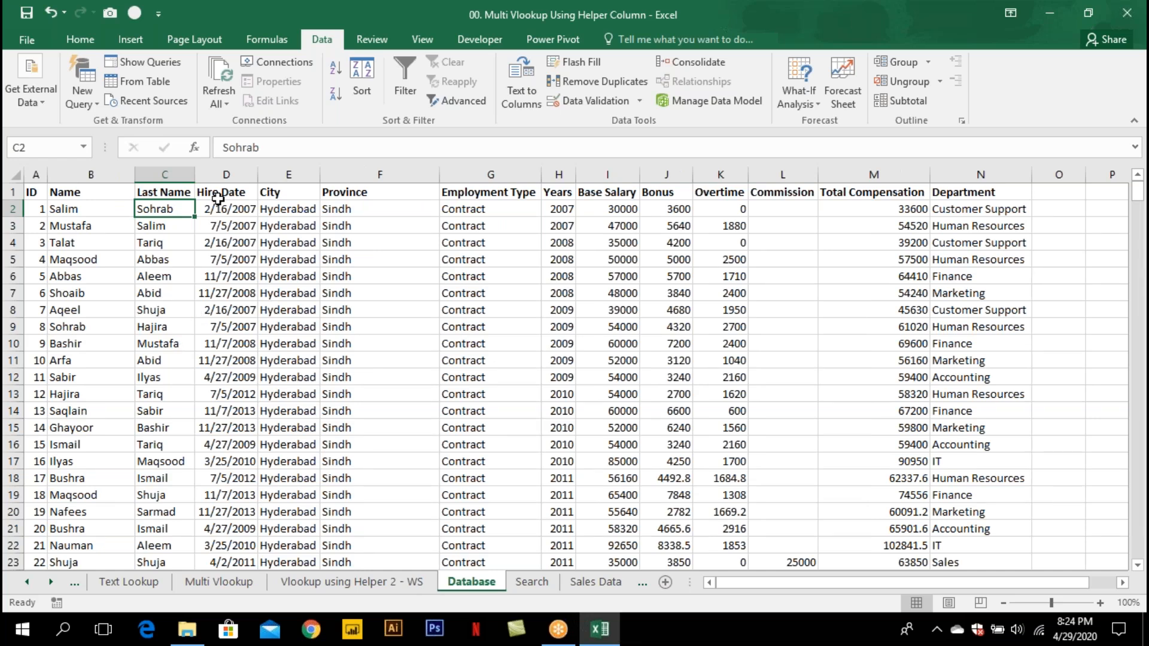
pyautogui.rightClick(222, 178)
pyautogui.click(256, 298)
pyautogui.click(228, 202)
pyautogui.click(225, 195)
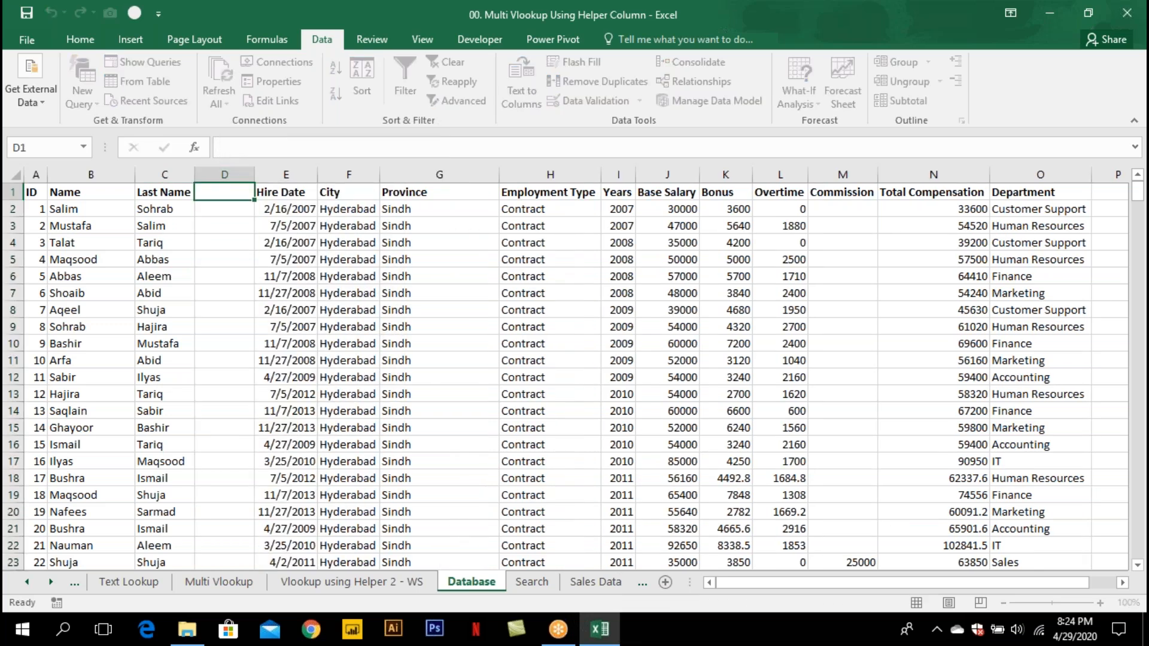
pyautogui.press('F2')
pyautogui.write('Full Name')
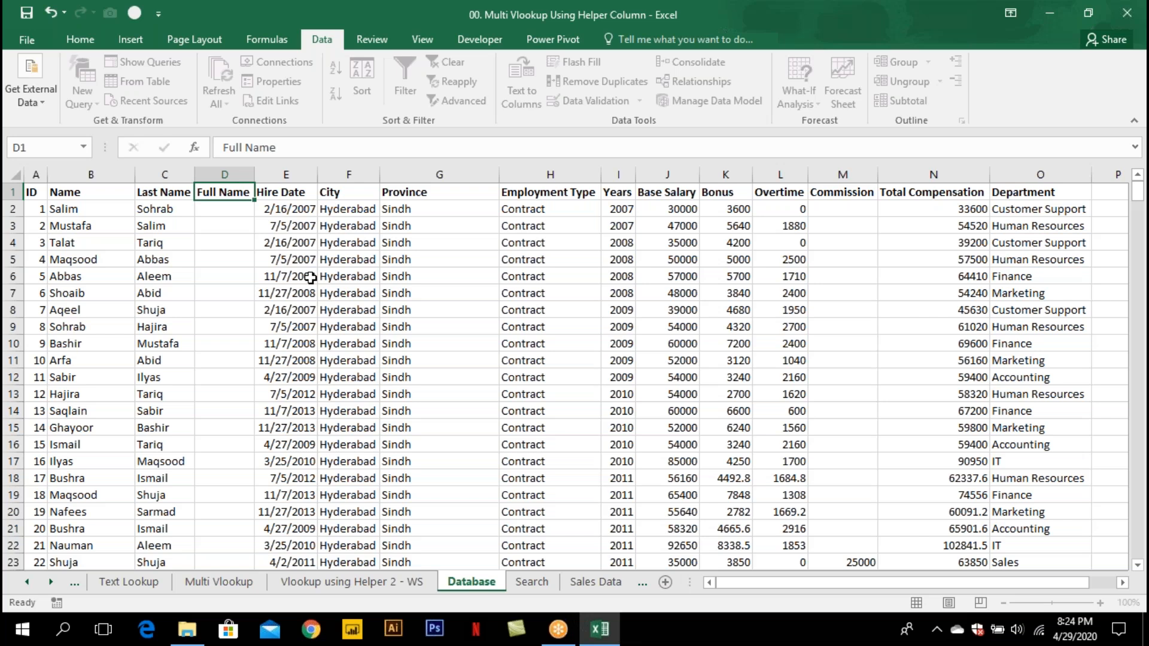
pyautogui.press('Return')
# Fill the Full Name column from D2 down with =B2&" "&C2 and widen column D to show the whole names.
pyautogui.write('=')
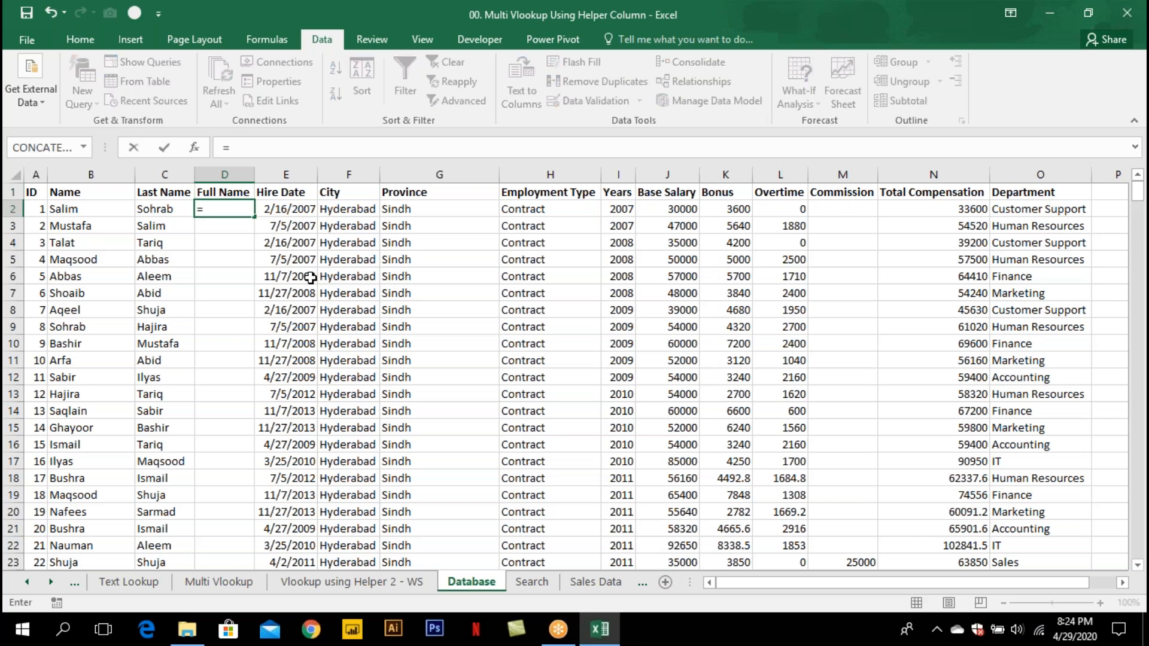
pyautogui.press('Left')
pyautogui.press('Left')
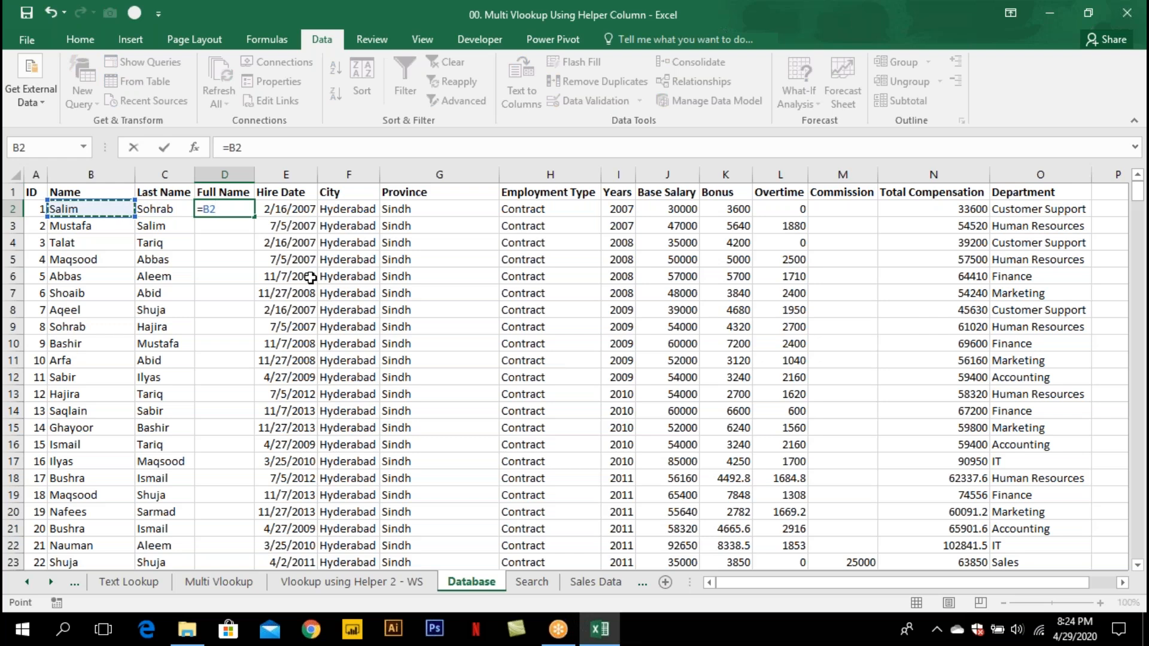
pyautogui.write('&" "&C2')
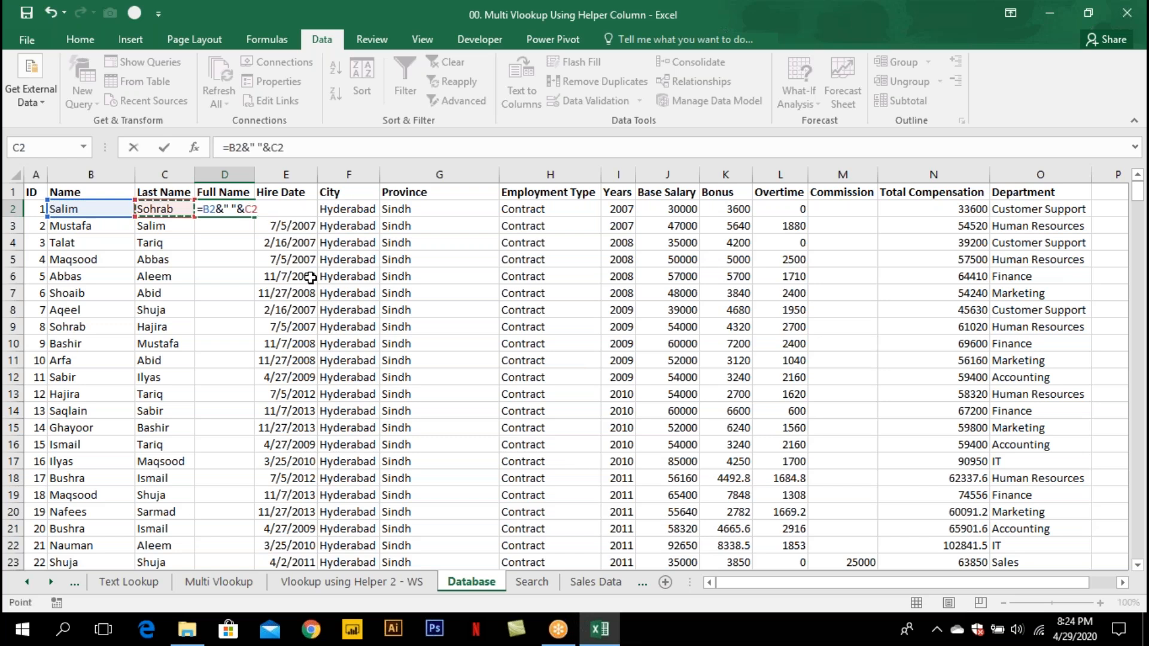
pyautogui.hotkey('ctrl', 'Return')
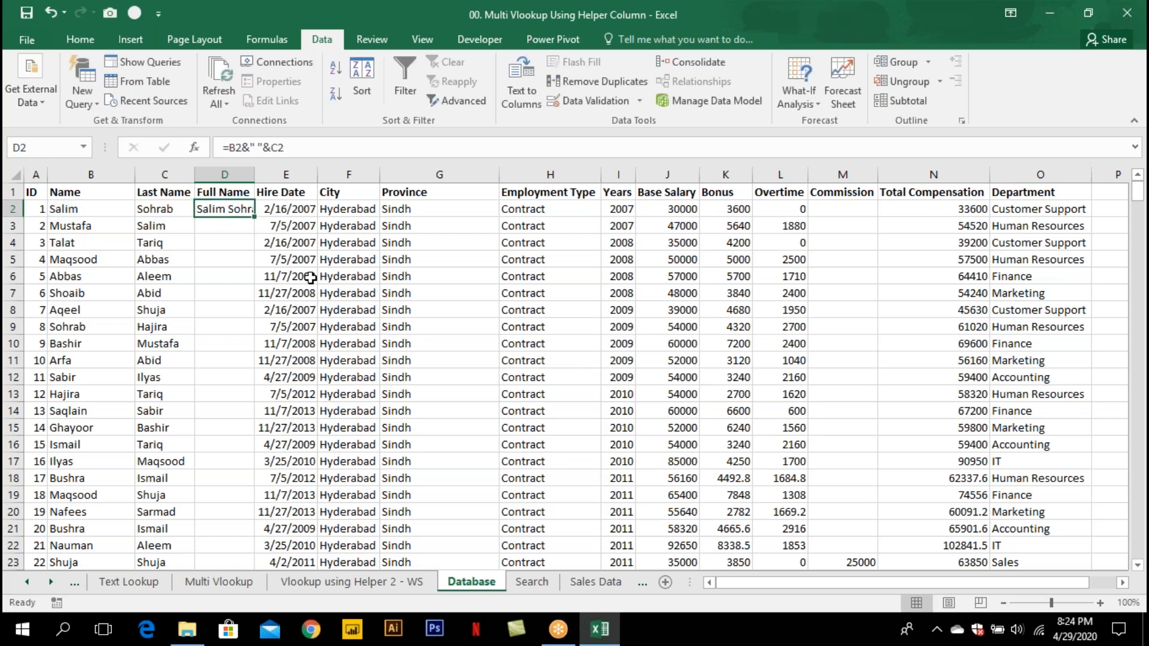
pyautogui.doubleClick(254, 216)
pyautogui.moveTo(254, 178); pyautogui.dragTo(344, 177)
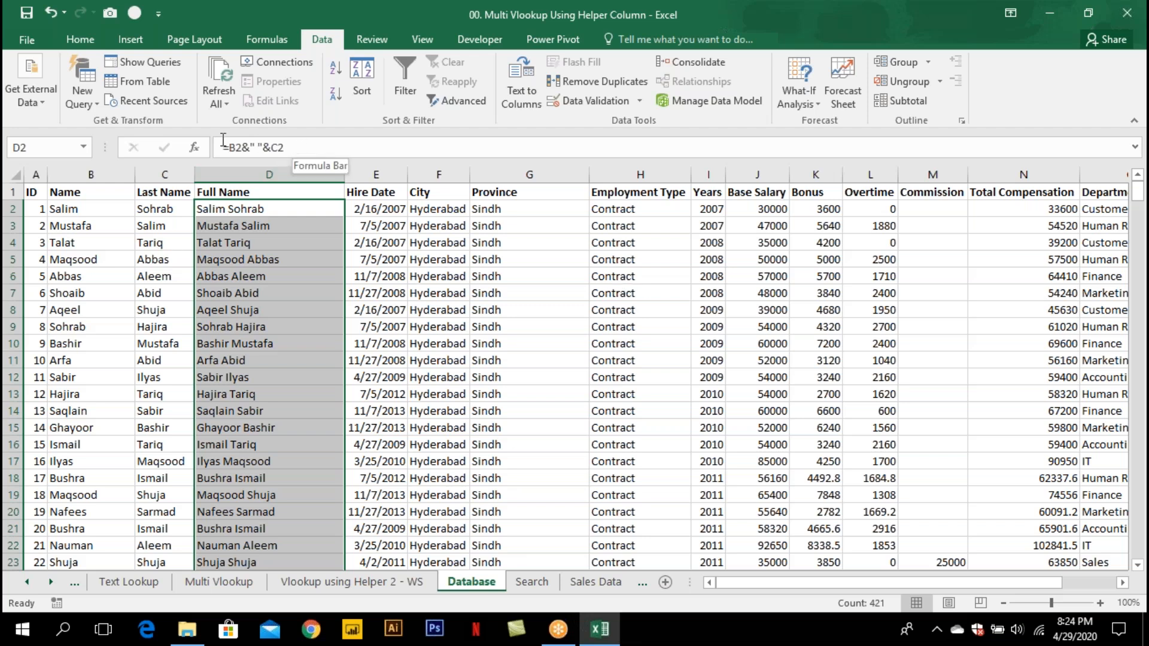
# Replace the Full Name column's formulas with their values by copying the range and pasting values over it.
pyautogui.click(84, 39)
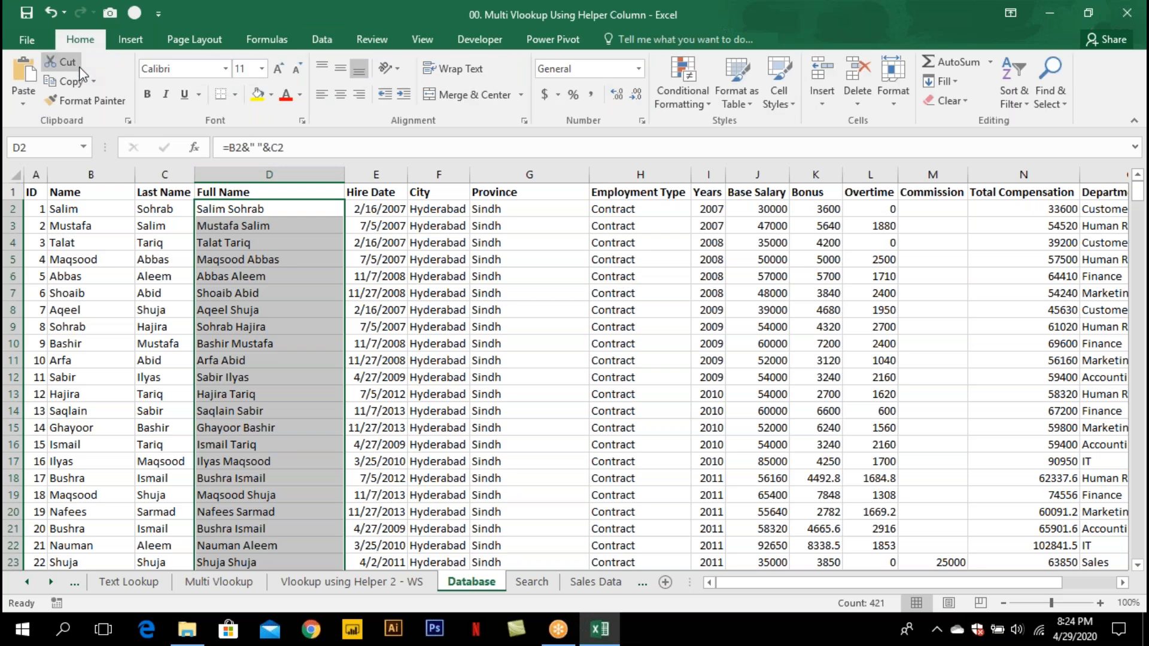
pyautogui.click(71, 80)
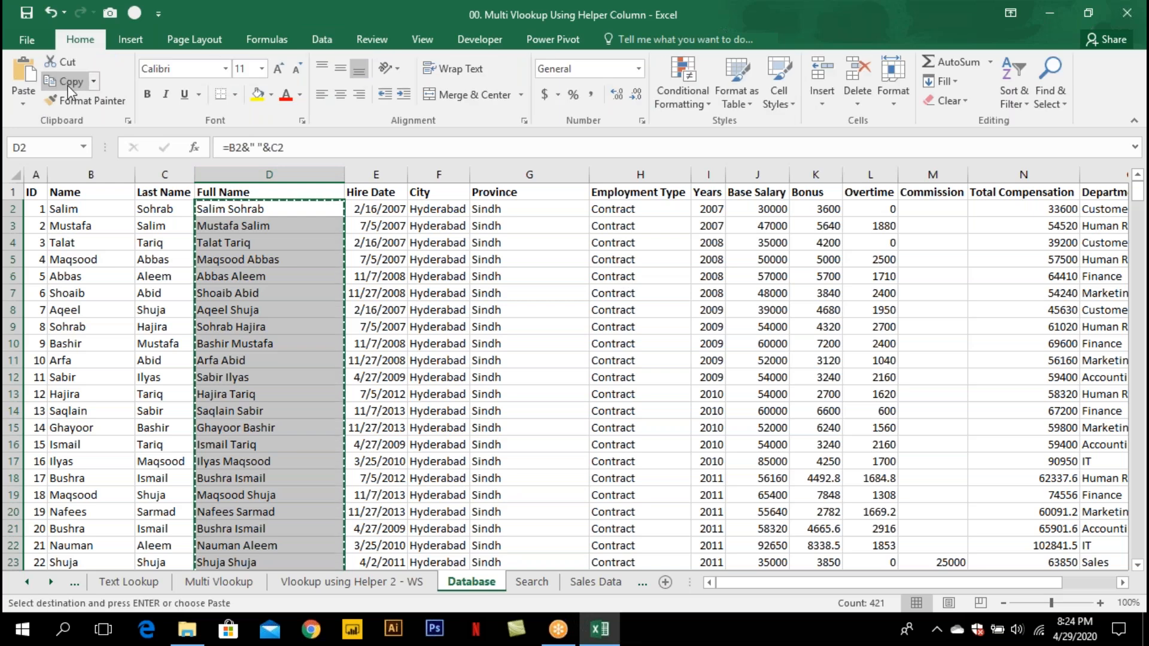
pyautogui.click(20, 102)
pyautogui.click(21, 213)
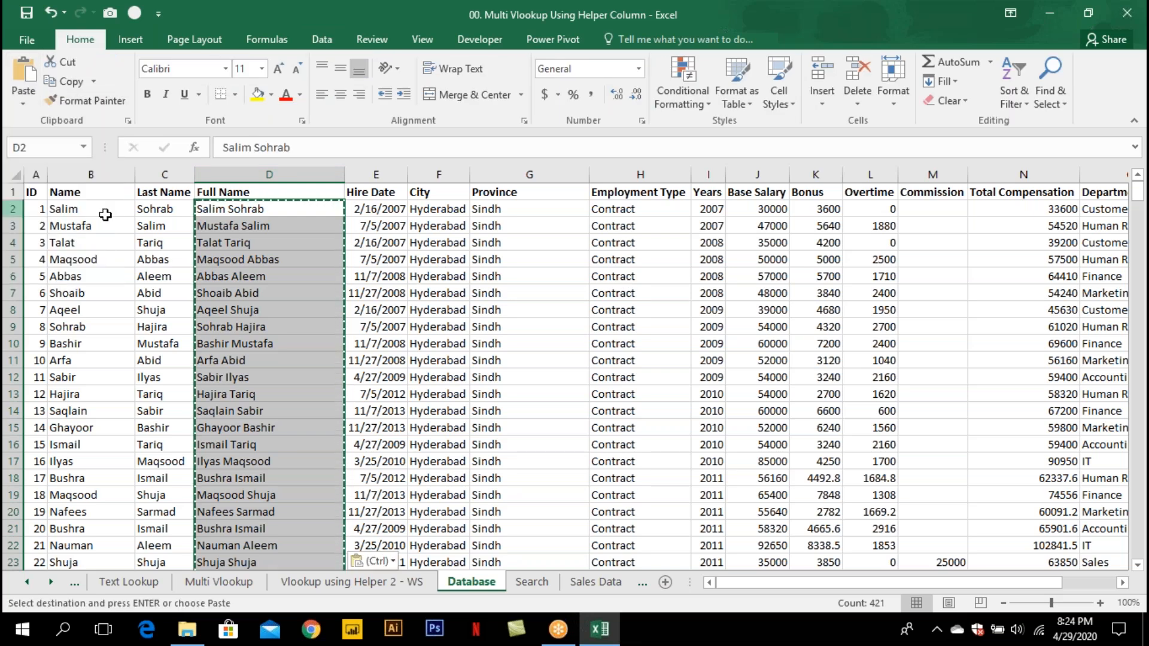
pyautogui.press('Escape')
# Copy the first employee's full name from D2 on the Database sheet into B3 on the Search sheet.
pyautogui.click(284, 211)
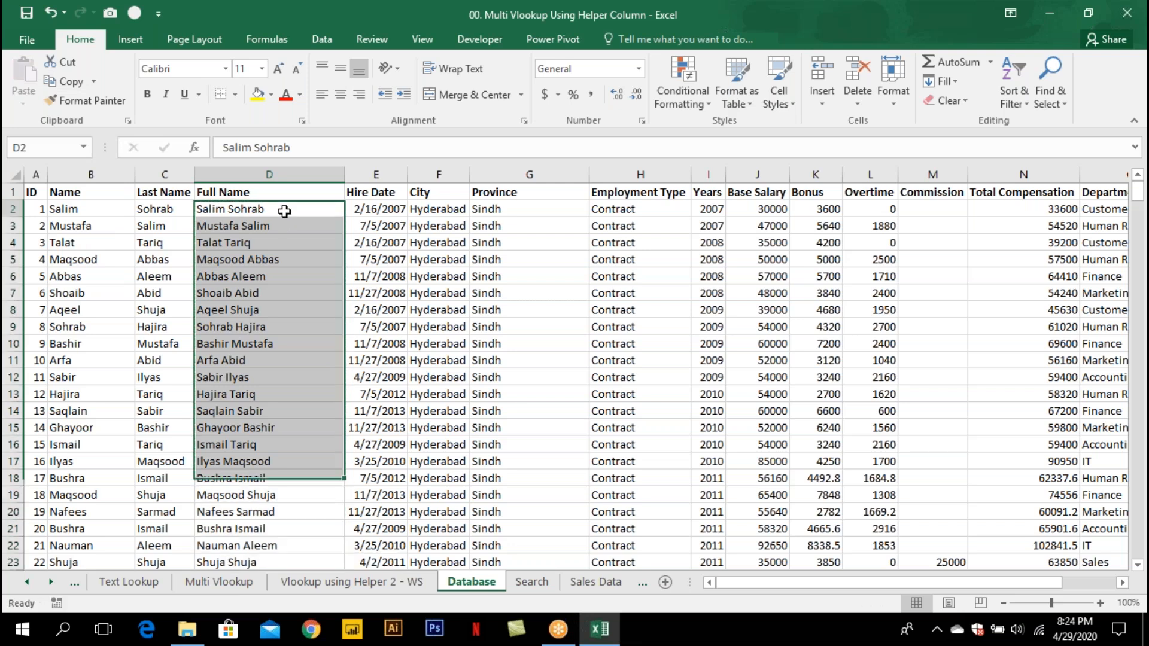
pyautogui.moveTo(222, 173)
pyautogui.mouseDown()
pyautogui.moveTo(464, 174)
pyautogui.moveTo(44, 174)
pyautogui.mouseUp()
pyautogui.click(260, 211)
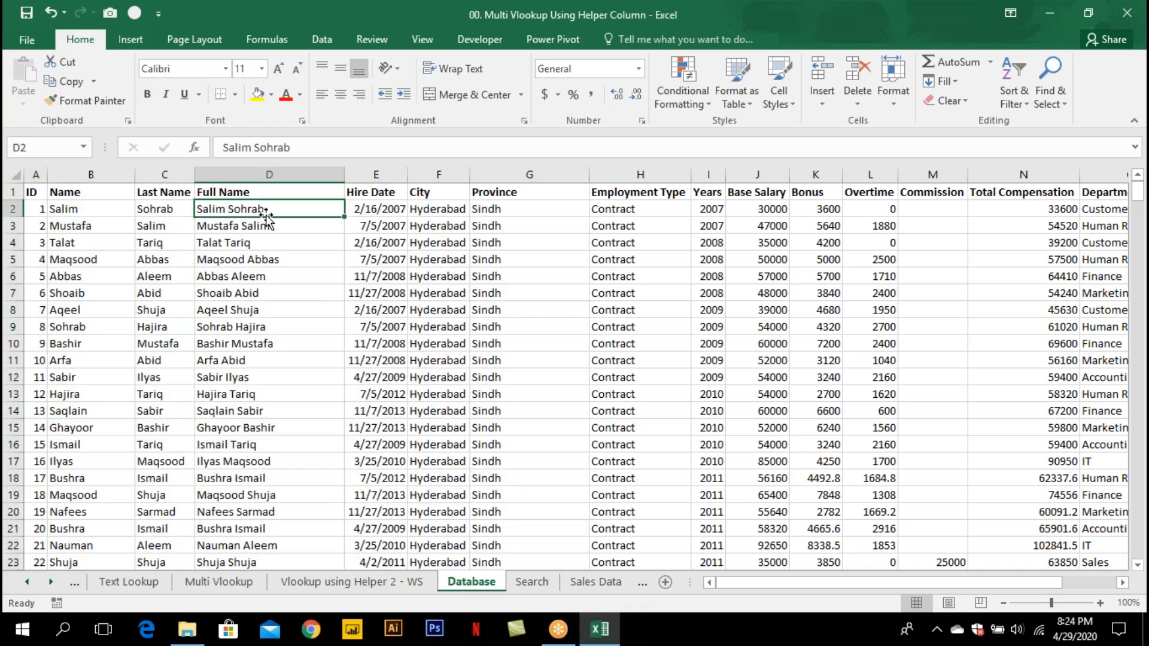
pyautogui.hotkey('ctrl', 'c')
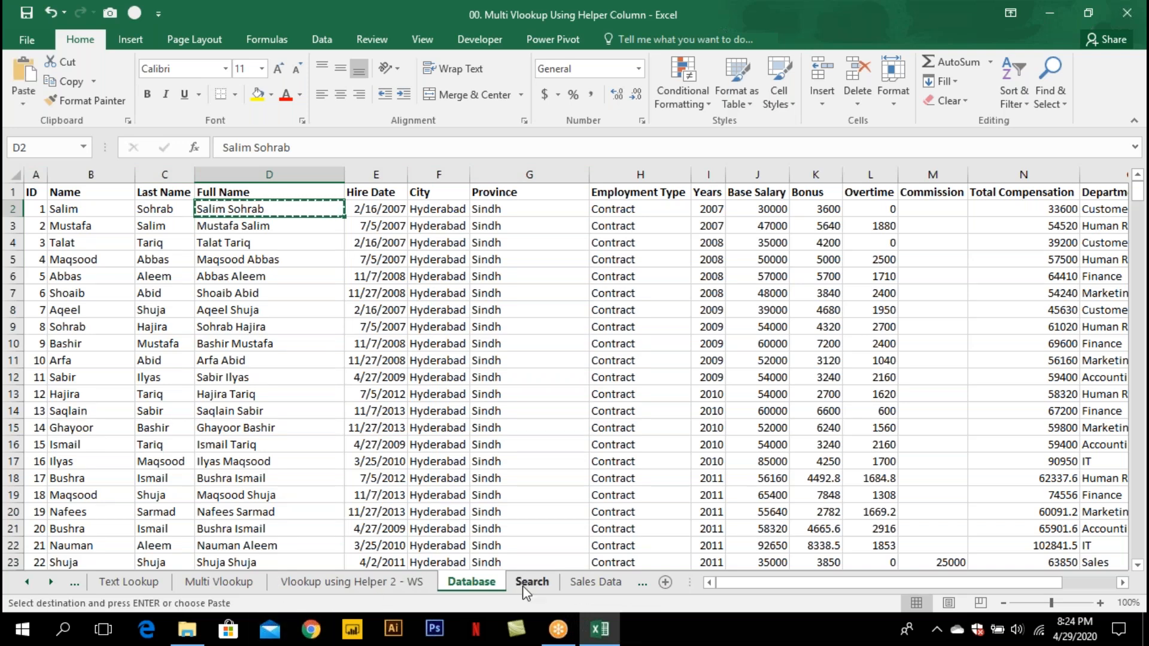
pyautogui.click(530, 584)
pyautogui.click(116, 227)
pyautogui.hotkey('ctrl', 'v')
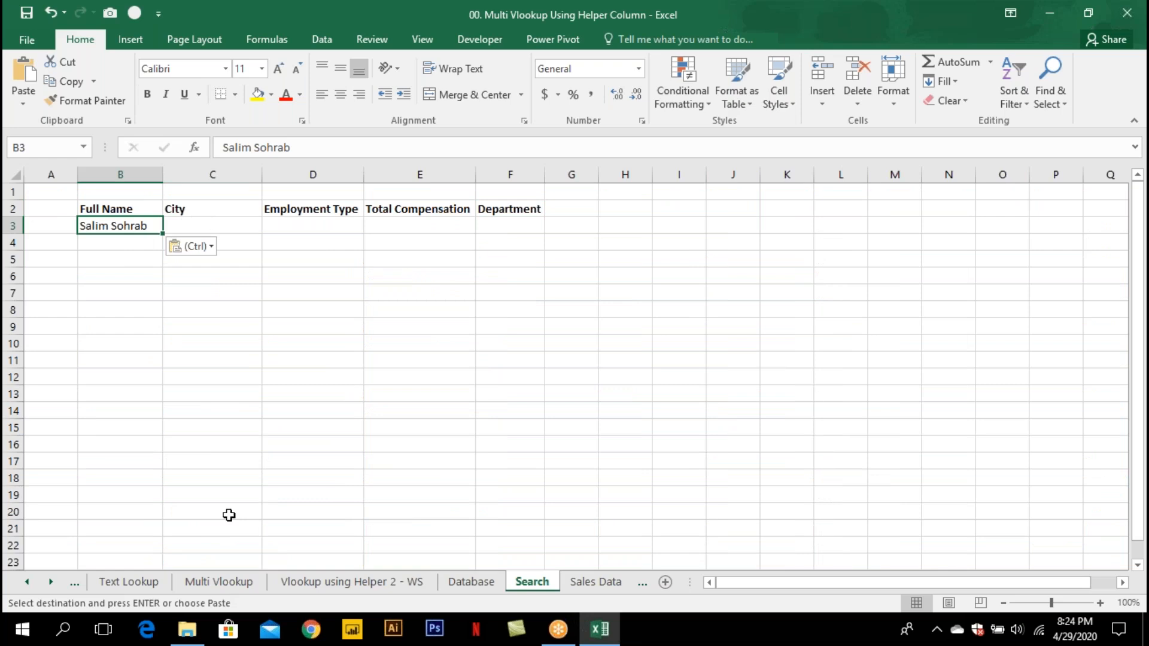
pyautogui.click(221, 221)
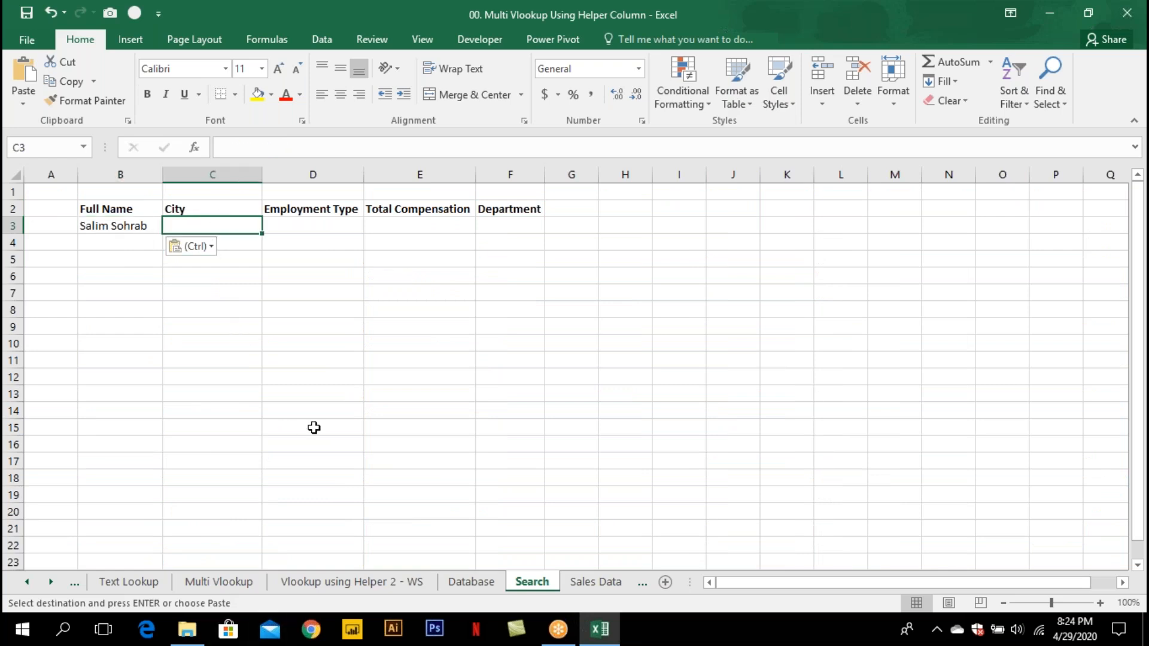
# Look up the employee's city in C3 of the Search sheet with =VLOOKUP(B3,Database!D2:O422,3,0).
pyautogui.write('=vl')
pyautogui.press('Tab')
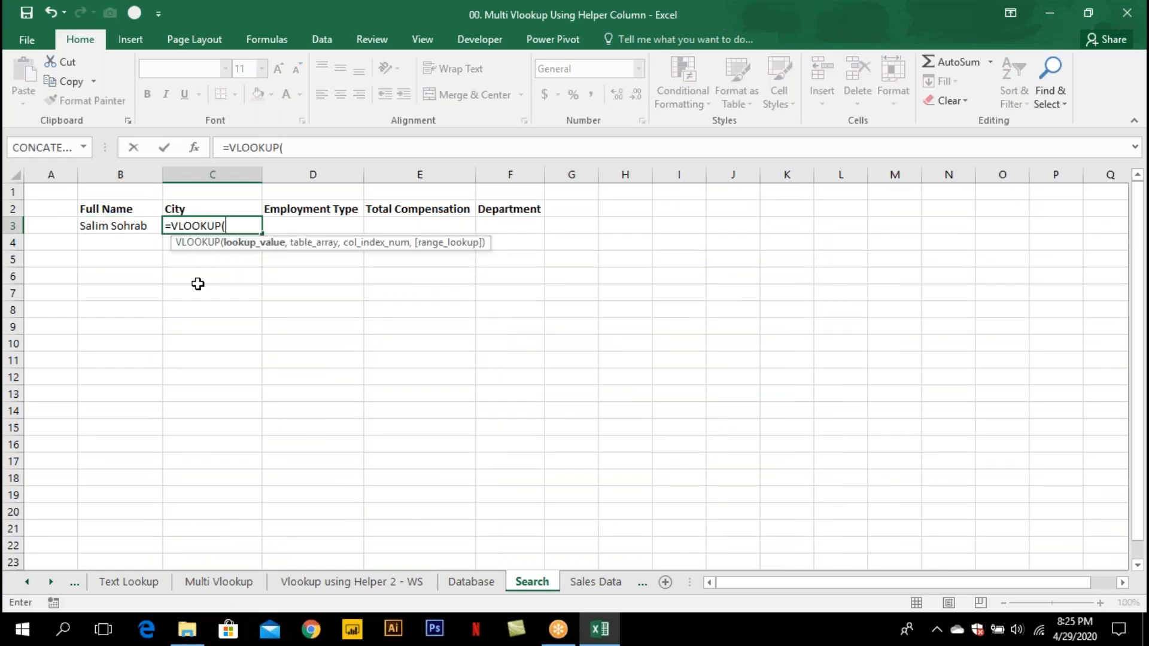
pyautogui.click(143, 226)
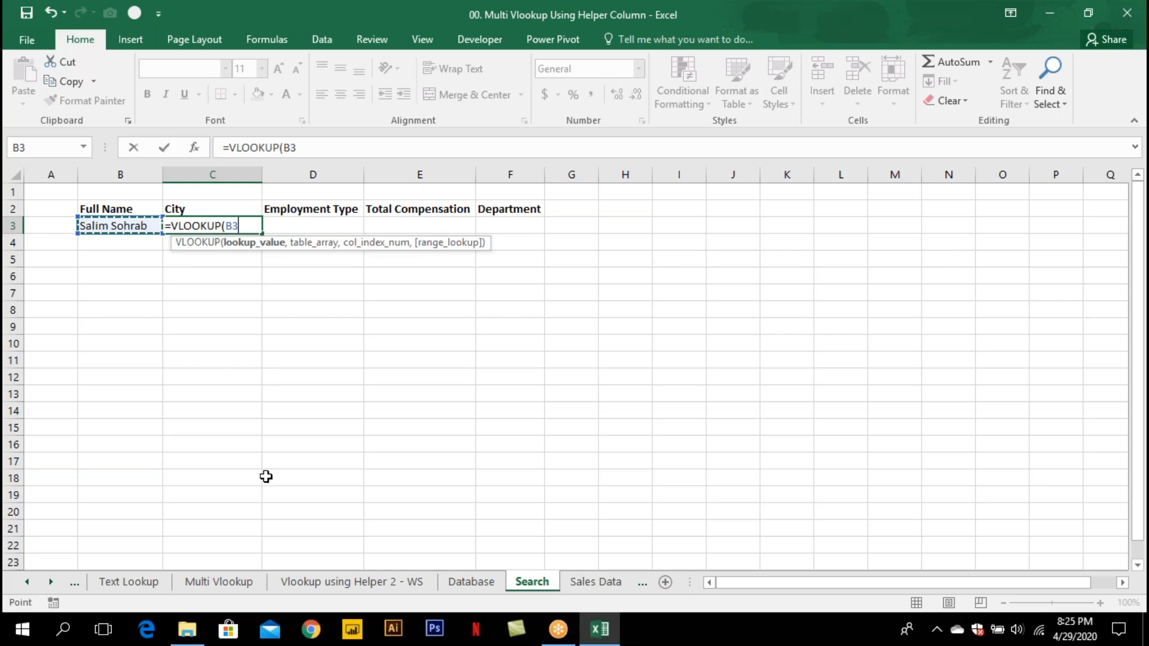
pyautogui.write(',')
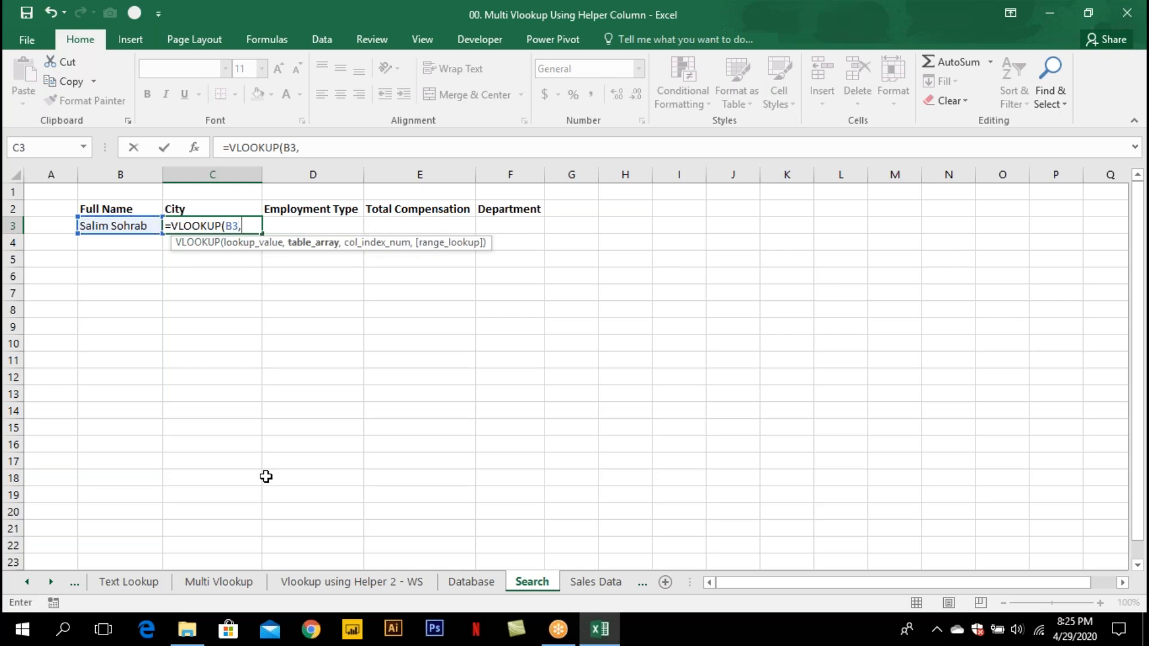
pyautogui.click(482, 581)
pyautogui.click(220, 210)
pyautogui.hotkey('ctrl', 'shift', 'Right')
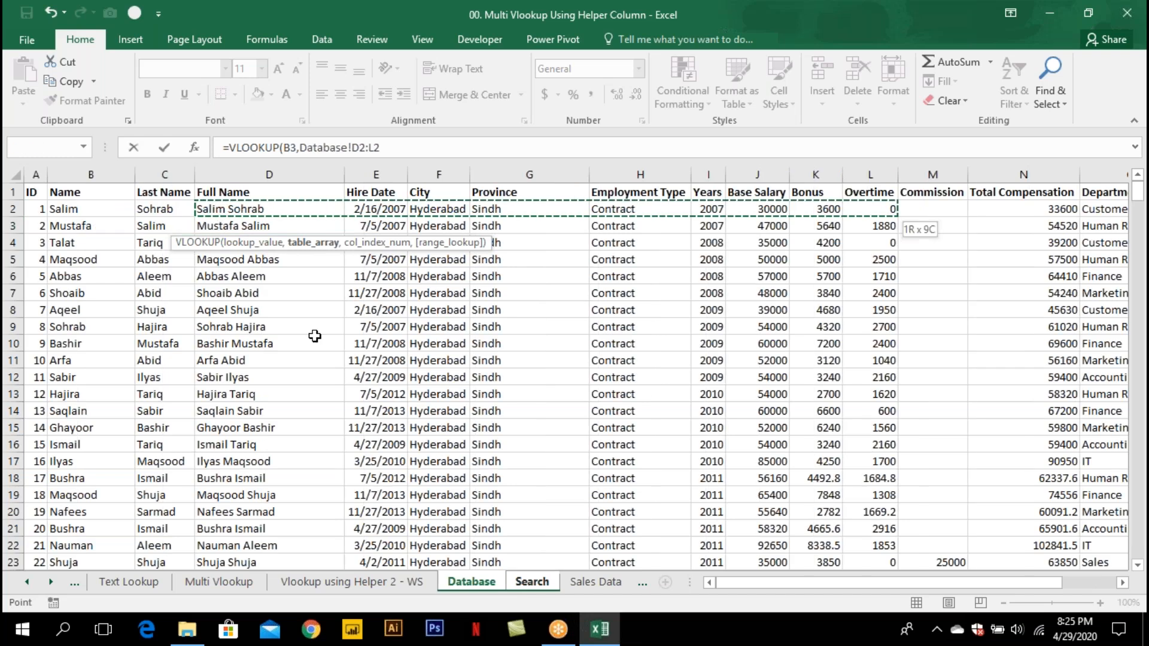
pyautogui.hotkey('ctrl', 'shift', 'Down')
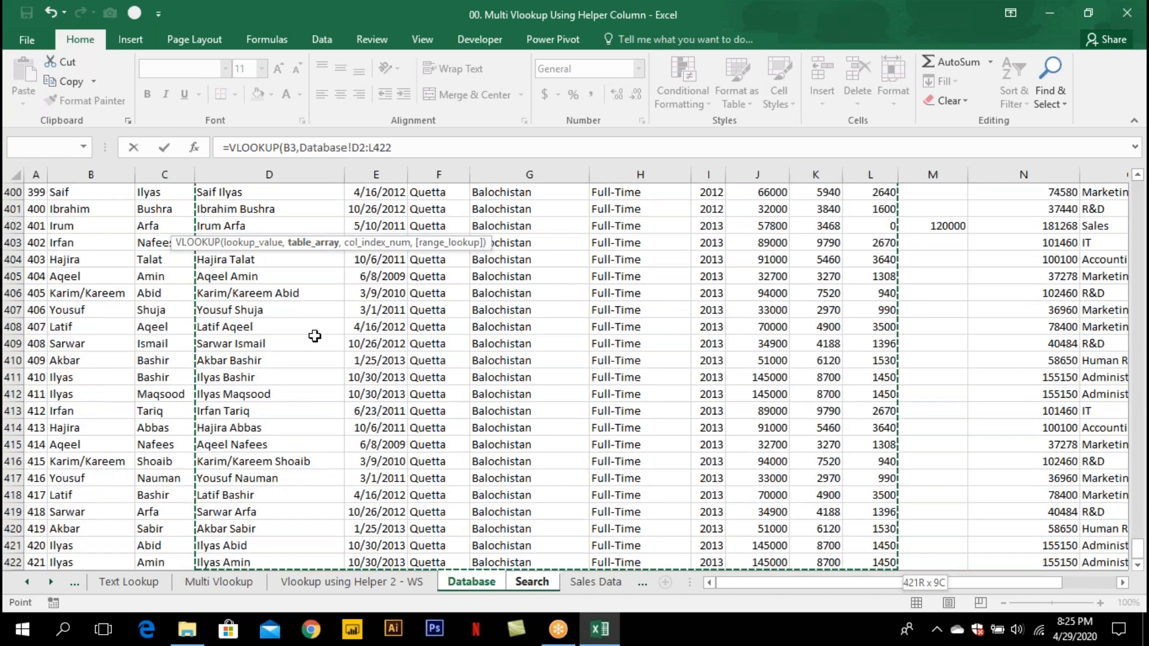
pyautogui.hotkey('shift', 'Right')
pyautogui.hotkey('shift', 'Right')
pyautogui.hotkey('shift', 'Right')
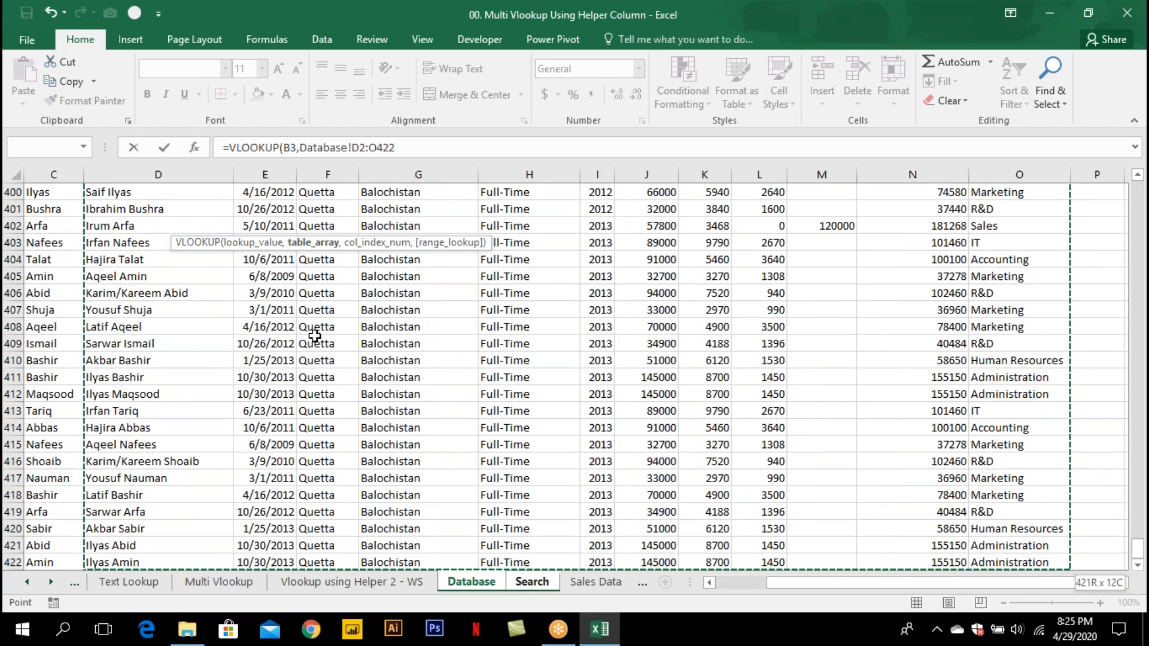
pyautogui.write(',3,0')
pyautogui.press('Return')
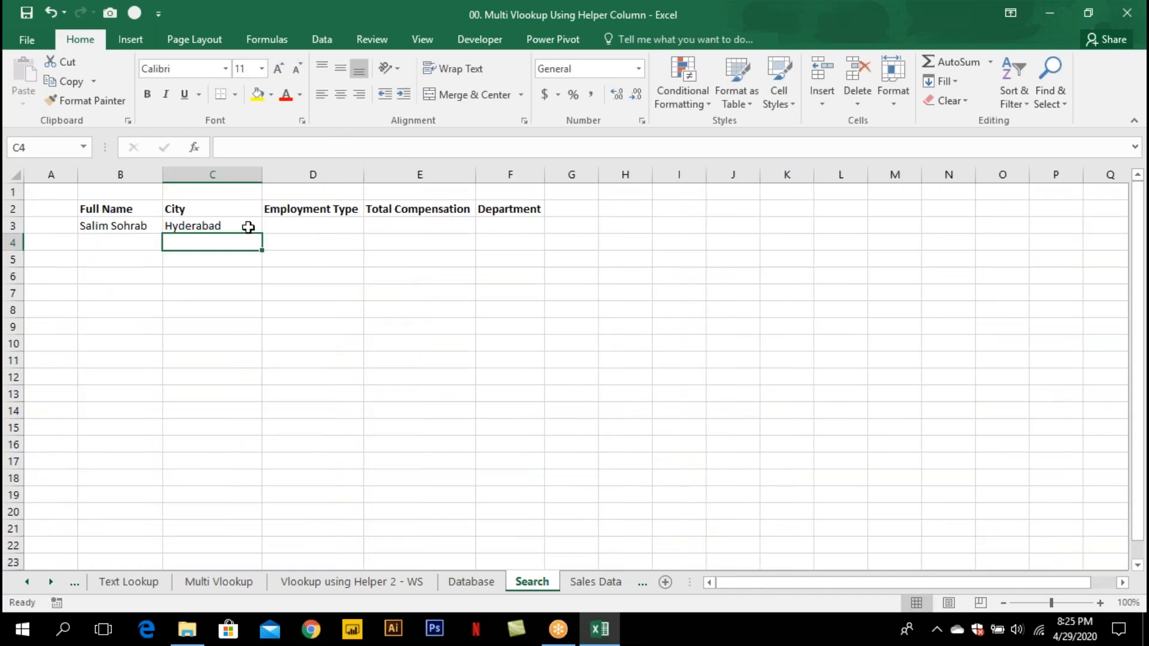
# Try filling the City lookup formula from C3 across D3:F3, and clear the copied formulas.
pyautogui.click(246, 227)
pyautogui.click(471, 581)
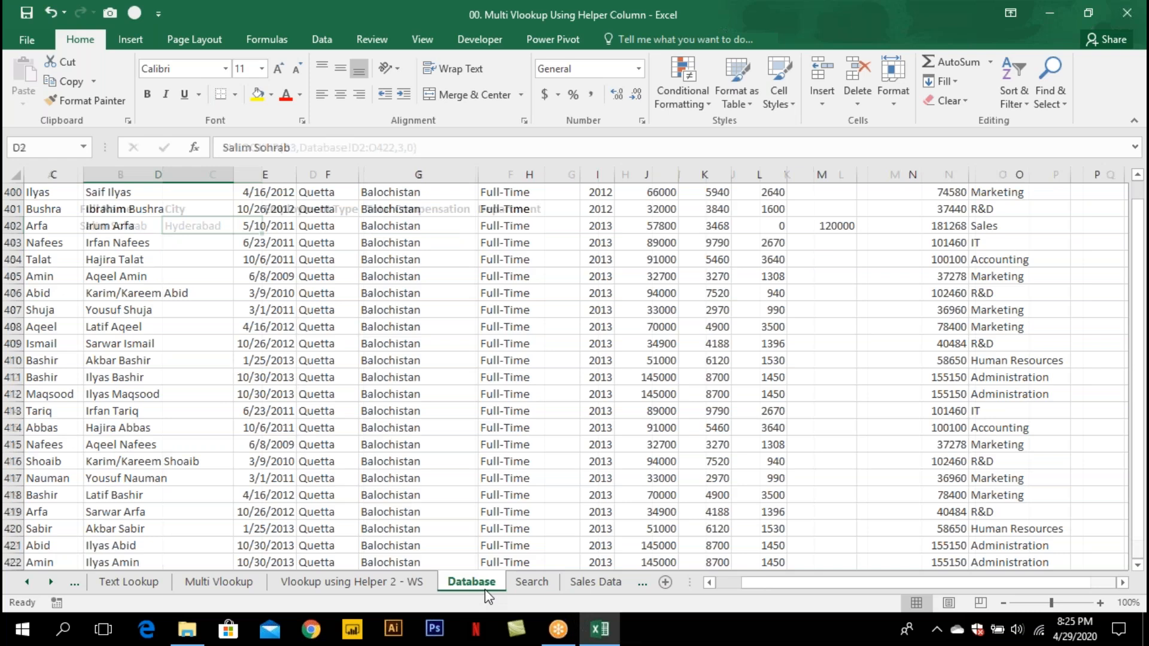
pyautogui.scroll(20, 254, 277)
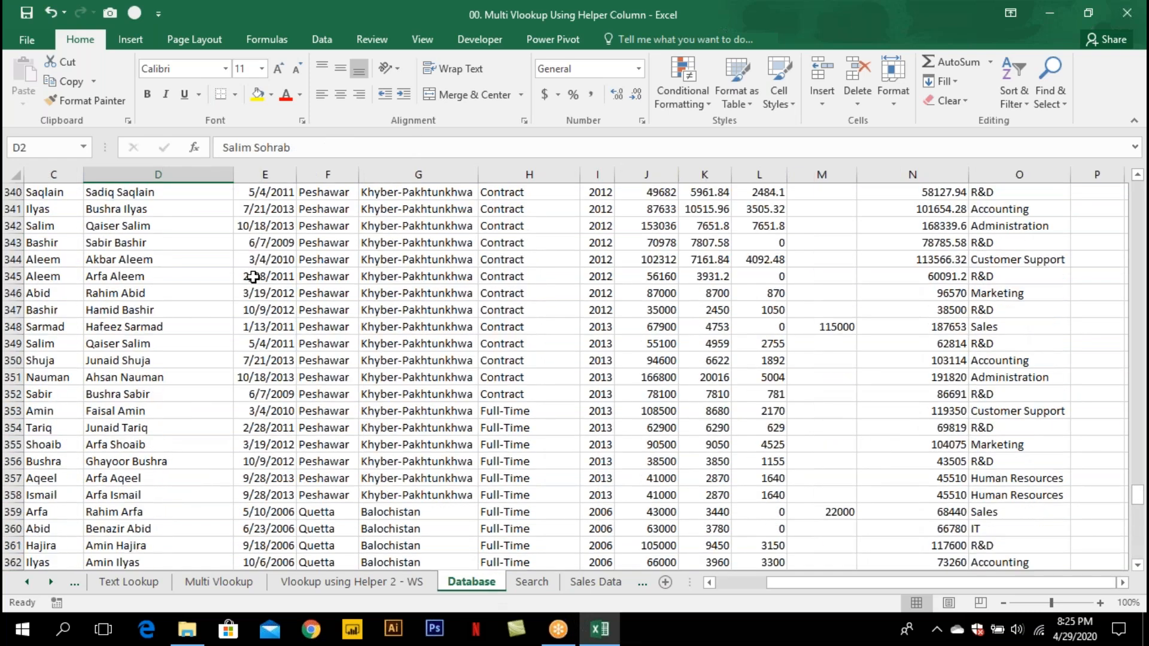
pyautogui.hotkey('ctrl', 'Up')
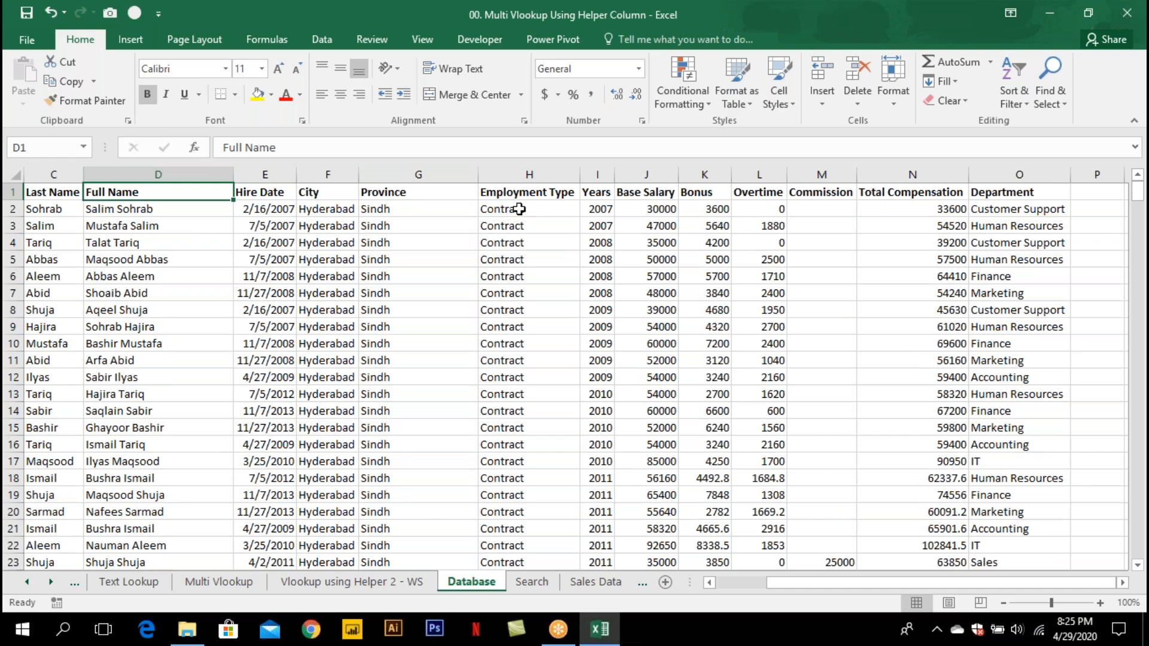
pyautogui.click(532, 582)
pyautogui.moveTo(262, 233); pyautogui.dragTo(545, 234)
pyautogui.doubleClick(323, 224)
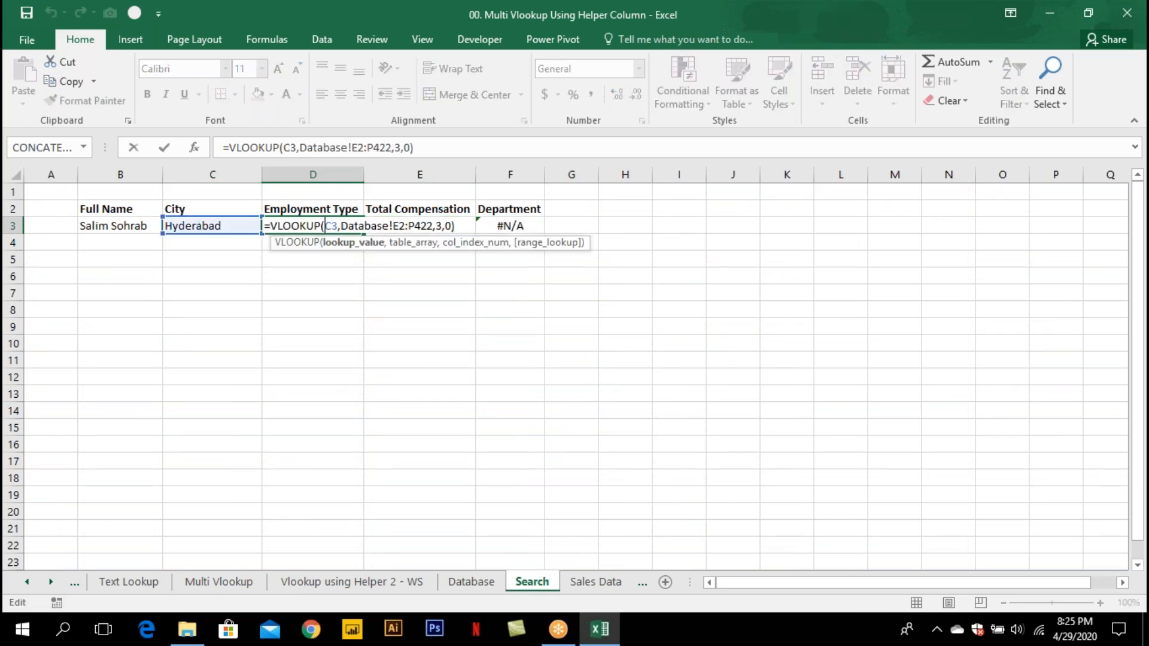
pyautogui.press('Escape')
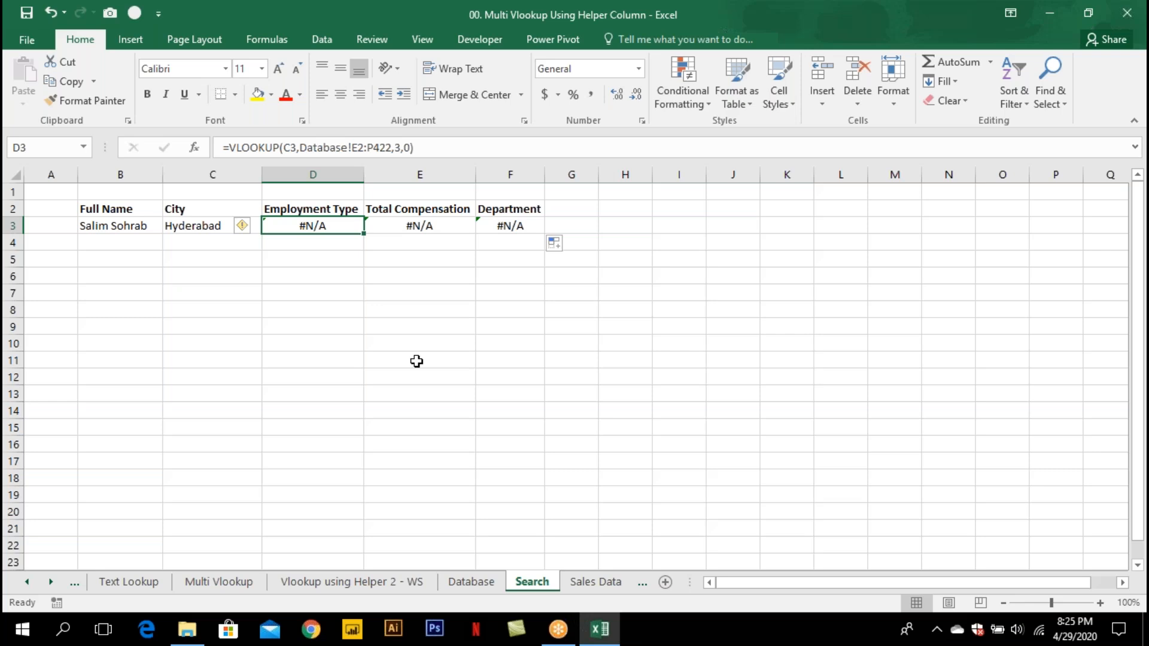
pyautogui.moveTo(351, 224); pyautogui.dragTo(510, 225)
pyautogui.press('Delete')
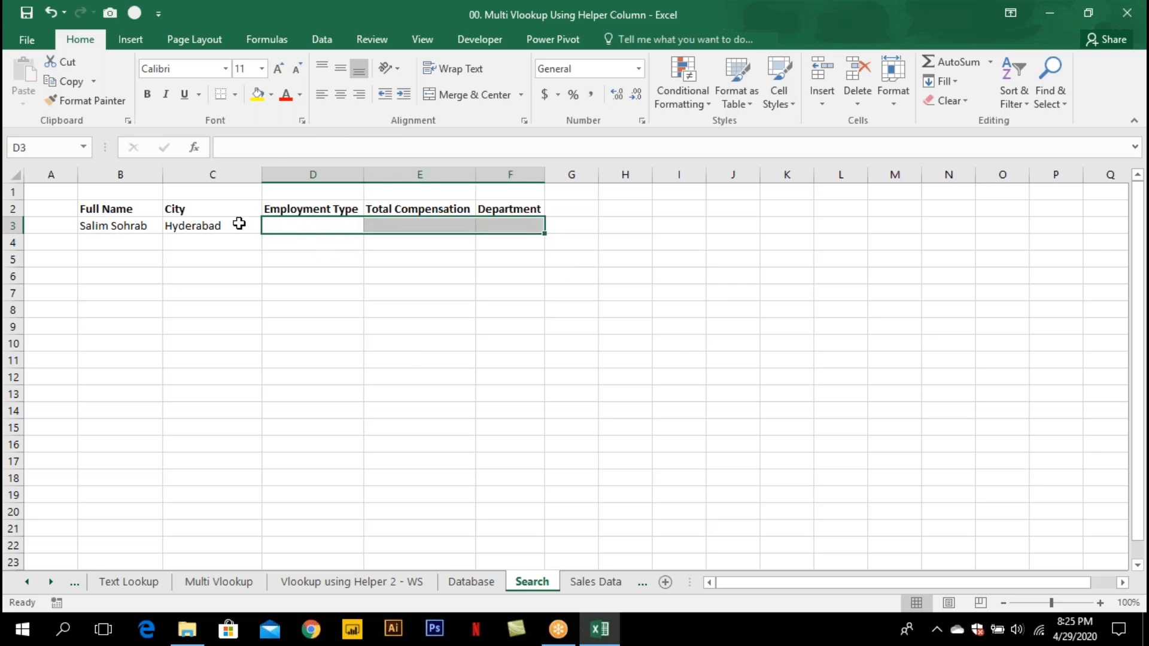
# Find the position of the City header in I2 with =MATCH("city",C2:F2,0).
pyautogui.click(226, 213)
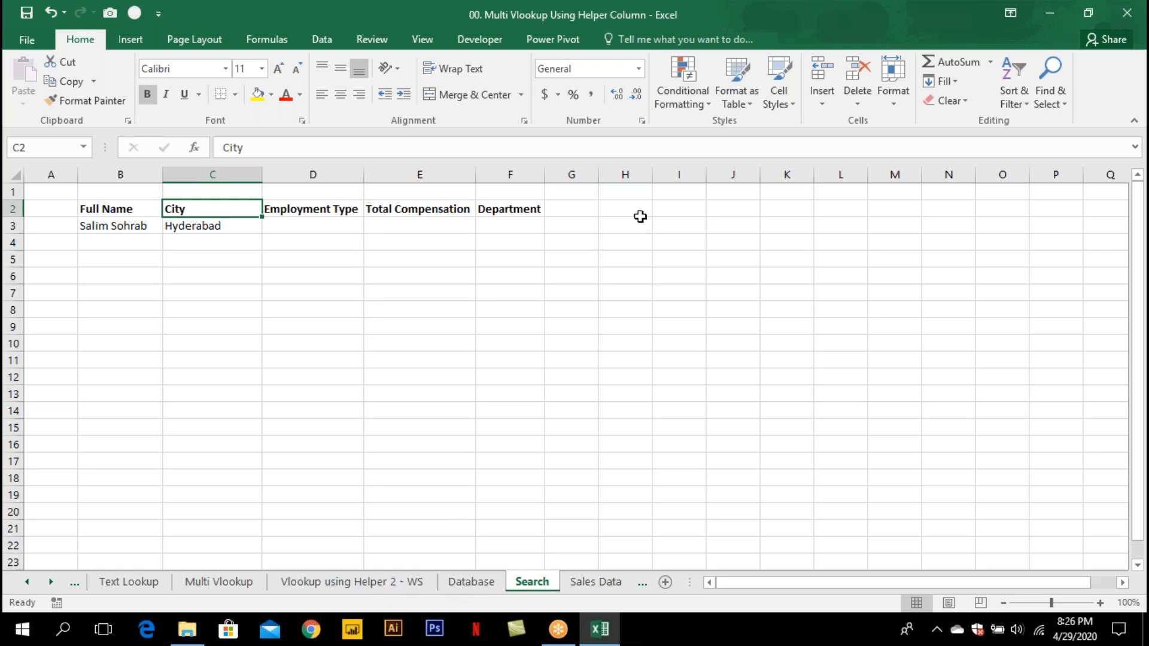
pyautogui.click(682, 208)
pyautogui.write('=match')
pyautogui.press('Tab')
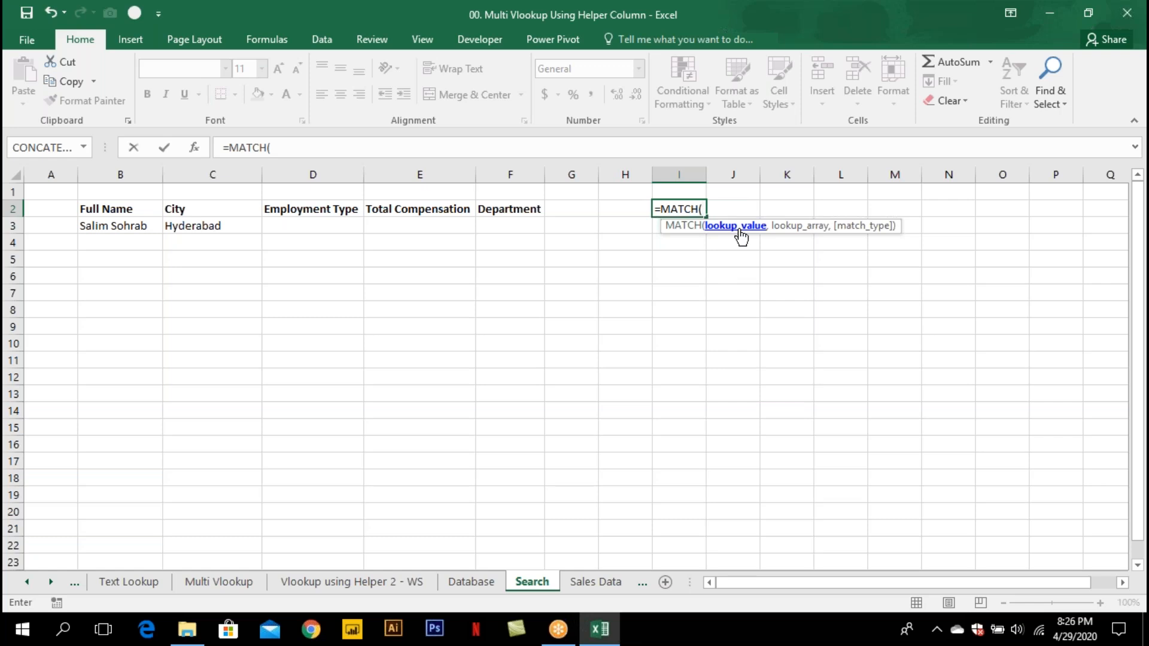
pyautogui.write('"city",')
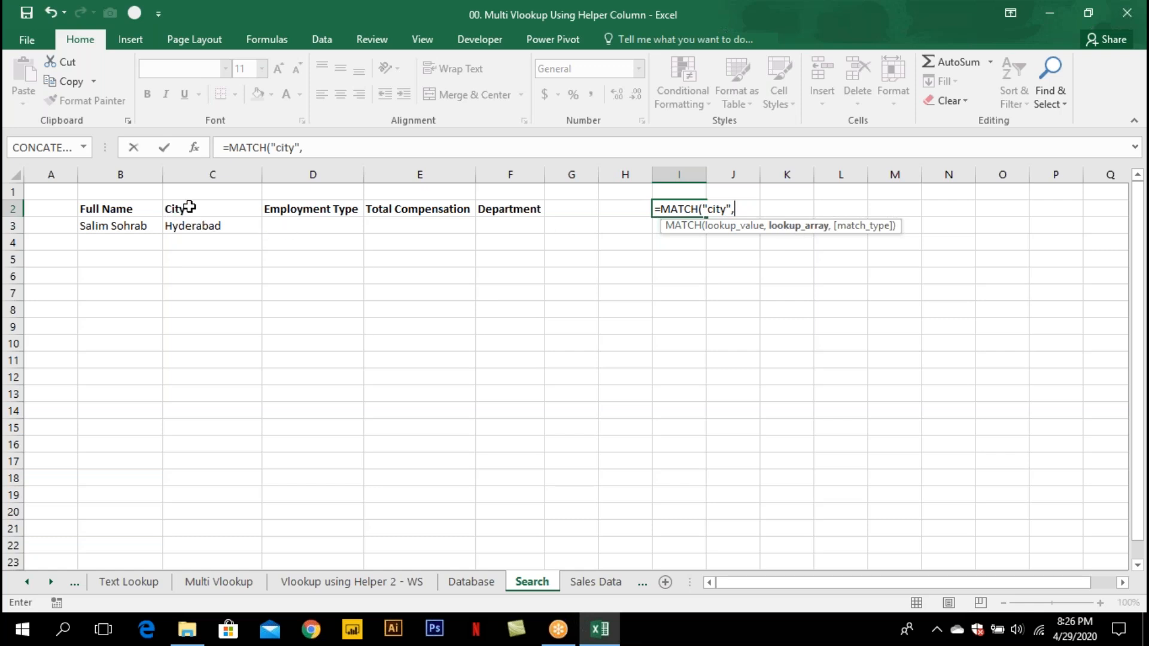
pyautogui.moveTo(185, 207); pyautogui.dragTo(482, 215)
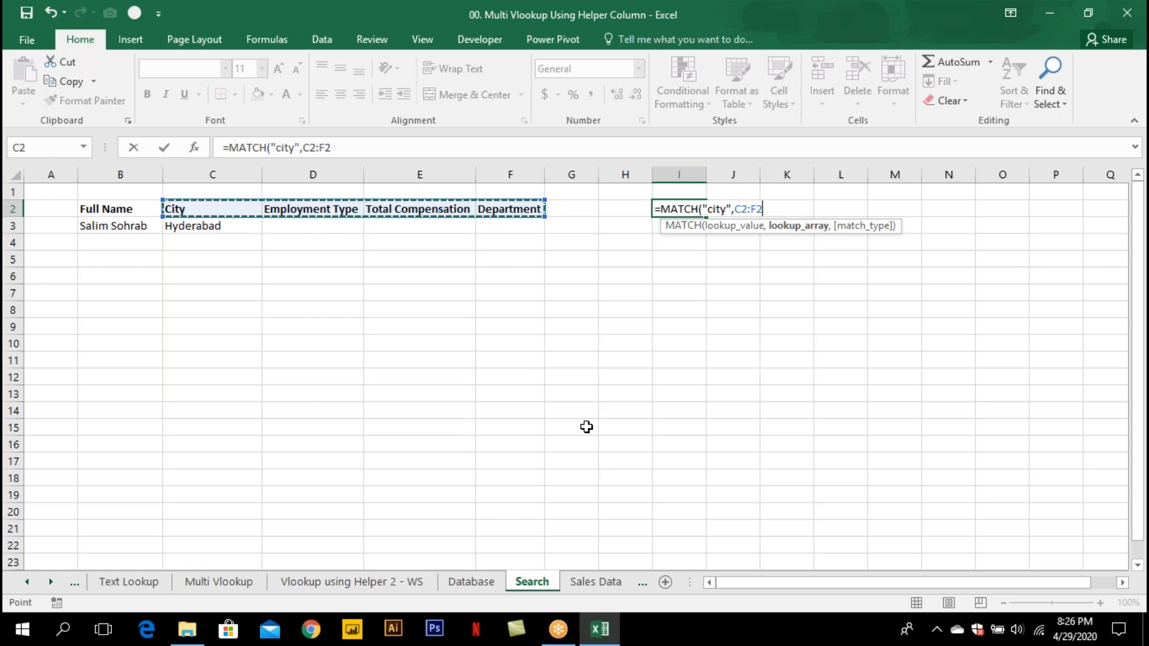
pyautogui.write(',0')
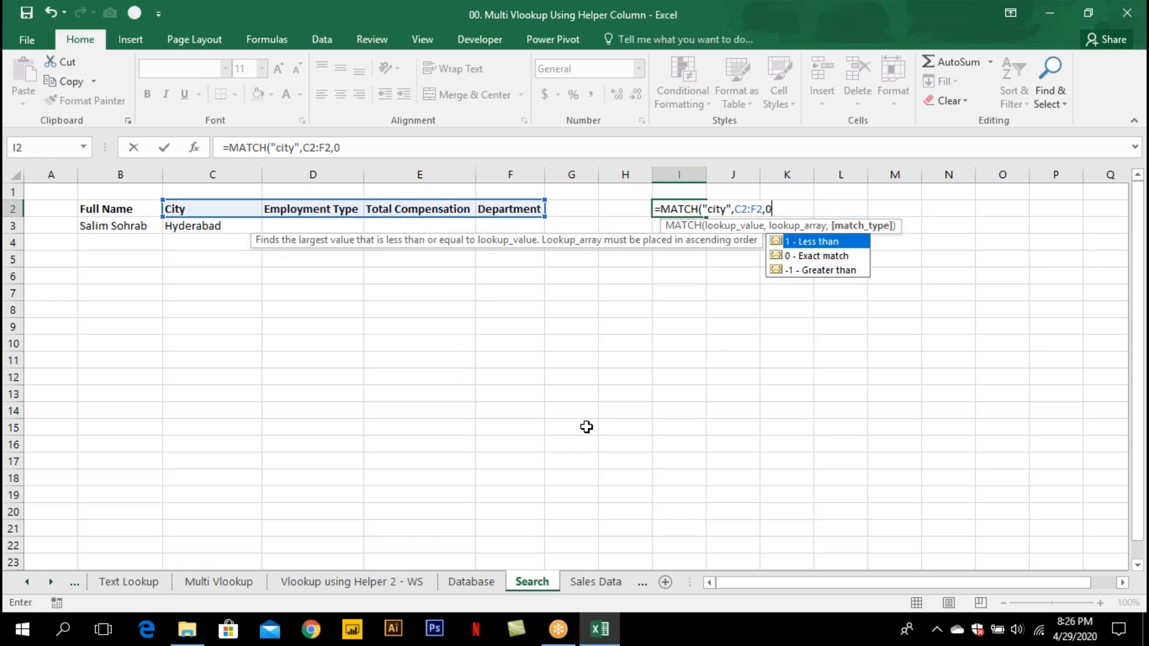
pyautogui.write(')')
pyautogui.press('Return')
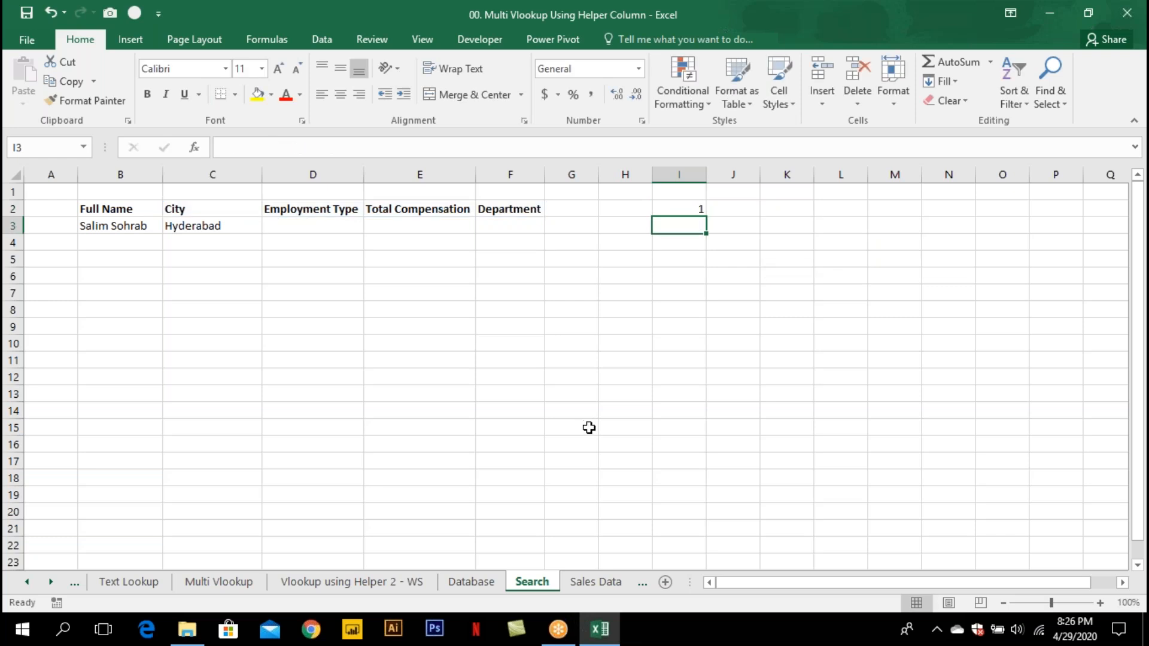
# Extend the lookup array of the MATCH formula in I2 to B2:F2 and review the formula.
pyautogui.click(695, 209)
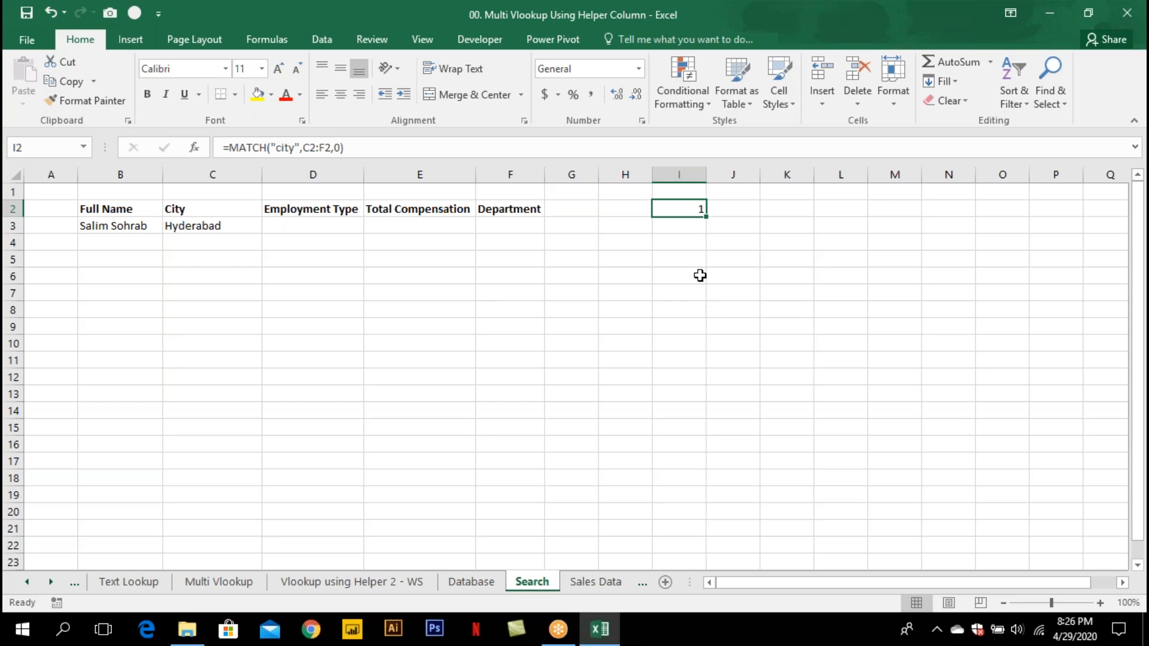
pyautogui.doubleClick(672, 208)
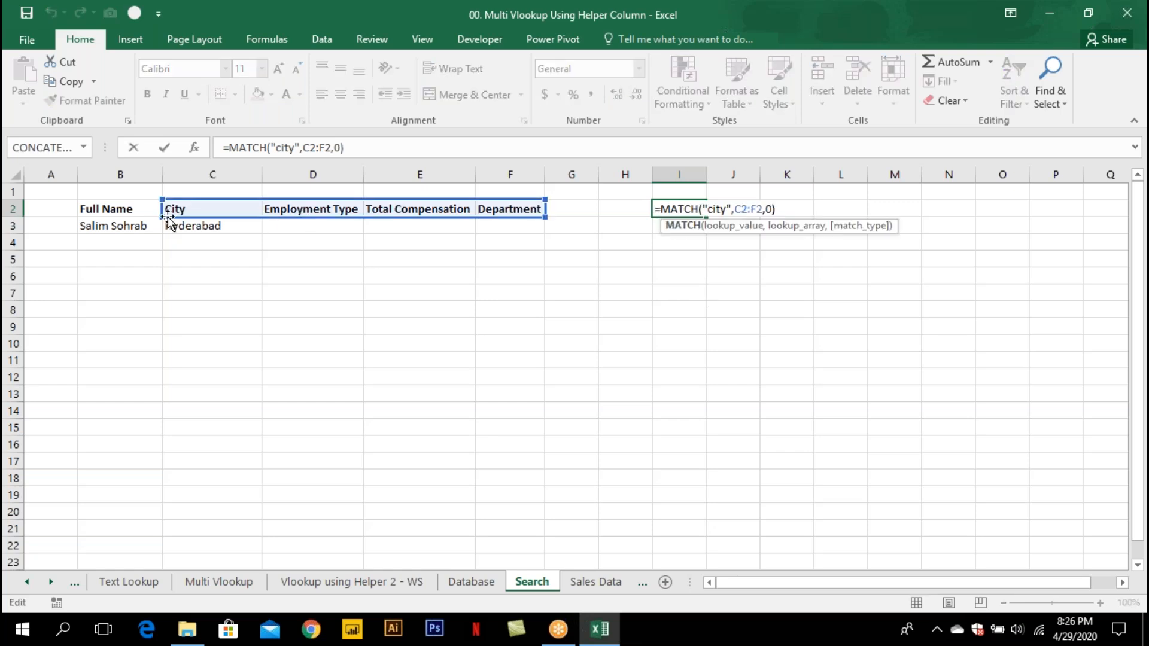
pyautogui.moveTo(161, 217); pyautogui.dragTo(78, 217)
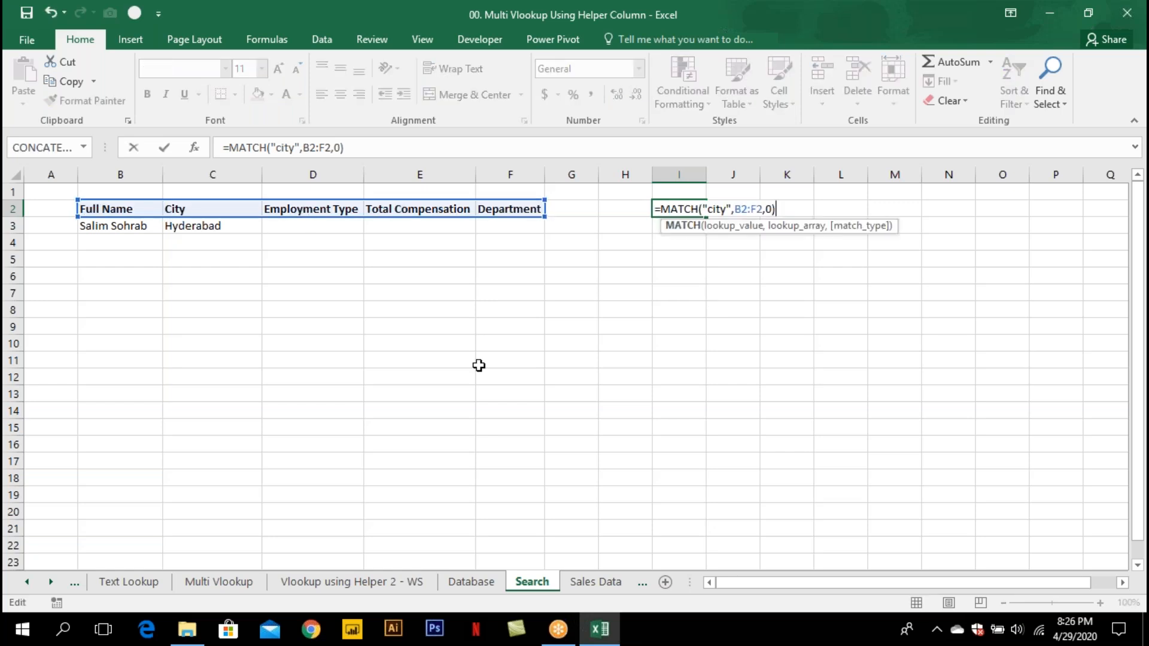
pyautogui.press('Return')
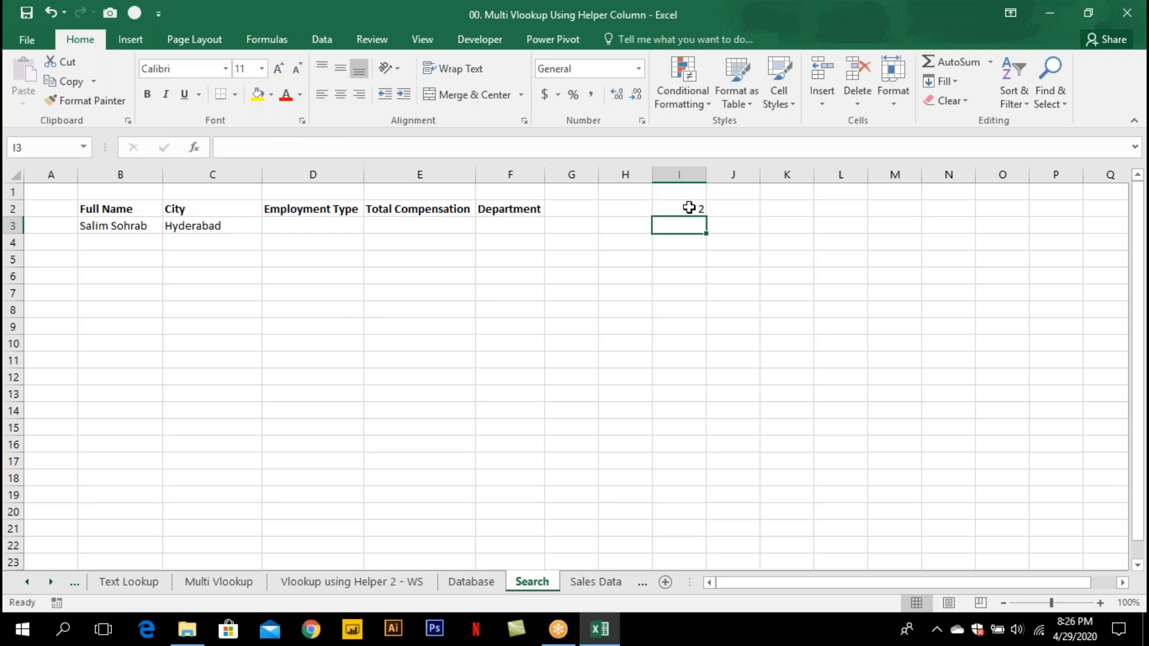
pyautogui.click(220, 226)
pyautogui.doubleClick(686, 213)
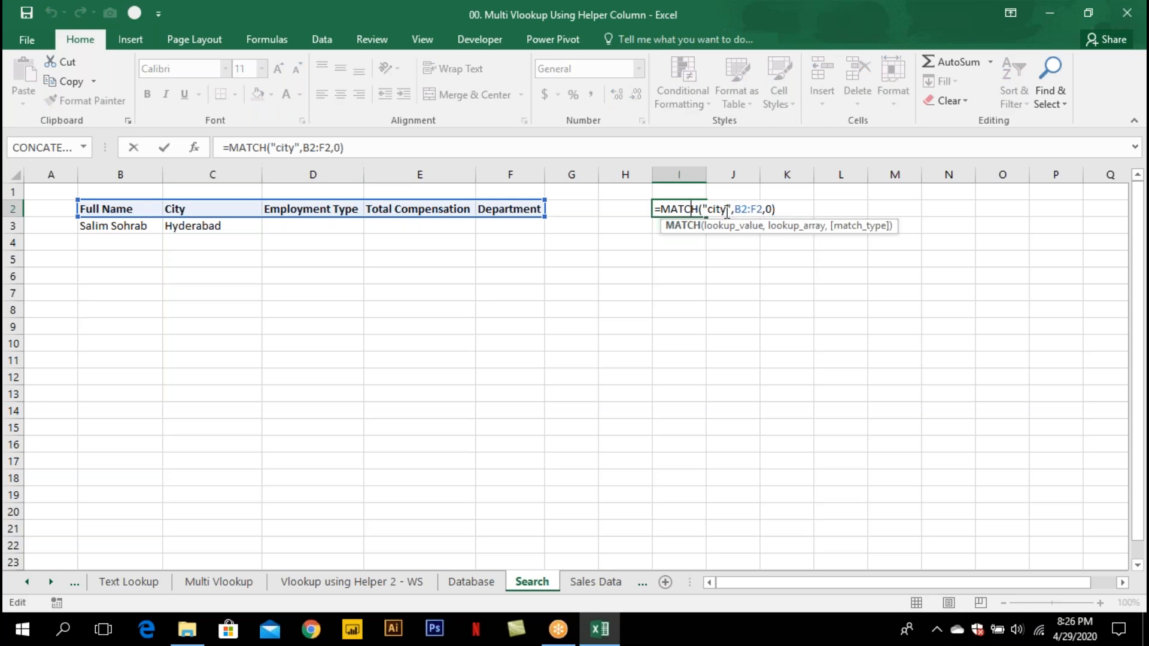
pyautogui.press('Escape')
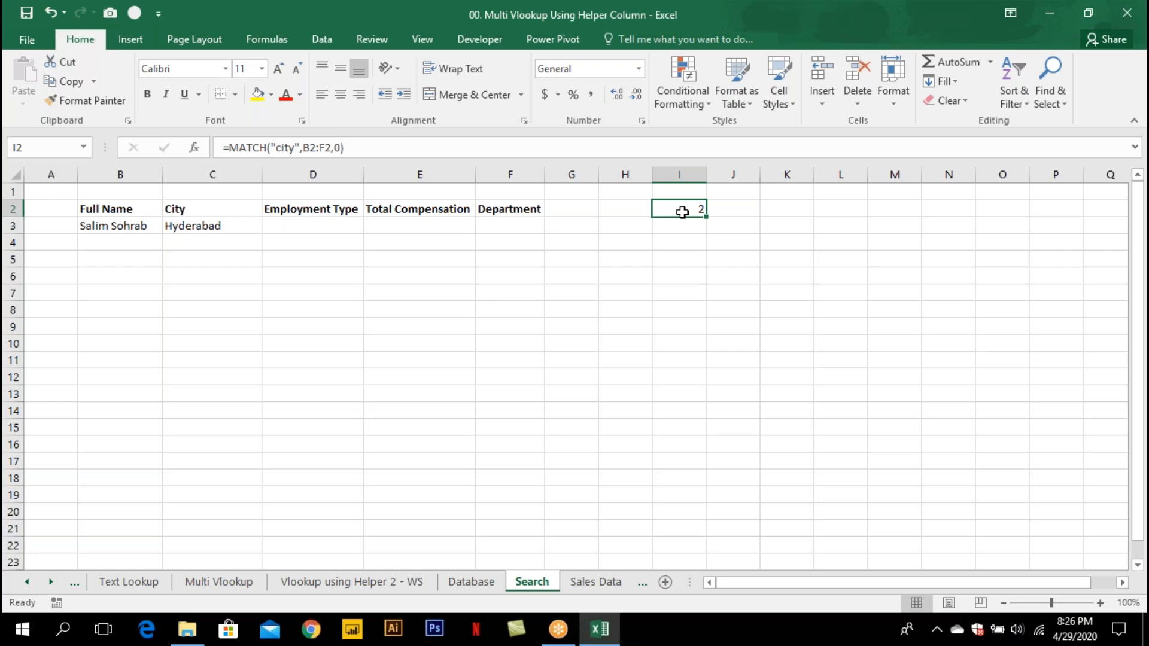
# Replace the column index 3 in C3's VLOOKUP with MATCH(C2,Database!$D$1:$O$1,0).
pyautogui.doubleClick(214, 225)
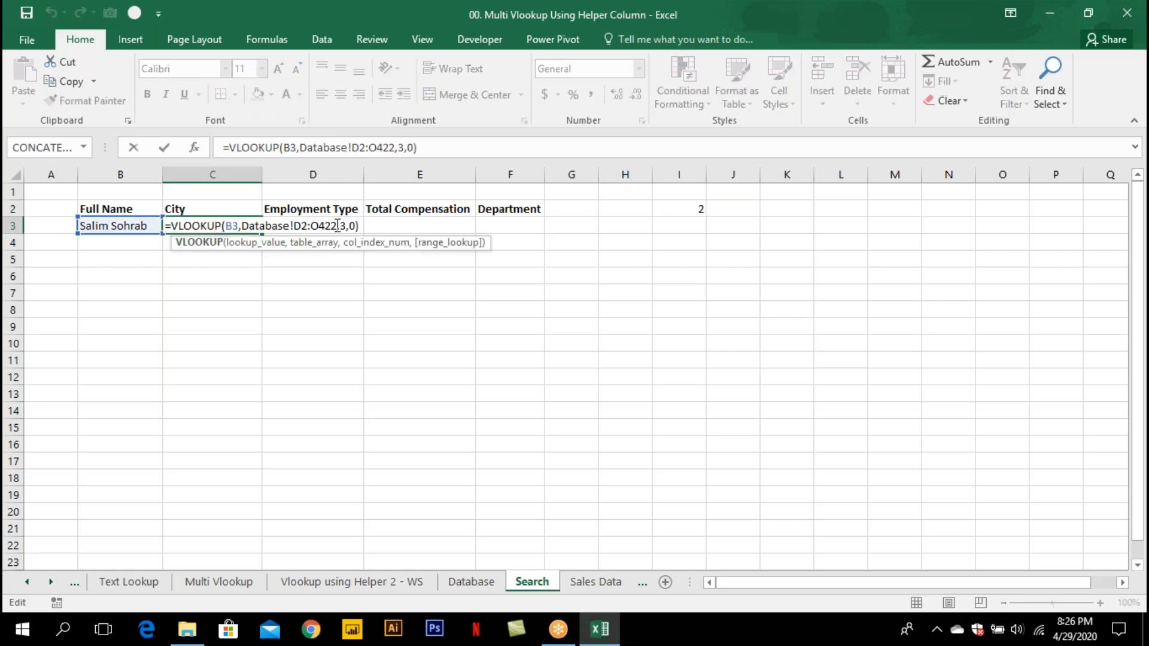
pyautogui.doubleClick(342, 226)
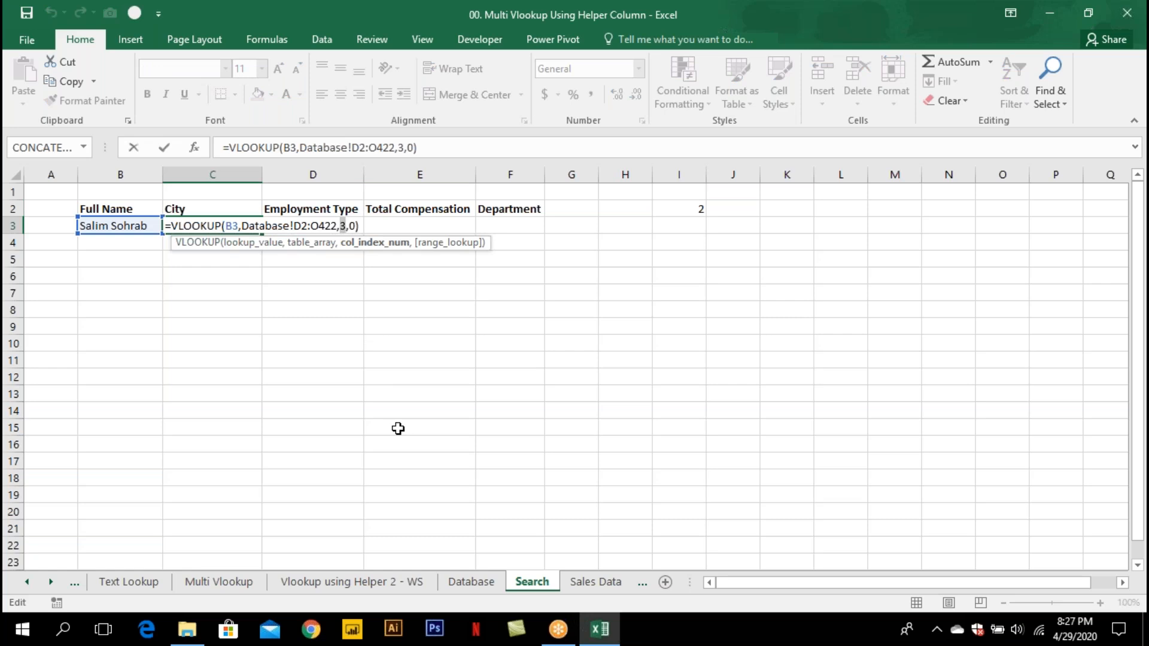
pyautogui.write('match(')
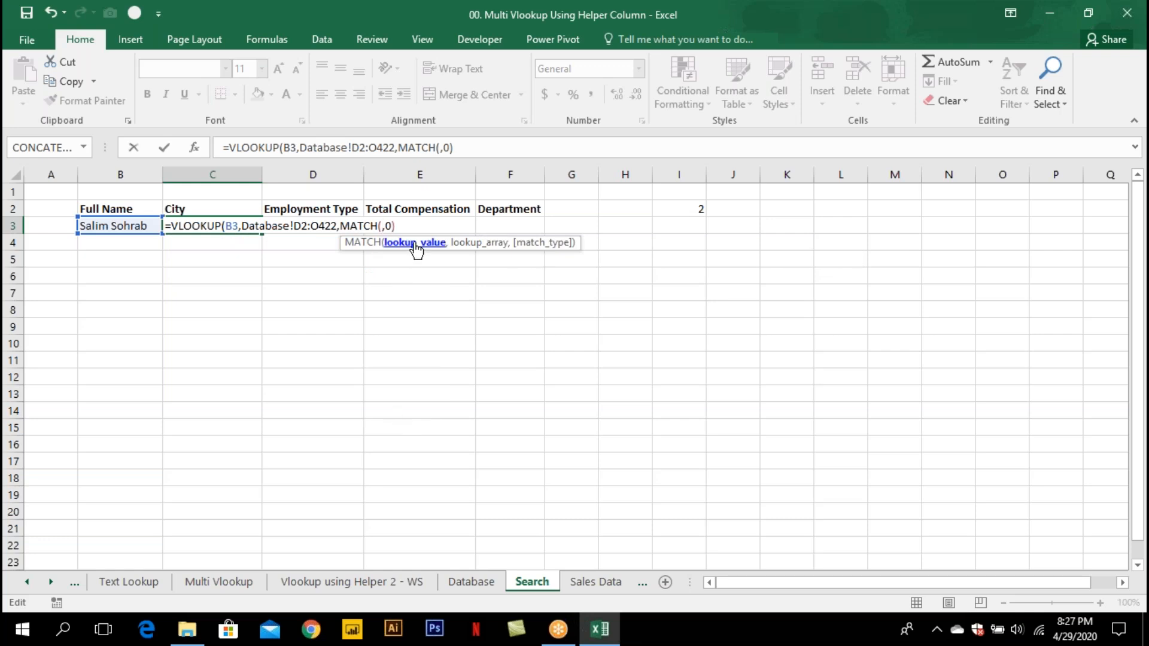
pyautogui.click(243, 208)
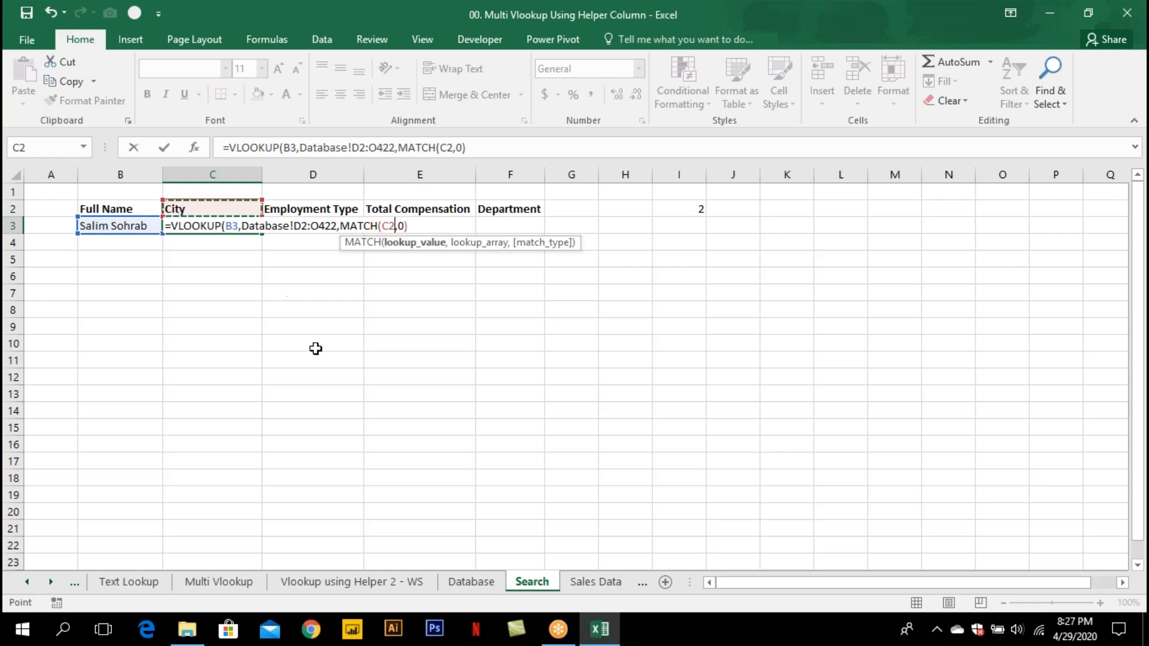
pyautogui.write(',')
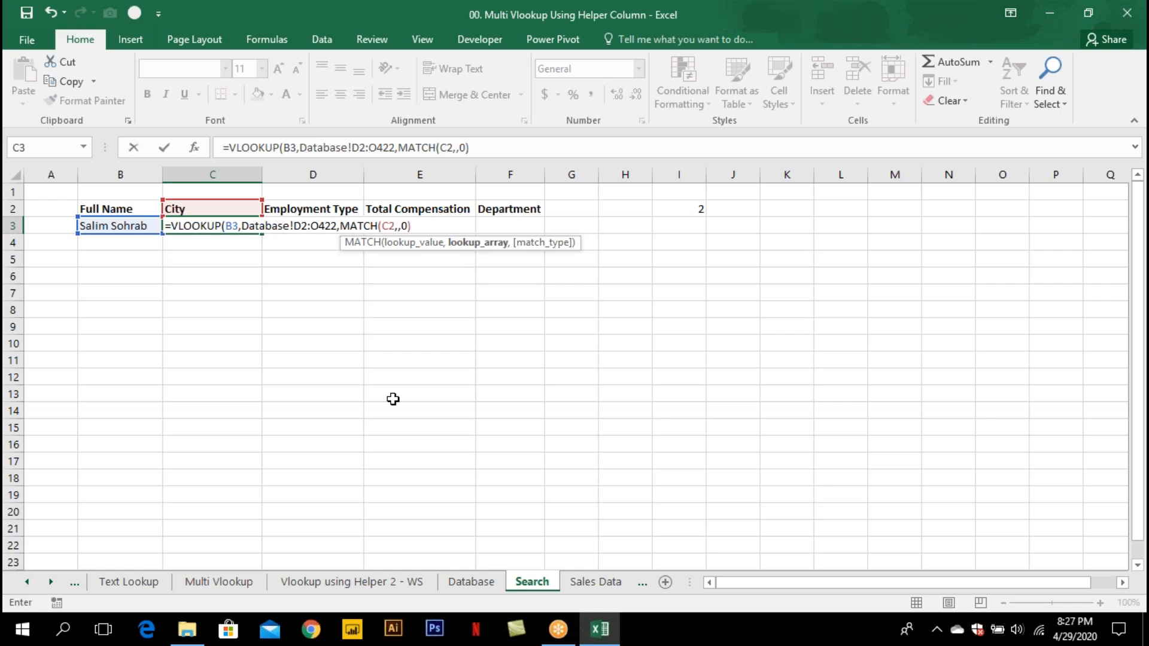
pyautogui.click(464, 583)
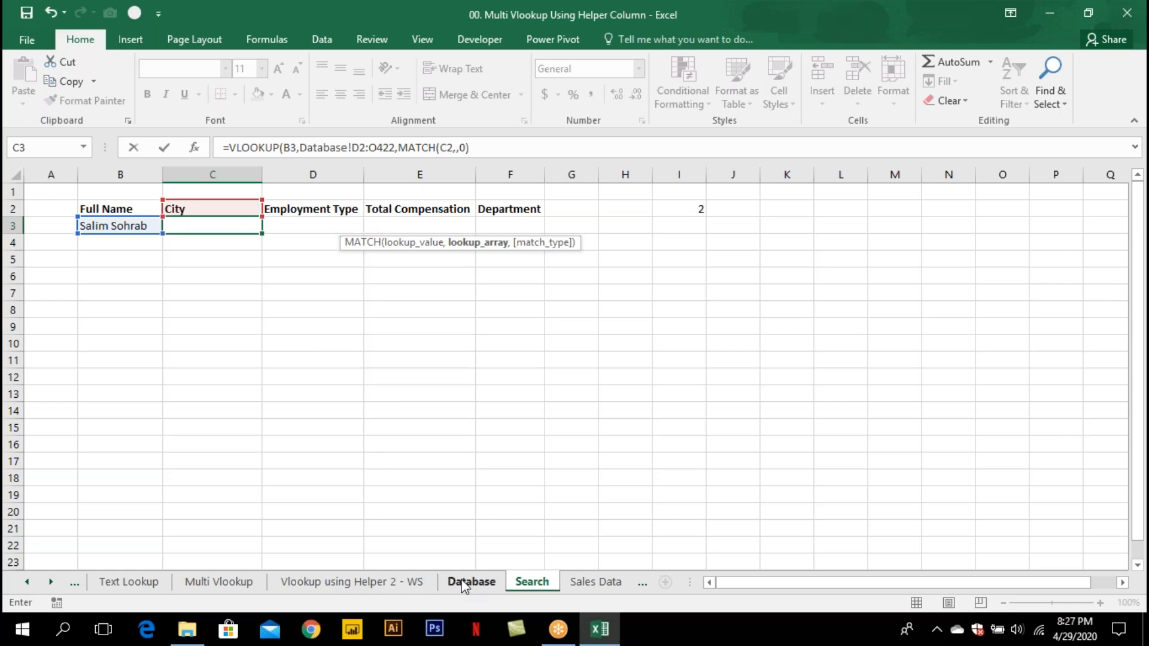
pyautogui.click(197, 195)
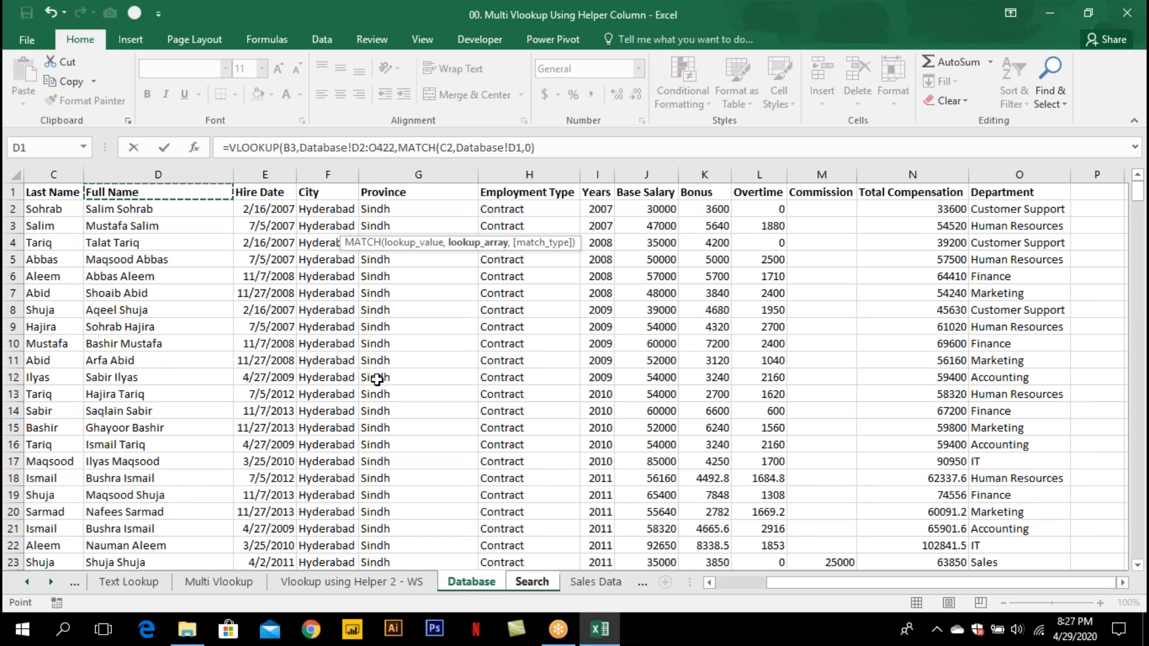
pyautogui.hotkey('ctrl', 'shift', 'Right')
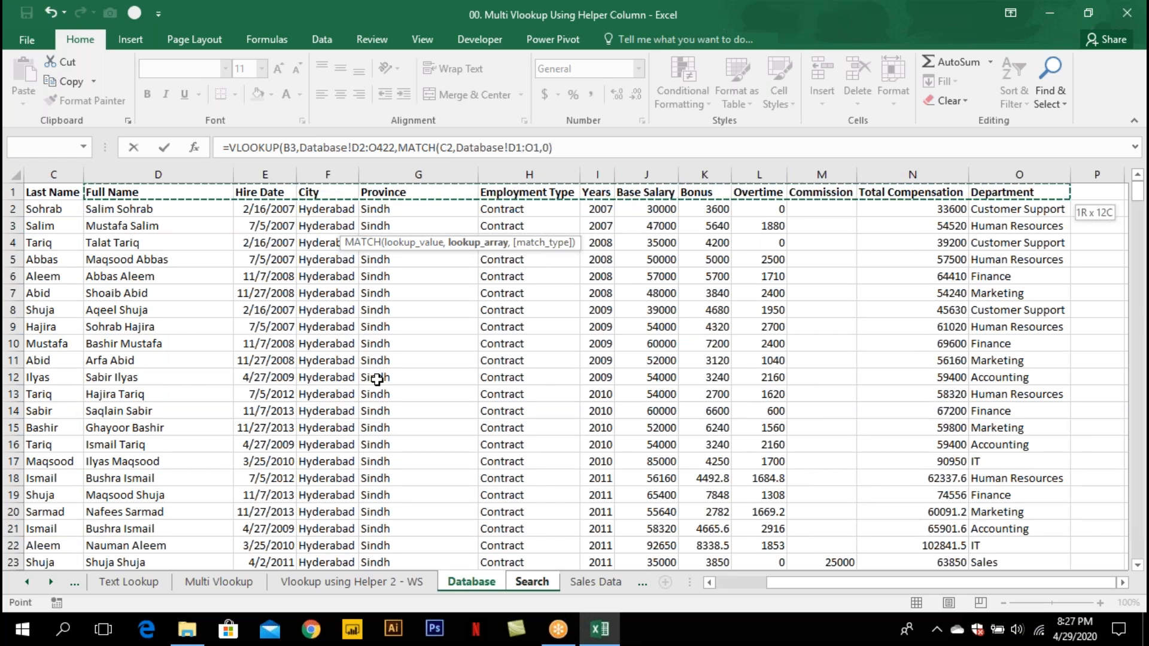
pyautogui.press('F4')
pyautogui.press('Right')
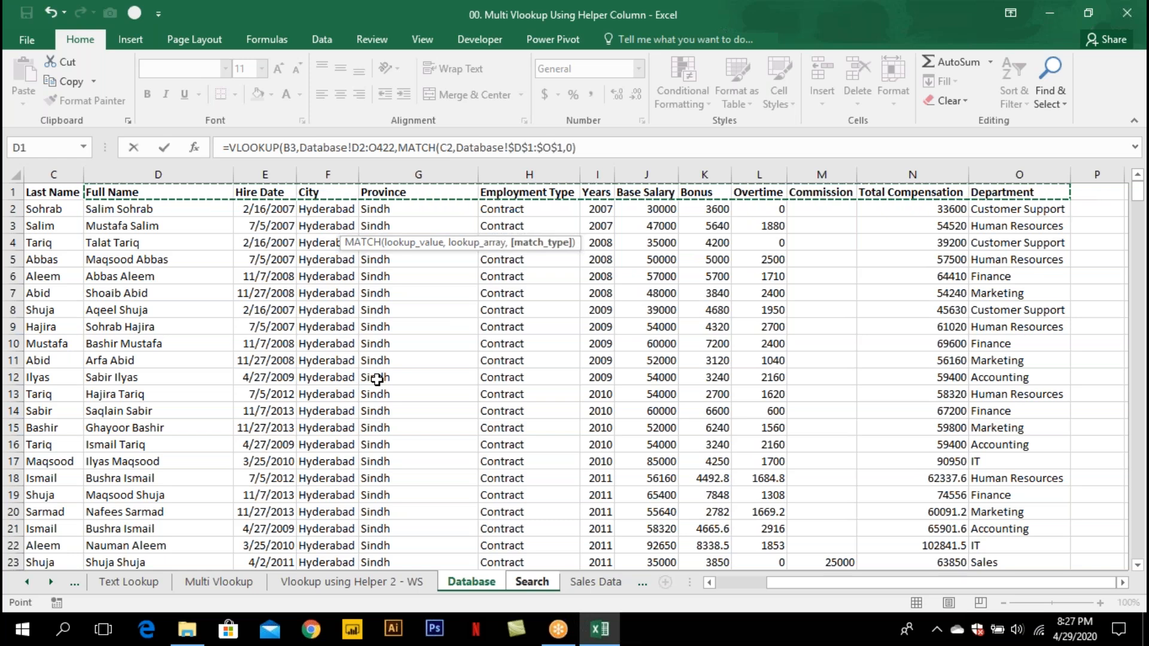
pyautogui.write(',0')
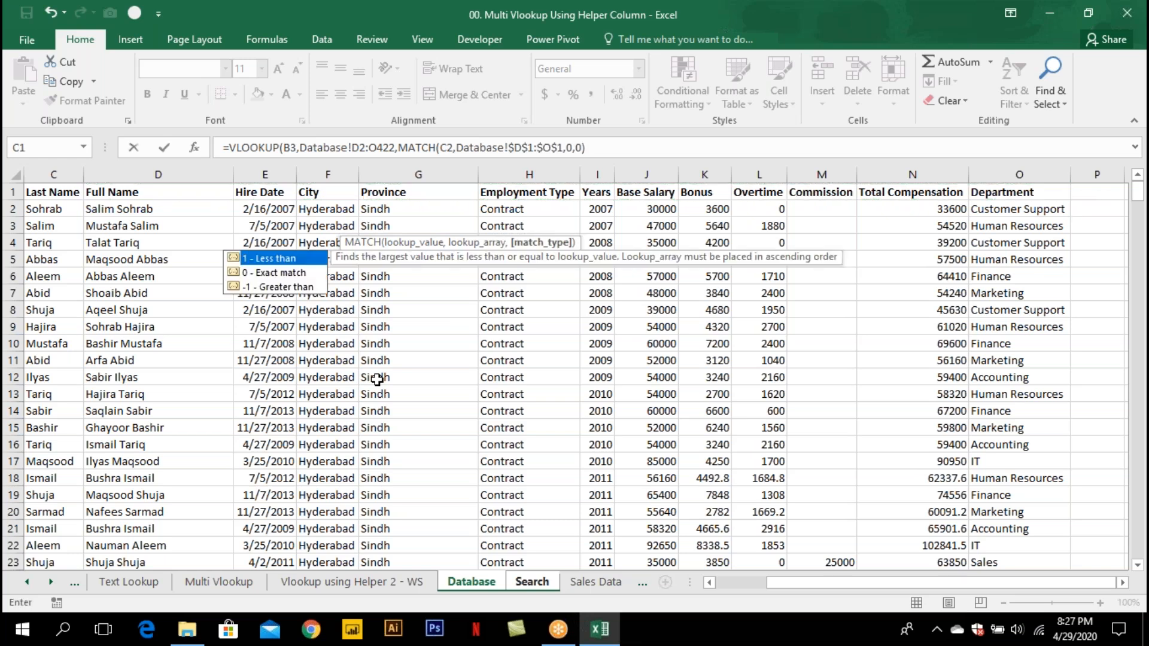
pyautogui.write(')')
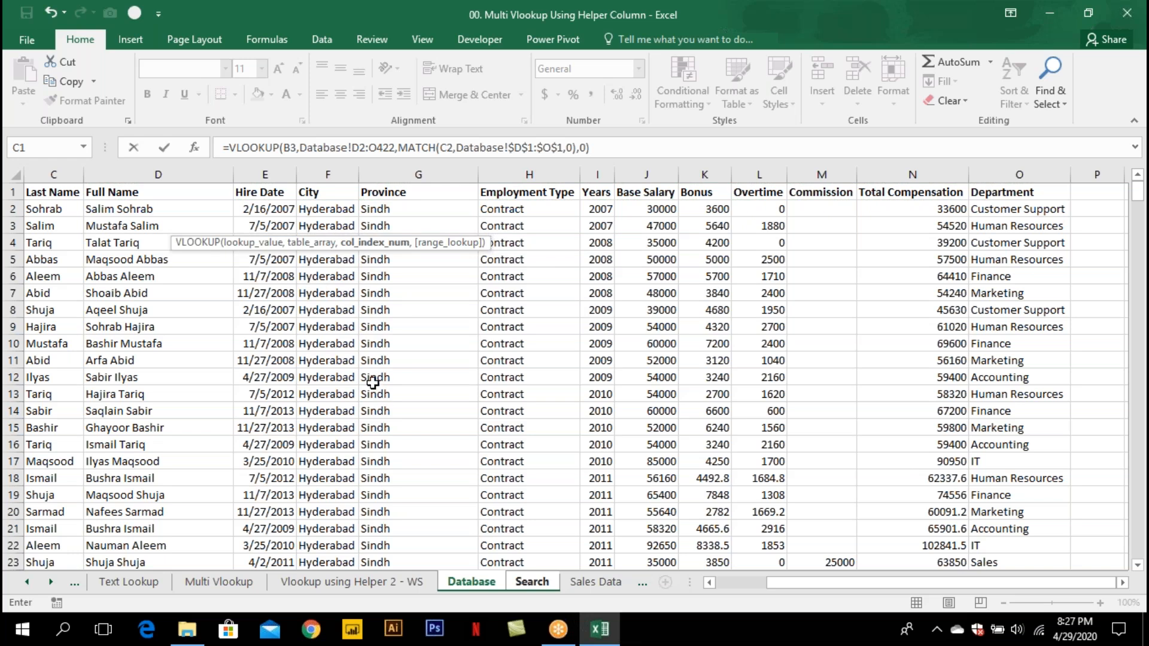
# Copy the MATCH part of C3's formula, swap it with 3 and back for comparison, and enter the formula with MATCH.
pyautogui.click(409, 147)
pyautogui.moveTo(409, 147); pyautogui.dragTo(573, 148)
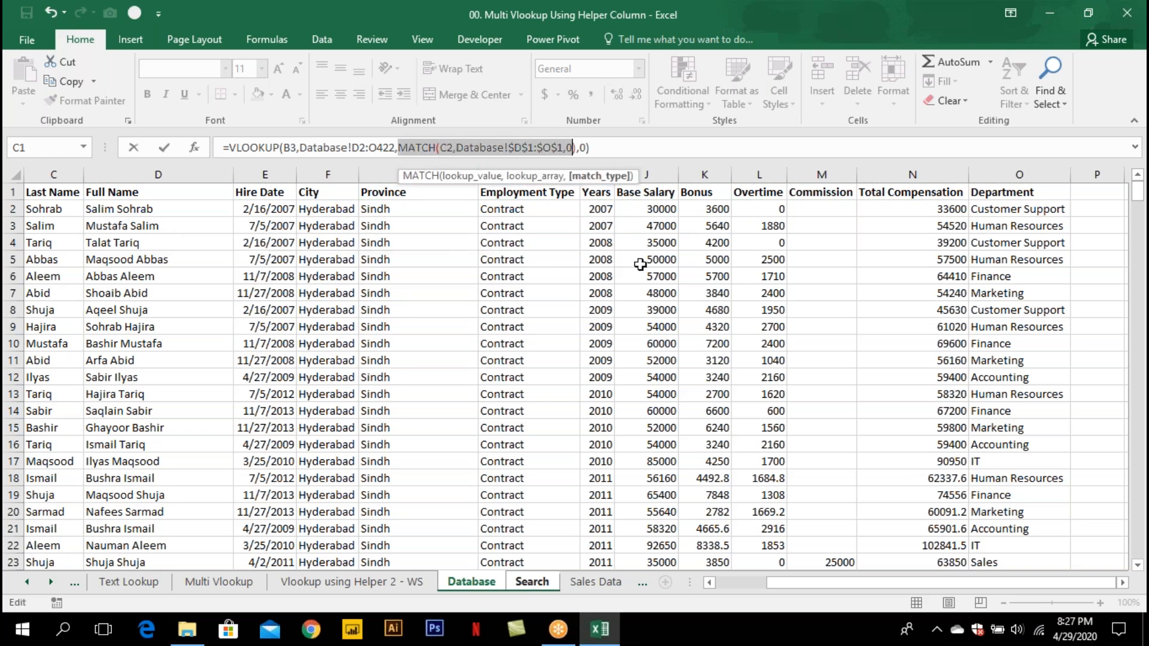
pyautogui.hotkey('shift', 'Right')
pyautogui.hotkey('ctrl', 'c')
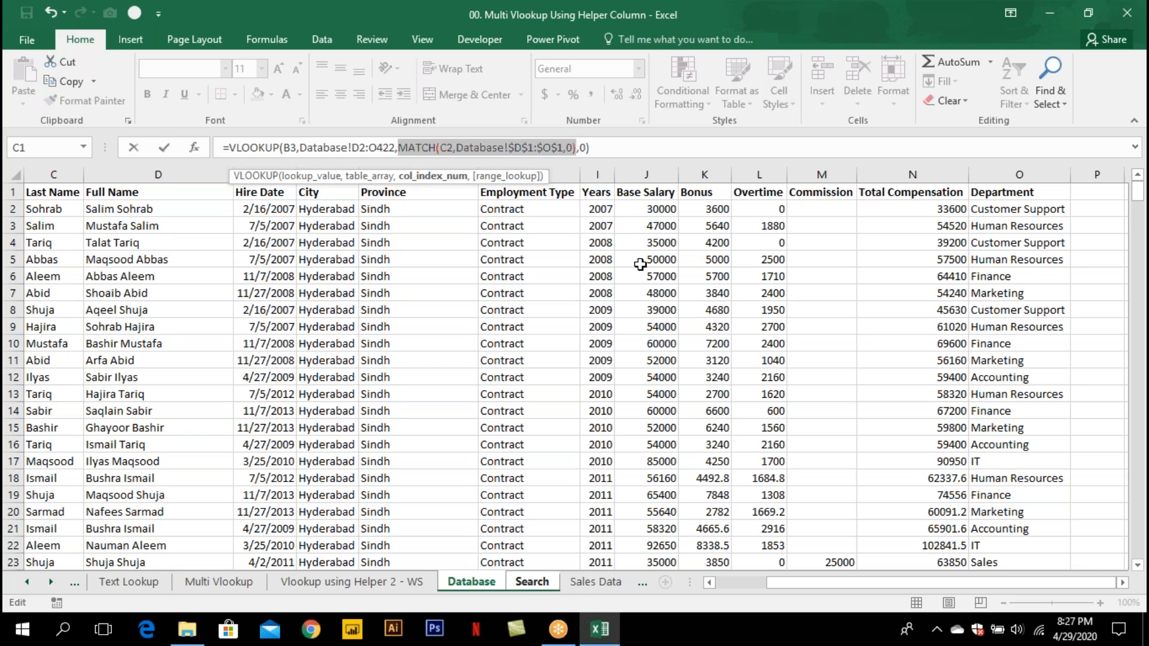
pyautogui.write('3')
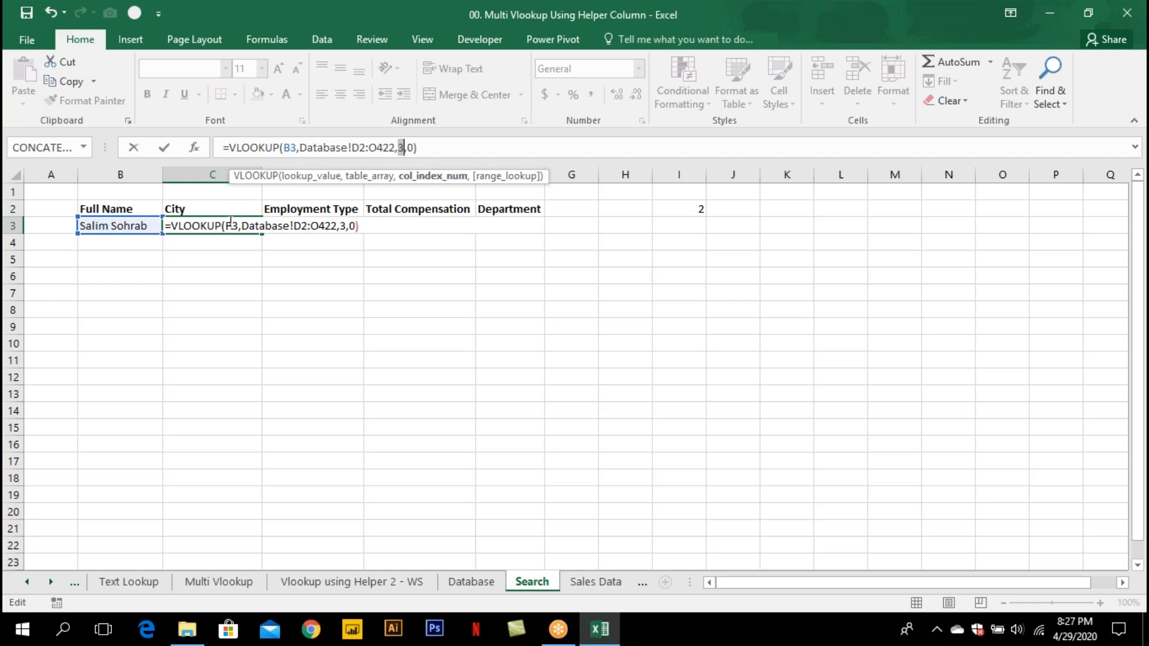
pyautogui.hotkey('ctrl', 'v')
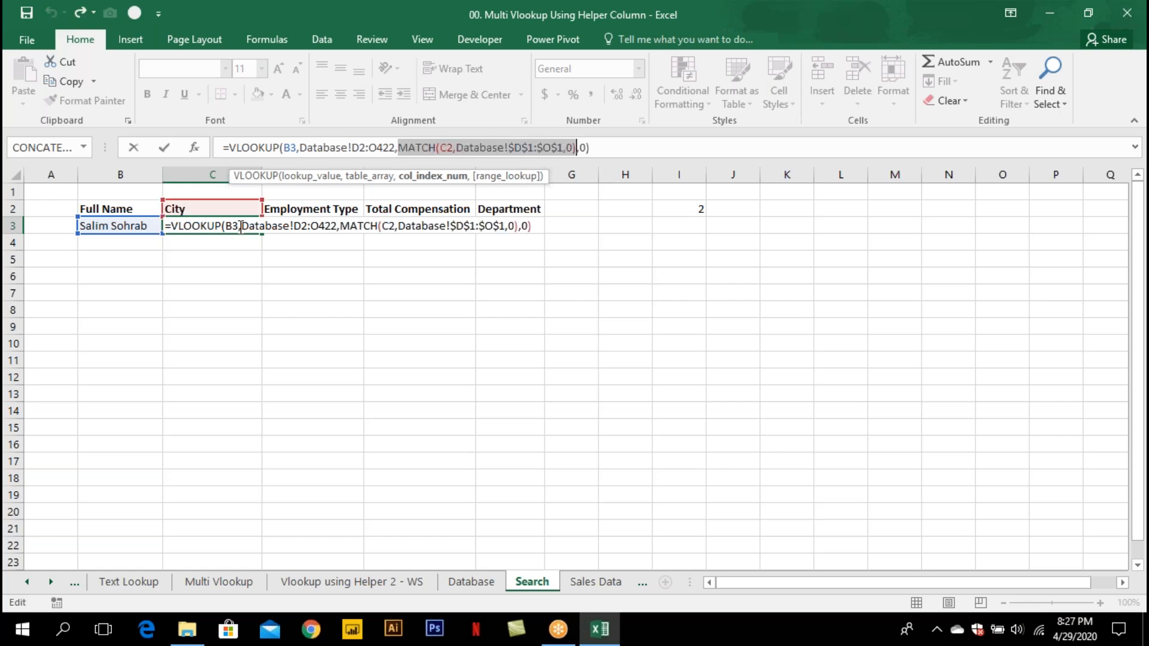
pyautogui.press('Return')
# Try filling the VLOOKUP and MATCH formula from C3 into D3 and review the copied references.
pyautogui.click(240, 227)
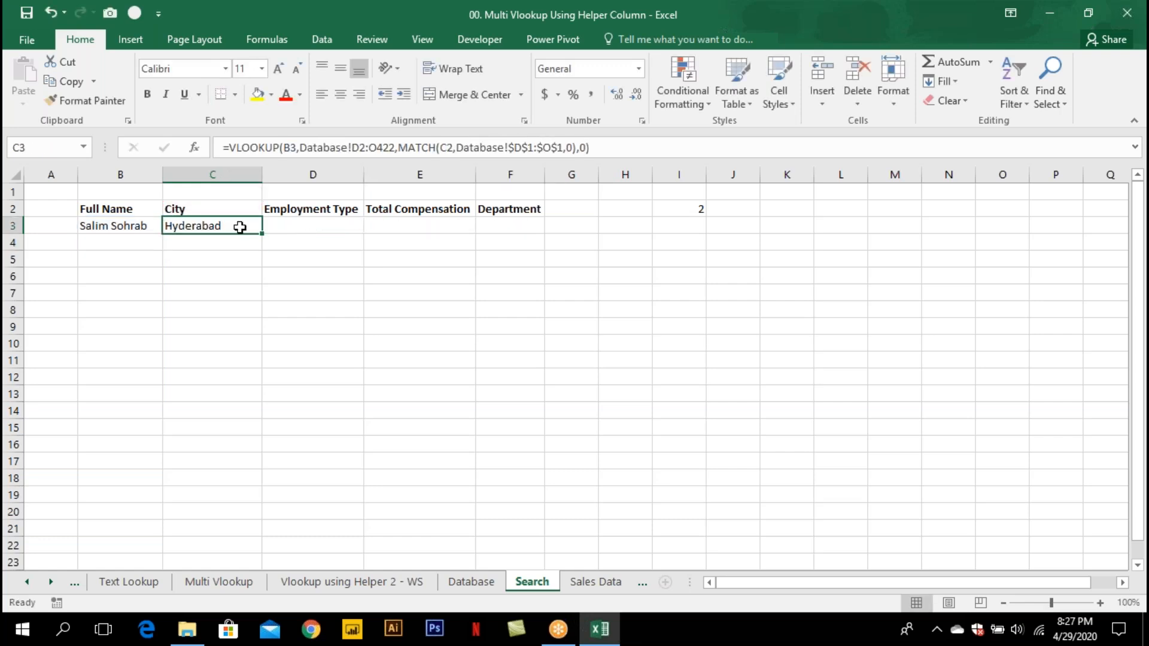
pyautogui.moveTo(261, 233); pyautogui.dragTo(358, 232)
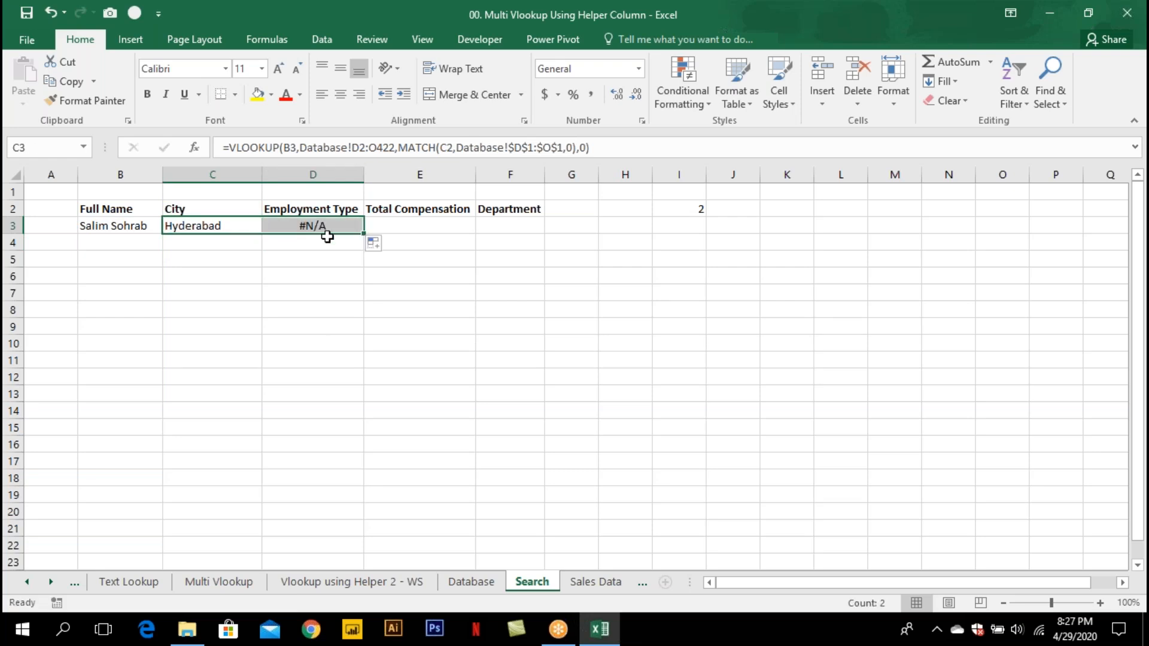
pyautogui.doubleClick(329, 225)
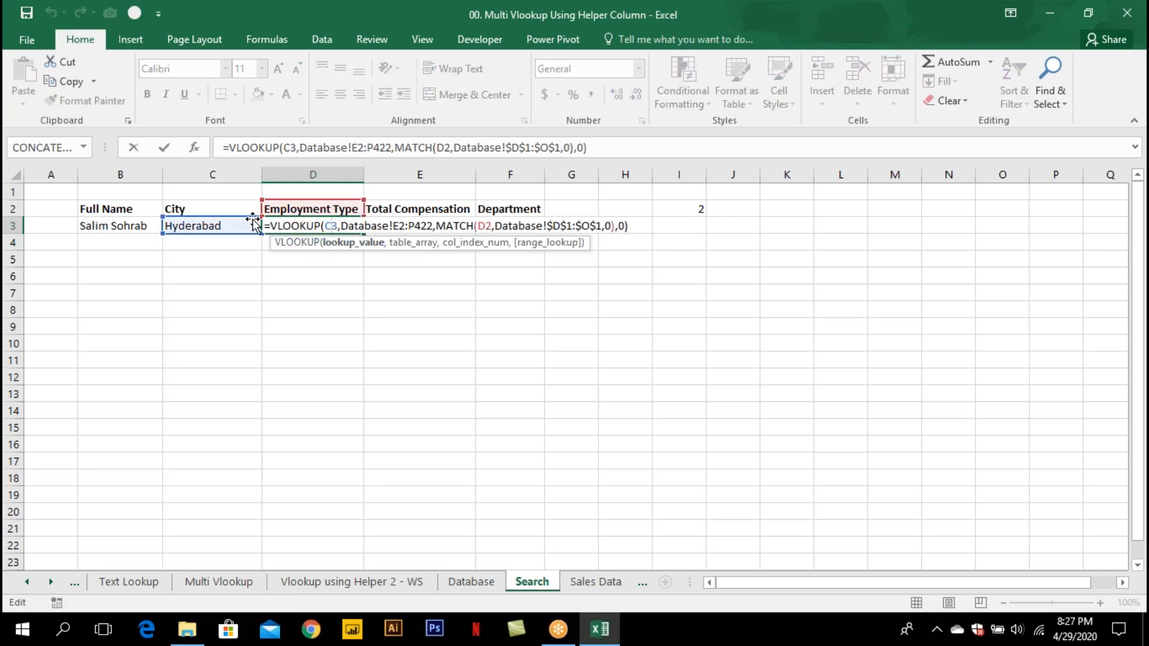
pyautogui.press('Escape')
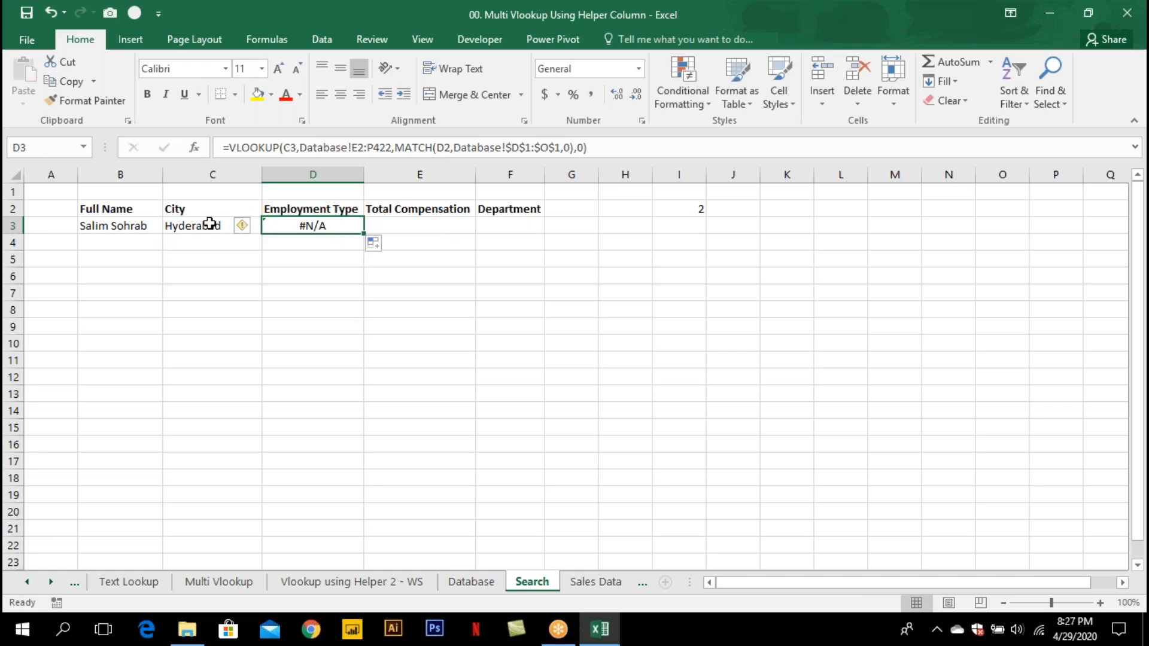
# Make the lookup value in C3's VLOOKUP absolute as $B$3.
pyautogui.doubleClick(210, 225)
pyautogui.click(239, 225)
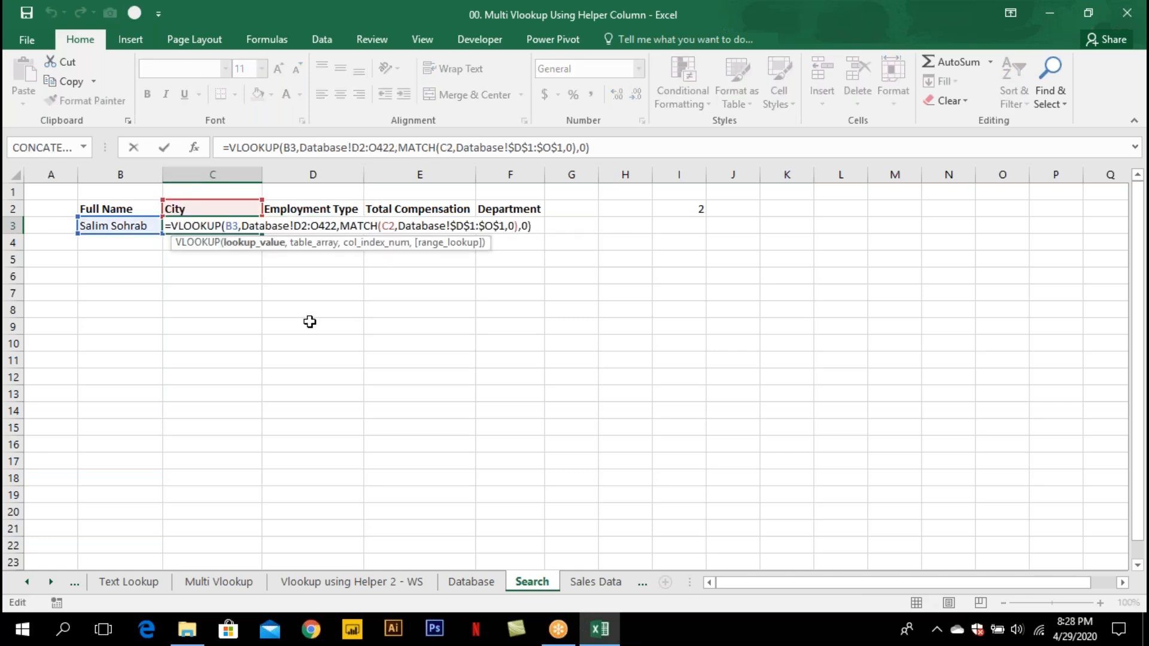
pyautogui.press('F4')
pyautogui.hotkey('ctrl', 'Return')
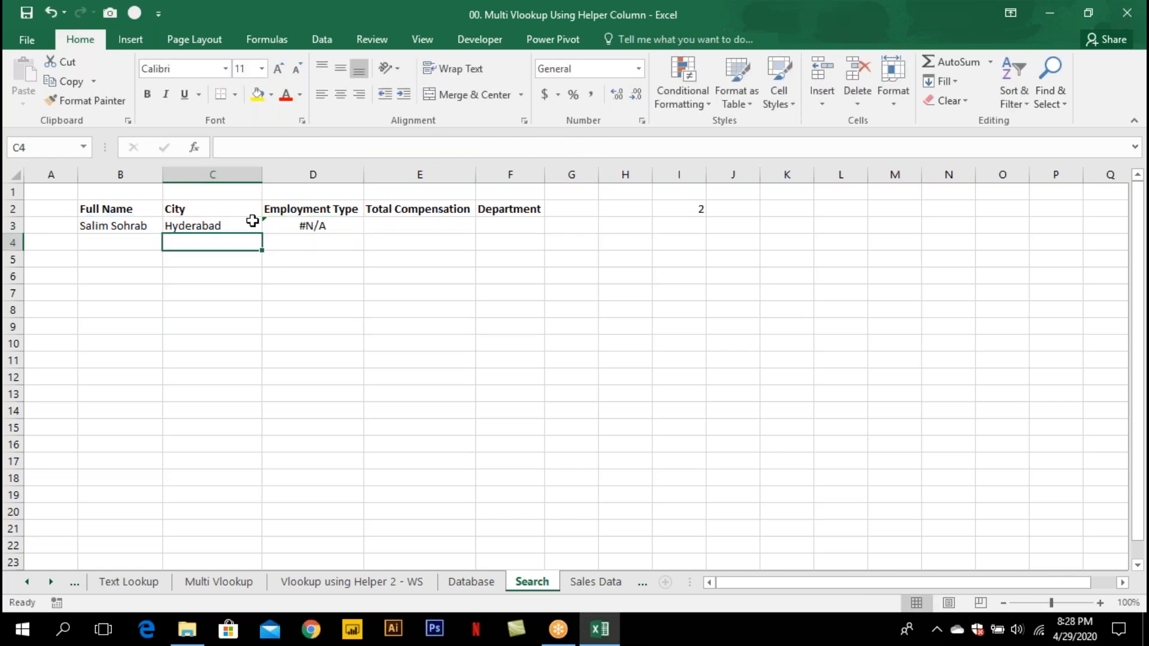
# Try filling the updated C3 formula into D3, and check it against the Employment Type header on the Database sheet.
pyautogui.moveTo(262, 234); pyautogui.dragTo(336, 239)
pyautogui.click(335, 225)
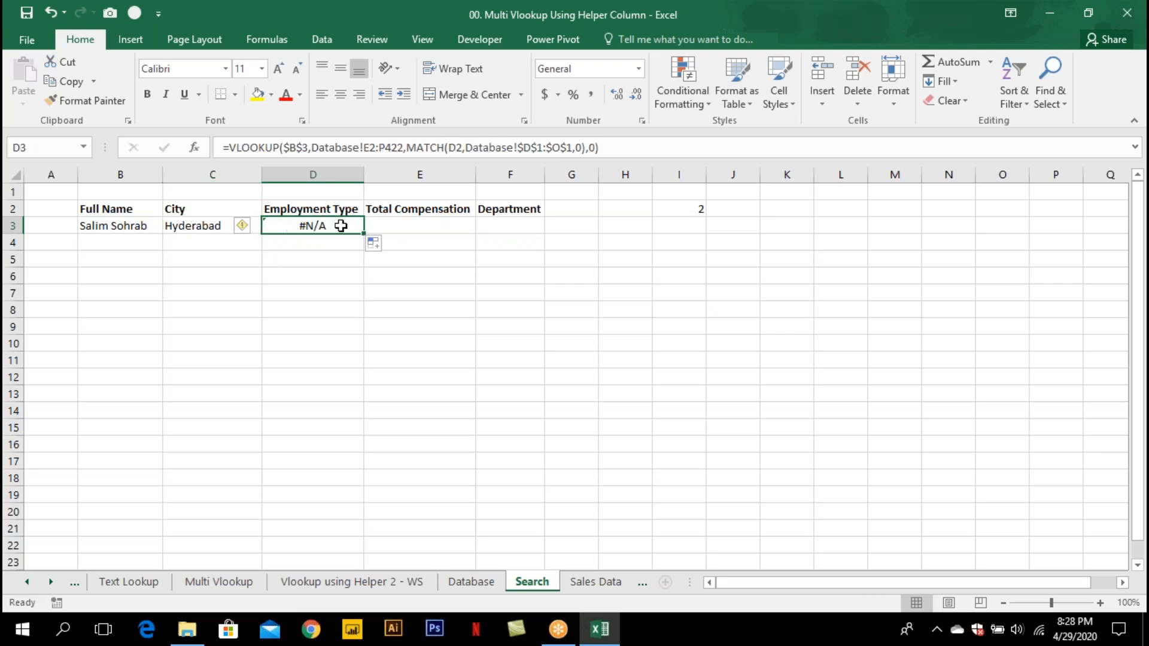
pyautogui.doubleClick(335, 225)
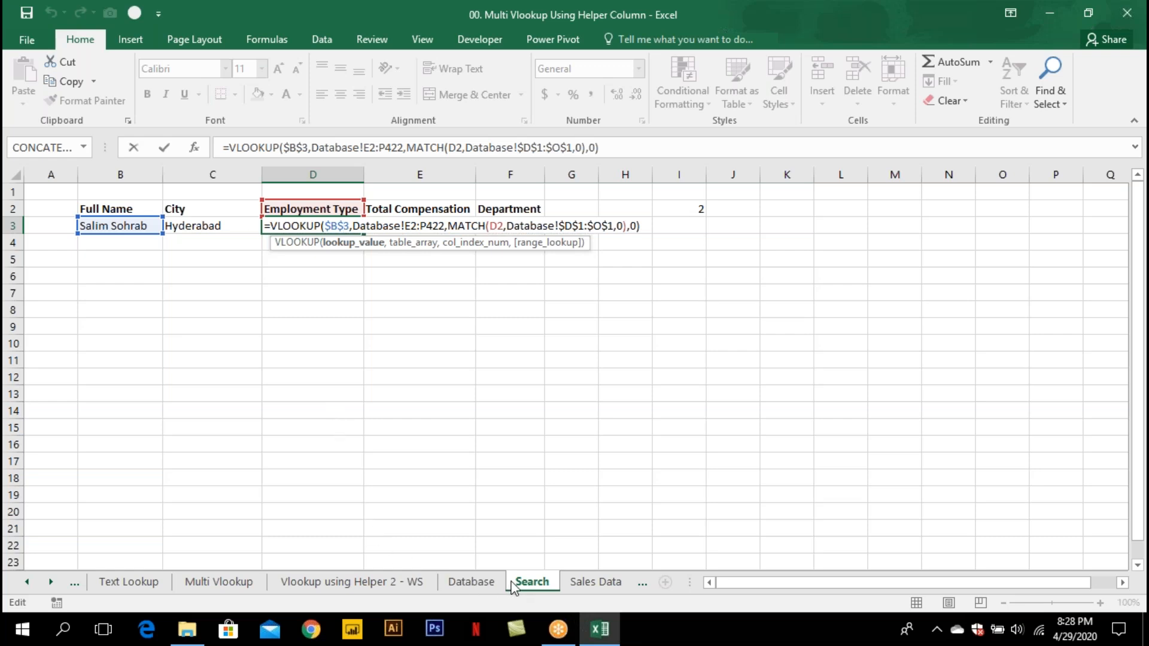
pyautogui.hotkey('ctrl', 'Return')
pyautogui.click(471, 581)
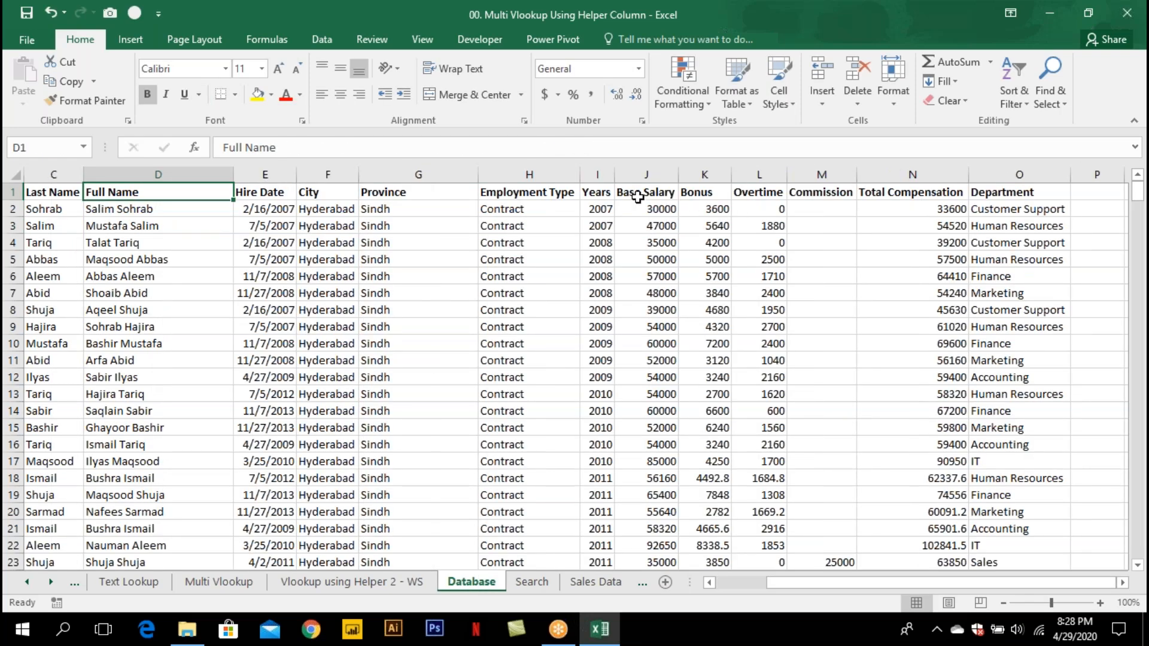
pyautogui.click(560, 193)
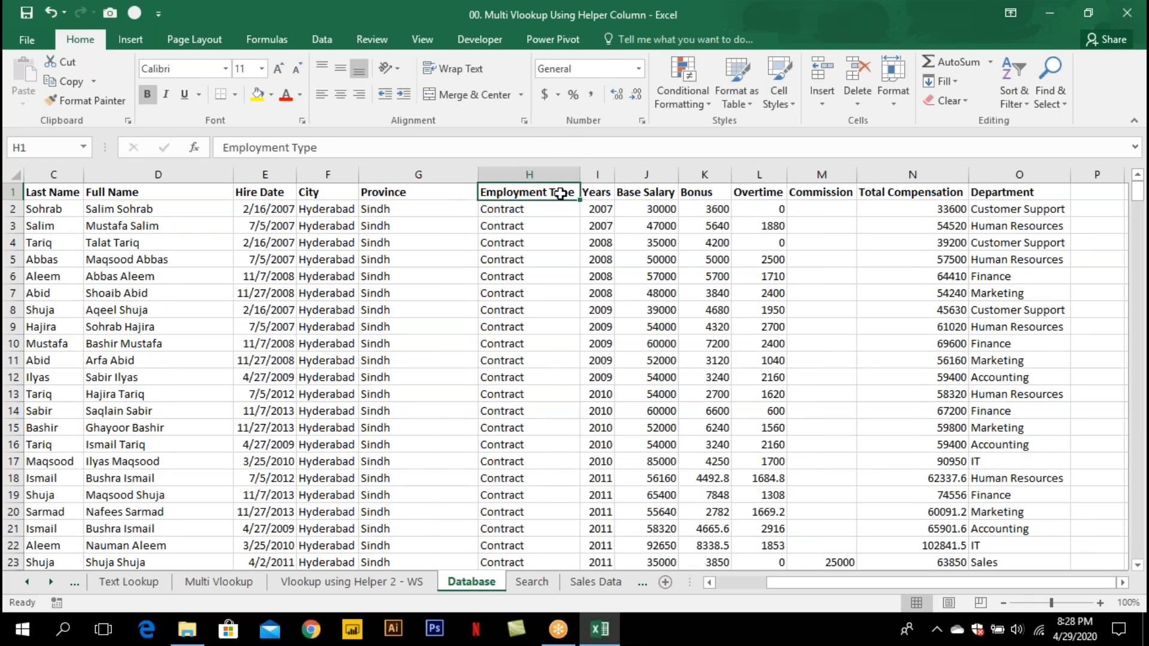
pyautogui.click(530, 582)
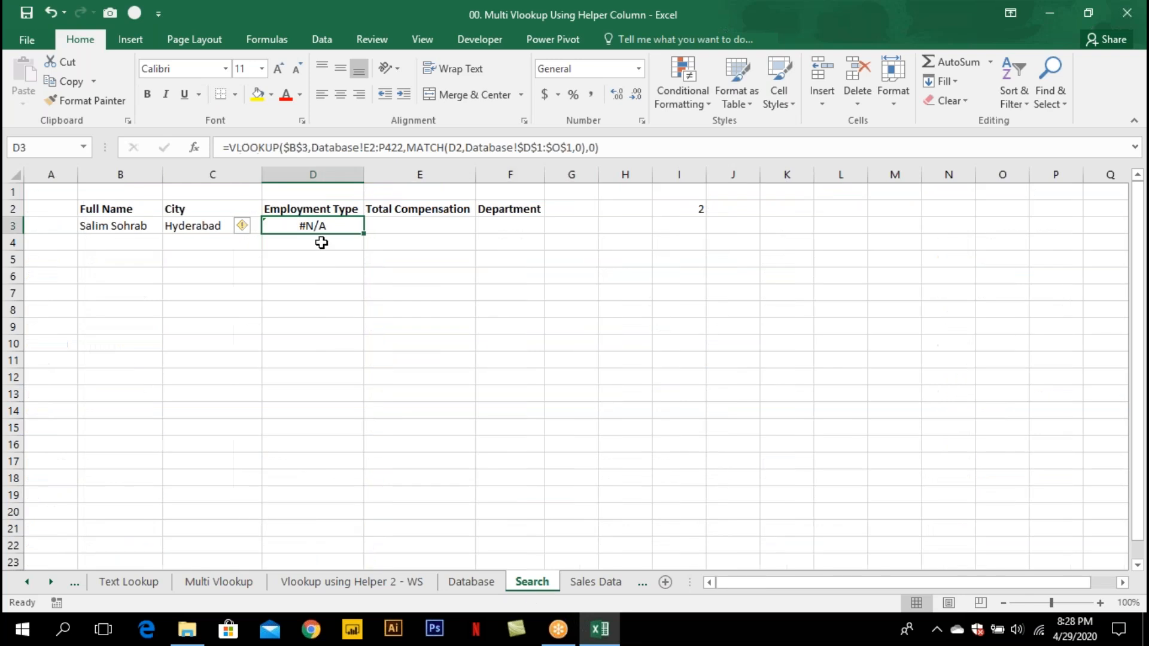
pyautogui.press('F2')
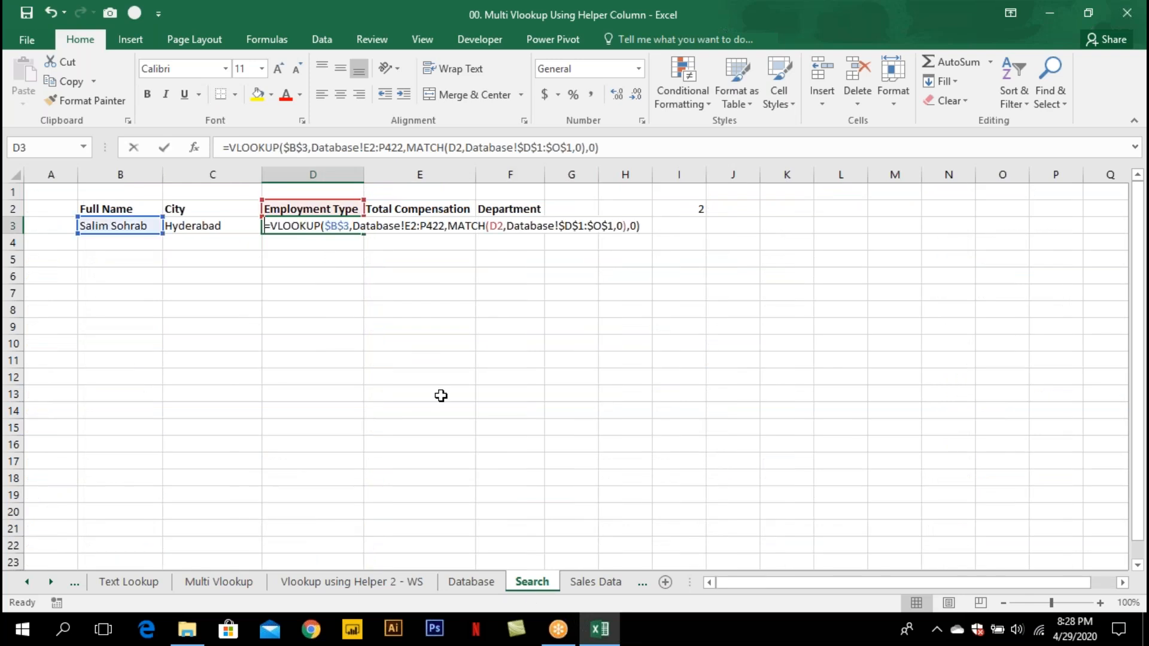
pyautogui.press('Escape')
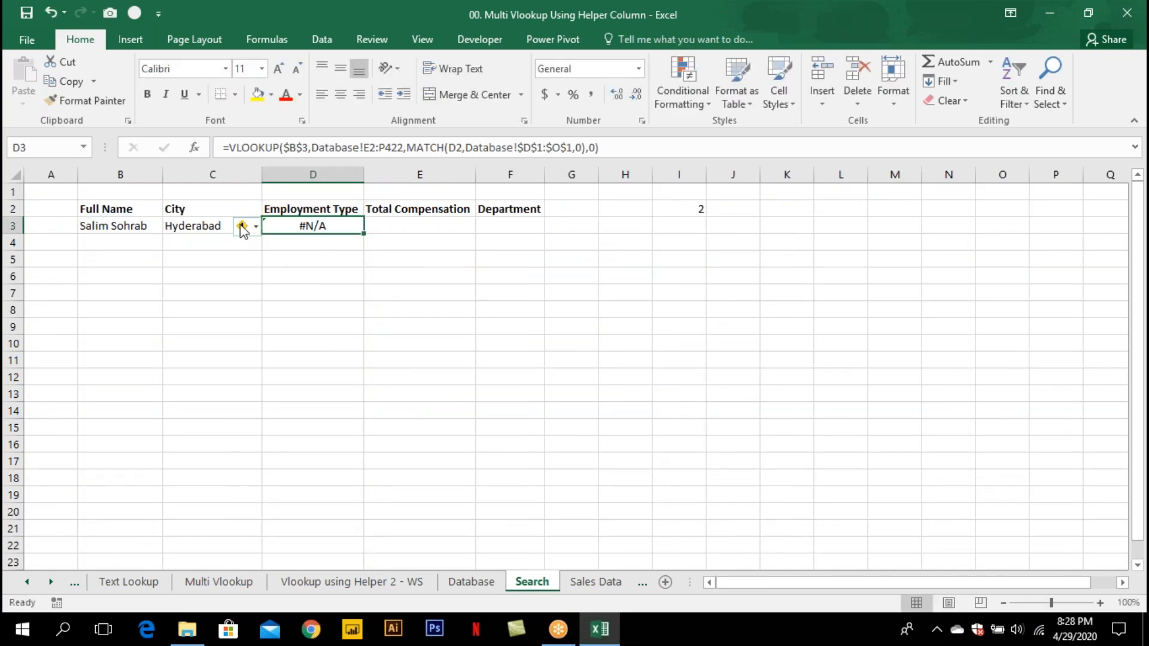
# Make the table array in C3's VLOOKUP absolute as Database!$D$2:$O$422.
pyautogui.doubleClick(219, 224)
pyautogui.click(314, 225)
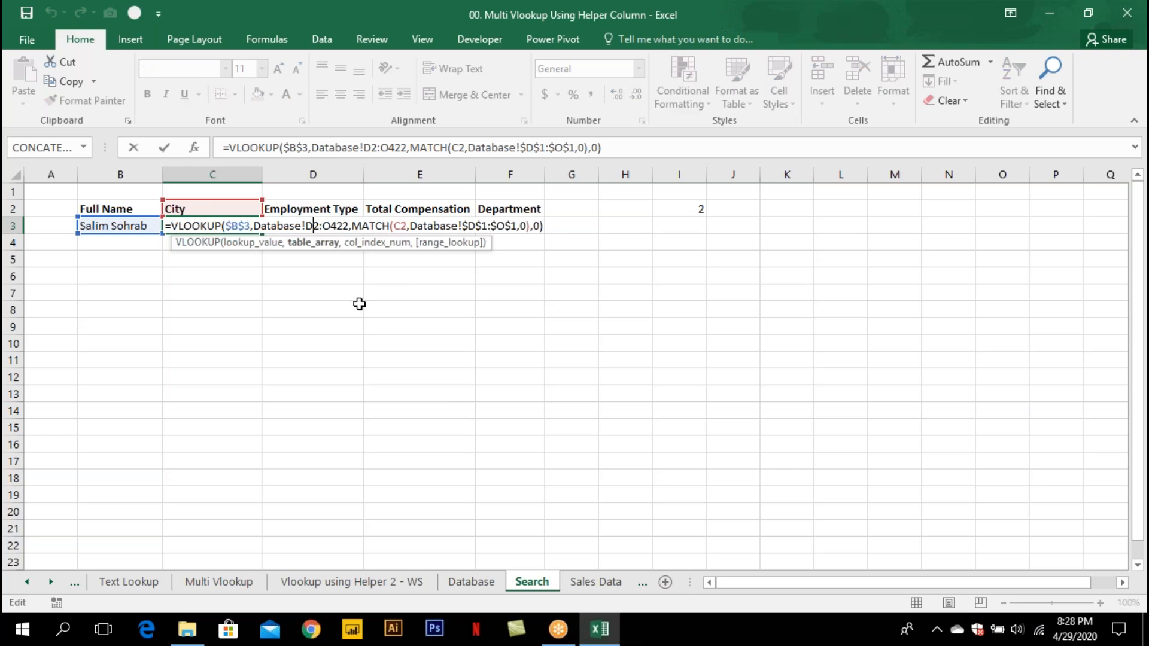
pyautogui.press('F4')
pyautogui.press('Right')
pyautogui.press('Right')
pyautogui.press('F4')
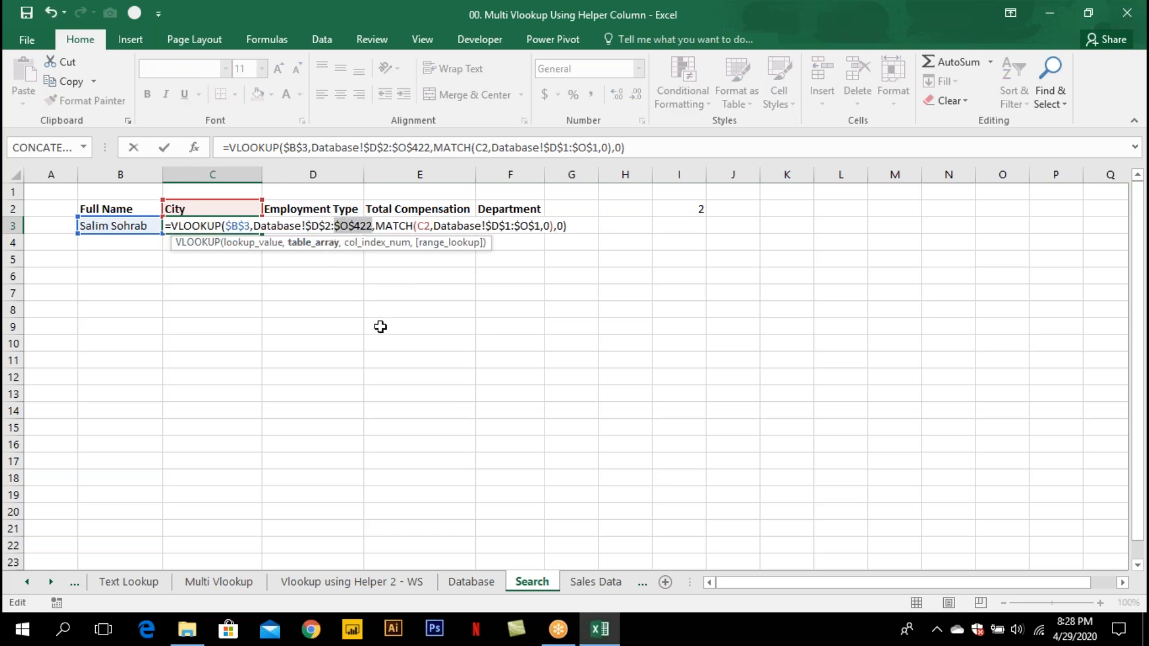
pyautogui.press('Return')
# Fill the formula from C3 across D3:F3 for Employment Type, Total Compensation and Department.
pyautogui.click(238, 230)
pyautogui.moveTo(262, 234); pyautogui.dragTo(306, 234)
pyautogui.click(333, 231)
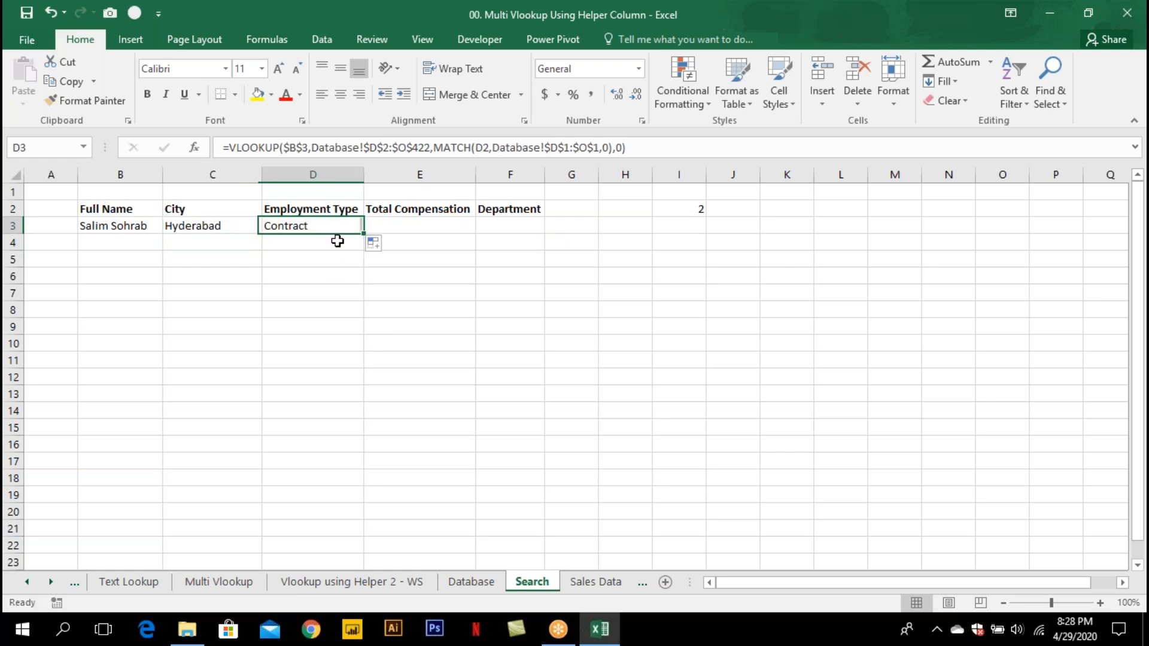
pyautogui.moveTo(363, 233); pyautogui.dragTo(522, 248)
pyautogui.click(507, 274)
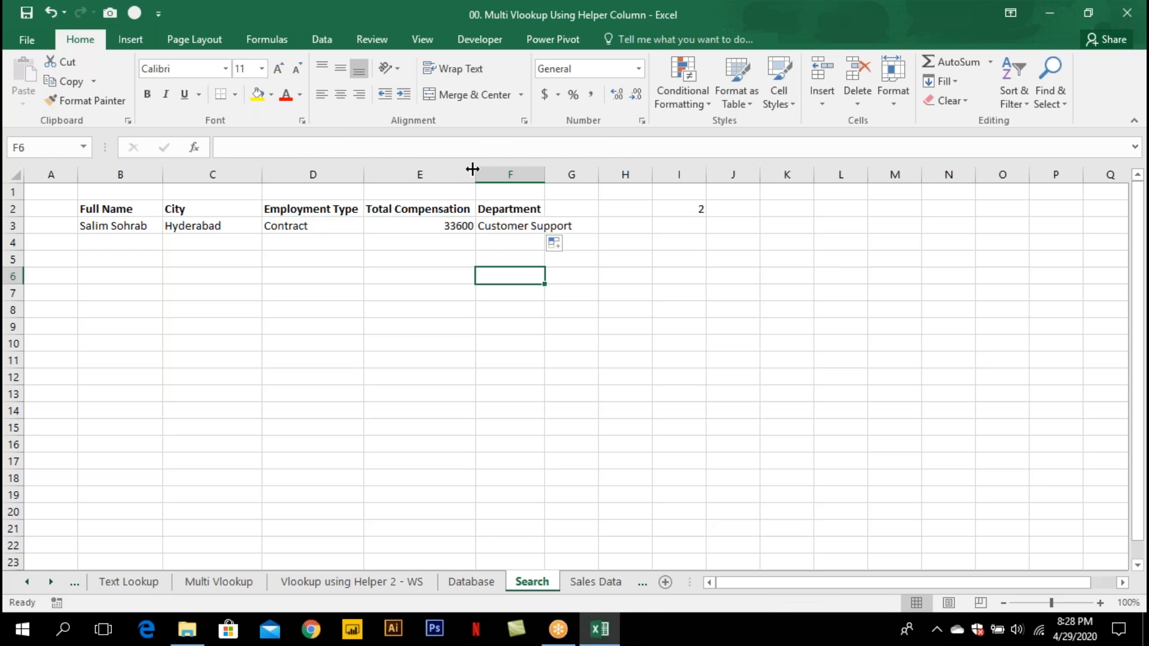
# Widen column E, fit column F to its contents, and review the formula in D3.
pyautogui.moveTo(475, 174); pyautogui.dragTo(502, 174)
pyautogui.doubleClick(571, 174)
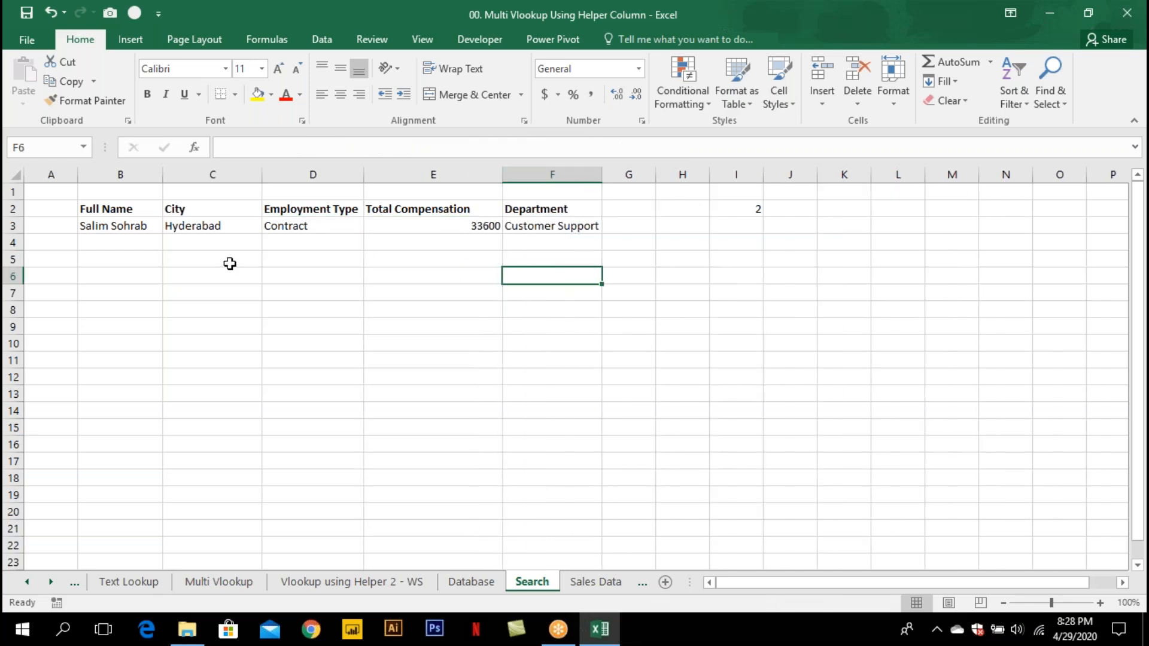
pyautogui.doubleClick(299, 226)
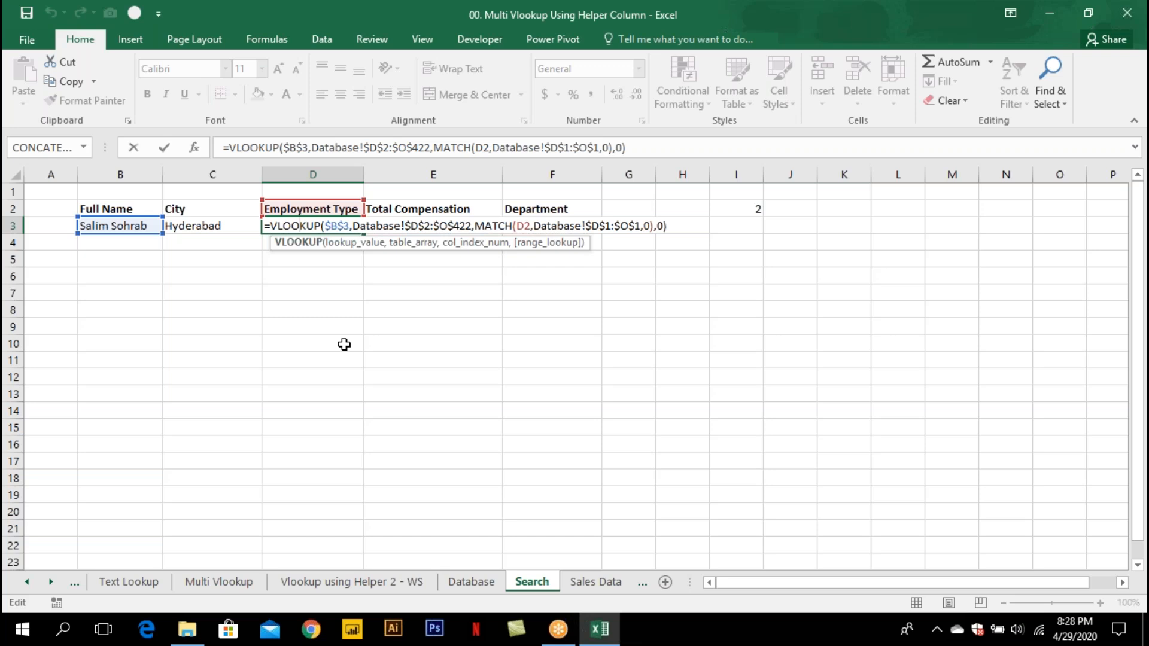
pyautogui.hotkey('ctrl', 'Return')
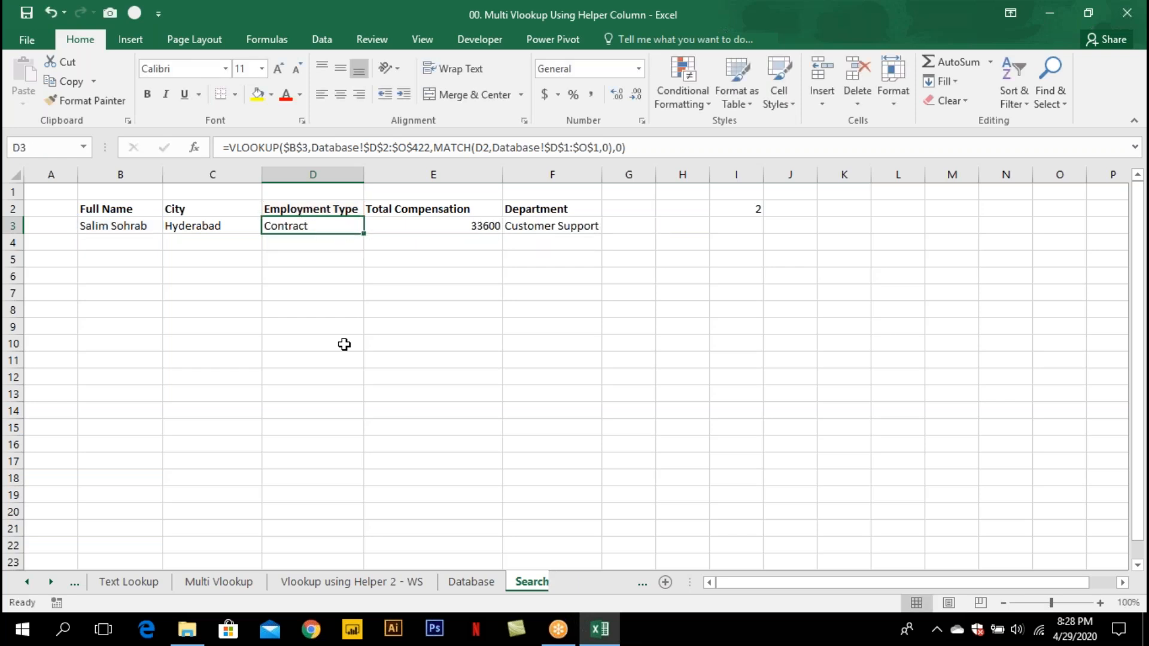
# Close the helper-column workbook and open 01. INDEX-MATCH-Explained from the Day - 3 folder in File Explorer.
pyautogui.hotkey('ctrl', 'pagedown')
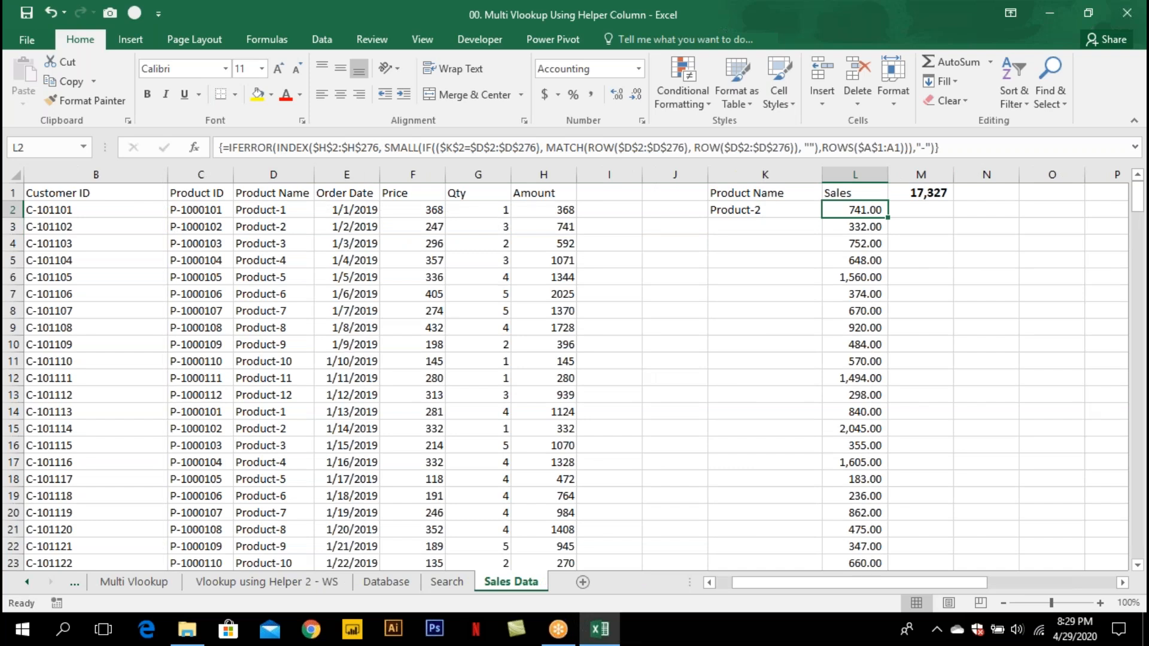
pyautogui.hotkey('ctrl', 'w')
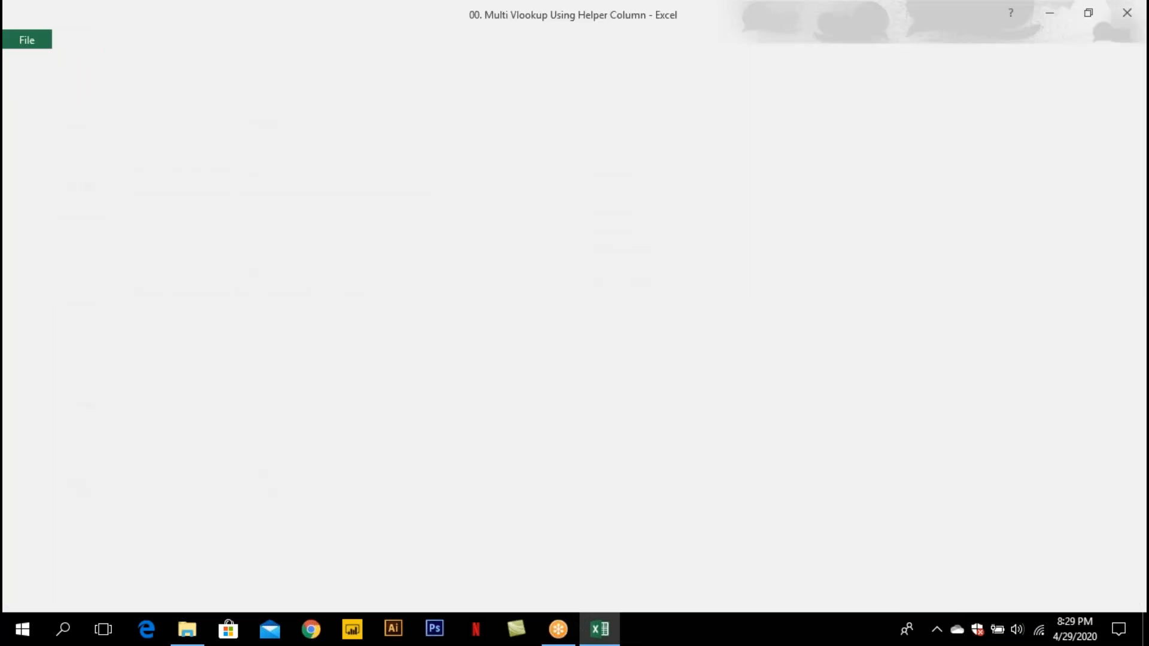
pyautogui.hotkey('alt', 'Tab')
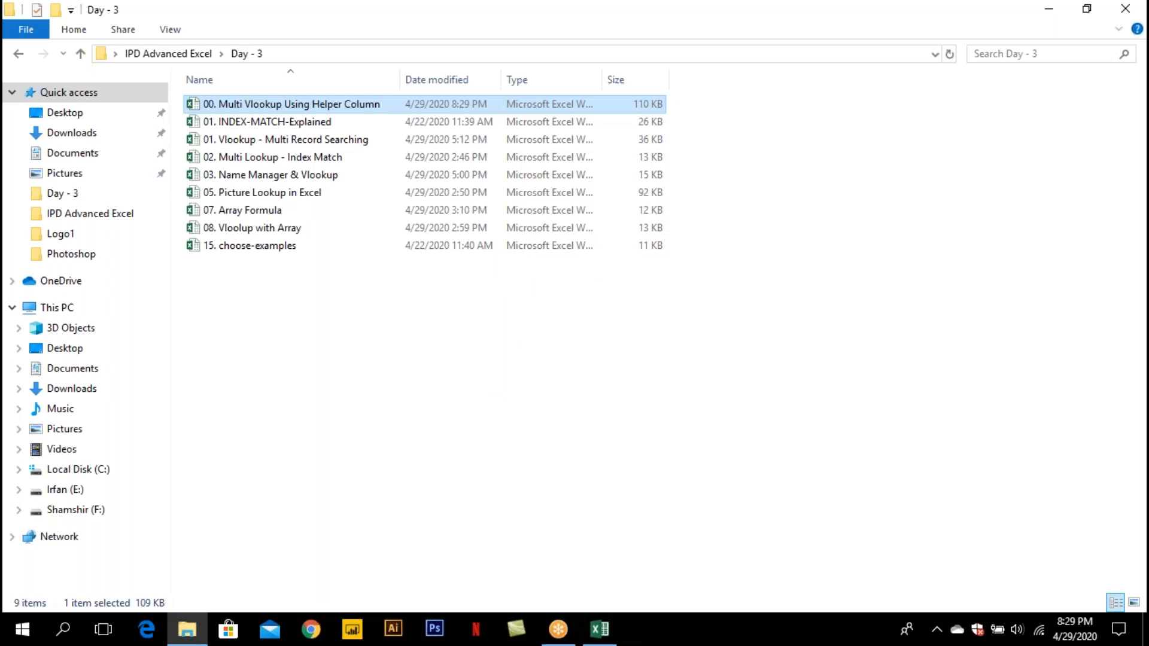
pyautogui.doubleClick(290, 122)
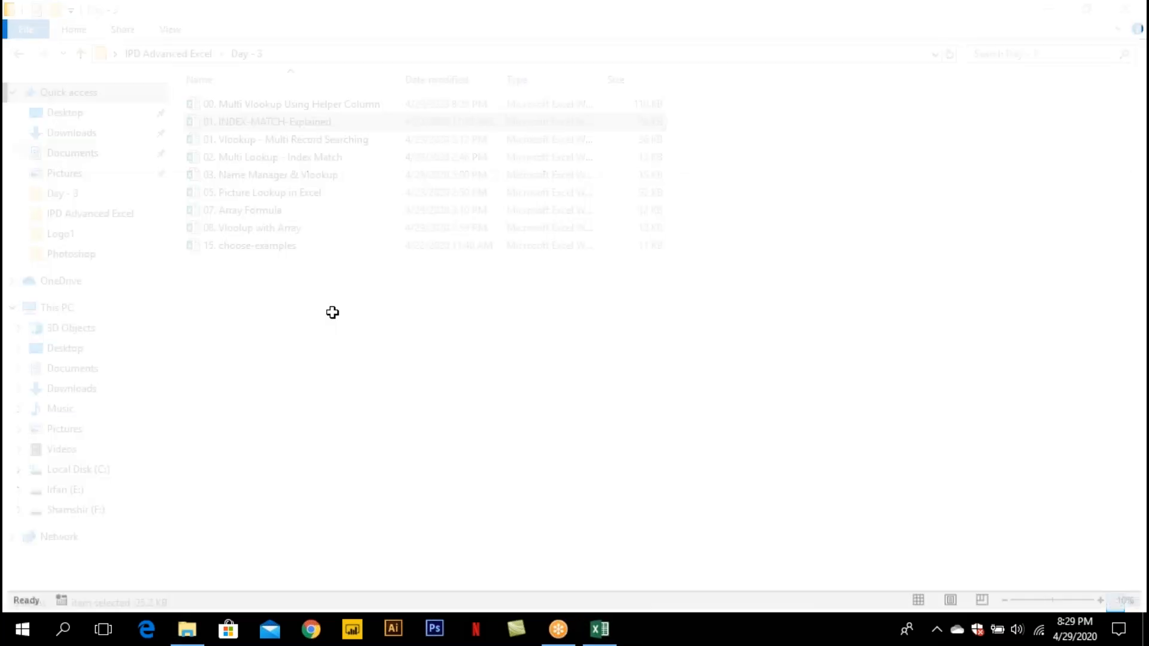
# Switch to the INDEX MATCH Example sheet and view its item table and the lookup rows below it.
pyautogui.scroll(-2, 292, 417)
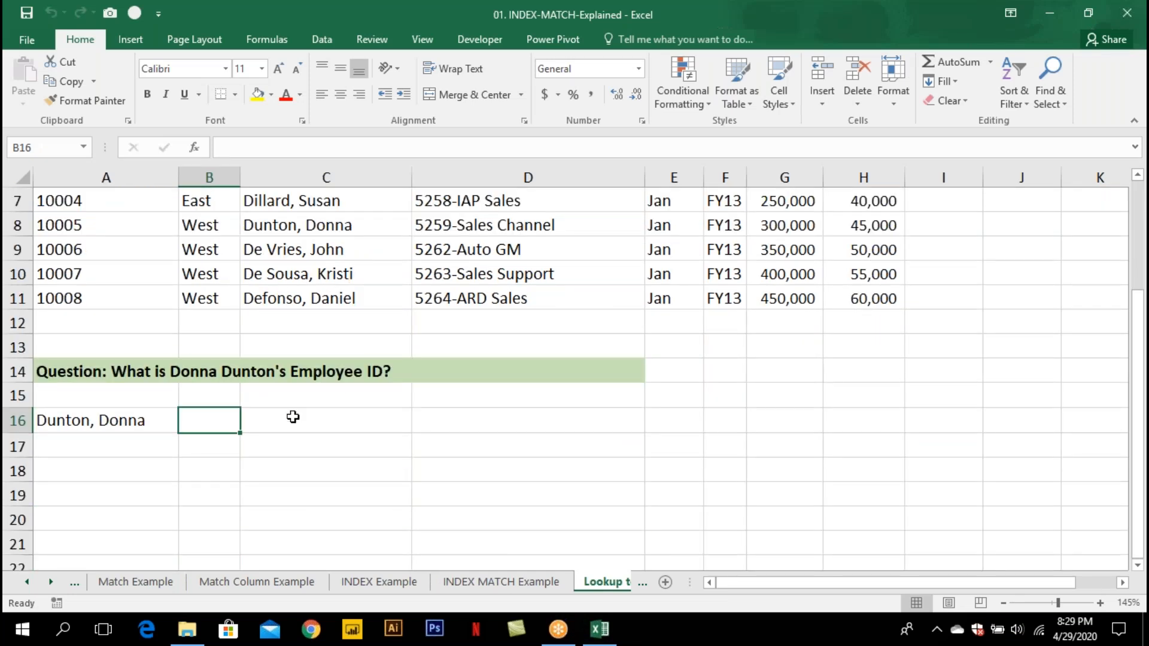
pyautogui.click(478, 581)
pyautogui.scroll(-1, 360, 532)
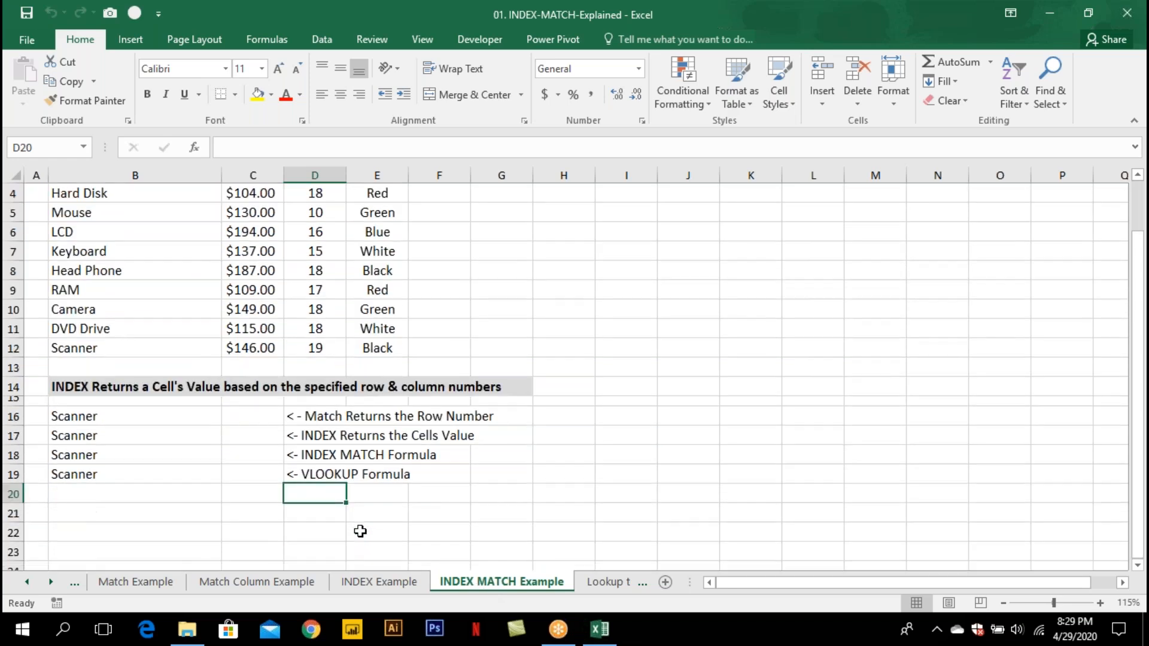
pyautogui.scroll(1, 359, 532)
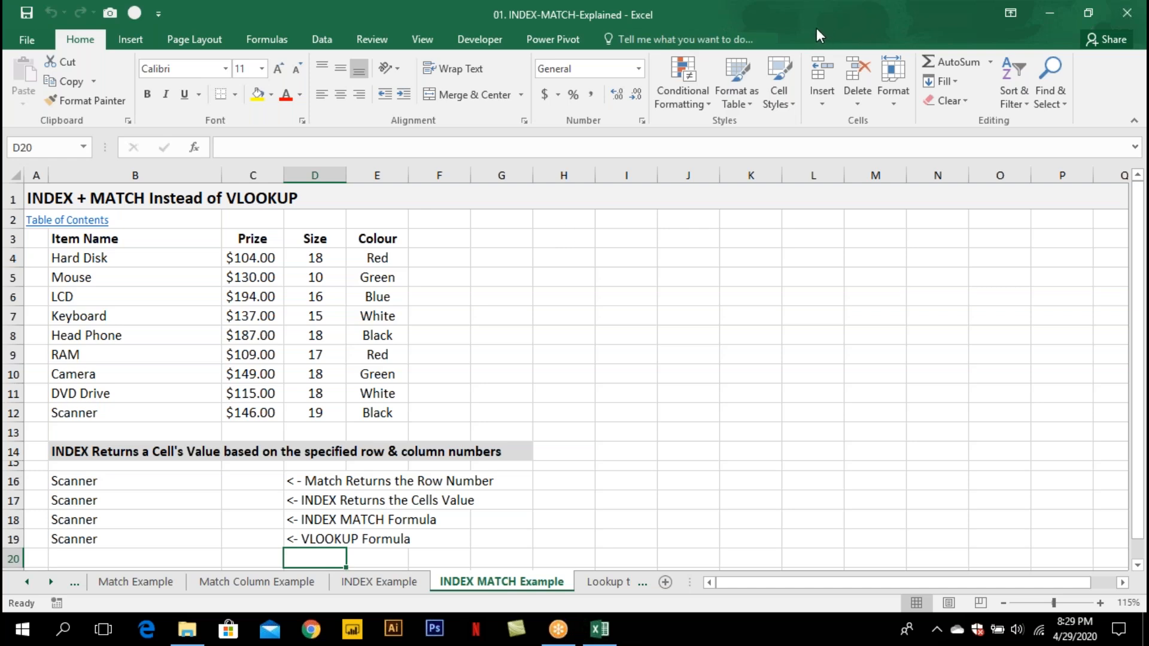
pyautogui.click(836, 23)
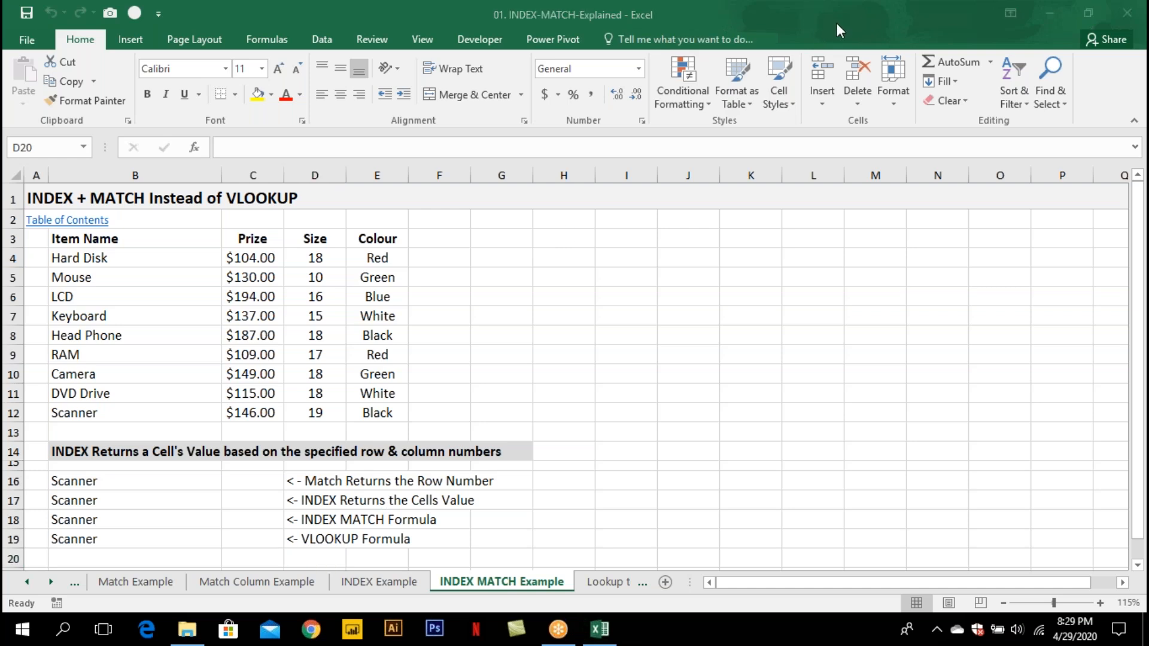
# Compare the lookup item in B16 with the item names in B4:B12 and locate Scanner in the list.
pyautogui.click(250, 481)
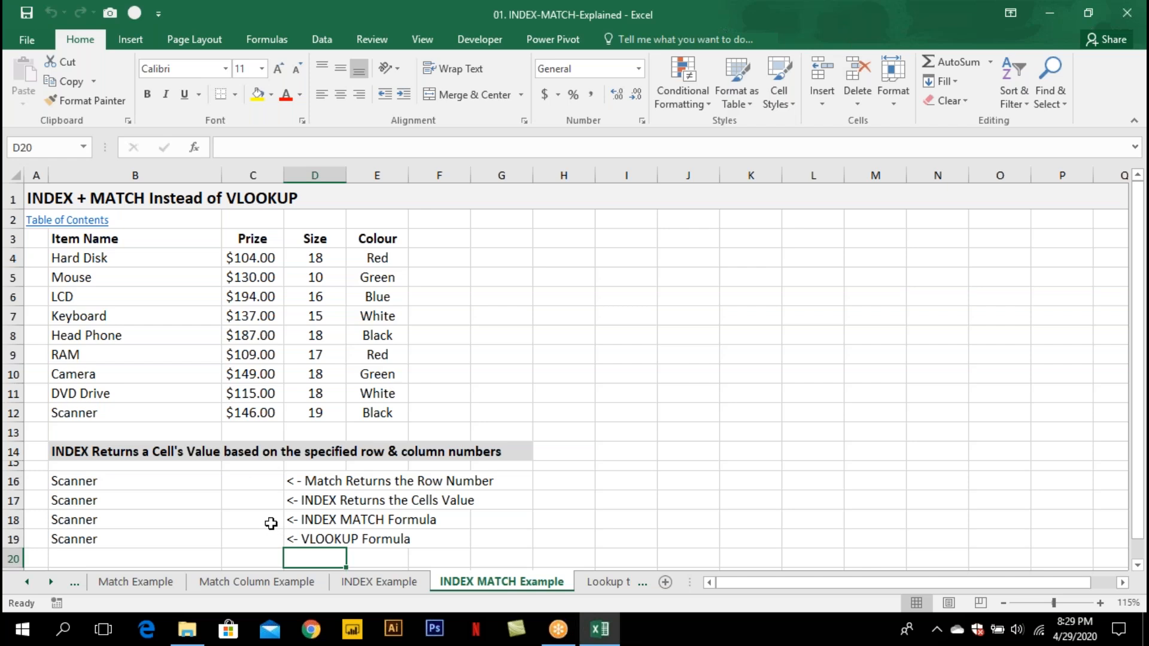
pyautogui.click(267, 480)
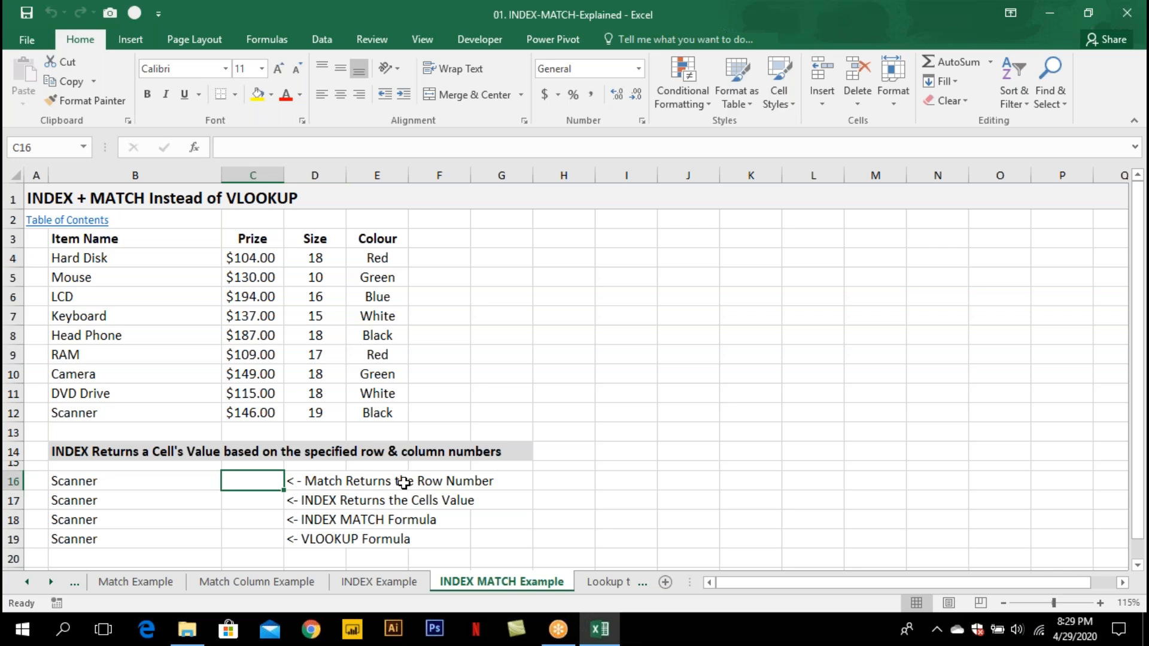
pyautogui.click(106, 482)
pyautogui.moveTo(93, 256); pyautogui.dragTo(88, 411)
pyautogui.click(88, 411)
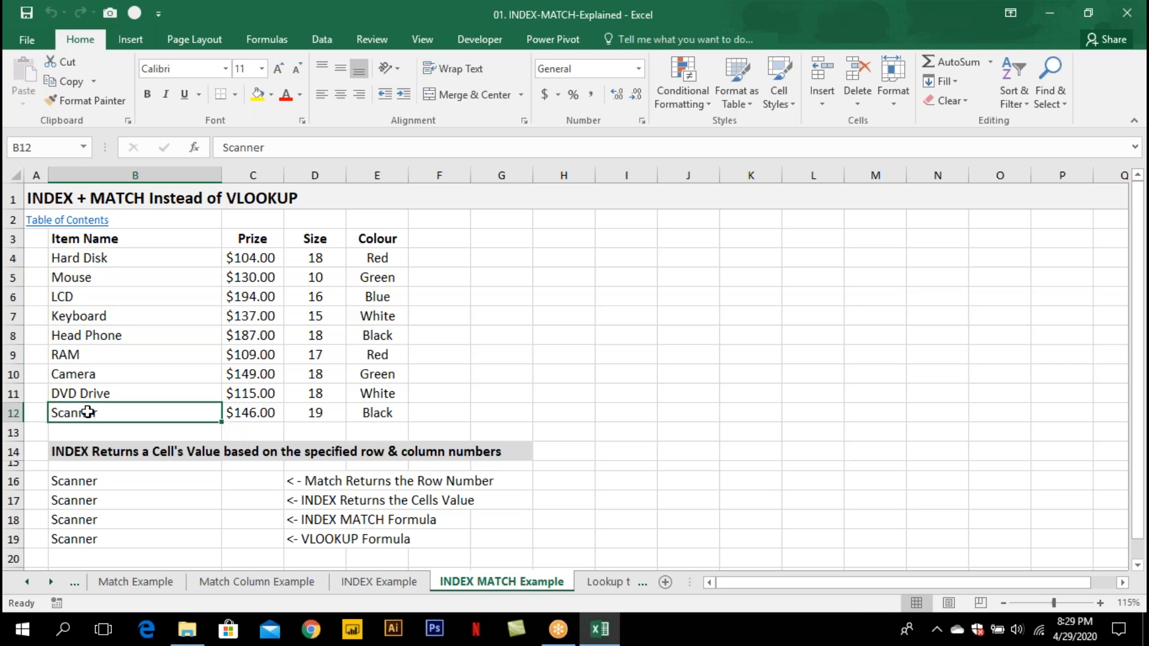
# Enter =MATCH(B16,B4:B12,0) in C16 to return the lookup item's exact-match row number within the item names.
pyautogui.click(259, 479)
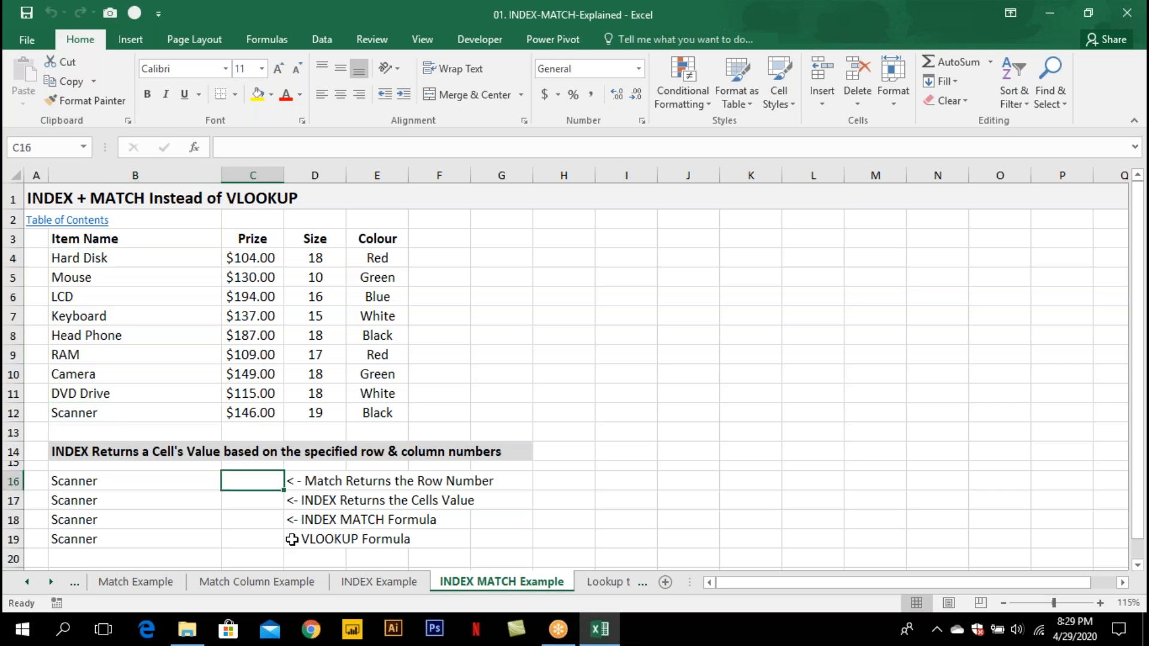
pyautogui.write('=match')
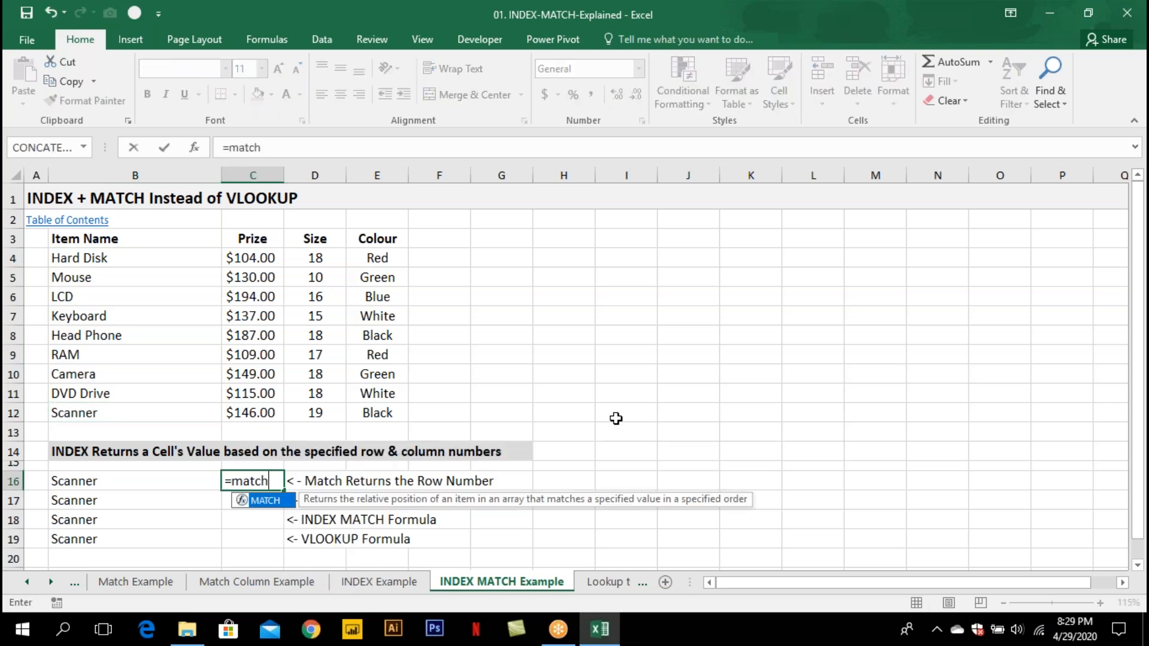
pyautogui.press('Tab')
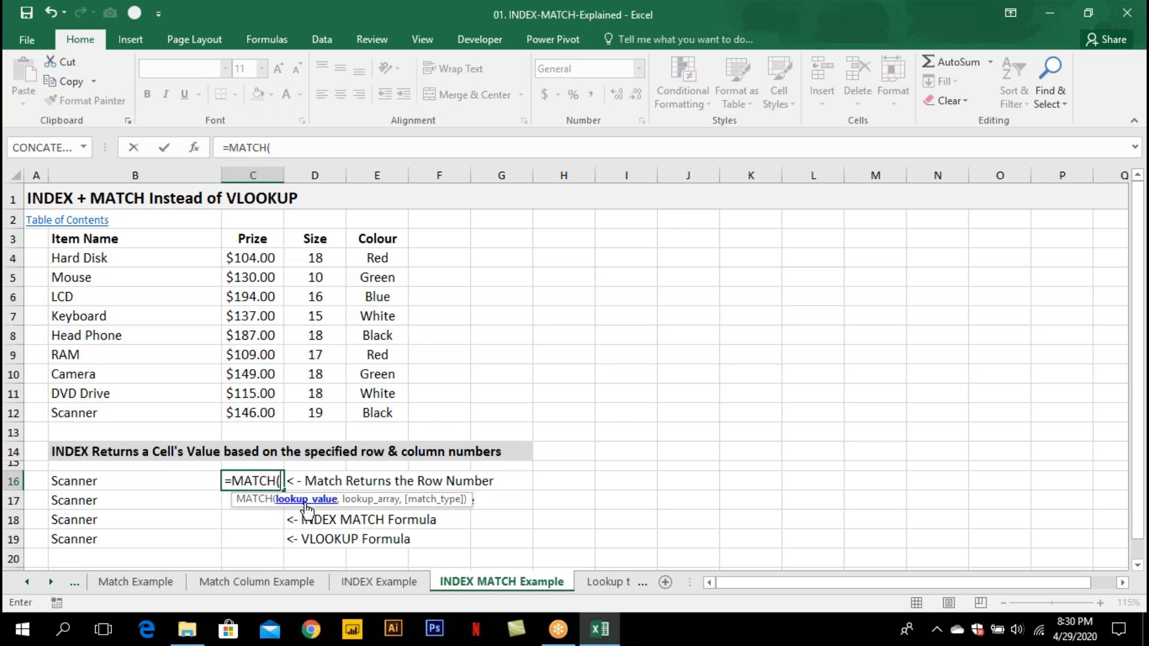
pyautogui.click(150, 482)
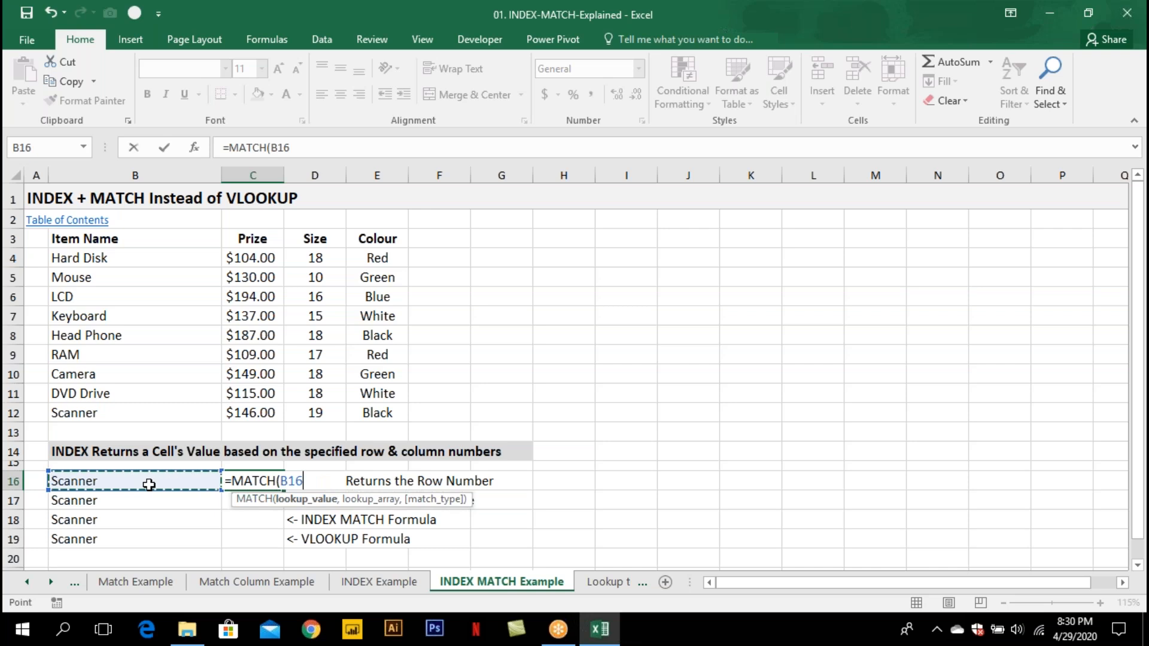
pyautogui.write(',')
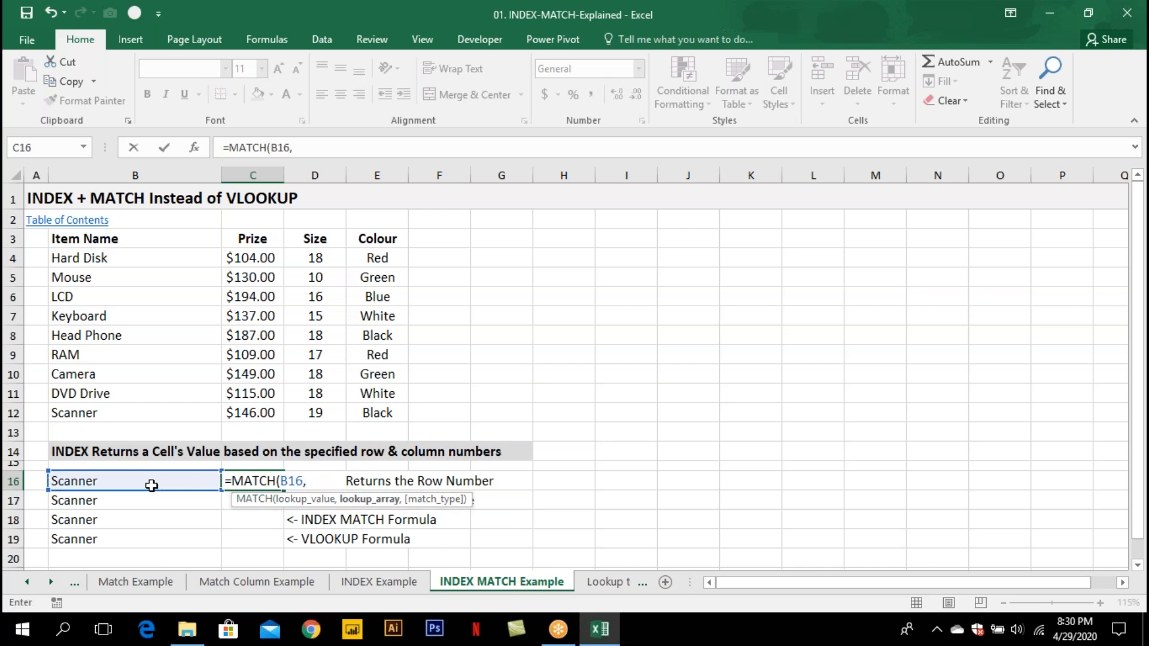
pyautogui.moveTo(103, 257); pyautogui.dragTo(107, 412)
pyautogui.write(',0)')
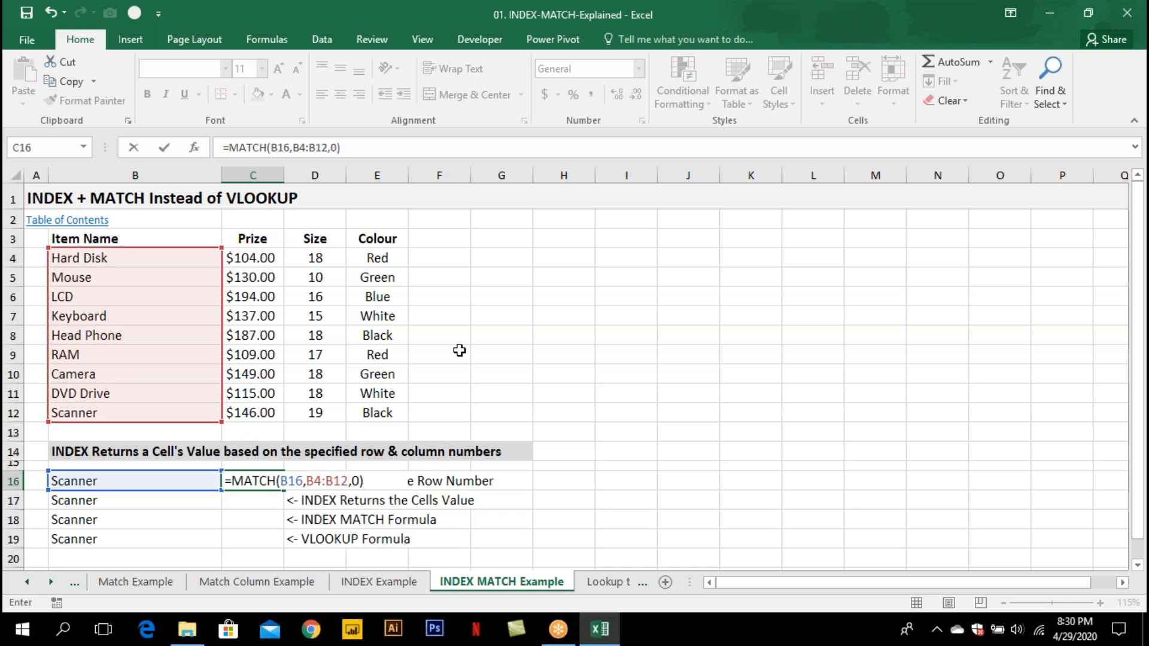
pyautogui.press('Return')
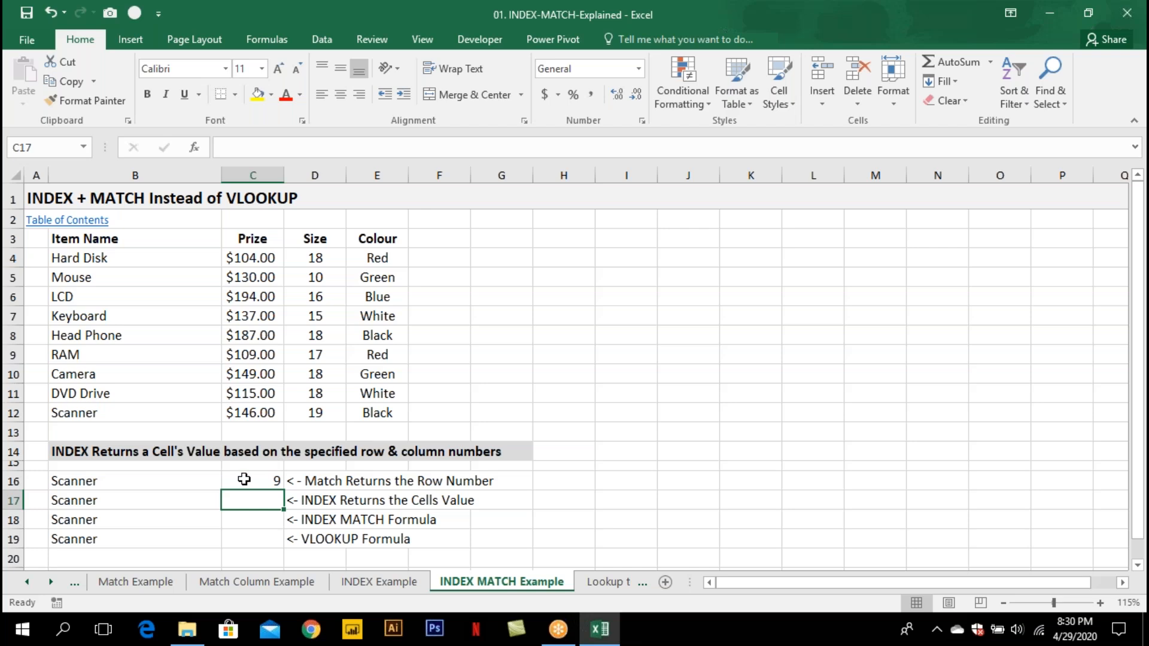
# Test the MATCH formula by changing the lookup item in B16 to lcd.
pyautogui.click(169, 479)
pyautogui.moveTo(126, 259); pyautogui.dragTo(121, 415)
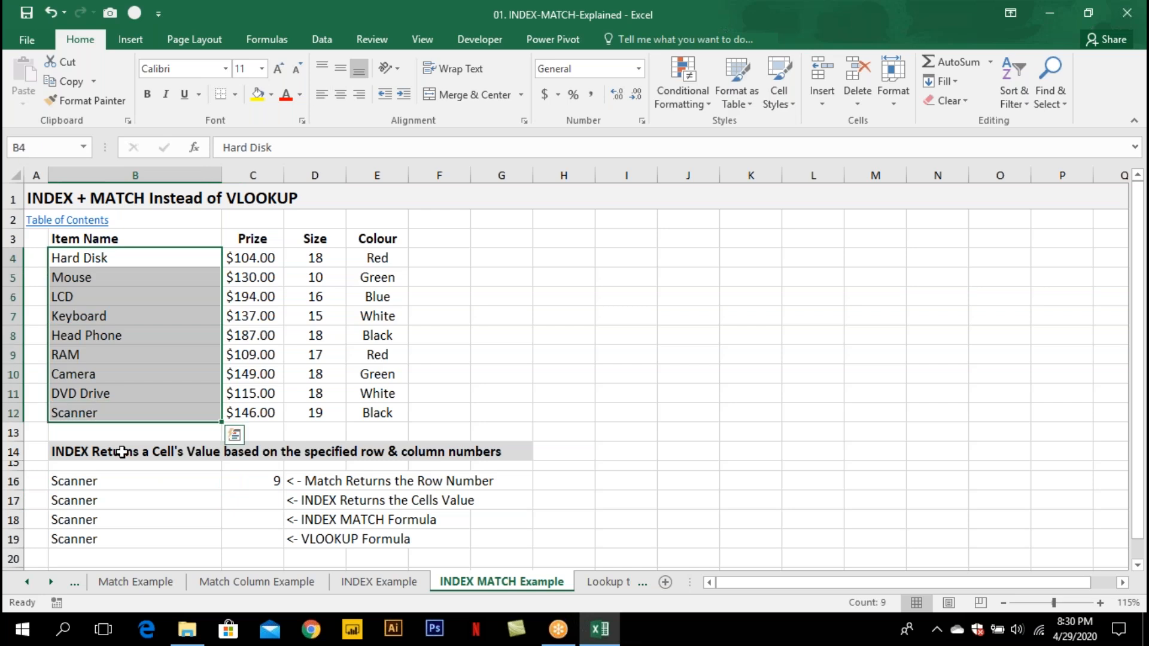
pyautogui.click(121, 481)
pyautogui.write('lcd')
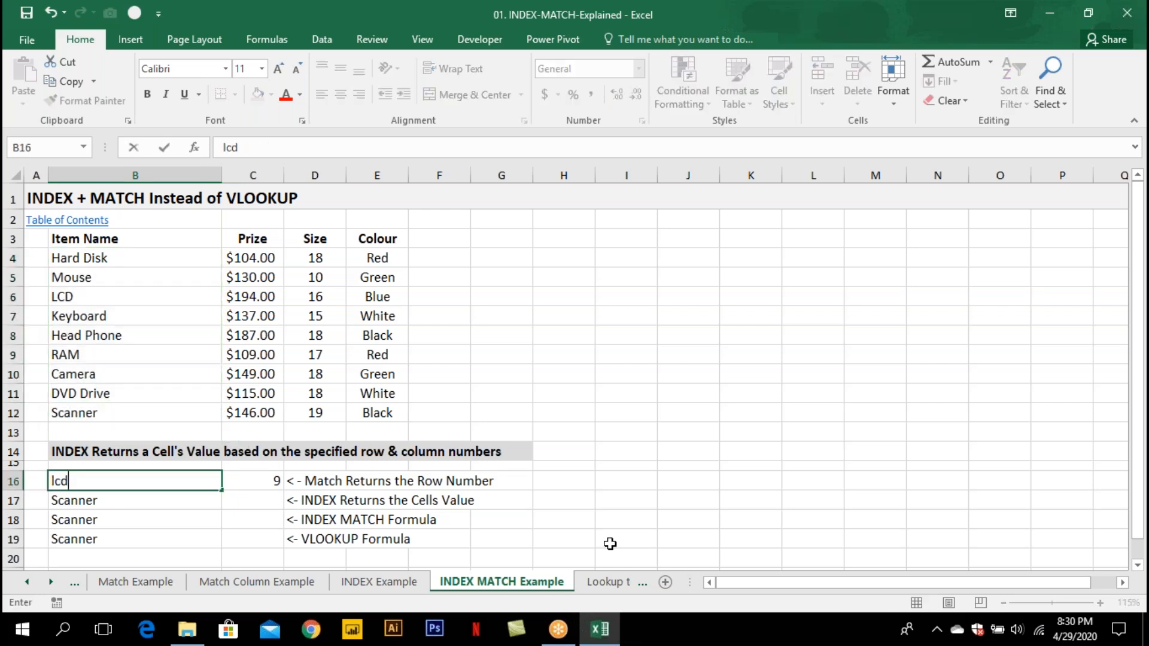
pyautogui.press('Return')
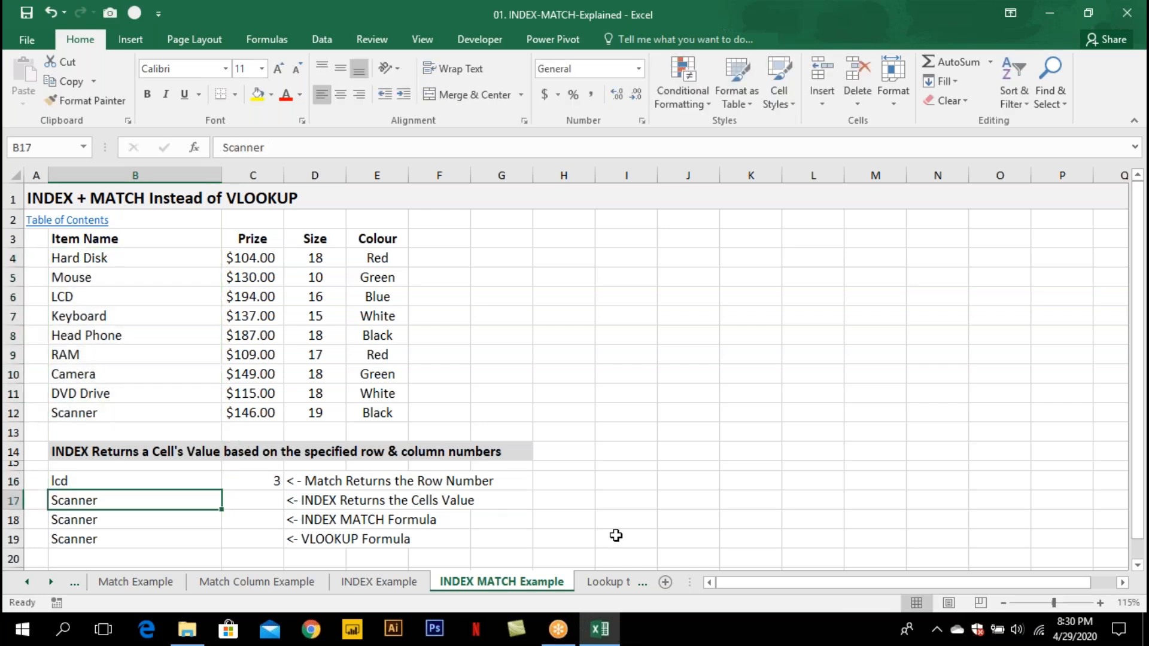
# Change the lookup item in B16 to keyboard and check the references in C16's MATCH formula.
pyautogui.press('Up')
pyautogui.write('k')
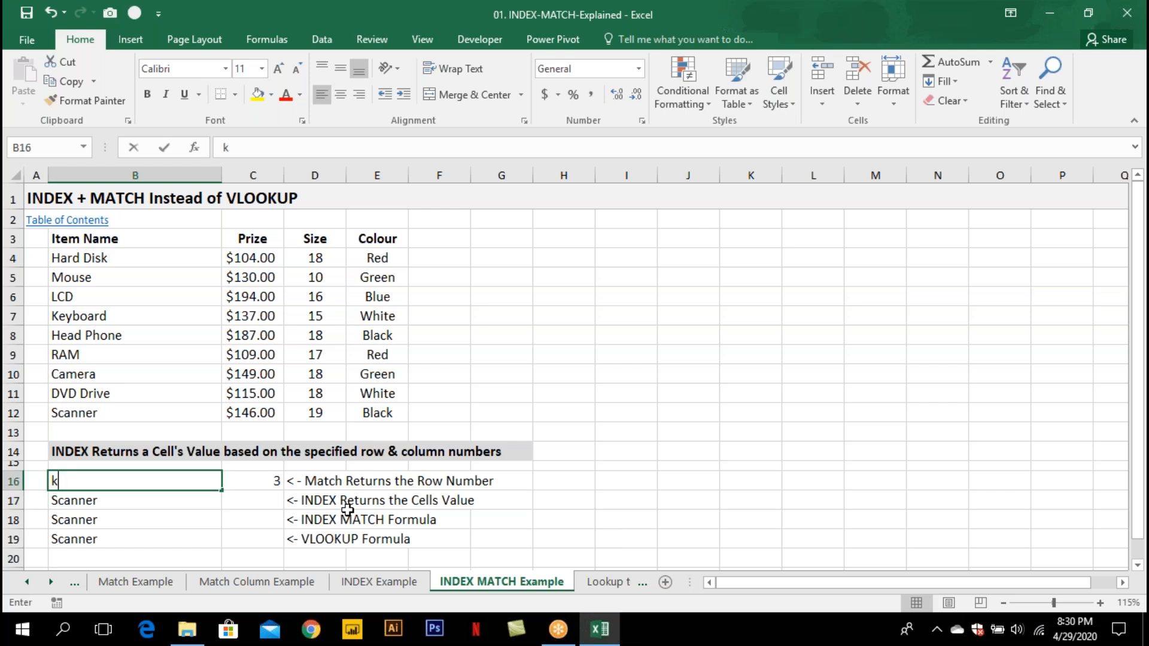
pyautogui.write('eyb')
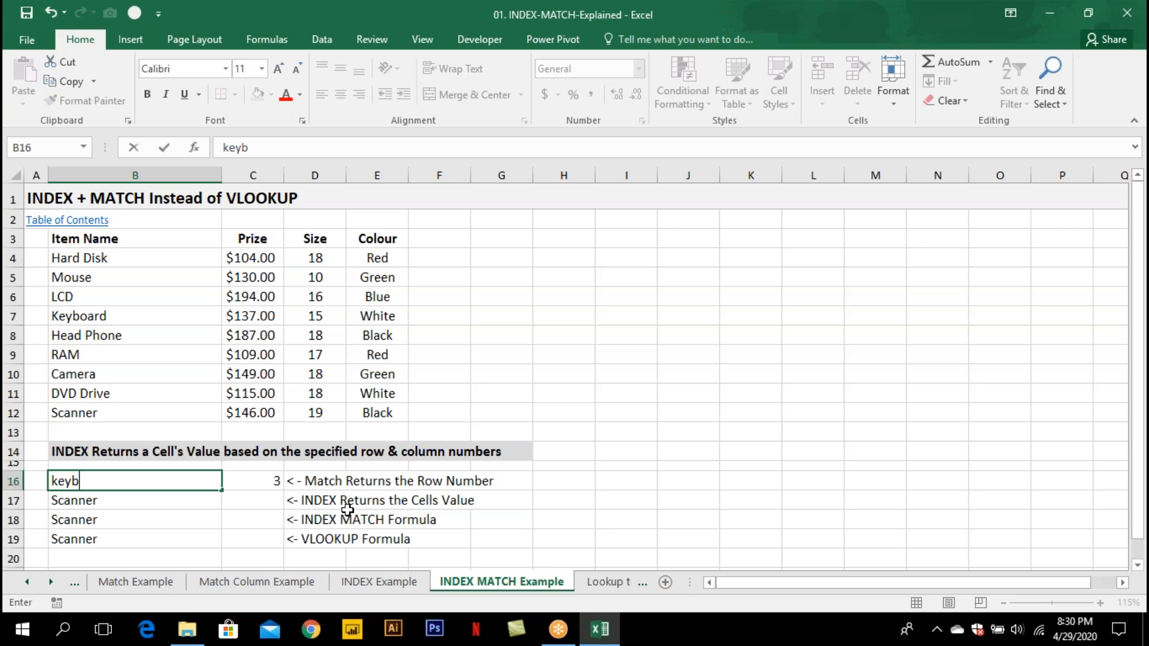
pyautogui.write('oard')
pyautogui.press('Return')
pyautogui.press('Up')
pyautogui.press('Right')
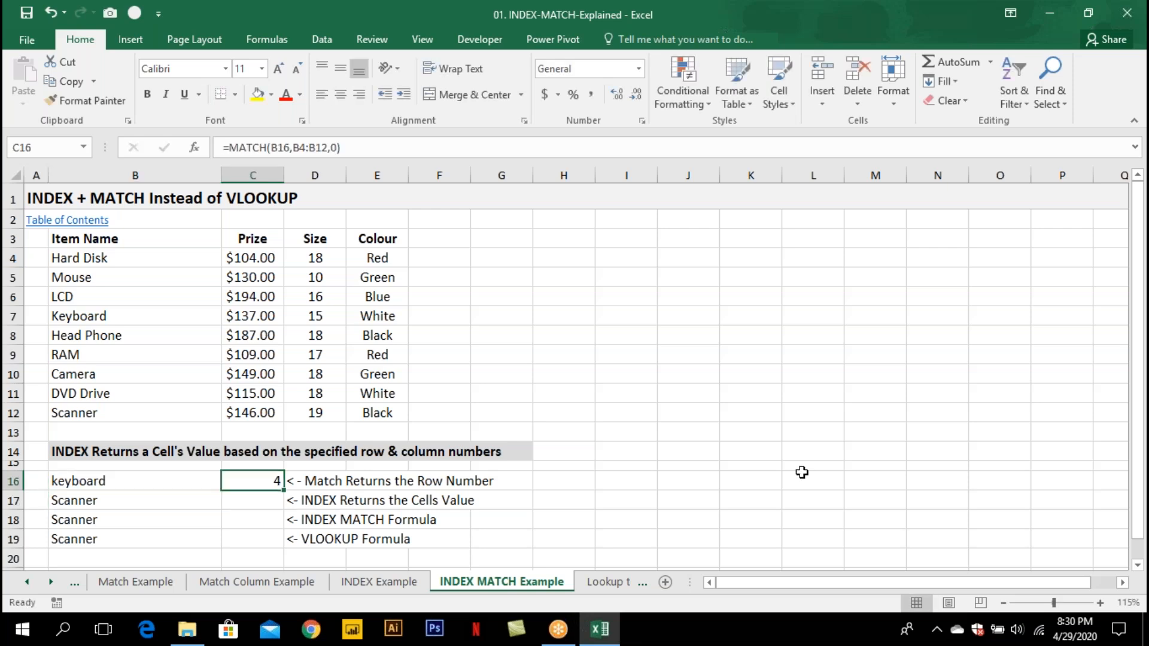
pyautogui.press('F2')
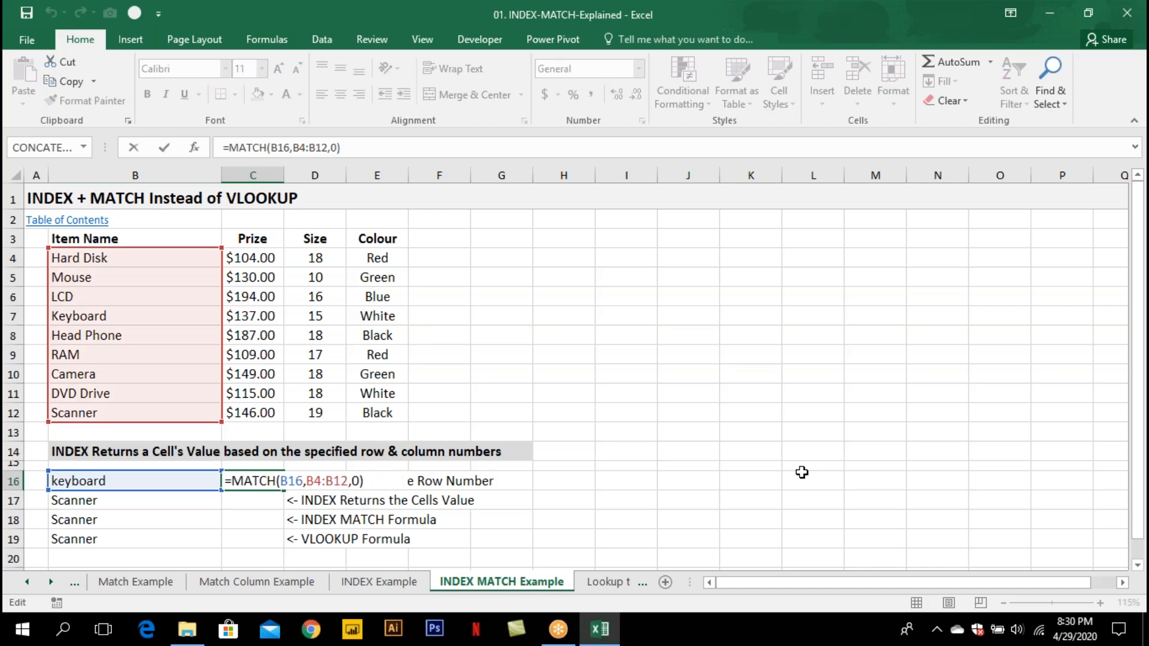
pyautogui.press('Return')
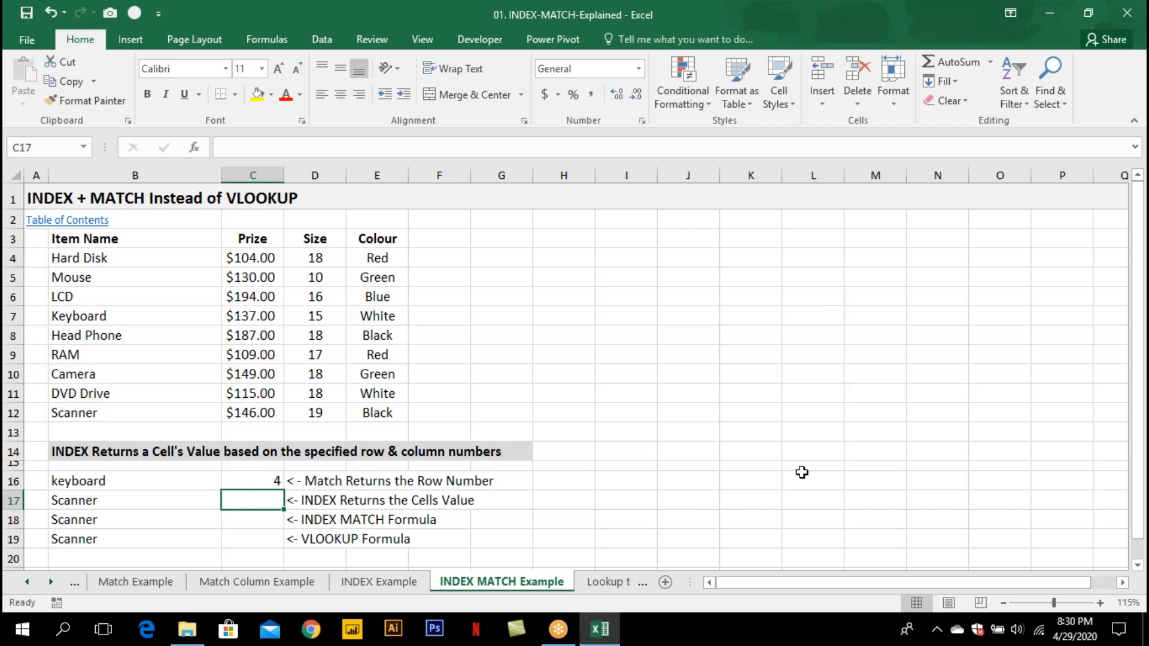
# Enter an INDEX formula in C17 that returns the value at row 9 of the Prize range C4:C12.
pyautogui.write('=INDEX(')
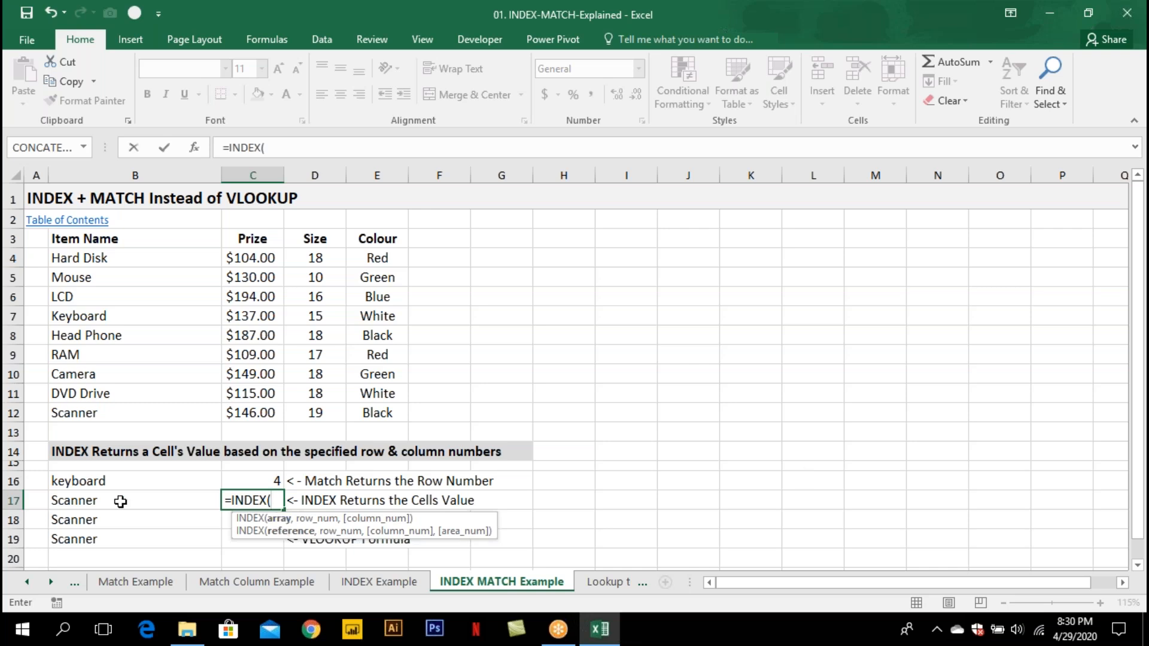
pyautogui.moveTo(256, 266); pyautogui.dragTo(258, 412)
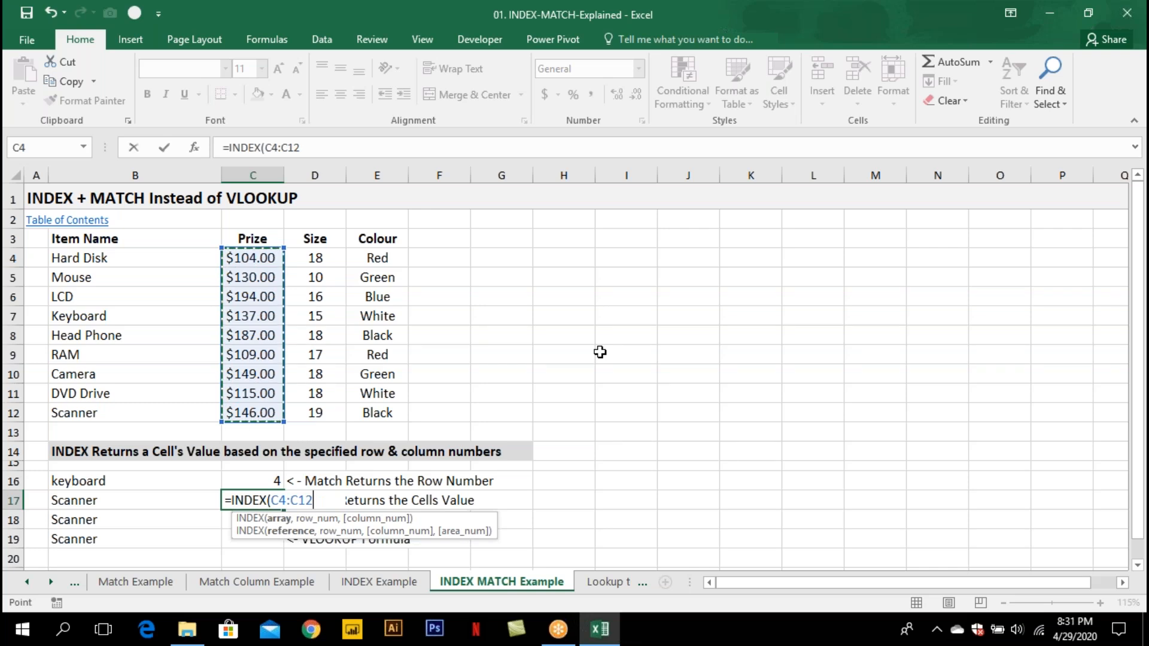
pyautogui.write(',')
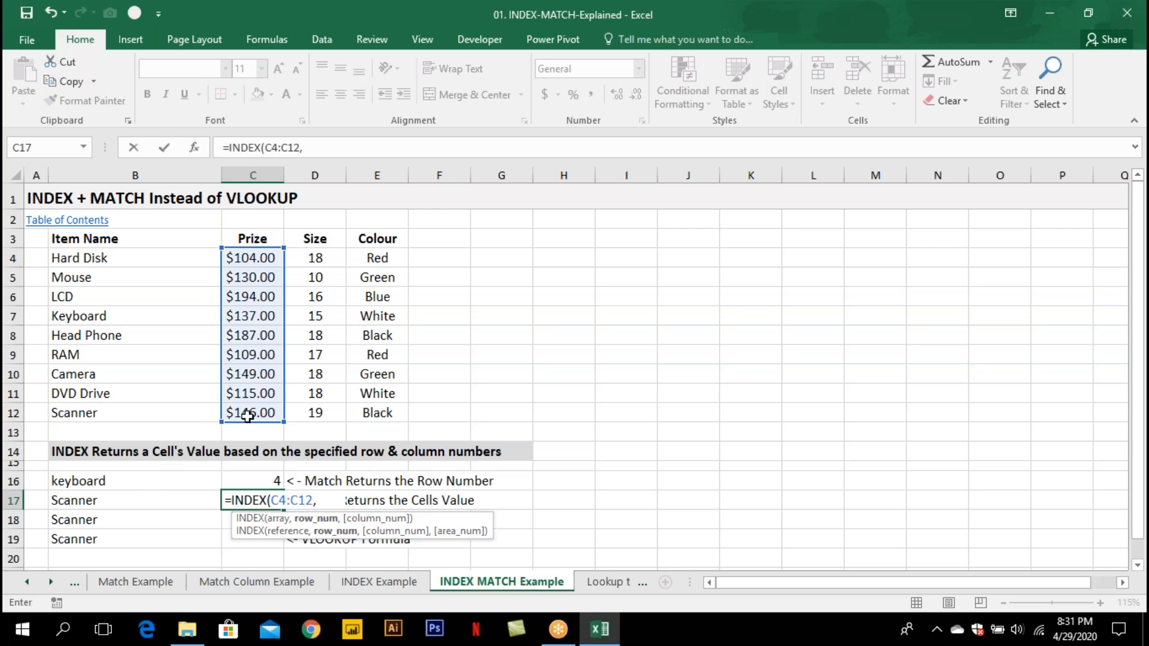
pyautogui.write('9')
pyautogui.press('Return')
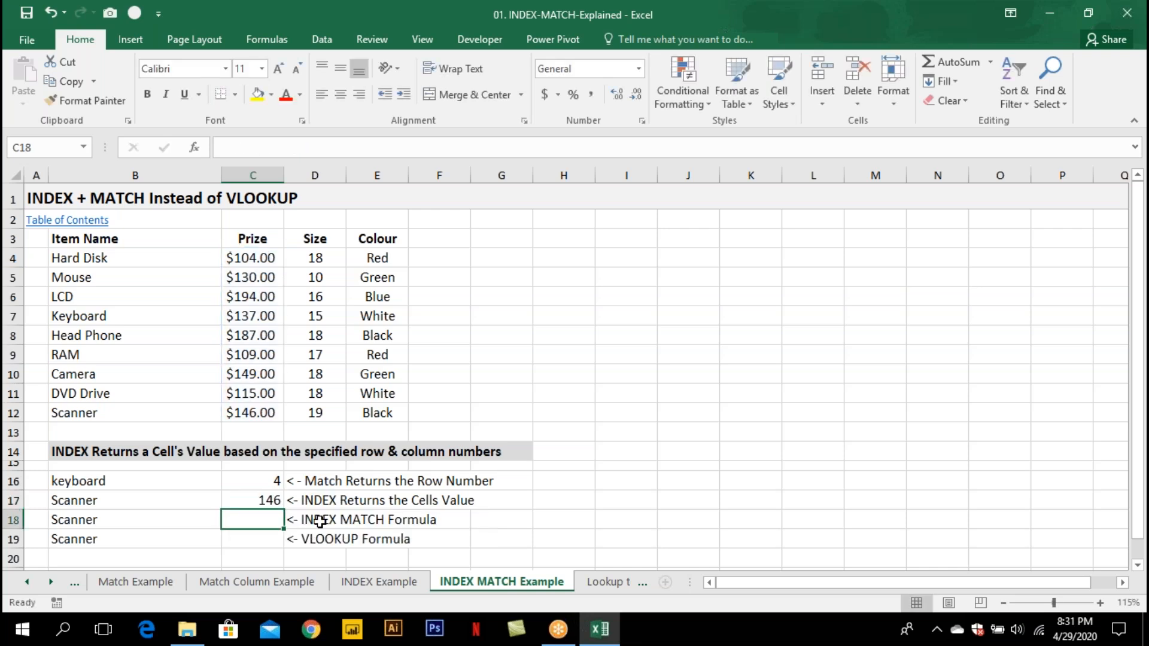
# Copy Scanner from B17 into B16, and review the hard-coded row number in C17's INDEX formula.
pyautogui.click(170, 500)
pyautogui.hotkey('ctrl', 'c')
pyautogui.press('Up')
pyautogui.press('Return')
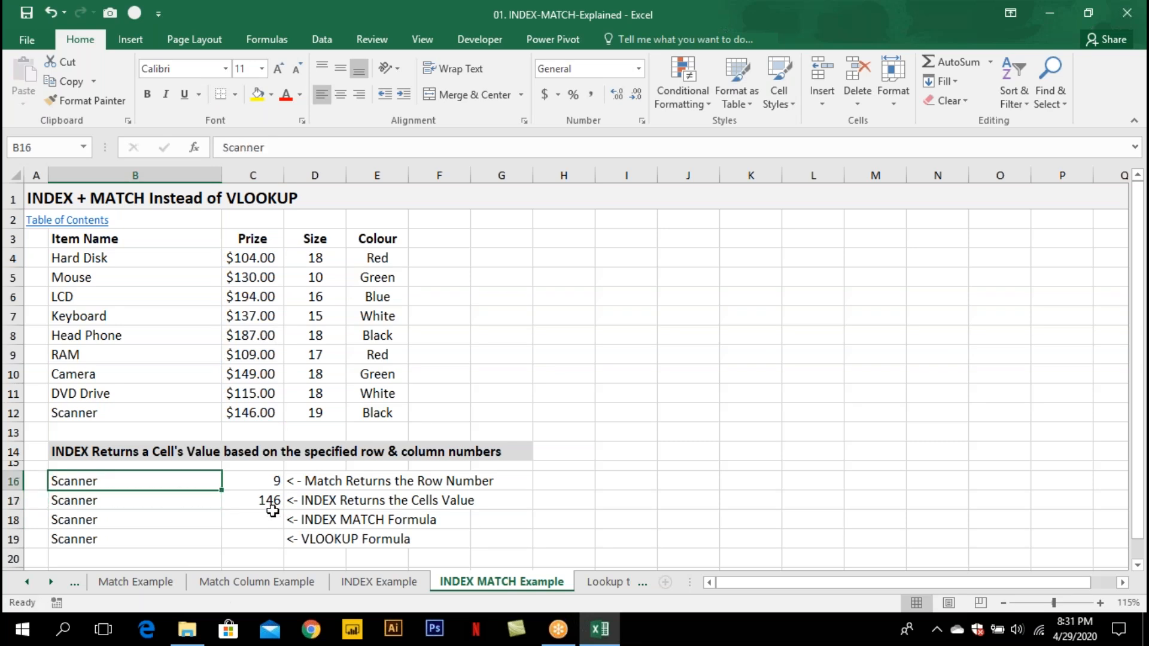
pyautogui.click(268, 500)
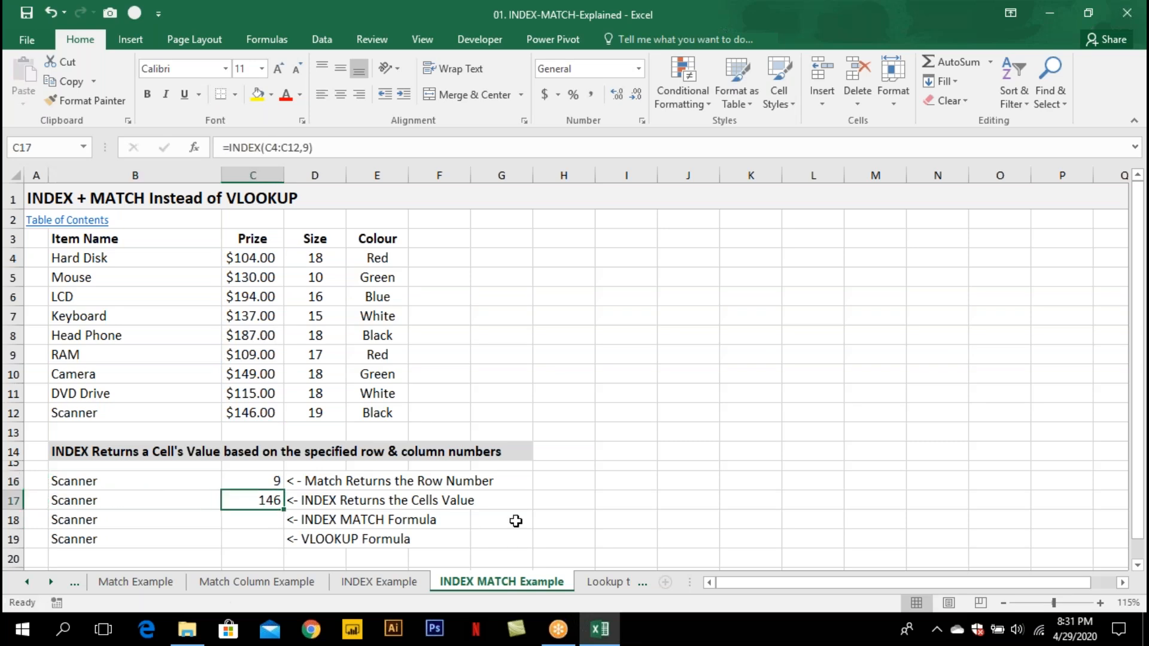
pyautogui.press('F2')
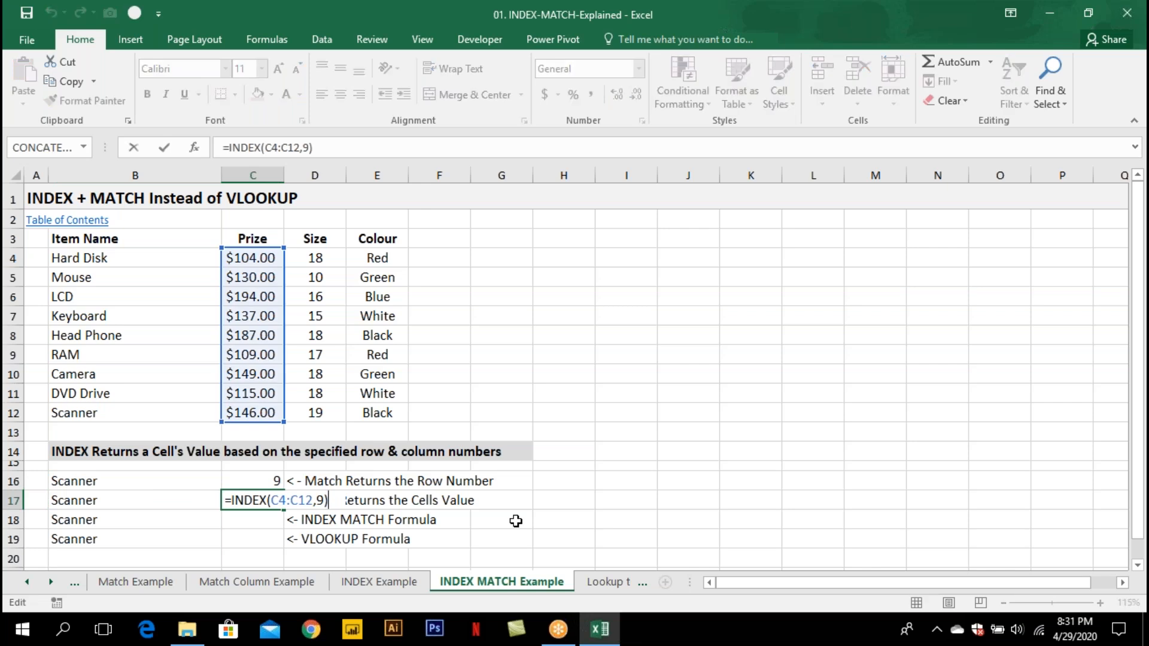
pyautogui.press('Escape')
# Change the item in B17 to ram and check whether C17's INDEX formula responds to it.
pyautogui.click(175, 500)
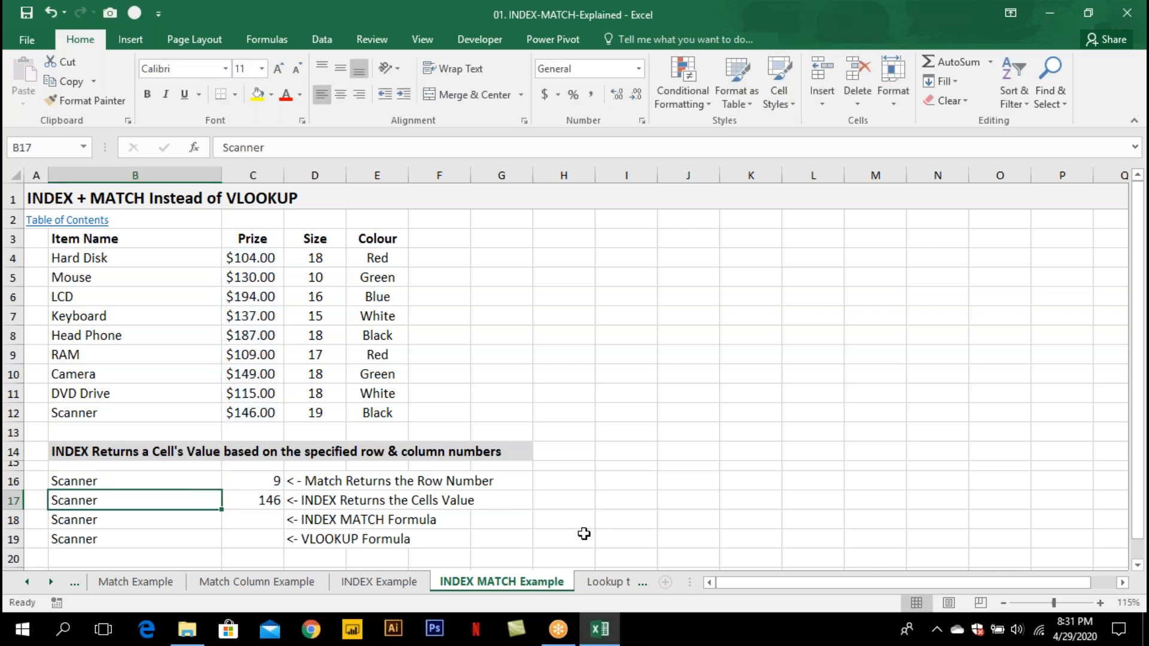
pyautogui.write('ram')
pyautogui.press('Return')
pyautogui.press('Up')
pyautogui.press('Right')
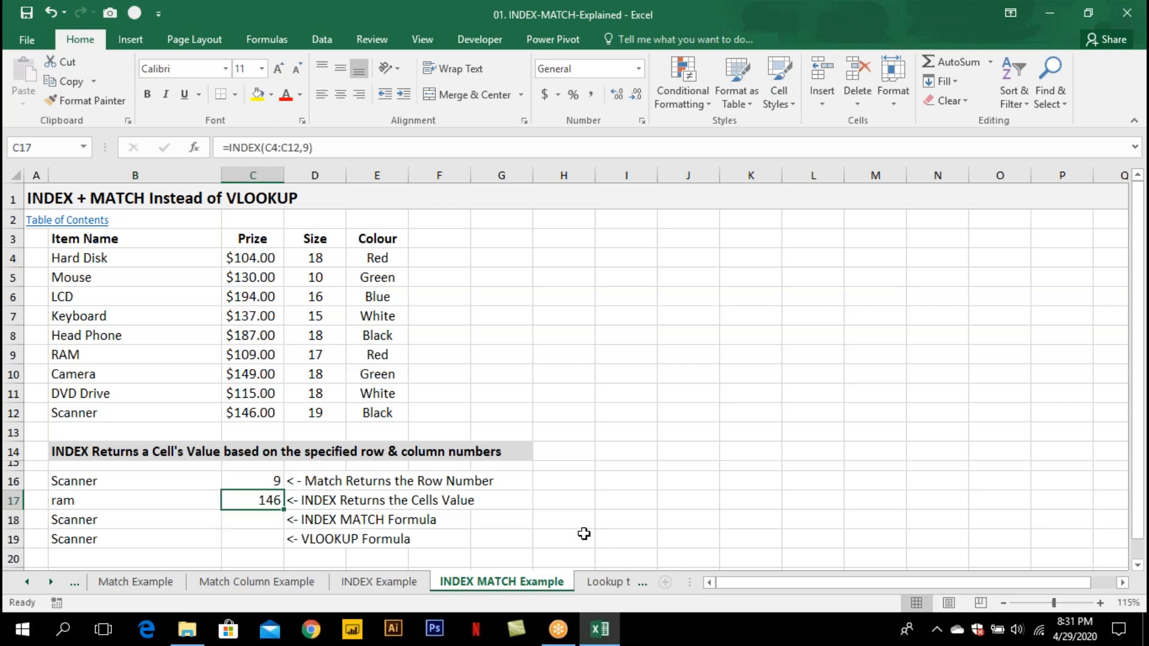
# Change the hard-coded row number in C17's INDEX formula to 6.
pyautogui.press('F2')
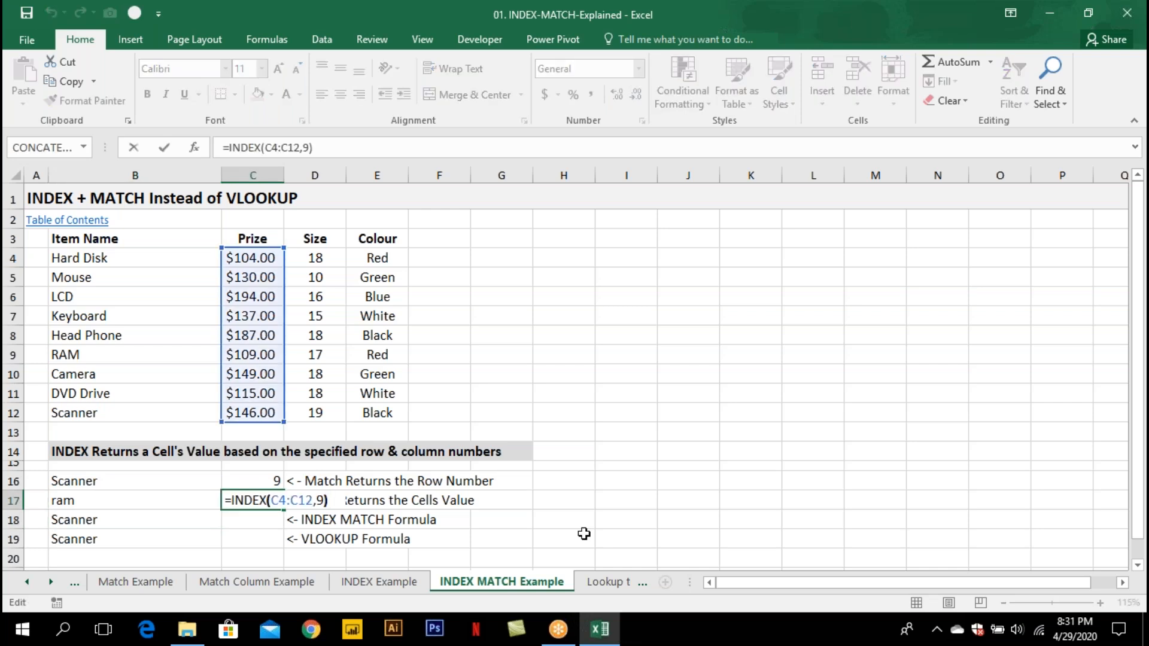
pyautogui.press('Left')
pyautogui.hotkey('shift', 'Left')
pyautogui.press('Return')
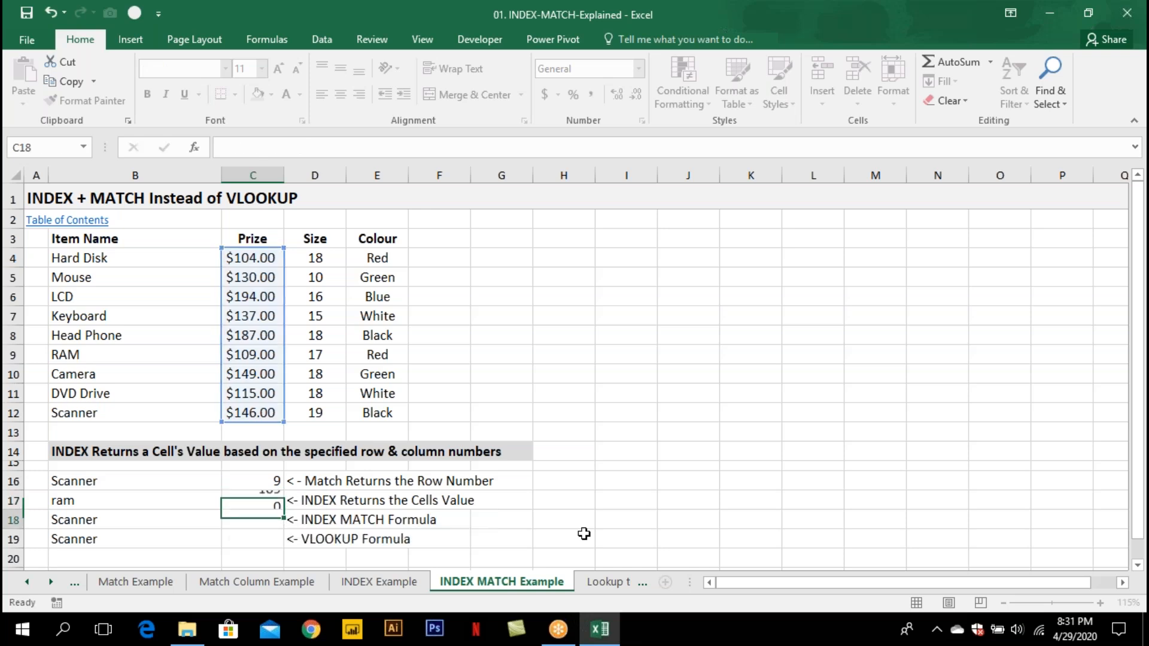
# Replace the row number in C17's INDEX formula with MATCH(B17,B4:B12,0).
pyautogui.doubleClick(252, 500)
pyautogui.press('Left')
pyautogui.hotkey('shift', 'Left')
pyautogui.write('6')
pyautogui.press('BackSpace')
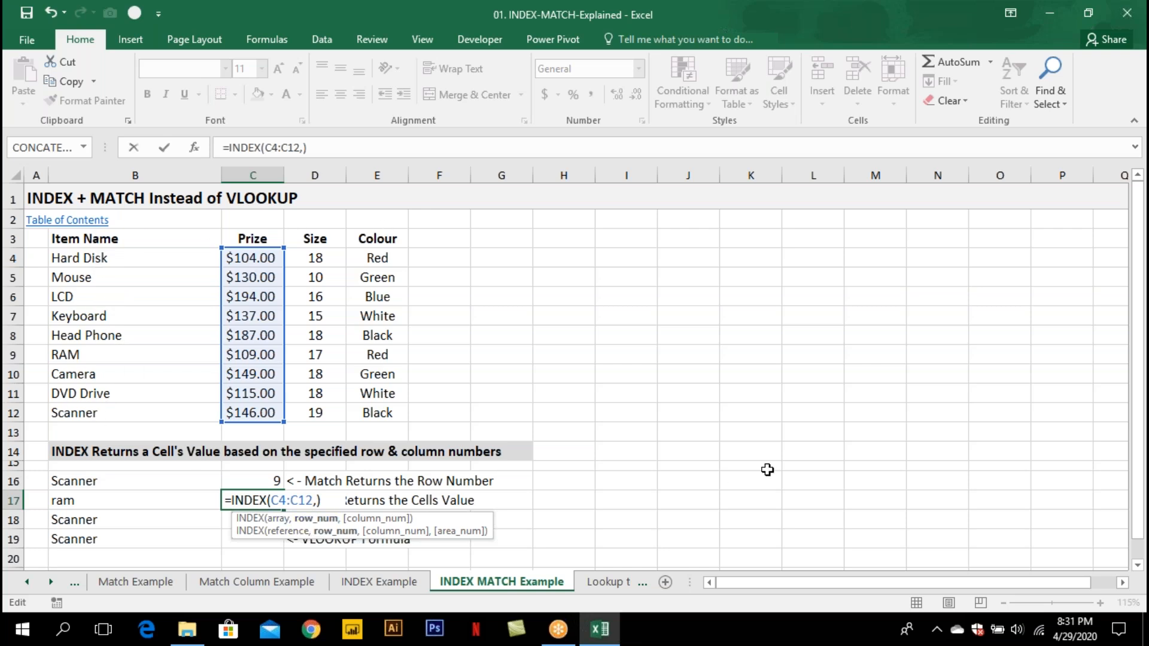
pyautogui.write('matc')
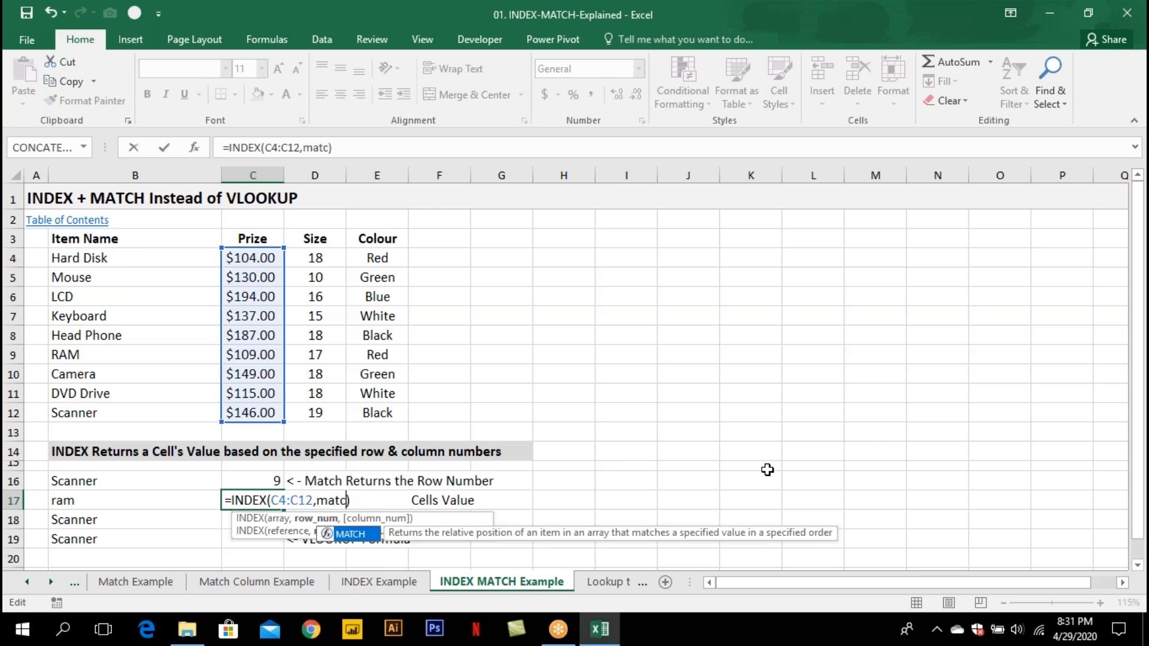
pyautogui.press('Tab')
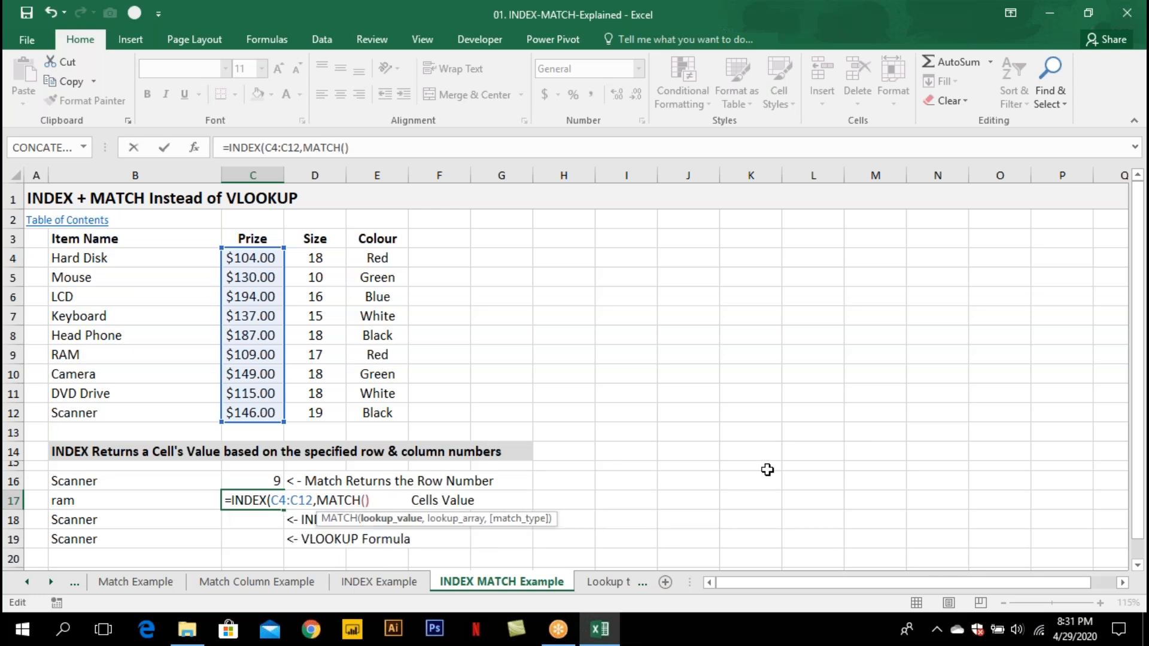
pyautogui.click(84, 501)
pyautogui.write(',')
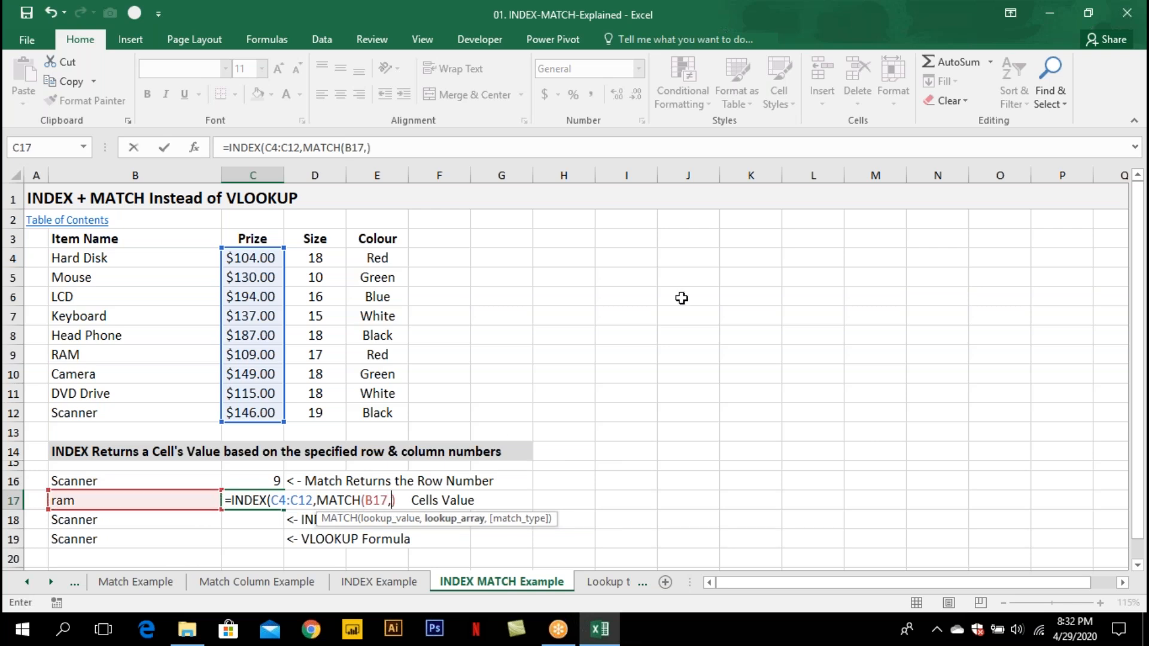
pyautogui.moveTo(113, 257); pyautogui.dragTo(114, 409)
pyautogui.write(',0')
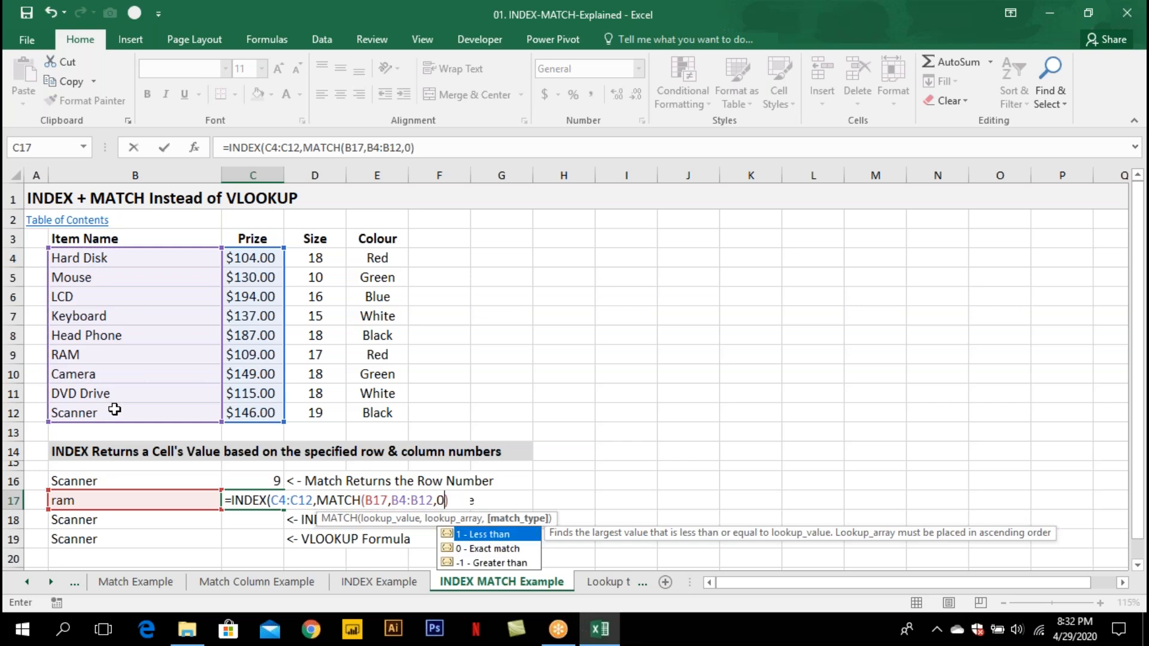
# Evaluate the MATCH part of C17's formula, restore it, and commit =INDEX(C4:C12,MATCH(B17,B4:B12,0)) by accepting the parenthesis correction.
pyautogui.moveTo(318, 500); pyautogui.dragTo(557, 506)
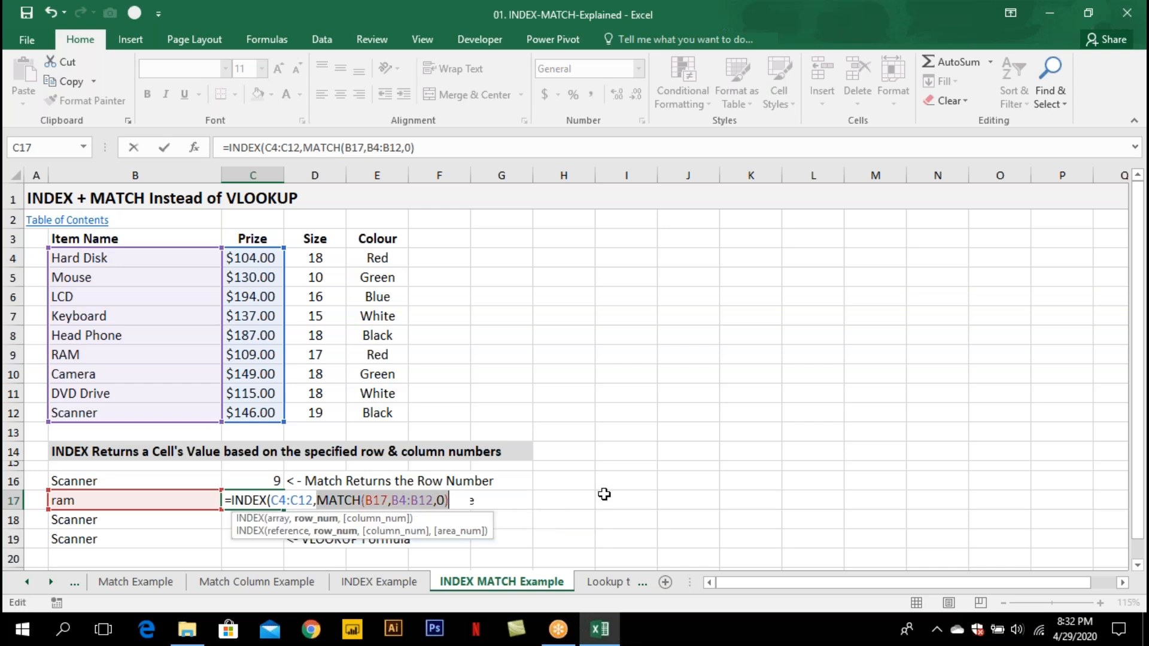
pyautogui.press('F9')
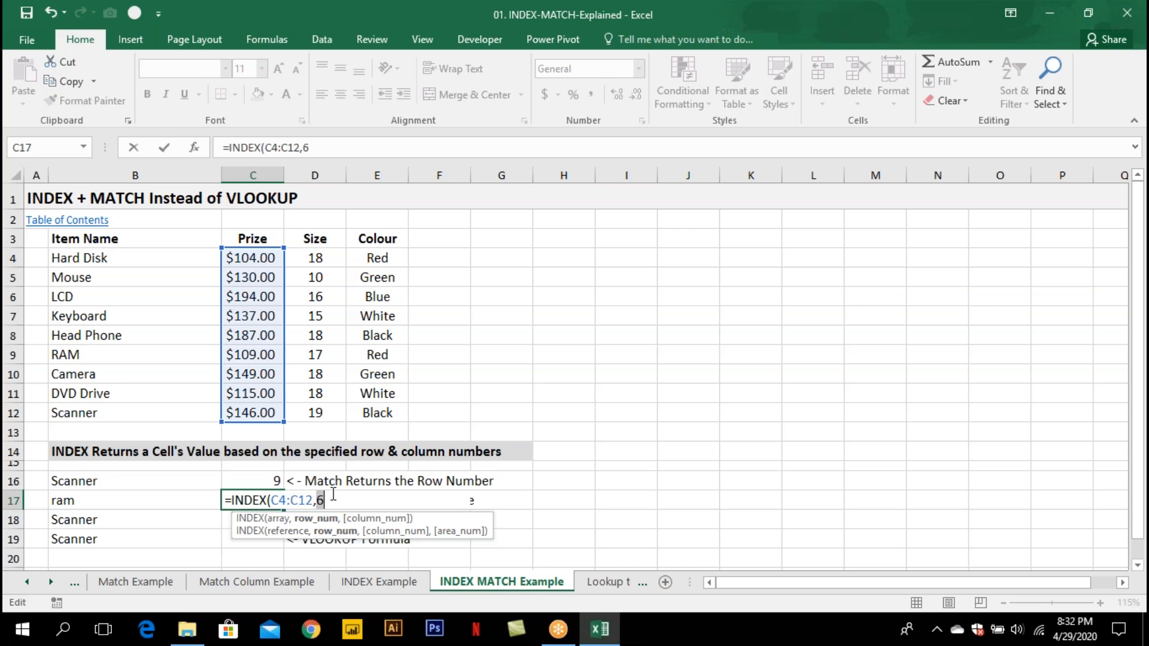
pyautogui.hotkey('ctrl', 'z')
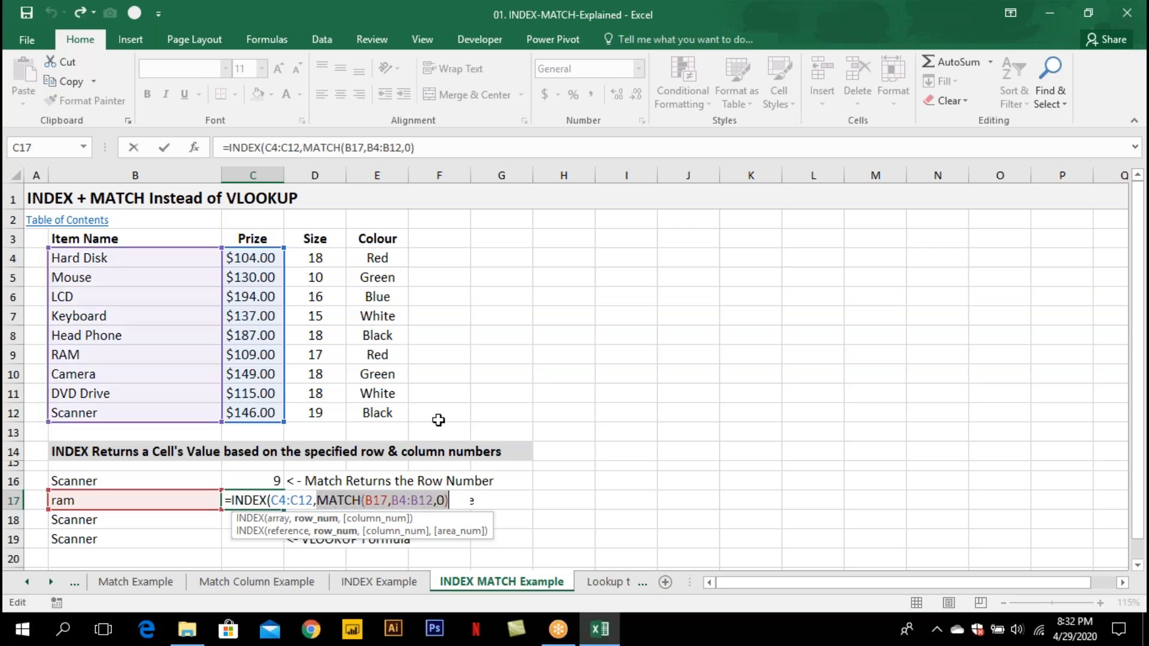
pyautogui.press('Return')
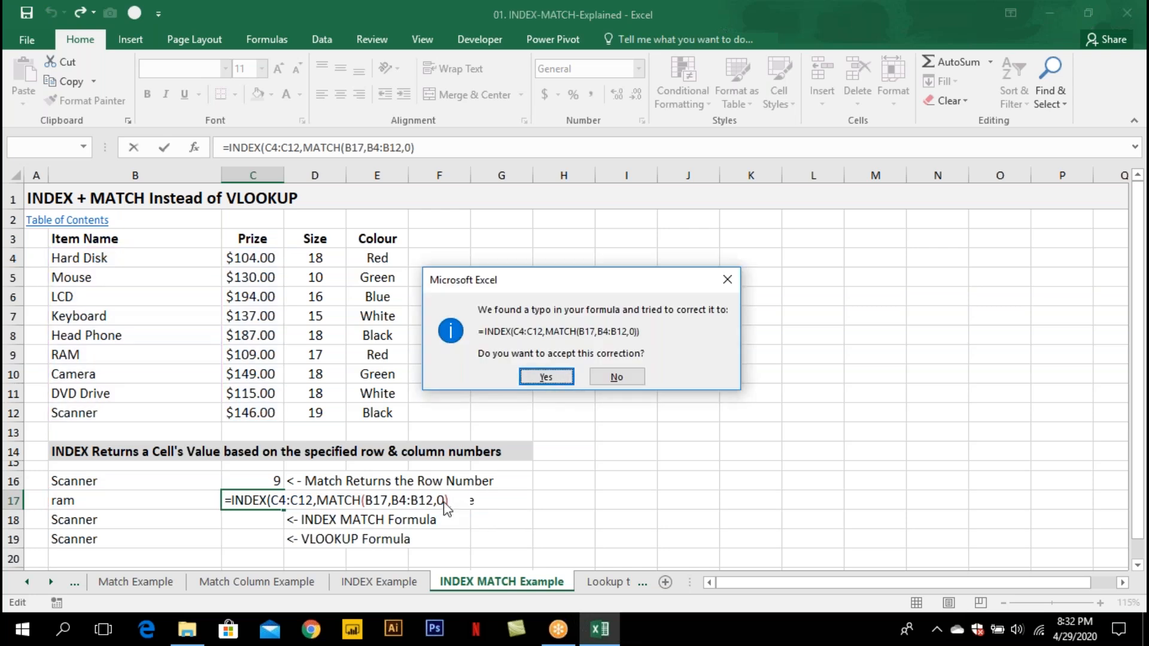
pyautogui.click(540, 379)
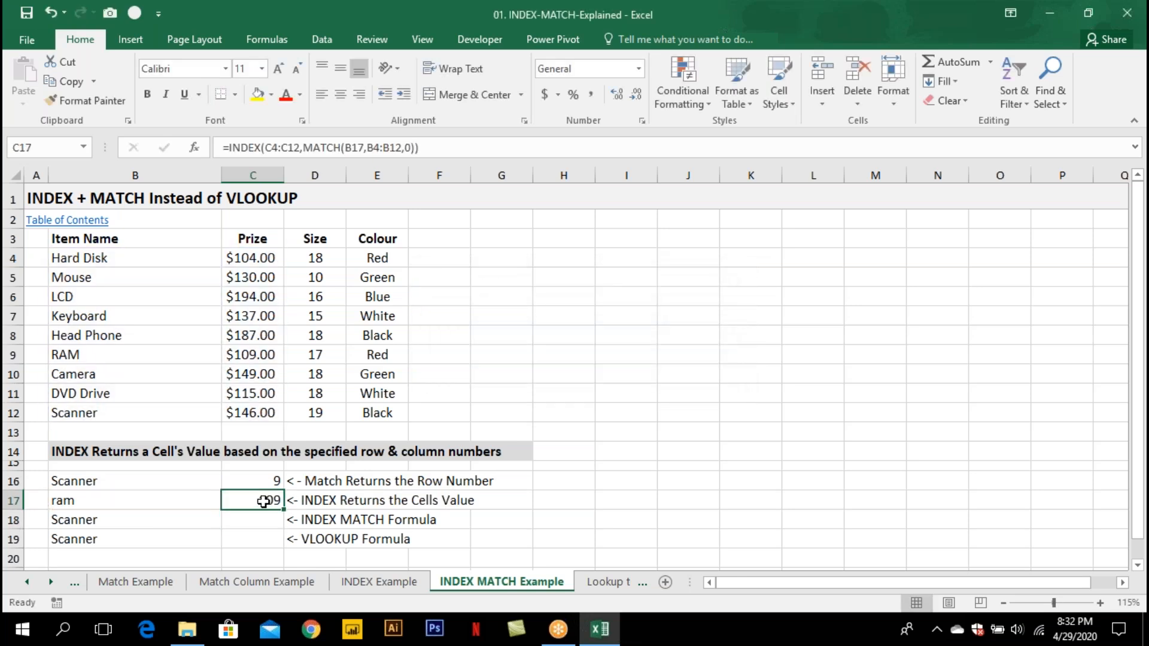
# Test C17's INDEX MATCH formula by changing the item in B17 to lcd and then to hard disk.
pyautogui.click(172, 501)
pyautogui.write('lcd')
pyautogui.press('Return')
pyautogui.press('Up')
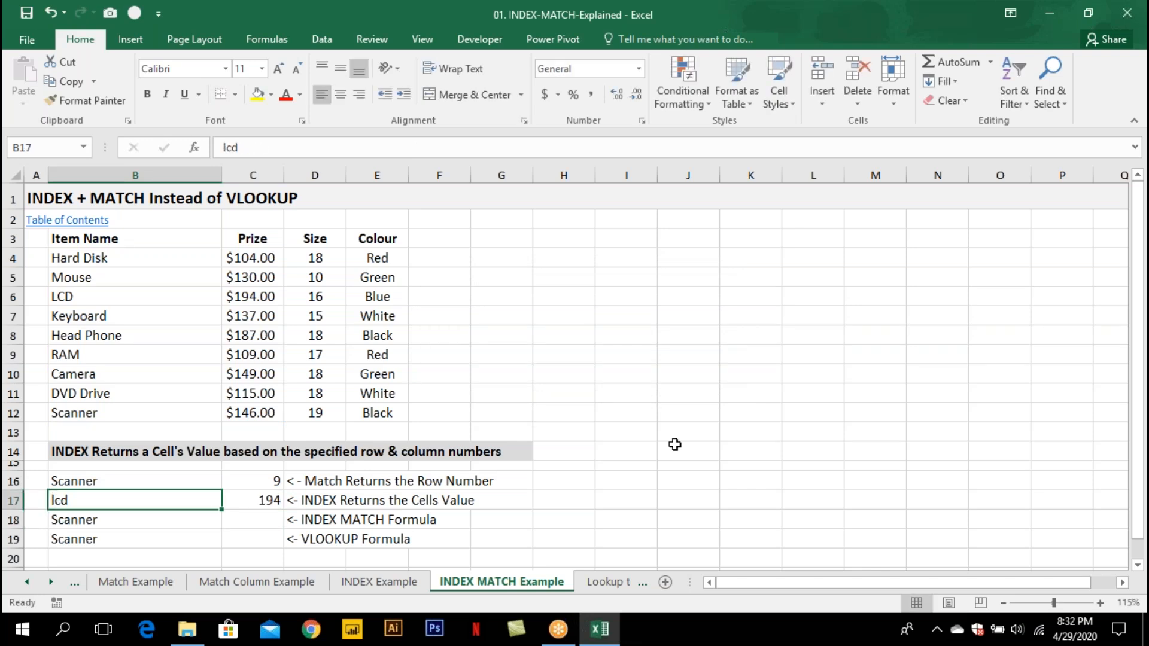
pyautogui.write('hard ')
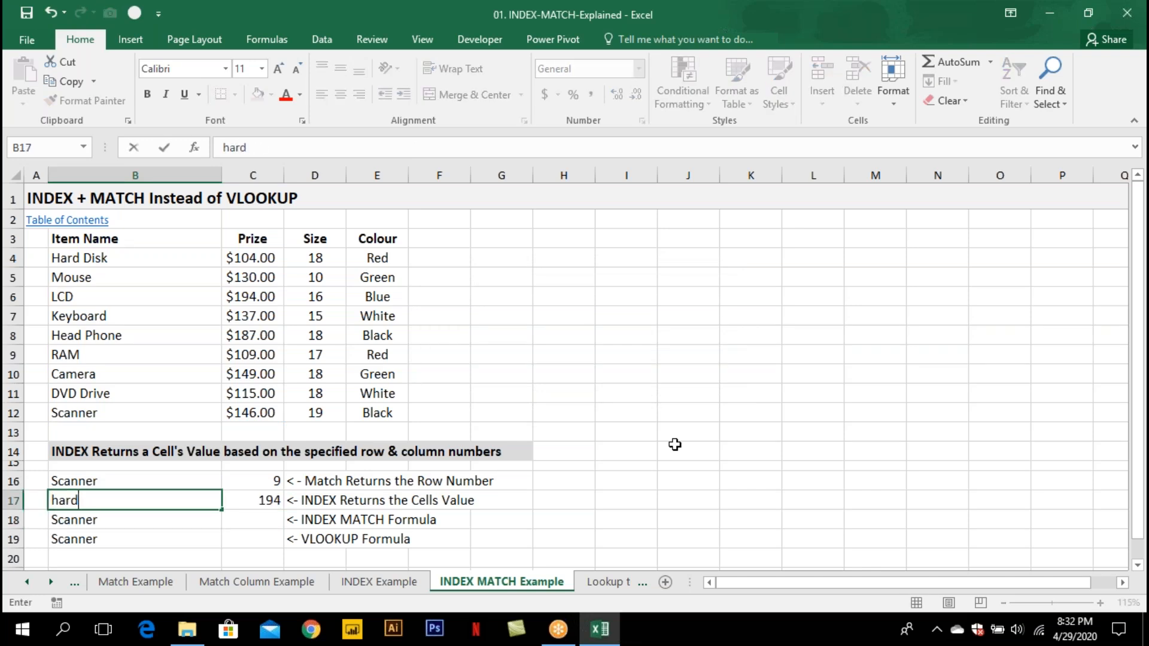
pyautogui.write('disk')
pyautogui.press('Return')
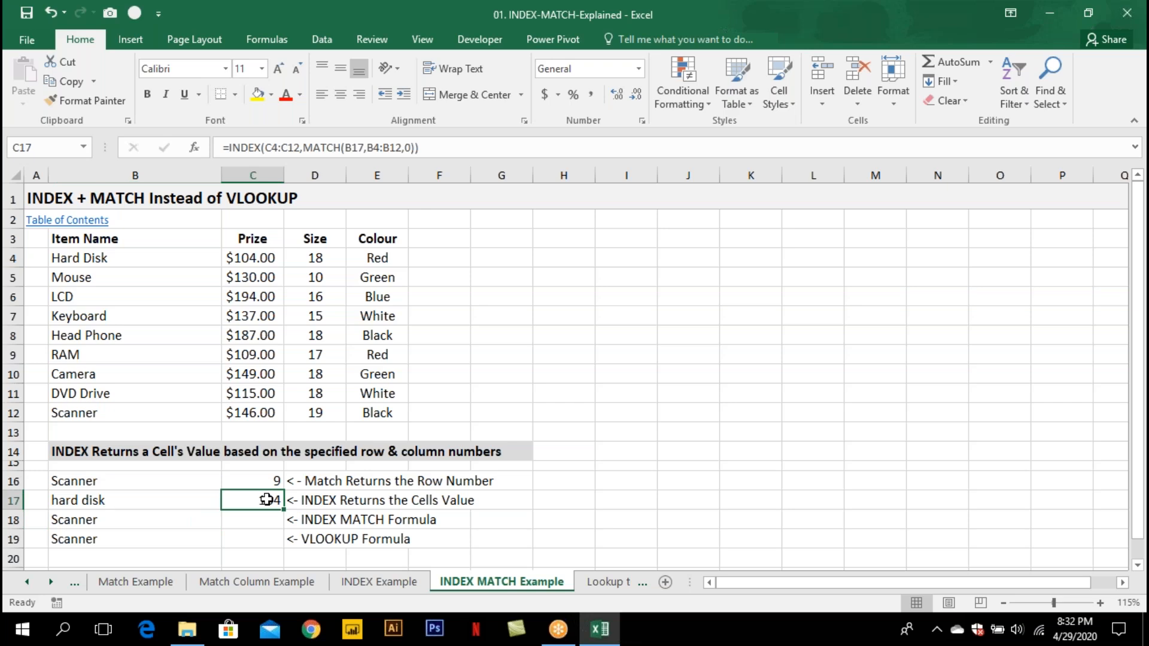
# Delete row 18, which is labelled INDEX MATCH Formula.
pyautogui.click(13, 520)
pyautogui.hotkey('ctrl', '-')
pyautogui.click(254, 520)
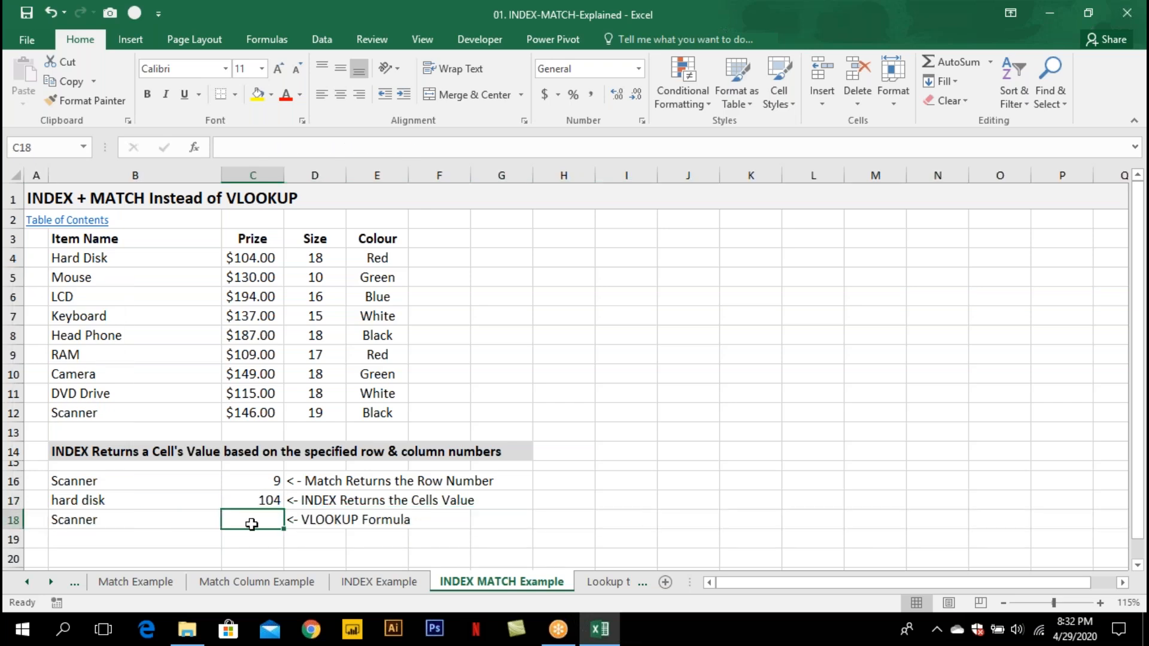
# Fill Scanner from B16 down through B18 and check Scanner's prize in the table's last row.
pyautogui.click(115, 482)
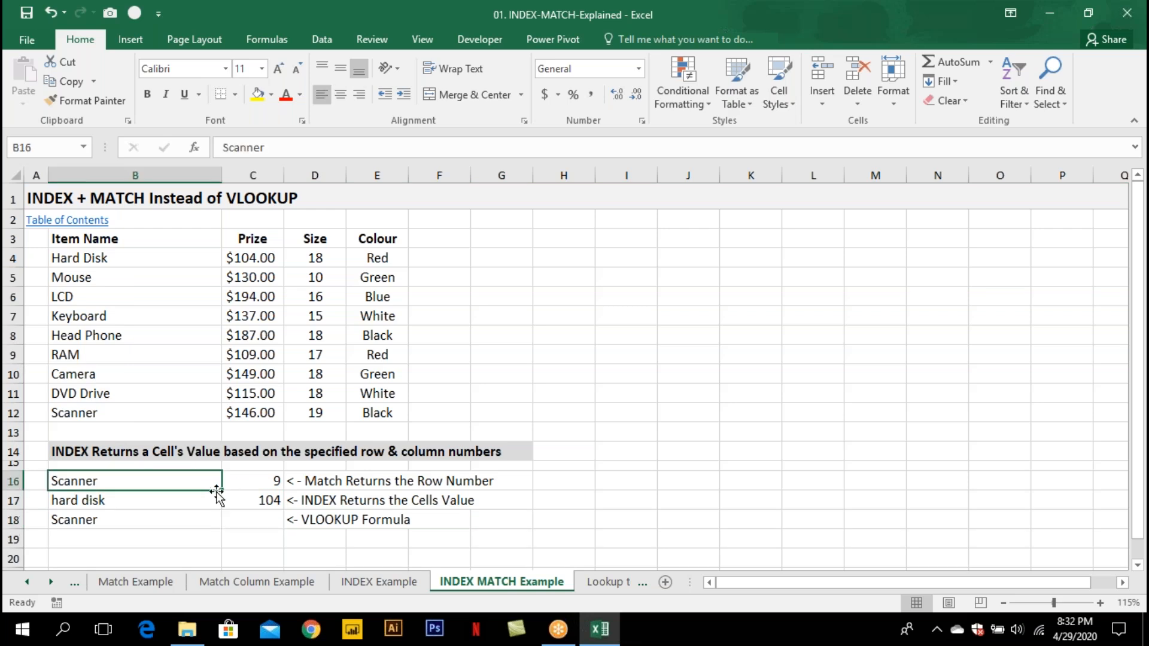
pyautogui.moveTo(220, 493); pyautogui.dragTo(222, 523)
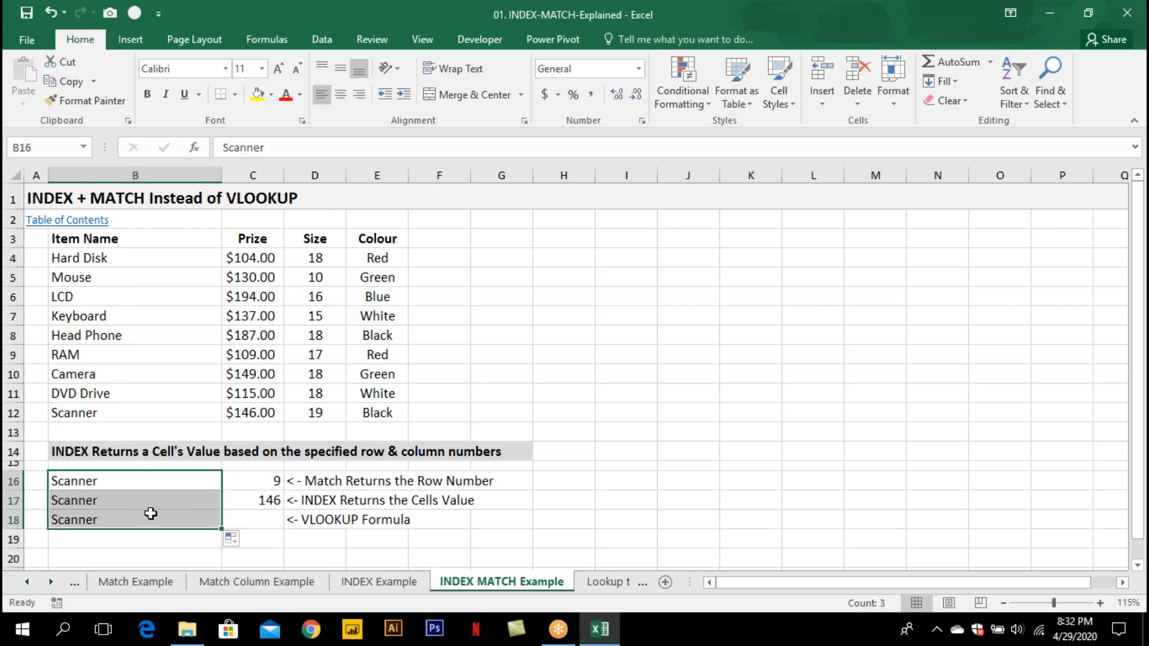
pyautogui.click(159, 501)
pyautogui.click(93, 413)
pyautogui.click(257, 412)
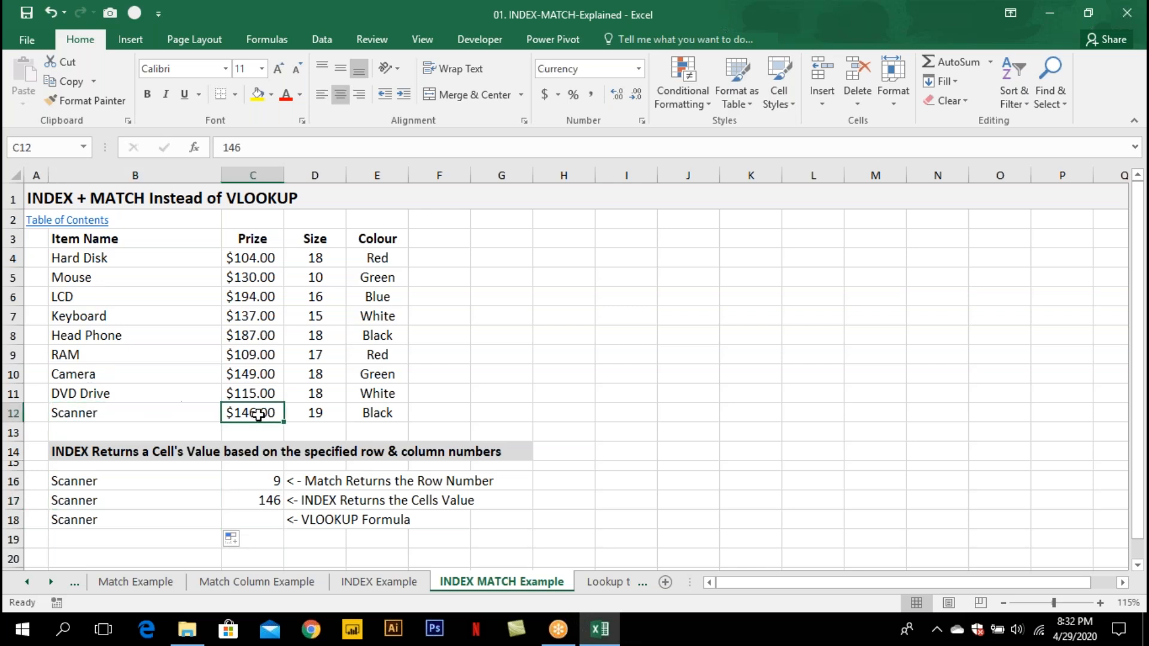
# Enter the formula =VLOOKUP(B18,B4:E12,2,0) in C18 to return the item's prize by exact match.
pyautogui.click(260, 522)
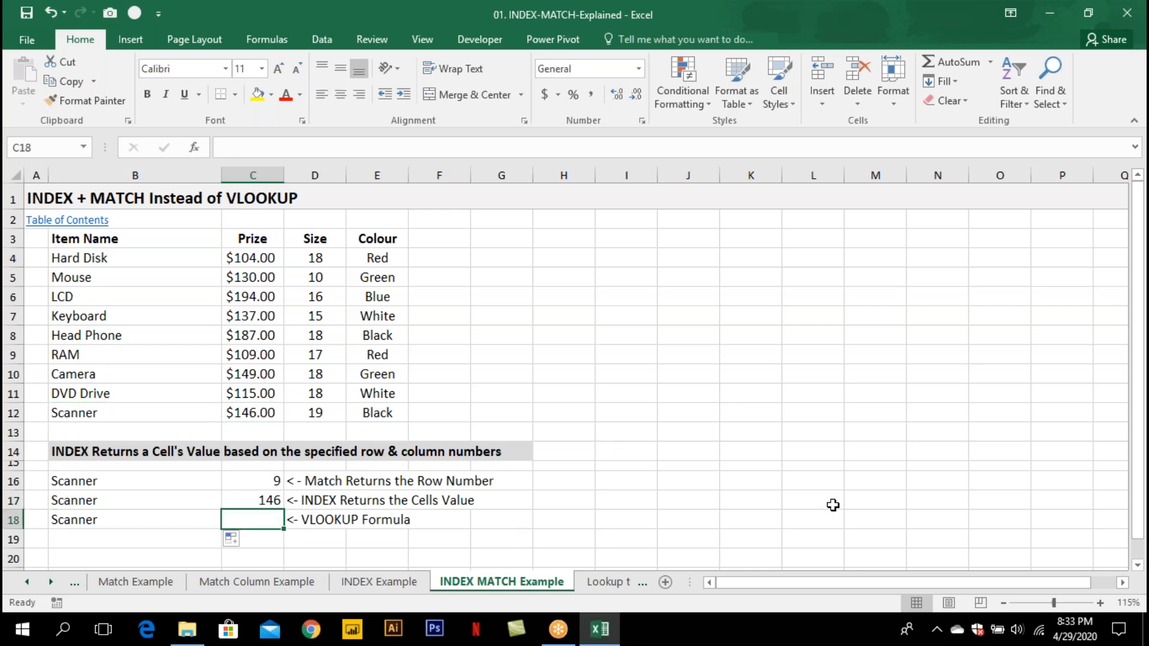
pyautogui.write('=VLOOKUP(')
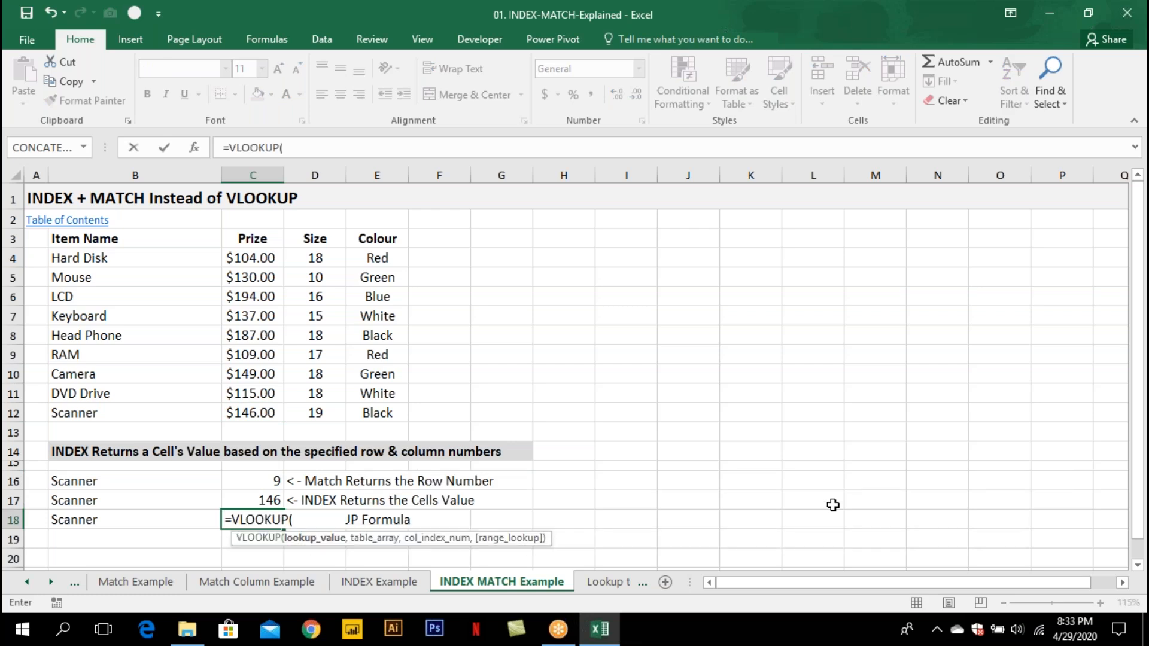
pyautogui.click(162, 523)
pyautogui.write(',')
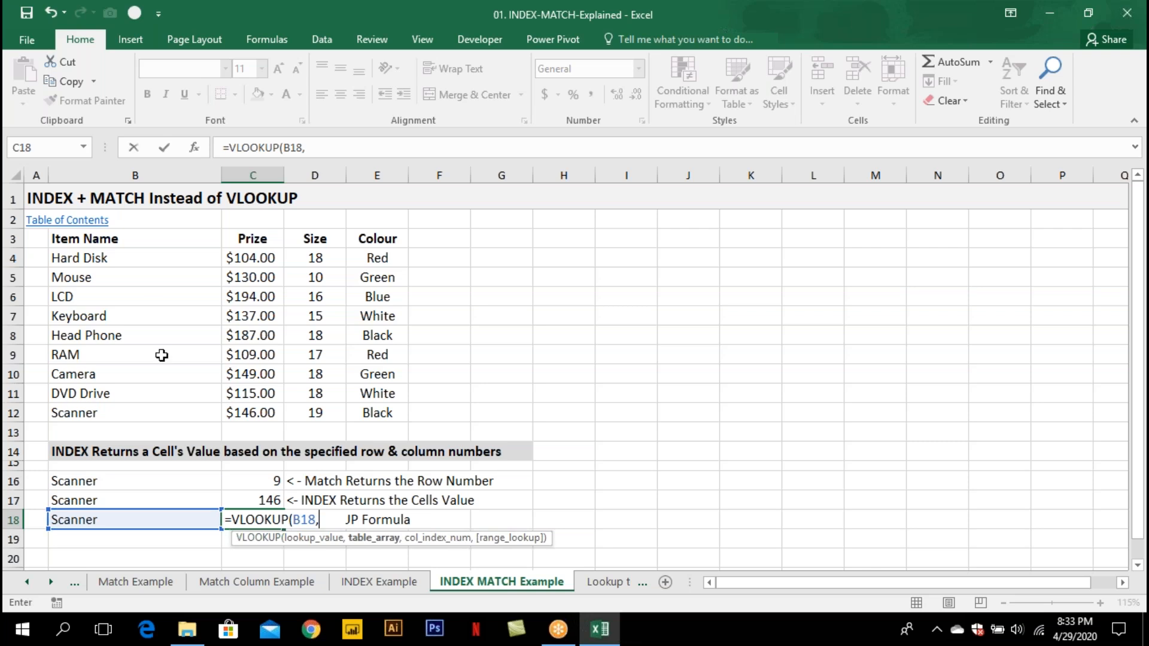
pyautogui.moveTo(130, 257); pyautogui.dragTo(391, 415)
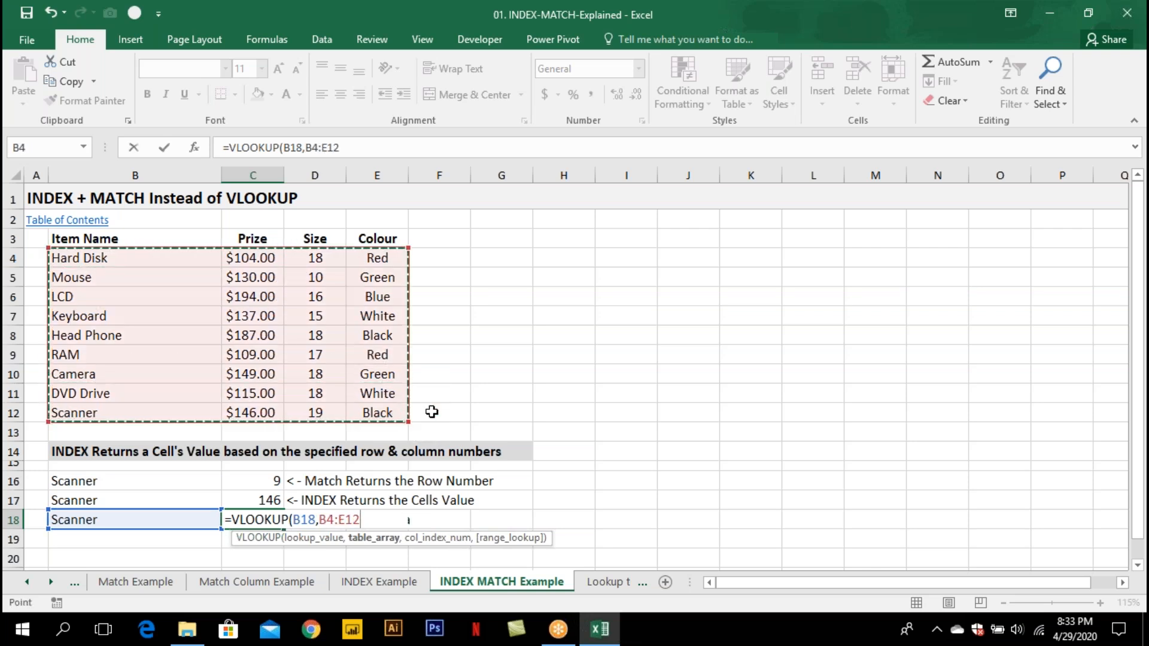
pyautogui.write(',2,0')
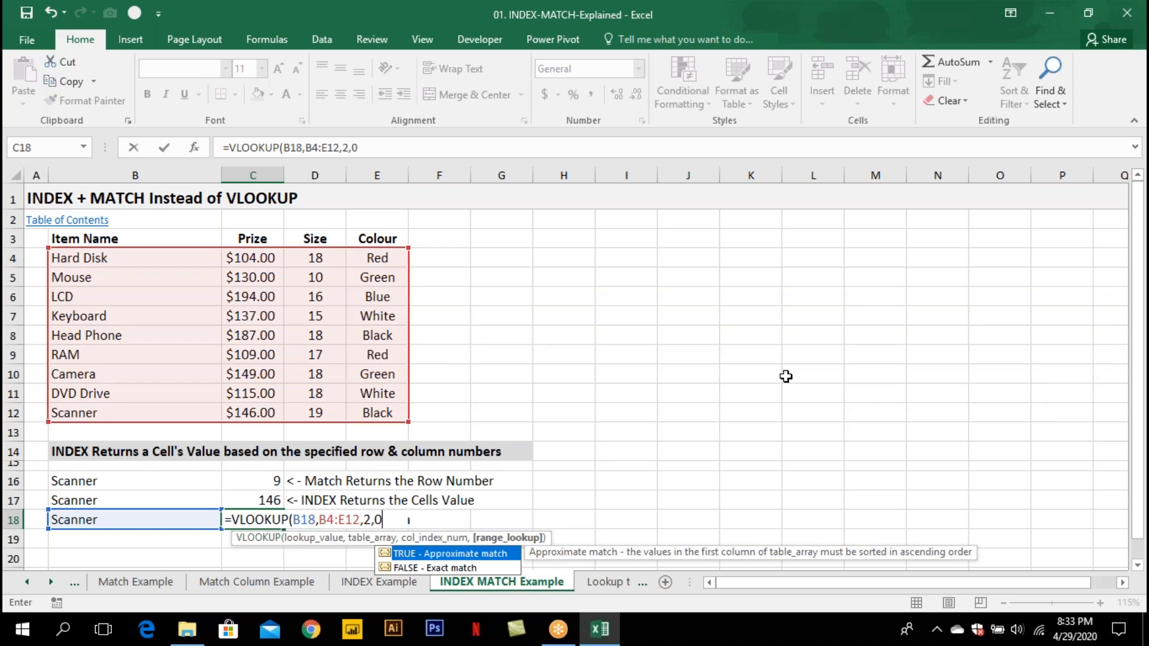
pyautogui.press('Return')
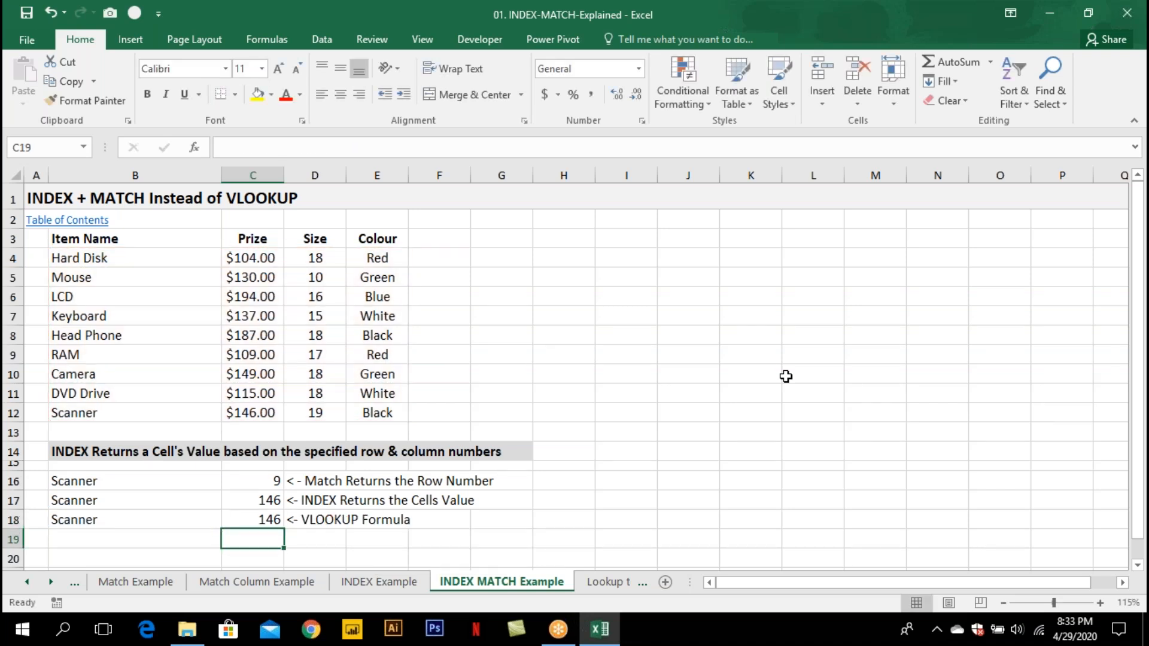
# Compare the references of C18's VLOOKUP formula with those of C17's INDEX MATCH formula.
pyautogui.doubleClick(273, 520)
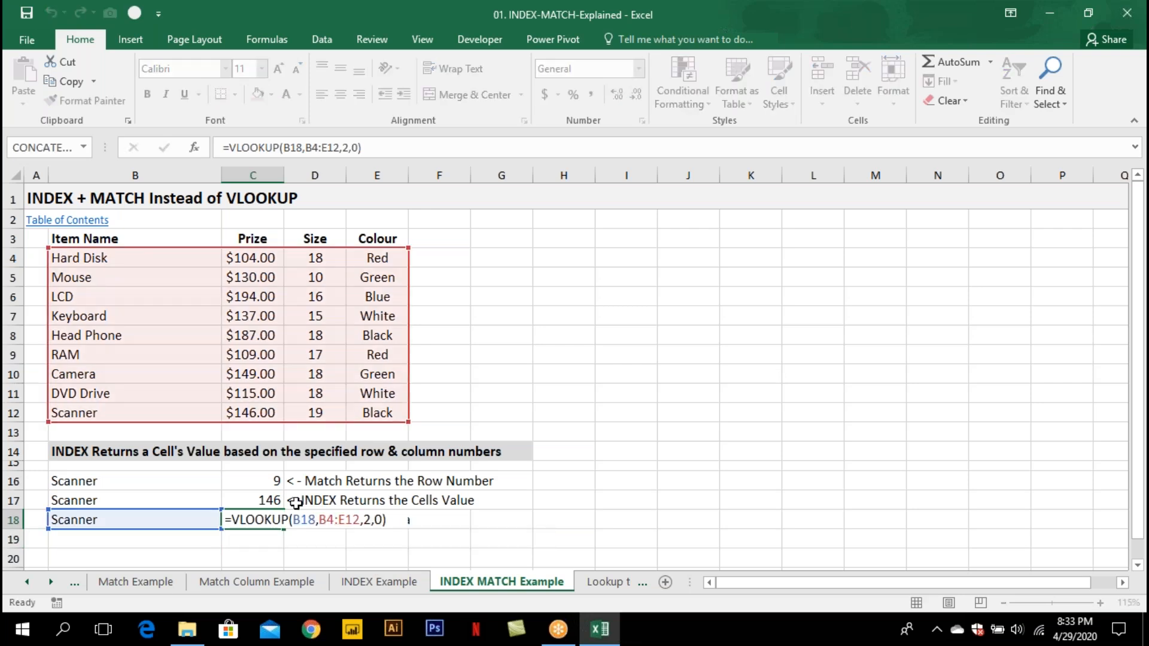
pyautogui.click(299, 500)
pyautogui.doubleClick(299, 500)
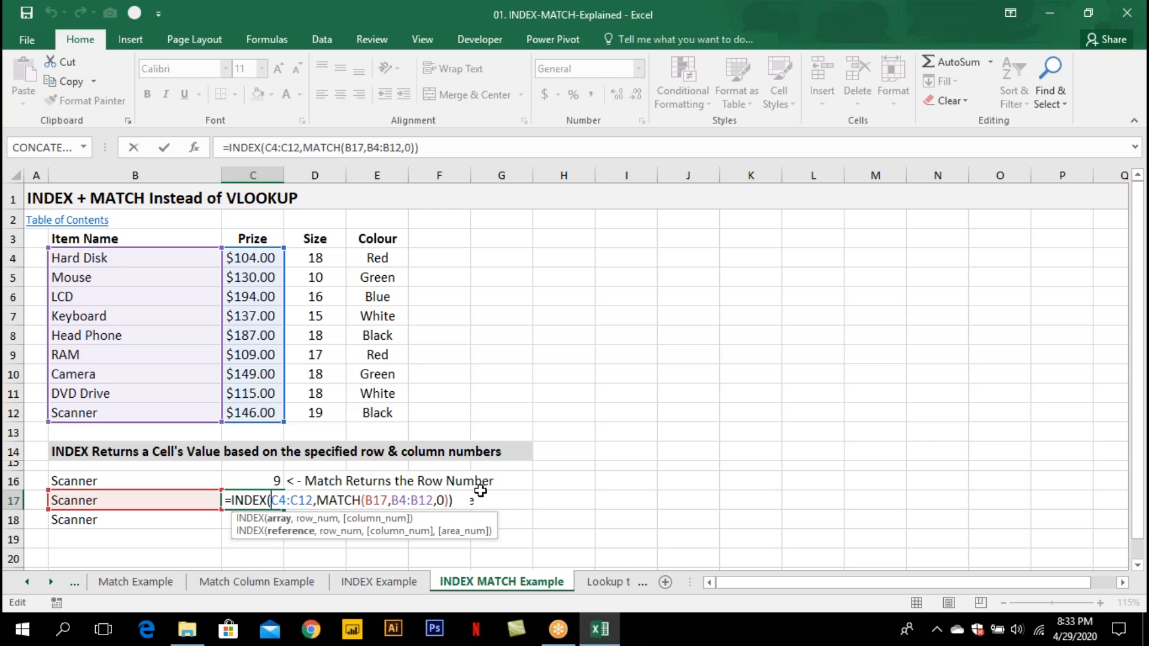
pyautogui.hotkey('ctrl', 'Return')
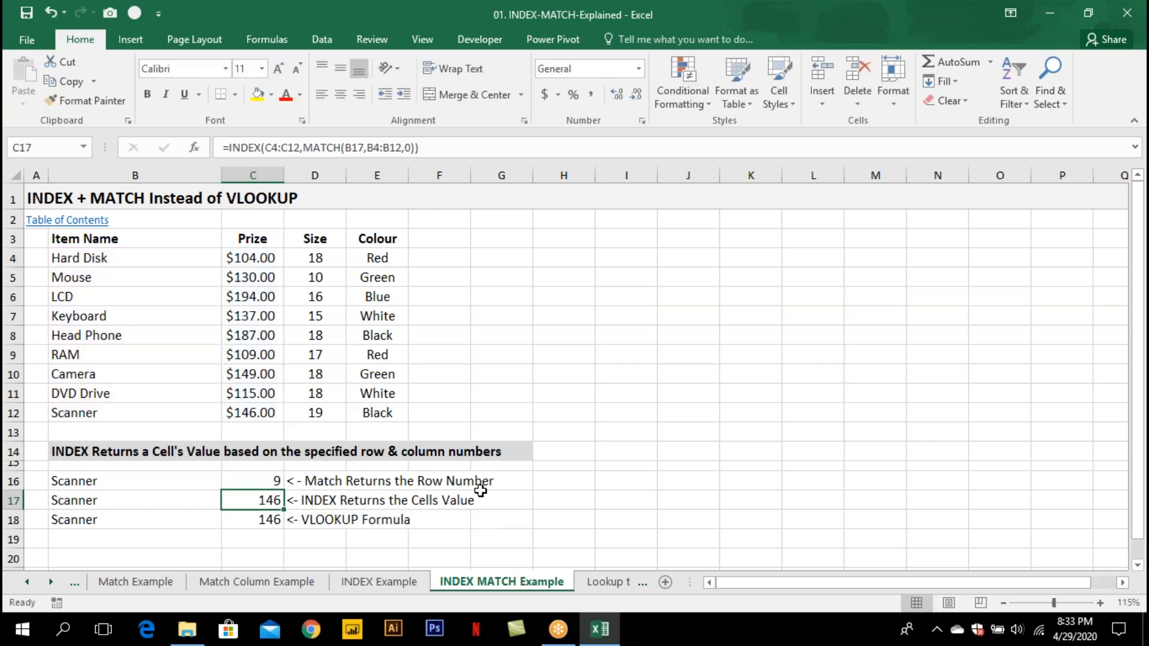
# Insert a blank column between the Item Name and Prize columns.
pyautogui.rightClick(253, 170)
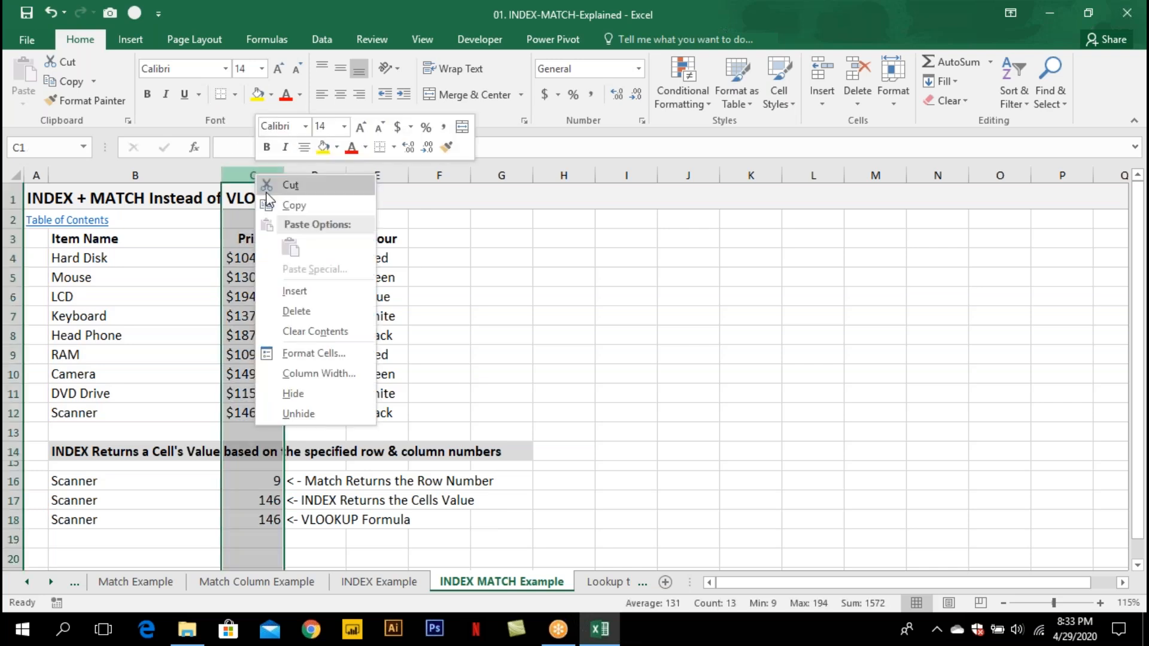
pyautogui.click(309, 293)
pyautogui.click(308, 296)
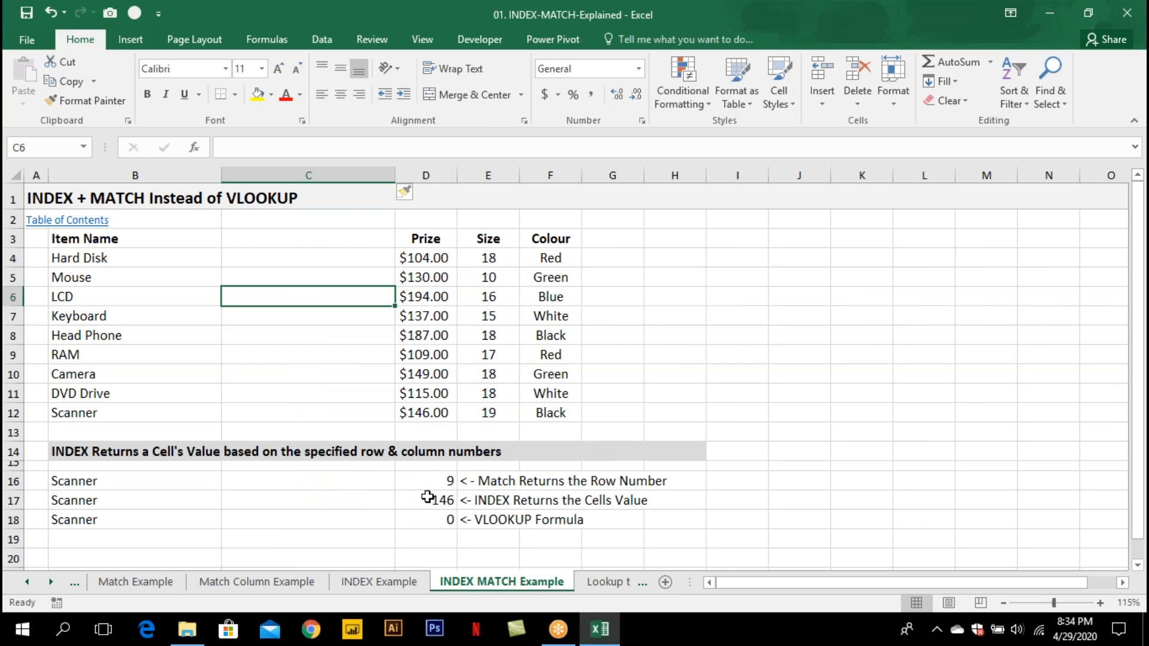
# Examine how the inserted column affects the references in D18's VLOOKUP and D17's INDEX MATCH formulas.
pyautogui.doubleClick(429, 519)
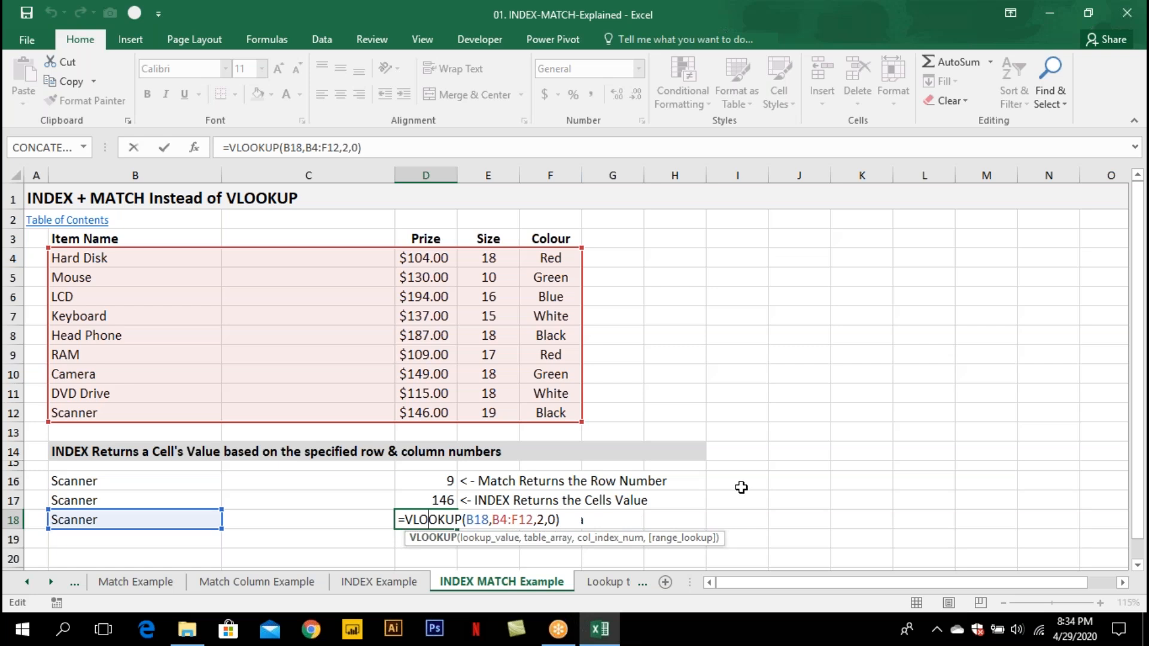
pyautogui.hotkey('ctrl', 'Return')
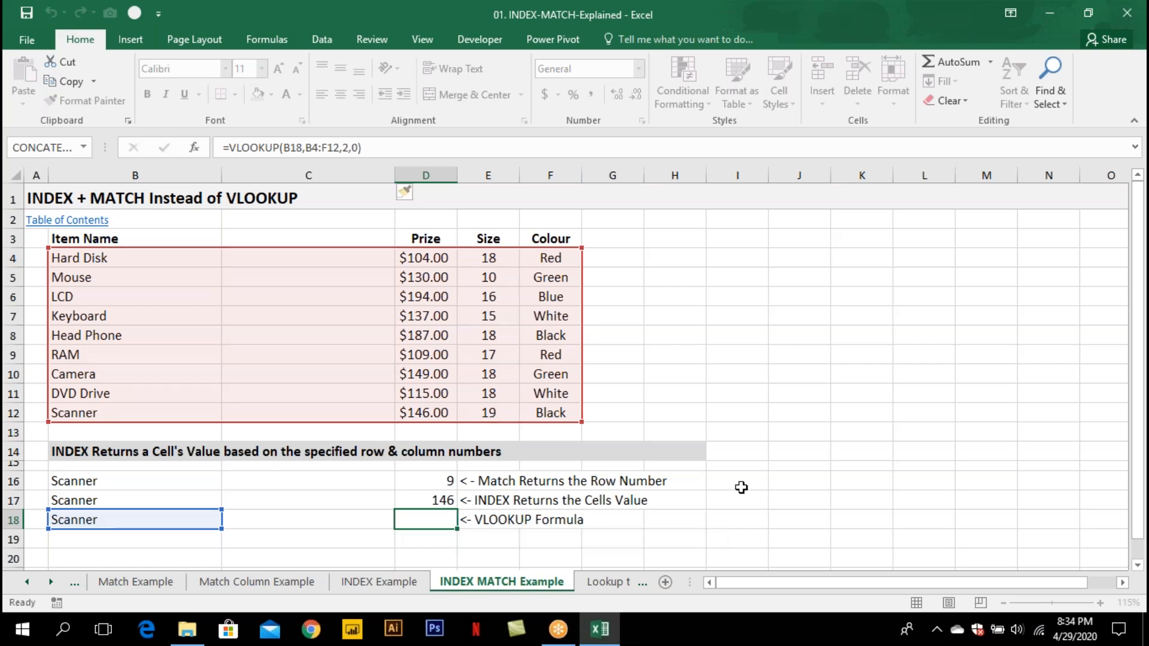
pyautogui.press('Up')
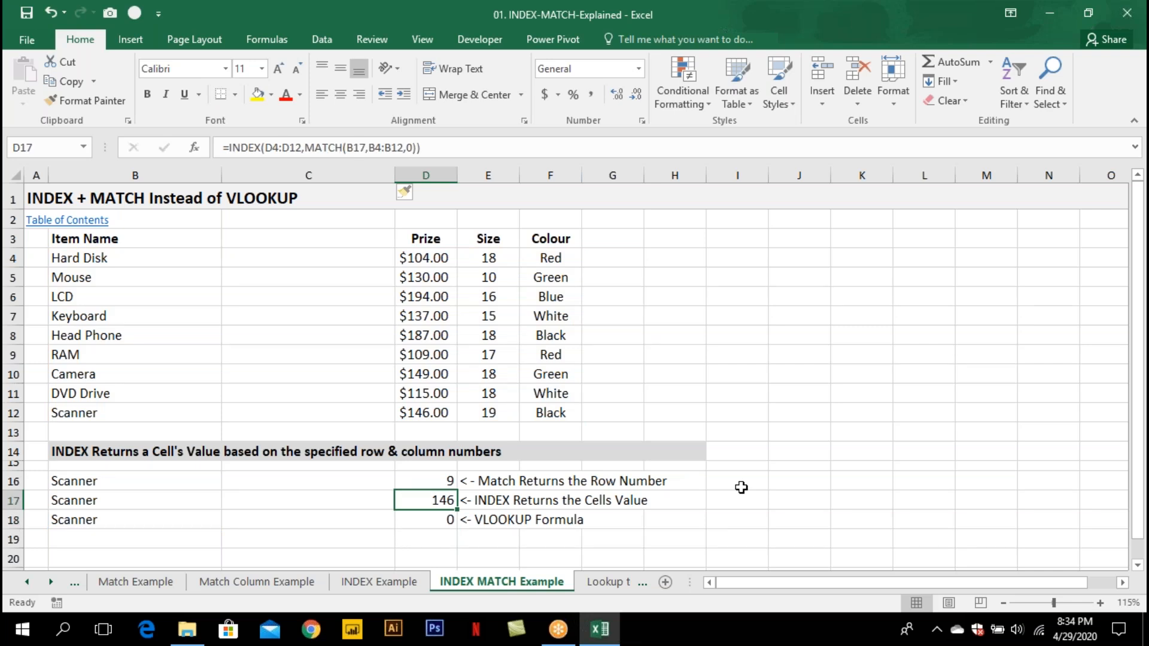
pyautogui.press('F2')
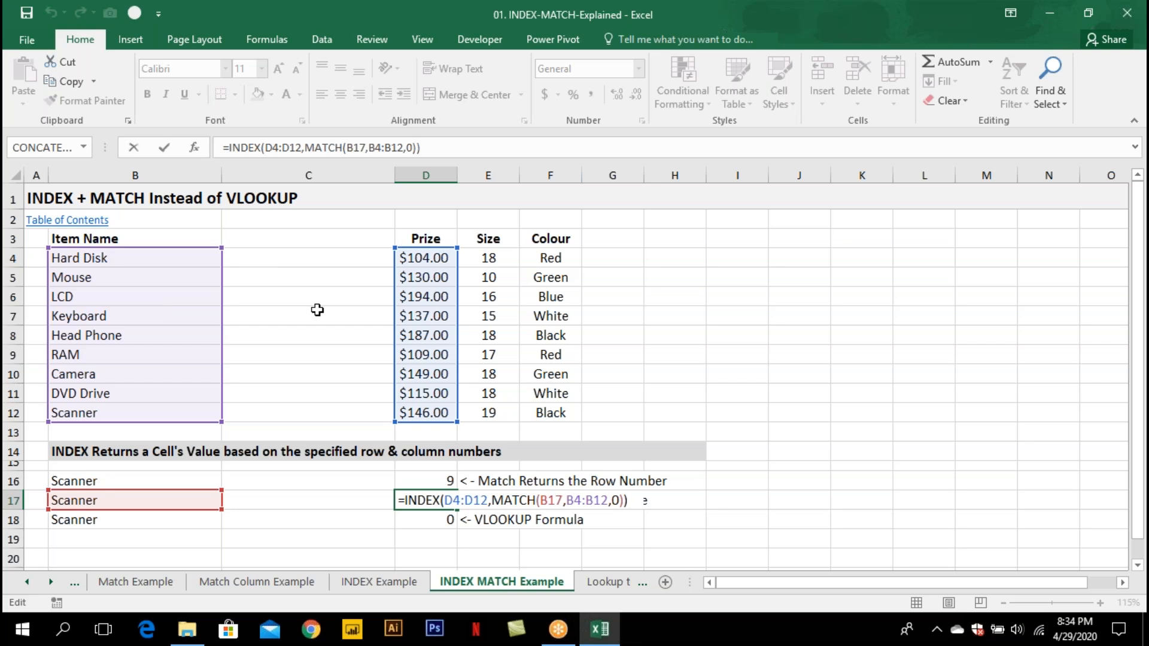
pyautogui.hotkey('ctrl', 'Return')
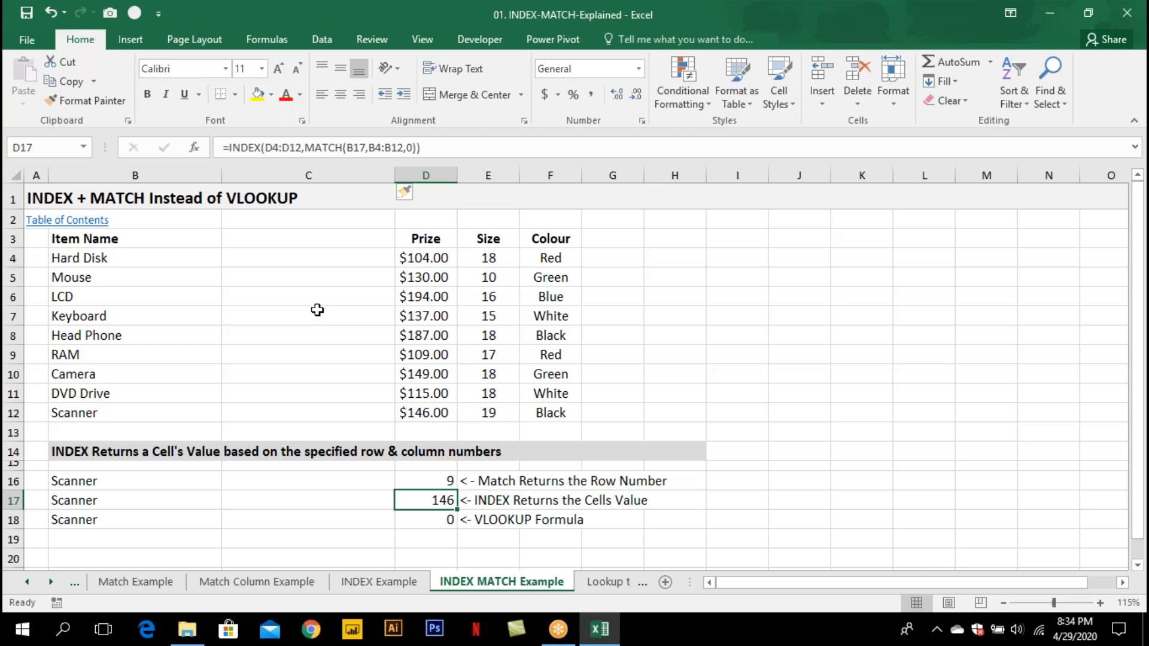
# Go to the Lookup to the Left sheet and examine the lookup name in A16 and the Emp ID column.
pyautogui.hotkey('ctrl', 'pagedown')
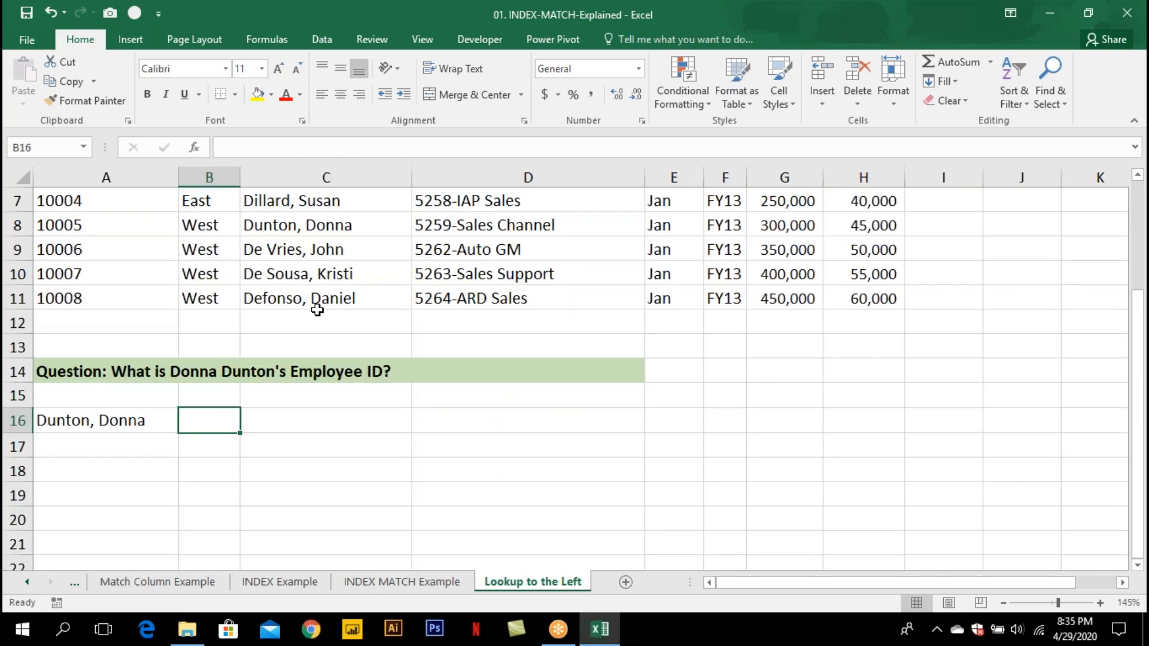
pyautogui.scroll(2, 317, 309)
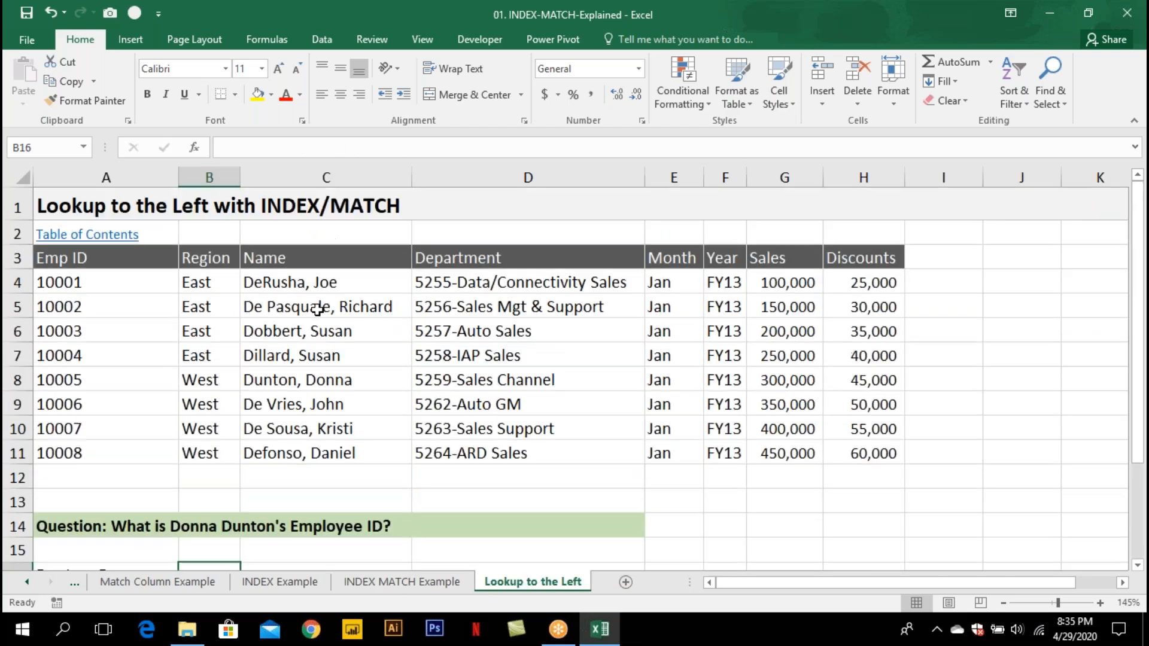
pyautogui.scroll(-1, 318, 309)
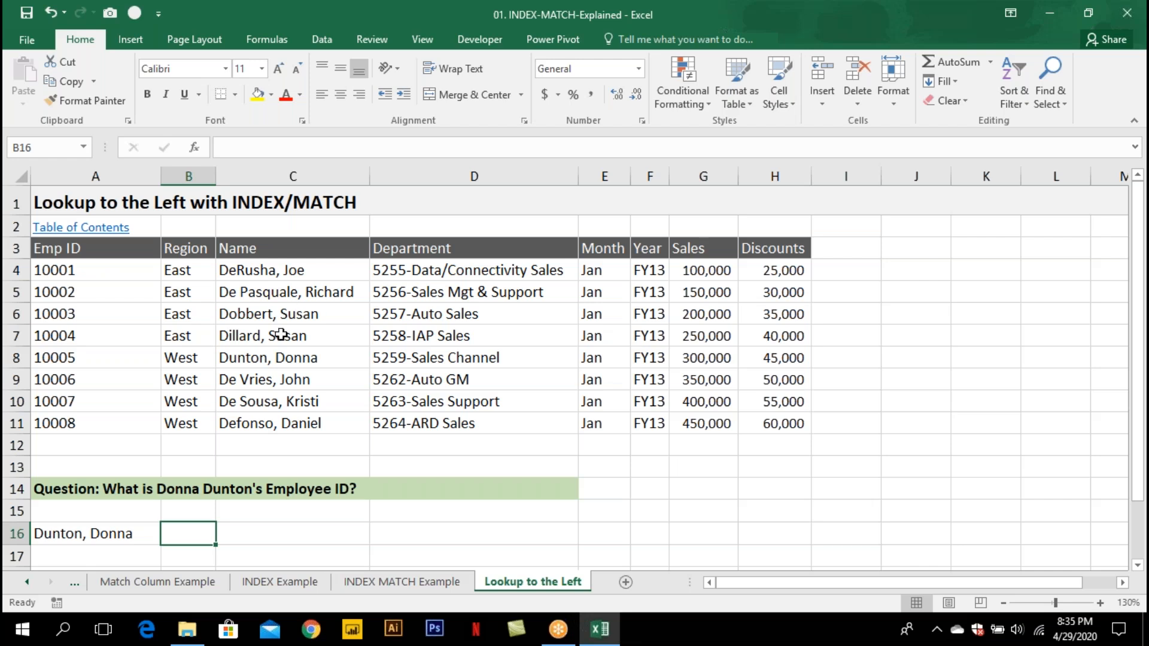
pyautogui.click(118, 532)
pyautogui.click(81, 271)
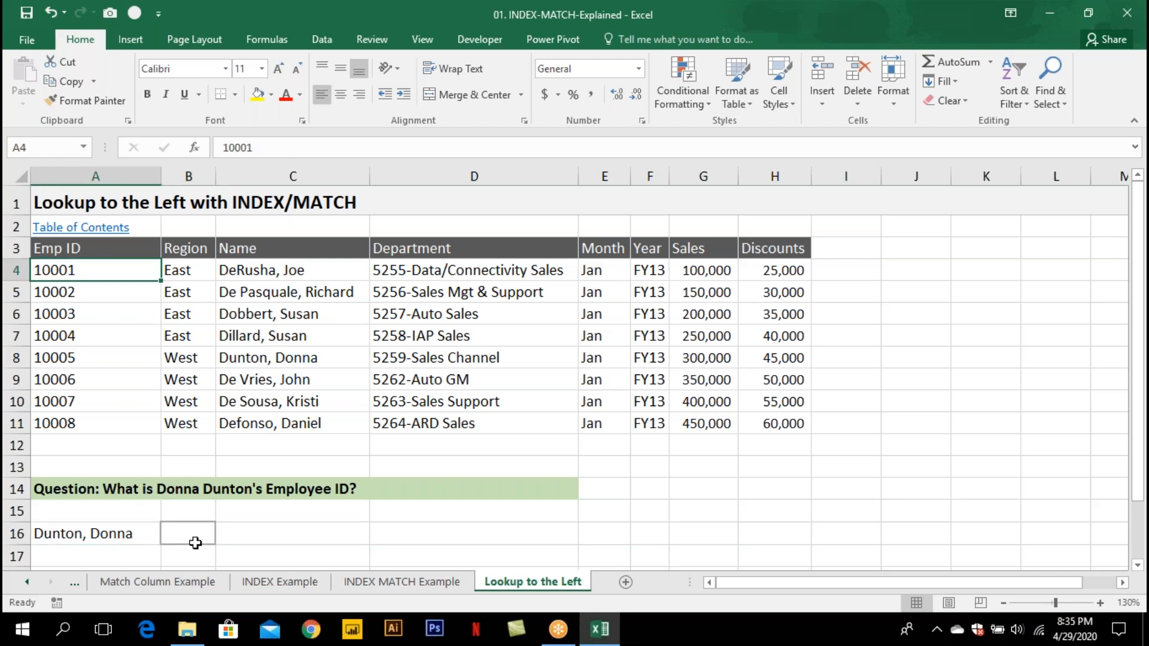
# Add a list data validation to A16 with the employee names in =$C$4:$C$11 as its source.
pyautogui.click(113, 533)
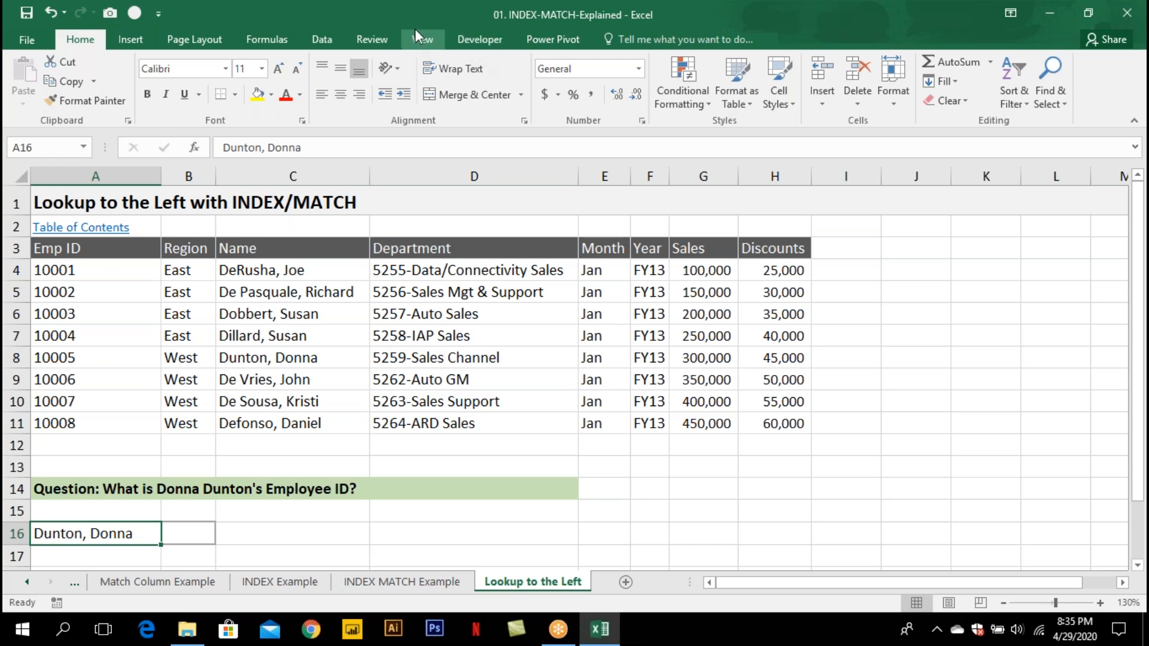
pyautogui.click(326, 45)
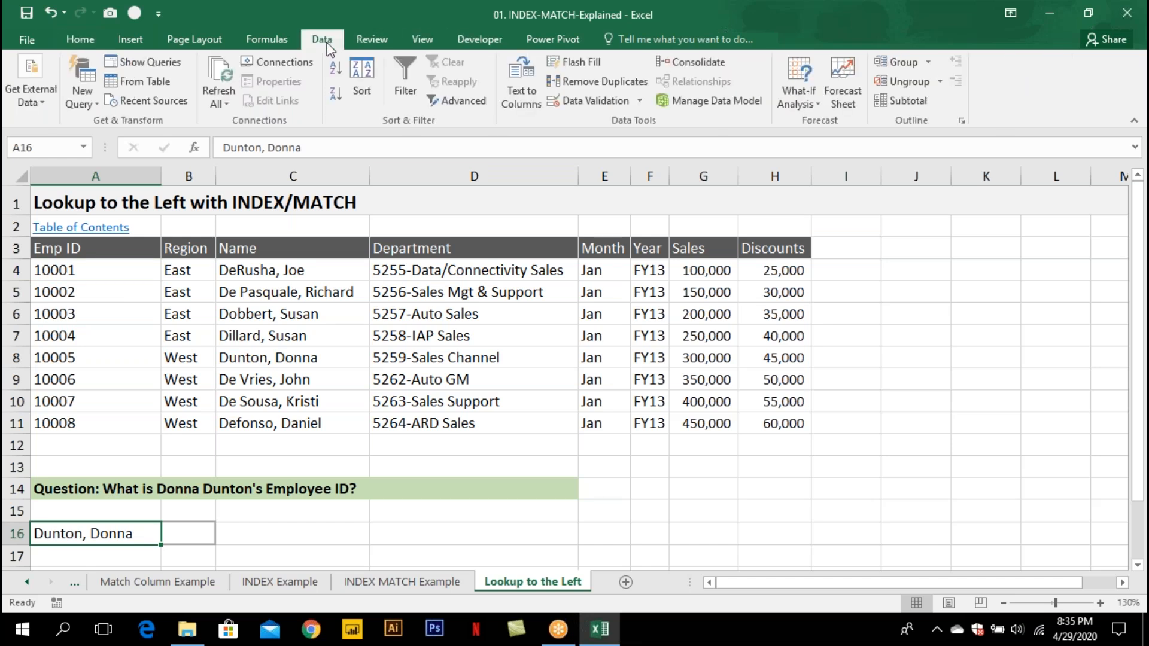
pyautogui.click(600, 100)
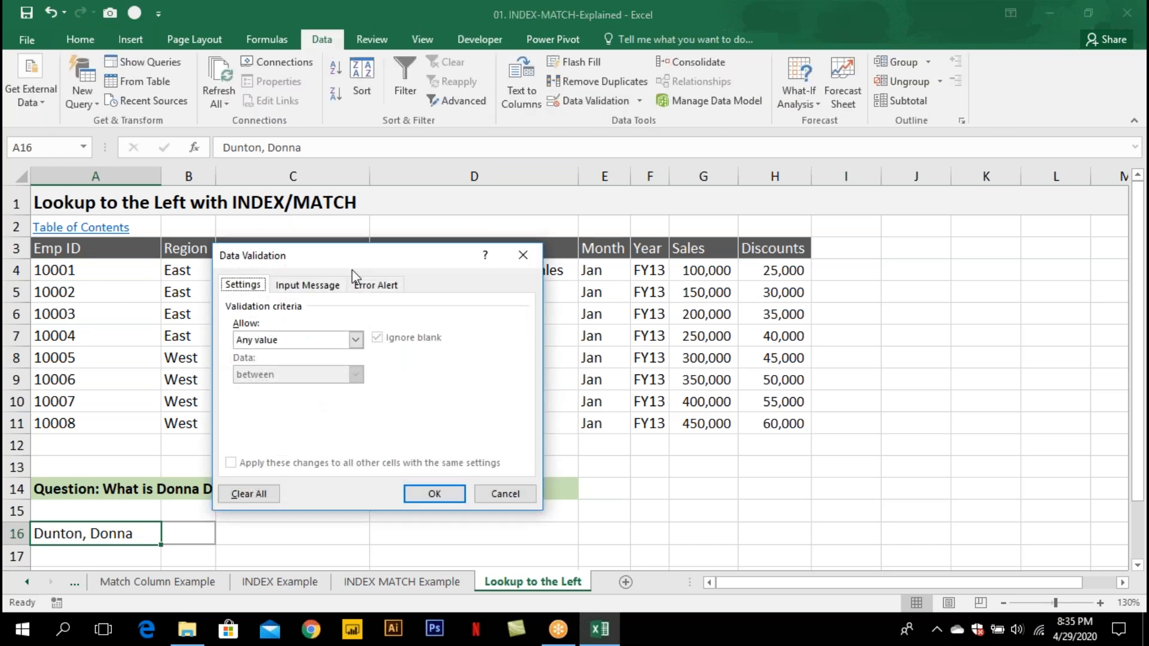
pyautogui.click(302, 339)
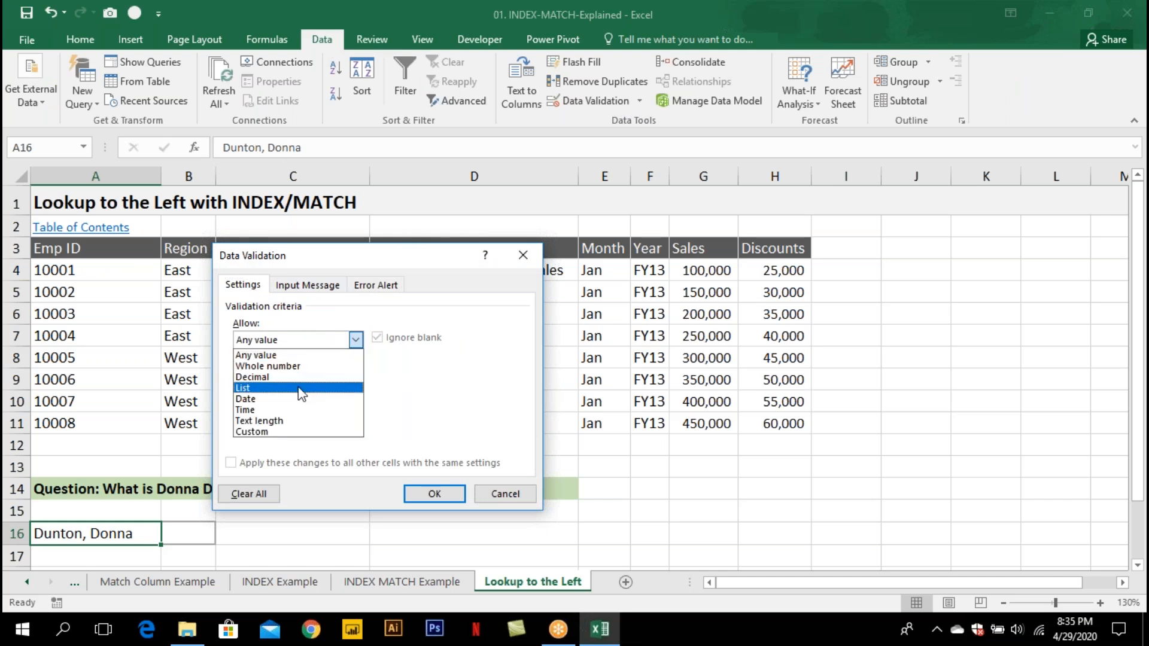
pyautogui.click(301, 390)
pyautogui.click(299, 407)
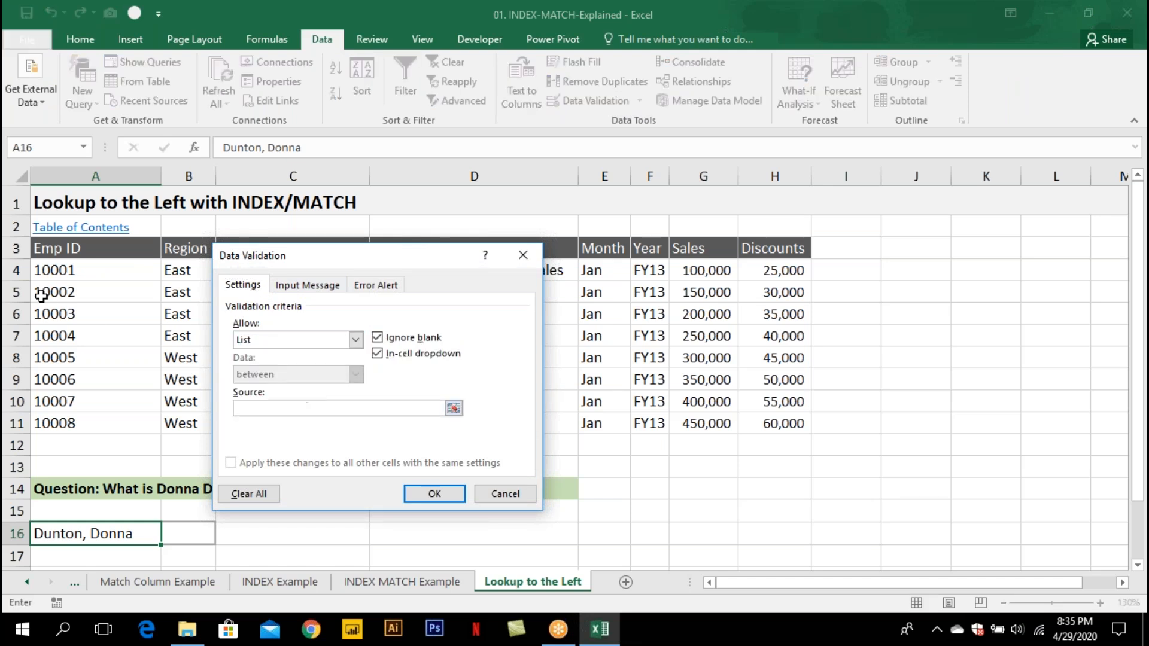
pyautogui.moveTo(259, 258); pyautogui.dragTo(569, 231)
pyautogui.moveTo(272, 270); pyautogui.dragTo(315, 423)
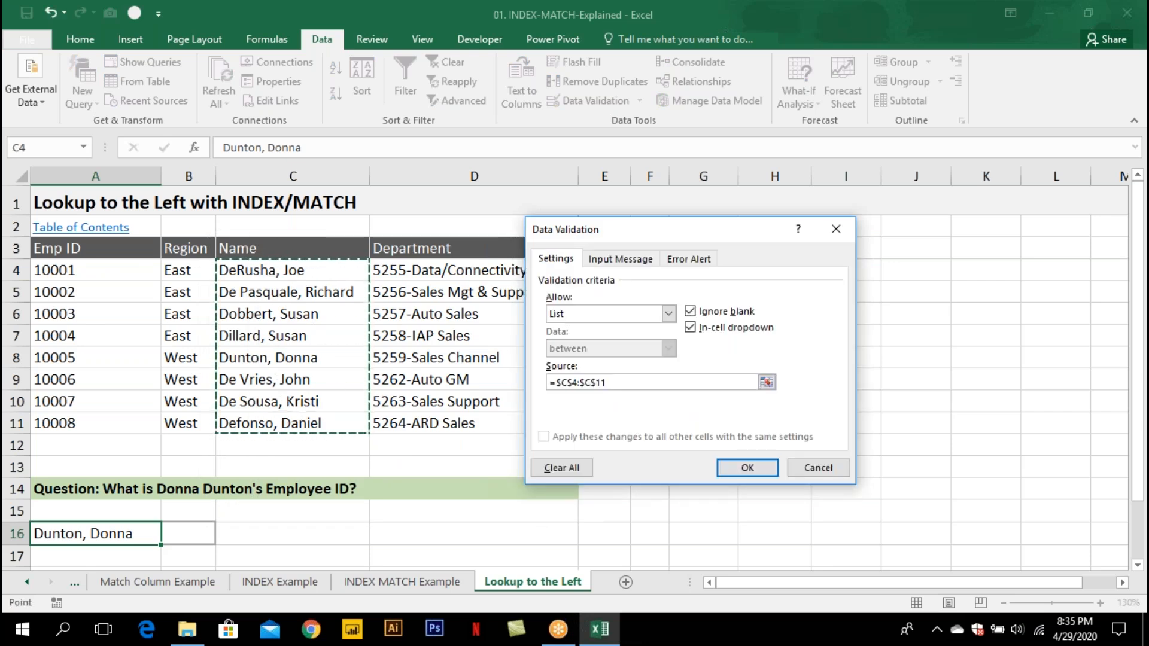
pyautogui.click(746, 468)
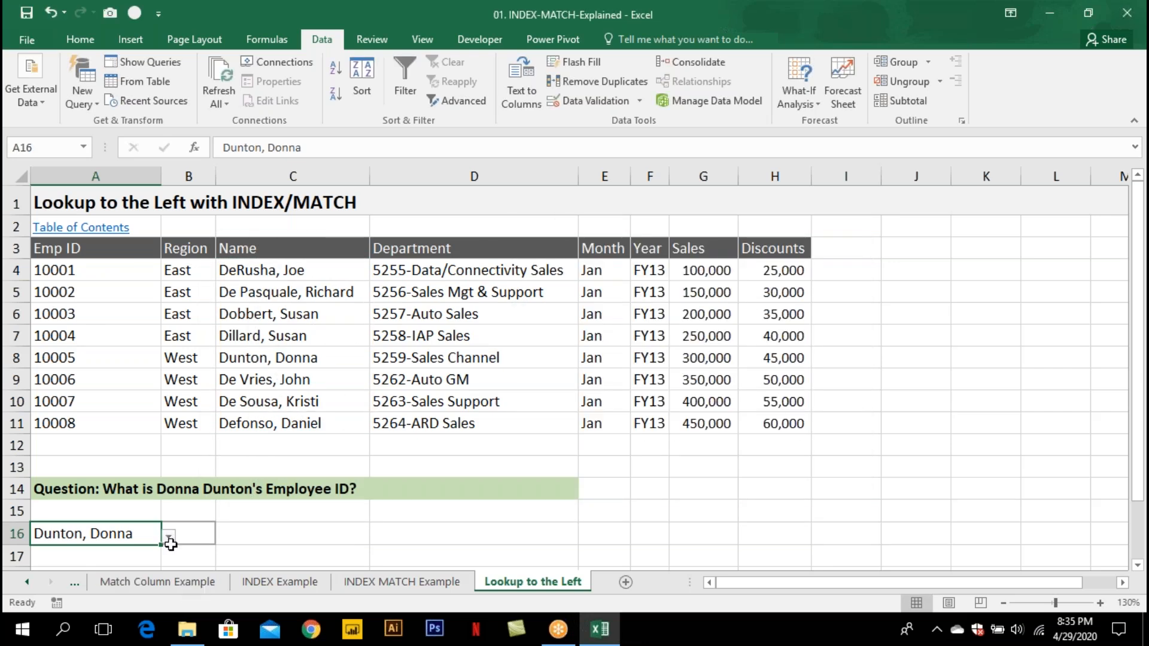
# Test A16's dropdown with several employee names, finishing on the name from row 5, and widen column A to fit it.
pyautogui.click(169, 537)
pyautogui.press('Up')
pyautogui.press('Return')
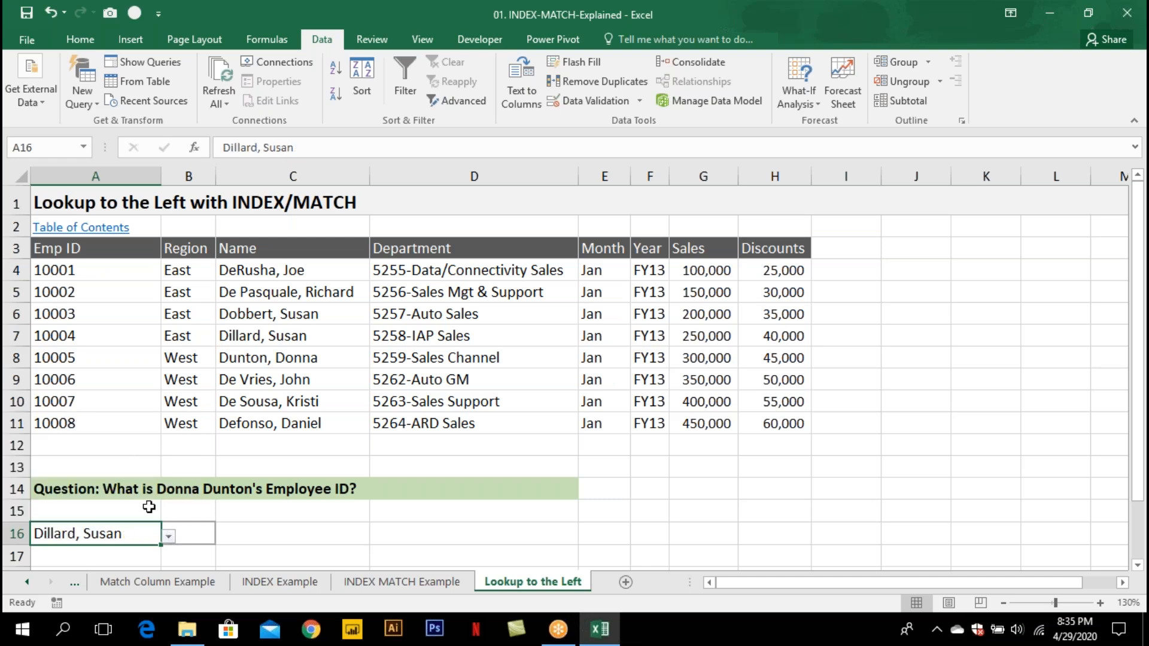
pyautogui.click(169, 537)
pyautogui.press('Up')
pyautogui.press('Up')
pyautogui.press('Return')
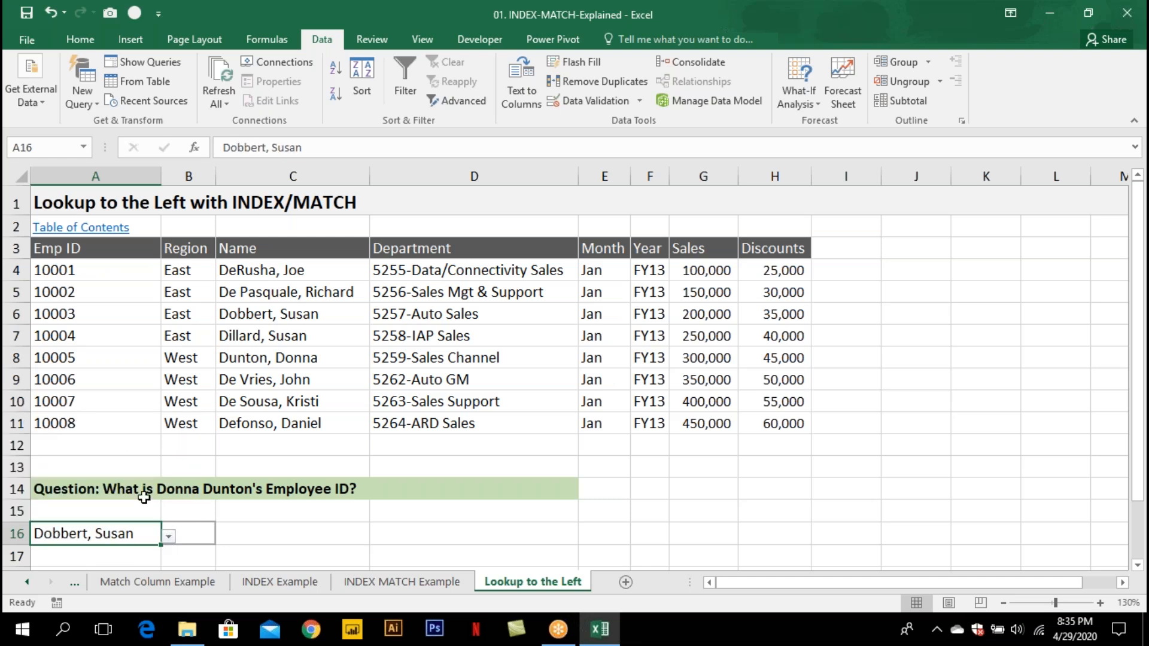
pyautogui.click(169, 537)
pyautogui.click(128, 431)
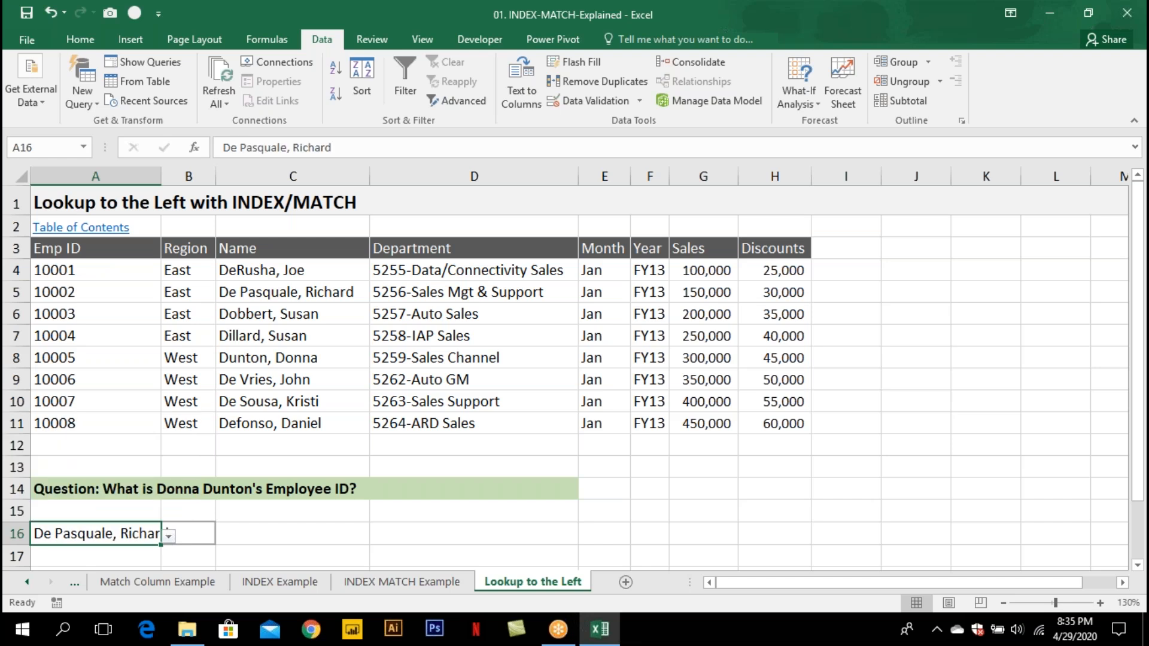
pyautogui.click(193, 539)
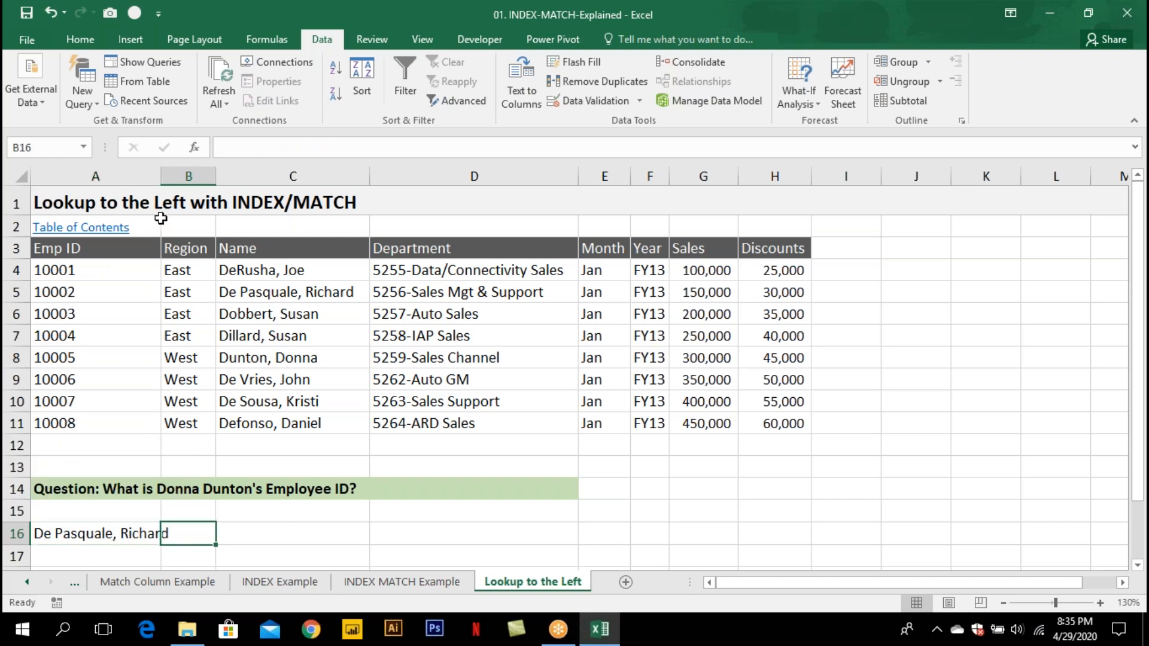
pyautogui.moveTo(163, 179); pyautogui.dragTo(205, 179)
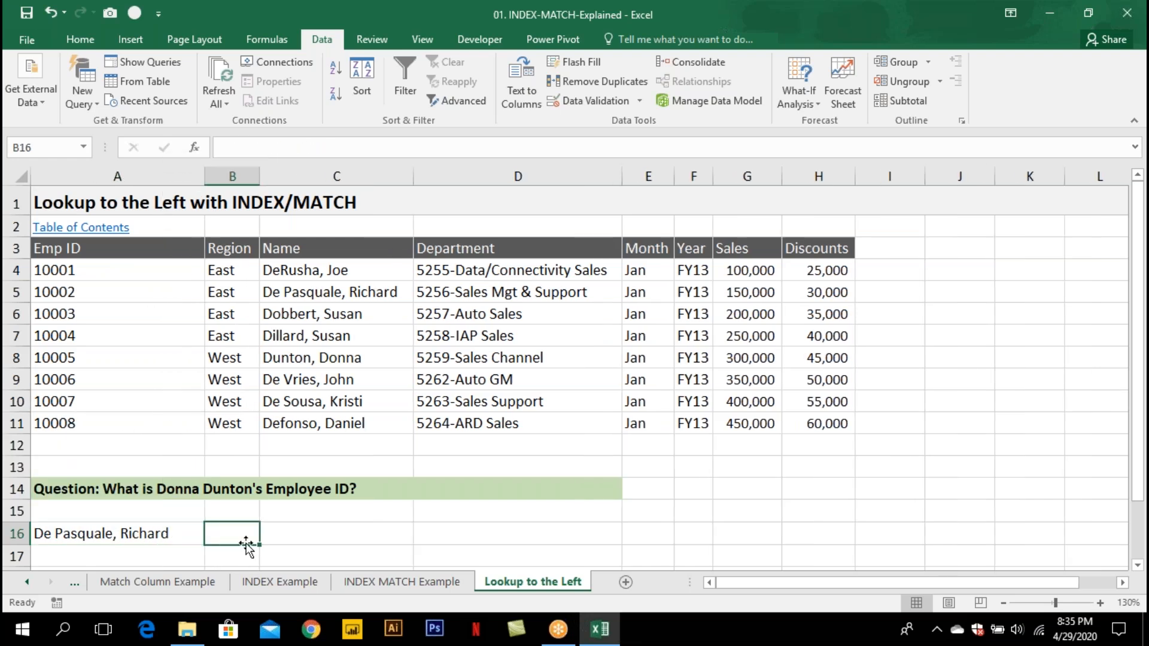
# Enter the formula =INDEX(A4:A11,MATCH(A16,C4:C11,0)) in B16 to look up the Emp ID left of the employee's name.
pyautogui.click(325, 270)
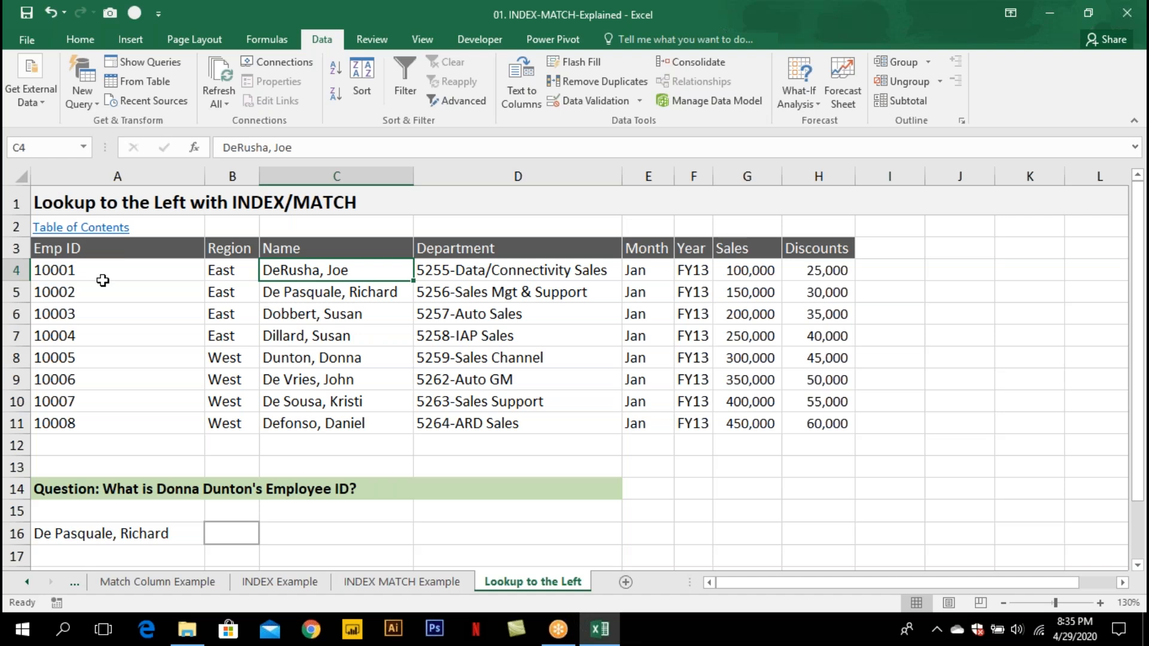
pyautogui.click(245, 532)
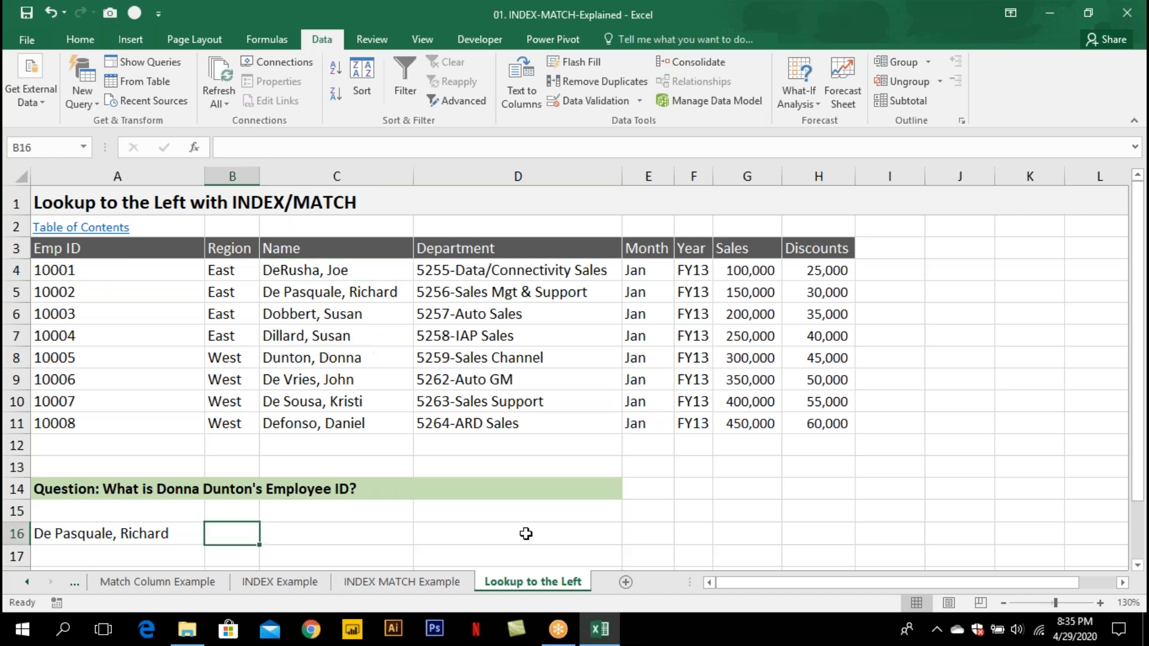
pyautogui.write('=inde')
pyautogui.press('Tab')
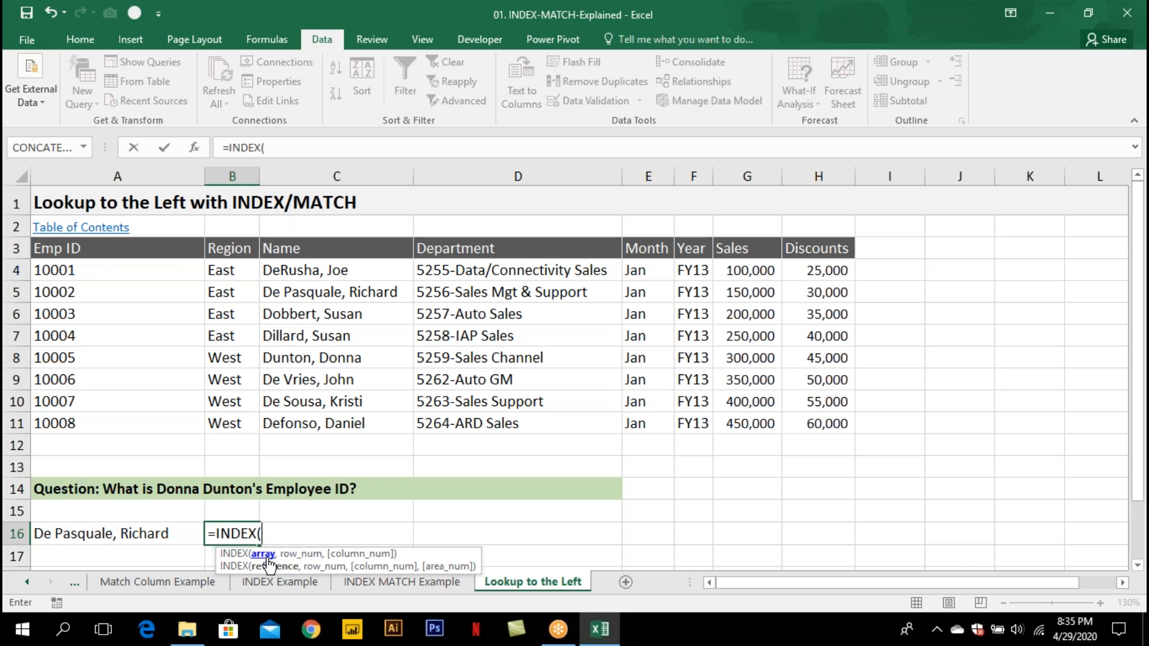
pyautogui.moveTo(96, 270); pyautogui.dragTo(93, 429)
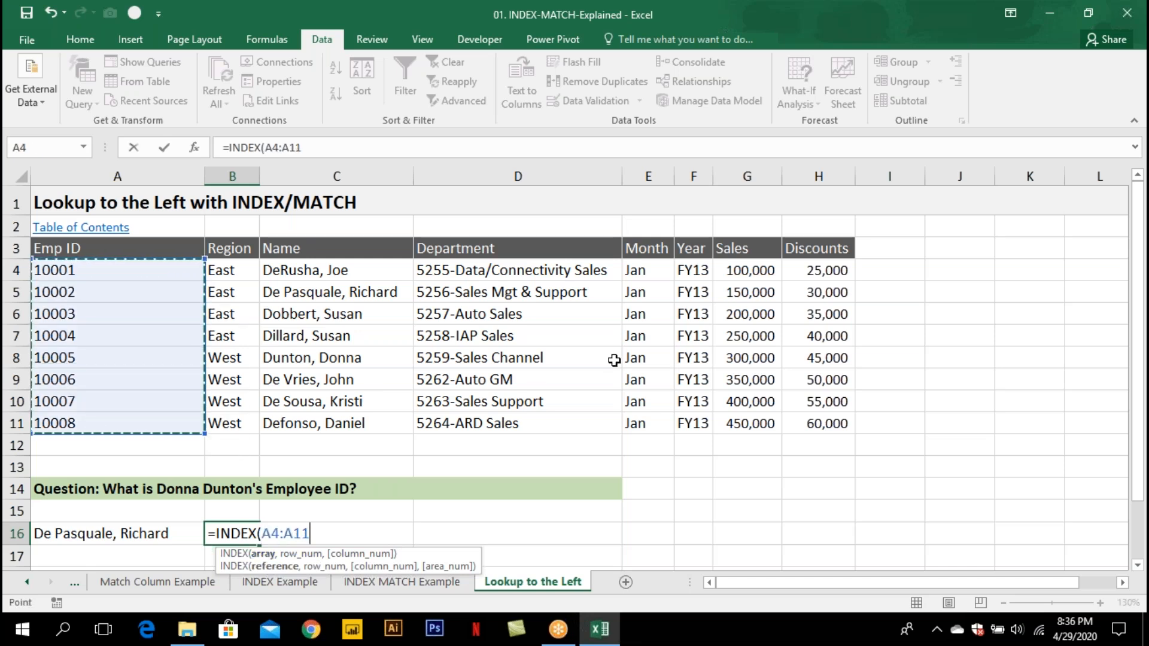
pyautogui.write(',')
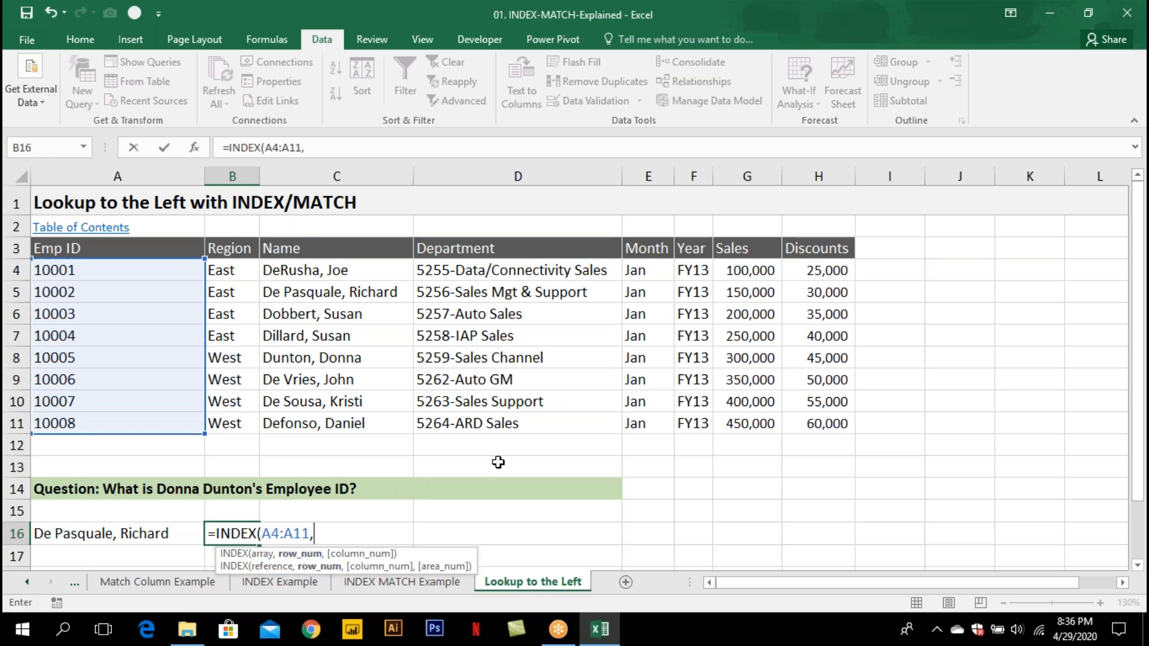
pyautogui.write('match(')
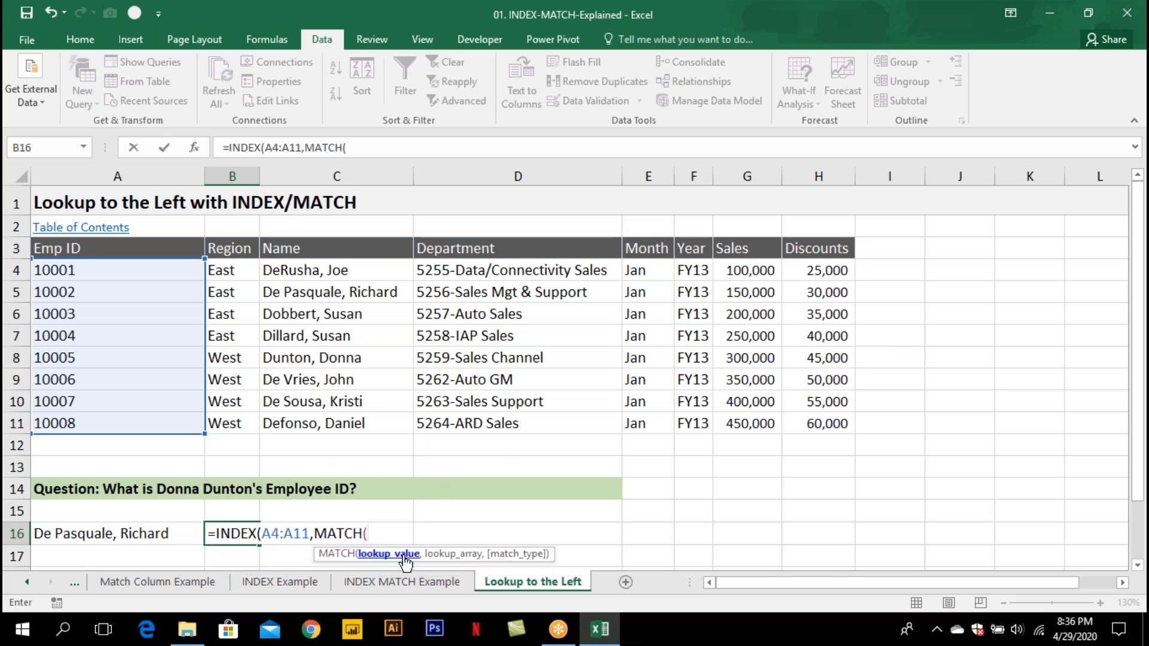
pyautogui.click(132, 531)
pyautogui.write(',')
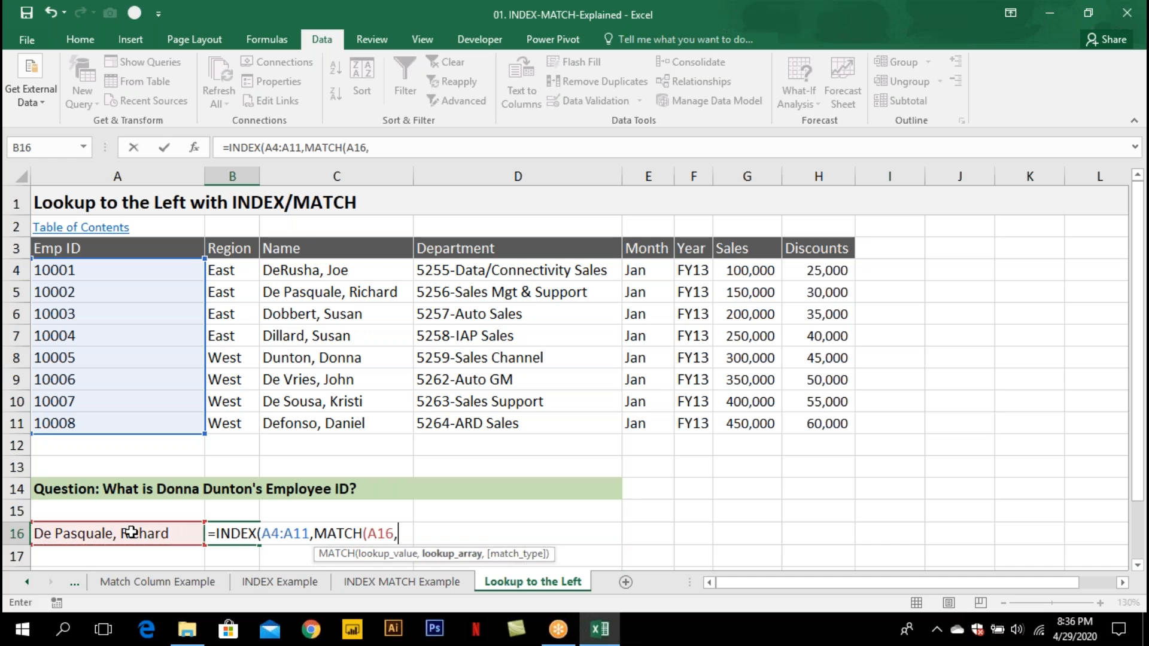
pyautogui.moveTo(298, 269); pyautogui.dragTo(299, 425)
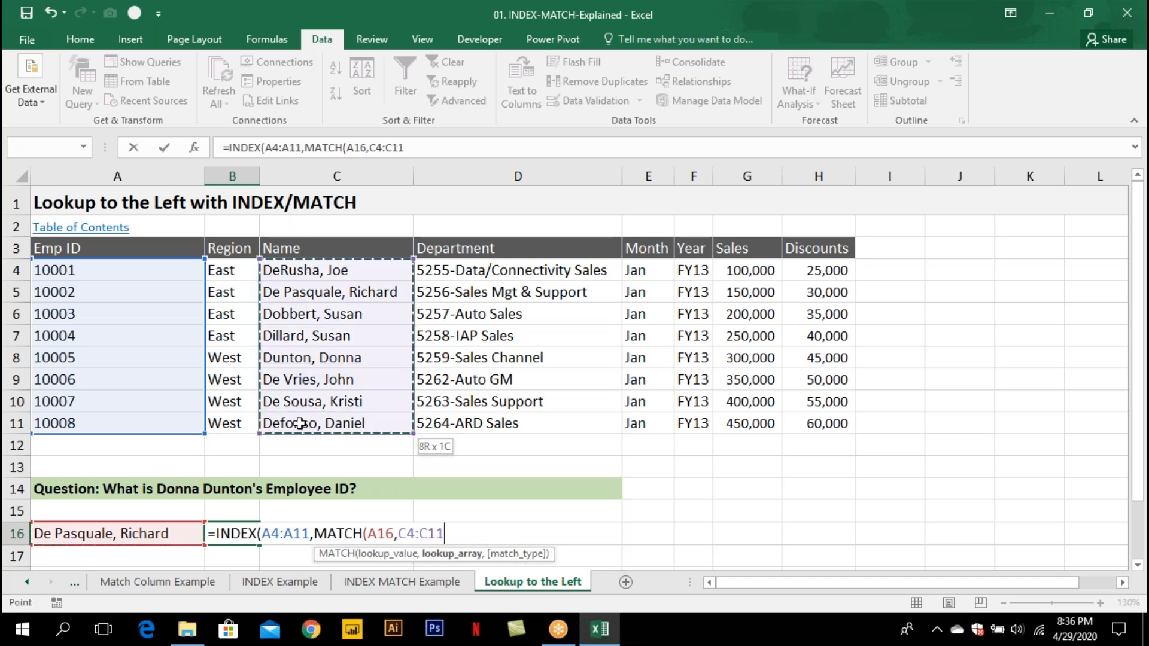
pyautogui.write(',0')
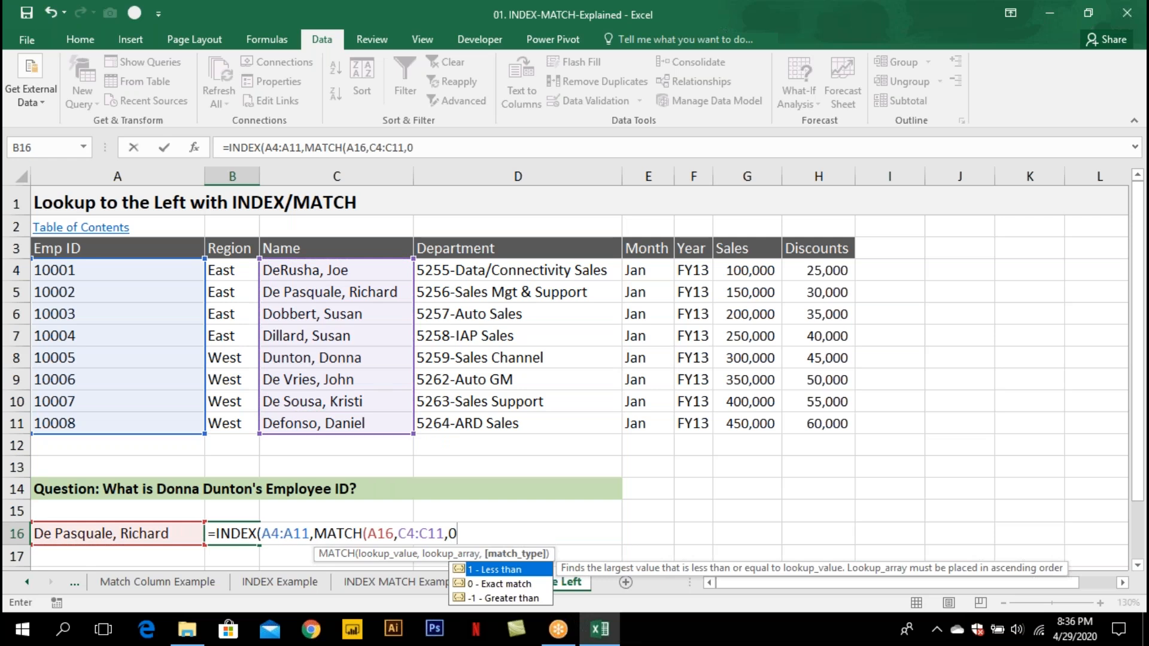
pyautogui.write('))')
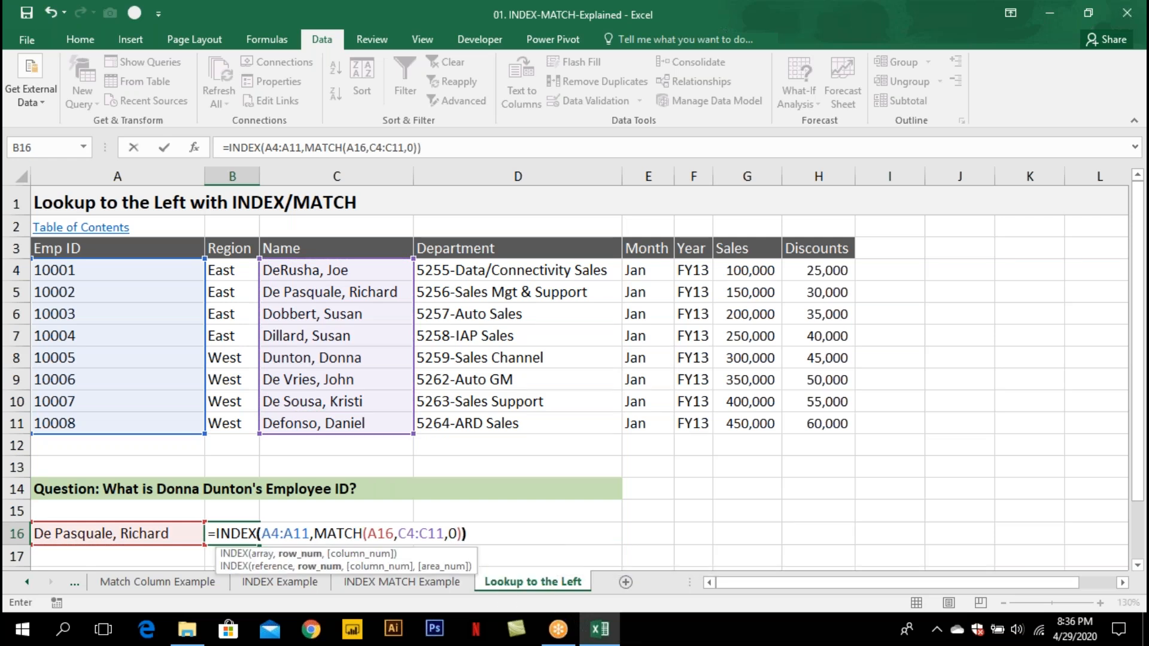
pyautogui.press('Return')
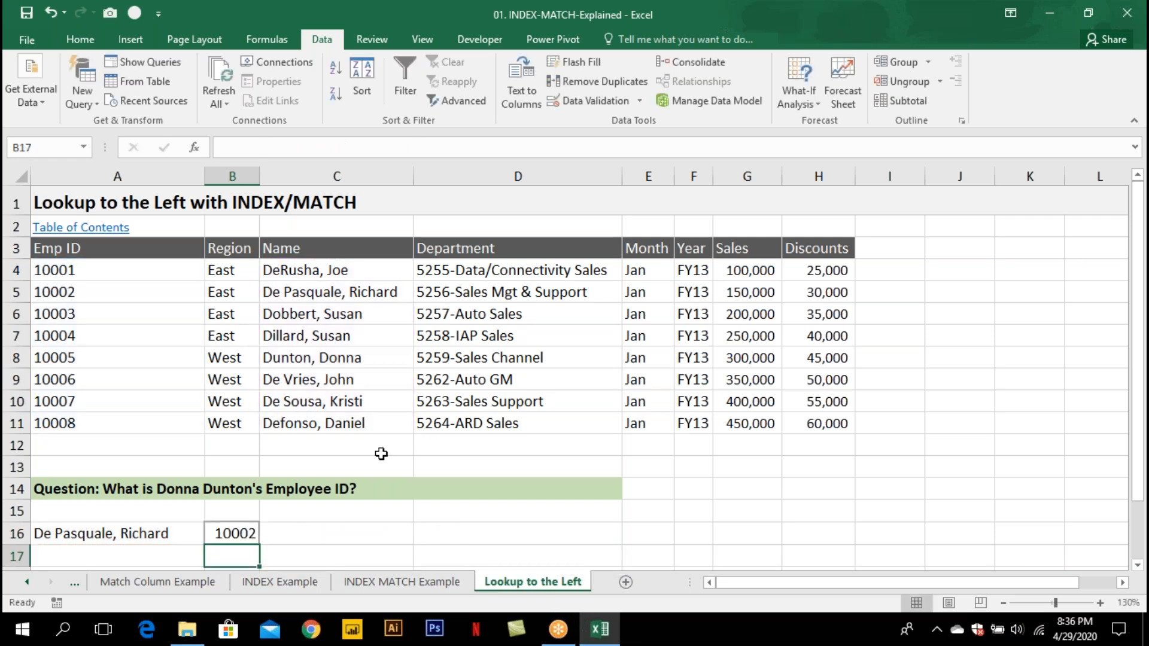
# Set A16 to the employee from row 8 and check B16's result and formula references against the table.
pyautogui.moveTo(338, 292); pyautogui.dragTo(98, 292)
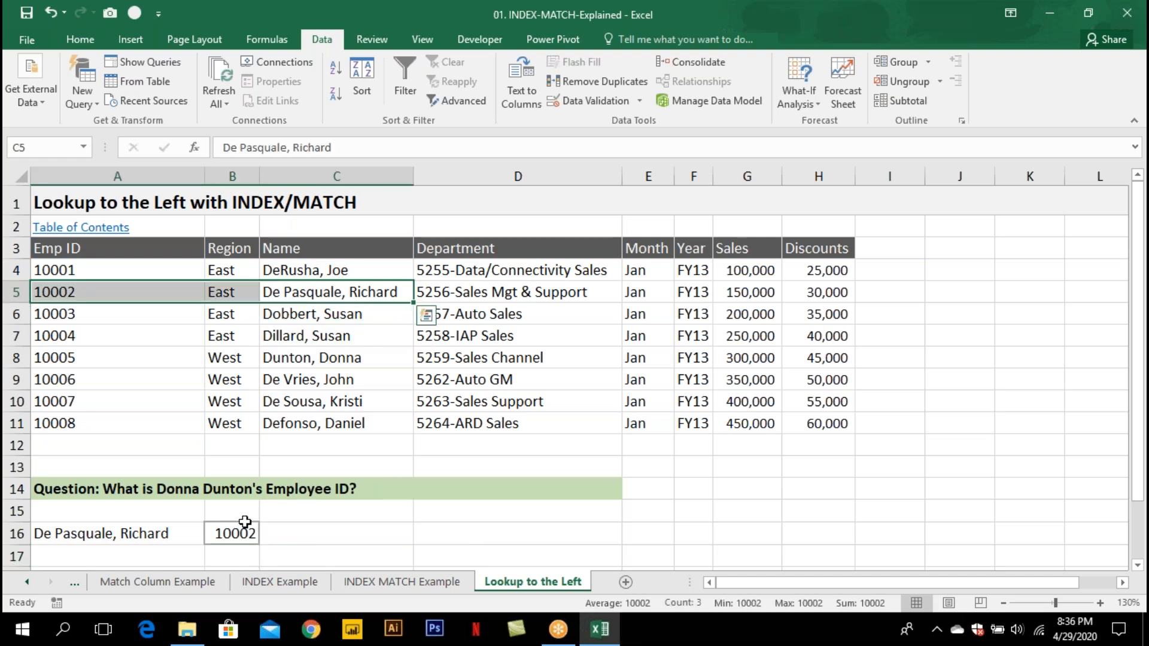
pyautogui.click(191, 535)
pyautogui.click(153, 475)
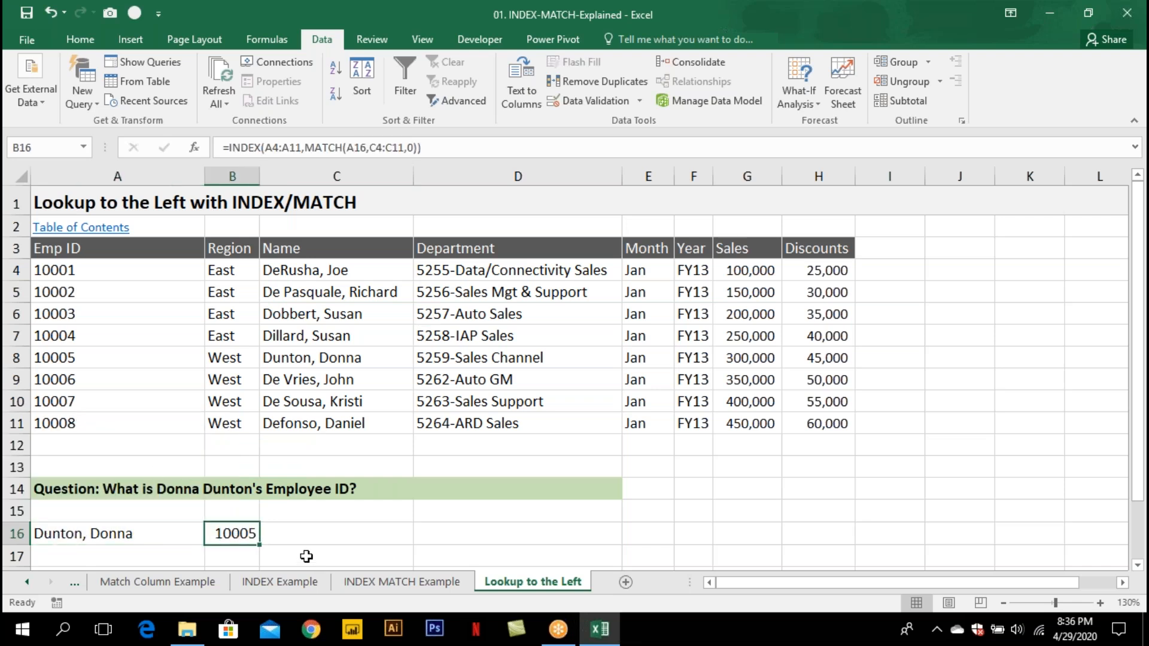
pyautogui.click(70, 362)
pyautogui.moveTo(252, 364); pyautogui.dragTo(289, 364)
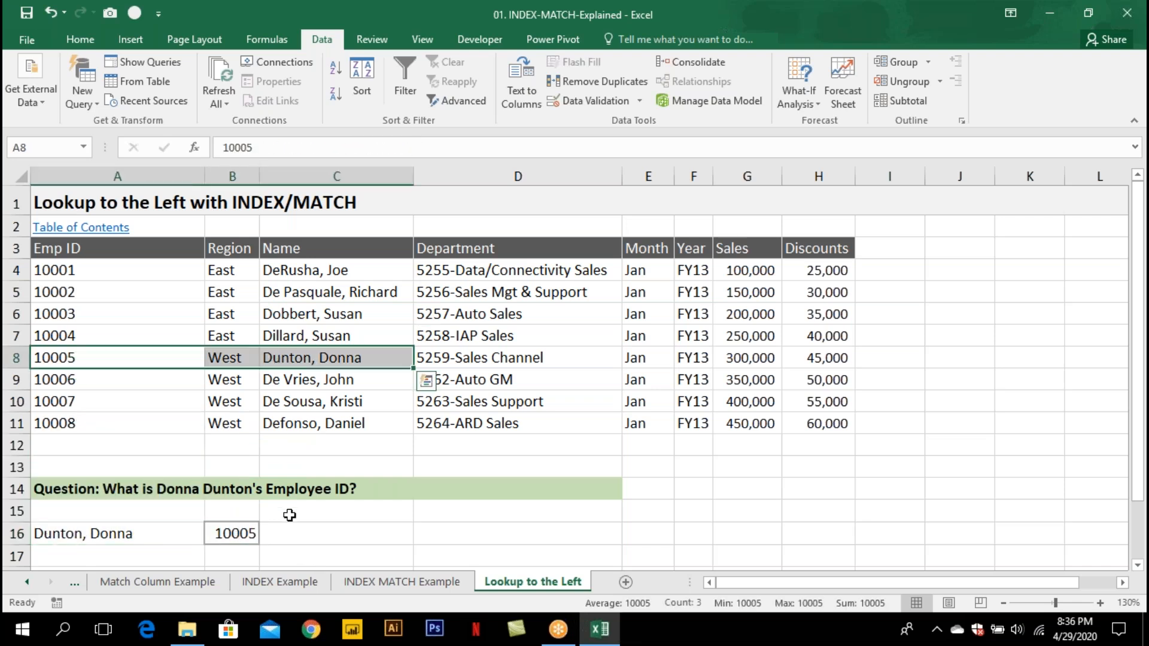
pyautogui.doubleClick(232, 532)
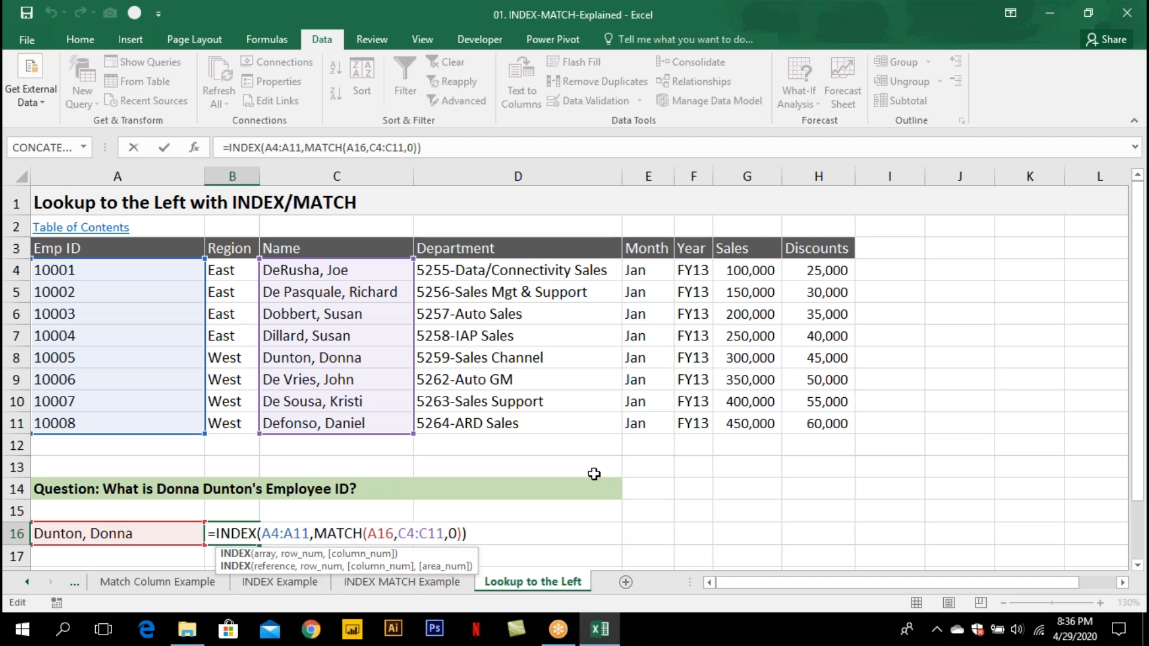
pyautogui.hotkey('ctrl', 'Return')
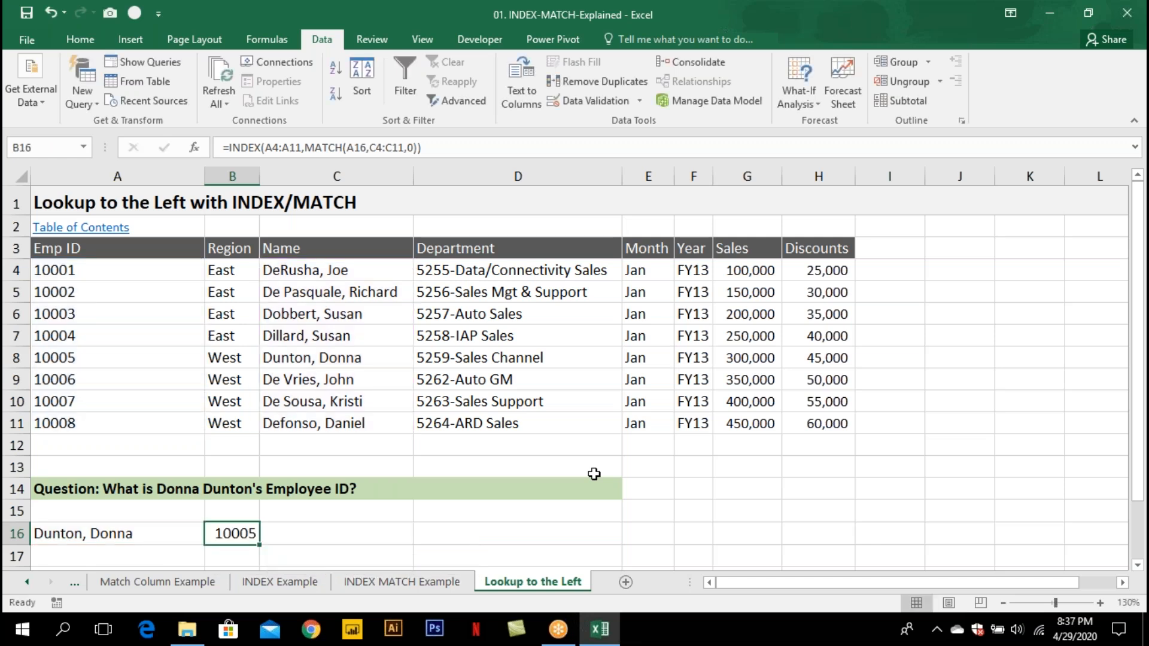
# Close the workbook without saving and open 01. Vlookup - Multi Record Searching at cell A1 of the Database sheet.
pyautogui.hotkey('alt', 'F4')
pyautogui.press('n')
pyautogui.press('Down')
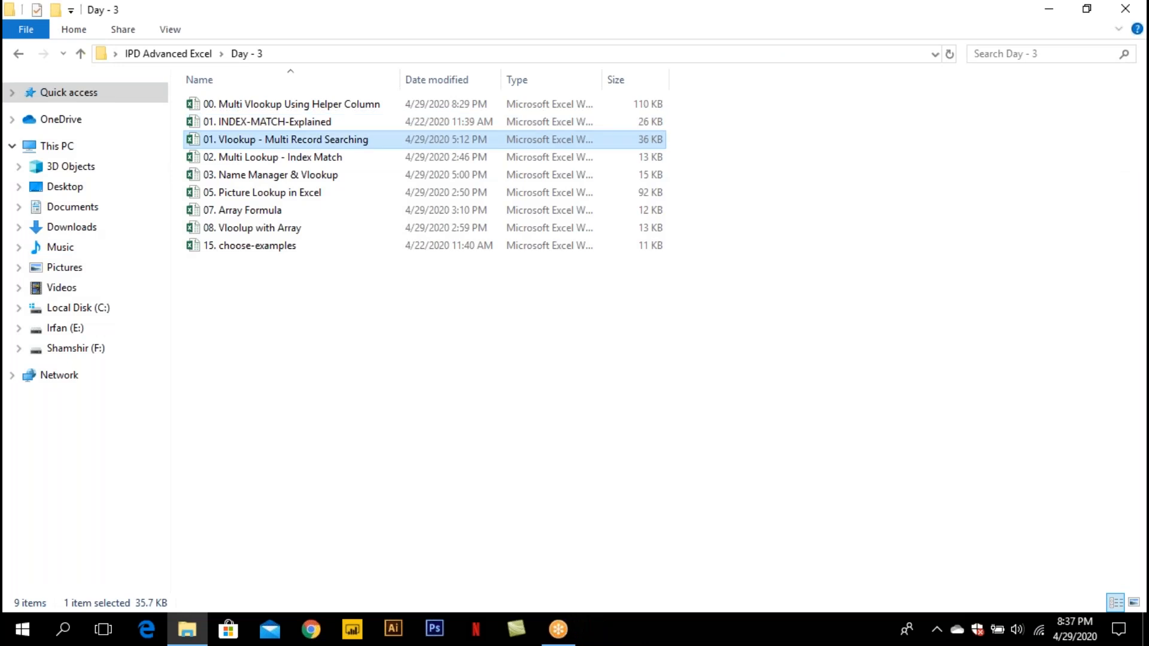
pyautogui.press('Return')
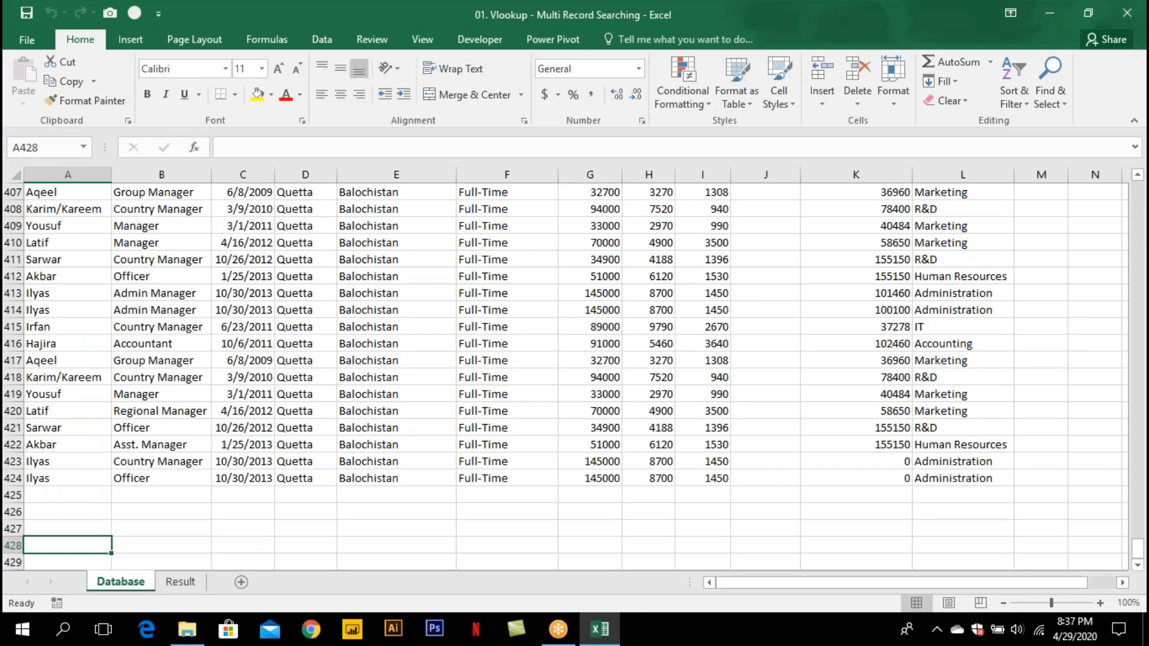
pyautogui.hotkey('ctrl', 'Up')
pyautogui.hotkey('ctrl', 'Home')
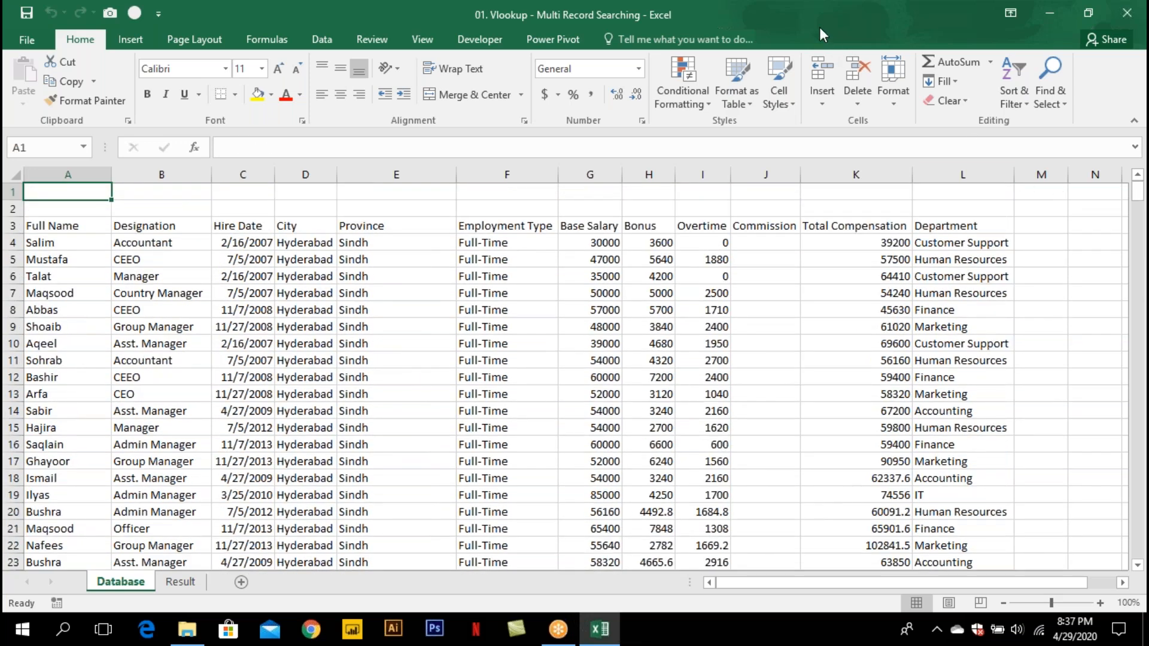
# Review the first record's name and designation in row 4 and glance at the Result sheet before returning to Database.
pyautogui.click(841, 30)
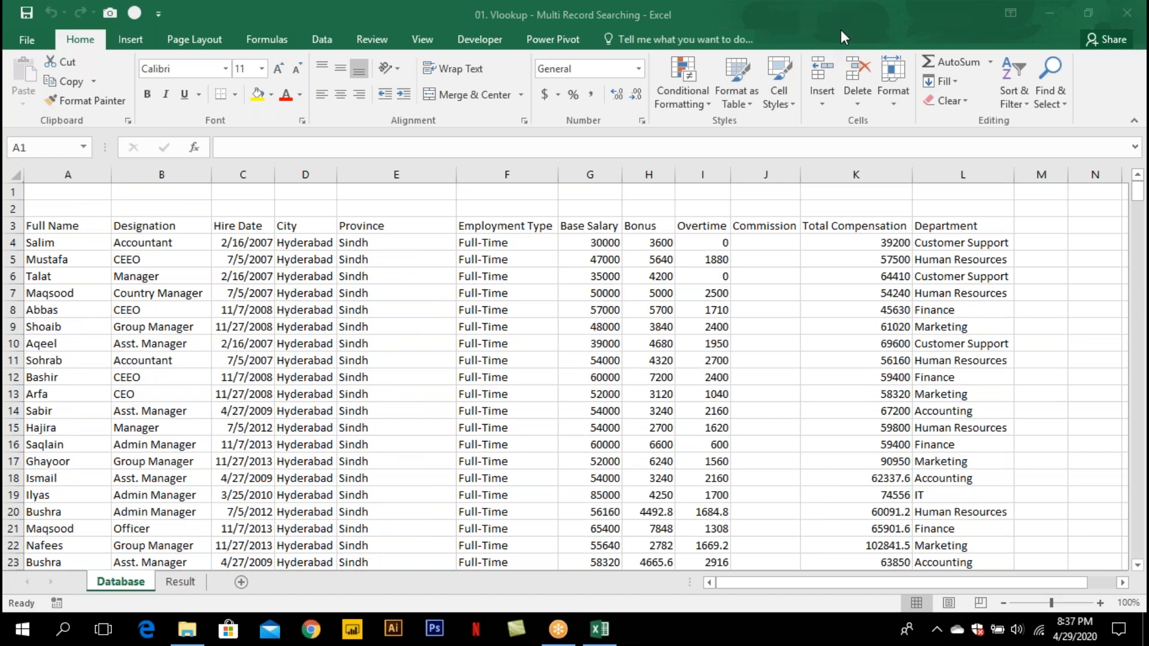
pyautogui.click(74, 193)
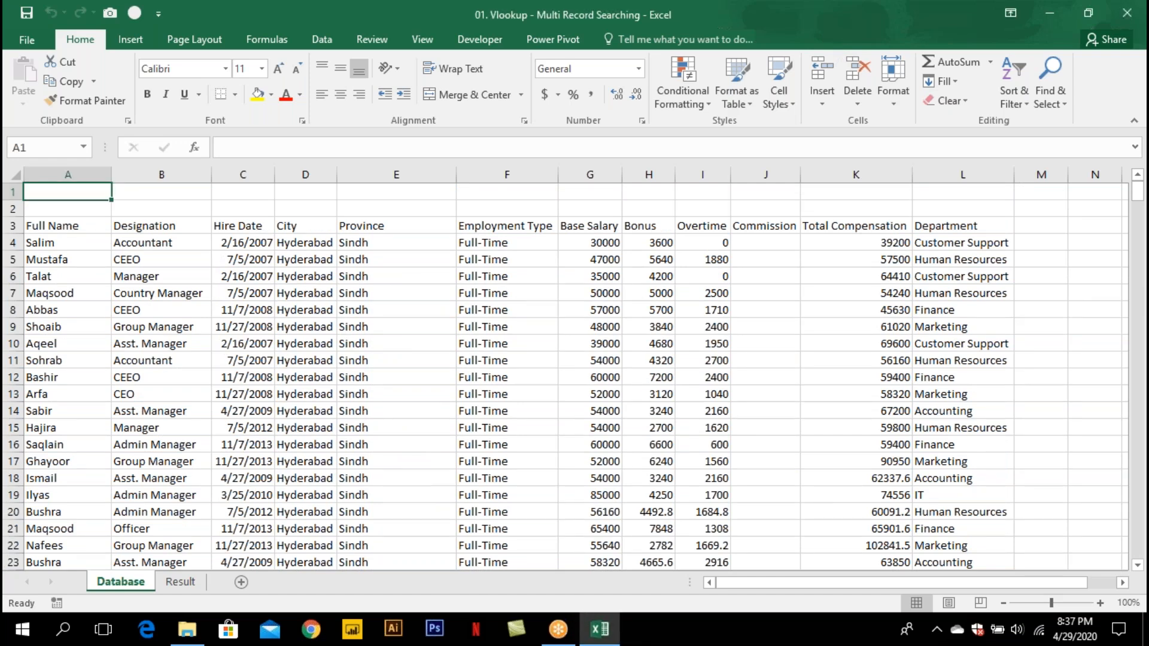
pyautogui.click(47, 242)
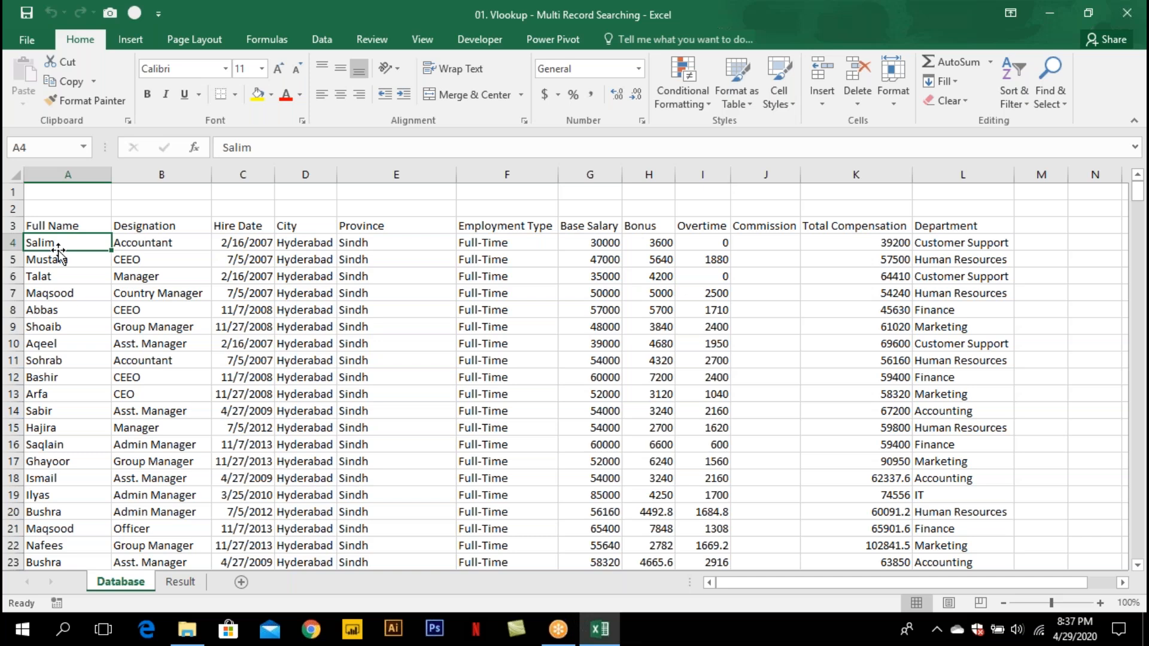
pyautogui.click(155, 242)
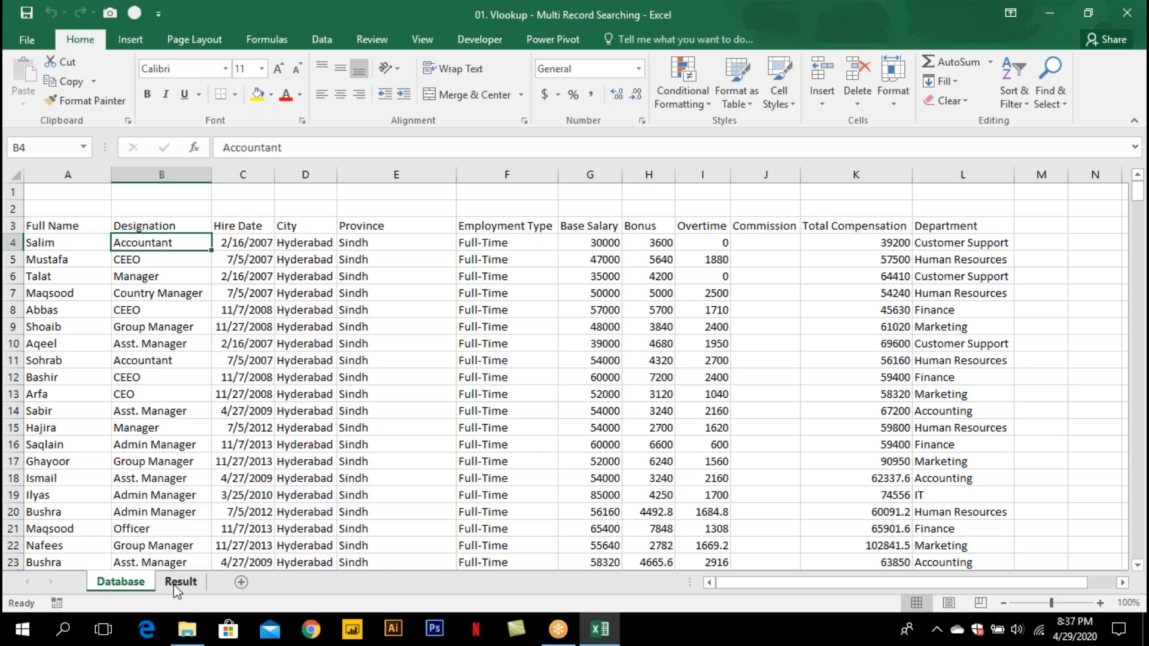
pyautogui.click(179, 582)
pyautogui.click(122, 582)
# Overwrite the name in A7 with the employee name from A4 and fill both cells yellow.
pyautogui.click(58, 291)
pyautogui.write('Salim')
pyautogui.press('Return')
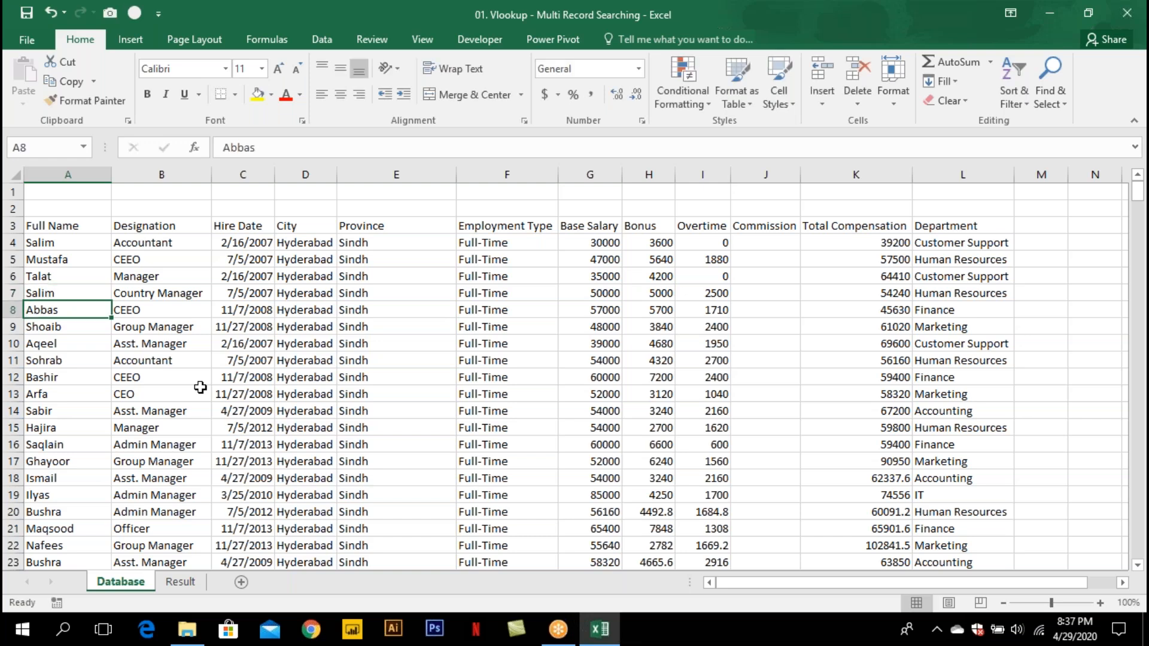
pyautogui.click(35, 239)
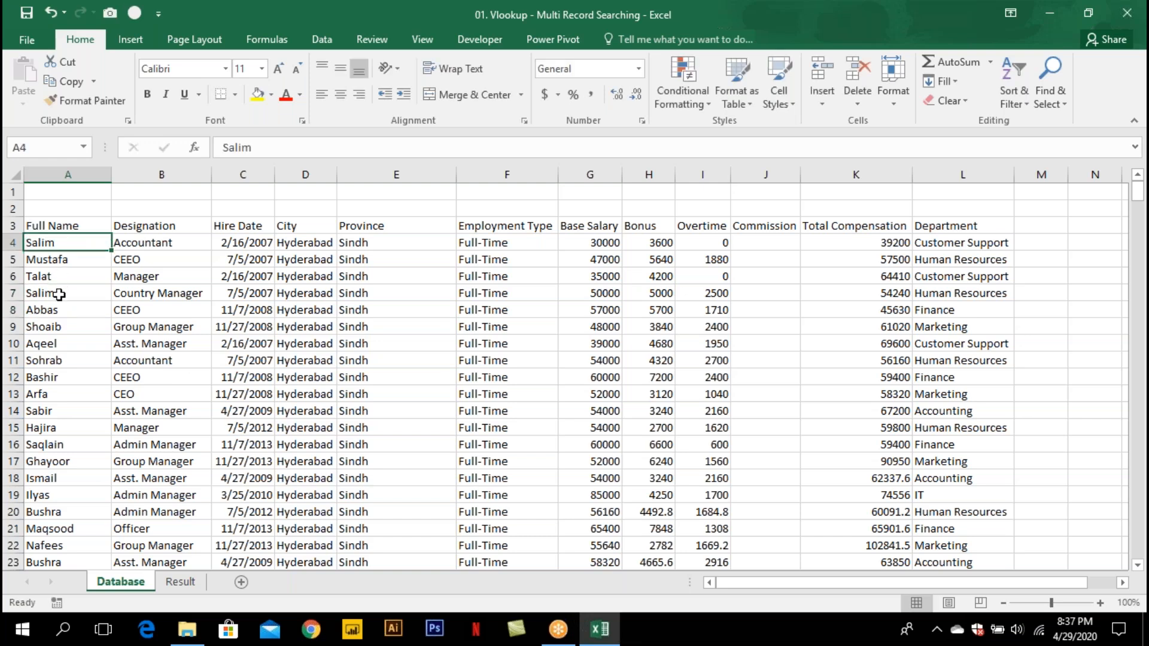
pyautogui.keyDown('ctrl'); pyautogui.click(59, 293); pyautogui.keyUp('ctrl')
pyautogui.click(258, 94)
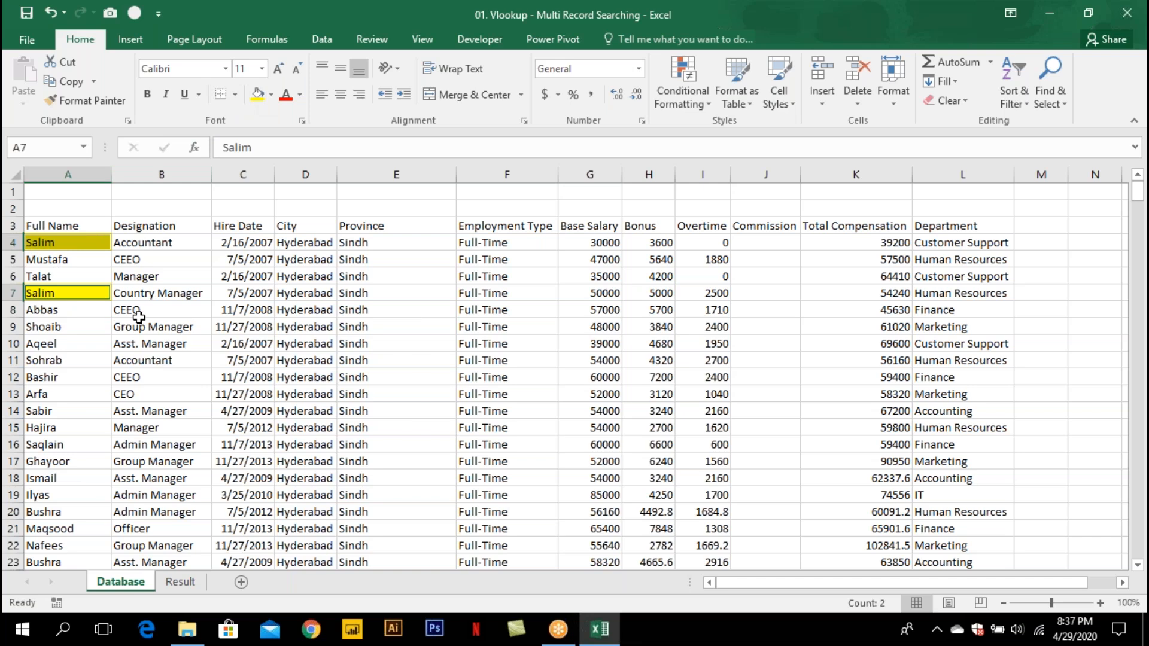
pyautogui.click(135, 311)
# Compare the two highlighted same-name records in rows 4 and 7, including their designations.
pyautogui.click(12, 242)
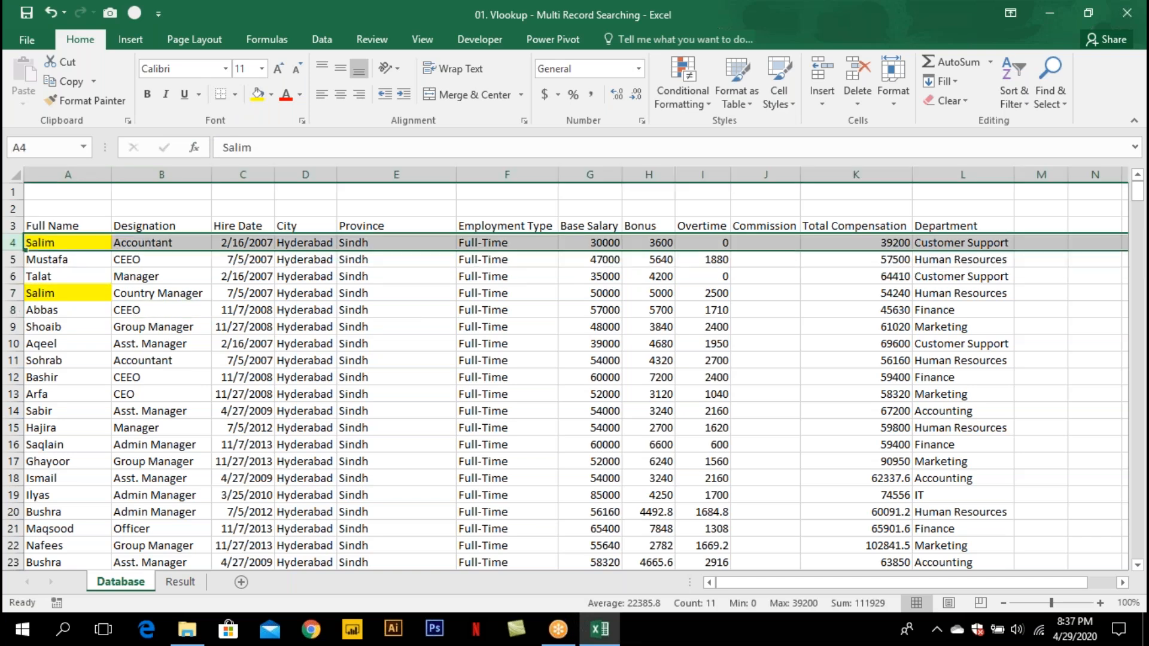
pyautogui.click(55, 295)
pyautogui.click(12, 293)
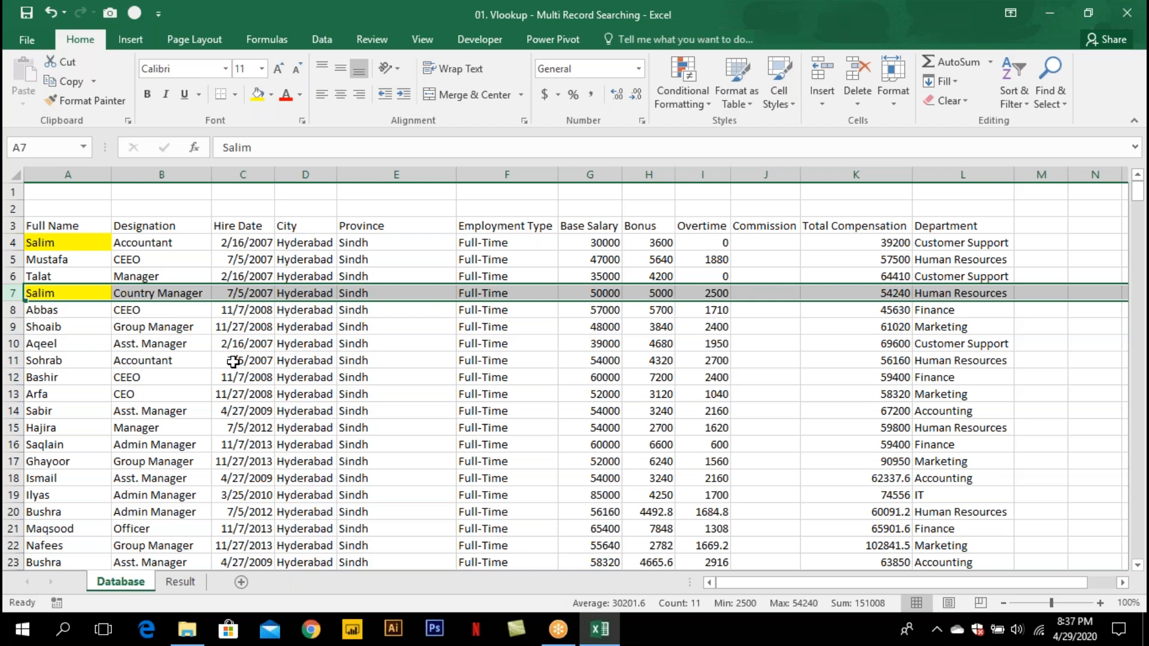
pyautogui.click(1030, 247)
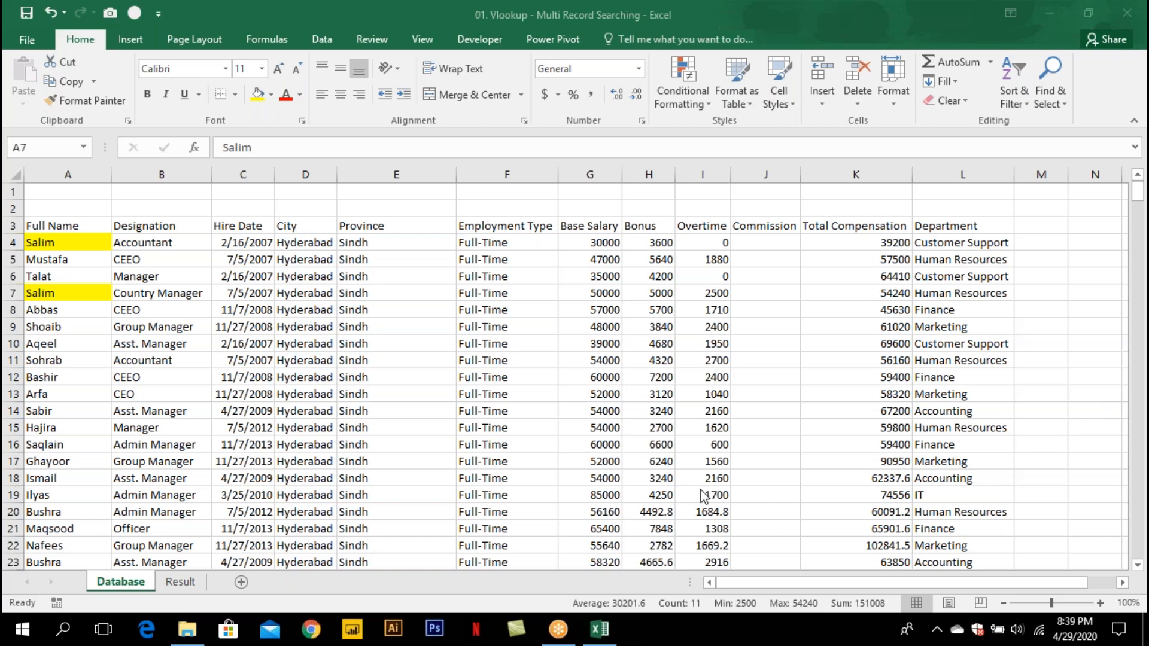
pyautogui.hotkey('shift', 'space')
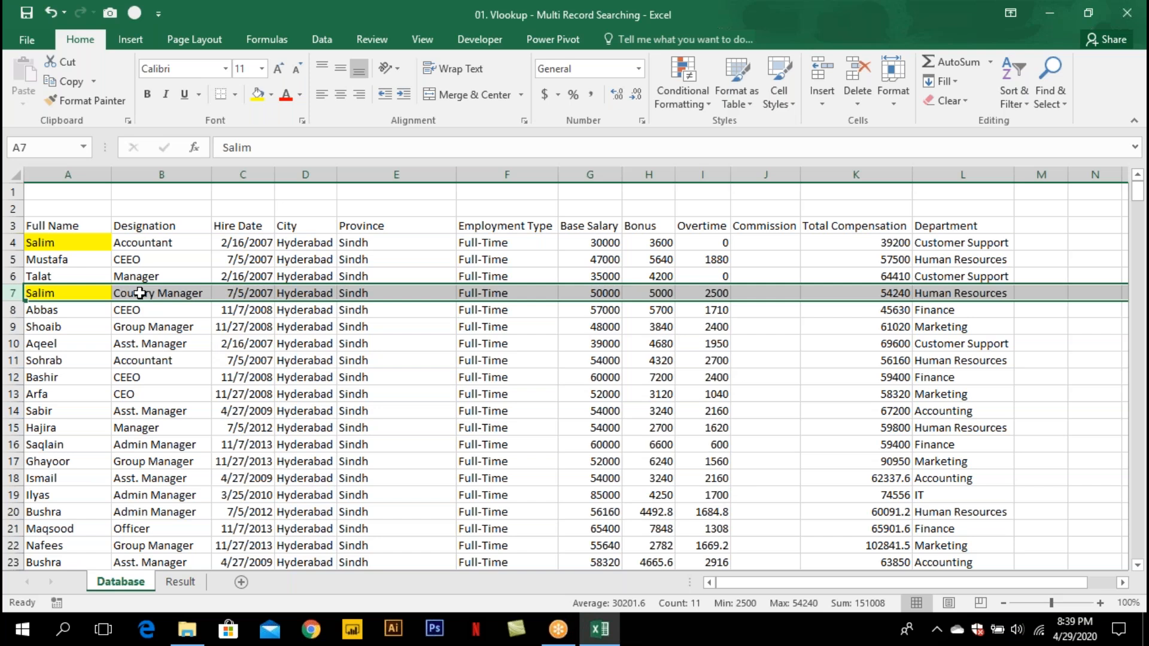
pyautogui.click(139, 293)
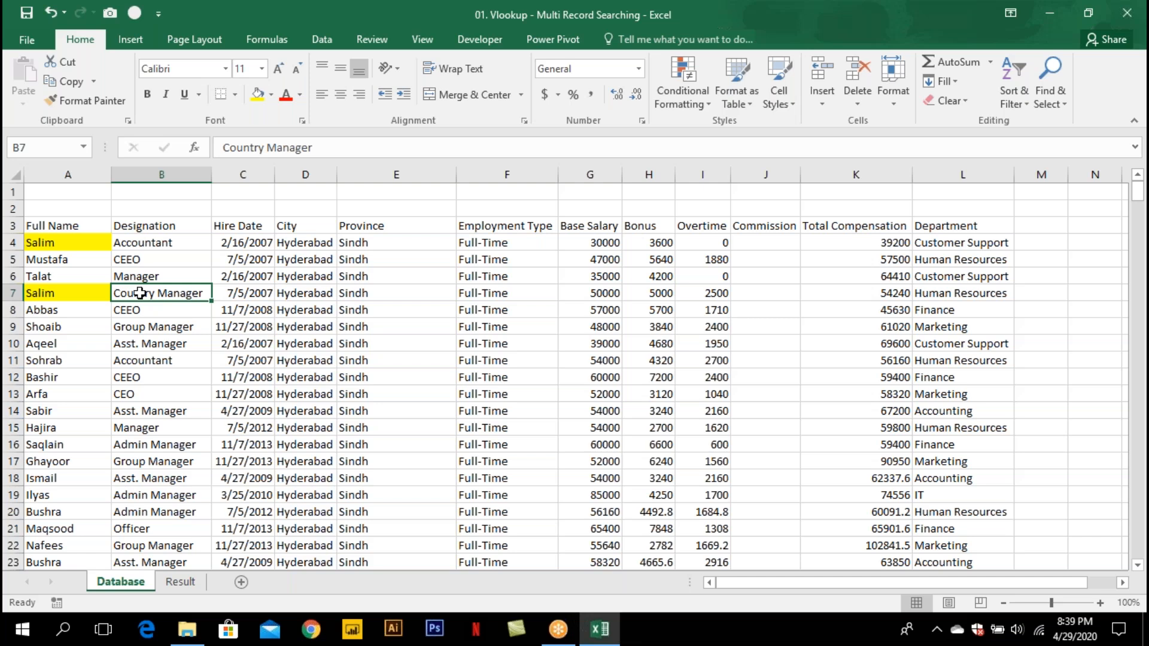
pyautogui.click(64, 241)
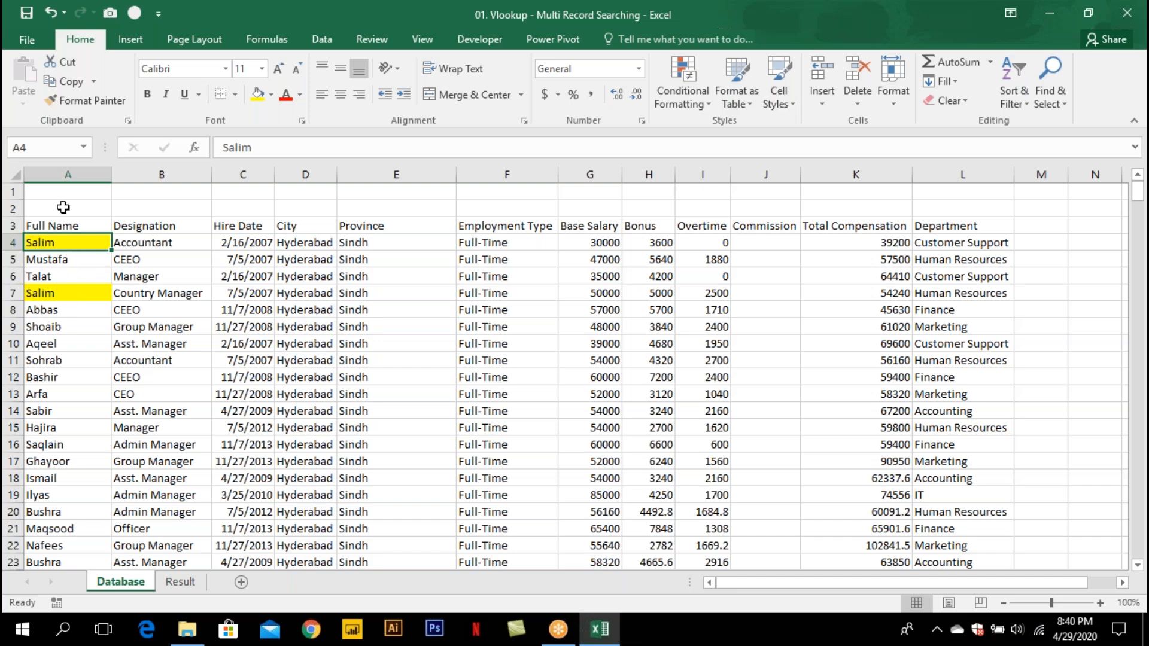
# Insert two blank columns before the Full Name column.
pyautogui.click(66, 174)
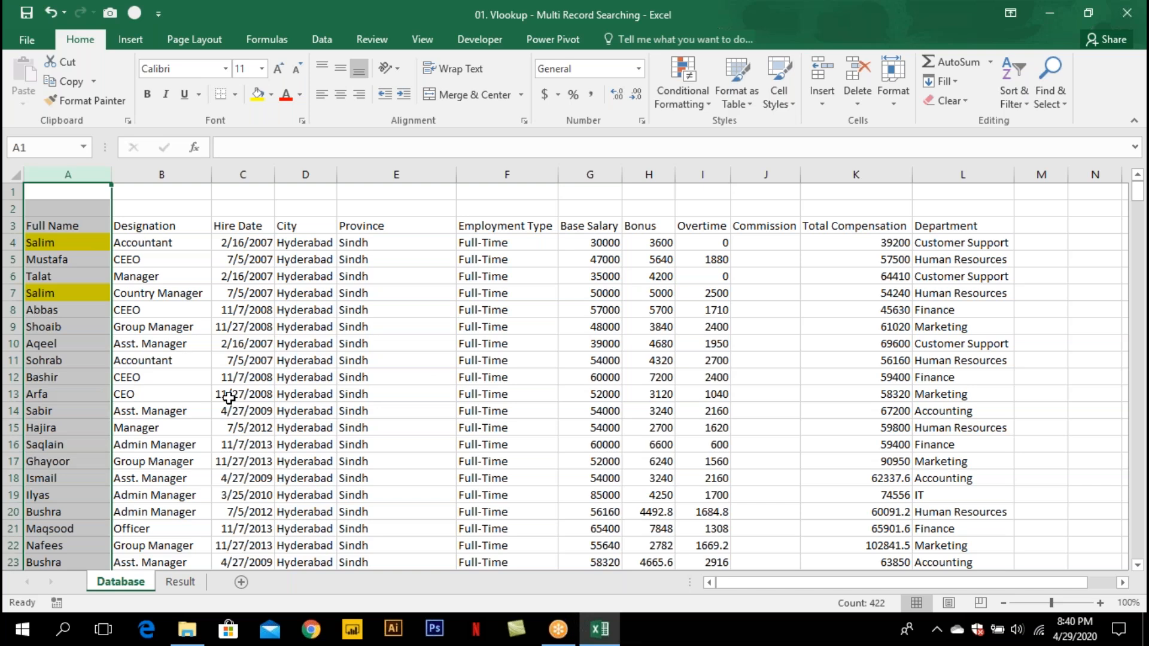
pyautogui.hotkey('alt', '=')
pyautogui.press('Return')
pyautogui.press('Escape')
pyautogui.press('Escape')
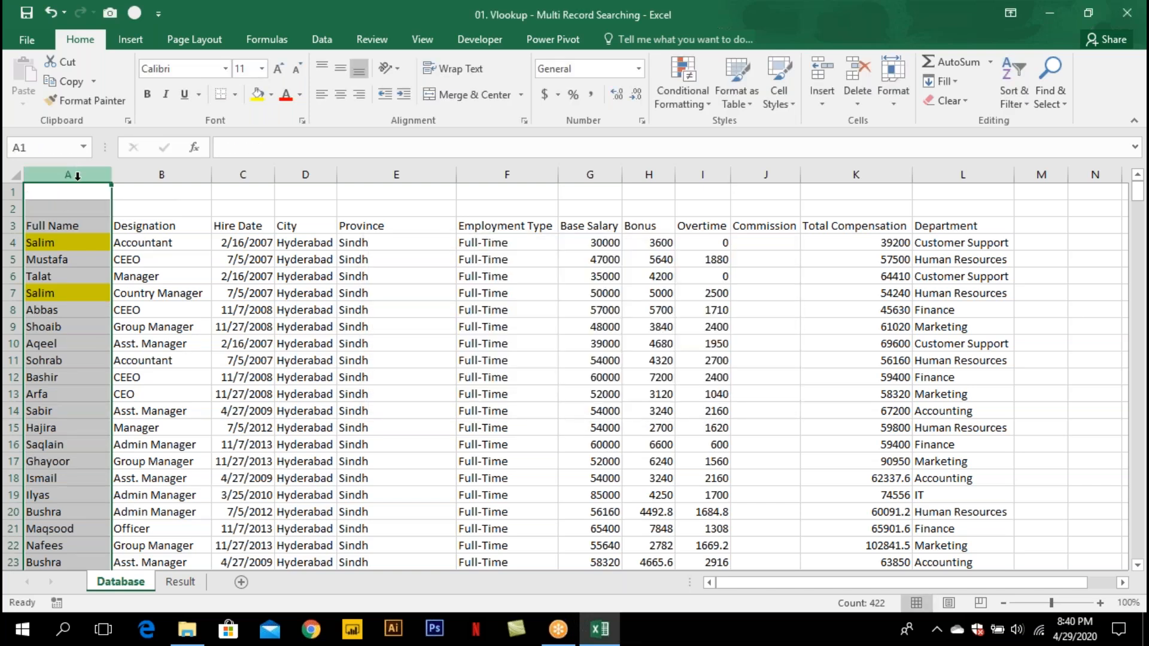
pyautogui.keyDown('shift'); pyautogui.click(128, 175); pyautogui.keyUp('shift')
pyautogui.rightClick(133, 176)
pyautogui.click(172, 297)
# Enter the header Count in B3, beside the Full Name header.
pyautogui.click(104, 226)
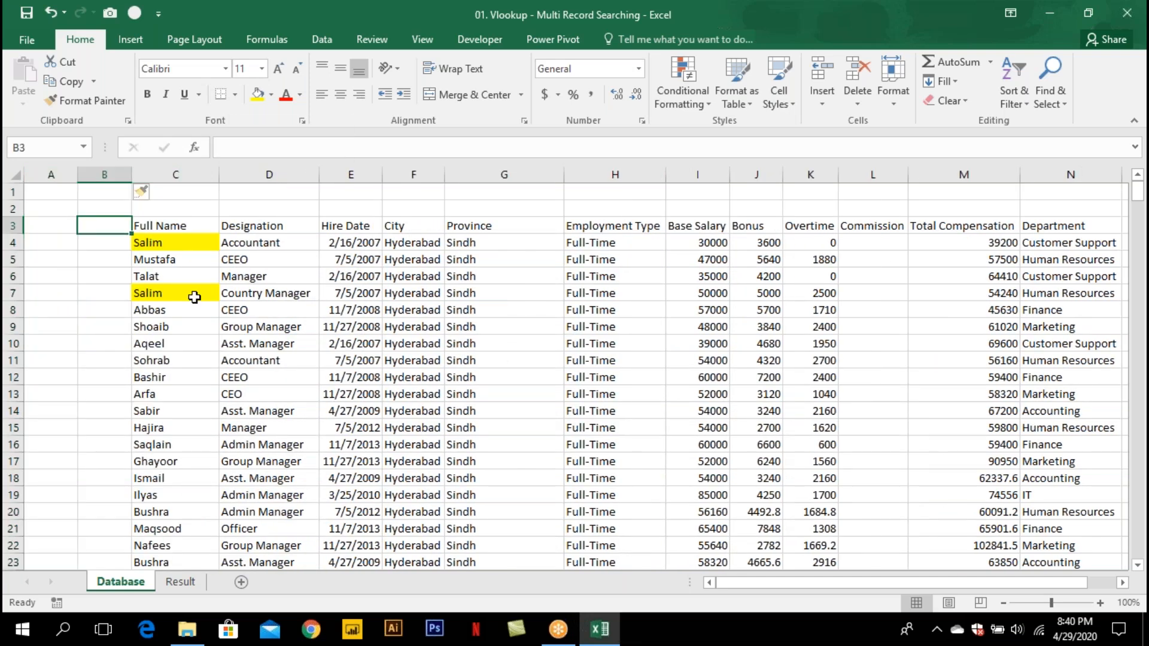
pyautogui.write('Count')
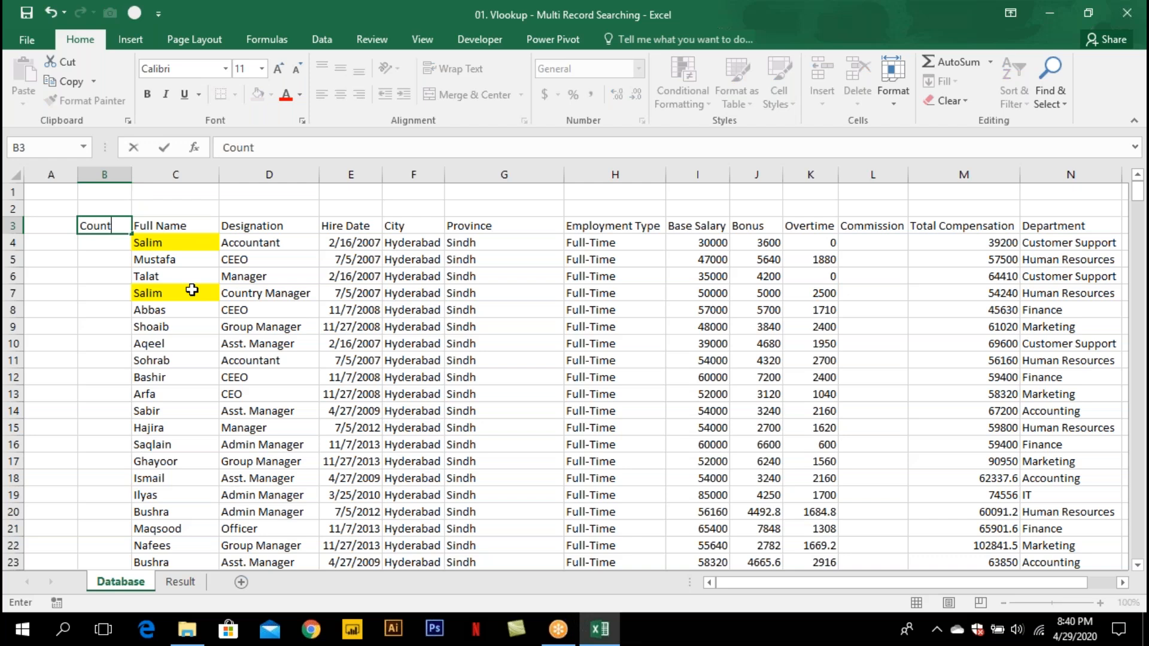
pyautogui.press('Return')
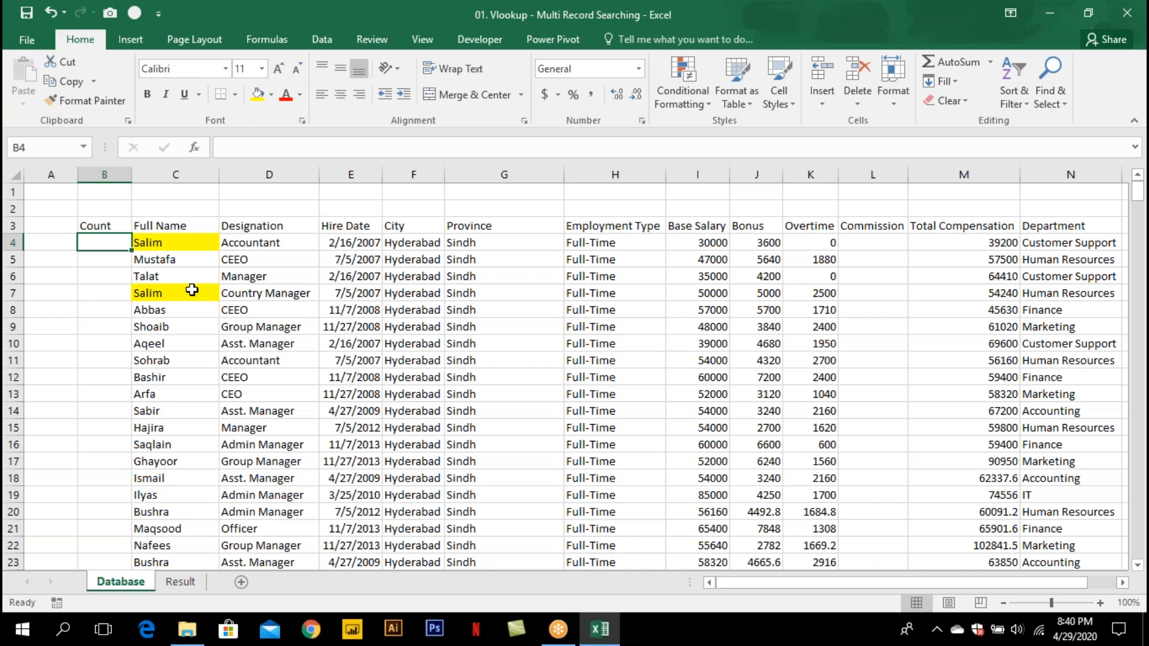
# Write the function names sum, count, min, max and average across B1:F1.
pyautogui.press('Up')
pyautogui.press('Up')
pyautogui.press('Up')
pyautogui.write('sum')
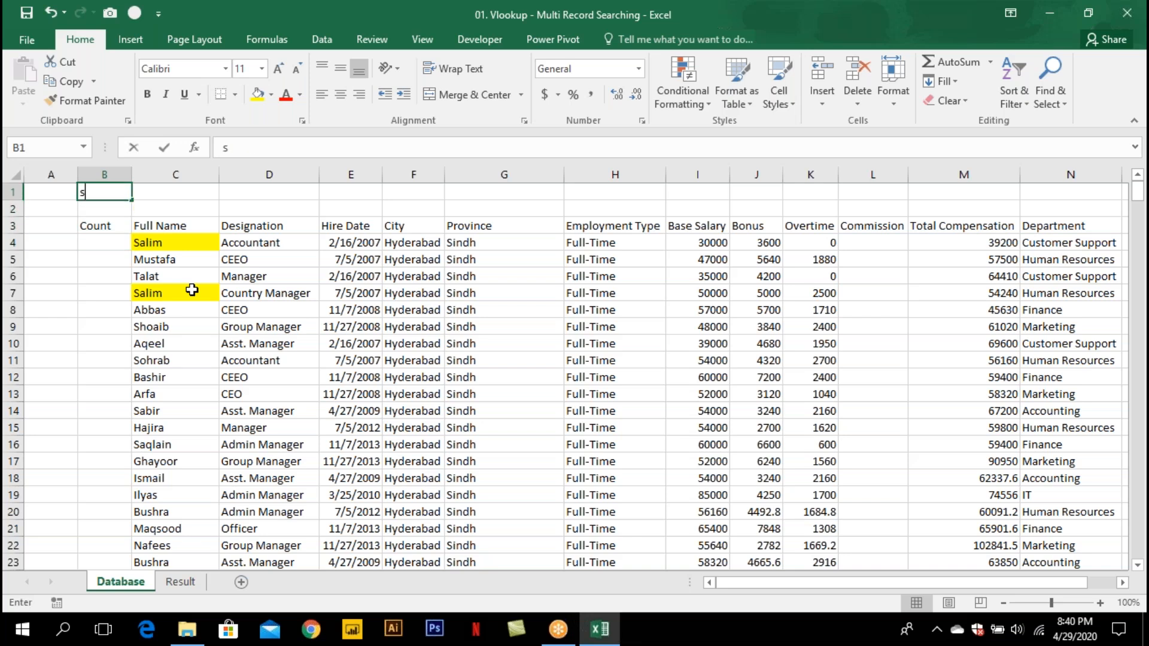
pyautogui.press('Tab')
pyautogui.write('count')
pyautogui.press('Tab')
pyautogui.write('min')
pyautogui.press('Tab')
pyautogui.write('max')
pyautogui.press('Tab')
pyautogui.write('average')
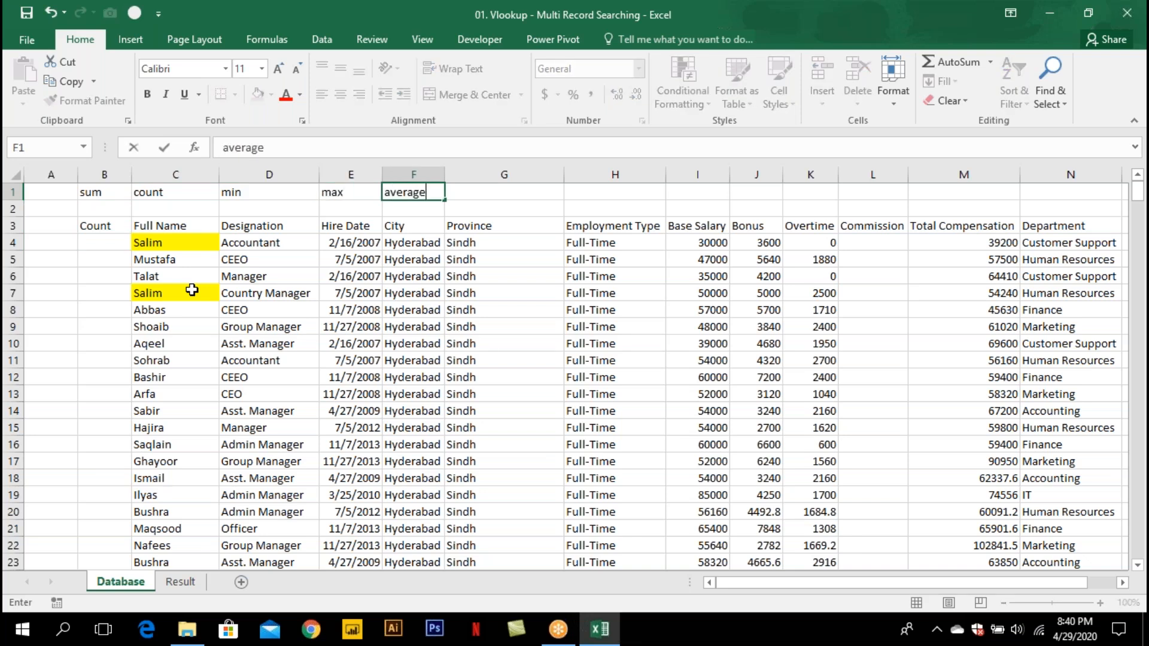
pyautogui.press('Return')
# Clear the function names from B1:F1.
pyautogui.press('Left')
pyautogui.press('Left')
pyautogui.press('Left')
pyautogui.press('Left')
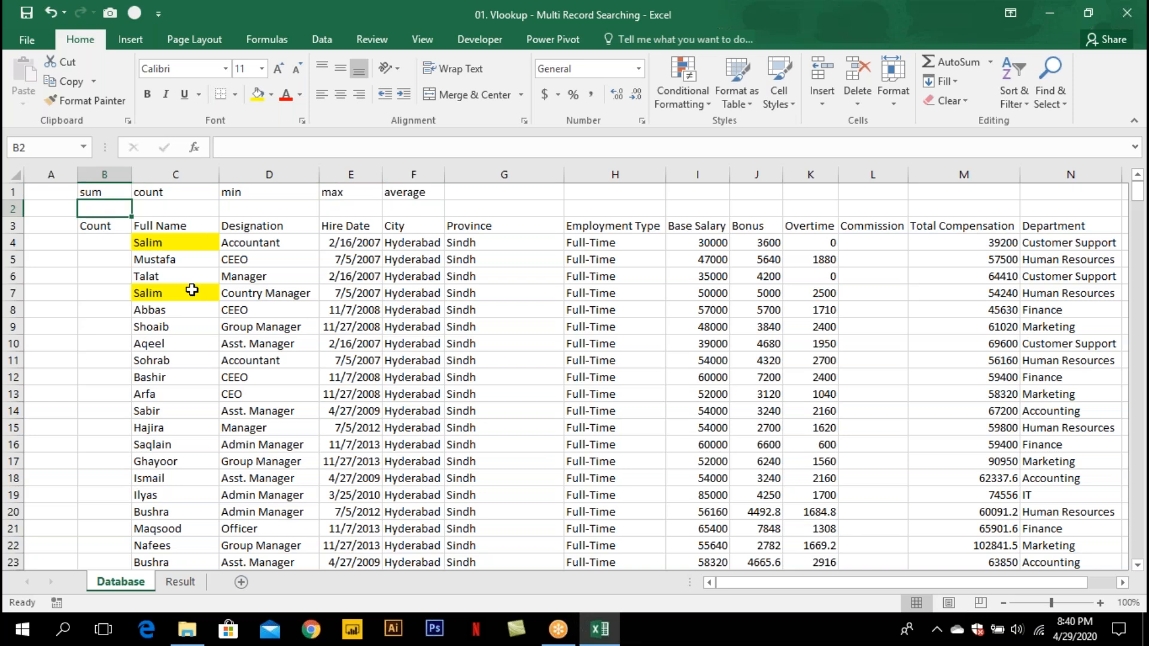
pyautogui.press('Up')
pyautogui.press('Right')
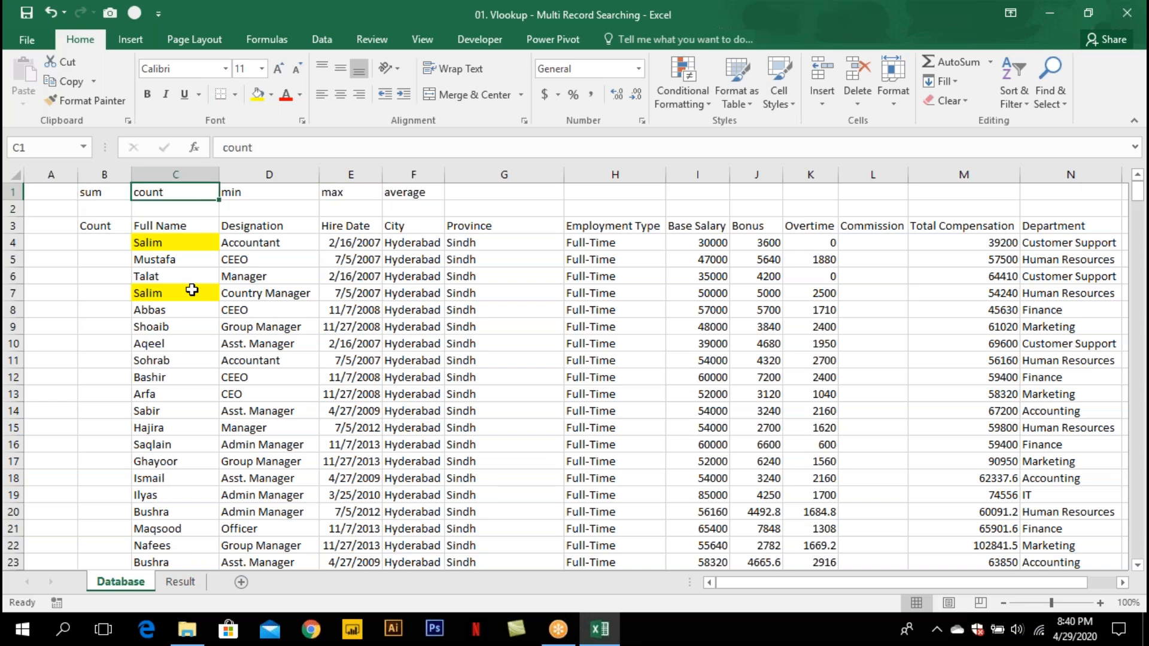
pyautogui.hotkey('shift', 'Right')
pyautogui.hotkey('shift', 'Right')
pyautogui.hotkey('shift', 'Right')
pyautogui.press('Left')
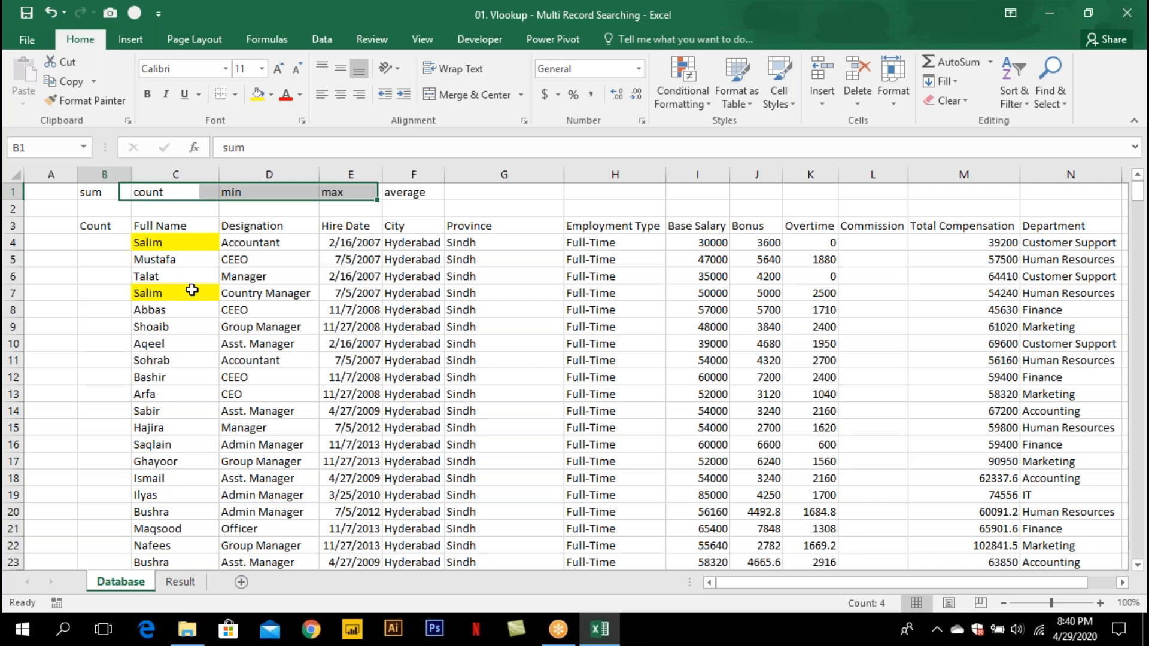
pyautogui.hotkey('ctrl', 'shift', 'Right')
pyautogui.press('Delete')
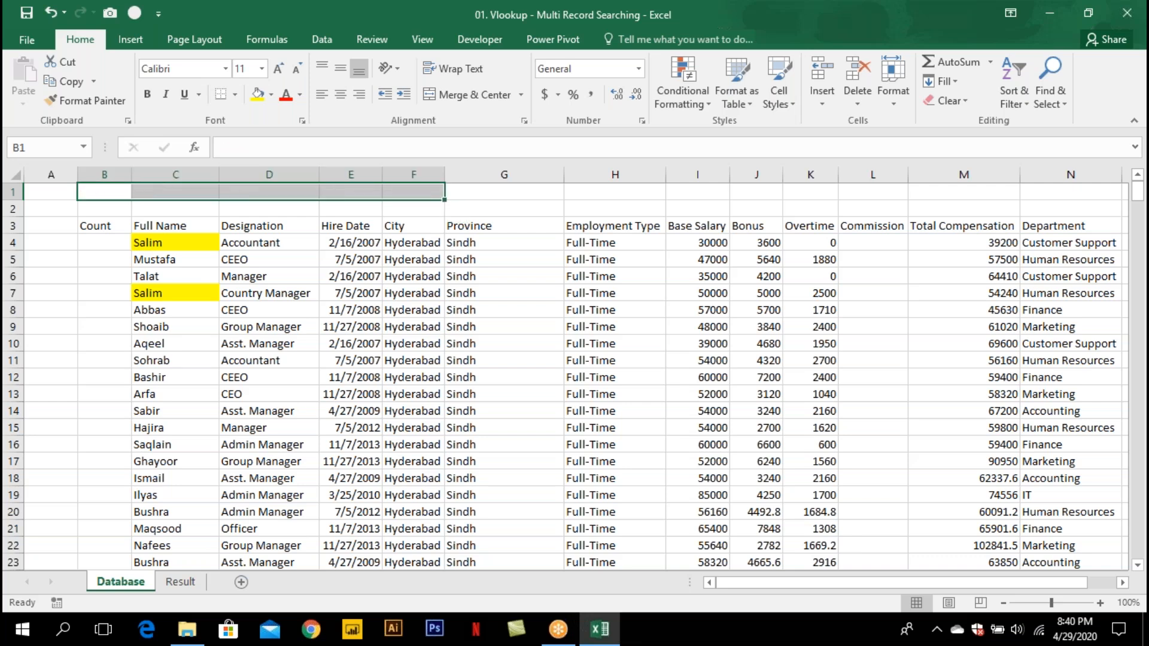
pyautogui.press('Down')
pyautogui.press('Up')
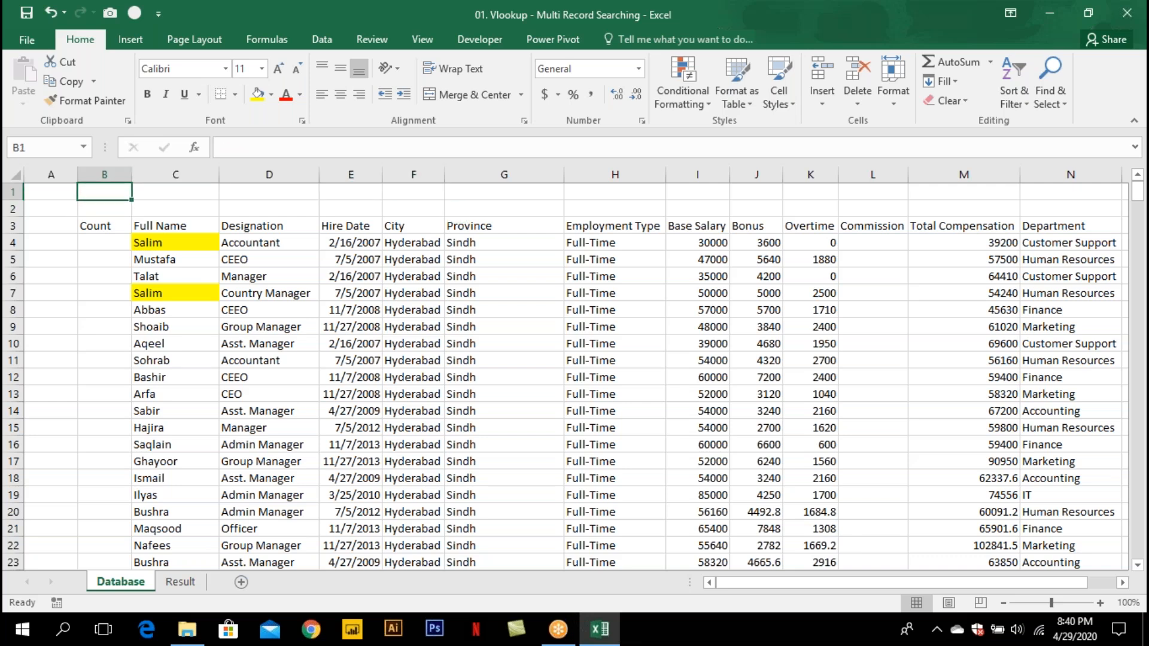
# Try noting counta in B1, cancel the entry, and review the extent of the Full Name entries from C4 down.
pyautogui.write('counta')
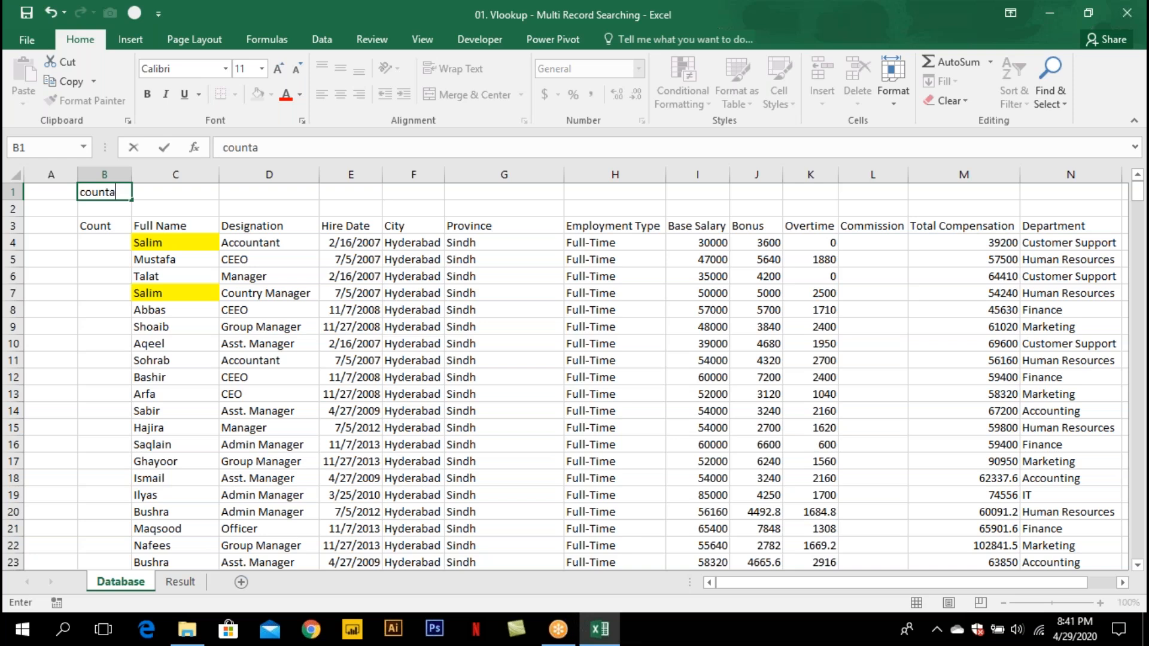
pyautogui.press('Escape')
pyautogui.press('Down')
pyautogui.press('Down')
pyautogui.press('Down')
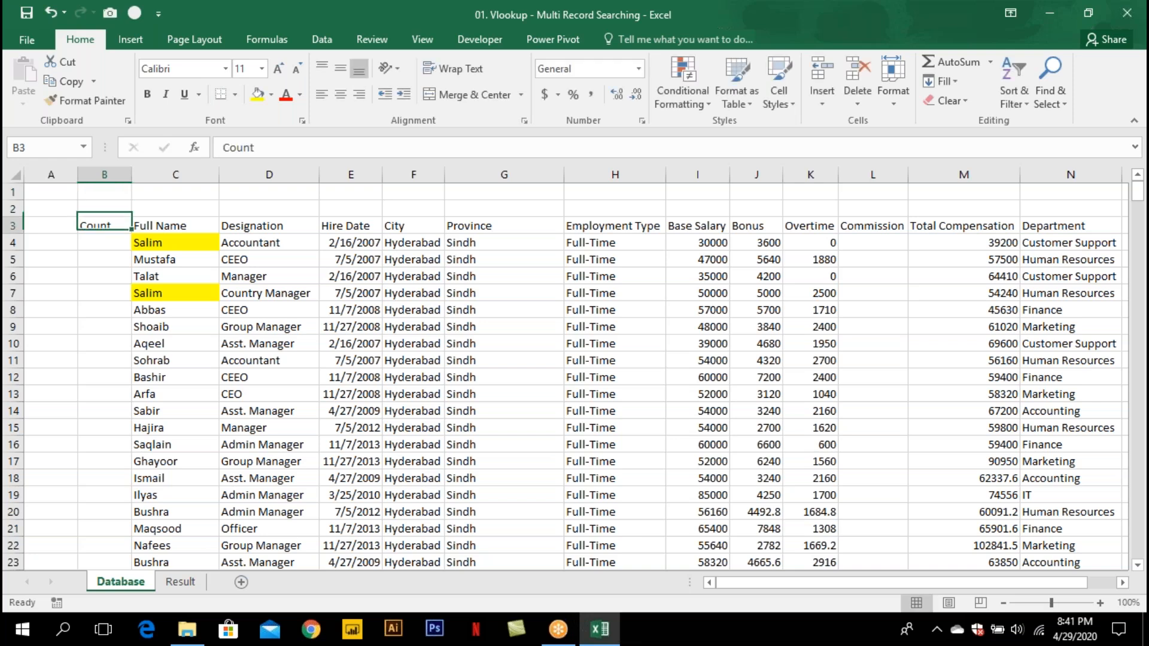
pyautogui.press('Right')
pyautogui.hotkey('ctrl', 'shift', 'Down')
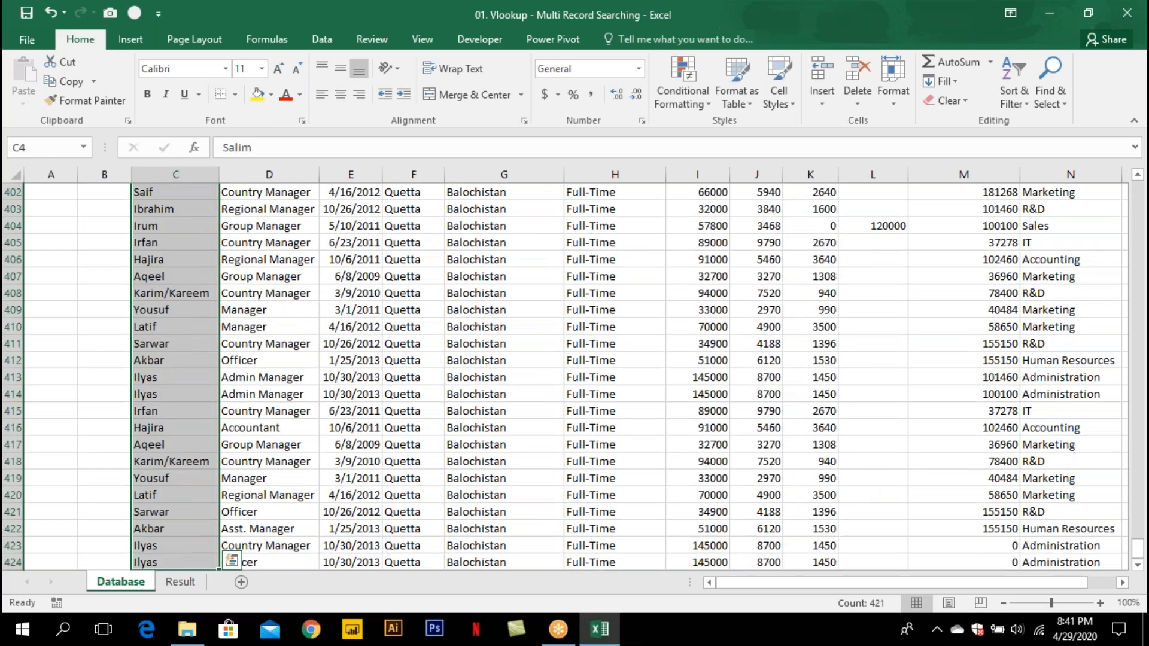
pyautogui.hotkey('ctrl', 'Up')
pyautogui.hotkey('ctrl', 'Up')
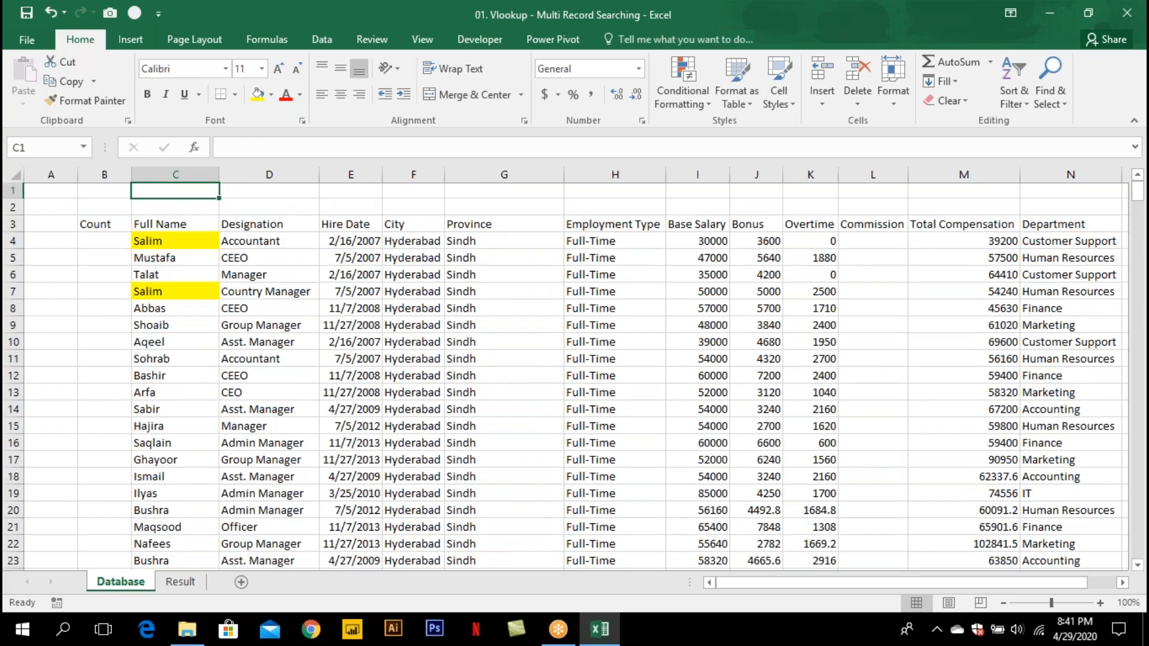
# Enter the formula =COUNTA(C4:C424) in C1 to count all the Full Name entries.
pyautogui.write('=count')
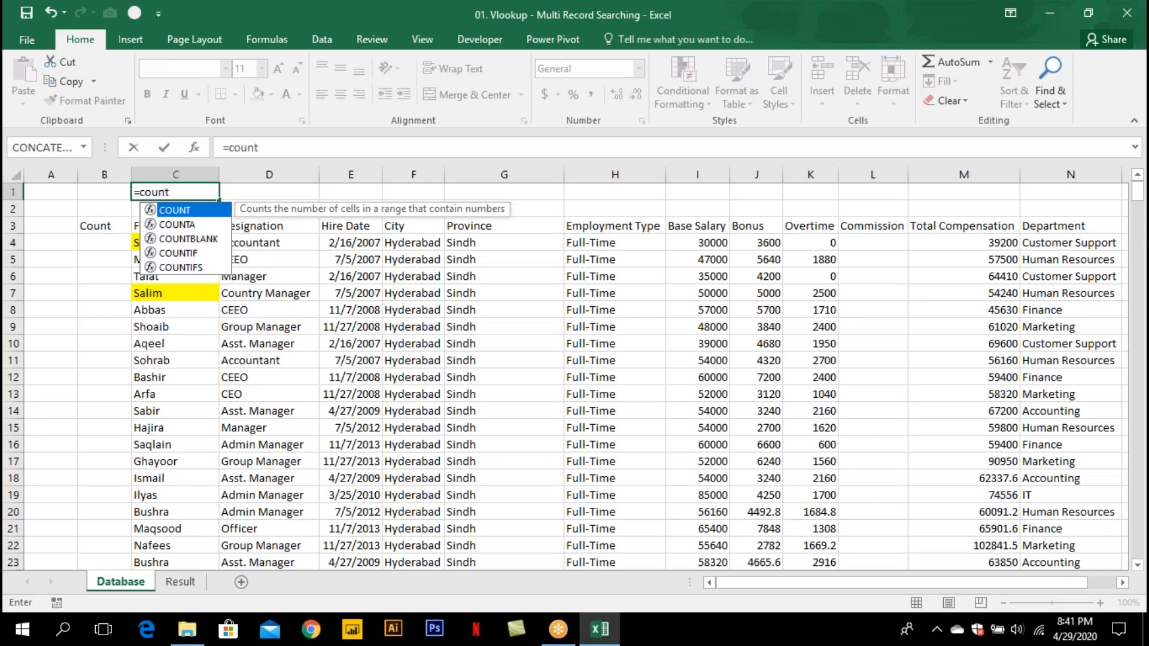
pyautogui.press('Down')
pyautogui.press('Tab')
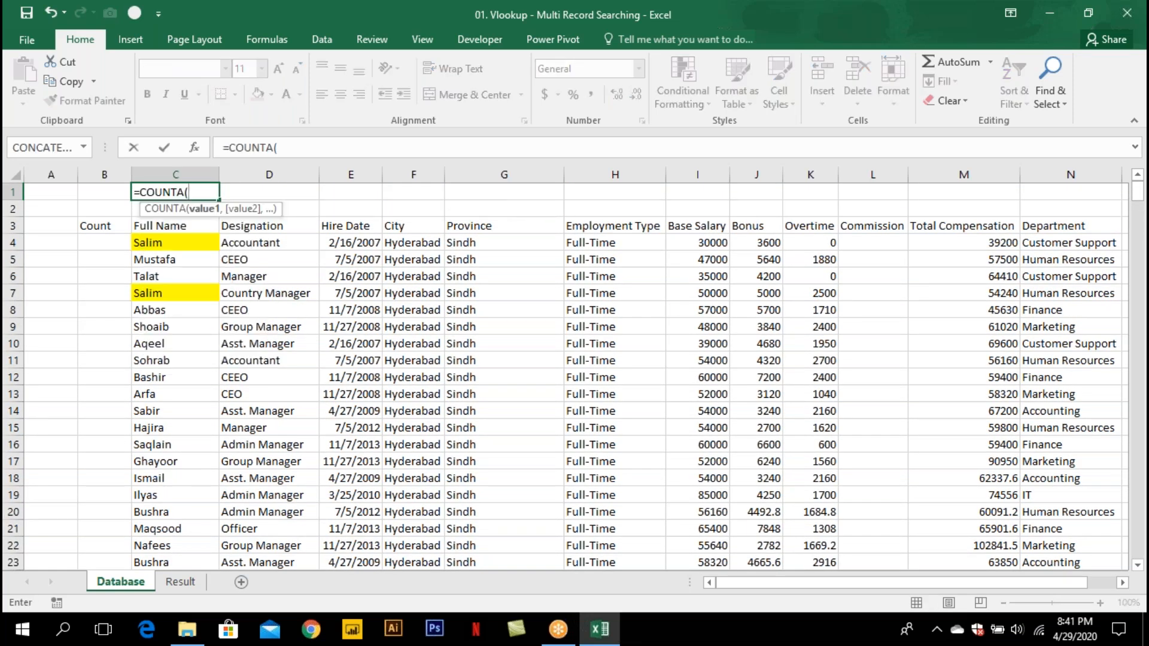
pyautogui.press('Down')
pyautogui.press('Down')
pyautogui.press('Down')
pyautogui.hotkey('ctrl', 'shift', 'Down')
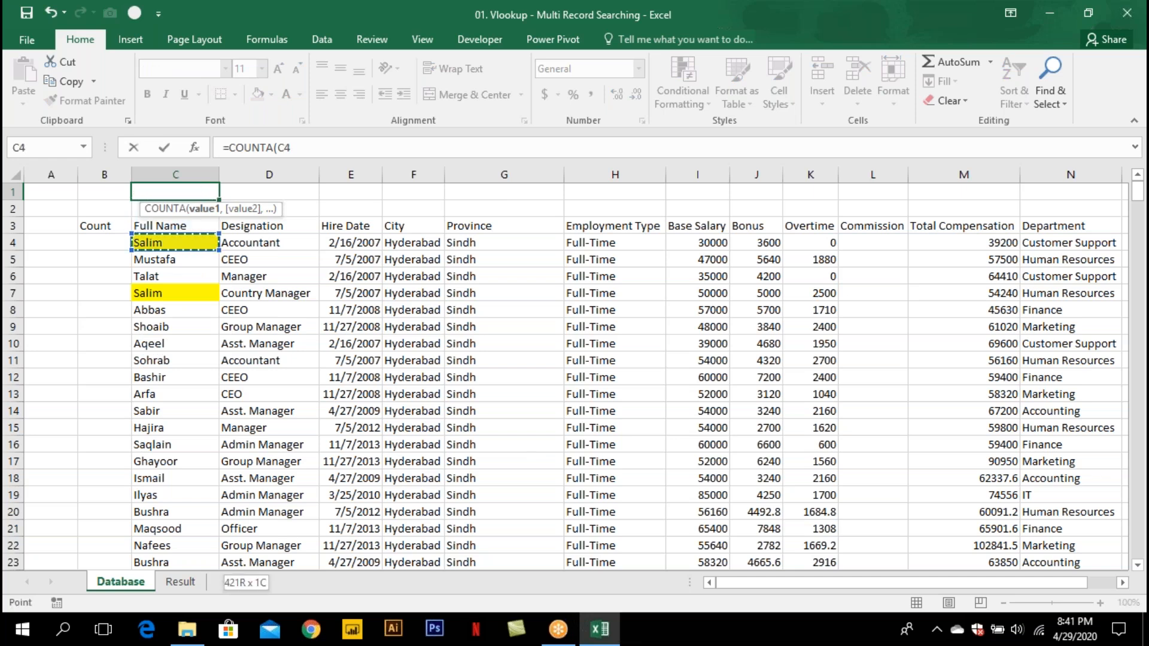
pyautogui.hotkey('ctrl', 'Return')
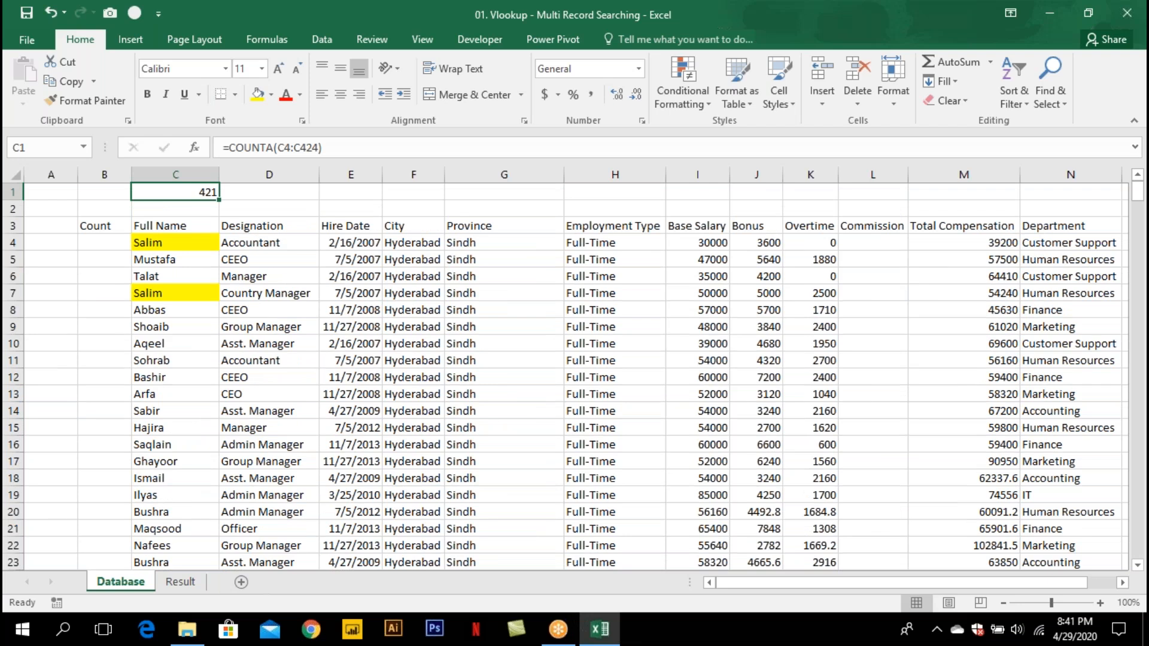
# Enter a COUNTIF formula in D1 over C4:C424 with the highlighted duplicate first name as quoted text criterion.
pyautogui.press('Right')
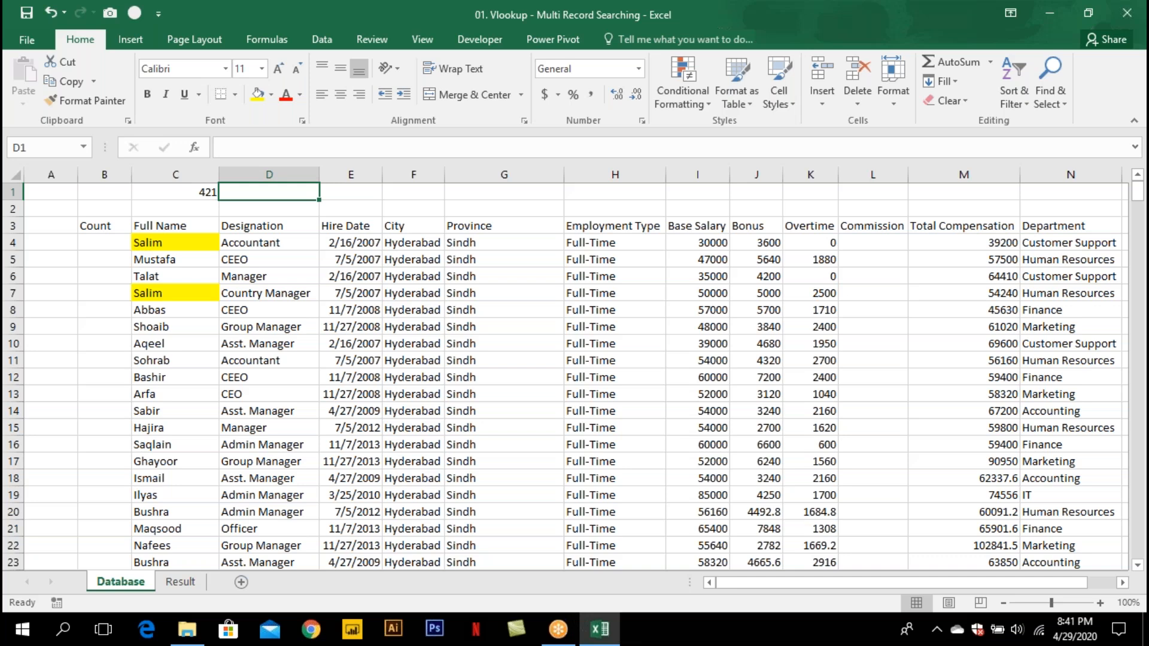
pyautogui.write('=countif')
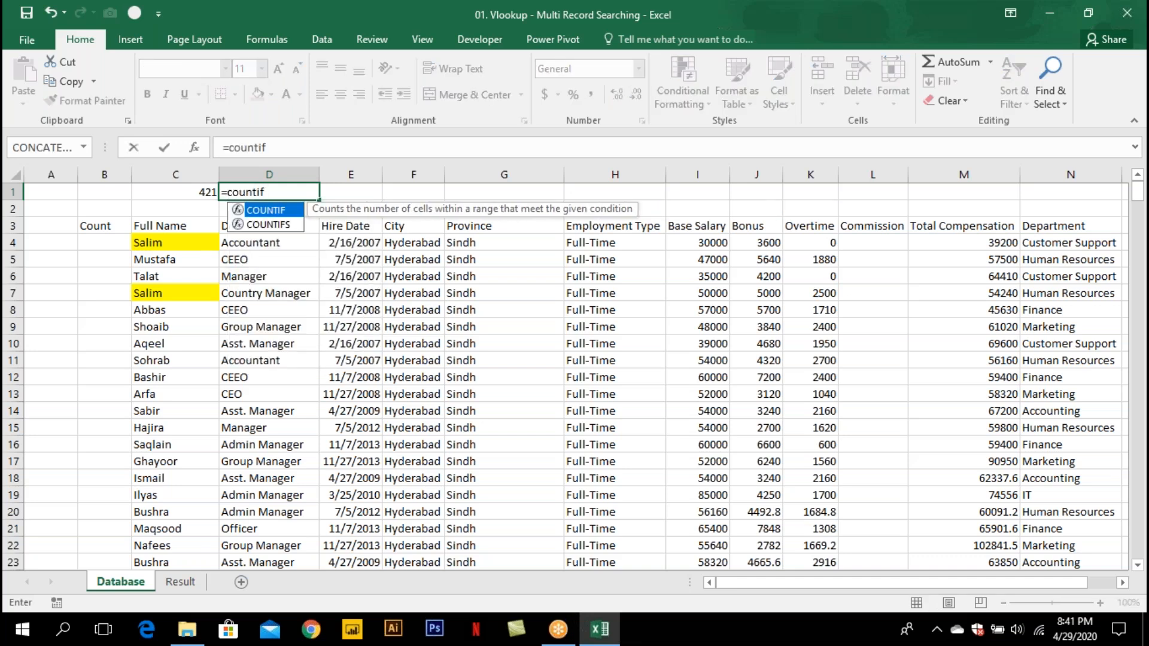
pyautogui.press('Tab')
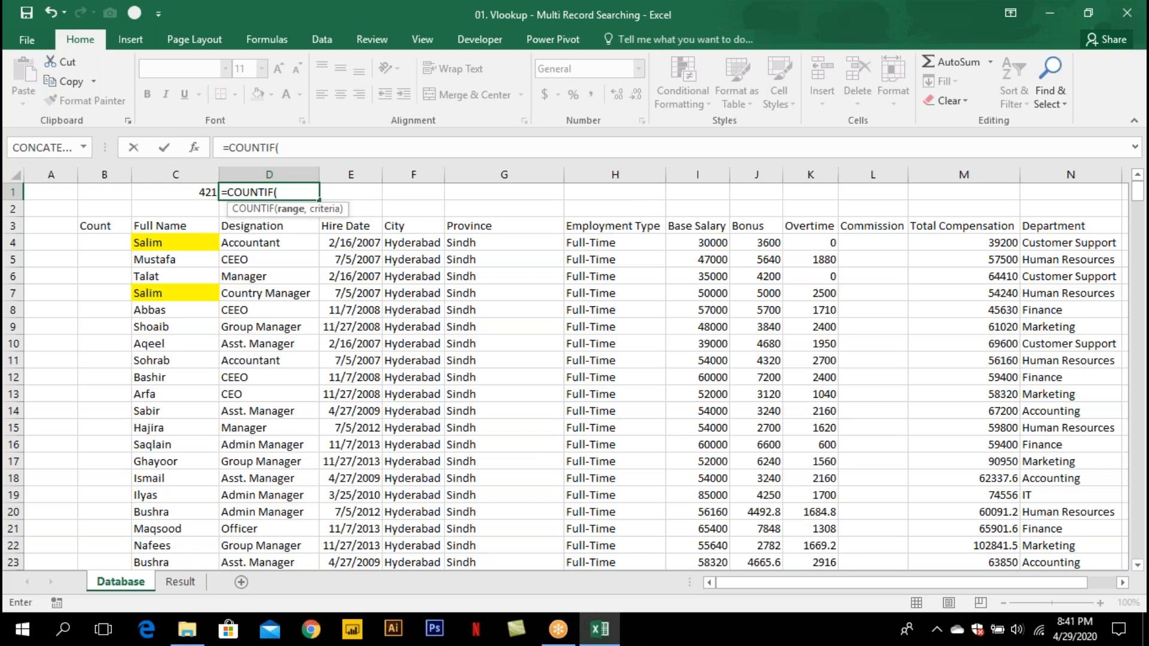
pyautogui.press('Down')
pyautogui.press('Down')
pyautogui.press('Down')
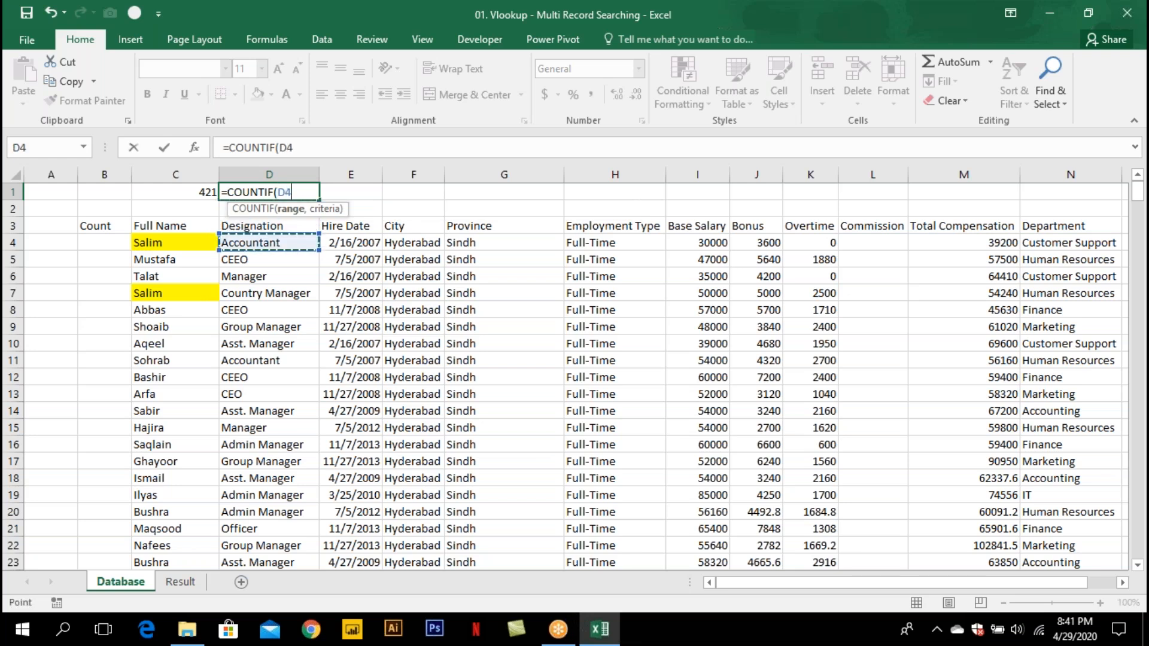
pyautogui.press('Left')
pyautogui.hotkey('ctrl', 'shift', 'Down')
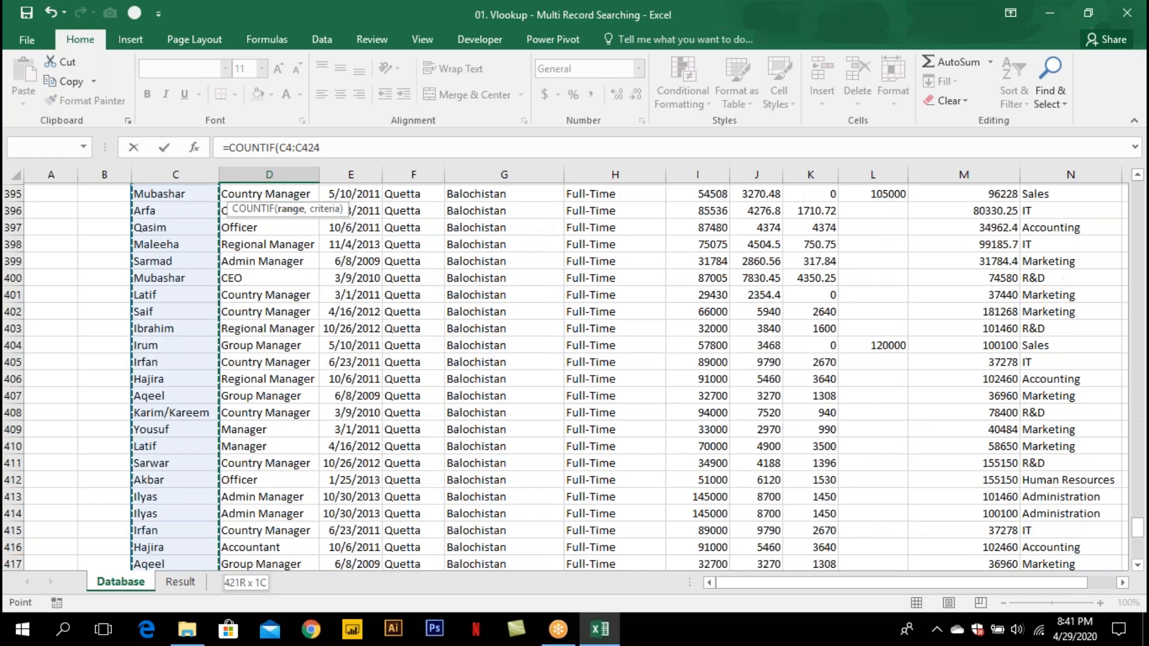
pyautogui.hotkey('ctrl', 'BackSpace')
pyautogui.write(',"salim")')
pyautogui.hotkey('ctrl', 'Return')
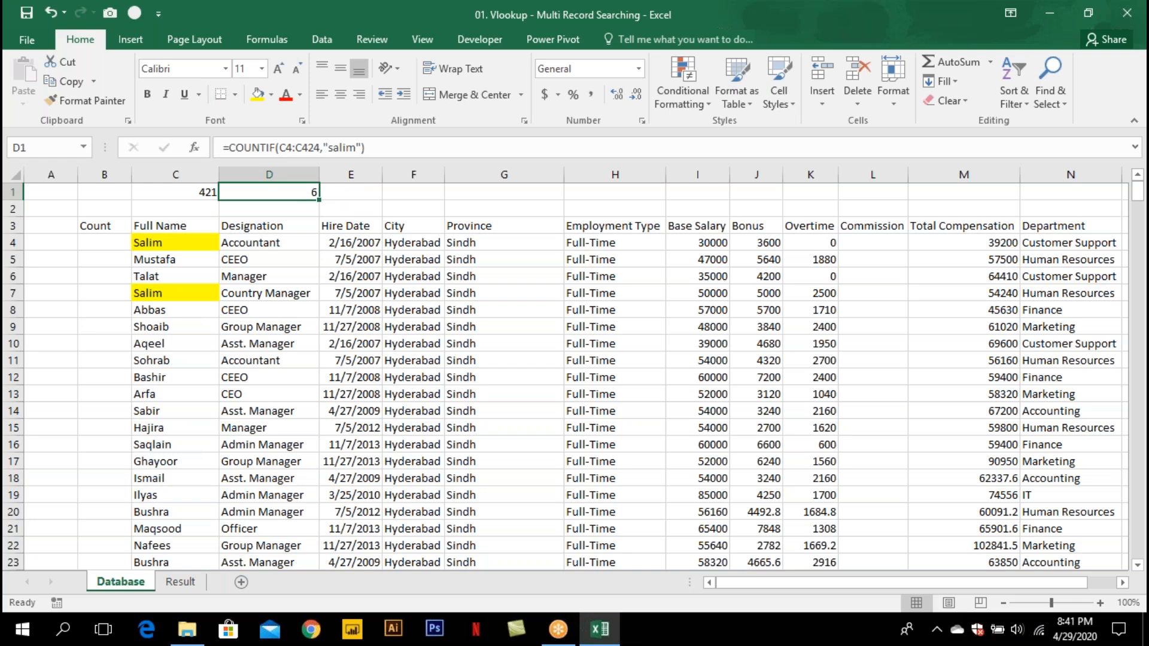
# Replace the quoted name in D1's formula with a cell reference, making it =COUNTIF(C4:C424,G1).
pyautogui.press('F2')
pyautogui.press('BackSpace')
pyautogui.press('BackSpace')
pyautogui.press('BackSpace')
pyautogui.press('BackSpace')
pyautogui.press('BackSpace')
pyautogui.press('BackSpace')
pyautogui.press('BackSpace')
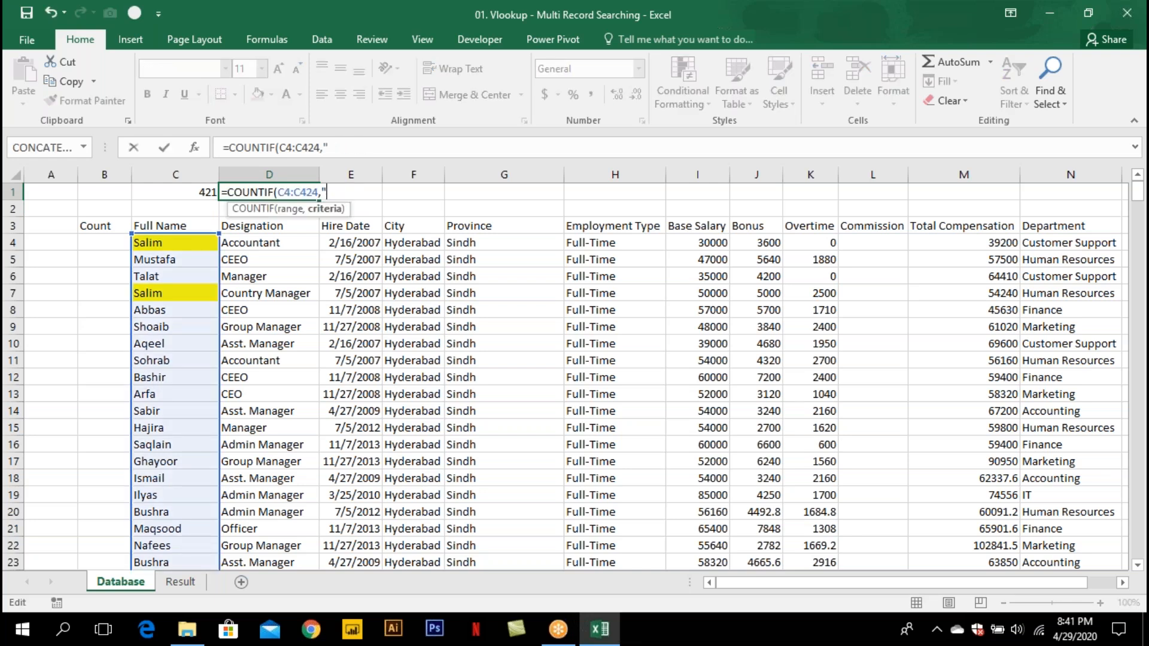
pyautogui.hotkey('ctrl', 'Return')
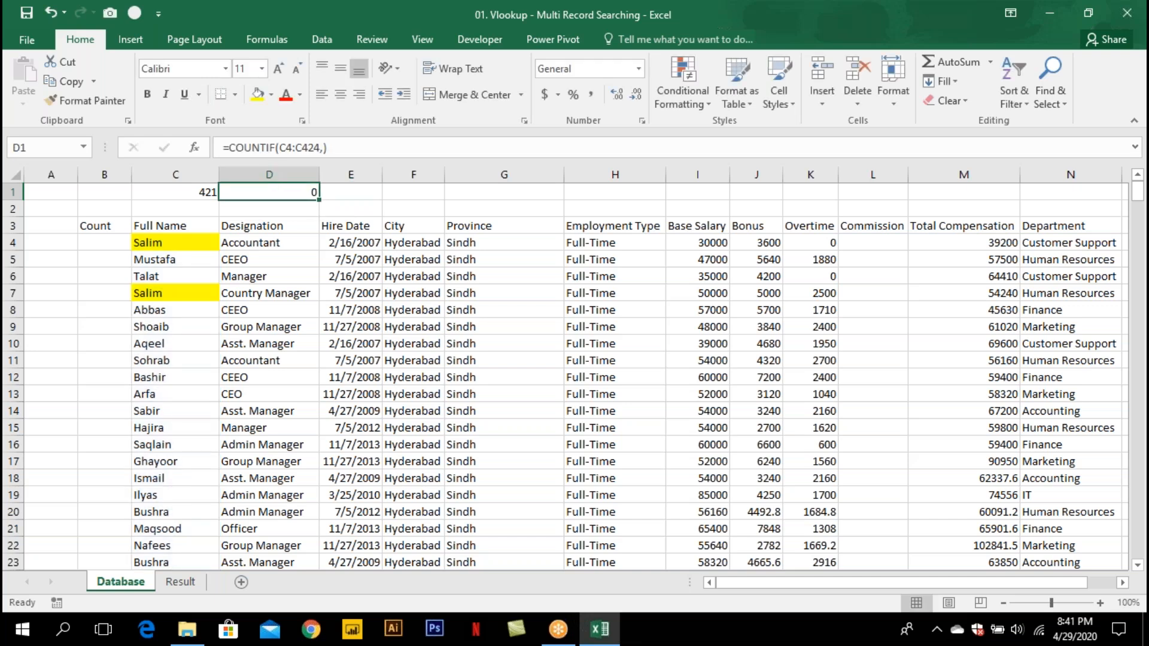
pyautogui.press('F2')
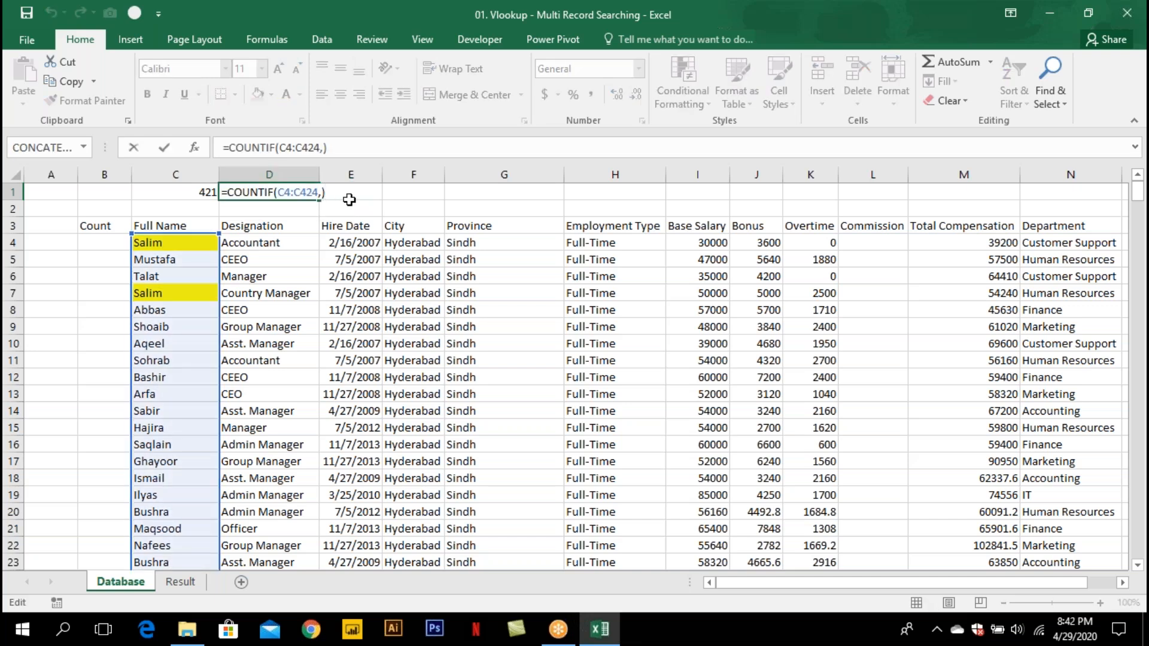
pyautogui.press('BackSpace')
pyautogui.press('Tab')
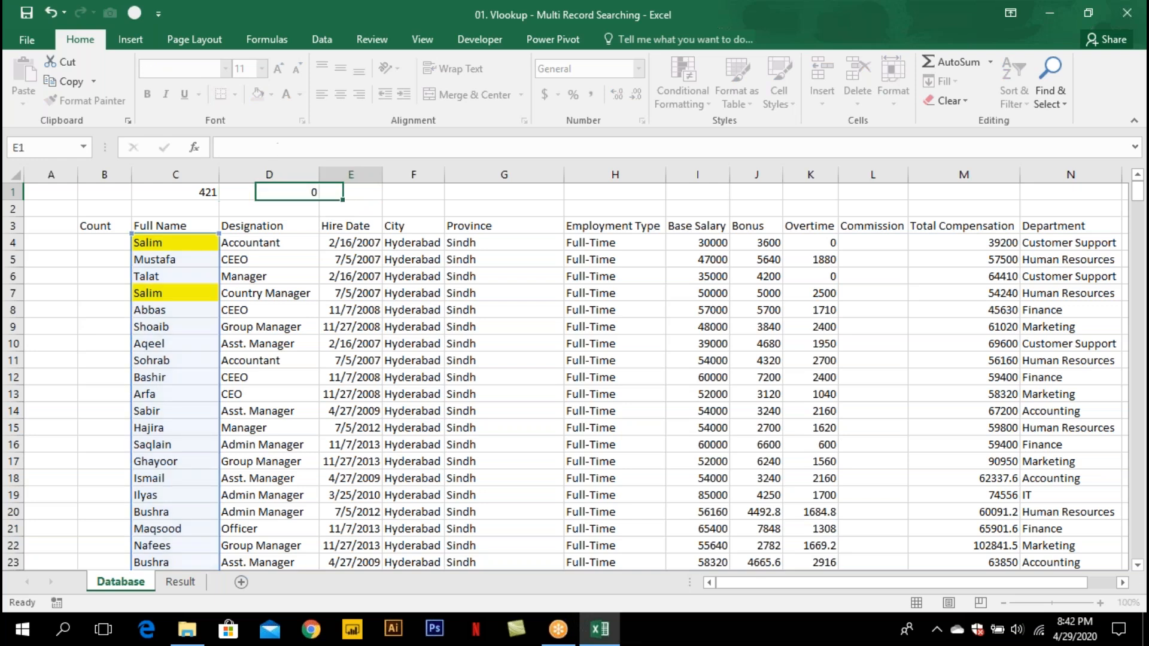
pyautogui.doubleClick(301, 191)
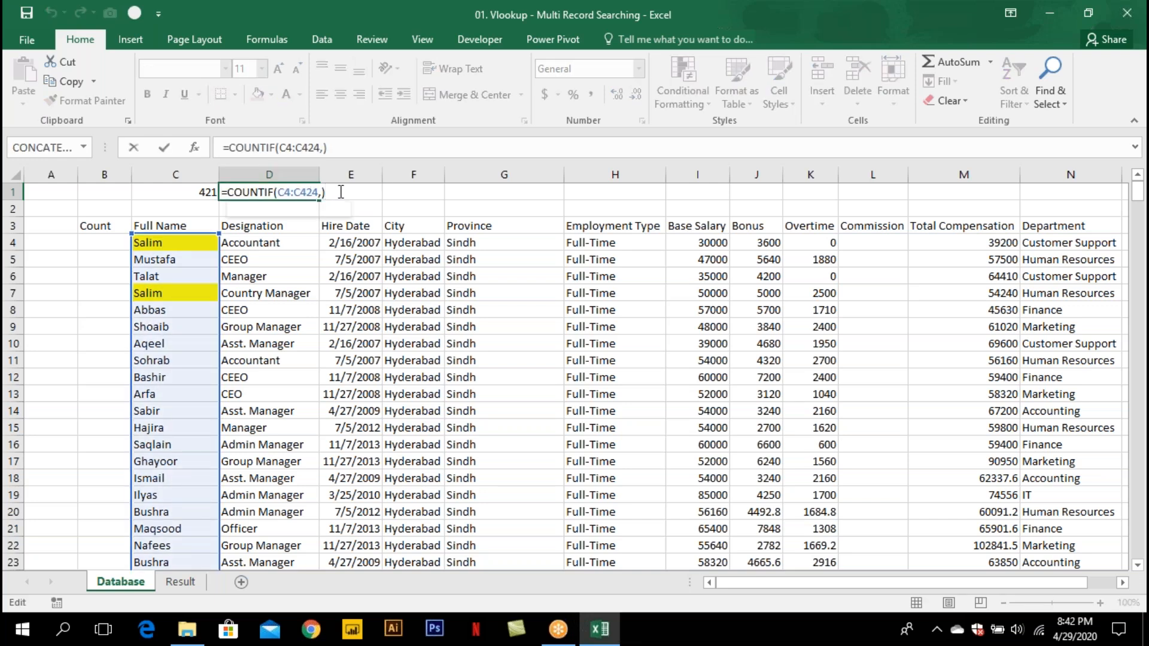
pyautogui.click(471, 193)
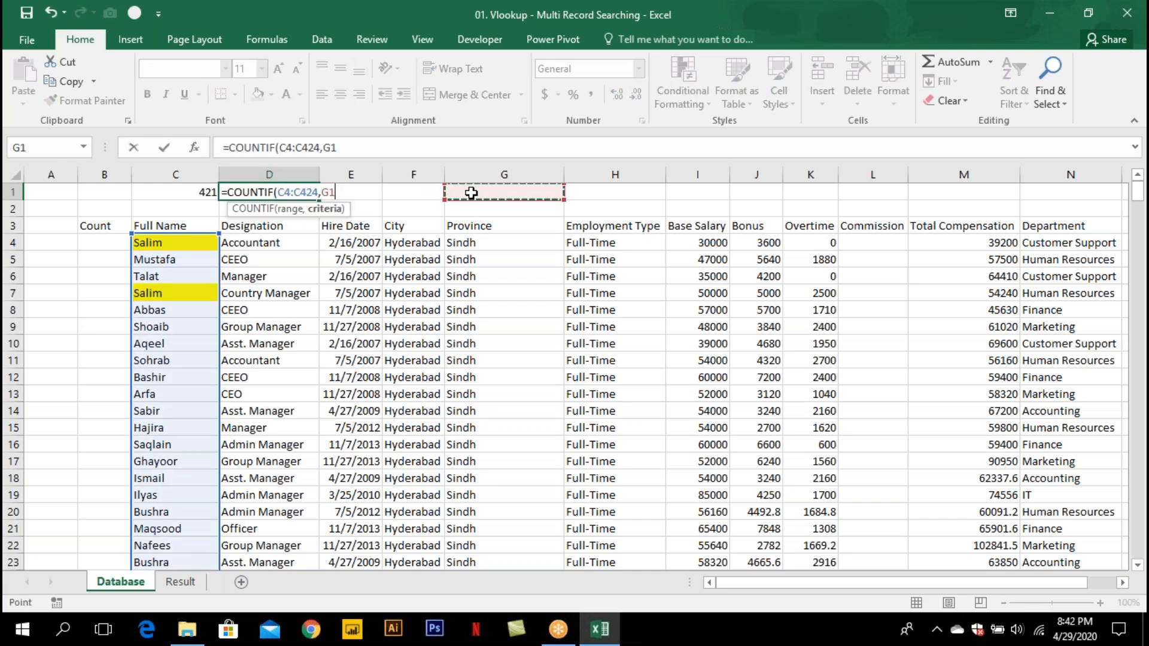
pyautogui.press('Return')
# Enter three different employee first names in G1, one after another, to test the COUNTIF criterion.
pyautogui.click(471, 192)
pyautogui.write('s')
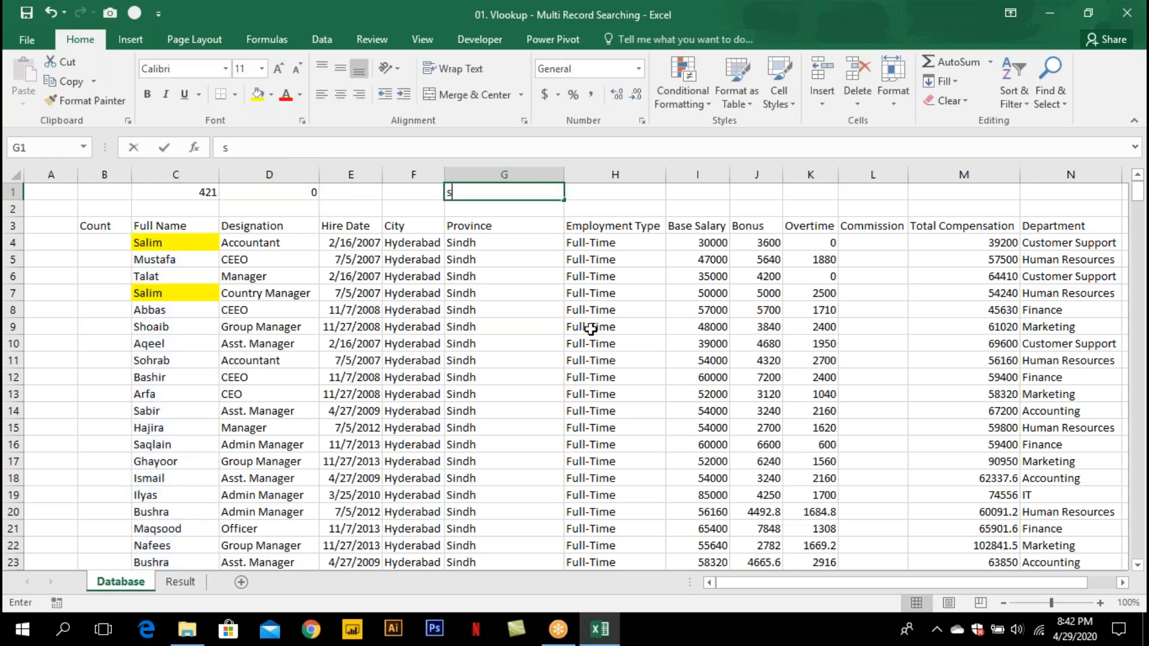
pyautogui.write('alim')
pyautogui.press('Return')
pyautogui.press('Up')
pyautogui.write('abbas')
pyautogui.press('Return')
pyautogui.press('Up')
pyautogui.write('talat')
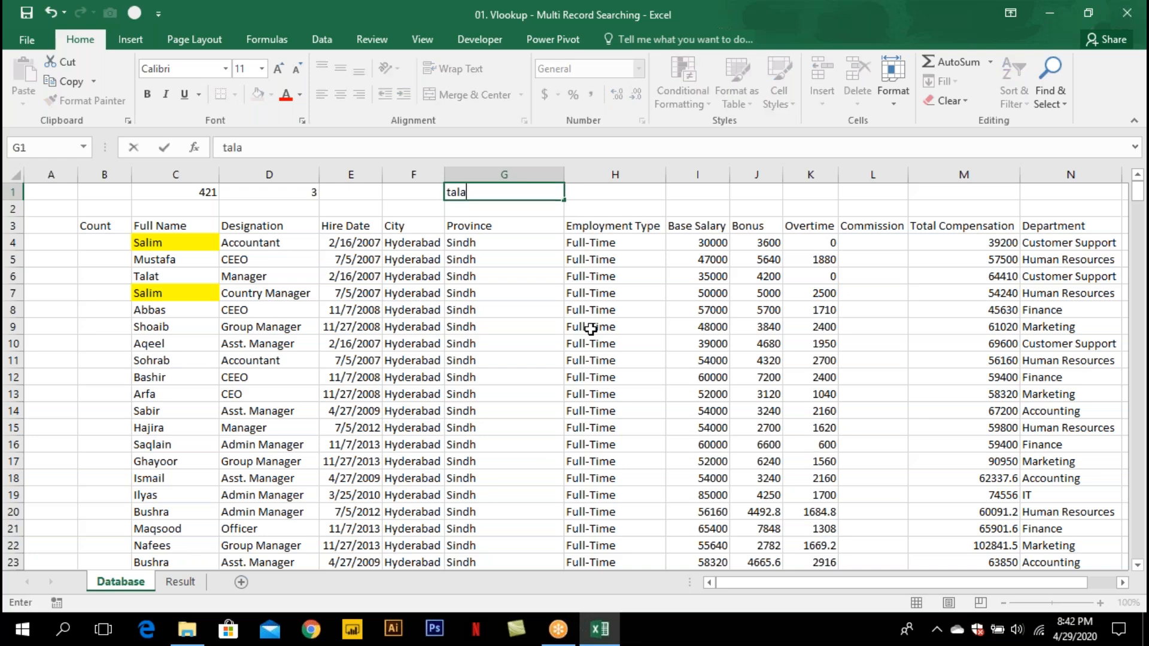
pyautogui.press('Return')
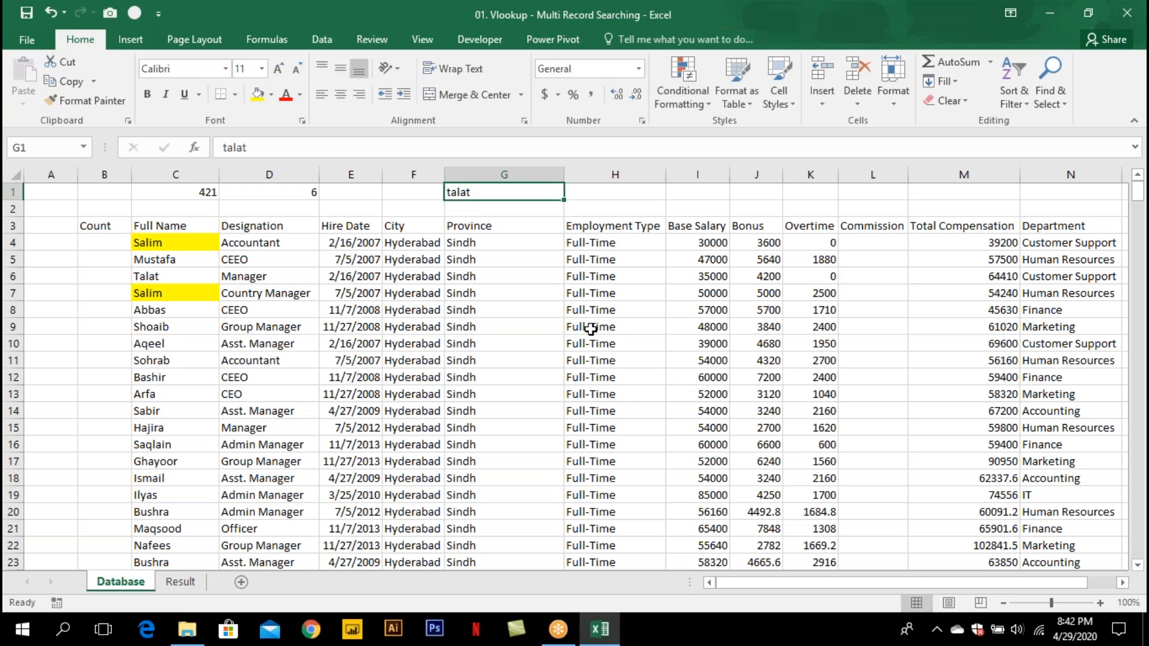
# Examine the COUNTIF formula in D1 together with its criterion cell G1 and the counted Full Name range.
pyautogui.press('Left')
pyautogui.press('Left')
pyautogui.press('Left')
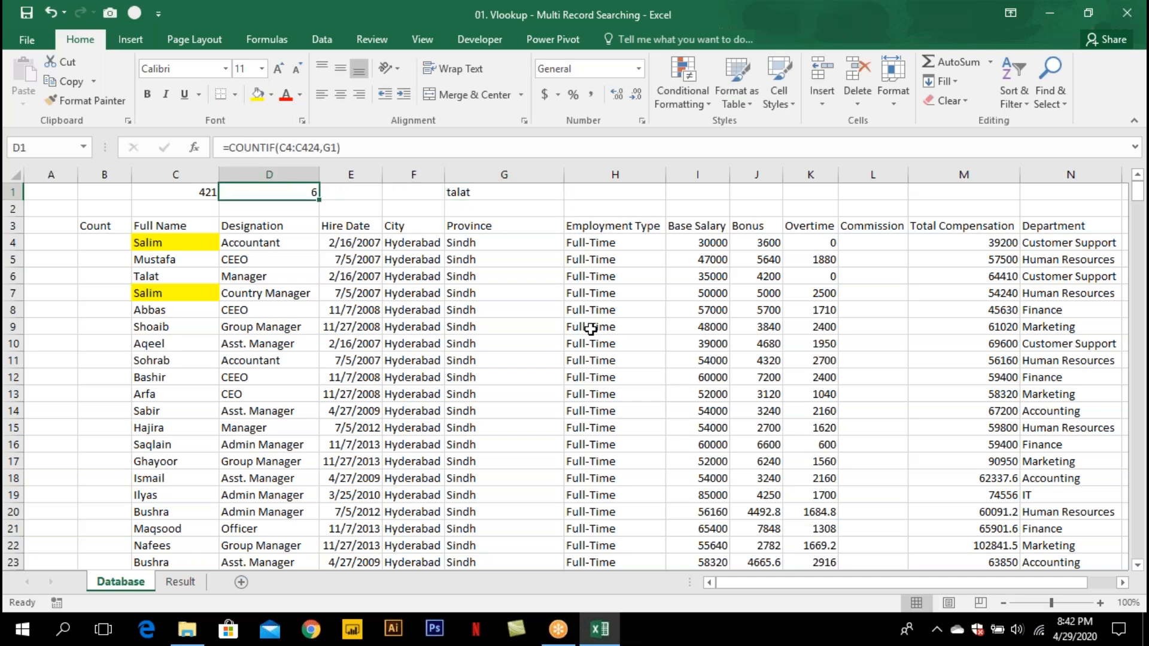
pyautogui.press('Right')
pyautogui.press('Right')
pyautogui.press('Right')
pyautogui.press('Down')
pyautogui.press('Down')
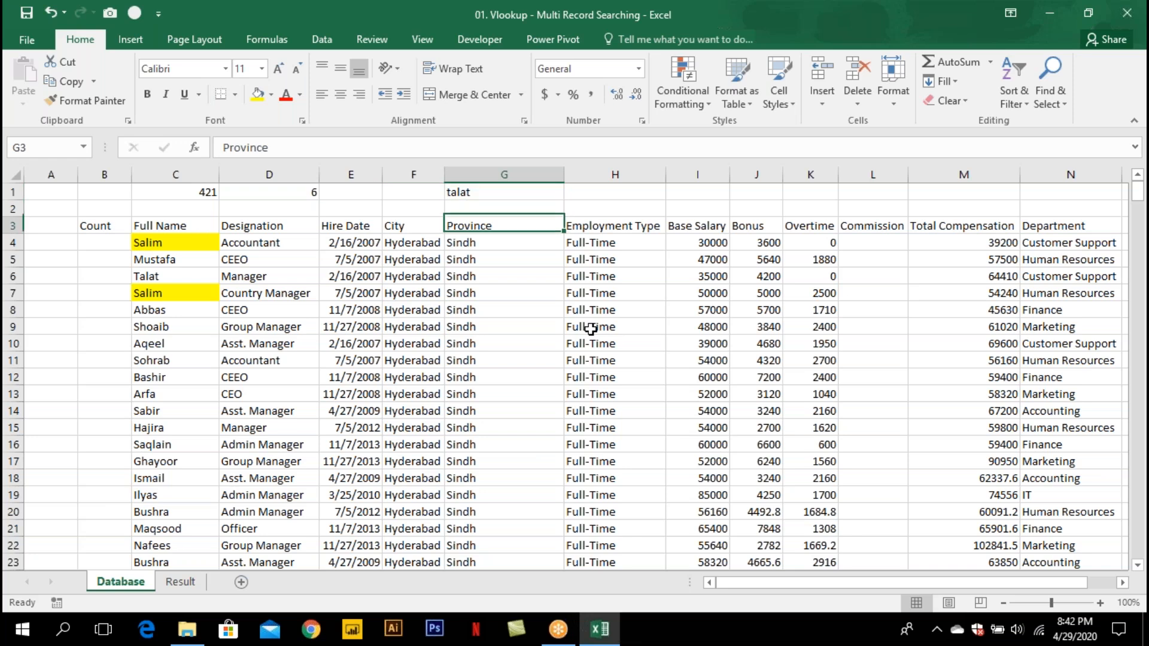
pyautogui.press('Up')
pyautogui.press('Up')
pyautogui.press('Left')
pyautogui.press('Left')
pyautogui.press('Left')
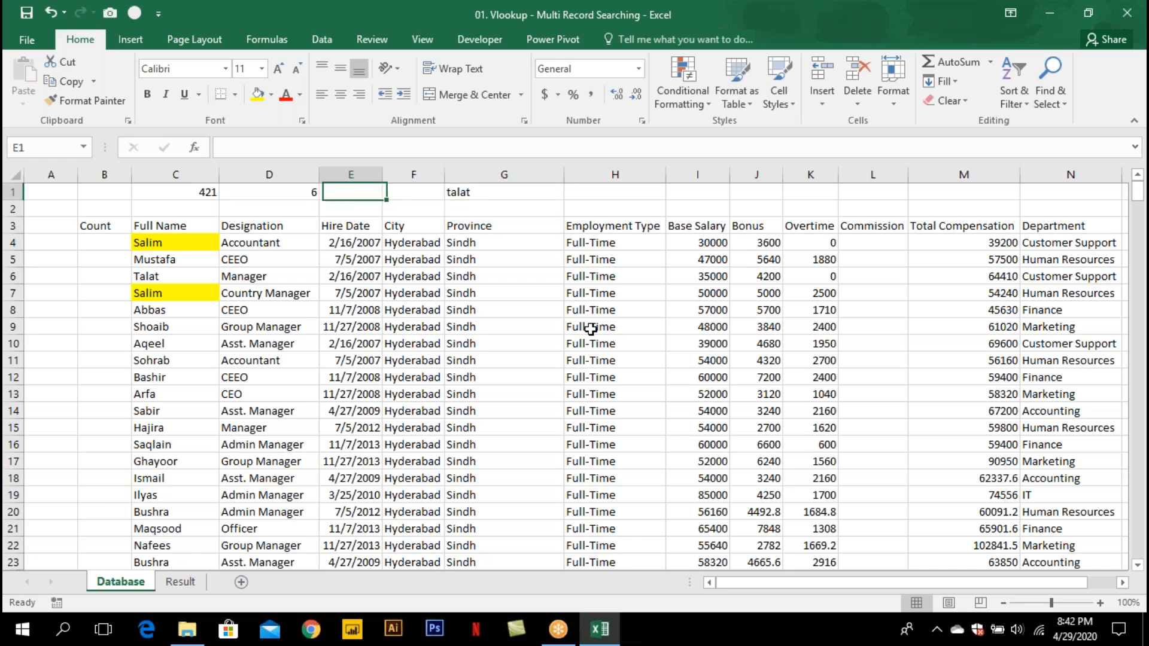
pyautogui.press('F2')
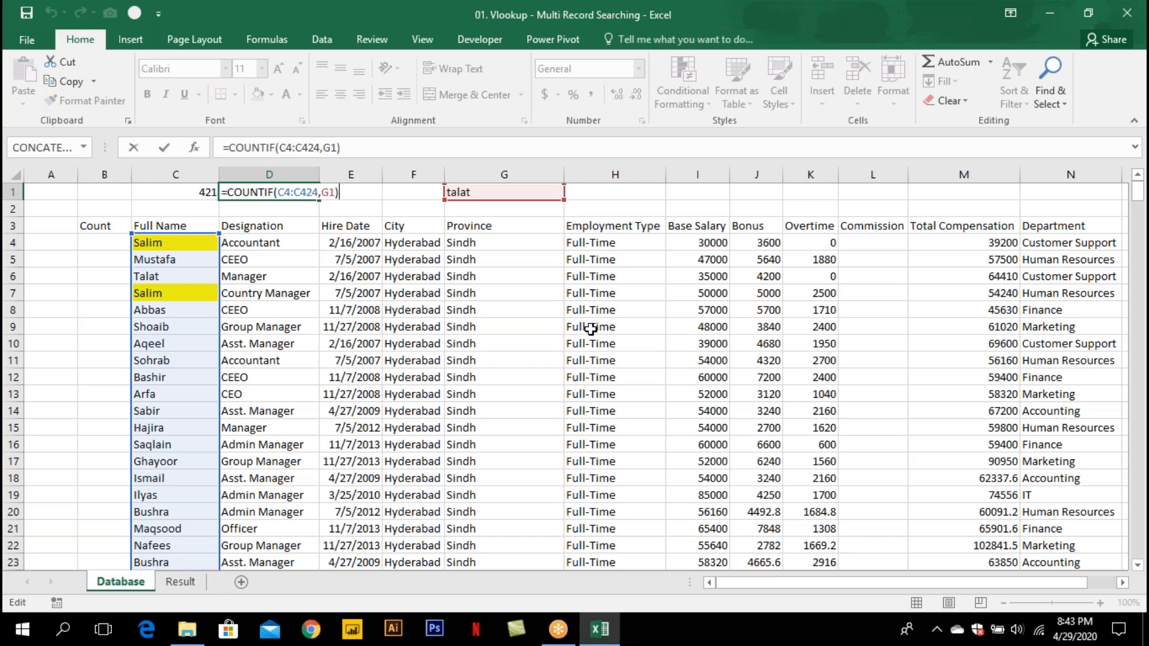
pyautogui.hotkey('ctrl', 'Return')
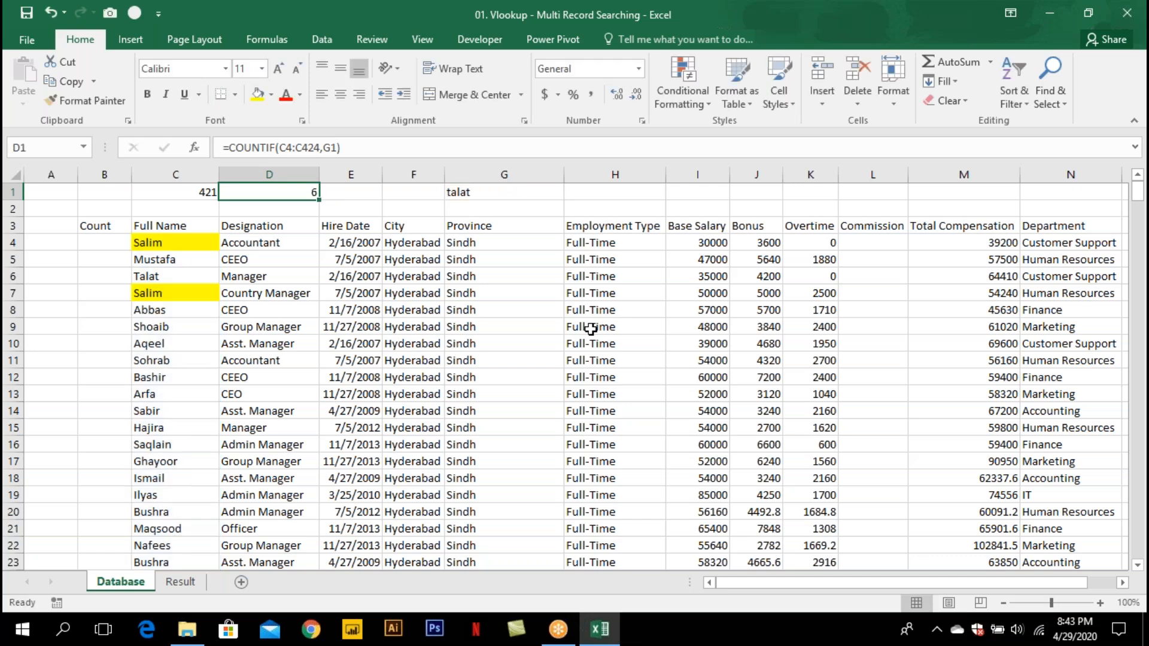
# Clear the demonstration formulas and the test name from C1:G1.
pyautogui.press('Left')
pyautogui.hotkey('shift', 'Right')
pyautogui.hotkey('shift', 'Right')
pyautogui.hotkey('shift', 'Right')
pyautogui.hotkey('shift', 'Right')
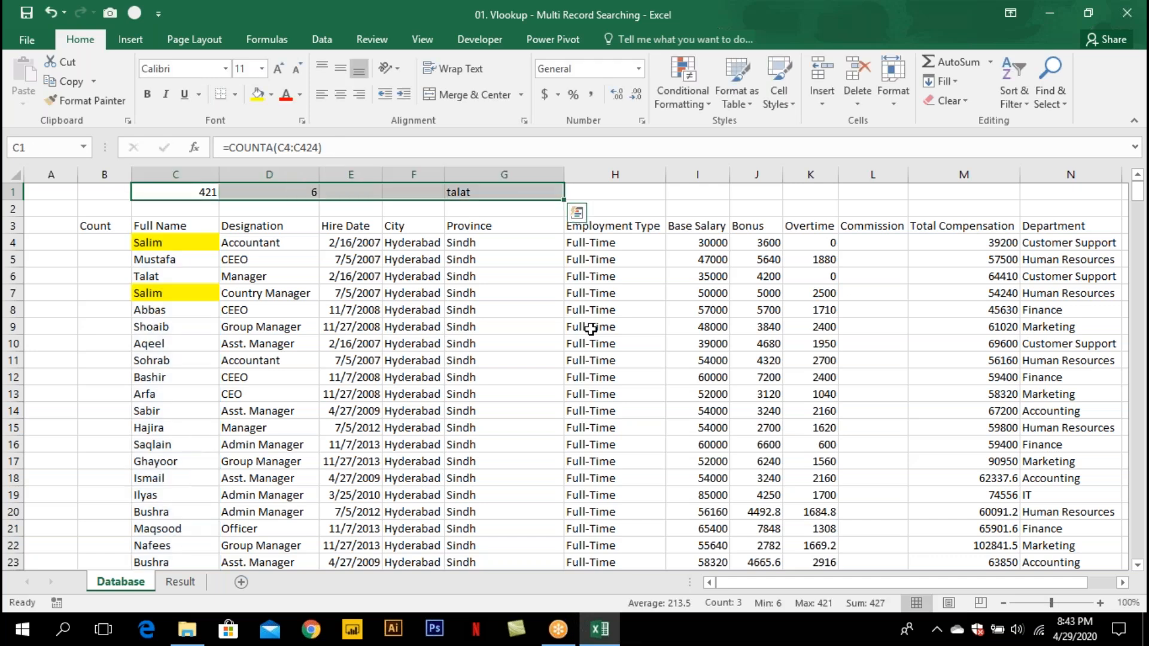
pyautogui.press('Delete')
# Enter the formula =COUNTIF(C4:C424,C4) in B4 under the Count heading.
pyautogui.press('Left')
pyautogui.press('Down')
pyautogui.press('Down')
pyautogui.press('Down')
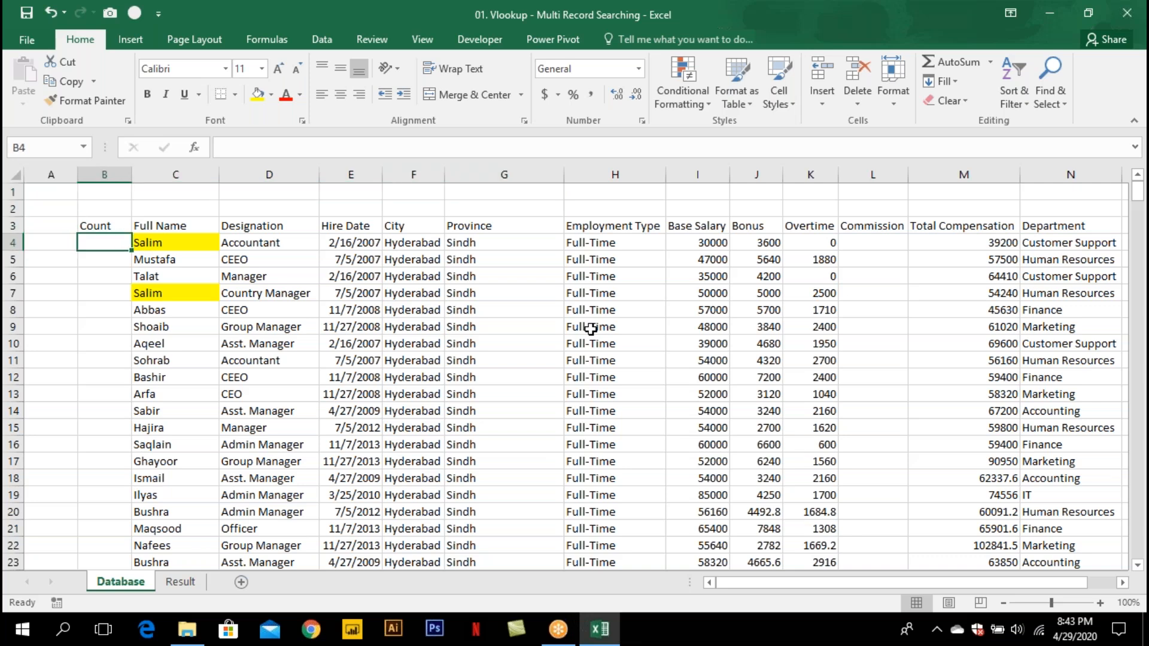
pyautogui.write('=countif')
pyautogui.press('Tab')
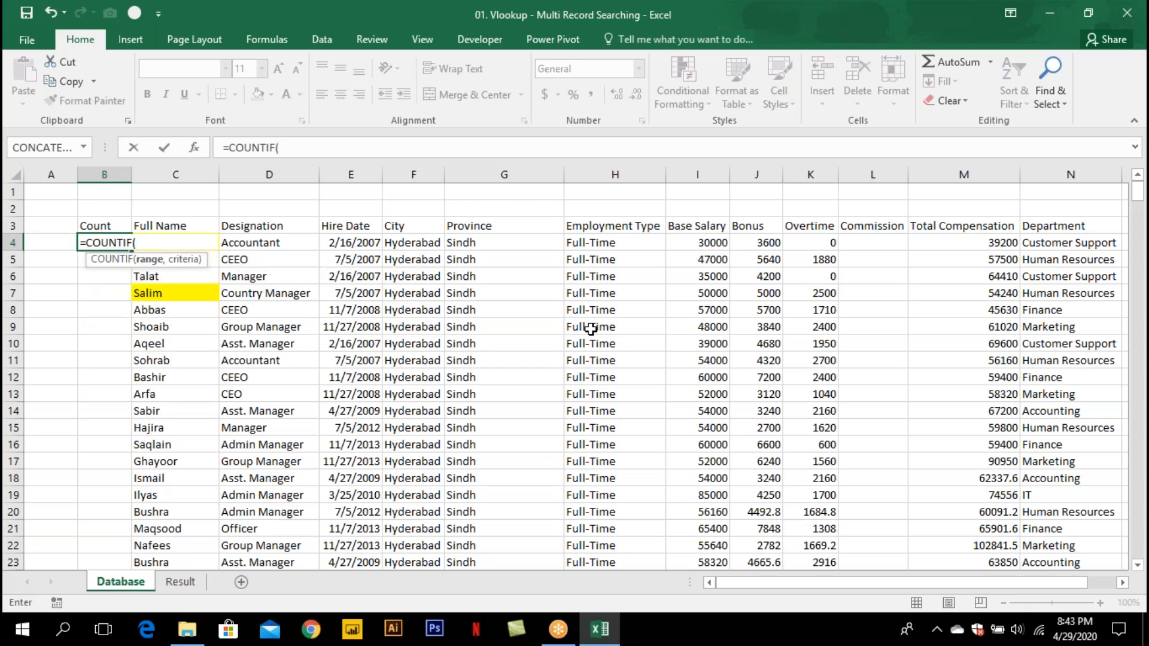
pyautogui.press('Right')
pyautogui.hotkey('ctrl', 'shift', 'Down')
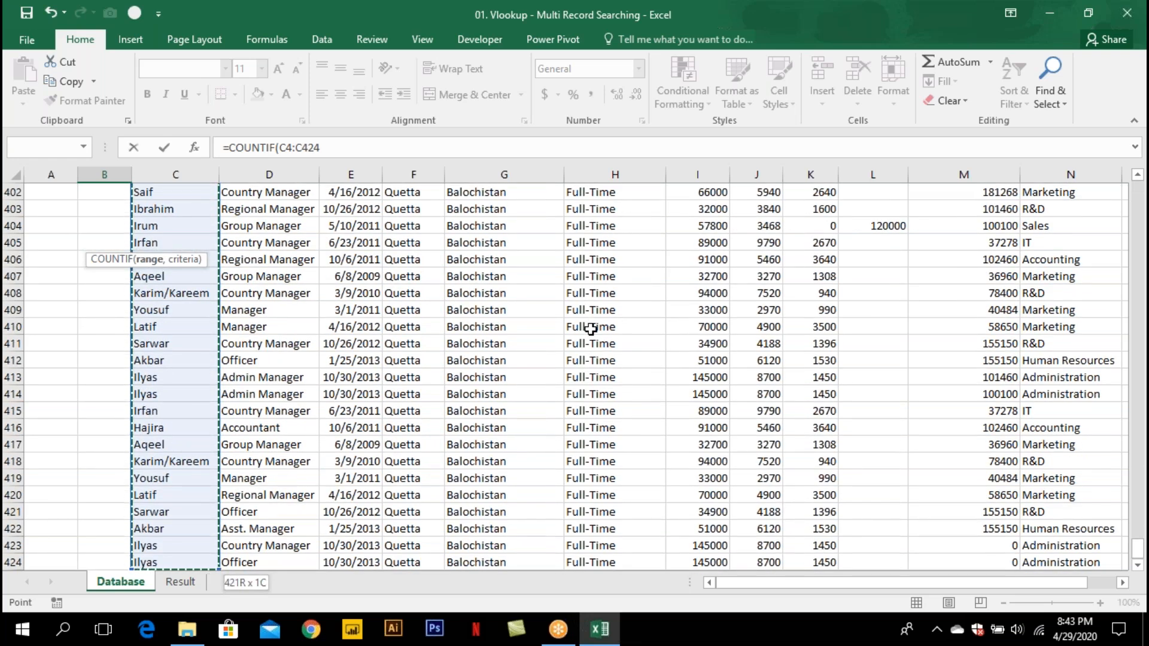
pyautogui.hotkey('ctrl', 'BackSpace')
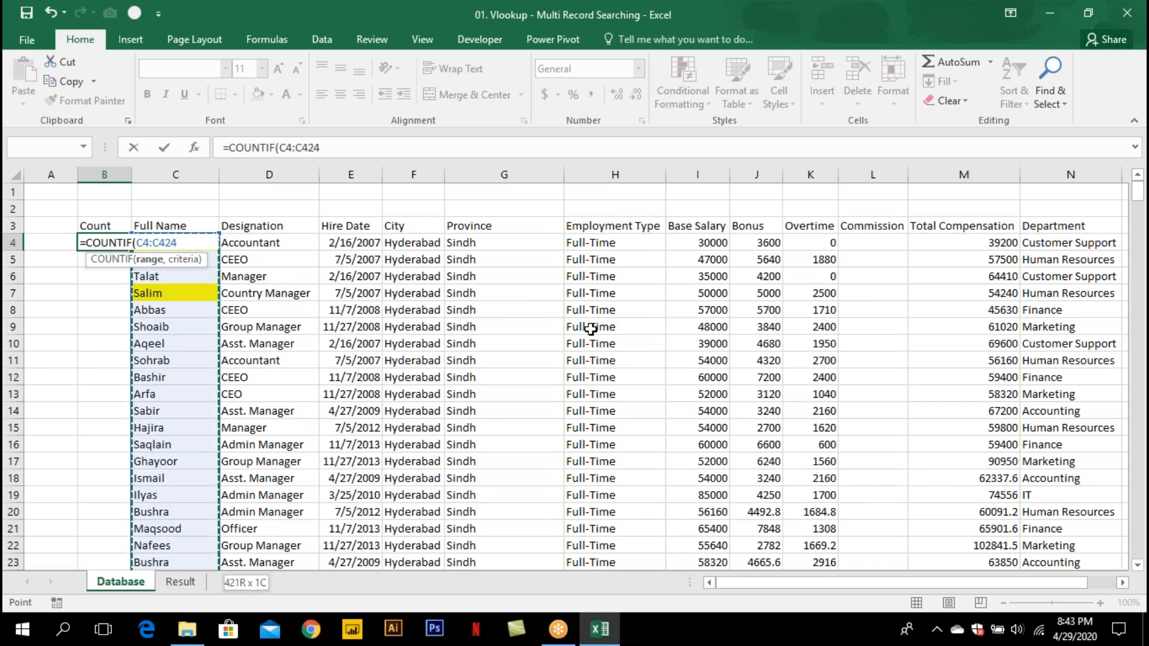
pyautogui.write(',')
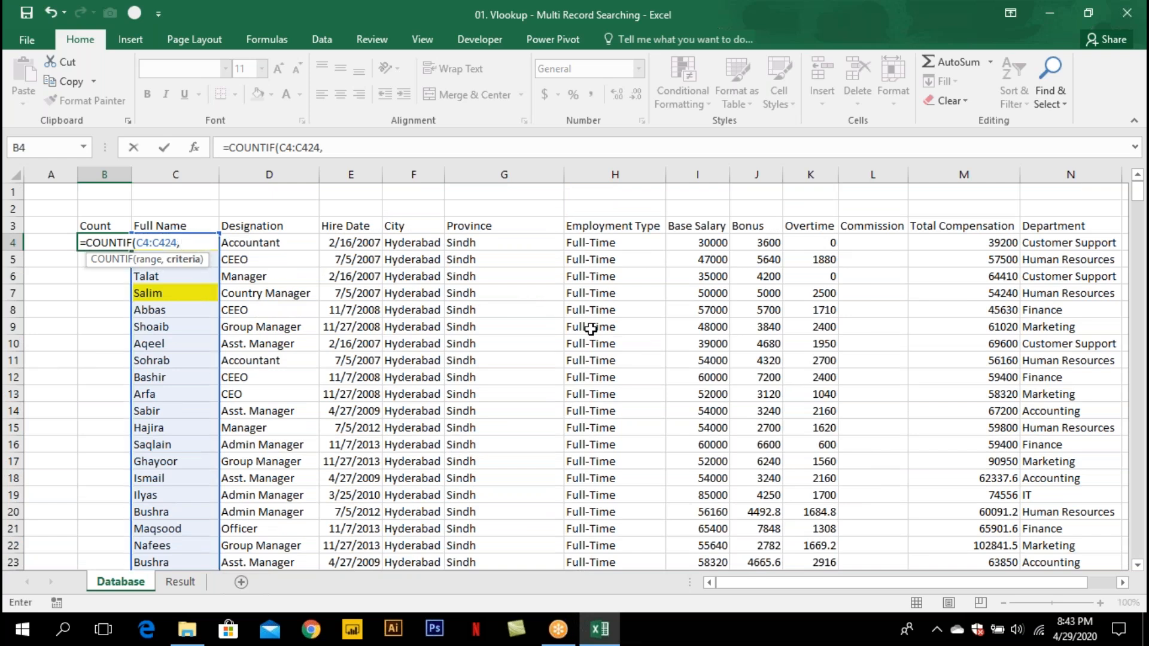
pyautogui.press('Right')
pyautogui.hotkey('ctrl', 'Return')
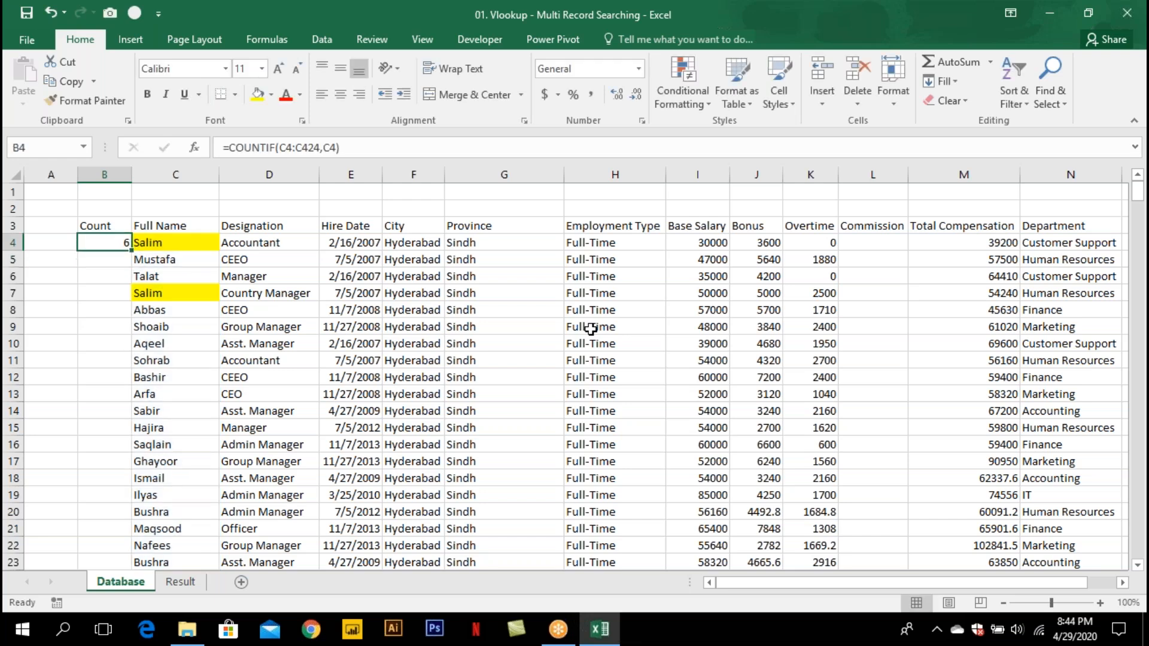
# Make the first cell of the counted range in B4's formula absolute as $C$4.
pyautogui.press('F2')
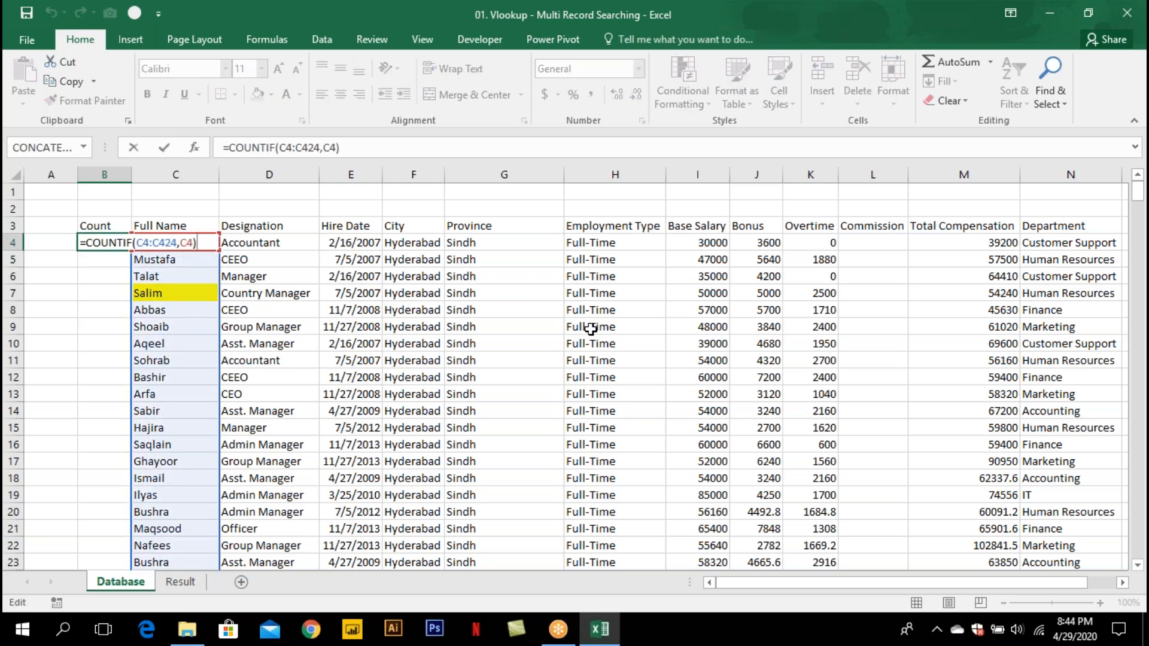
pyautogui.press('Left')
pyautogui.press('Left')
pyautogui.press('Left')
pyautogui.press('Left')
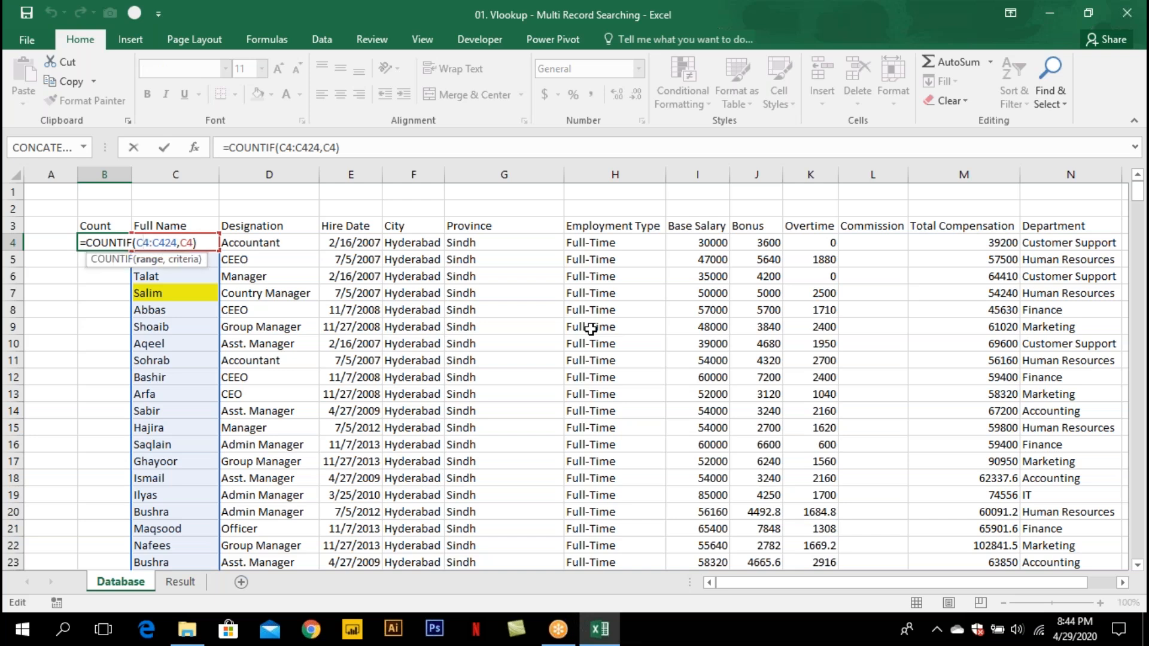
pyautogui.press('F4')
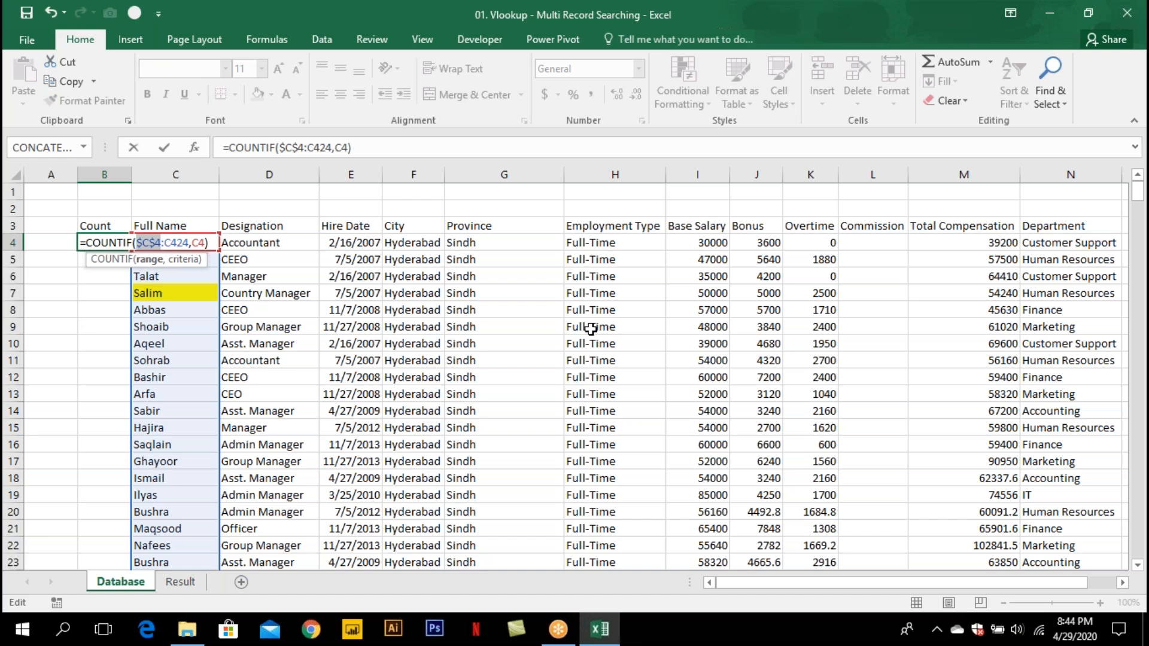
# Replace the end of the counted range with C4 so that B4 contains =COUNTIF($C$4:C4,C4).
pyautogui.press('F3')
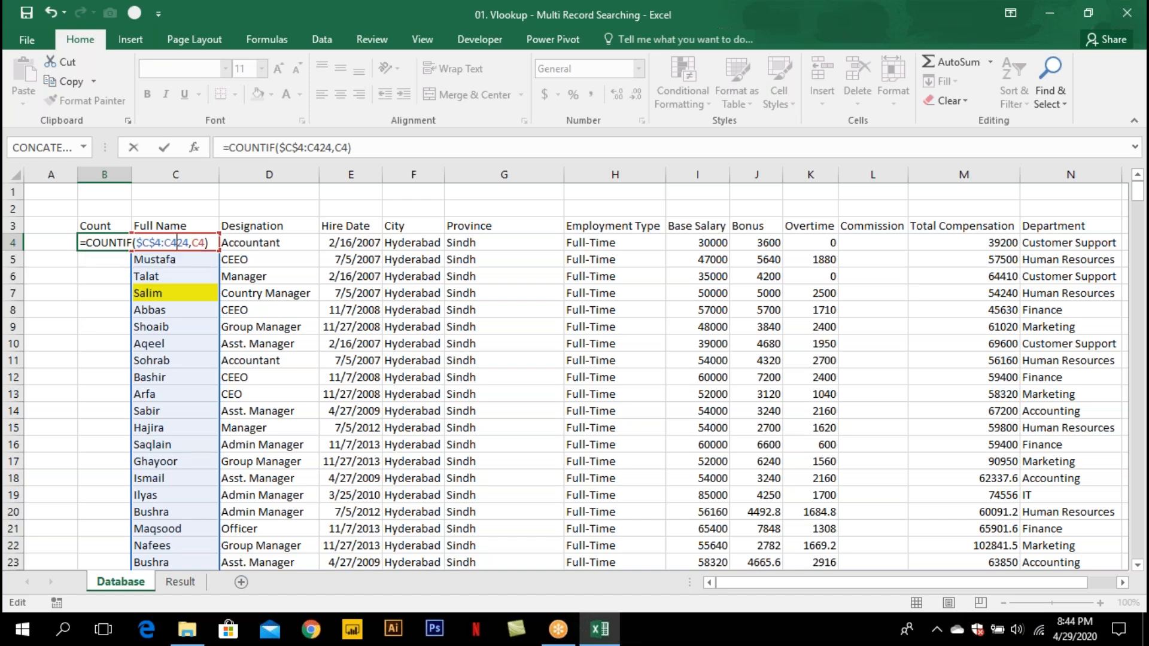
pyautogui.press('Escape')
pyautogui.press('F4')
pyautogui.press('F4')
pyautogui.press('F4')
pyautogui.press('F4')
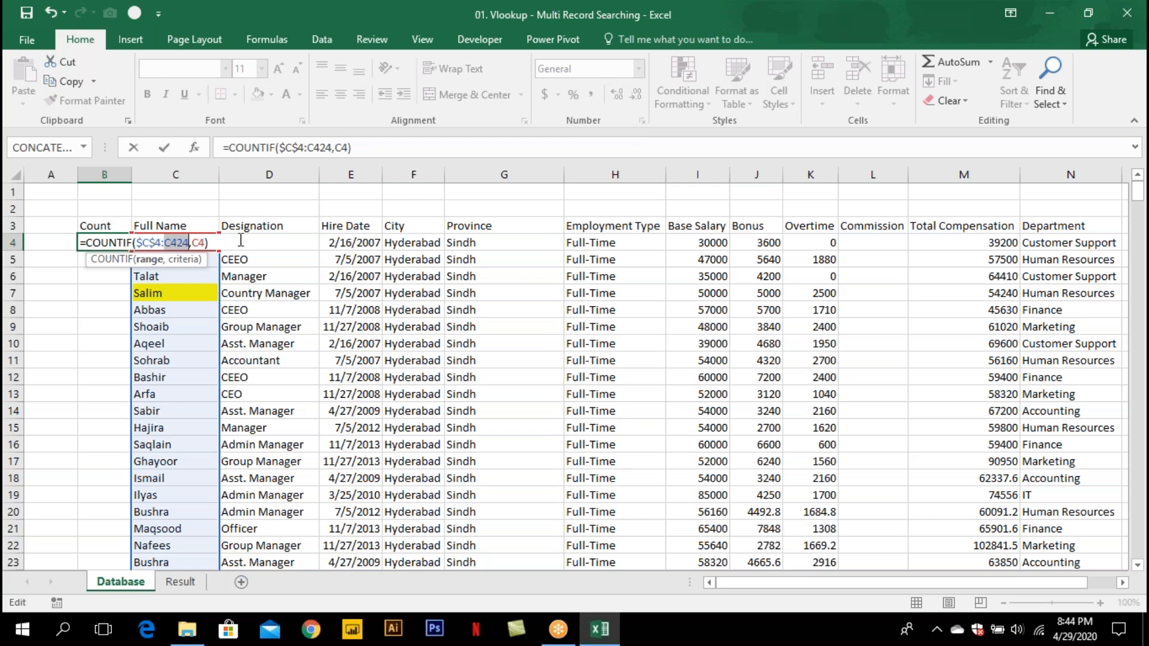
pyautogui.write('C4')
pyautogui.press('BackSpace')
pyautogui.press('BackSpace')
pyautogui.write('c')
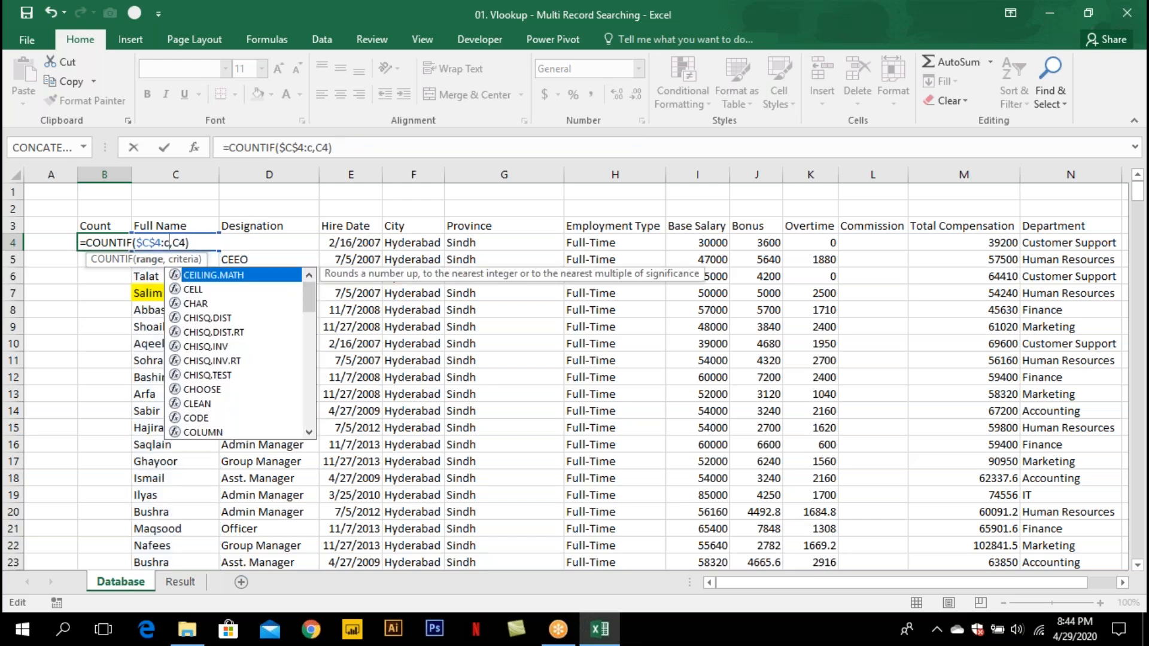
pyautogui.write('4')
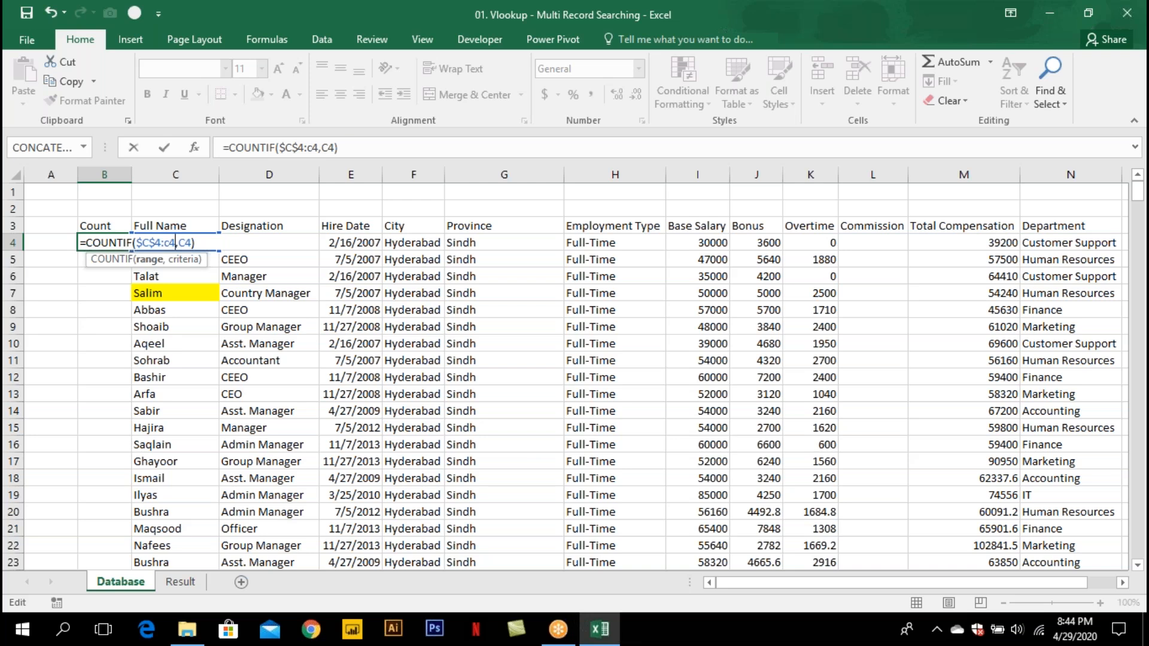
pyautogui.press('Return')
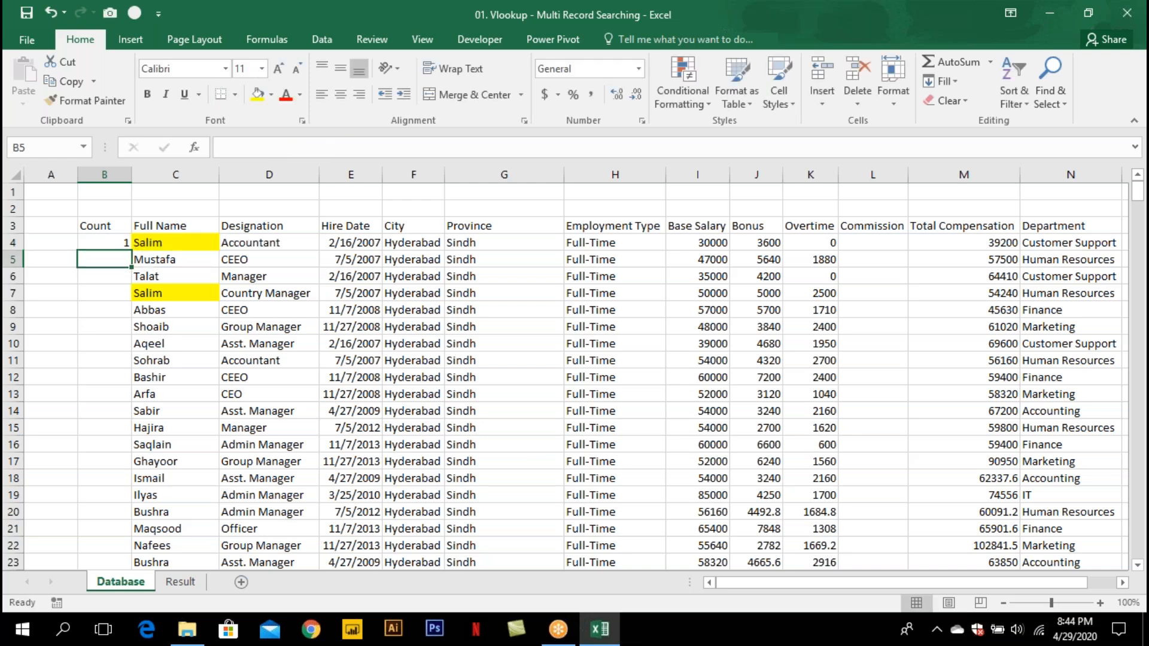
# Review the COUNTIF formula in B4 and fill it down to B7.
pyautogui.press('Up')
pyautogui.press('F2')
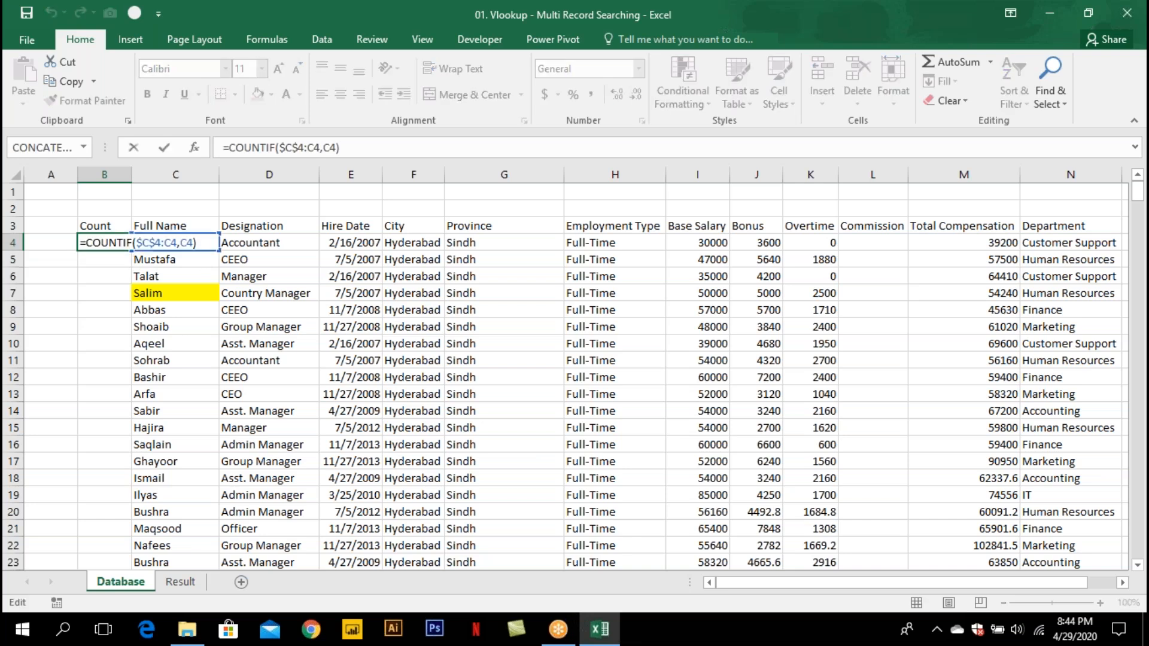
pyautogui.press('Escape')
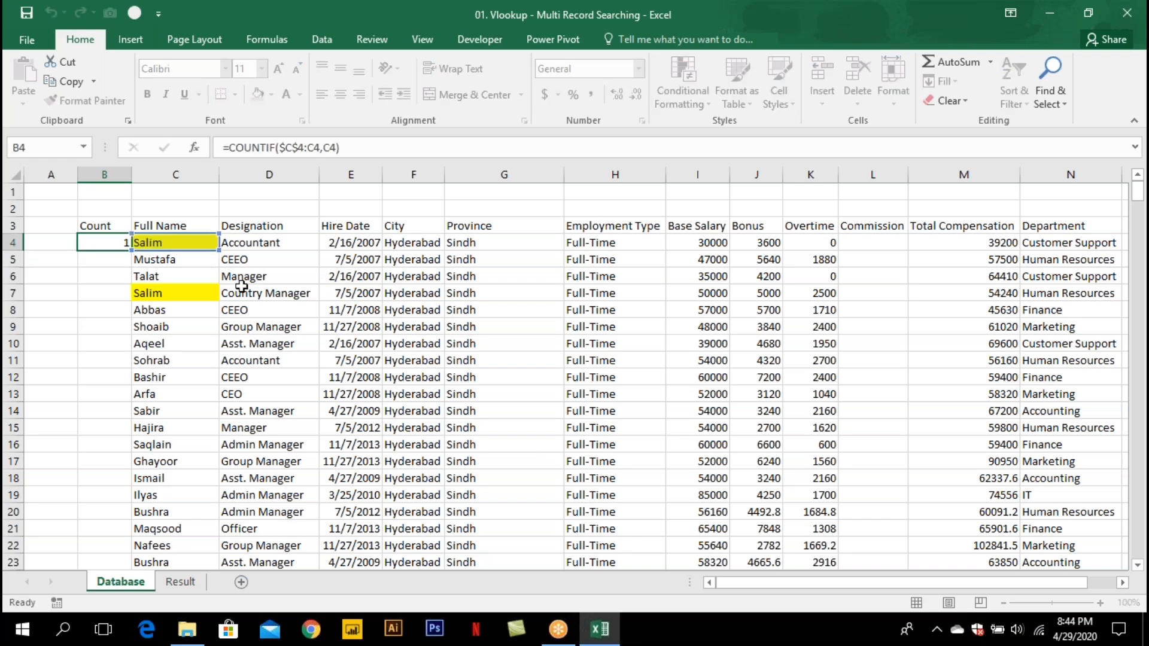
pyautogui.moveTo(131, 250); pyautogui.dragTo(132, 299)
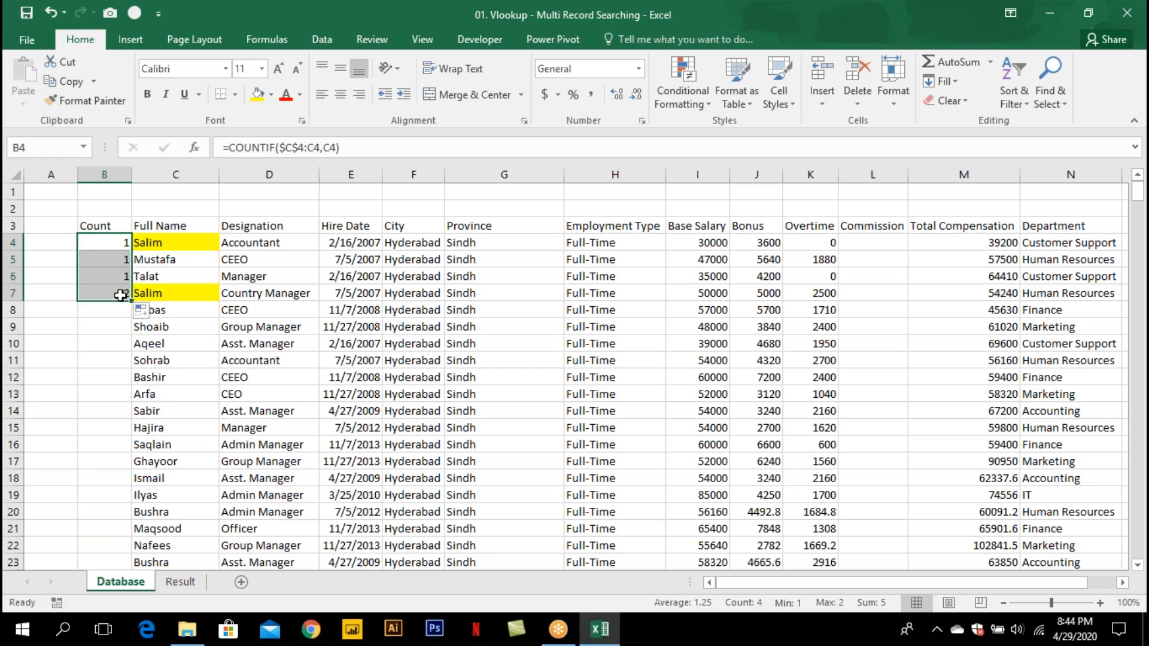
# Check the expanded range $C$4:C7 in B7's formula and fill it down through the rest of the Count column.
pyautogui.doubleClick(119, 292)
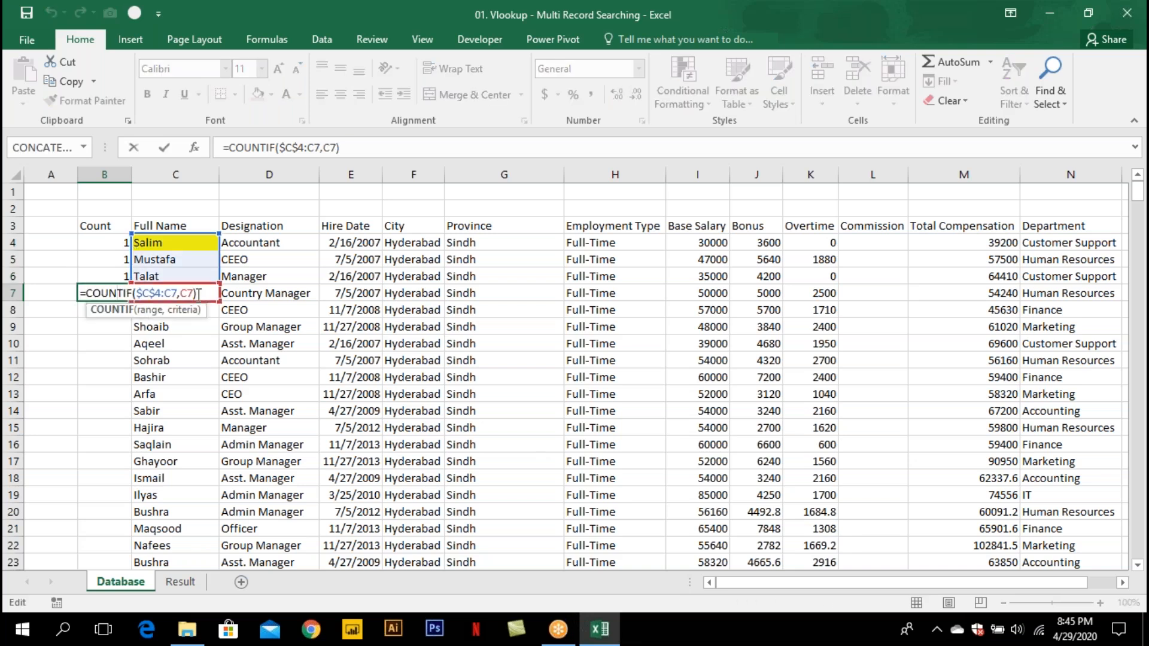
pyautogui.hotkey('ctrl', 'Return')
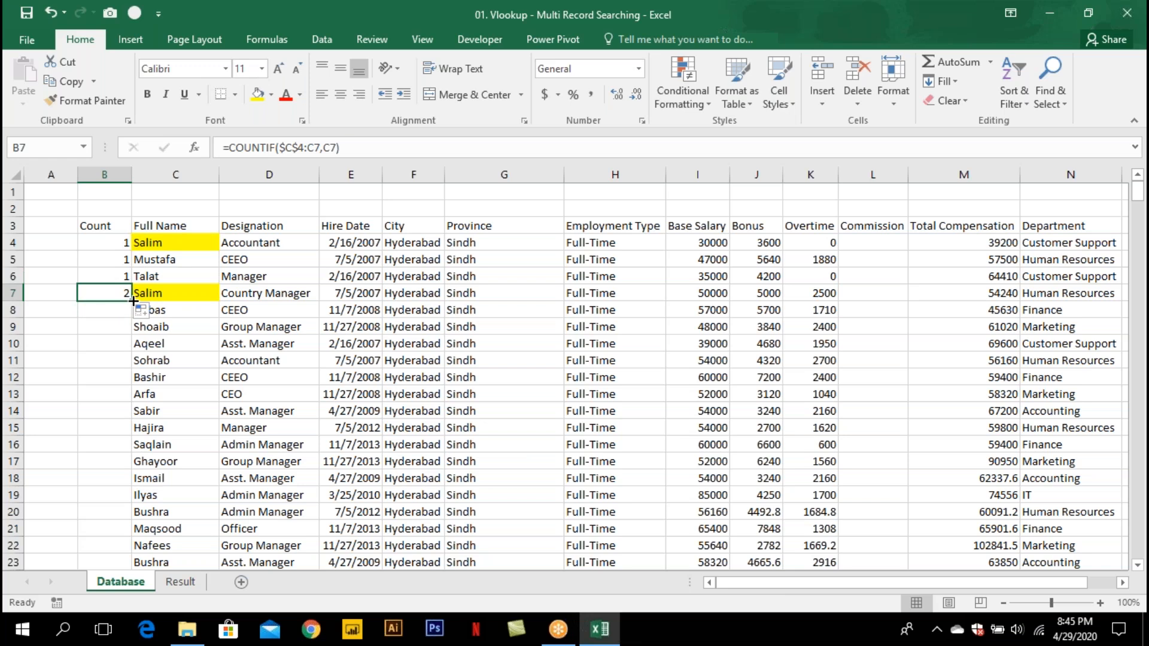
pyautogui.doubleClick(132, 300)
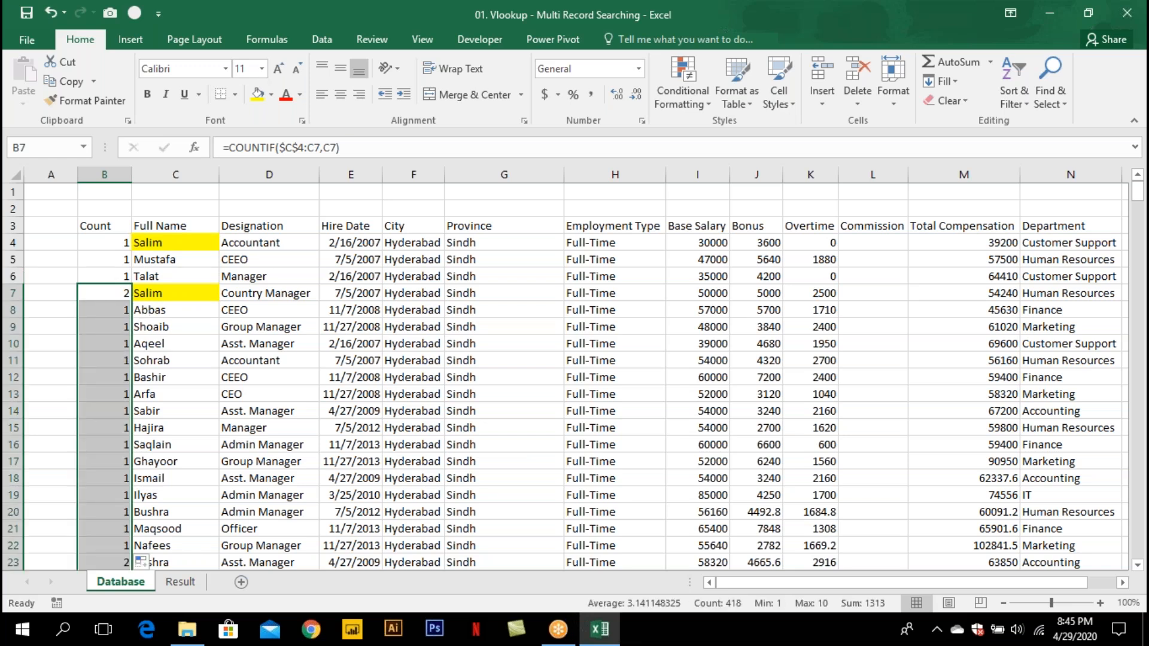
# Replace the name in C11 with the highlighted duplicate name and check the running occurrence numbers in the Count column.
pyautogui.click(154, 354)
pyautogui.write('s')
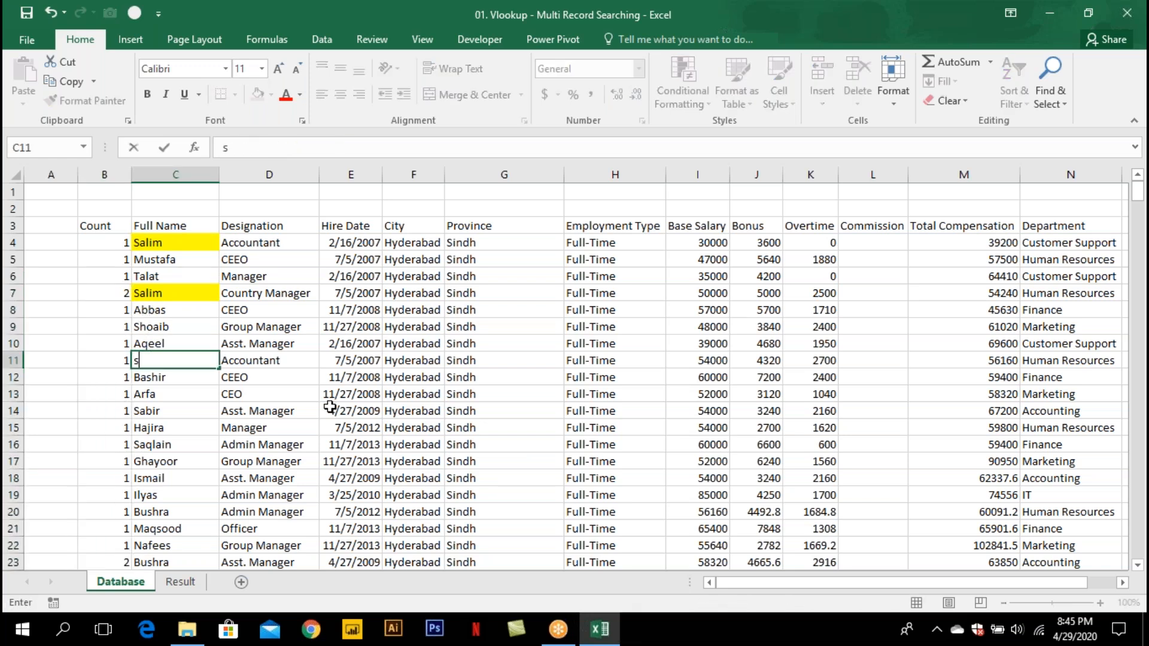
pyautogui.write('alim')
pyautogui.press('Return')
pyautogui.press('Up')
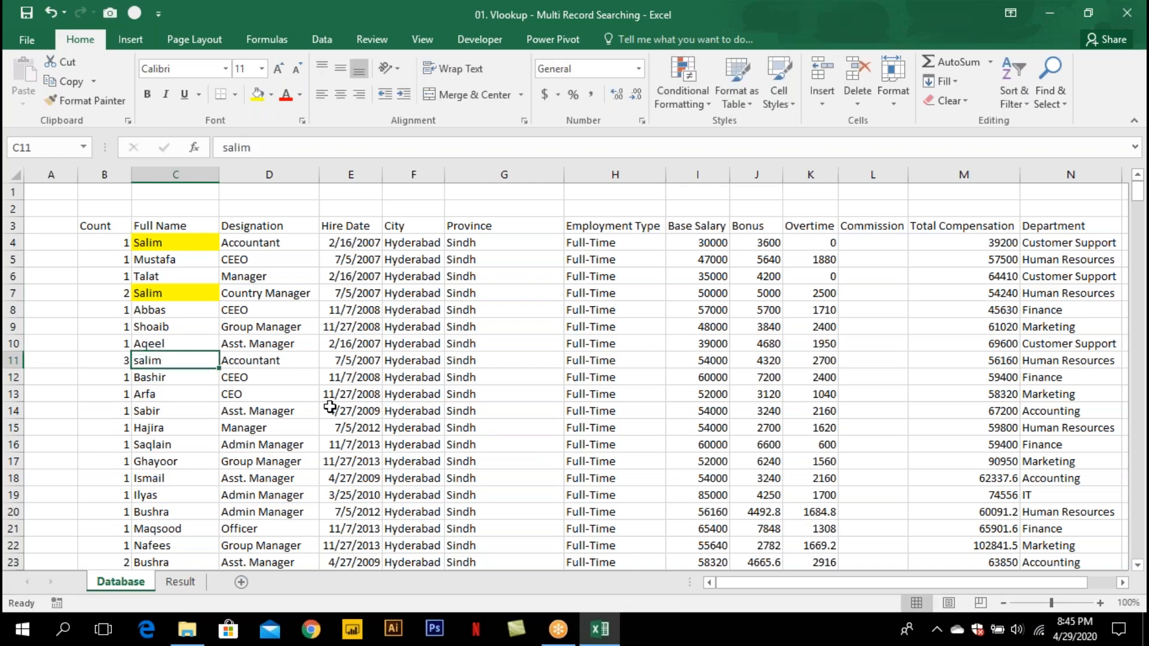
pyautogui.press('Left')
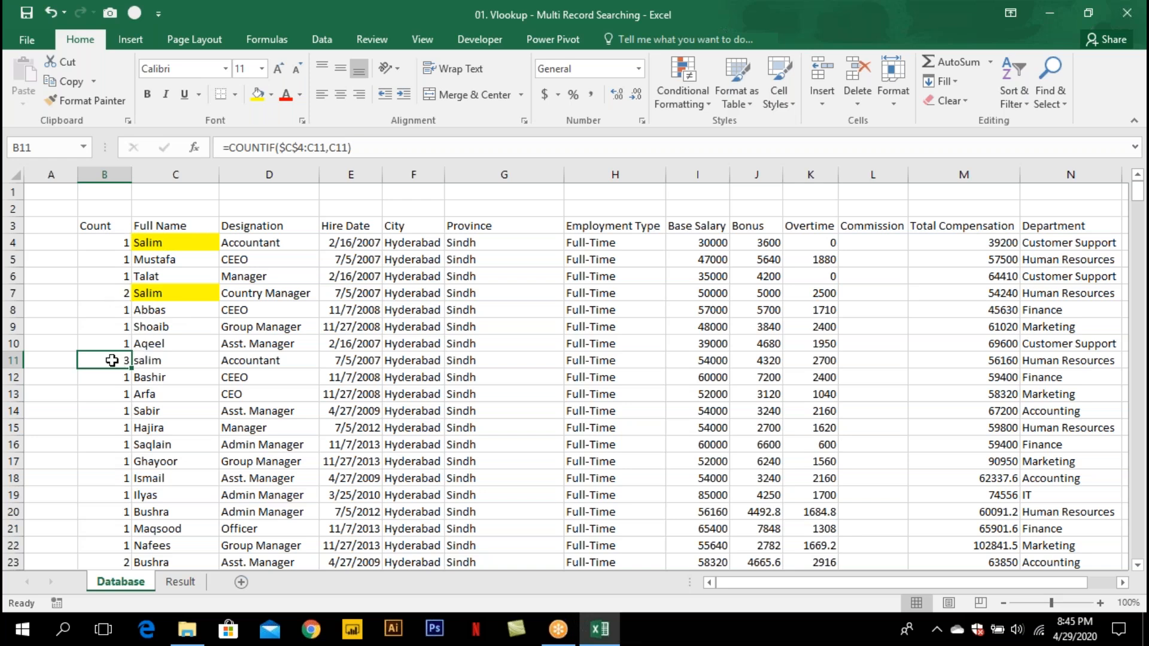
pyautogui.scroll(-5, 112, 361)
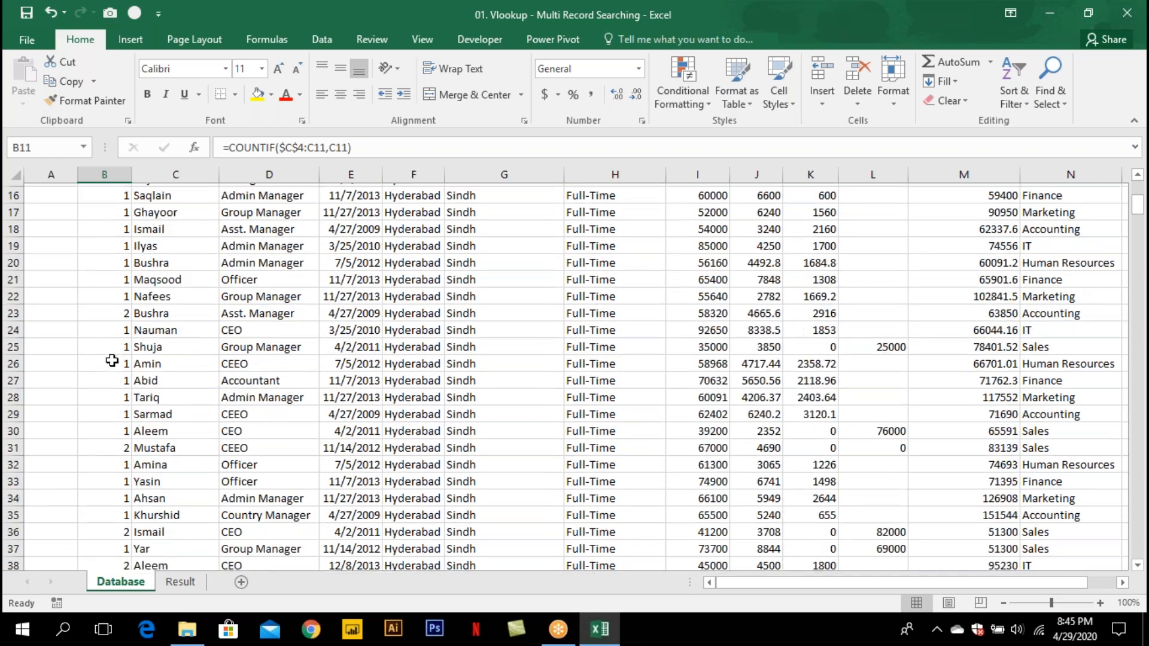
pyautogui.scroll(-3, 112, 360)
pyautogui.scroll(9, 92, 297)
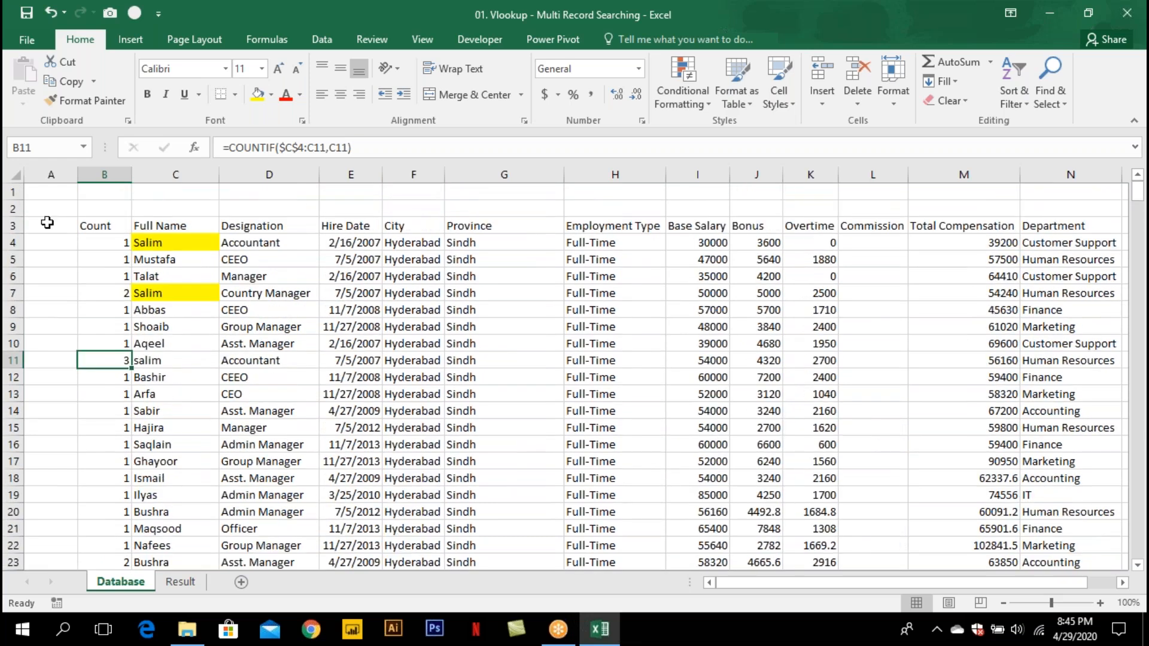
# Add the heading Combo in A3, beside the Count heading.
pyautogui.click(48, 223)
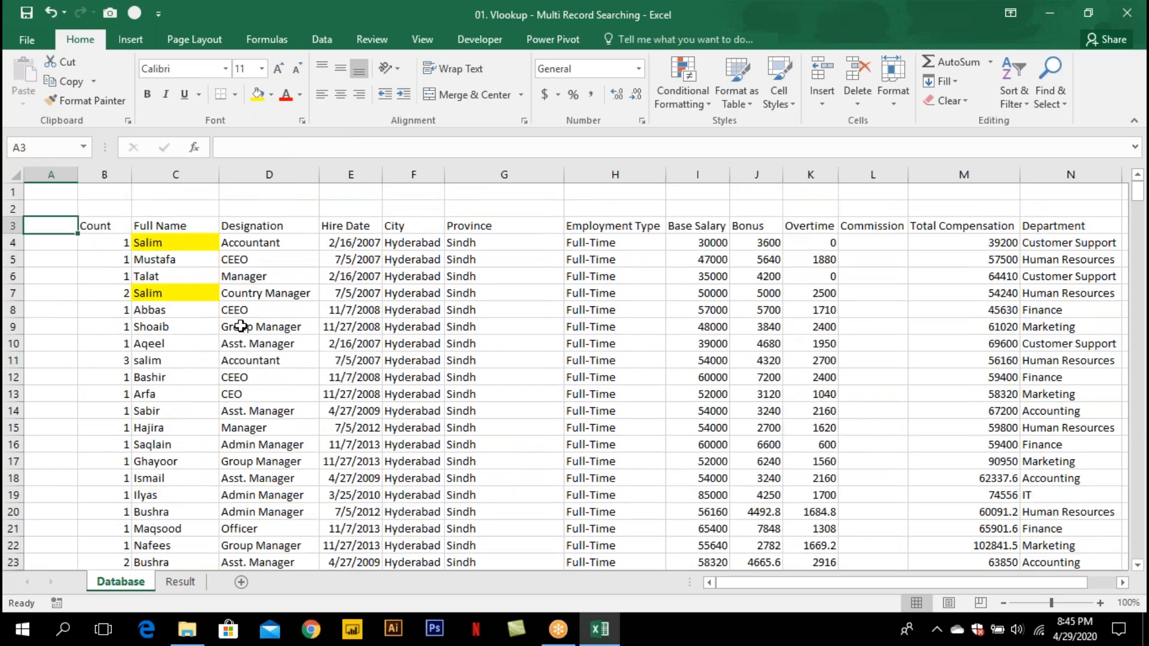
pyautogui.write('Combo')
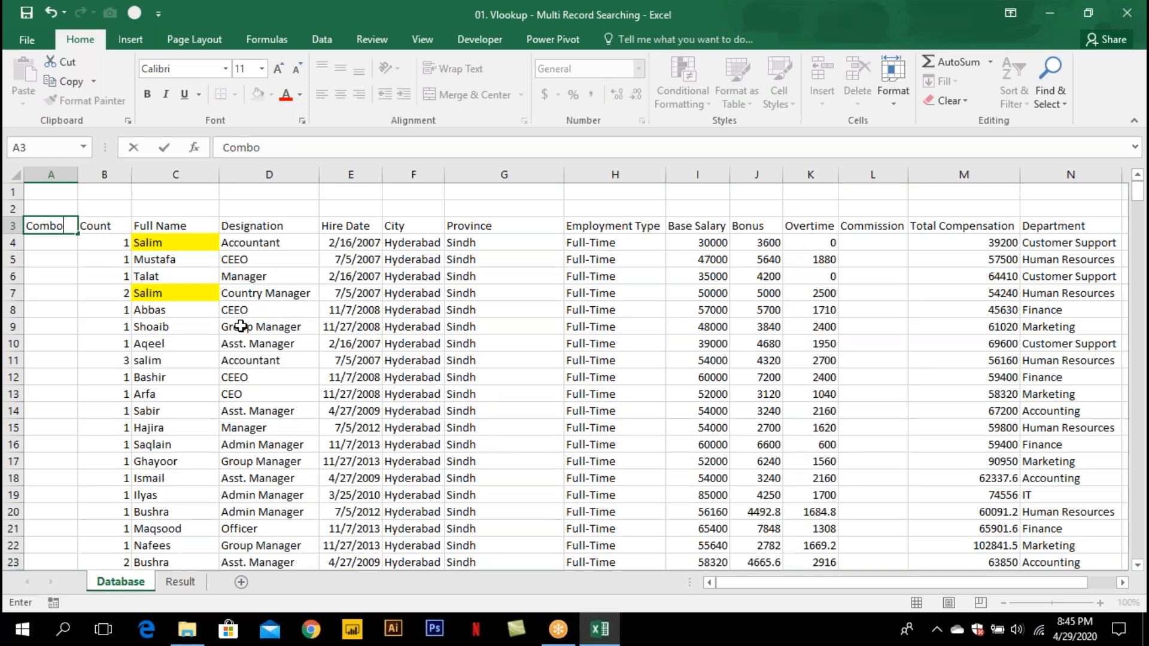
pyautogui.press('Return')
# Join count and name in A4 with =B4&C4 and fill the formula down the whole Combo column.
pyautogui.write('=')
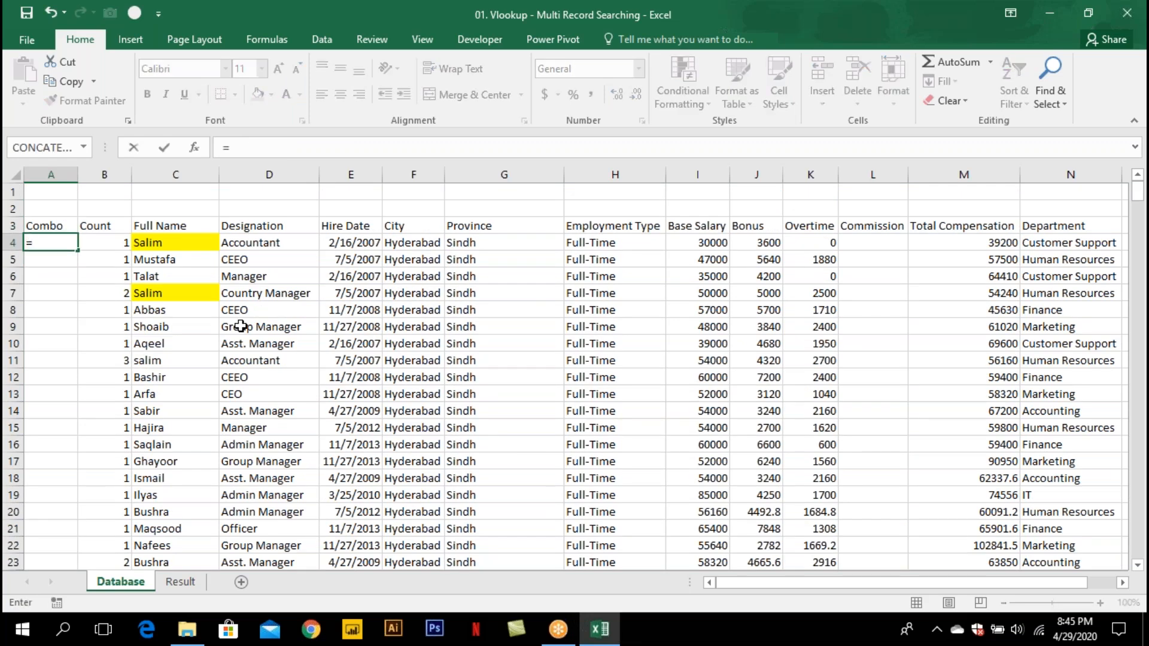
pyautogui.press('Right')
pyautogui.write('&')
pyautogui.press('Right')
pyautogui.press('Return')
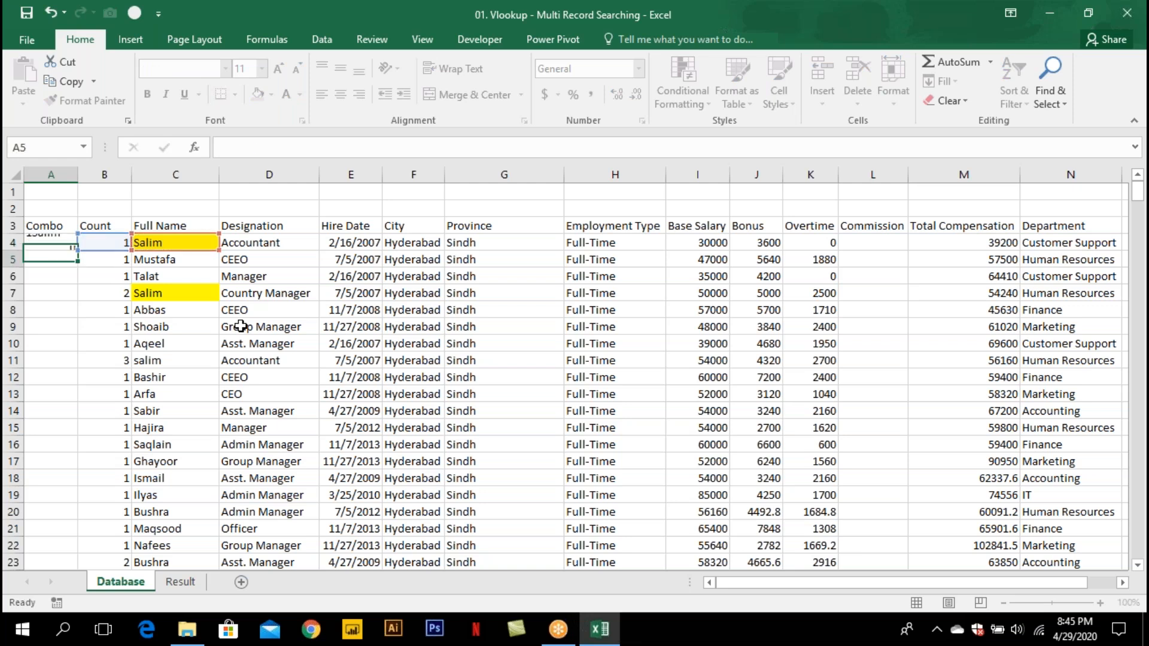
pyautogui.click(60, 242)
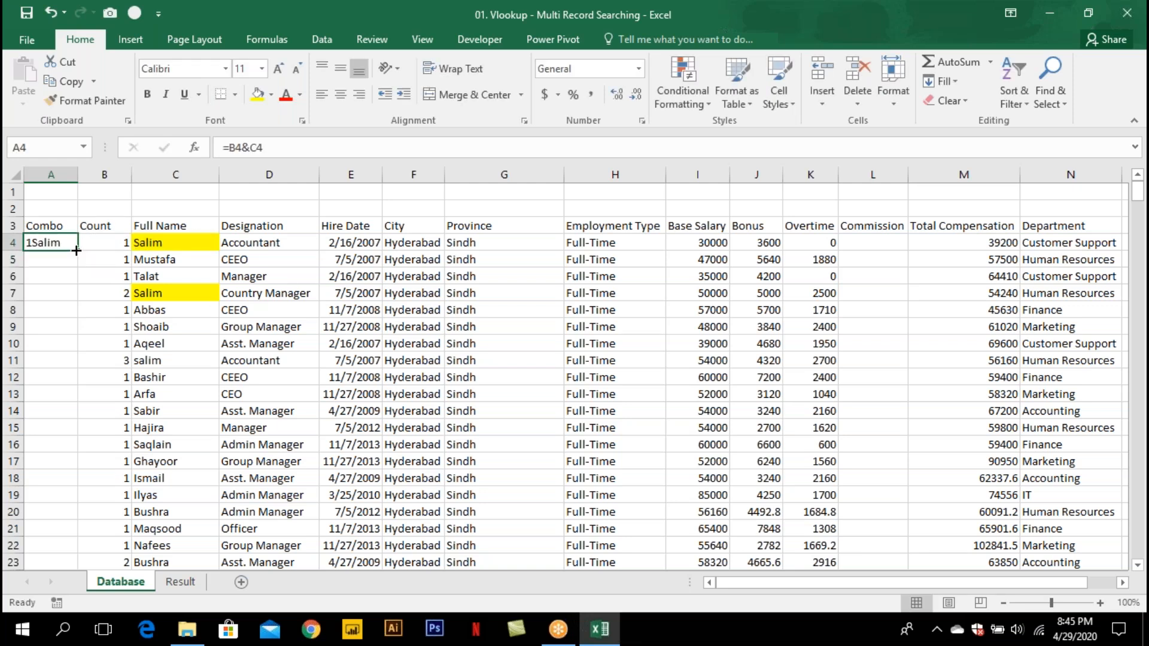
pyautogui.doubleClick(77, 250)
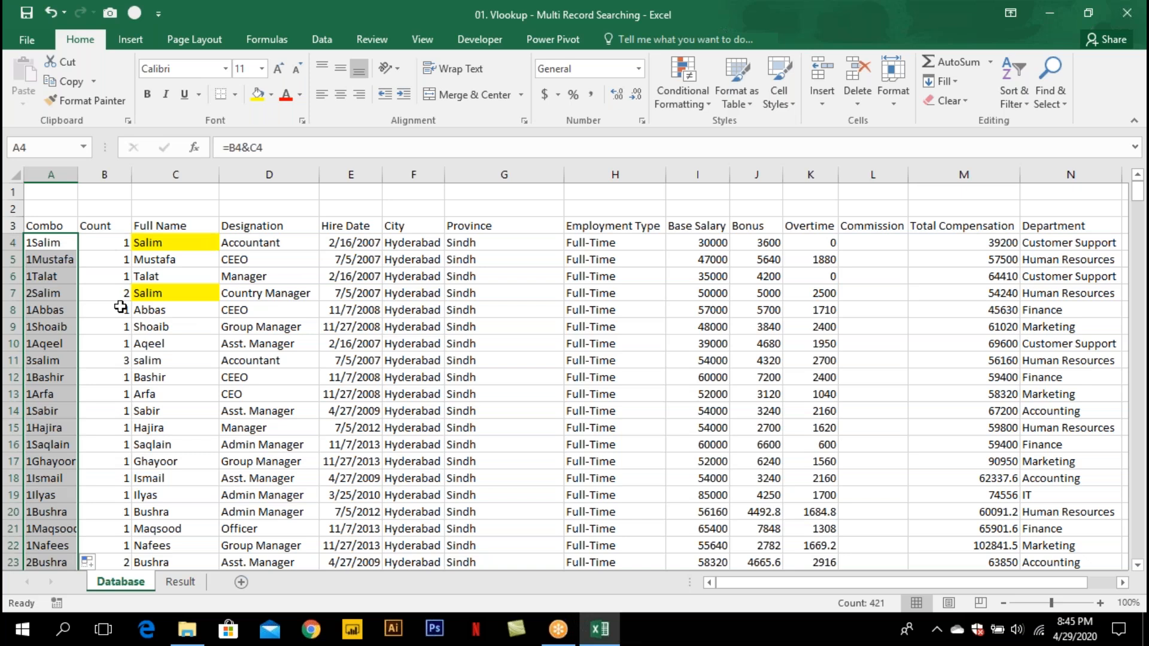
# Copy the Full Name column from C3 down to the last record and paste it at B3 on the Result sheet.
pyautogui.click(120, 307)
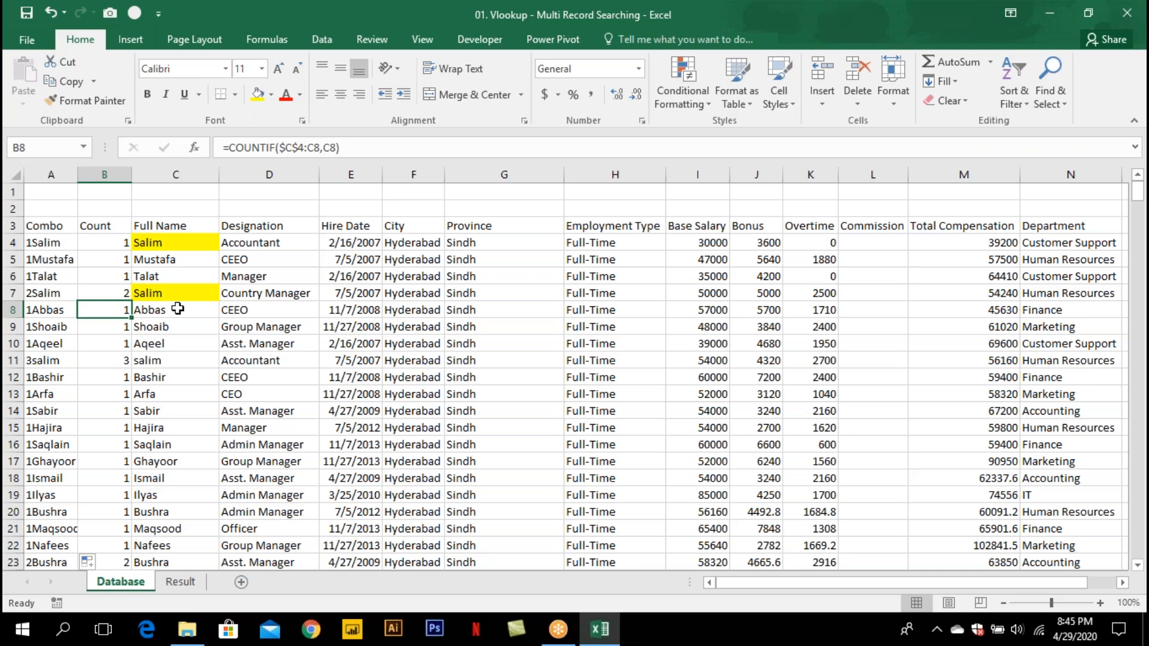
pyautogui.click(173, 228)
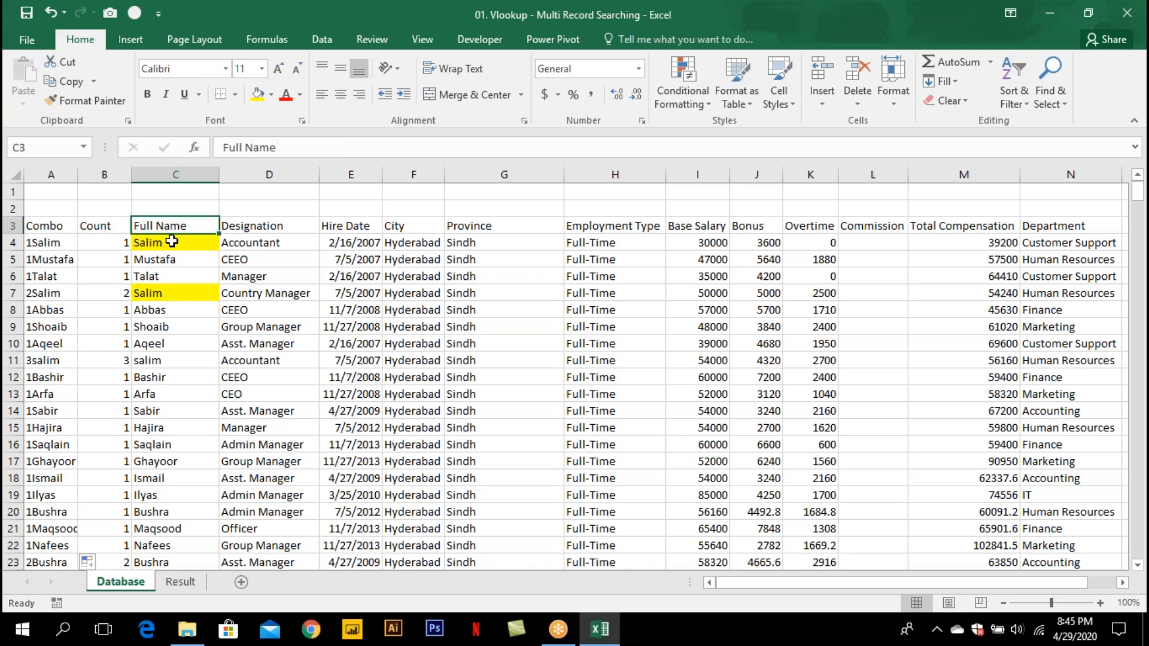
pyautogui.click(180, 581)
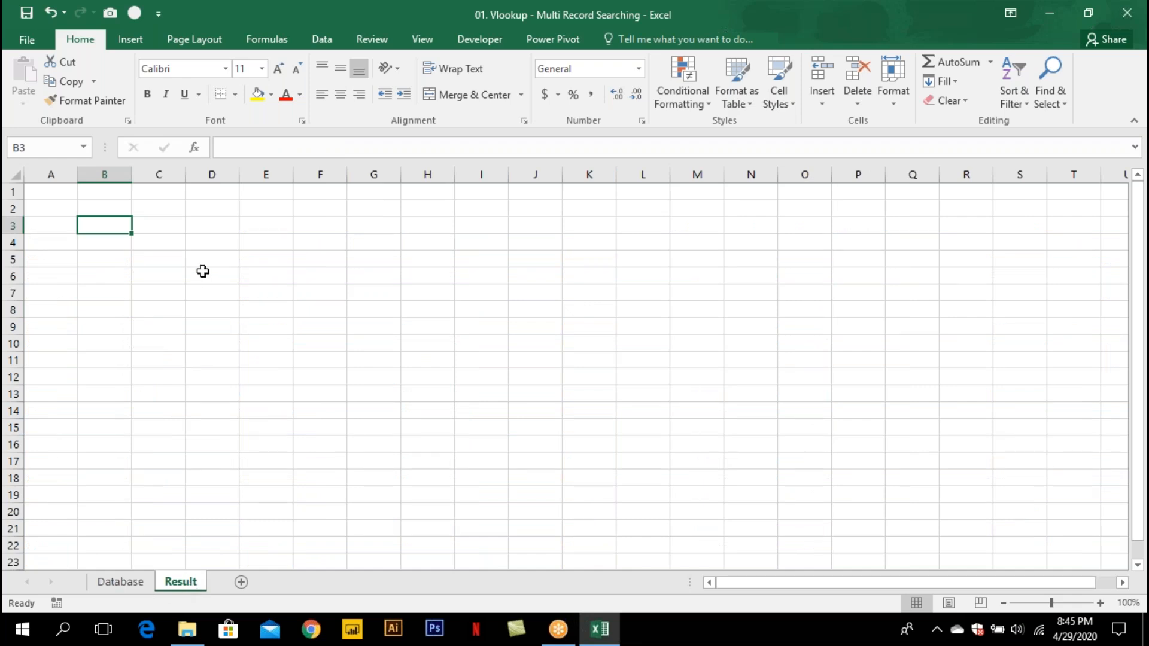
pyautogui.click(122, 582)
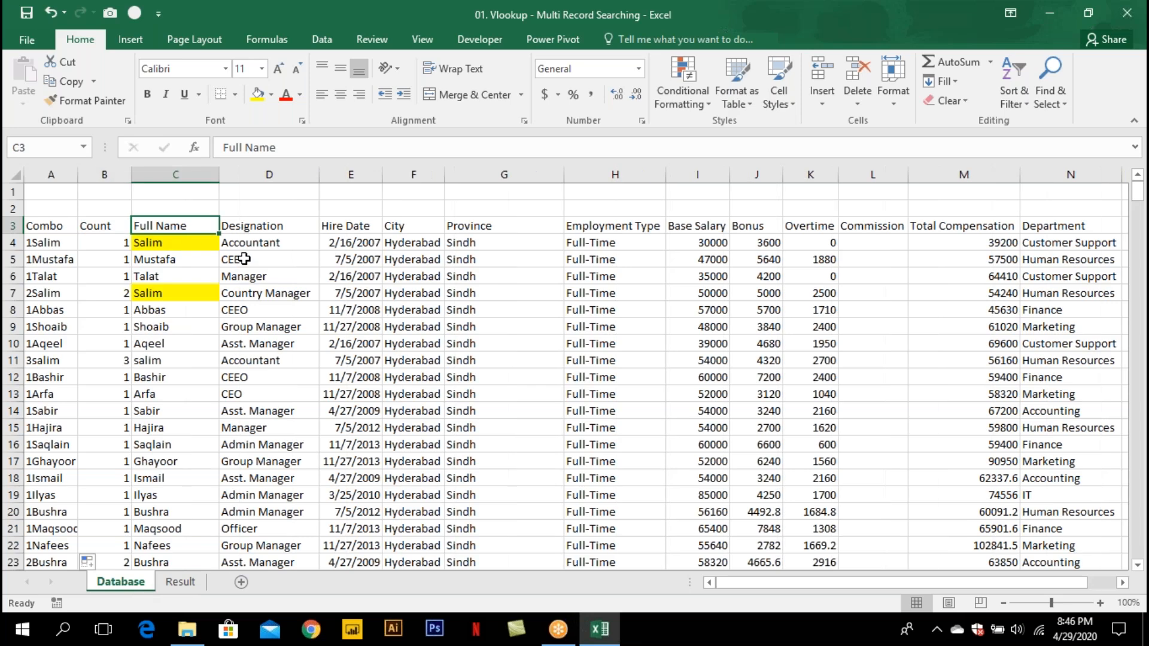
pyautogui.hotkey('ctrl', 'shift', 'Down')
pyautogui.hotkey('ctrl', 'c')
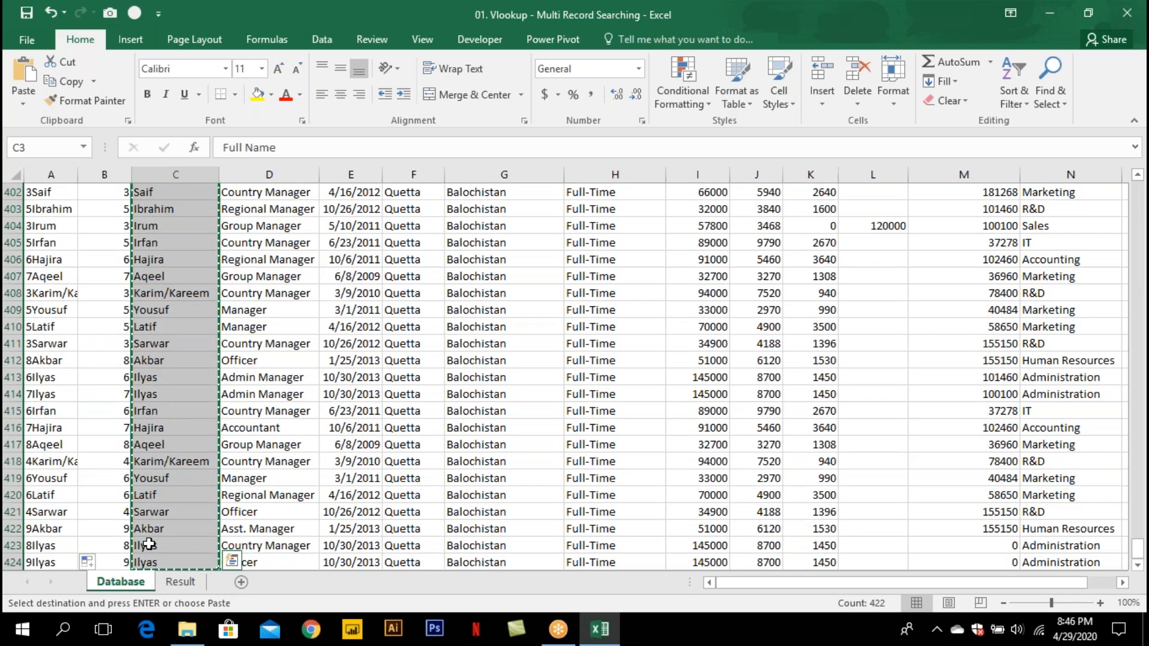
pyautogui.click(174, 581)
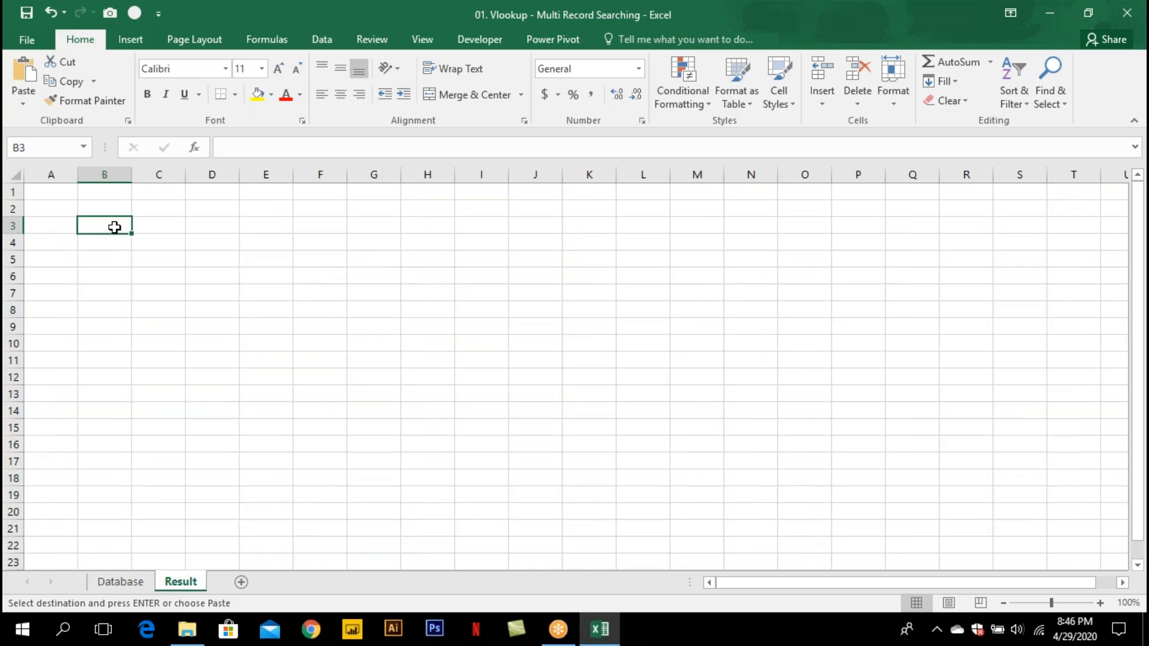
pyautogui.press('Return')
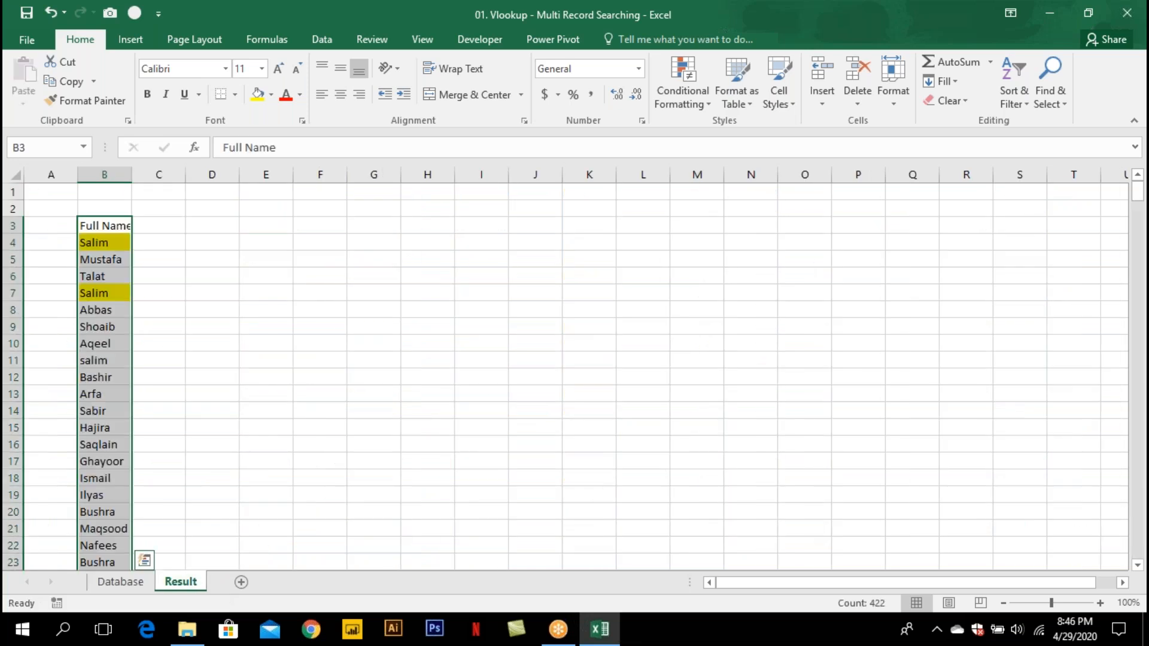
# Remove the duplicate names from the pasted Full Name list, treating the first row as a header.
pyautogui.click(322, 39)
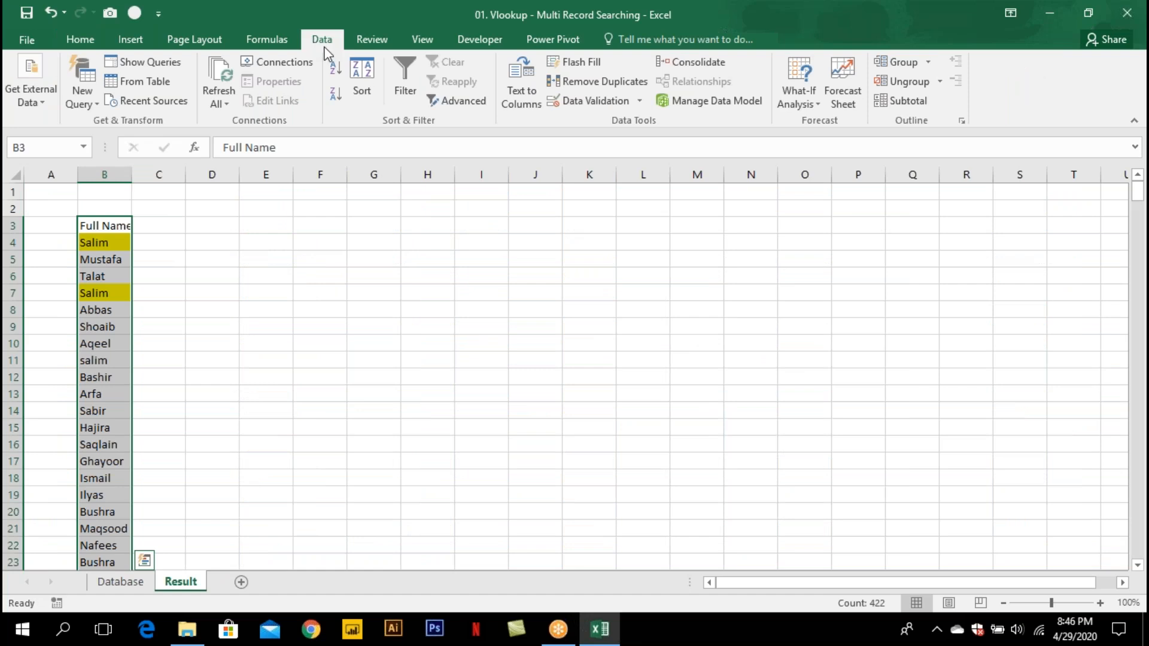
pyautogui.click(582, 82)
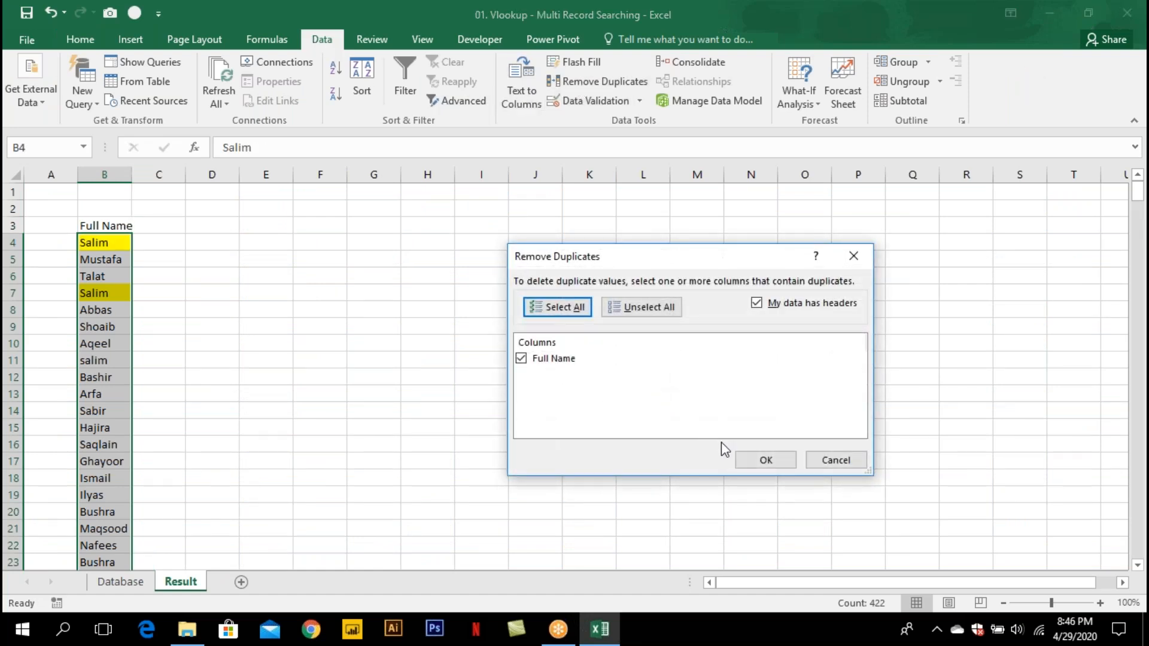
pyautogui.click(766, 459)
pyautogui.click(582, 360)
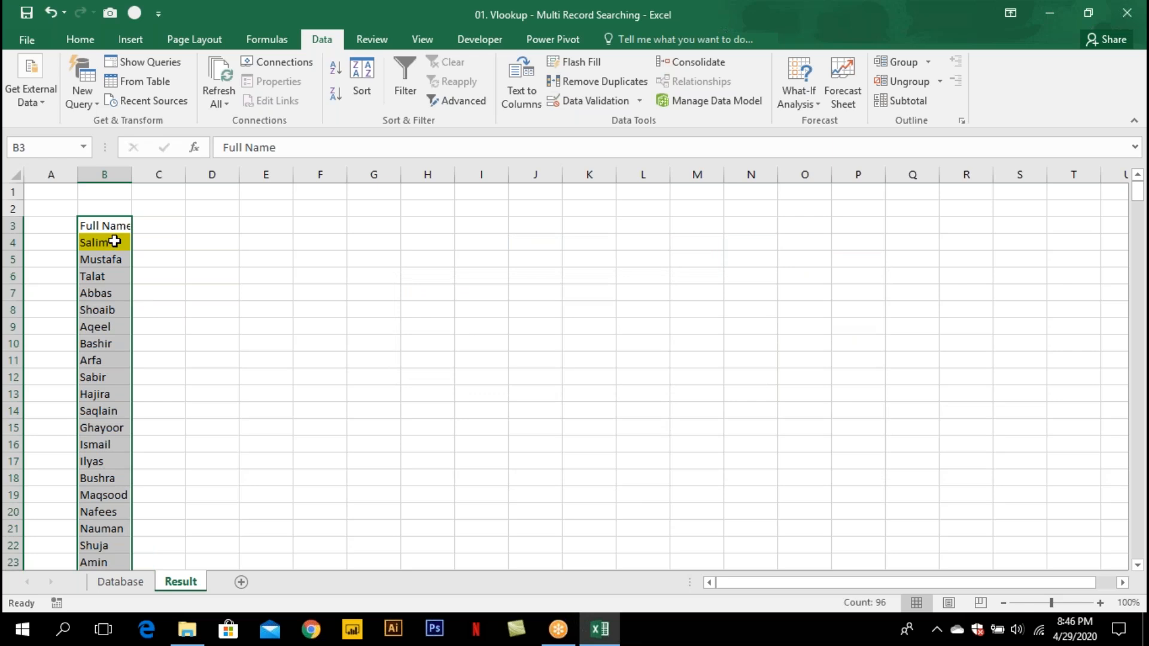
# Move the unique Full Name list with its heading from column B to AF3 on the Result sheet.
pyautogui.hotkey('ctrl', 'c')
pyautogui.press('Right')
pyautogui.press('Right')
pyautogui.press('Right')
pyautogui.press('Right')
pyautogui.press('Right')
pyautogui.press('Right')
pyautogui.press('Right')
pyautogui.press('Right')
pyautogui.press('Right')
pyautogui.press('Right')
pyautogui.press('Right')
pyautogui.press('Right')
pyautogui.press('Right')
pyautogui.press('Right')
pyautogui.press('Right')
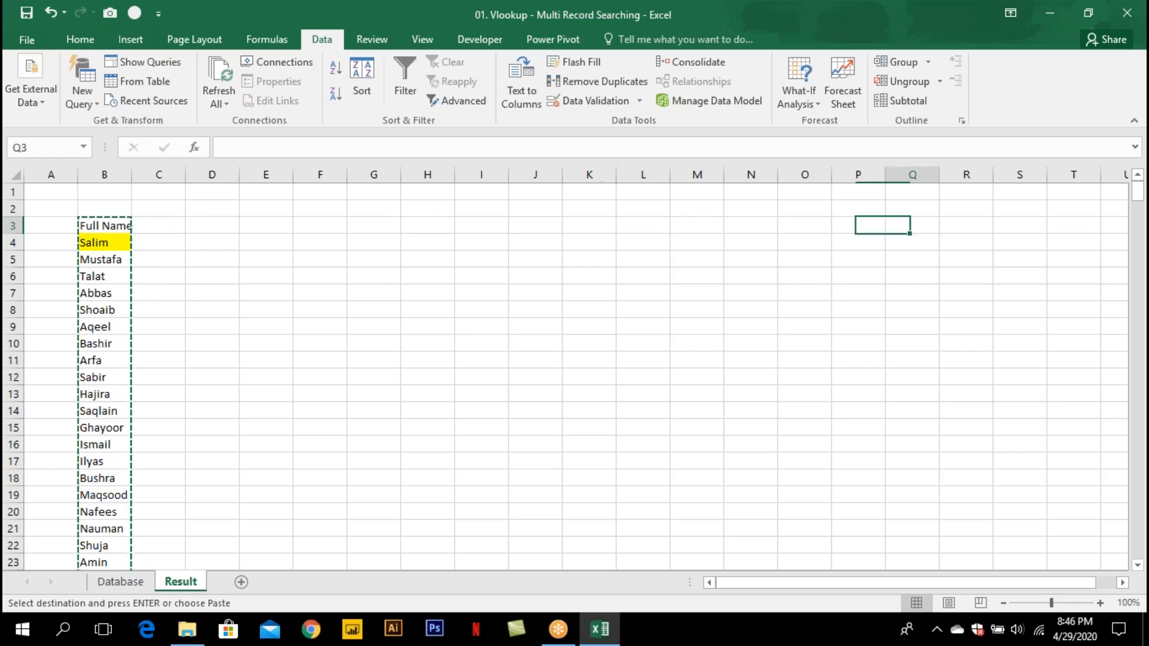
pyautogui.press('Right')
pyautogui.press('Right')
pyautogui.press('Right')
pyautogui.press('Right')
pyautogui.press('Right')
pyautogui.press('Right')
pyautogui.press('Right')
pyautogui.press('Right')
pyautogui.press('Right')
pyautogui.press('Right')
pyautogui.press('Right')
pyautogui.press('Right')
pyautogui.press('Right')
pyautogui.press('Right')
pyautogui.press('Right')
pyautogui.press('Return')
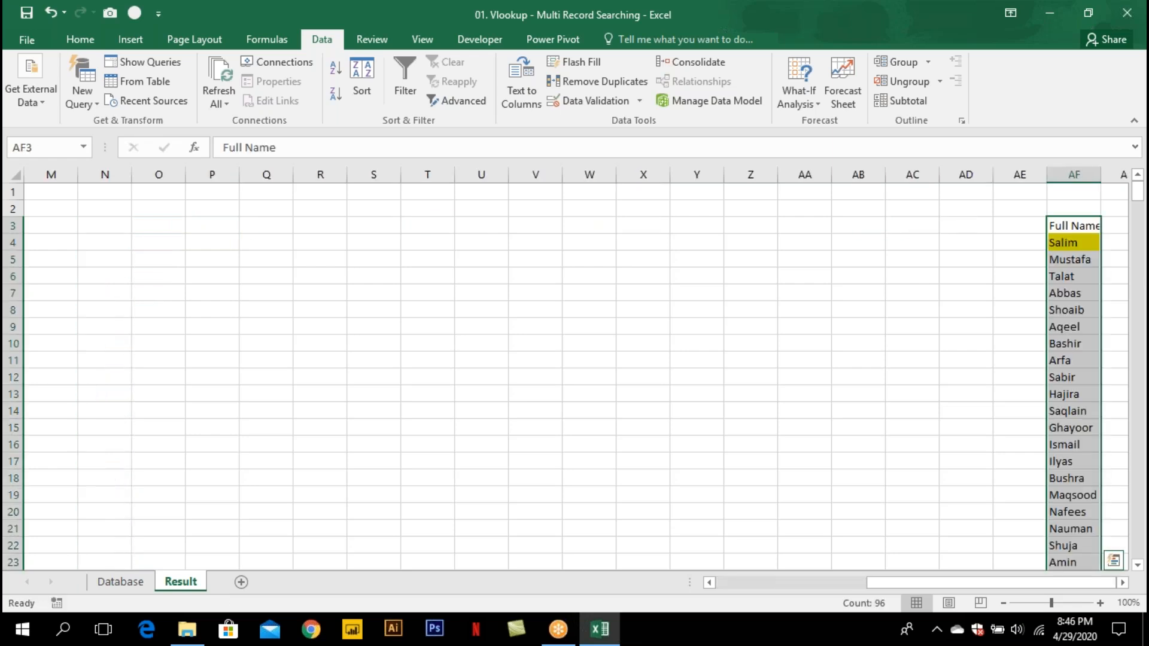
# Enter the heading Full Name in B3 of the Result sheet.
pyautogui.press('Return')
pyautogui.press('Home')
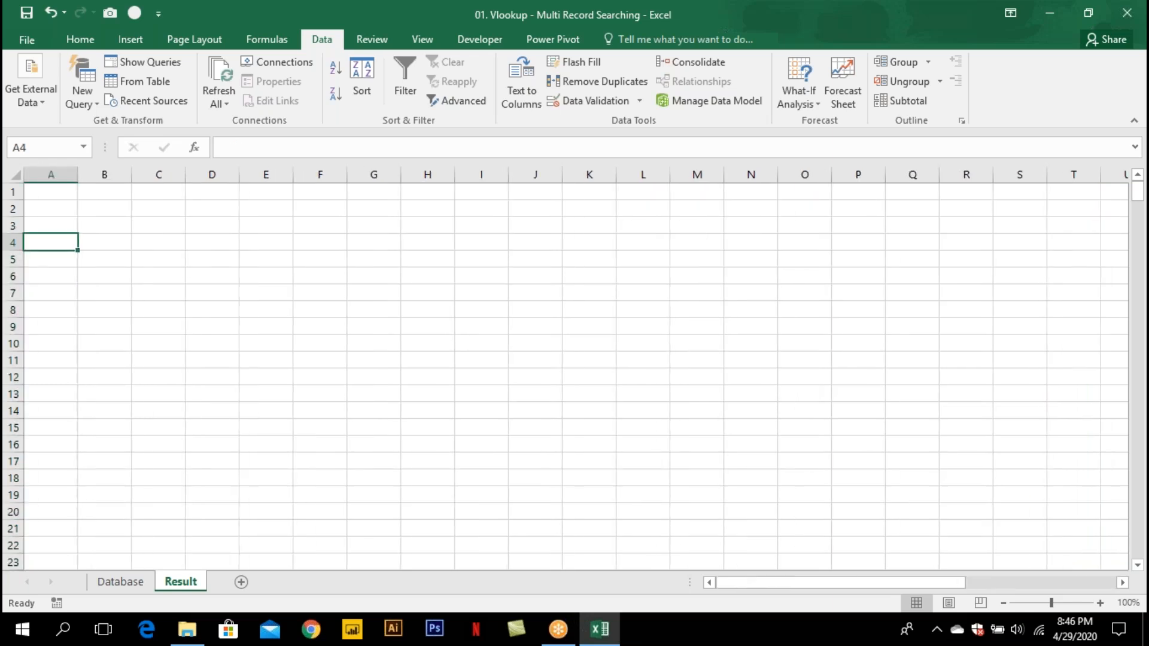
pyautogui.press('Right')
pyautogui.press('Up')
pyautogui.write('Full Name')
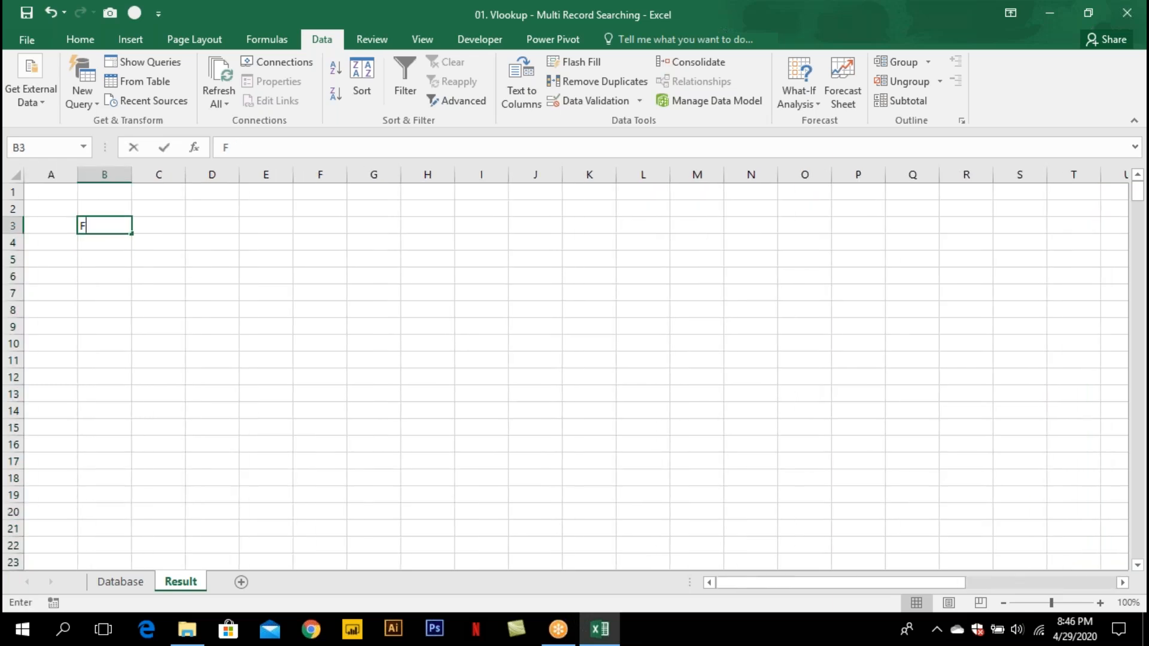
pyautogui.press('Return')
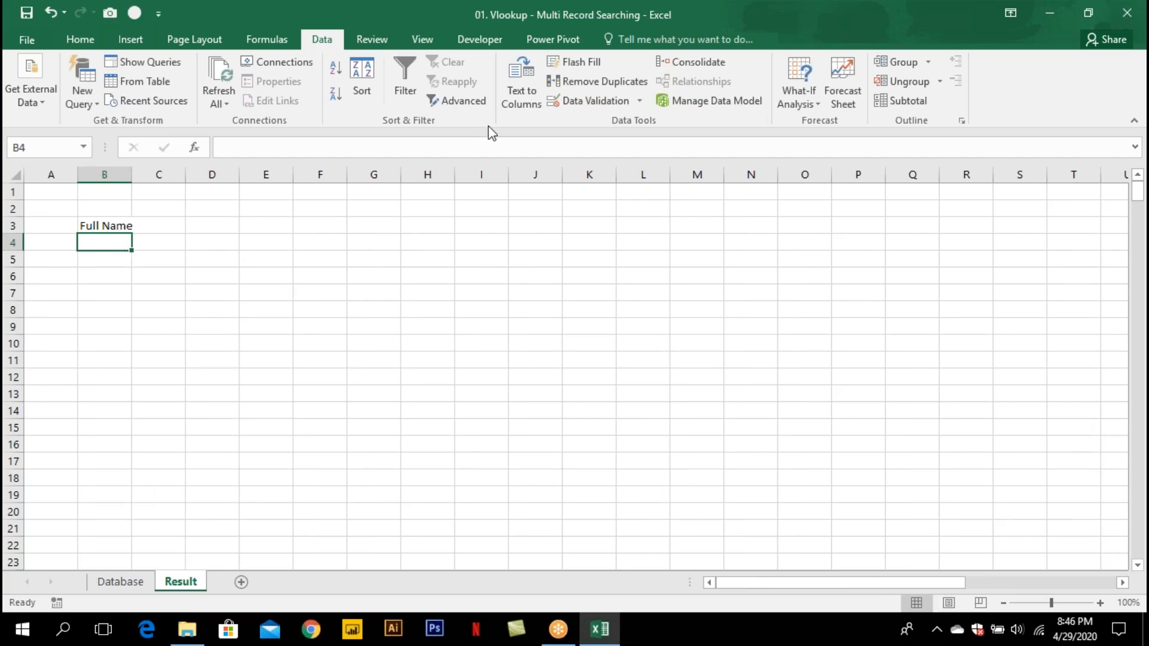
# Set up List data validation for B4, with its source starting at the first name in AF4.
pyautogui.click(572, 105)
pyautogui.click(591, 313)
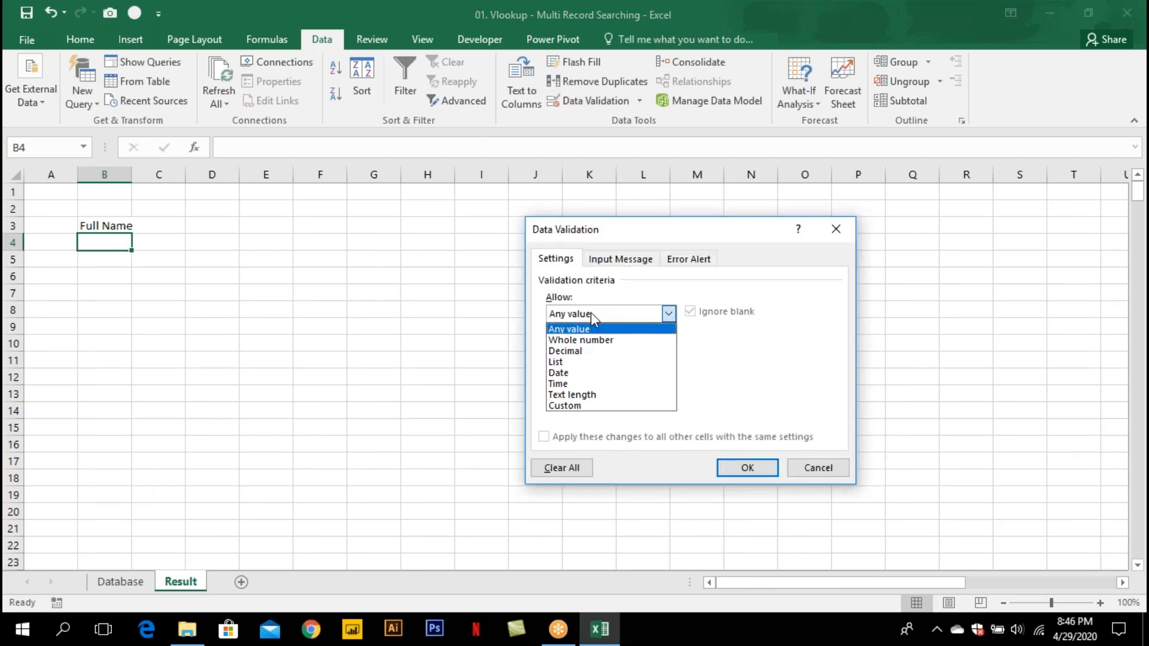
pyautogui.click(590, 364)
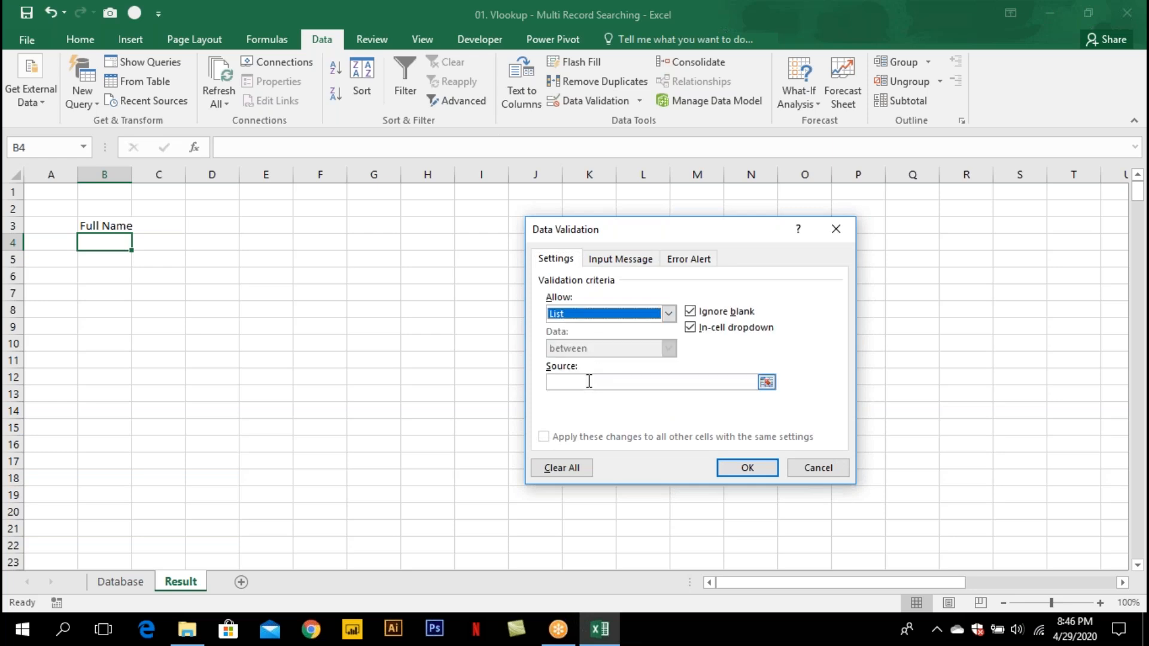
pyautogui.click(589, 382)
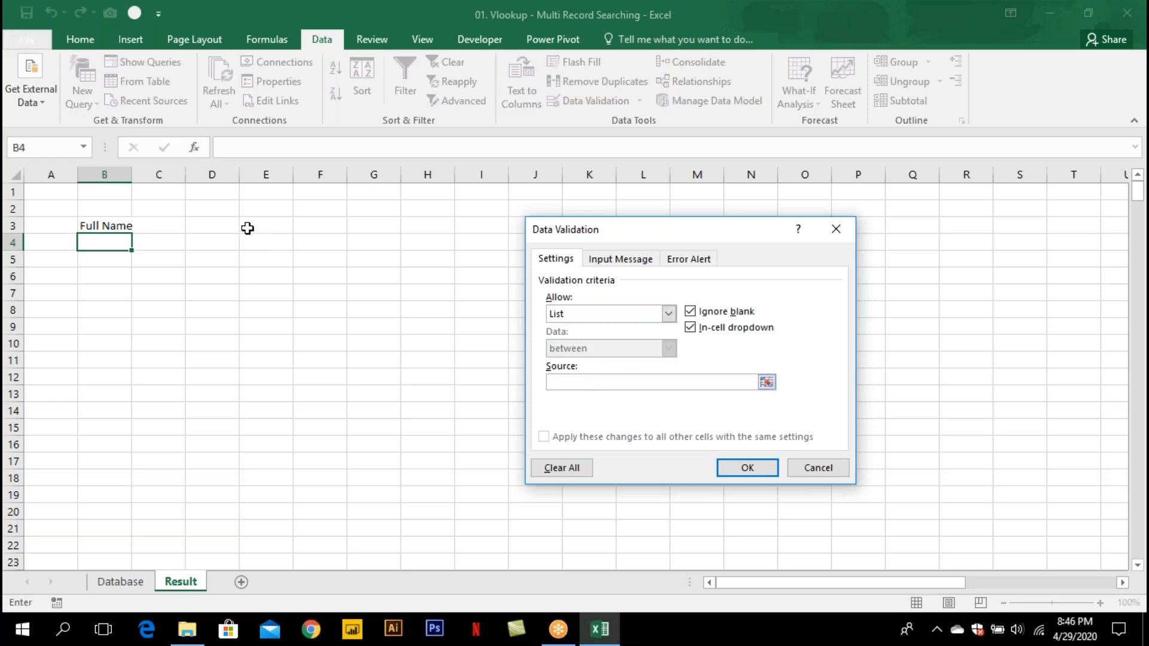
pyautogui.hotkey('ctrl', 'Right')
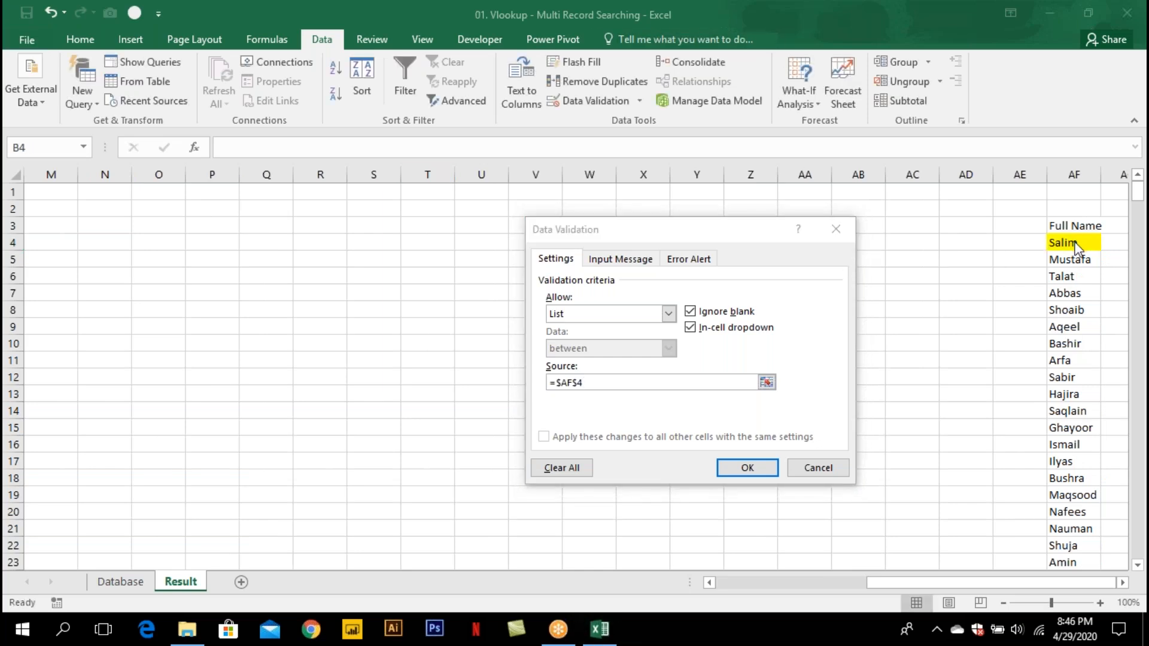
# Set the list validation source for cell B4 to =$AF$4:$AF$98 and apply it.
pyautogui.click(655, 385)
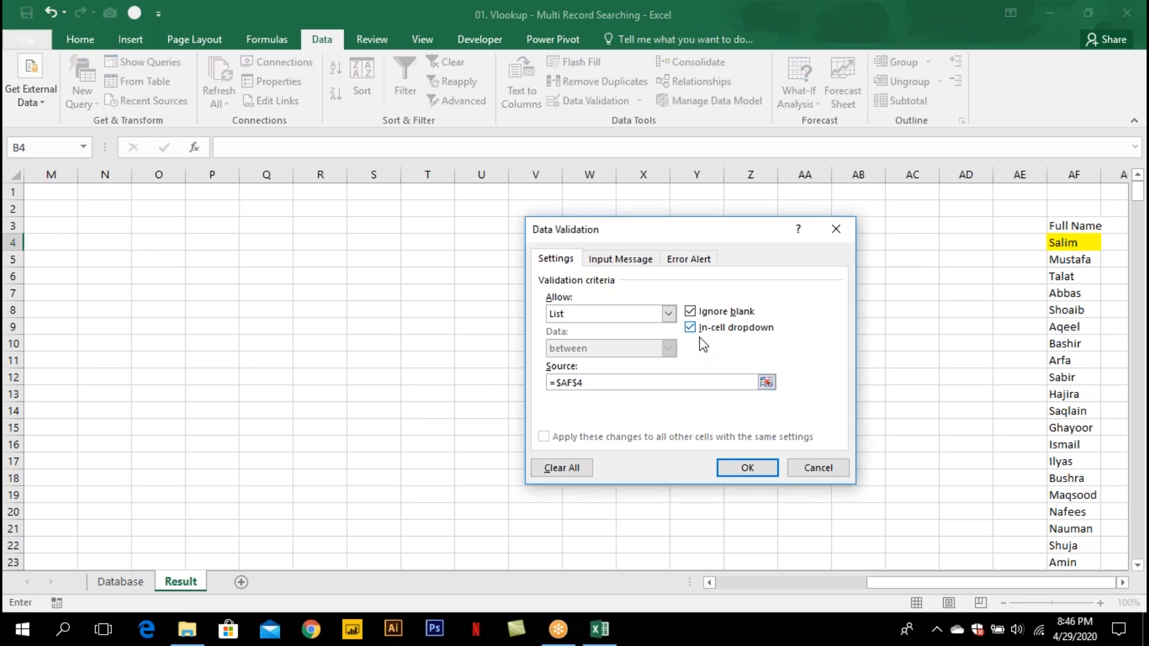
pyautogui.moveTo(635, 386); pyautogui.dragTo(533, 383)
pyautogui.write('=')
pyautogui.click(1060, 245)
pyautogui.hotkey('ctrl', 'shift', 'Down')
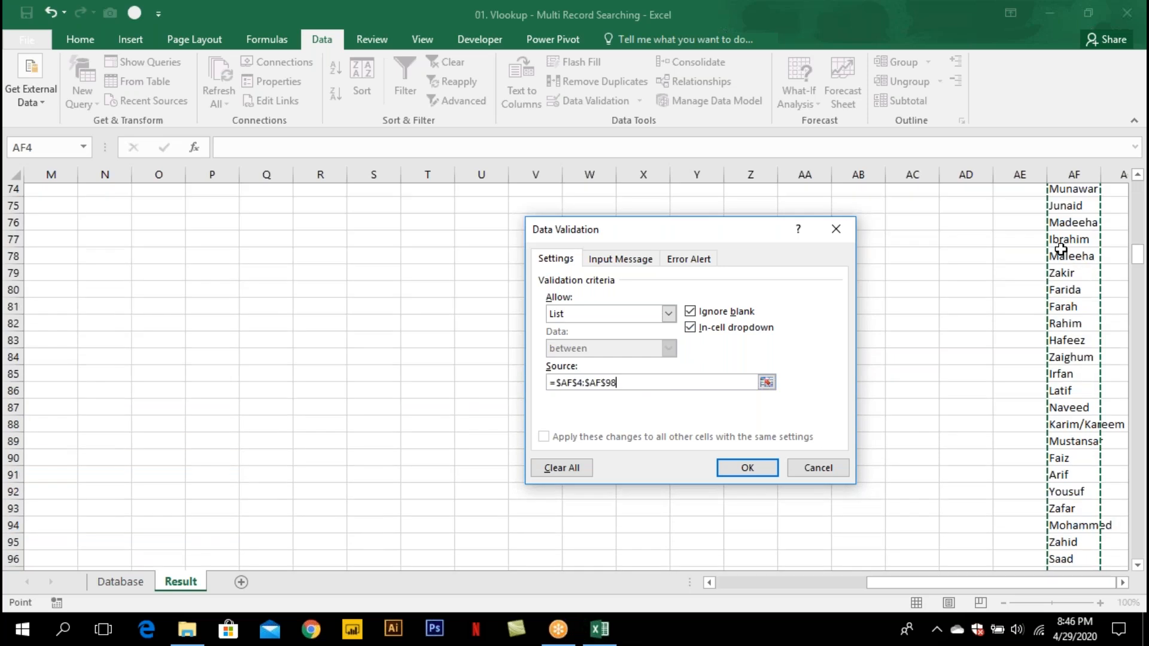
pyautogui.click(769, 476)
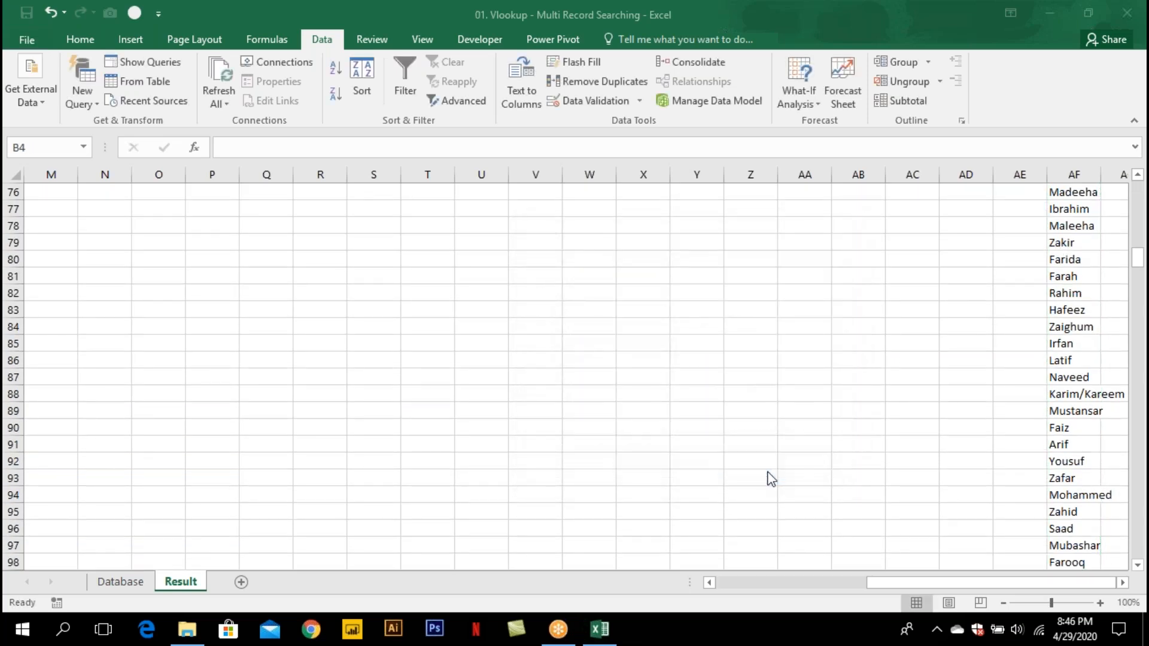
# Choose the first name from the B4 validation list on the Result sheet and widen column B to fit longer entries.
pyautogui.click(643, 259)
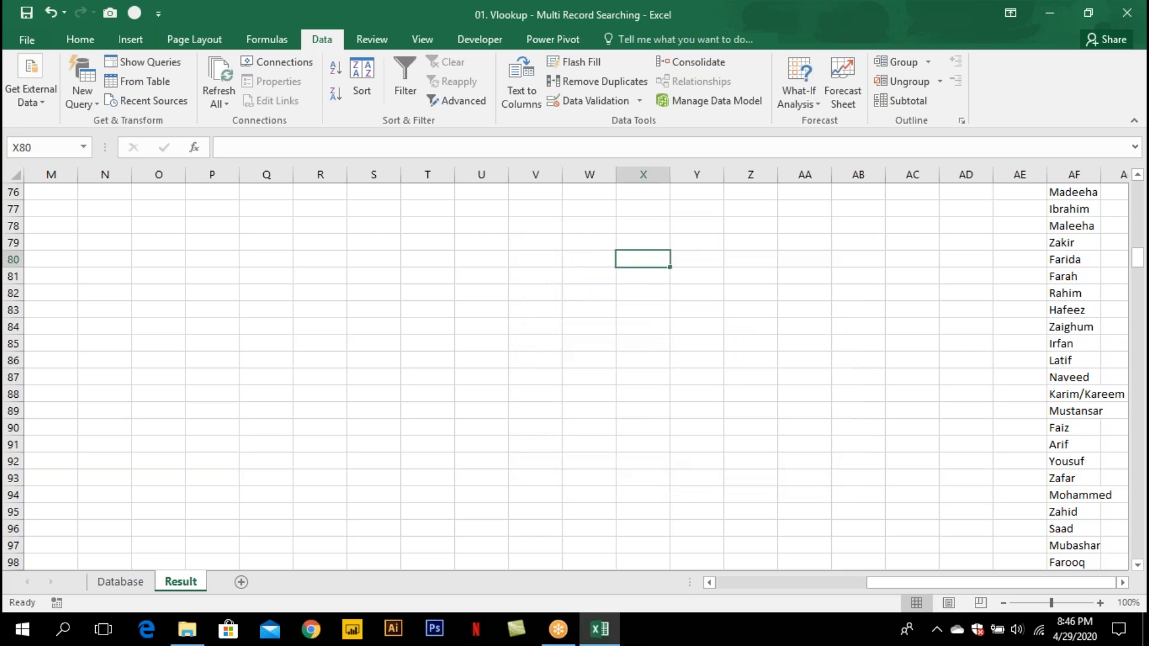
pyautogui.press('Home')
pyautogui.hotkey('ctrl', 'Home')
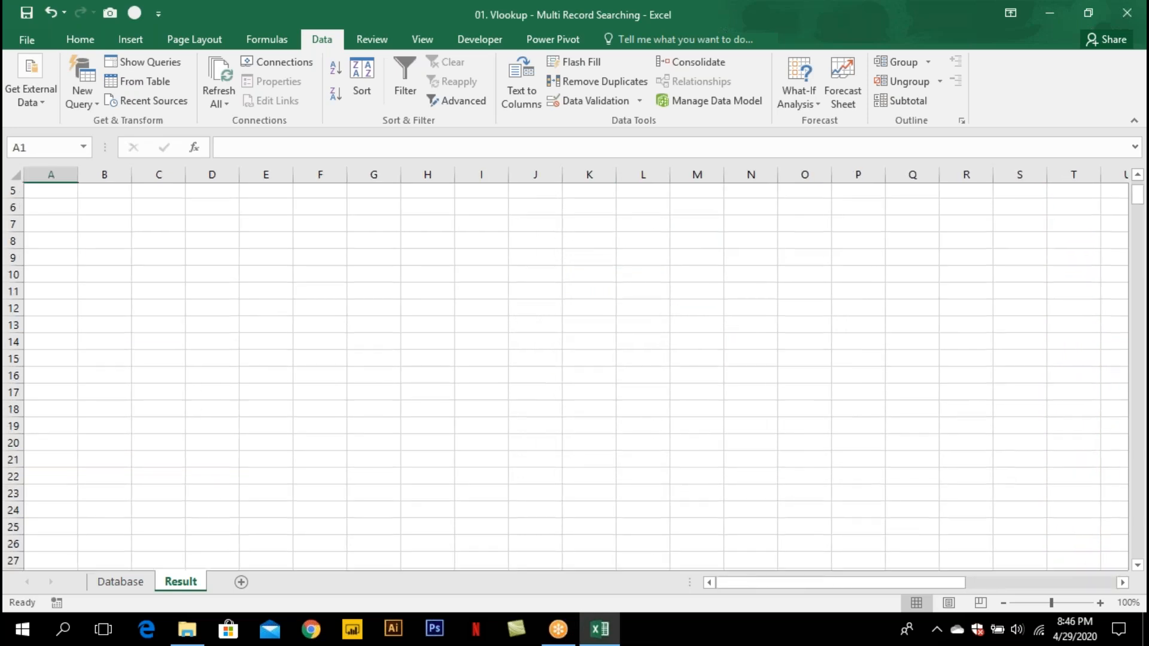
pyautogui.click(119, 242)
pyautogui.click(139, 242)
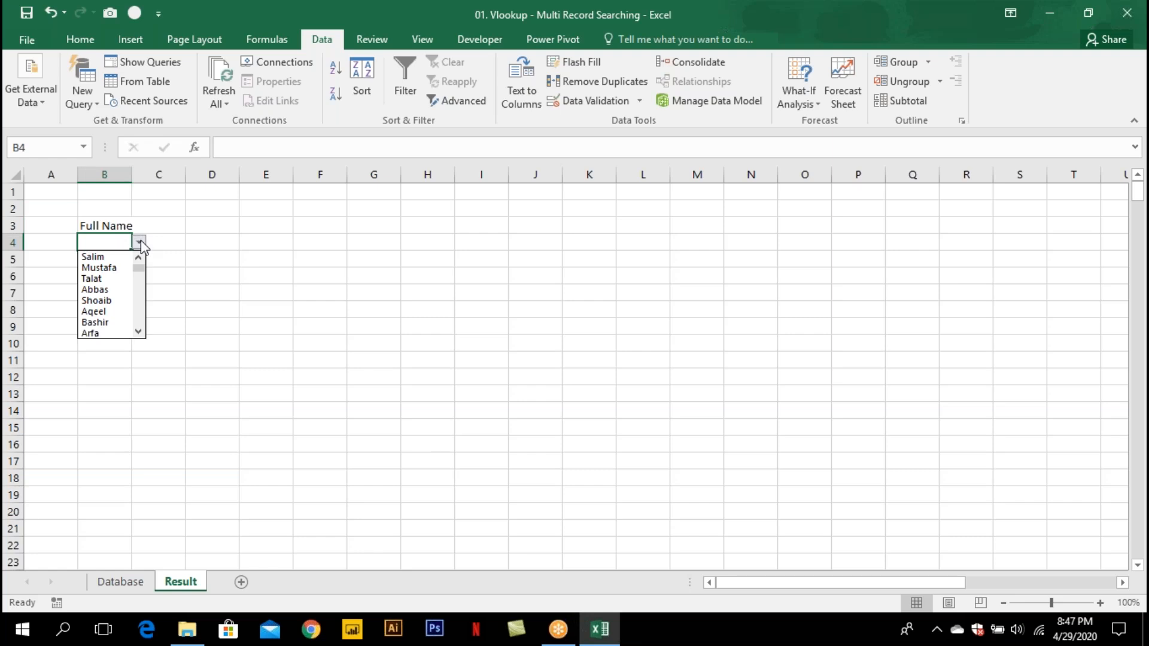
pyautogui.click(117, 253)
pyautogui.moveTo(131, 174); pyautogui.dragTo(256, 175)
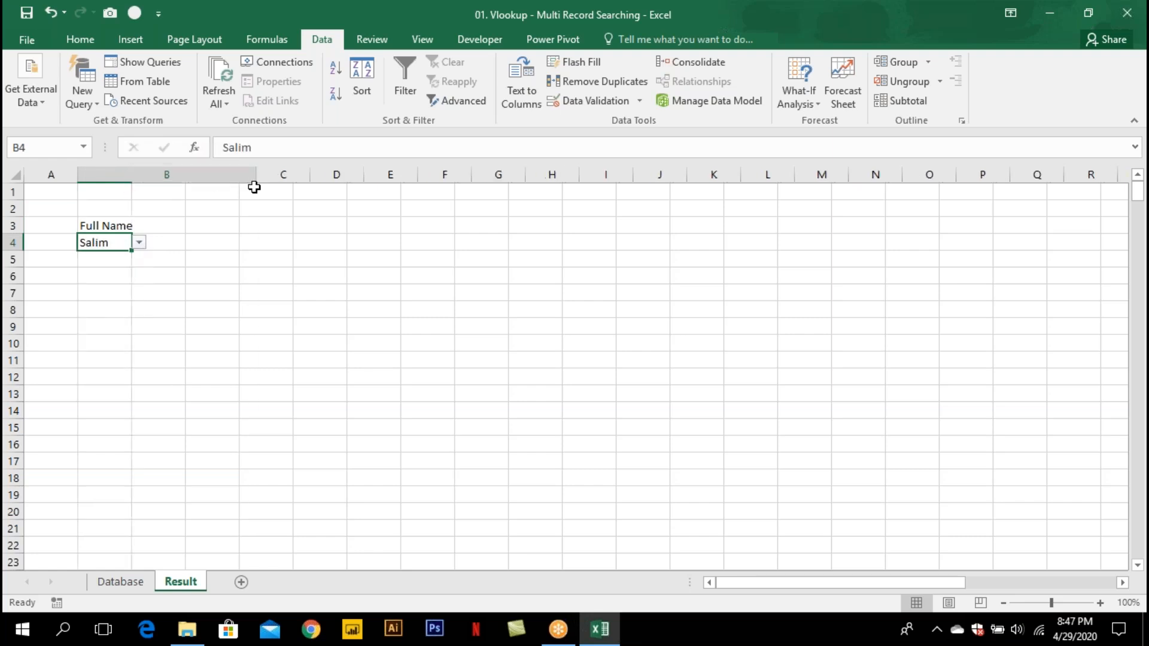
# Test the B4 validation list by choosing the third name and finally the fifth name.
pyautogui.click(262, 242)
pyautogui.click(231, 277)
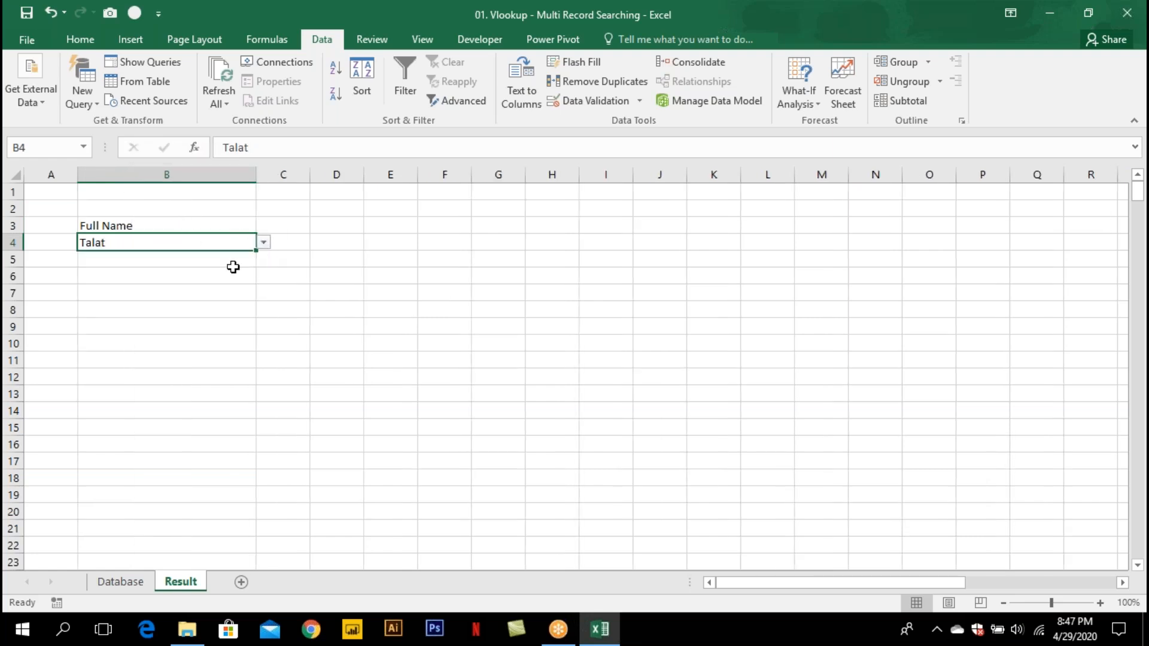
pyautogui.click(264, 244)
pyautogui.click(232, 285)
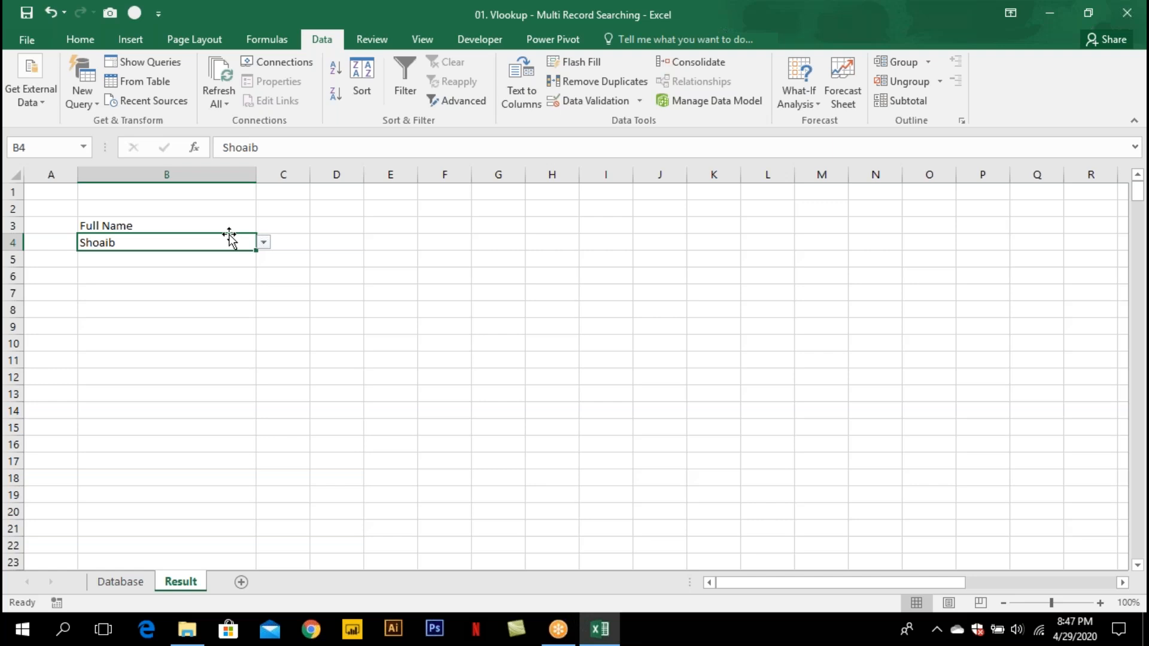
# Copy the Database headers from Designation through Department (D3:N3) and paste them transposed on the Result sheet starting at B7.
pyautogui.click(190, 290)
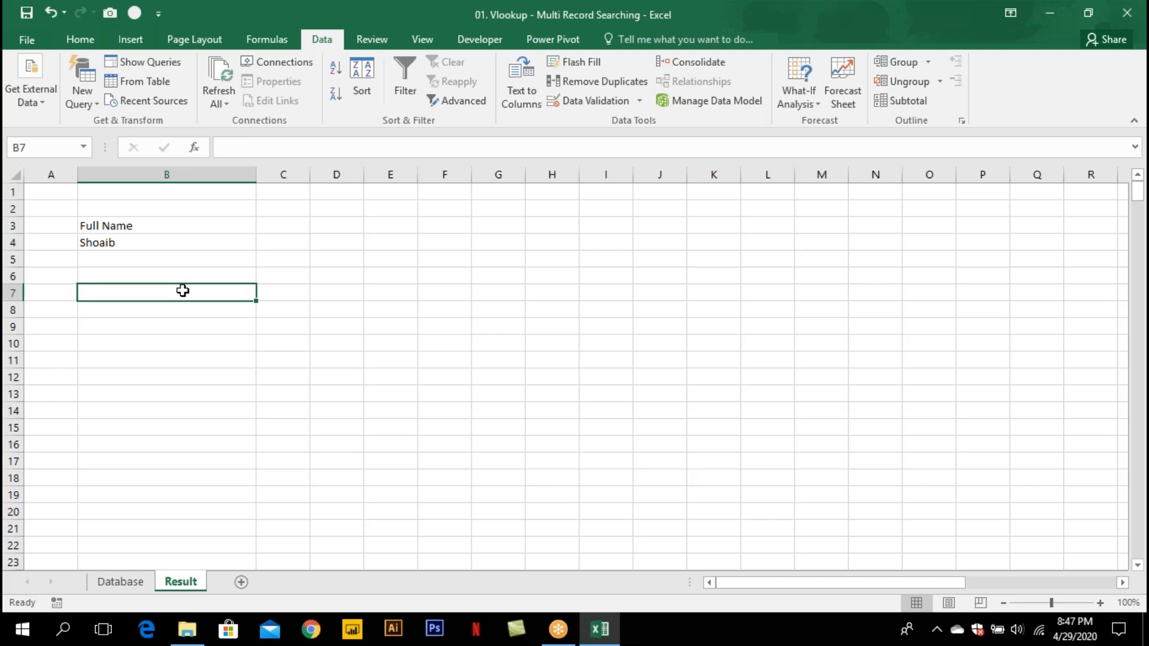
pyautogui.click(120, 581)
pyautogui.click(180, 243)
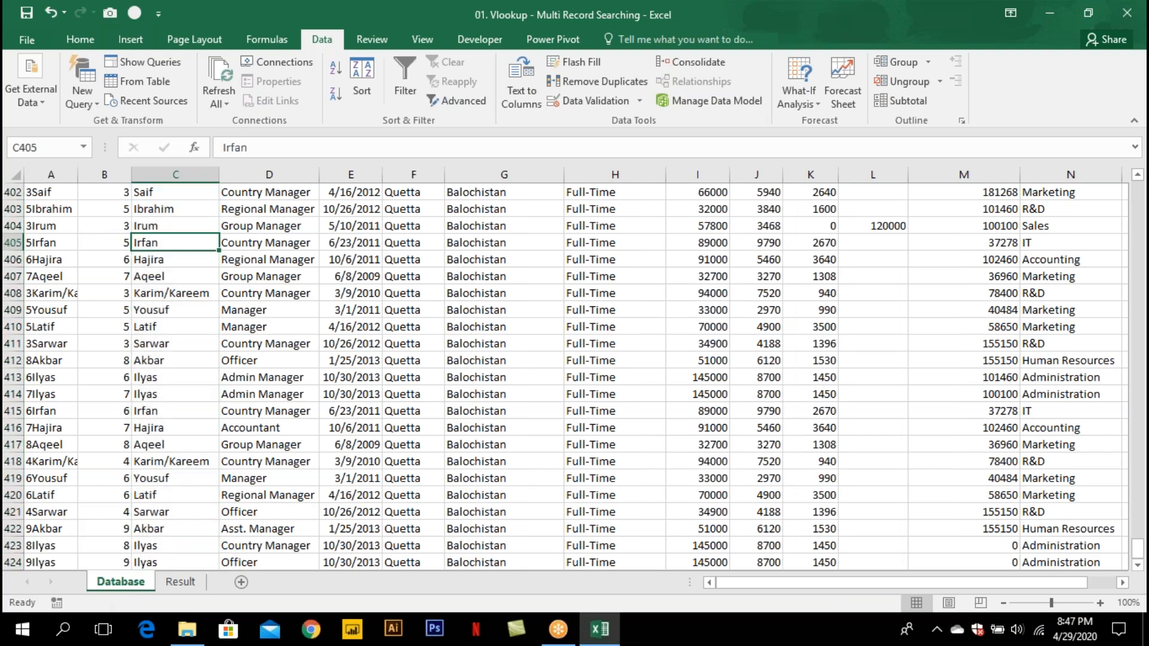
pyautogui.hotkey('ctrl', 'Up')
pyautogui.press('Right')
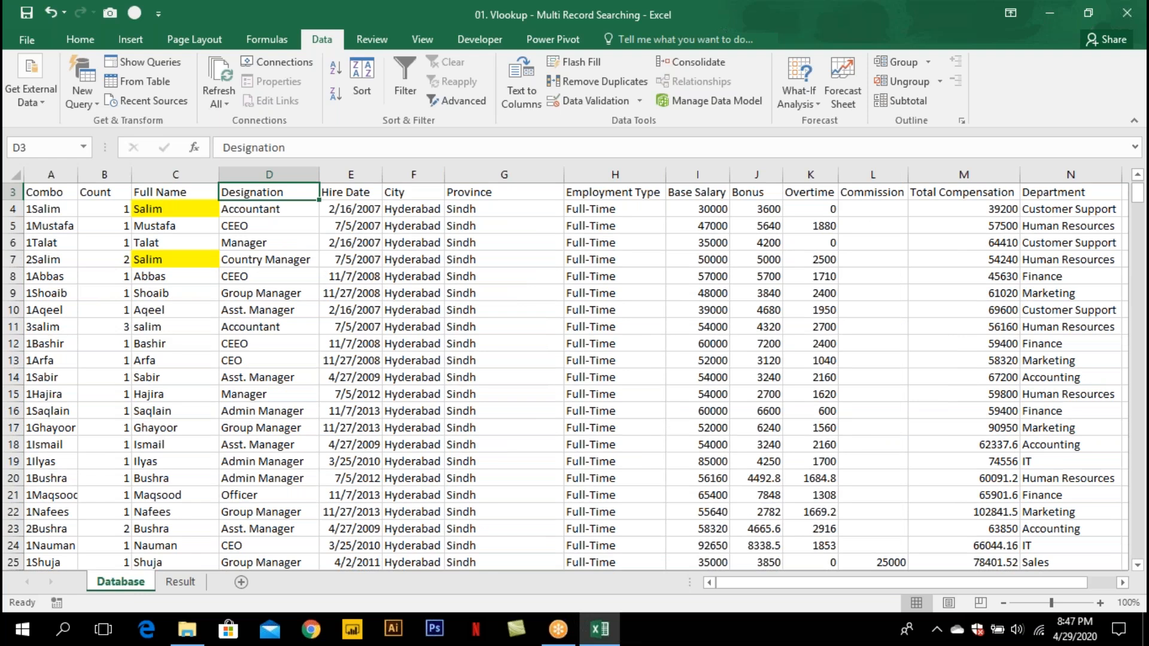
pyautogui.hotkey('ctrl', 'shift', 'Right')
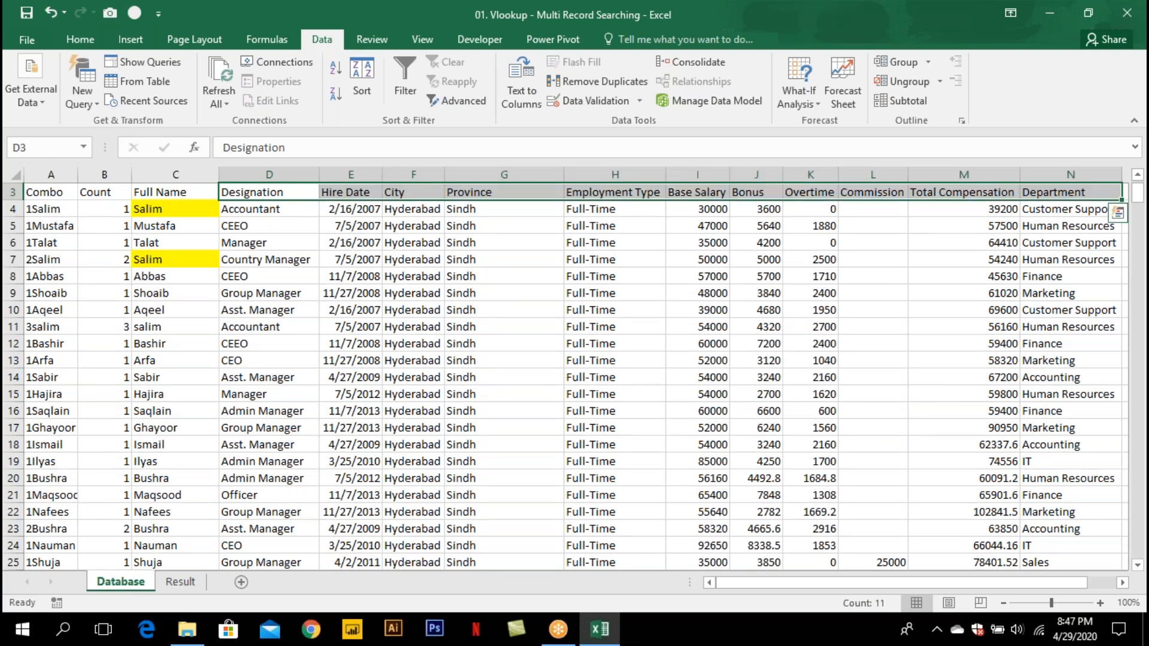
pyautogui.hotkey('ctrl', 'c')
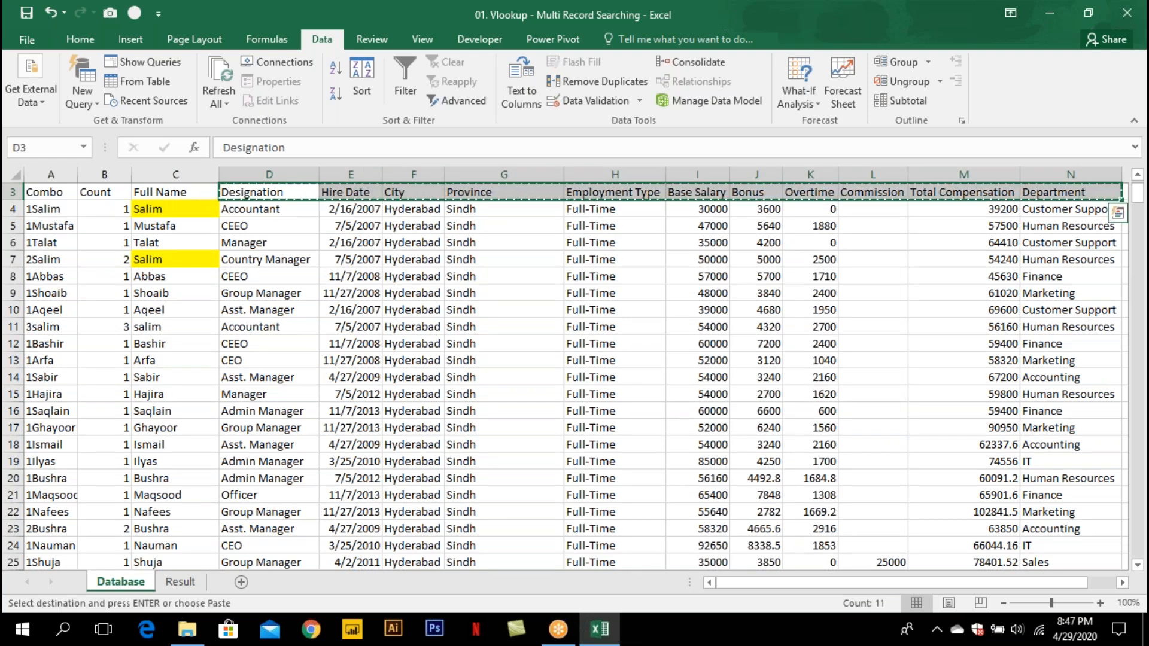
pyautogui.click(181, 581)
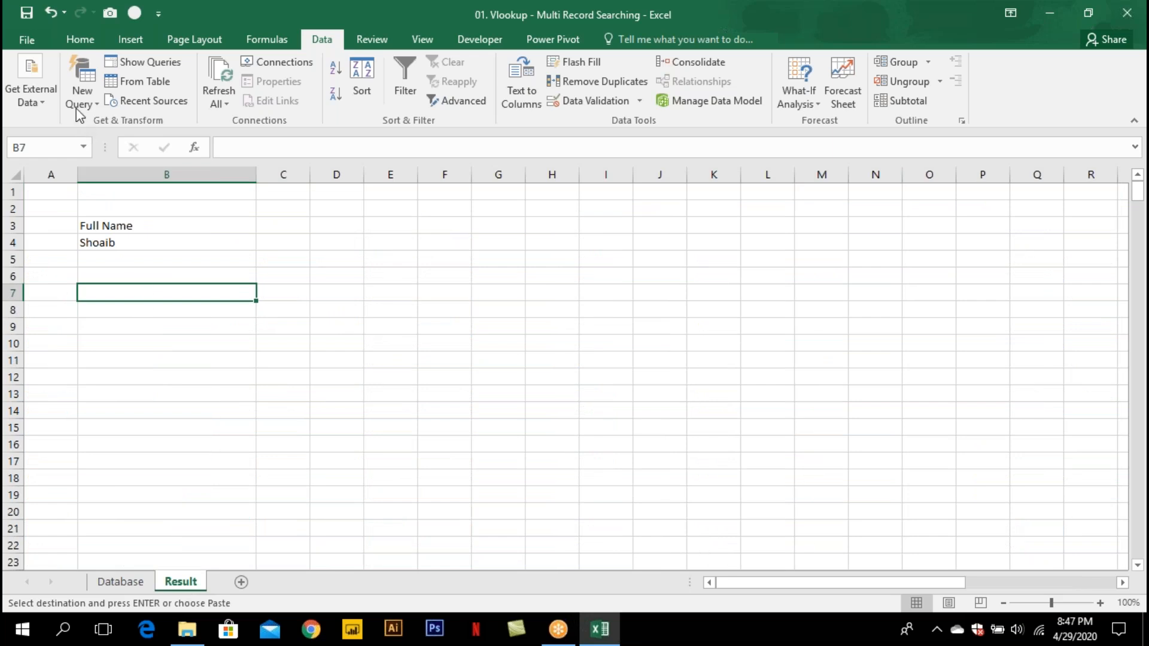
pyautogui.click(72, 45)
pyautogui.click(24, 96)
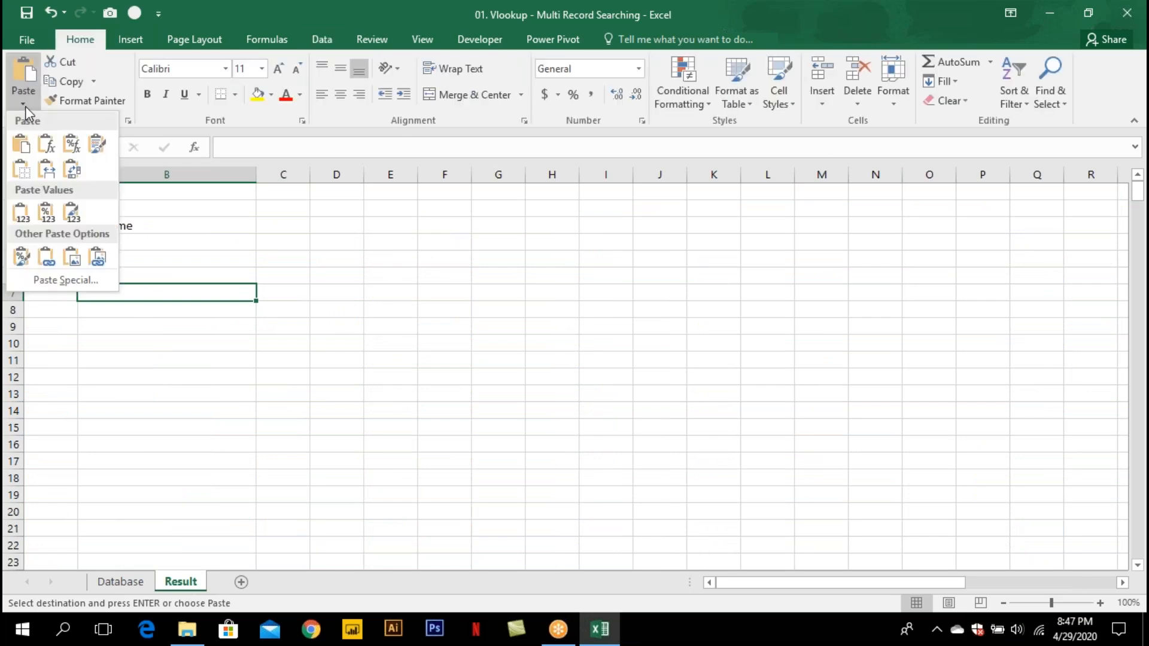
pyautogui.click(72, 170)
pyautogui.click(157, 344)
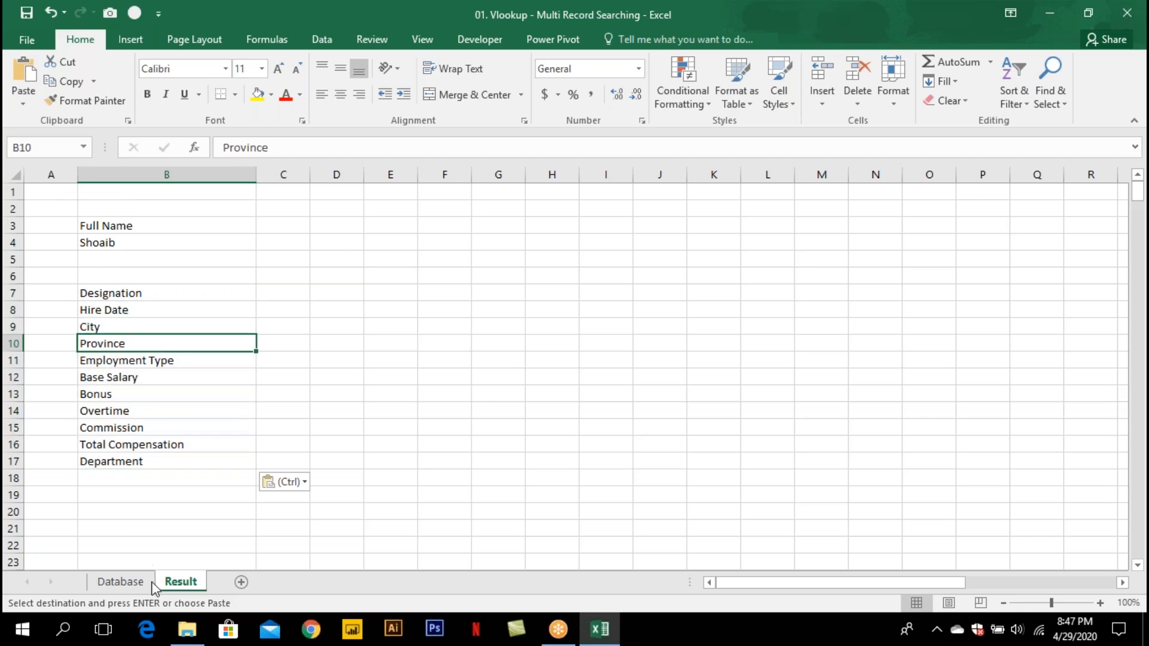
# Check Designation's column position in the Database sheet, enter 4 in Result cell A7 and fill the series down to A17.
pyautogui.click(120, 582)
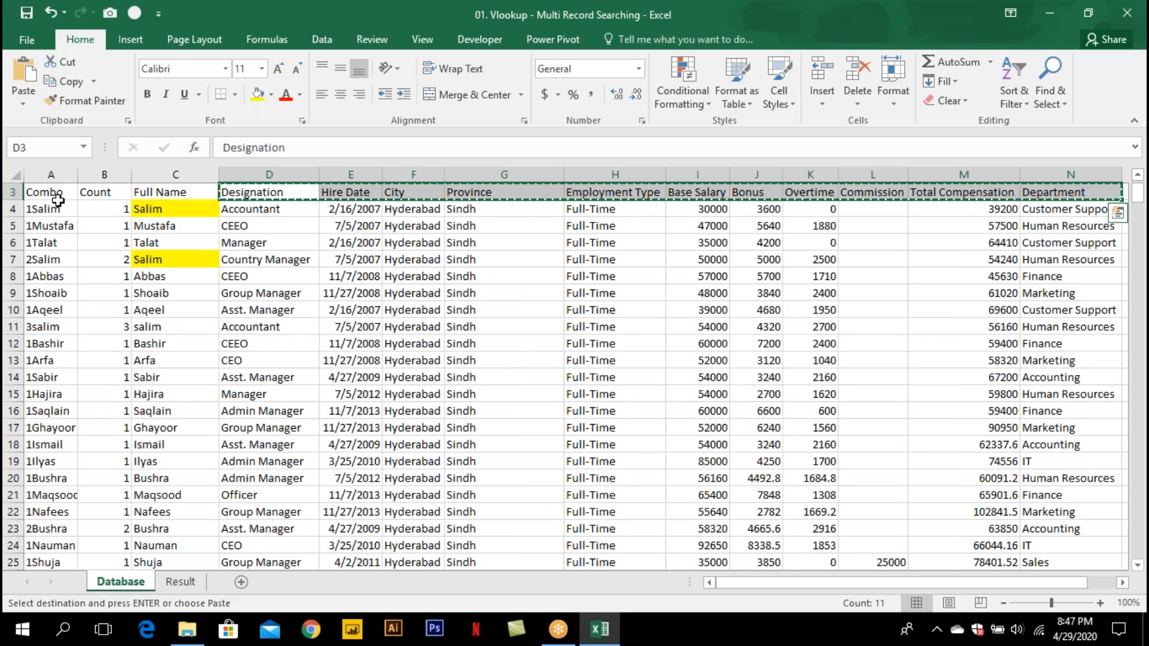
pyautogui.click(41, 191)
pyautogui.click(154, 192)
pyautogui.click(231, 192)
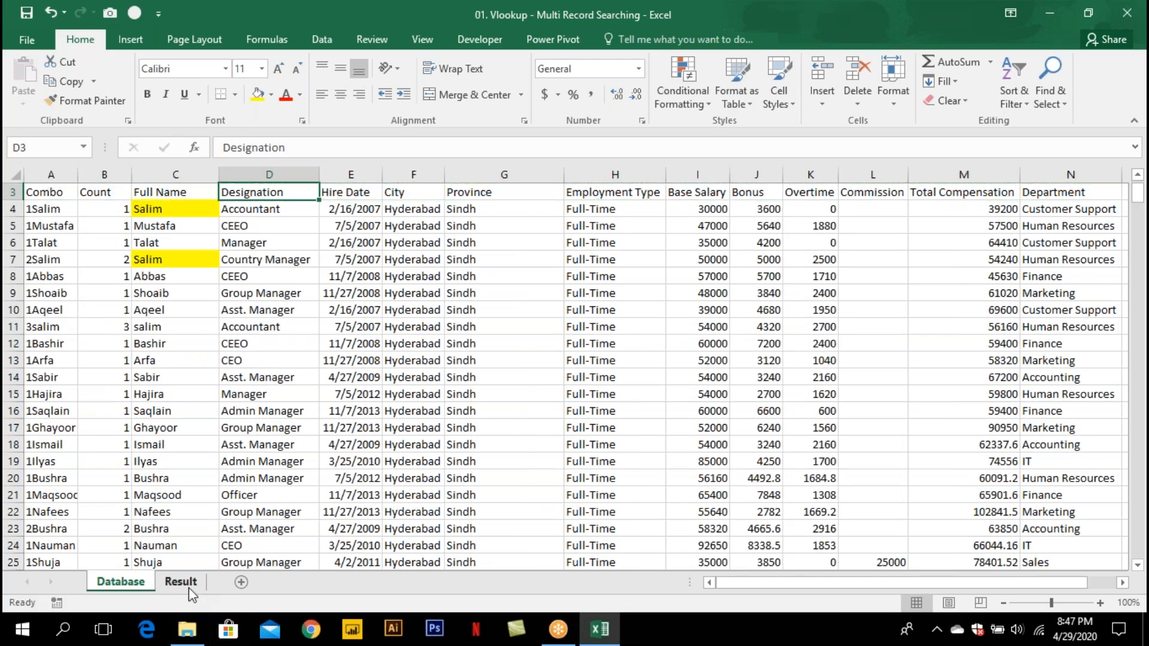
pyautogui.click(189, 587)
pyautogui.click(56, 300)
pyautogui.write('4')
pyautogui.press('Return')
pyautogui.click(66, 291)
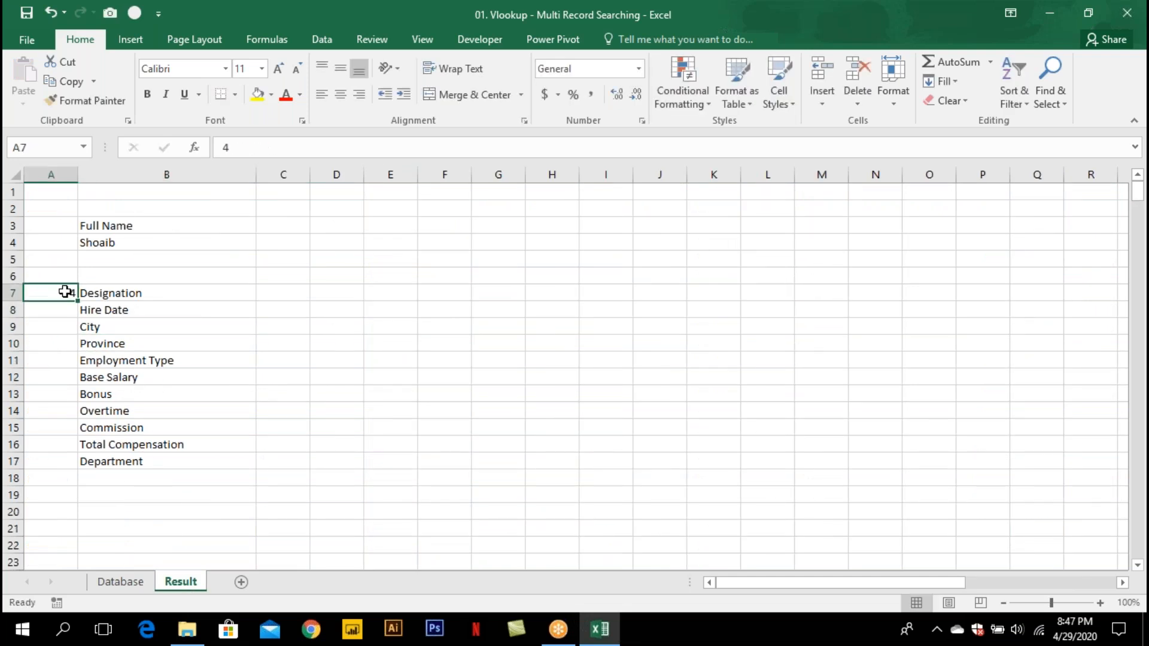
pyautogui.moveTo(77, 300); pyautogui.dragTo(76, 467)
# Begin a formula in C7 with a VLOOKUP nested inside IFERROR.
pyautogui.click(263, 292)
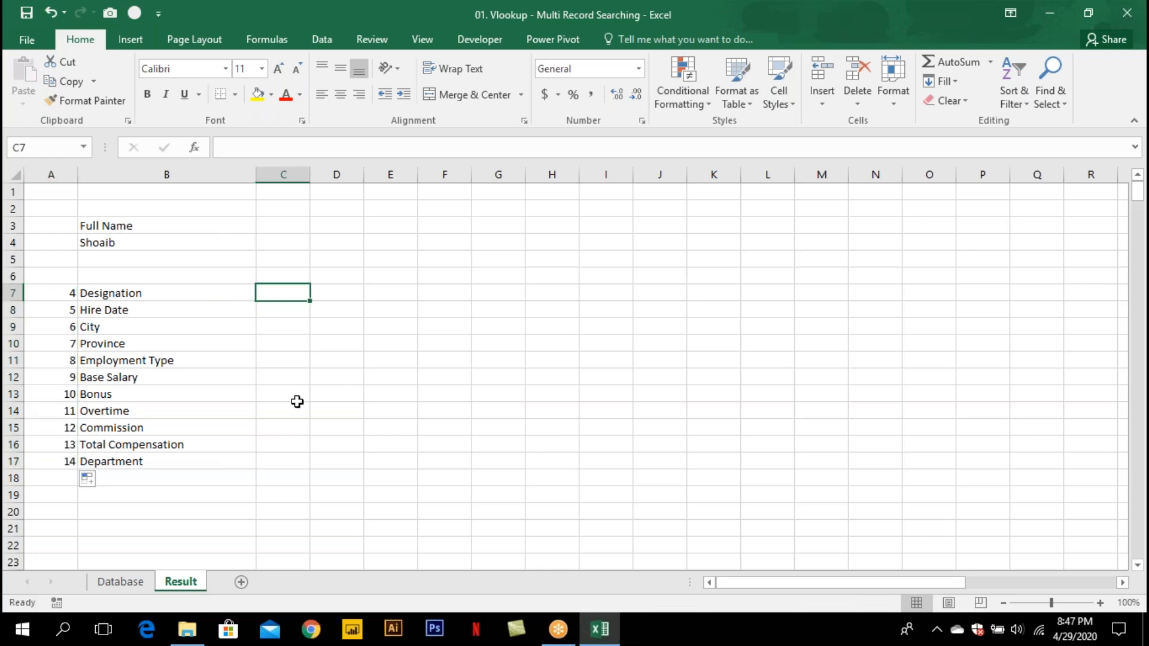
pyautogui.click(160, 243)
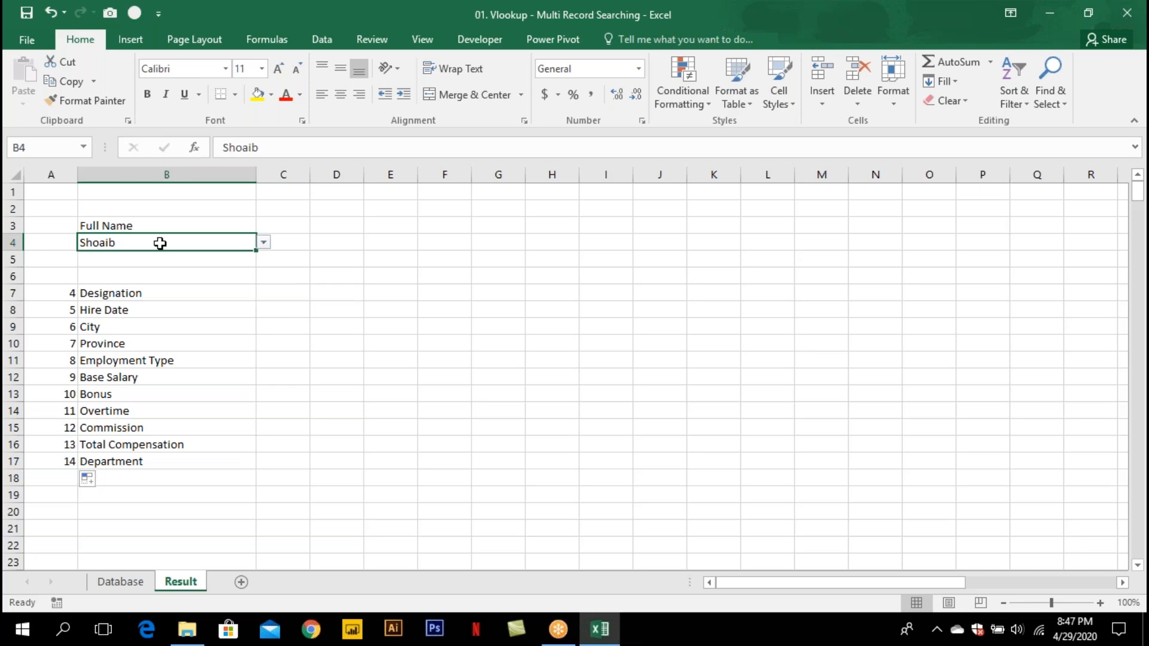
pyautogui.moveTo(269, 292); pyautogui.dragTo(803, 308)
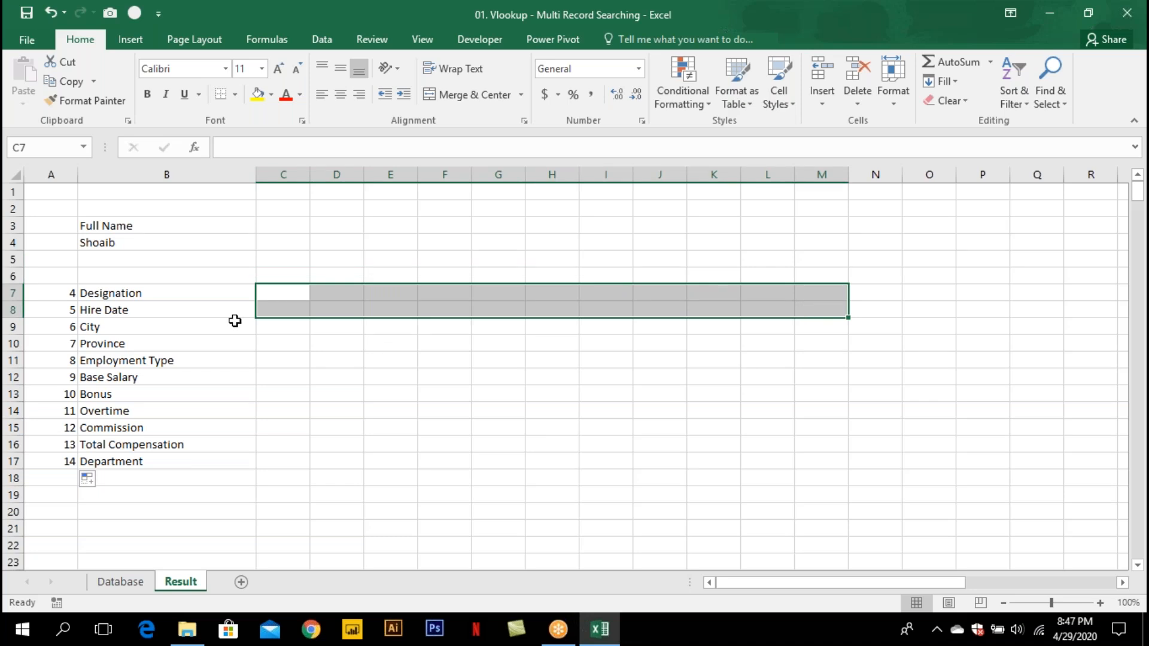
pyautogui.click(294, 290)
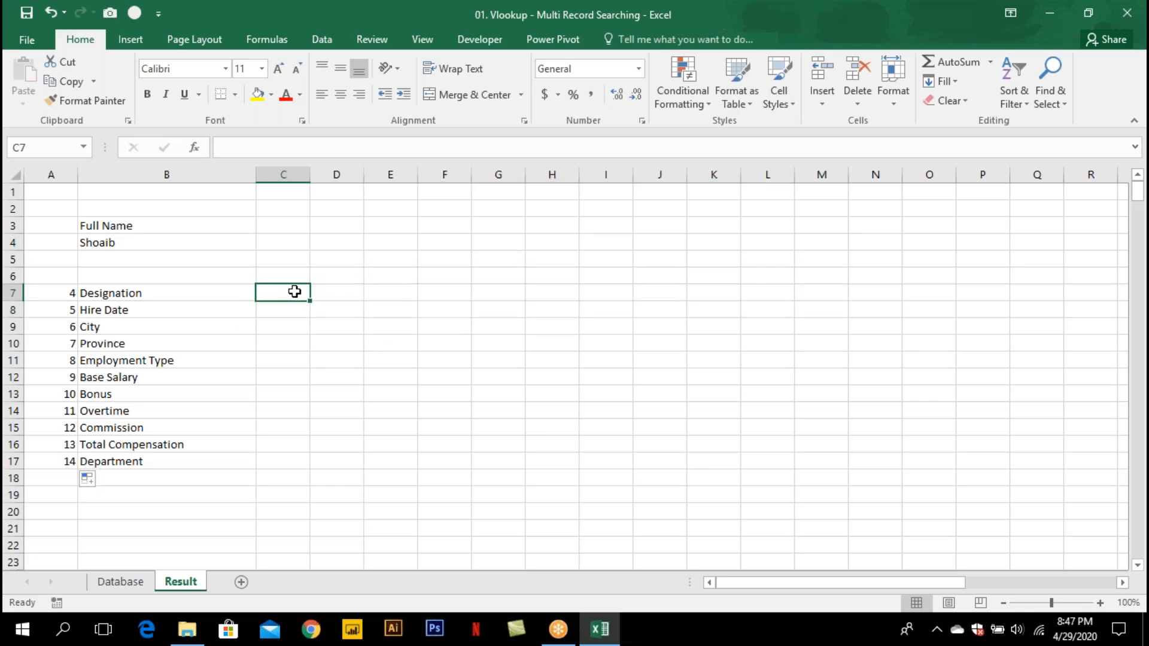
pyautogui.write('=iferr')
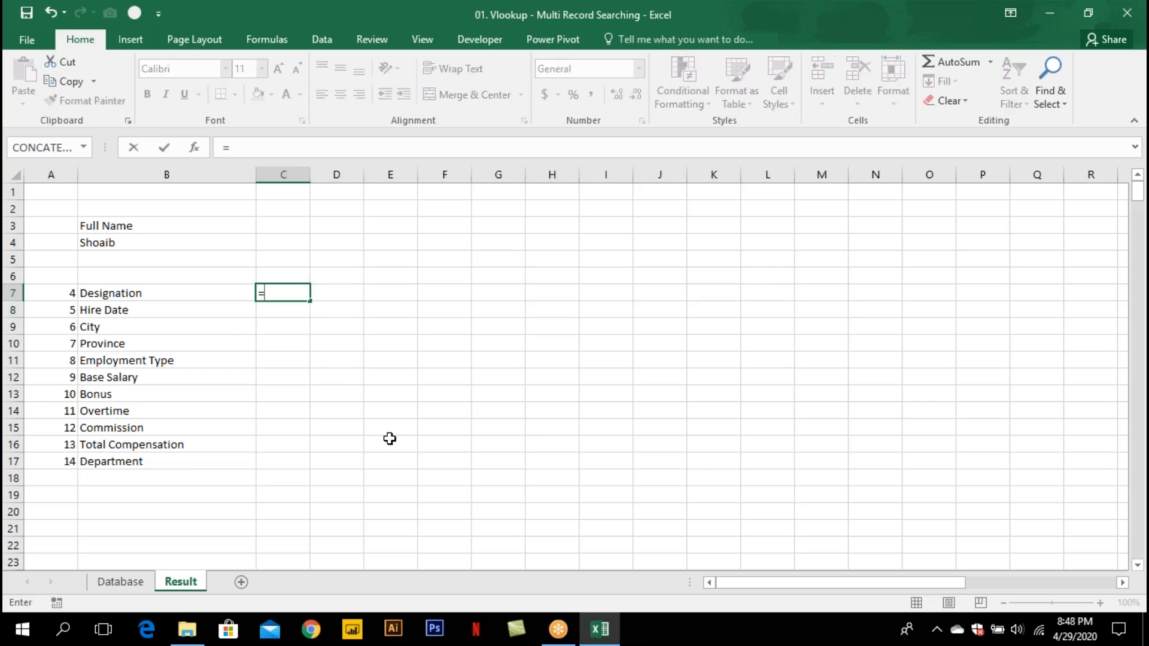
pyautogui.press('Tab')
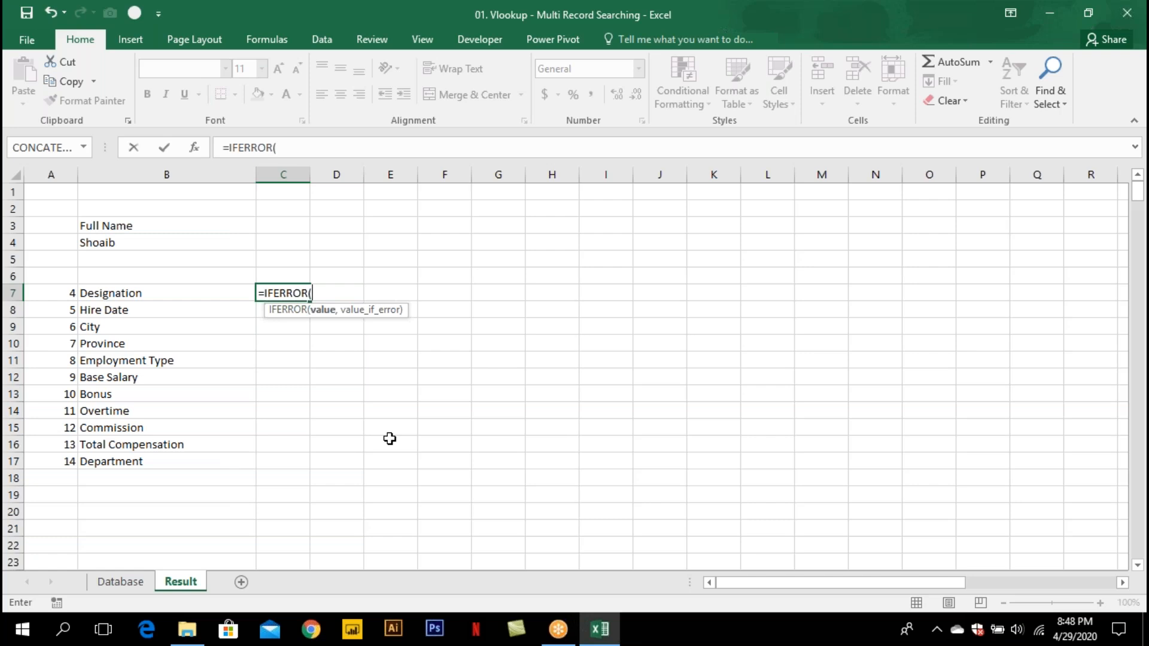
pyautogui.write('vl')
pyautogui.press('Tab')
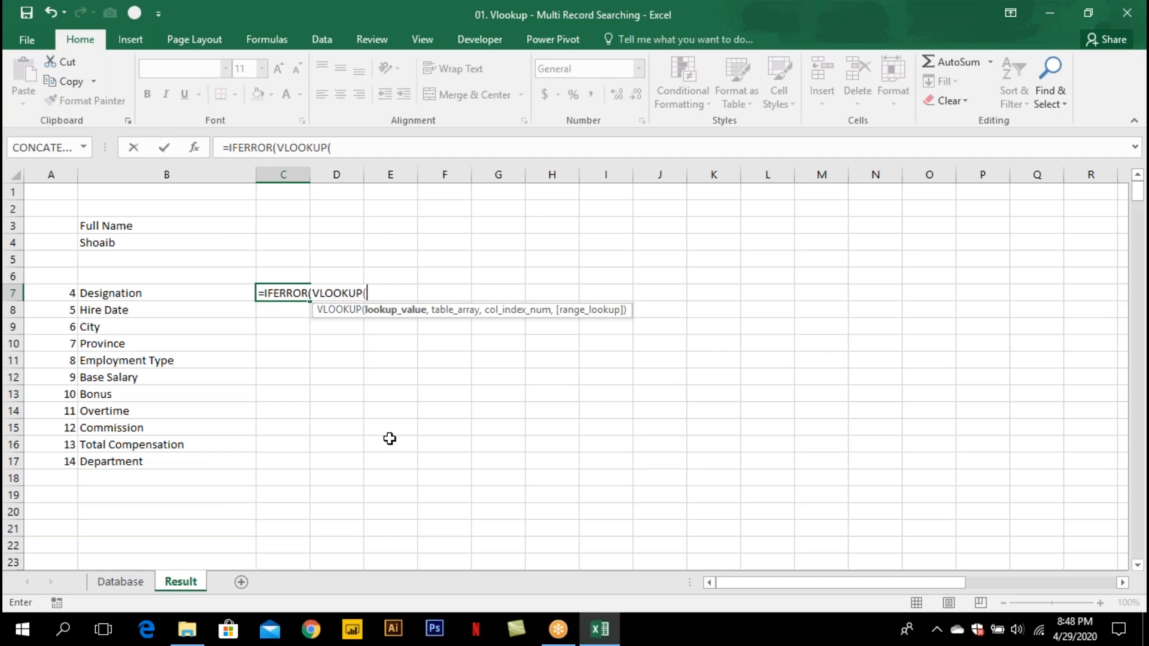
# Add COLUMNS($A$1:A1) as the start of the VLOOKUP lookup value, locking the first A1 reference as absolute.
pyautogui.write('col')
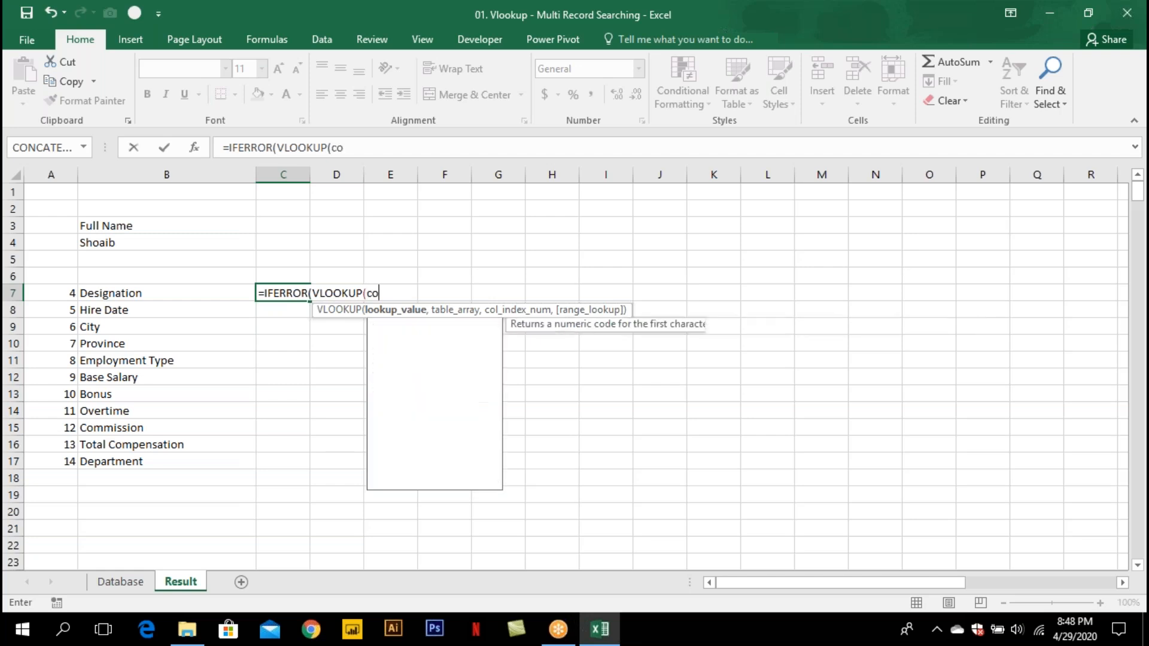
pyautogui.press('Down')
pyautogui.press('Tab')
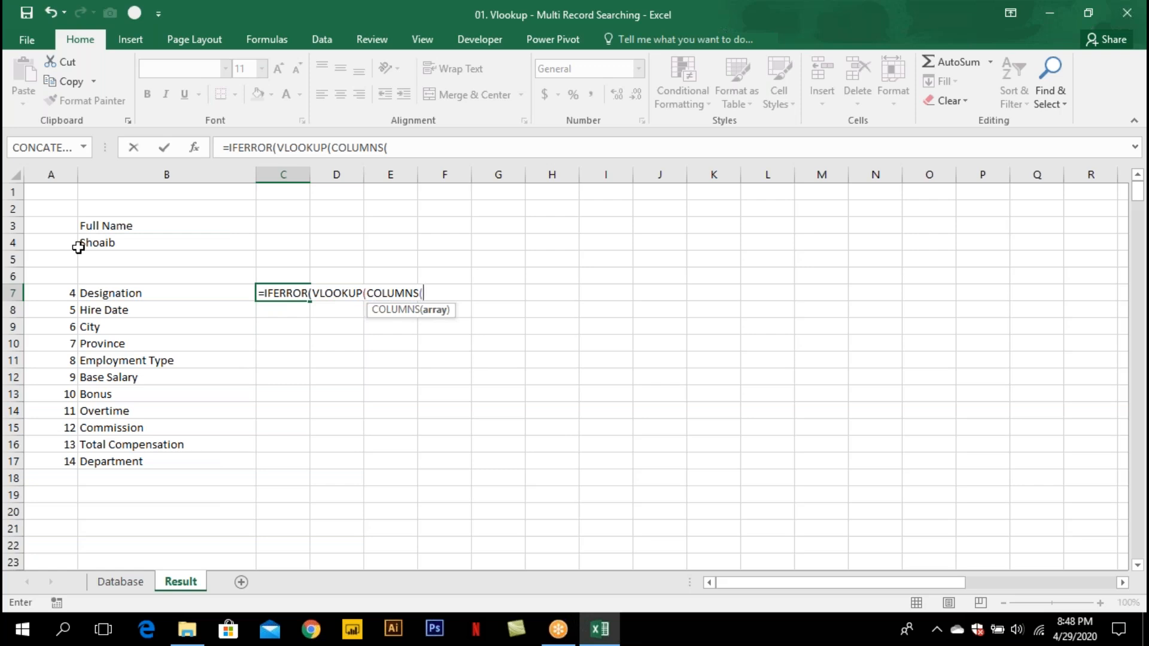
pyautogui.click(53, 193)
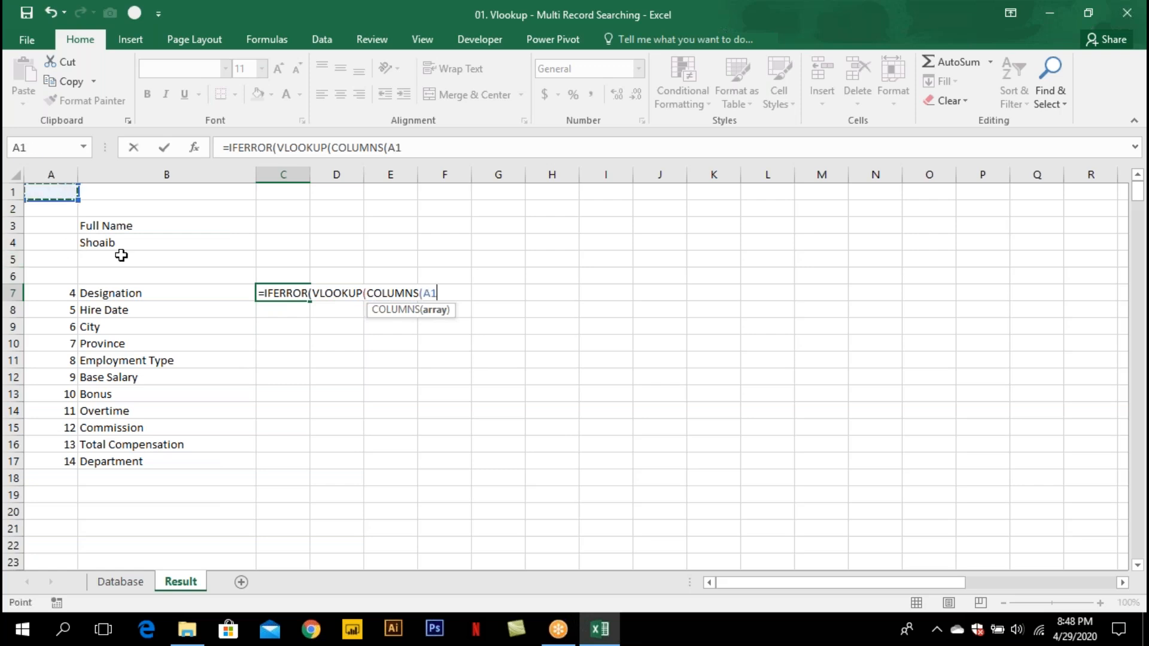
pyautogui.press('F8')
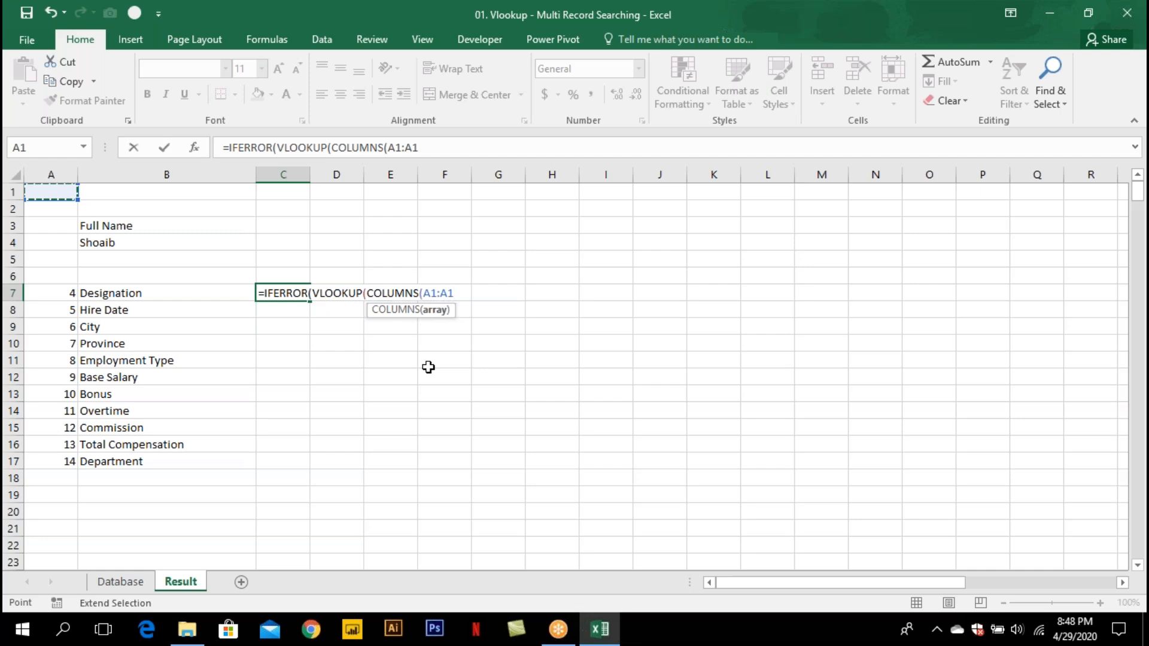
pyautogui.click(429, 293)
pyautogui.click(428, 293)
pyautogui.press('F4')
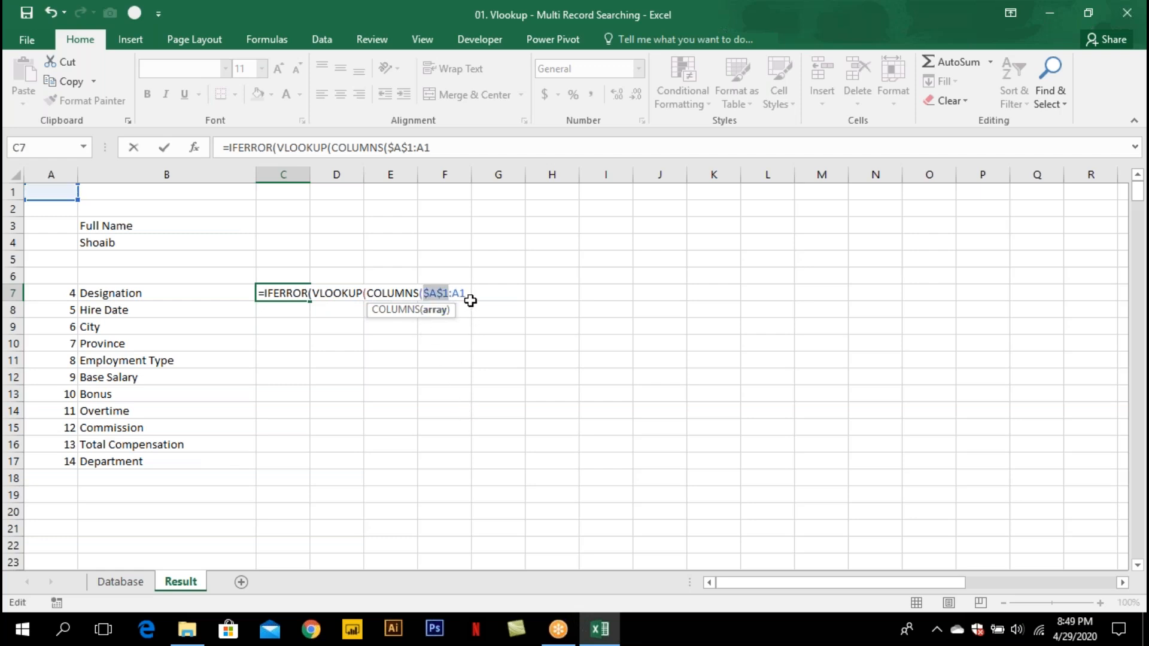
pyautogui.click(467, 293)
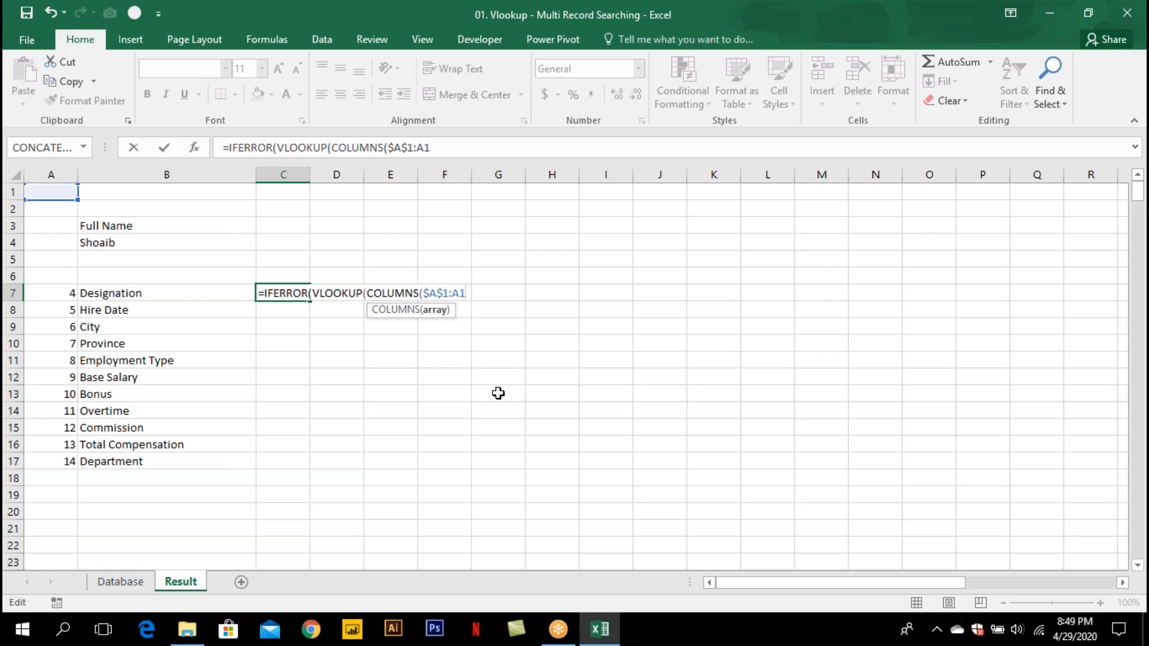
pyautogui.write(')')
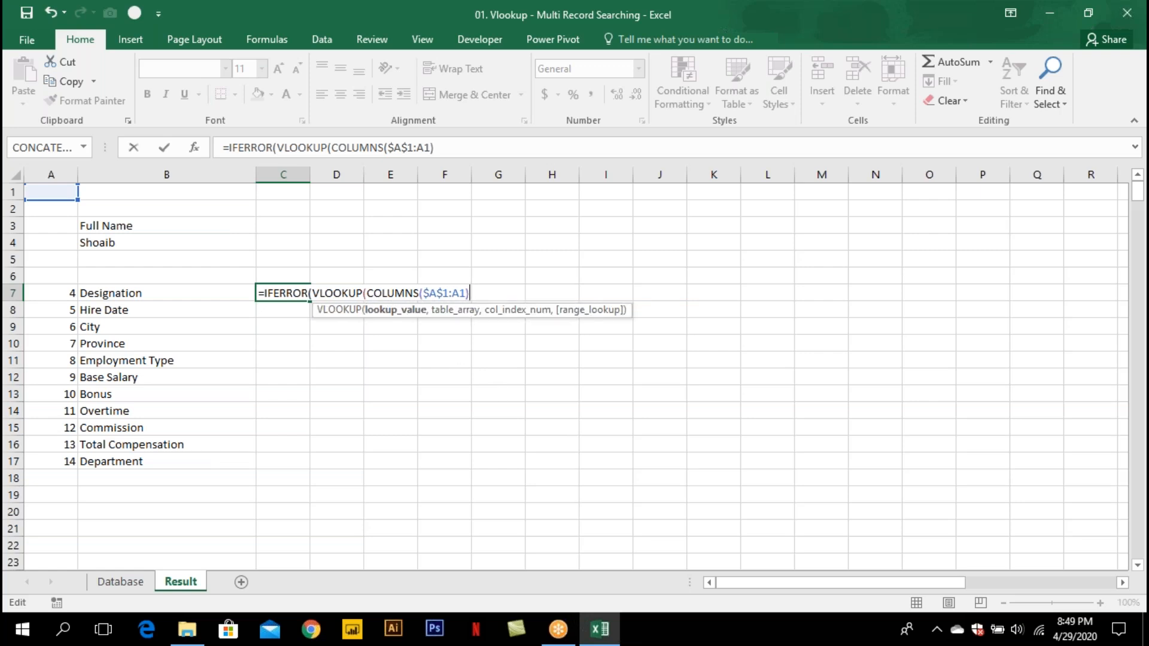
# Preview the value of the COLUMNS($A$1:A1) part of the formula and restore the original expression.
pyautogui.hotkey('shift', 'Left')
pyautogui.hotkey('shift', 'Left')
pyautogui.hotkey('shift', 'Left')
pyautogui.hotkey('shift', 'Left')
pyautogui.hotkey('shift', 'Left')
pyautogui.hotkey('shift', 'Left')
pyautogui.hotkey('shift', 'Left')
pyautogui.hotkey('shift', 'Left')
pyautogui.hotkey('shift', 'Left')
pyautogui.hotkey('shift', 'Left')
pyautogui.hotkey('shift', 'Left')
pyautogui.hotkey('shift', 'Left')
pyautogui.hotkey('shift', 'Left')
pyautogui.hotkey('shift', 'Left')
pyautogui.hotkey('shift', 'Left')
pyautogui.hotkey('shift', 'Left')
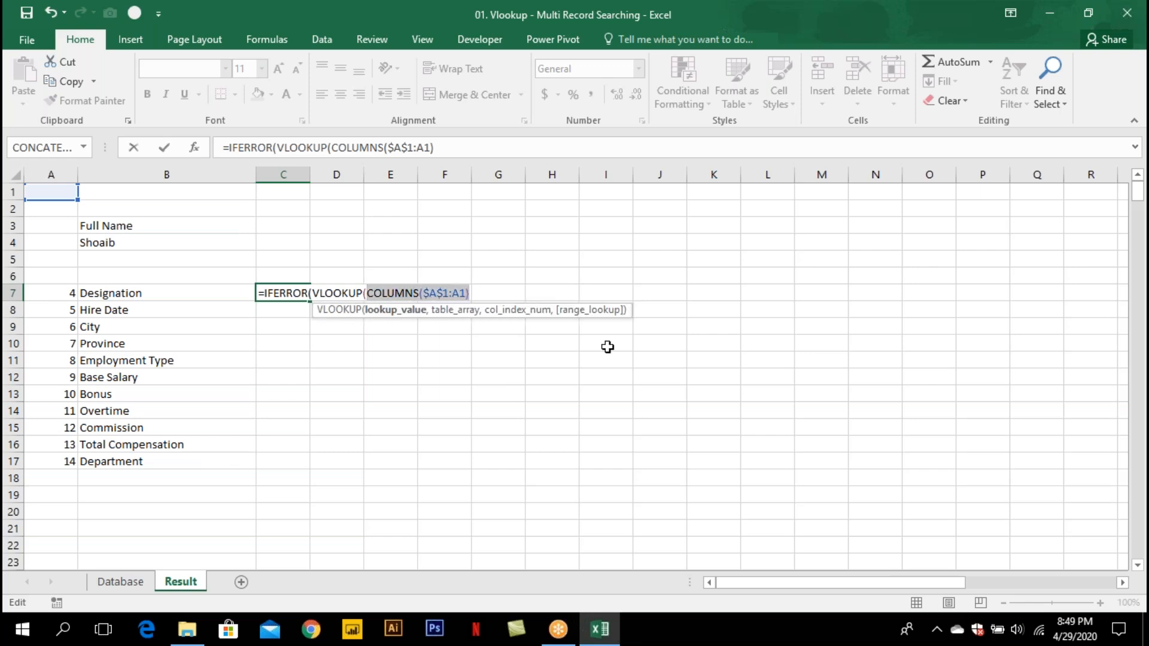
pyautogui.write('1')
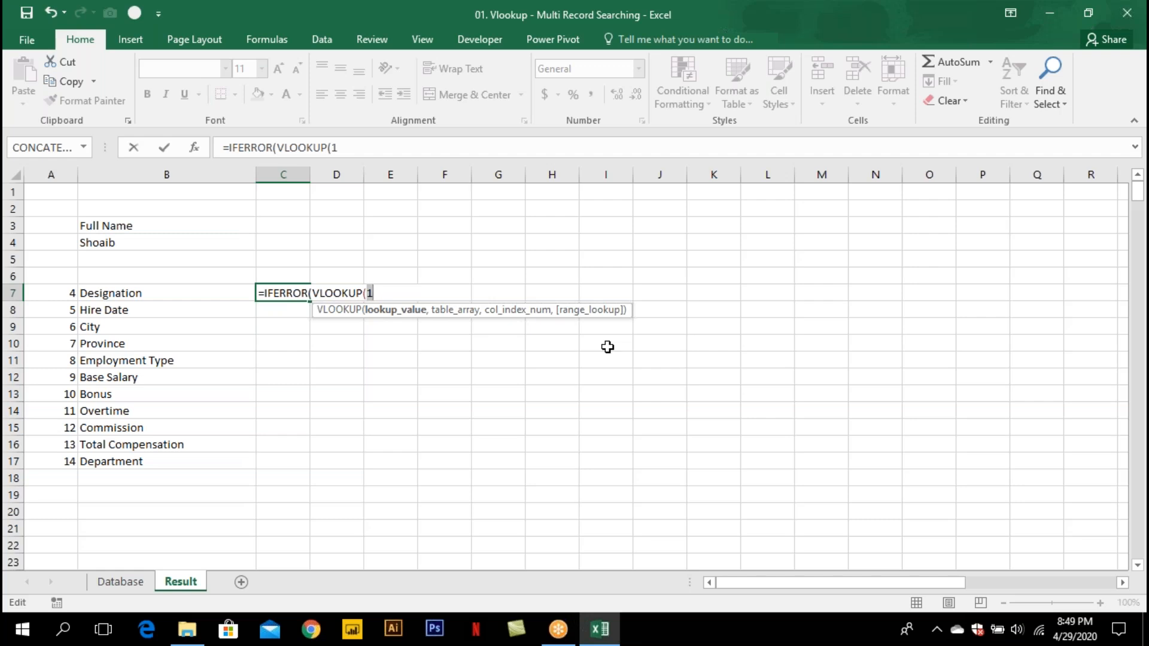
pyautogui.hotkey('ctrl', 'z')
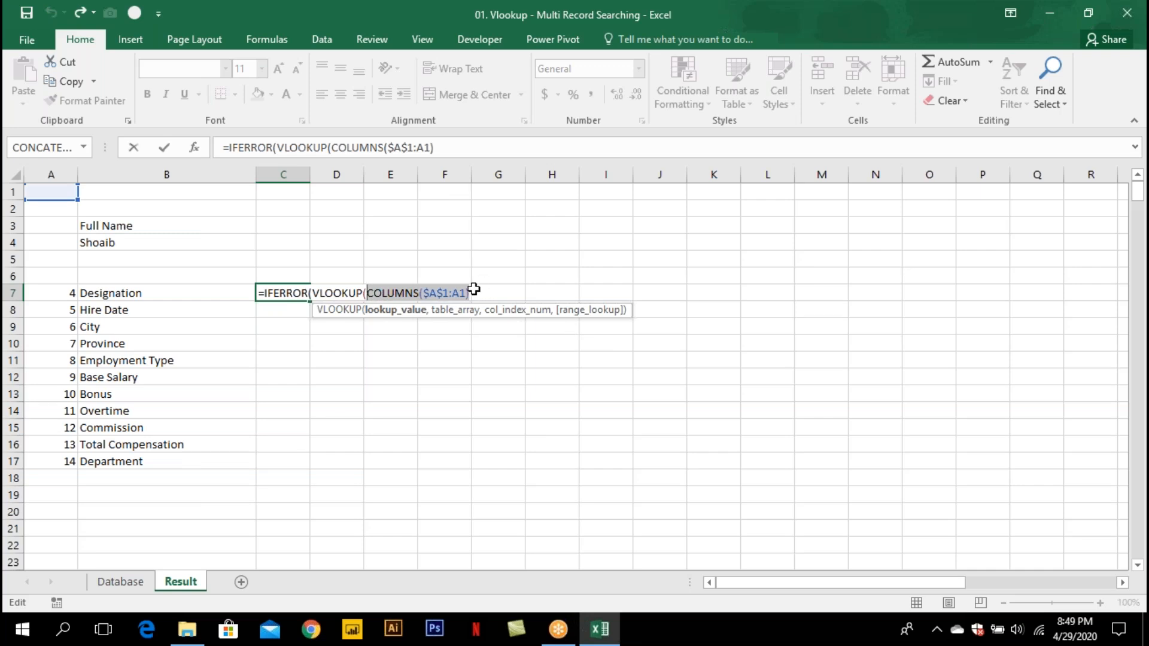
# Join the name cell B4 to the COLUMNS expression in the VLOOKUP lookup value using &.
pyautogui.click(462, 148)
pyautogui.write('&')
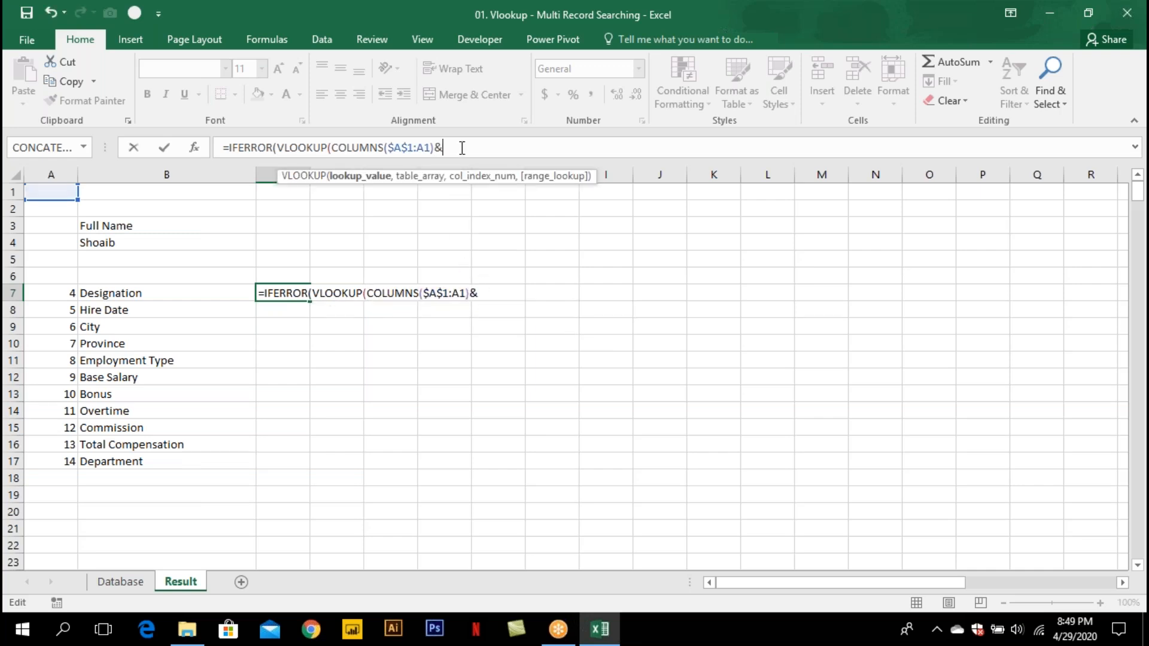
pyautogui.click(199, 241)
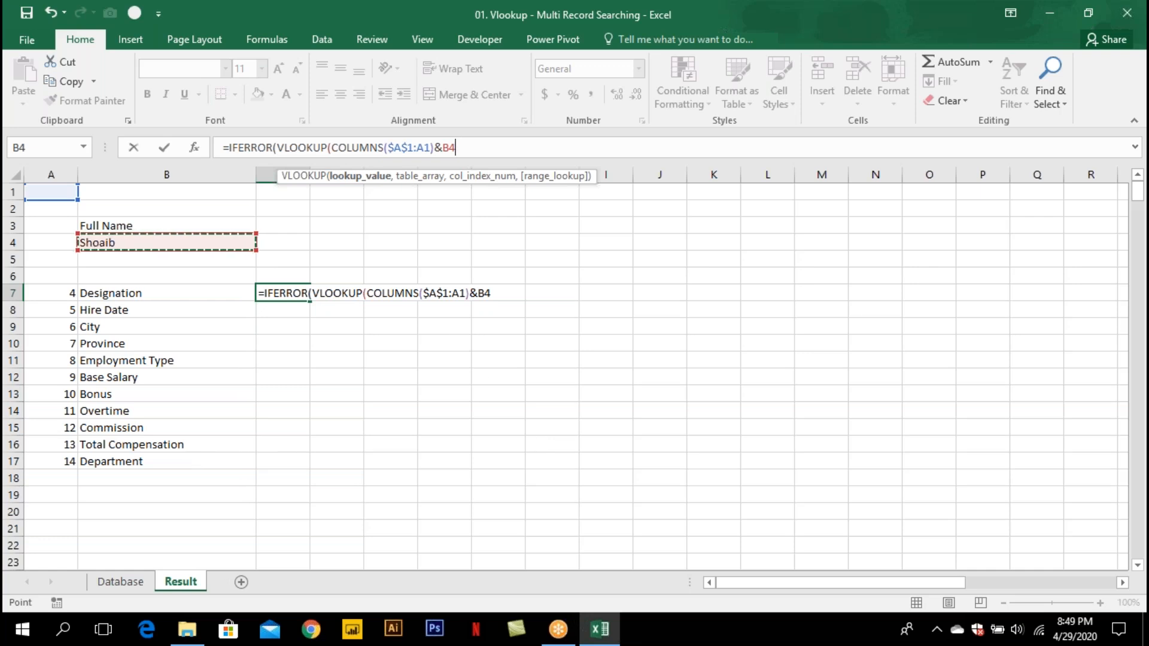
# Preview the value of the combined lookup value COLUMNS($A$1:A1)&B4 and restore the expression.
pyautogui.moveTo(491, 292); pyautogui.dragTo(371, 294)
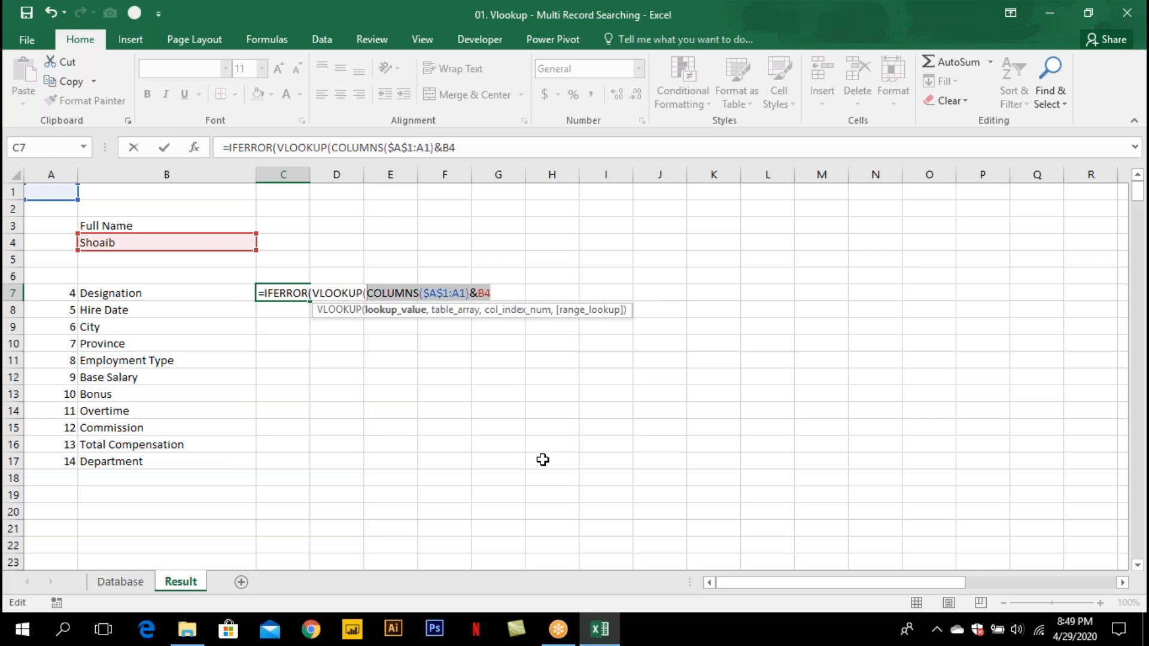
pyautogui.press('F9')
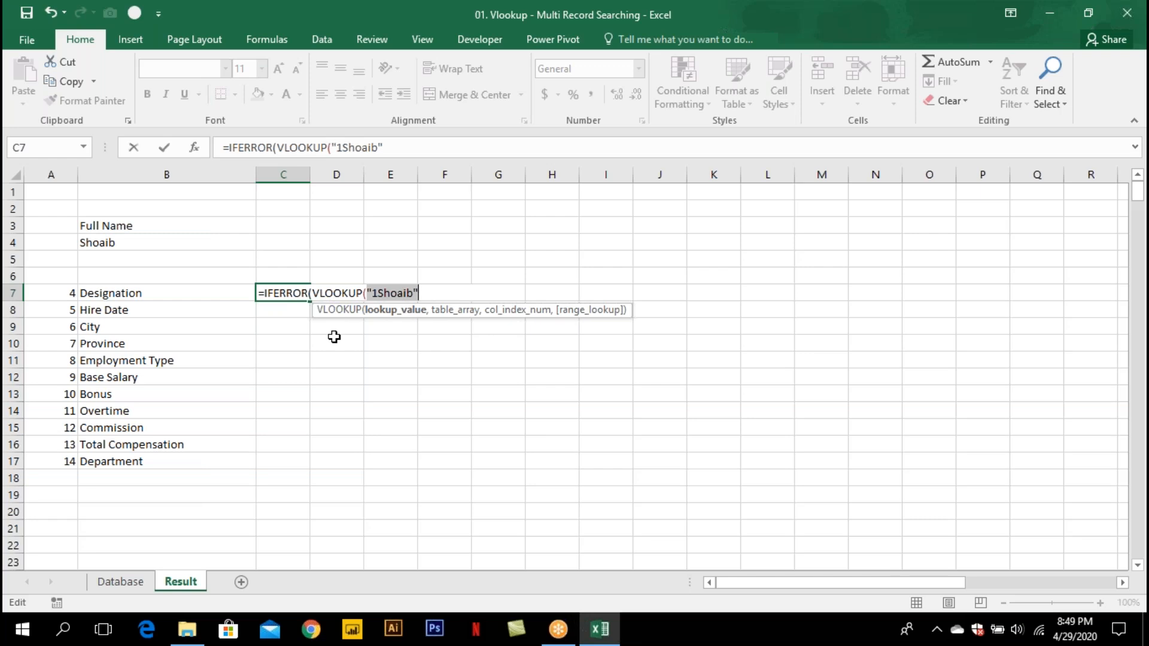
pyautogui.hotkey('ctrl', 'z')
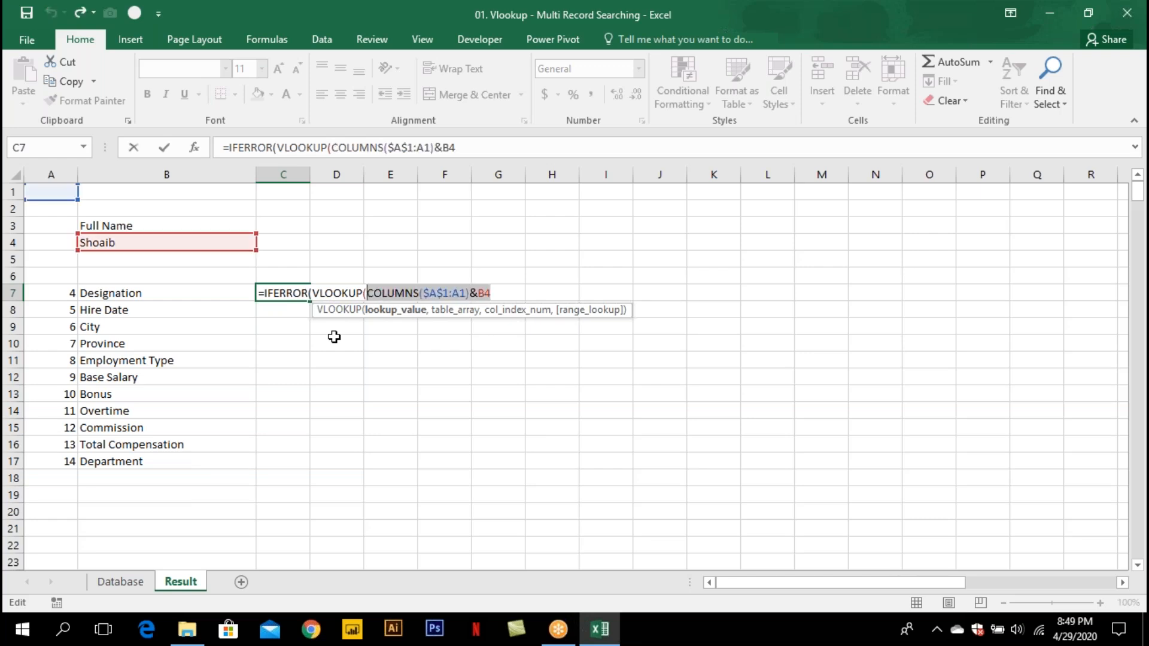
# Make the B4 reference absolute as $B$4 and close the lookup value argument.
pyautogui.press('End')
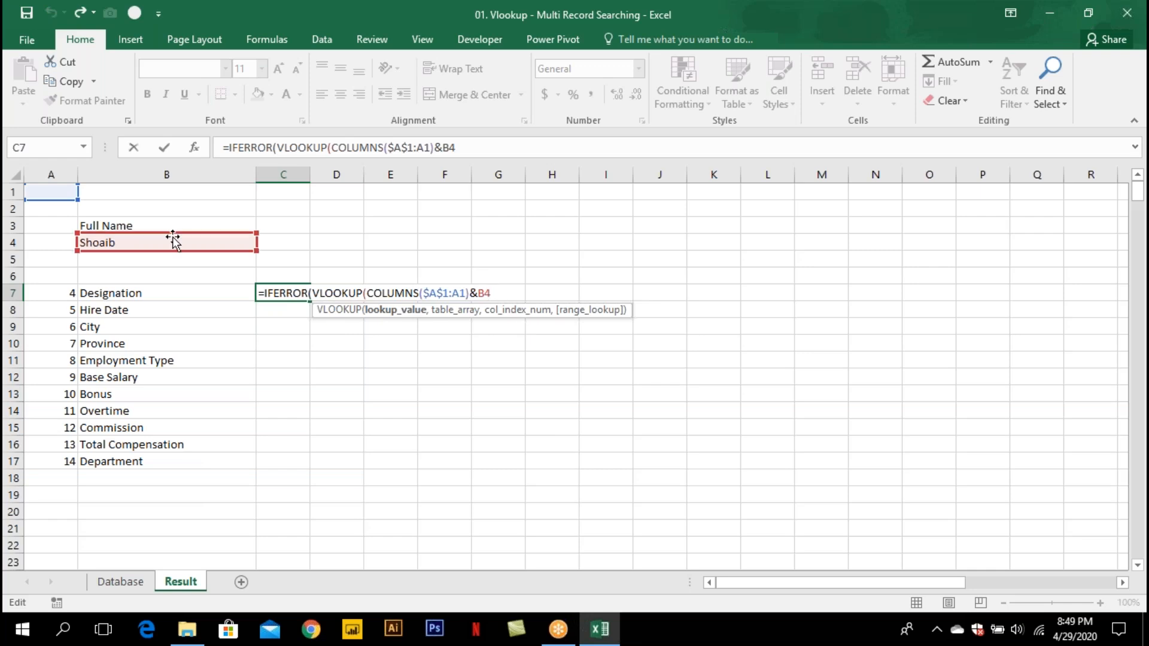
pyautogui.press('F4')
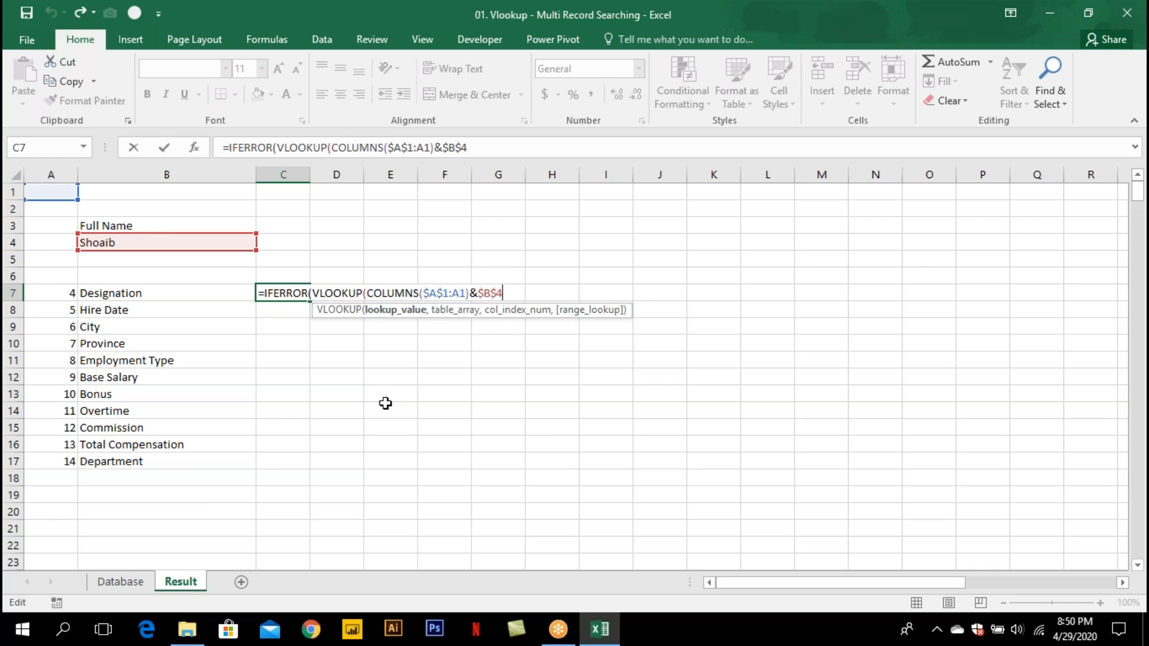
pyautogui.write(',')
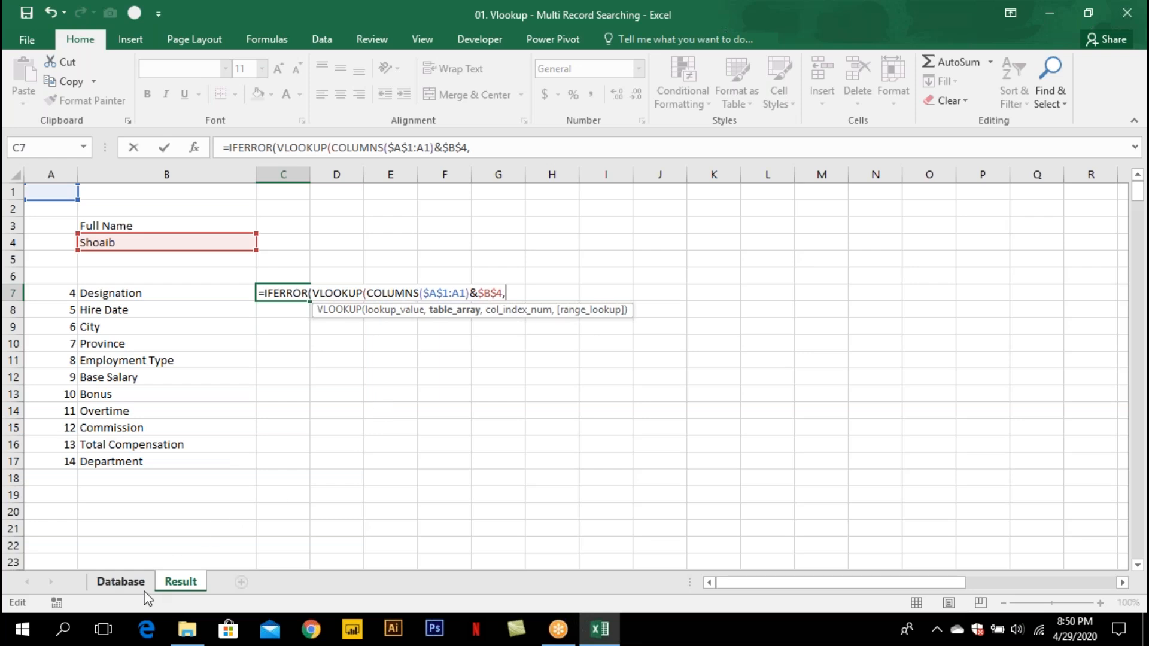
# Set the VLOOKUP table array to the whole Database table from Combo to Department, locked as Database!$A$3:$N$424.
pyautogui.click(129, 583)
pyautogui.click(60, 193)
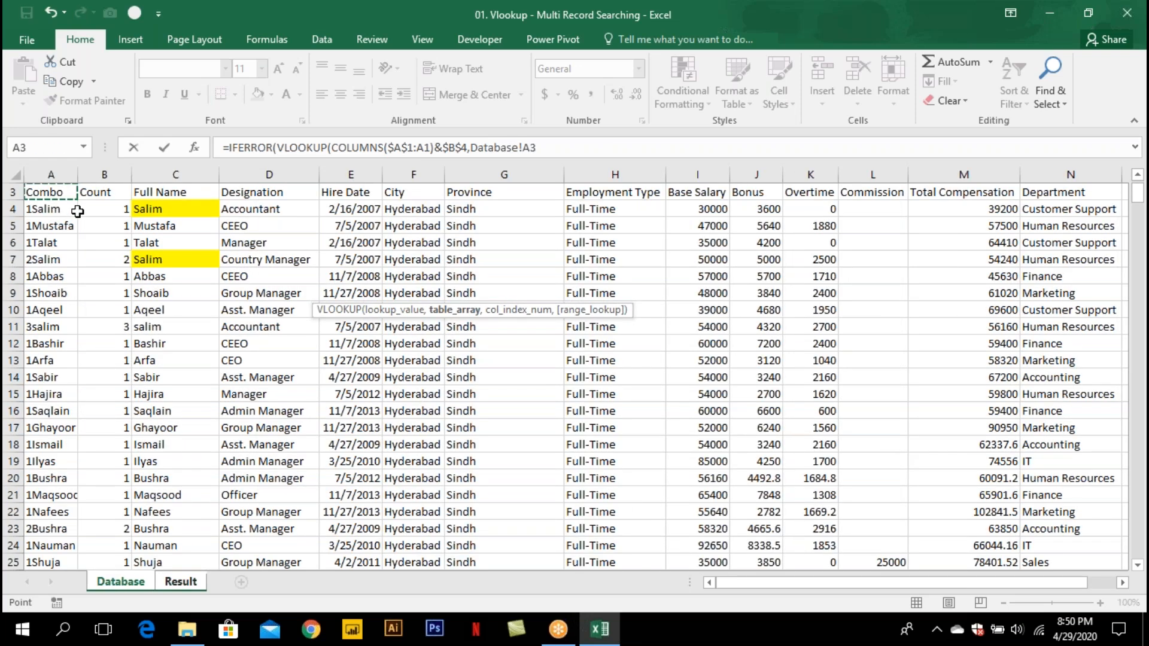
pyautogui.hotkey('ctrl', 'shift', 'Right')
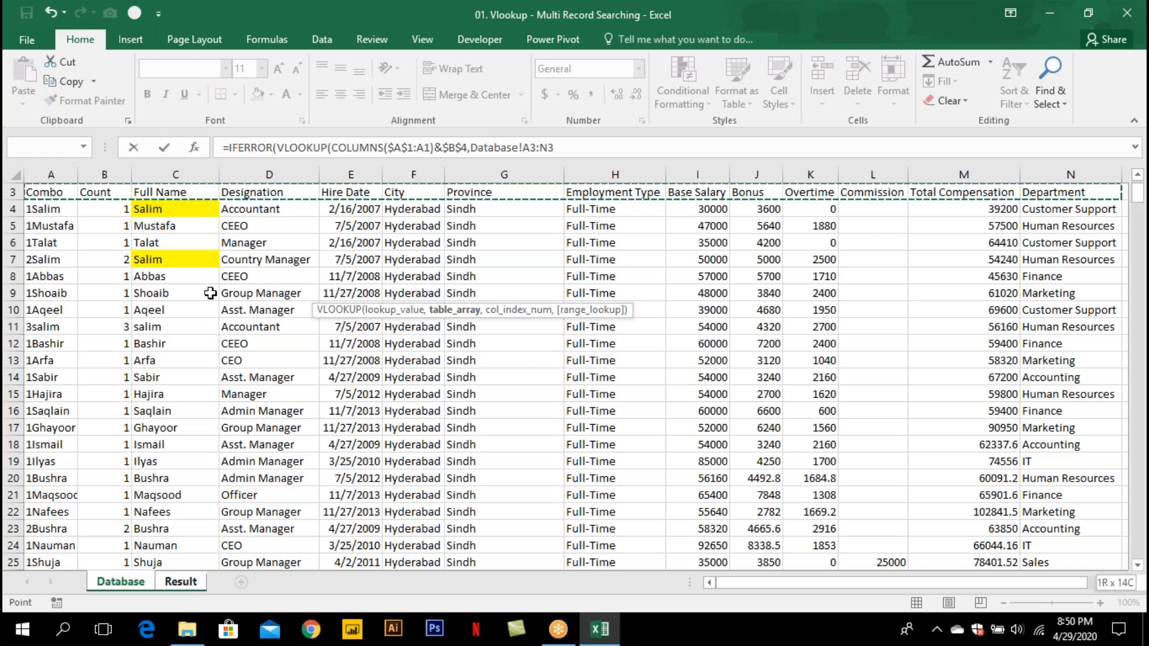
pyautogui.hotkey('ctrl', 'shift', 'Down')
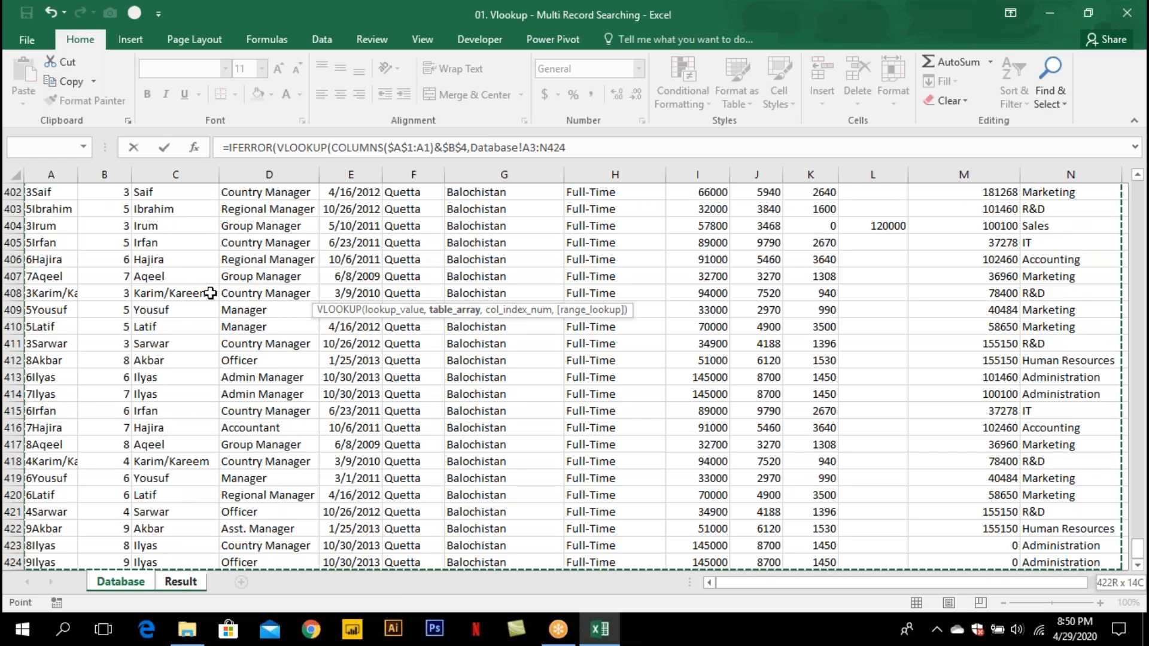
pyautogui.press('F4')
pyautogui.write(',')
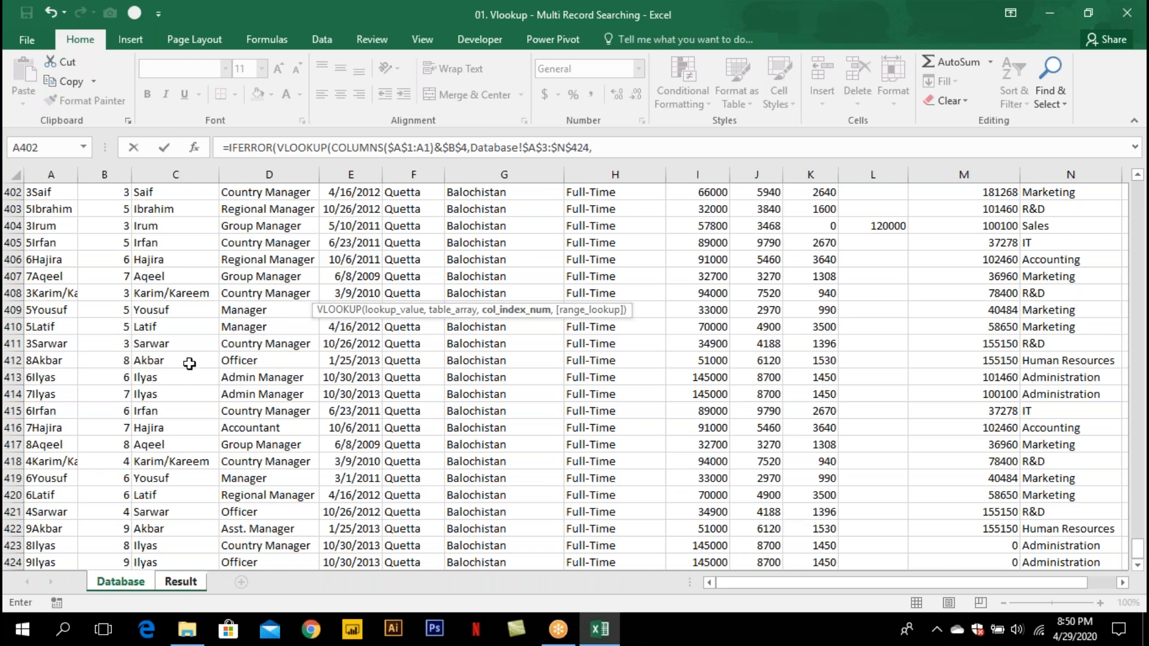
# Finish the C7 formula with column index Result!$A7, range lookup 0 and "-" as the IFERROR fallback.
pyautogui.click(181, 582)
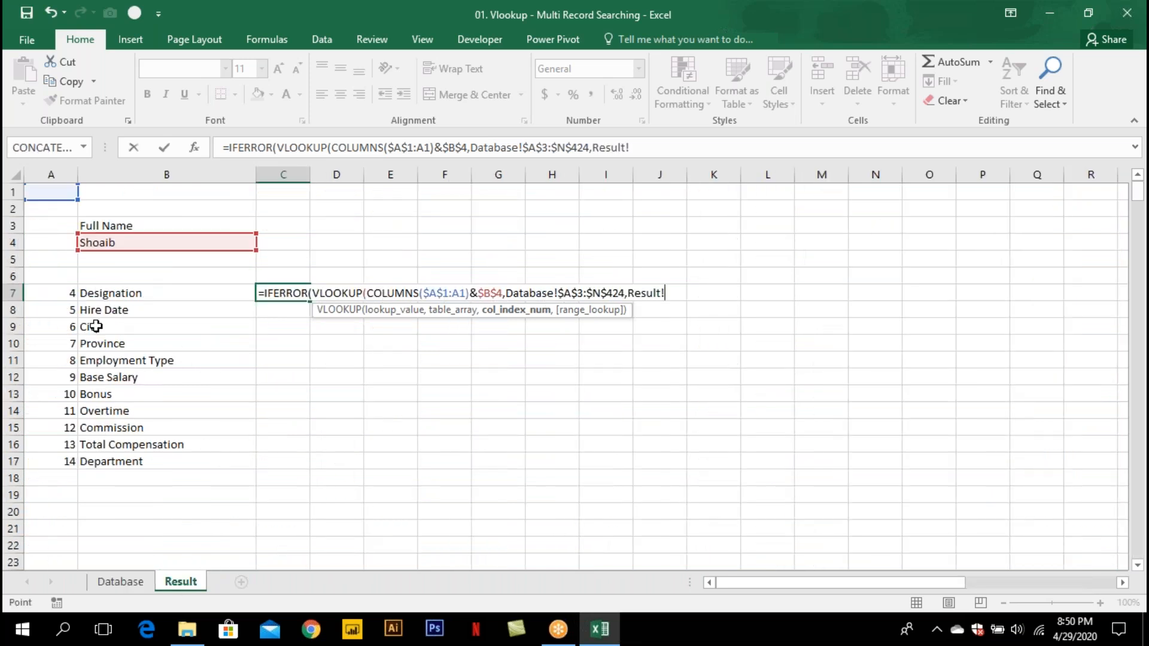
pyautogui.click(54, 292)
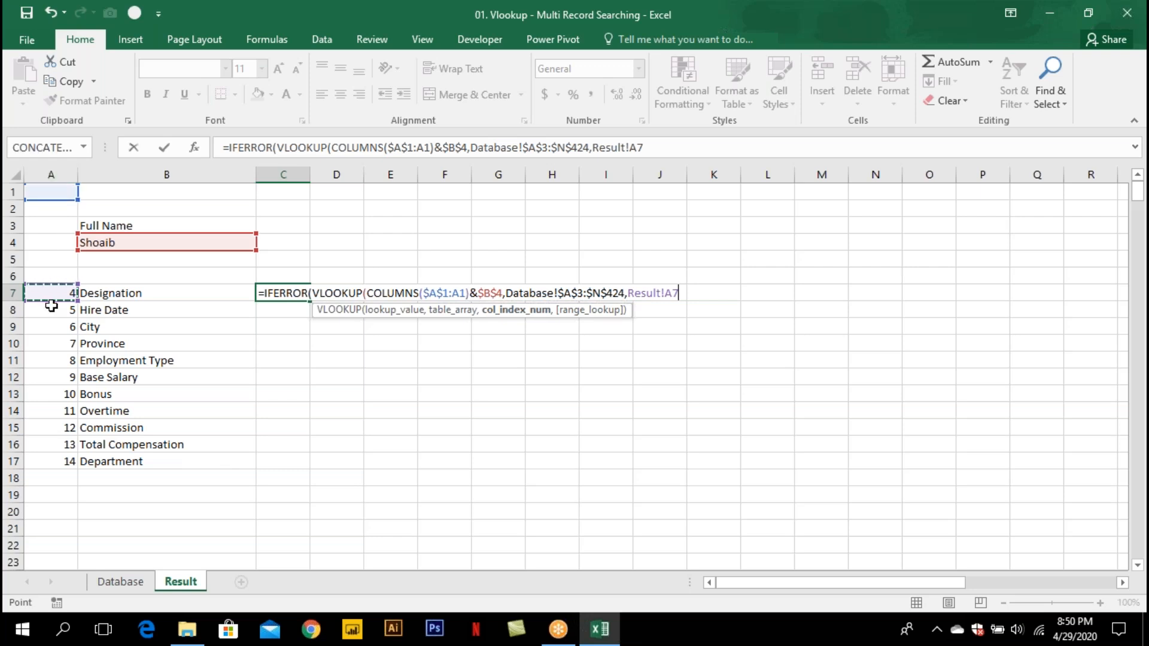
pyautogui.press('F4')
pyautogui.press('F4')
pyautogui.press('F4')
pyautogui.press('F4')
pyautogui.press('F4')
pyautogui.press('F4')
pyautogui.press('F4')
pyautogui.write(',0)')
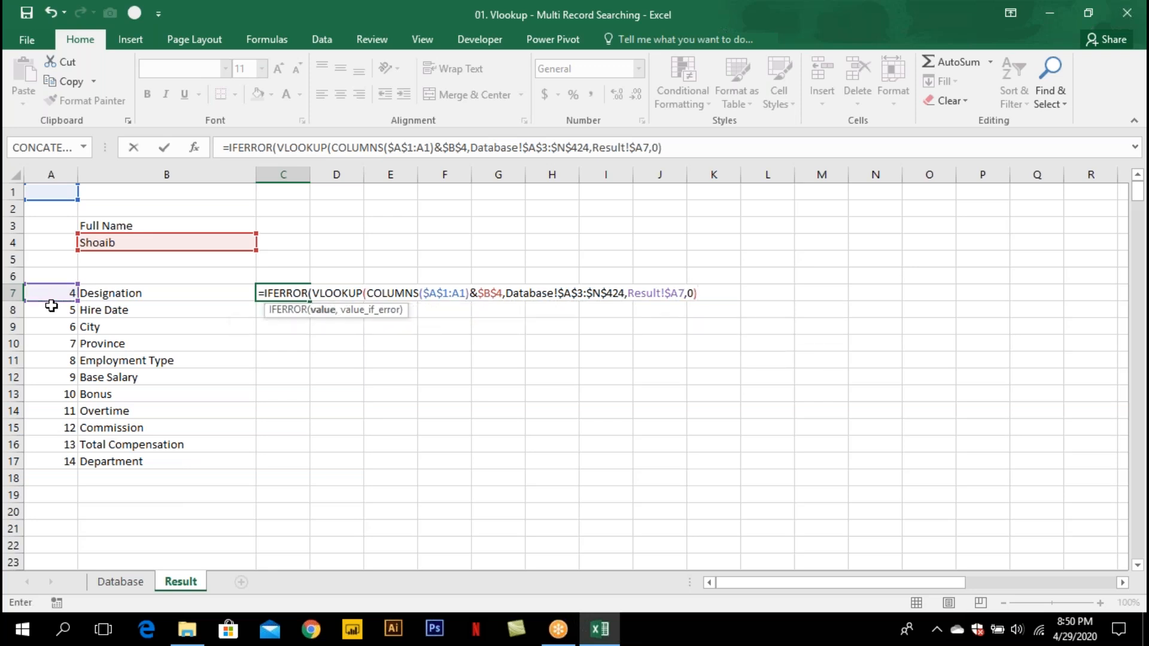
pyautogui.write(',"-")')
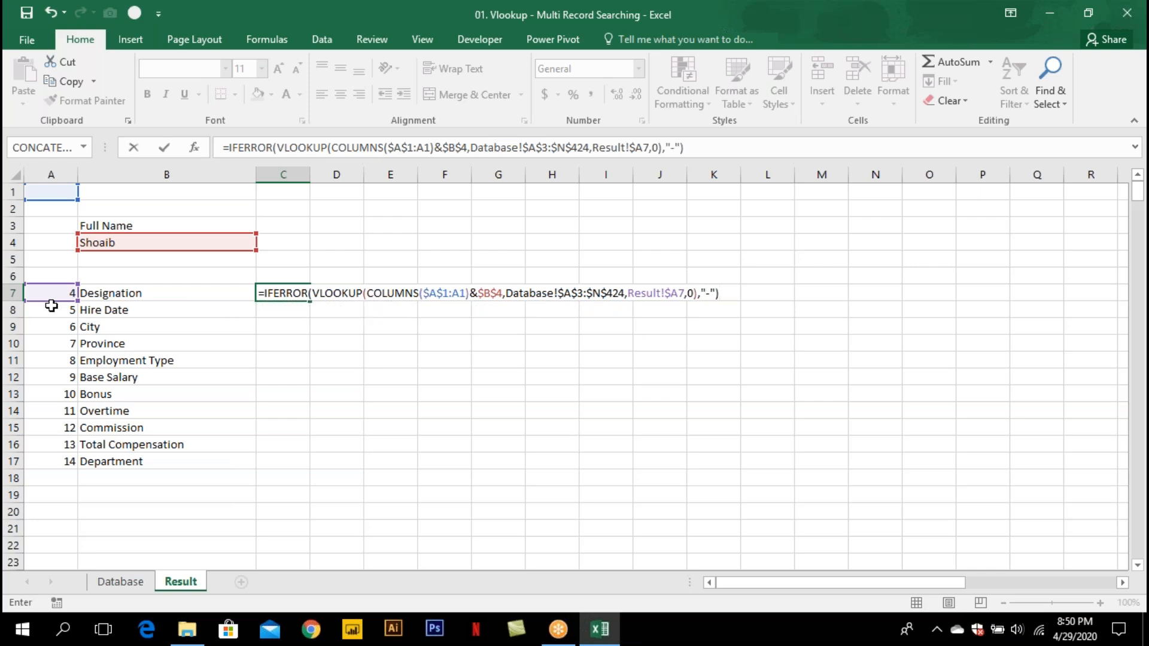
pyautogui.press('Return')
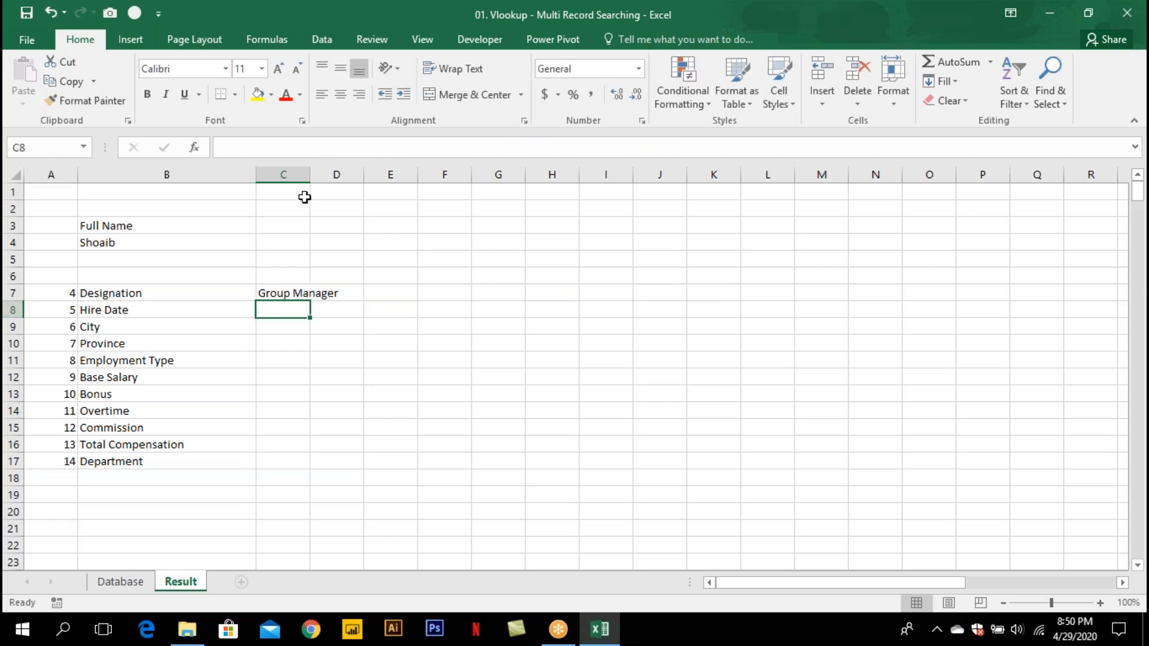
# Fill the C7 formula down to row 17 and across to column O.
pyautogui.click(287, 293)
pyautogui.moveTo(310, 301); pyautogui.dragTo(310, 301)
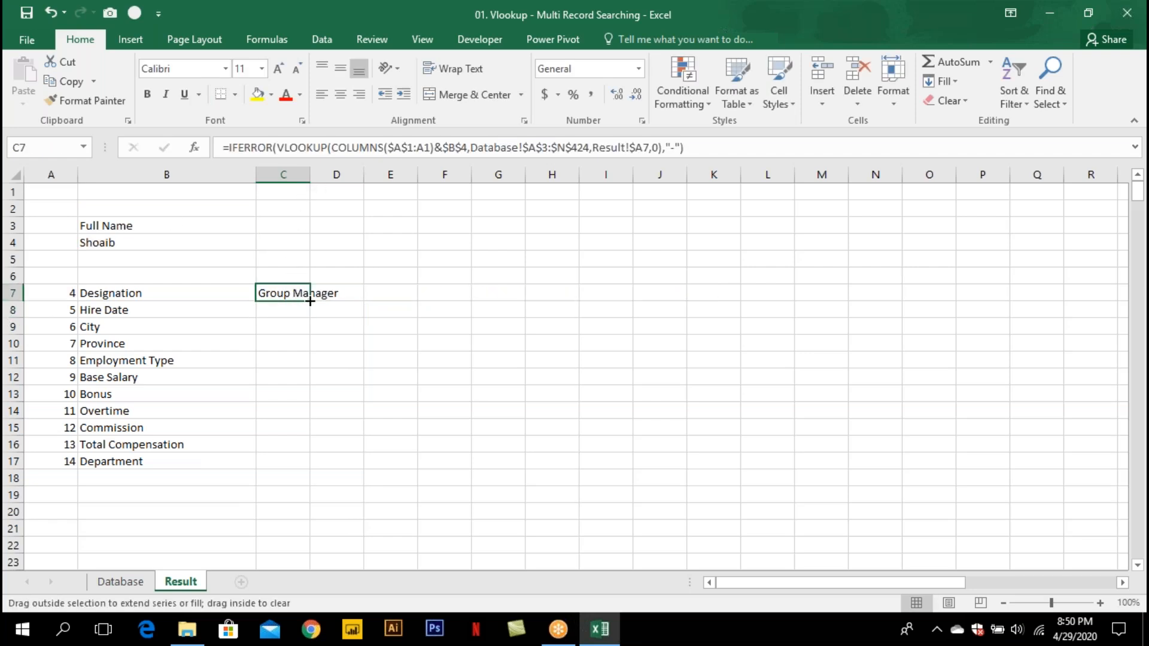
pyautogui.doubleClick(310, 301)
pyautogui.moveTo(311, 469); pyautogui.dragTo(937, 486)
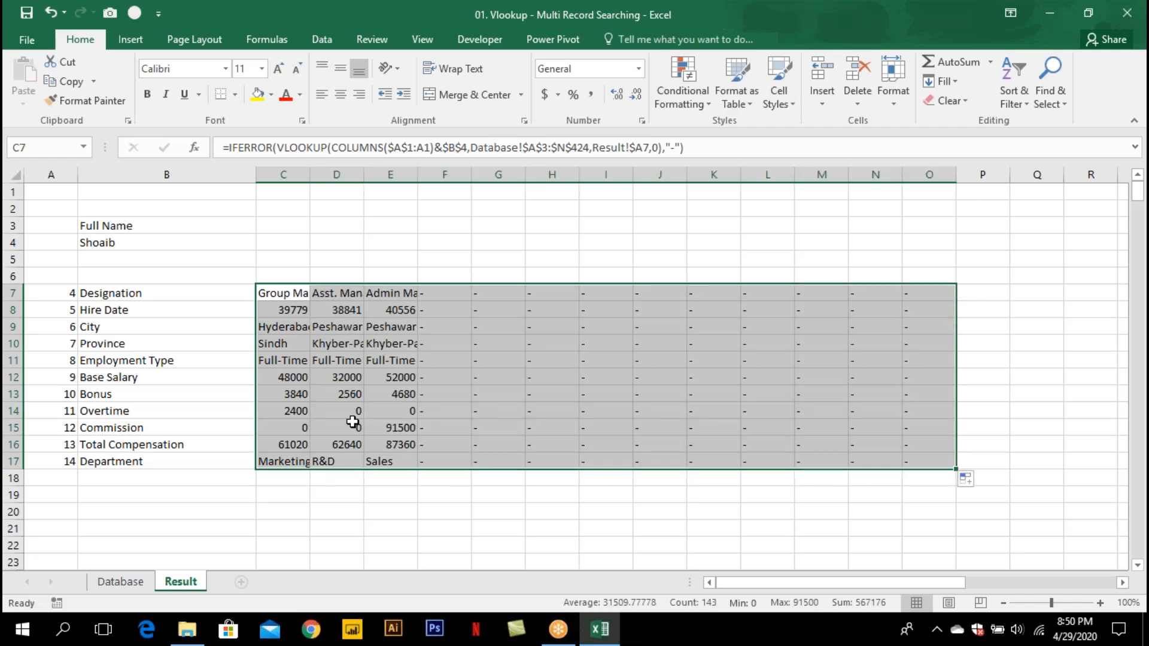
# Widen columns C through N together to fit the returned records.
pyautogui.moveTo(310, 174); pyautogui.dragTo(895, 197)
pyautogui.click(310, 256)
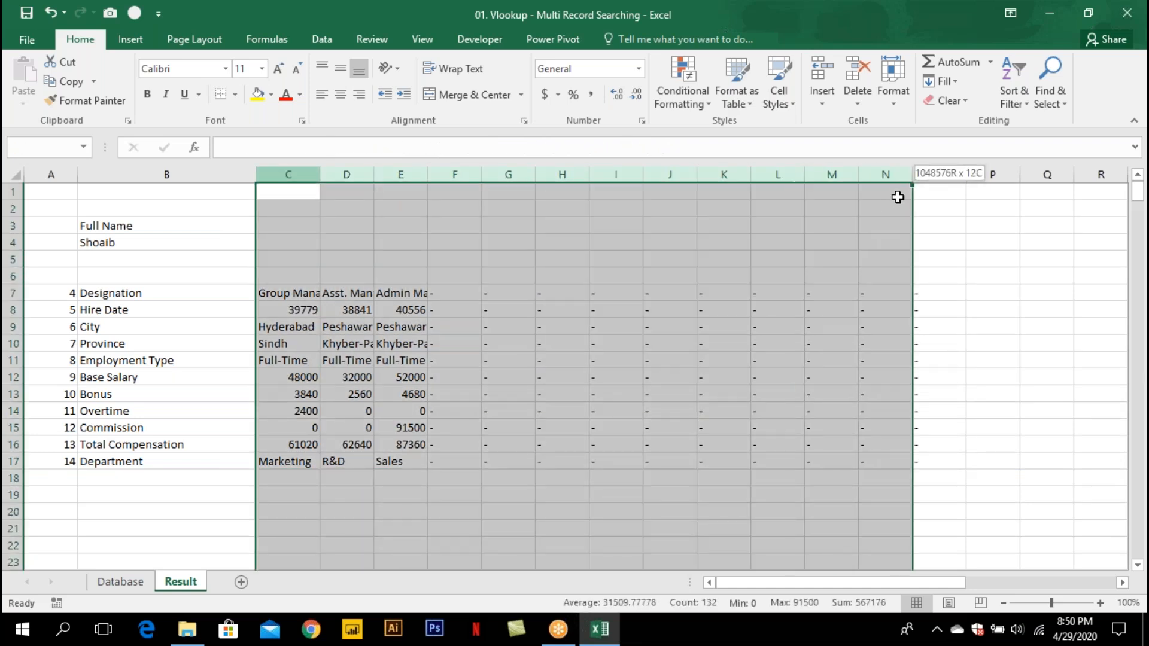
pyautogui.moveTo(320, 175); pyautogui.dragTo(357, 175)
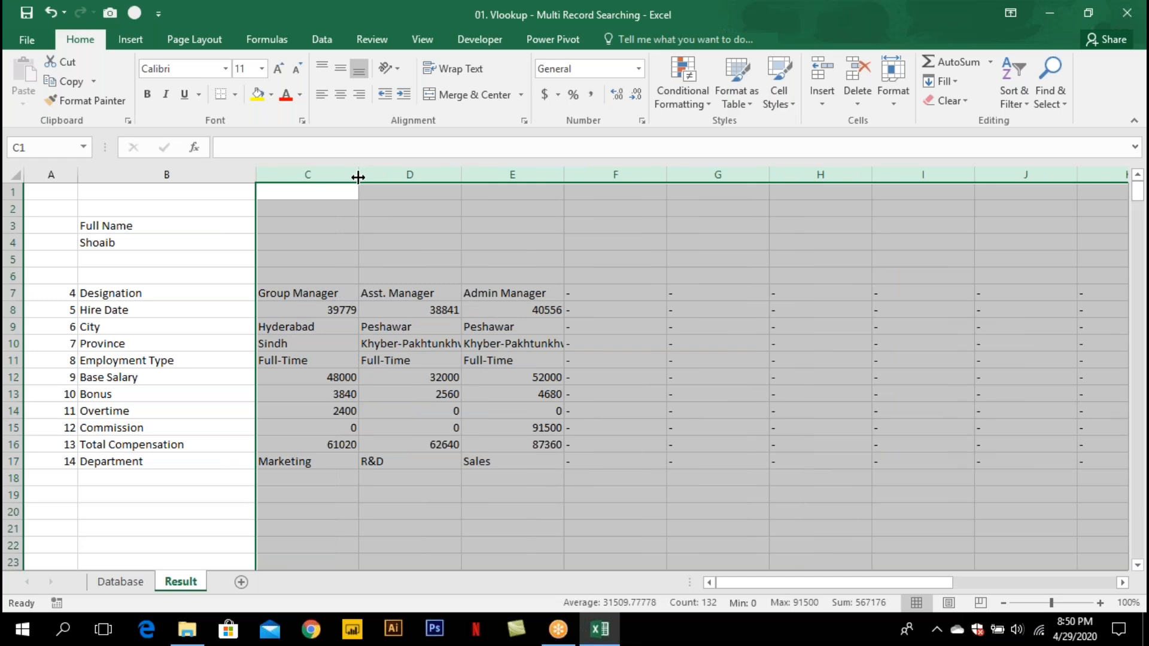
# Format the Hire Date results in row 8, from C8 across, as Short Date.
pyautogui.click(329, 294)
pyautogui.click(160, 237)
pyautogui.moveTo(305, 309); pyautogui.dragTo(1098, 309)
pyautogui.click(639, 68)
pyautogui.click(602, 234)
pyautogui.click(284, 345)
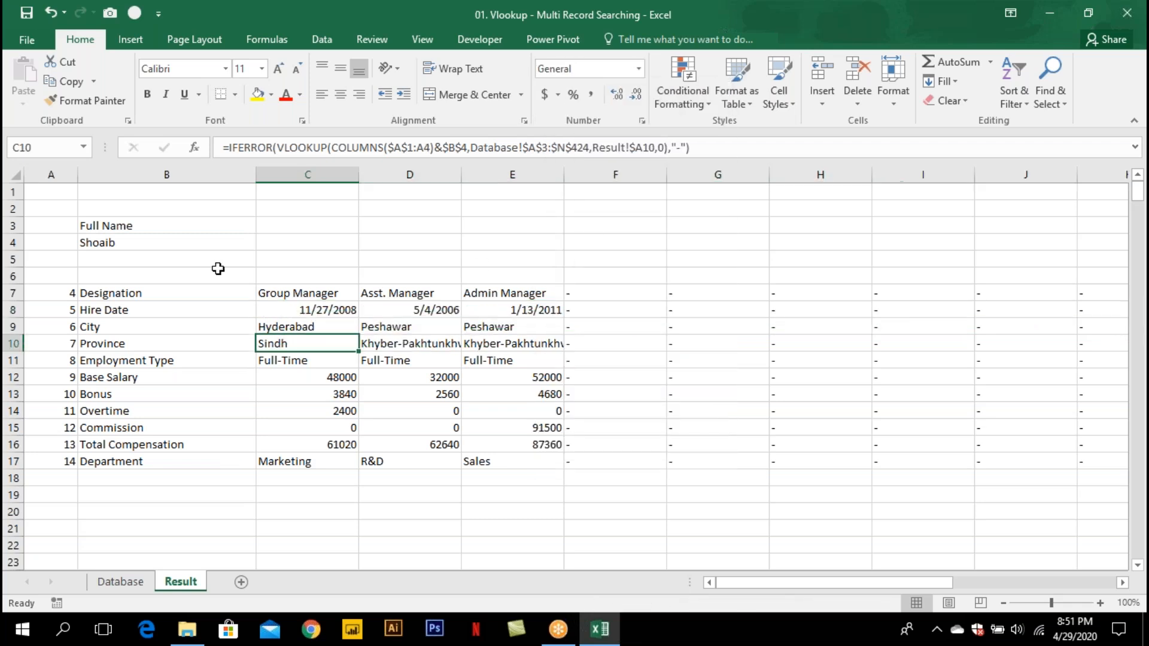
# Search the Database sheet's Combo filter list for the name selected in B4, cancel the filter and return to the Result sheet.
pyautogui.click(186, 242)
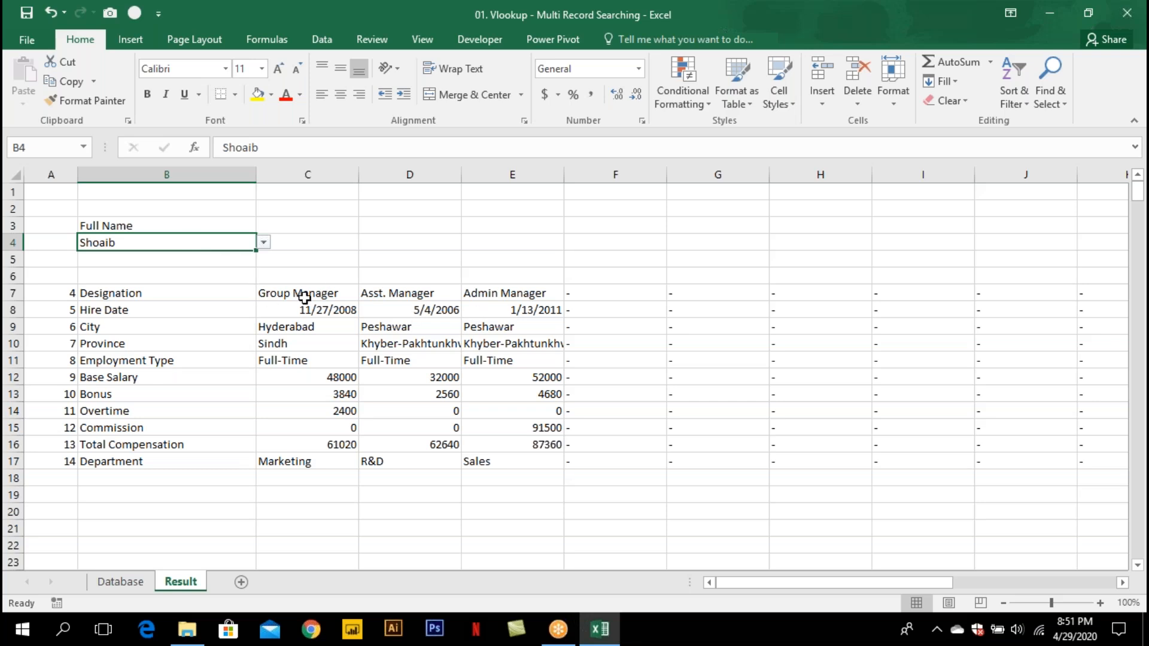
pyautogui.click(133, 586)
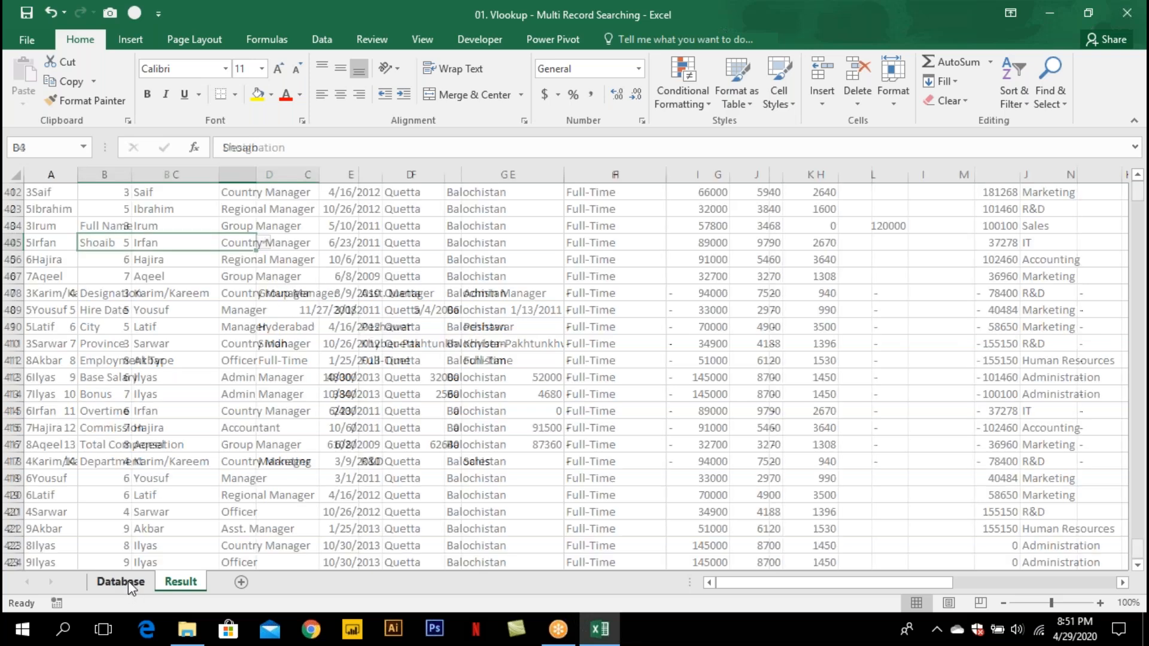
pyautogui.hotkey('ctrl', 'Up')
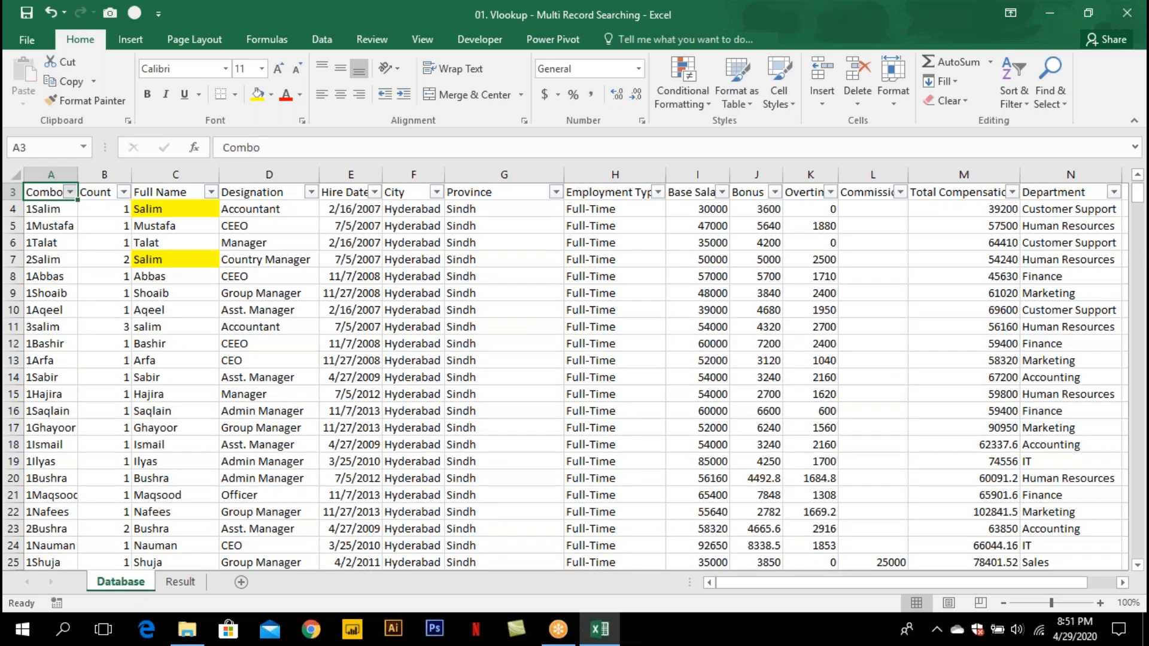
pyautogui.click(70, 192)
pyautogui.moveTo(82, 253)
pyautogui.click(89, 335)
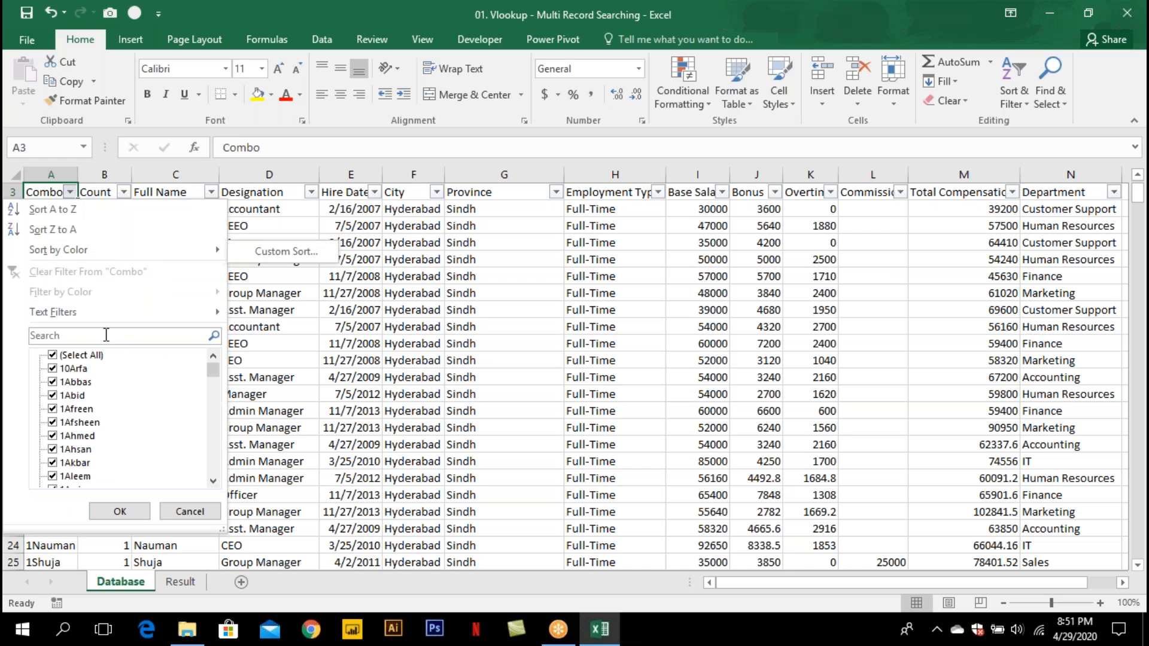
pyautogui.write('sho')
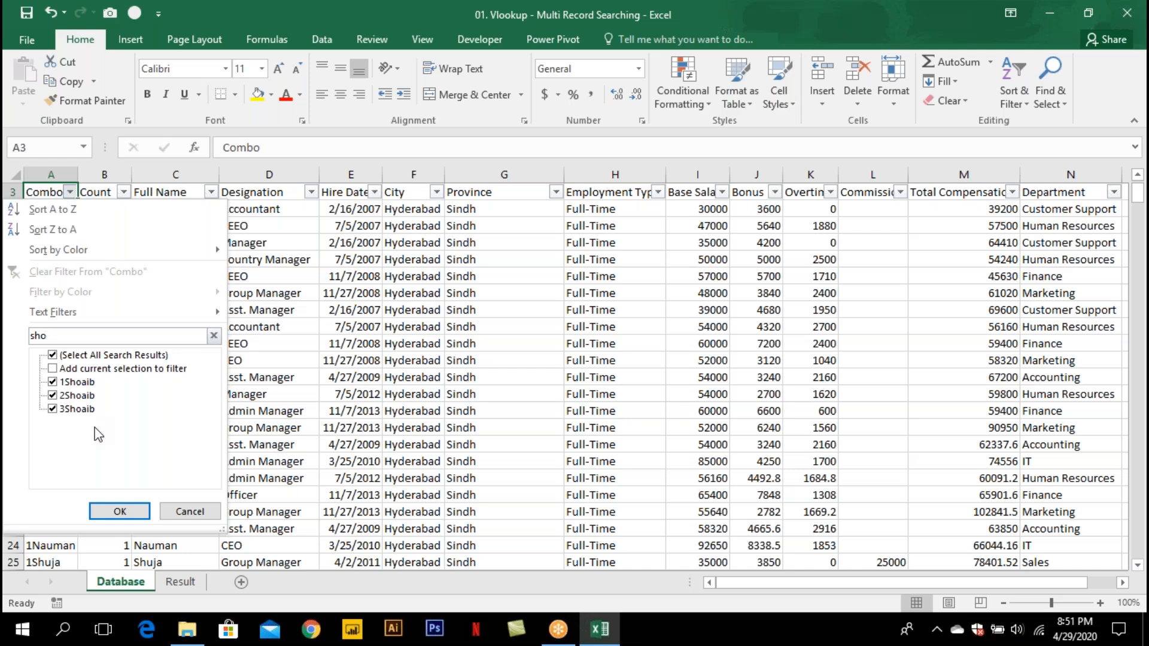
pyautogui.click(188, 511)
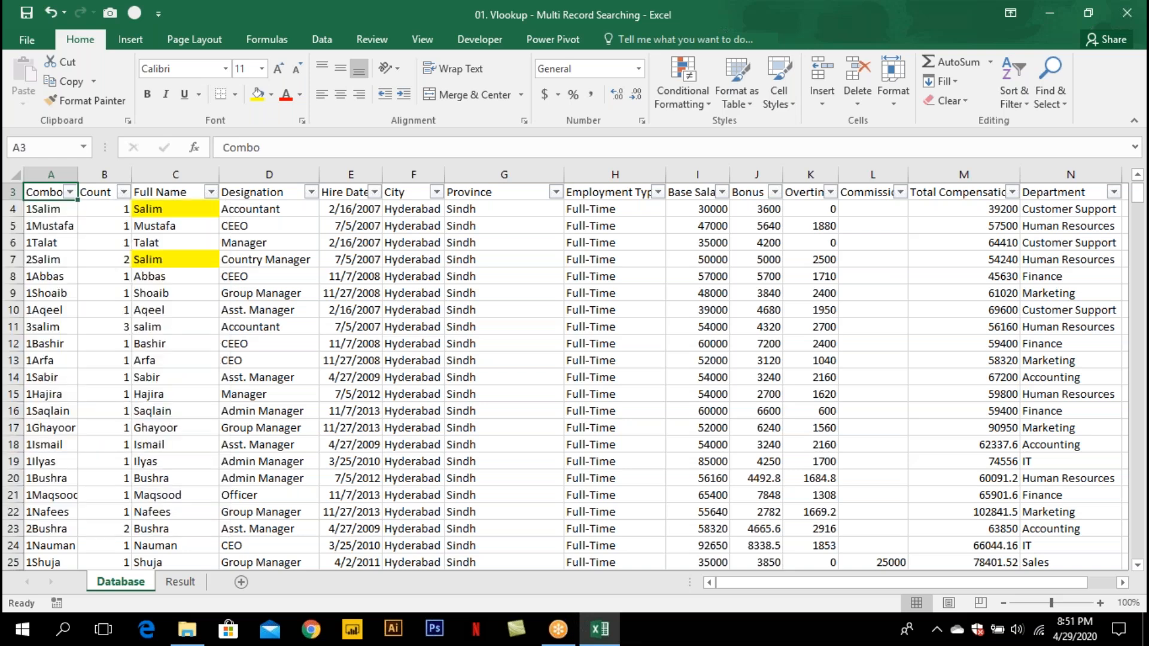
pyautogui.click(180, 581)
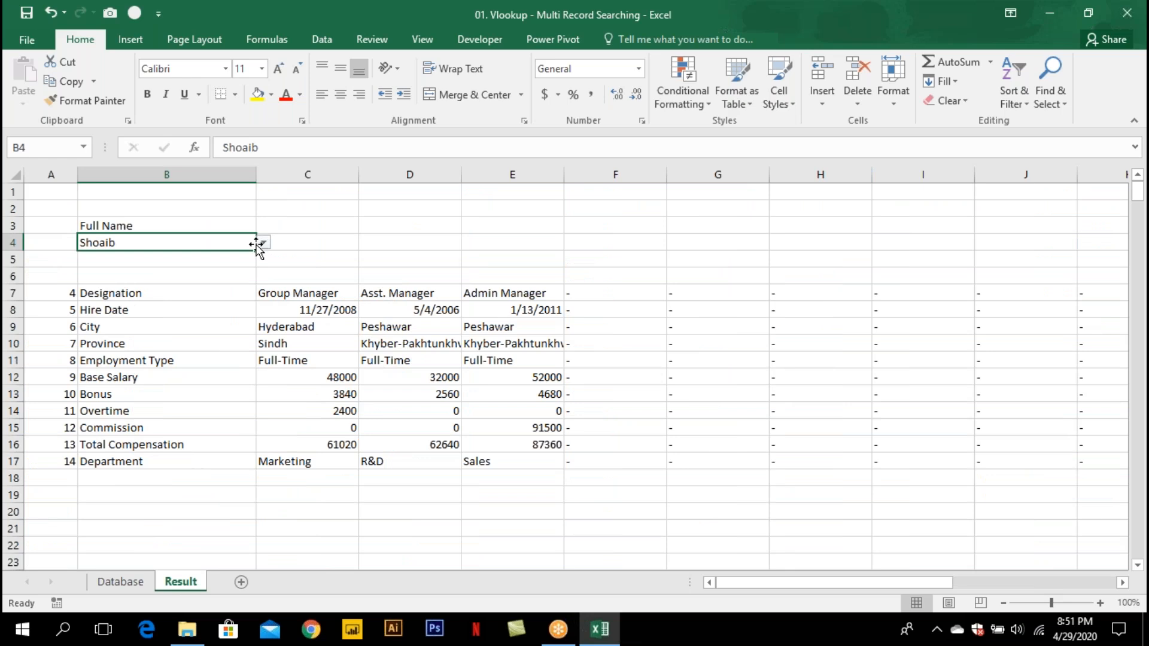
# Test the record lookup by choosing three different names in turn from the Full Name drop-down in B4.
pyautogui.click(263, 242)
pyautogui.click(240, 267)
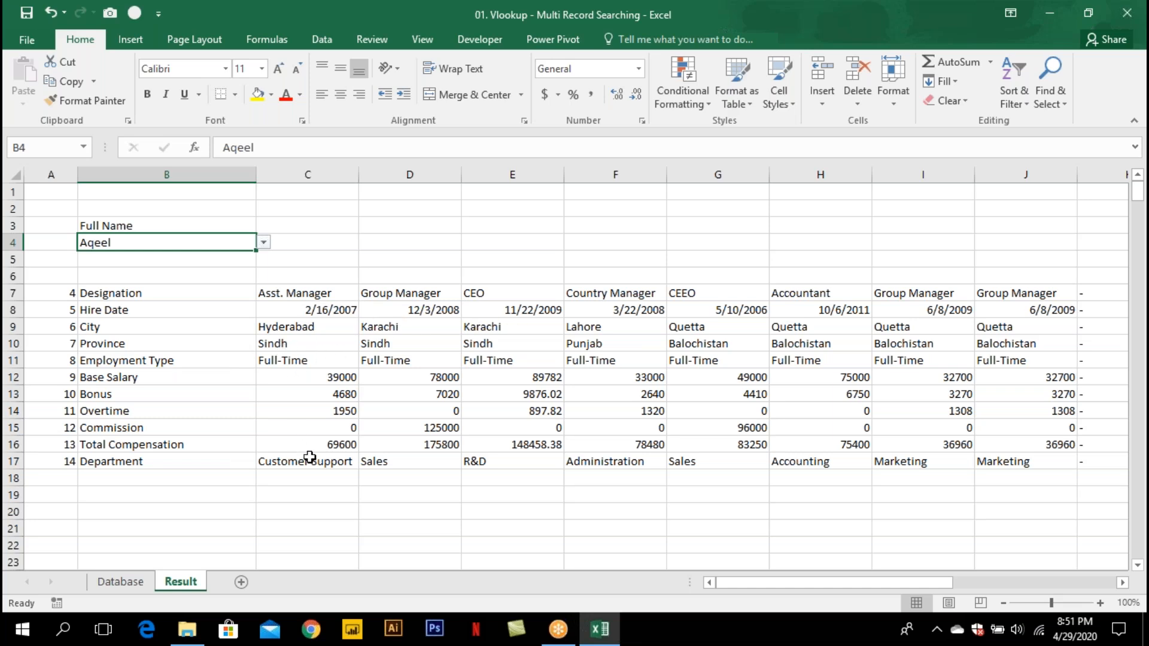
pyautogui.click(267, 244)
pyautogui.click(231, 278)
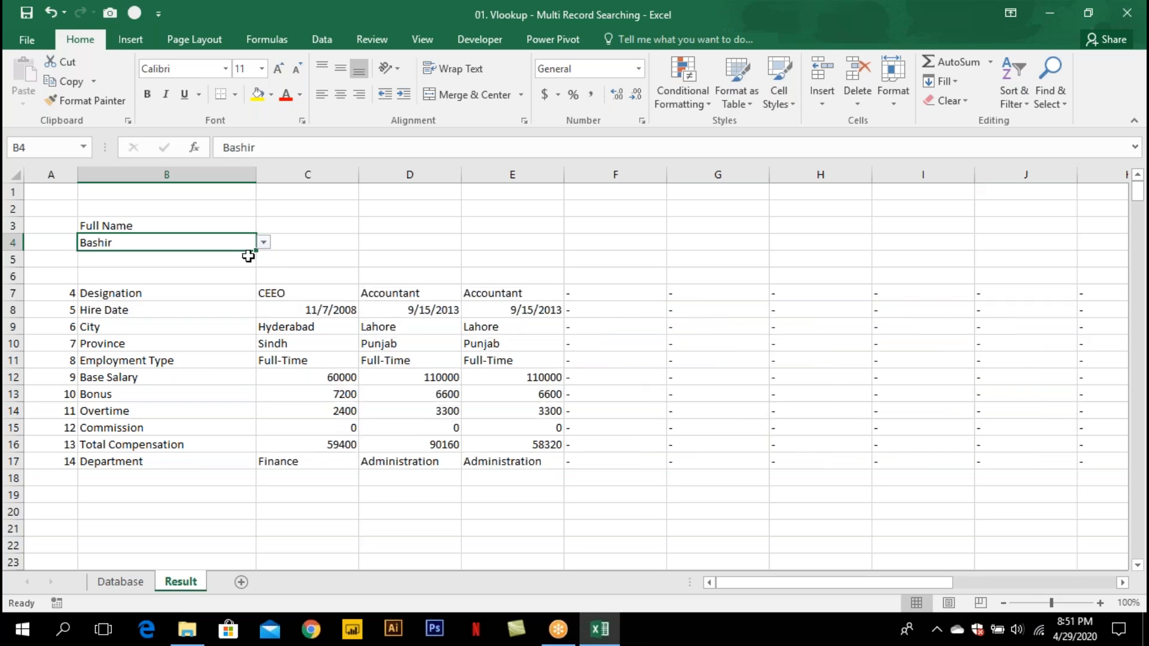
pyautogui.click(265, 243)
pyautogui.click(238, 279)
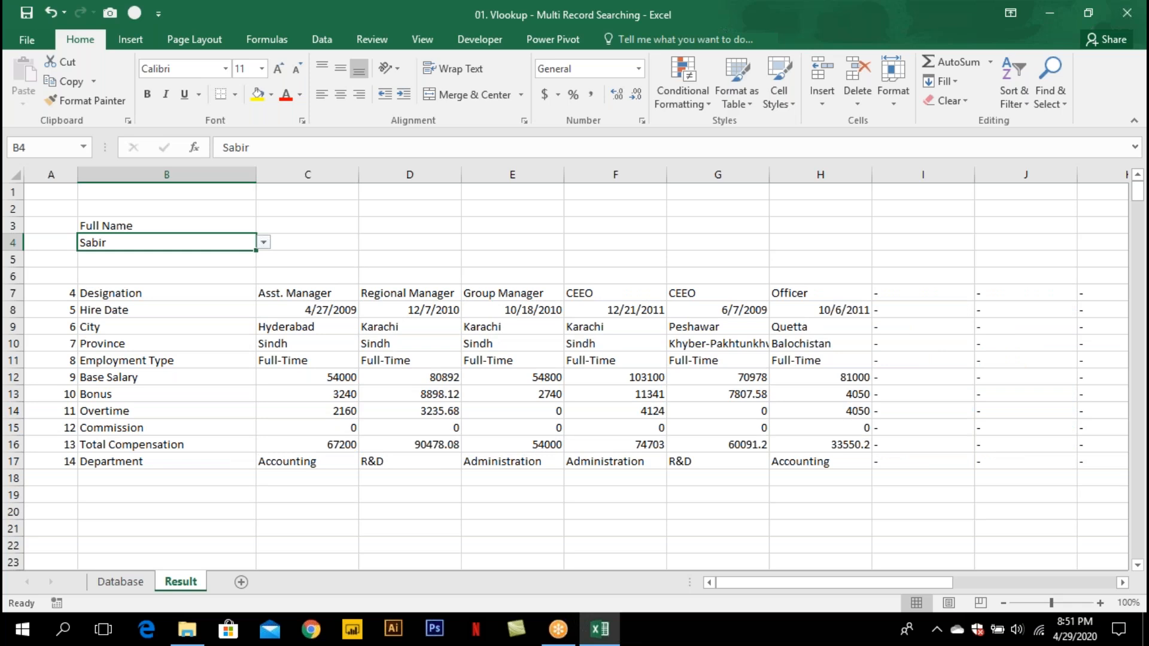
# In the C7 formula, replace the column index reference Result!$A7 with a MATCH function using $B7 as its lookup value.
pyautogui.doubleClick(294, 293)
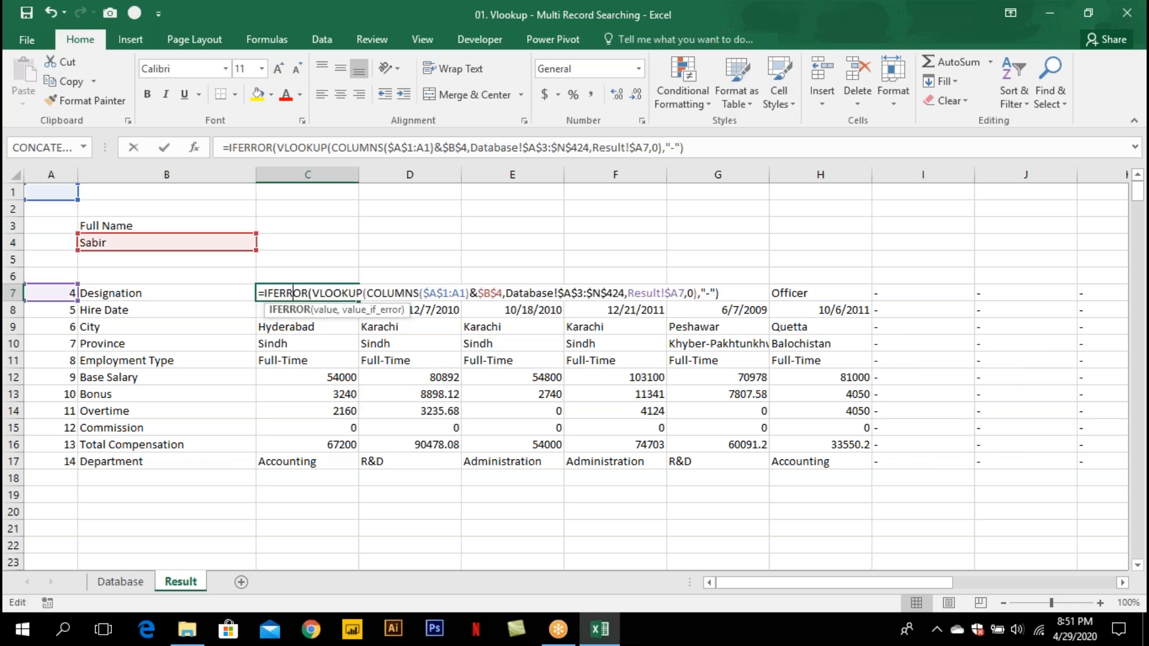
pyautogui.moveTo(631, 289); pyautogui.dragTo(681, 289)
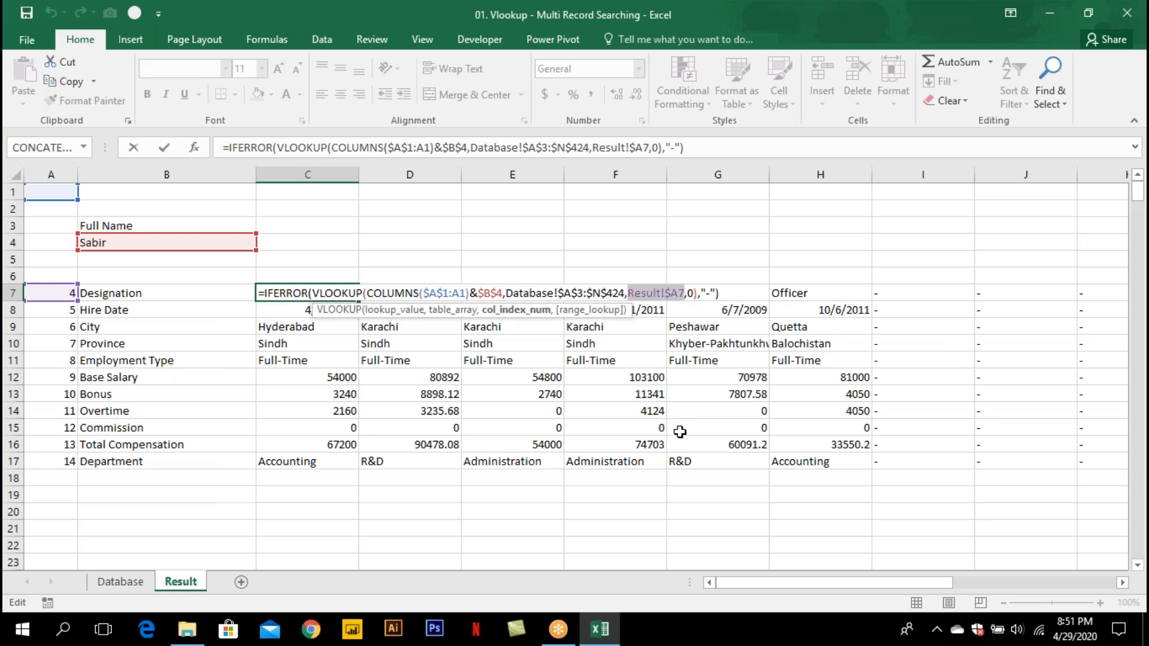
pyautogui.press('Delete')
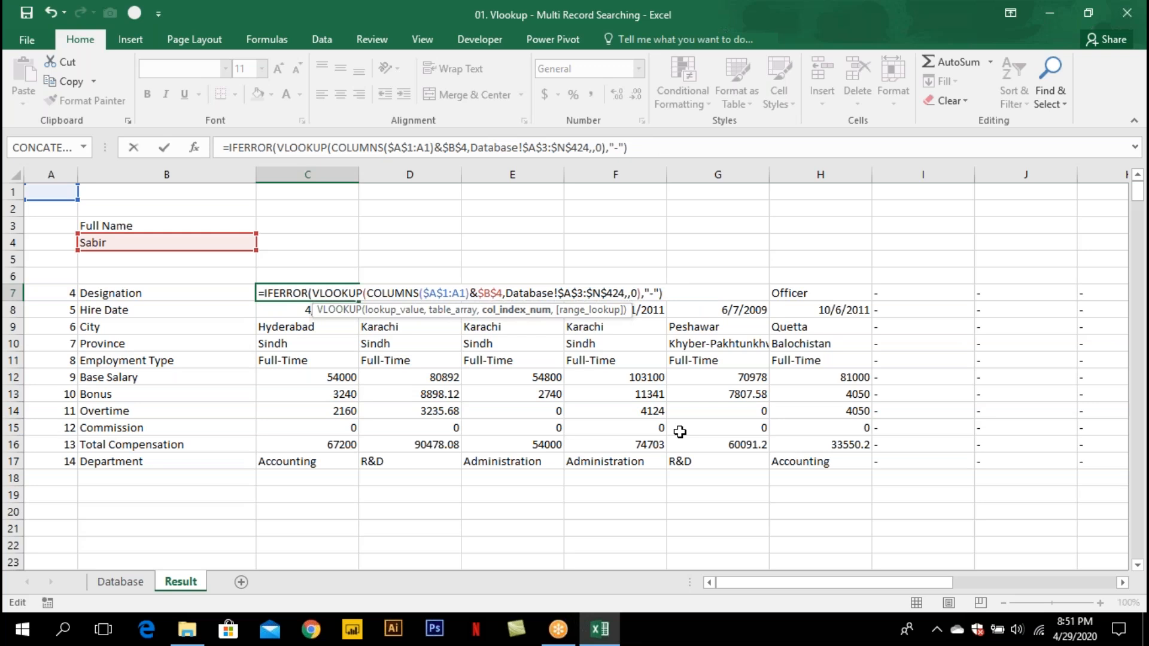
pyautogui.write('MATCH(')
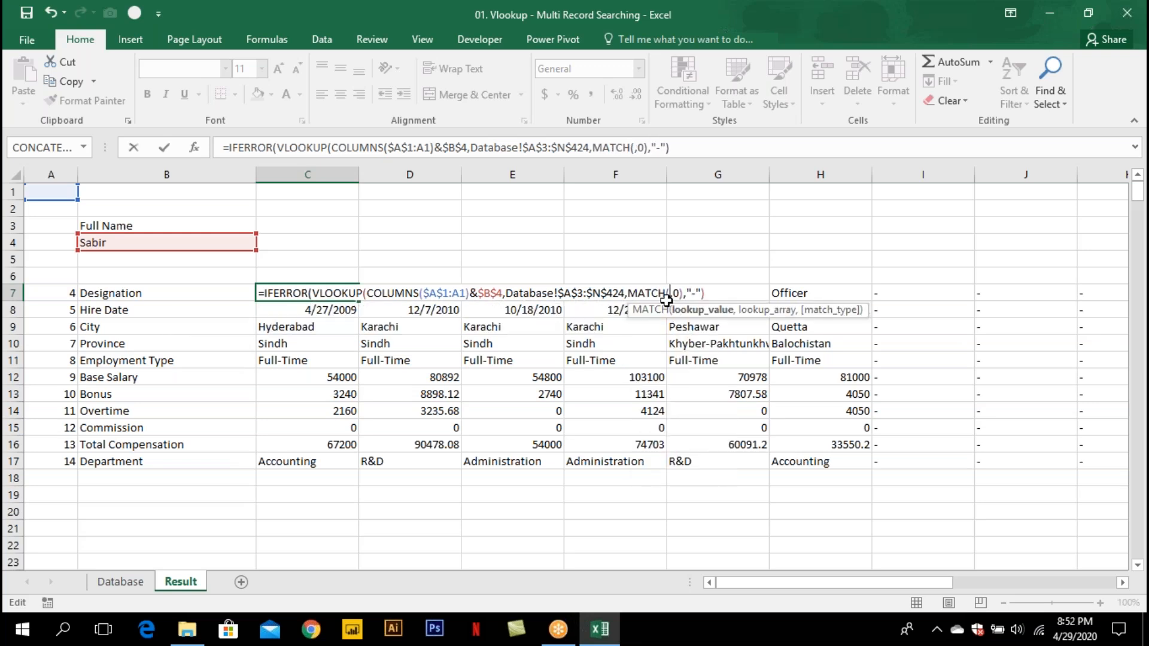
pyautogui.click(186, 294)
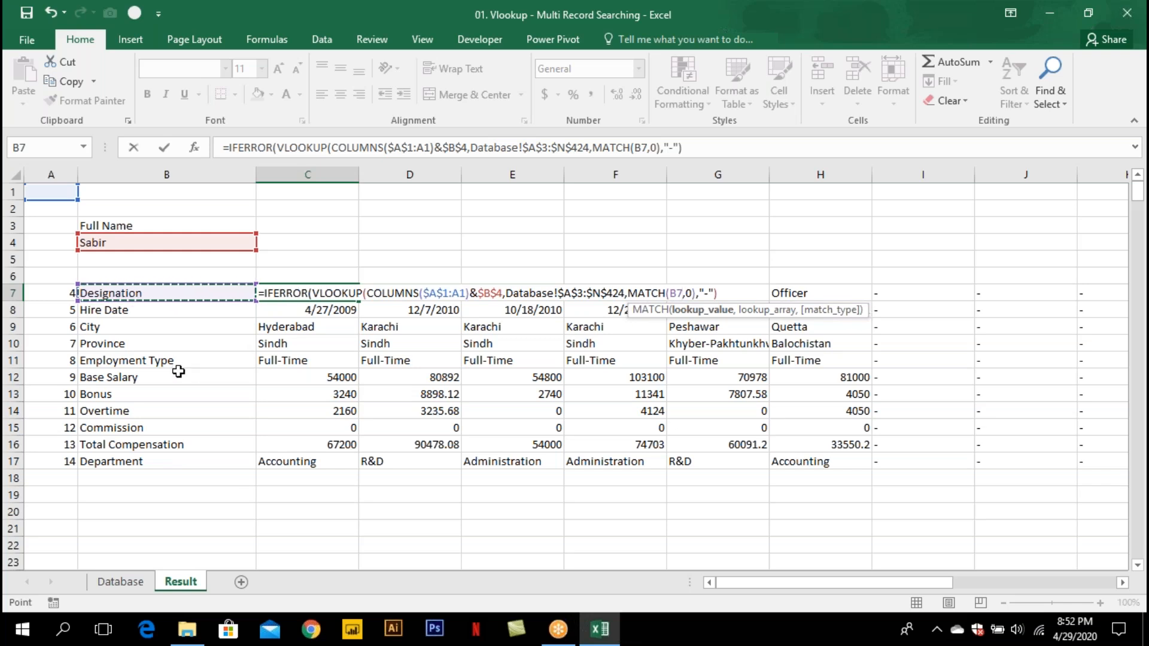
pyautogui.press('F4')
pyautogui.press('F4')
pyautogui.press('F4')
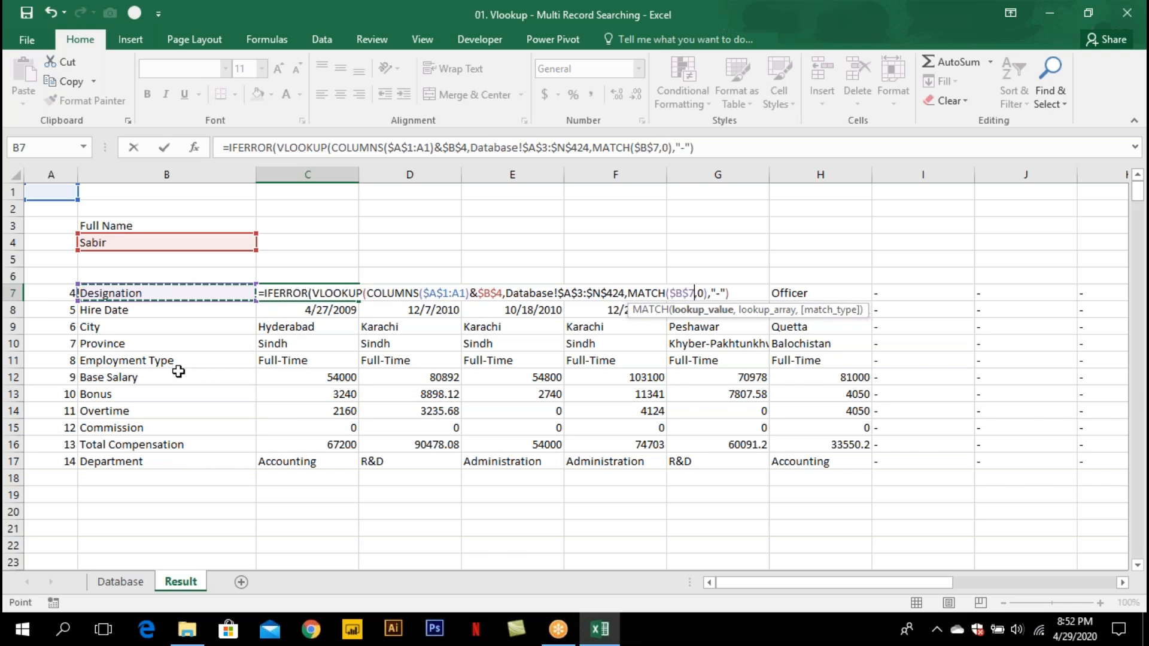
pyautogui.write(',')
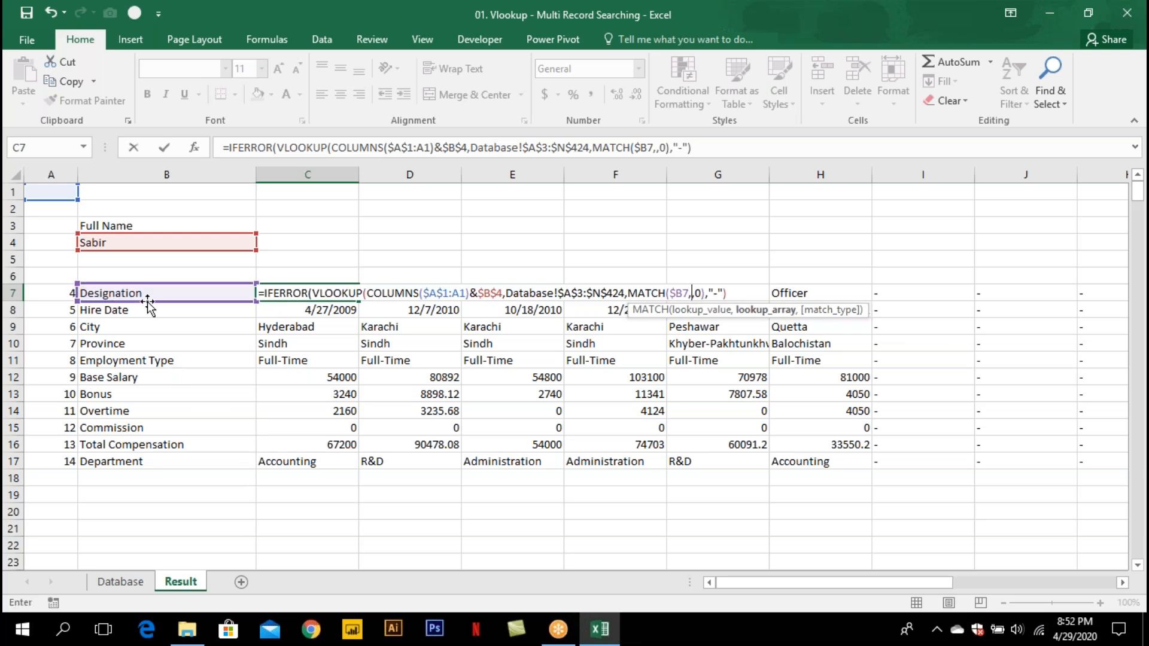
# Complete the MATCH in C7 with the header row Database!$A$3:$N$3 as lookup array and 0 as match type, and enter the formula.
pyautogui.click(133, 586)
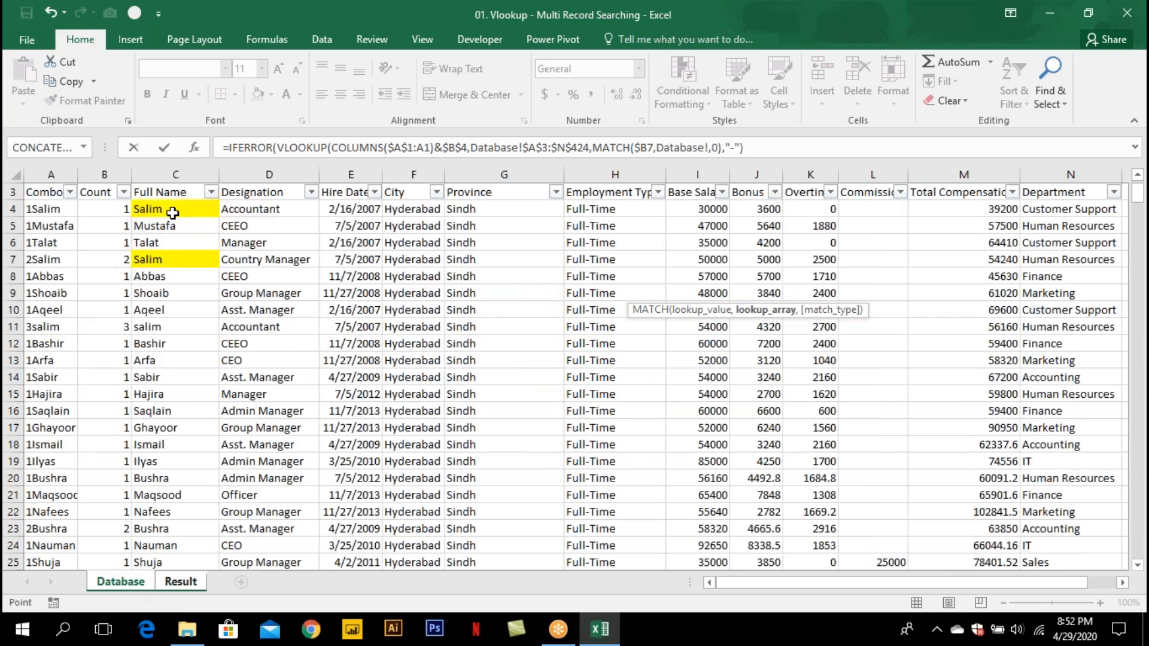
pyautogui.click(47, 191)
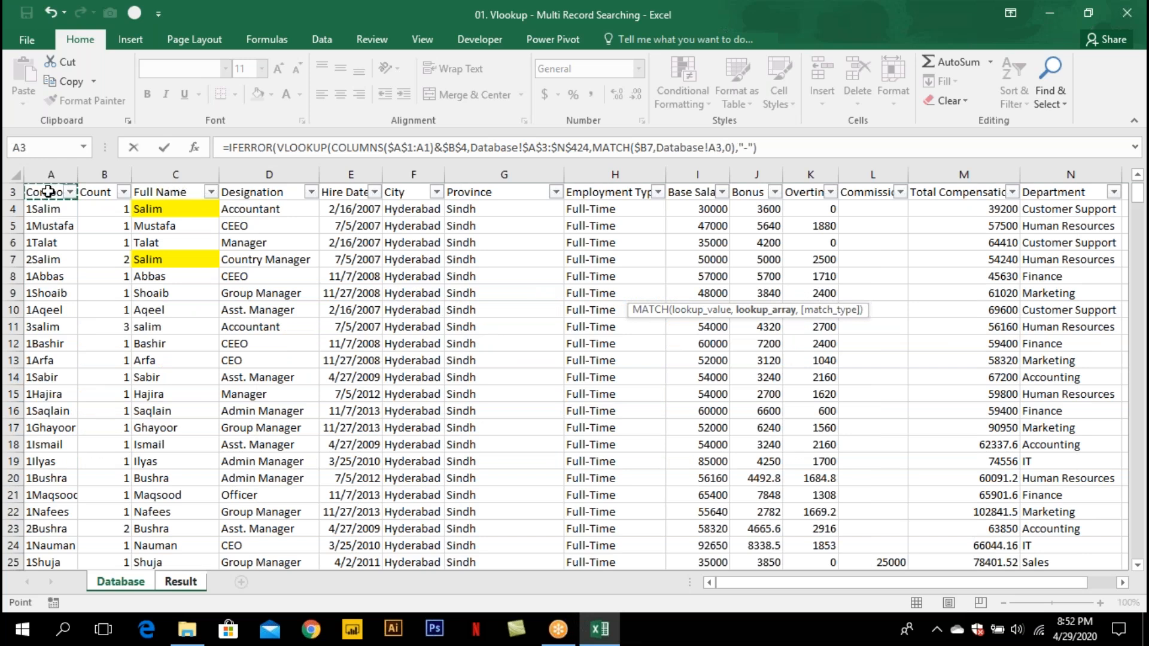
pyautogui.hotkey('ctrl', 'shift', 'Right')
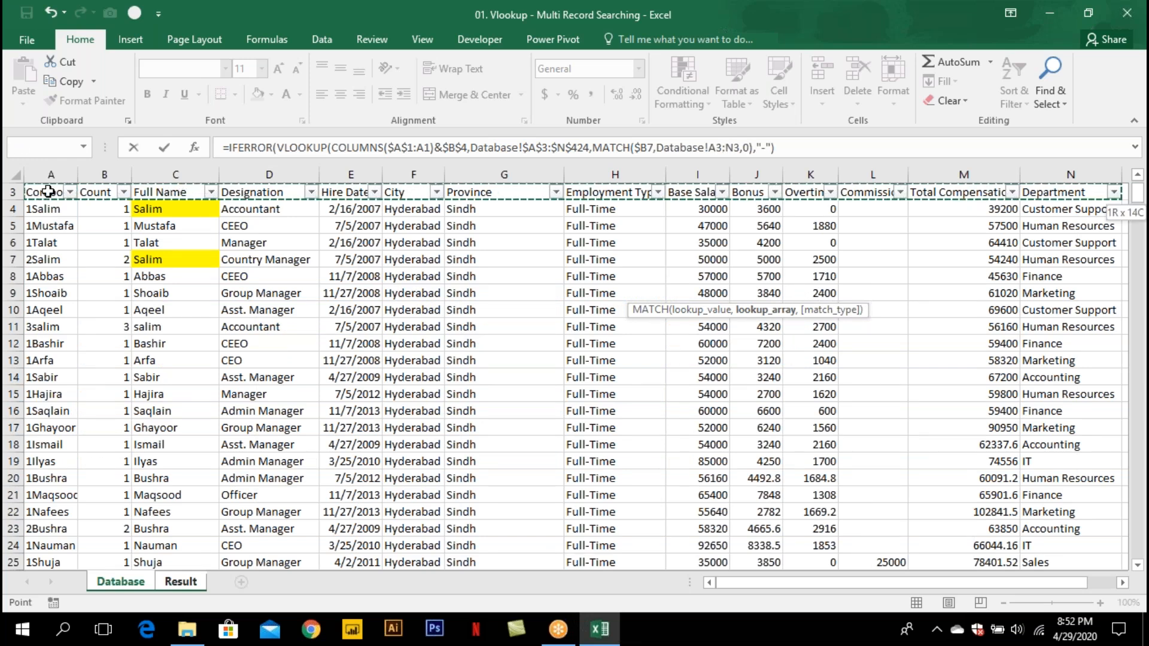
pyautogui.press('F4')
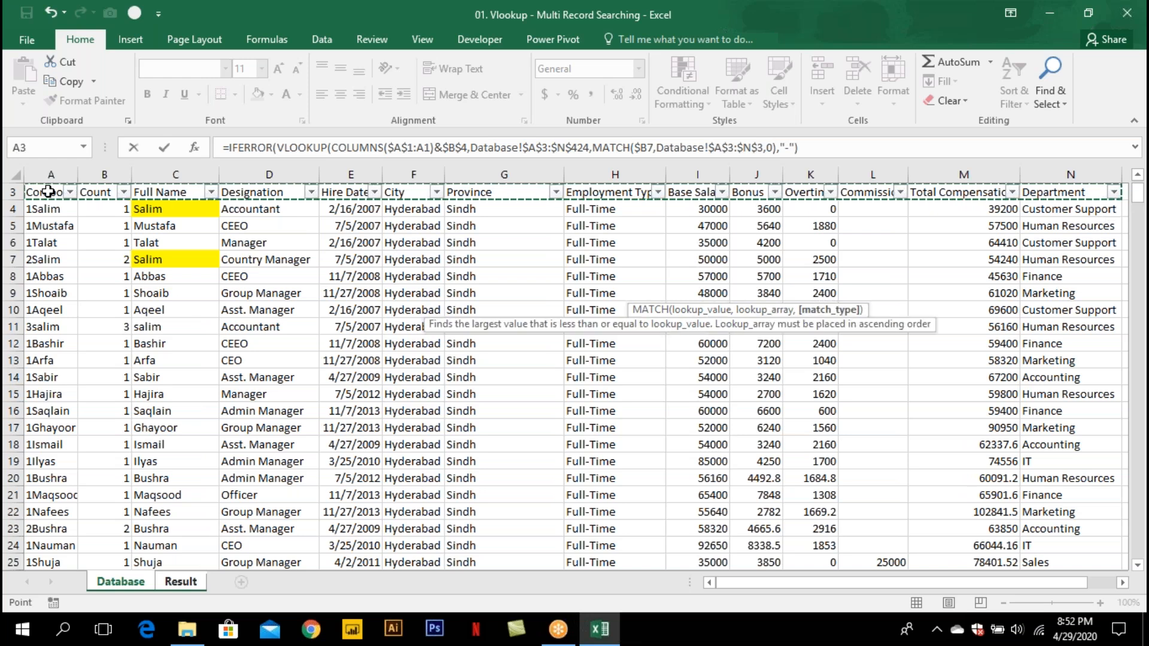
pyautogui.write(',0),')
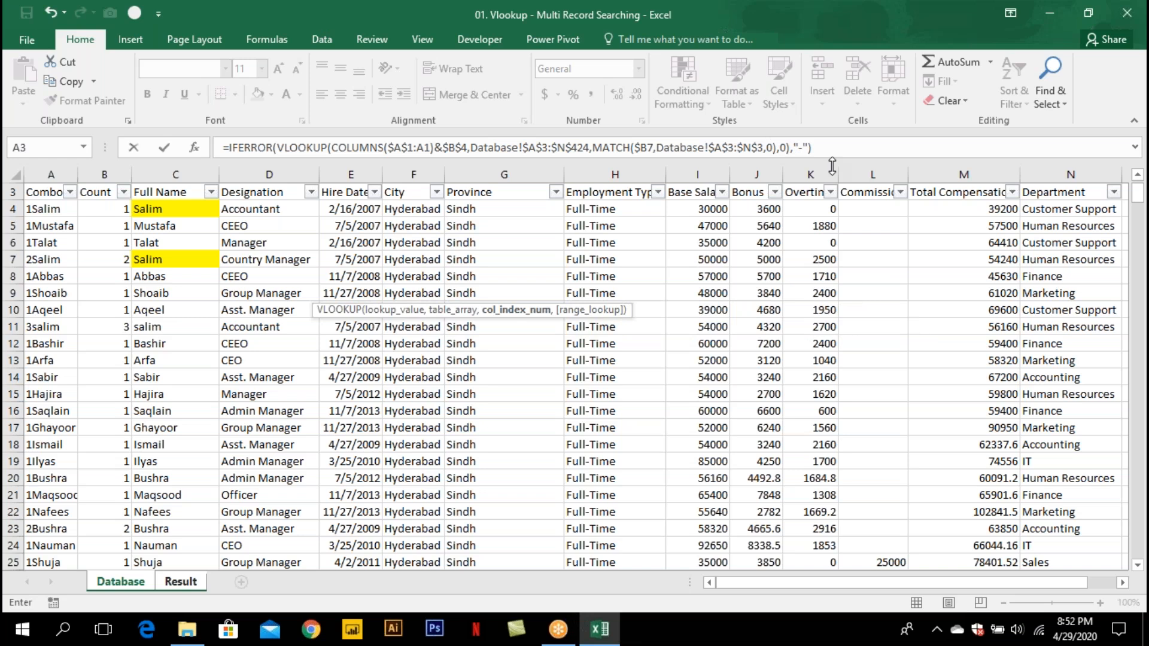
pyautogui.press('Return')
pyautogui.click(303, 292)
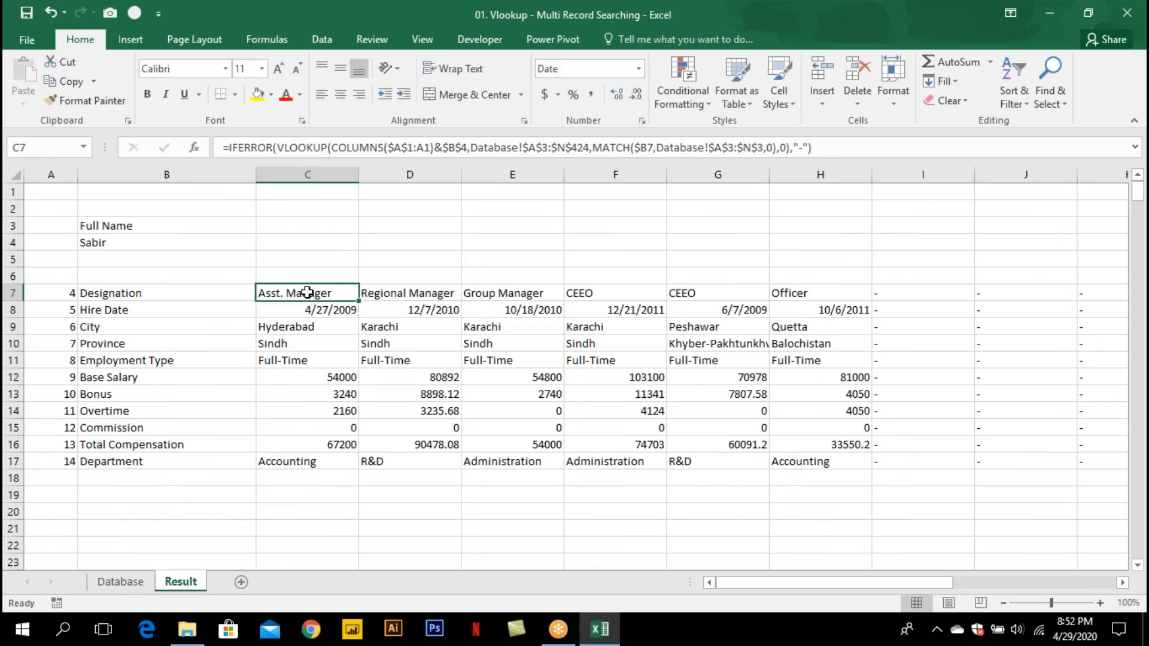
# Clear the column numbers in A7:A17 and fill the C7 formula down to row 17 and across to column J.
pyautogui.moveTo(71, 289); pyautogui.dragTo(61, 471)
pyautogui.press('Delete')
pyautogui.click(339, 294)
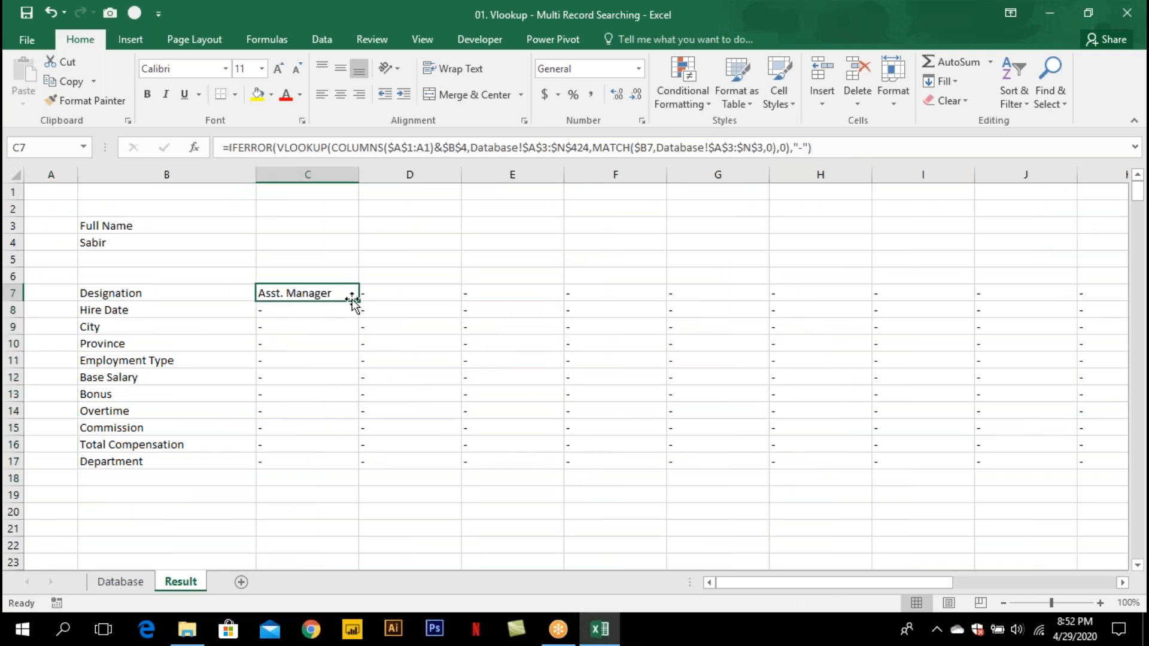
pyautogui.doubleClick(357, 301)
pyautogui.moveTo(358, 469)
pyautogui.mouseDown()
pyautogui.moveTo(1052, 470)
pyautogui.moveTo(1100, 466)
pyautogui.moveTo(1103, 453)
pyautogui.mouseUp()
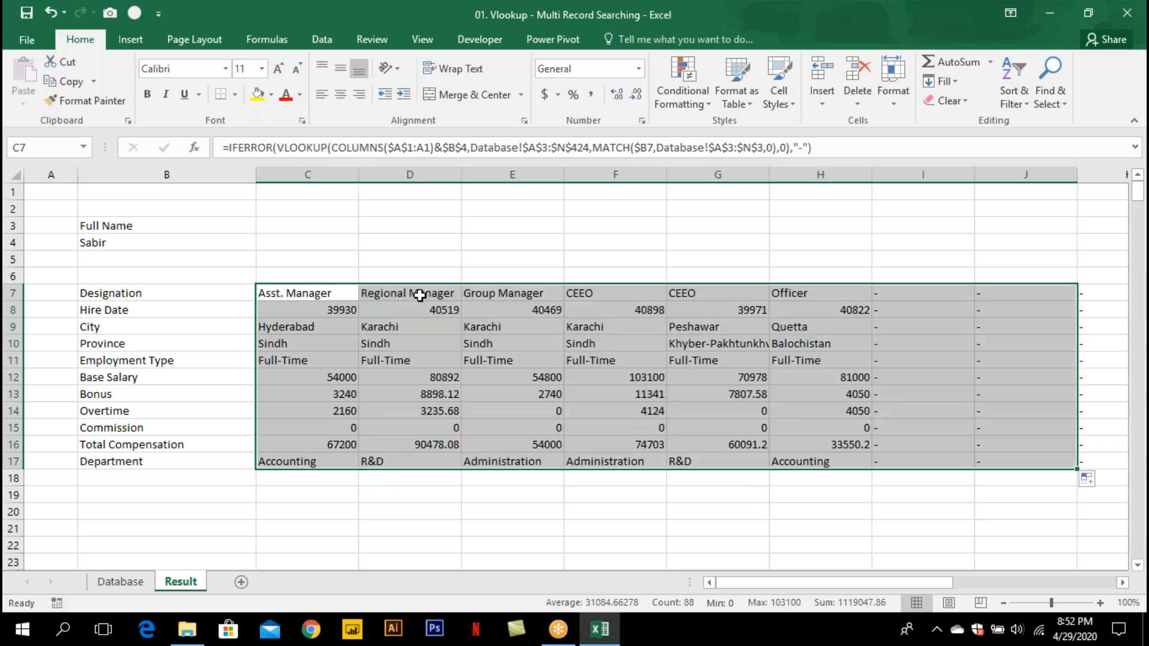
# Test the MATCH-based lookup by choosing a different name from the Full Name drop-down in B4.
pyautogui.click(201, 241)
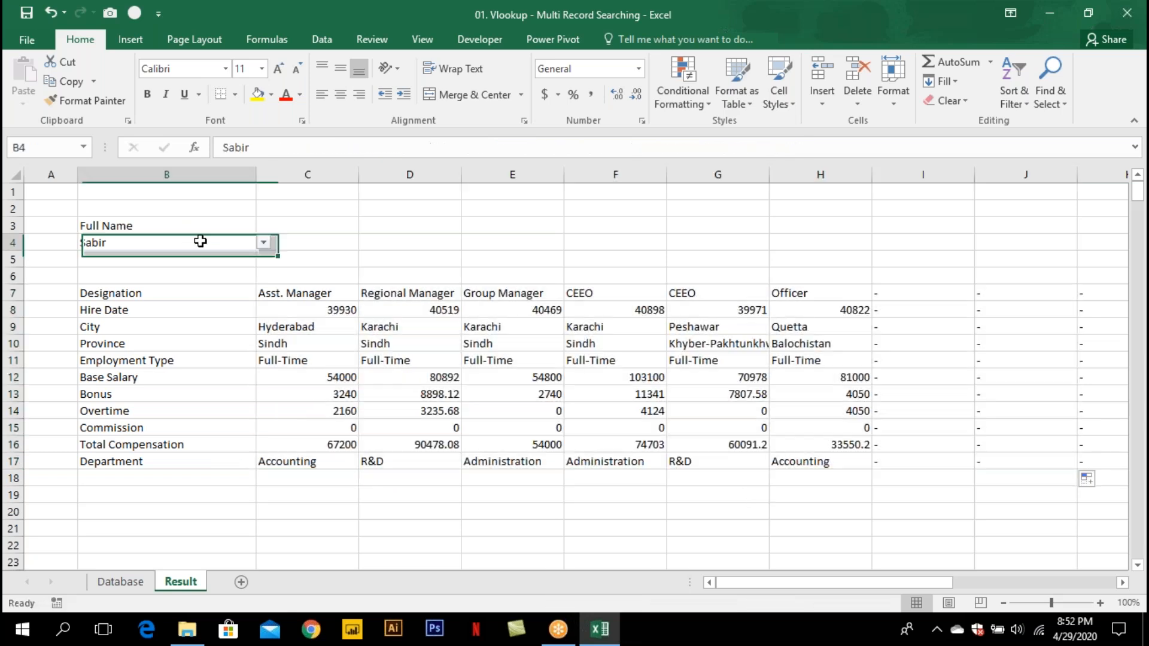
pyautogui.click(263, 242)
pyautogui.click(234, 266)
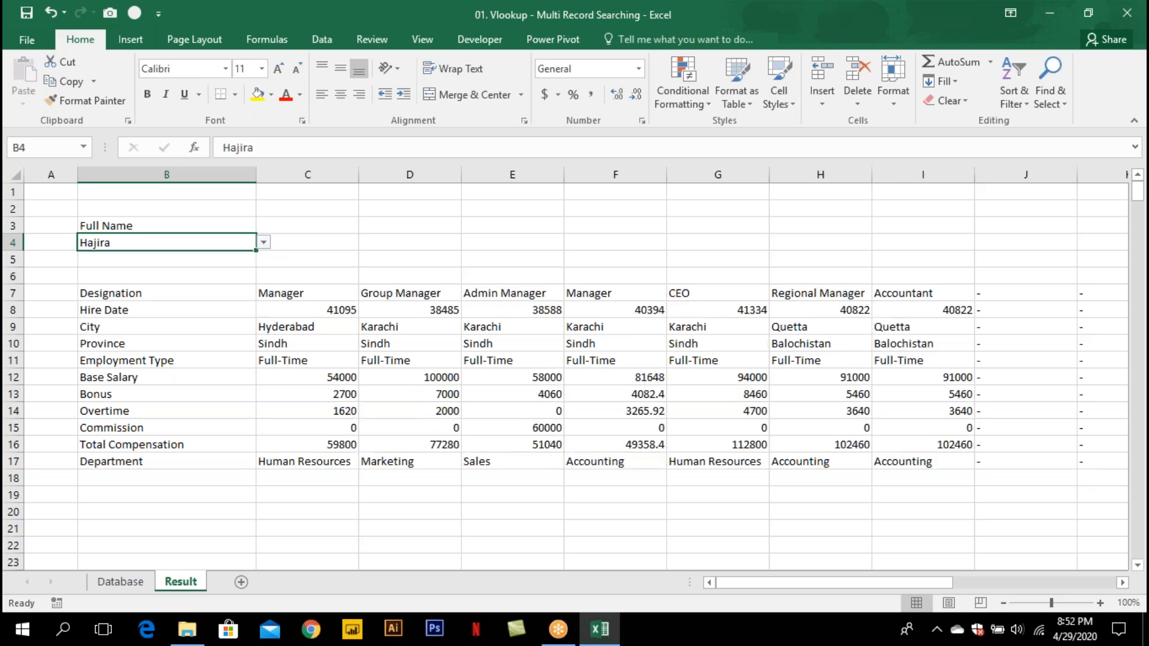
# Format the Hire Date results in row 8, from C8 across, as Short Date again.
pyautogui.click(350, 314)
pyautogui.moveTo(457, 316); pyautogui.dragTo(1090, 311)
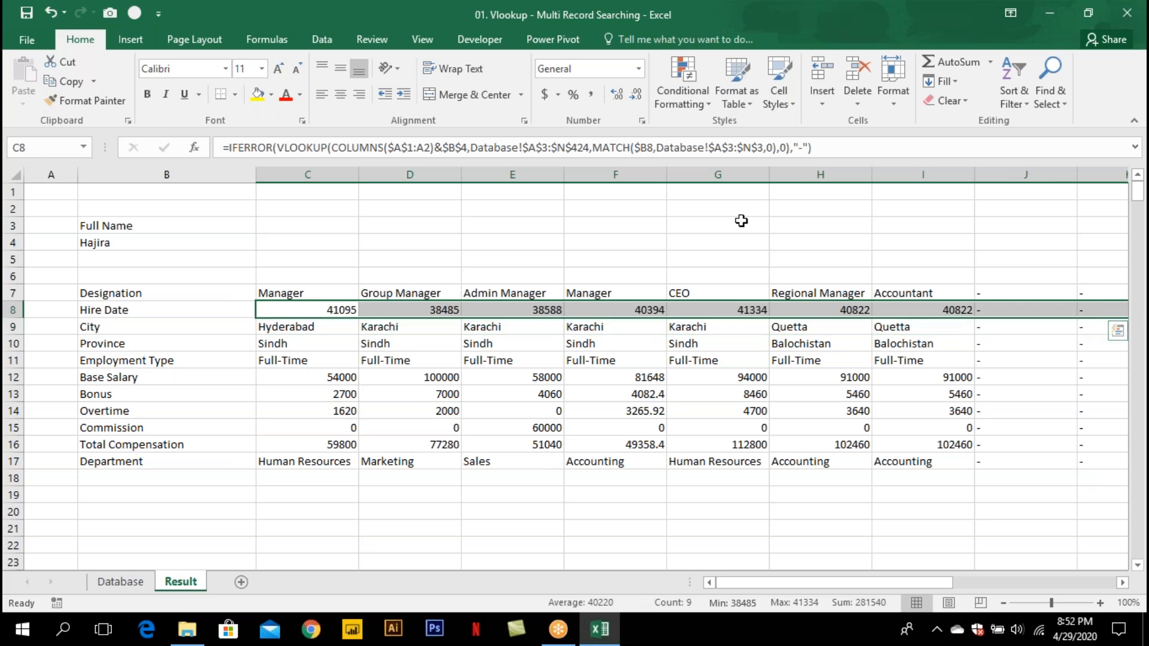
pyautogui.click(638, 68)
pyautogui.click(635, 241)
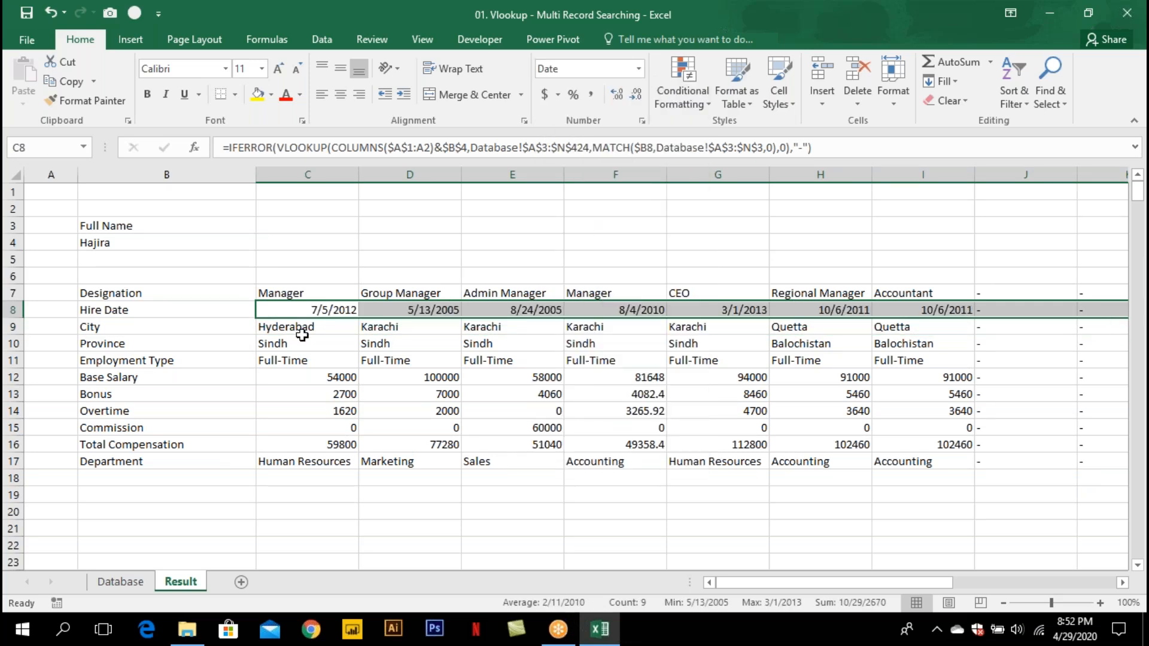
# Choose another name from the Full Name drop-down in B4 and inspect the formula behind the Employment Type result in C11.
pyautogui.click(187, 246)
pyautogui.click(263, 242)
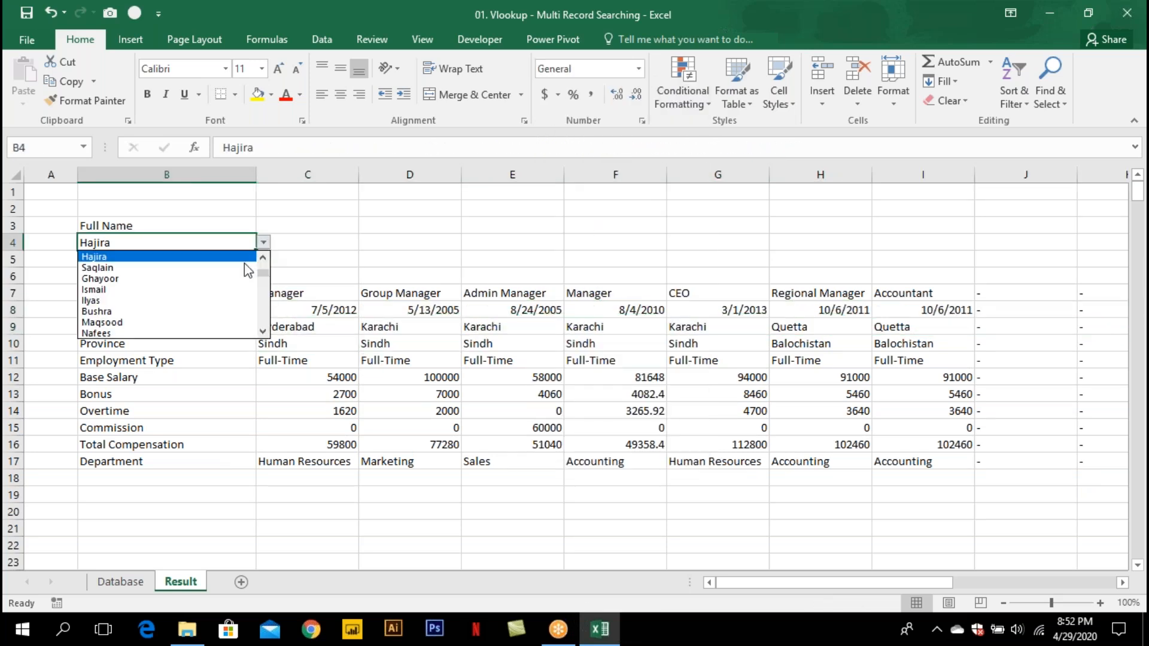
pyautogui.click(226, 323)
pyautogui.click(300, 359)
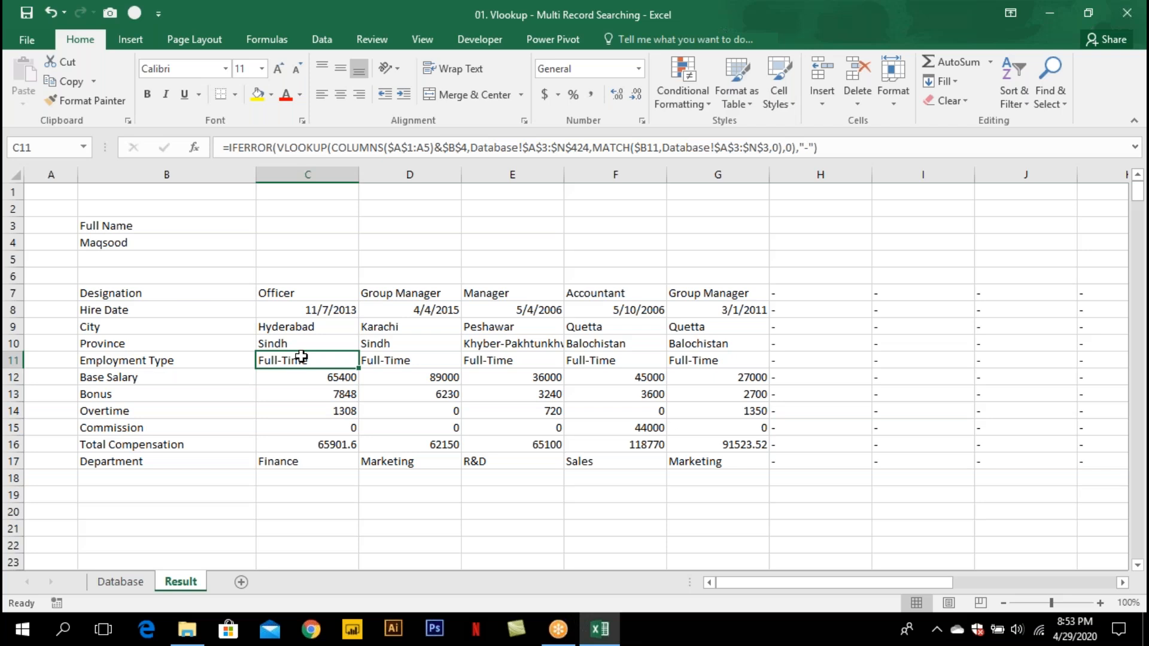
pyautogui.click(511, 241)
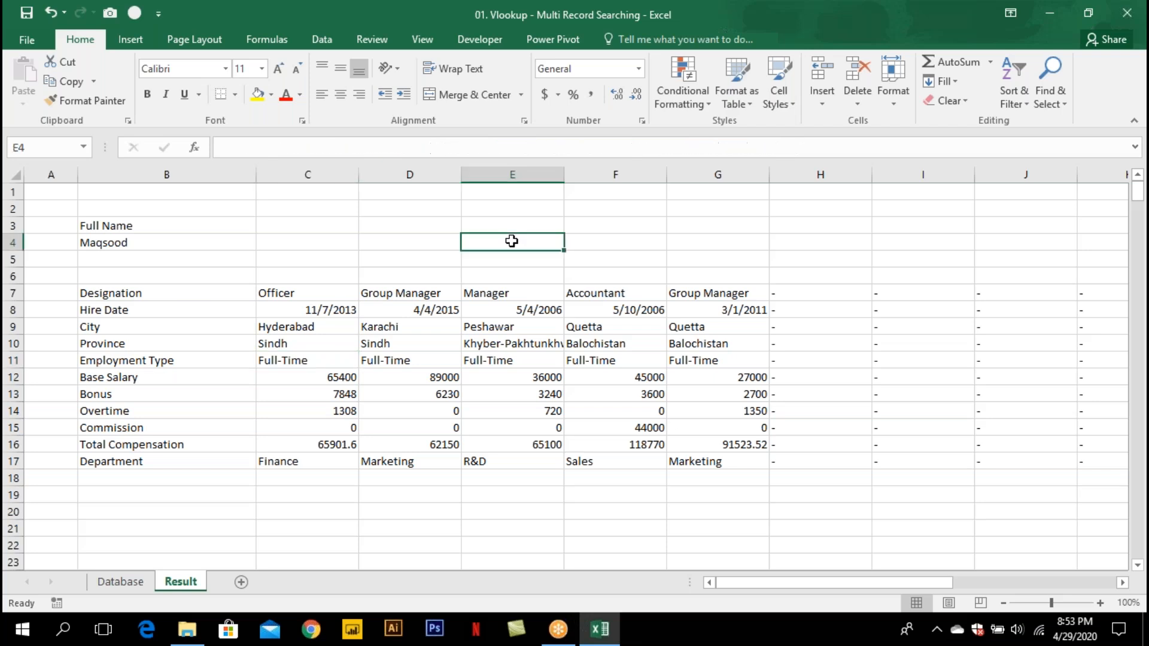
# Close the workbook with its changes saved and open the workbook 02. Multi Lookup - Index Match.
pyautogui.hotkey('alt', 'F4')
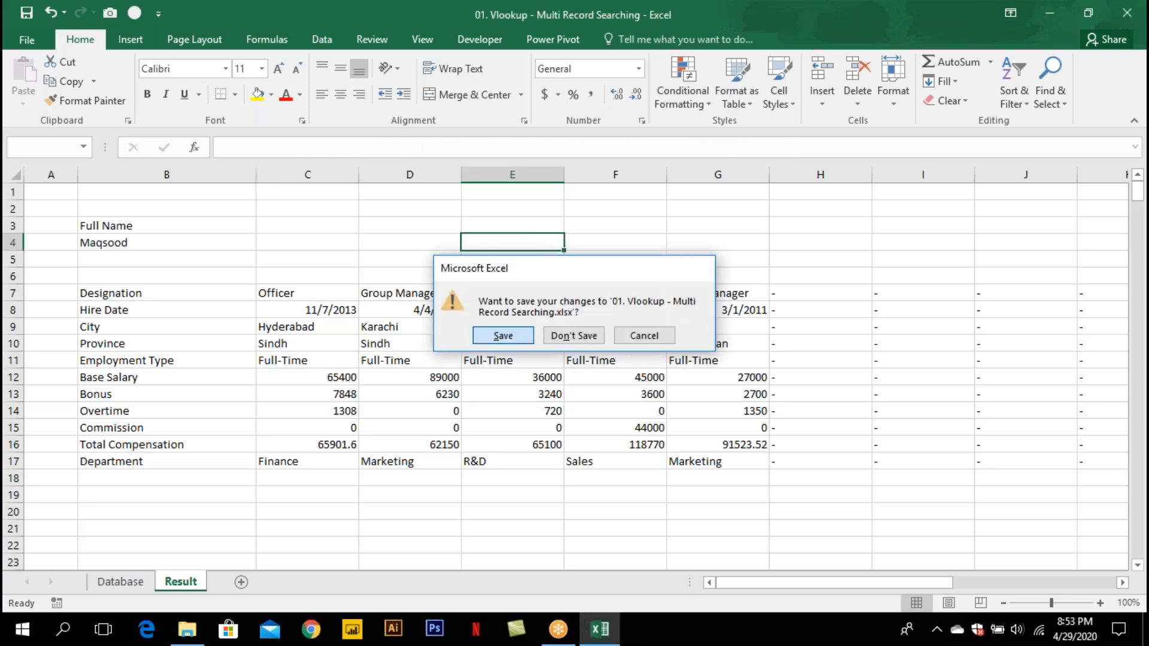
pyautogui.click(505, 334)
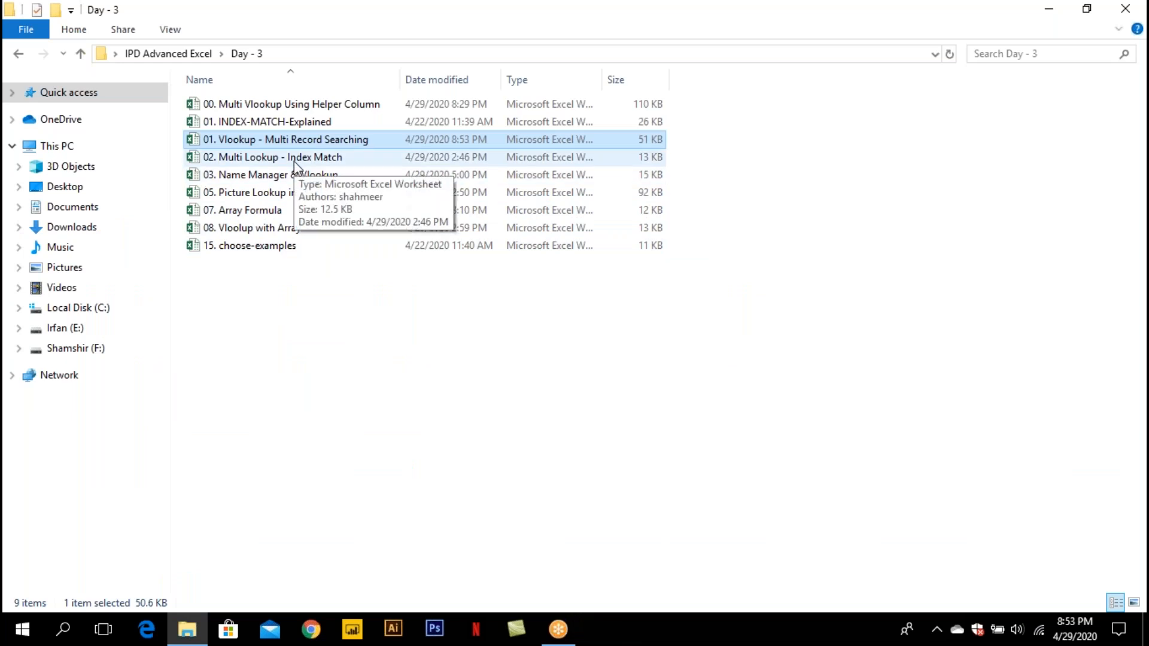
pyautogui.doubleClick(295, 158)
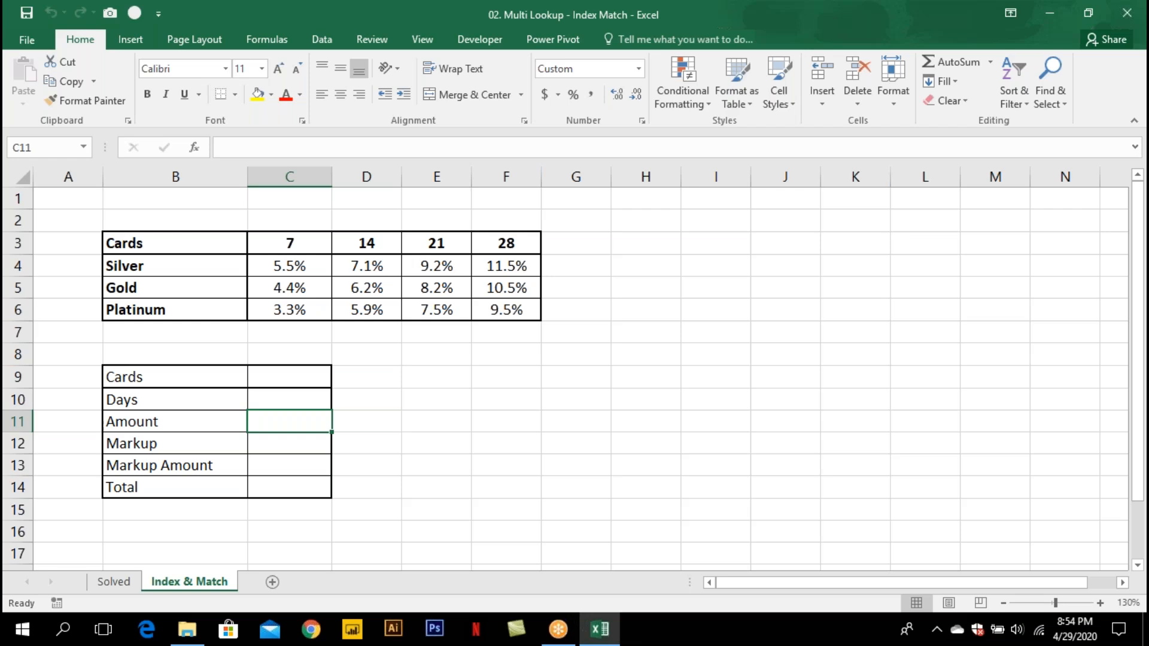
pyautogui.click(293, 378)
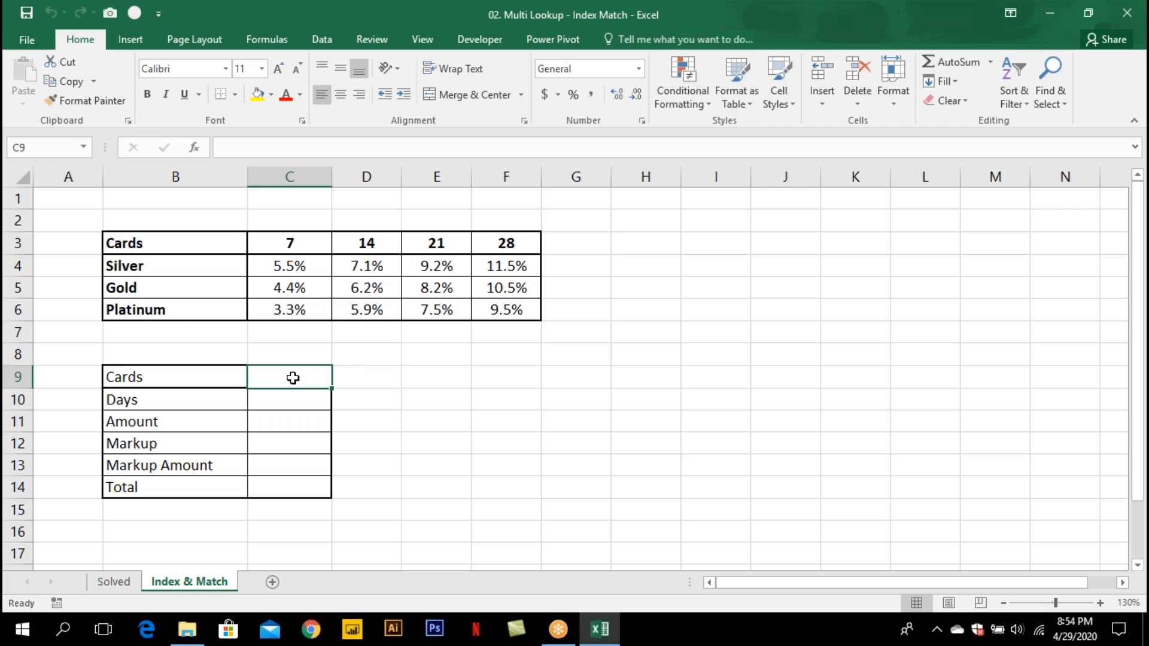
pyautogui.click(295, 401)
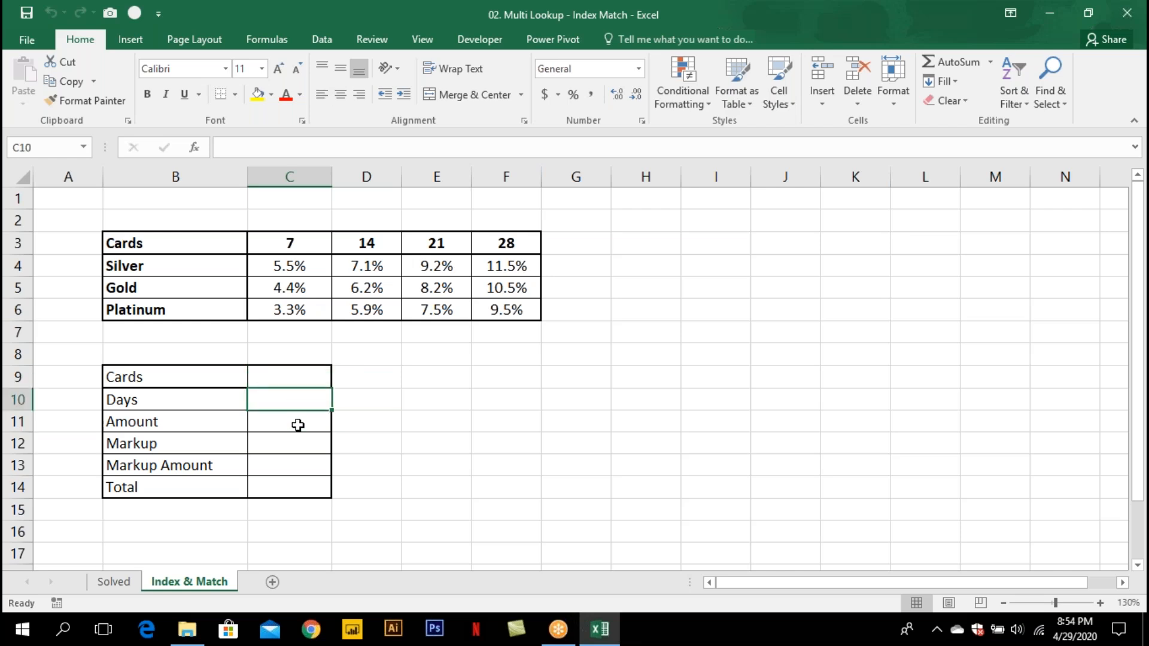
pyautogui.click(298, 444)
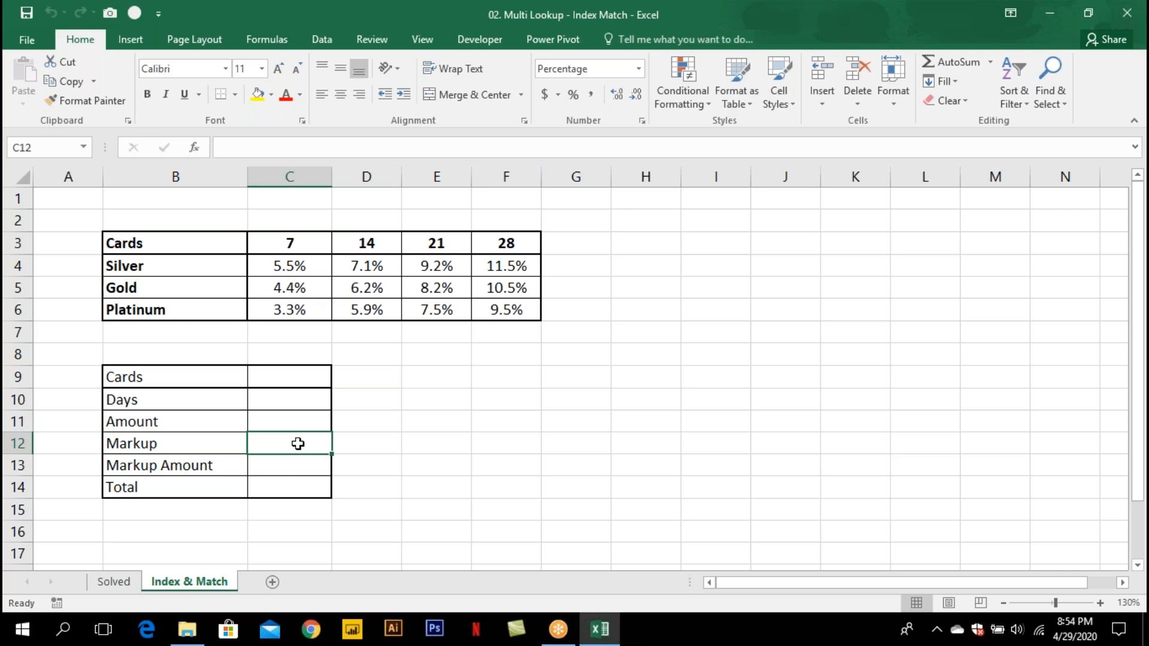
pyautogui.click(302, 374)
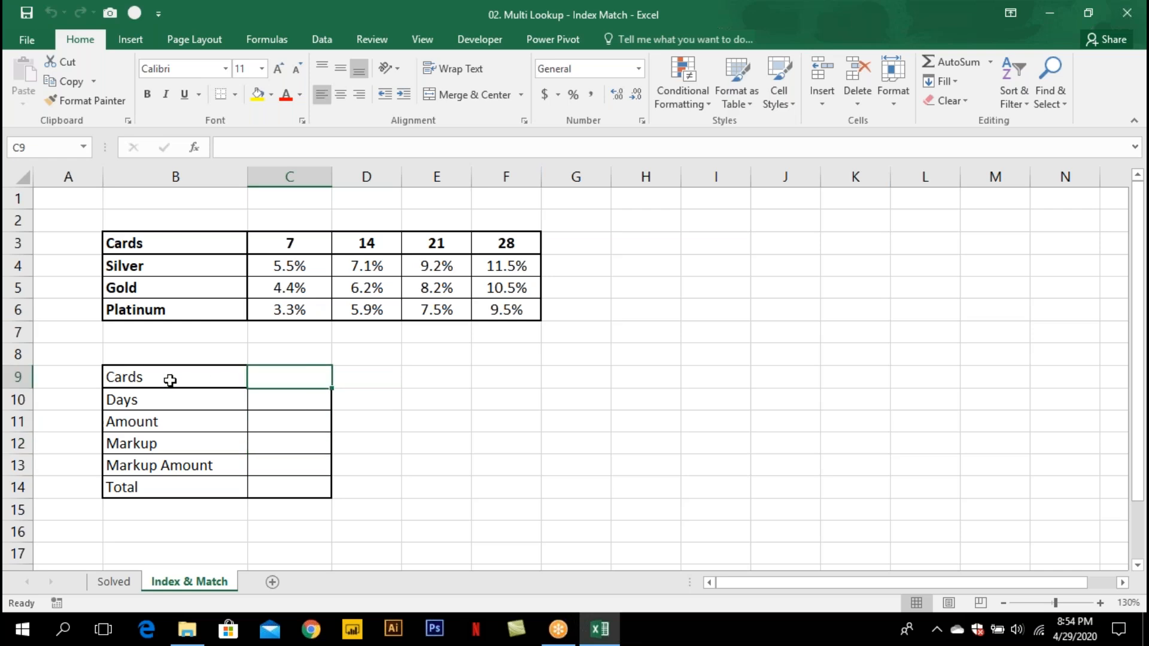
pyautogui.moveTo(145, 264); pyautogui.dragTo(131, 311)
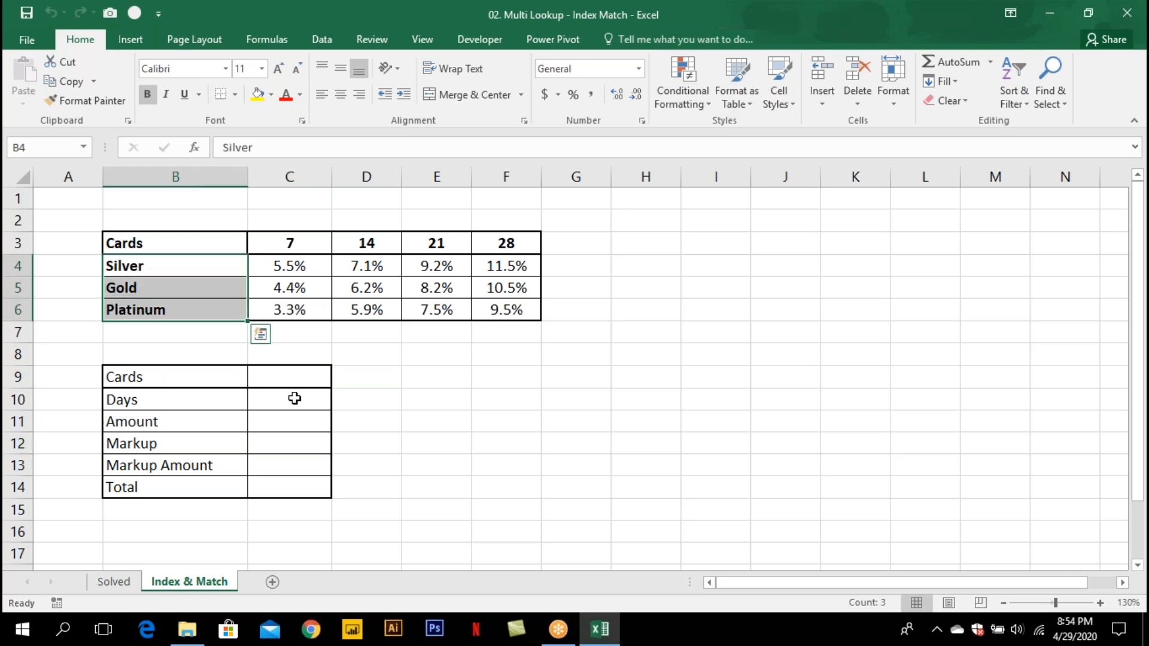
# Add a list data validation to the Cards cell C9 using the card names in =$B$4:$B$6 as source.
pyautogui.click(298, 376)
pyautogui.click(332, 40)
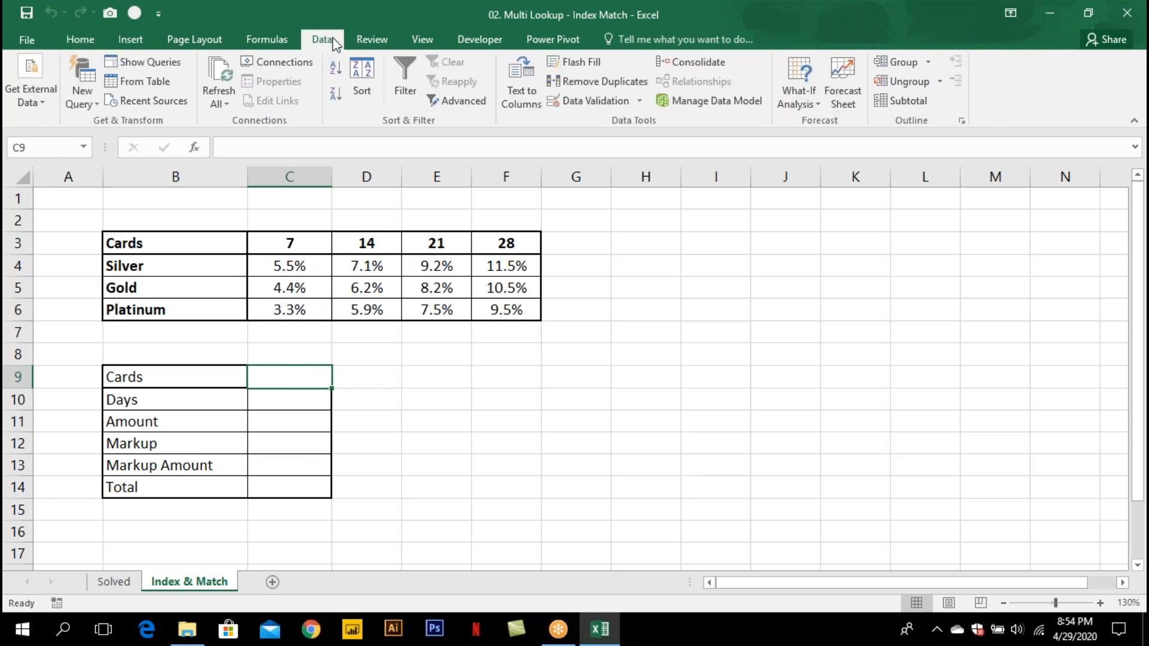
pyautogui.click(606, 102)
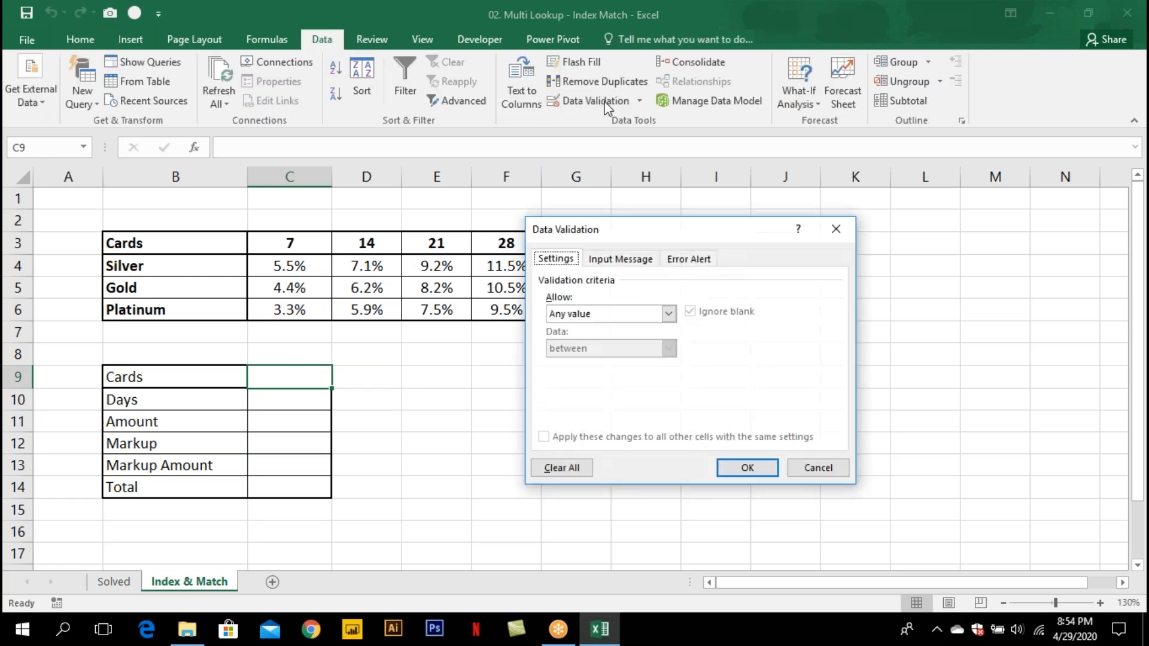
pyautogui.click(602, 314)
pyautogui.click(603, 366)
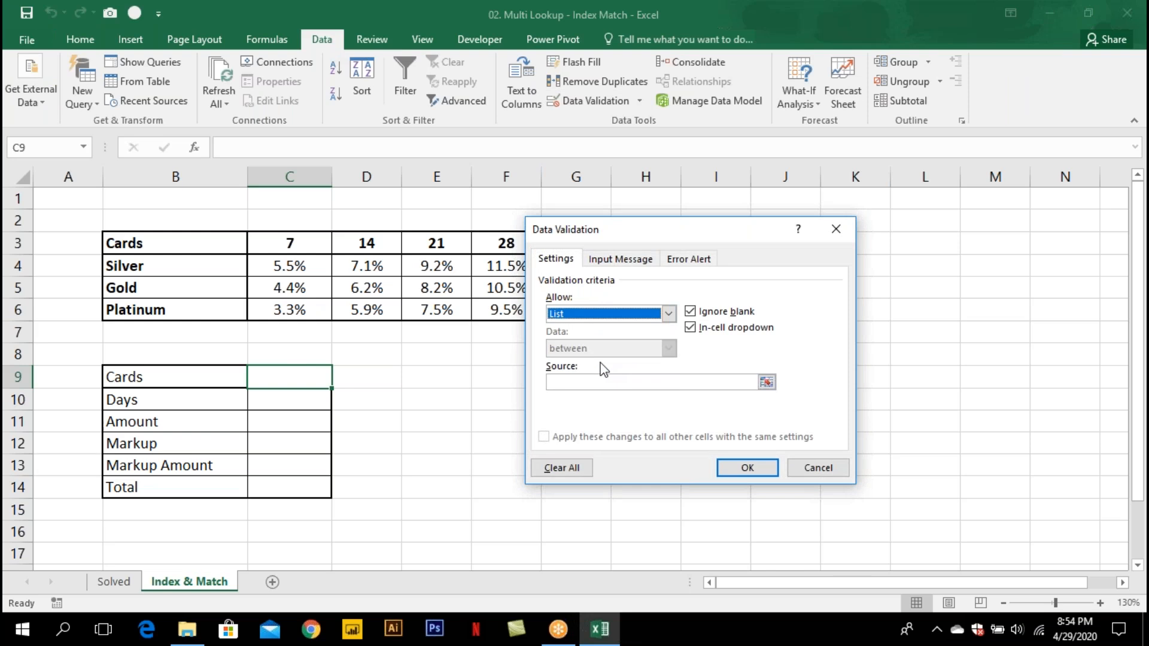
pyautogui.click(603, 381)
pyautogui.moveTo(183, 268); pyautogui.dragTo(185, 306)
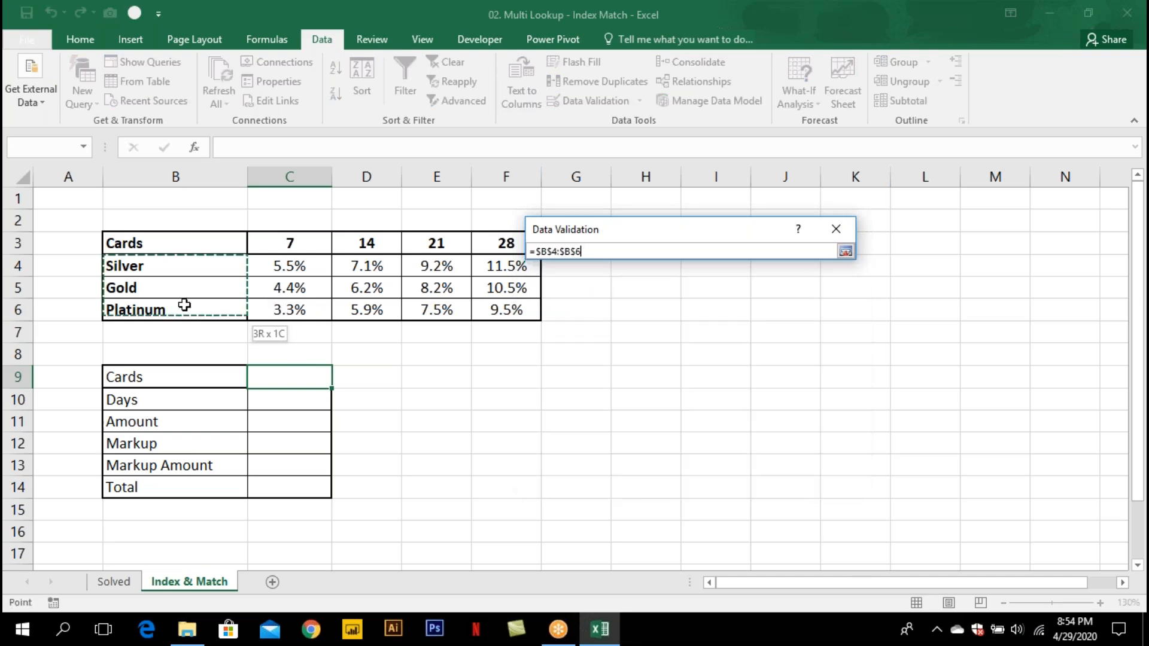
pyautogui.click(748, 466)
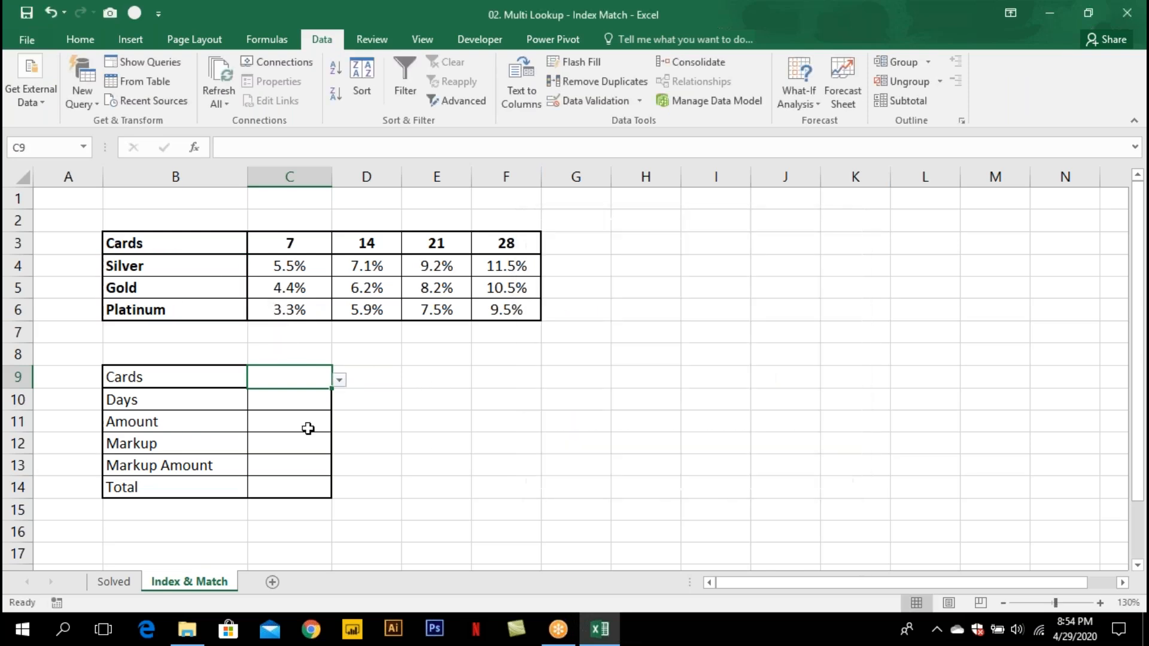
# Choose Silver in the Cards cell C9 and add a list data validation to the Days cell C10 using the day headers in C3:F3.
pyautogui.click(338, 380)
pyautogui.click(326, 396)
pyautogui.click(322, 399)
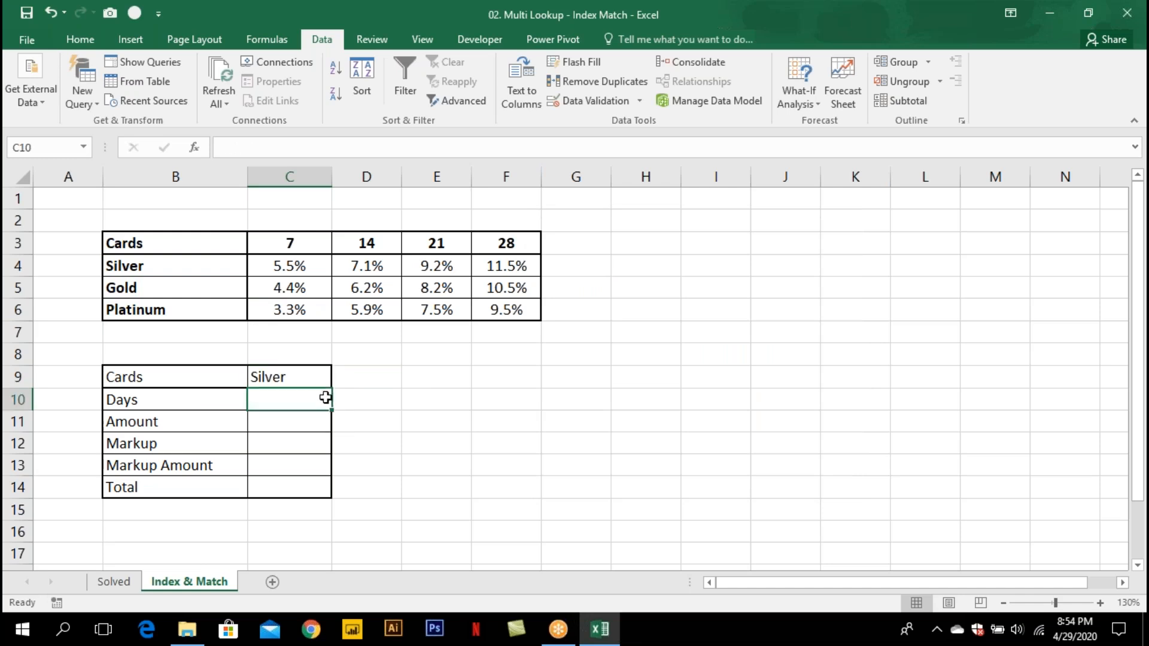
pyautogui.click(583, 101)
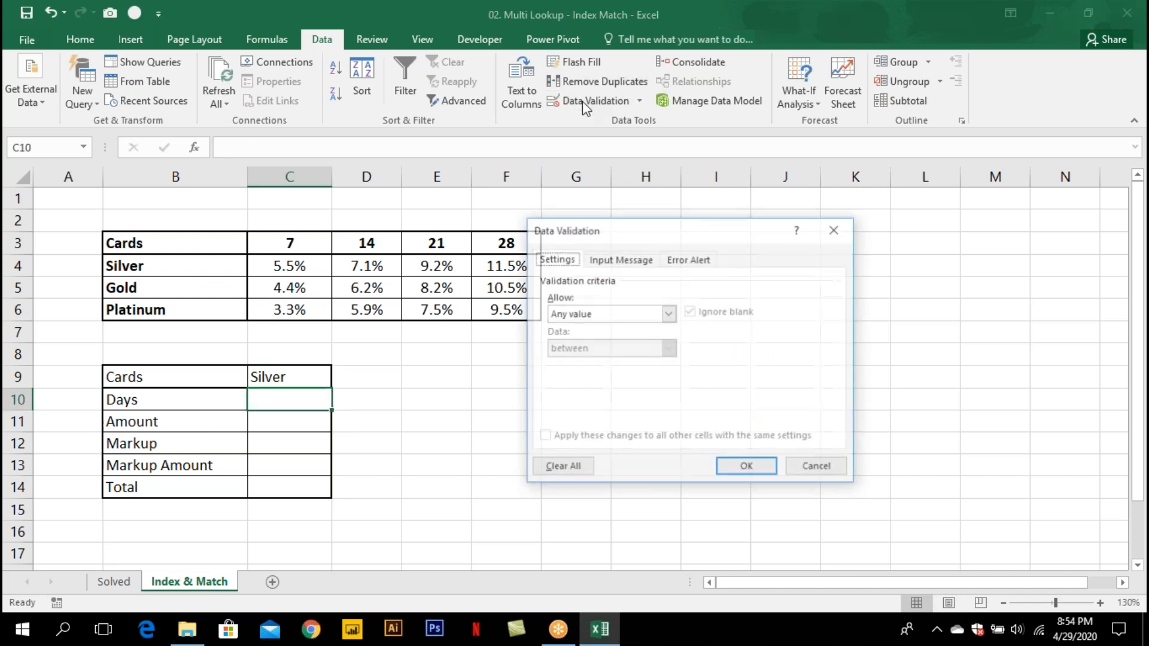
pyautogui.click(598, 318)
pyautogui.click(606, 361)
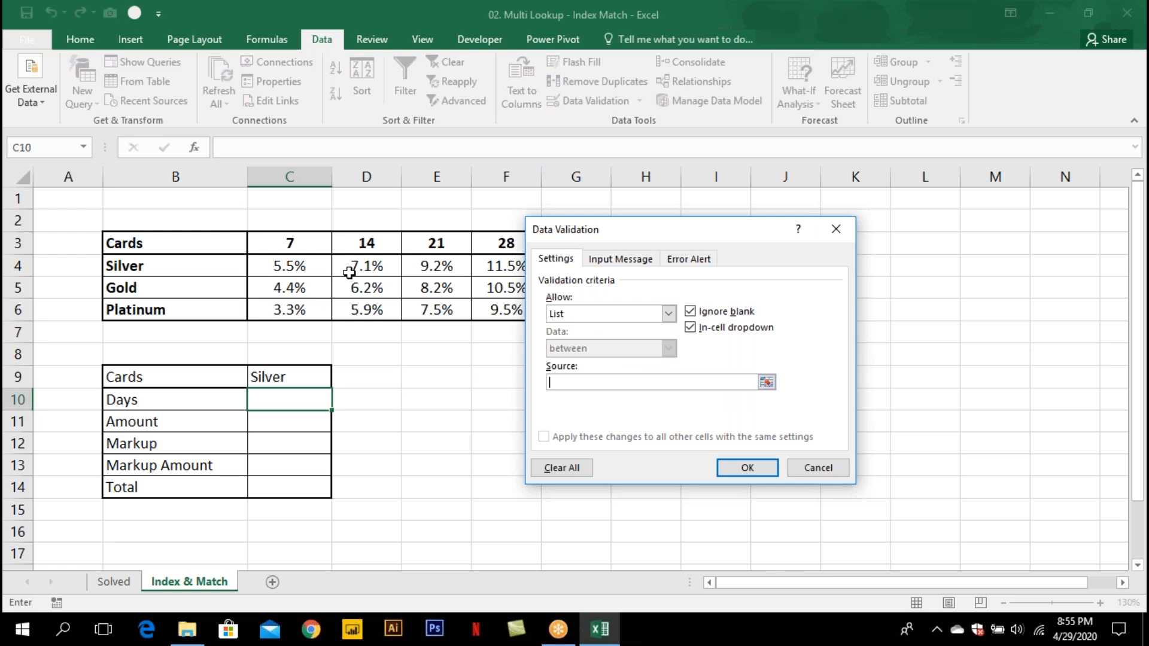
pyautogui.moveTo(299, 244); pyautogui.dragTo(778, 216)
pyautogui.click(938, 443)
# Choose 7 from the Days drop-down in C10 and enter 50000 as the Amount in C11.
pyautogui.click(340, 402)
pyautogui.click(287, 418)
pyautogui.click(326, 426)
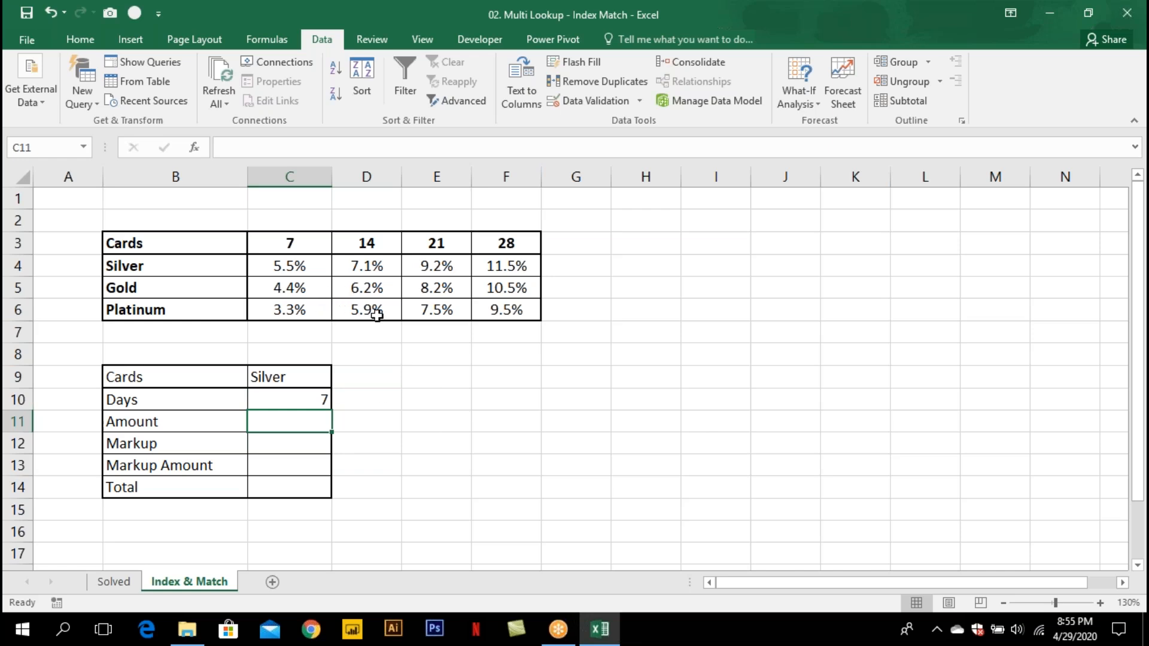
pyautogui.click(319, 398)
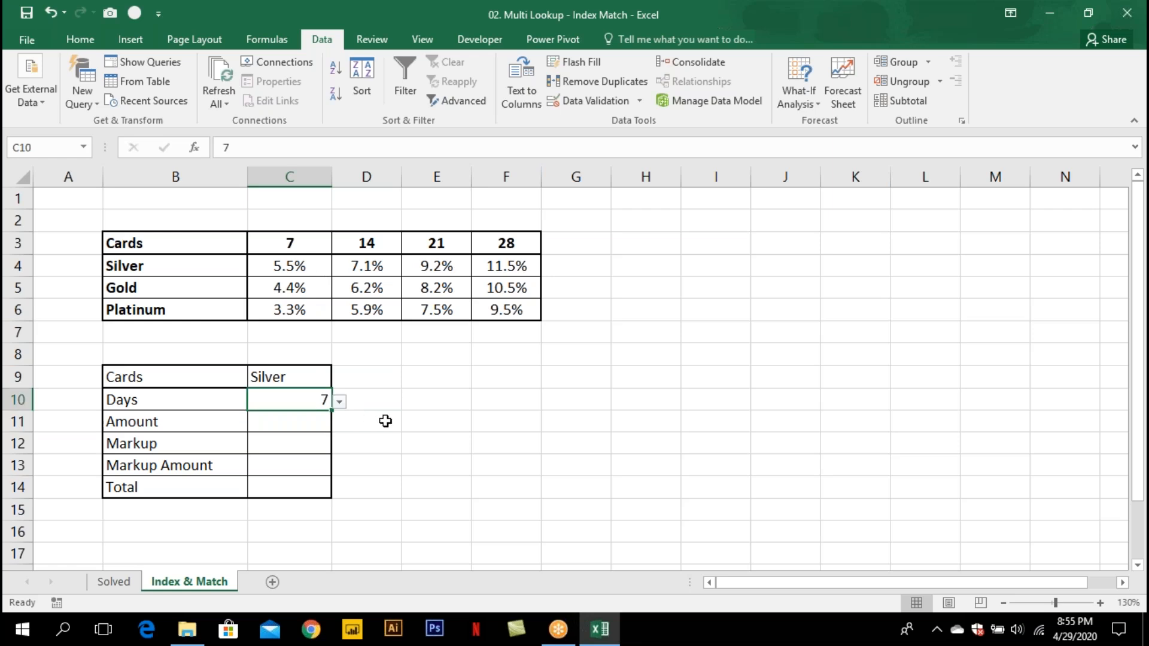
pyautogui.click(319, 422)
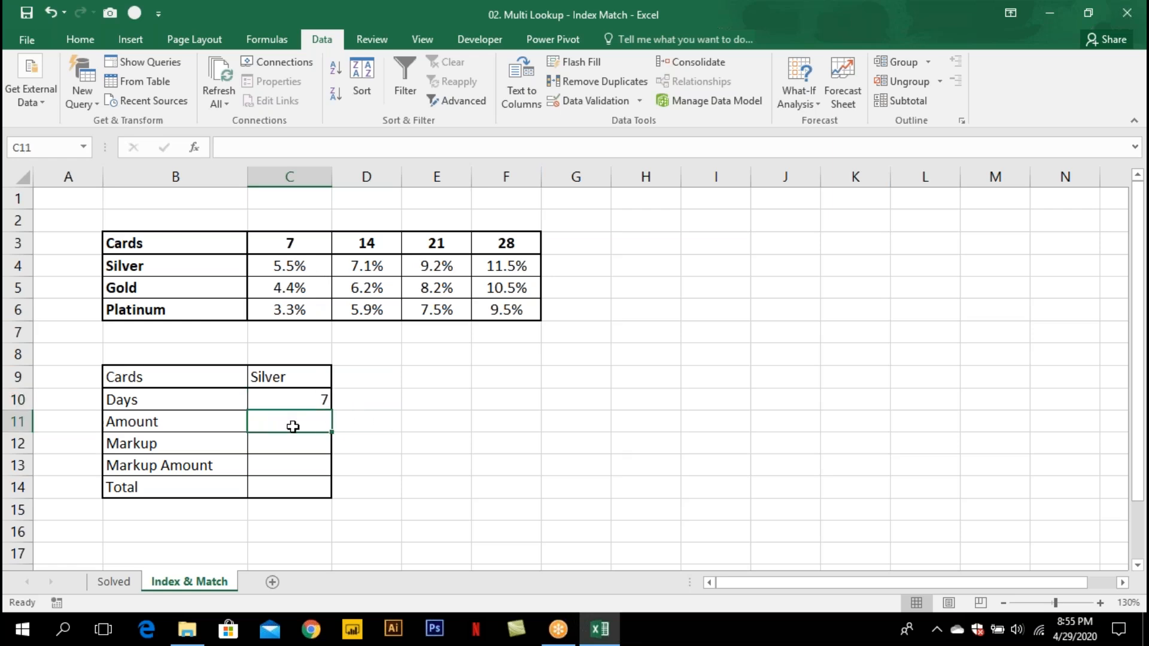
pyautogui.write('50000')
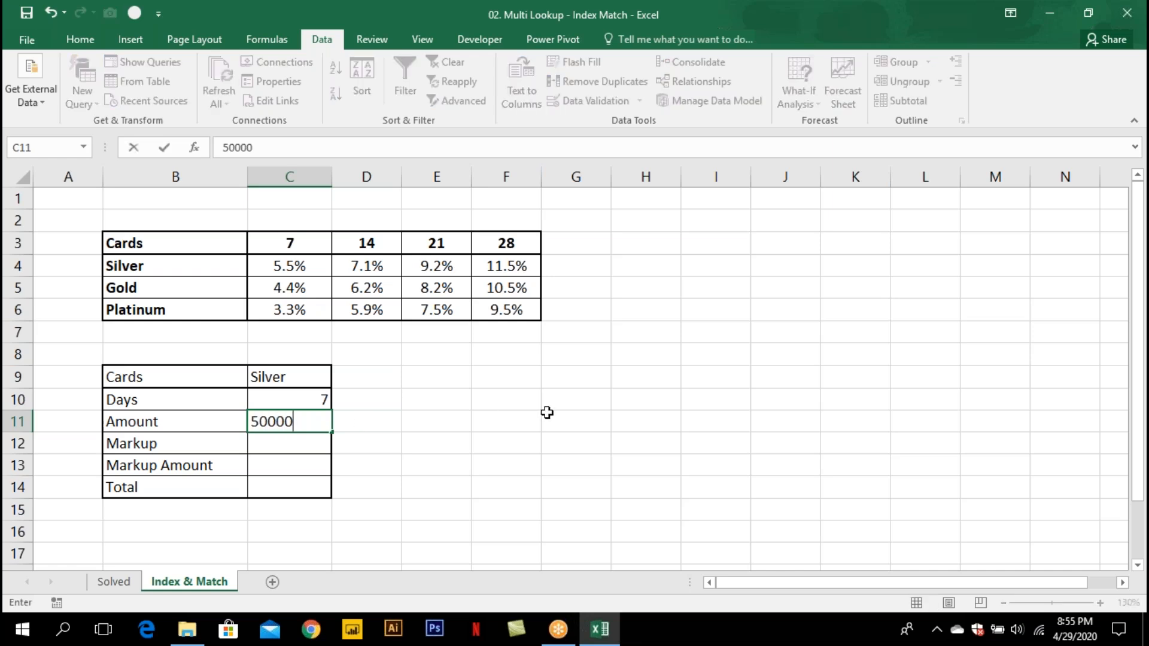
pyautogui.press('Return')
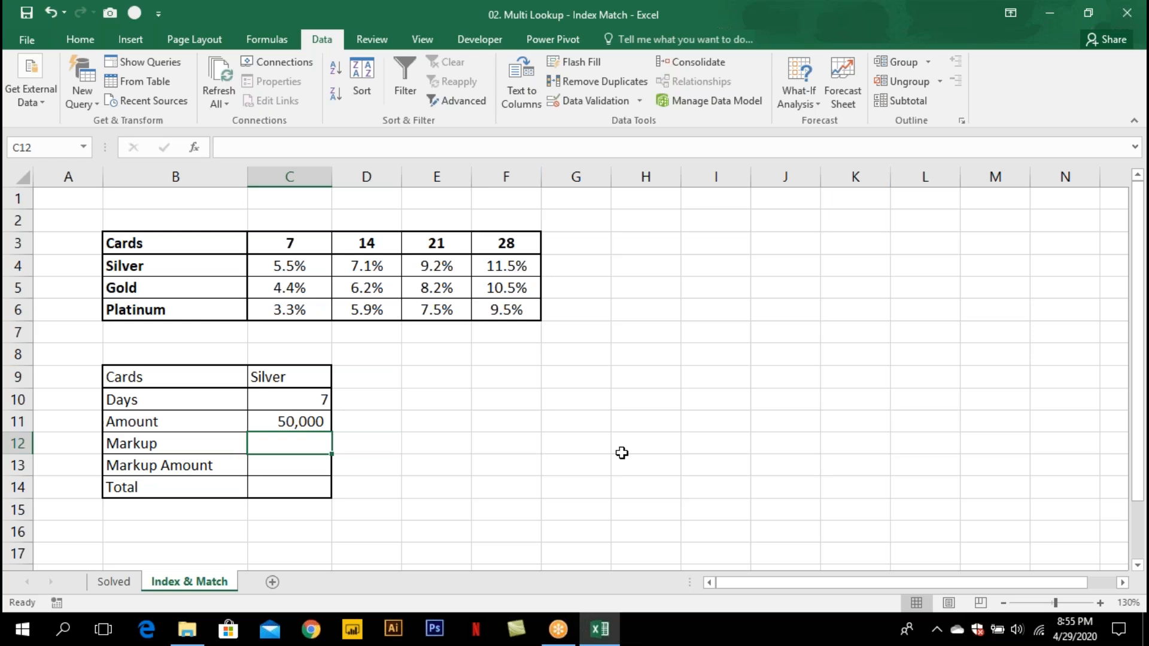
# Start a VLOOKUP formula in the Markup cell C12 with C9 as lookup value and B3:F6 as table array.
pyautogui.write('=')
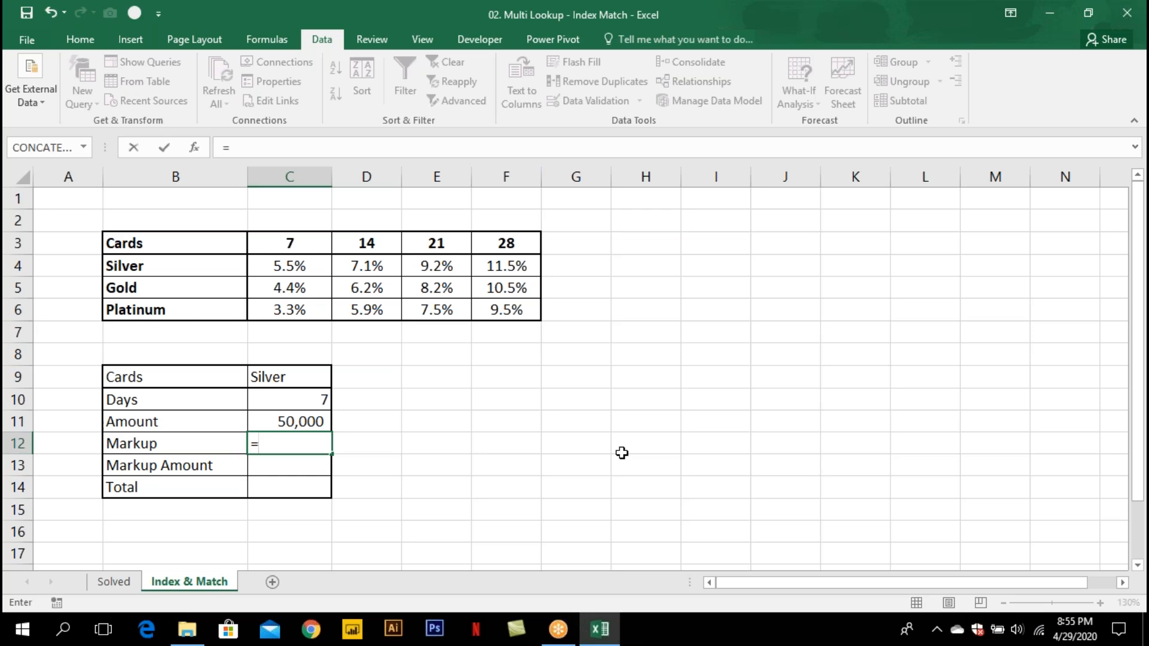
pyautogui.write('v')
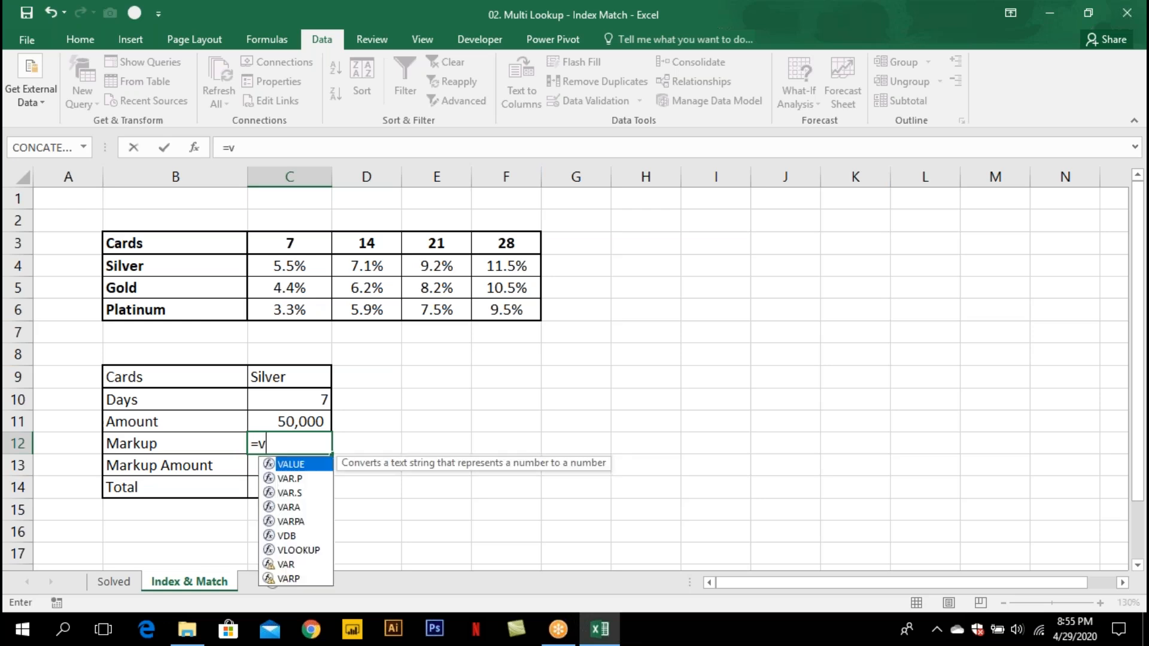
pyautogui.write('l')
pyautogui.press('Tab')
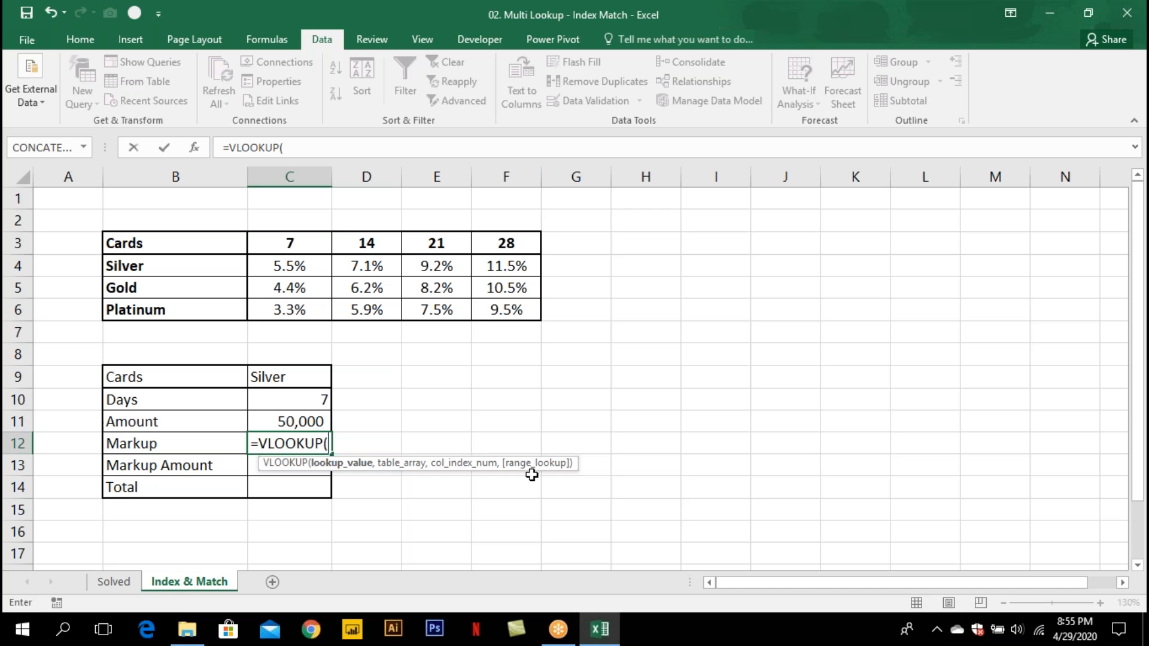
pyautogui.click(305, 378)
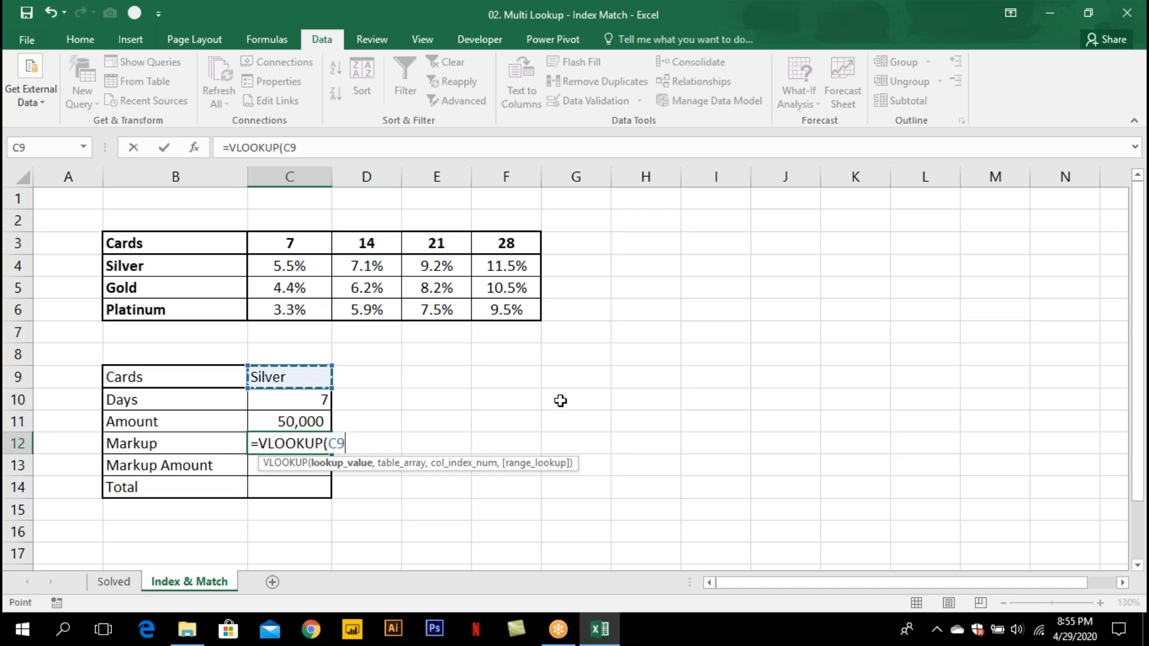
pyautogui.write(',')
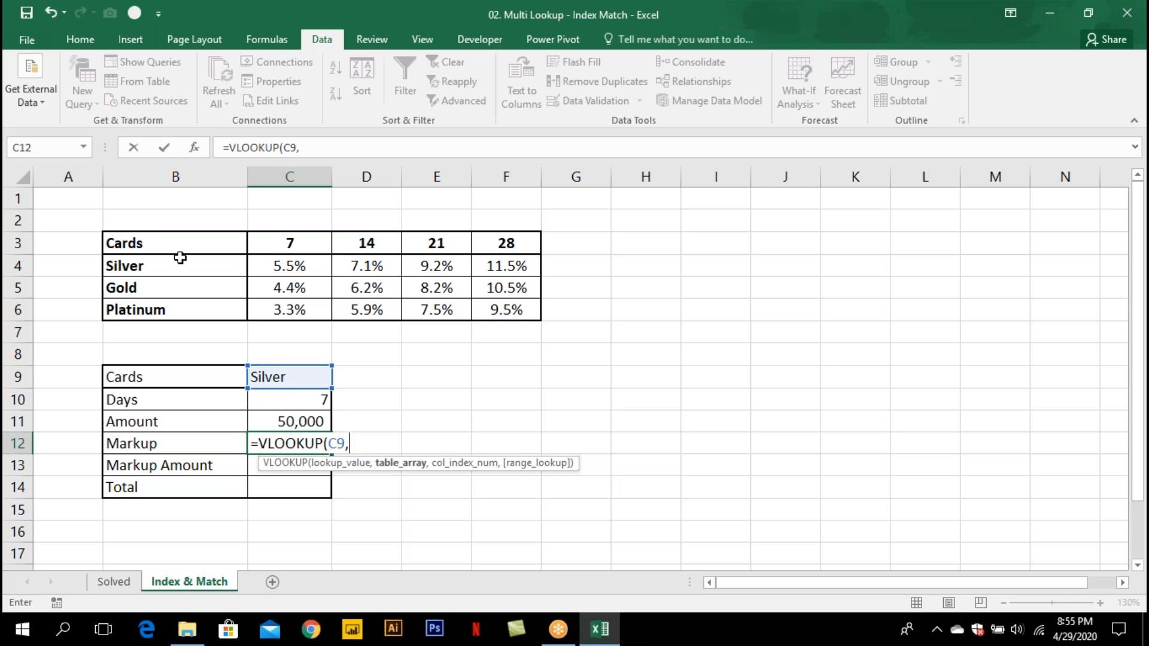
pyautogui.moveTo(174, 244); pyautogui.dragTo(533, 314)
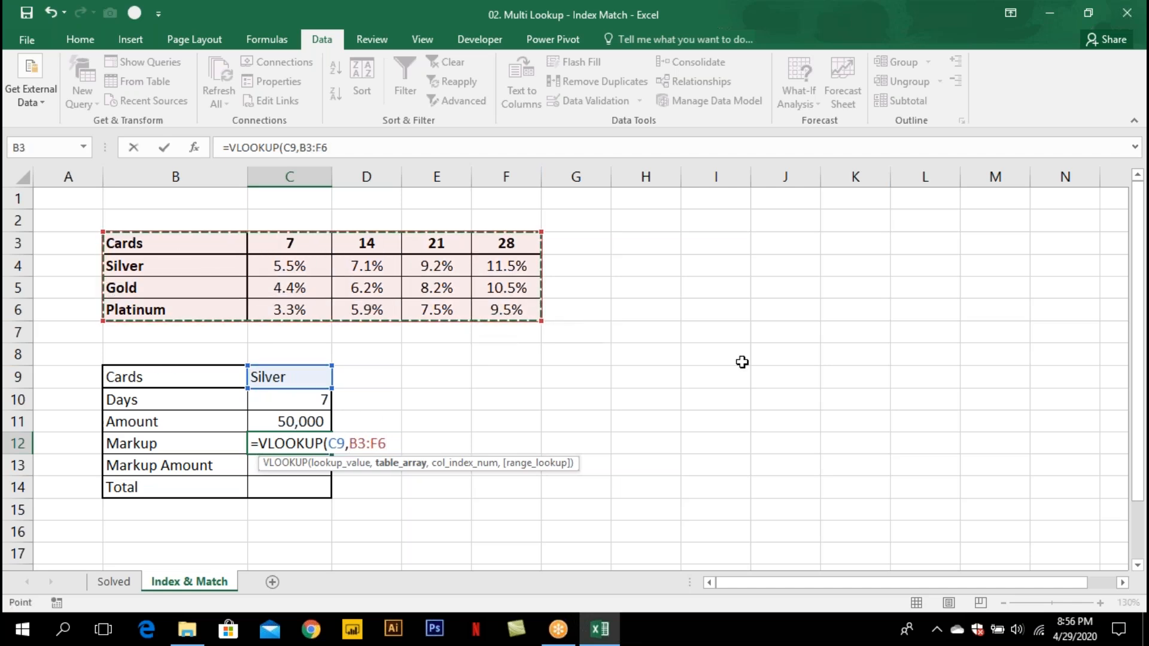
pyautogui.write(',')
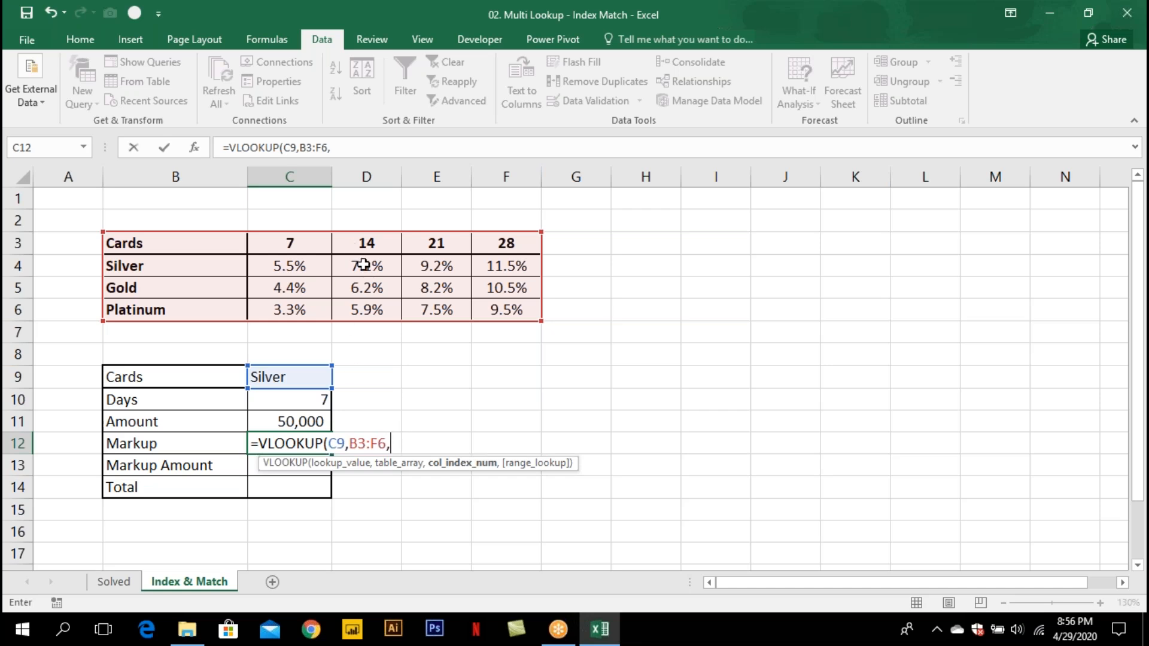
# Add MATCH(C10,B3:F3,0) as the column index argument of the VLOOKUP in C12.
pyautogui.write('matc')
pyautogui.press('Tab')
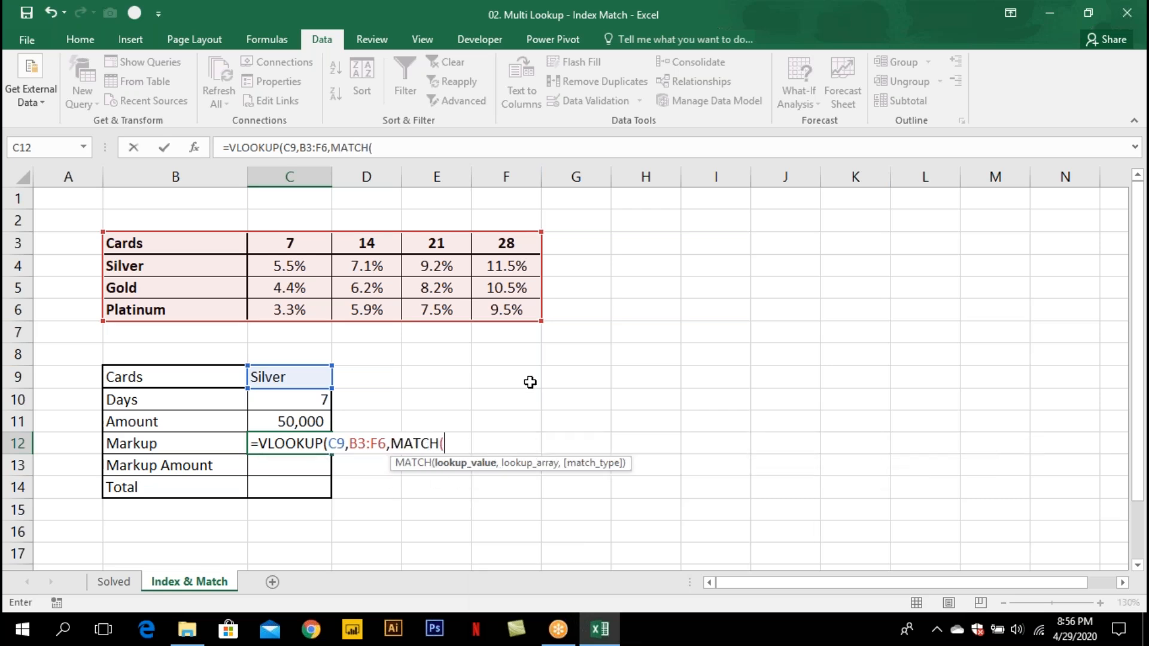
pyautogui.click(321, 402)
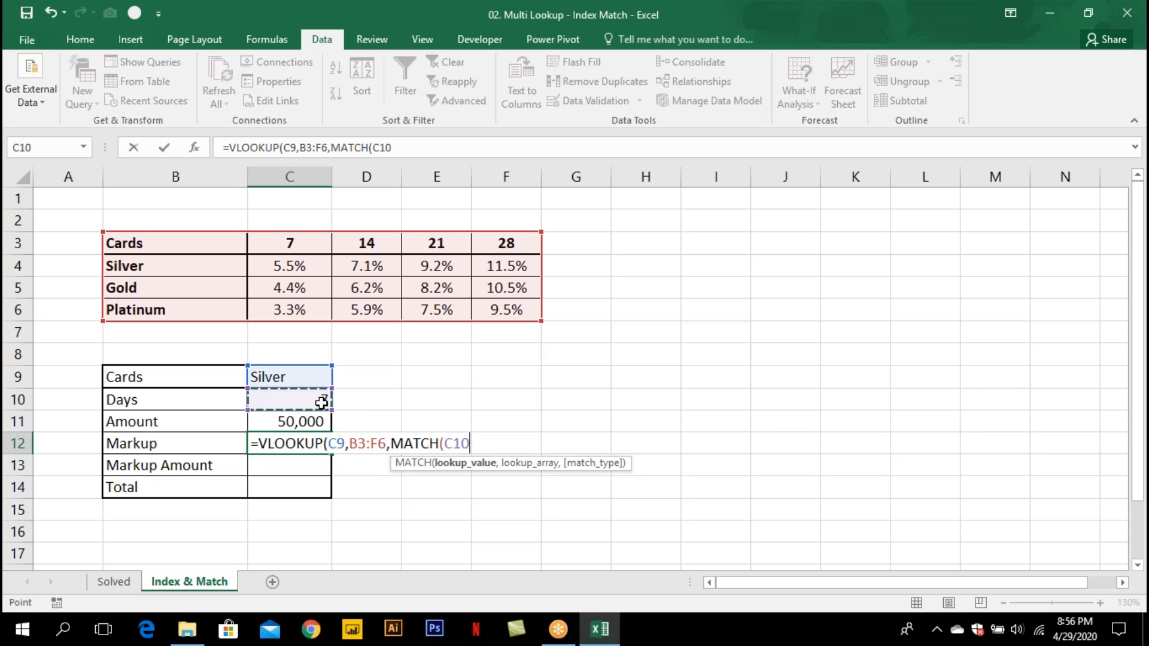
pyautogui.write(',')
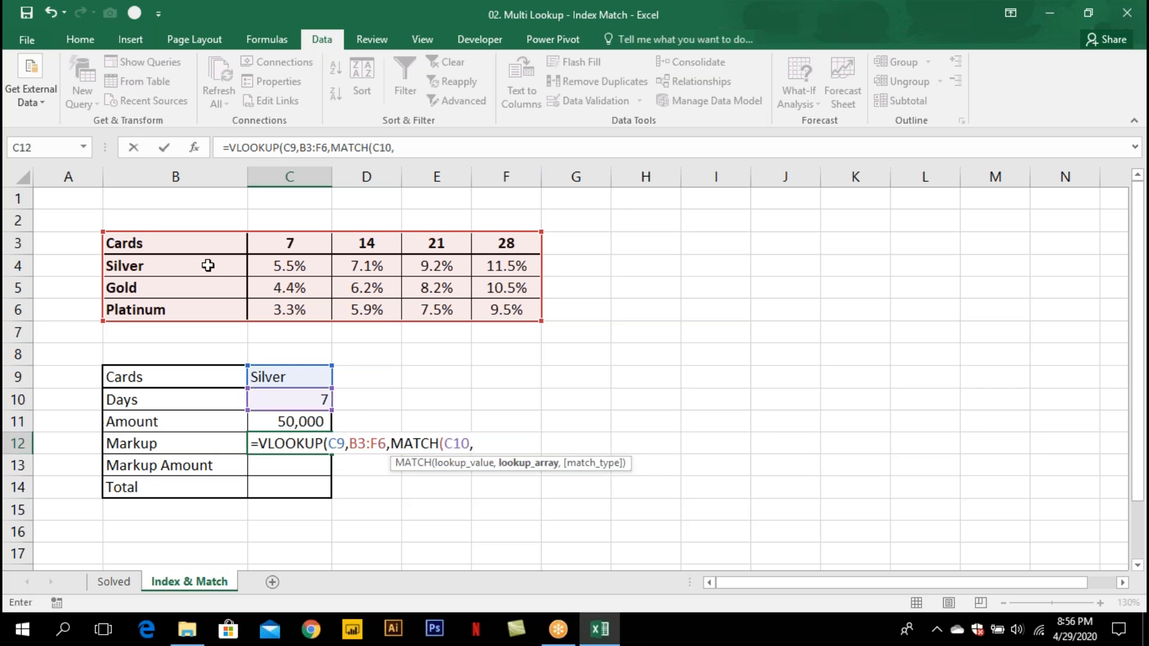
pyautogui.moveTo(188, 249); pyautogui.dragTo(482, 246)
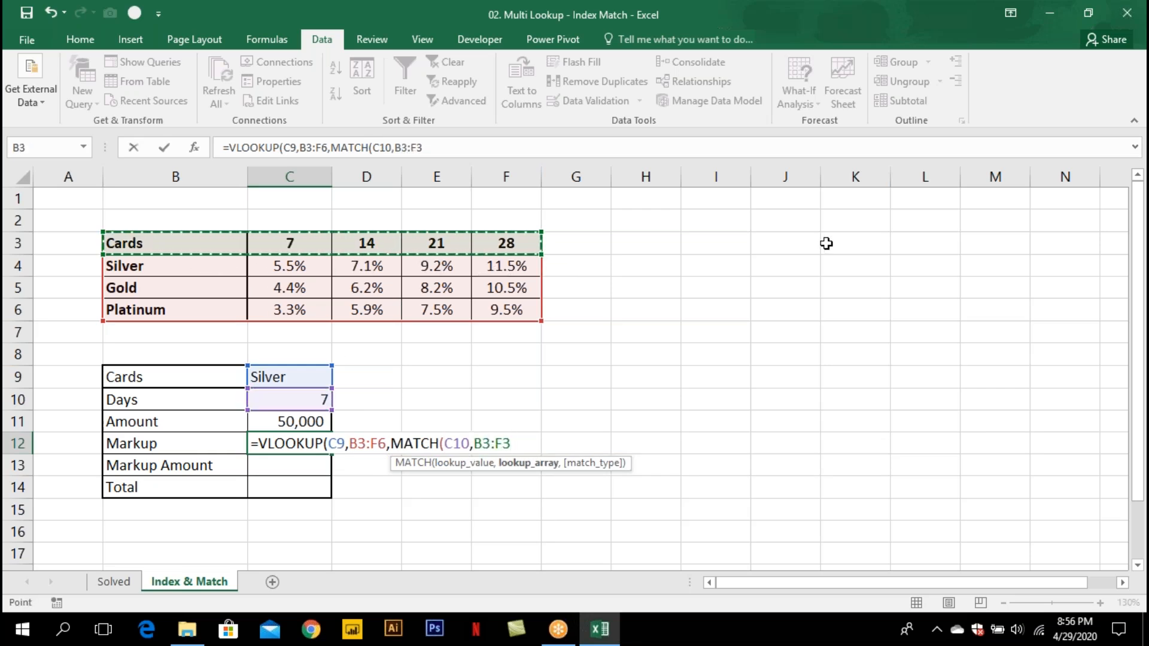
pyautogui.write(',0')
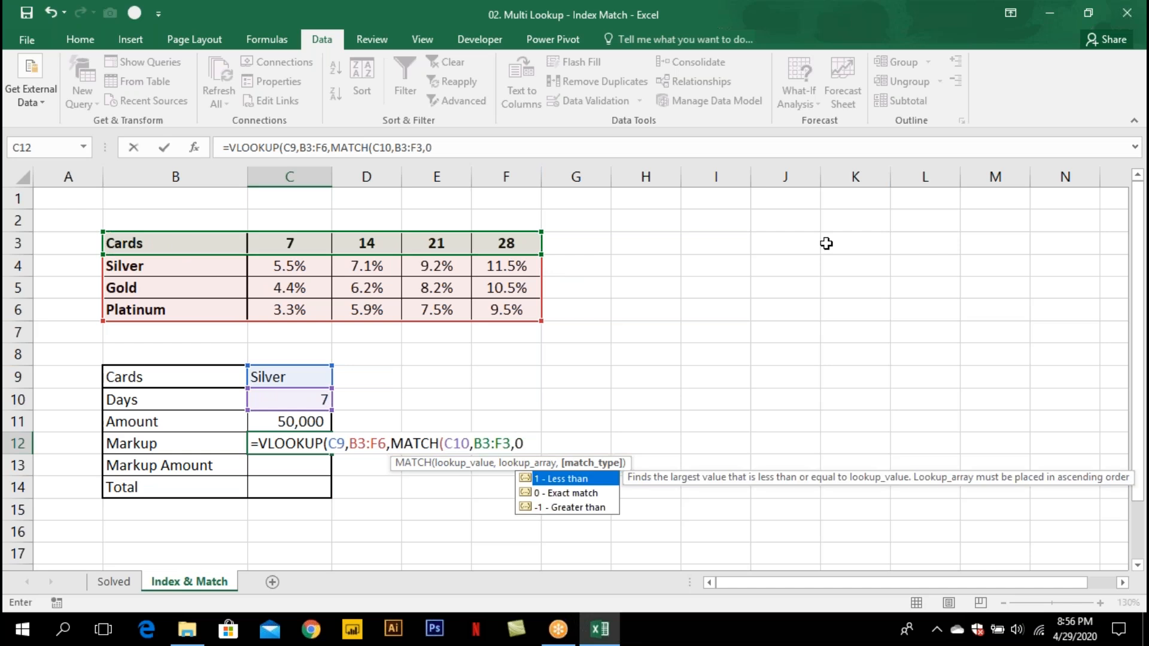
pyautogui.write(')')
# Try a fixed column index of 2 in place of the MATCH part of the formula, and restore the MATCH part.
pyautogui.moveTo(528, 443); pyautogui.dragTo(391, 448)
pyautogui.hotkey('ctrl', 'c')
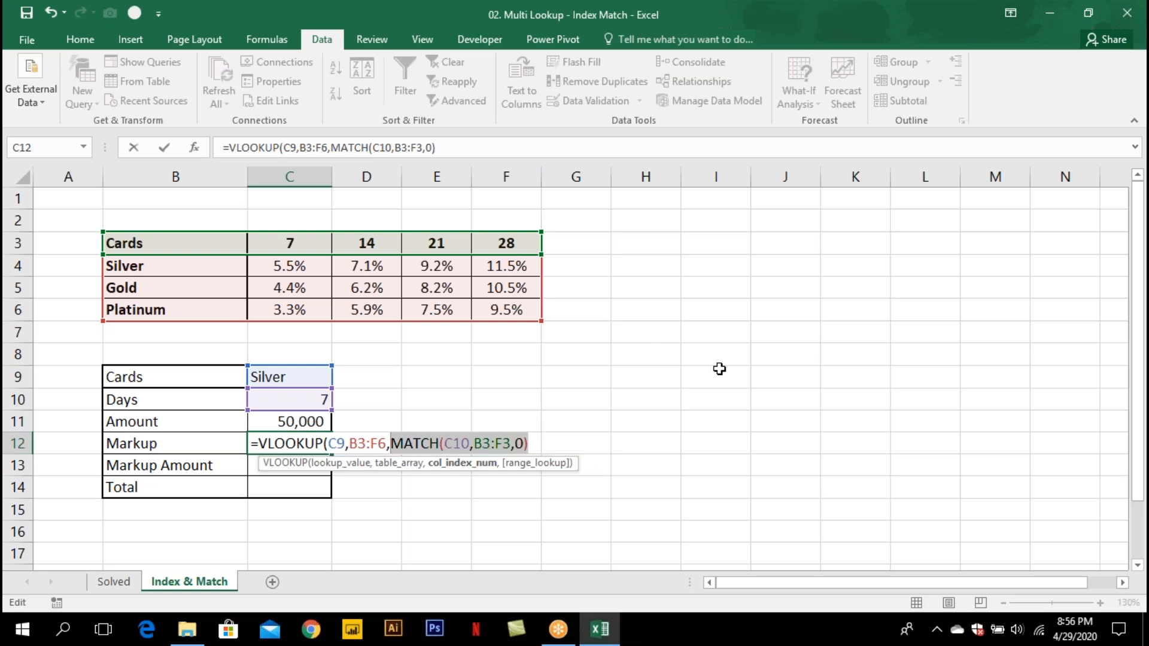
pyautogui.write('2')
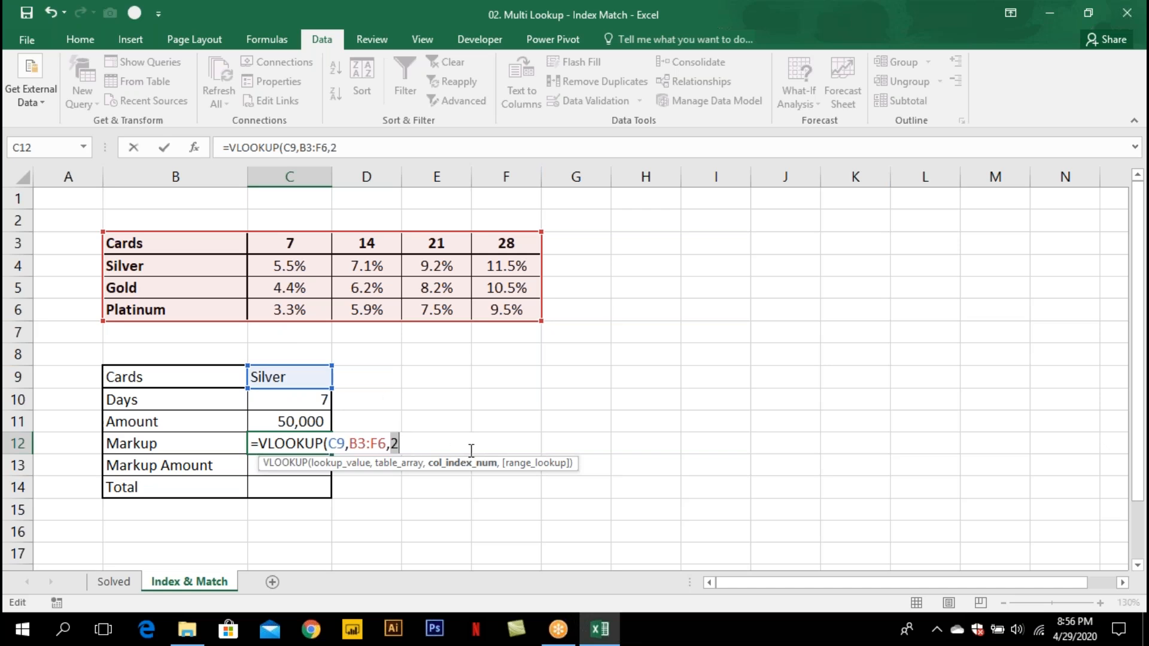
pyautogui.hotkey('ctrl', 'v')
pyautogui.write(')')
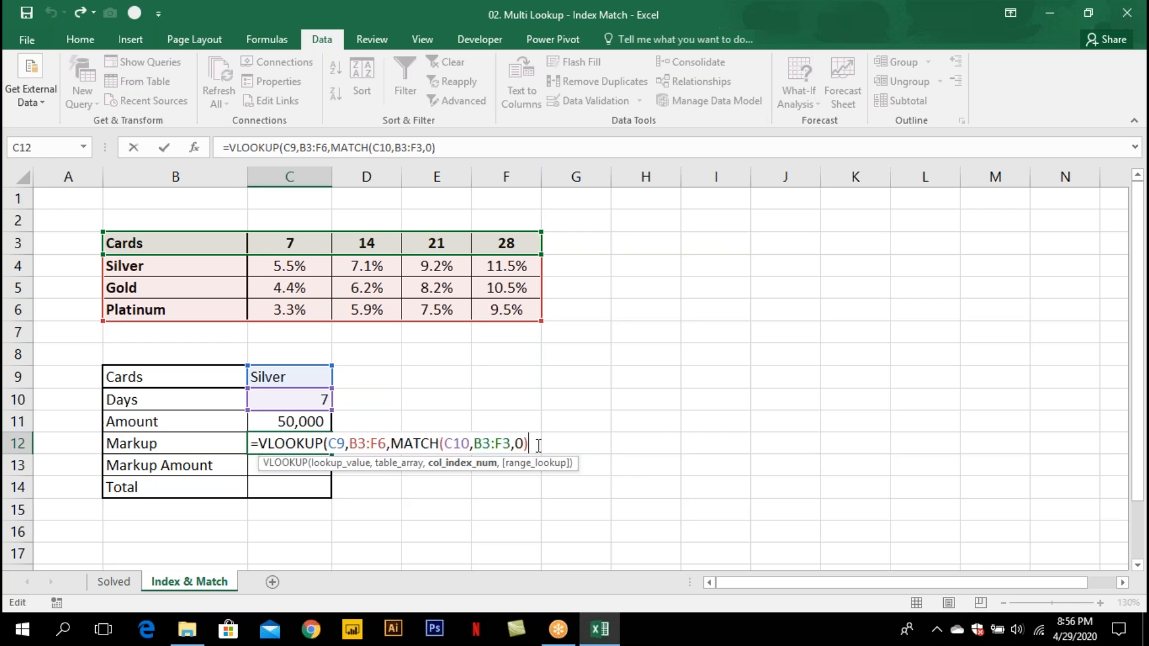
# Complete the Markup formula in C12 with range lookup 0 for an exact match.
pyautogui.write(',0')
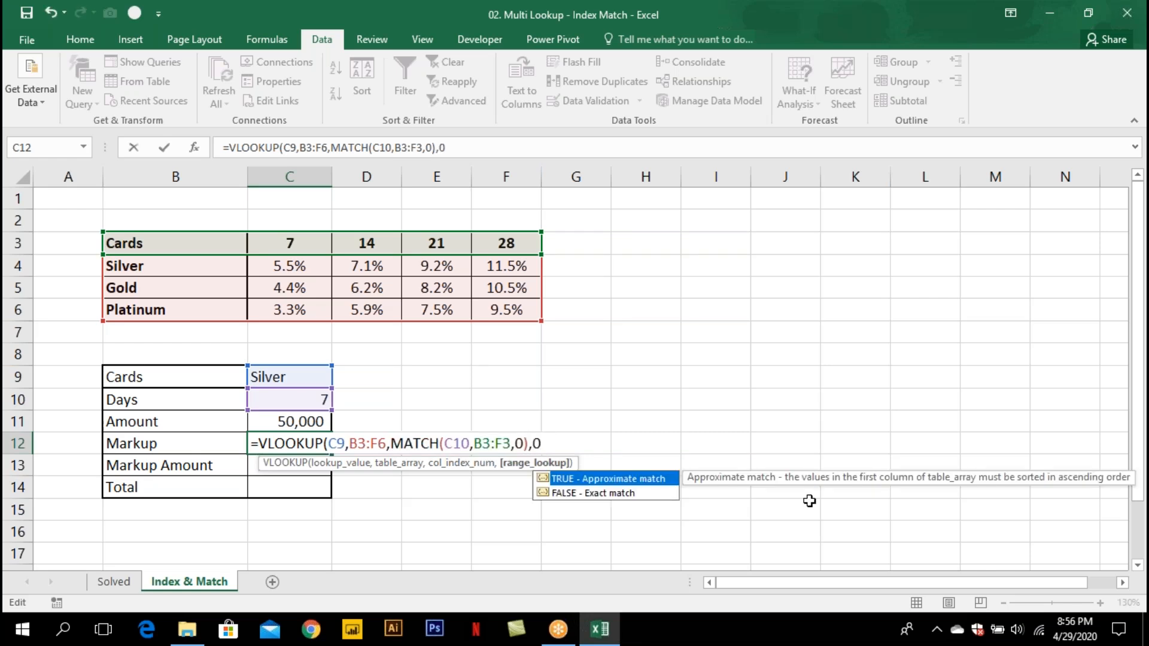
pyautogui.write(')')
pyautogui.press('Return')
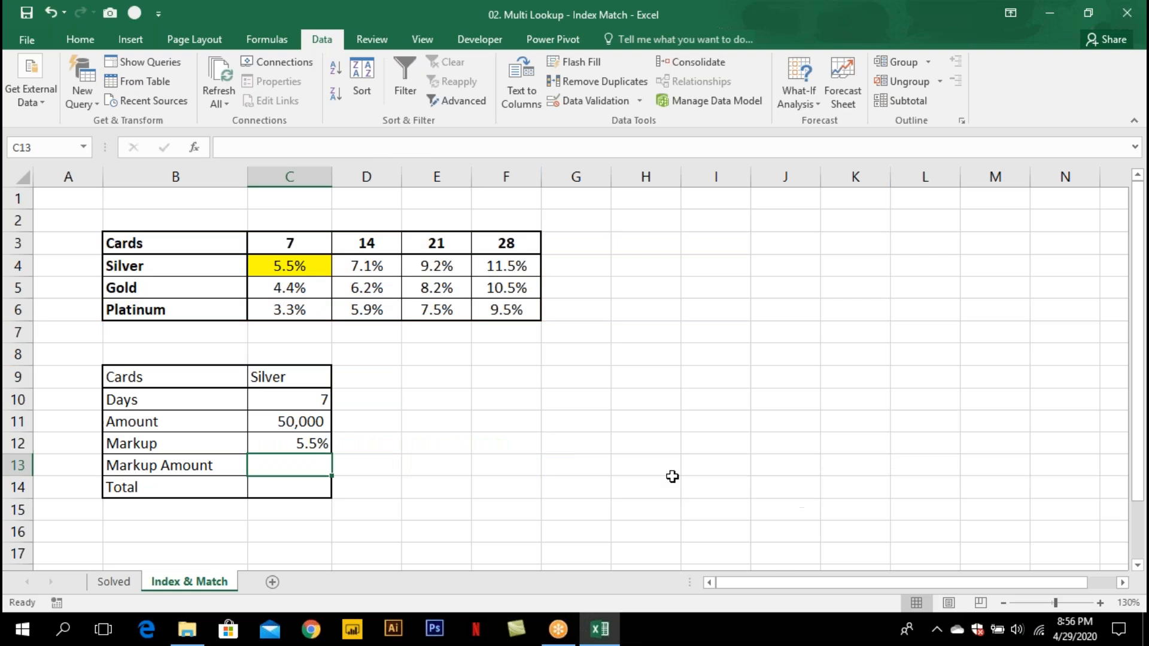
# Test the Cards drop-down in C9 with Gold and Platinum, and inspect the Markup formula in C12.
pyautogui.click(326, 383)
pyautogui.click(339, 380)
pyautogui.click(323, 411)
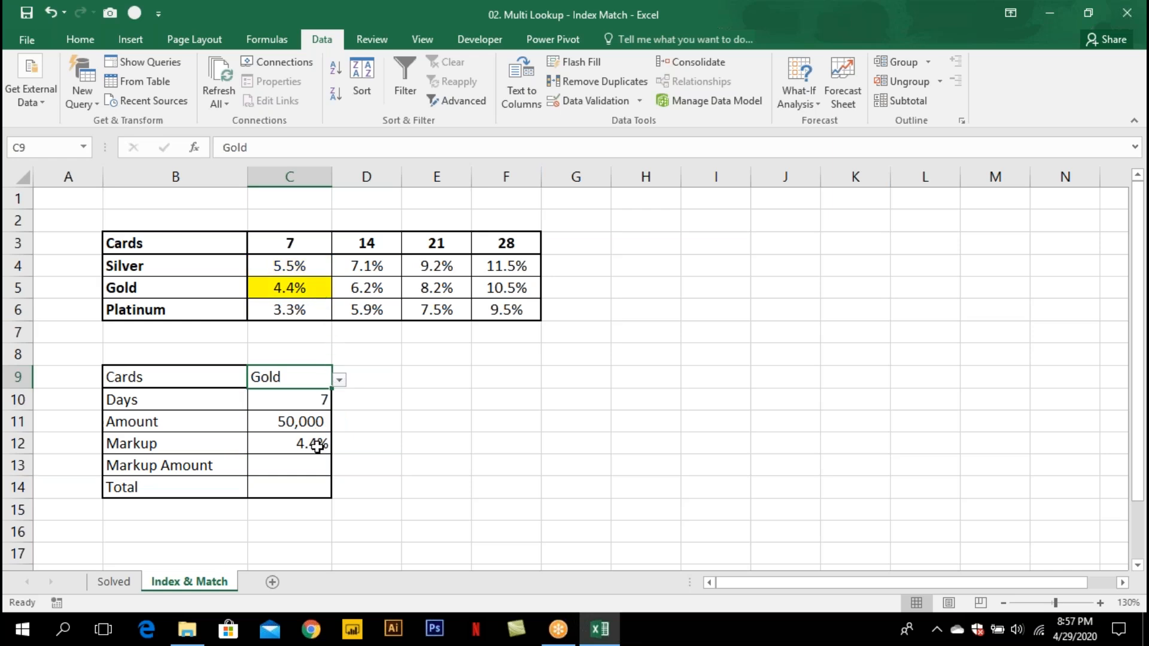
pyautogui.click(338, 379)
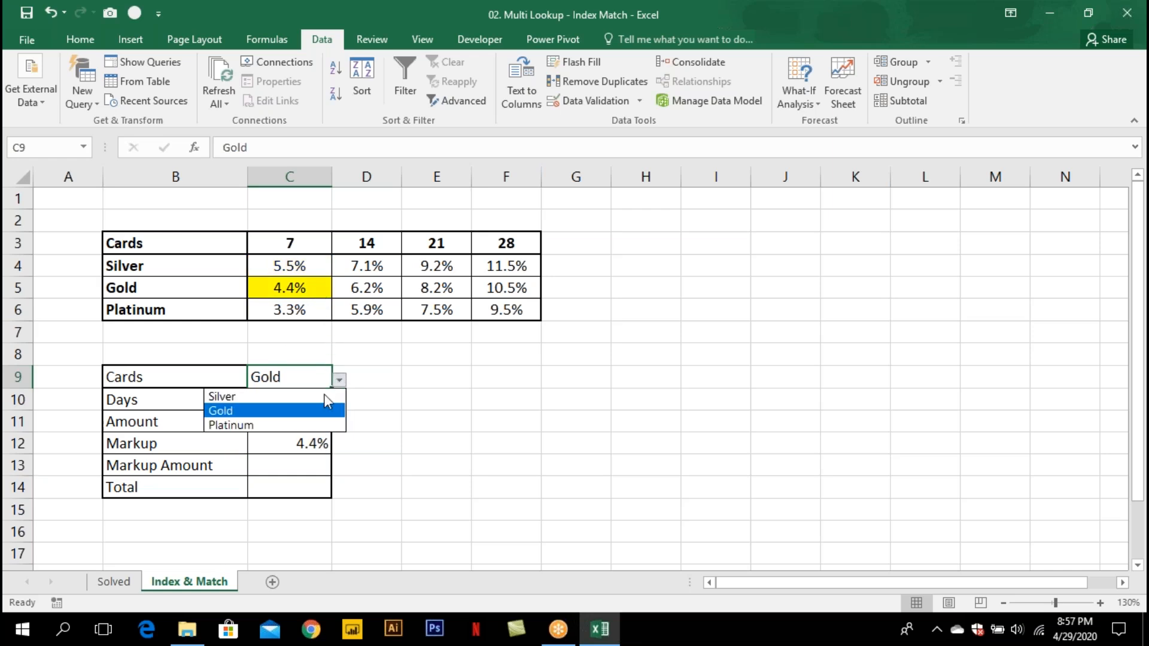
pyautogui.click(323, 425)
pyautogui.click(316, 443)
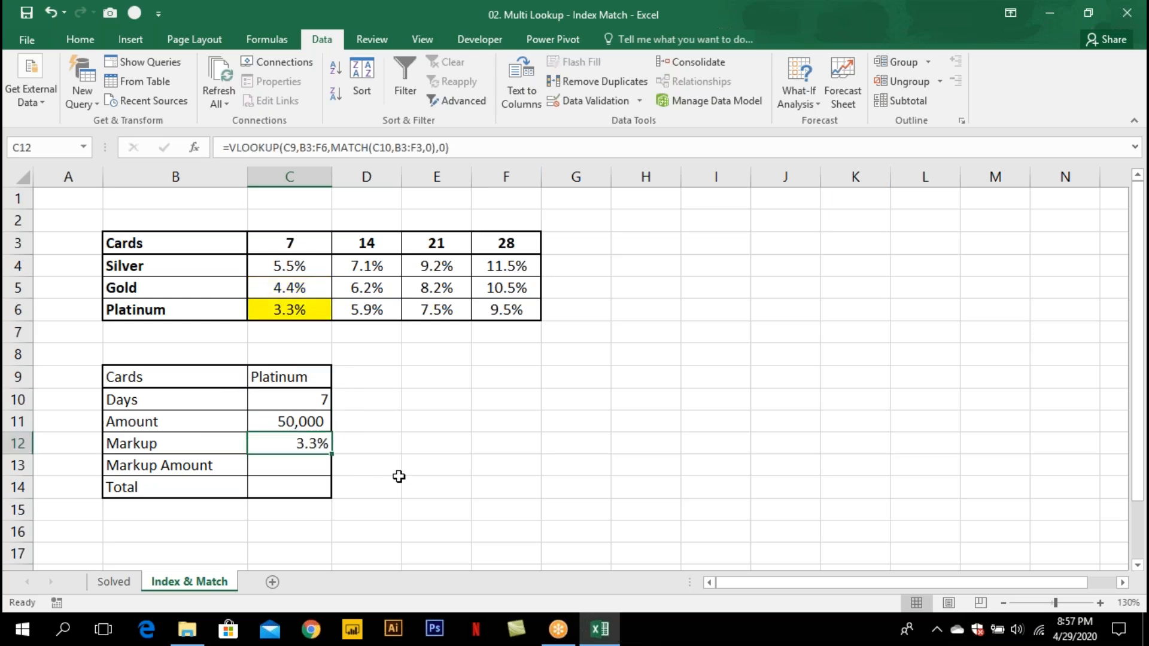
# Test the Days drop-down in C10 with 14, ending on 21.
pyautogui.click(327, 400)
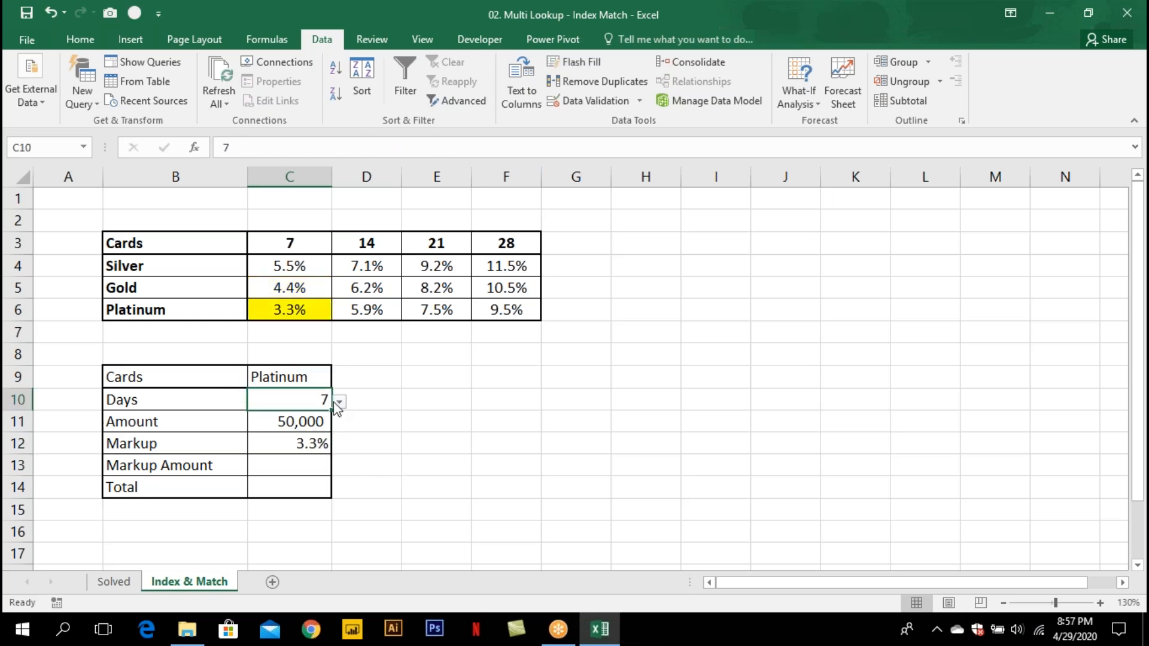
pyautogui.click(338, 403)
pyautogui.click(299, 432)
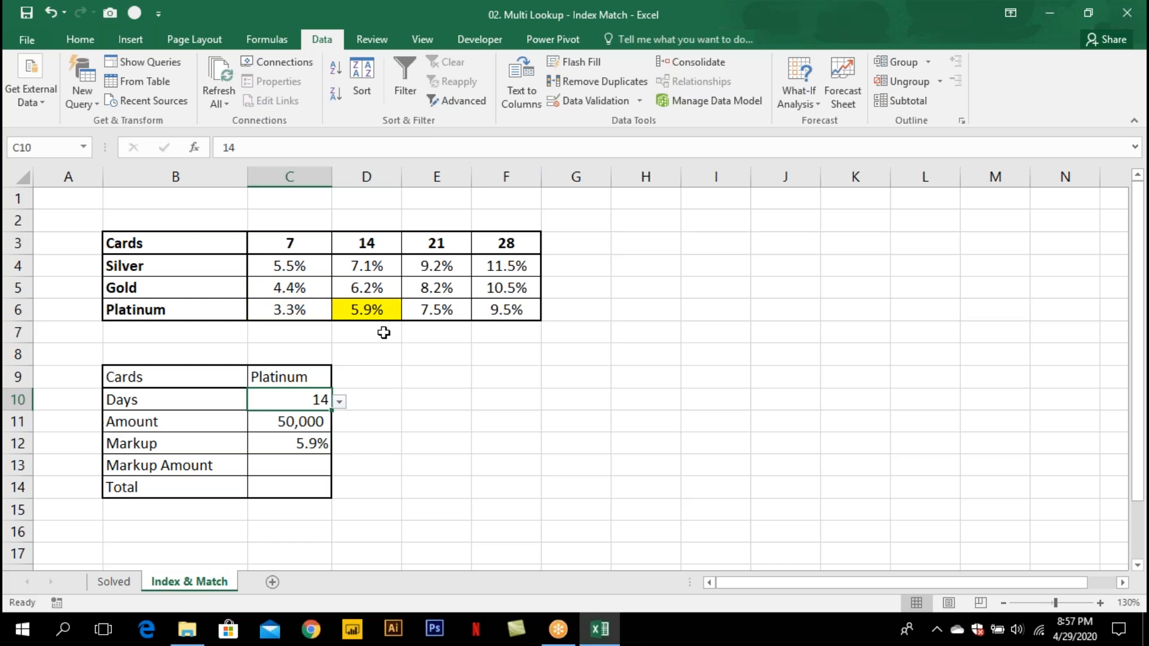
pyautogui.click(339, 402)
pyautogui.click(326, 446)
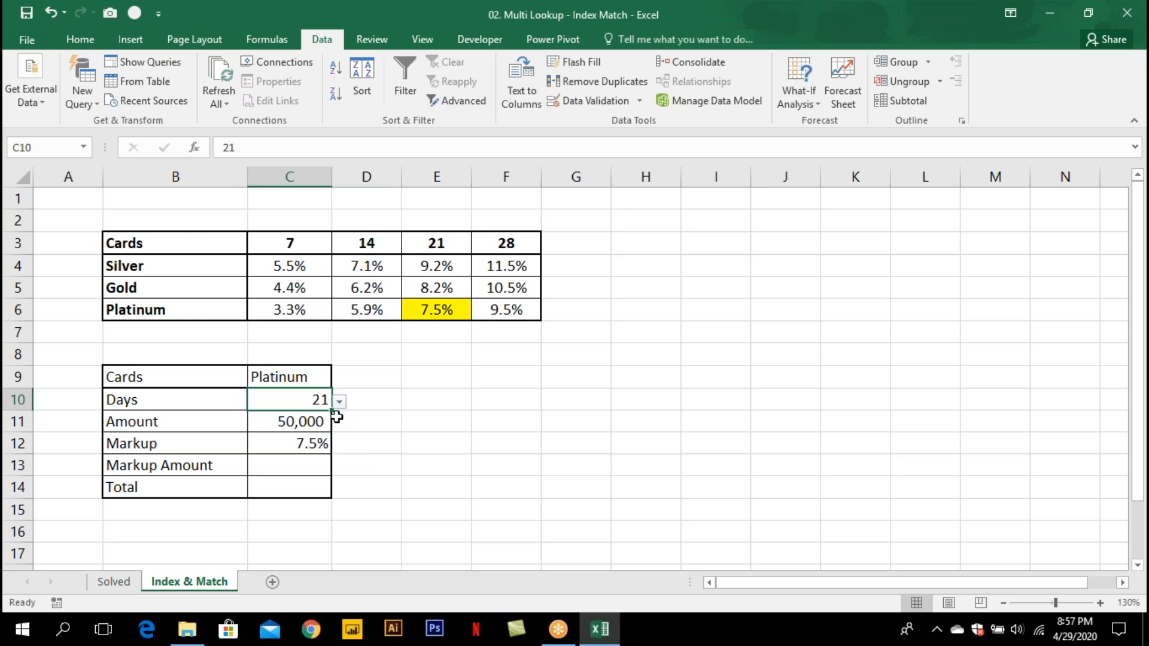
# Calculate the Markup Amount in C13 by multiplying the Amount by the Markup with =C11*C12.
pyautogui.click(310, 462)
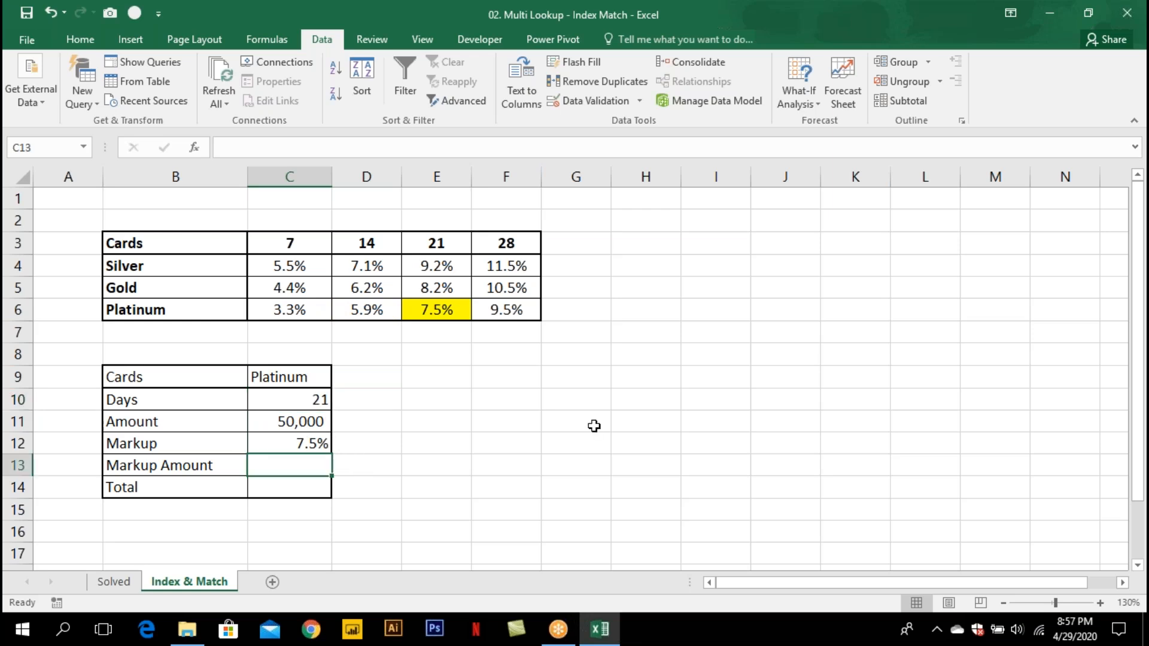
pyautogui.write('=')
pyautogui.press('Up')
pyautogui.press('Up')
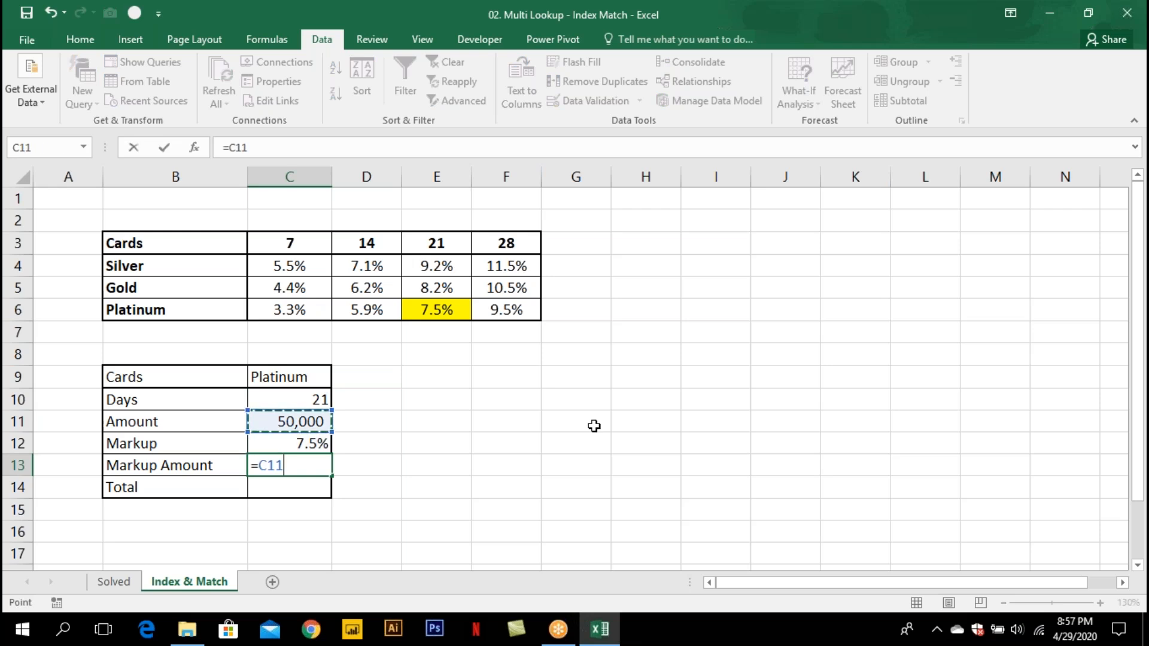
pyautogui.write('*')
pyautogui.press('Up')
pyautogui.press('Return')
# Calculate the Total in C14 by adding the Amount and the Markup Amount with =C11+C13.
pyautogui.write('=')
pyautogui.press('Up')
pyautogui.press('Up')
pyautogui.press('Up')
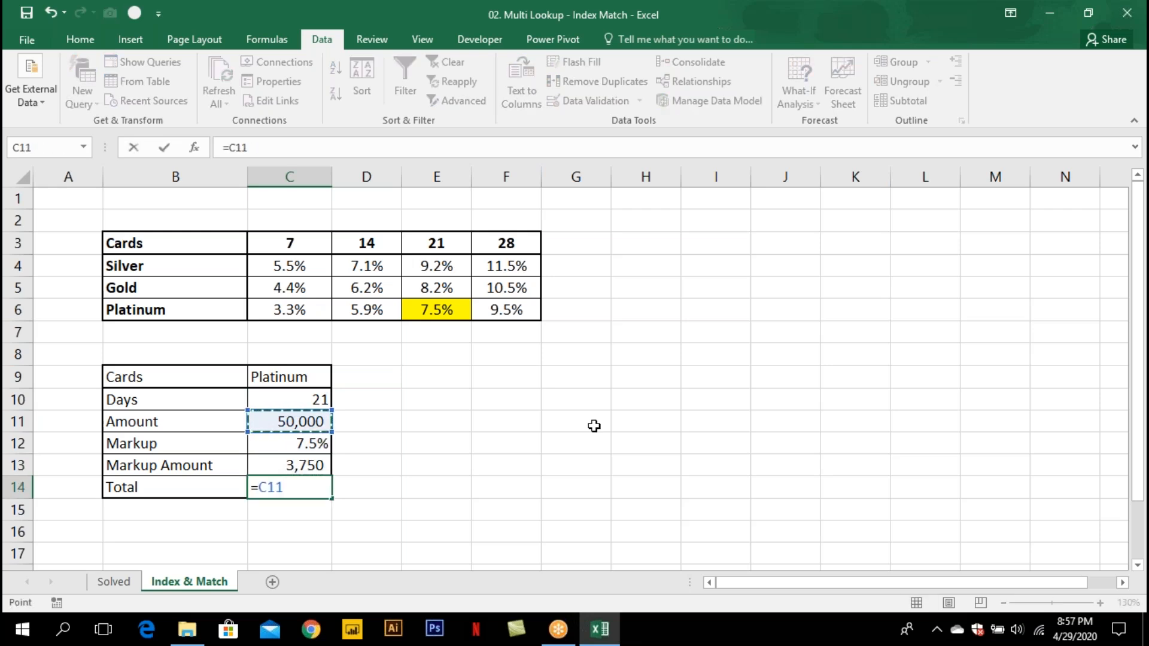
pyautogui.write('+')
pyautogui.press('Up')
pyautogui.press('Return')
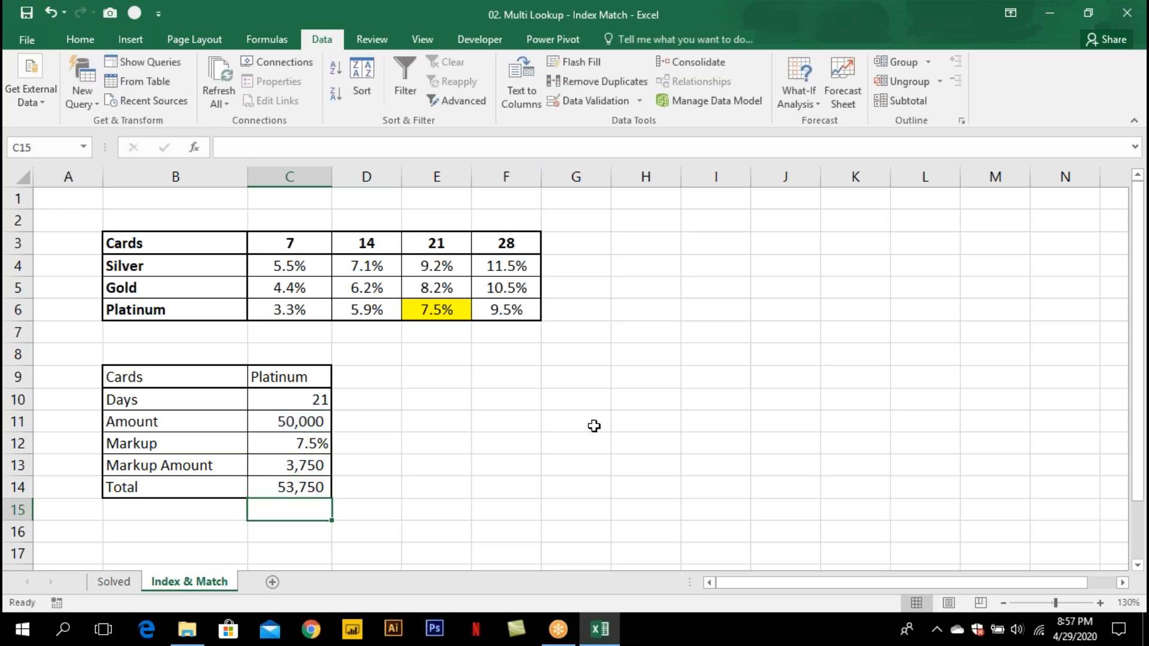
# Test the drop-downs by choosing 14 for Days in C10 and Silver for Cards in C9.
pyautogui.click(318, 401)
pyautogui.click(339, 401)
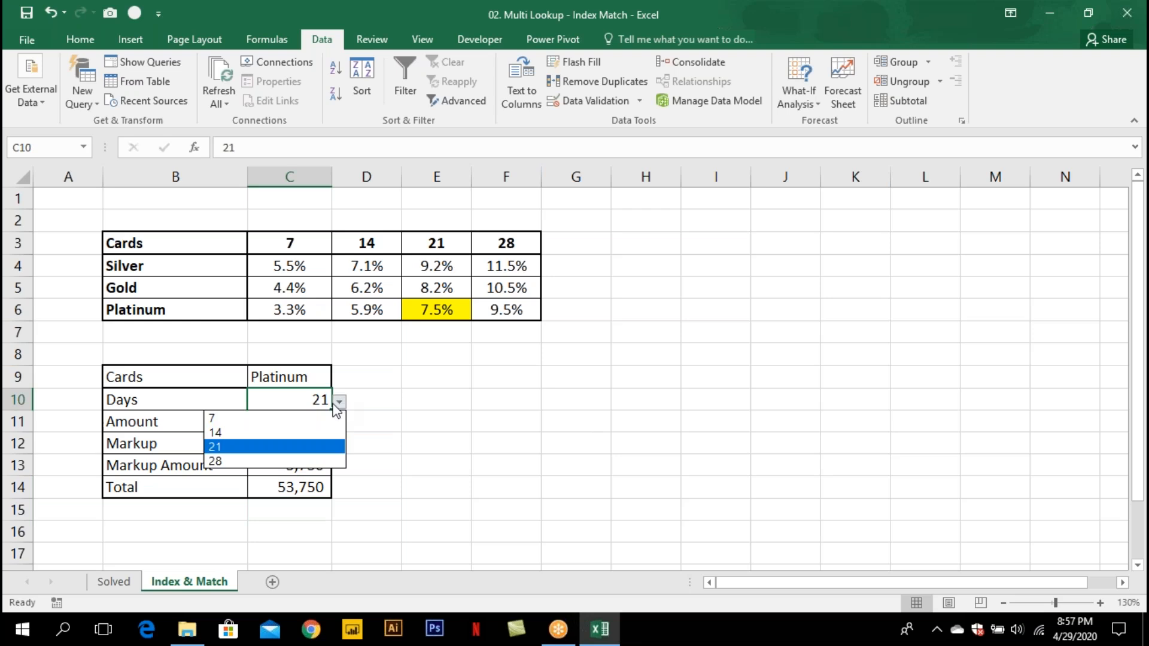
pyautogui.click(312, 431)
pyautogui.click(310, 377)
pyautogui.click(338, 380)
pyautogui.click(325, 398)
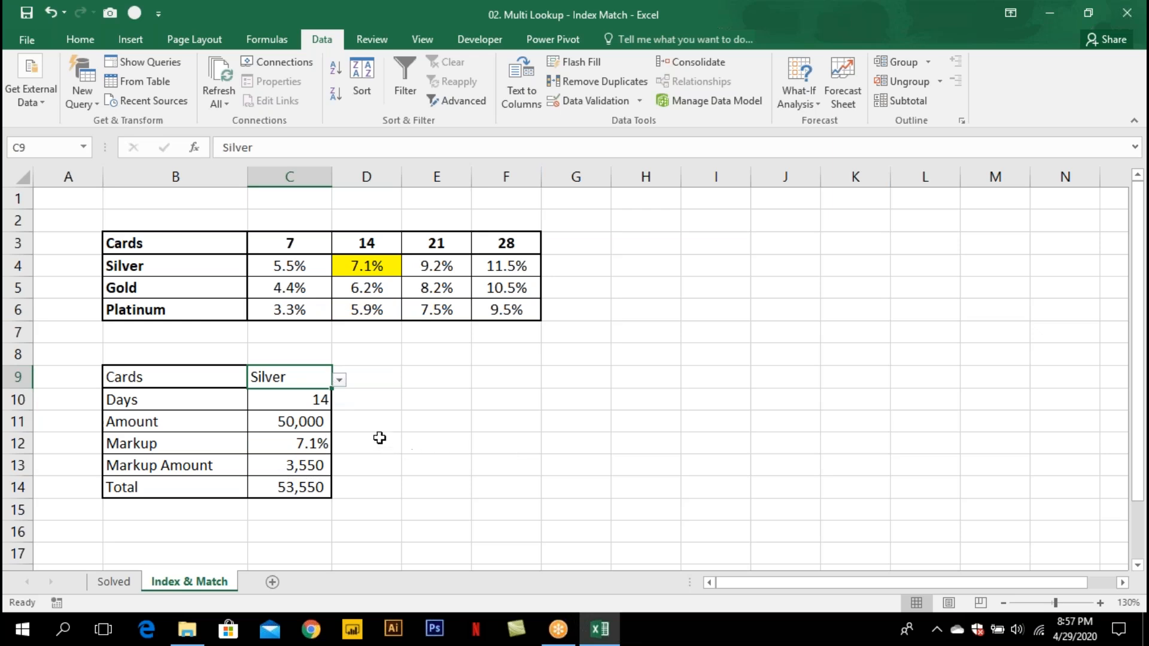
# Review the VLOOKUP/MATCH formula in the Markup cell C12 and delete it.
pyautogui.click(308, 444)
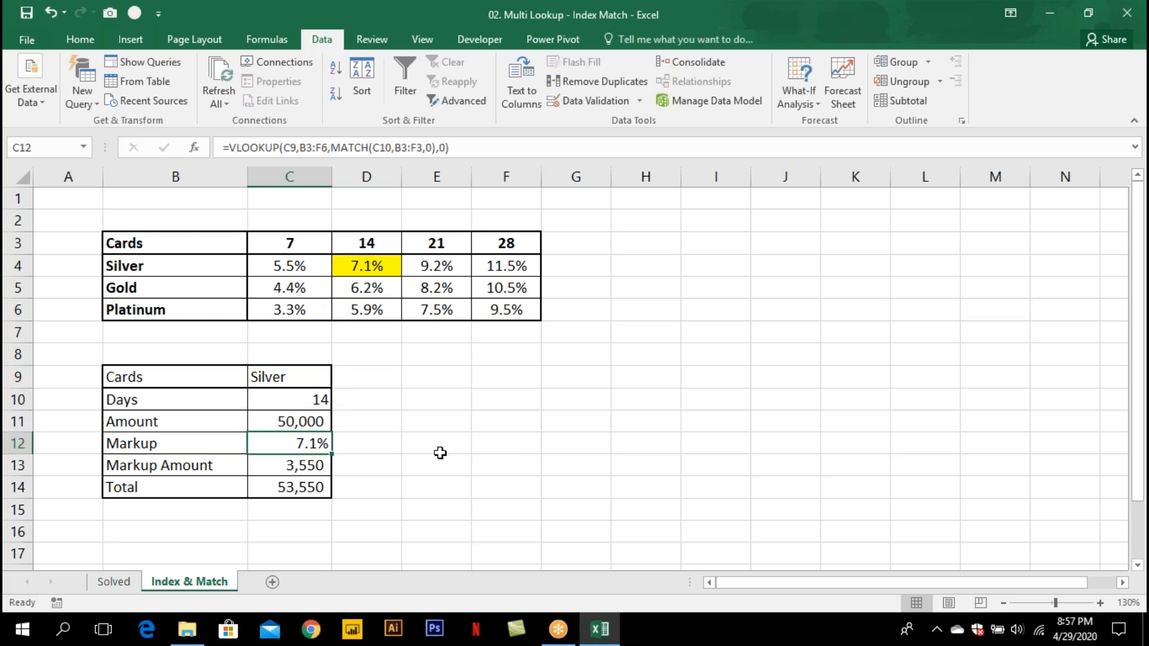
pyautogui.press('F2')
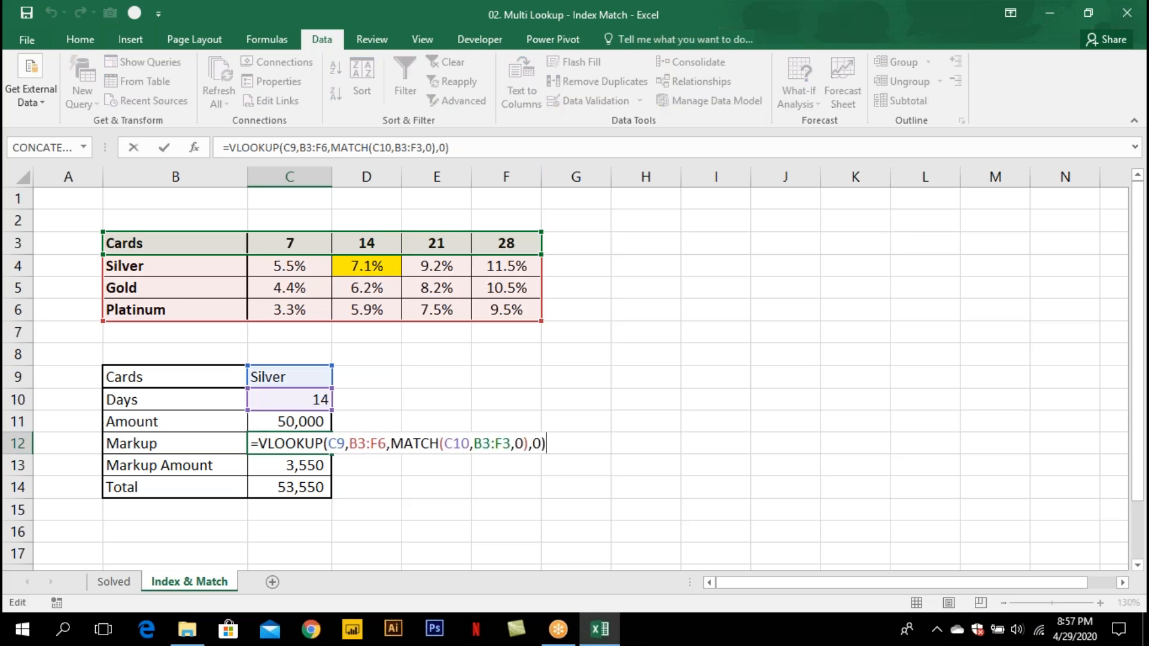
pyautogui.hotkey('ctrl', 'Return')
pyautogui.press('Delete')
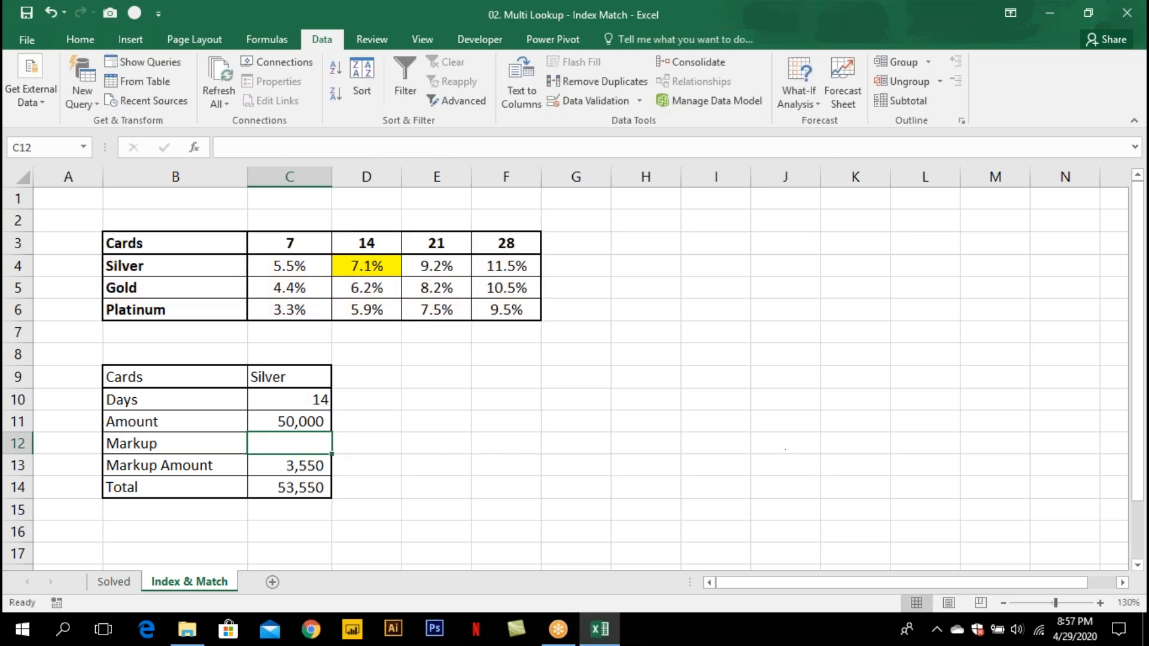
# Start an INDEX formula in C12 with the percentage range $C$4:$F$6 as an absolute array.
pyautogui.write('=ind')
pyautogui.press('Tab')
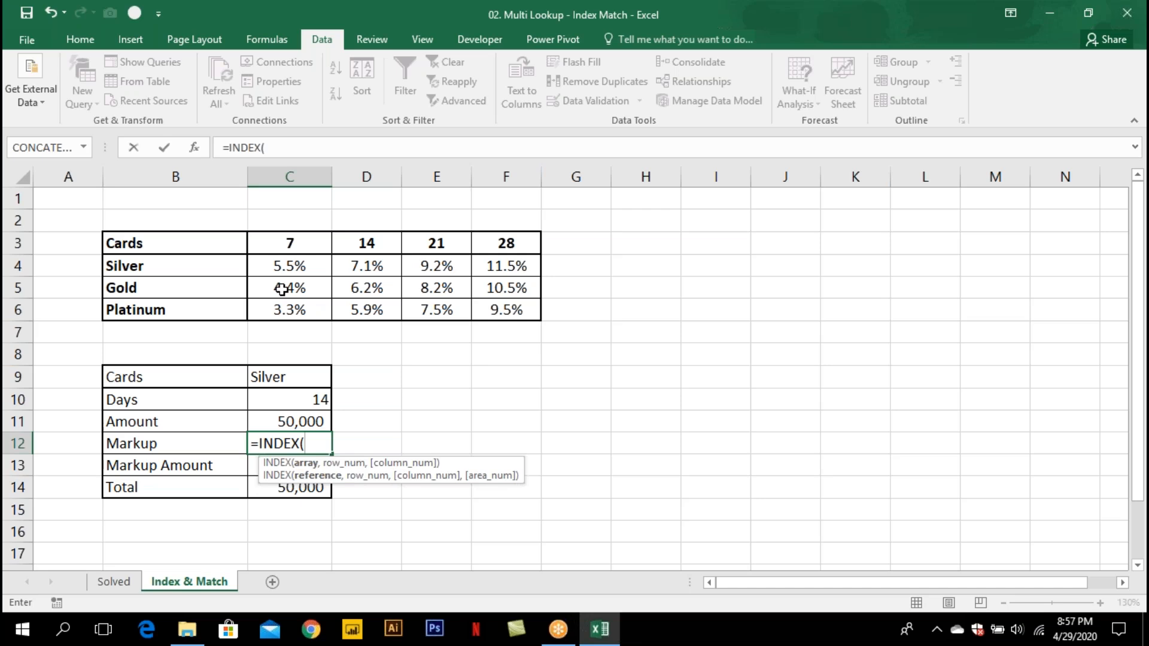
pyautogui.moveTo(277, 267); pyautogui.dragTo(488, 303)
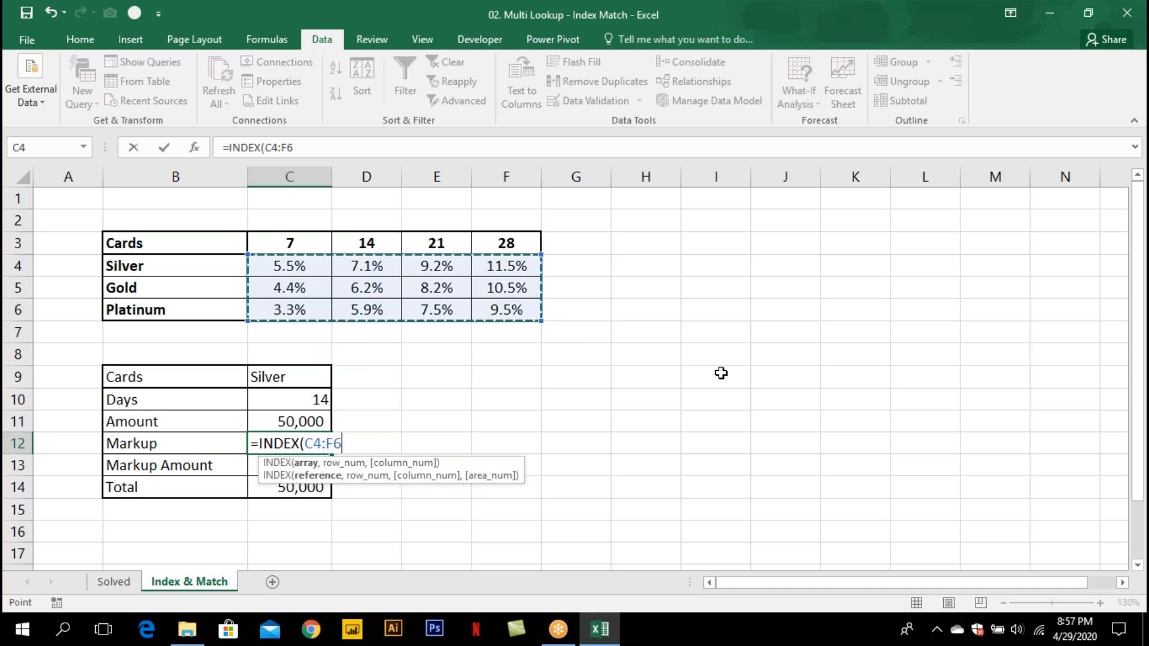
pyautogui.press('F4')
pyautogui.write(',')
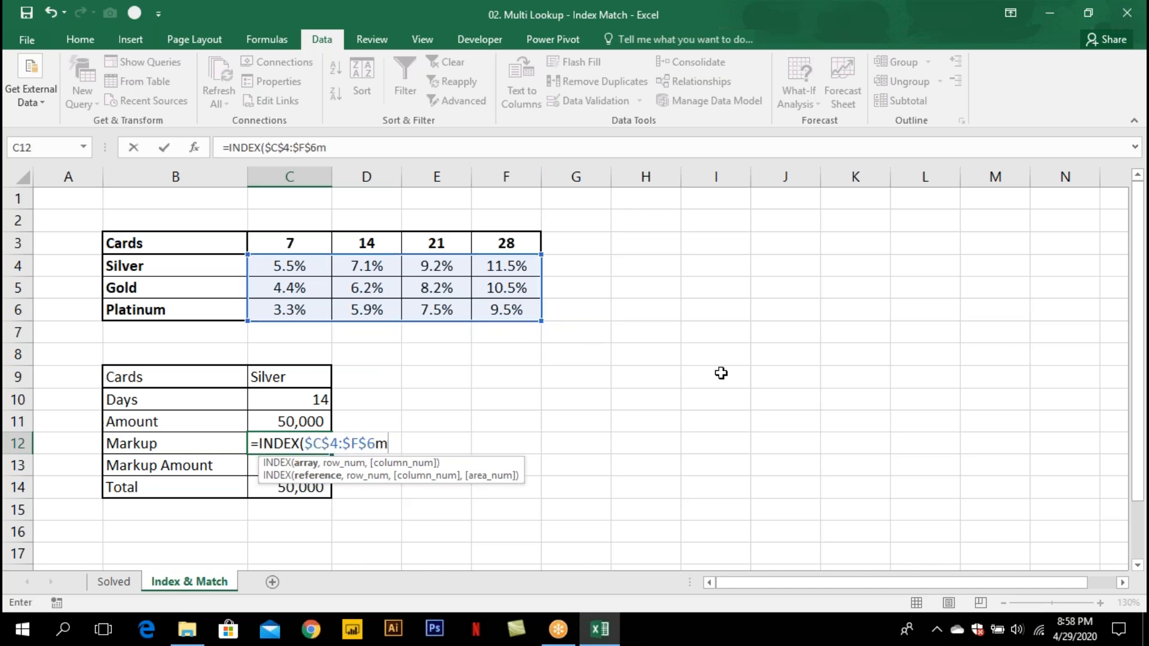
# Add the row number argument as MATCH(C9,B4:B6,0) to find the selected card.
pyautogui.write('match(')
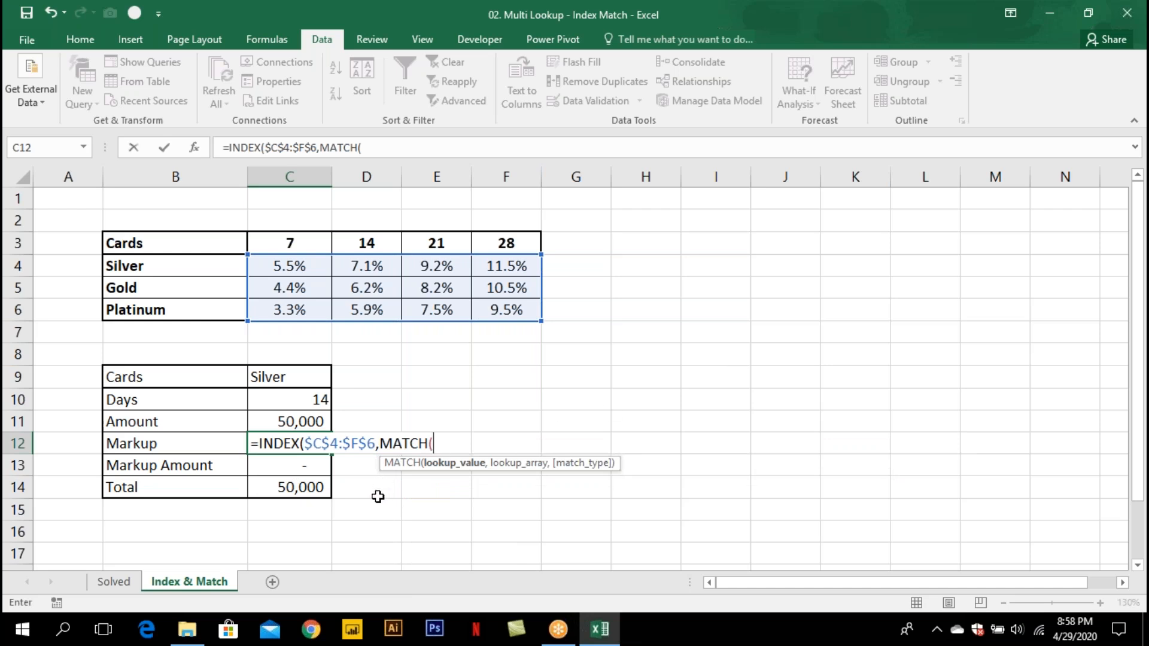
pyautogui.click(299, 378)
pyautogui.write(',')
pyautogui.moveTo(125, 266); pyautogui.dragTo(133, 310)
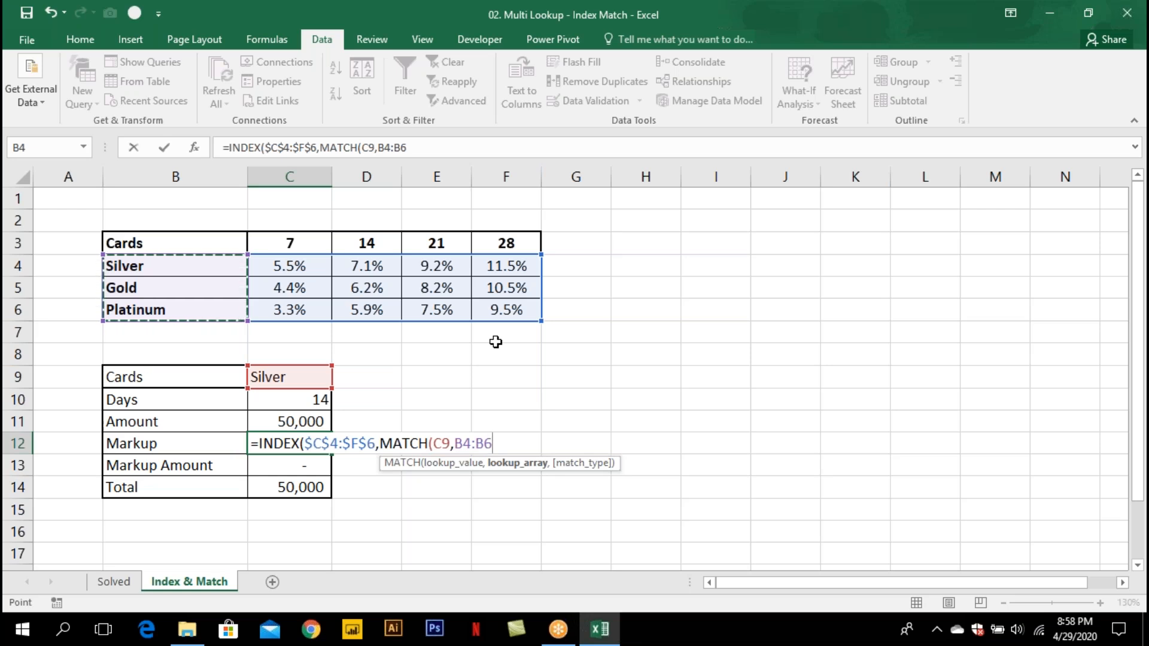
pyautogui.write(',0')
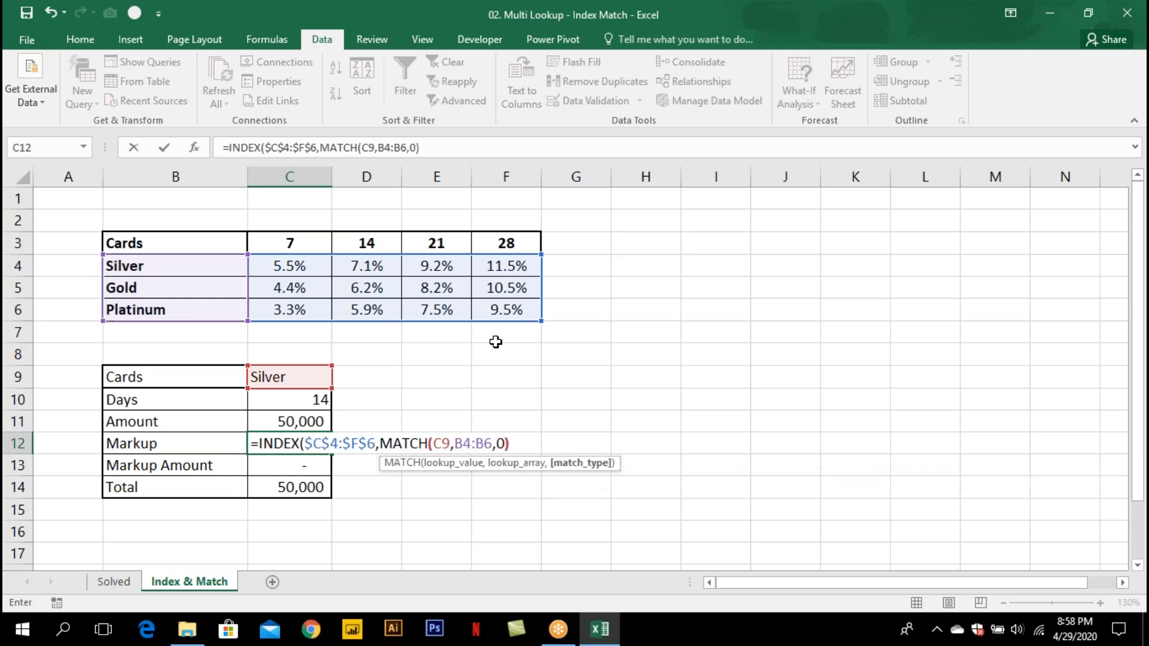
pyautogui.write(')')
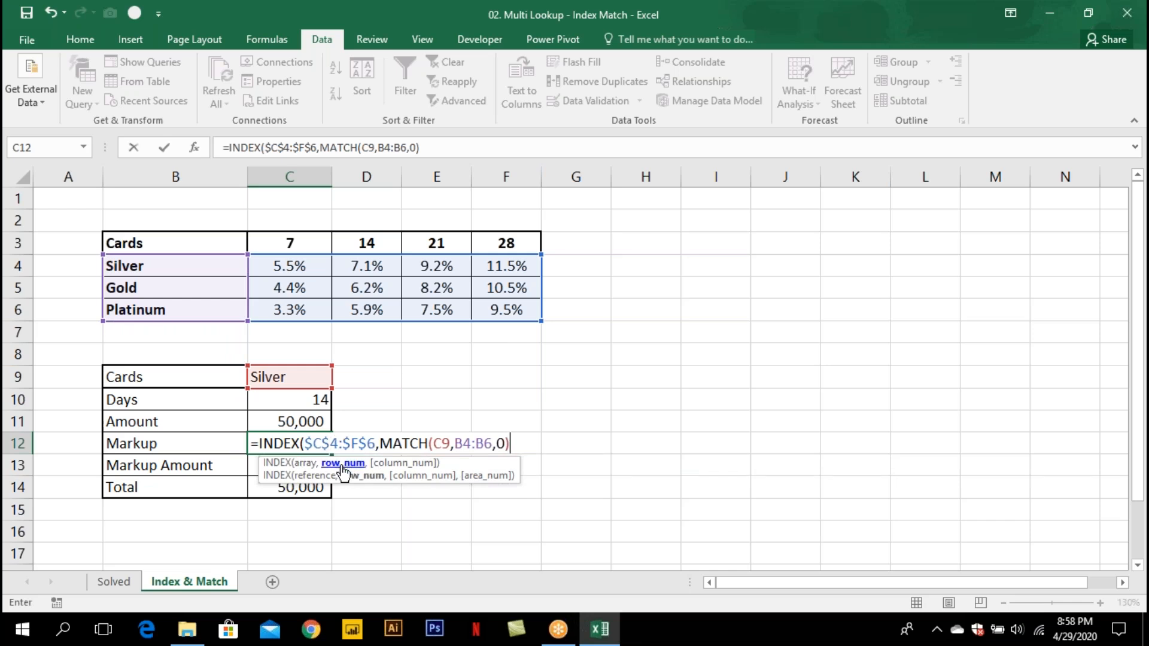
pyautogui.write(',')
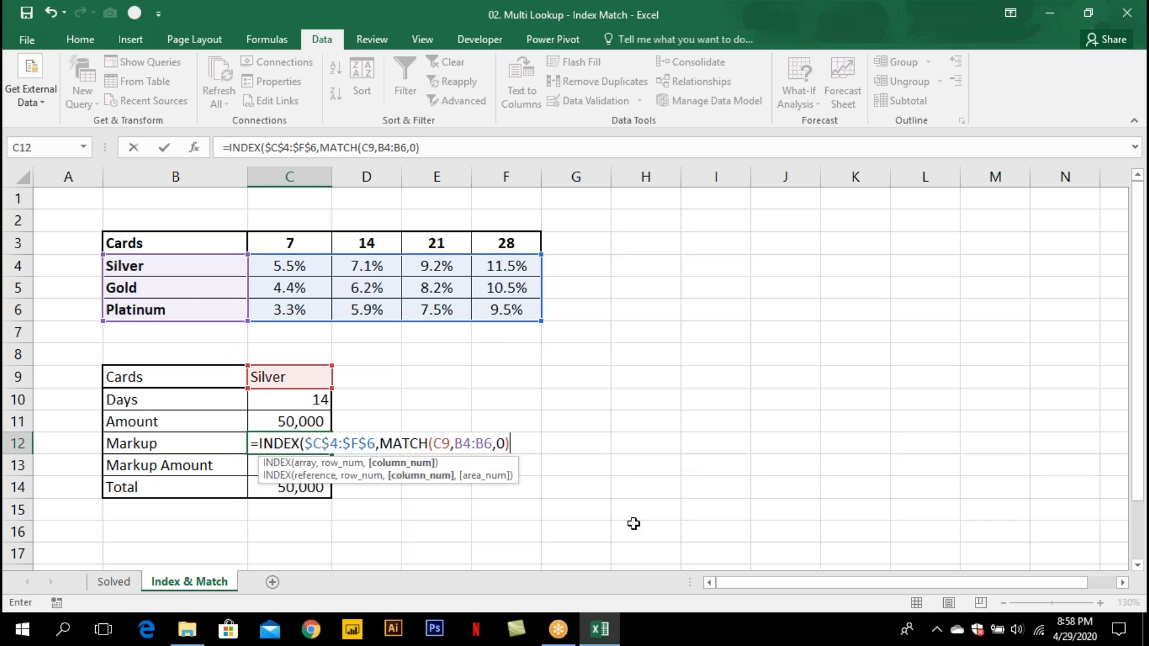
# Add the column number argument as MATCH(C10,C3:F3,0) and complete the INDEX formula in C12.
pyautogui.write('ma')
pyautogui.press('Tab')
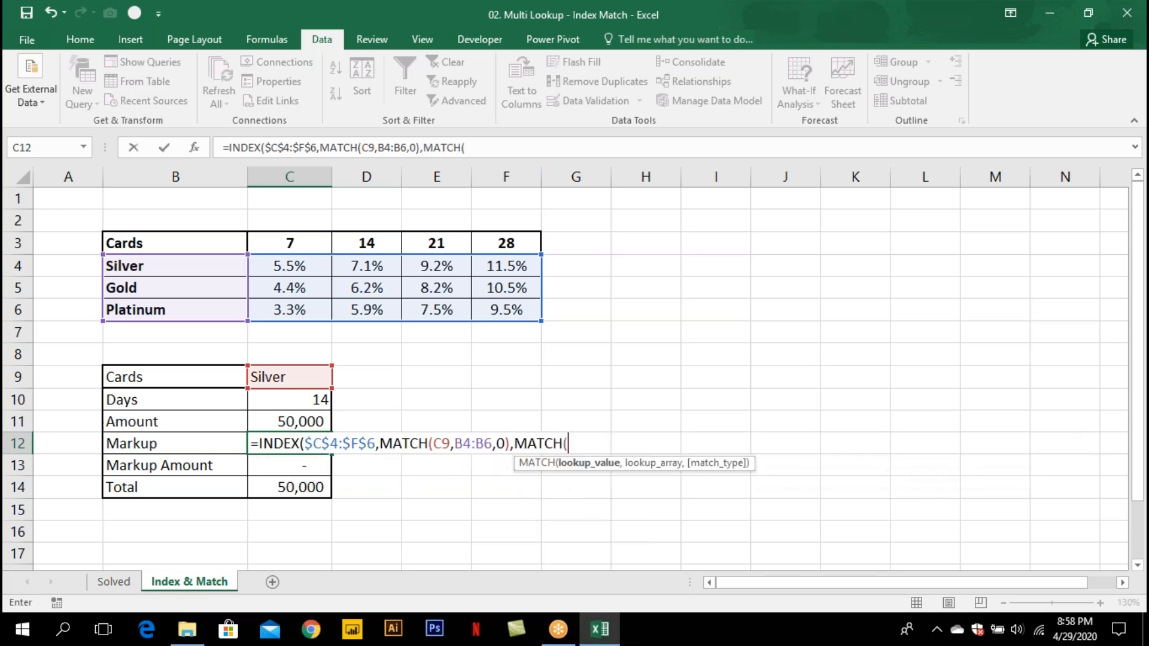
pyautogui.click(315, 399)
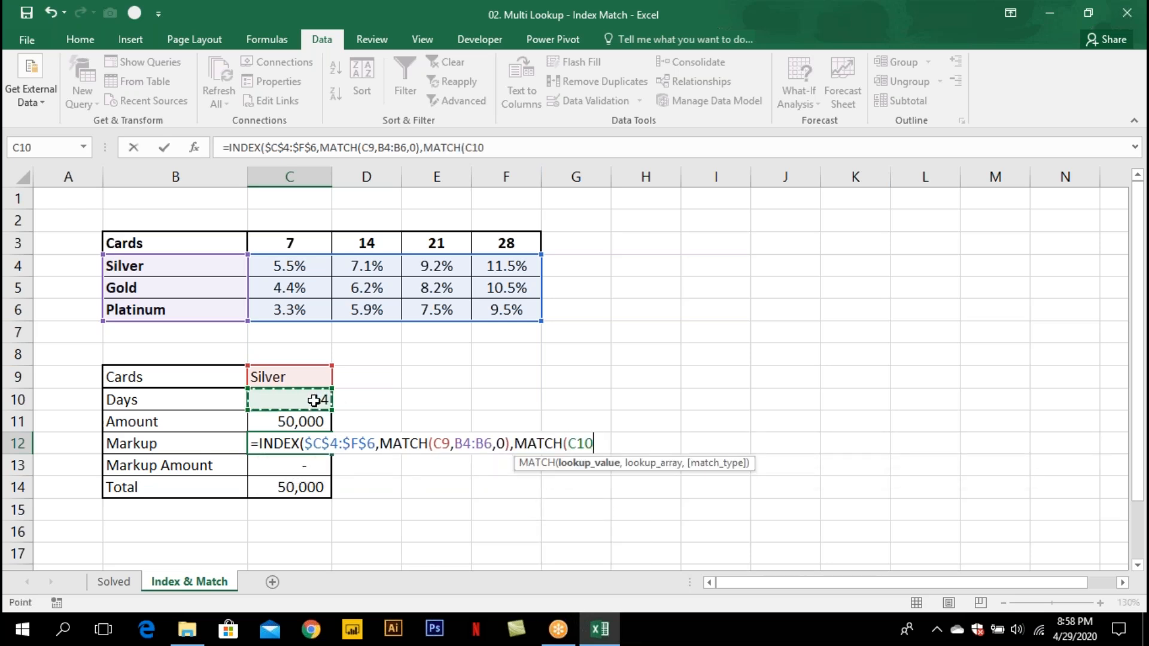
pyautogui.write(',')
pyautogui.moveTo(300, 243); pyautogui.dragTo(509, 241)
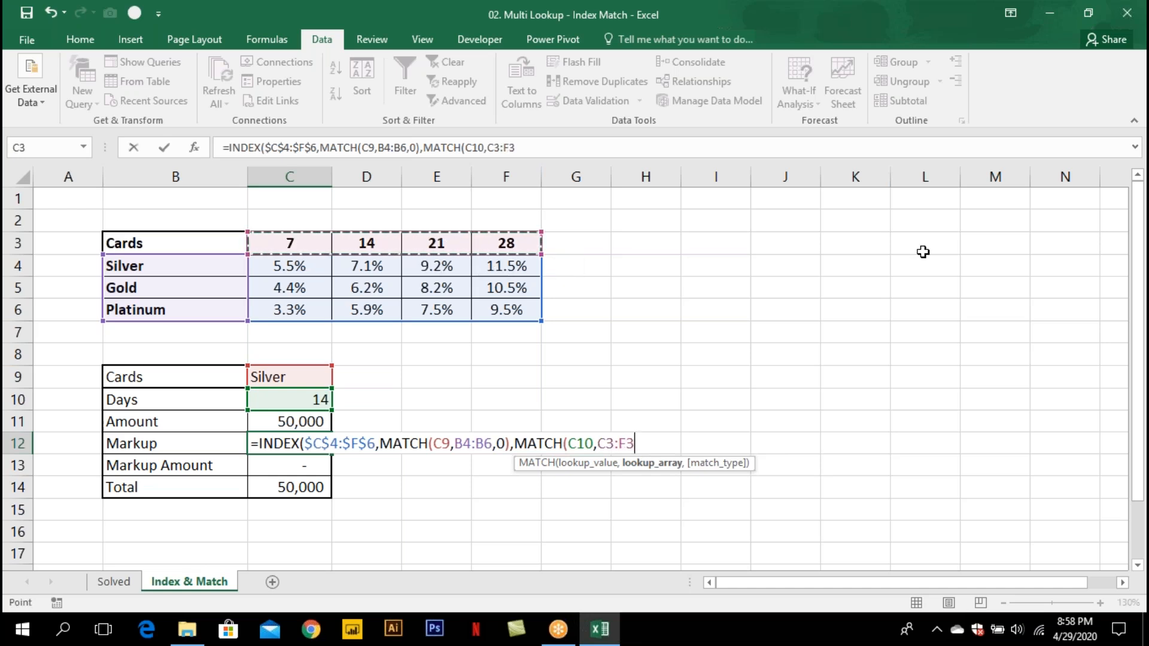
pyautogui.write(',0)')
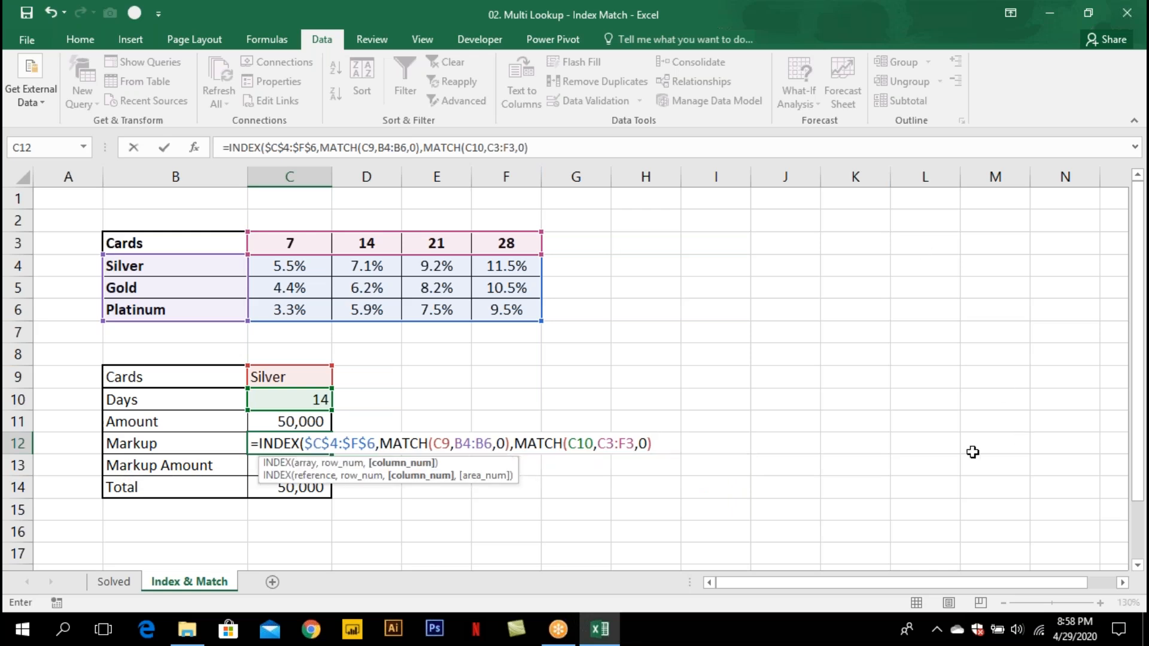
pyautogui.write(')')
pyautogui.press('Return')
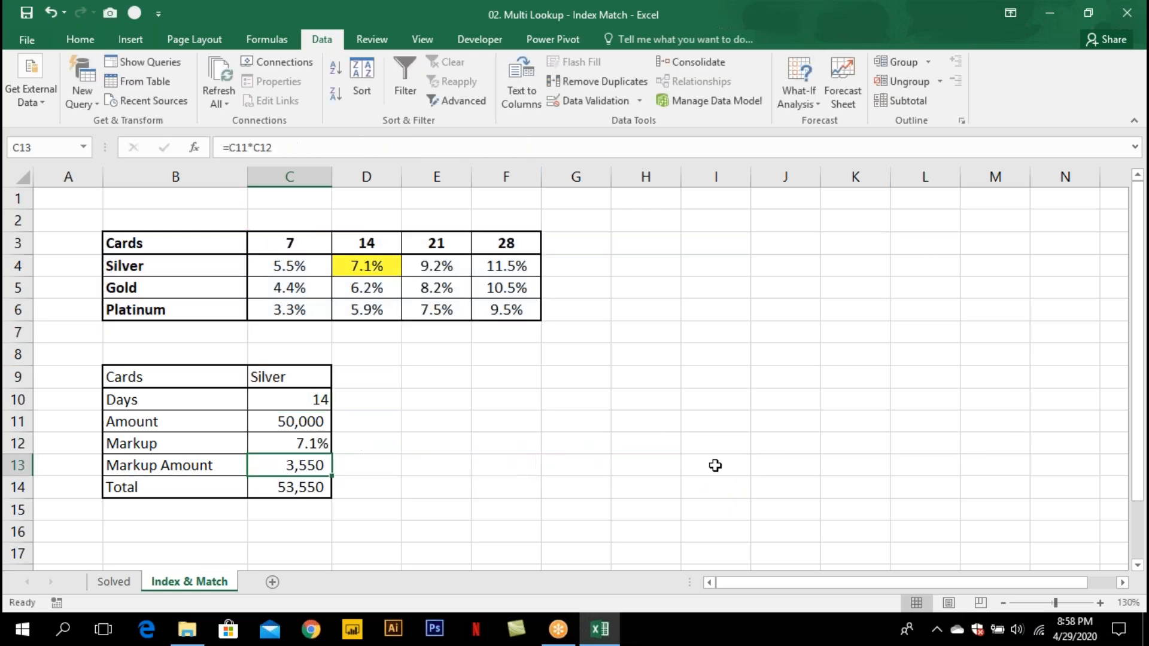
# Test the INDEX/MATCH markup by choosing Gold for Cards in C9 and 7 for Days in C10.
pyautogui.click(289, 441)
pyautogui.click(315, 375)
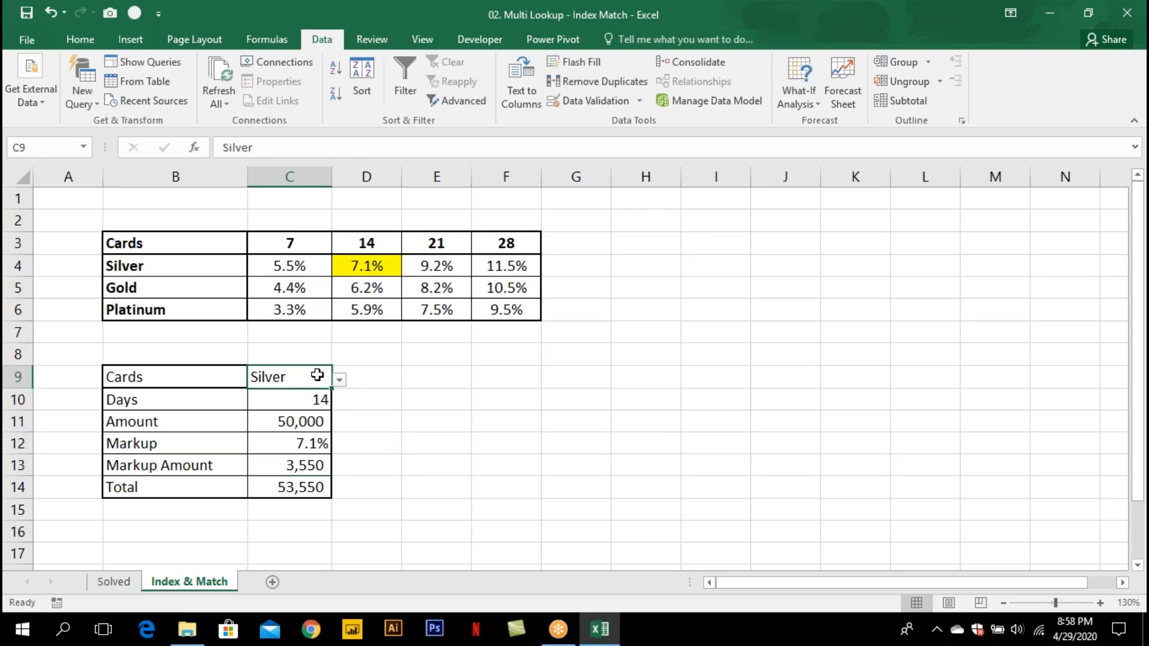
pyautogui.click(318, 398)
pyautogui.click(312, 444)
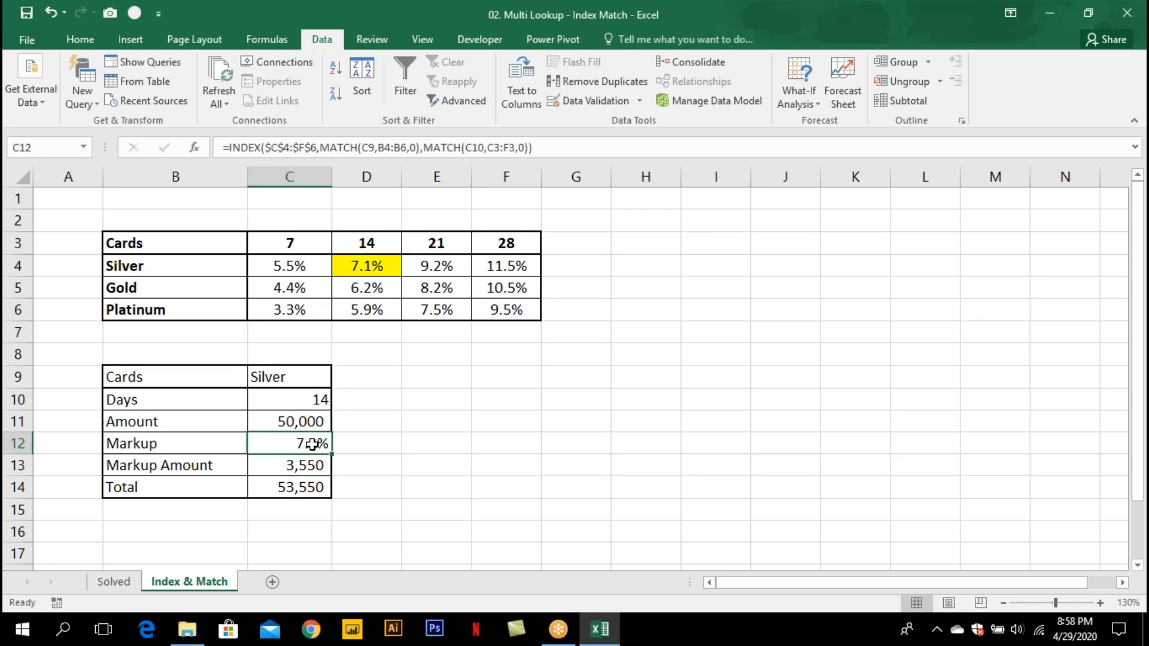
pyautogui.click(315, 377)
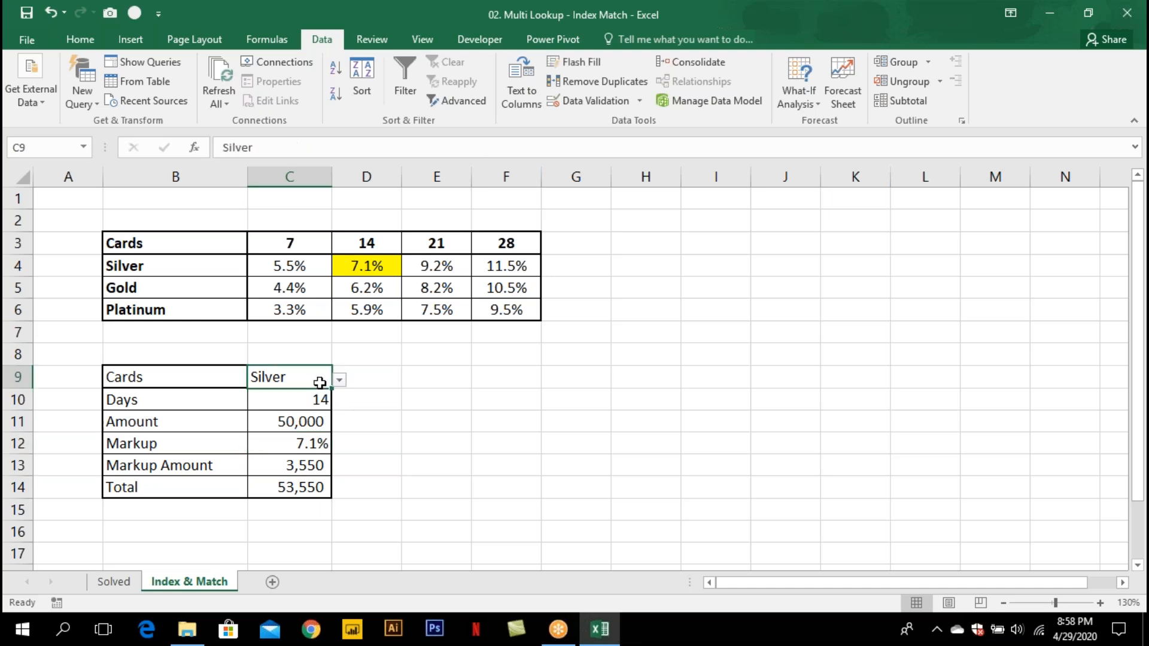
pyautogui.click(339, 381)
pyautogui.click(224, 410)
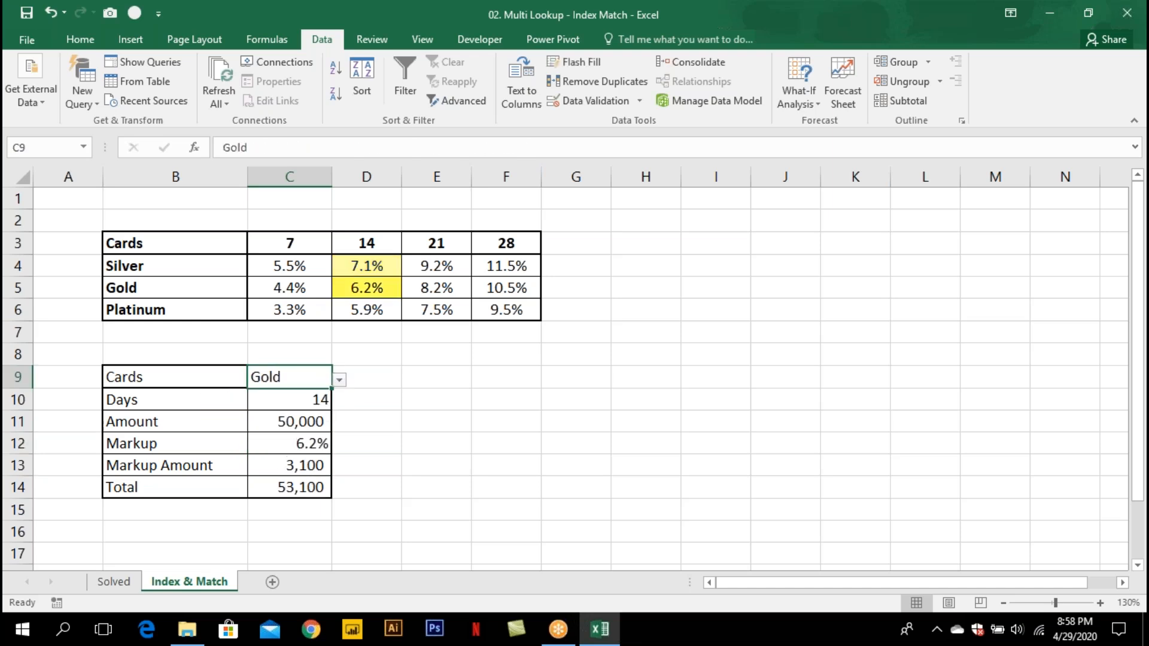
pyautogui.click(320, 400)
pyautogui.click(339, 402)
pyautogui.click(317, 413)
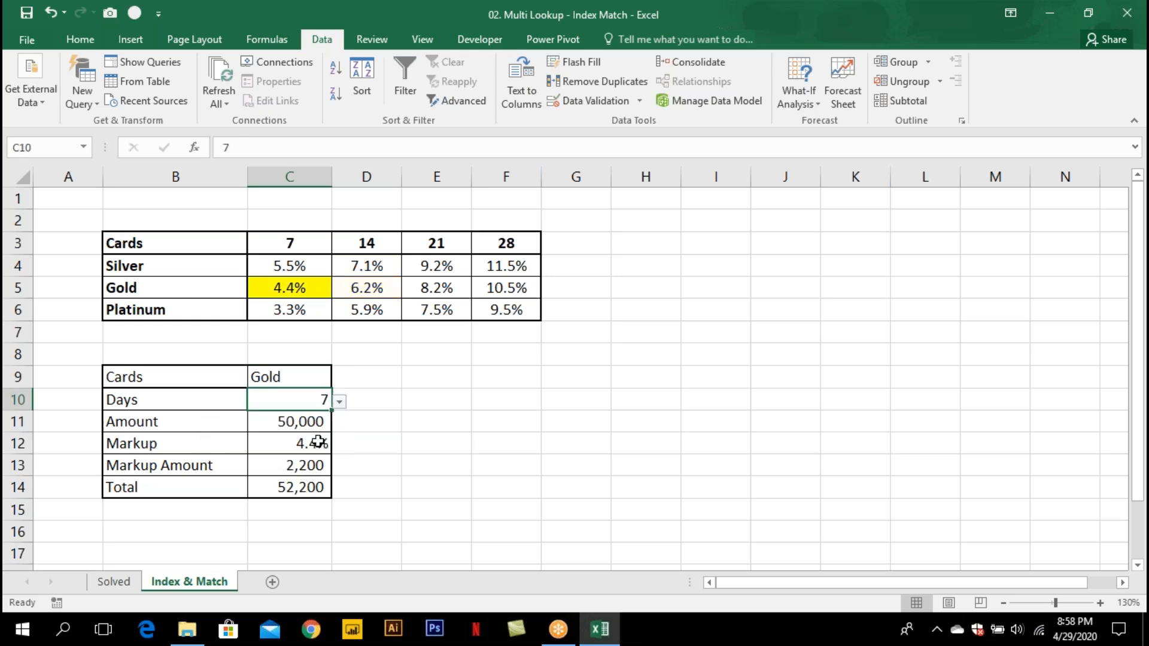
# Examine the INDEX/MATCH formula in C12 and its highlighted source ranges.
pyautogui.click(321, 447)
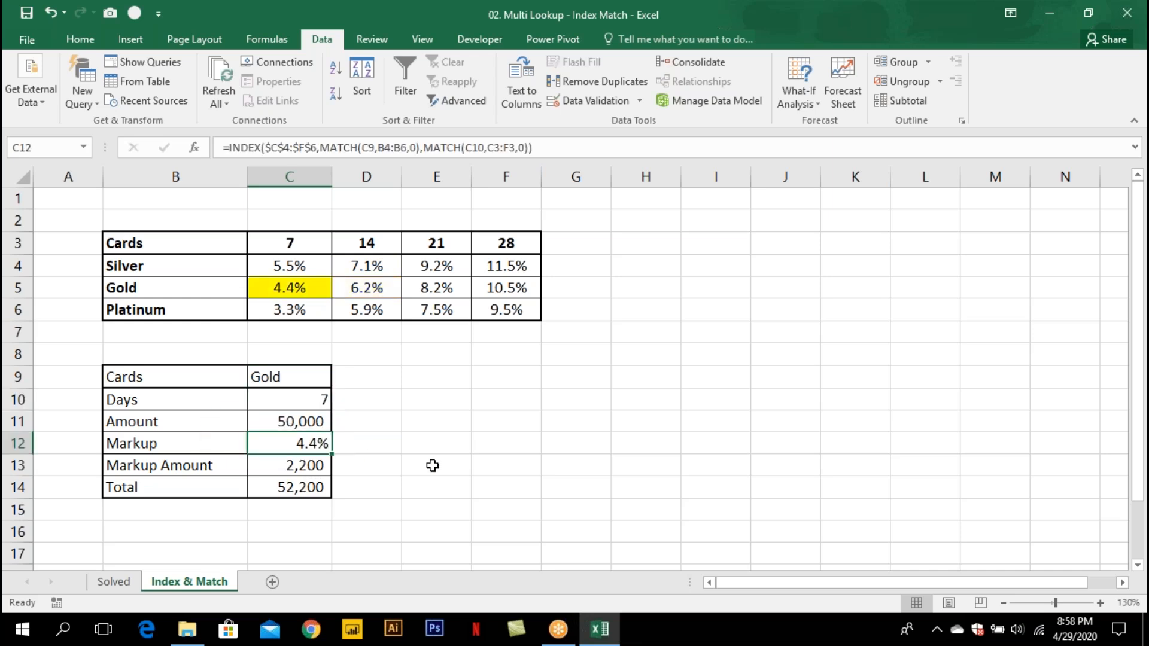
pyautogui.press('F2')
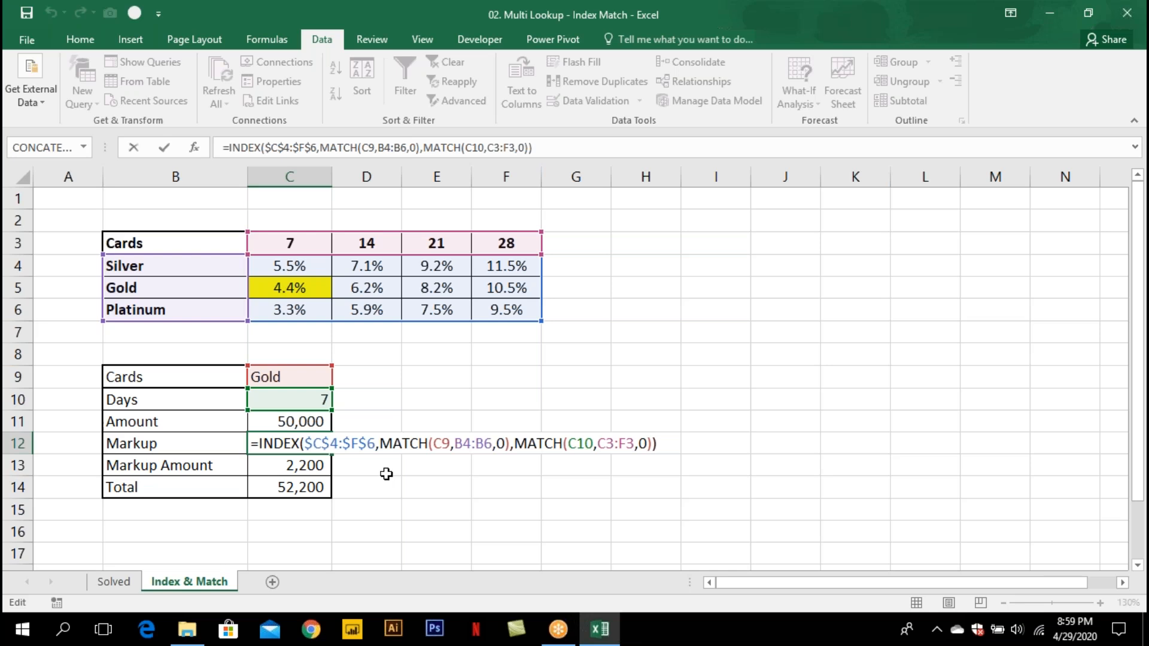
pyautogui.hotkey('ctrl', 'Return')
# Close the workbook without saving and open "03. Name Manager & Vlookup" from the Day - 3 folder.
pyautogui.hotkey('alt', 'F4')
pyautogui.press('Right')
pyautogui.press('Return')
pyautogui.press('Down')
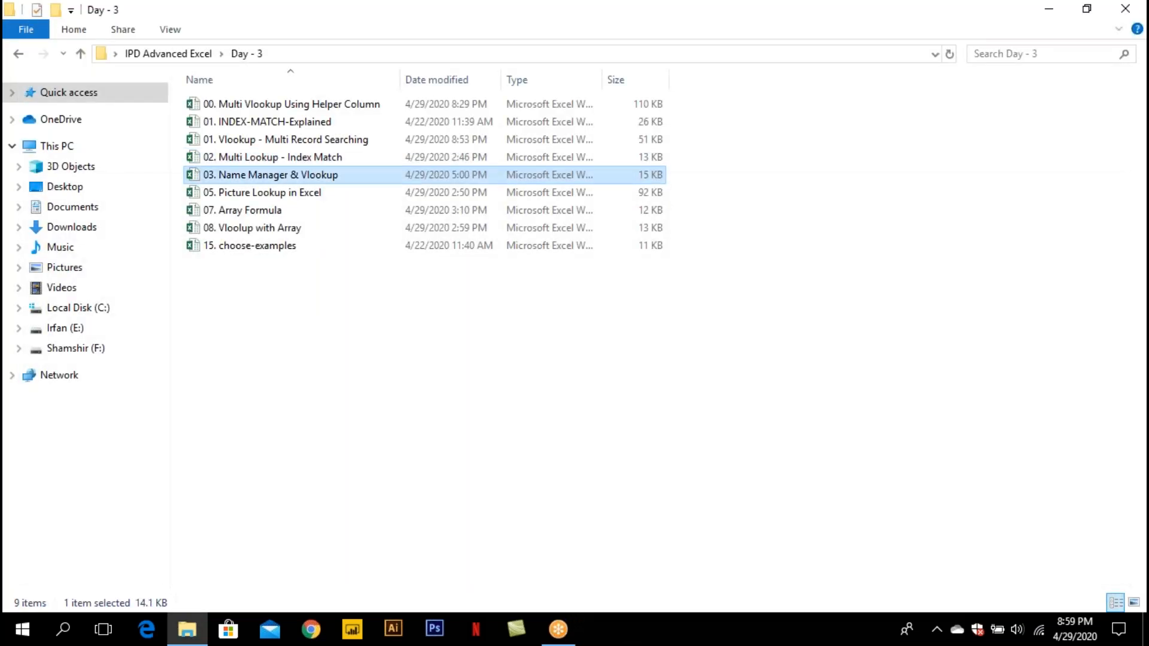
pyautogui.press('Return')
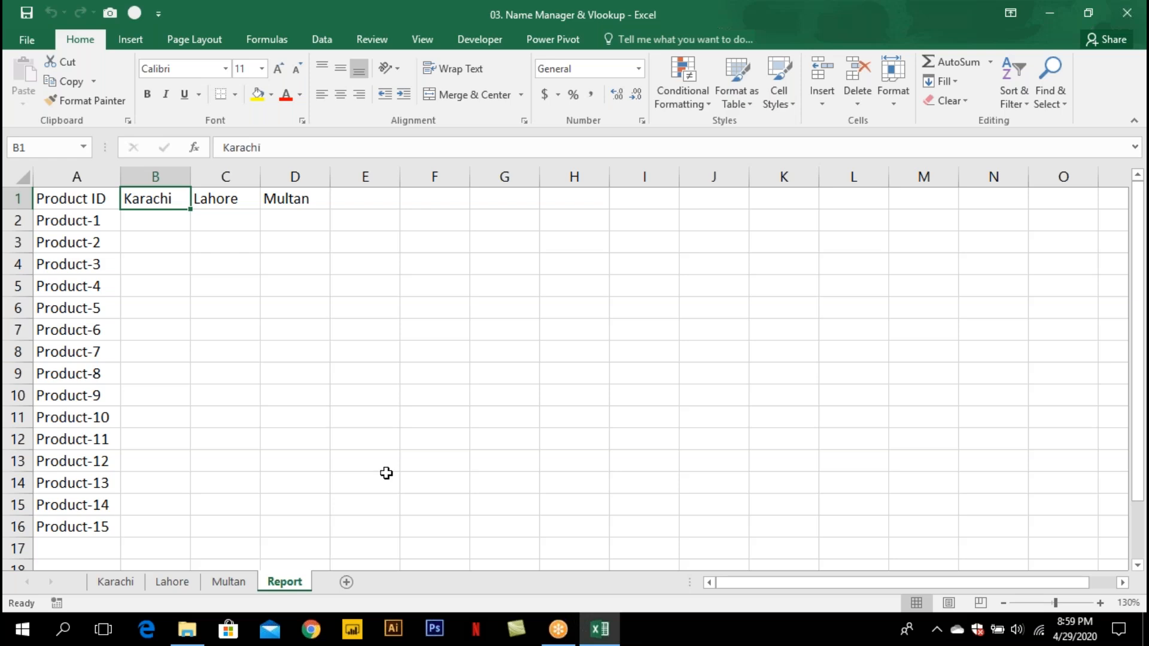
# Examine the product sales in F2:F16 on the Karachi sheet and the order data on the Lahore sheet.
pyautogui.click(116, 582)
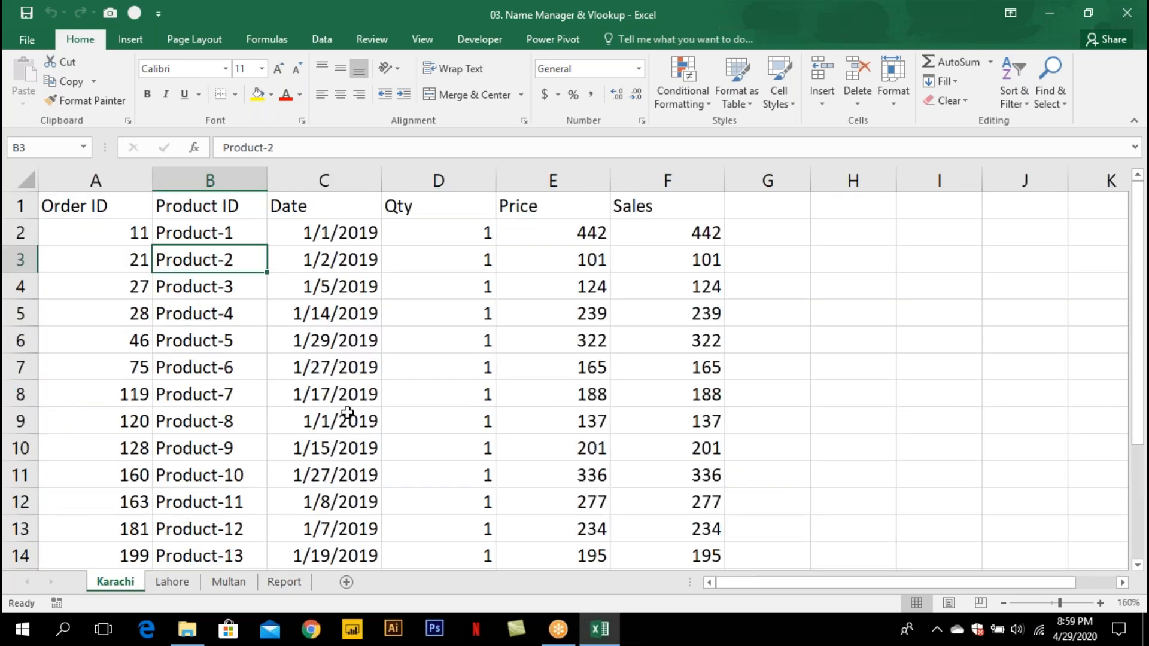
pyautogui.scroll(-2, 347, 413)
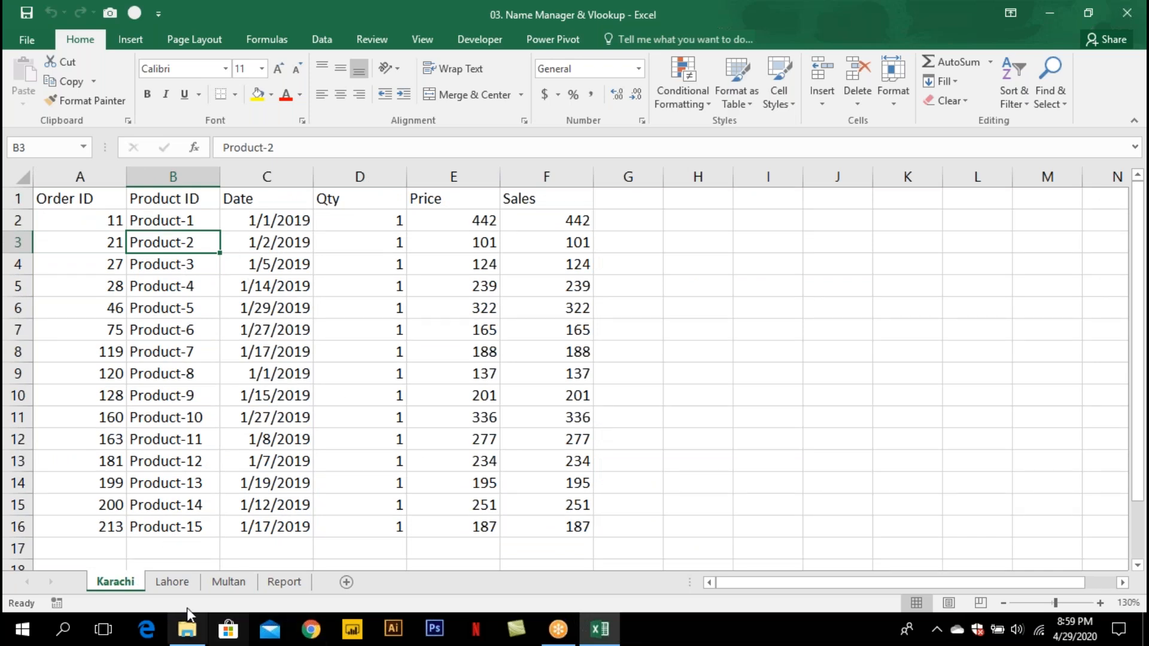
pyautogui.moveTo(544, 221); pyautogui.dragTo(541, 519)
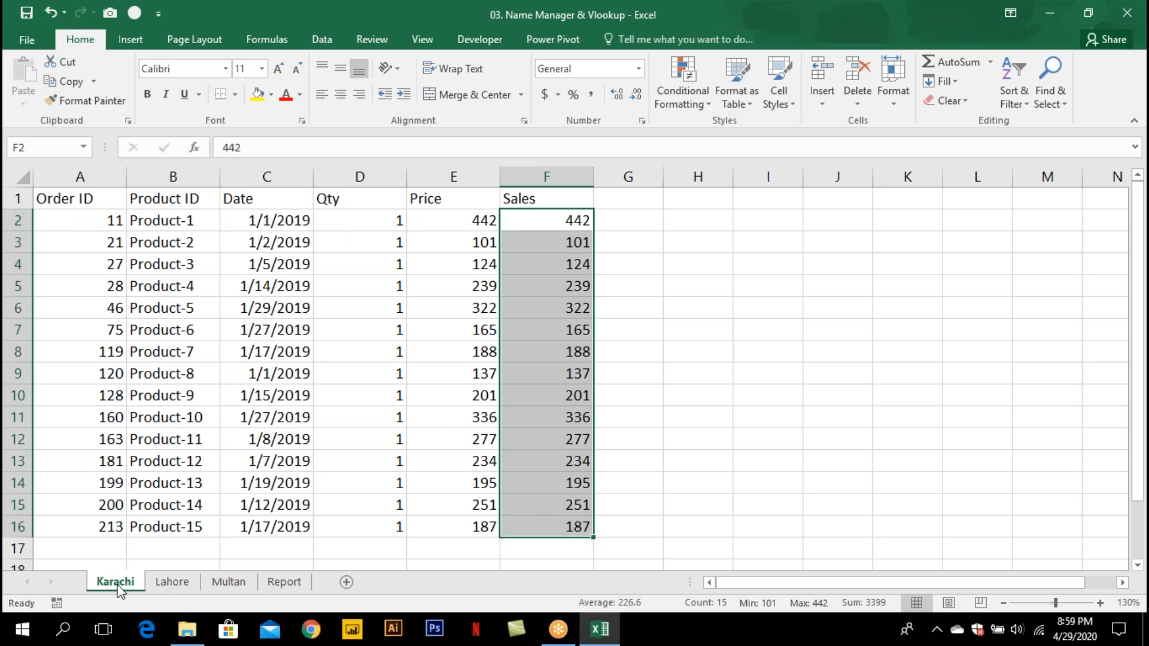
pyautogui.click(178, 586)
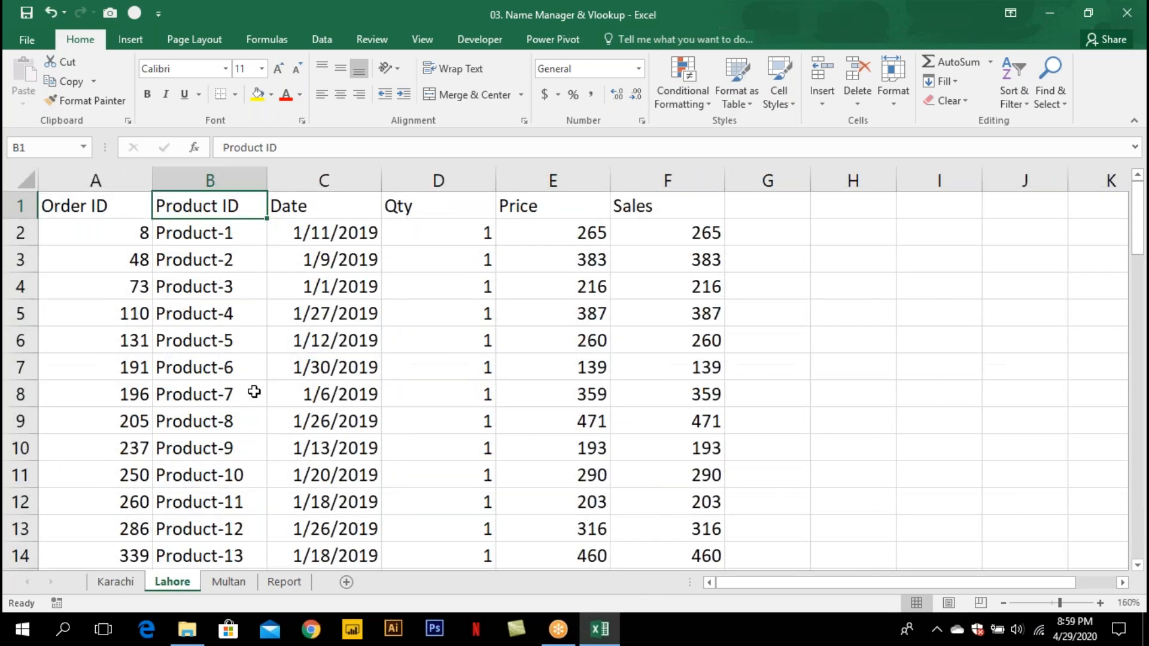
pyautogui.keyDown('ctrl'); pyautogui.scroll(-3, 254, 392); pyautogui.keyUp('ctrl')
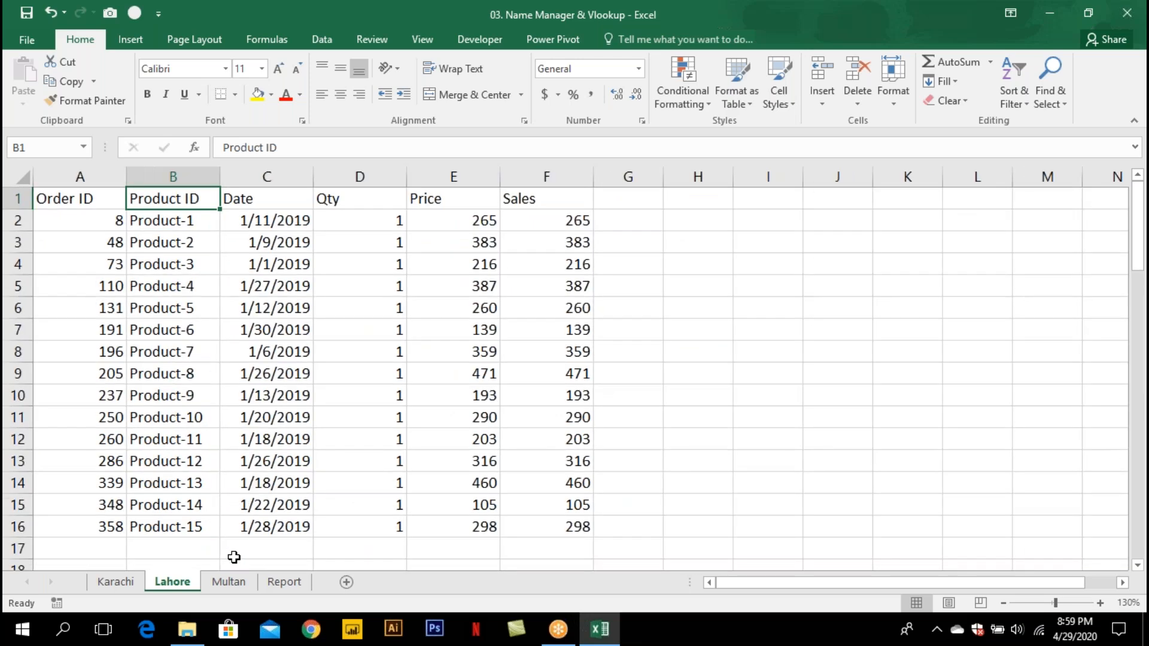
# Examine the sales in F2:F16 on the Multan sheet and return to the Report sheet.
pyautogui.click(230, 582)
pyautogui.keyDown('ctrl'); pyautogui.scroll(-3, 300, 393); pyautogui.keyUp('ctrl')
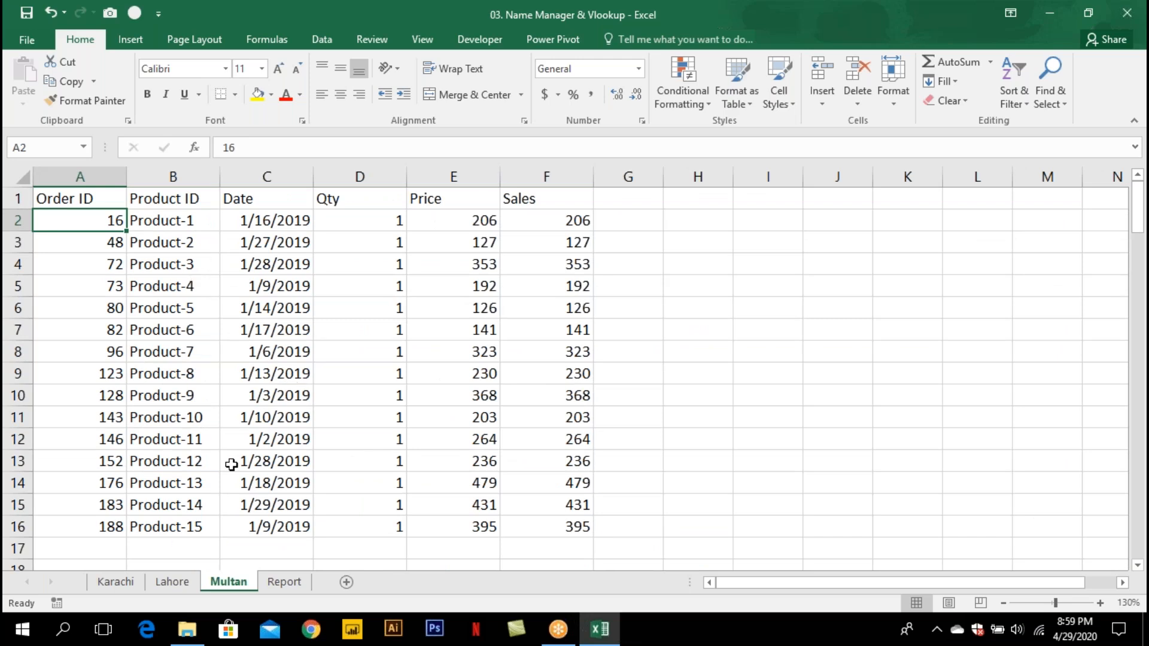
pyautogui.moveTo(558, 221); pyautogui.dragTo(568, 527)
pyautogui.moveTo(381, 177); pyautogui.dragTo(448, 177)
pyautogui.moveTo(561, 220); pyautogui.dragTo(574, 525)
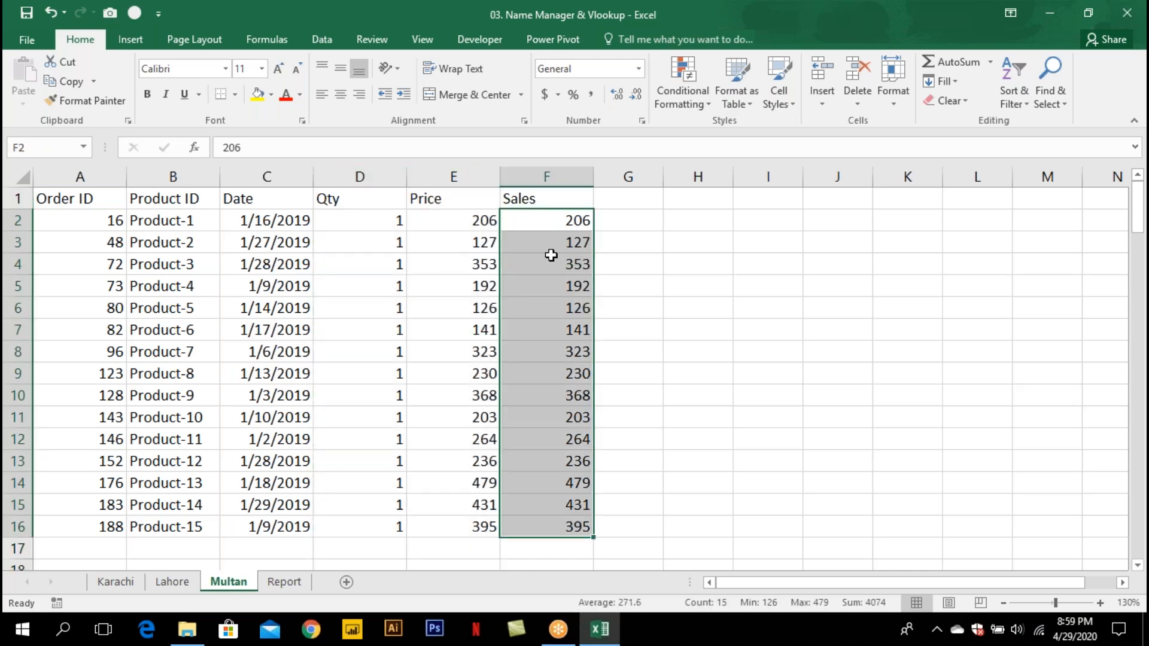
pyautogui.click(284, 582)
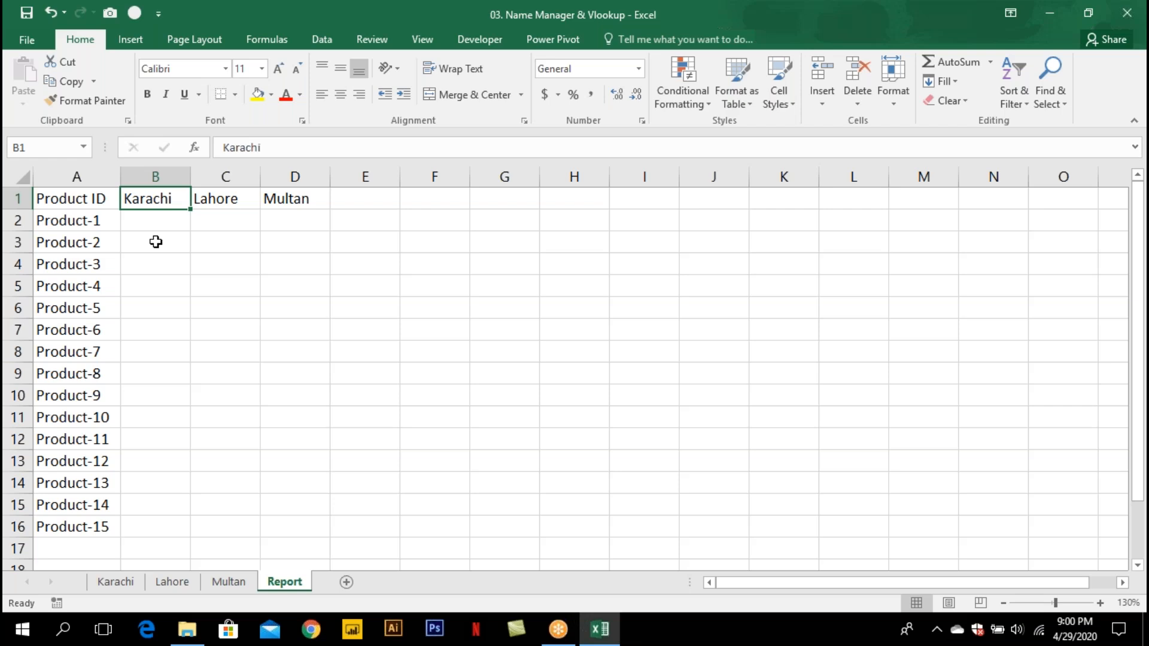
# Select B1:F16 on the Karachi sheet and delete the defined names Karachi_1, Lahore_1 and Multan_1 from the workbook.
pyautogui.click(113, 583)
pyautogui.moveTo(193, 198); pyautogui.dragTo(550, 530)
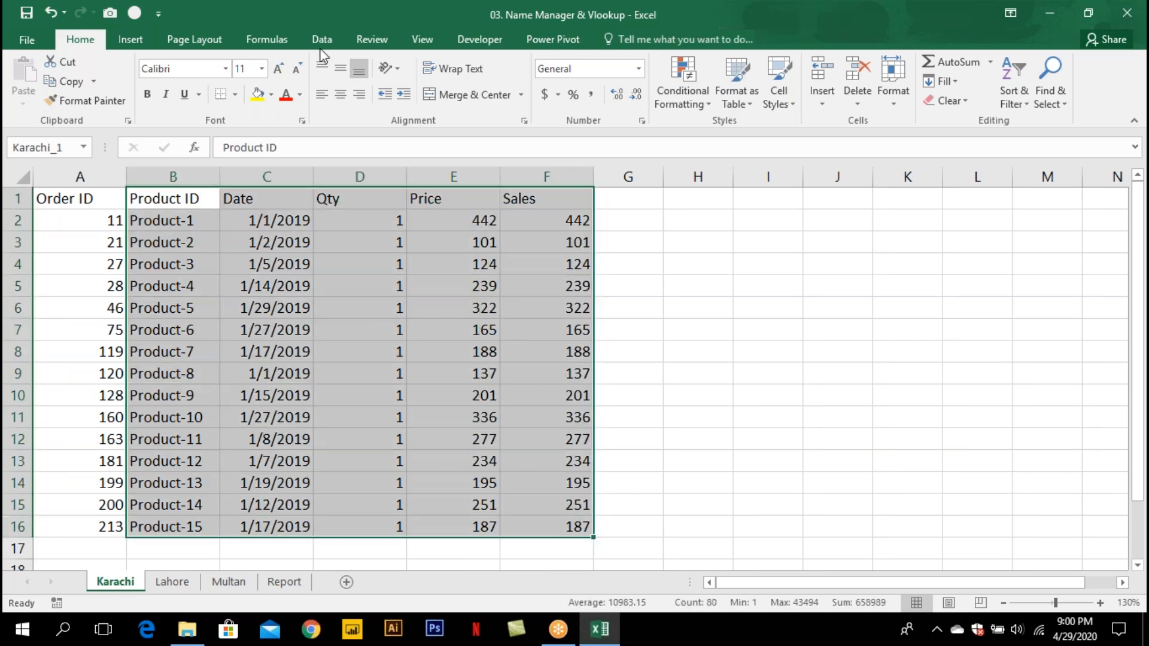
pyautogui.click(284, 41)
pyautogui.click(474, 89)
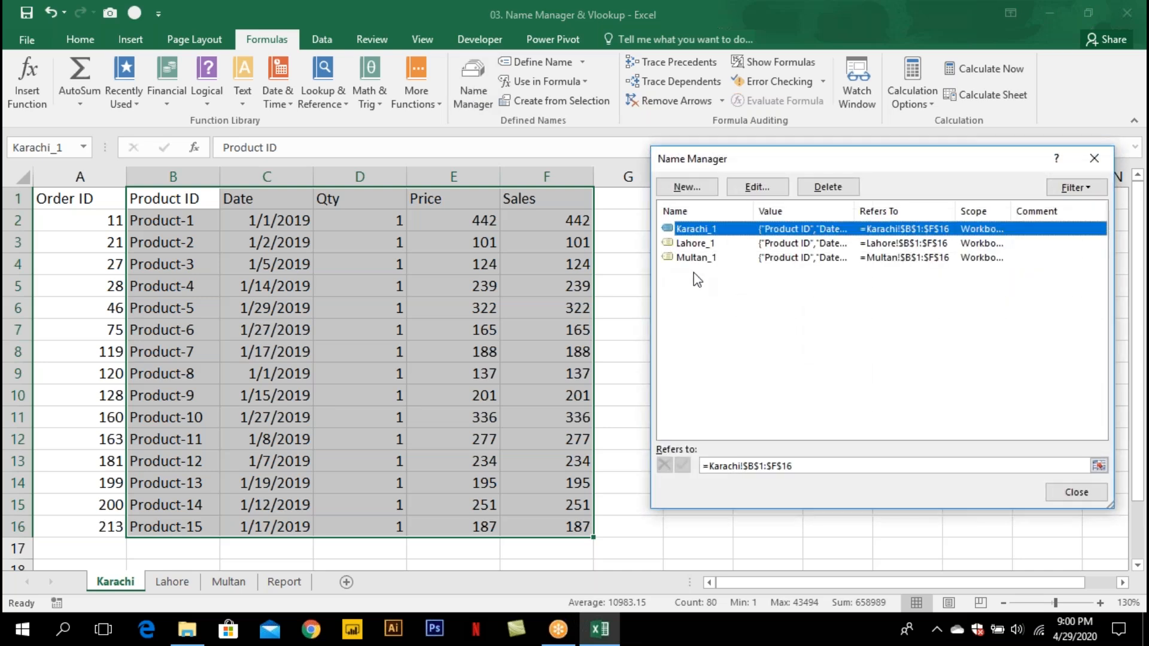
pyautogui.click(826, 188)
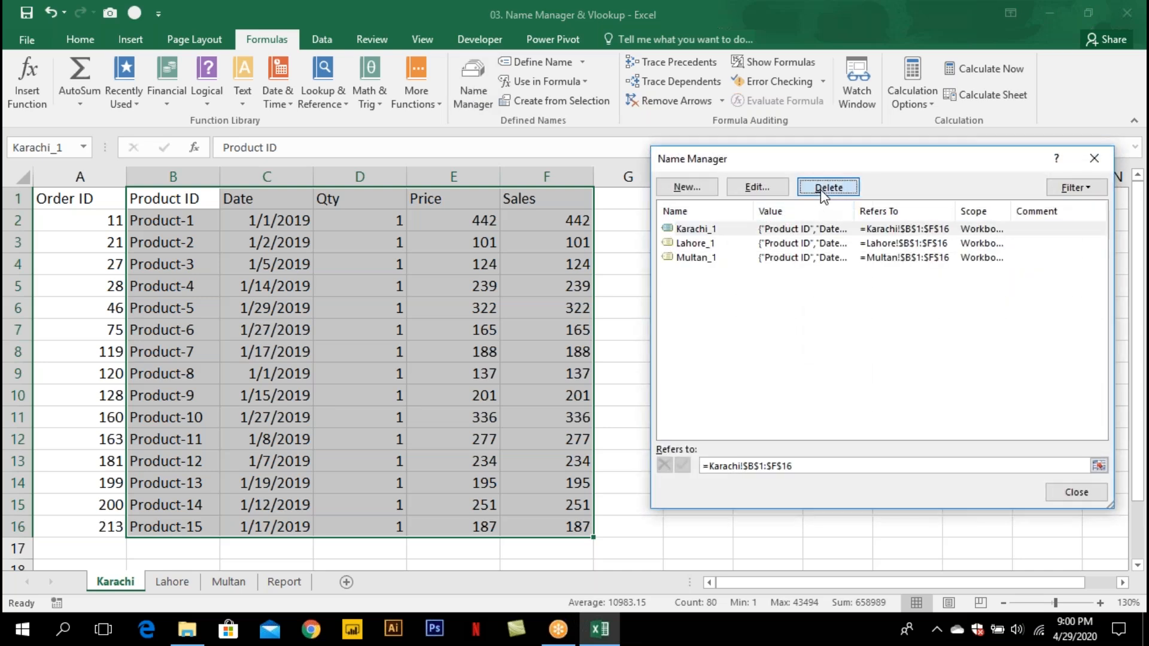
pyautogui.click(546, 361)
pyautogui.click(828, 187)
pyautogui.click(546, 362)
pyautogui.click(763, 230)
pyautogui.click(828, 187)
pyautogui.click(546, 362)
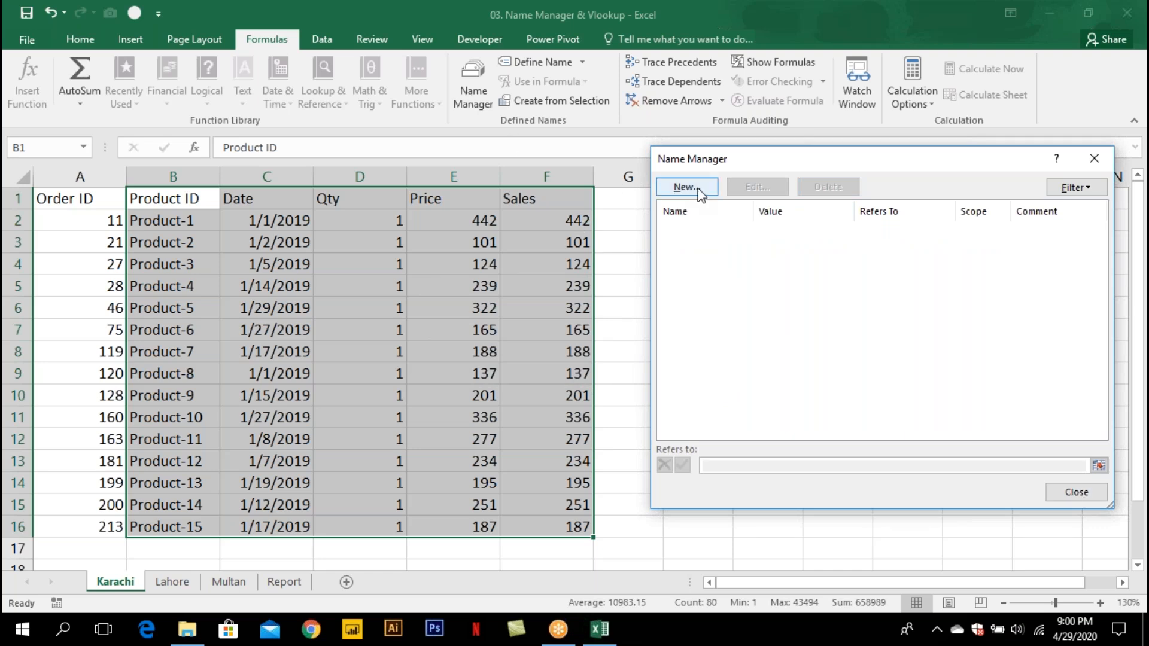
pyautogui.click(1075, 491)
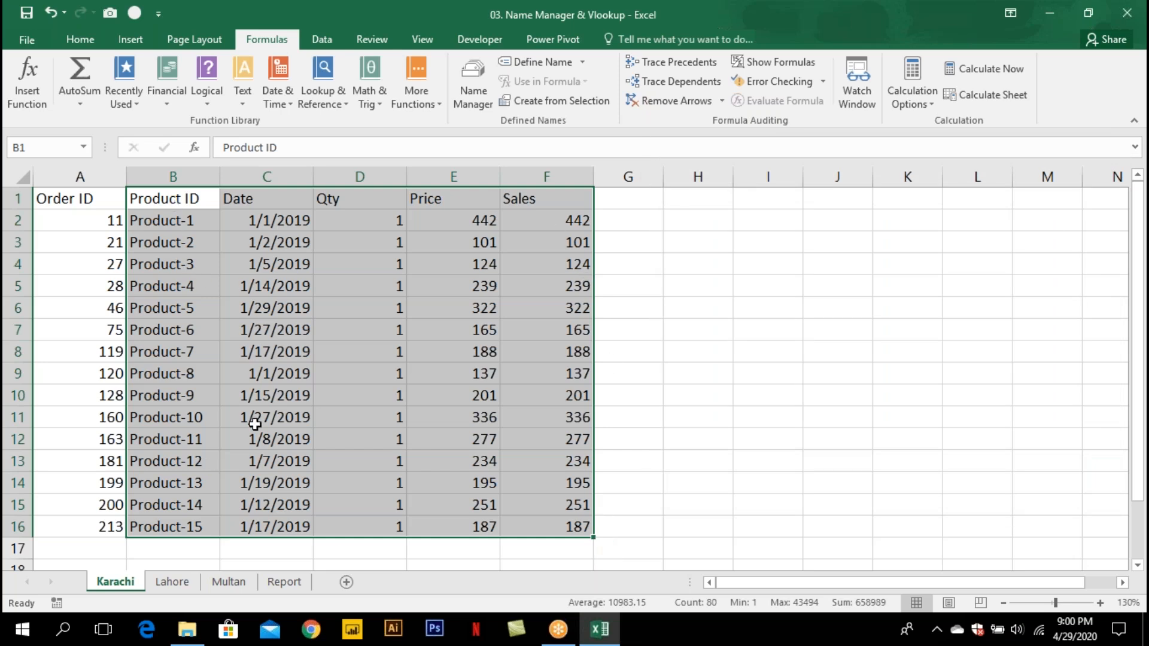
# Name the selected range B1:F16 on the Karachi sheet "Karachi".
pyautogui.click(53, 149)
pyautogui.write('Karachi')
pyautogui.press('Return')
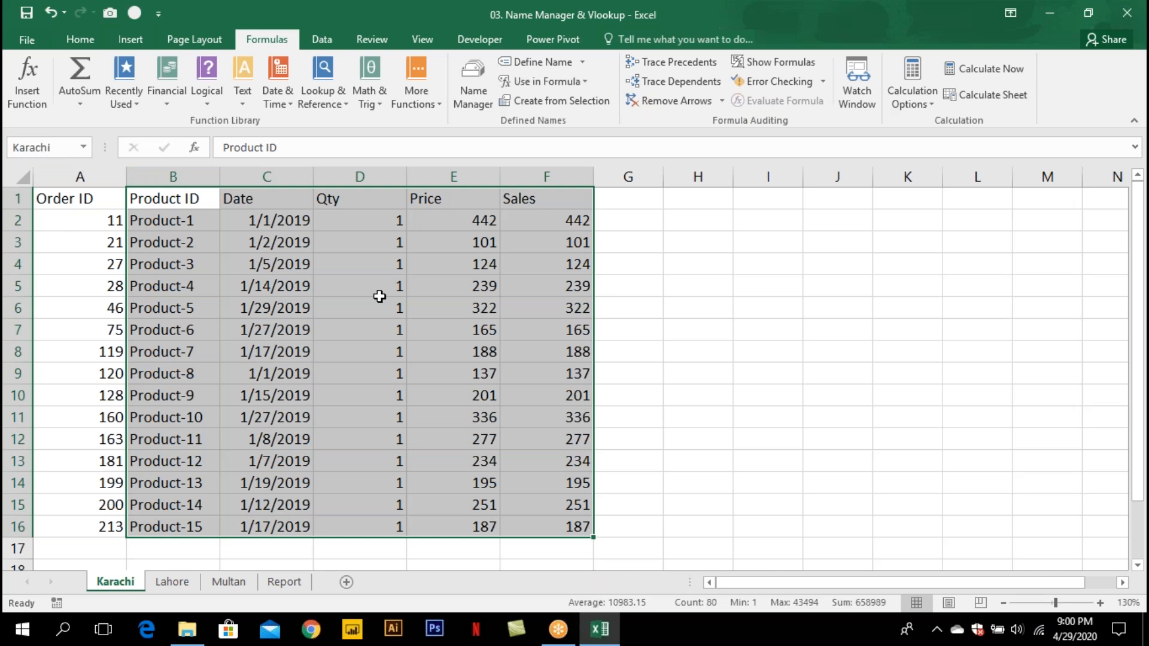
# Jump to the Karachi named range from an empty cell to check which cells it covers.
pyautogui.click(379, 296)
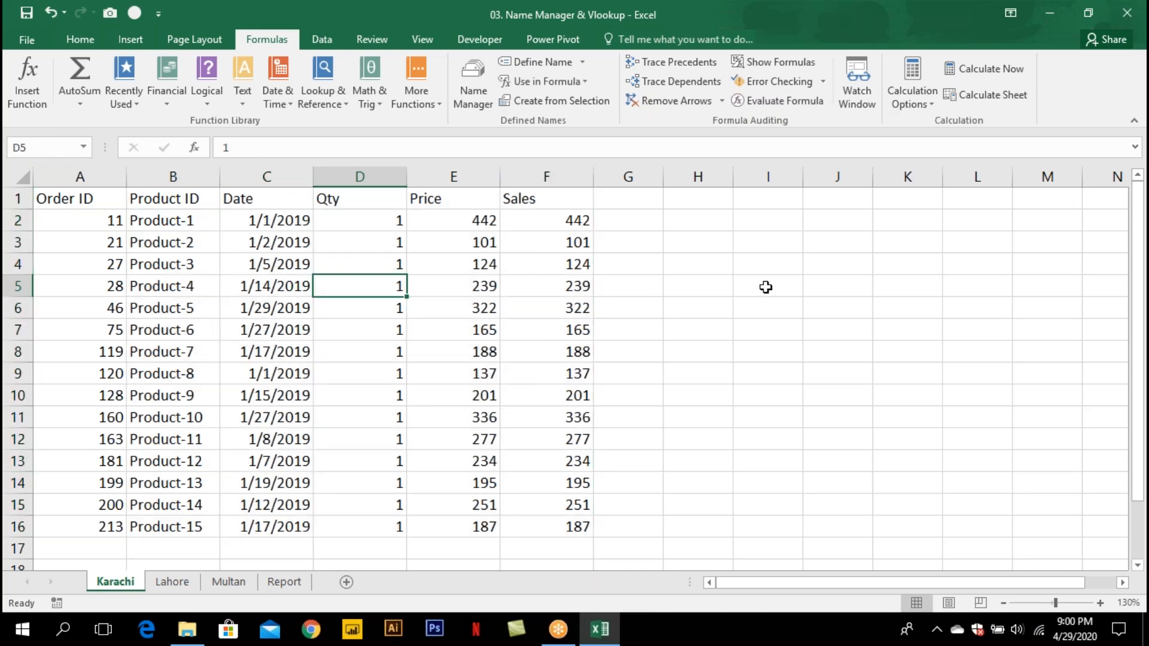
pyautogui.click(845, 337)
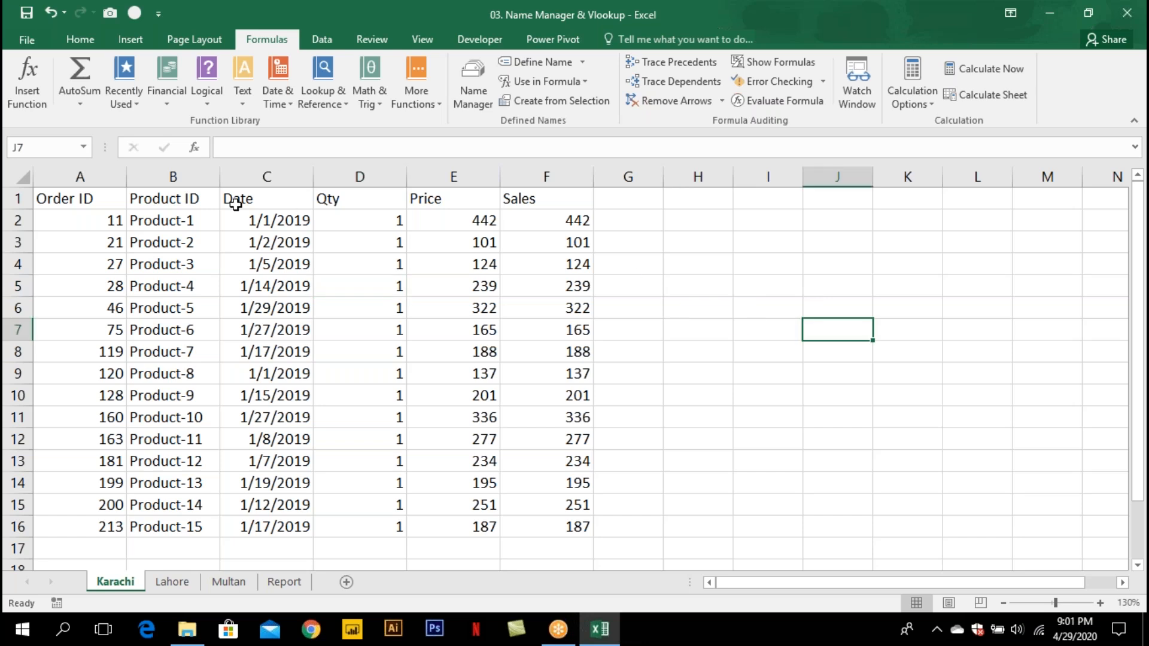
pyautogui.click(86, 147)
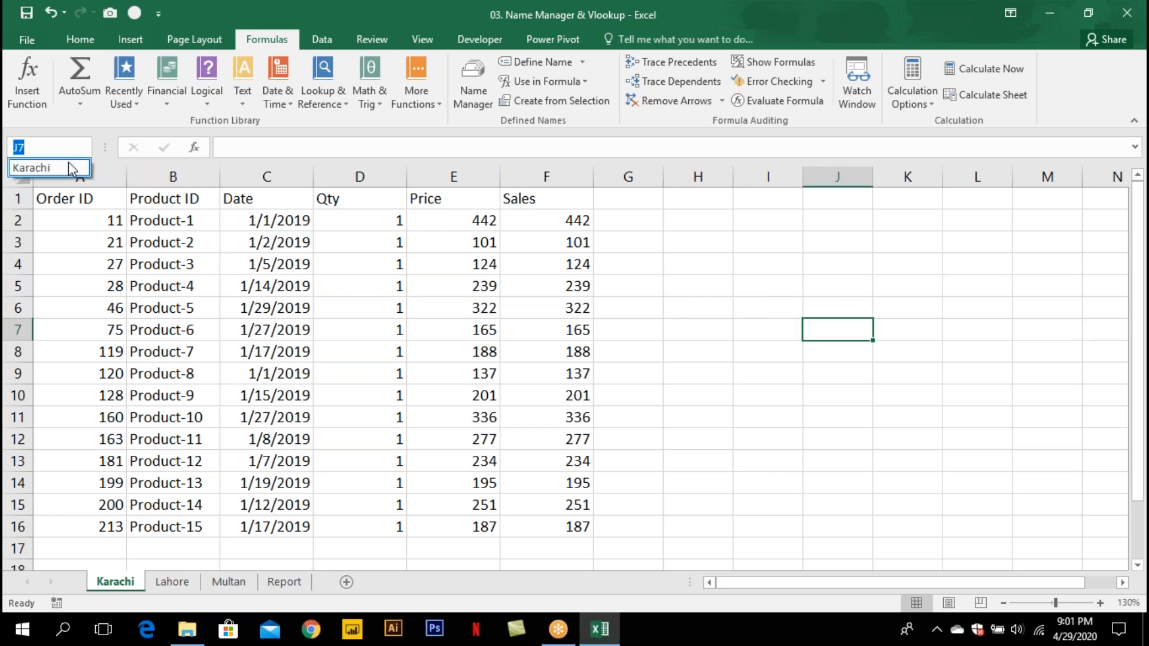
pyautogui.click(70, 171)
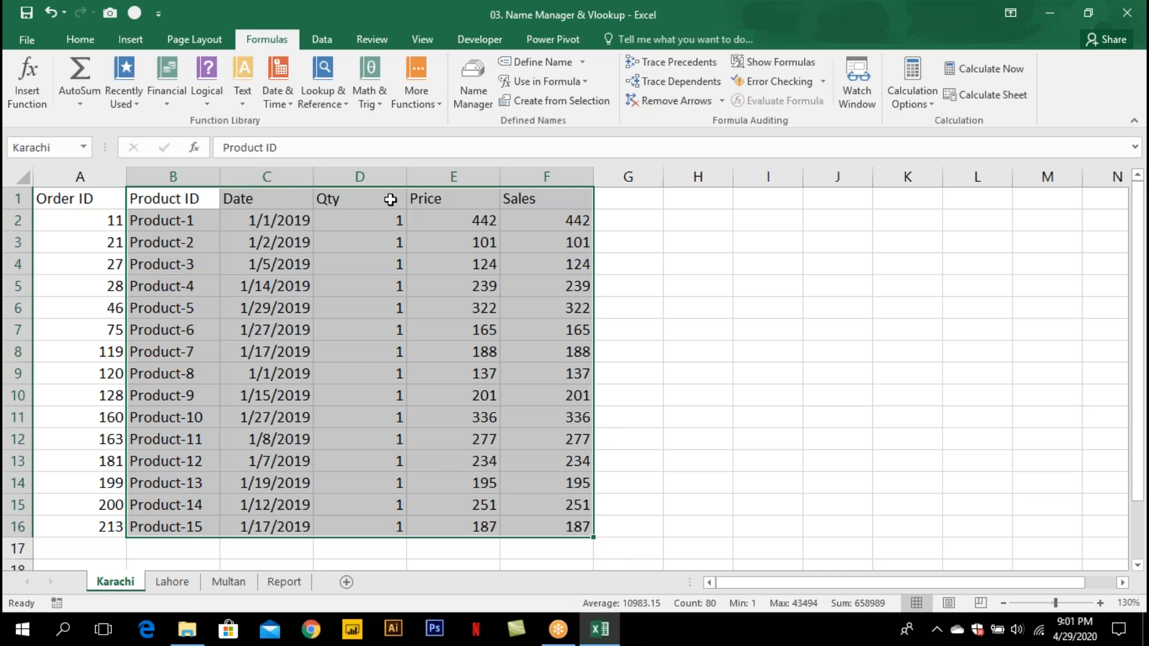
pyautogui.moveTo(354, 219); pyautogui.dragTo(565, 524)
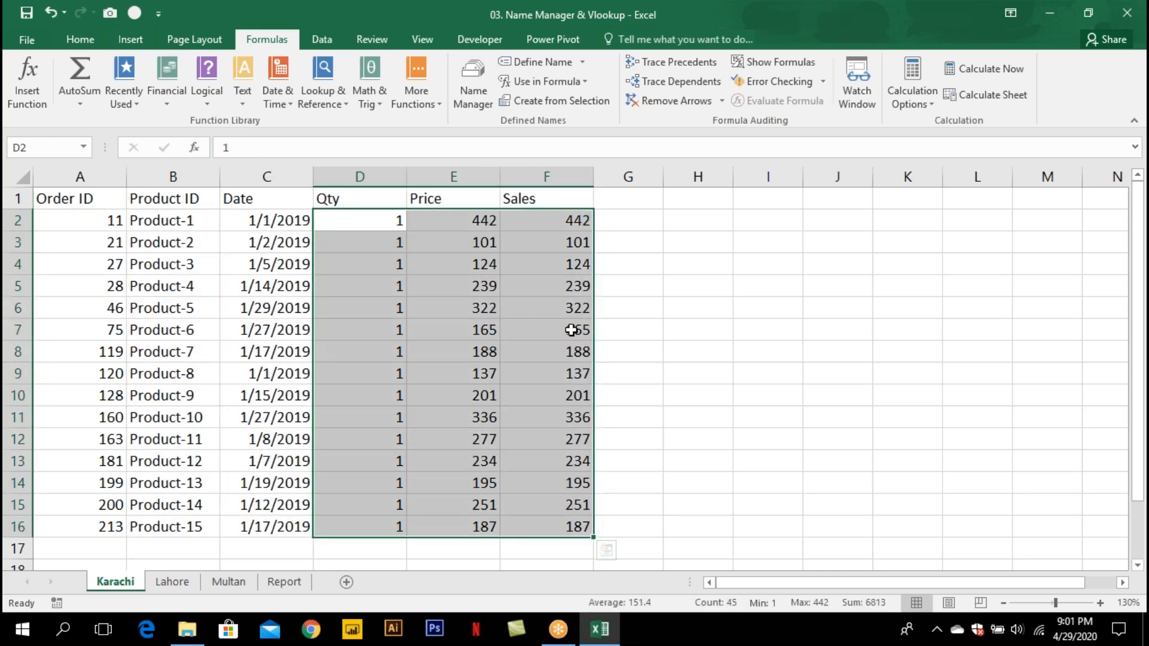
pyautogui.click(715, 253)
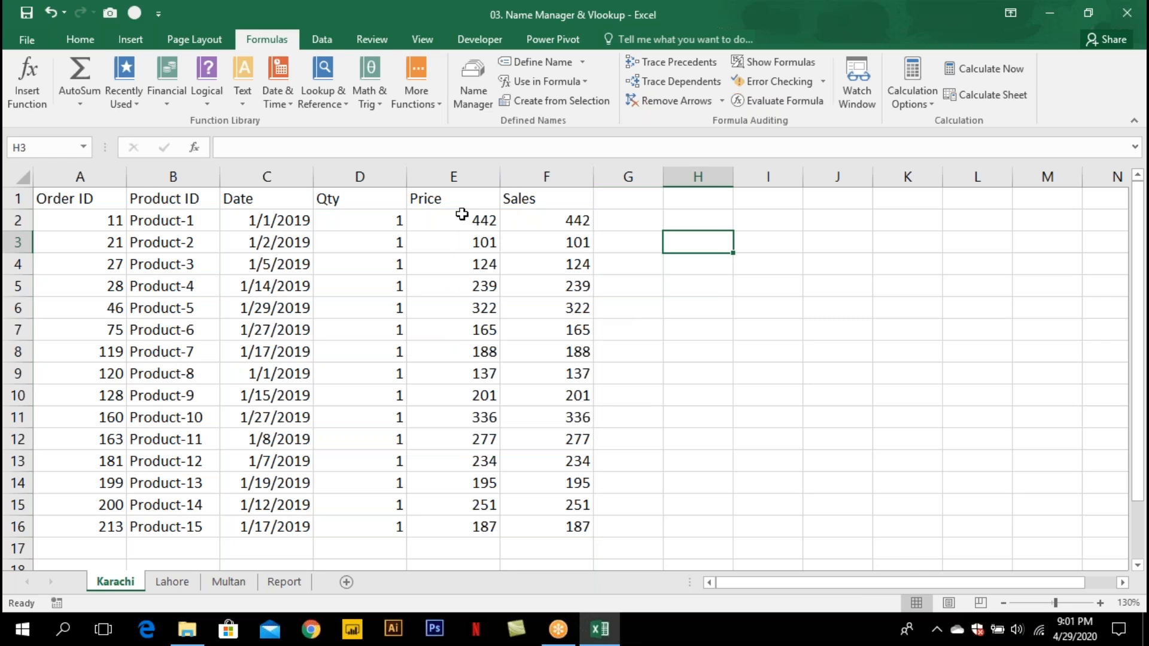
# Name the range B2:F16 on the Lahore sheet "Lahore".
pyautogui.click(171, 581)
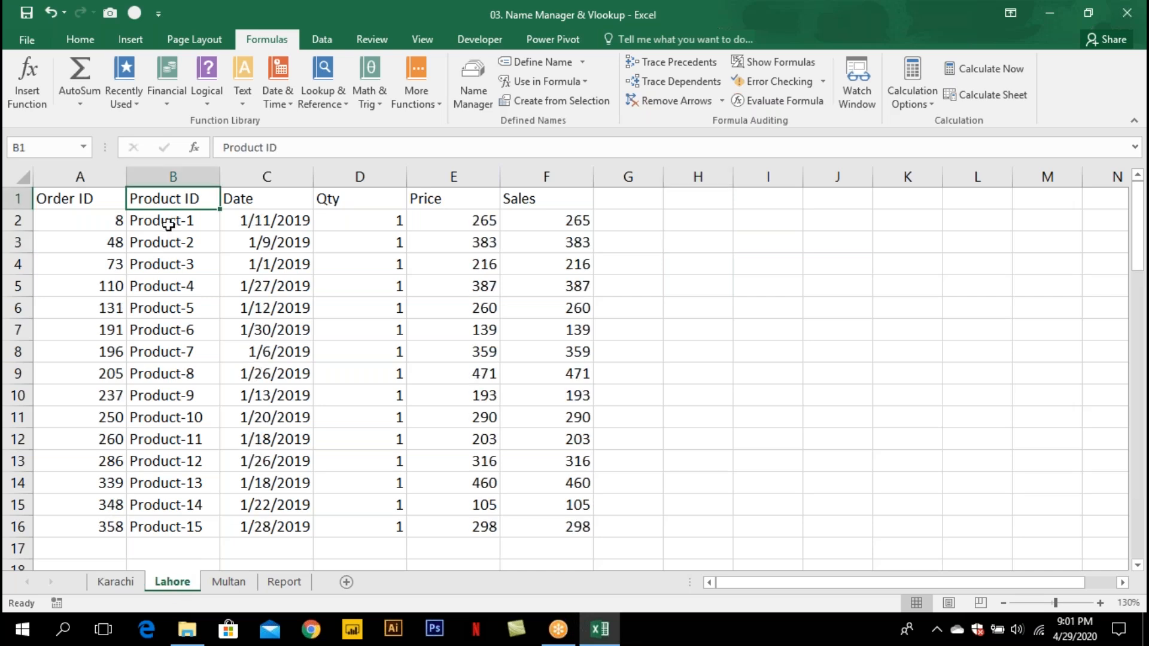
pyautogui.moveTo(168, 223); pyautogui.dragTo(574, 527)
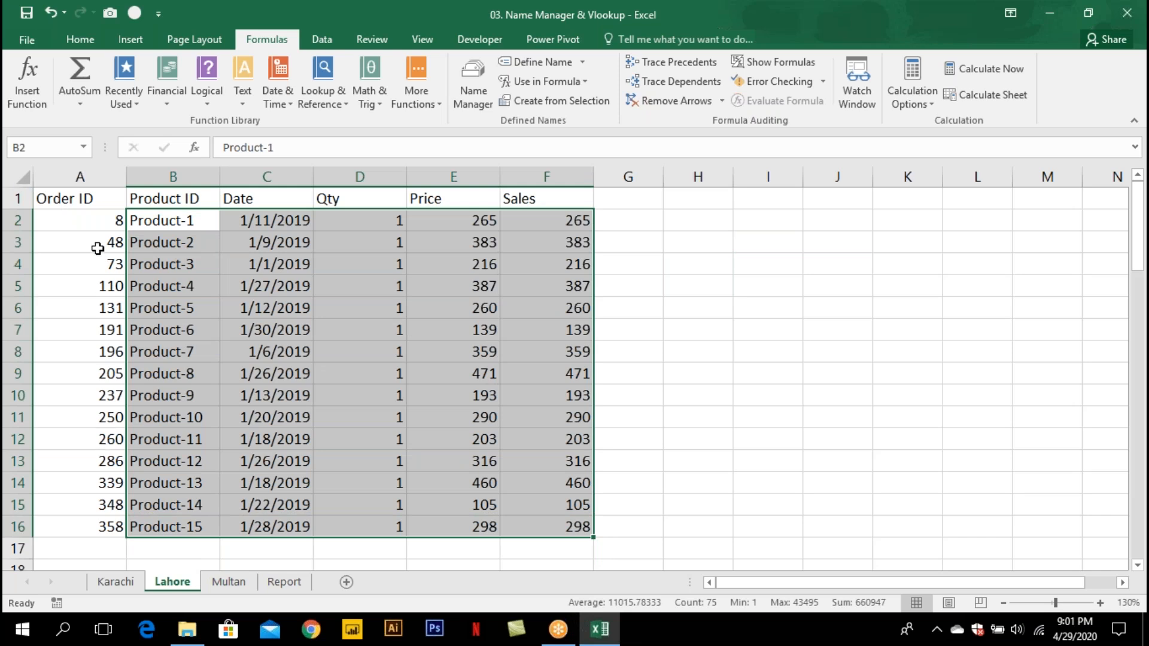
pyautogui.click(283, 581)
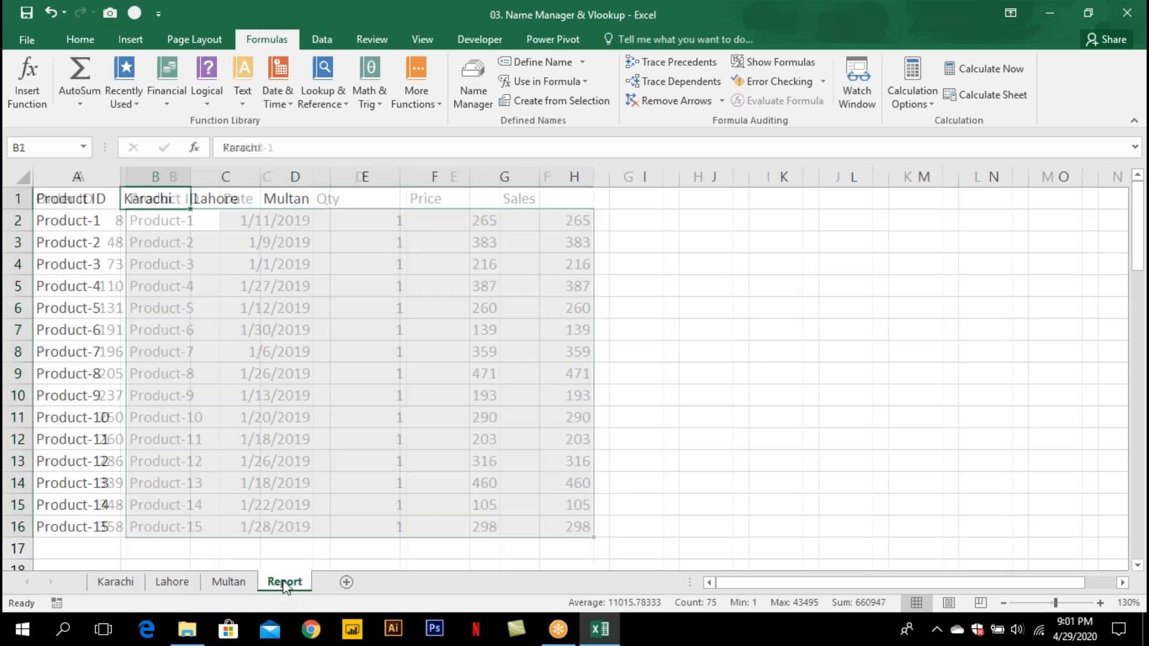
pyautogui.click(70, 220)
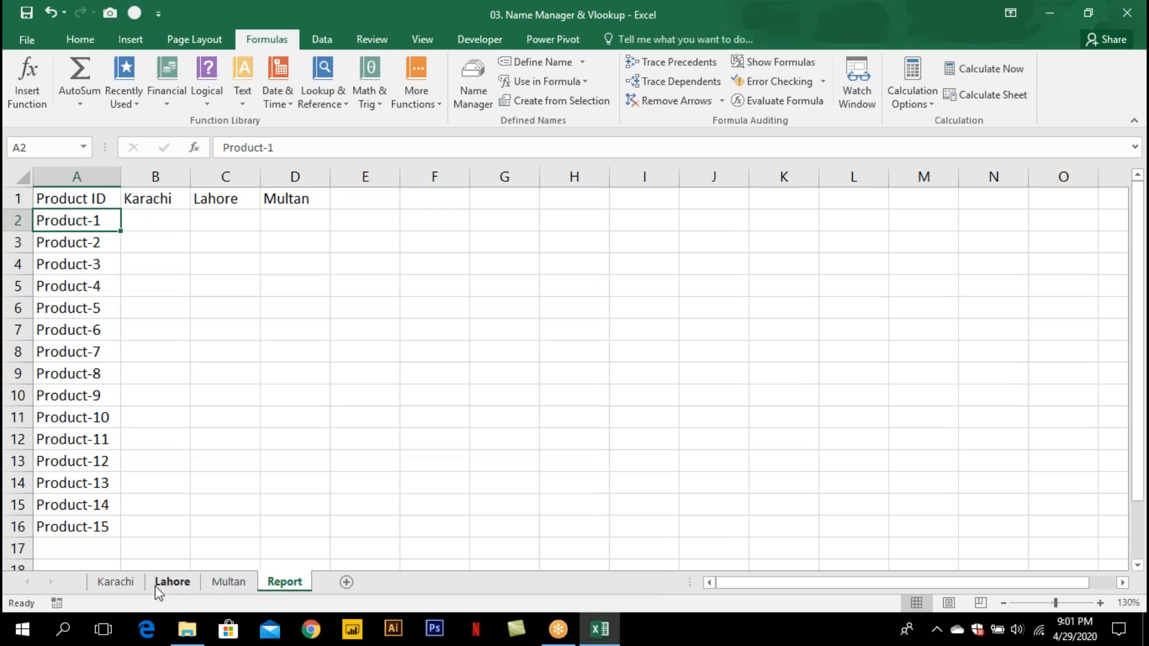
pyautogui.click(159, 586)
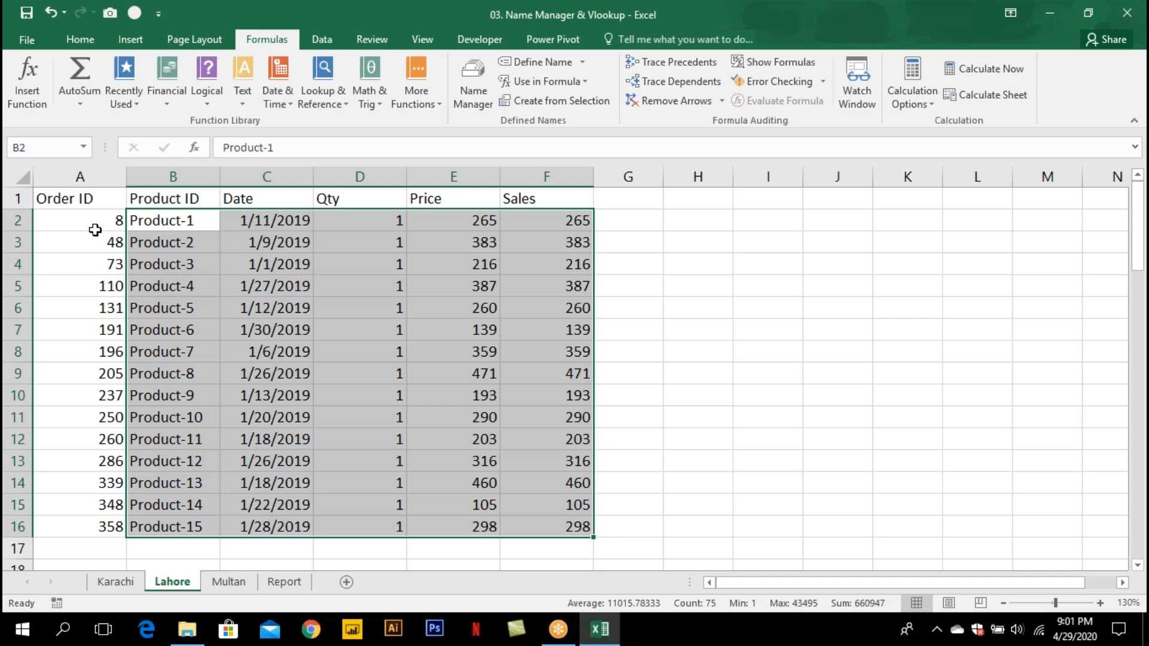
pyautogui.click(63, 149)
pyautogui.write('Lahore')
pyautogui.press('Return')
# Name the range B1:F16 on the Multan sheet "Multan".
pyautogui.click(228, 582)
pyautogui.click(185, 202)
pyautogui.moveTo(186, 202); pyautogui.dragTo(546, 533)
pyautogui.click(37, 154)
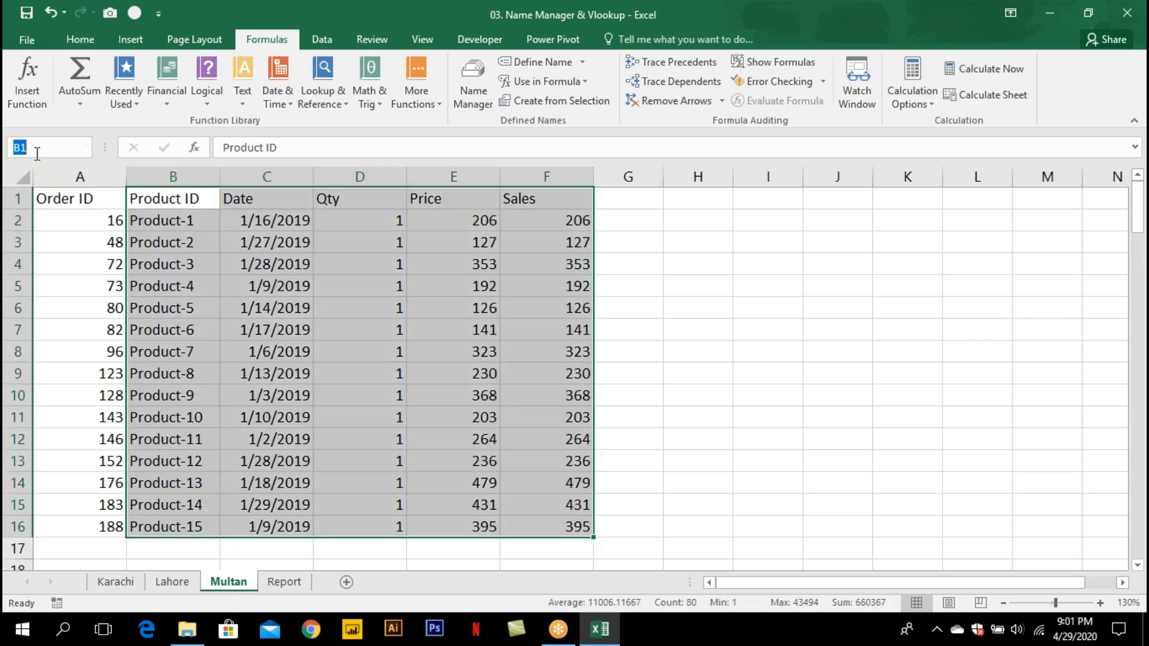
pyautogui.write('Multan')
pyautogui.press('Return')
pyautogui.click(309, 258)
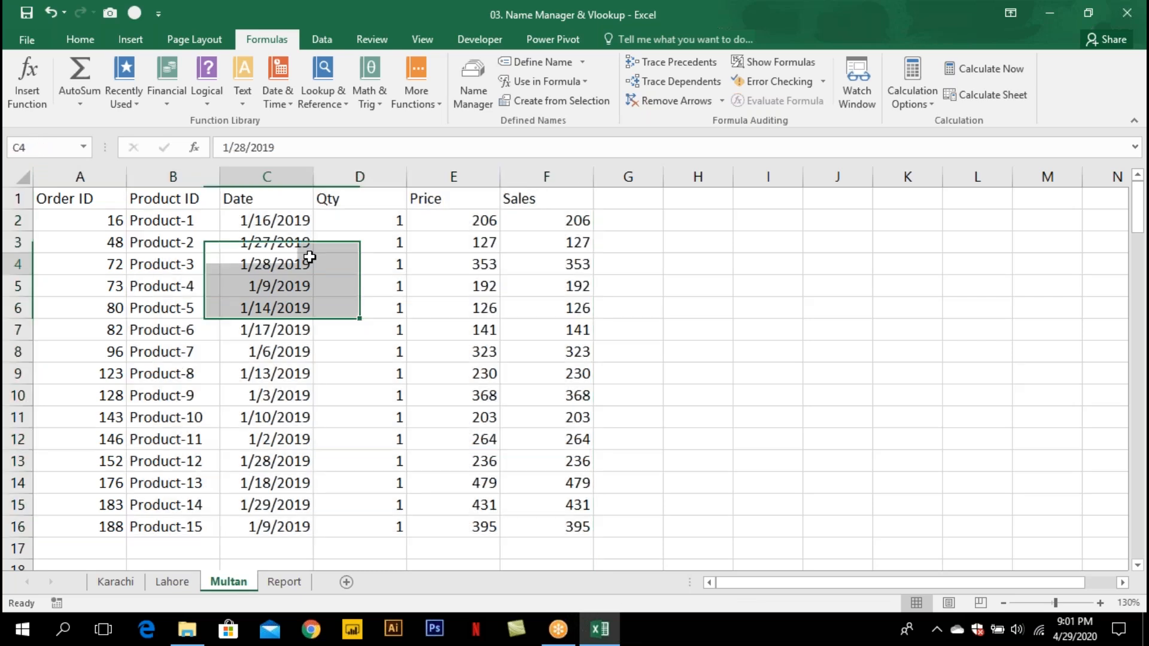
# Review the workbook's defined names and inspect the range that the Karachi name refers to, without changing it.
pyautogui.click(473, 84)
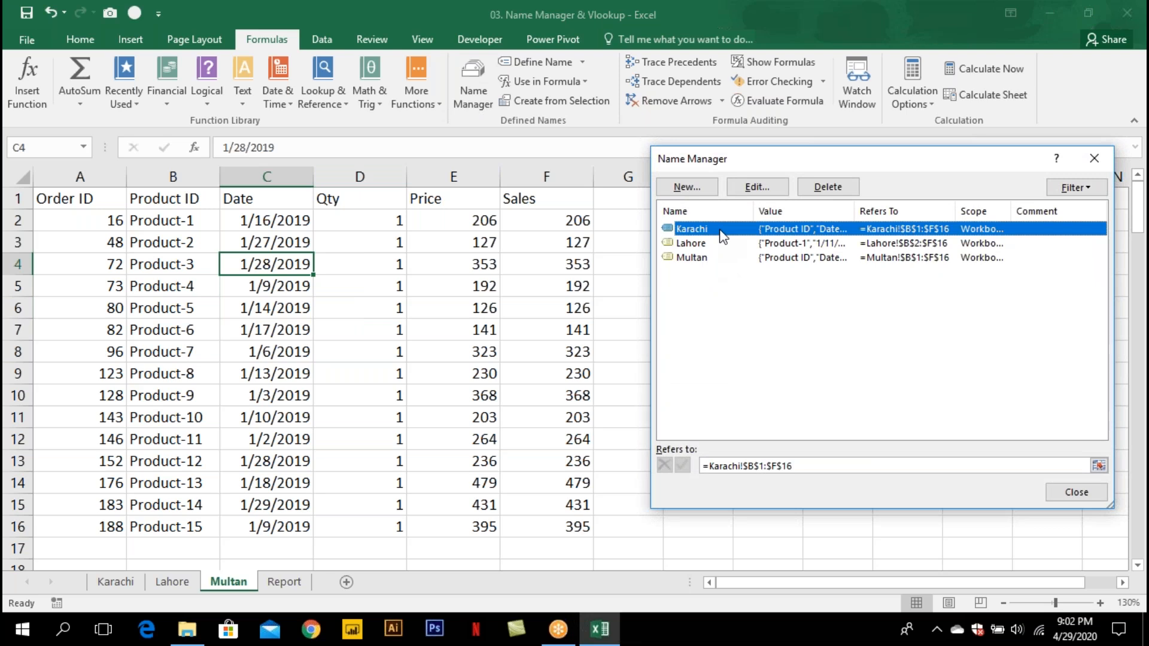
pyautogui.doubleClick(694, 229)
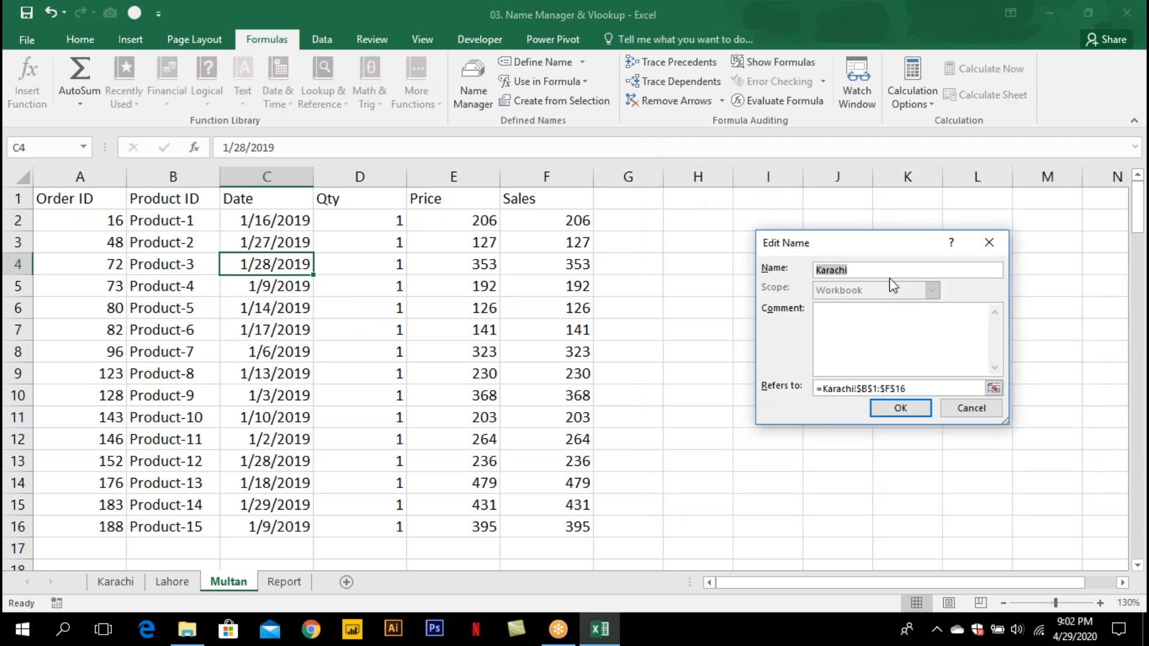
pyautogui.click(862, 270)
pyautogui.press('Tab')
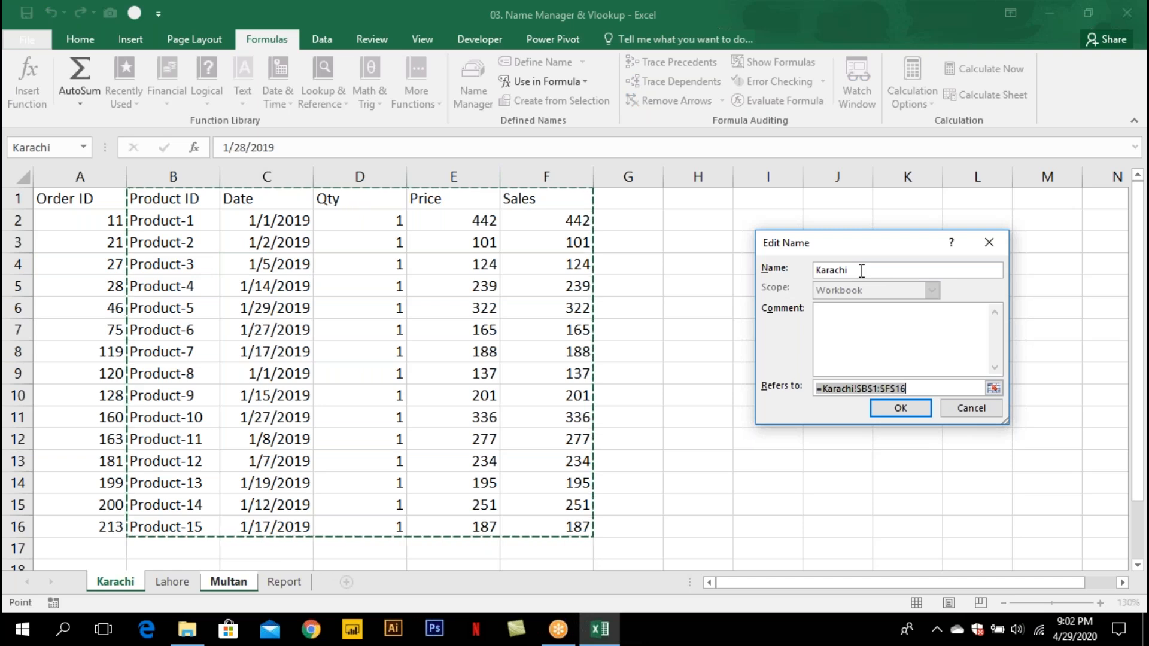
pyautogui.click(966, 409)
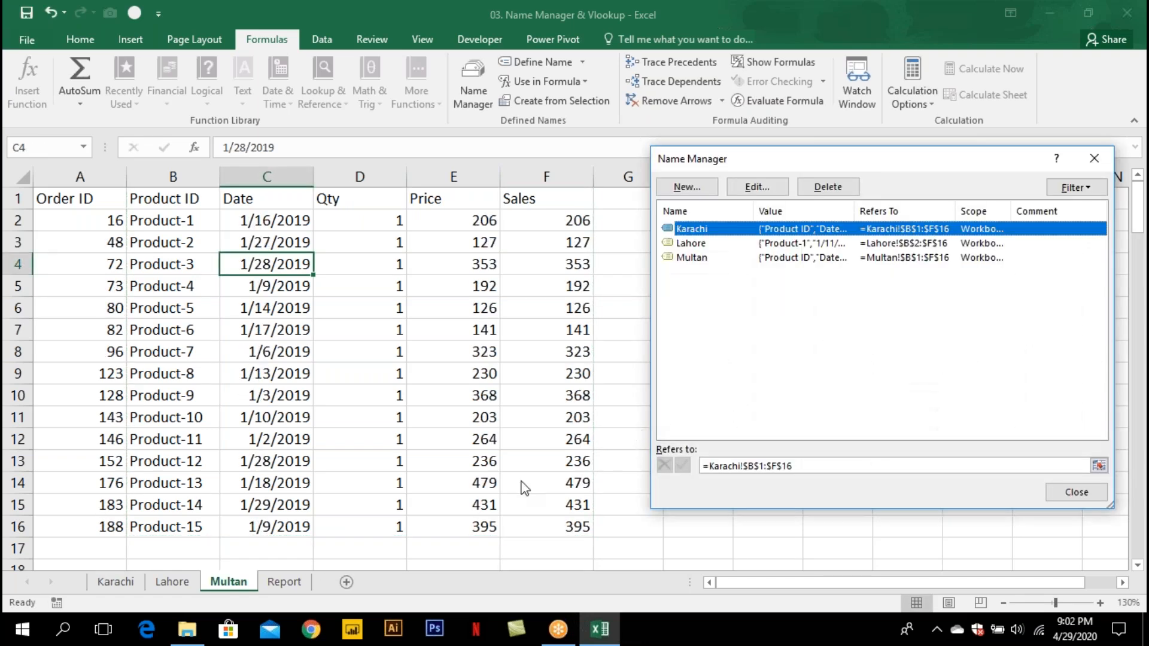
pyautogui.press('Escape')
# Begin a VLOOKUP formula in B2 of the Report sheet with the column-locked reference $A2 as the lookup value.
pyautogui.click(285, 581)
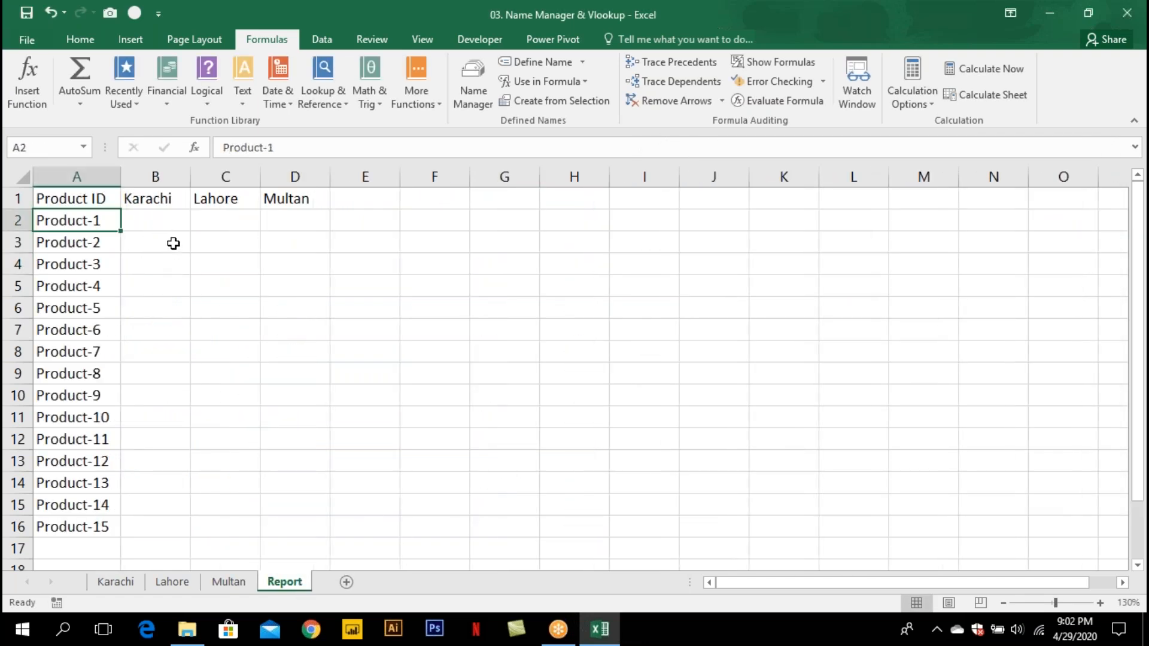
pyautogui.click(173, 222)
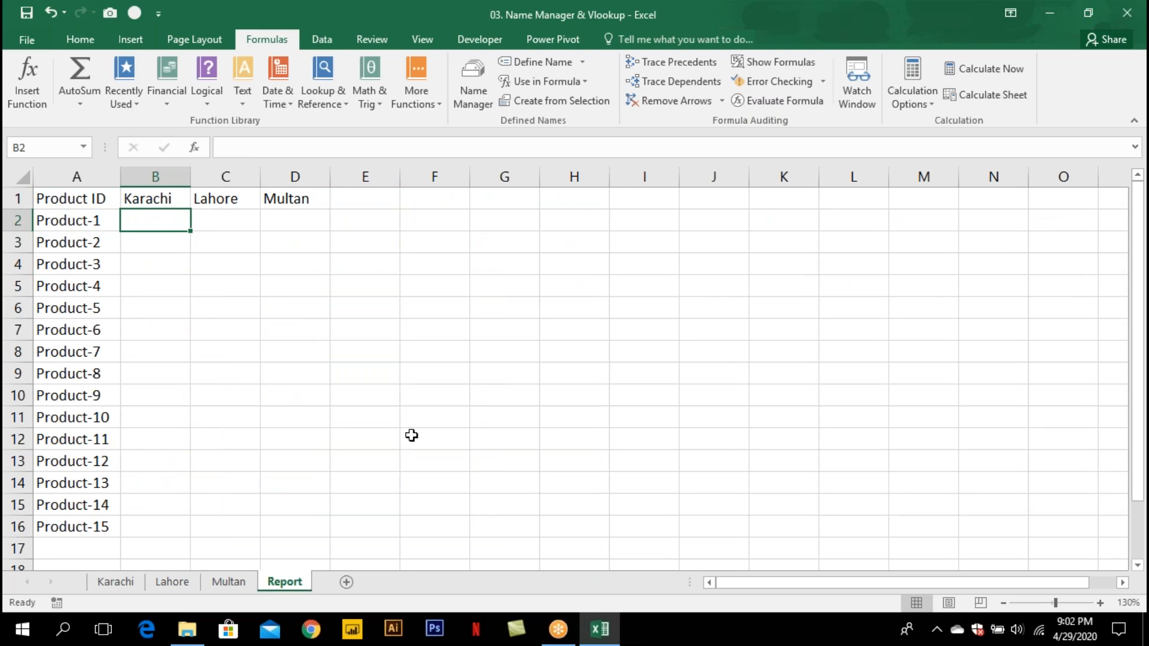
pyautogui.write('=vl')
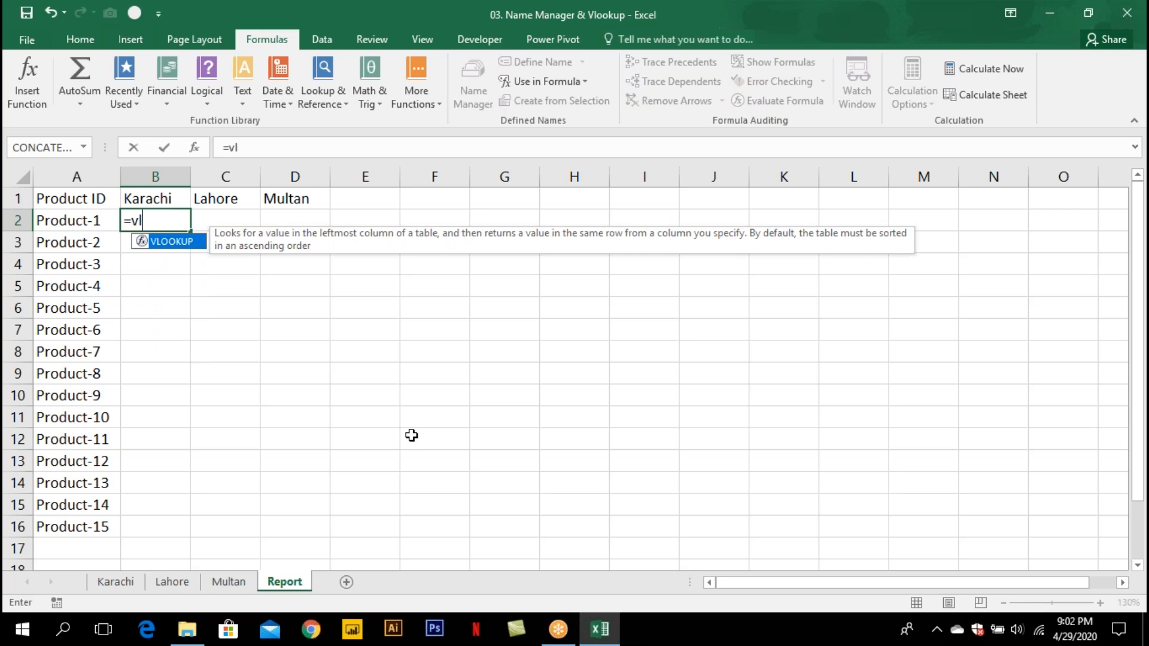
pyautogui.press('Tab')
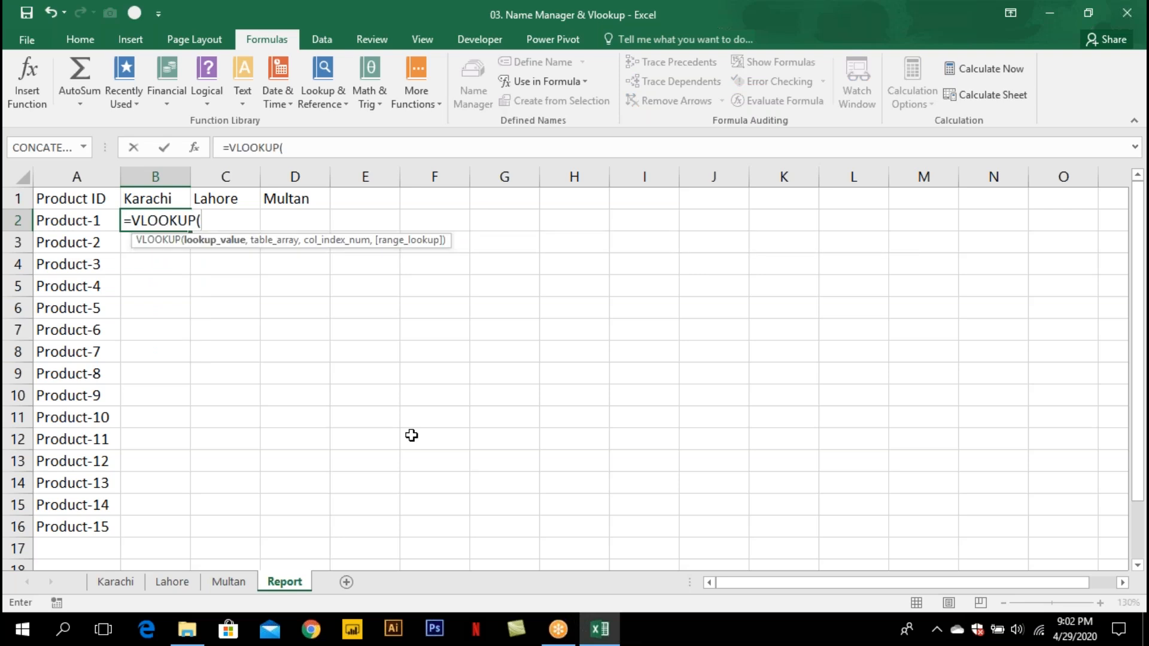
pyautogui.press('Left')
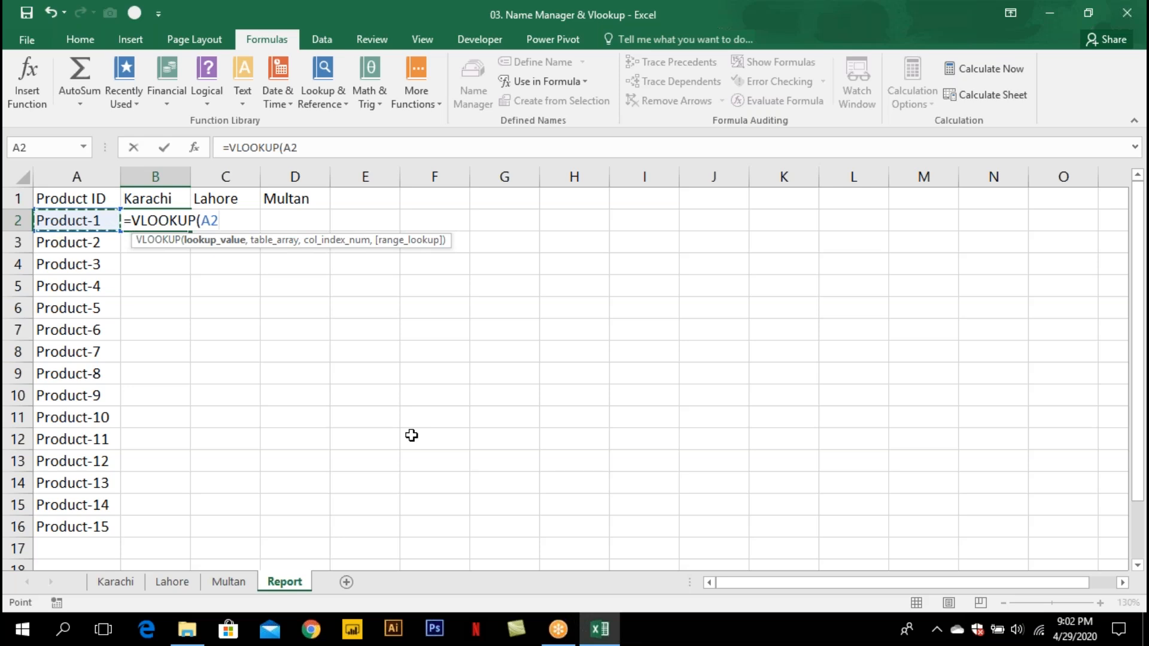
pyautogui.press('F4')
pyautogui.press('F4')
pyautogui.press('F4')
pyautogui.write(',')
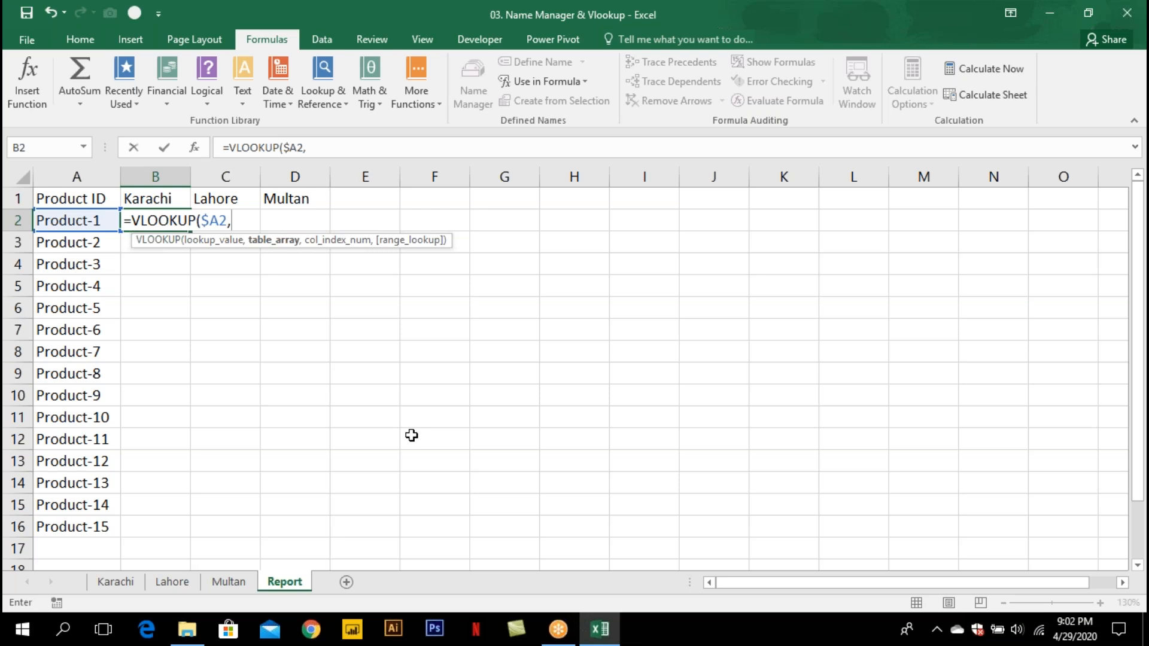
# Start the table array with an IF that returns the Karachi range when the row-locked reference B$1 equals "Karachi".
pyautogui.write('IF(')
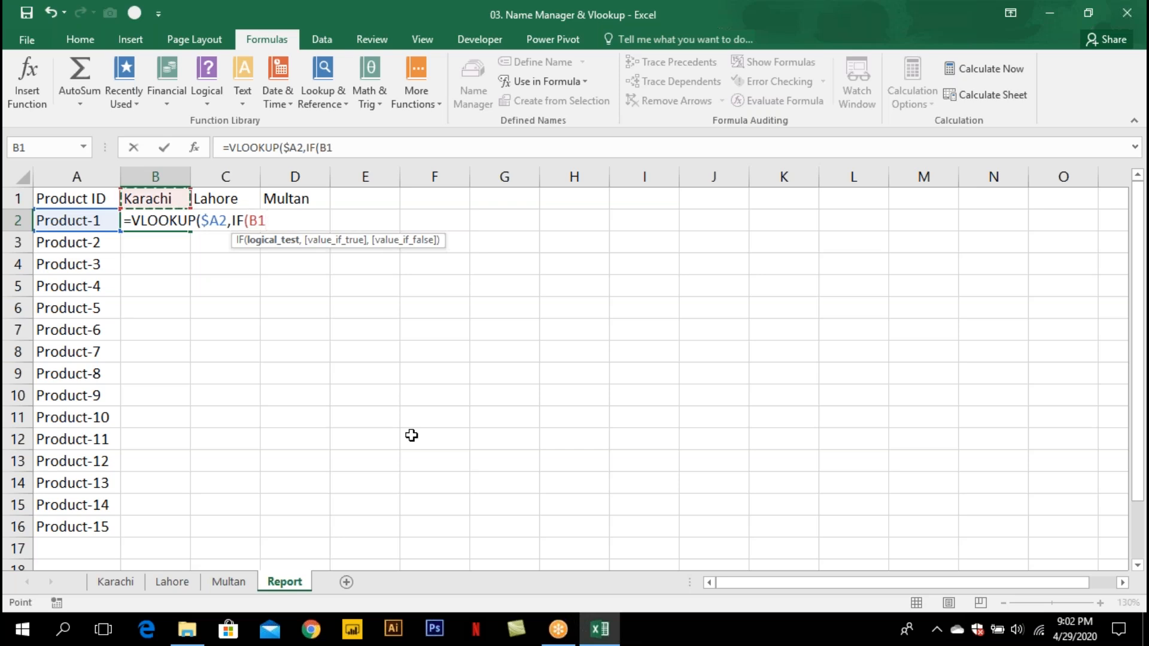
pyautogui.press('F4')
pyautogui.write('="K')
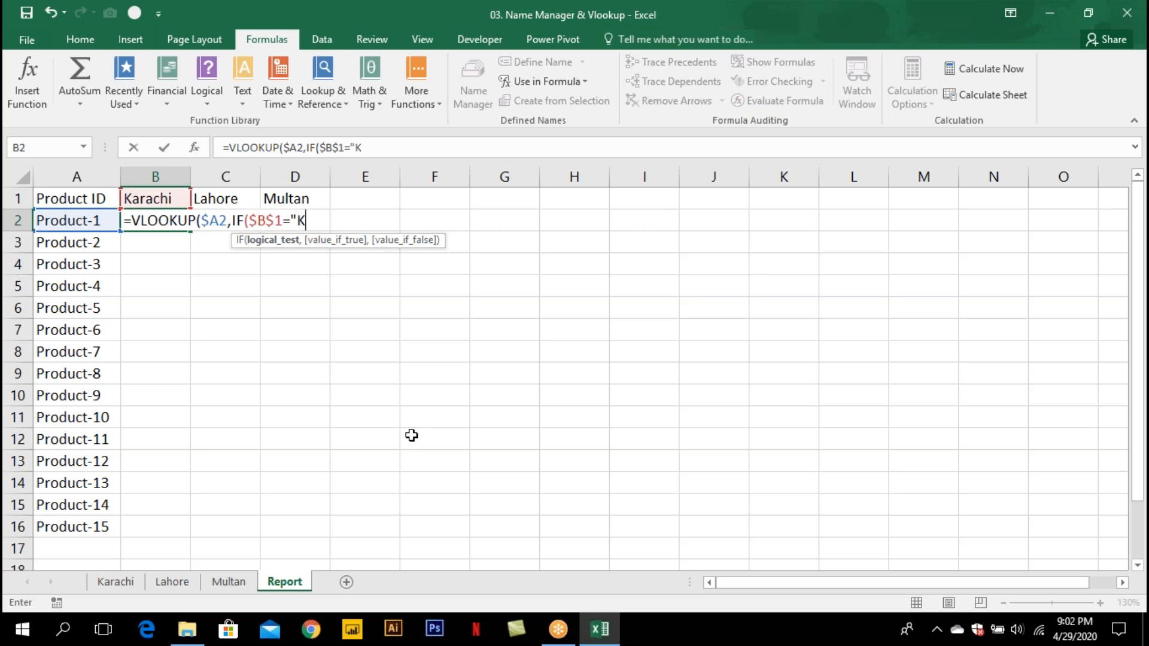
pyautogui.write('arachi",')
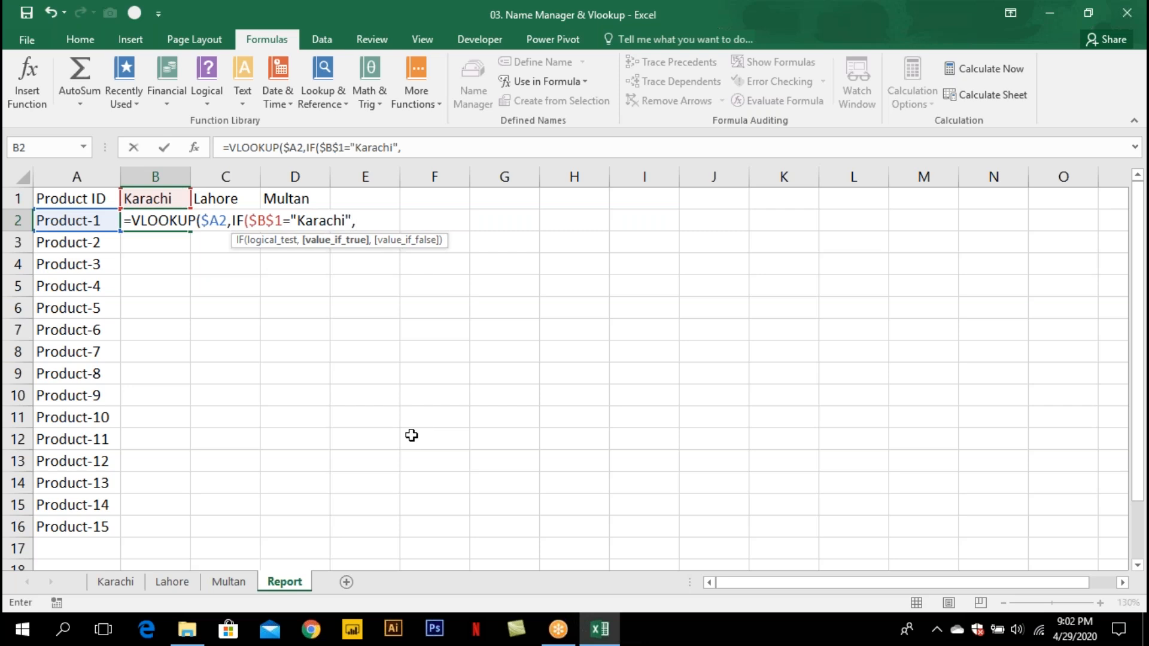
pyautogui.write('ka')
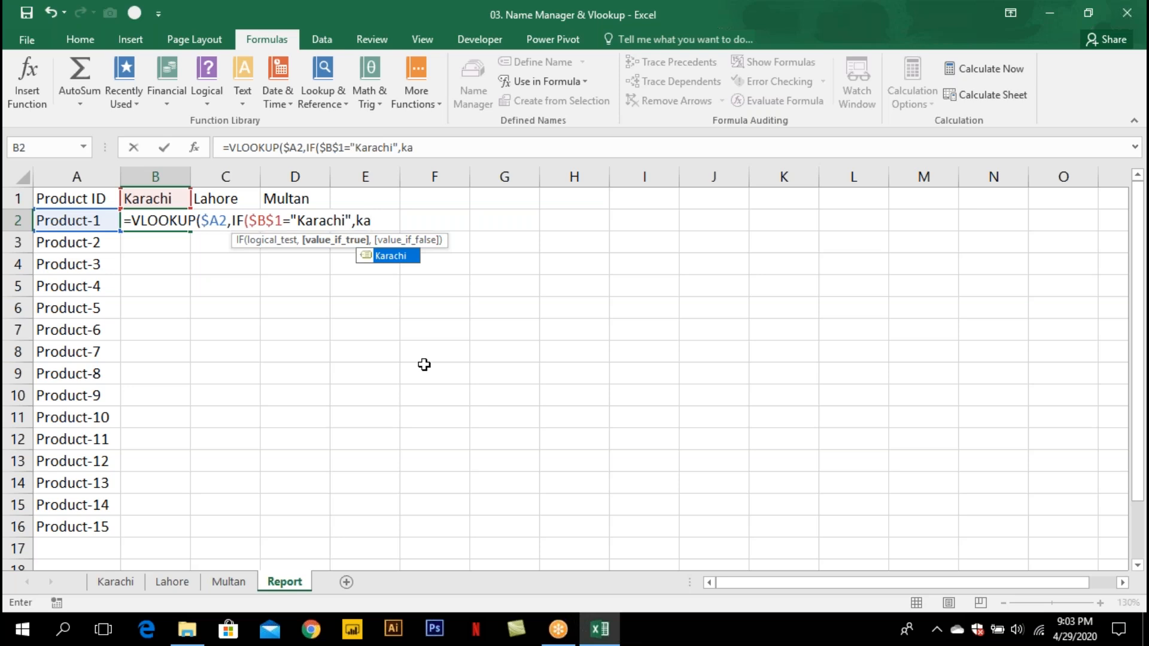
pyautogui.press('Tab')
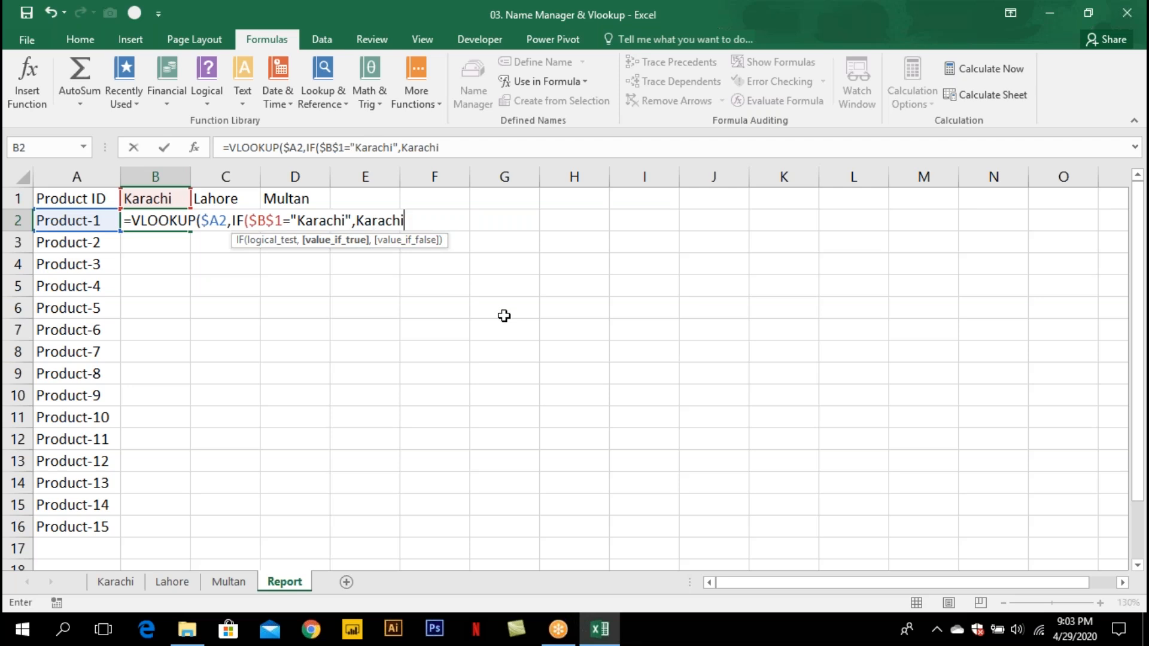
pyautogui.write(',')
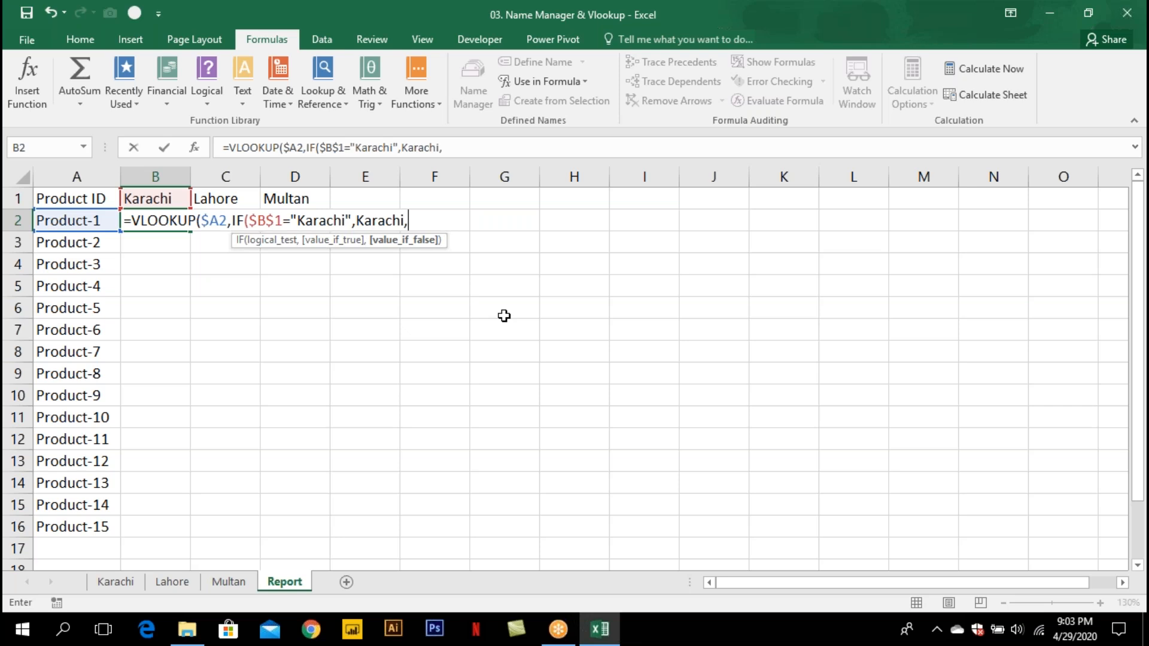
pyautogui.click(257, 220)
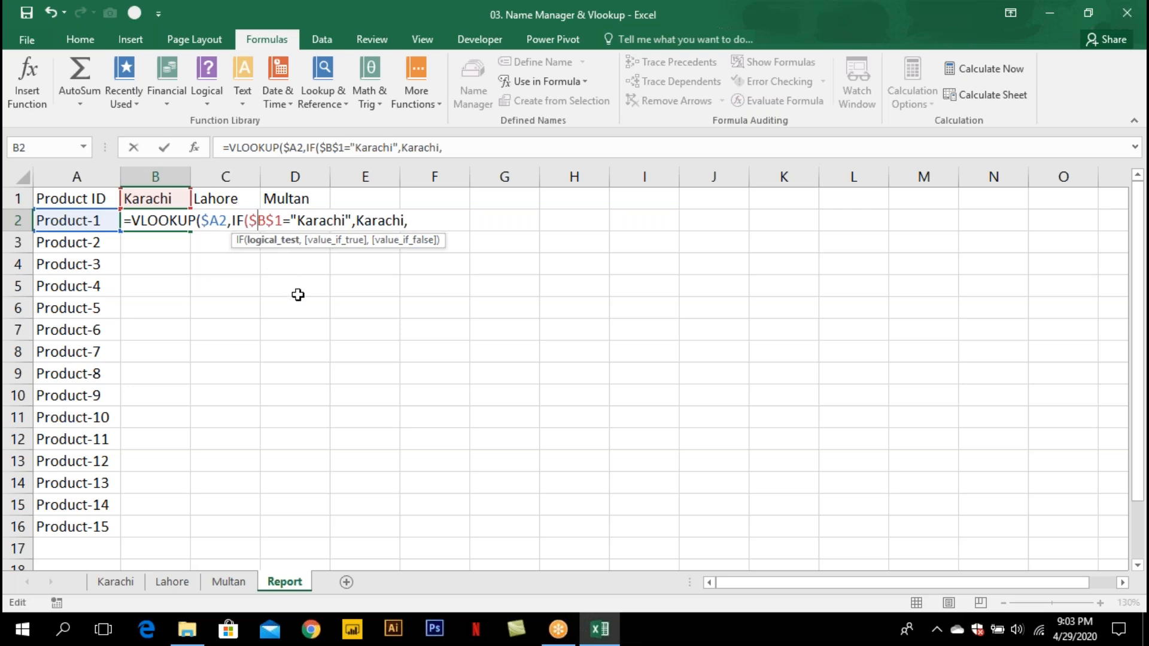
pyautogui.press('BackSpace')
pyautogui.click(410, 221)
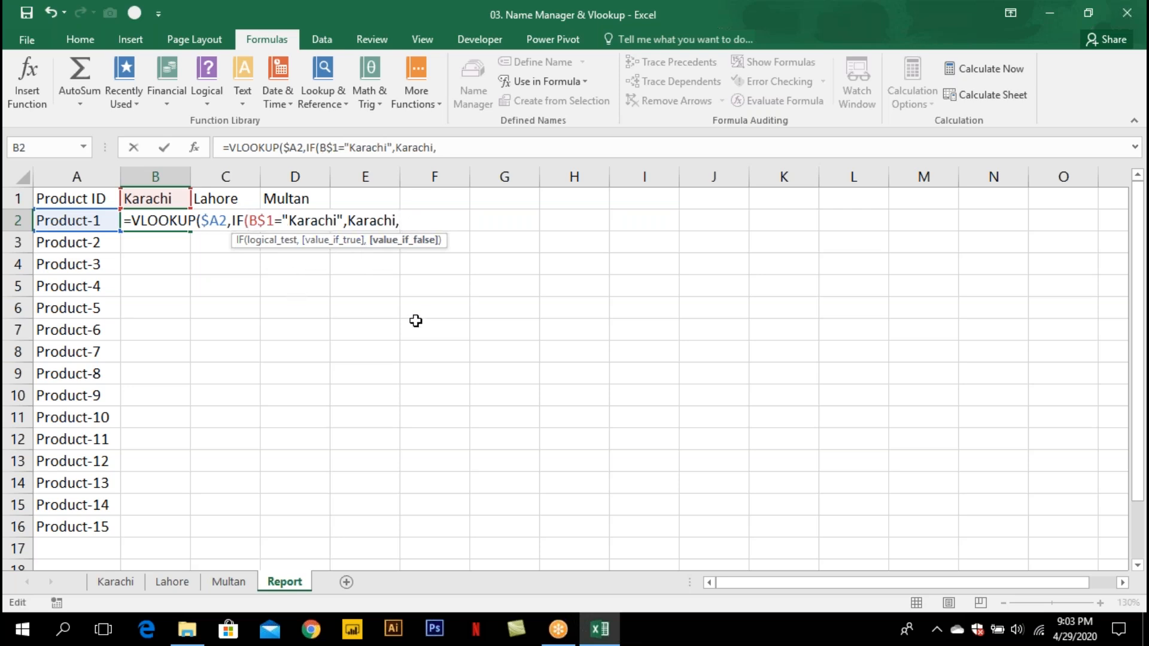
# Nest a second IF as the false result, returning the Lahore range when B$1 equals "Lahore".
pyautogui.write('IF(')
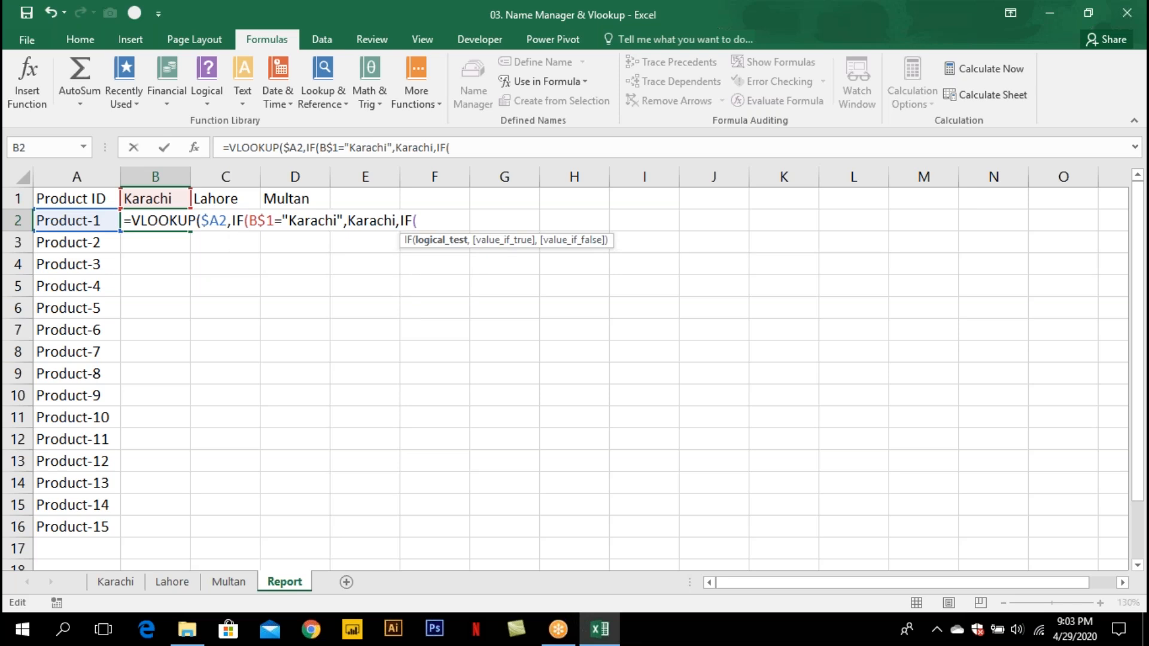
pyautogui.click(160, 197)
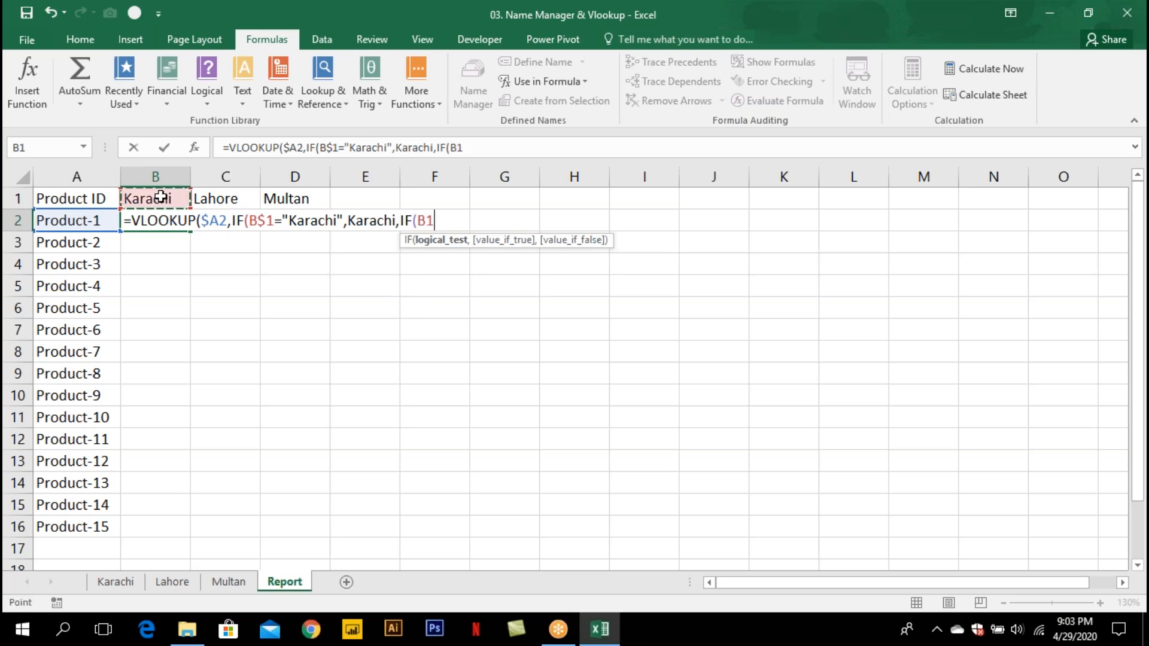
pyautogui.press('F4')
pyautogui.press('F4')
pyautogui.write('="Lahor')
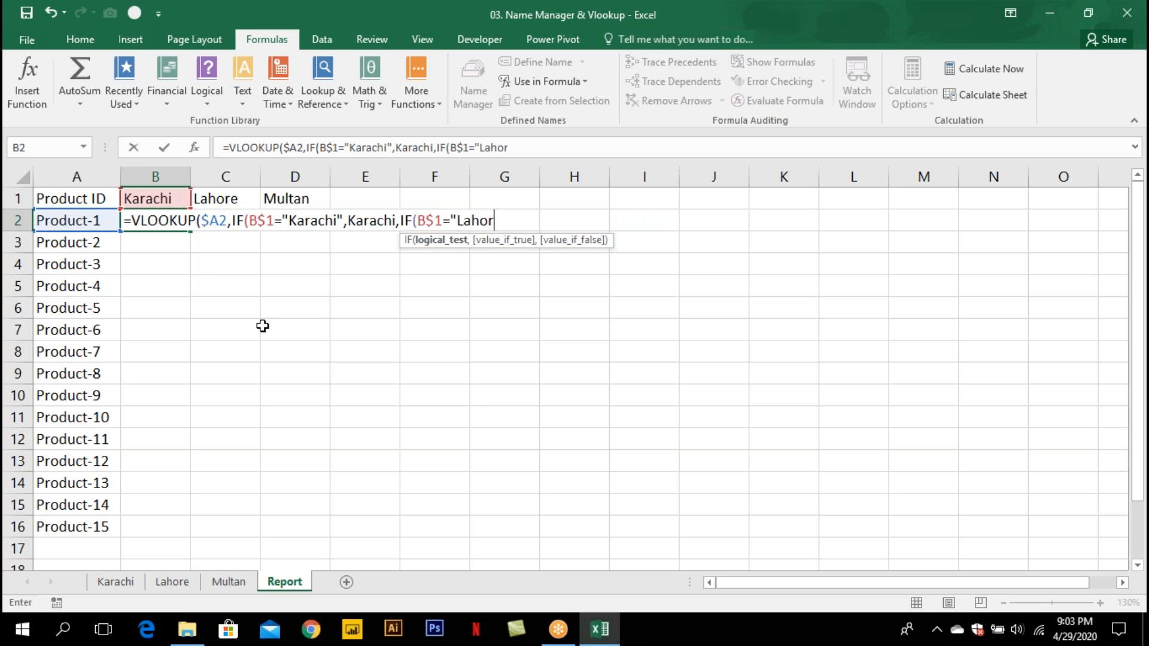
pyautogui.write('e",la')
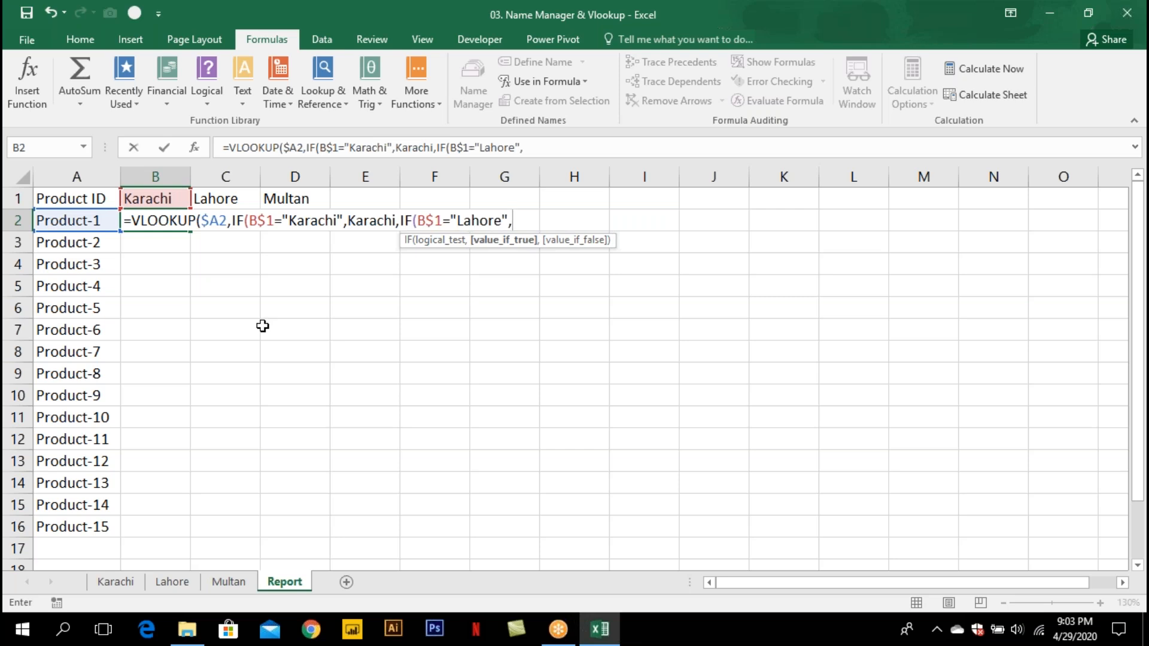
pyautogui.press('Tab')
# Nest a third IF returning the Multan range when B$1 equals "Multan", and close all three IF functions.
pyautogui.write(',if')
pyautogui.press('Tab')
pyautogui.click(161, 202)
pyautogui.press('F4')
pyautogui.press('F4')
pyautogui.write('="Multan",')
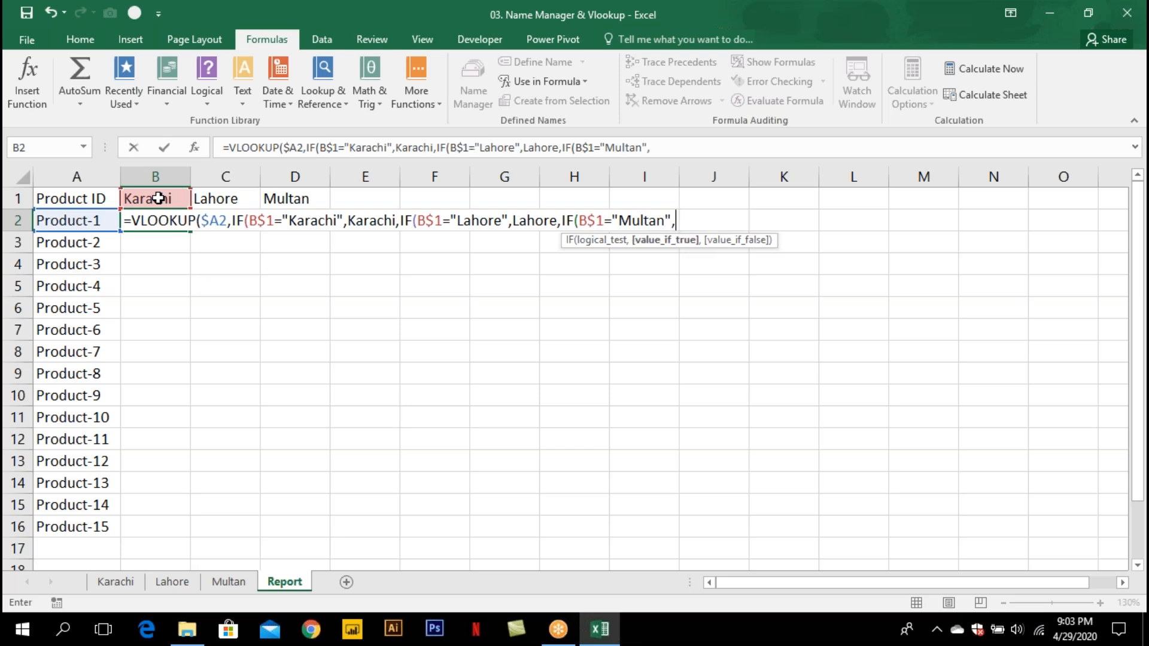
pyautogui.write('mul')
pyautogui.press('Tab')
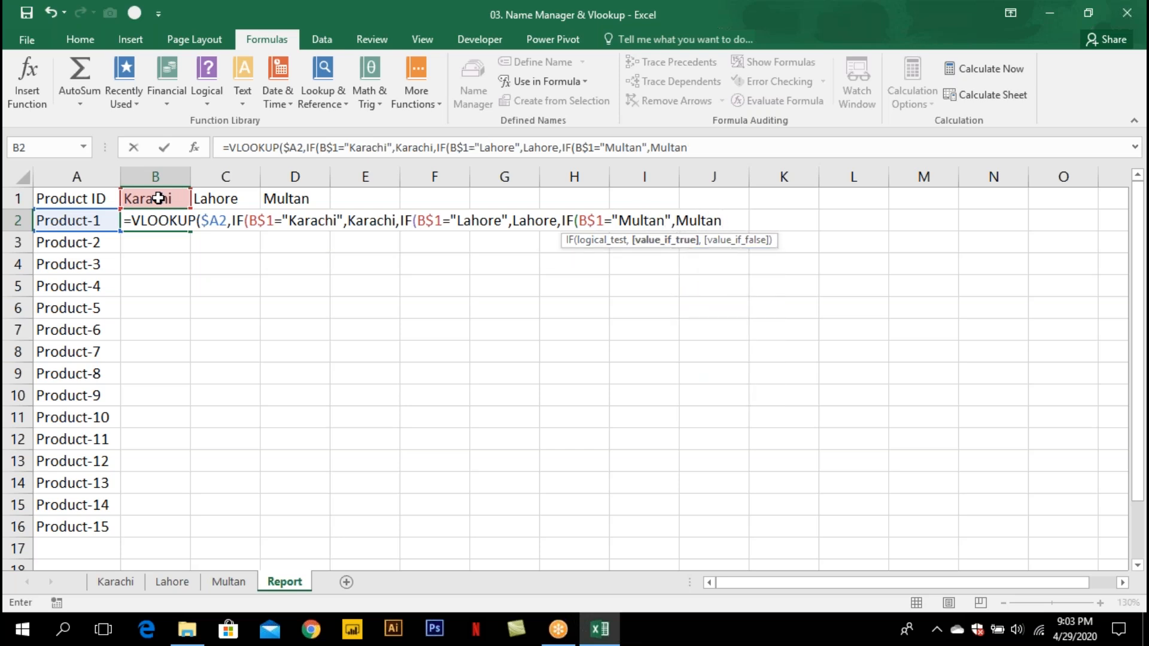
pyautogui.write(')))')
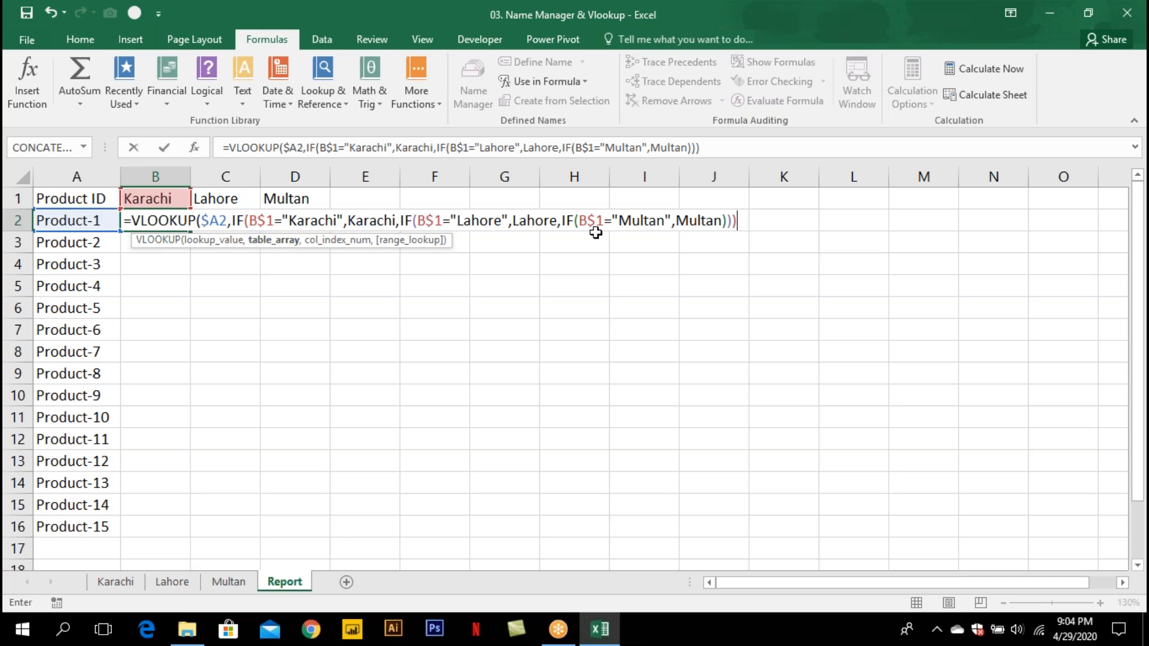
# Complete the VLOOKUP in B2 with column index 5 and range lookup 0, and enter the formula.
pyautogui.write(',')
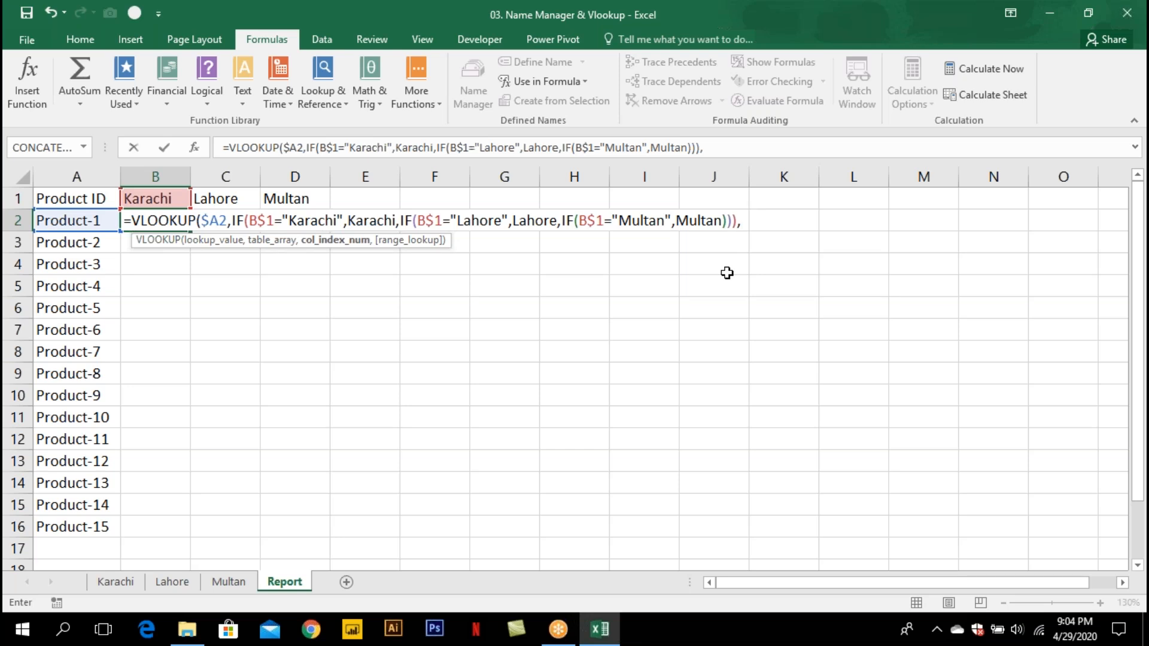
pyautogui.write('5,0')
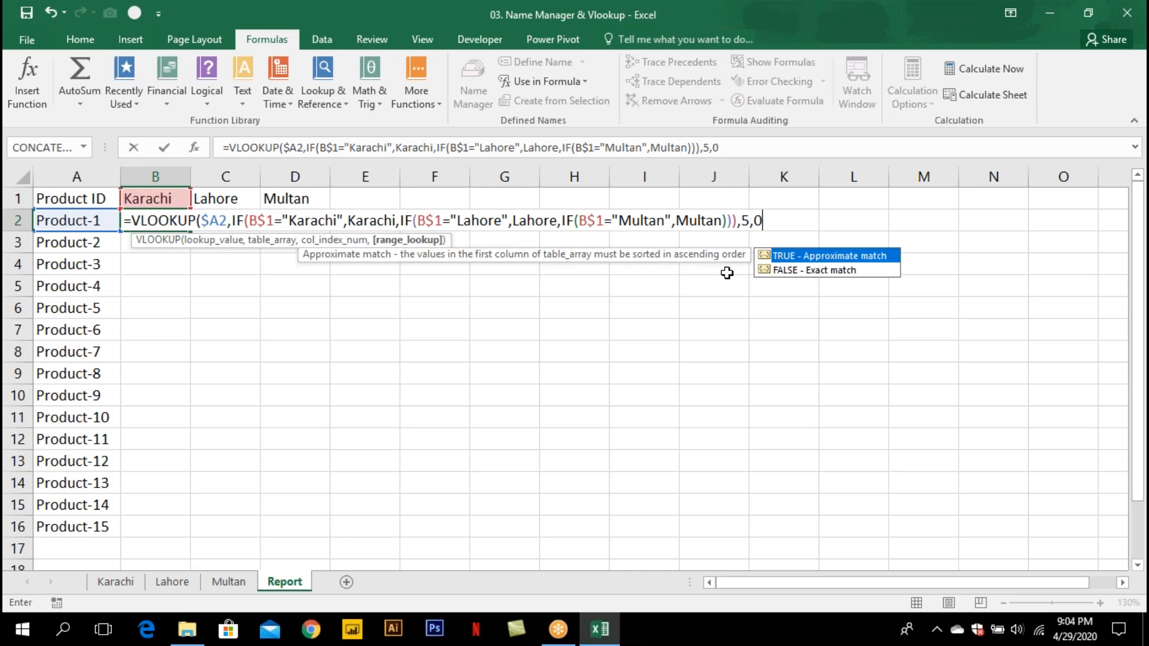
pyautogui.write(')')
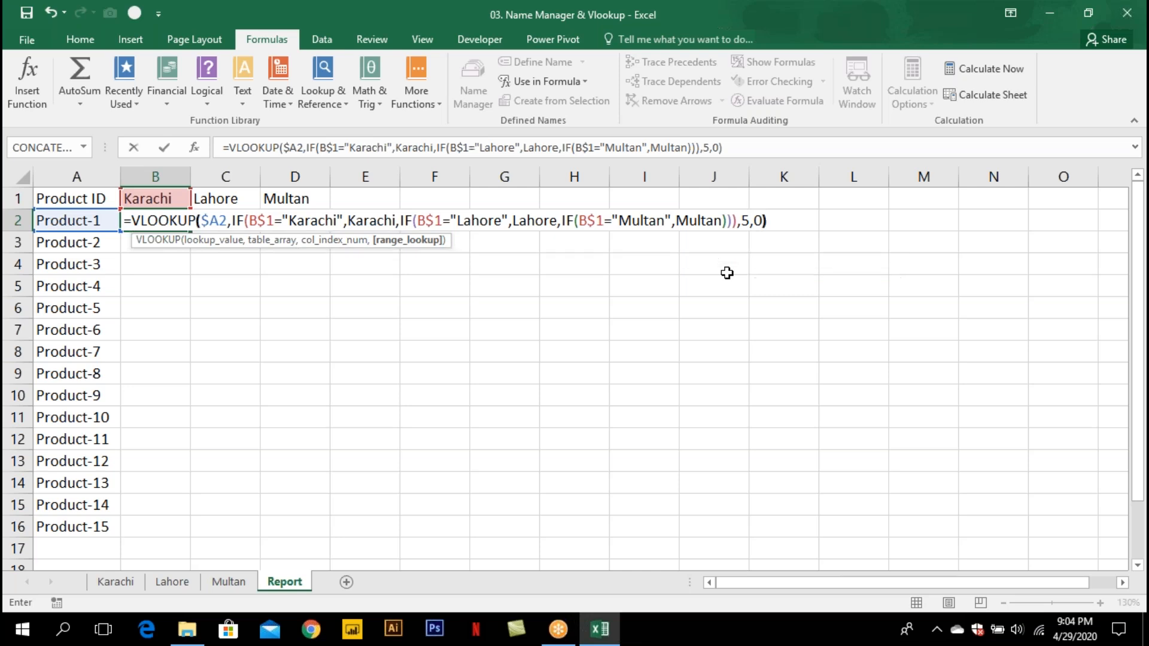
pyautogui.press('Return')
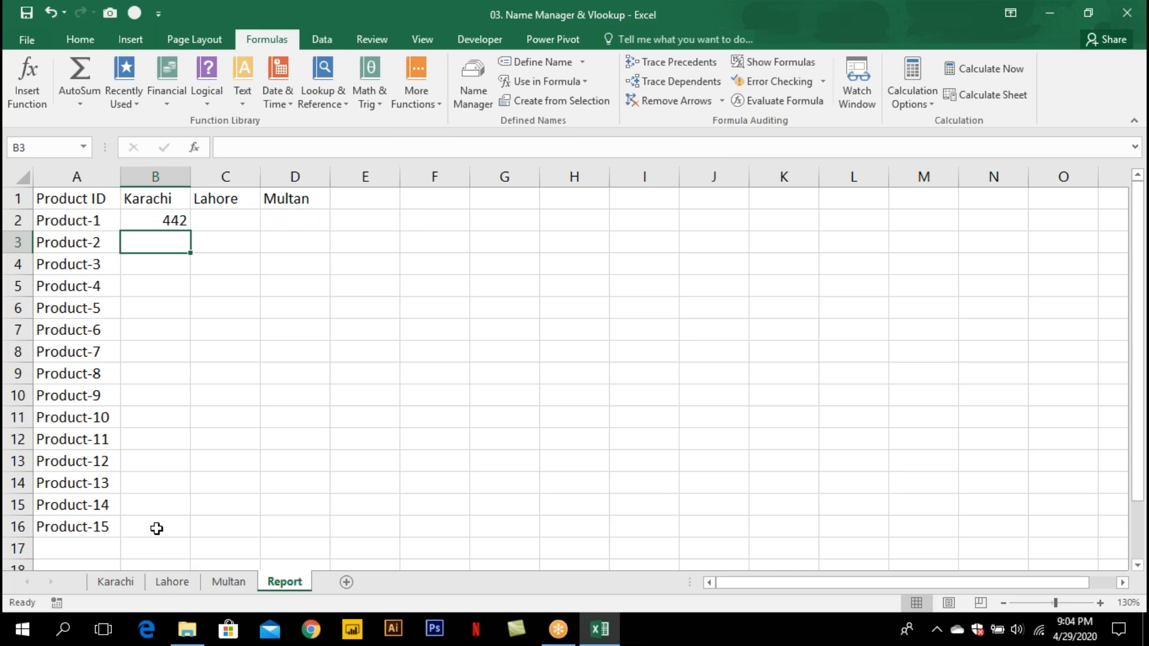
# Check the Report result for Product-1 against its sales row on the Karachi sheet.
pyautogui.click(115, 582)
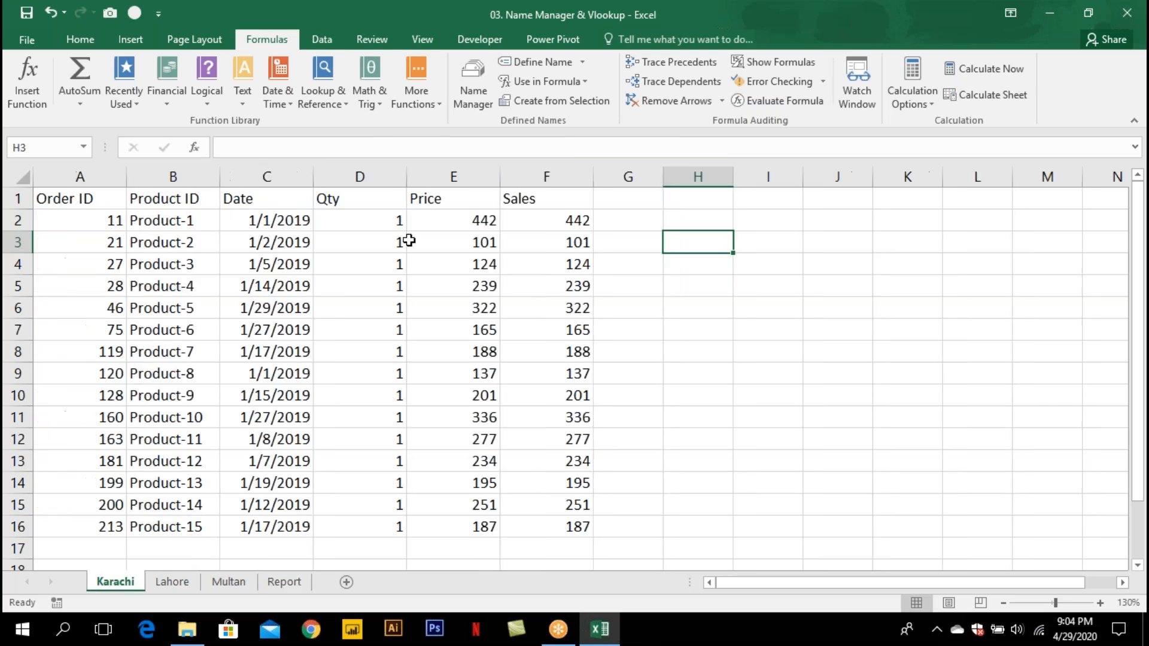
pyautogui.click(528, 222)
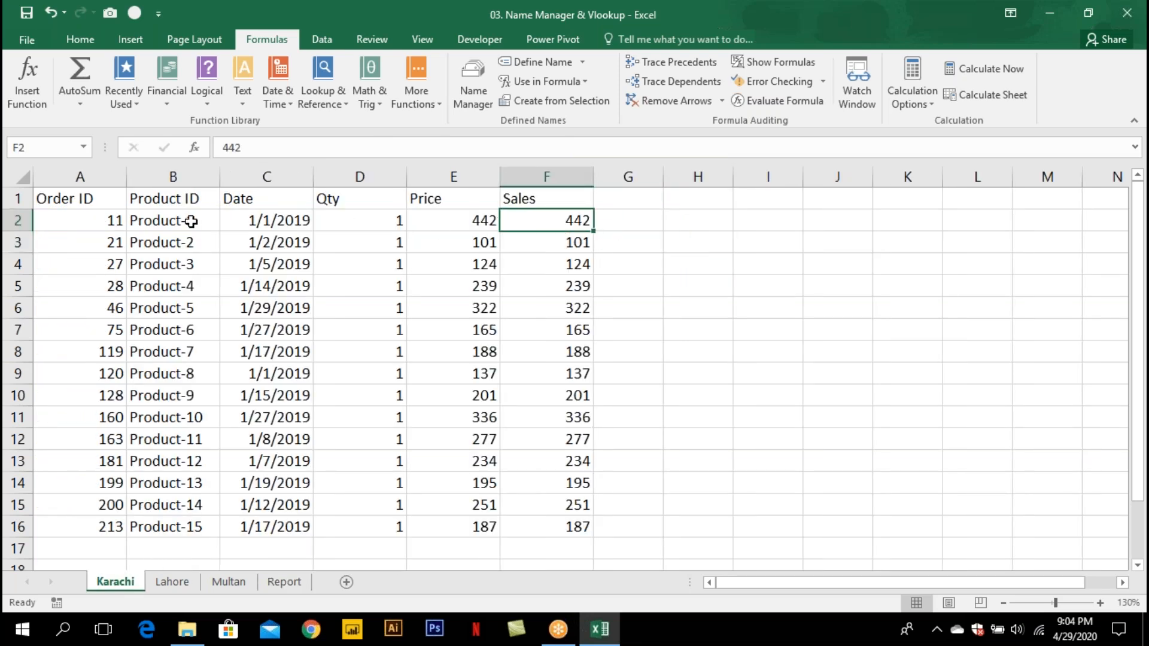
pyautogui.moveTo(190, 222); pyautogui.dragTo(533, 224)
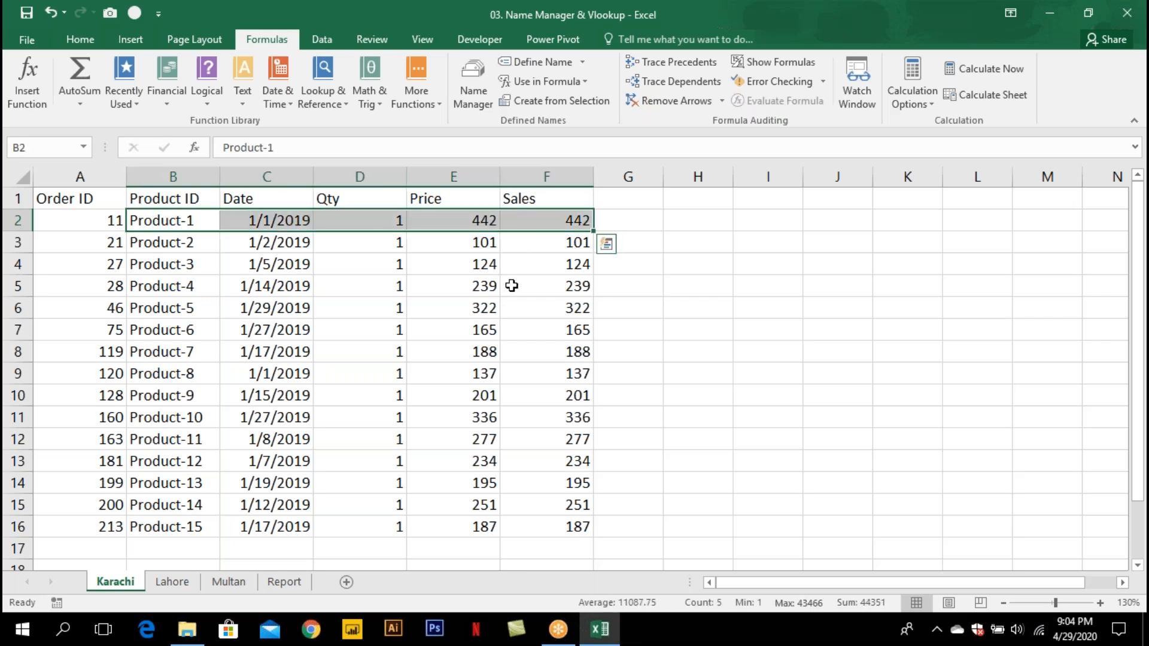
pyautogui.click(283, 582)
# Fill the B2 formula down to row 16 and across to column D of the Report sheet, and check the formula in D16.
pyautogui.click(185, 222)
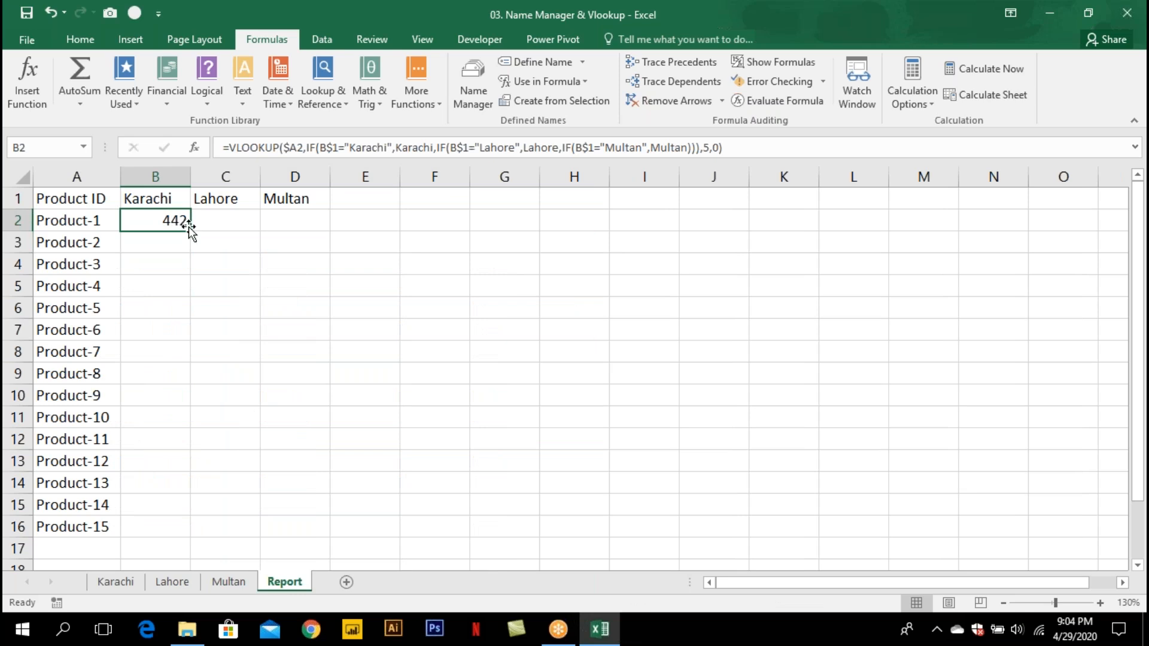
pyautogui.doubleClick(190, 231)
pyautogui.moveTo(190, 536); pyautogui.dragTo(316, 525)
pyautogui.doubleClick(315, 526)
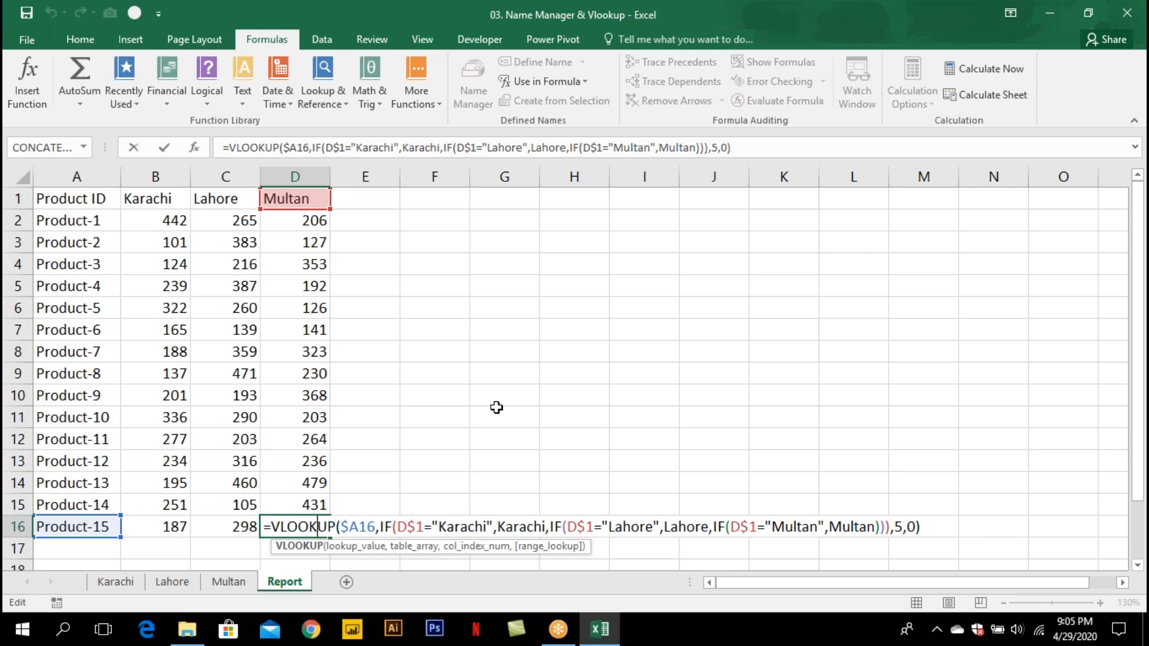
pyautogui.hotkey('ctrl', 'Return')
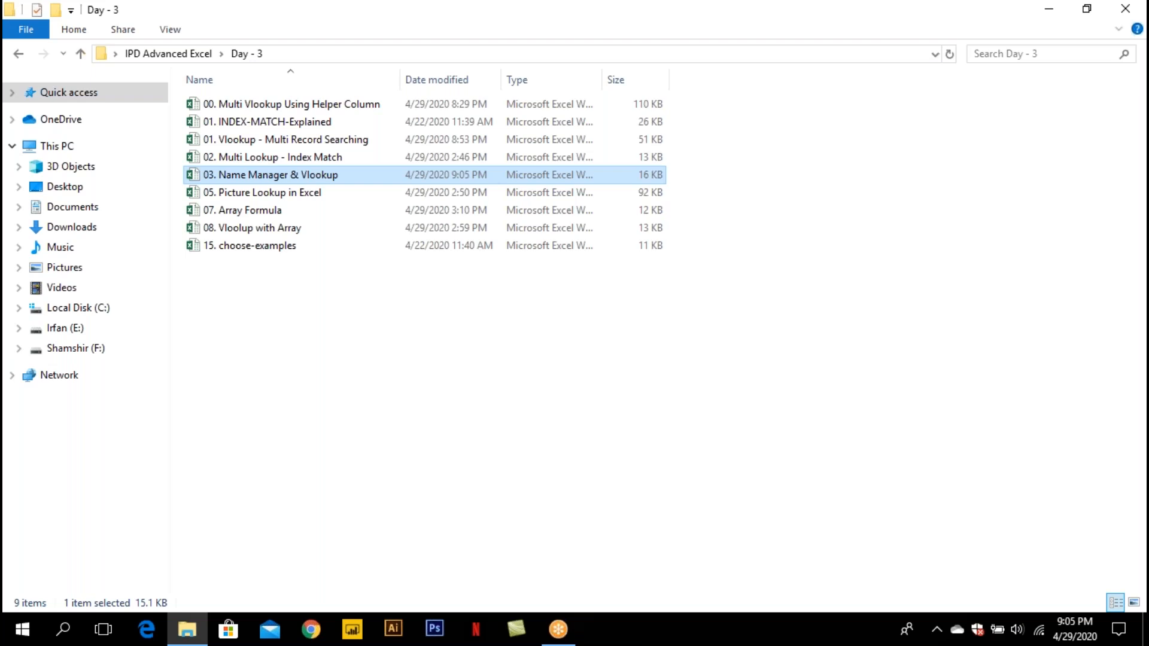
# Open the workbook "05. Picture Lookup in Excel" from the Day - 3 folder.
pyautogui.press('Down')
pyautogui.press('Down')
pyautogui.press('Down')
pyautogui.press('Up')
pyautogui.press('Up')
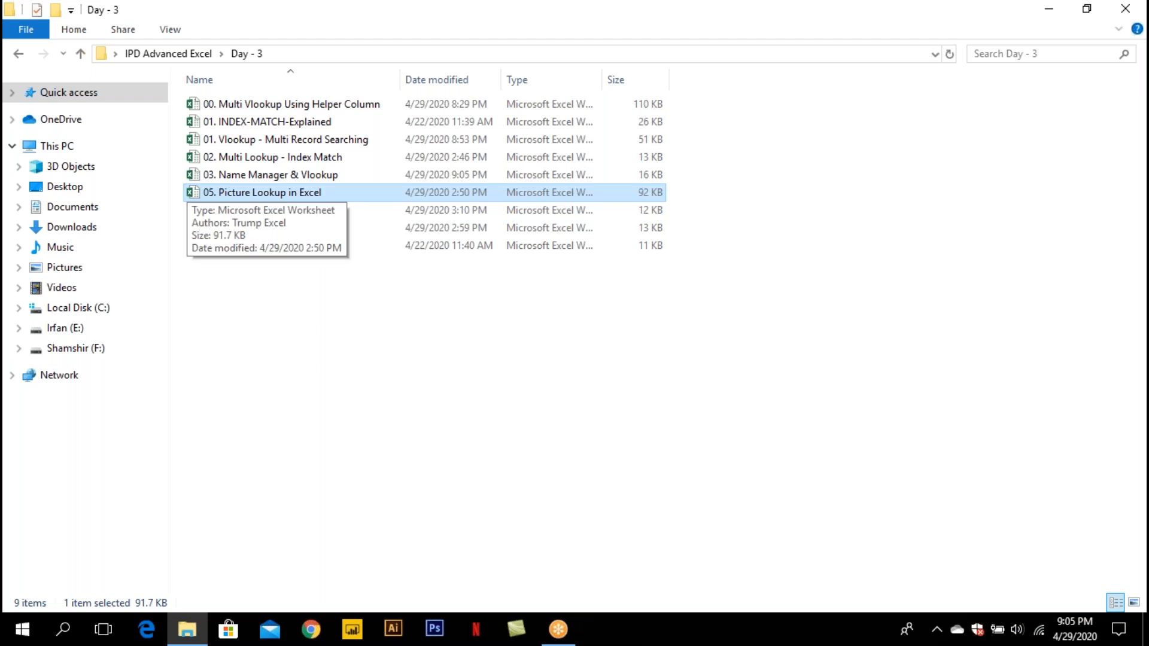
pyautogui.press('Down')
pyautogui.press('Down')
pyautogui.press('Down')
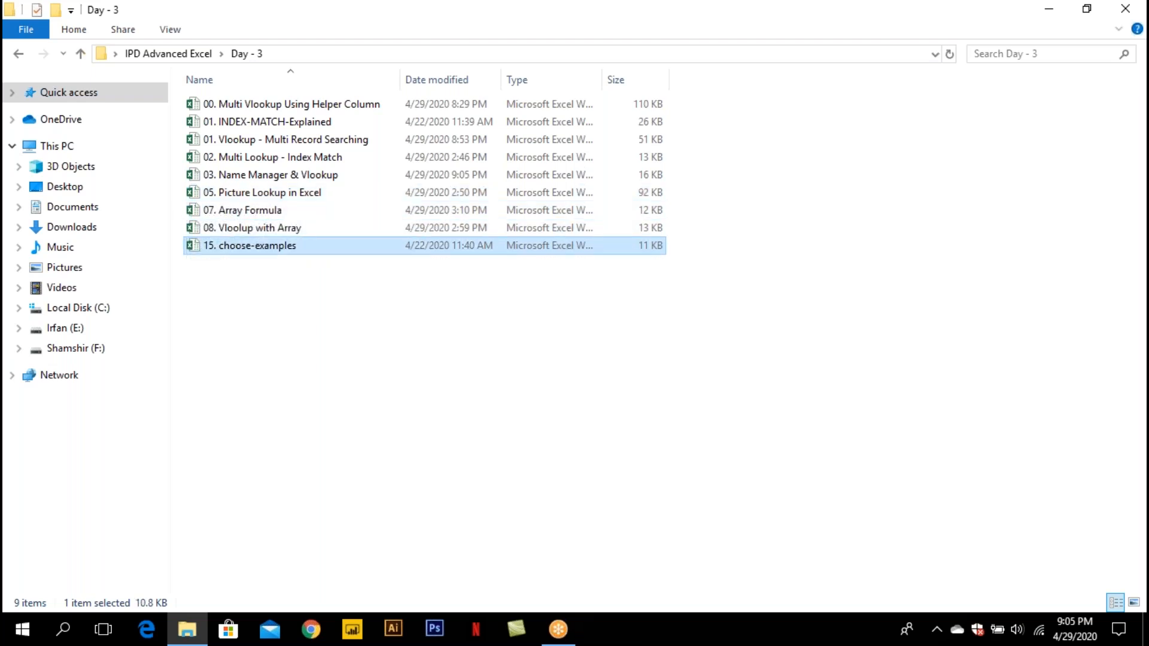
pyautogui.press('Up')
pyautogui.press('Up')
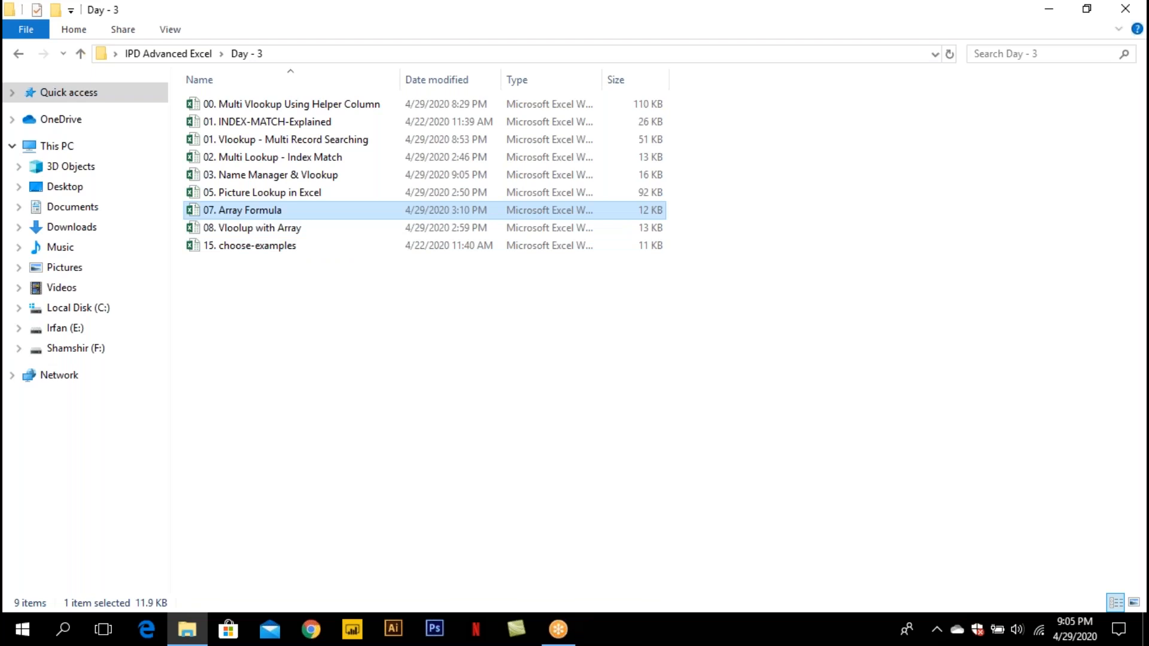
pyautogui.press('Up')
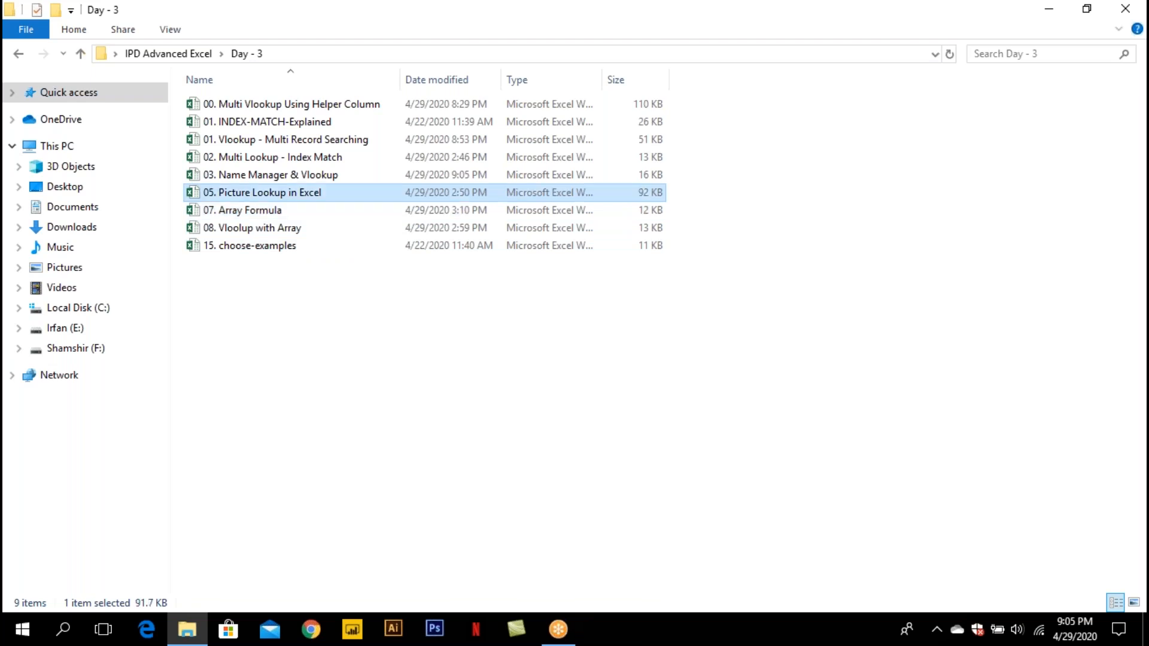
pyautogui.press('Return')
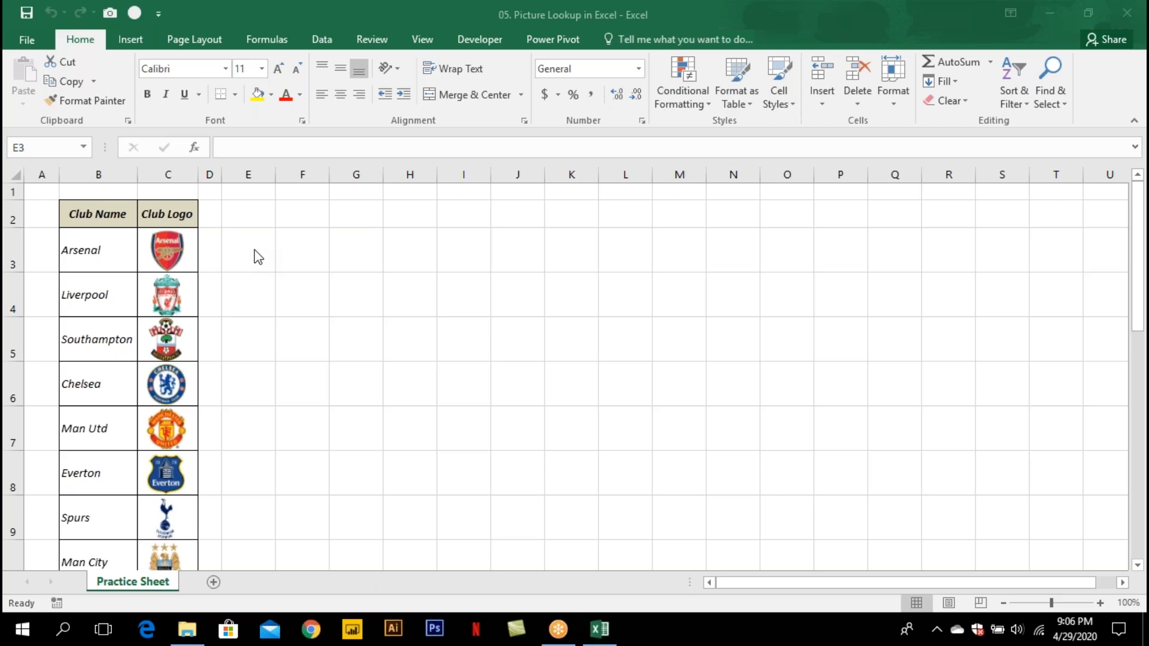
# Look over the club names and logos on the Practice Sheet and the empty cells beside the table.
pyautogui.click(142, 34)
pyautogui.click(141, 35)
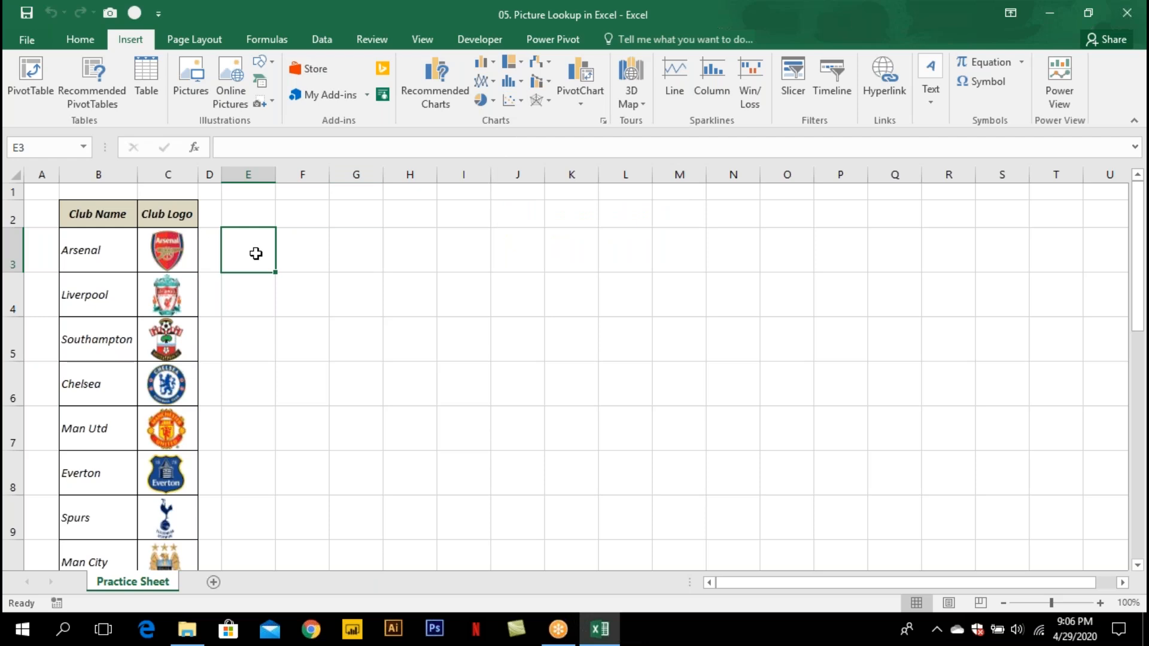
pyautogui.click(93, 247)
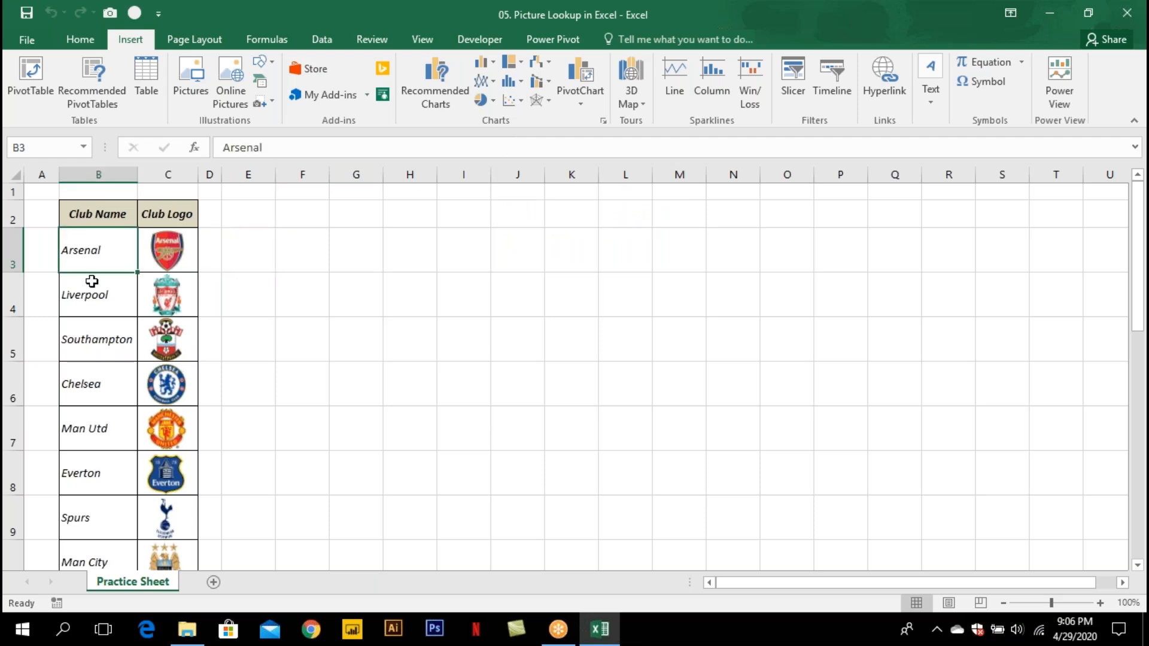
pyautogui.click(92, 284)
pyautogui.press('Down')
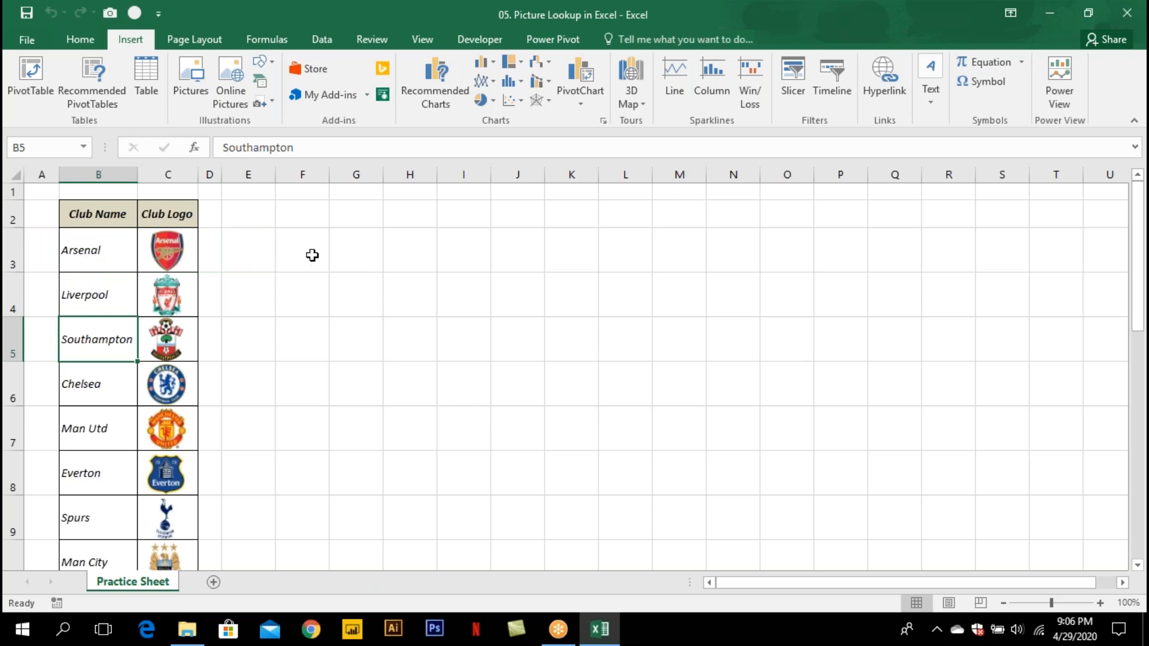
pyautogui.click(347, 251)
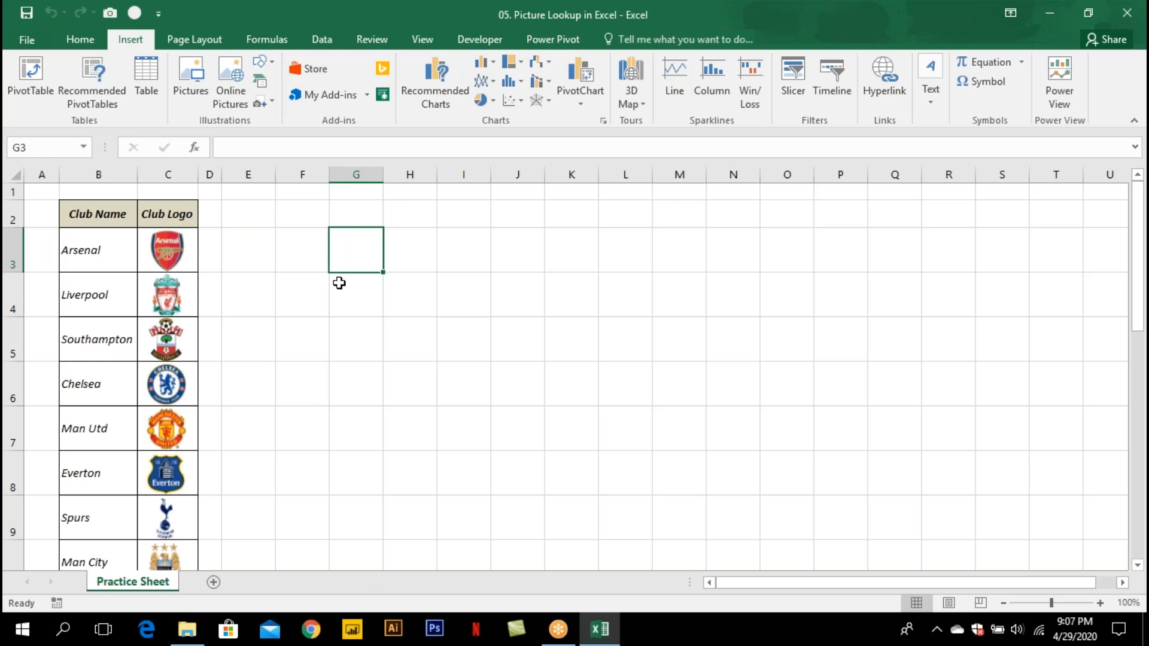
pyautogui.click(302, 245)
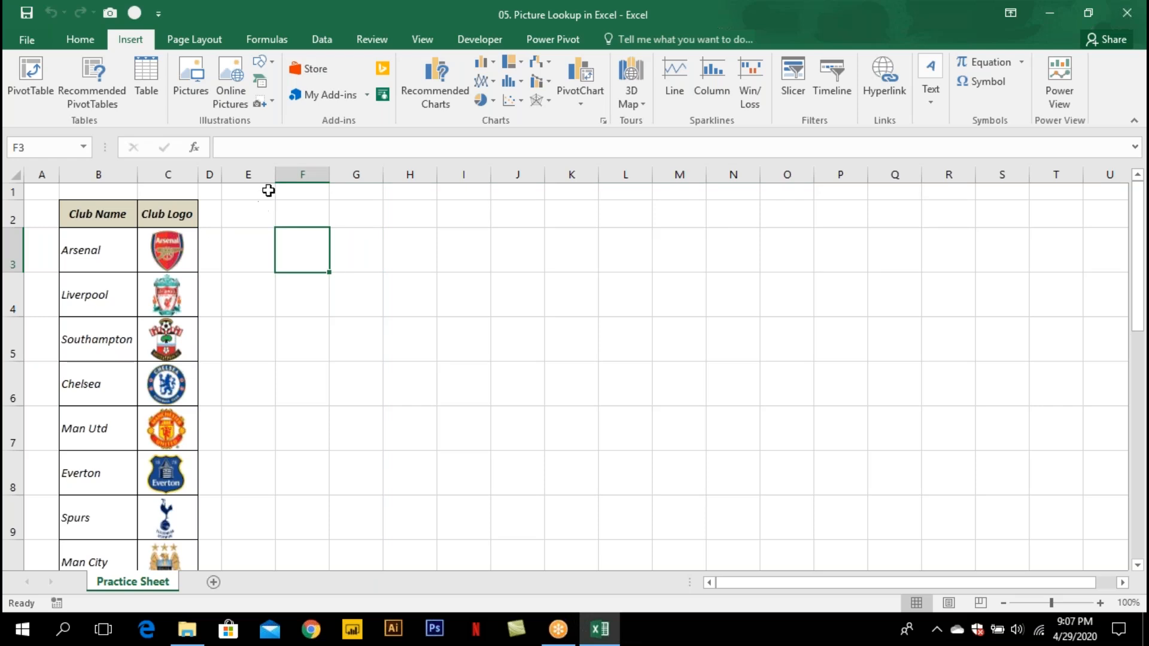
# Widen column E and restrict cell E3 to a dropdown list sourced from the club names in B3:B22.
pyautogui.moveTo(276, 174); pyautogui.dragTo(329, 174)
pyautogui.click(275, 241)
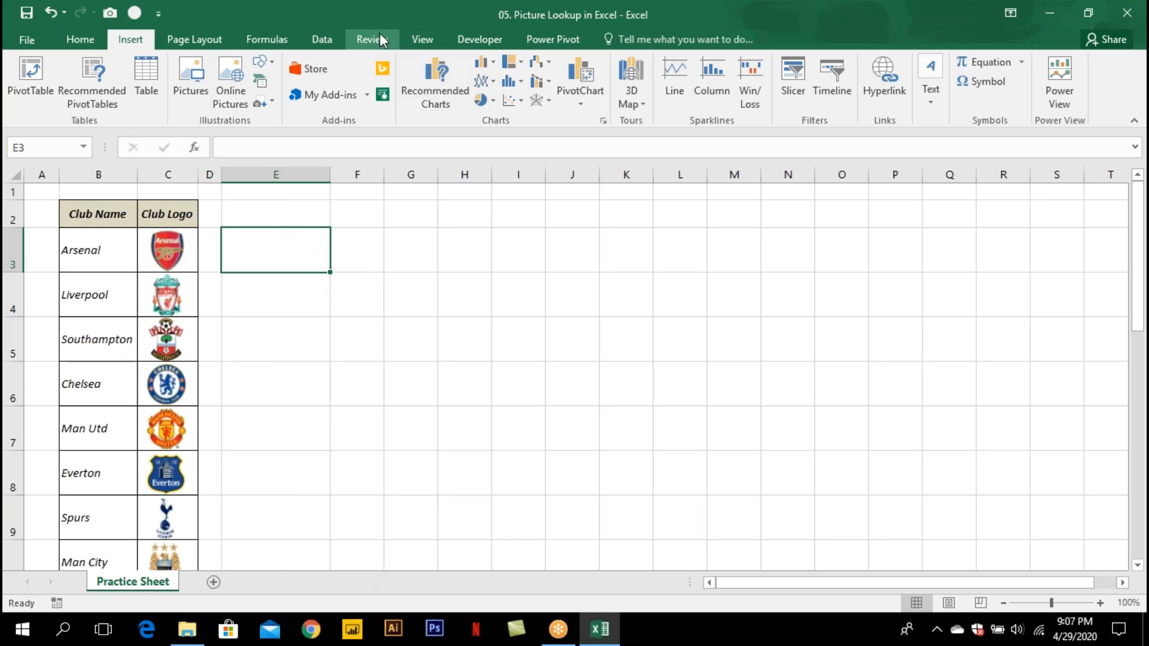
pyautogui.click(332, 35)
pyautogui.click(575, 101)
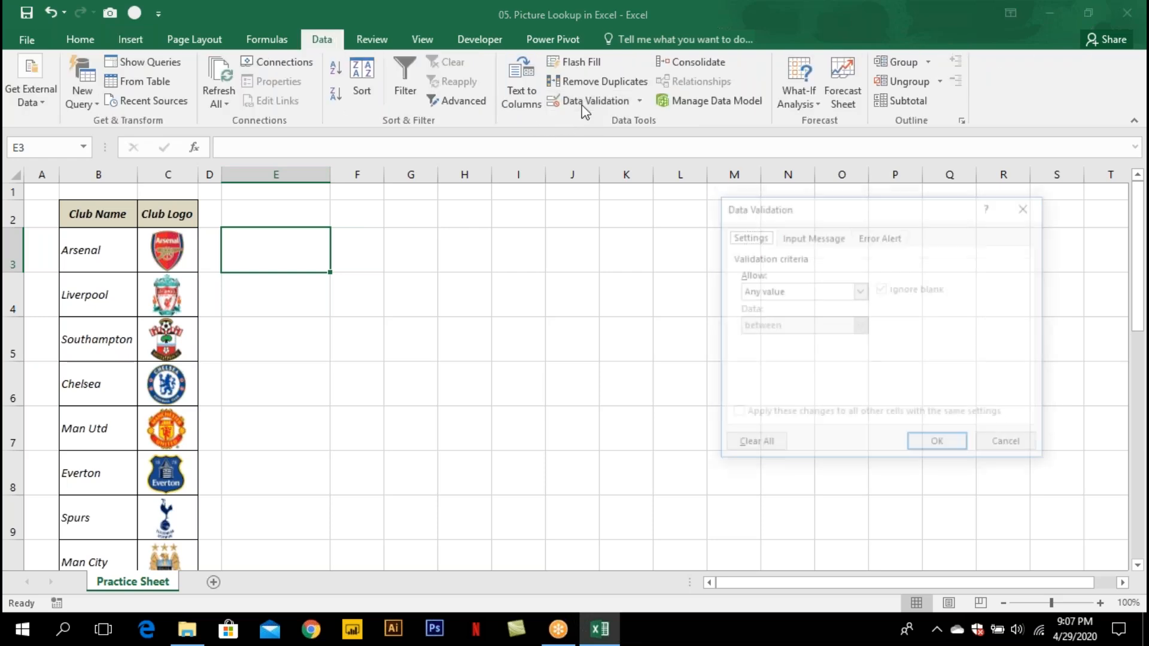
pyautogui.click(772, 290)
pyautogui.click(778, 345)
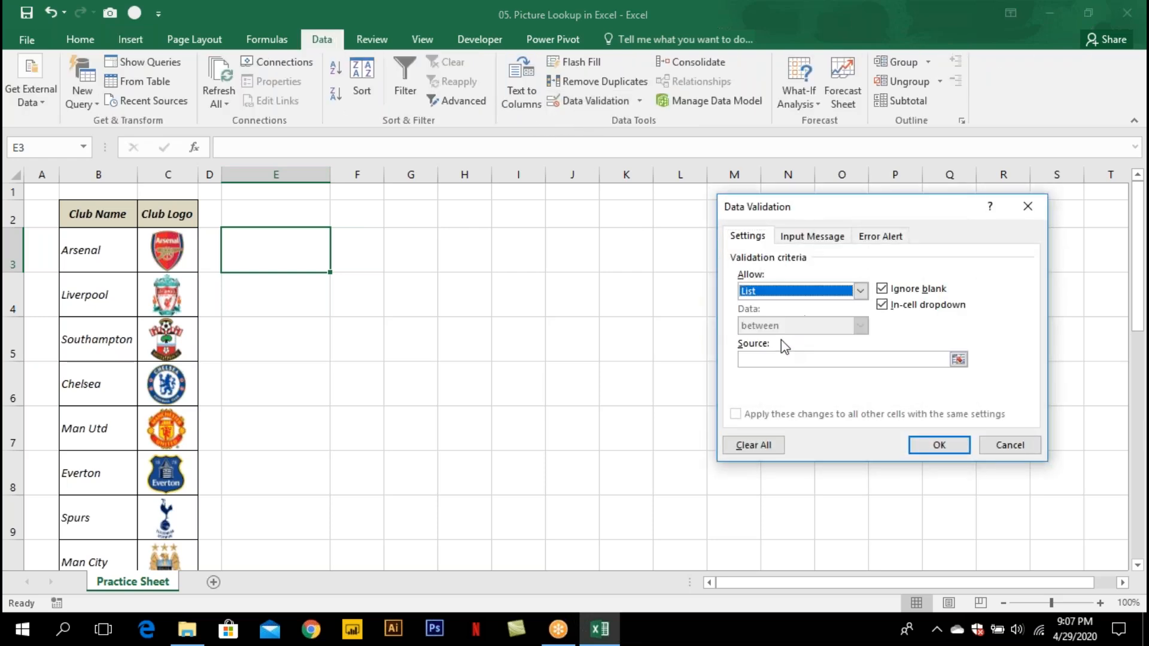
pyautogui.click(782, 360)
pyautogui.click(106, 252)
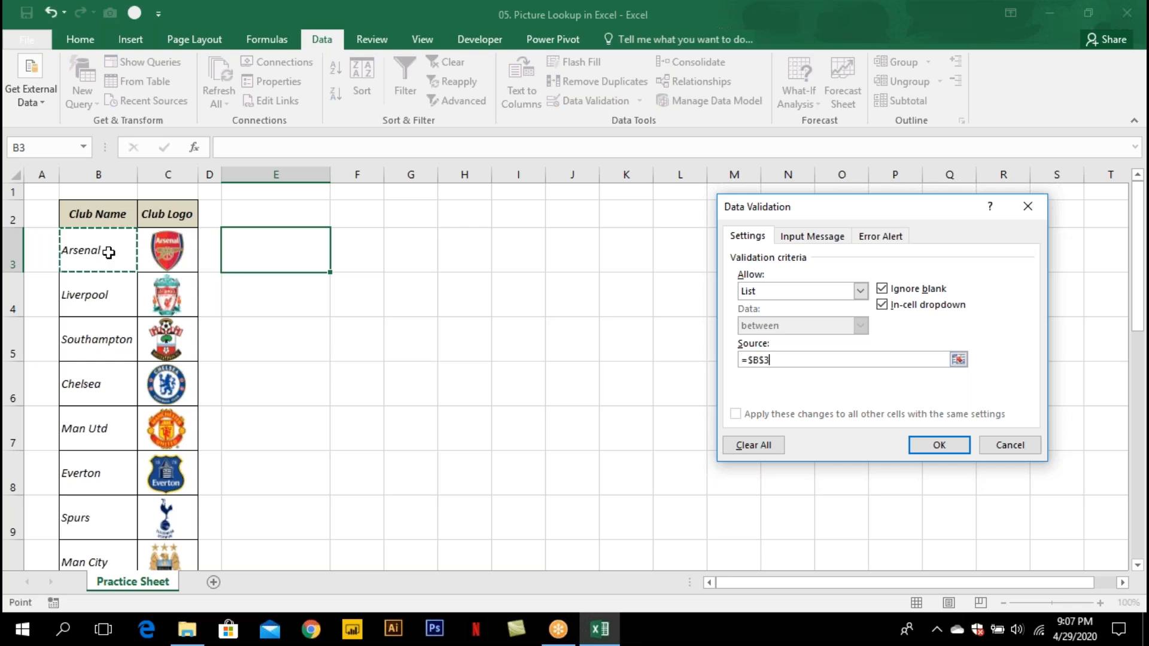
pyautogui.moveTo(109, 253); pyautogui.dragTo(99, 521)
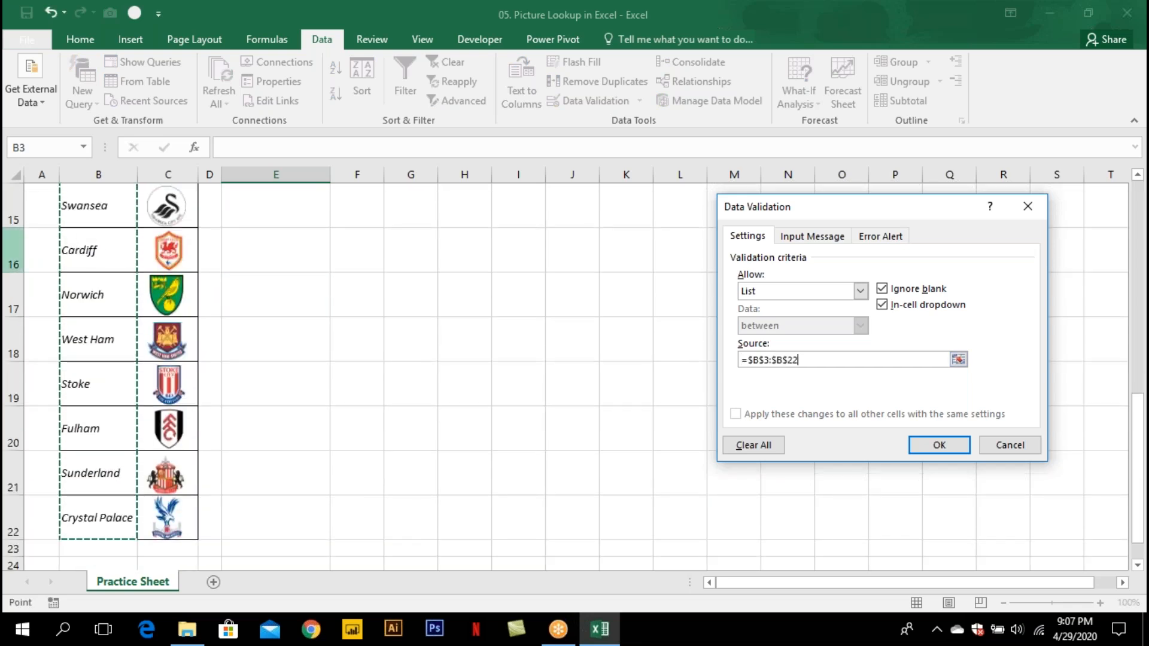
pyautogui.click(924, 449)
pyautogui.scroll(5, 269, 280)
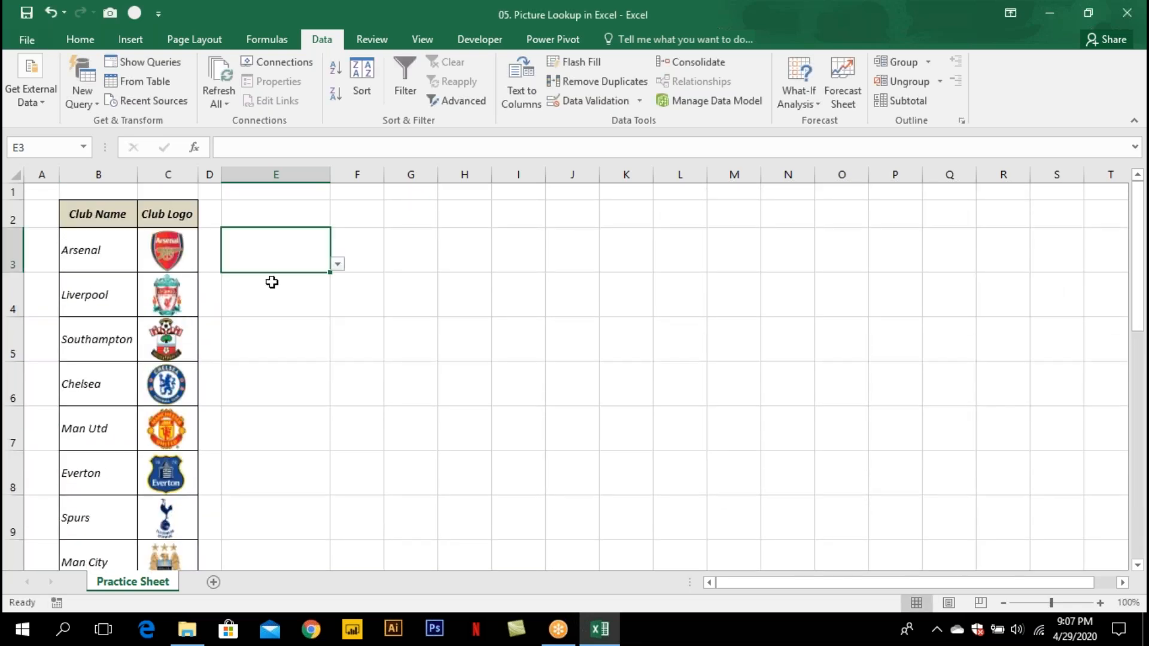
# Try the dropdown in E3 by choosing Liverpool and then Chelsea.
pyautogui.click(338, 264)
pyautogui.click(318, 289)
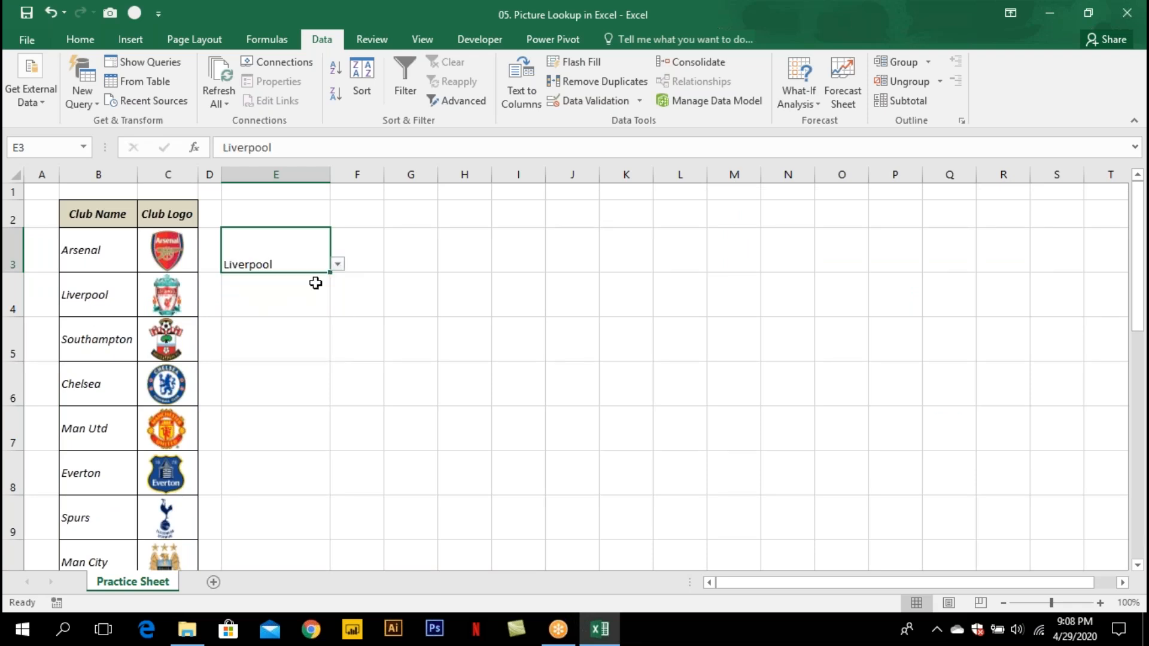
pyautogui.click(338, 265)
pyautogui.click(314, 302)
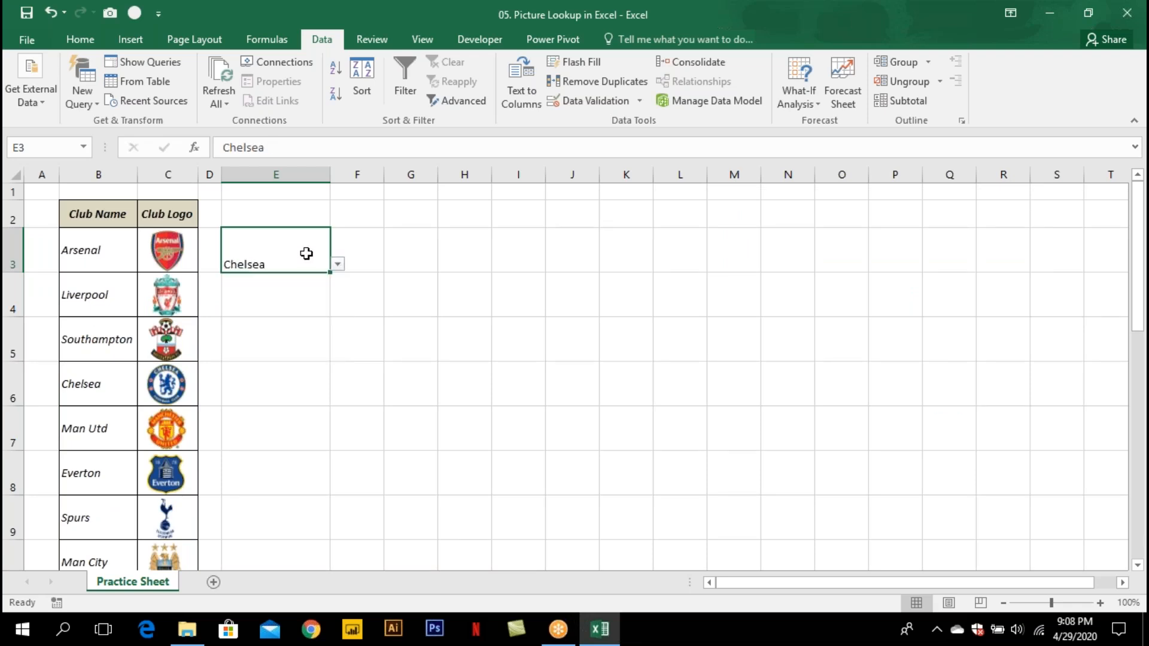
# Copy the Arsenal logo from C3 into cell G3 and narrow column F.
pyautogui.click(406, 250)
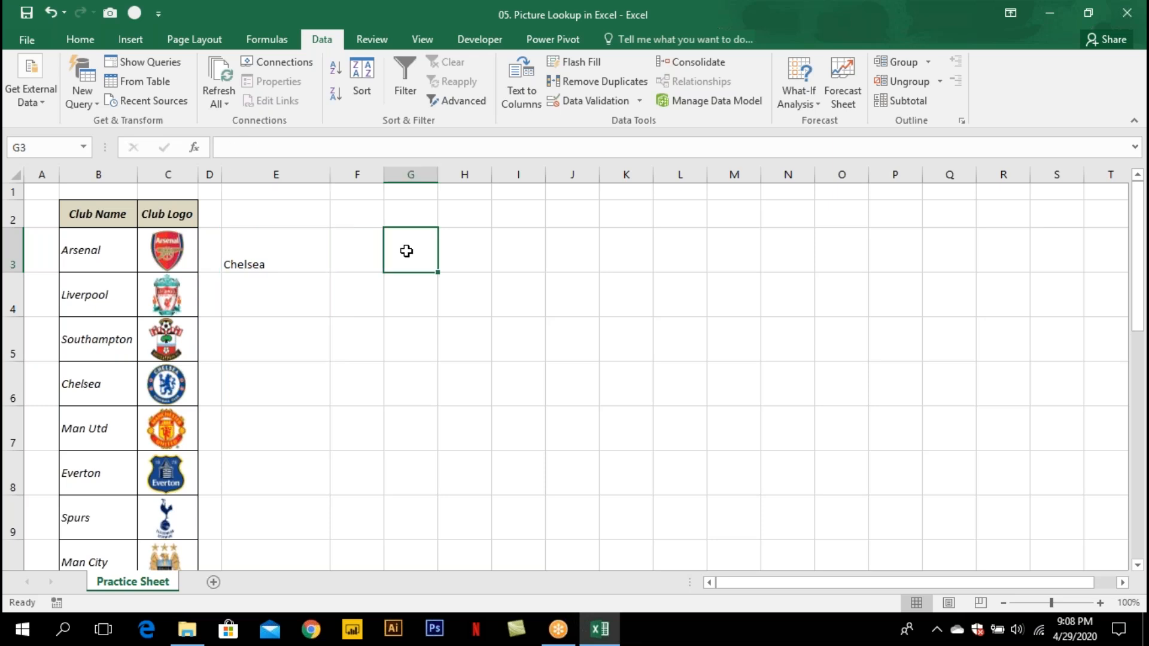
pyautogui.click(167, 250)
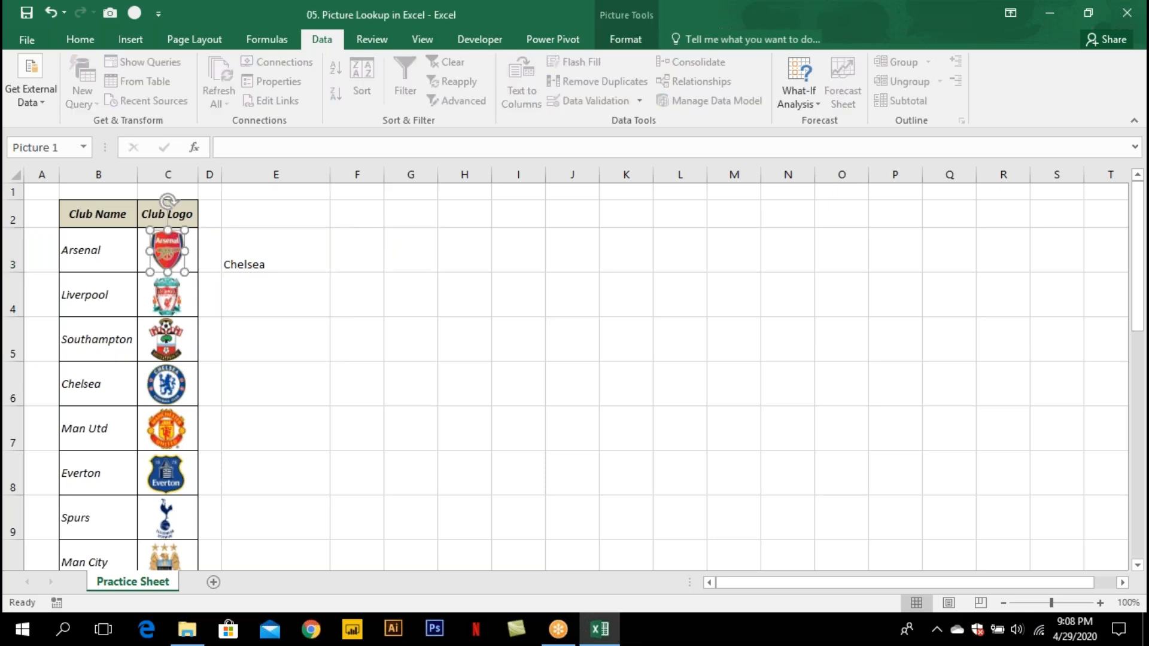
pyautogui.click(397, 240)
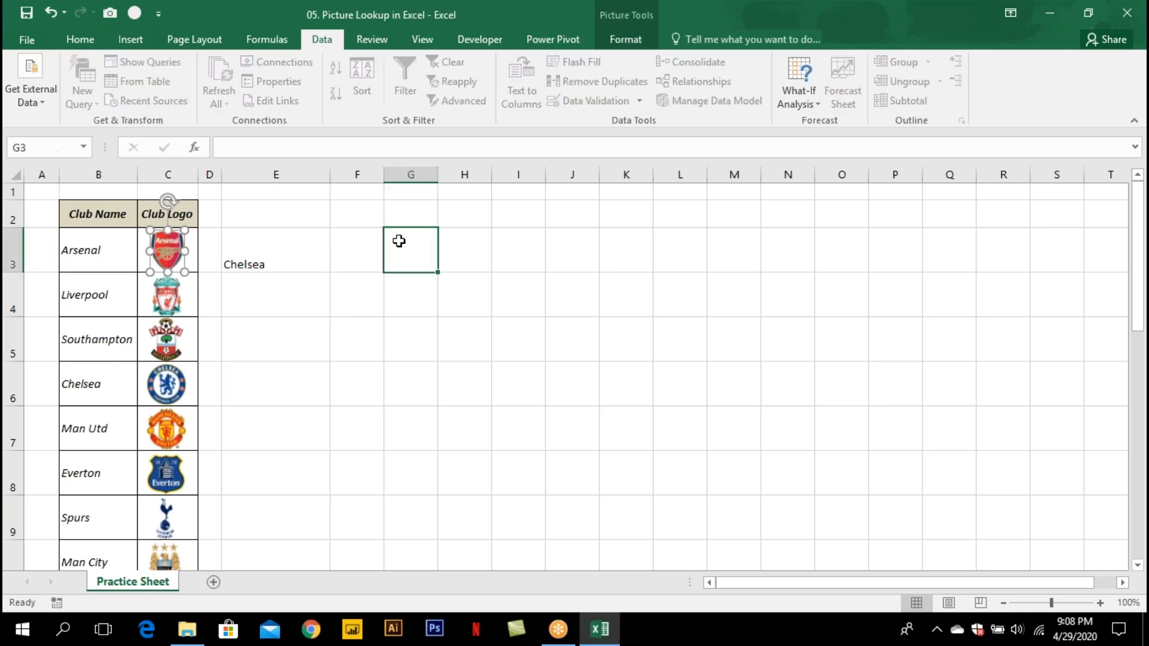
pyautogui.hotkey('ctrl', 'v')
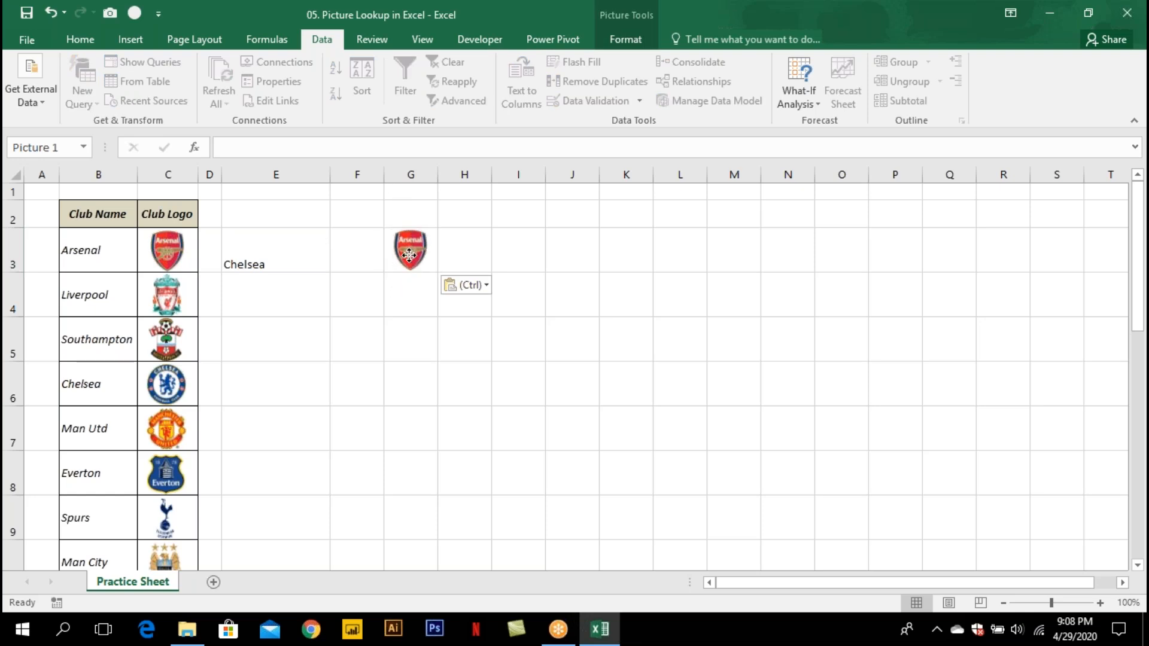
pyautogui.click(396, 291)
pyautogui.moveTo(381, 177); pyautogui.dragTo(346, 177)
# Create a workbook-scoped name TeamLogo, begin its reference with =index(, and enlarge the definition dialog.
pyautogui.click(283, 262)
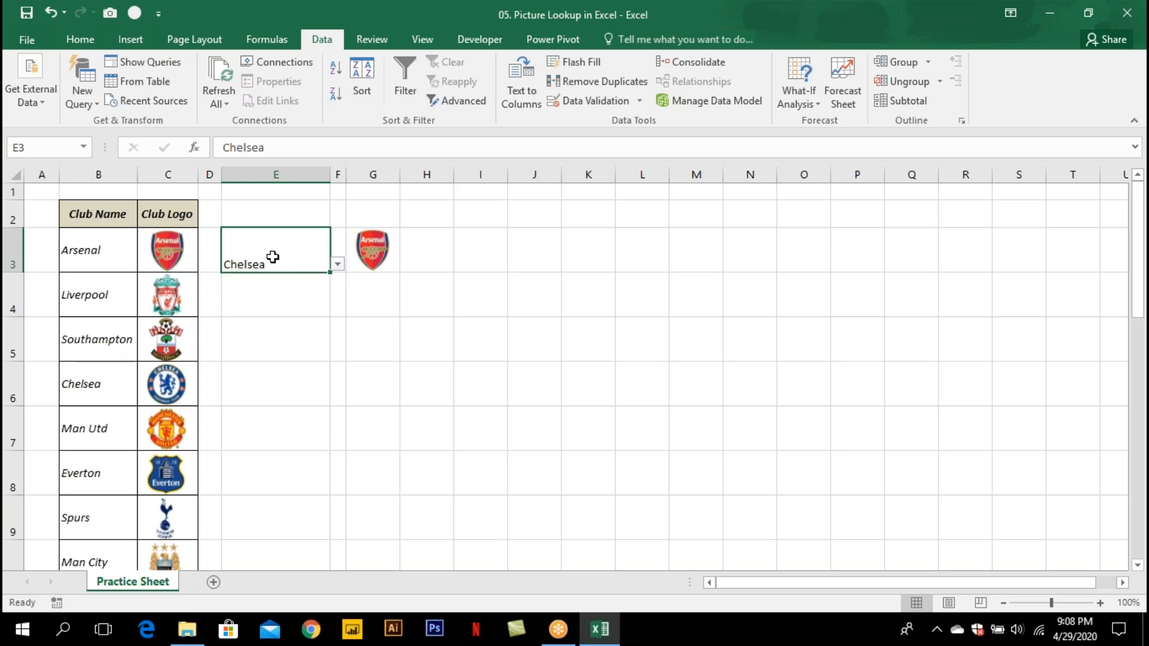
pyautogui.click(255, 37)
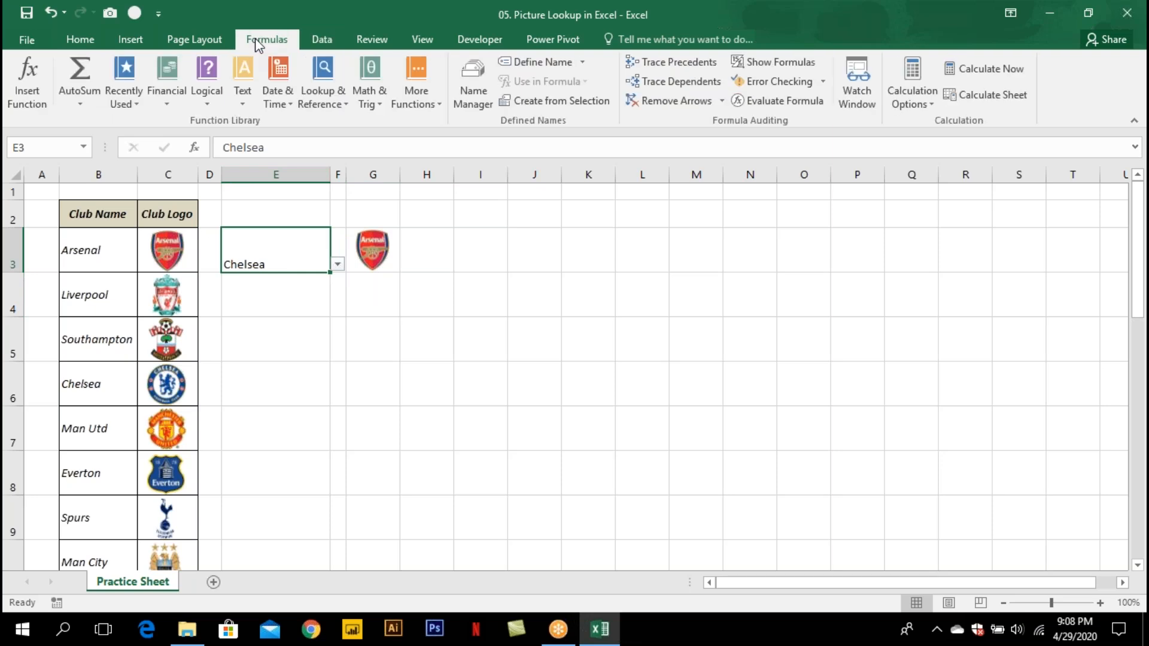
pyautogui.click(479, 84)
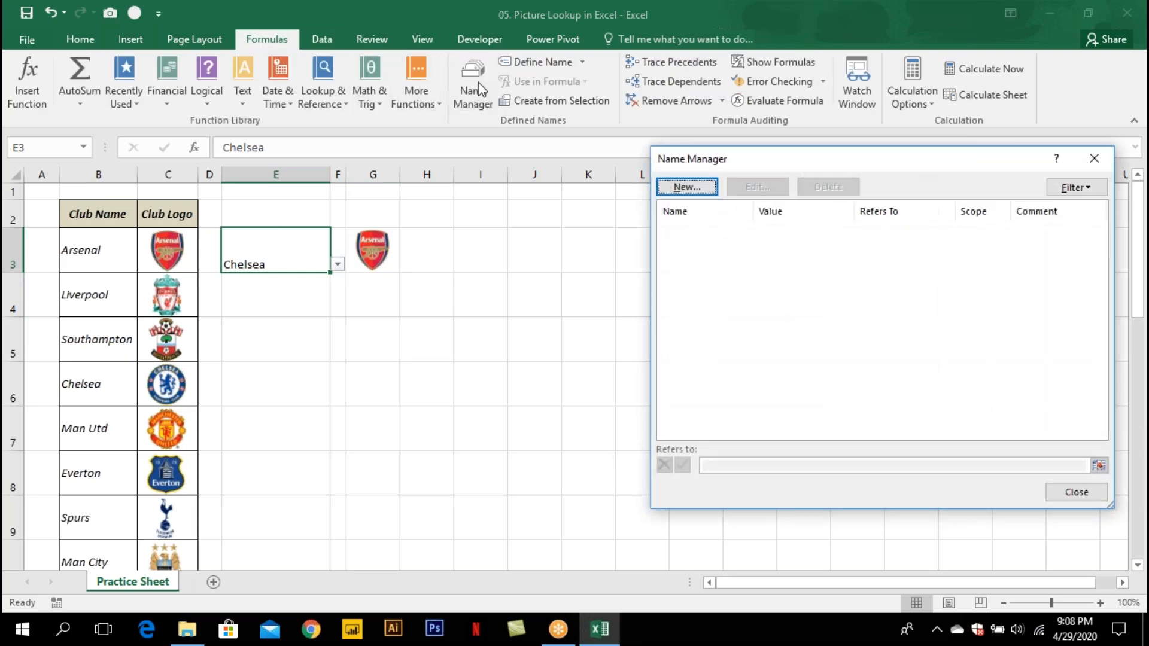
pyautogui.click(688, 187)
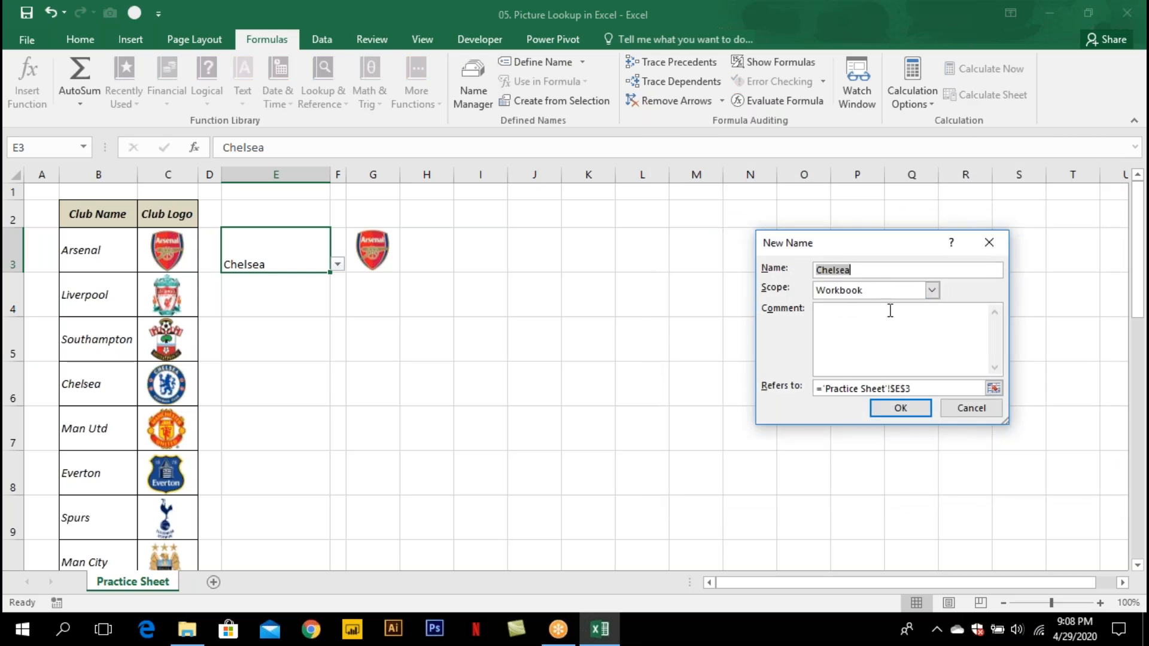
pyautogui.write('TeamLogo')
pyautogui.press('Tab')
pyautogui.press('Tab')
pyautogui.press('Tab')
pyautogui.write('=index(')
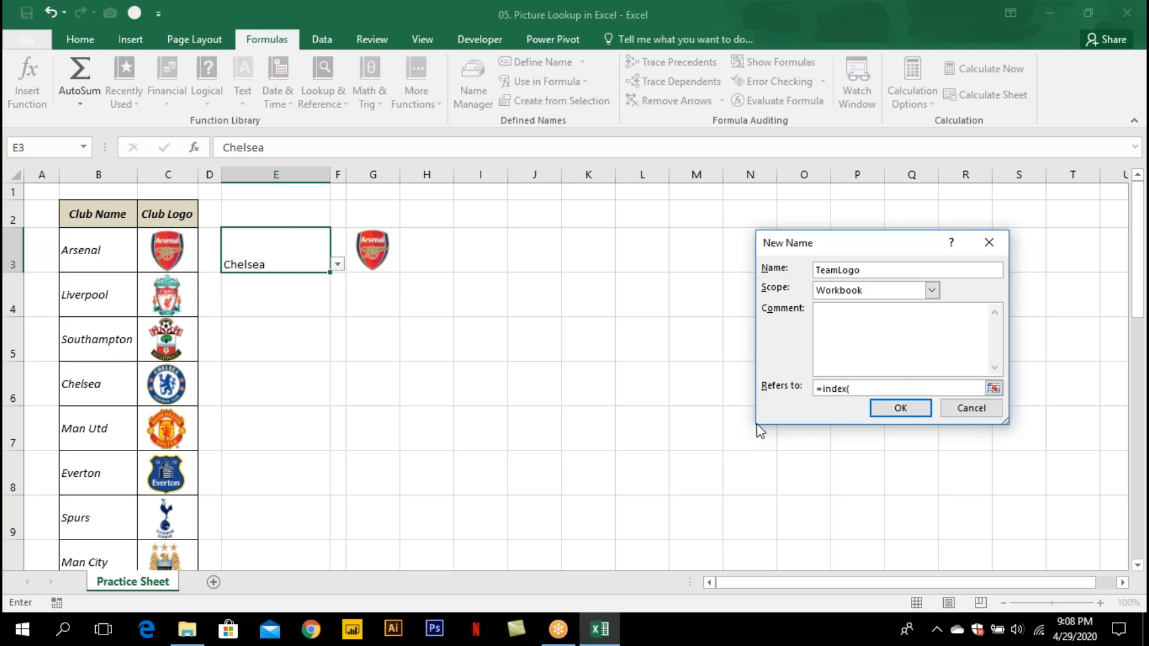
pyautogui.moveTo(1008, 423); pyautogui.dragTo(1108, 438)
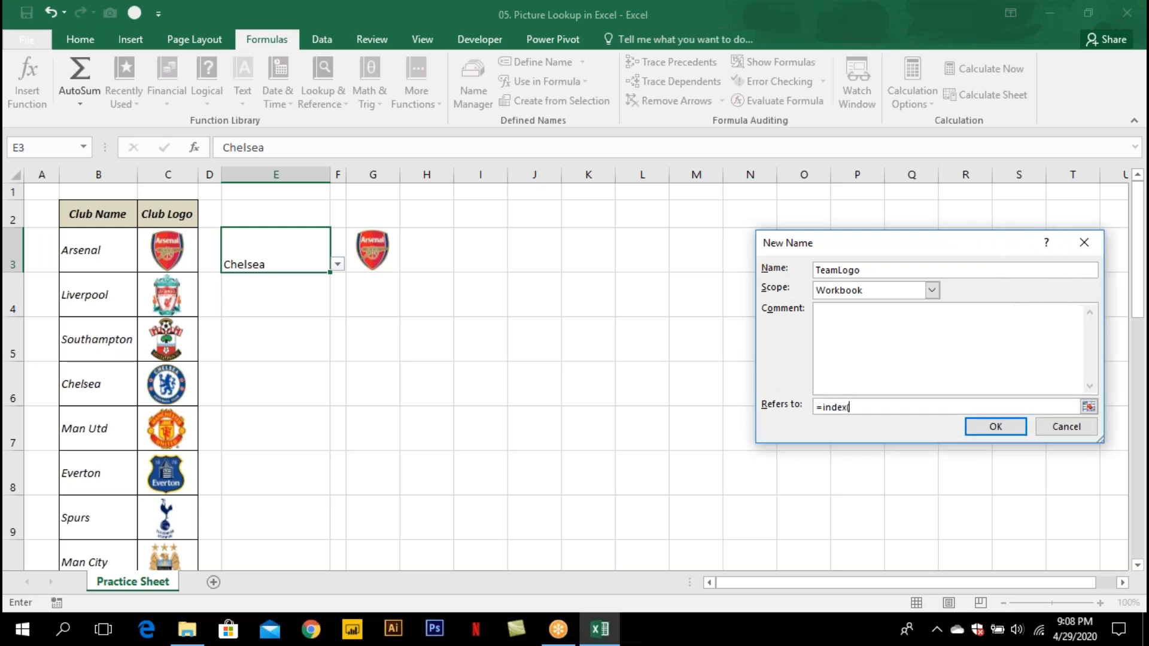
pyautogui.moveTo(953, 242); pyautogui.dragTo(719, 238)
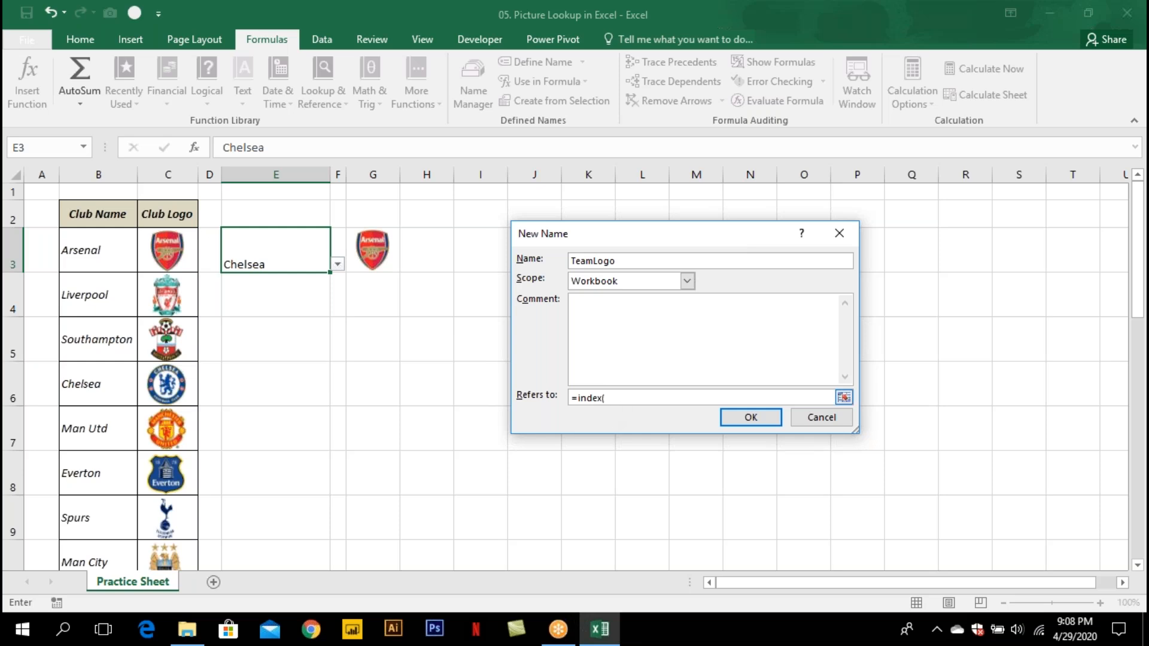
pyautogui.press('Right')
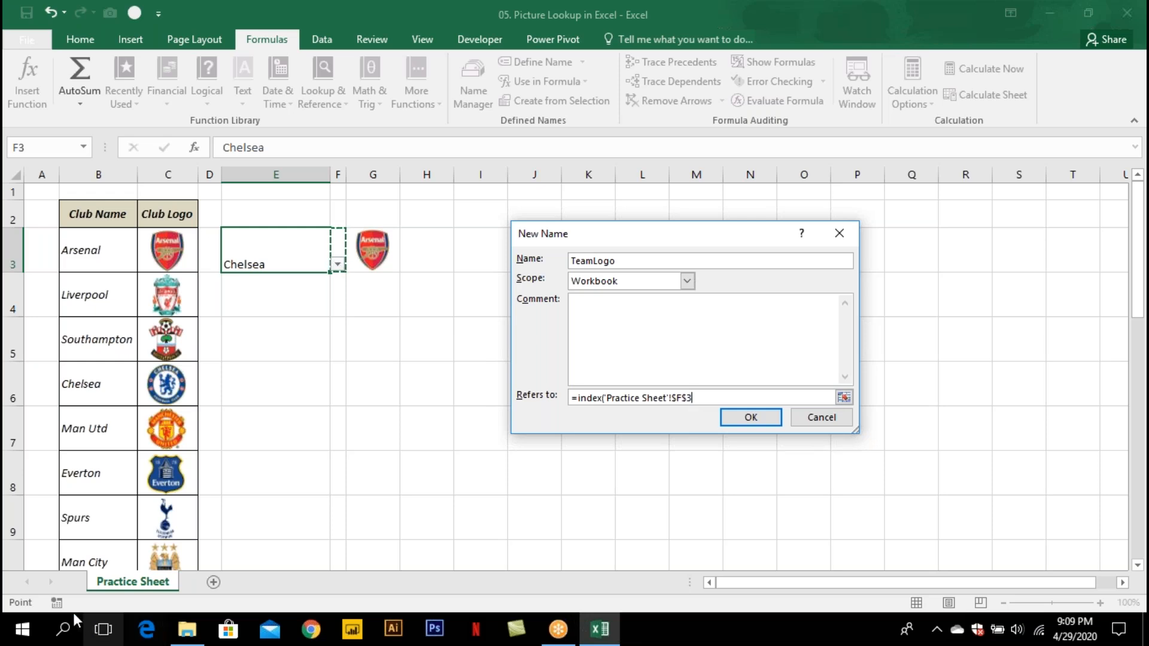
pyautogui.press('F2')
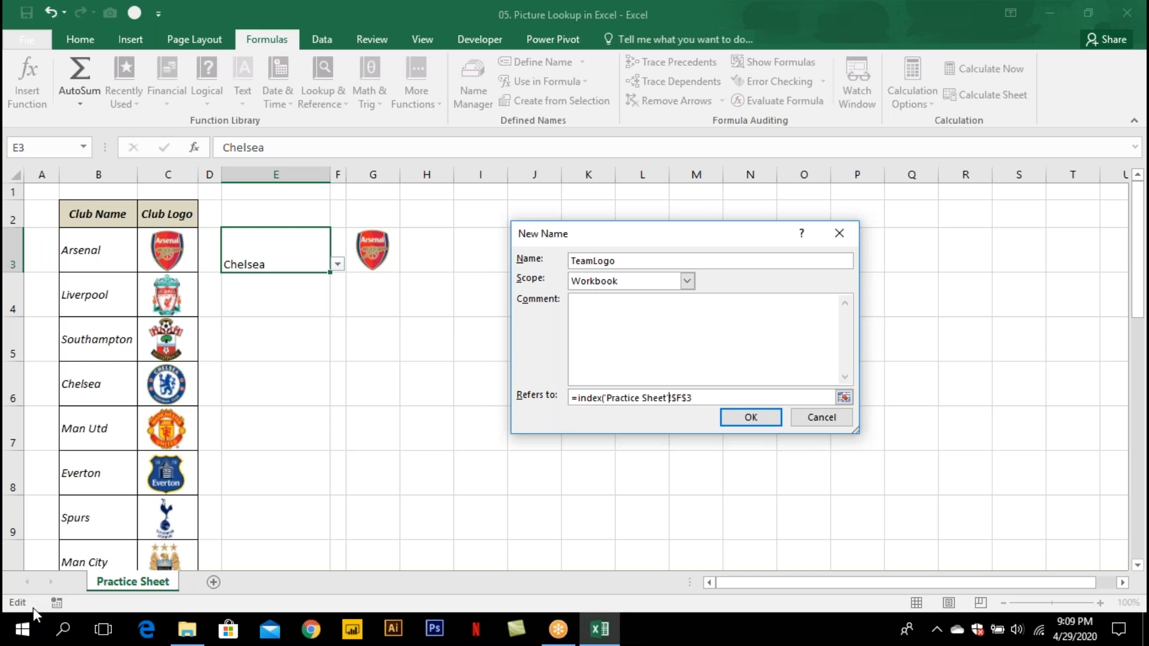
pyautogui.press('BackSpace')
pyautogui.press('BackSpace')
pyautogui.press('BackSpace')
pyautogui.press('BackSpace')
pyautogui.press('BackSpace')
pyautogui.press('BackSpace')
pyautogui.press('BackSpace')
pyautogui.press('BackSpace')
pyautogui.press('BackSpace')
pyautogui.press('BackSpace')
pyautogui.press('BackSpace')
pyautogui.press('BackSpace')
pyautogui.press('BackSpace')
pyautogui.press('BackSpace')
pyautogui.press('BackSpace')
pyautogui.press('BackSpace')
pyautogui.press('BackSpace')
pyautogui.press('BackSpace')
pyautogui.press('BackSpace')
pyautogui.press('BackSpace')
pyautogui.press('BackSpace')
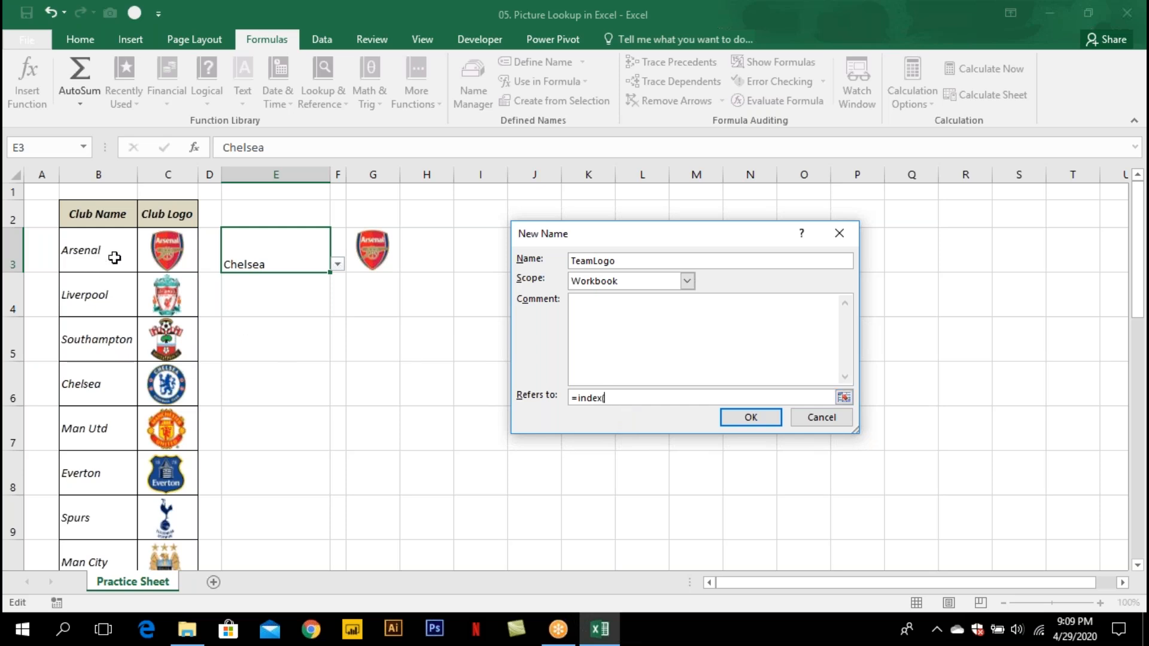
# Set the logo cells C3:C22 of the Practice Sheet as the INDEX array in the TeamLogo reference.
pyautogui.click(204, 254)
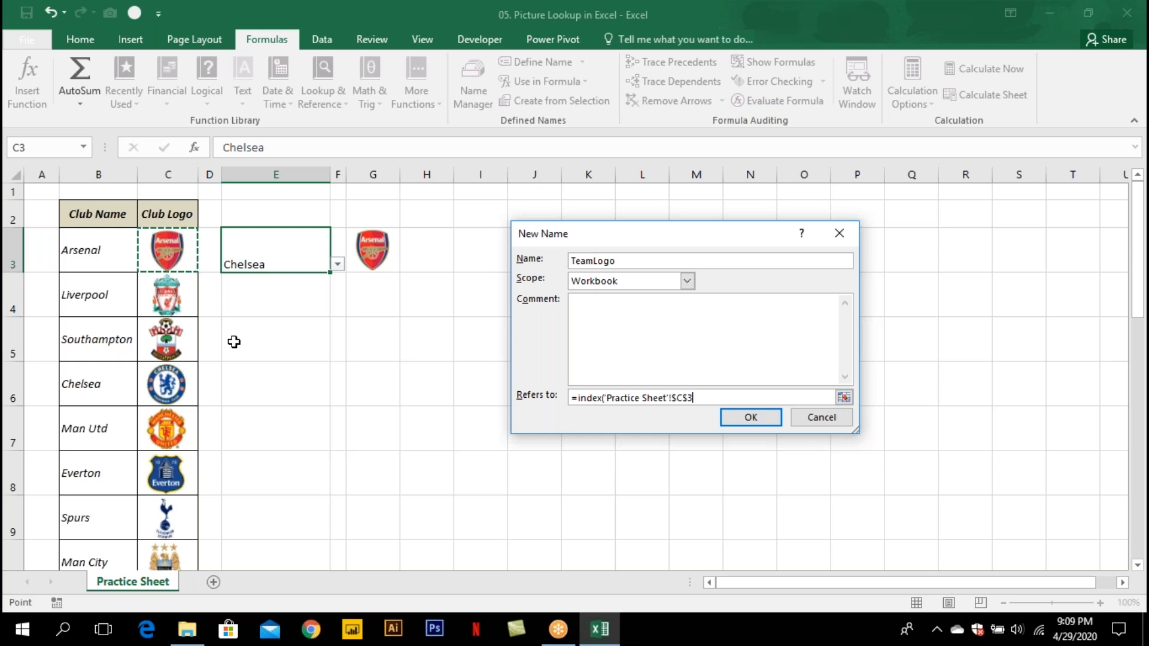
pyautogui.hotkey('shift', 'Down')
pyautogui.hotkey('shift', 'Down')
pyautogui.hotkey('shift', 'Down')
pyautogui.hotkey('shift', 'Down')
pyautogui.hotkey('shift', 'Down')
pyautogui.hotkey('shift', 'Down')
pyautogui.hotkey('shift', 'Down')
pyautogui.hotkey('shift', 'Down')
pyautogui.hotkey('shift', 'Down')
pyautogui.hotkey('shift', 'Down')
pyautogui.hotkey('shift', 'Down')
pyautogui.hotkey('shift', 'Down')
pyautogui.hotkey('shift', 'Down')
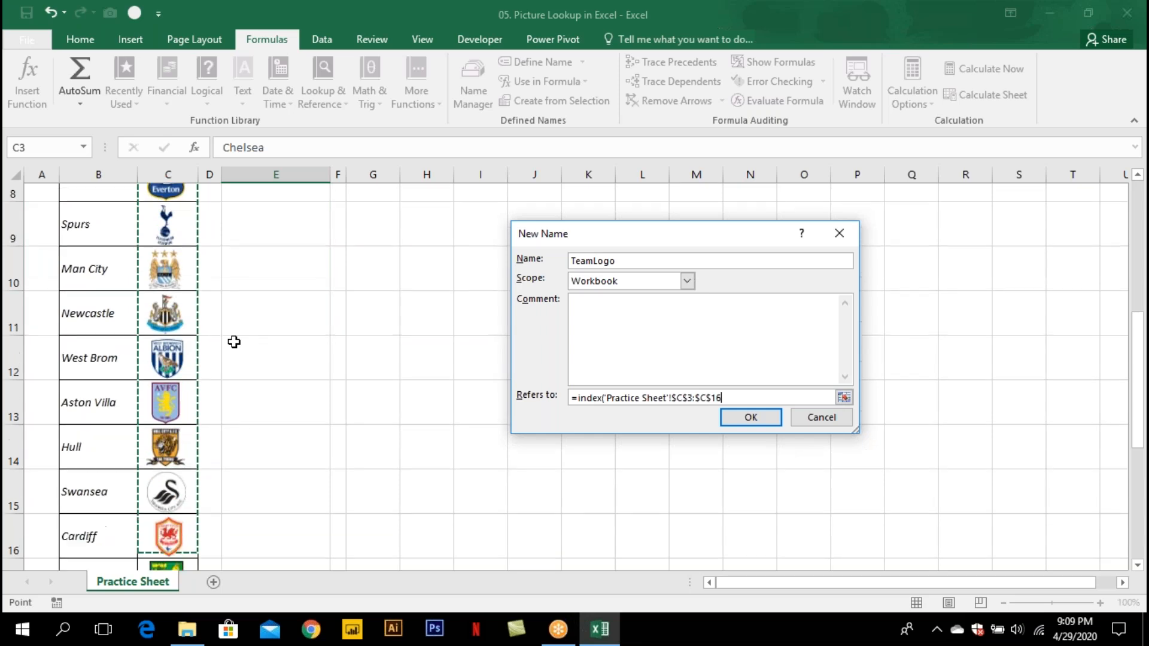
pyautogui.hotkey('shift', 'Down')
pyautogui.hotkey('shift', 'Down')
pyautogui.hotkey('shift', 'Down')
pyautogui.hotkey('shift', 'Down')
pyautogui.hotkey('shift', 'Down')
pyautogui.hotkey('shift', 'Down')
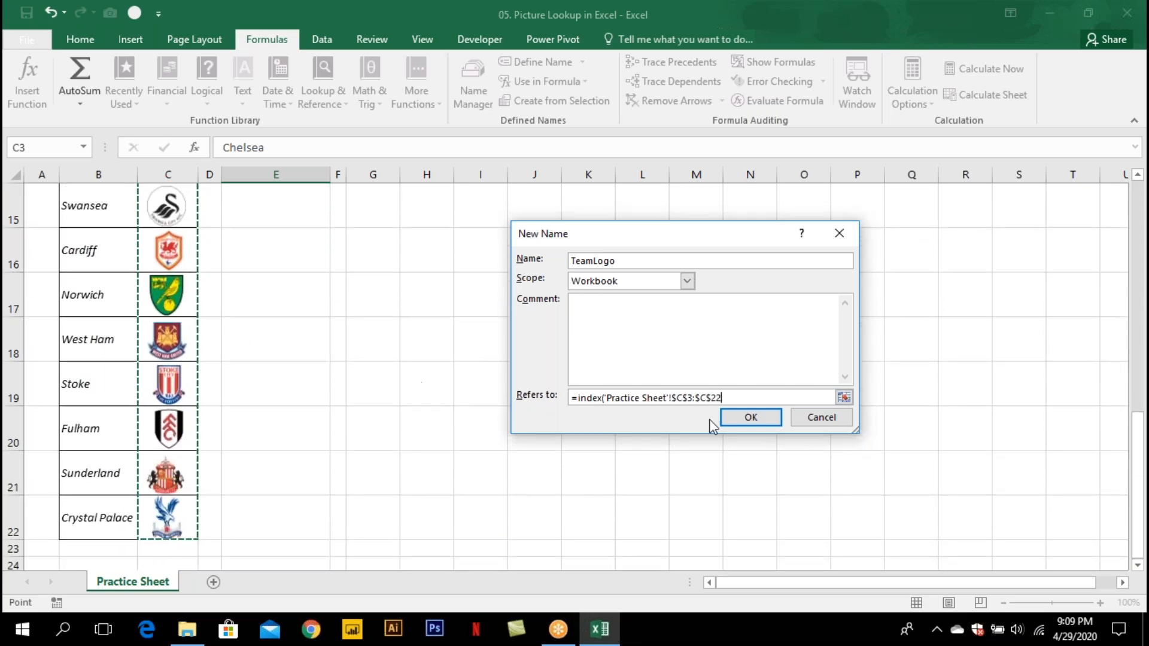
pyautogui.write(',')
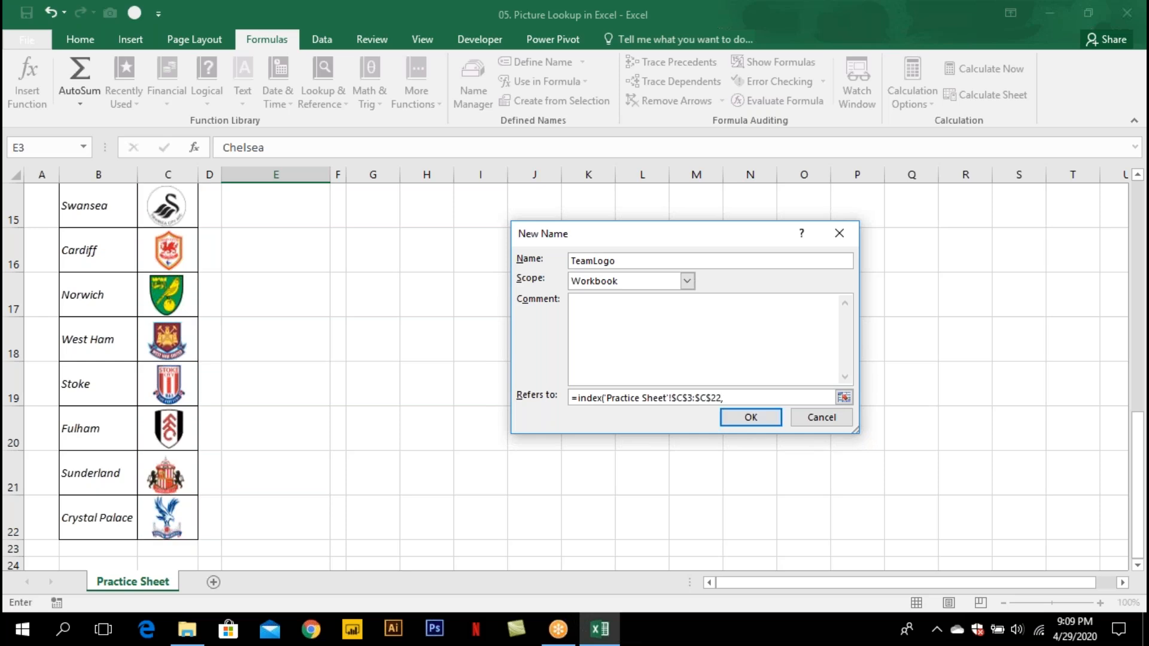
# Complete the TeamLogo reference with an exact MATCH of E3 in B3:B22, then save the name and return to the sheet.
pyautogui.write('match(')
pyautogui.scroll(5, 290, 338)
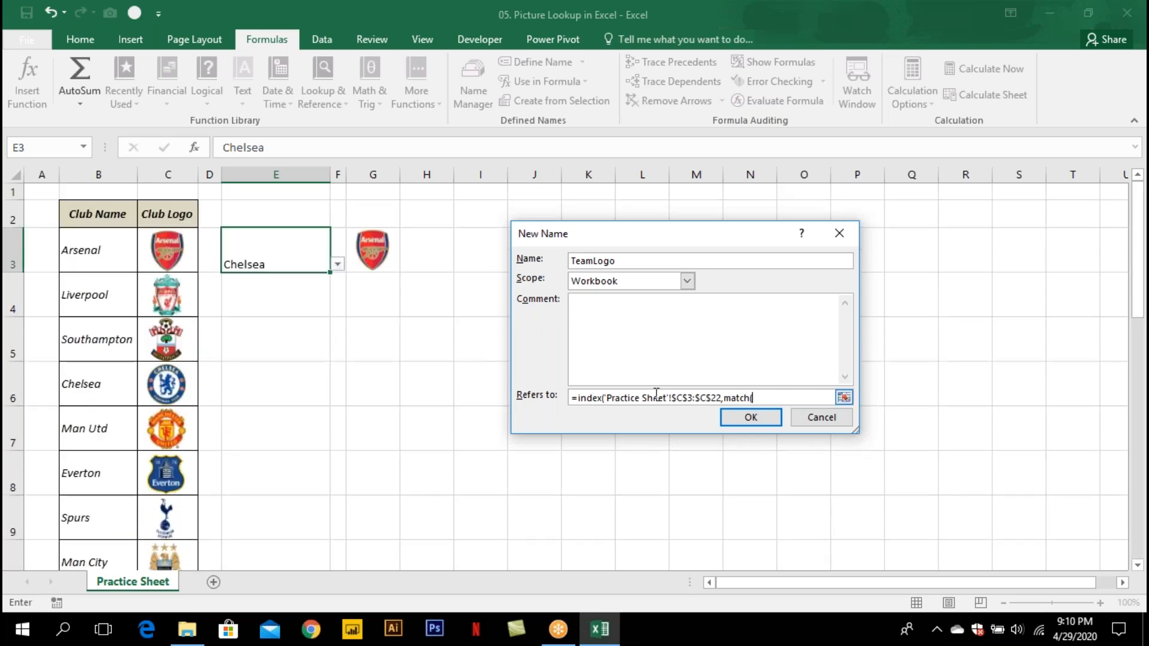
pyautogui.click(273, 252)
pyautogui.write(',')
pyautogui.click(91, 254)
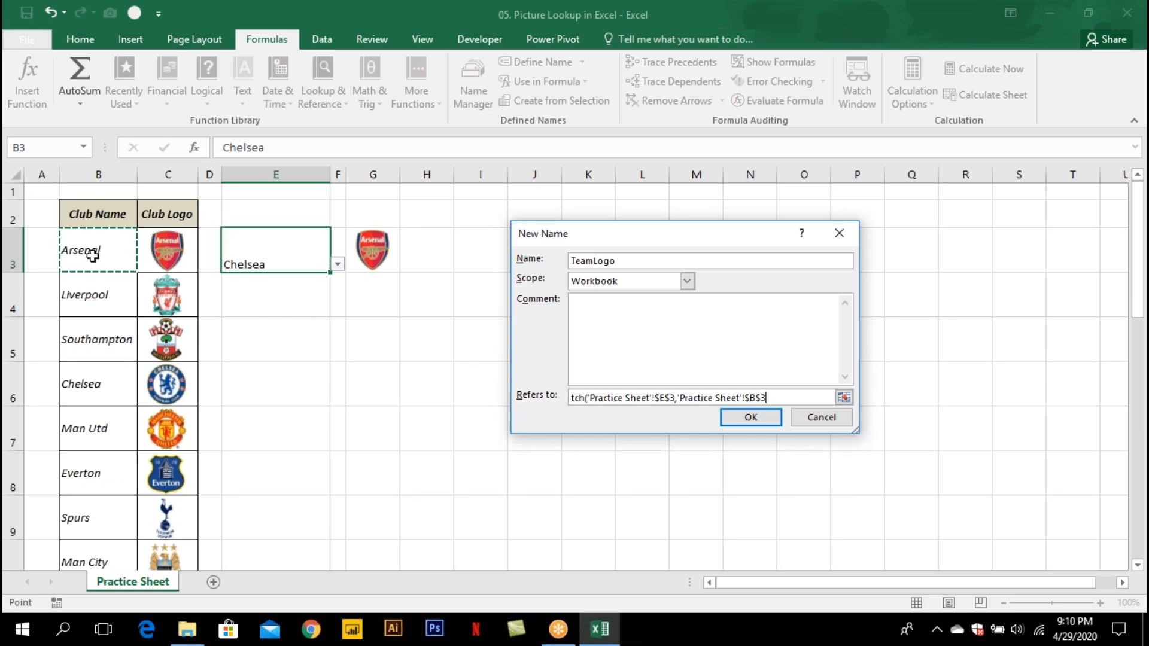
pyautogui.hotkey('ctrl', 'shift', 'Down')
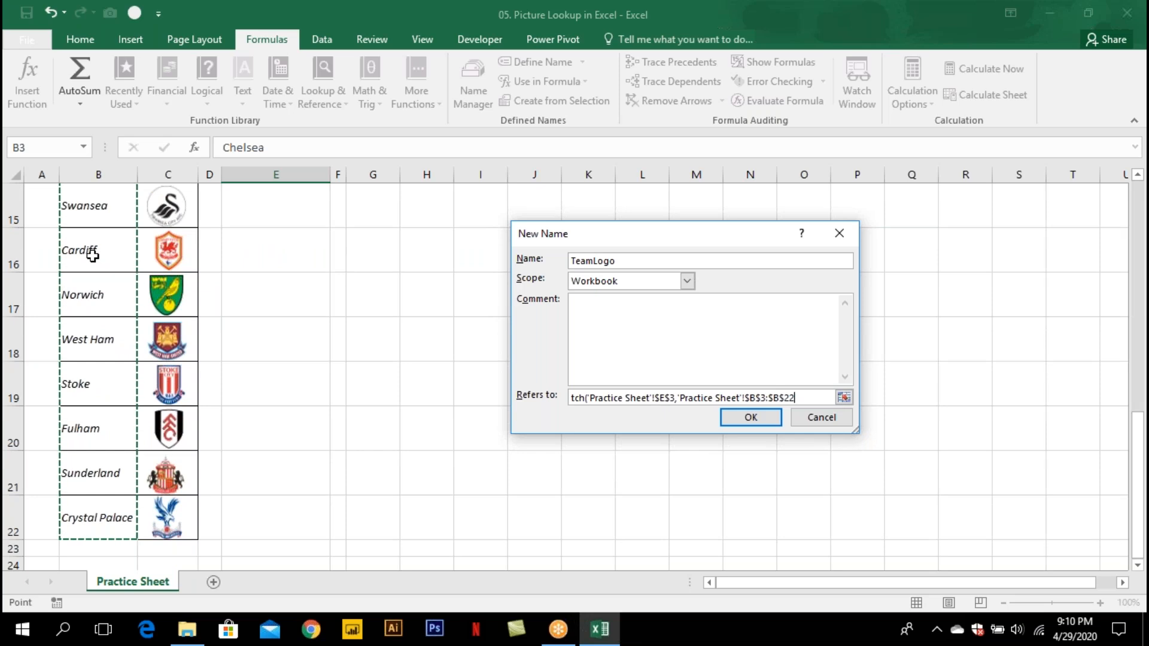
pyautogui.write(',0')
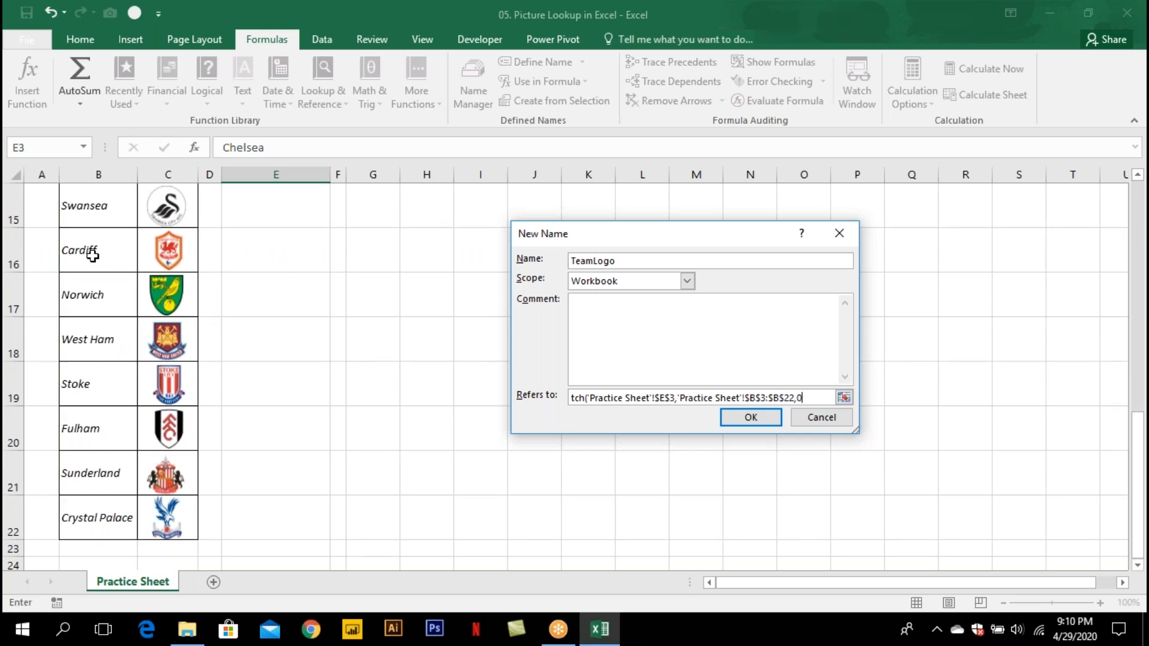
pyautogui.write('))')
pyautogui.click(725, 415)
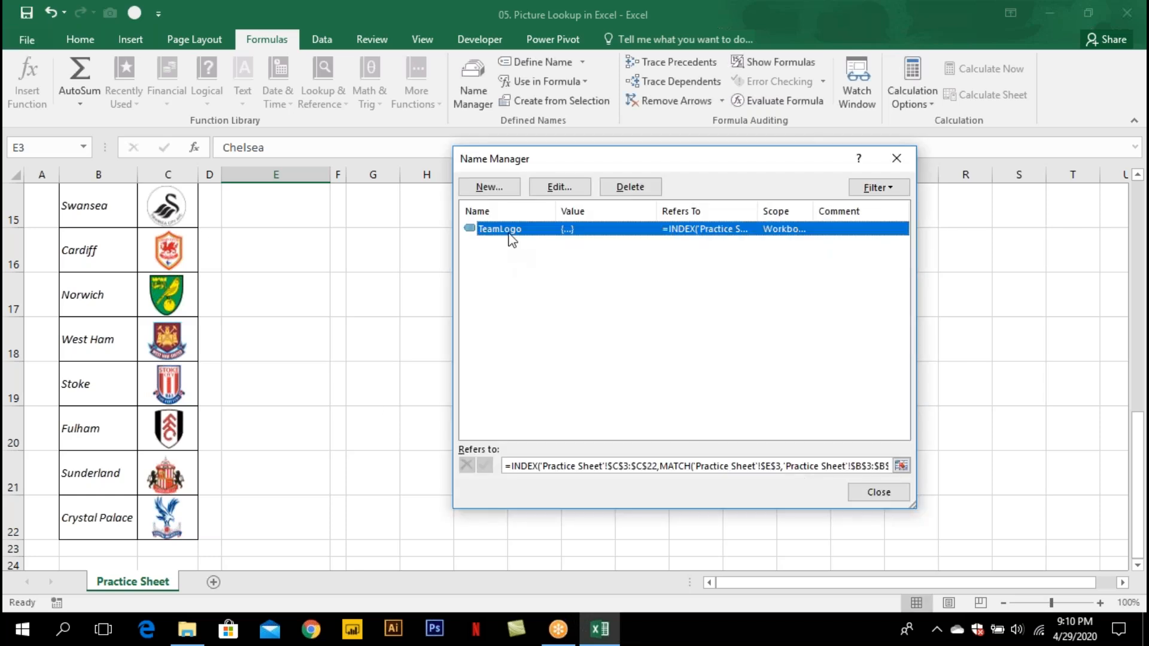
pyautogui.click(859, 497)
pyautogui.scroll(5, 333, 320)
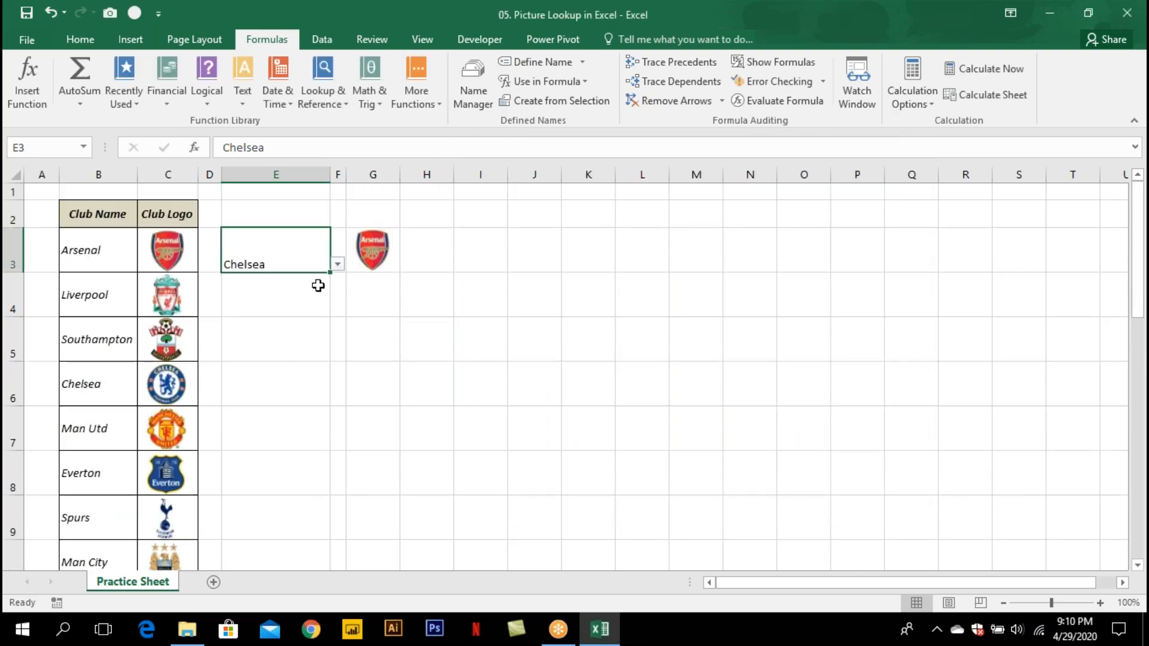
# Link the logo picture in G3 to the name with =TeamLogo and shift it to line up with the cell's edge.
pyautogui.click(380, 258)
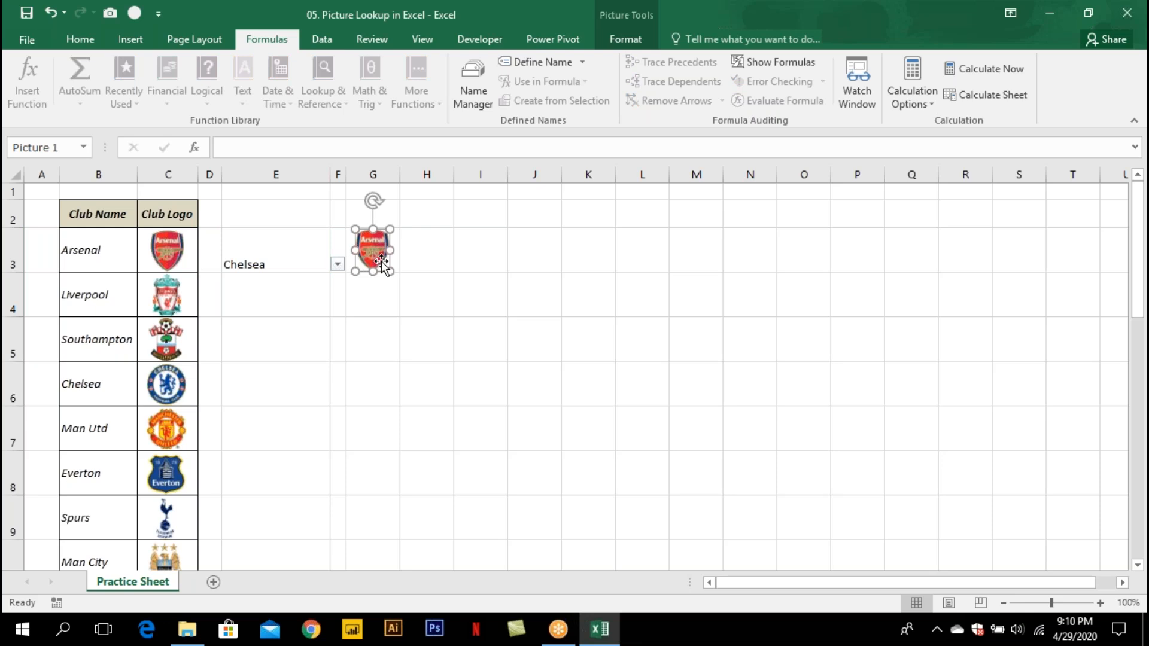
pyautogui.click(277, 149)
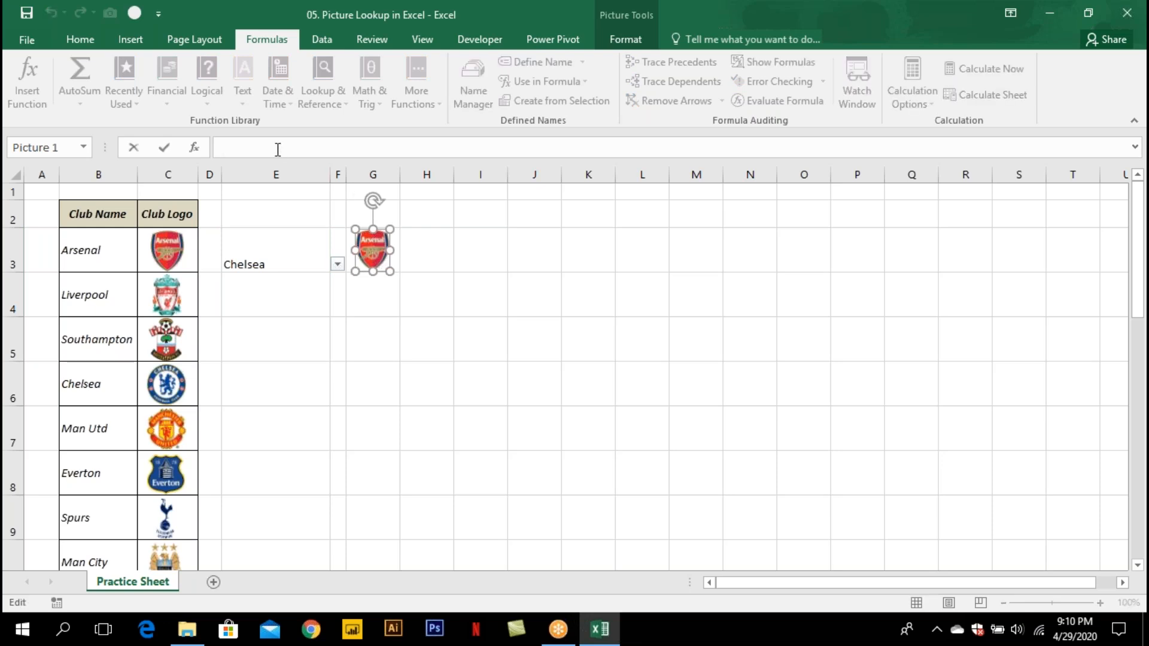
pyautogui.write('=lo')
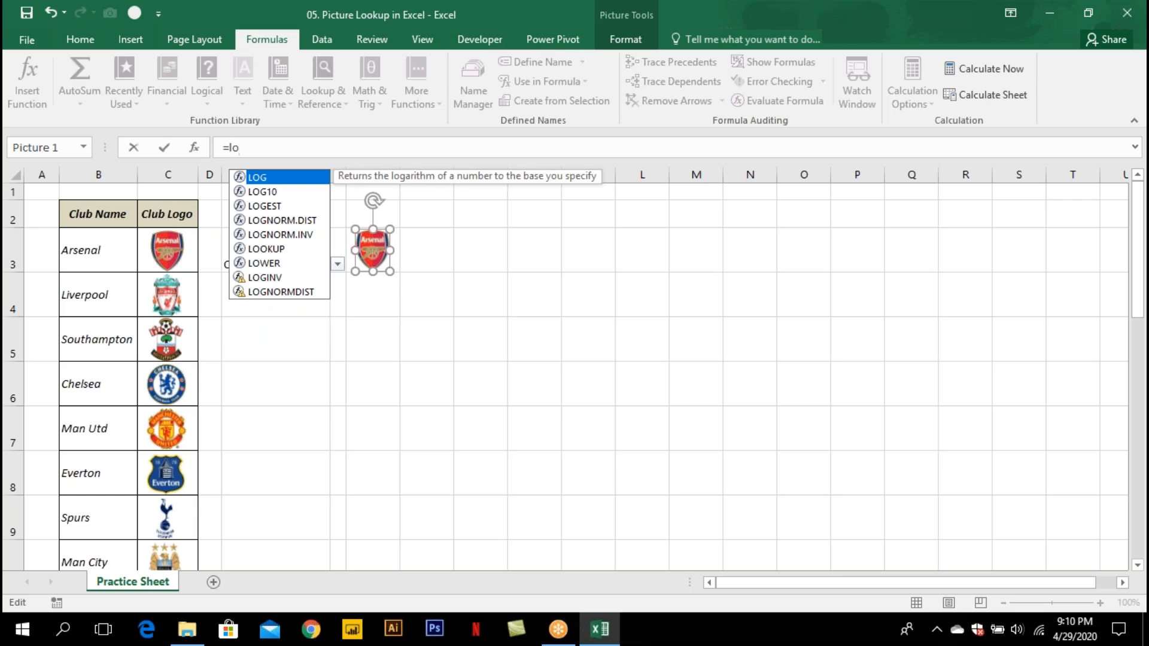
pyautogui.press('BackSpace')
pyautogui.press('BackSpace')
pyautogui.write('pi')
pyautogui.press('BackSpace')
pyautogui.press('BackSpace')
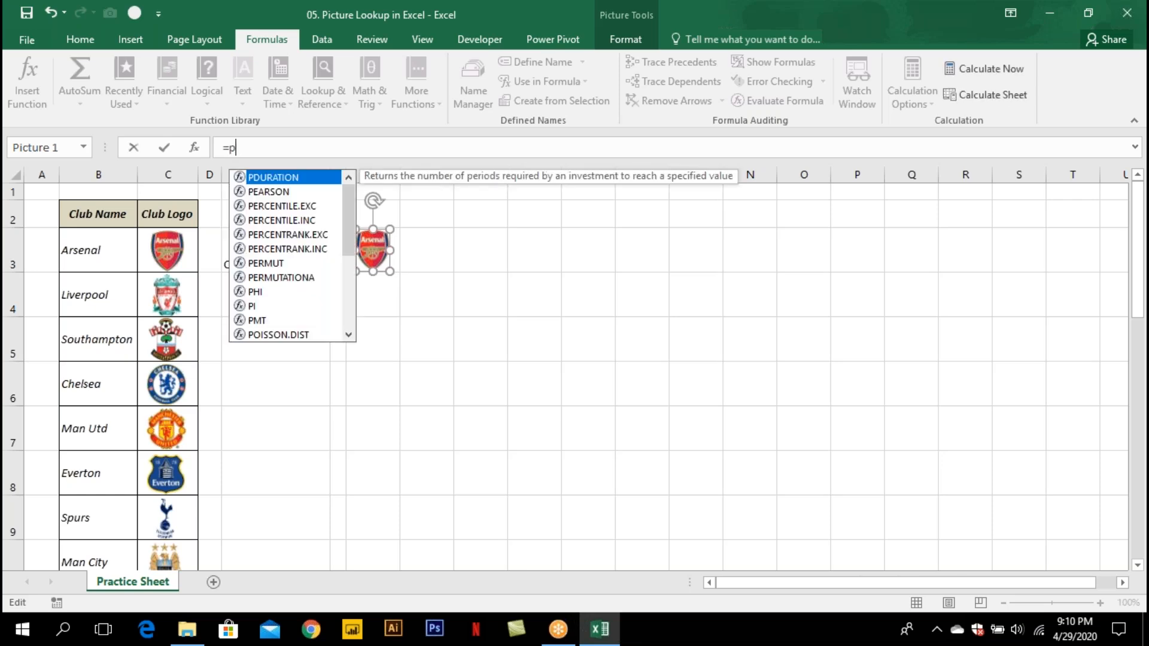
pyautogui.write('te')
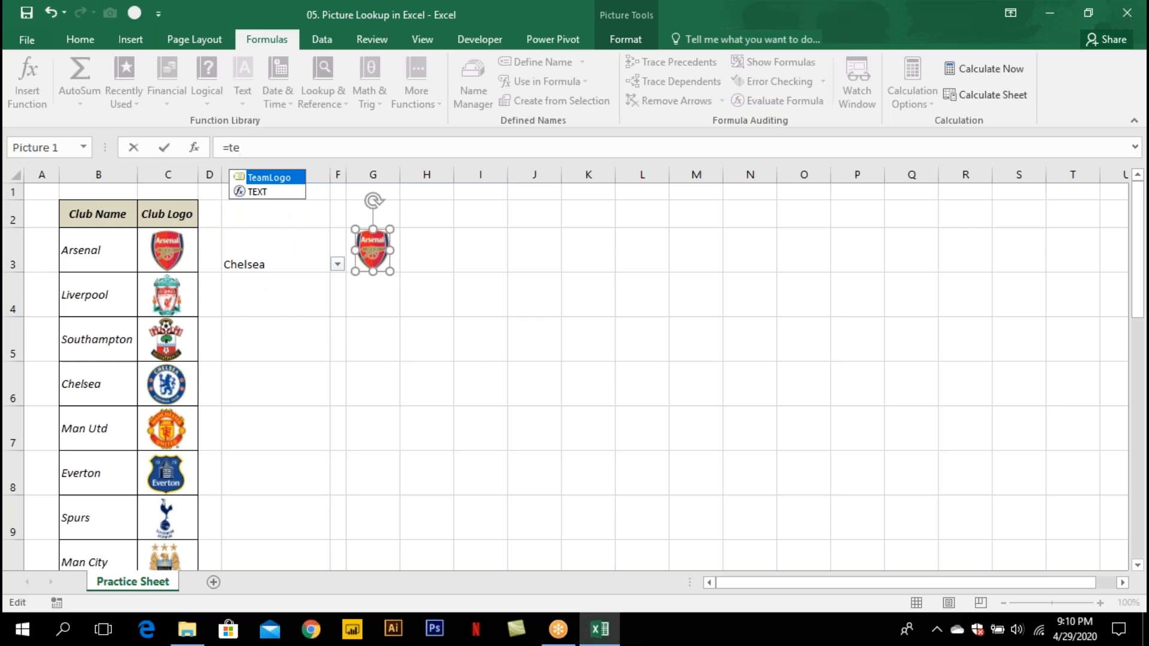
pyautogui.press('Tab')
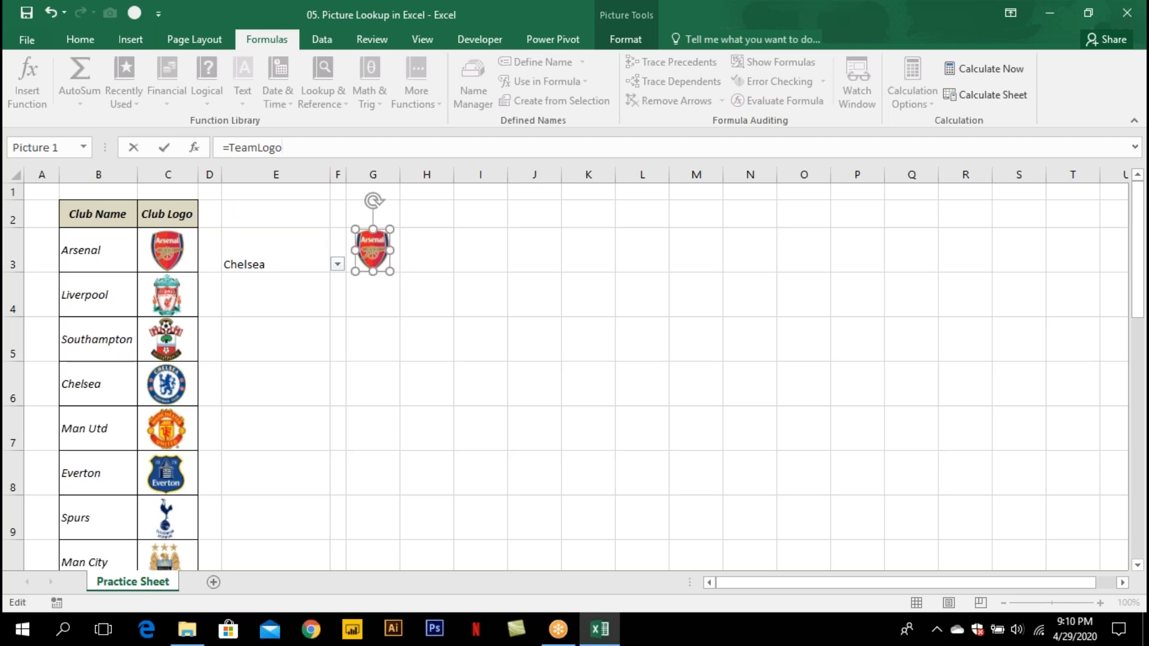
pyautogui.press('Return')
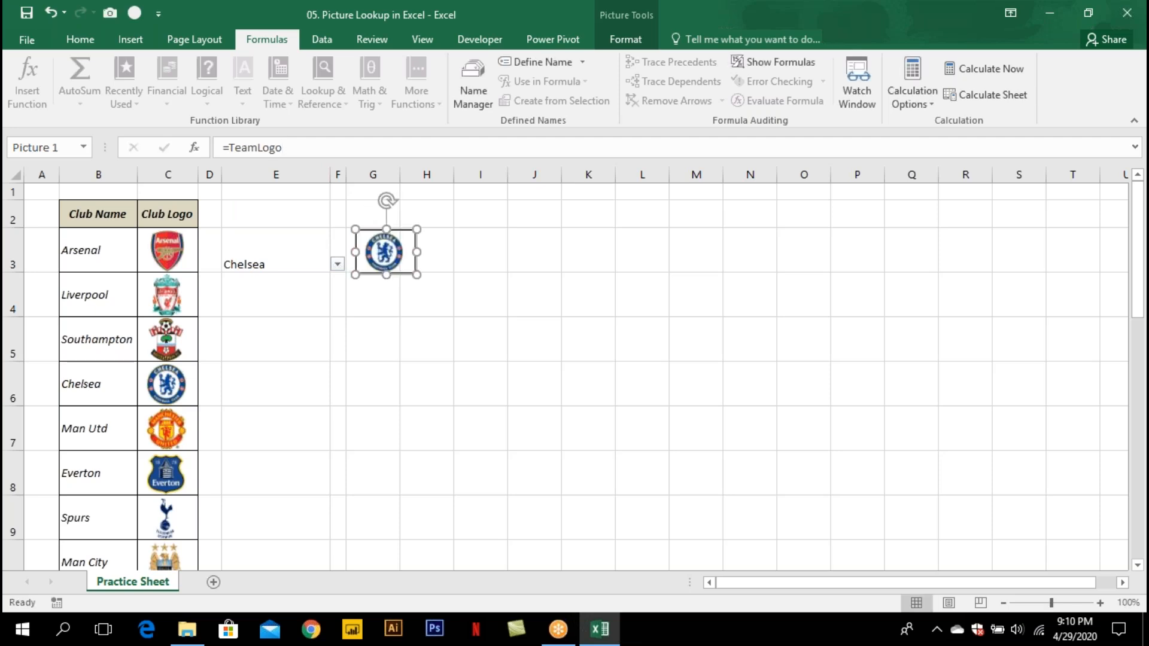
pyautogui.moveTo(376, 247); pyautogui.dragTo(367, 247)
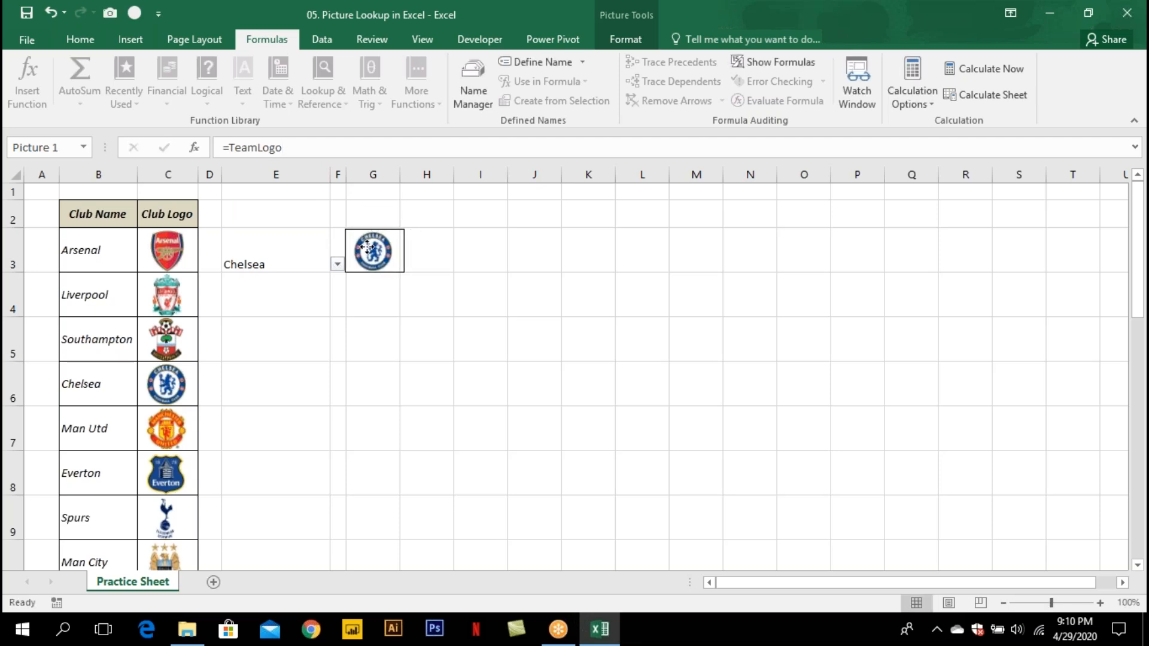
# Test the picture lookup by choosing different clubs in E3, starting with Man Utd and ending with Newcastle.
pyautogui.click(310, 256)
pyautogui.click(337, 264)
pyautogui.click(326, 288)
pyautogui.click(338, 264)
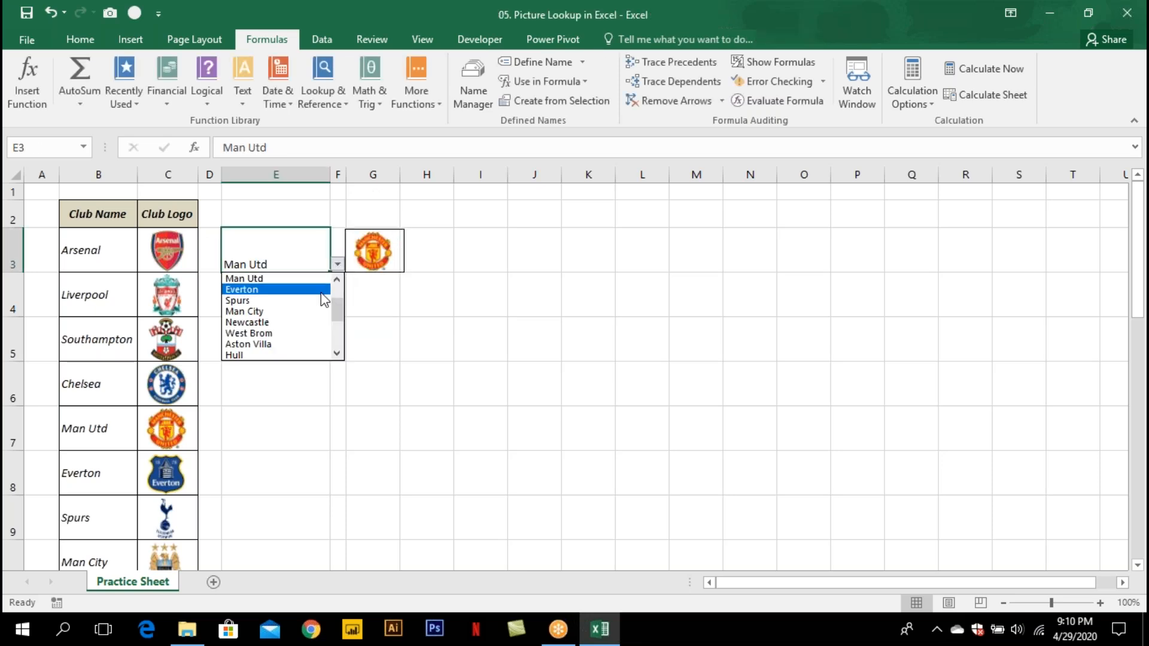
pyautogui.click(326, 294)
pyautogui.click(336, 264)
pyautogui.click(323, 291)
pyautogui.click(337, 265)
pyautogui.click(321, 300)
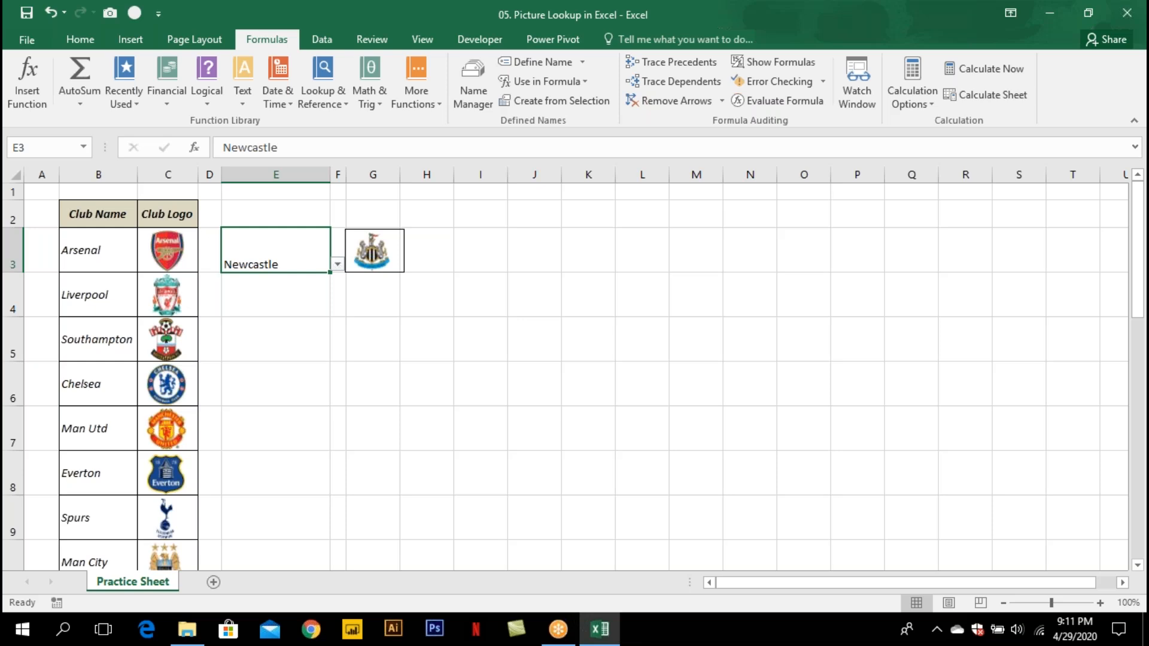
# Close the Picture Lookup workbook without saving its changes.
pyautogui.click(467, 261)
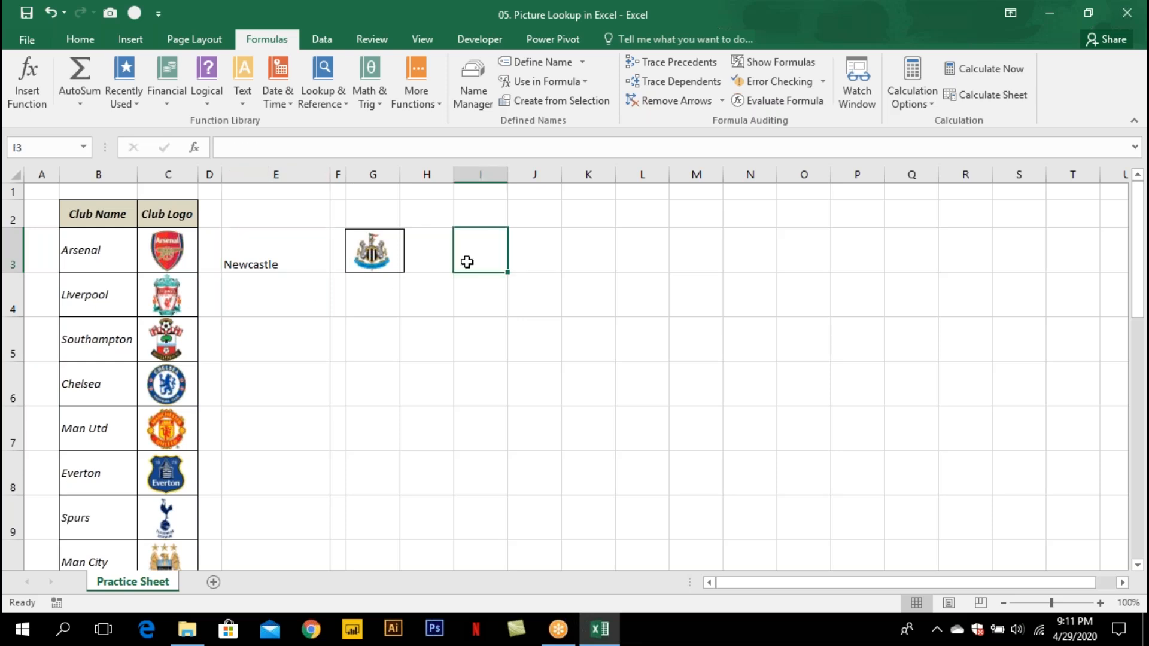
pyautogui.hotkey('alt', 'F4')
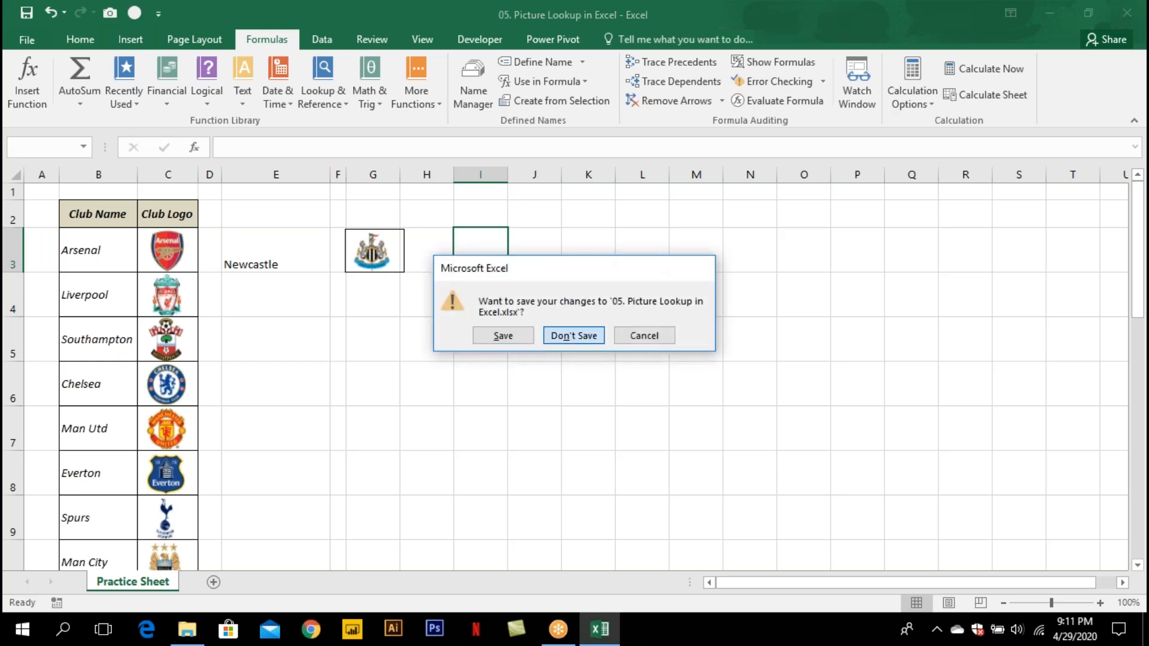
pyautogui.click(574, 343)
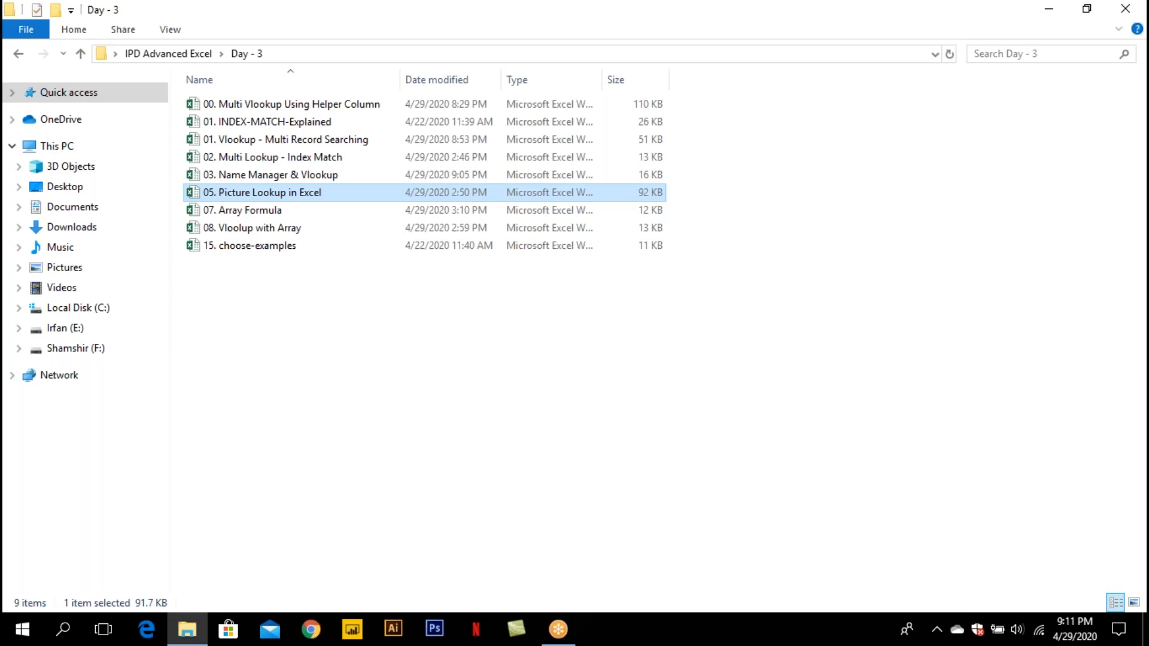
# Open the Pivot Table workbook from the Participants Queries folder inside IPD Advanced Excel.
pyautogui.click(193, 55)
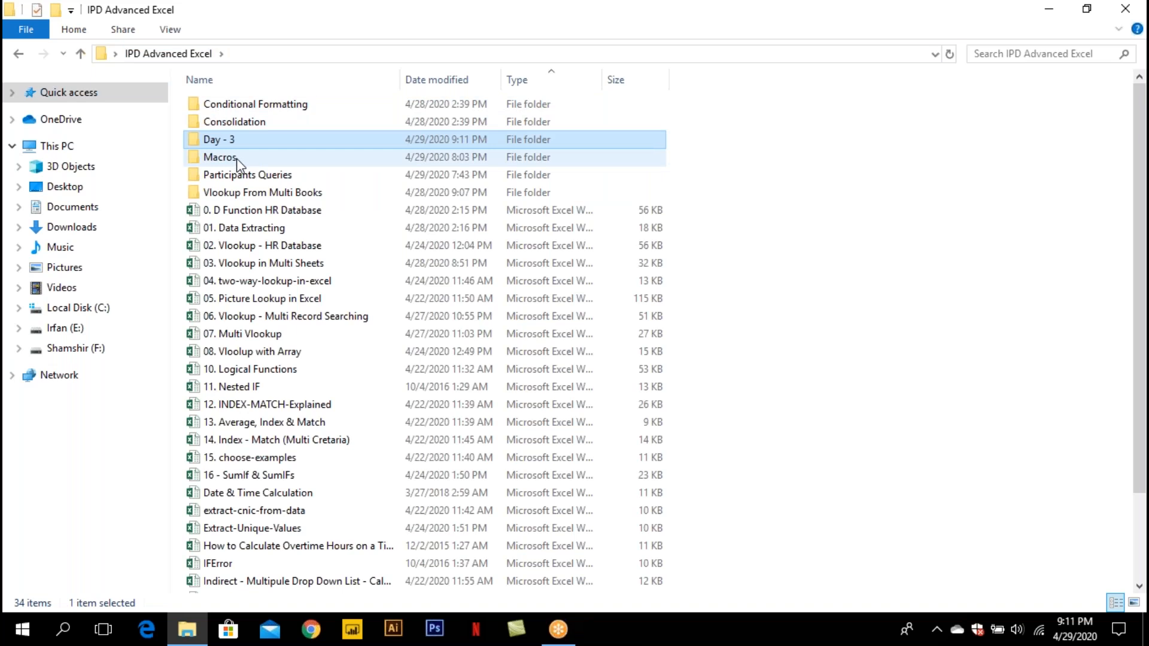
pyautogui.moveTo(237, 161)
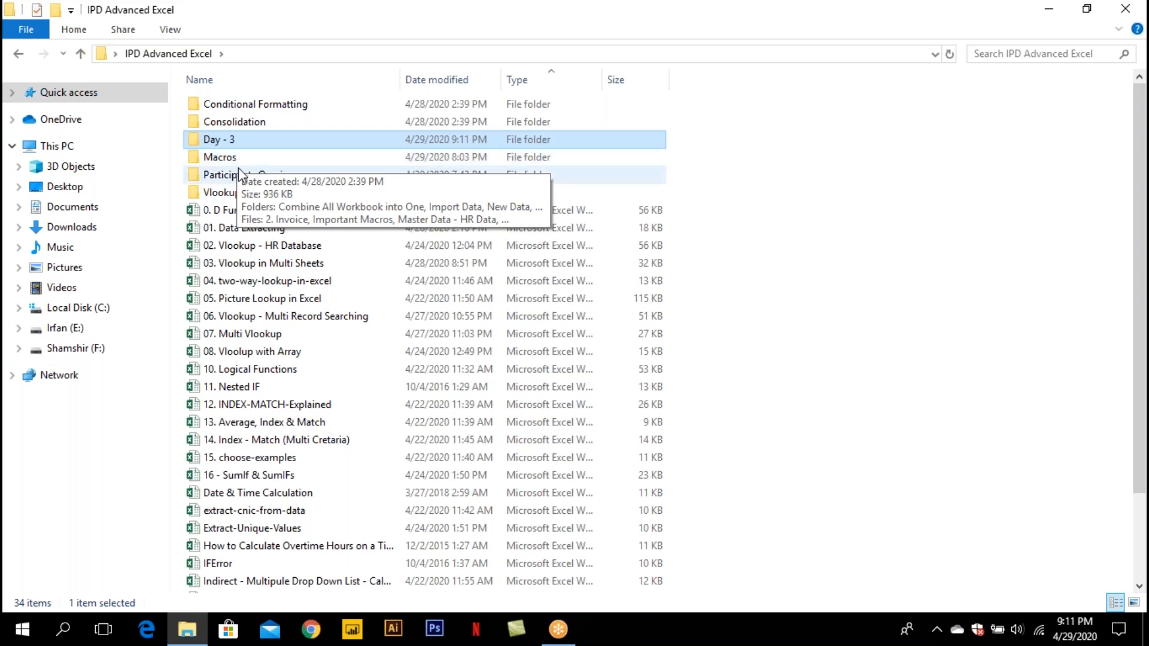
pyautogui.click(239, 175)
pyautogui.doubleClick(243, 177)
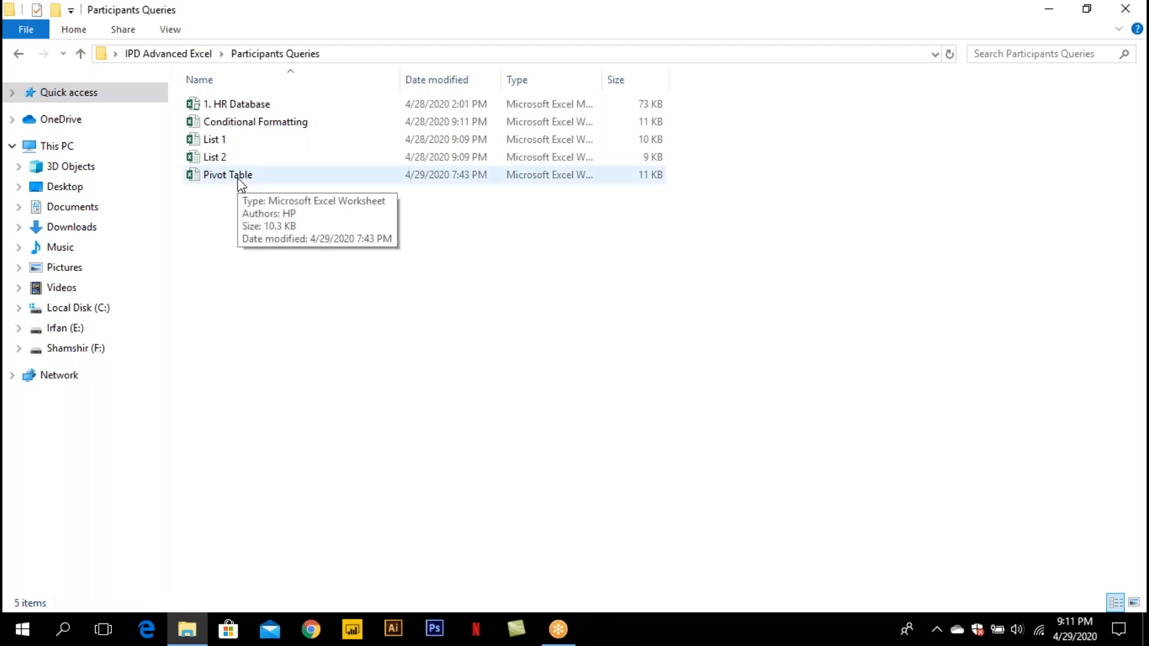
pyautogui.doubleClick(239, 176)
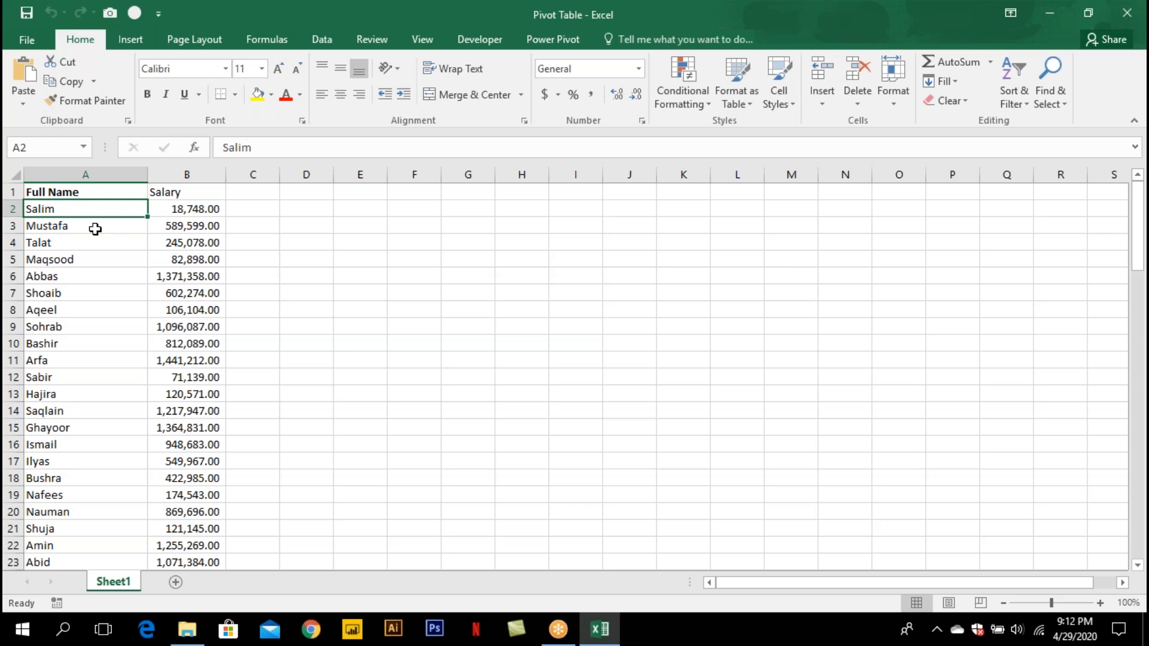
# Create a PivotTable from the Full Name and Salary data on a new worksheet.
pyautogui.click(174, 208)
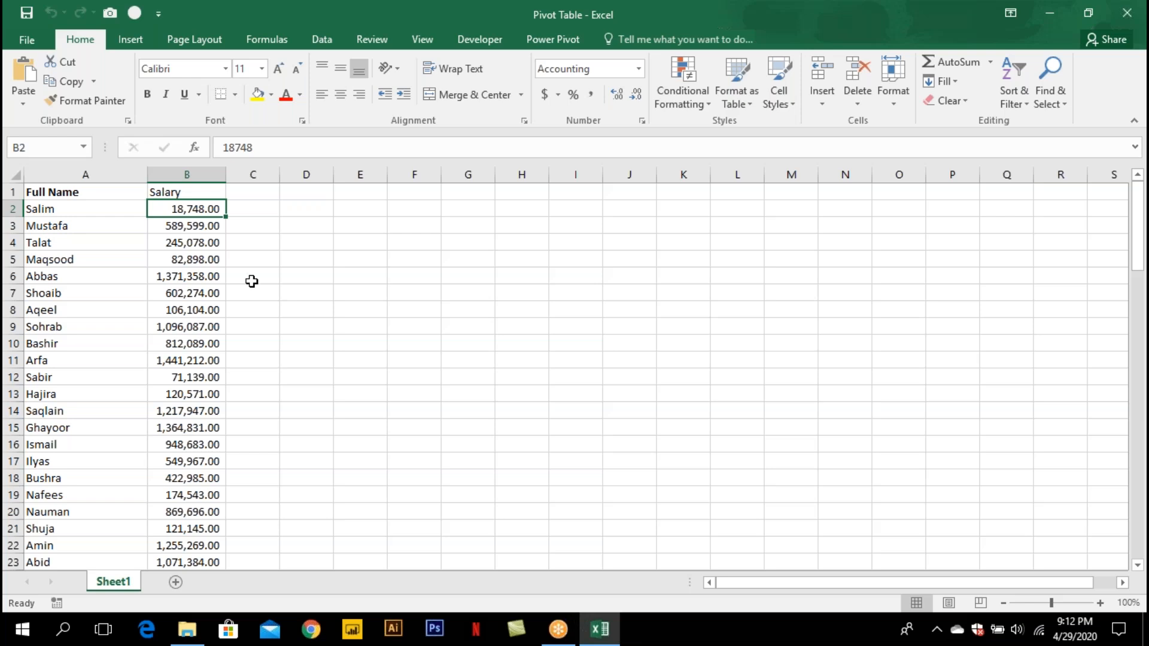
pyautogui.click(149, 53)
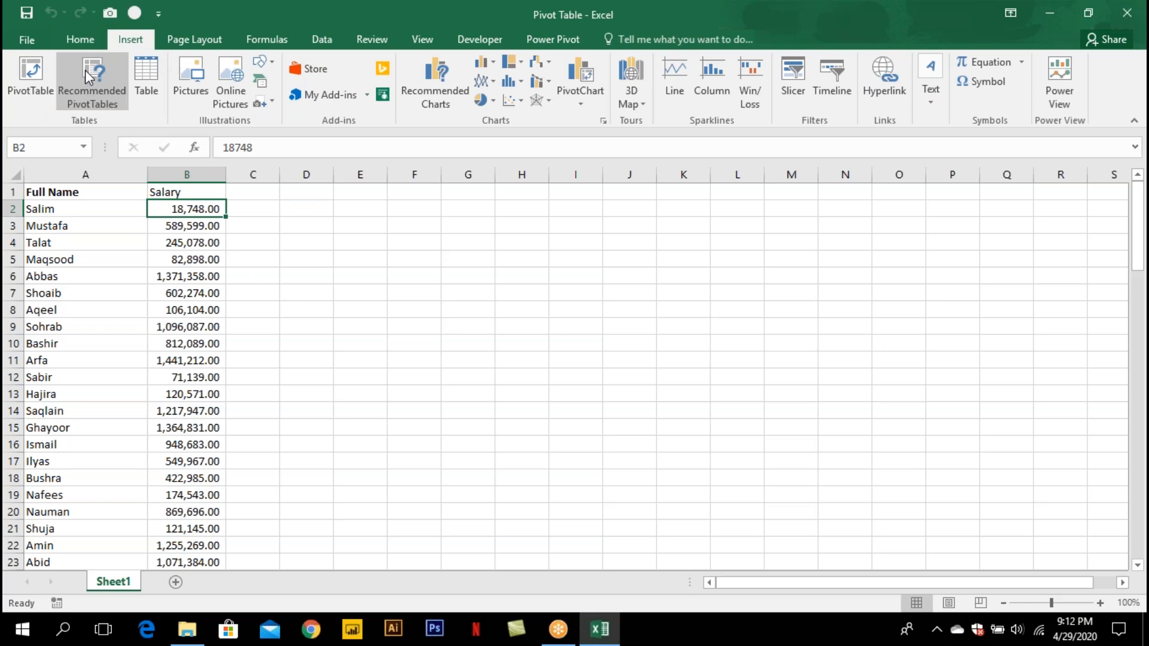
pyautogui.click(38, 75)
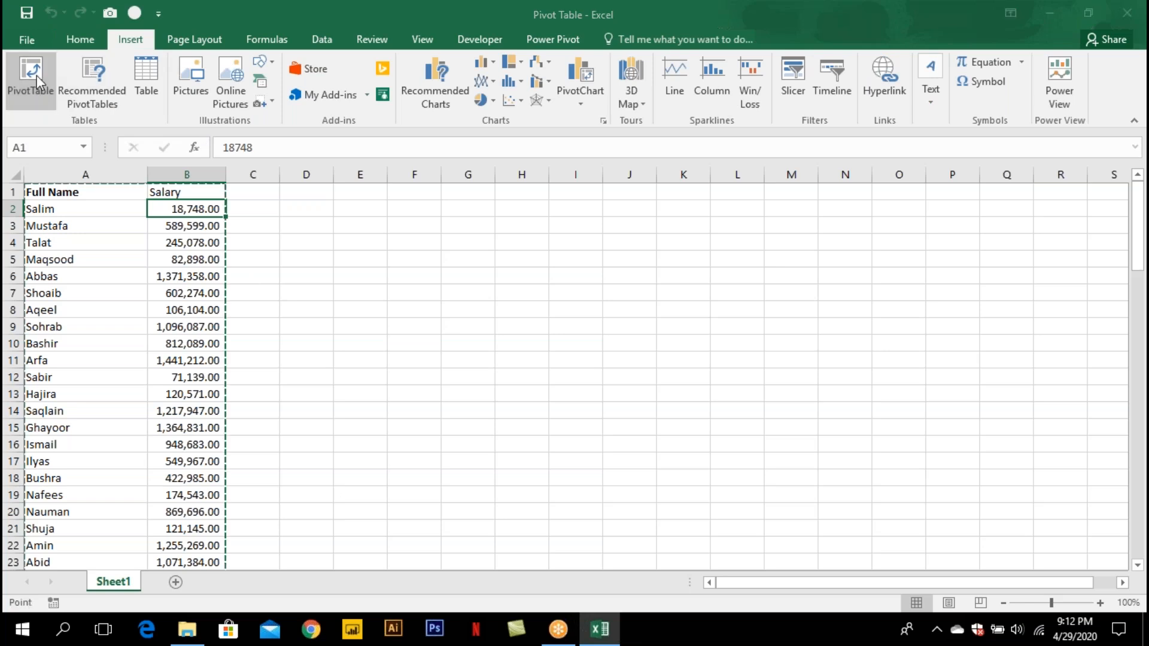
pyautogui.click(738, 453)
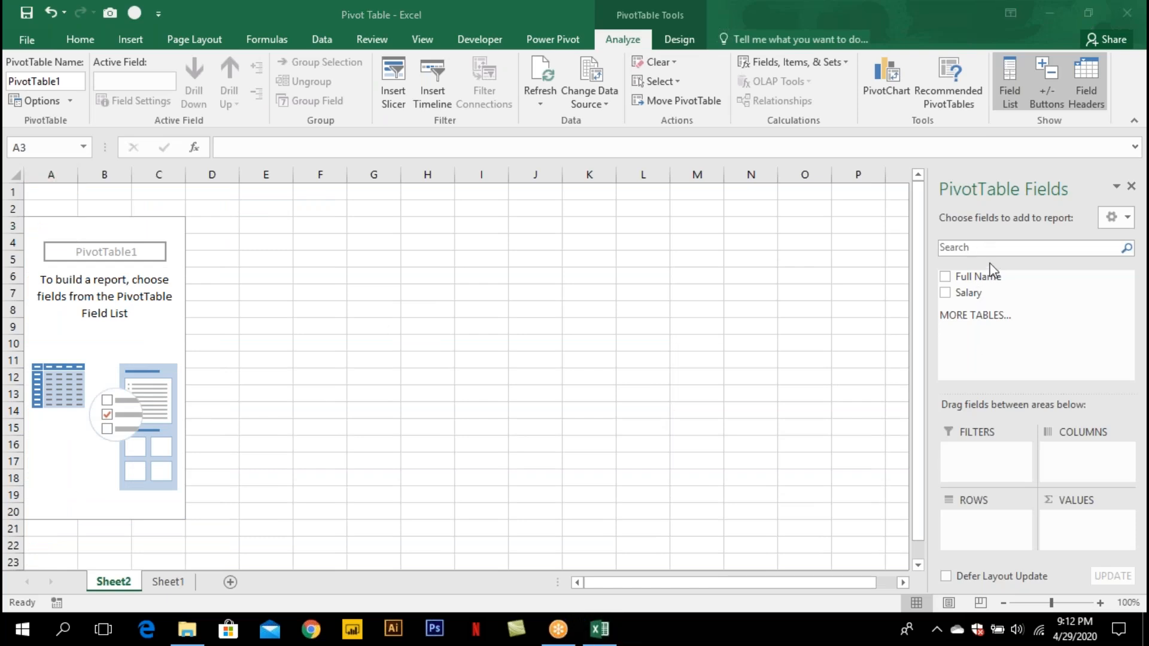
# Add Salary to the PivotTable rows and group it starting at 0 in intervals of 100000.
pyautogui.moveTo(969, 295); pyautogui.dragTo(971, 531)
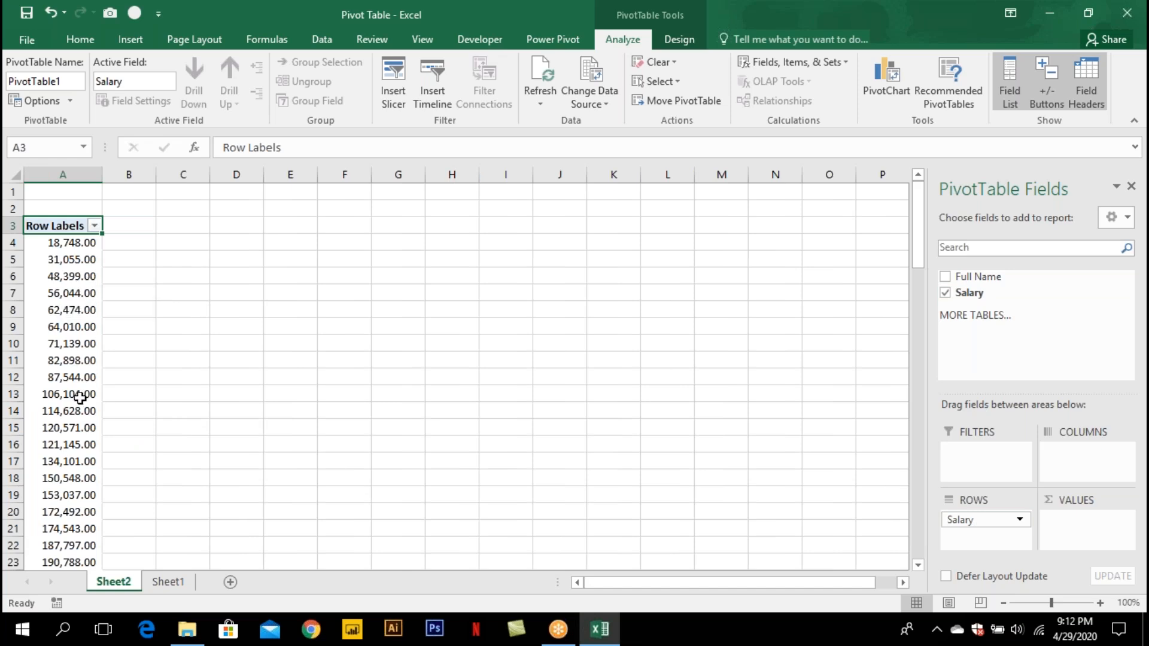
pyautogui.rightClick(73, 310)
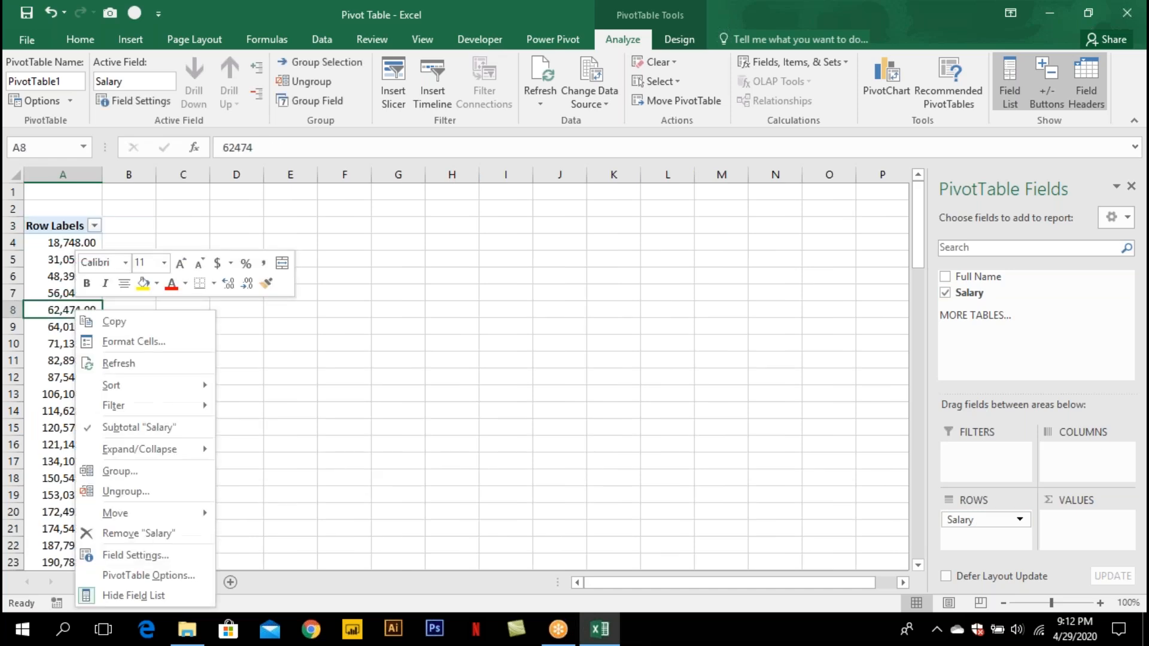
pyautogui.click(120, 471)
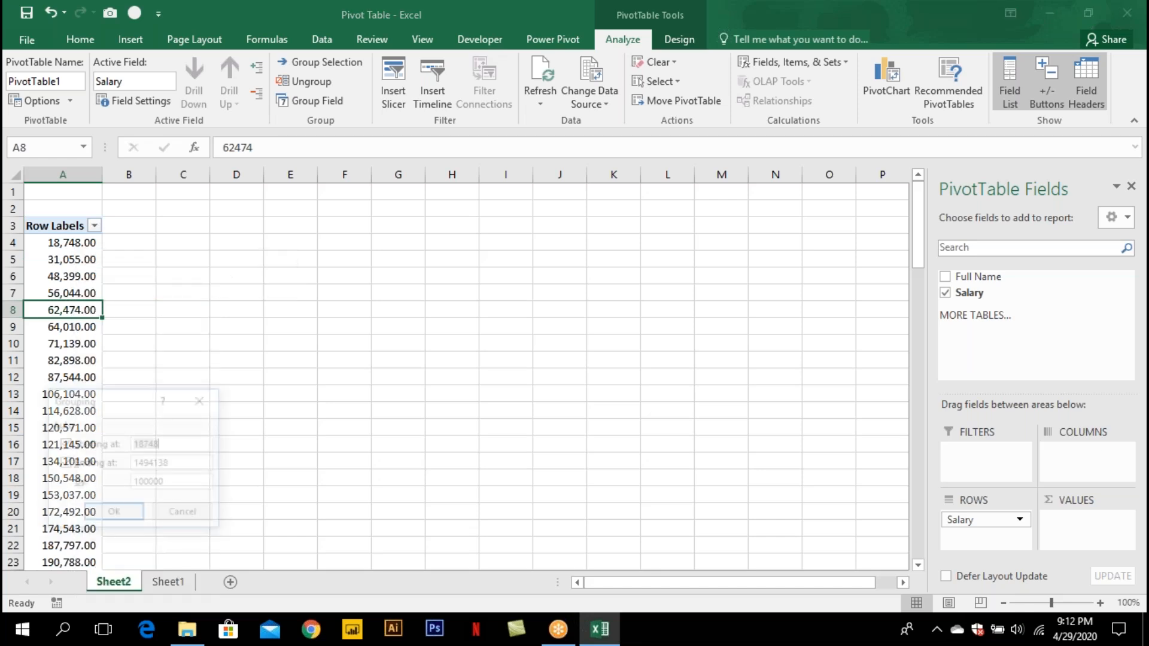
pyautogui.moveTo(143, 399); pyautogui.dragTo(484, 210)
pyautogui.write('0')
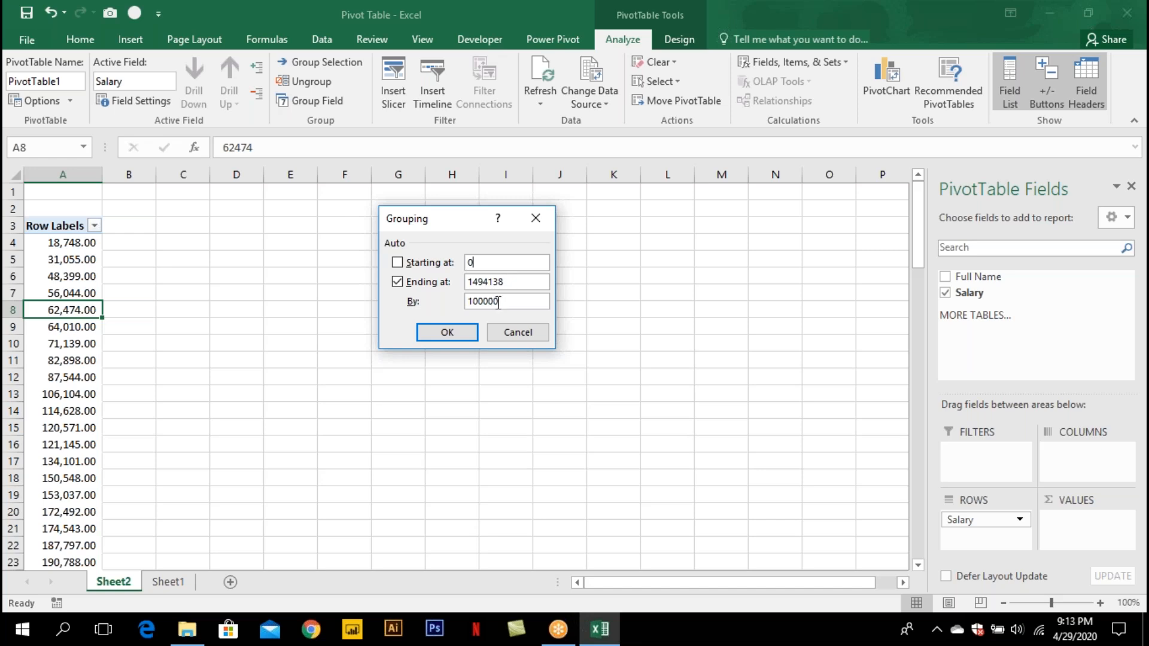
pyautogui.click(461, 333)
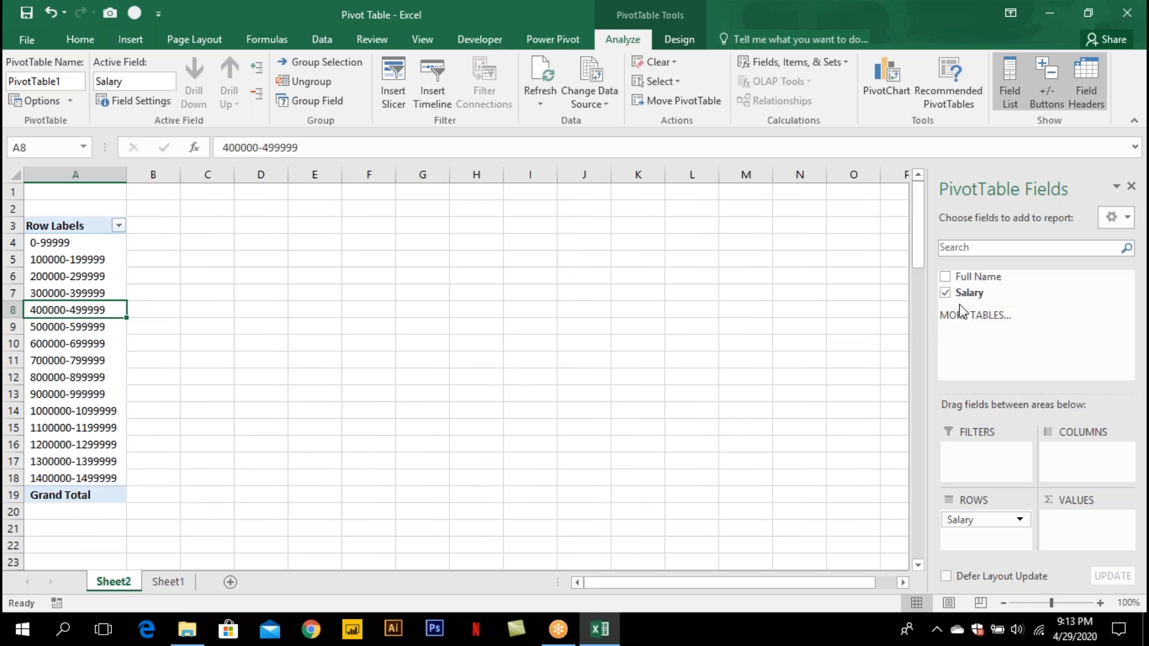
# Add a count of Salary to the values and move the grouped Salary field from the rows to the report filter.
pyautogui.moveTo(969, 294); pyautogui.dragTo(1077, 536)
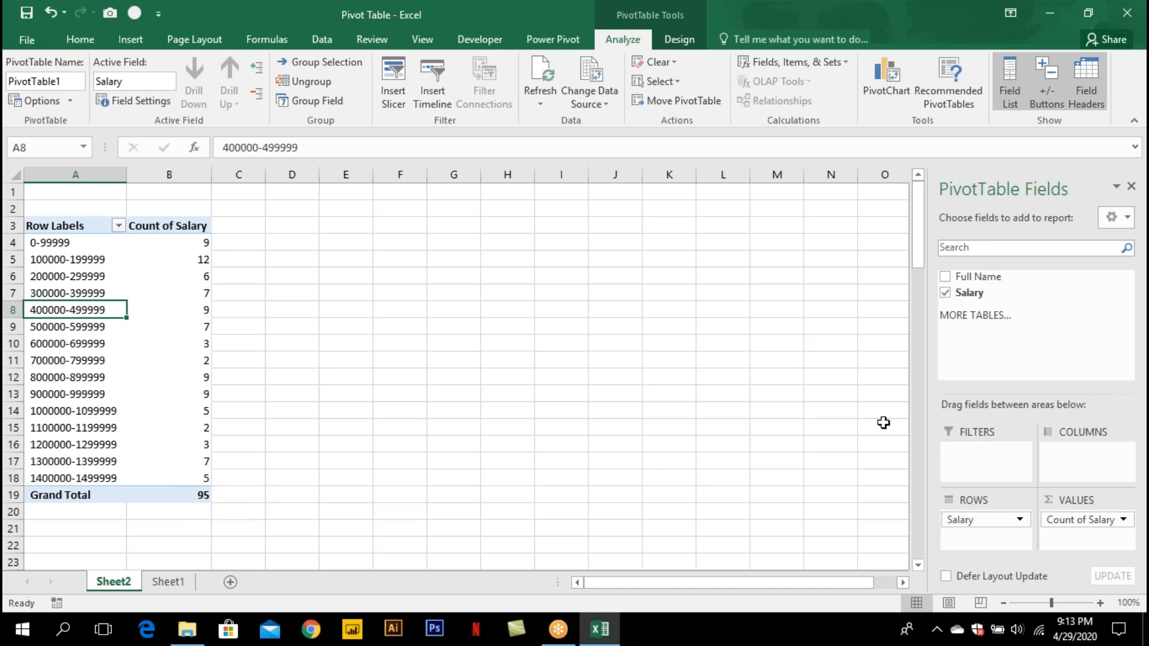
pyautogui.moveTo(973, 524); pyautogui.dragTo(979, 459)
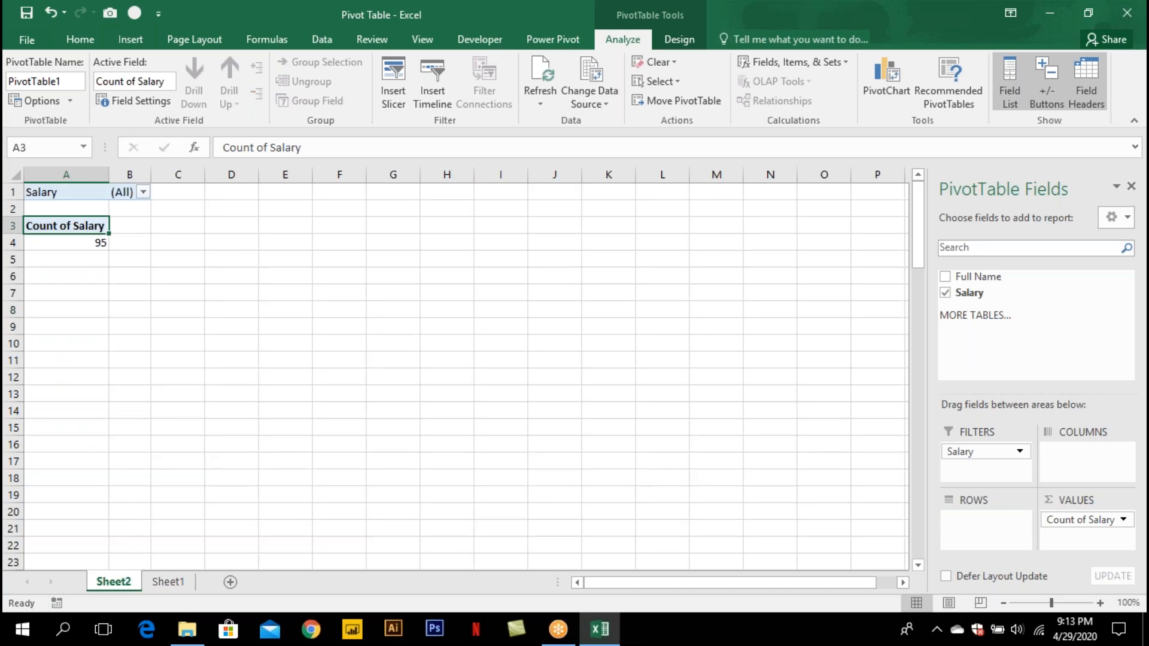
pyautogui.click(143, 192)
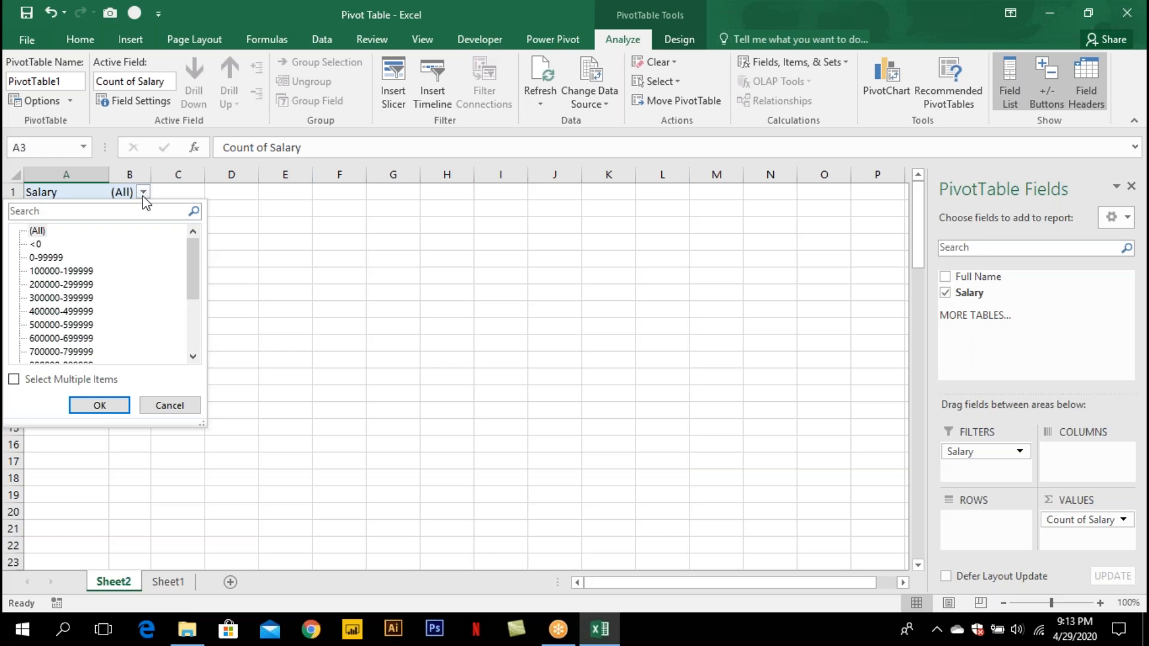
pyautogui.moveTo(189, 274)
pyautogui.mouseDown()
pyautogui.moveTo(190, 321)
pyautogui.moveTo(190, 269)
pyautogui.mouseUp()
pyautogui.click(171, 406)
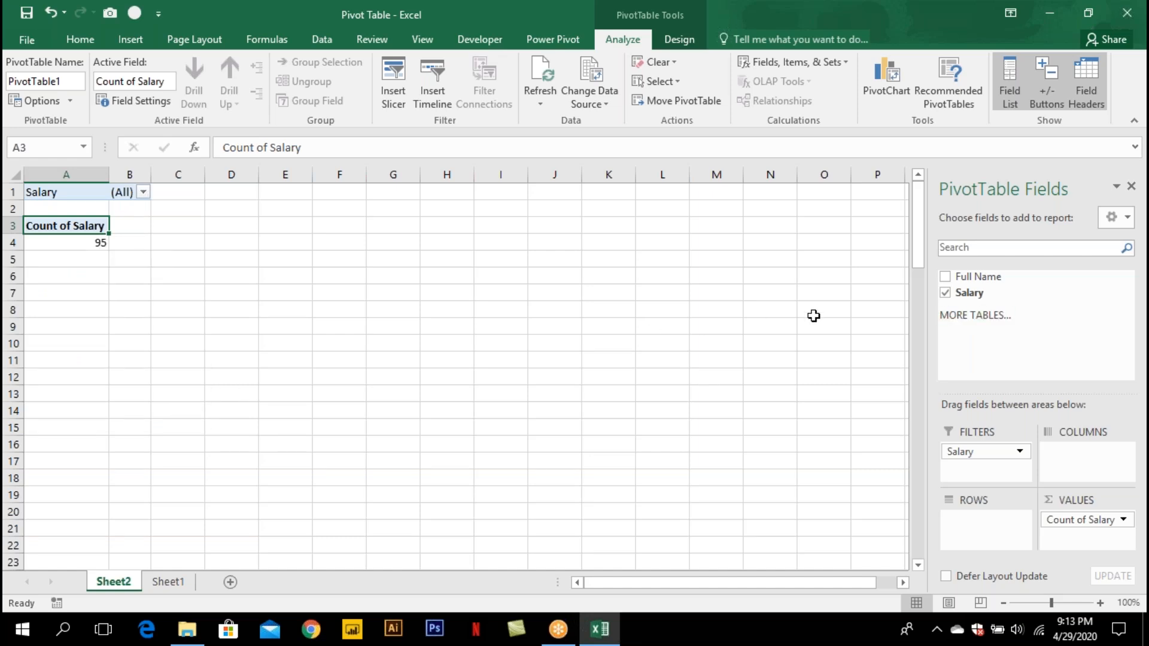
# Add Full Name to the PivotTable rows and look through the listed entries.
pyautogui.moveTo(978, 277); pyautogui.dragTo(984, 519)
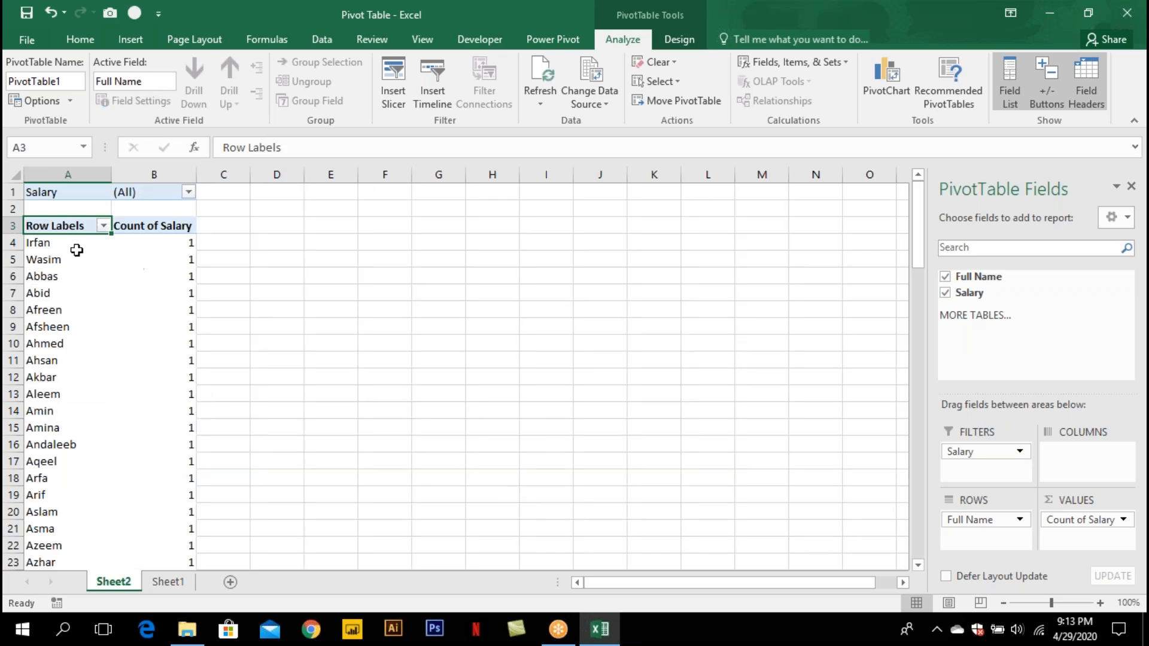
pyautogui.scroll(-4, 63, 367)
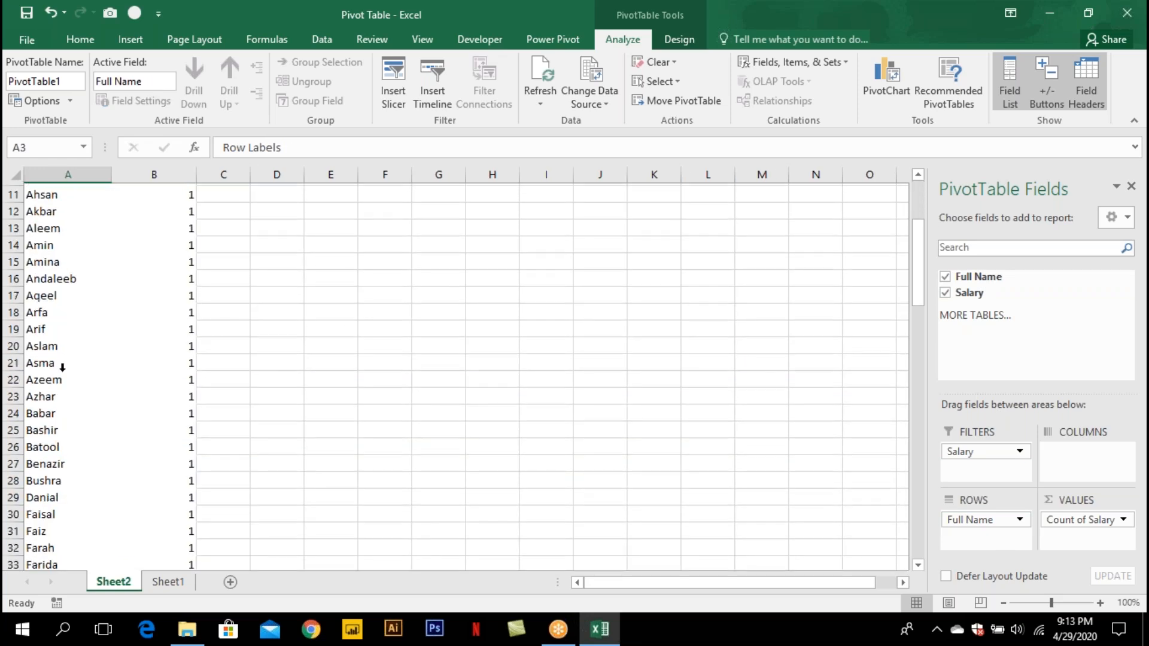
pyautogui.scroll(4, 62, 368)
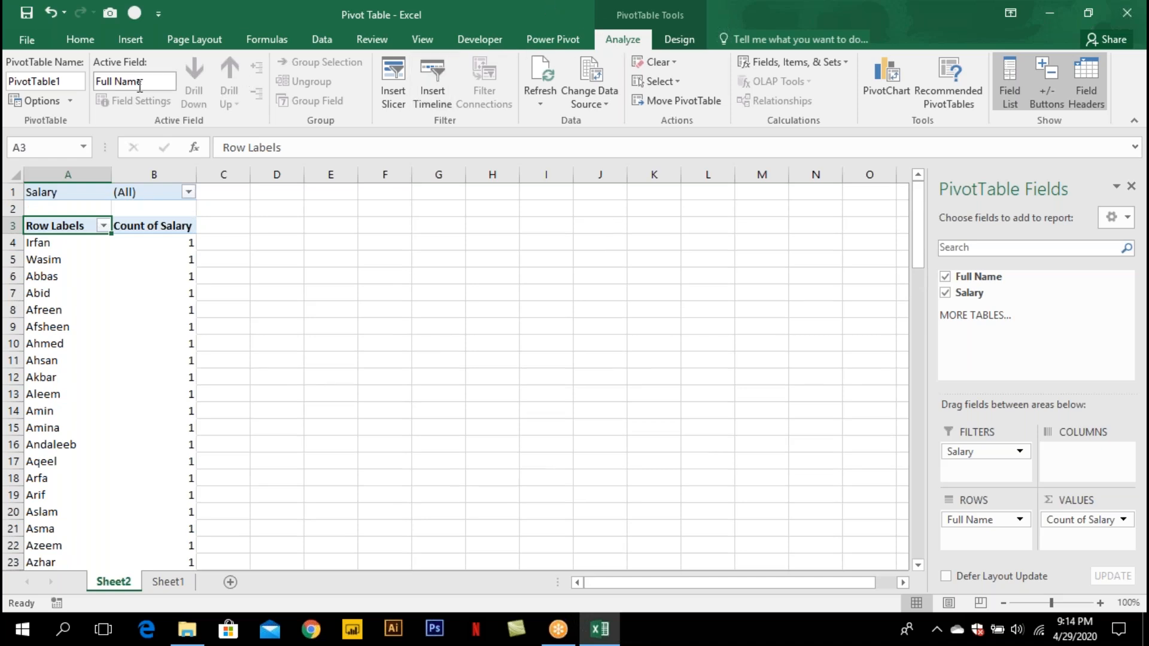
# Generate the report filter pages of Salary and check the names and total on the 0-99999 sheet.
pyautogui.click(70, 101)
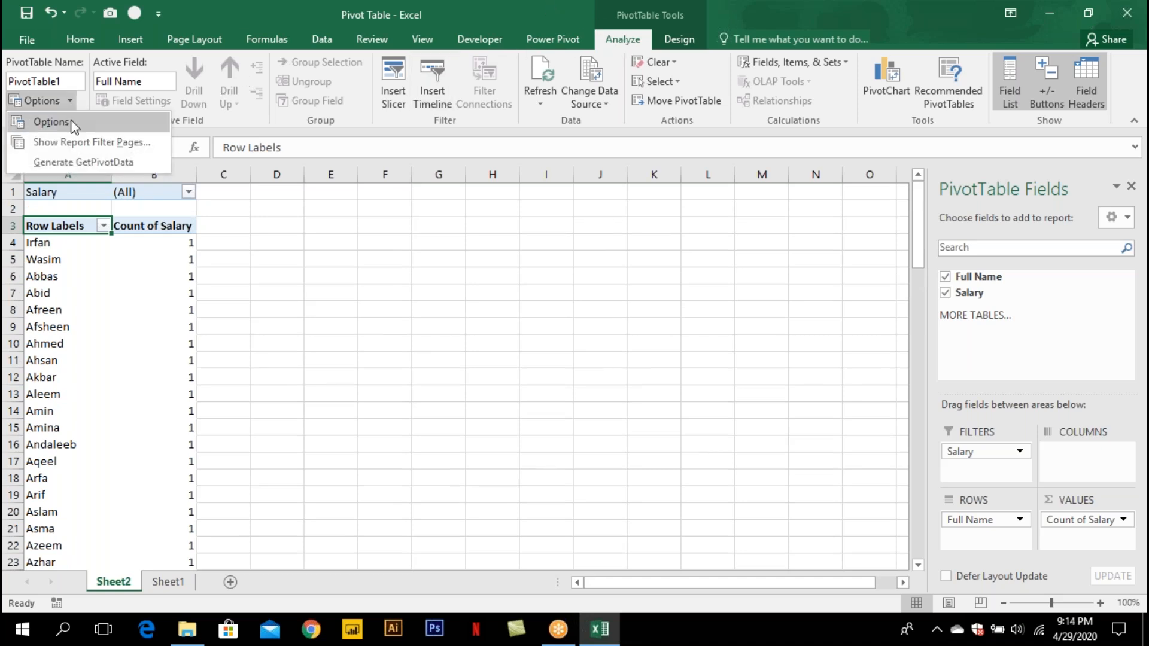
pyautogui.click(76, 144)
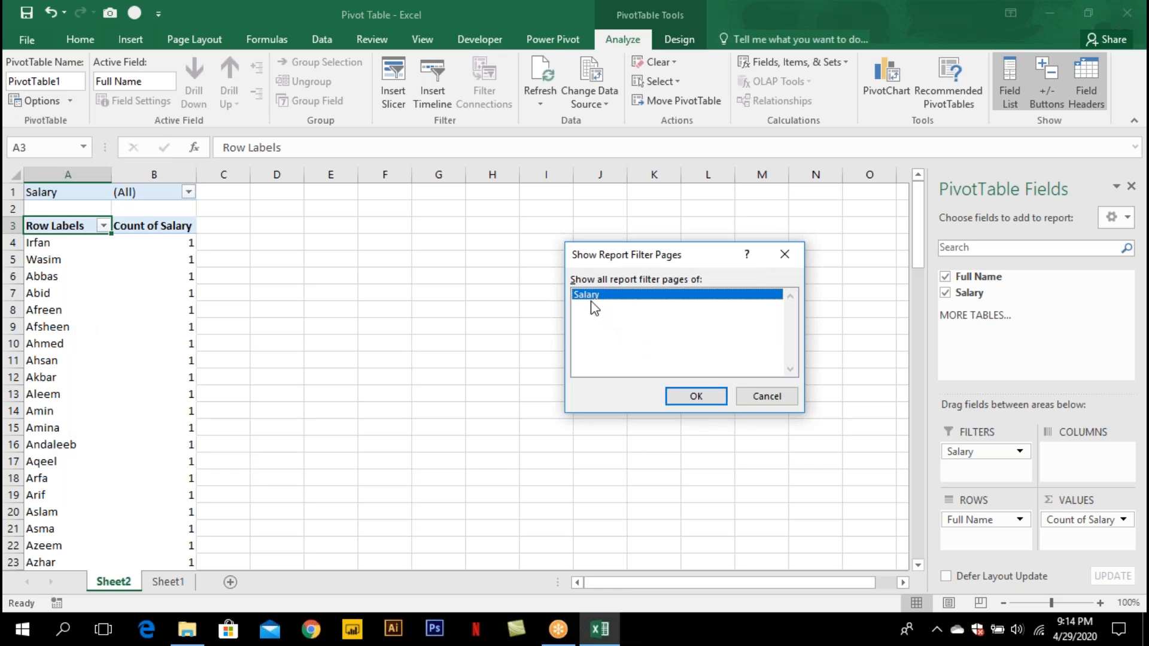
pyautogui.click(713, 394)
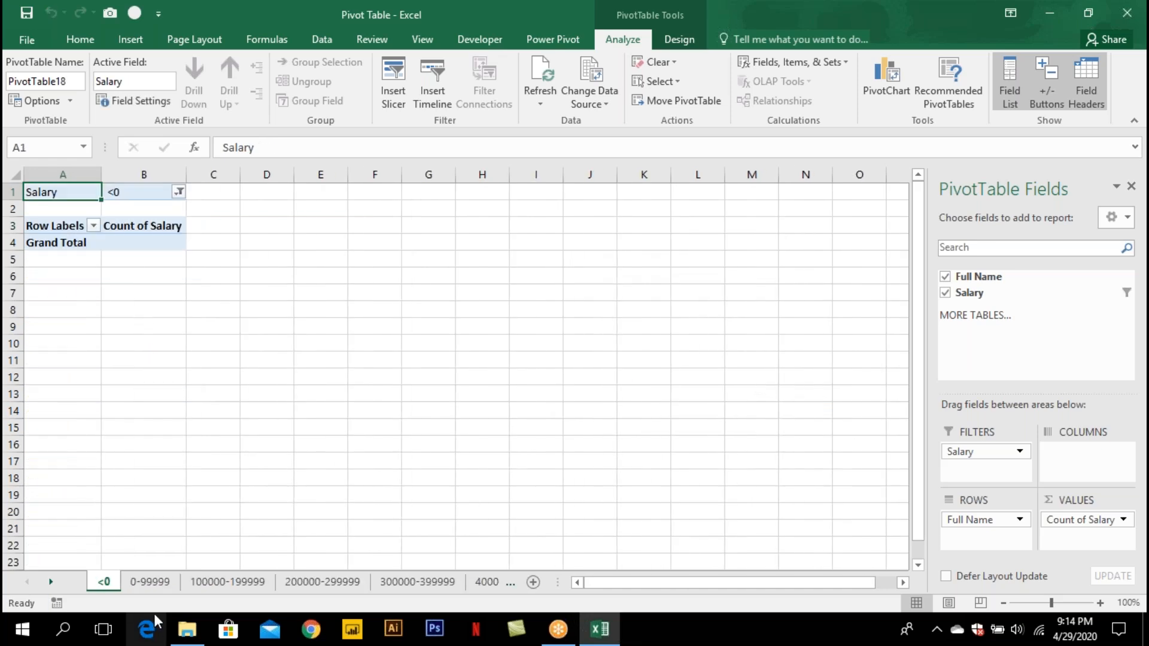
pyautogui.click(156, 587)
pyautogui.moveTo(56, 242); pyautogui.dragTo(164, 372)
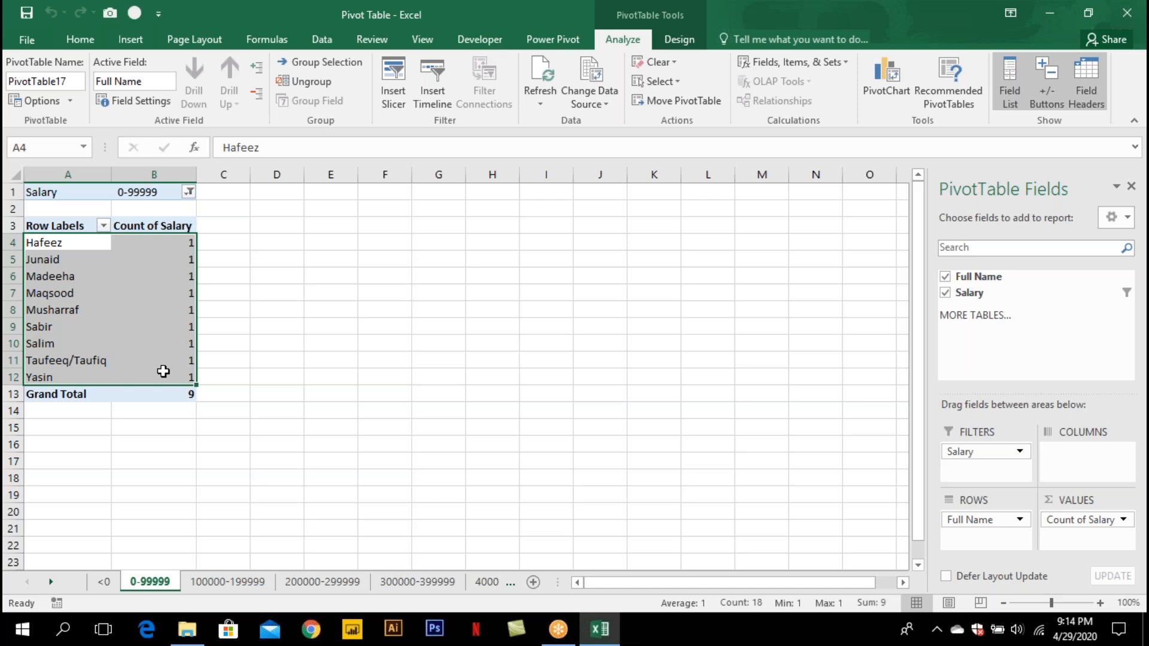
pyautogui.click(167, 395)
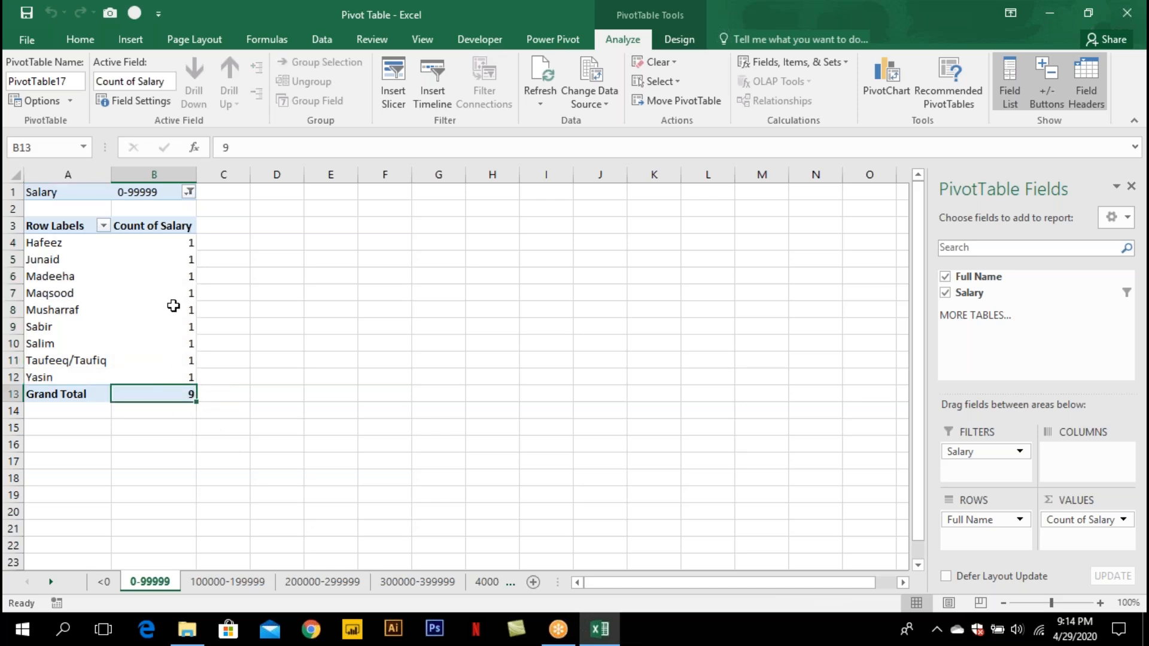
# Delete all the generated report filter sheets from <0 through >1500000.
pyautogui.click(104, 582)
pyautogui.click(52, 582)
pyautogui.click(53, 582)
pyautogui.click(53, 581)
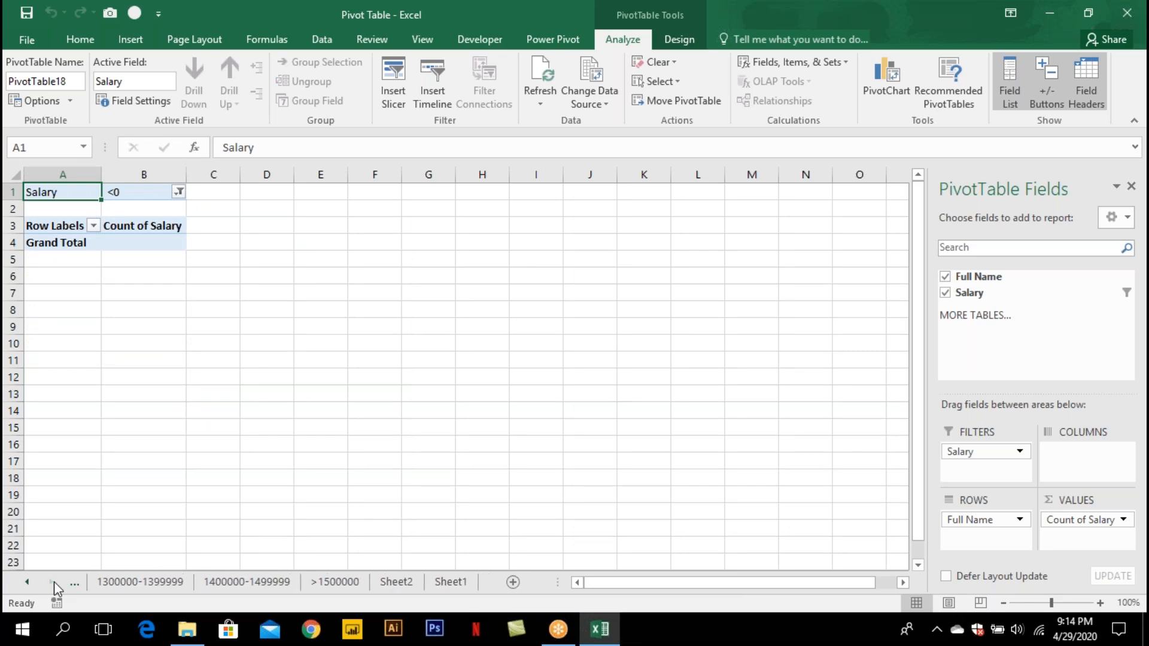
pyautogui.keyDown('shift'); pyautogui.click(340, 584); pyautogui.keyUp('shift')
pyautogui.rightClick(339, 584)
pyautogui.click(392, 387)
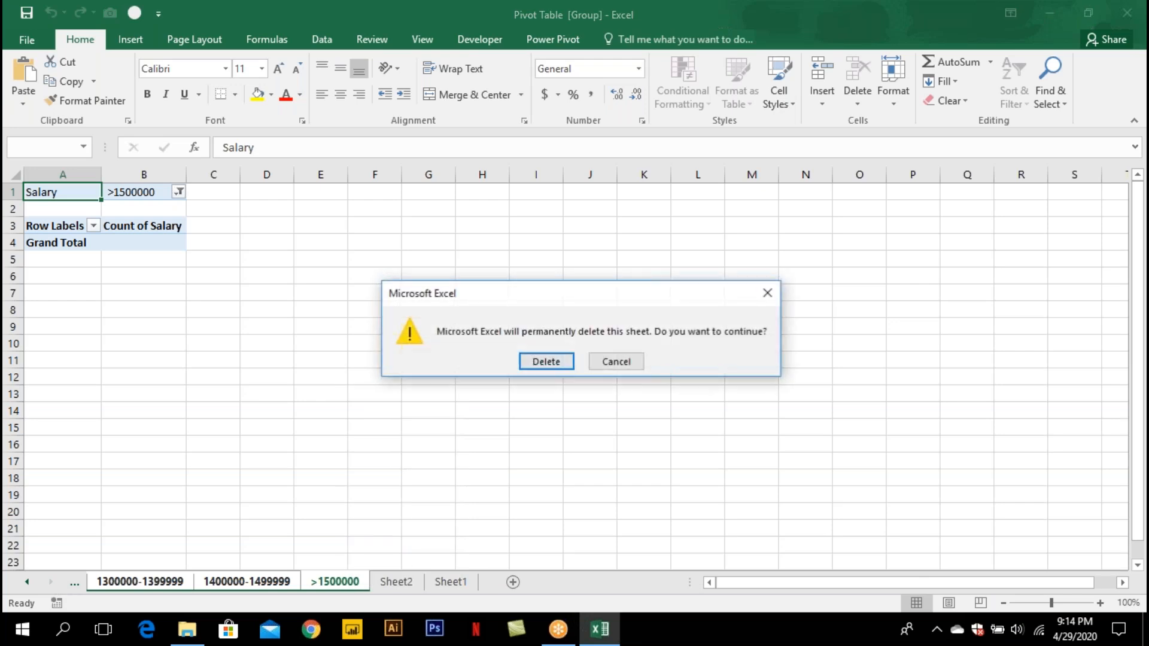
pyautogui.click(525, 363)
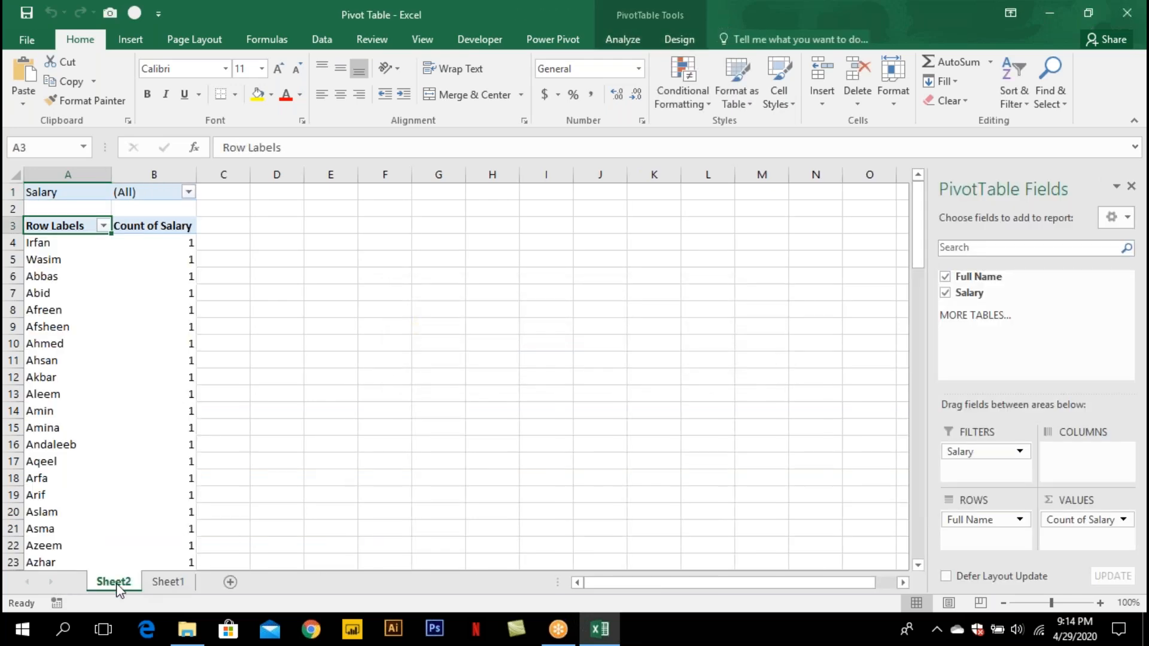
# Add Salary to the PivotTable values a second time and summarize it by Sum.
pyautogui.moveTo(984, 297); pyautogui.dragTo(1080, 542)
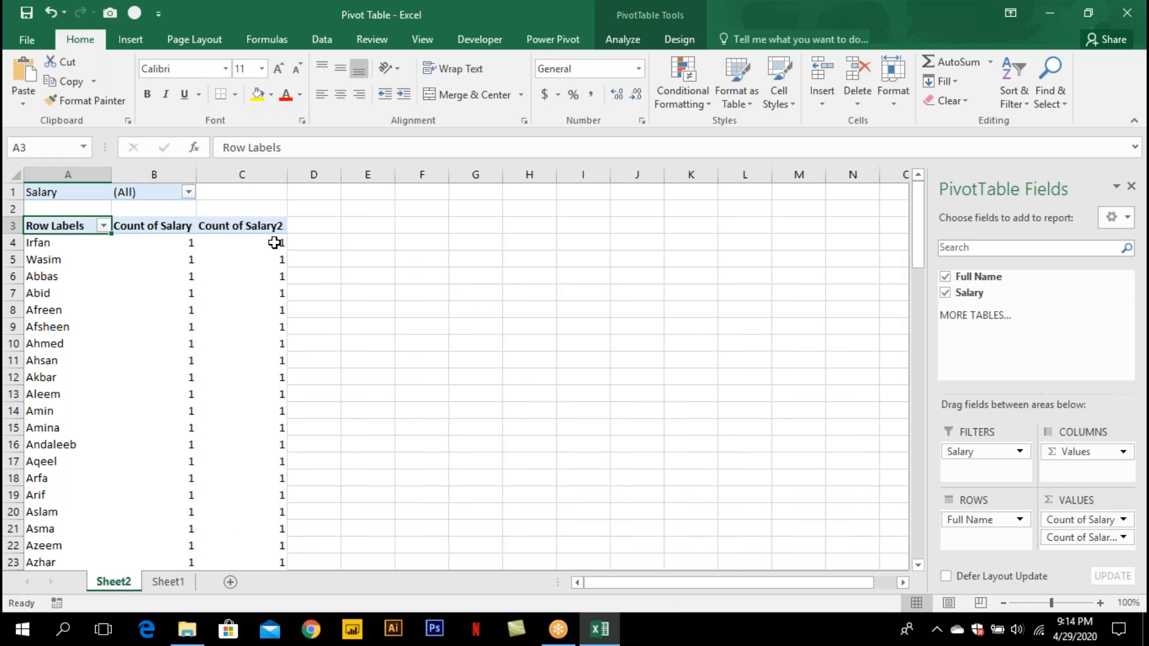
pyautogui.rightClick(274, 243)
pyautogui.moveTo(332, 379)
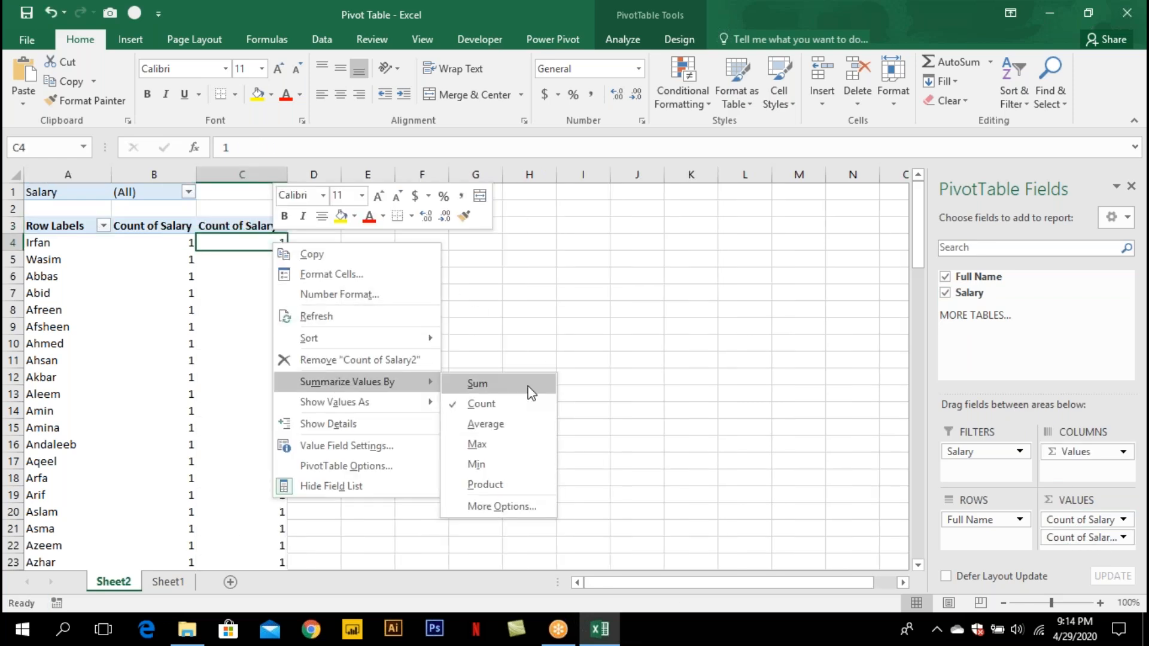
pyautogui.click(530, 393)
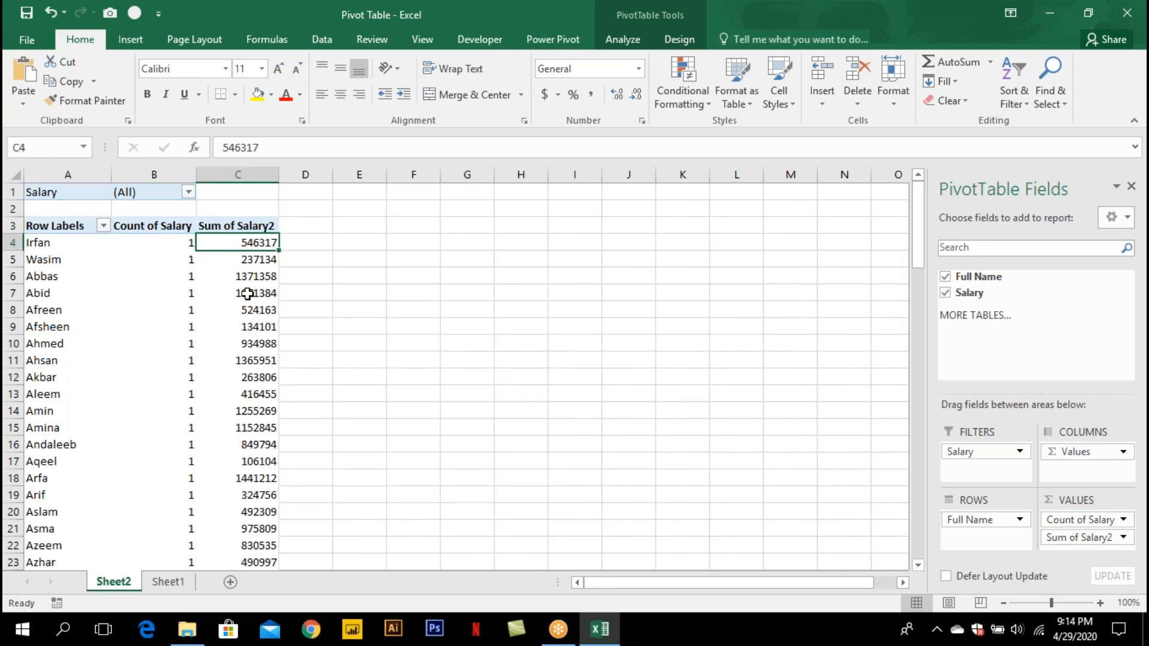
# Rename the PivotTable headers to Staff Name, Count and Salary, each with a leading space.
pyautogui.click(246, 228)
pyautogui.write('Salary')
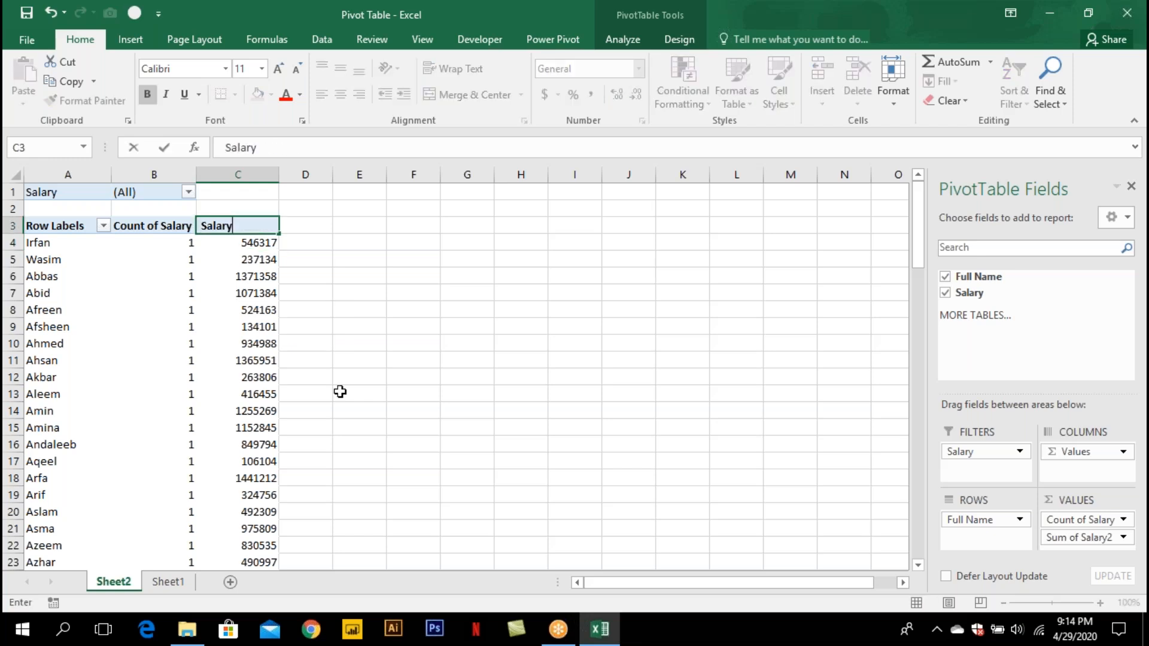
pyautogui.press('Left')
pyautogui.write('Count')
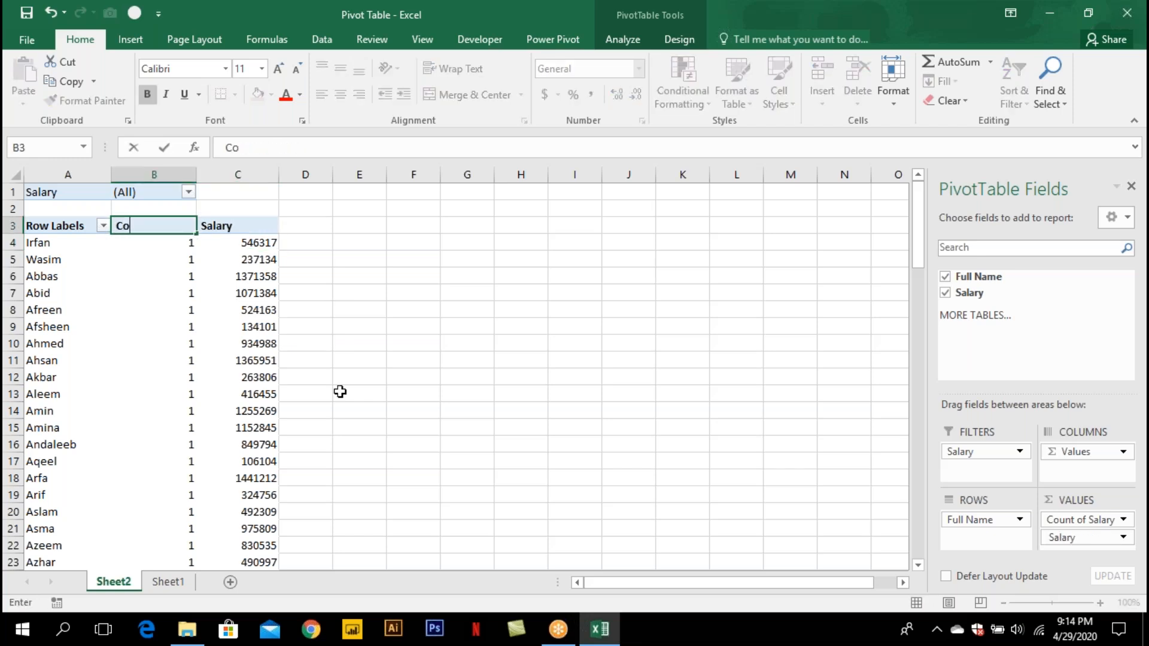
pyautogui.press('Return')
pyautogui.press('Left')
pyautogui.press('Up')
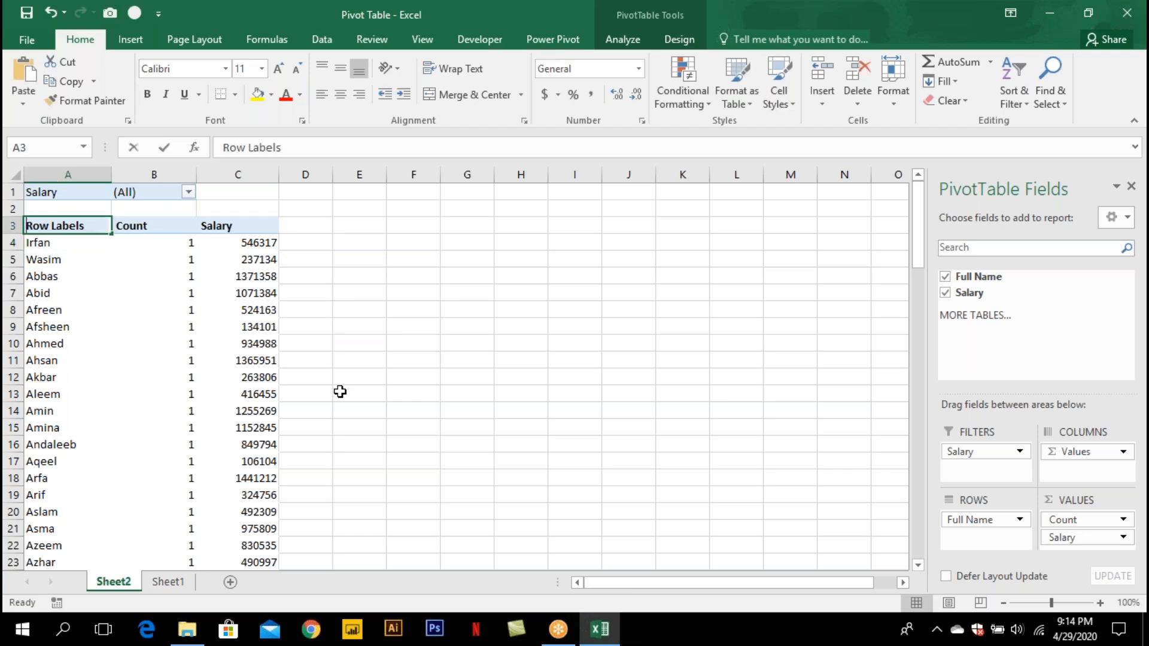
pyautogui.write('Staff Name')
pyautogui.press('Return')
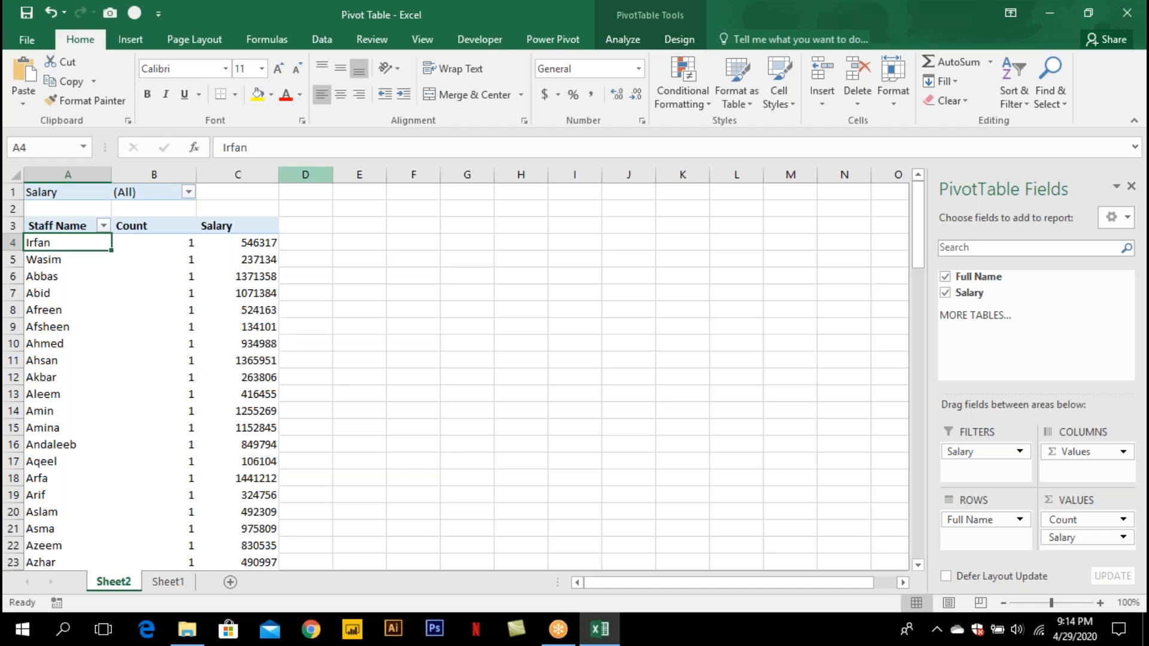
# Generate a separate report filter page for each Salary band from the renamed PivotTable.
pyautogui.click(623, 40)
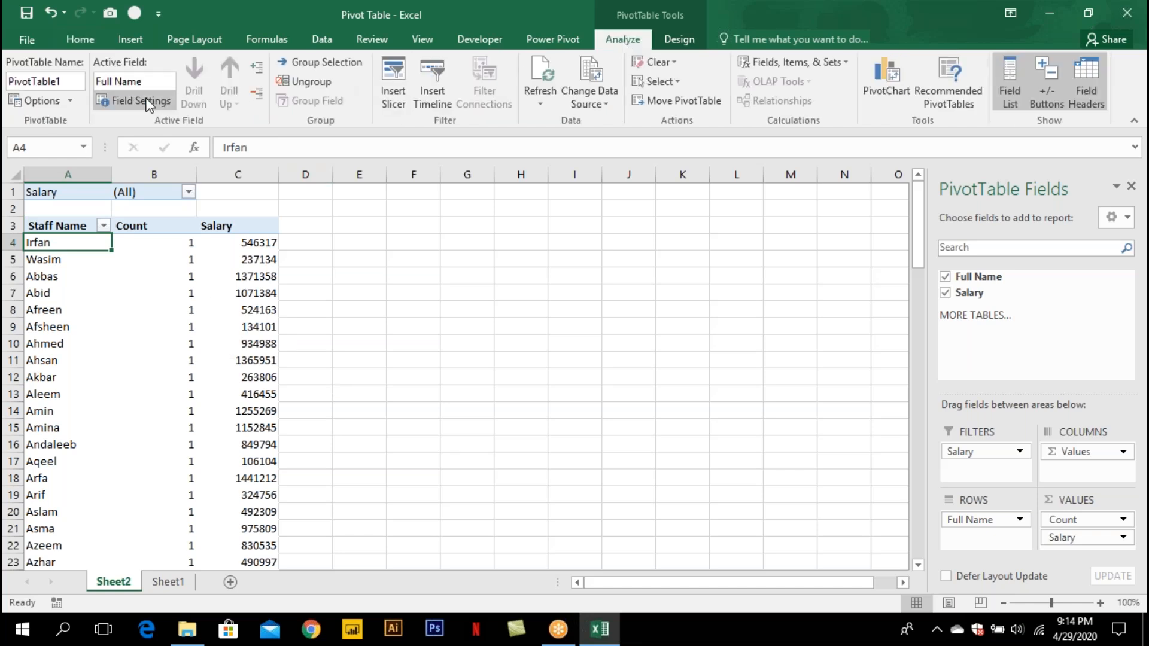
pyautogui.click(69, 101)
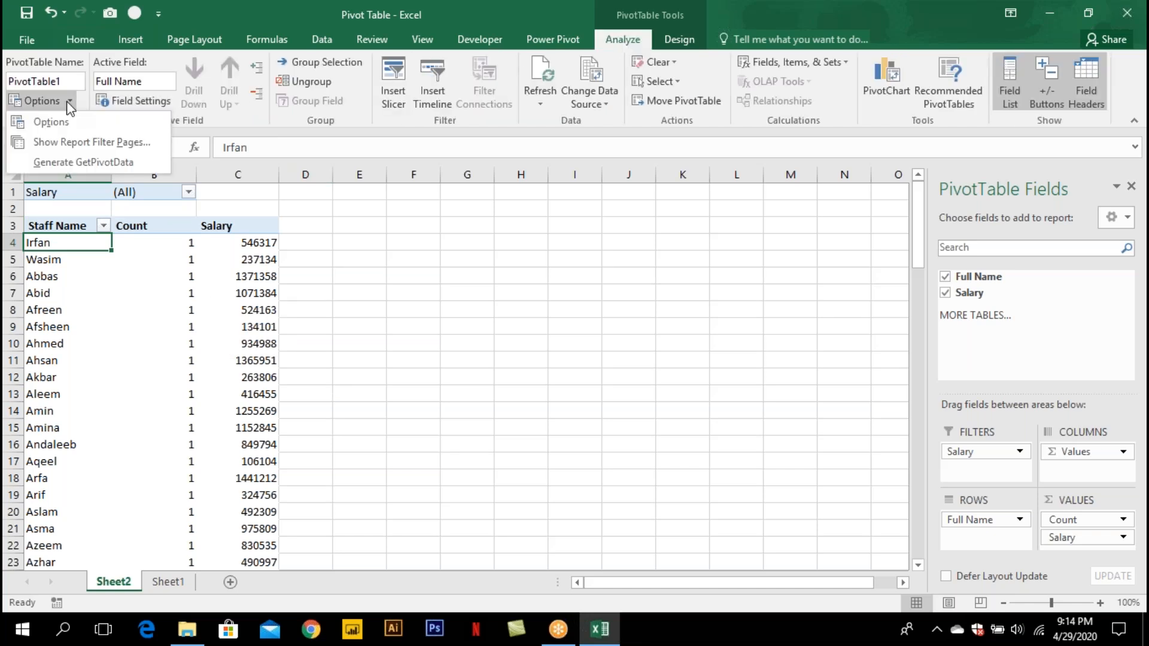
pyautogui.click(83, 144)
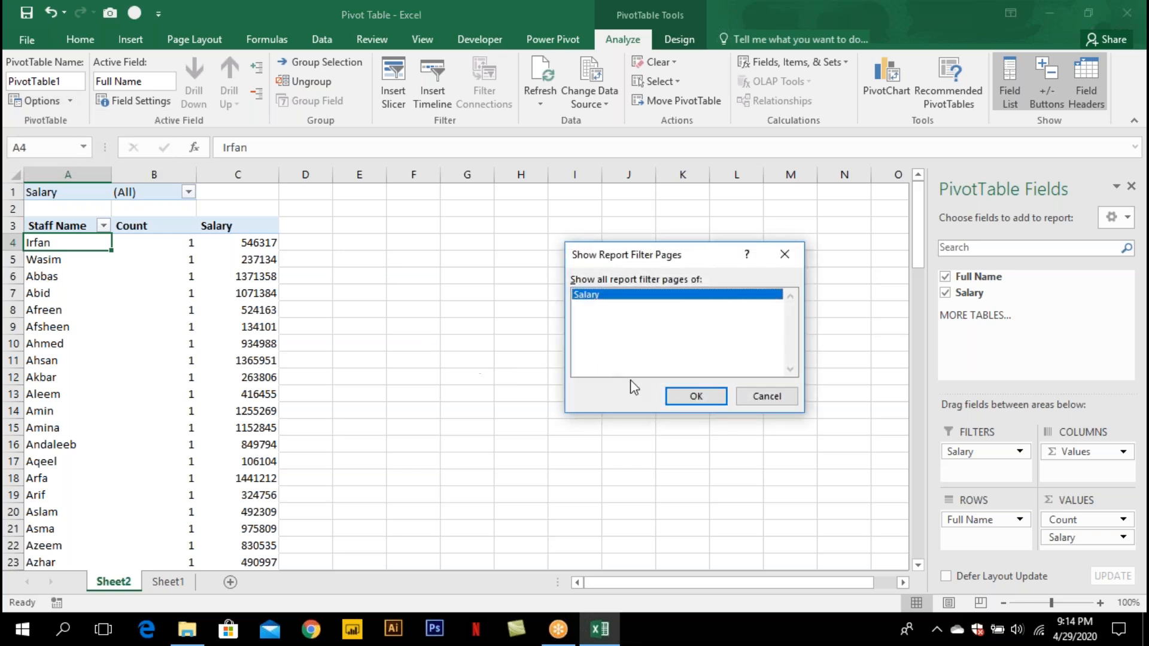
pyautogui.click(694, 397)
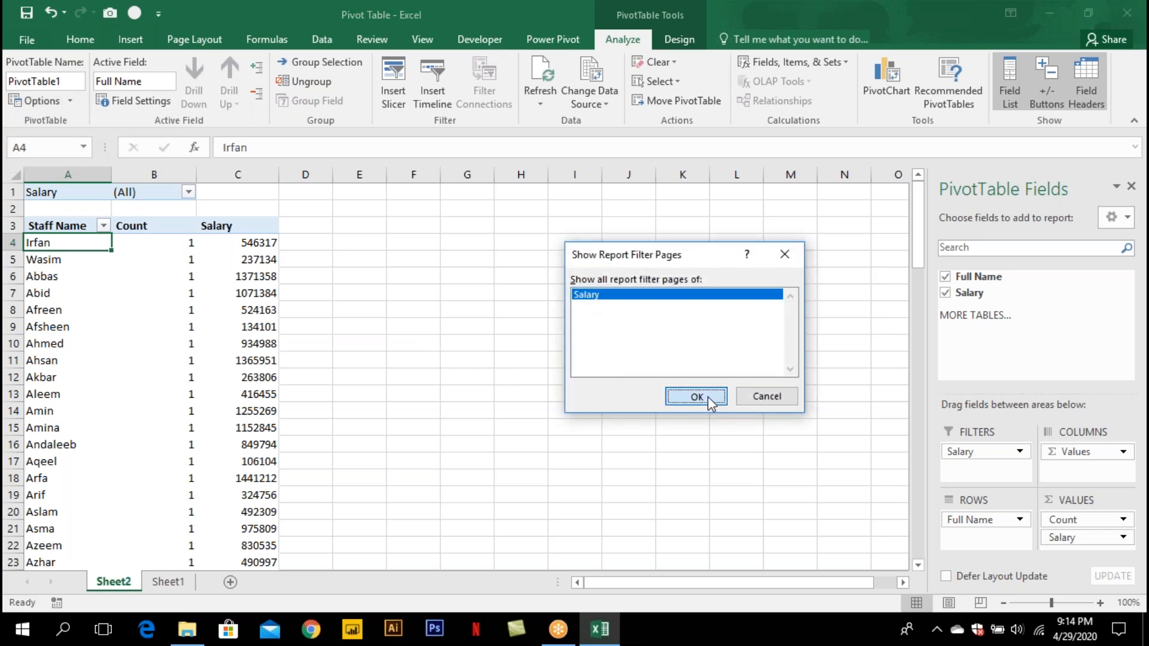
pyautogui.click(151, 582)
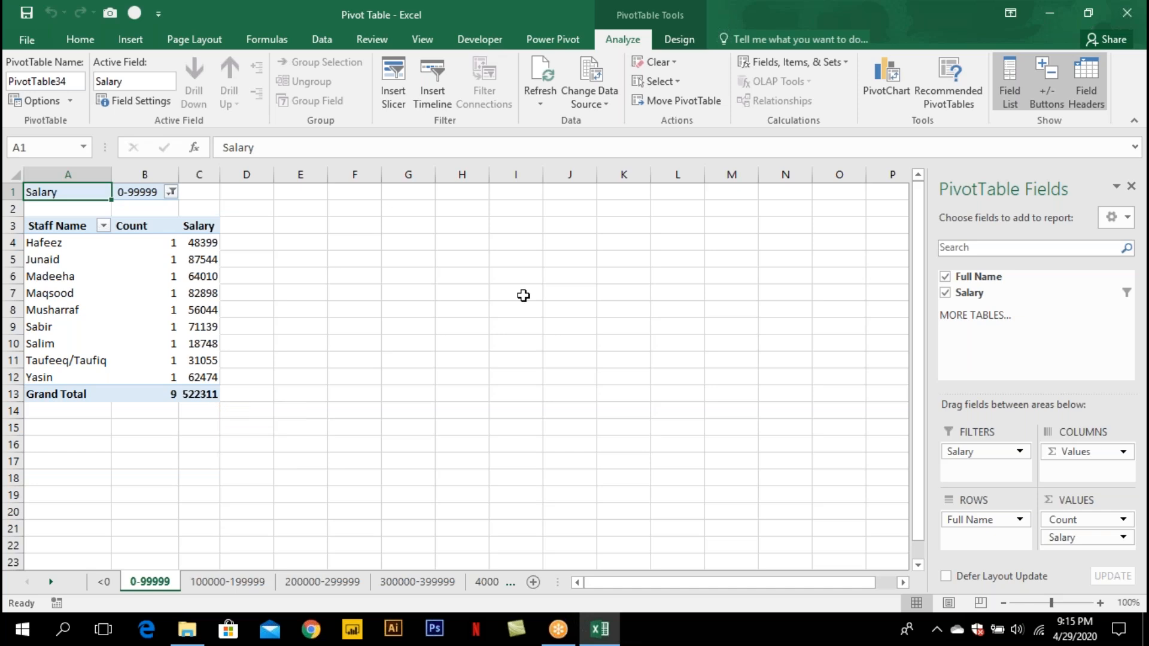
pyautogui.click(250, 583)
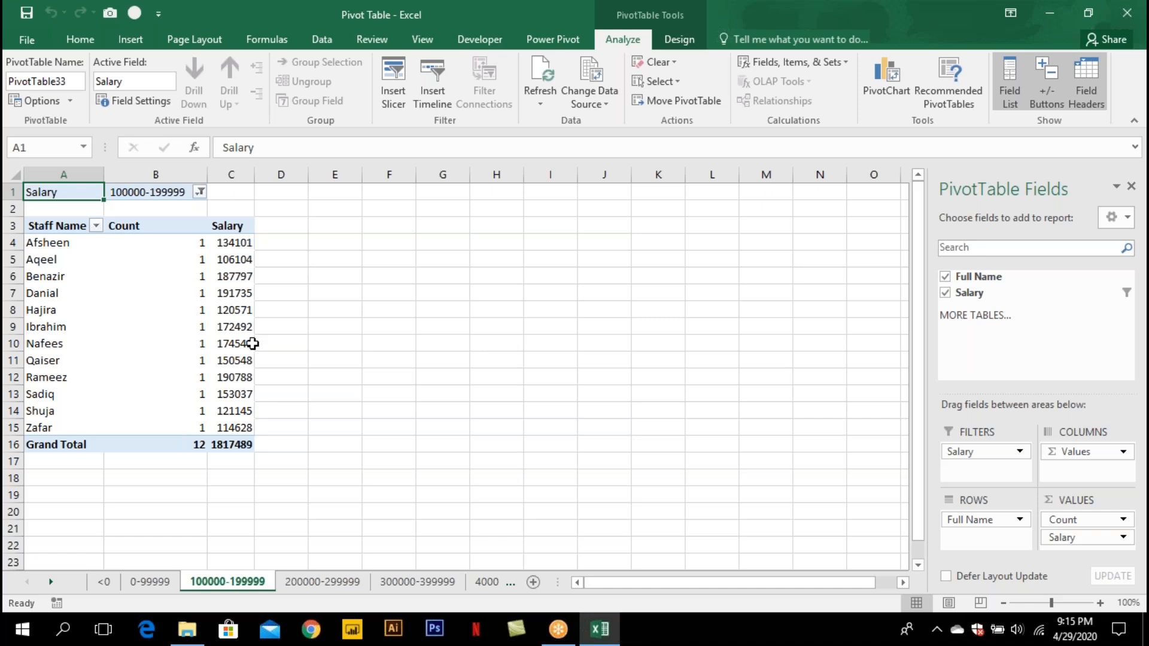
pyautogui.moveTo(237, 246)
pyautogui.moveTo(233, 441)
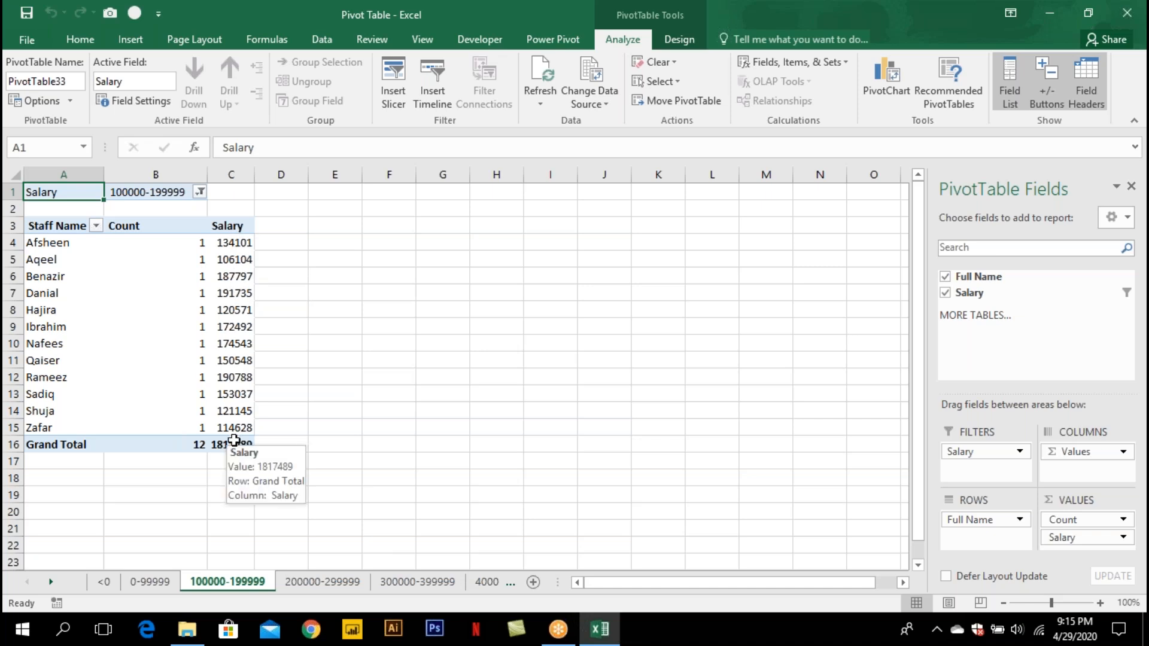
pyautogui.click(323, 583)
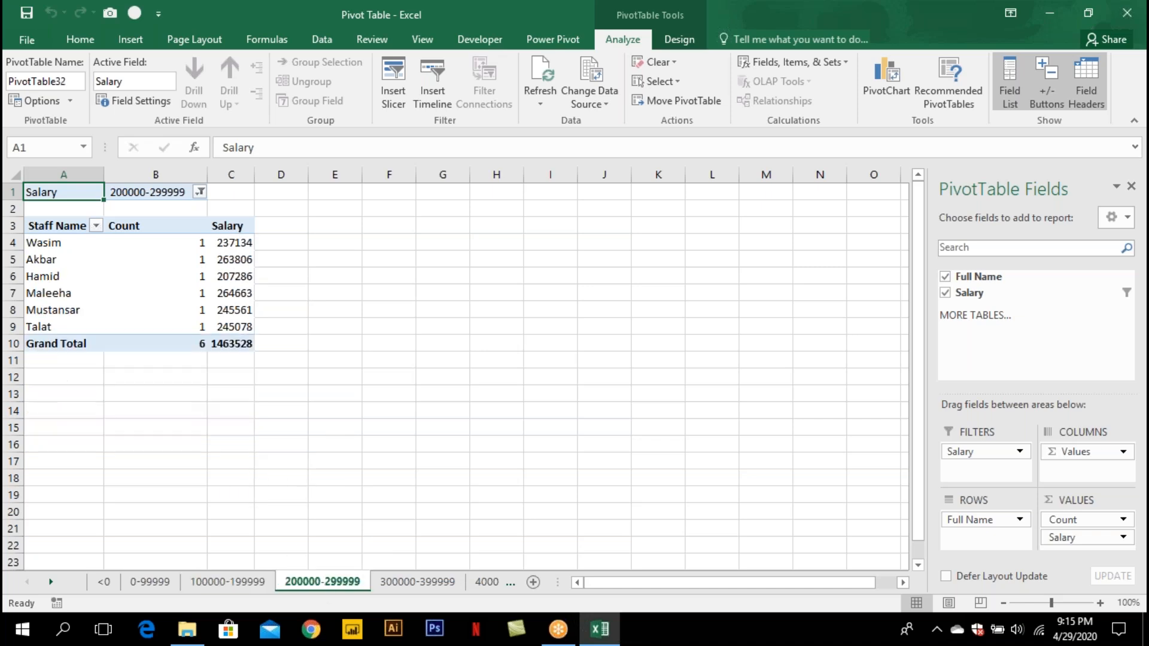
pyautogui.moveTo(233, 325)
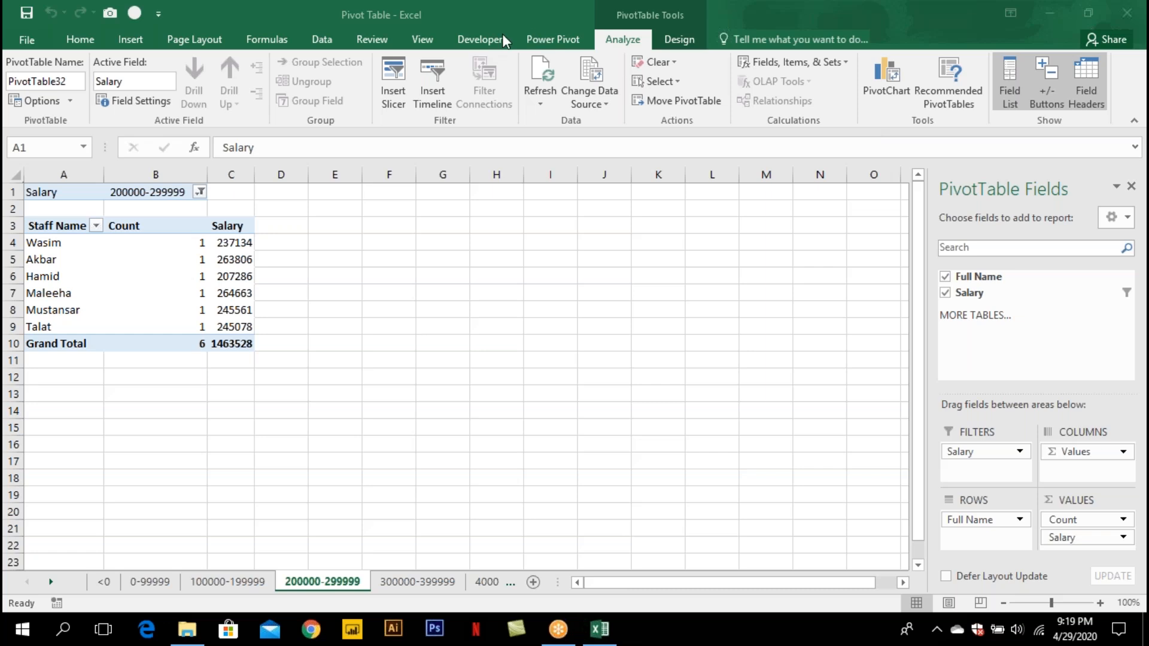
# Open the Visual Basic editor, view the code window of the <0 sheet, and close the editor.
pyautogui.click(469, 43)
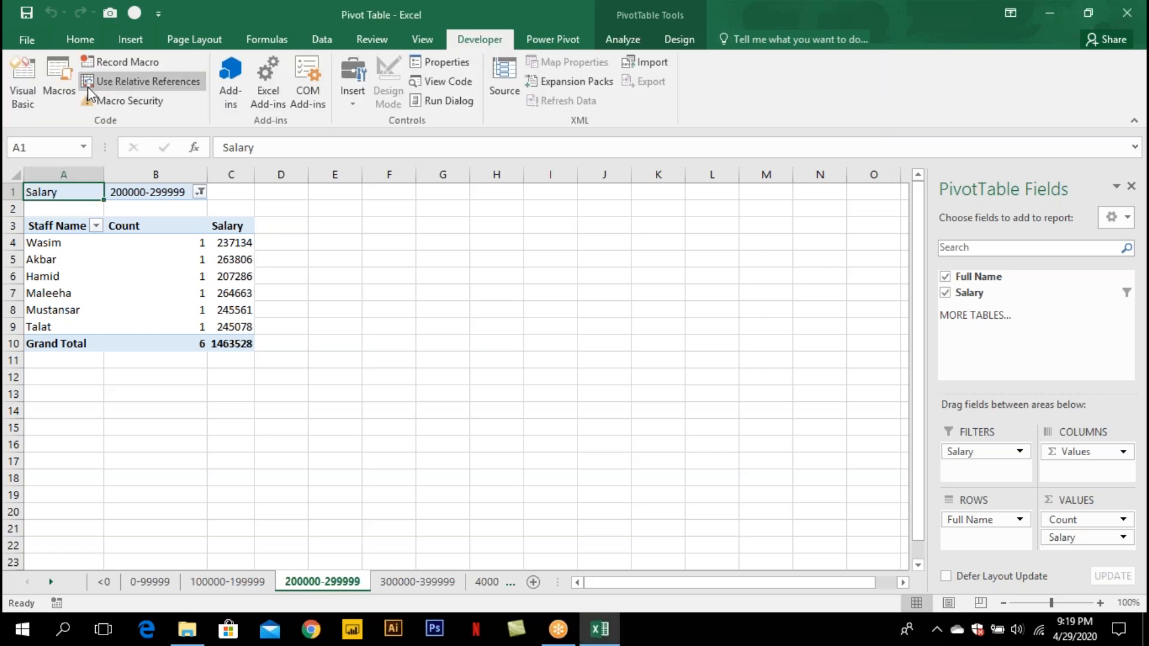
pyautogui.click(27, 84)
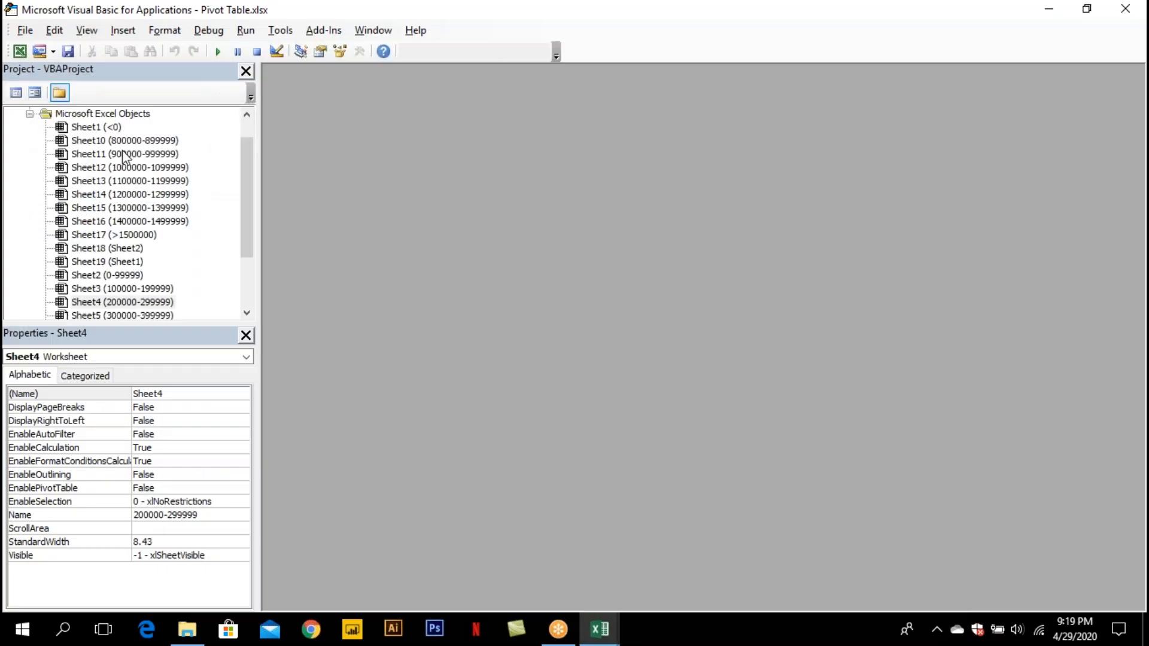
pyautogui.doubleClick(120, 127)
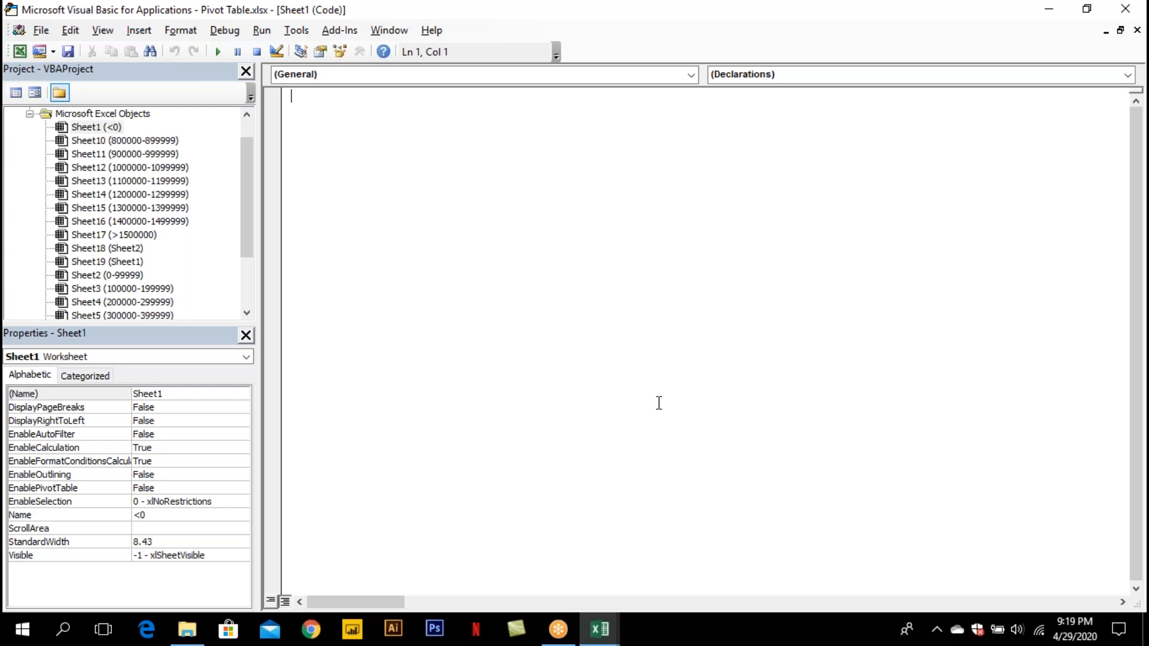
pyautogui.click(1136, 325)
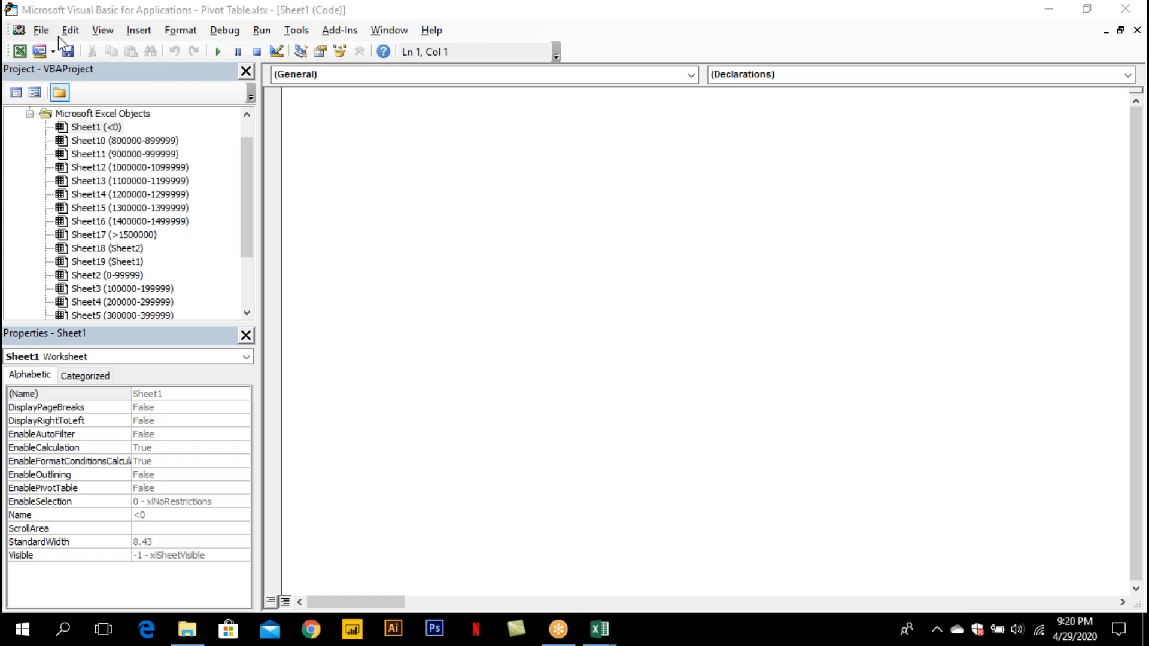
pyautogui.click(12, 10)
pyautogui.doubleClick(11, 11)
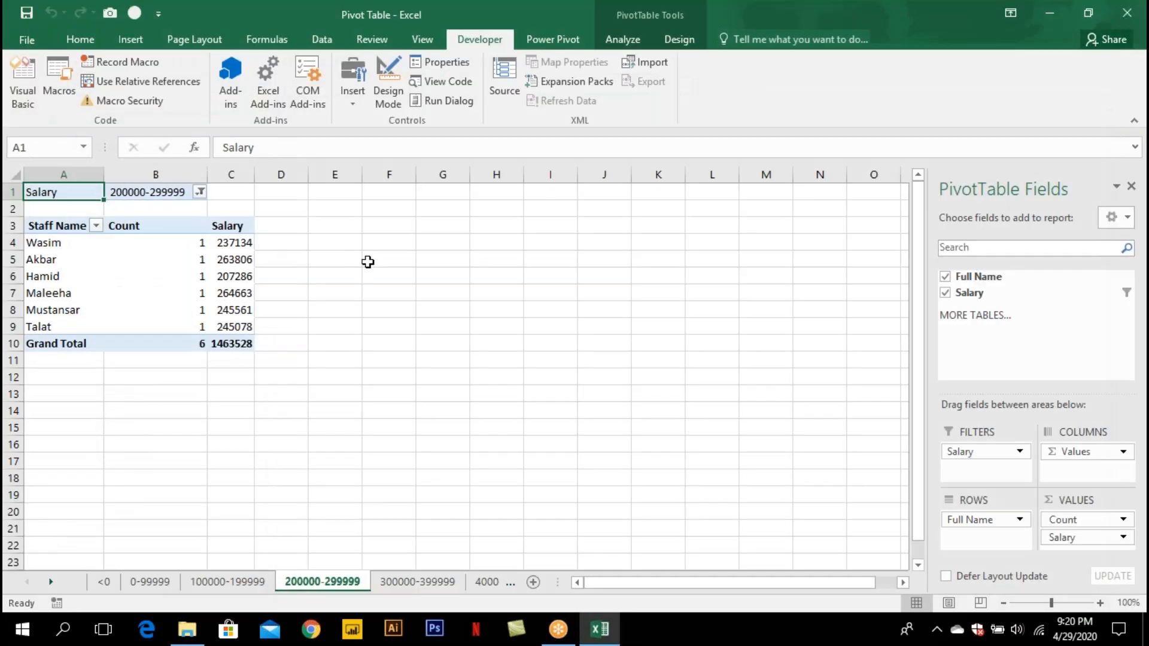
pyautogui.click(367, 261)
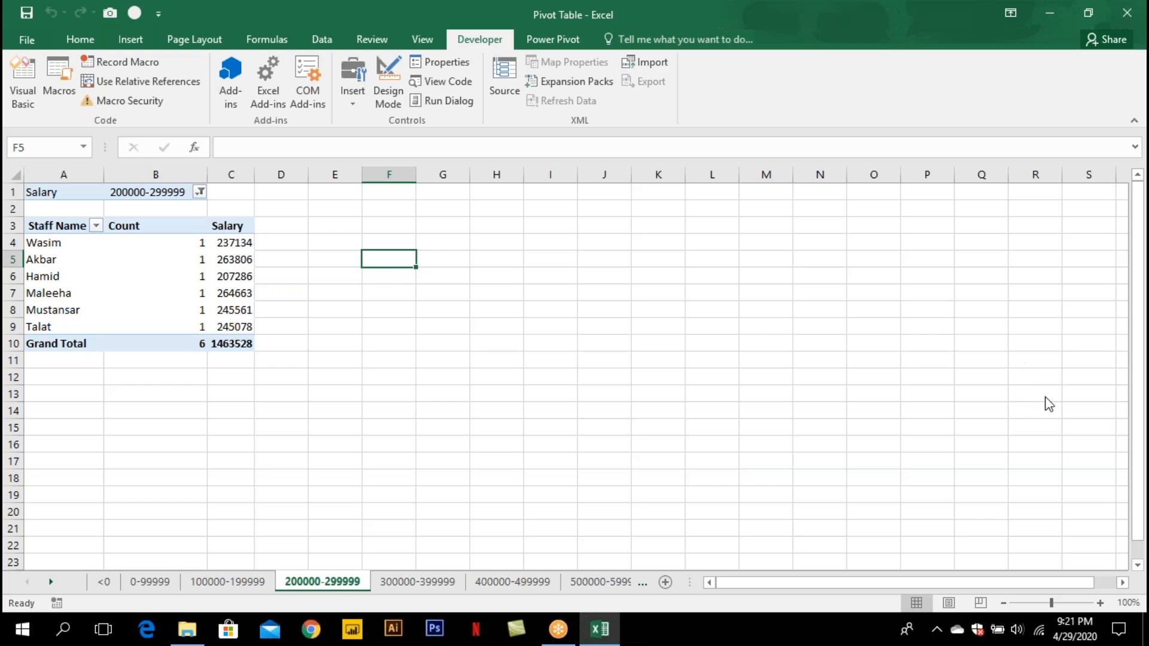
pyautogui.scroll(-1, 1089, 506)
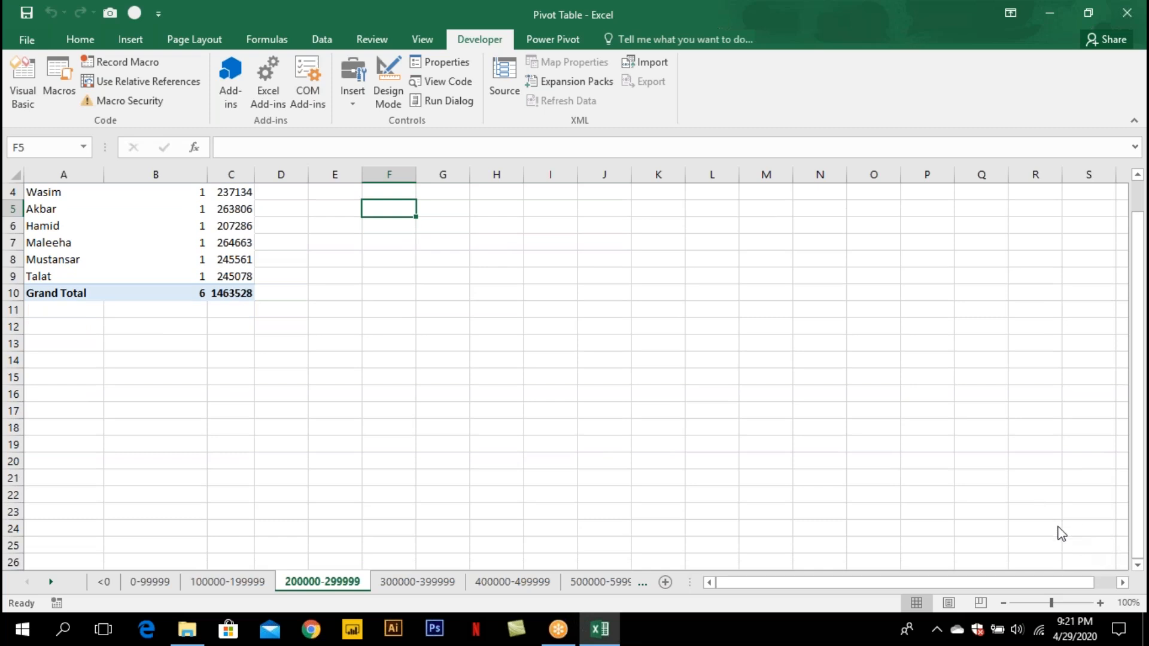
pyautogui.scroll(1, 1060, 531)
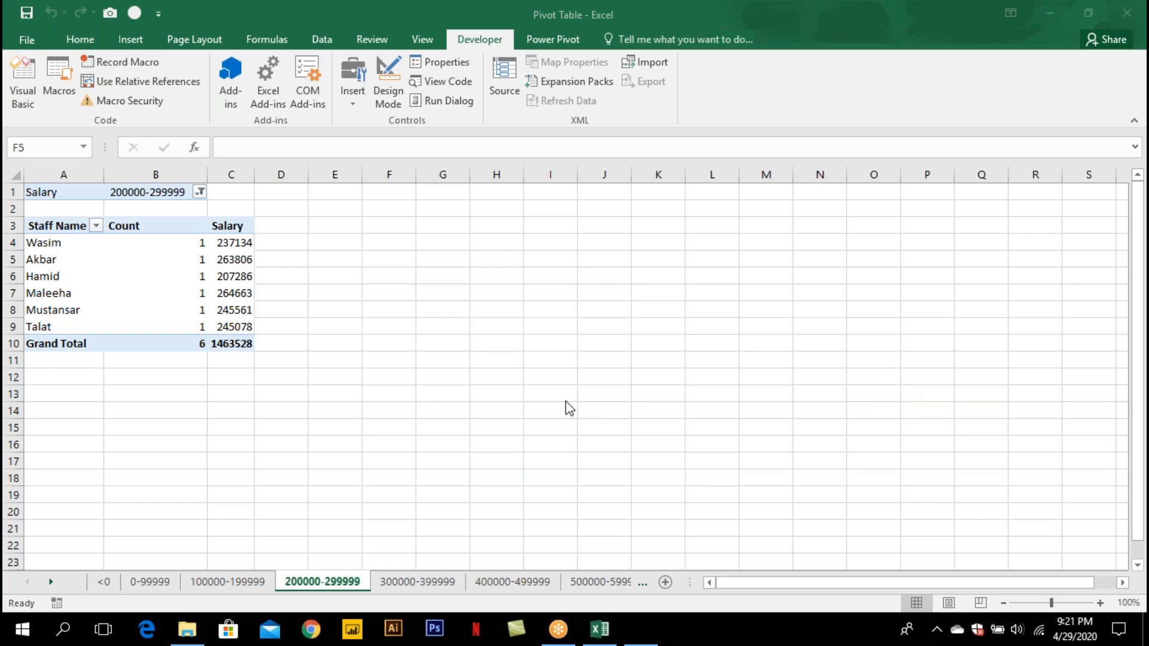
# Enter a question in Notepad about using index and match for a patient's first or last visit hemoglobin result, and return to the Excel workbook.
pyautogui.press('super+r')
pyautogui.write('notp')
pyautogui.press('BackSpace')
pyautogui.write('epad')
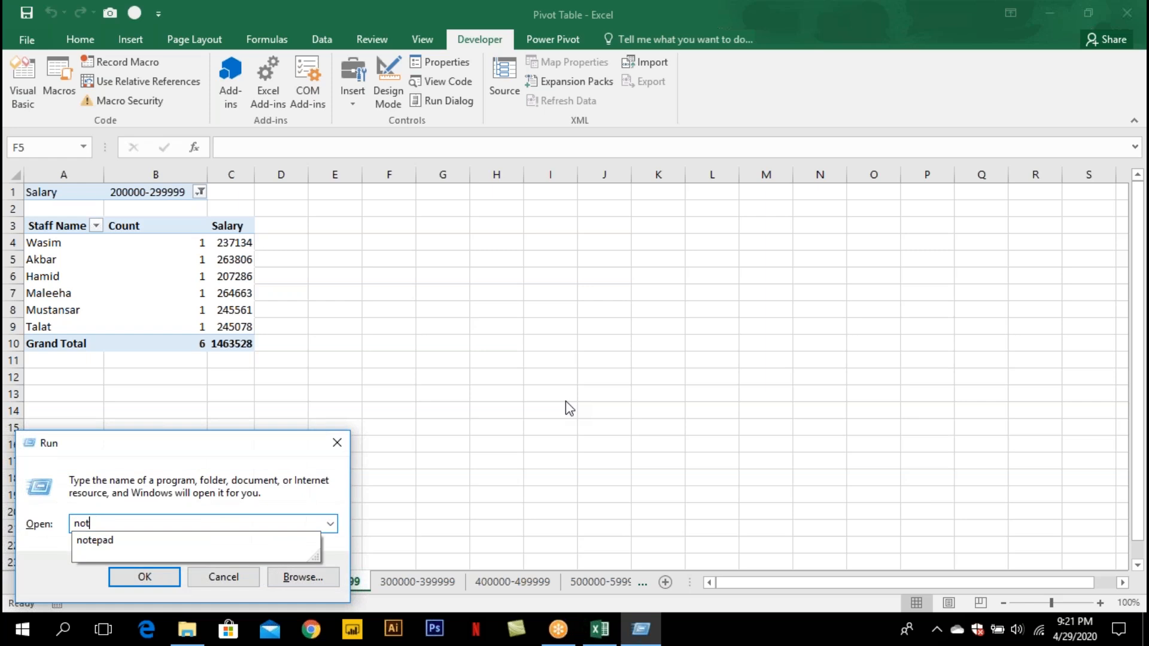
pyautogui.press('Return')
pyautogui.write('If we have one patient info in multiple rows..., And I want to call particular info like hemoglobin result of first or last visit only....then how do we use index and match????')
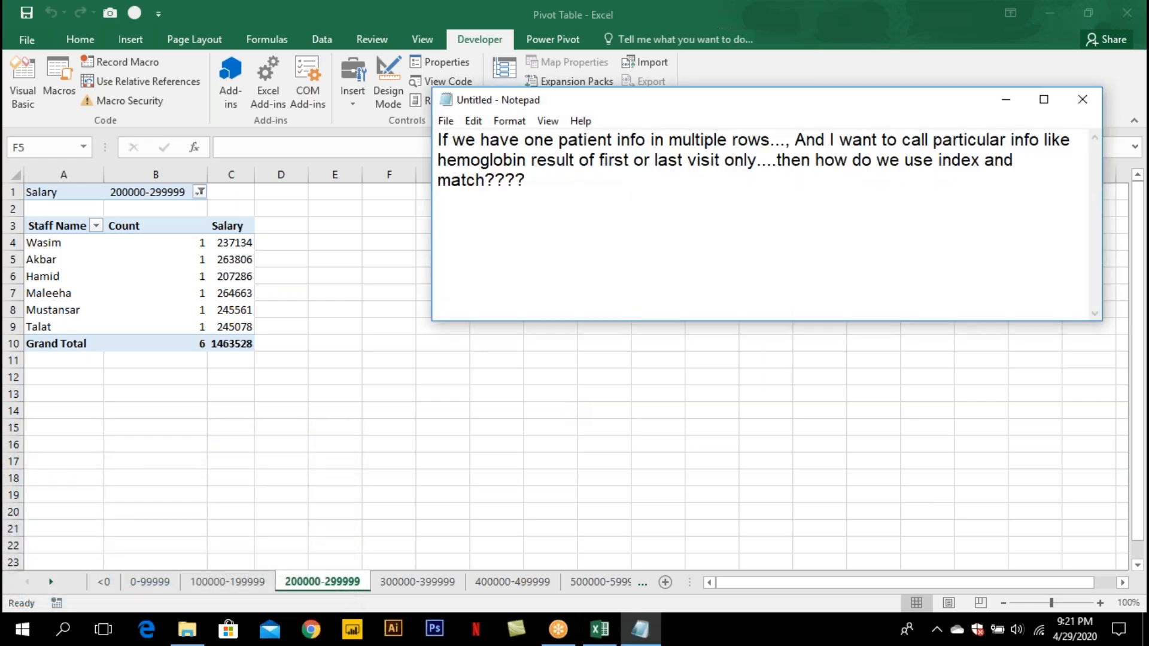
pyautogui.hotkey('alt', 'Tab')
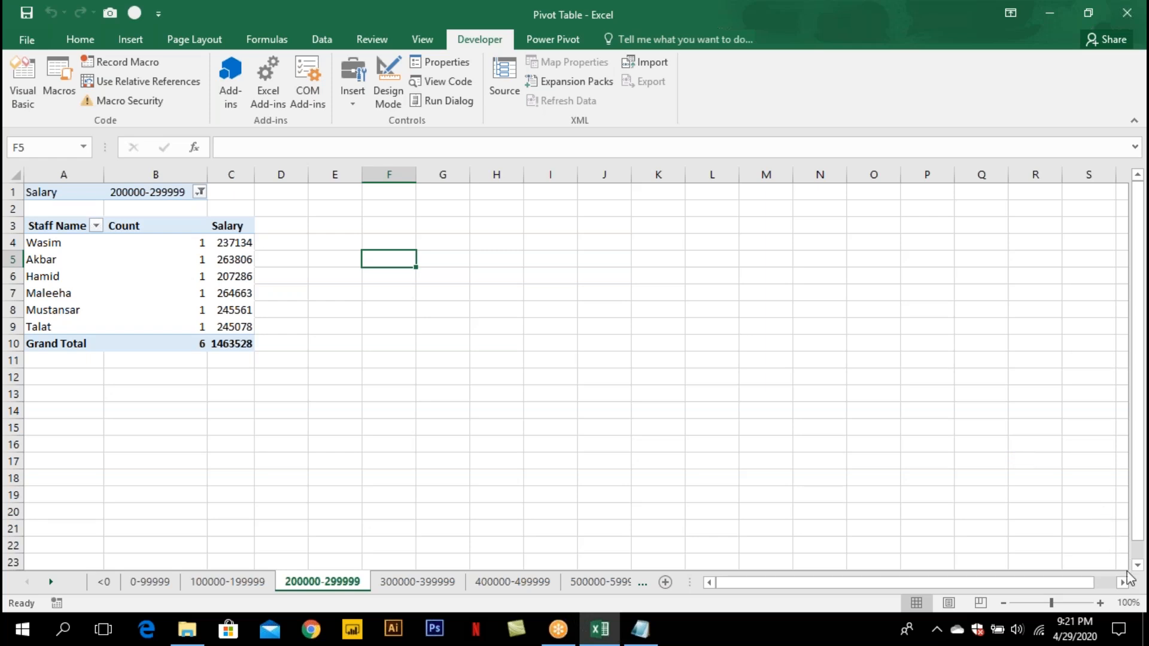
pyautogui.click(1140, 587)
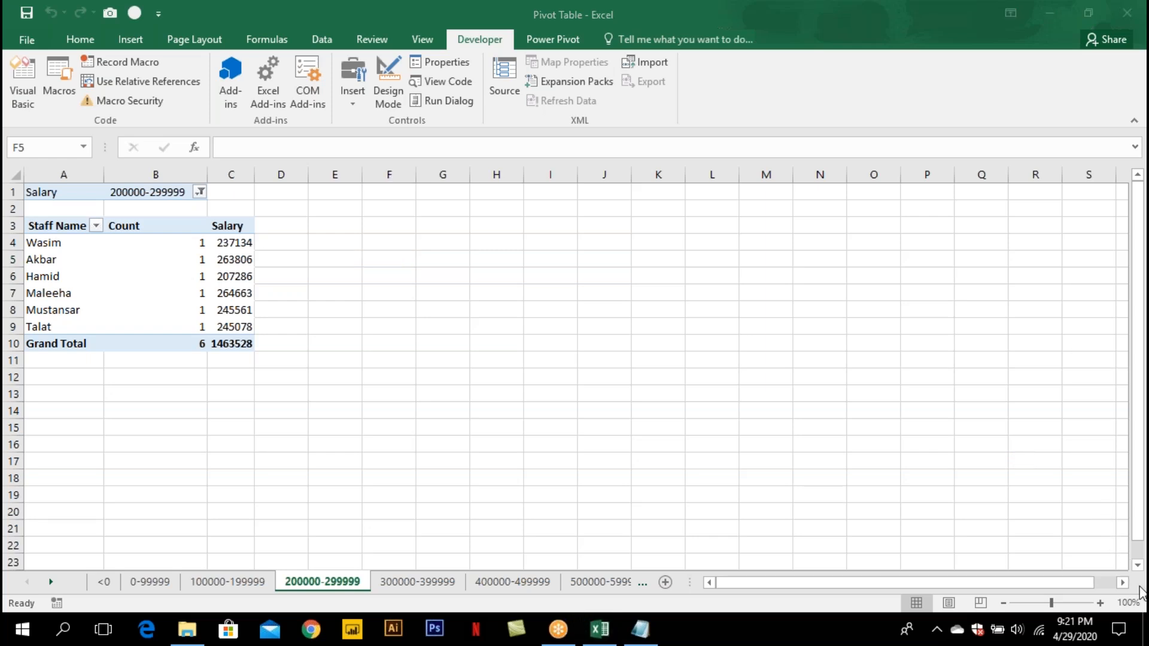